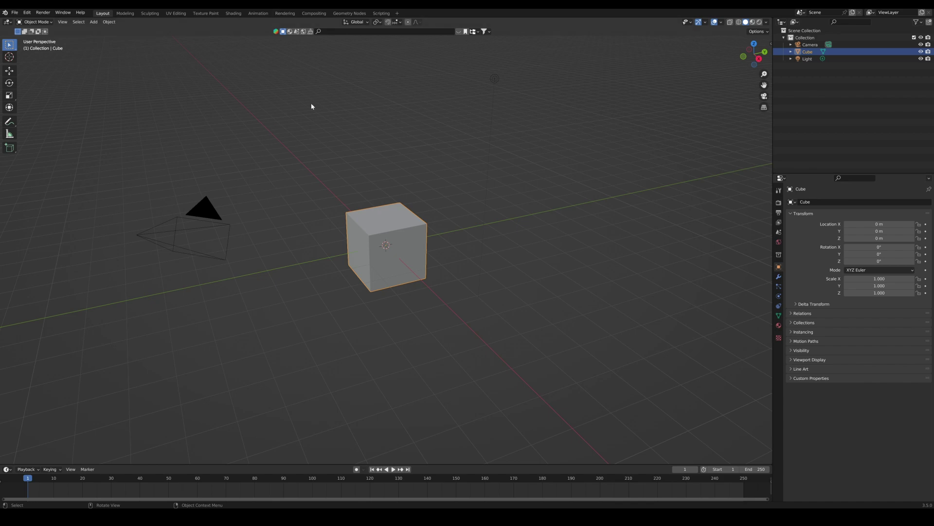
Delete the default camera, cube and light to empty the scene
{"action": "left_click", "coordinate": [204, 186]}
{"action": "key", "text": "a"}
{"action": "key", "text": "Delete"}
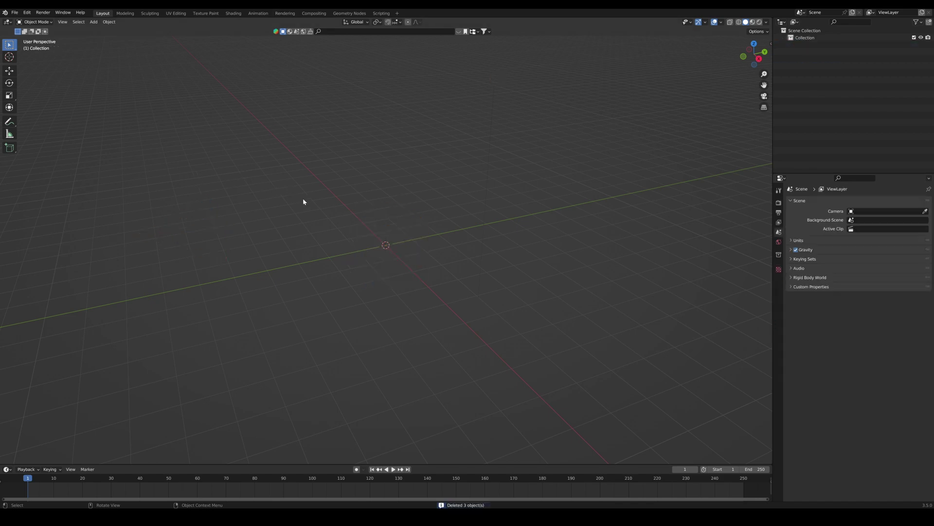
Add a plane at the origin and scale it uniformly to about 5.9
{"action": "key", "text": "shift+a"}
{"action": "mouse_move", "coordinate": [367, 216]}
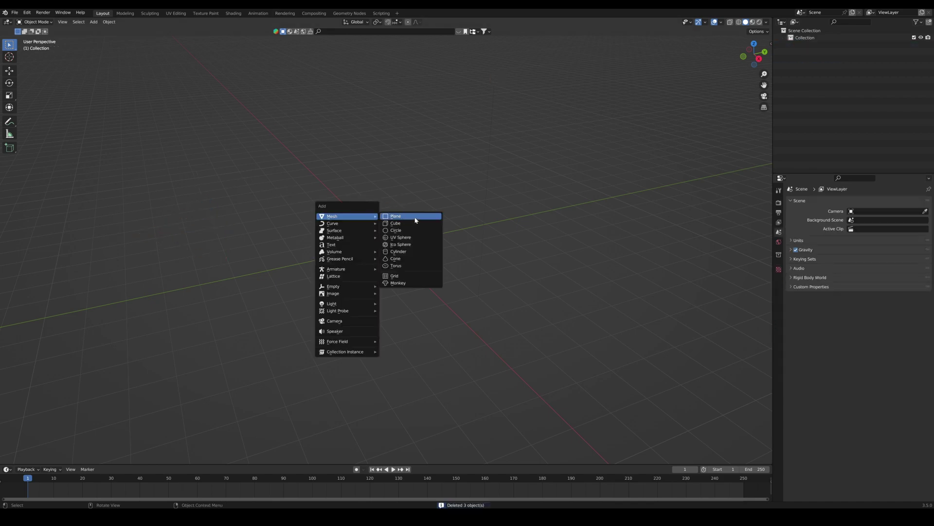
{"action": "left_click", "coordinate": [414, 218]}
{"action": "key", "text": "s"}
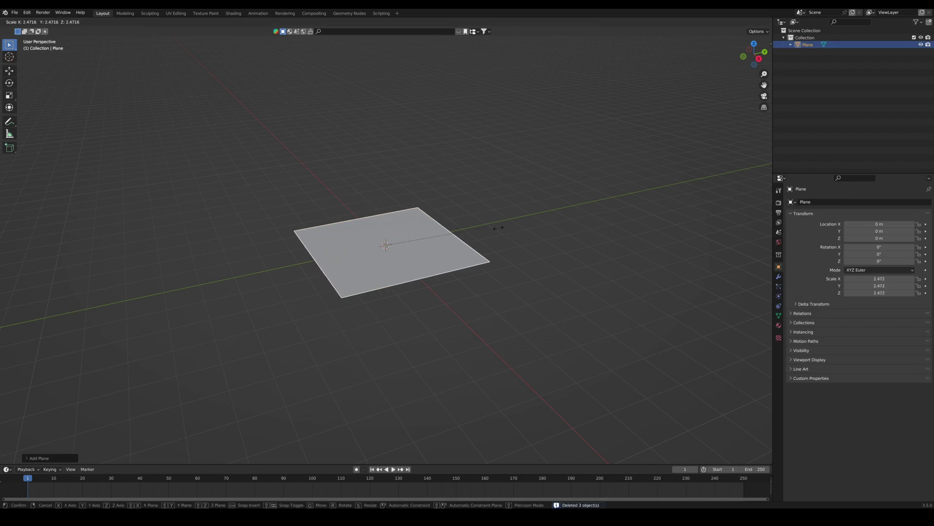
{"action": "left_click", "coordinate": [582, 232]}
{"action": "middle_click_drag", "start_coordinate": [445, 298], "coordinate": [477, 284]}
Extrude the plane's face upward about 0.12 m to make a thin floor slab
{"action": "key", "text": "Tab"}
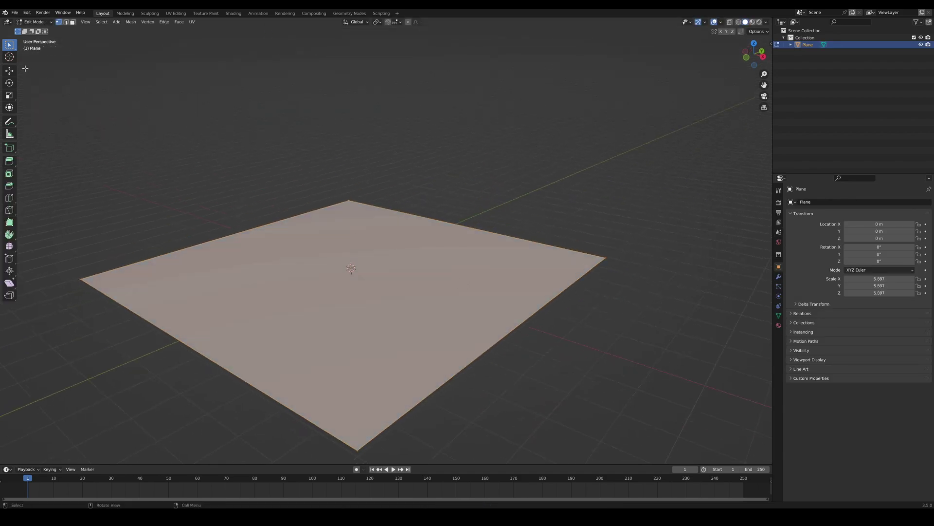
{"action": "left_click", "coordinate": [9, 71]}
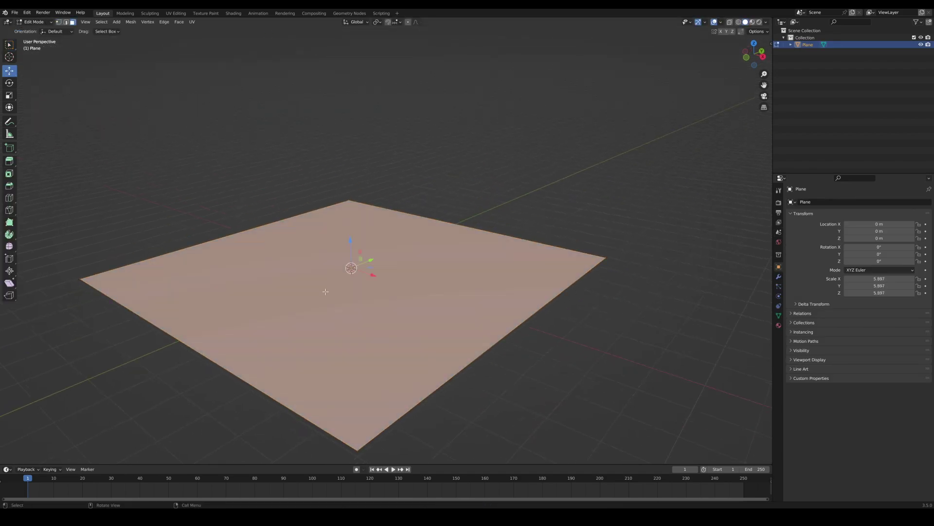
{"action": "key", "text": "e"}
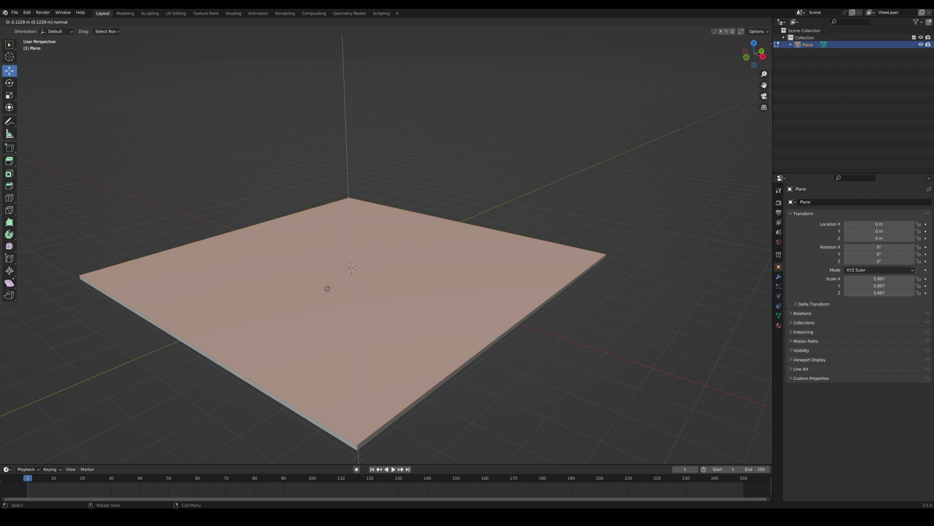
{"action": "left_click", "coordinate": [328, 288]}
{"action": "middle_click_drag", "start_coordinate": [359, 287], "coordinate": [419, 254]}
{"action": "scroll", "coordinate": [354, 296], "scroll_direction": "down", "scroll_amount": 3}
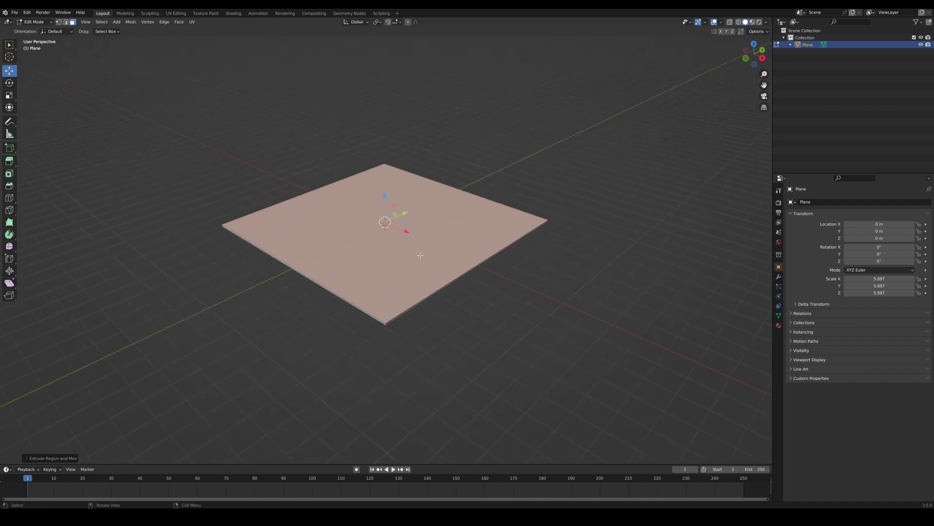
Add two perpendicular loop cuts to the slab, one close to its +Y edge and one close to its -X edge
{"action": "middle_click_drag", "start_coordinate": [514, 249], "coordinate": [492, 278]}
{"action": "key", "text": "ctrl+r"}
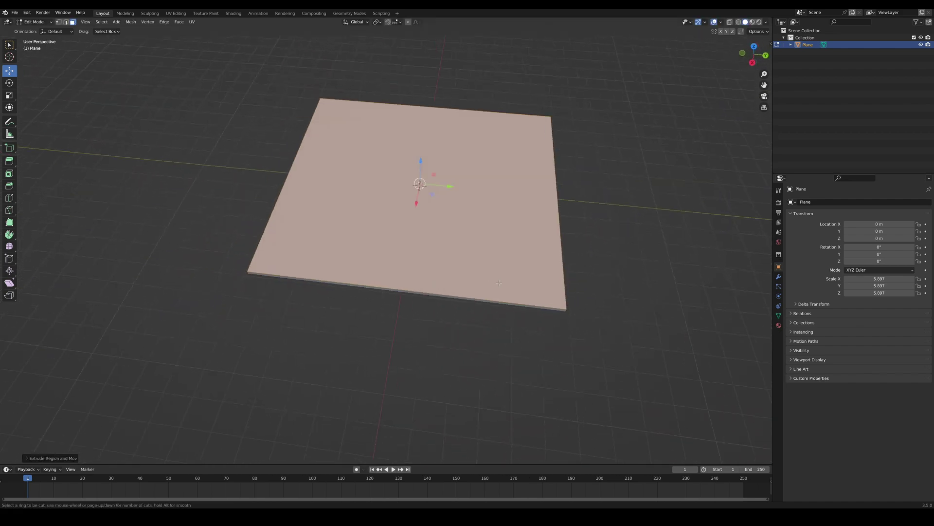
{"action": "left_click", "coordinate": [468, 302]}
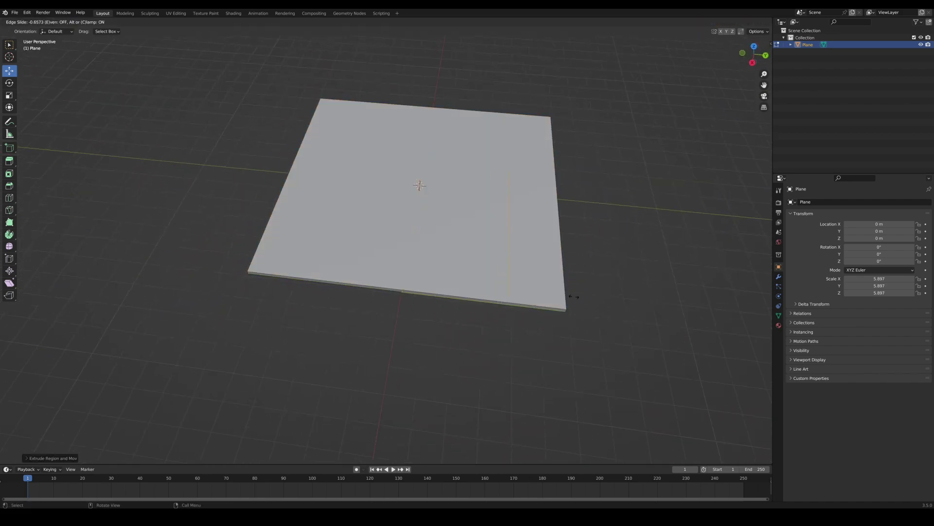
{"action": "left_click", "coordinate": [617, 290]}
{"action": "middle_click_drag", "start_coordinate": [617, 290], "coordinate": [458, 301]}
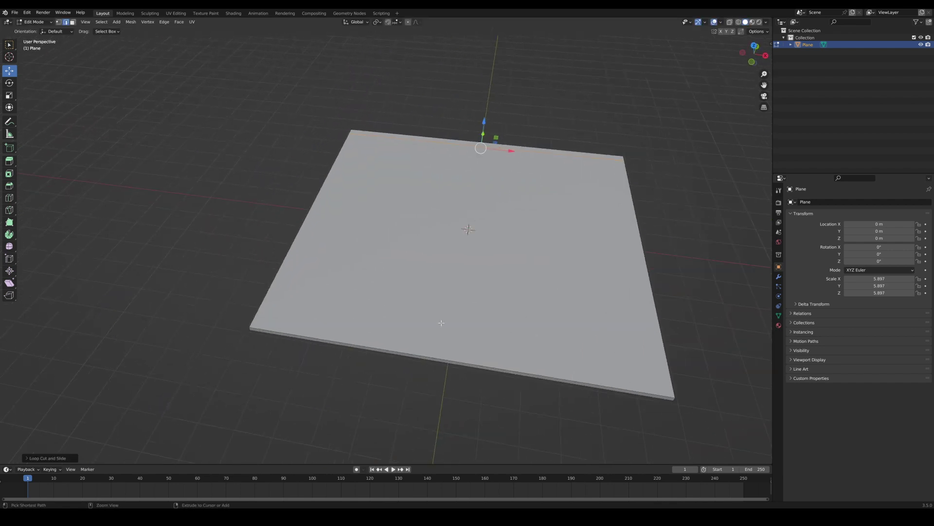
{"action": "key", "text": "ctrl+r"}
{"action": "left_click", "coordinate": [428, 352]}
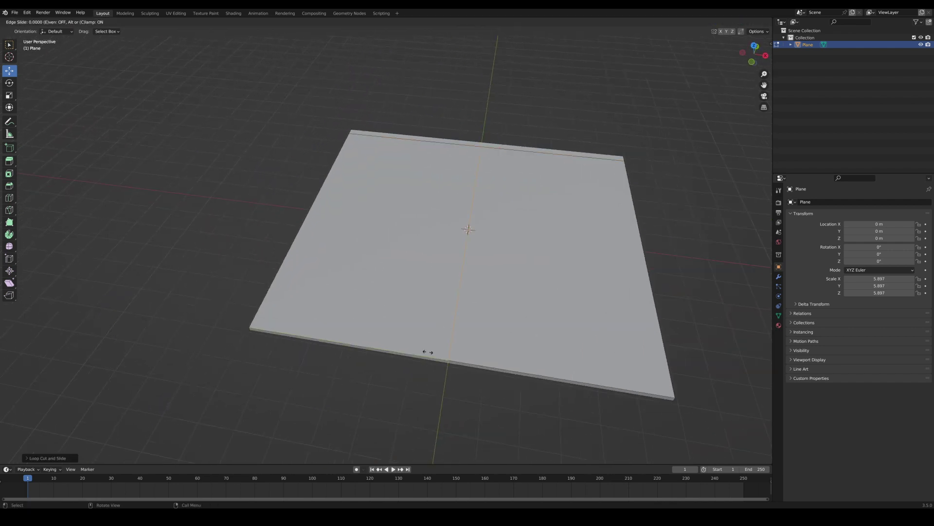
{"action": "left_click", "coordinate": [233, 325]}
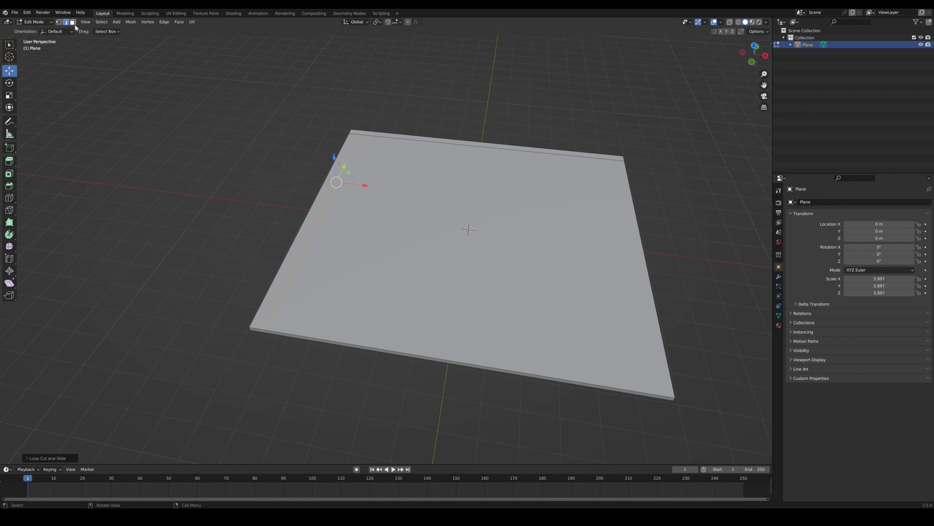
Extrude the corner face and both narrow border strips on top of the slab upward into two tall adjoining walls
{"action": "left_click", "coordinate": [73, 23]}
{"action": "left_click", "coordinate": [361, 140]}
{"action": "left_click", "coordinate": [356, 133]}
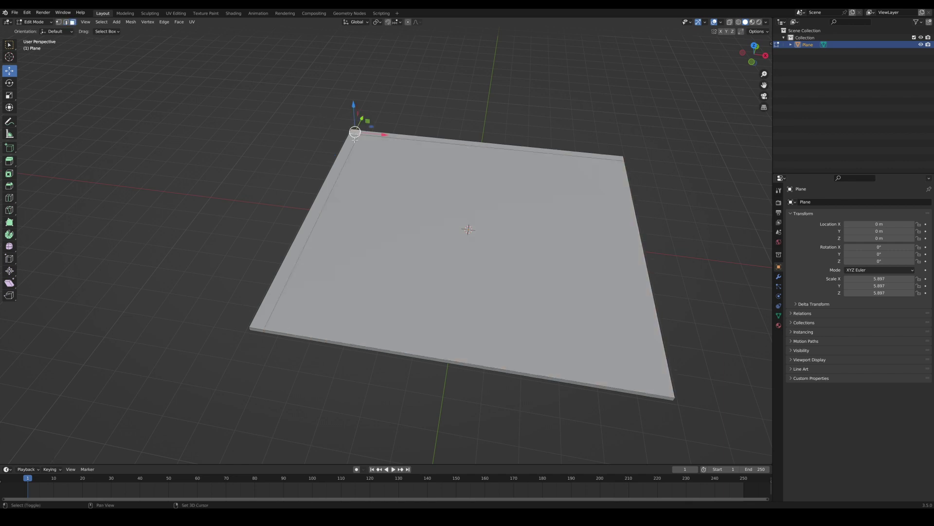
{"action": "left_click", "coordinate": [353, 140], "text": "shift"}
{"action": "left_click", "coordinate": [369, 134], "text": "shift"}
{"action": "middle_click_drag", "start_coordinate": [406, 177], "coordinate": [361, 229]}
{"action": "key", "text": "e"}
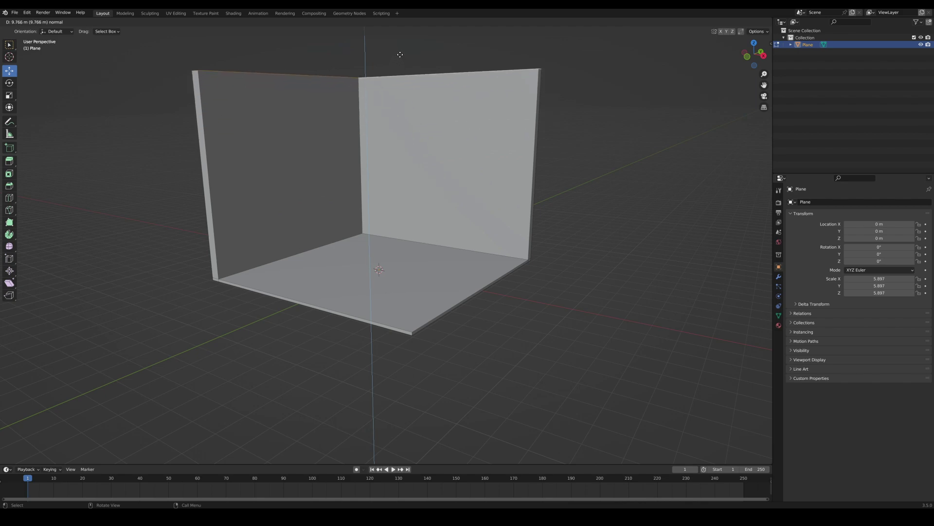
{"action": "left_click", "coordinate": [402, 71]}
Inset the inner face of the -X wall and extrude it about 0.37 m into the wall as a framed recess
{"action": "scroll", "coordinate": [377, 183], "scroll_direction": "up", "scroll_amount": 1}
{"action": "middle_click_drag", "start_coordinate": [408, 175], "coordinate": [480, 203]}
{"action": "scroll", "coordinate": [411, 242], "scroll_direction": "up", "scroll_amount": 1}
{"action": "middle_click_drag", "start_coordinate": [411, 242], "coordinate": [361, 229]}
{"action": "scroll", "coordinate": [360, 229], "scroll_direction": "down", "scroll_amount": 2}
{"action": "left_click", "coordinate": [384, 250]}
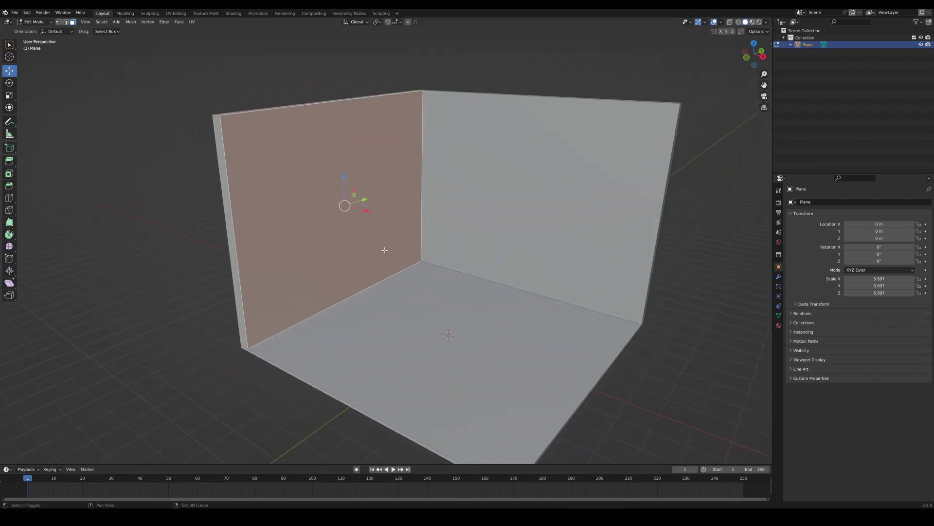
{"action": "key", "text": "i"}
{"action": "left_click", "coordinate": [412, 264]}
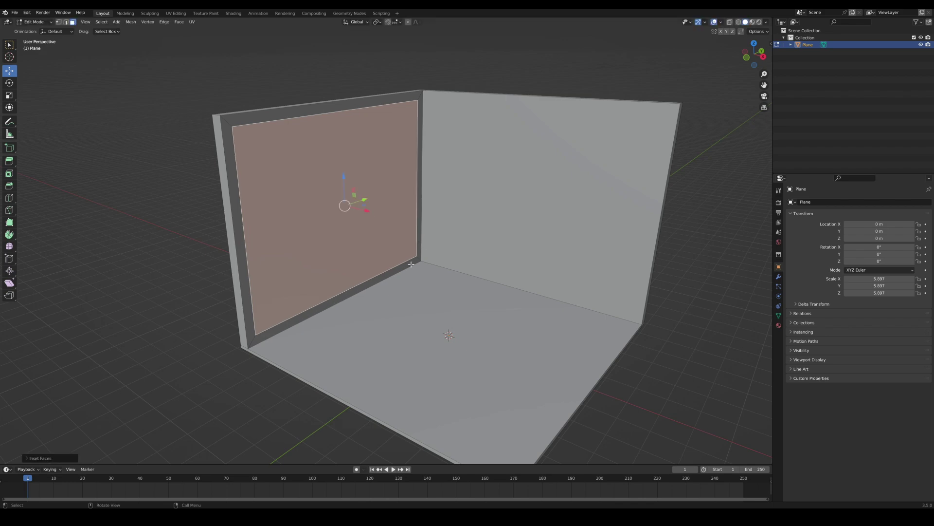
{"action": "key", "text": "e"}
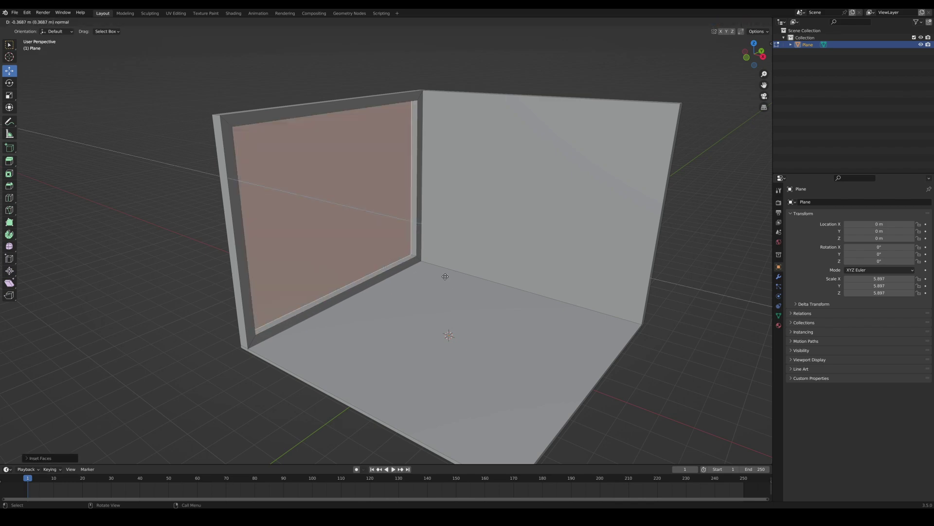
{"action": "left_click", "coordinate": [444, 276]}
Add a second plane in the middle of the floor and scale it uniformly to about 5.06
{"action": "key", "text": "Tab"}
{"action": "scroll", "coordinate": [438, 269], "scroll_direction": "down", "scroll_amount": 3}
{"action": "middle_click_drag", "start_coordinate": [436, 267], "coordinate": [412, 296]}
{"action": "scroll", "coordinate": [392, 295], "scroll_direction": "down", "scroll_amount": 1}
{"action": "scroll", "coordinate": [413, 296], "scroll_direction": "up", "scroll_amount": 1}
{"action": "key", "text": "shift+a"}
{"action": "left_click", "coordinate": [428, 289]}
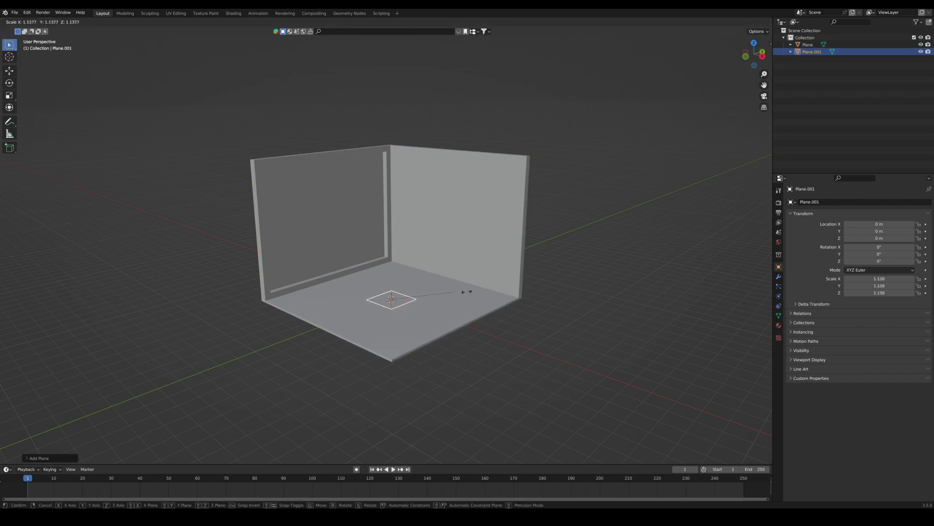
{"action": "key", "text": "s"}
{"action": "left_click", "coordinate": [663, 286]}
{"action": "scroll", "coordinate": [469, 334], "scroll_direction": "up", "scroll_amount": 3}
{"action": "middle_click_drag", "start_coordinate": [469, 334], "coordinate": [500, 321]}
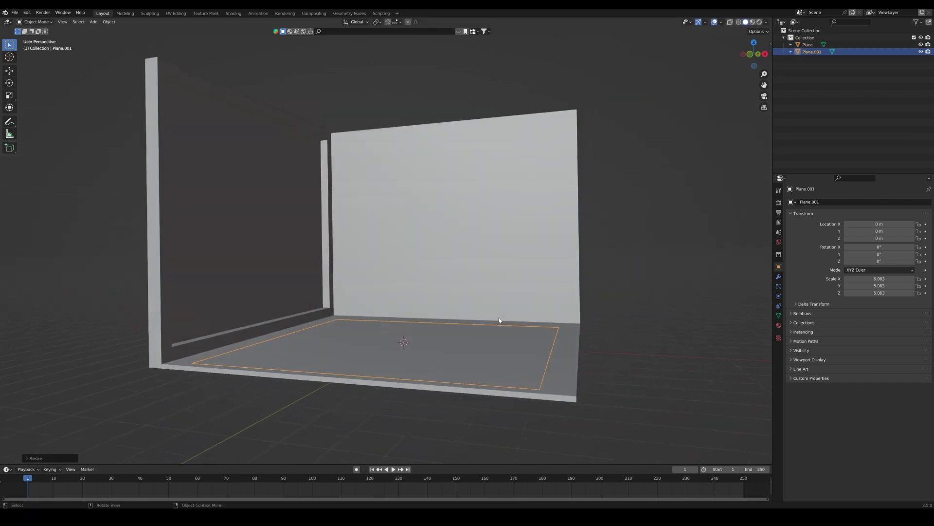
Raise the new plane to about 0.1 m in Z and scale it to about 5.68 to cover the floor
{"action": "left_click", "coordinate": [13, 108]}
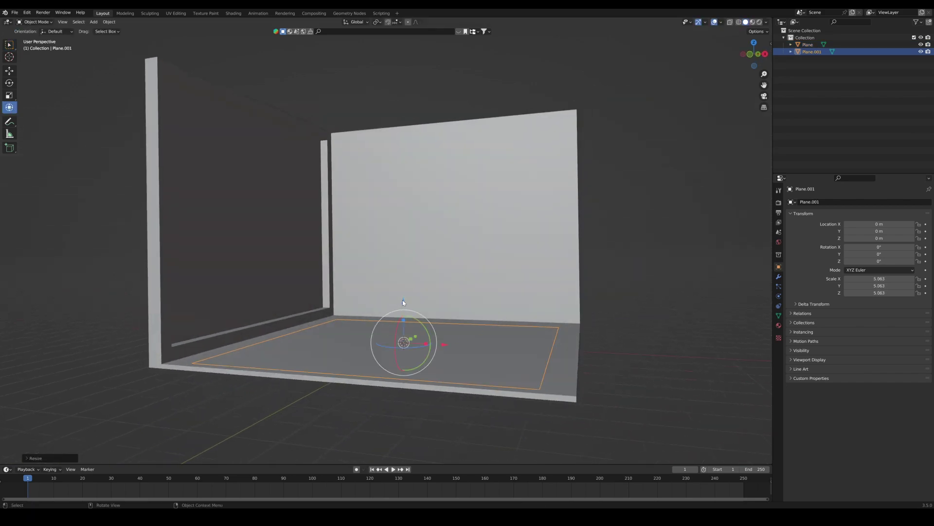
{"action": "left_click_drag", "start_coordinate": [403, 302], "coordinate": [403, 299]}
{"action": "key", "text": "s"}
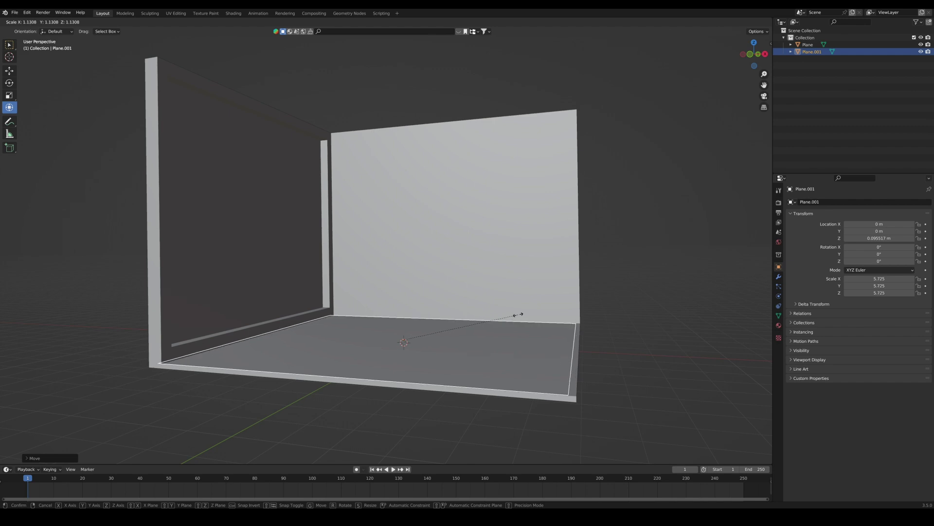
{"action": "left_click", "coordinate": [517, 315]}
{"action": "middle_click_drag", "start_coordinate": [517, 317], "coordinate": [449, 366]}
{"action": "middle_click_drag", "start_coordinate": [449, 366], "coordinate": [472, 330], "text": "shift"}
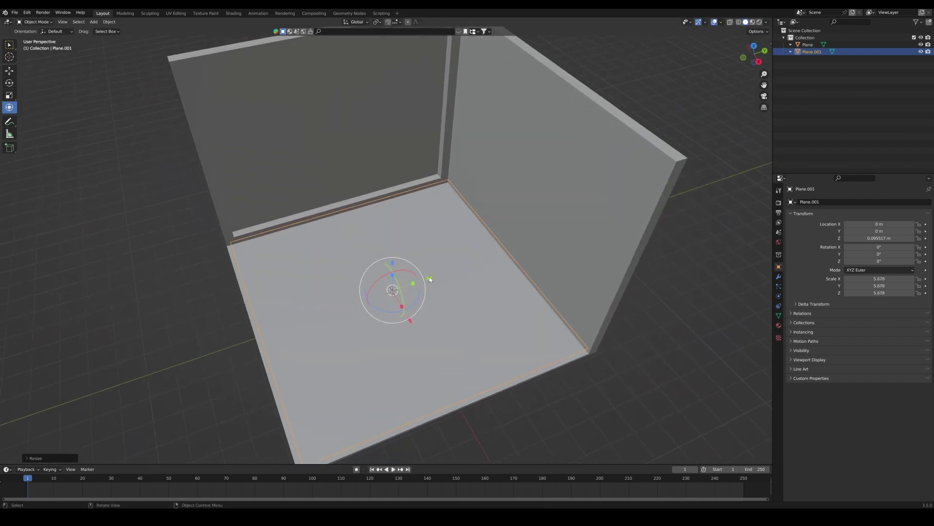
Move the floor plane against both walls, to about 0.11 m in X and -0.05 m in Y
{"action": "left_click_drag", "start_coordinate": [430, 279], "coordinate": [452, 305]}
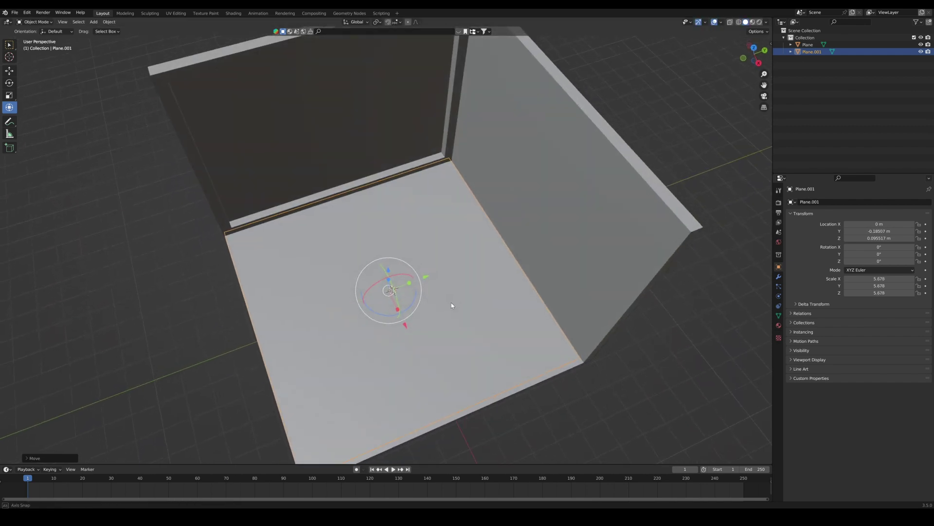
{"action": "middle_click_drag", "start_coordinate": [451, 303], "coordinate": [453, 294]}
{"action": "left_click_drag", "start_coordinate": [426, 276], "coordinate": [428, 275]}
{"action": "middle_click_drag", "start_coordinate": [419, 303], "coordinate": [418, 323]}
{"action": "left_click_drag", "start_coordinate": [422, 326], "coordinate": [408, 333]}
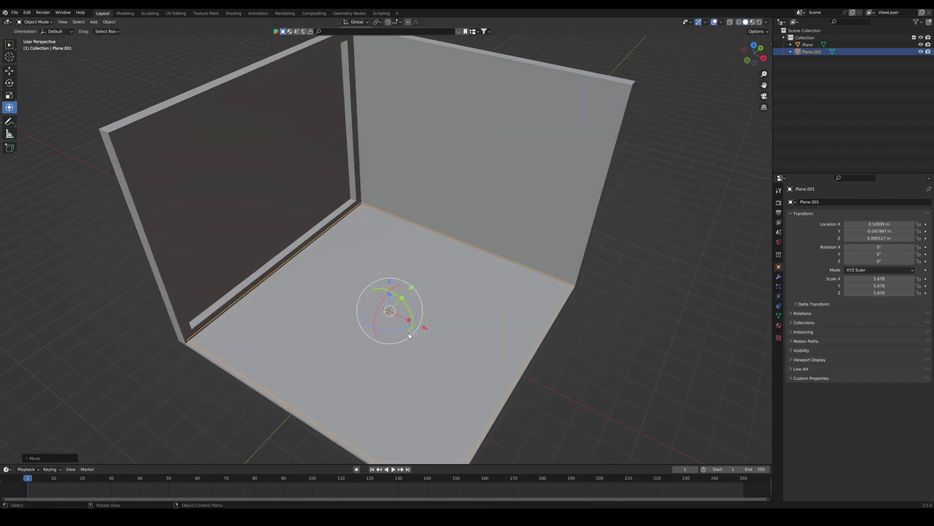
{"action": "middle_click_drag", "start_coordinate": [407, 333], "coordinate": [390, 326]}
Raise the floor plane to about 0.28 m in Z so it sits above the slab
{"action": "key", "text": "Tab"}
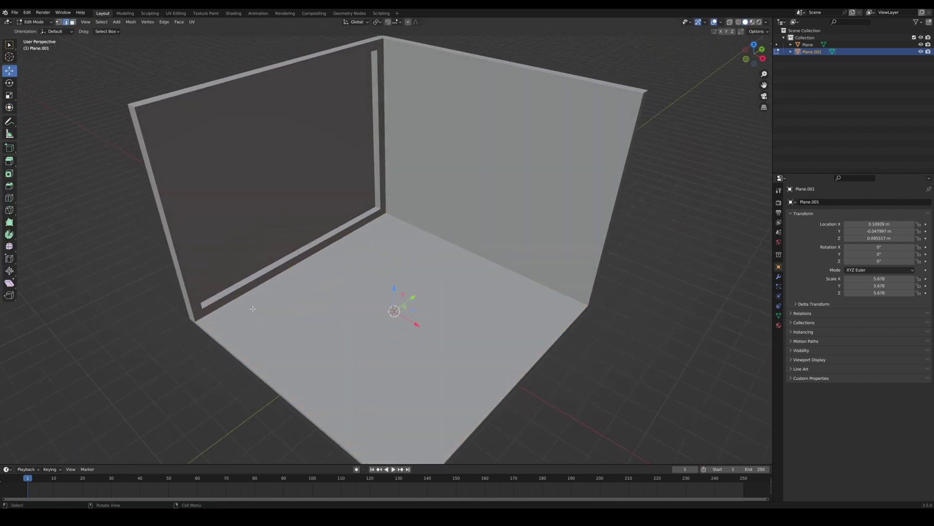
{"action": "key", "text": "Tab"}
{"action": "middle_click_drag", "start_coordinate": [255, 335], "coordinate": [325, 300]}
{"action": "left_click_drag", "start_coordinate": [388, 279], "coordinate": [394, 272]}
Move the floor plane's -Y and +X edges outward to line up with the slab's open sides
{"action": "key", "text": "Tab"}
{"action": "left_click", "coordinate": [289, 346]}
{"action": "middle_click_drag", "start_coordinate": [288, 346], "coordinate": [271, 368]}
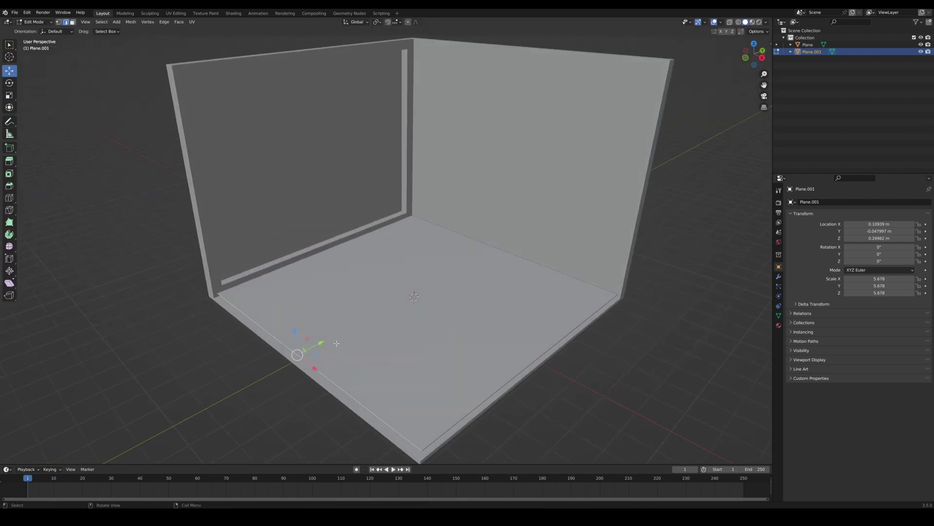
{"action": "left_click_drag", "start_coordinate": [325, 345], "coordinate": [322, 349]}
{"action": "left_click", "coordinate": [492, 362]}
{"action": "left_click", "coordinate": [518, 375]}
{"action": "left_click_drag", "start_coordinate": [572, 376], "coordinate": [576, 374]}
Extrude the whole floor plane slightly downward for thickness, and lower the panel to about 0.18 m in Z
{"action": "key", "text": "a"}
{"action": "key", "text": "Tab"}
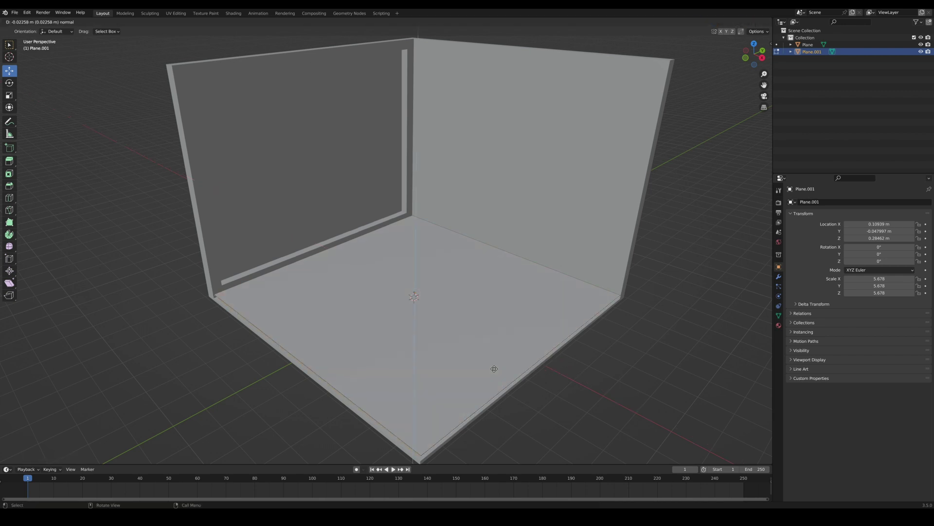
{"action": "middle_click_drag", "start_coordinate": [437, 376], "coordinate": [422, 313]}
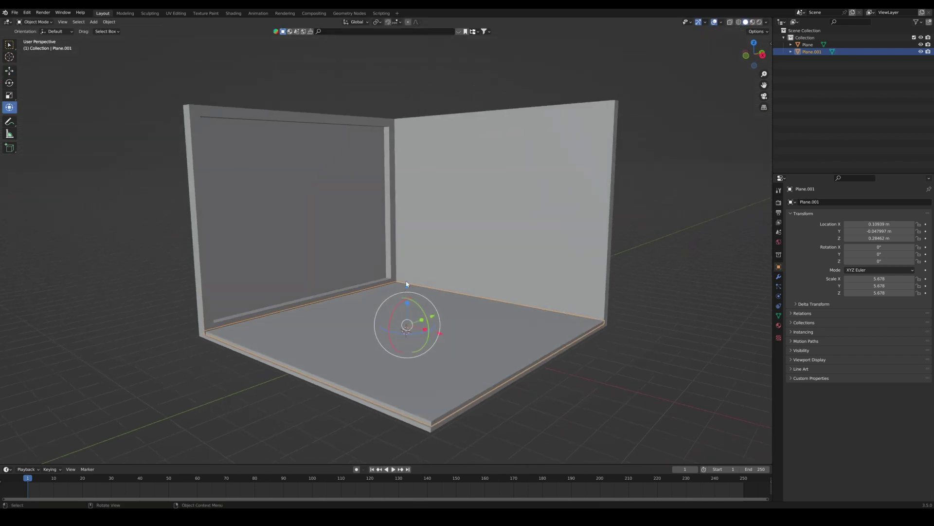
{"action": "left_click_drag", "start_coordinate": [406, 283], "coordinate": [406, 286]}
{"action": "middle_click_drag", "start_coordinate": [407, 286], "coordinate": [408, 317]}
Examine from several angles how the floor panel fits against the slab and walls
{"action": "scroll", "coordinate": [412, 310], "scroll_direction": "down", "scroll_amount": 2}
{"action": "left_click", "coordinate": [458, 386]}
{"action": "scroll", "coordinate": [468, 333], "scroll_direction": "down", "scroll_amount": 2}
{"action": "middle_click_drag", "start_coordinate": [399, 348], "coordinate": [409, 317]}
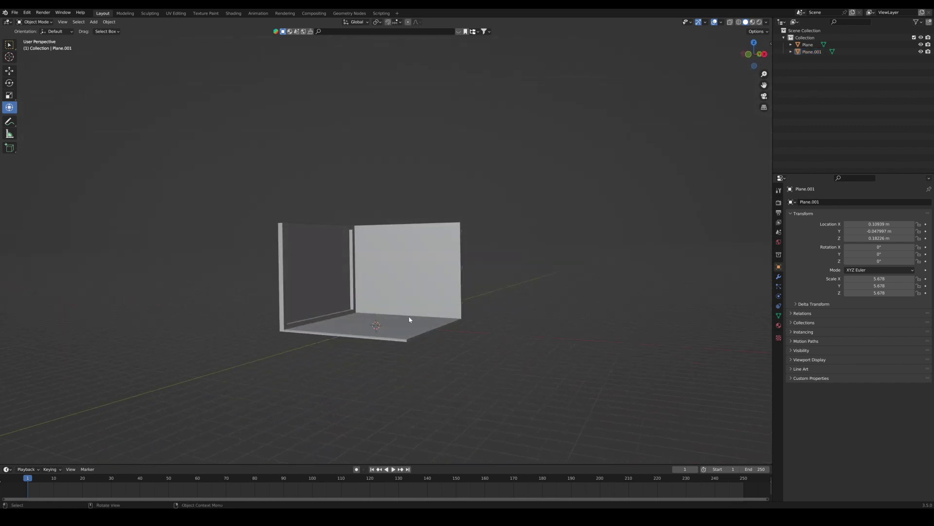
{"action": "scroll", "coordinate": [410, 320], "scroll_direction": "up", "scroll_amount": 2}
{"action": "left_click", "coordinate": [409, 370]}
{"action": "middle_click_drag", "start_coordinate": [408, 372], "coordinate": [432, 313]}
{"action": "scroll", "coordinate": [400, 391], "scroll_direction": "down", "scroll_amount": 1}
{"action": "scroll", "coordinate": [427, 332], "scroll_direction": "up", "scroll_amount": 4}
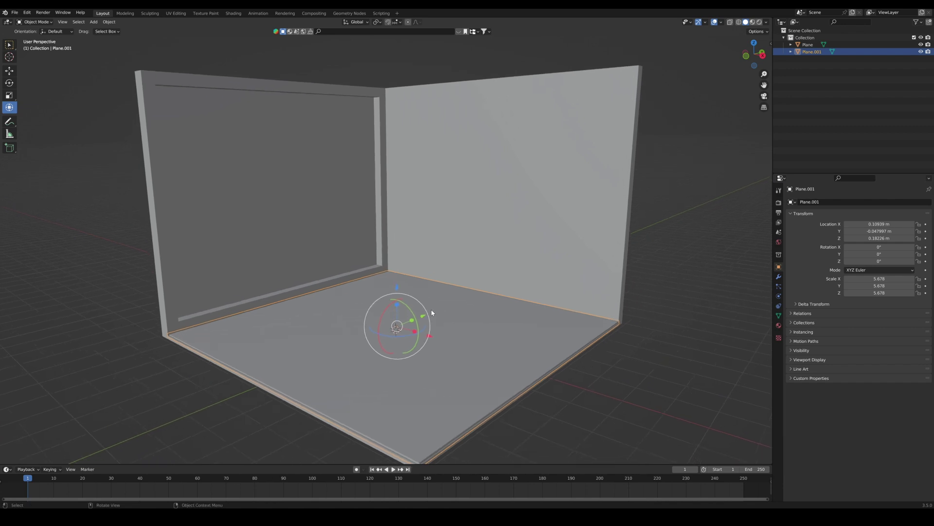
{"action": "scroll", "coordinate": [432, 313], "scroll_direction": "down", "scroll_amount": 1}
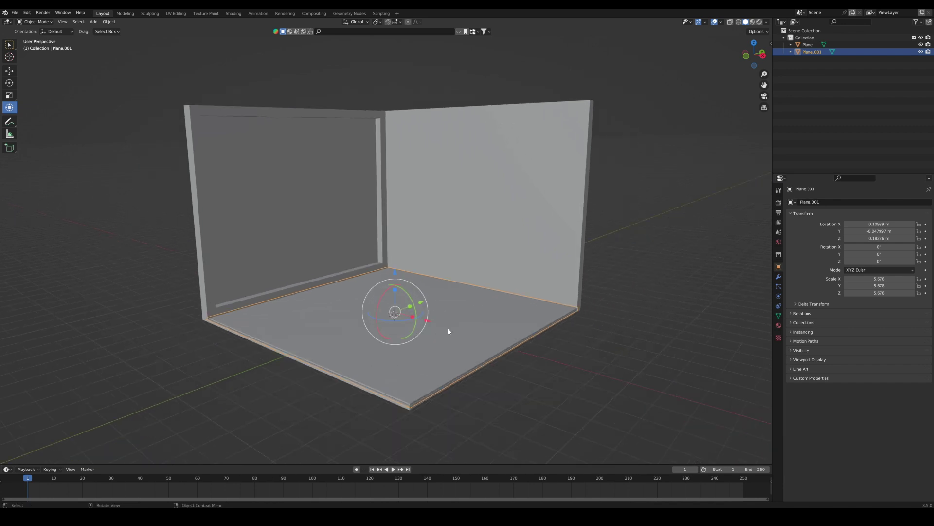
{"action": "mouse_move", "coordinate": [529, 318]}
{"action": "middle_mouse_down"}
{"action": "mouse_move", "coordinate": [551, 311]}
{"action": "mouse_move", "coordinate": [533, 316]}
{"action": "middle_mouse_up"}
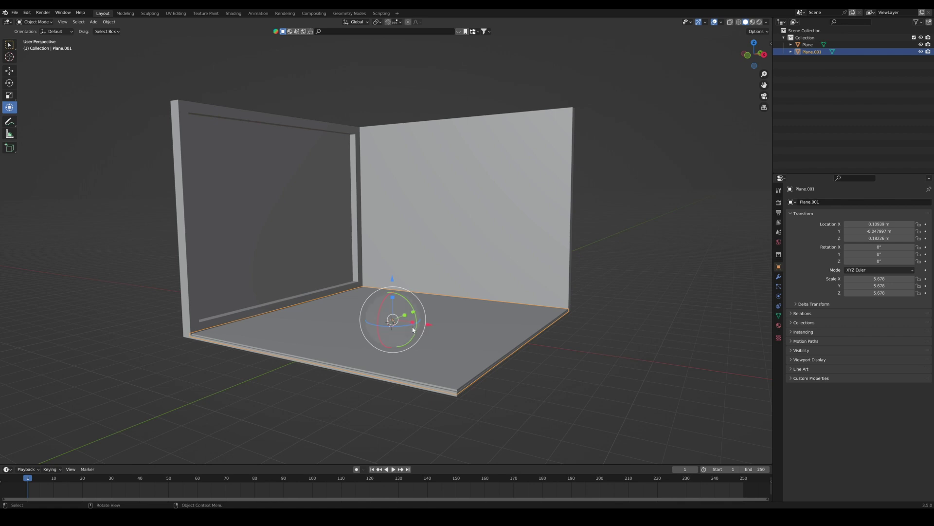
Duplicate the floor panel and move the copy straight up to about 9.01 m in Z as the ceiling
{"action": "key", "text": "shift+d"}
{"action": "key", "text": "z"}
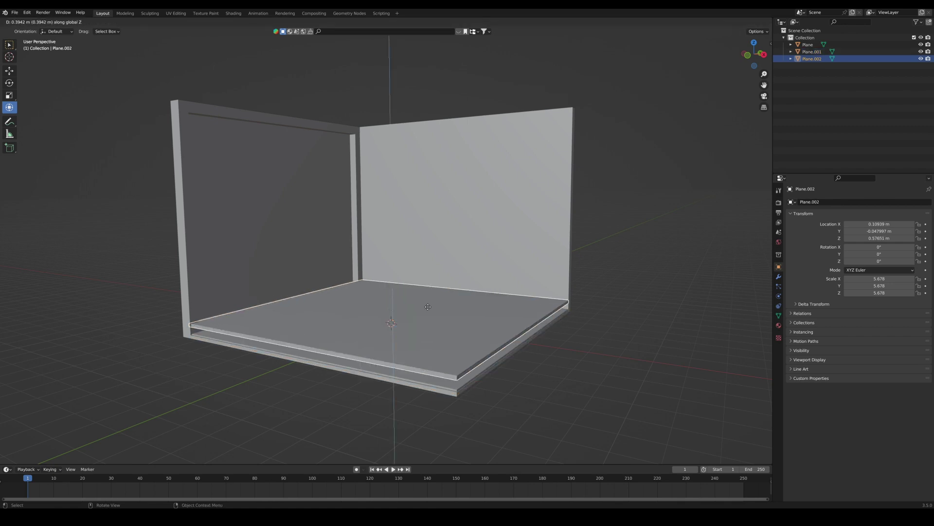
{"action": "left_click", "coordinate": [455, 119]}
{"action": "middle_click_drag", "start_coordinate": [454, 119], "coordinate": [459, 157]}
Inset the ceiling's underside face by about 0.1 m and extrude the inner face upward to form a recess
{"action": "key", "text": "Tab"}
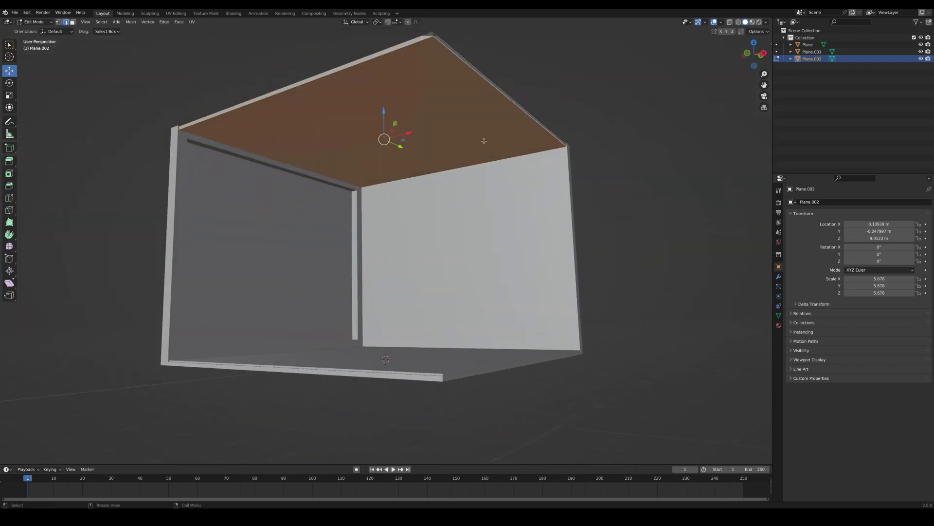
{"action": "key", "text": "alt+a"}
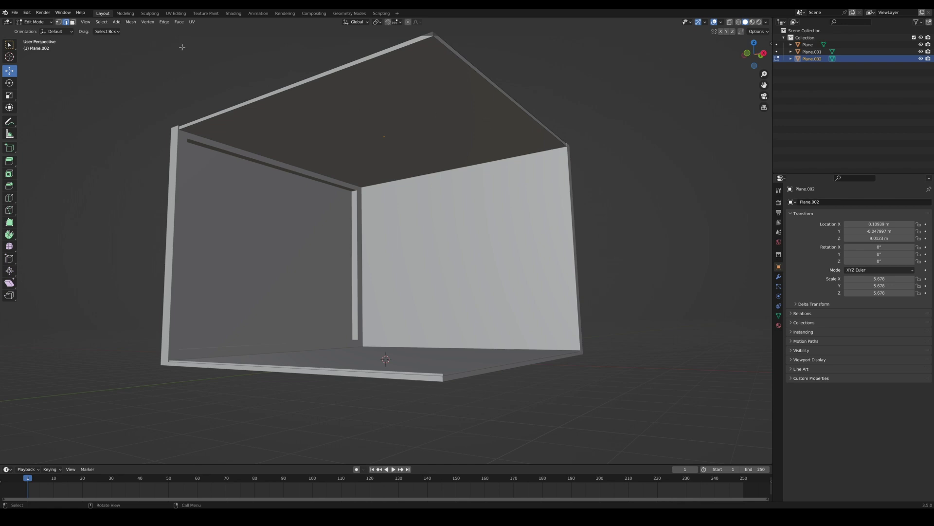
{"action": "left_click", "coordinate": [460, 139]}
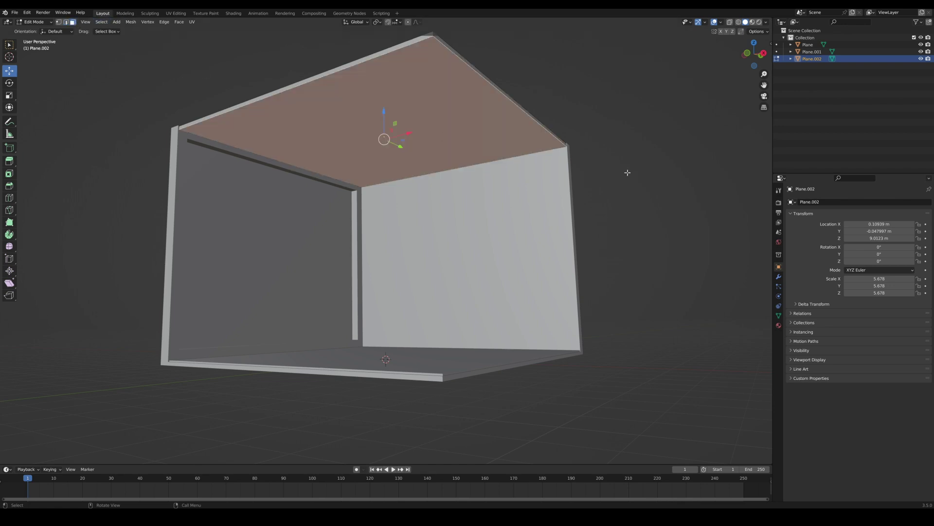
{"action": "key", "text": "i"}
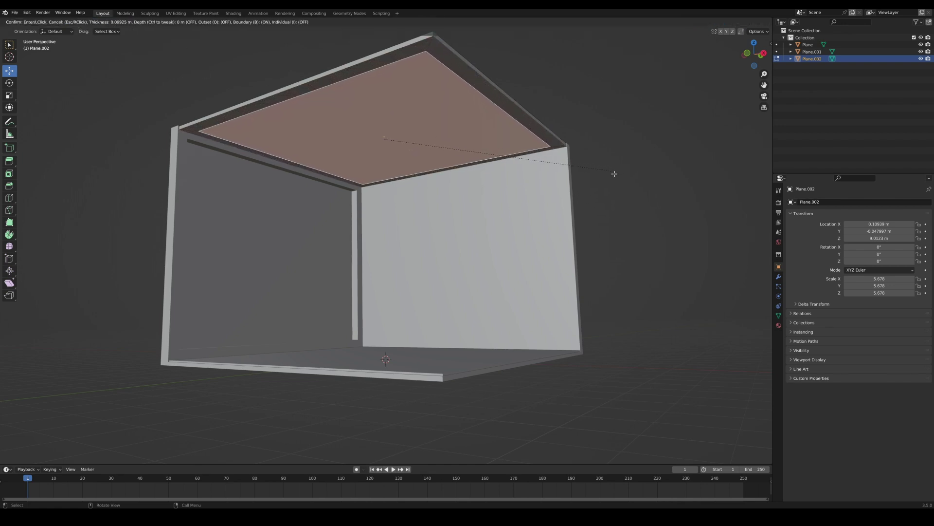
{"action": "left_click", "coordinate": [611, 174]}
{"action": "mouse_move", "coordinate": [460, 198]}
{"action": "middle_mouse_down"}
{"action": "mouse_move", "coordinate": [482, 166]}
{"action": "mouse_move", "coordinate": [483, 209]}
{"action": "mouse_move", "coordinate": [470, 192]}
{"action": "middle_mouse_up"}
{"action": "key", "text": "e"}
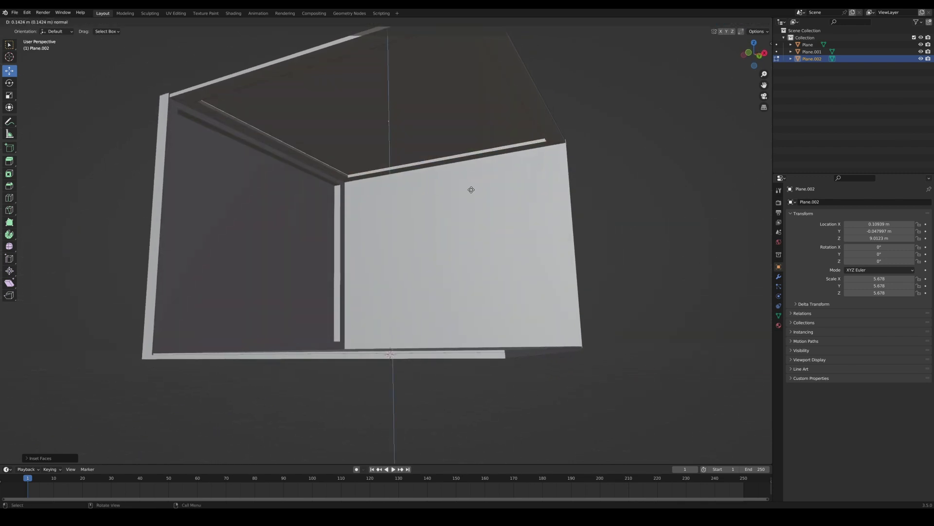
{"action": "left_click", "coordinate": [619, 196]}
Inset the recessed ceiling face by about 0.12 m and extrude the inner face slightly downward, by about 0.02 m
{"action": "key", "text": "i"}
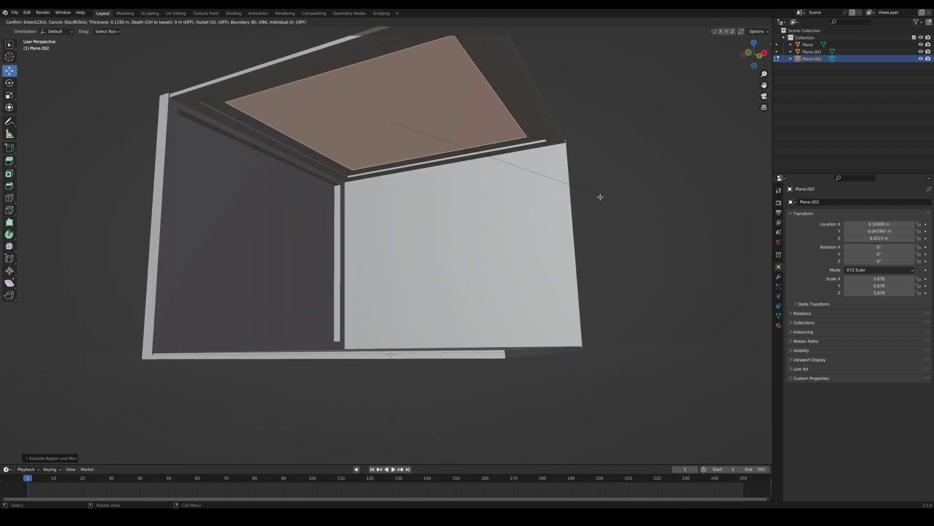
{"action": "left_click", "coordinate": [601, 196]}
{"action": "key", "text": "e"}
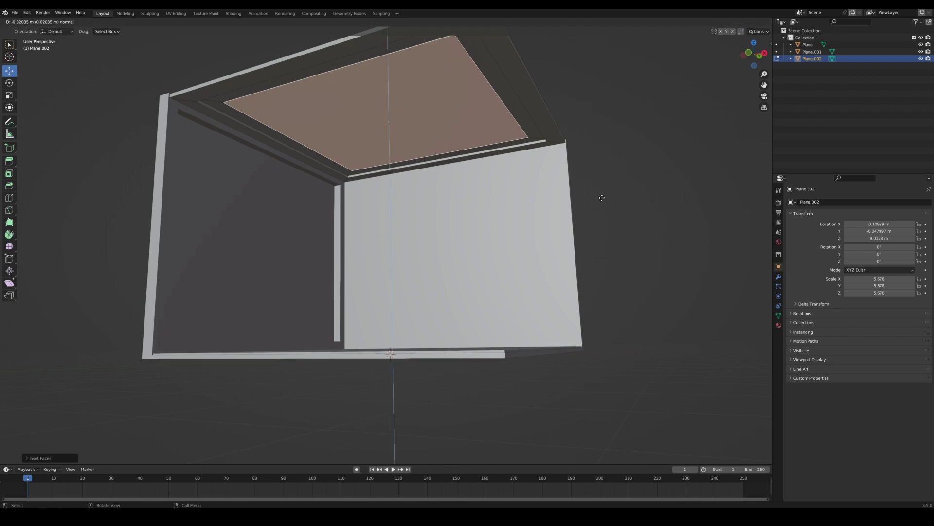
{"action": "left_click", "coordinate": [602, 197]}
{"action": "key", "text": "s"}
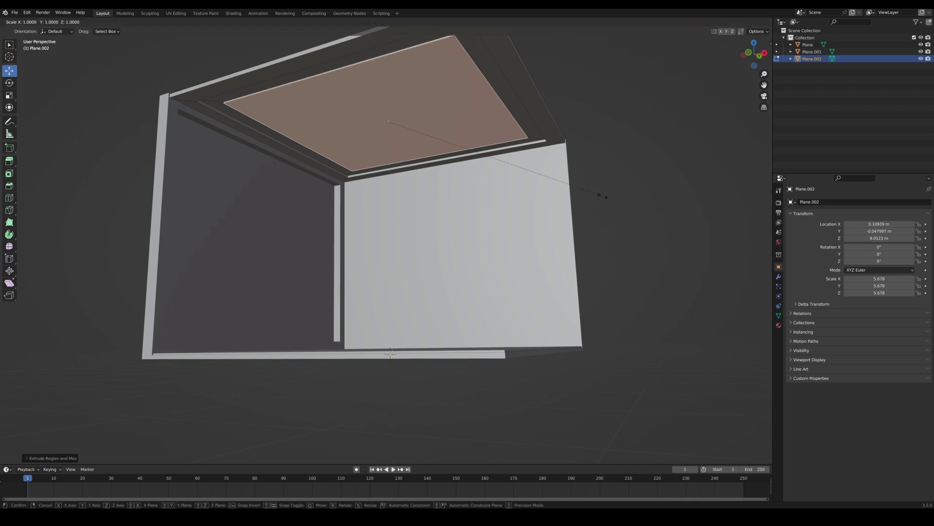
{"action": "left_click", "coordinate": [601, 198]}
{"action": "key", "text": "Tab"}
{"action": "scroll", "coordinate": [560, 198], "scroll_direction": "down", "scroll_amount": 2}
{"action": "middle_click_drag", "start_coordinate": [561, 199], "coordinate": [524, 235]}
{"action": "left_click", "coordinate": [460, 338]}
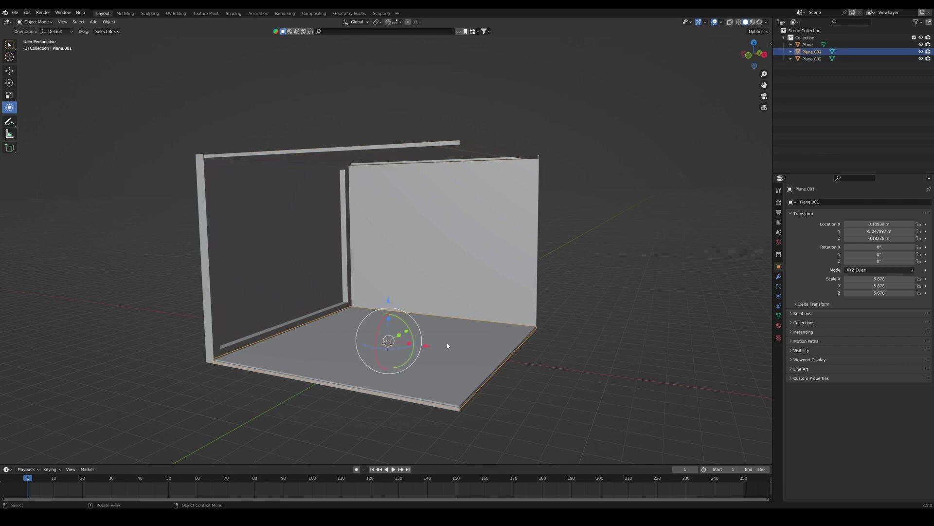
{"action": "mouse_move", "coordinate": [447, 348]}
{"action": "middle_mouse_down"}
{"action": "mouse_move", "coordinate": [447, 327]}
{"action": "mouse_move", "coordinate": [436, 335]}
{"action": "middle_mouse_up"}
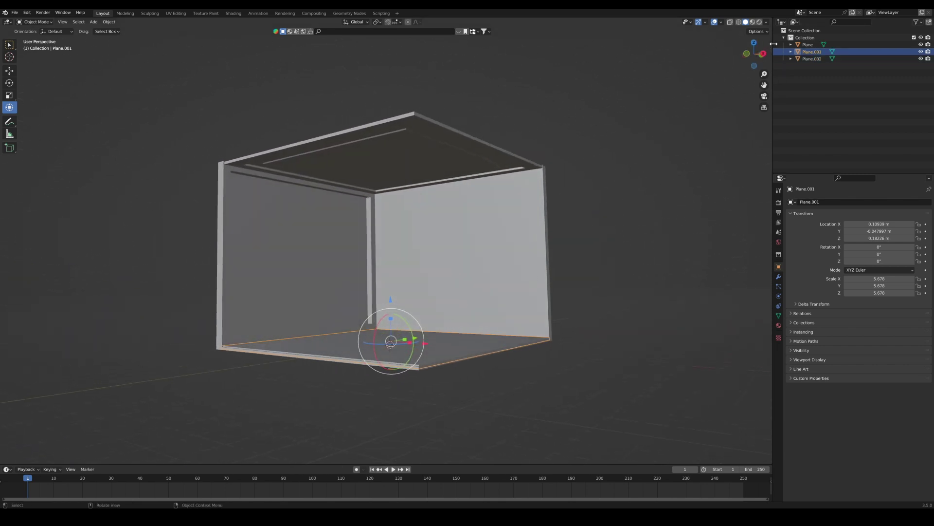
Start the Shortcut VUr input display in the viewport and dock it at Center
{"action": "left_click_drag", "start_coordinate": [770, 45], "coordinate": [737, 67]}
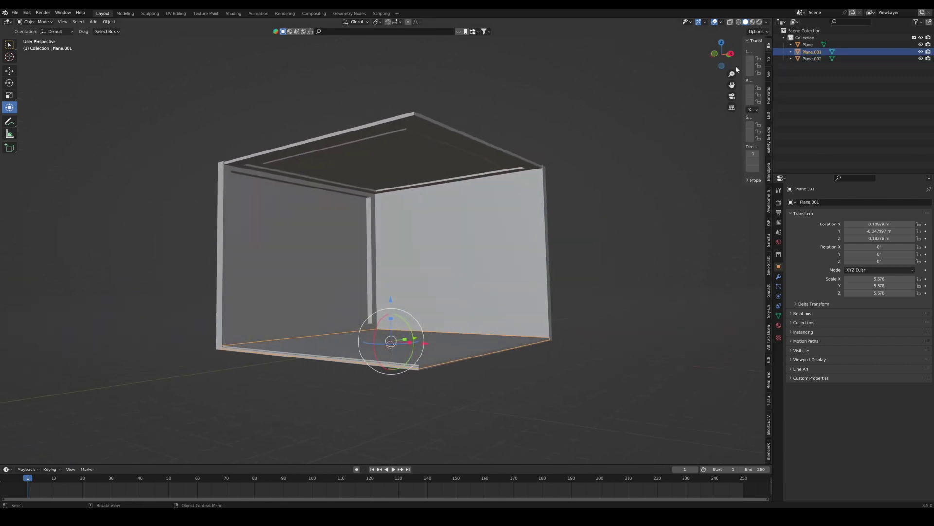
{"action": "left_click", "coordinate": [769, 423]}
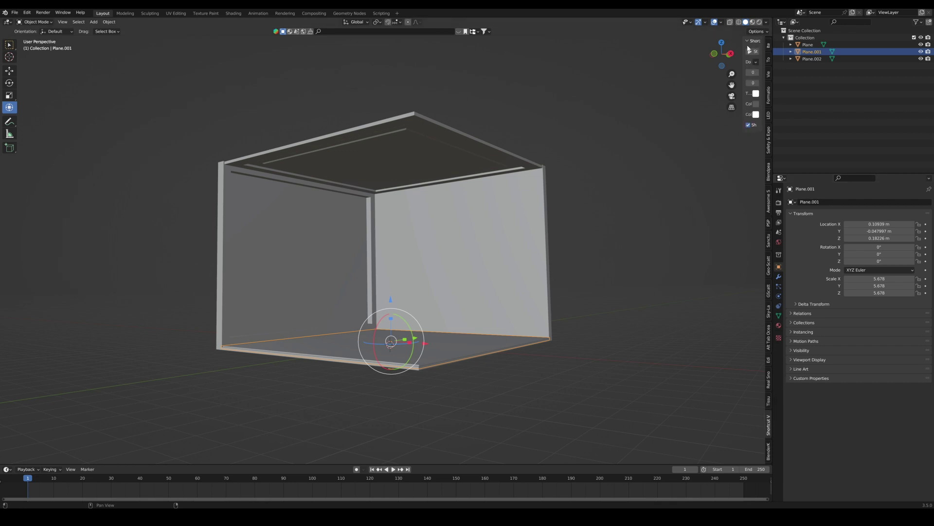
{"action": "left_click_drag", "start_coordinate": [746, 46], "coordinate": [682, 48]}
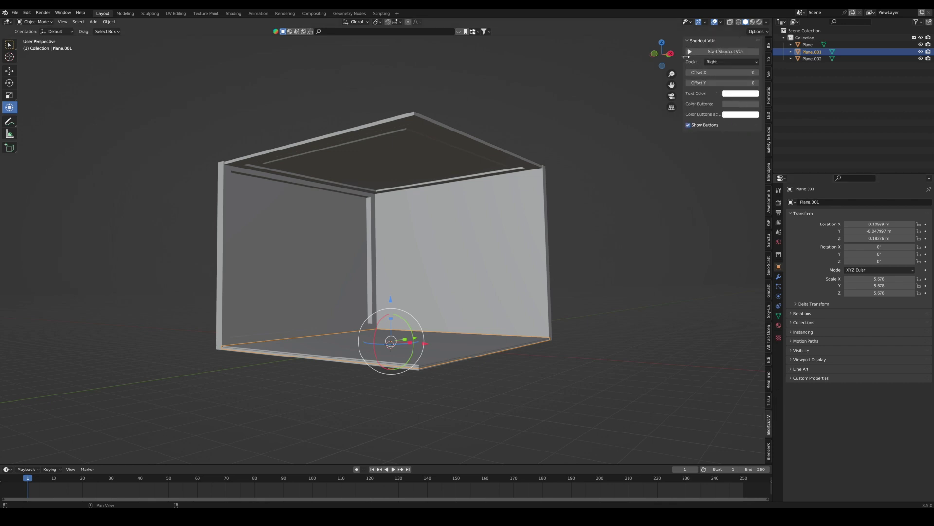
{"action": "left_click", "coordinate": [729, 63]}
{"action": "left_click", "coordinate": [724, 84]}
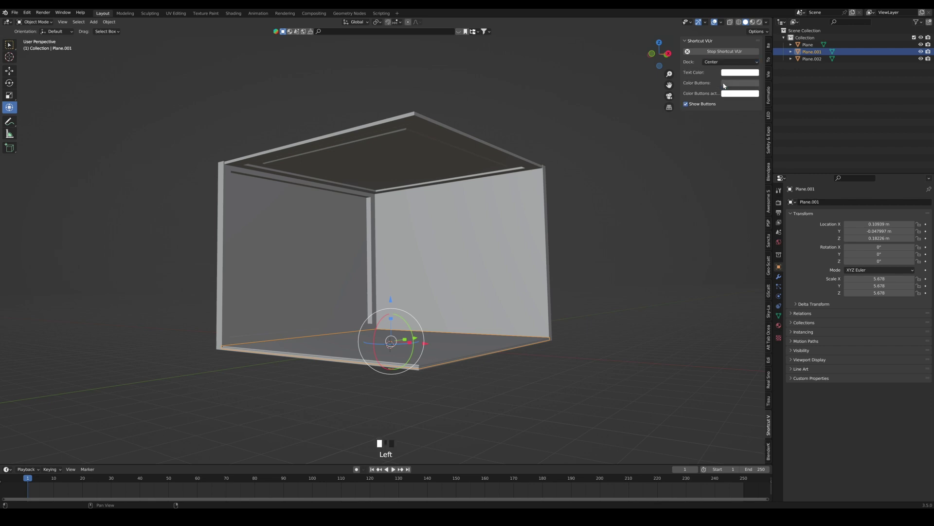
Set the input display's text color to orange and its active button color to cyan, and hide the settings
{"action": "left_click", "coordinate": [725, 73]}
{"action": "left_click", "coordinate": [735, 73]}
{"action": "left_click", "coordinate": [743, 121]}
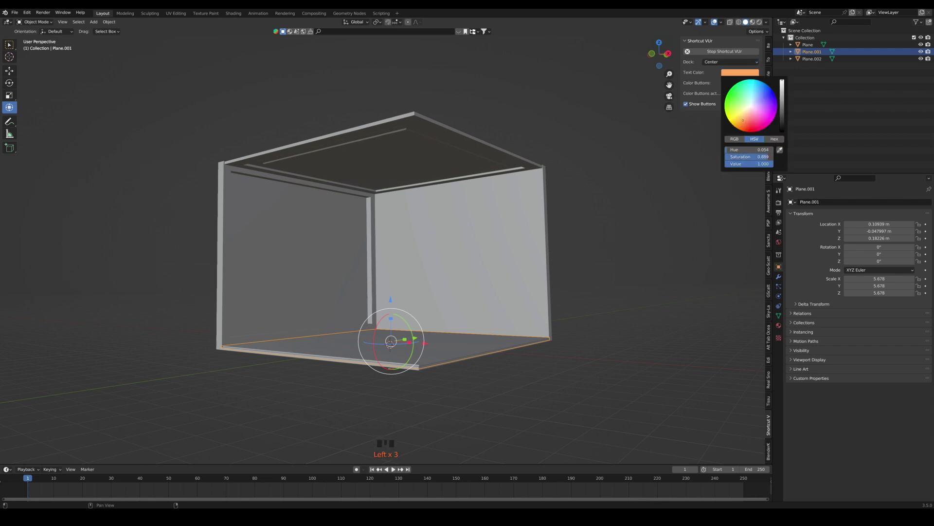
{"action": "left_click", "coordinate": [738, 94]}
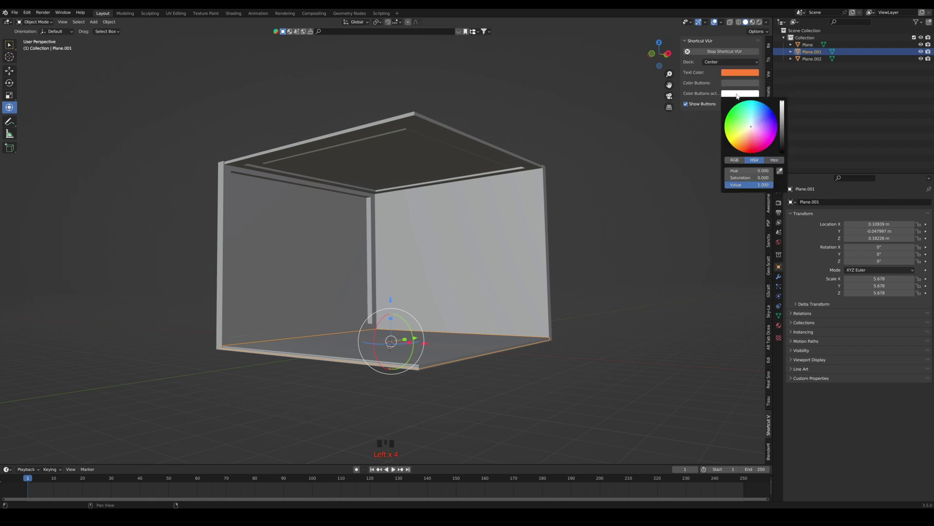
{"action": "left_click", "coordinate": [752, 110]}
{"action": "left_click", "coordinate": [689, 64]}
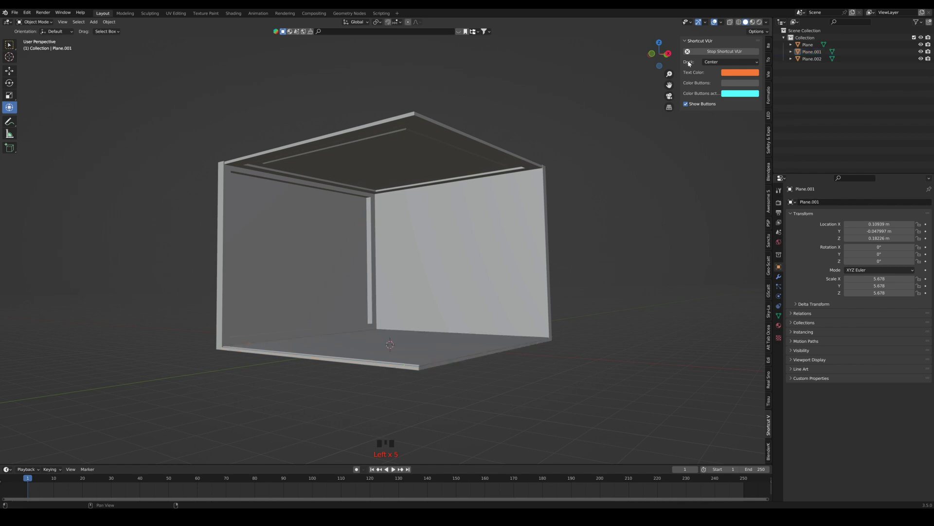
{"action": "left_click_drag", "start_coordinate": [685, 55], "coordinate": [770, 42]}
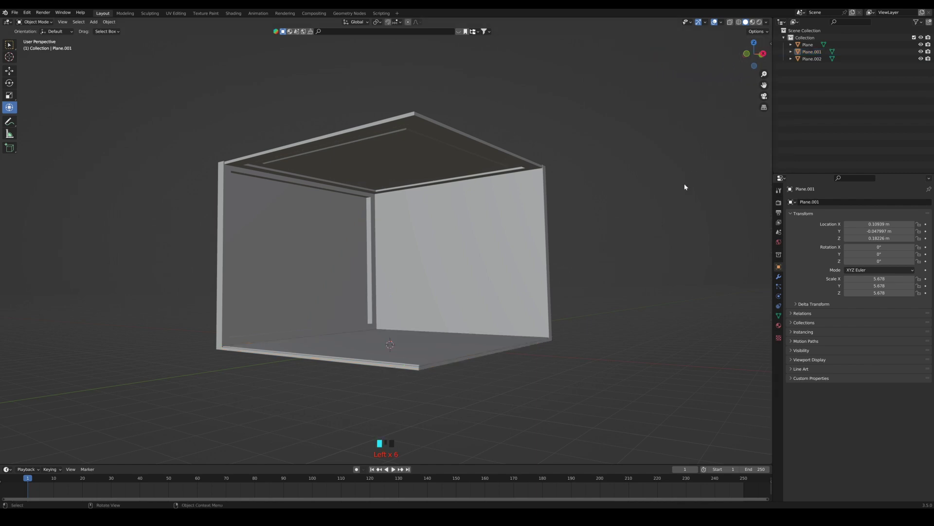
Examine the room's floor, walls and recessed ceiling from several angles
{"action": "middle_click_drag", "start_coordinate": [413, 396], "coordinate": [405, 326]}
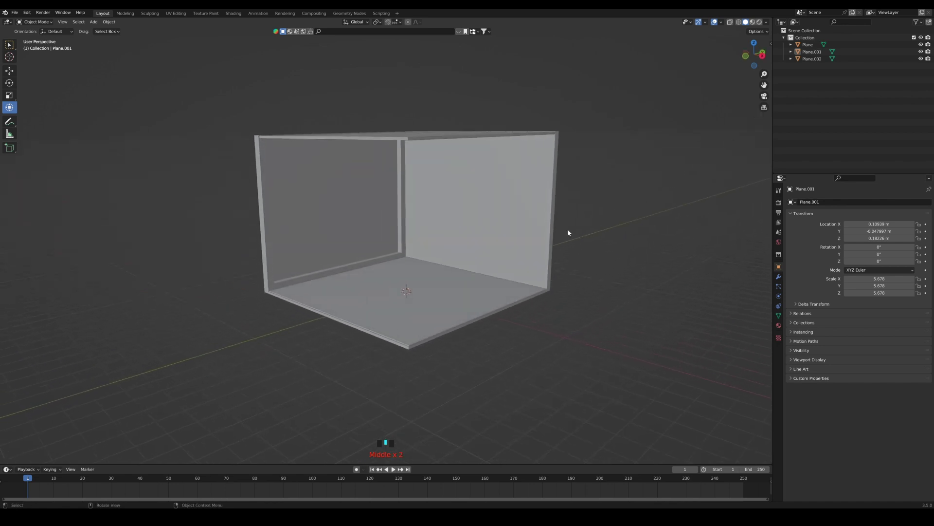
{"action": "middle_click_drag", "start_coordinate": [446, 249], "coordinate": [416, 311]}
{"action": "scroll", "coordinate": [445, 242], "scroll_direction": "up", "scroll_amount": 2}
{"action": "middle_click_drag", "start_coordinate": [416, 306], "coordinate": [419, 292]}
{"action": "scroll", "coordinate": [421, 298], "scroll_direction": "up", "scroll_amount": 1}
{"action": "scroll", "coordinate": [421, 298], "scroll_direction": "down", "scroll_amount": 1}
{"action": "scroll", "coordinate": [420, 293], "scroll_direction": "down", "scroll_amount": 1}
{"action": "scroll", "coordinate": [420, 294], "scroll_direction": "up", "scroll_amount": 1}
{"action": "left_click", "coordinate": [416, 139]}
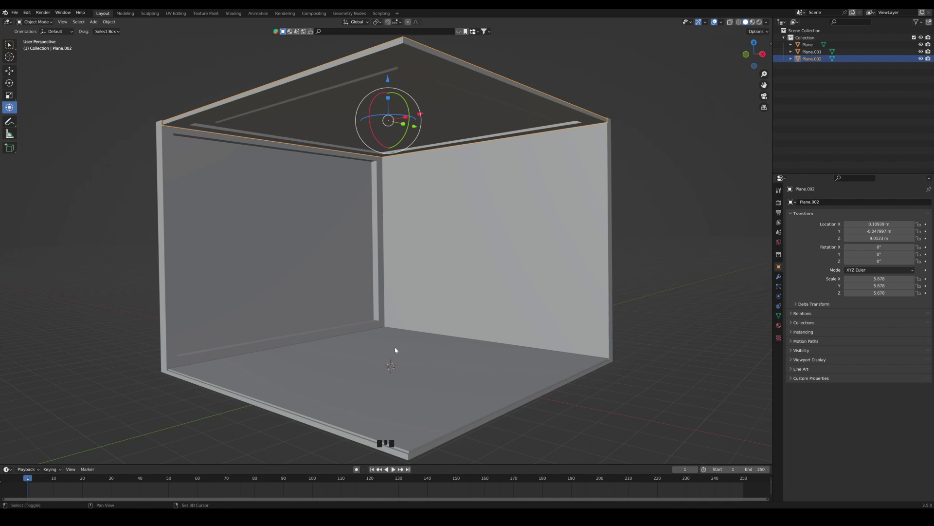
Add a camera and move it to about X 3.53 m, Y -4.66 m, Z 3.17 m
{"action": "key", "text": "shift+a"}
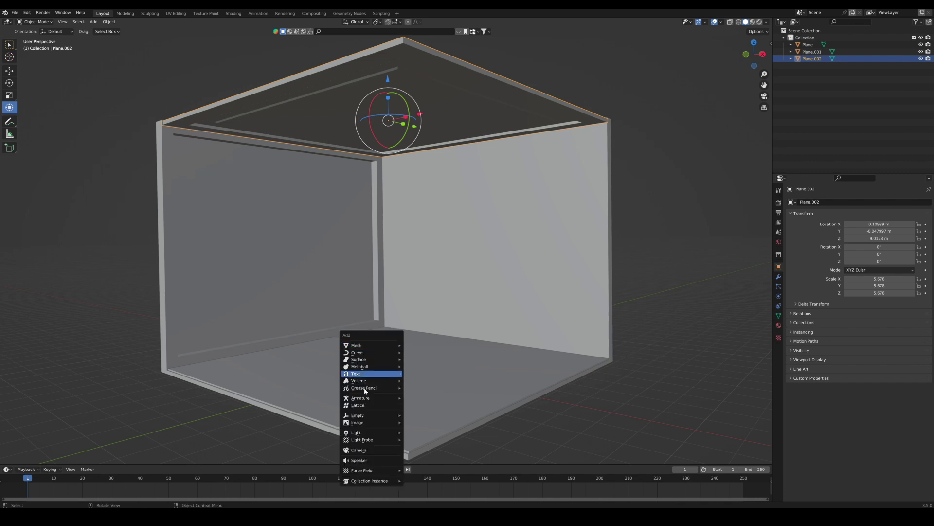
{"action": "left_click", "coordinate": [368, 443]}
{"action": "left_click_drag", "start_coordinate": [392, 309], "coordinate": [392, 236]}
{"action": "middle_click_drag", "start_coordinate": [407, 284], "coordinate": [425, 291]}
{"action": "left_click_drag", "start_coordinate": [461, 293], "coordinate": [571, 336]}
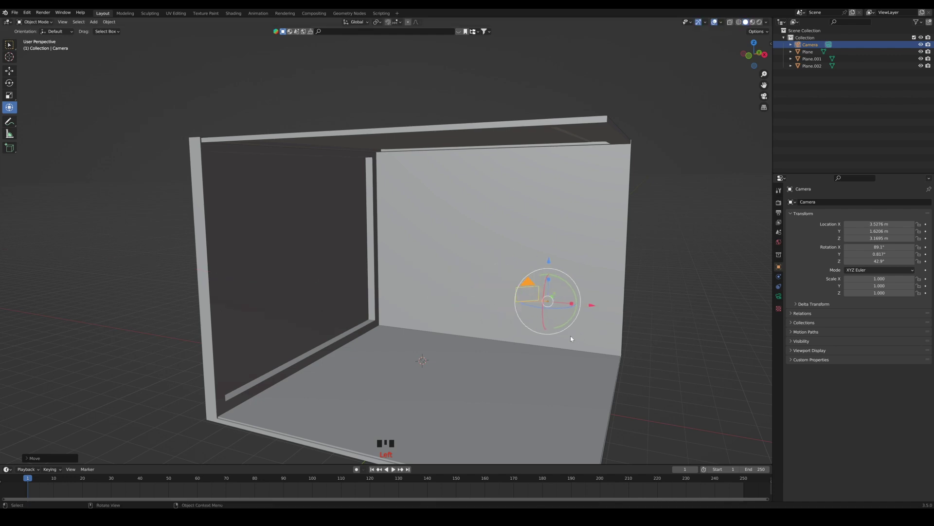
{"action": "middle_click_drag", "start_coordinate": [570, 336], "coordinate": [528, 306]}
{"action": "left_click_drag", "start_coordinate": [530, 294], "coordinate": [434, 316]}
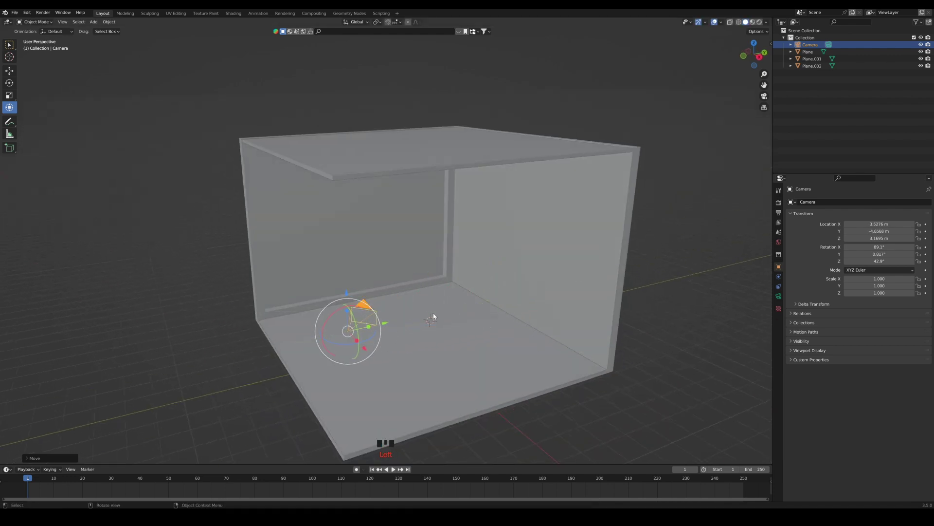
Look through the new camera and set its focal length to 40 mm
{"action": "left_click", "coordinate": [764, 97]}
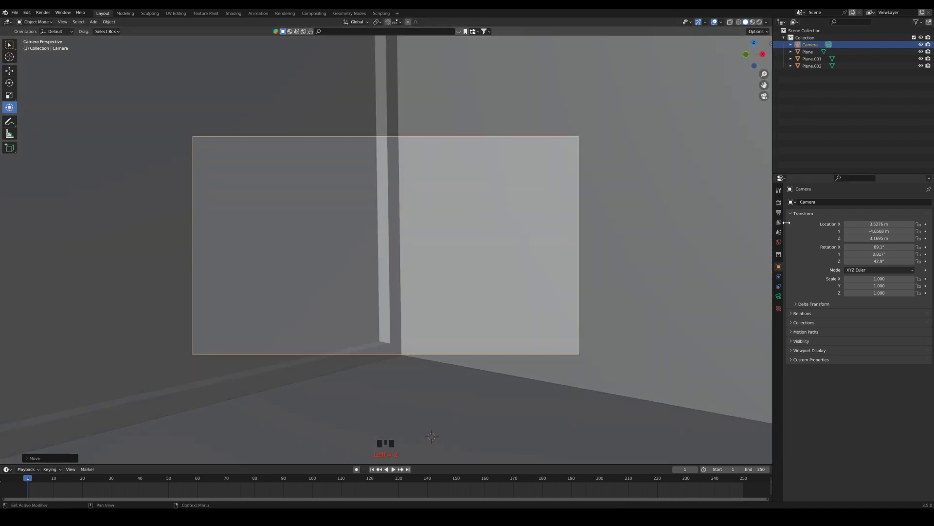
{"action": "left_click", "coordinate": [778, 296]}
{"action": "left_click", "coordinate": [882, 235]}
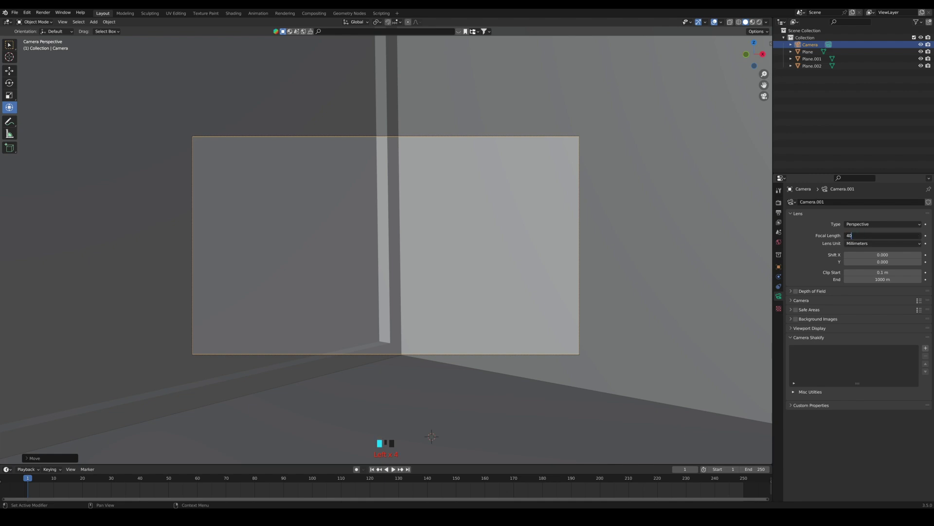
{"action": "key", "text": "Return"}
Lock the camera to the view and adjust how large the camera frame is shown
{"action": "left_click_drag", "start_coordinate": [771, 43], "coordinate": [618, 52]}
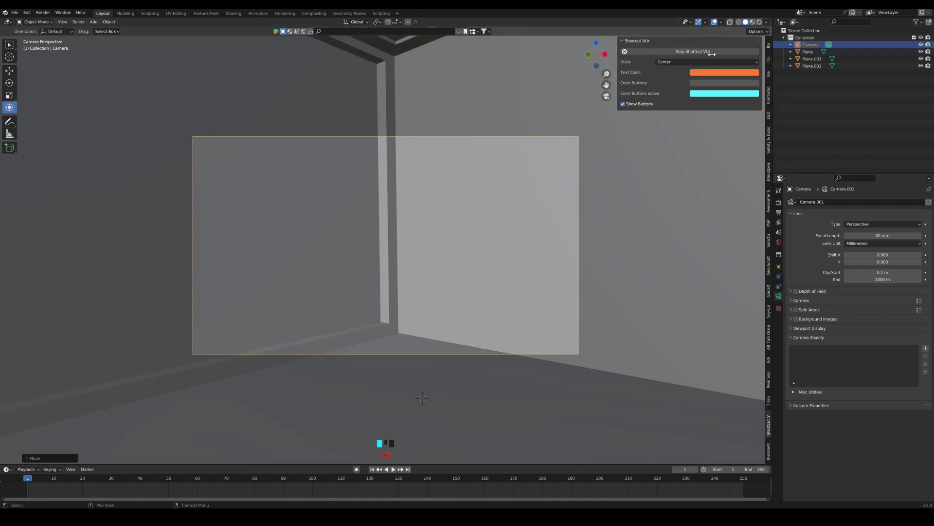
{"action": "left_click_drag", "start_coordinate": [711, 54], "coordinate": [662, 53]}
{"action": "left_click", "coordinate": [769, 74]}
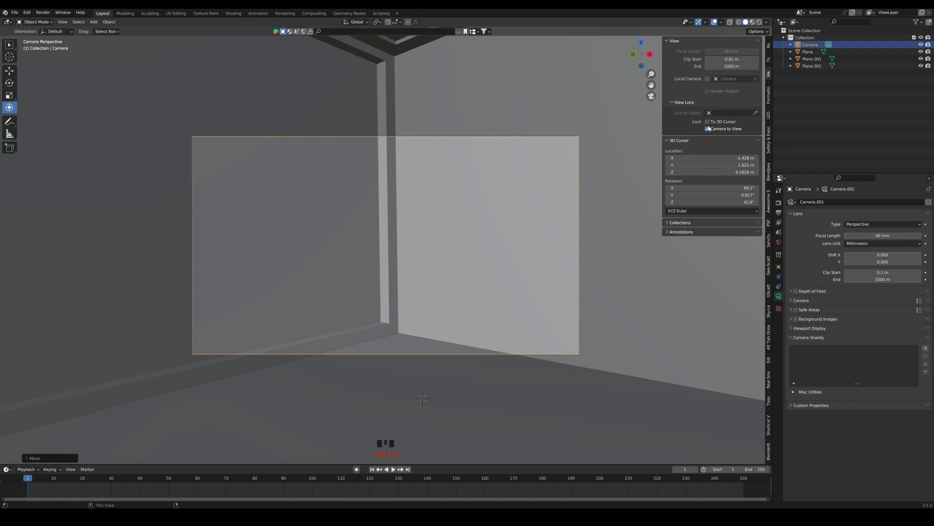
{"action": "scroll", "coordinate": [440, 226], "scroll_direction": "down", "scroll_amount": 2}
{"action": "scroll", "coordinate": [439, 227], "scroll_direction": "up", "scroll_amount": 2}
{"action": "scroll", "coordinate": [467, 210], "scroll_direction": "up", "scroll_amount": 1}
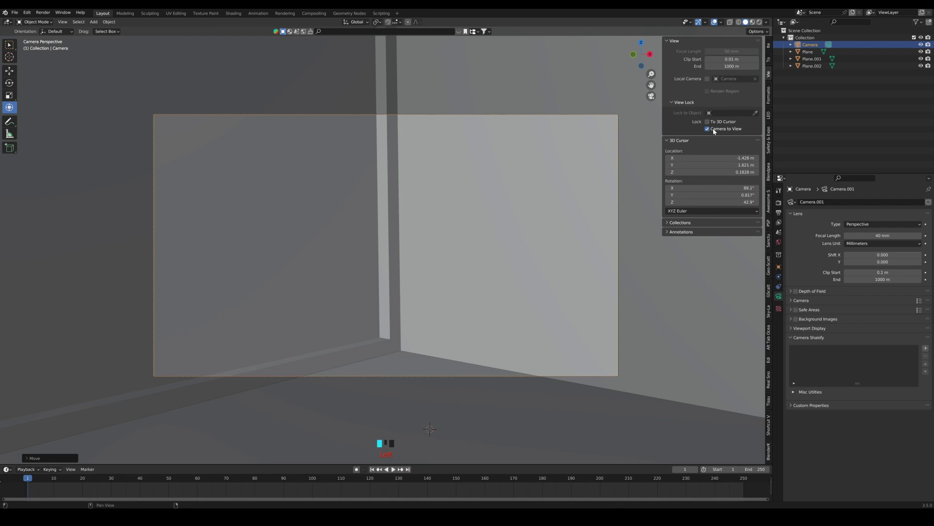
Pull the locked camera back and shift it to frame the room's interior, and turn off Camera to View
{"action": "scroll", "coordinate": [522, 208], "scroll_direction": "down", "scroll_amount": 5}
{"action": "middle_click_drag", "start_coordinate": [521, 208], "coordinate": [518, 252], "text": "shift"}
{"action": "scroll", "coordinate": [511, 229], "scroll_direction": "down", "scroll_amount": 2}
{"action": "scroll", "coordinate": [508, 251], "scroll_direction": "down", "scroll_amount": 1}
{"action": "scroll", "coordinate": [514, 251], "scroll_direction": "up", "scroll_amount": 1}
{"action": "middle_click_drag", "start_coordinate": [518, 252], "coordinate": [510, 254], "text": "shift"}
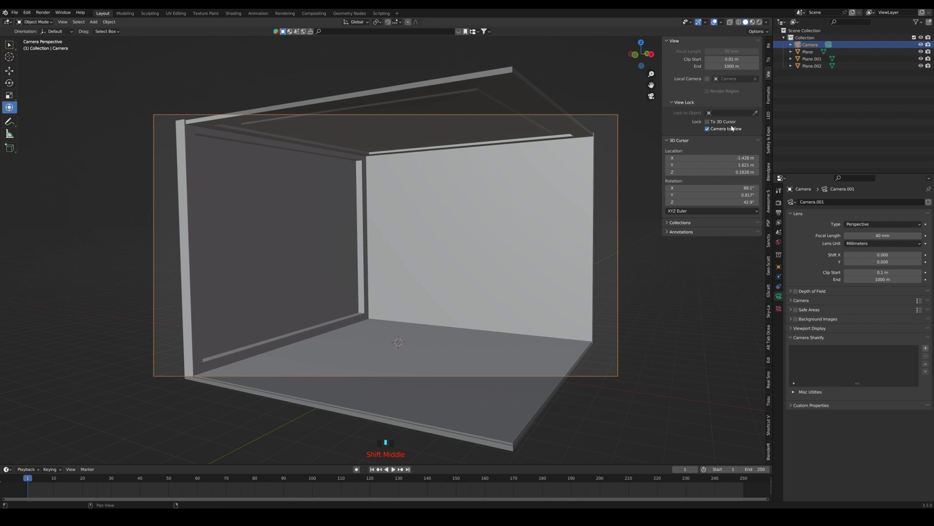
{"action": "left_click", "coordinate": [708, 129]}
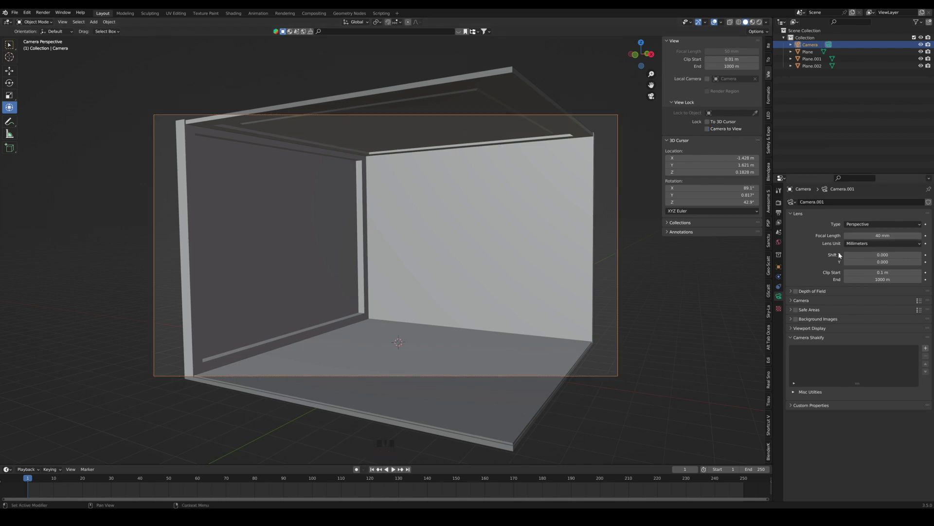
Try a focal length of 56 mm on the camera and restore it to 40 mm
{"action": "left_click", "coordinate": [903, 235]}
{"action": "left_click", "coordinate": [815, 254]}
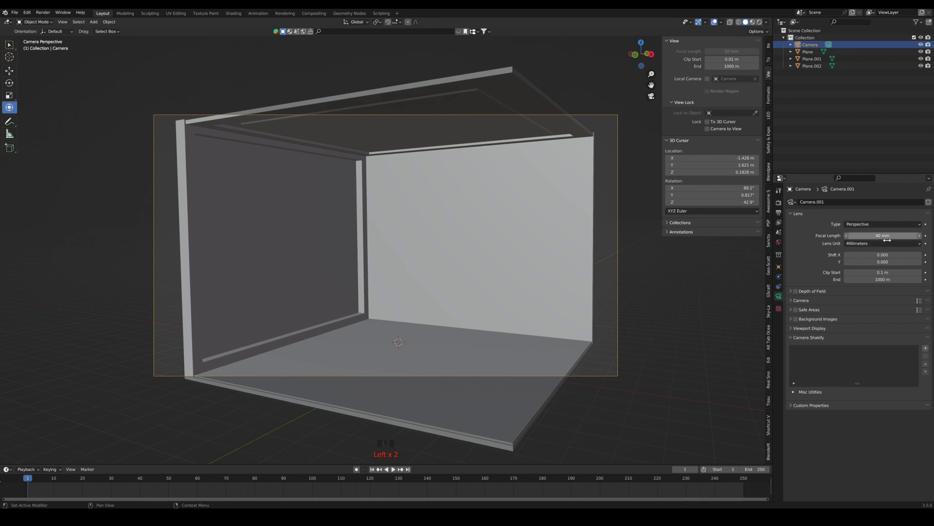
{"action": "mouse_move", "coordinate": [886, 237]}
{"action": "left_mouse_down"}
{"action": "mouse_move", "coordinate": [914, 236]}
{"action": "mouse_move", "coordinate": [890, 239]}
{"action": "left_mouse_up"}
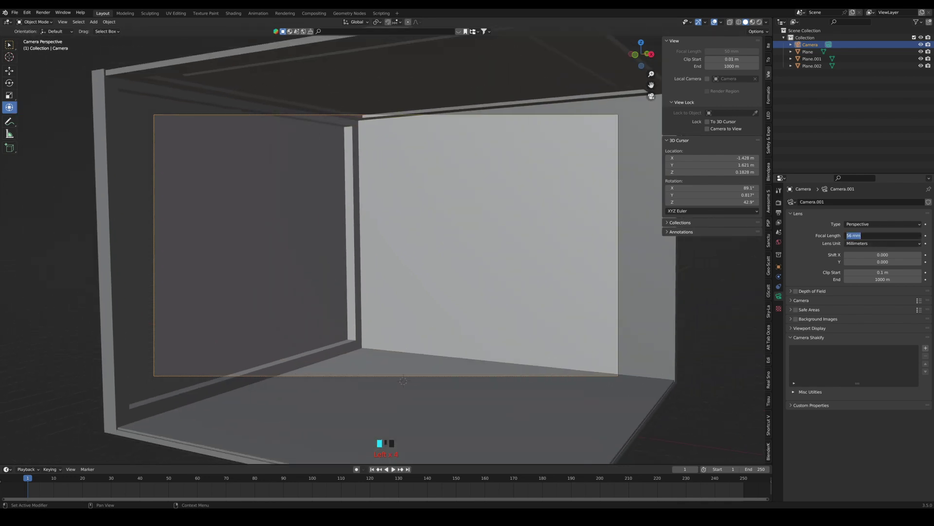
{"action": "type", "text": "40"}
{"action": "key", "text": "Return"}
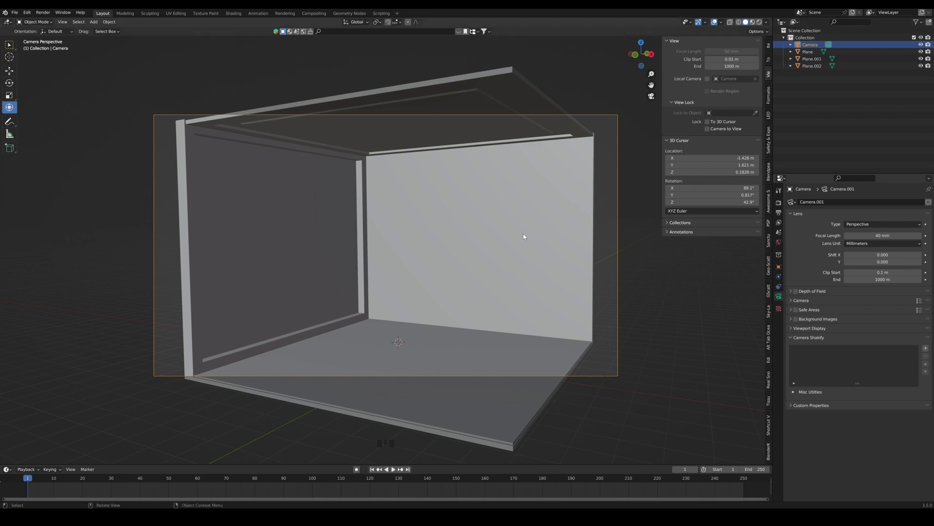
Select the open end faces of the left wall and floor slab and extrude them outward past the camera
{"action": "middle_click_drag", "start_coordinate": [524, 234], "coordinate": [524, 244]}
{"action": "scroll", "coordinate": [524, 245], "scroll_direction": "down", "scroll_amount": 4}
{"action": "middle_click_drag", "start_coordinate": [450, 264], "coordinate": [373, 290]}
{"action": "scroll", "coordinate": [389, 293], "scroll_direction": "up", "scroll_amount": 2}
{"action": "scroll", "coordinate": [365, 292], "scroll_direction": "up", "scroll_amount": 3}
{"action": "left_click", "coordinate": [319, 311]}
{"action": "key", "text": "Tab"}
{"action": "left_click", "coordinate": [317, 322]}
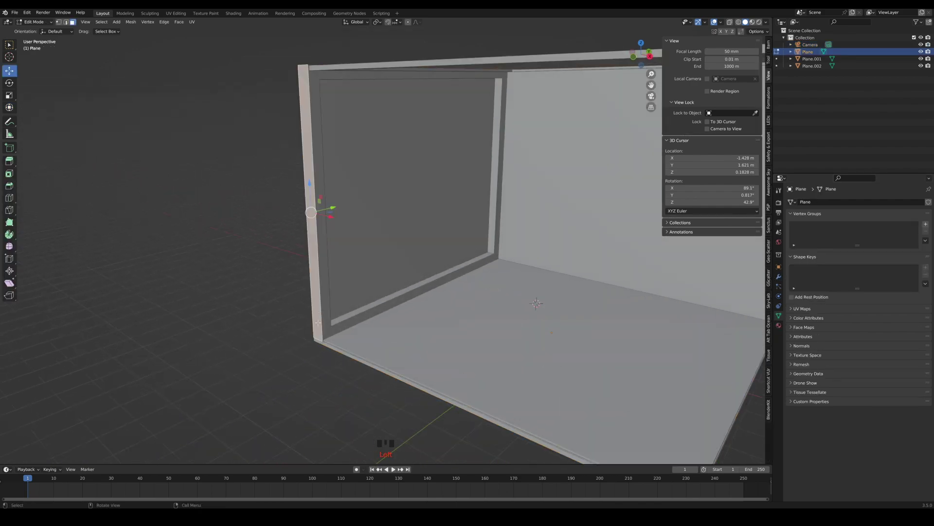
{"action": "left_click", "coordinate": [320, 341], "text": "shift"}
{"action": "left_click", "coordinate": [331, 348], "text": "shift"}
{"action": "scroll", "coordinate": [353, 301], "scroll_direction": "down", "scroll_amount": 3}
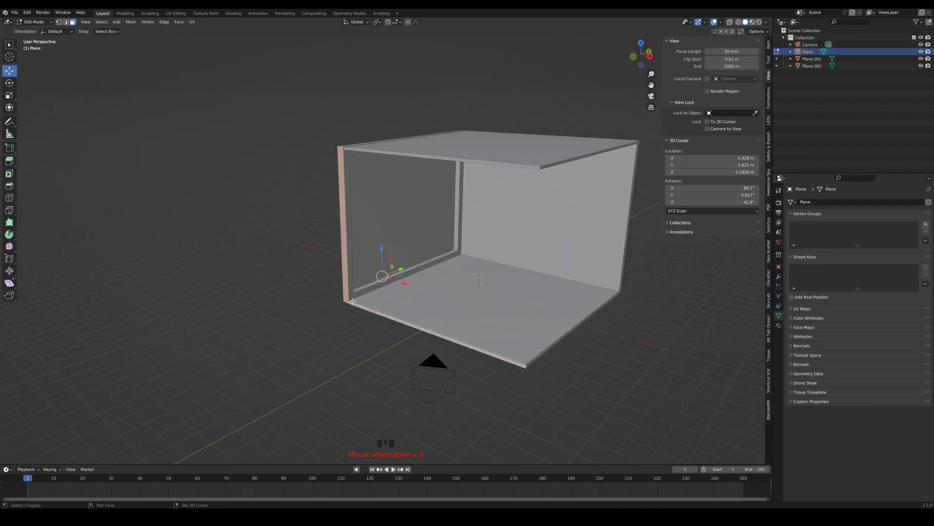
{"action": "middle_click_drag", "start_coordinate": [353, 301], "coordinate": [400, 291]}
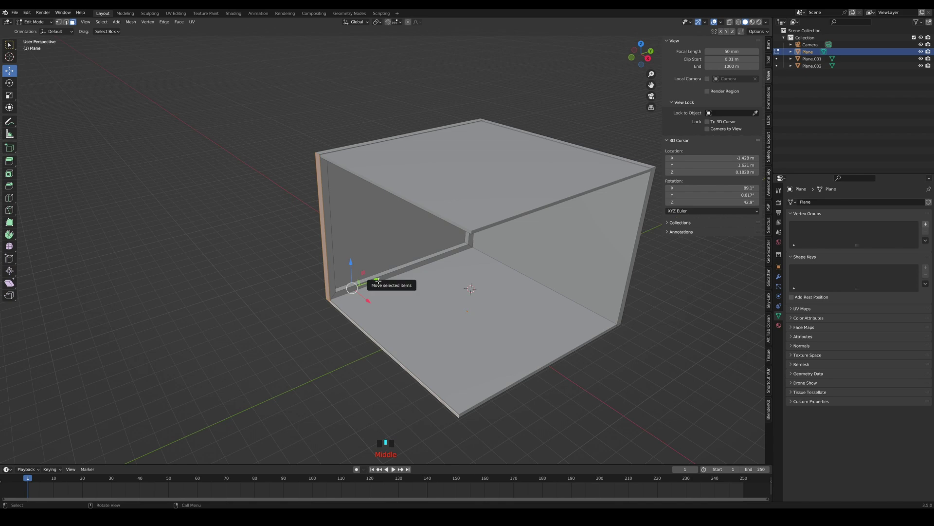
{"action": "key", "text": "e"}
{"action": "left_click", "coordinate": [121, 338]}
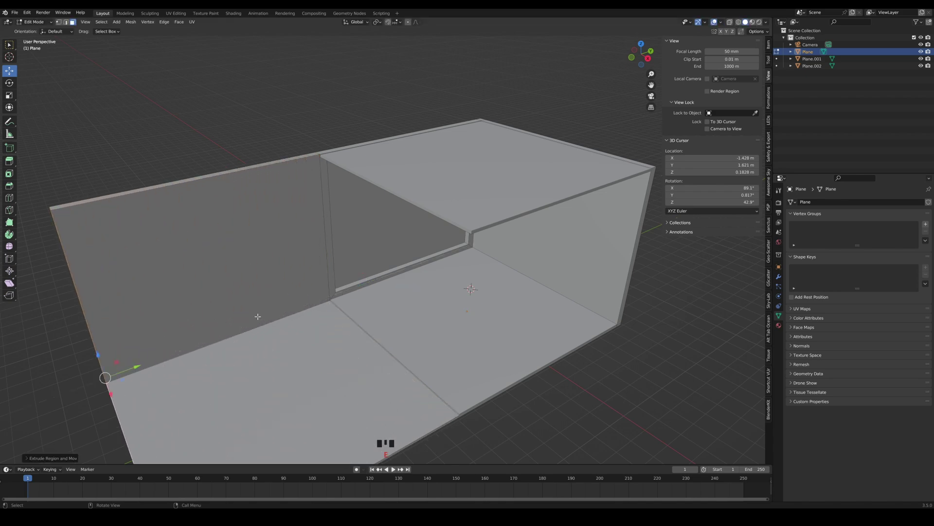
{"action": "key", "text": "Tab"}
Select the open side faces of the extended floor slab and back wall and extrude them outward by about 7.1 m
{"action": "middle_click_drag", "start_coordinate": [371, 293], "coordinate": [415, 196]}
{"action": "key", "text": "Tab"}
{"action": "left_click", "coordinate": [462, 250]}
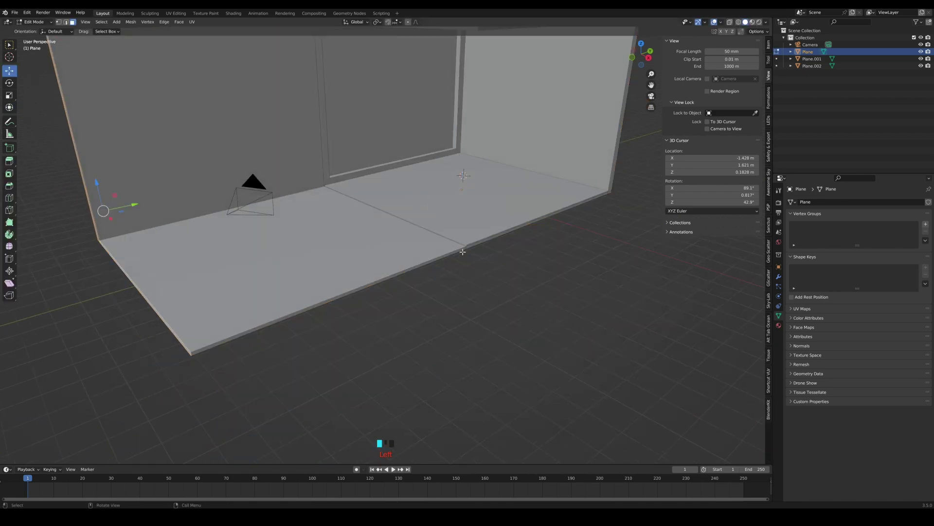
{"action": "left_click", "coordinate": [478, 246], "text": "shift"}
{"action": "left_click", "coordinate": [614, 195], "text": "shift"}
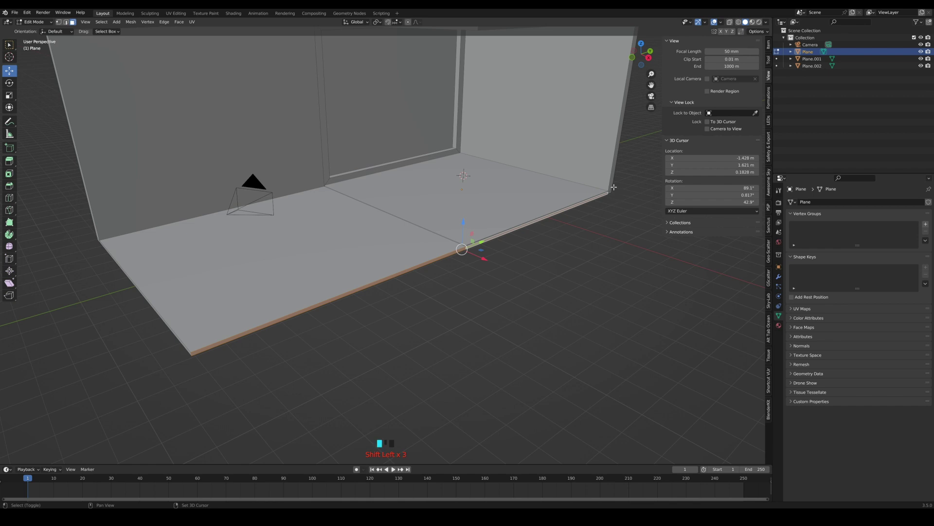
{"action": "left_click", "coordinate": [613, 193], "text": "shift"}
{"action": "middle_click_drag", "start_coordinate": [612, 192], "coordinate": [570, 209]}
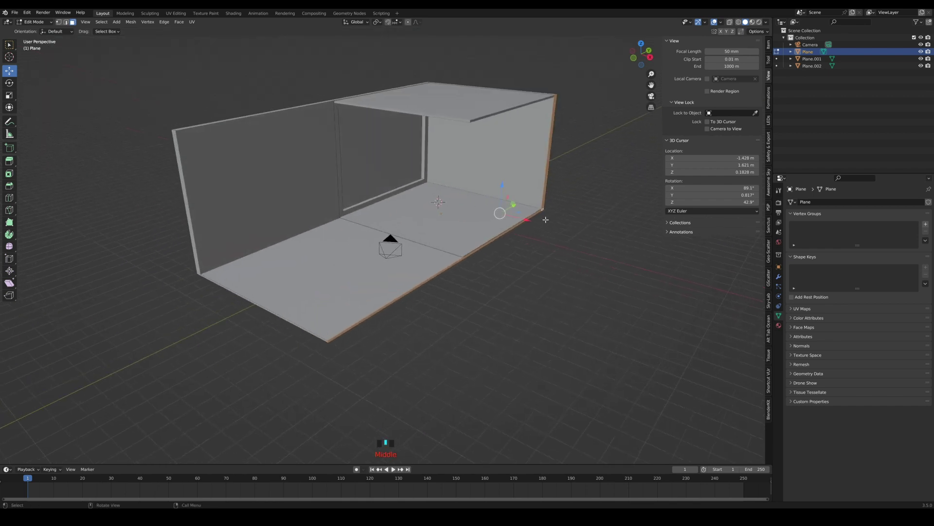
{"action": "key", "text": "e"}
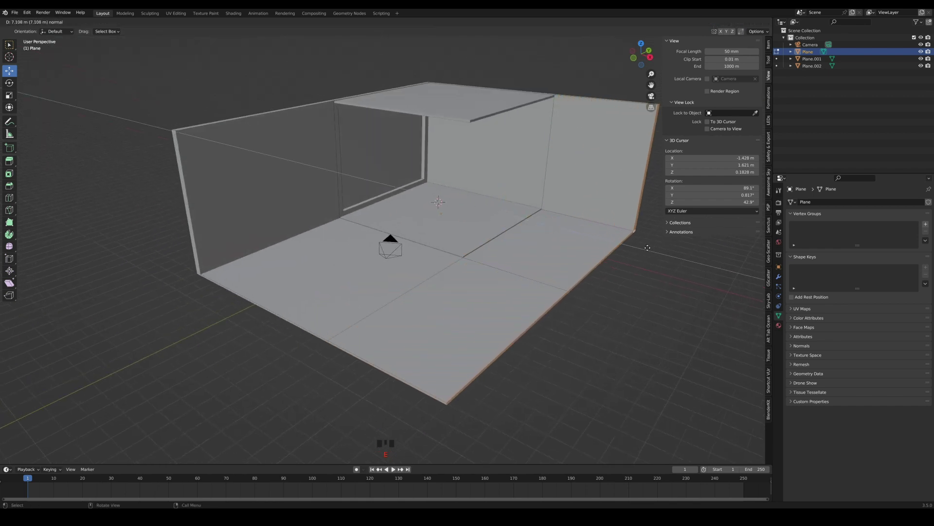
{"action": "left_click", "coordinate": [645, 246]}
{"action": "key", "text": "Tab"}
Stretch the separate floor panel's front and side edges outward so that it covers the extended slab
{"action": "left_click", "coordinate": [516, 206]}
{"action": "key", "text": "Tab"}
{"action": "left_click", "coordinate": [458, 255]}
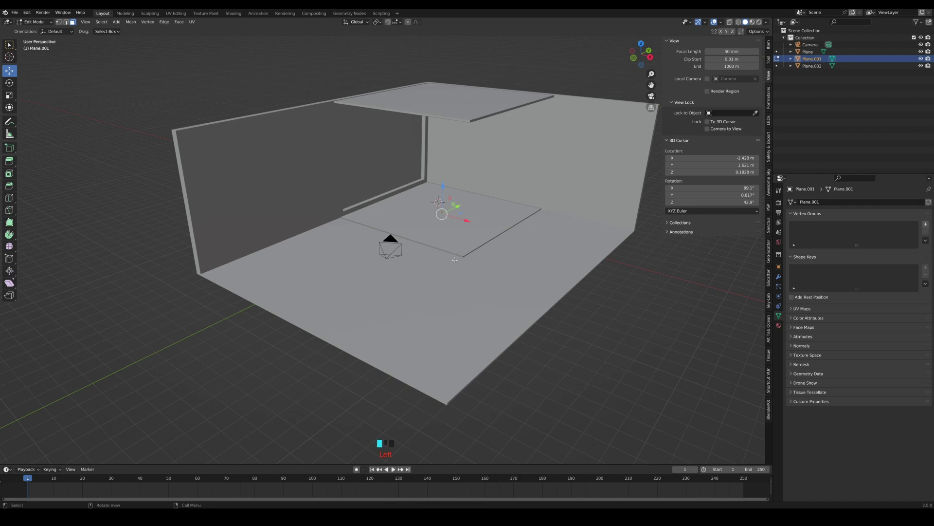
{"action": "left_click", "coordinate": [459, 255]}
{"action": "left_click", "coordinate": [458, 256]}
{"action": "left_click", "coordinate": [458, 258]}
{"action": "left_click_drag", "start_coordinate": [420, 230], "coordinate": [279, 299]}
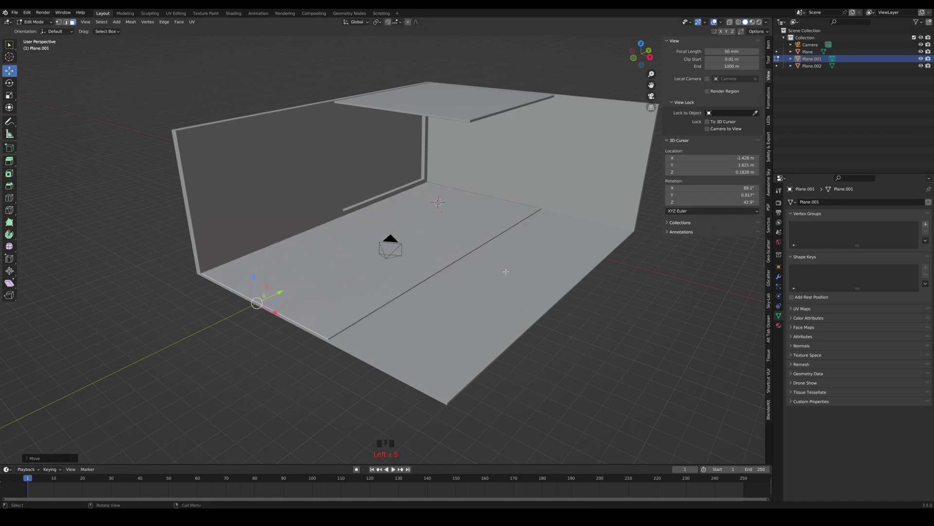
{"action": "left_click", "coordinate": [506, 236]}
{"action": "left_click_drag", "start_coordinate": [489, 270], "coordinate": [572, 288]}
{"action": "key", "text": "Tab"}
Place the 3D cursor on the ceiling, add a plane there and scale it up to roof size
{"action": "left_click", "coordinate": [651, 96]}
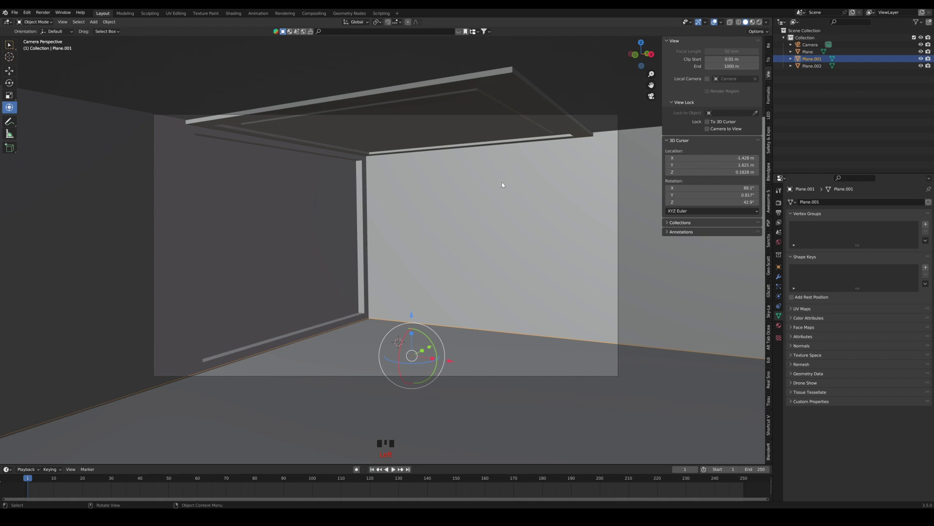
{"action": "middle_click_drag", "start_coordinate": [499, 191], "coordinate": [445, 202]}
{"action": "scroll", "coordinate": [493, 194], "scroll_direction": "down", "scroll_amount": 5}
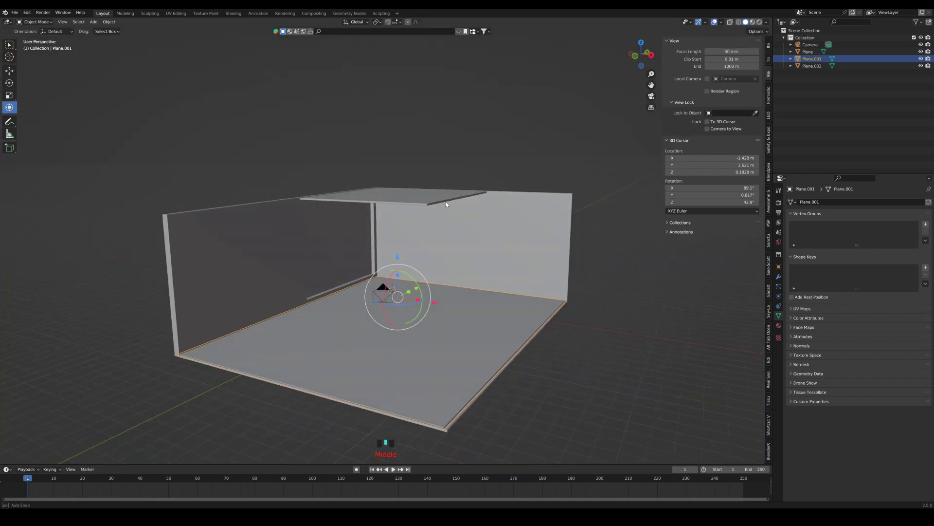
{"action": "right_click", "coordinate": [401, 195], "text": "shift"}
{"action": "key", "text": "shift+a"}
{"action": "mouse_move", "coordinate": [381, 88]}
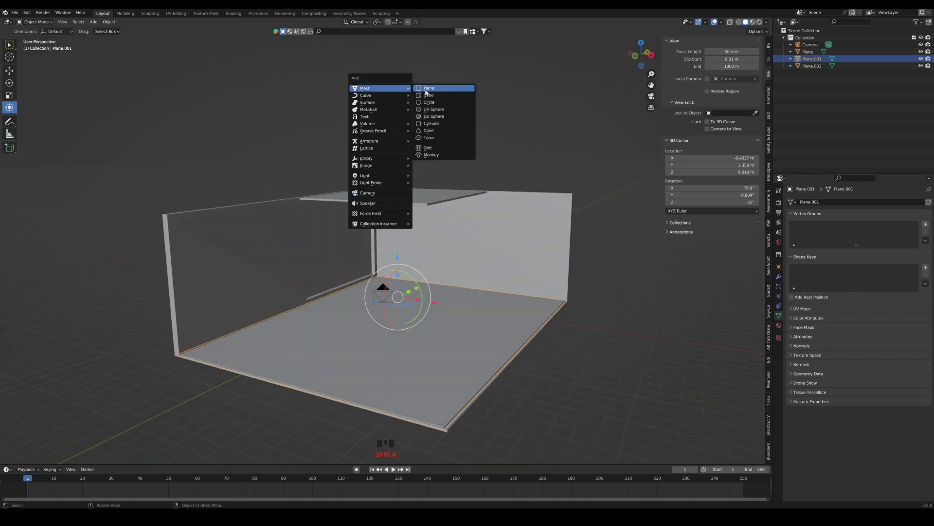
{"action": "left_click", "coordinate": [440, 91]}
{"action": "key", "text": "s"}
{"action": "left_click", "coordinate": [586, 195]}
Move the new roof plane sideways so that its corner lines up with the room's back left corner
{"action": "middle_click_drag", "start_coordinate": [572, 221], "coordinate": [554, 259]}
{"action": "scroll", "coordinate": [425, 190], "scroll_direction": "down", "scroll_amount": 2}
{"action": "left_click_drag", "start_coordinate": [436, 196], "coordinate": [482, 212]}
{"action": "middle_click_drag", "start_coordinate": [486, 157], "coordinate": [491, 223]}
Align the roof plane's right edge with the slab's side and move its front edge outward over the extended room
{"action": "key", "text": "Tab"}
{"action": "left_click", "coordinate": [533, 247]}
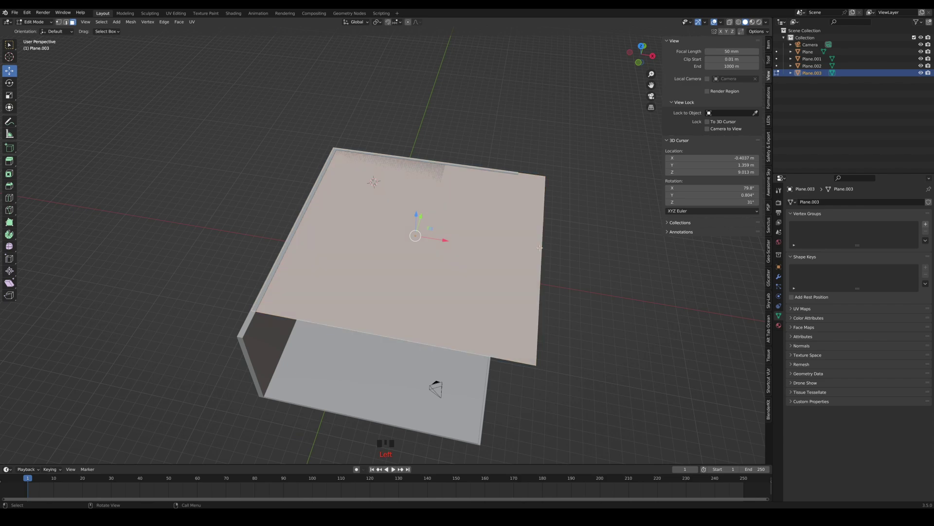
{"action": "left_click", "coordinate": [66, 22]}
{"action": "left_click", "coordinate": [535, 261]}
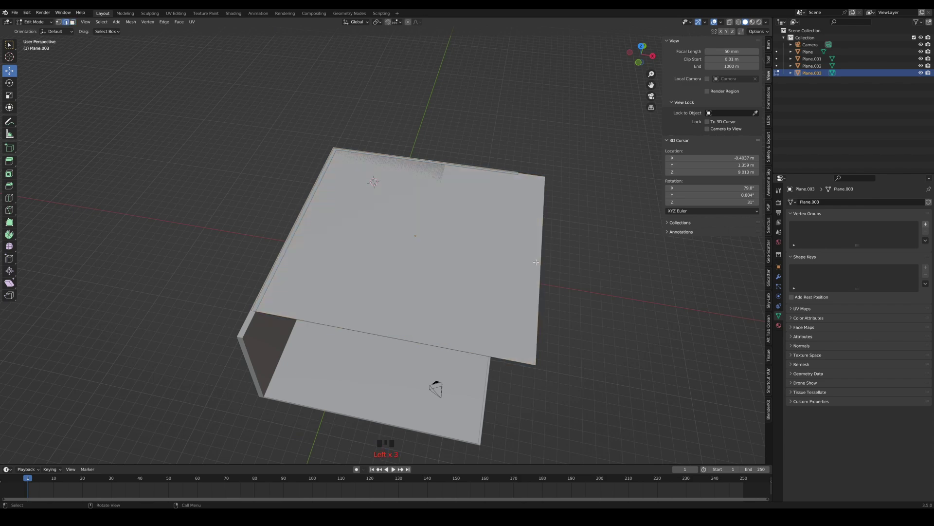
{"action": "left_click", "coordinate": [538, 262]}
{"action": "left_click_drag", "start_coordinate": [567, 262], "coordinate": [533, 257]}
{"action": "left_click", "coordinate": [351, 328]}
{"action": "middle_click_drag", "start_coordinate": [353, 326], "coordinate": [297, 323]}
{"action": "left_click_drag", "start_coordinate": [312, 321], "coordinate": [281, 336]}
{"action": "key", "text": "Tab"}
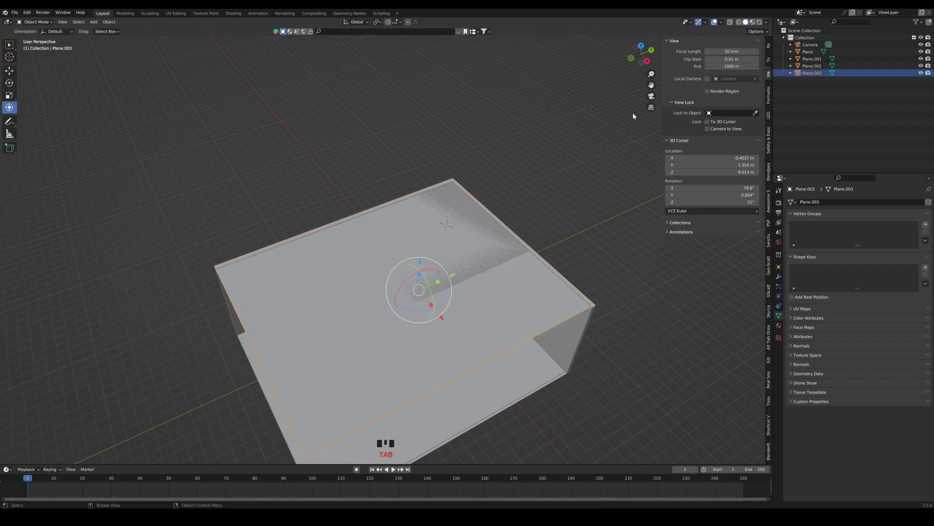
Examine the enclosed room and its ceiling planes through the camera and from outside
{"action": "left_click", "coordinate": [651, 97]}
{"action": "scroll", "coordinate": [578, 180], "scroll_direction": "down", "scroll_amount": 1}
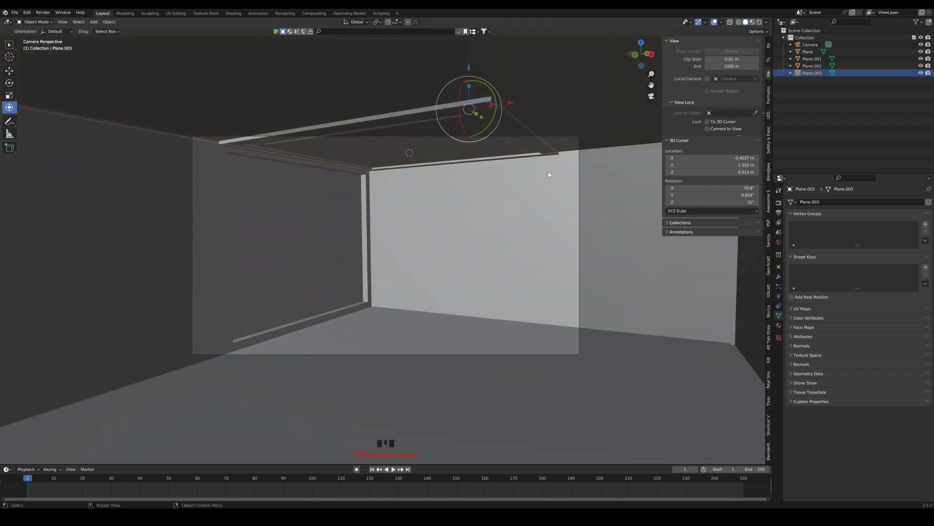
{"action": "middle_click_drag", "start_coordinate": [533, 161], "coordinate": [537, 153], "text": "shift"}
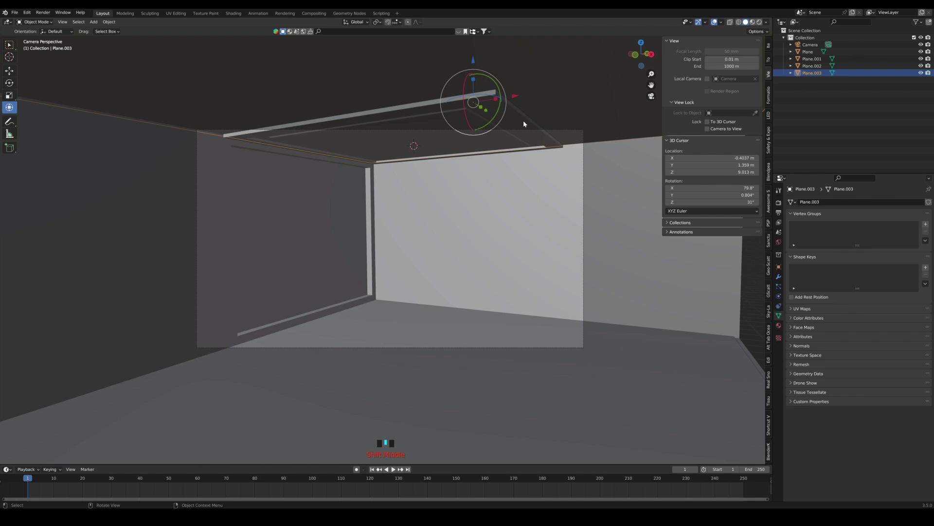
{"action": "left_click", "coordinate": [544, 137]}
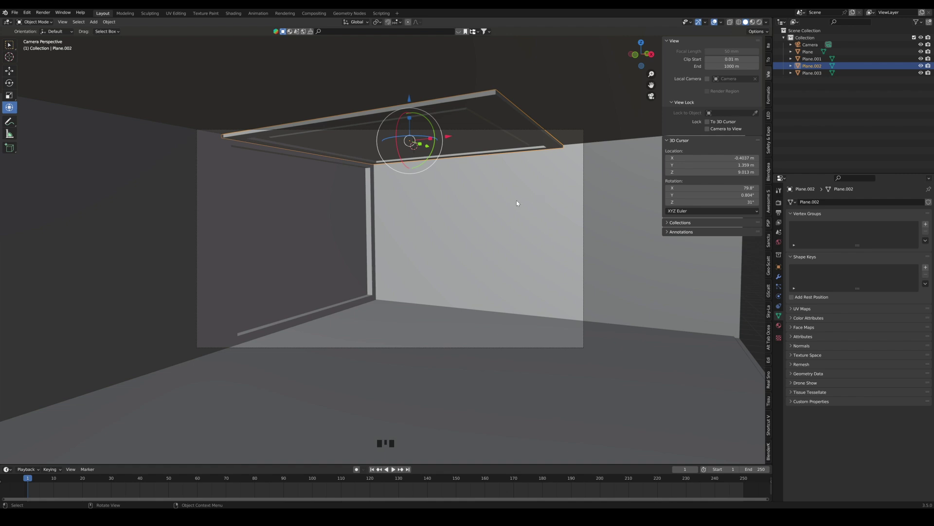
{"action": "left_click", "coordinate": [582, 81]}
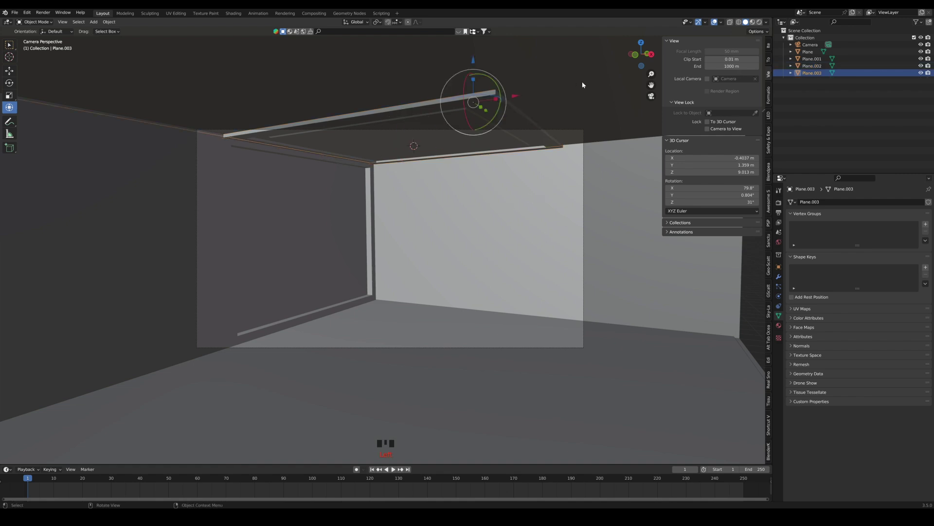
{"action": "left_click", "coordinate": [543, 136]}
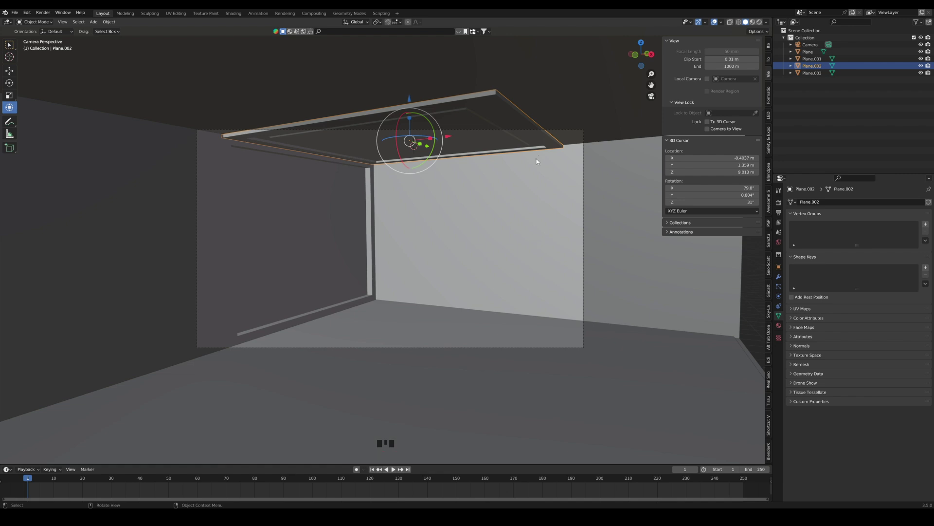
{"action": "left_click", "coordinate": [528, 137]}
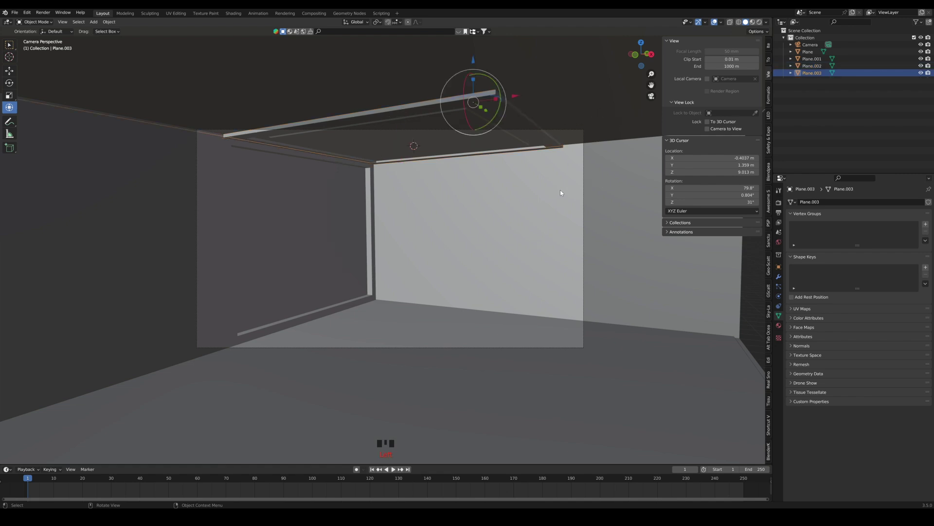
{"action": "left_click", "coordinate": [786, 201]}
{"action": "scroll", "coordinate": [437, 98], "scroll_direction": "down", "scroll_amount": 3}
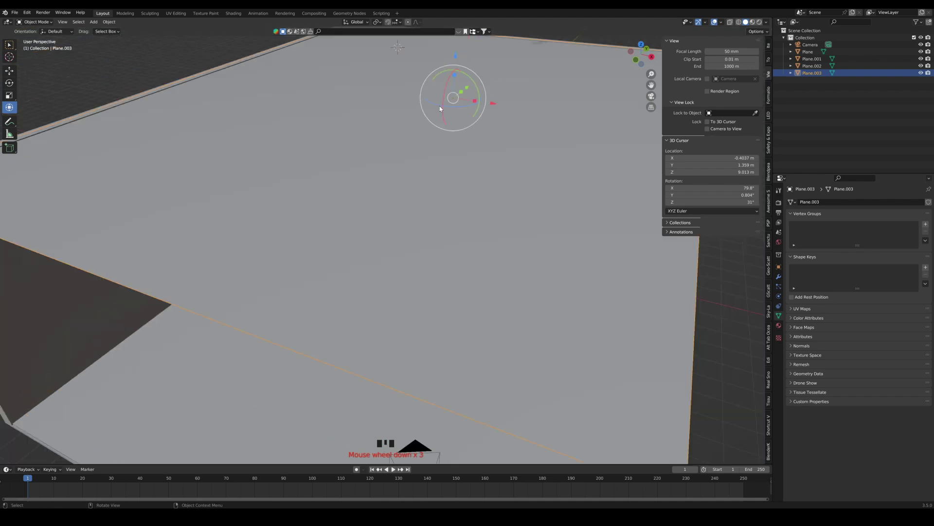
{"action": "scroll", "coordinate": [439, 108], "scroll_direction": "down", "scroll_amount": 6}
{"action": "middle_click_drag", "start_coordinate": [437, 113], "coordinate": [413, 140]}
{"action": "scroll", "coordinate": [438, 138], "scroll_direction": "down", "scroll_amount": 1}
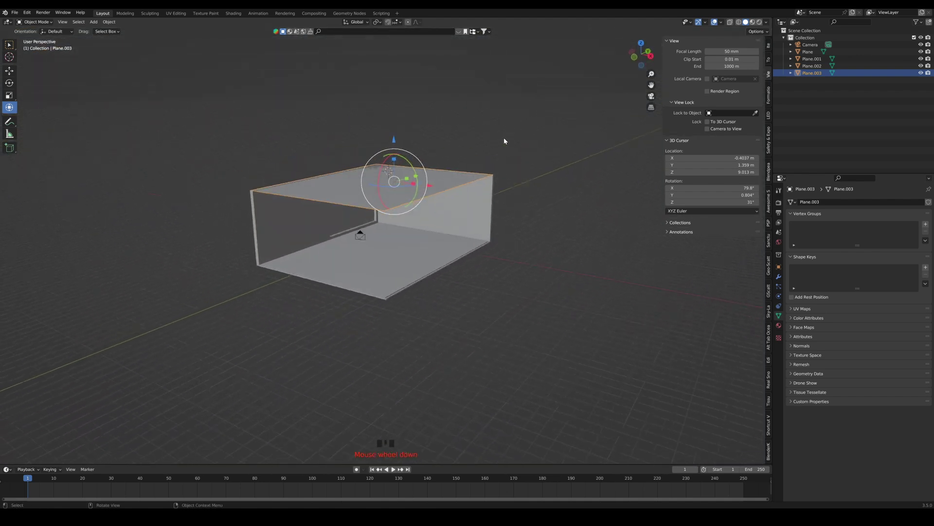
{"action": "left_click", "coordinate": [651, 96]}
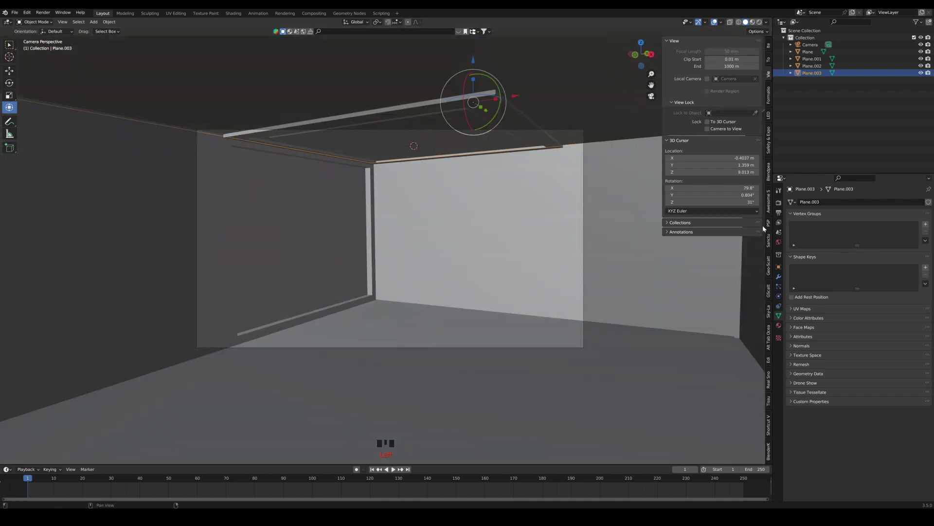
Set the render engine to Cycles and its device to GPU Compute
{"action": "left_click", "coordinate": [779, 203]}
{"action": "left_click", "coordinate": [869, 220]}
{"action": "left_click", "coordinate": [870, 225]}
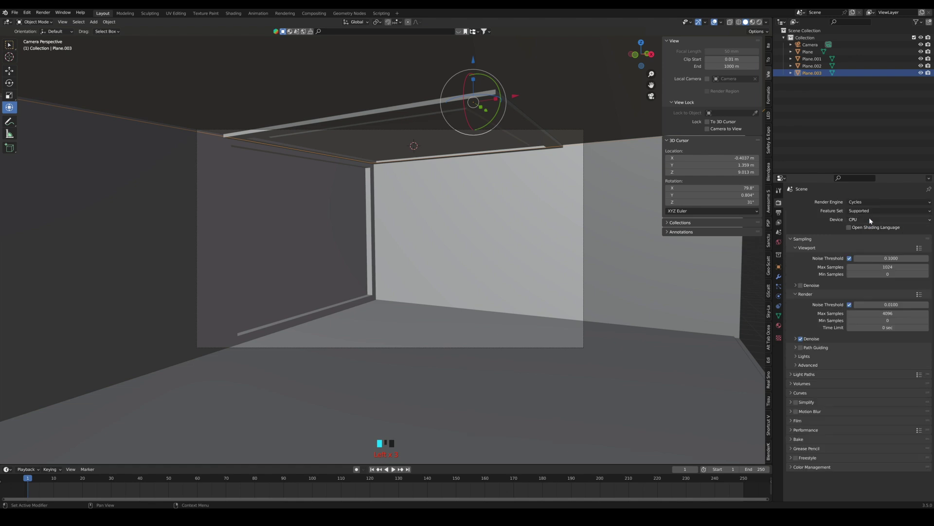
{"action": "left_click", "coordinate": [870, 220]}
{"action": "left_click", "coordinate": [872, 235]}
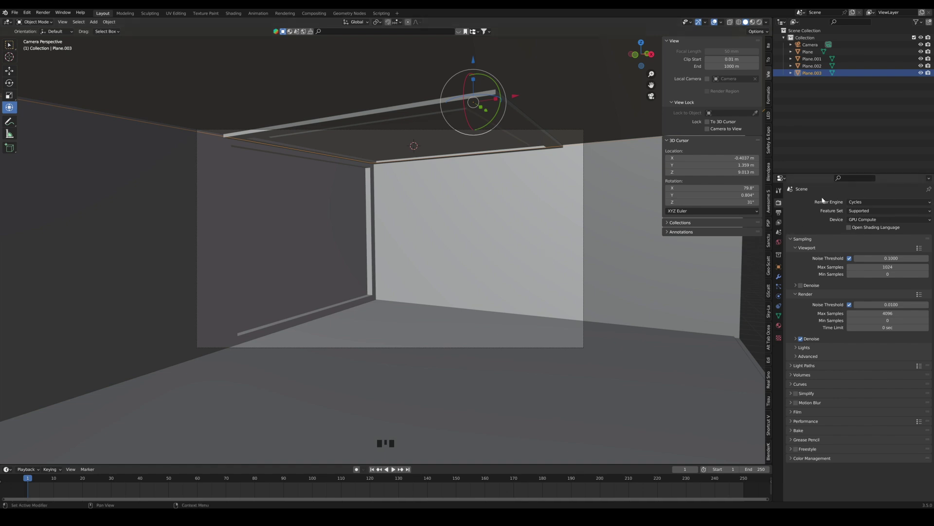
{"action": "left_click", "coordinate": [870, 202]}
{"action": "left_click", "coordinate": [869, 203]}
{"action": "left_click", "coordinate": [870, 201]}
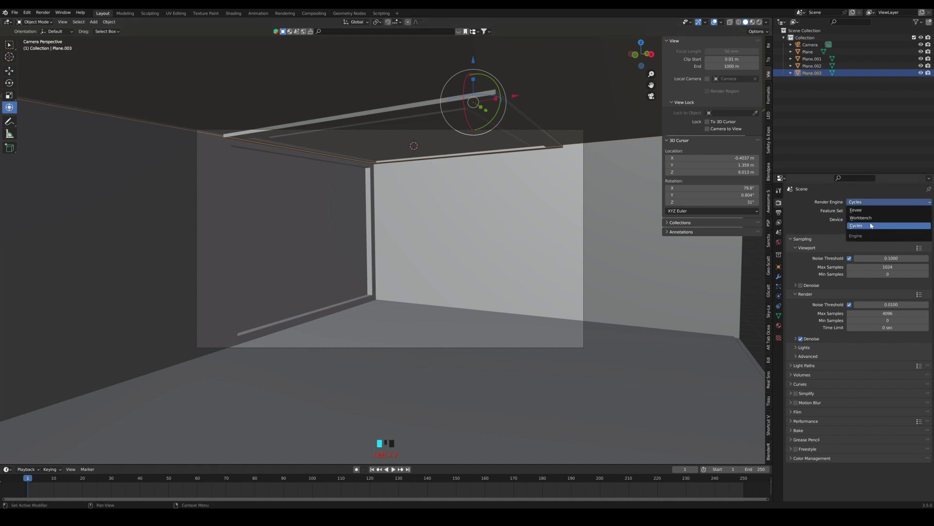
{"action": "left_click", "coordinate": [870, 225]}
{"action": "left_click", "coordinate": [870, 220]}
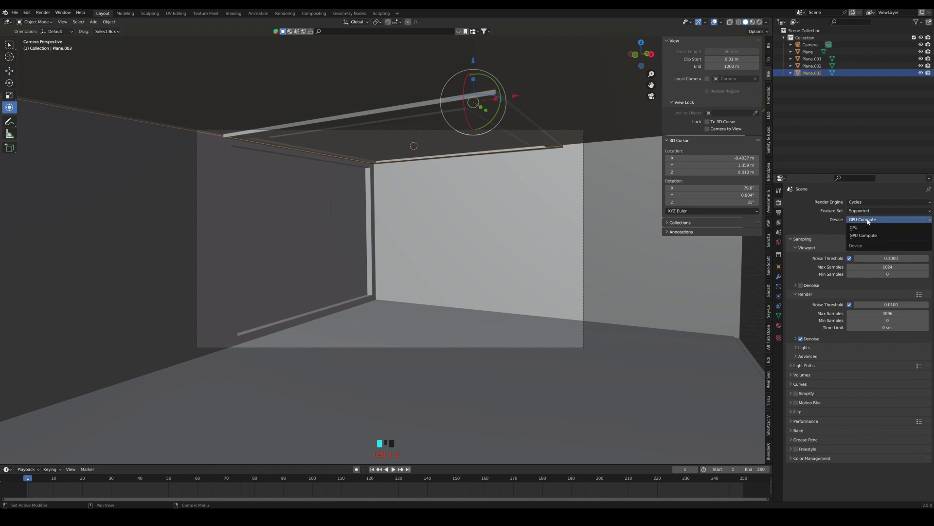
{"action": "left_click", "coordinate": [871, 236]}
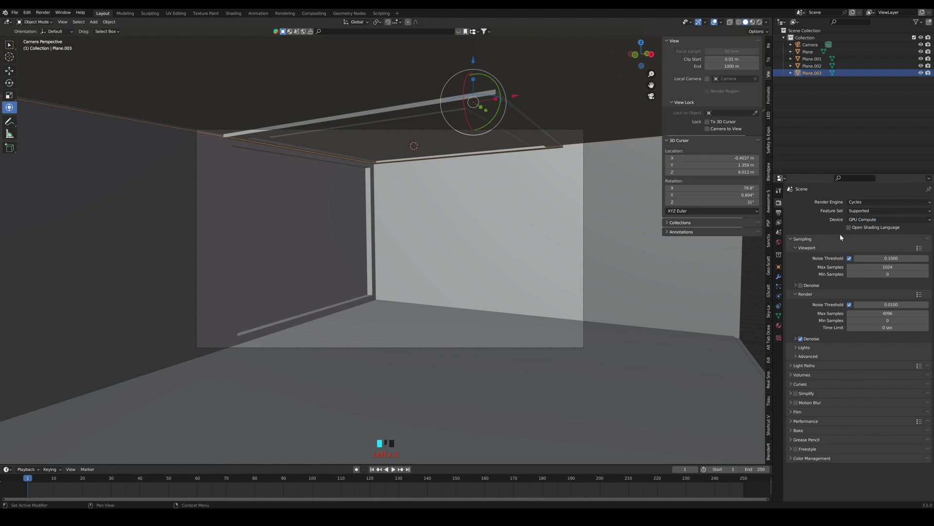
Set the maximum samples for the final render to 133
{"action": "left_click", "coordinate": [889, 314]}
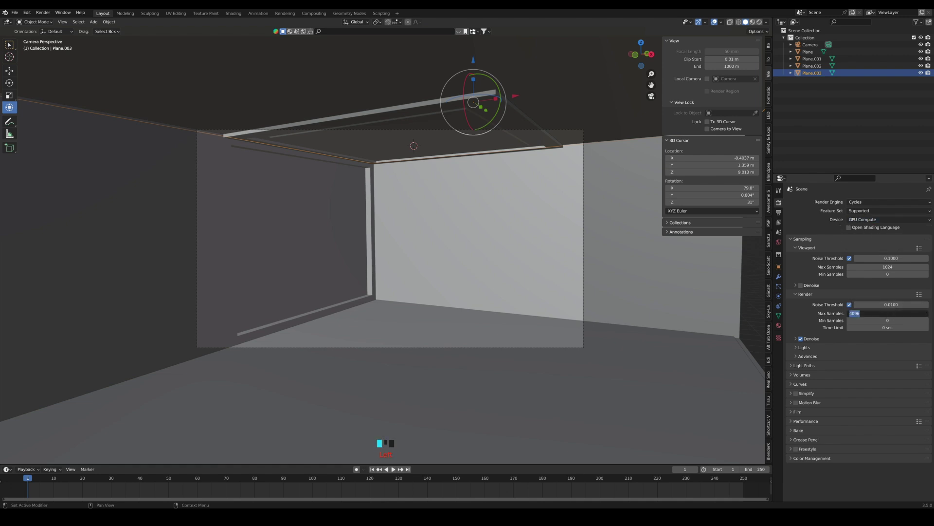
{"action": "left_click", "coordinate": [889, 314]}
{"action": "key", "text": "ctrl+a"}
{"action": "type", "text": "133"}
{"action": "key", "text": "Return"}
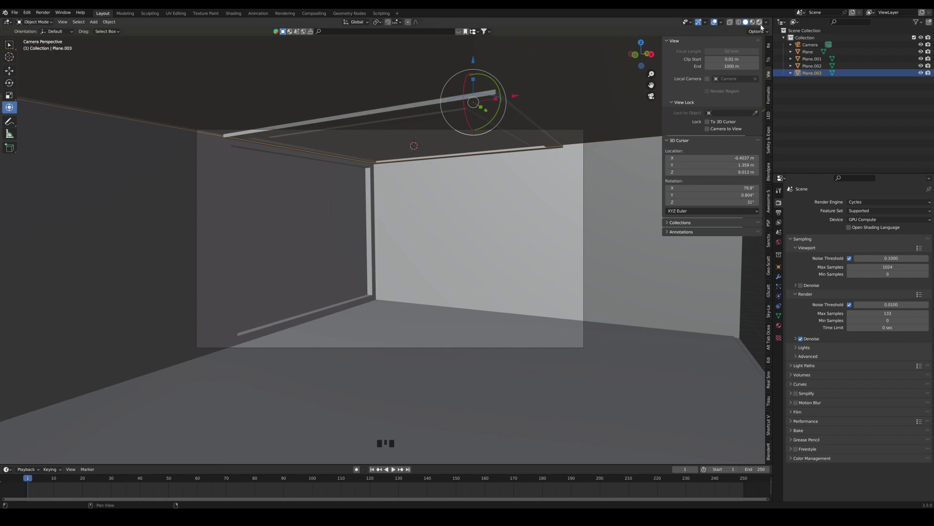
Preview the scene with rendered shading and select the recessed wall panel's face on the room mesh in face selection mode
{"action": "left_click", "coordinate": [759, 22]}
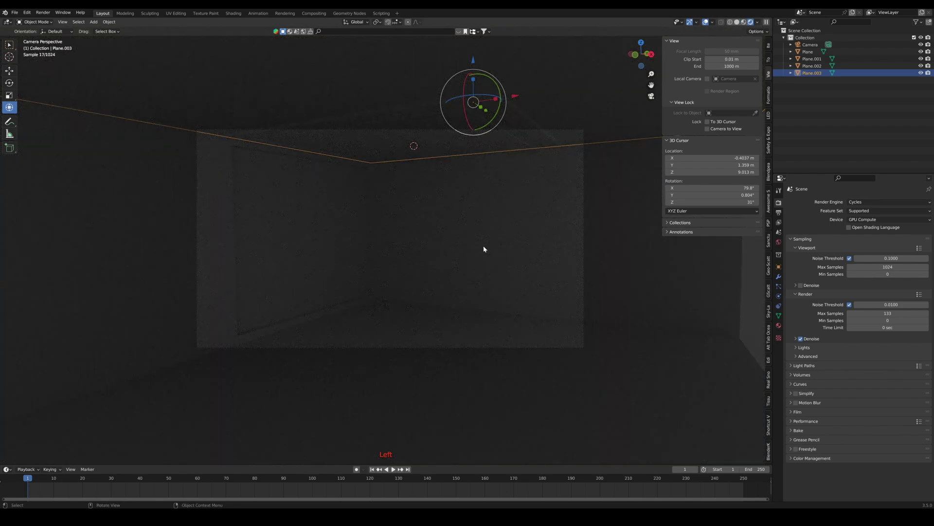
{"action": "left_click", "coordinate": [280, 290]}
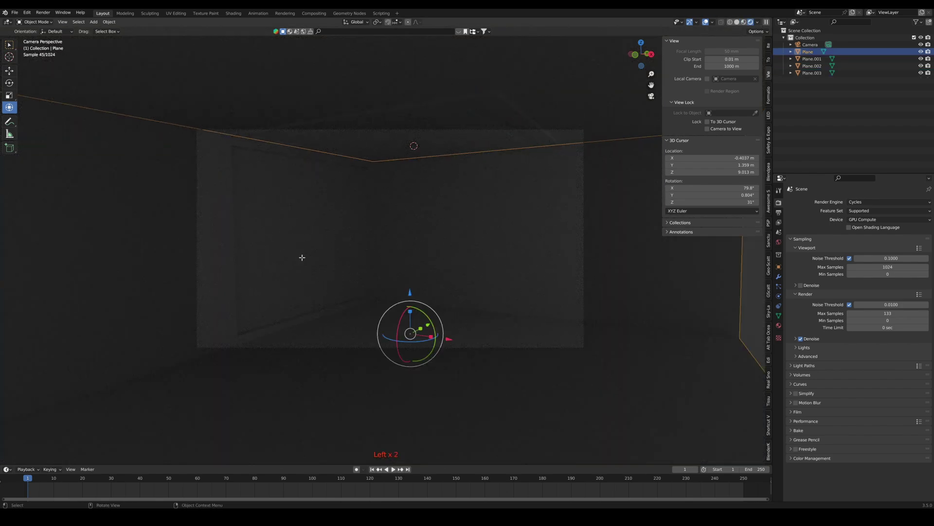
{"action": "key", "text": "Tab"}
{"action": "left_click", "coordinate": [72, 22]}
{"action": "left_click", "coordinate": [72, 23]}
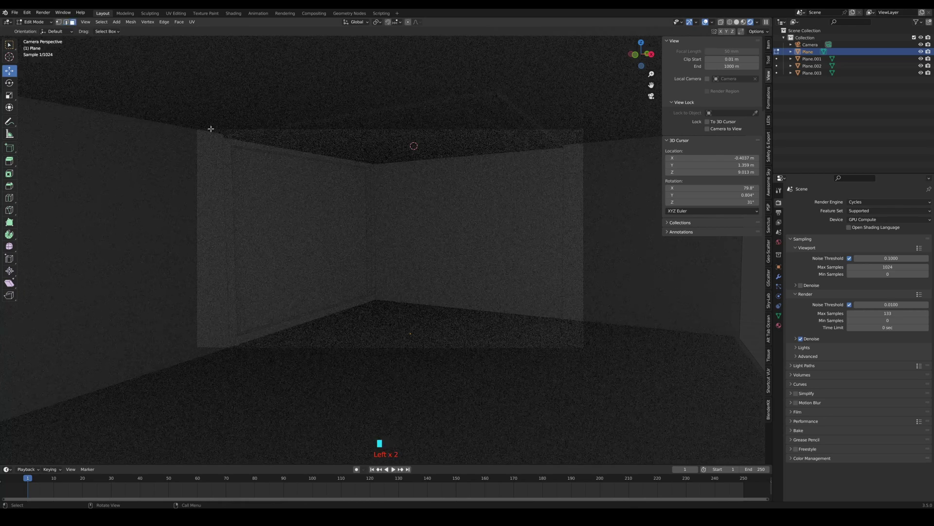
{"action": "left_click", "coordinate": [265, 198]}
Create a base material for the room and add a second material assigned to the recessed wall panel's face
{"action": "left_click", "coordinate": [779, 325]}
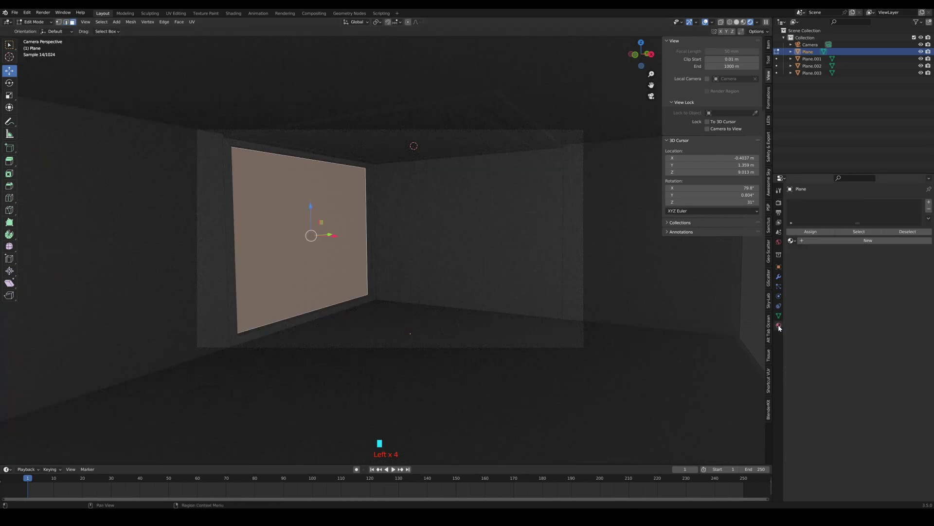
{"action": "left_click", "coordinate": [853, 243]}
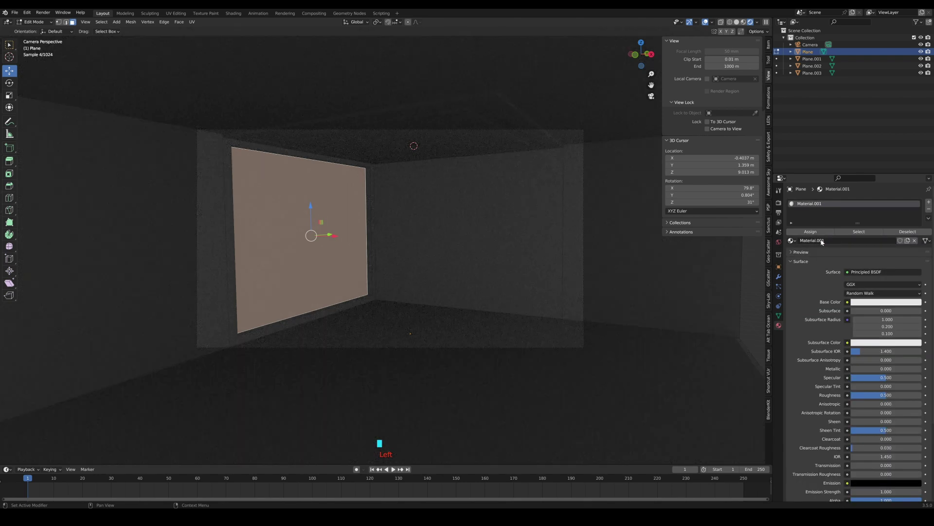
{"action": "left_click", "coordinate": [819, 232]}
{"action": "left_click", "coordinate": [813, 233]}
{"action": "left_click", "coordinate": [928, 202]}
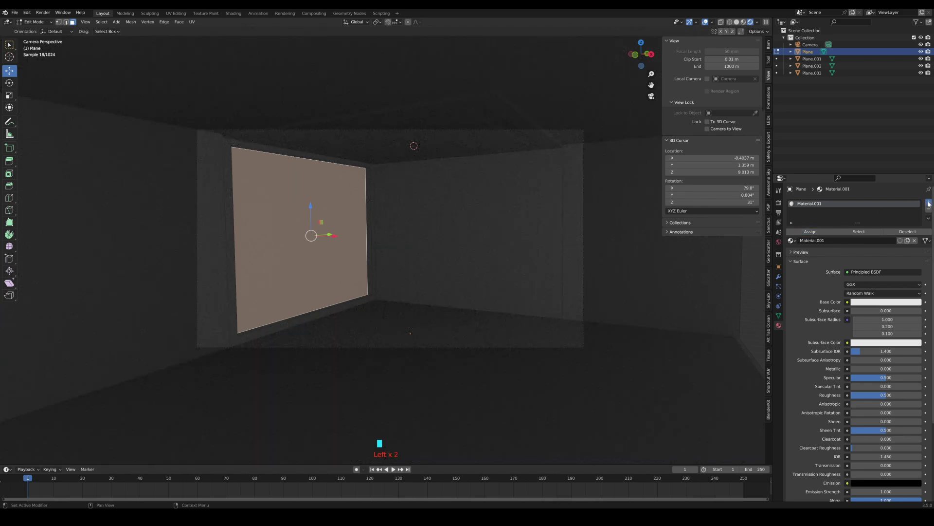
{"action": "left_click", "coordinate": [820, 245]}
{"action": "left_click", "coordinate": [853, 252]}
Change the wall panel material's surface to an Emission shader with a strength of 1.6 and return to Object Mode
{"action": "left_click", "coordinate": [877, 283]}
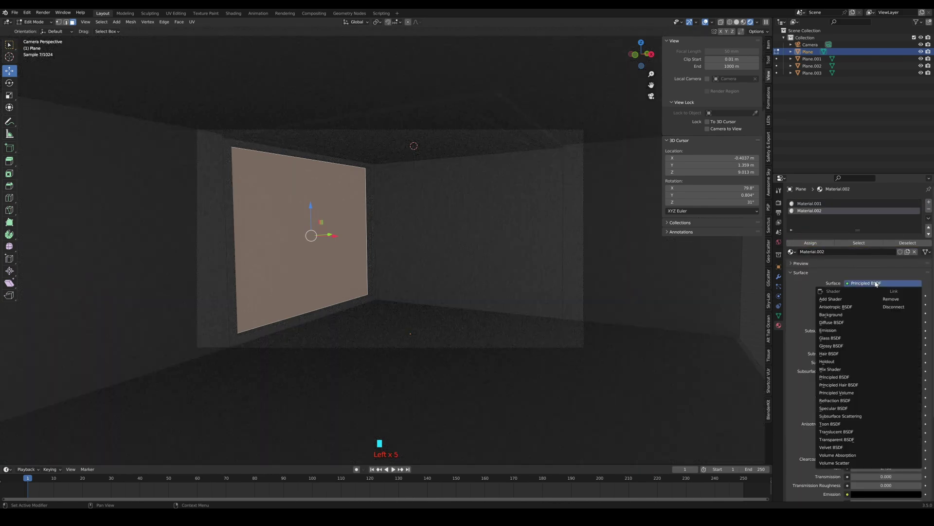
{"action": "left_click", "coordinate": [848, 330]}
{"action": "left_click_drag", "start_coordinate": [901, 304], "coordinate": [913, 305]}
{"action": "key", "text": "Tab"}
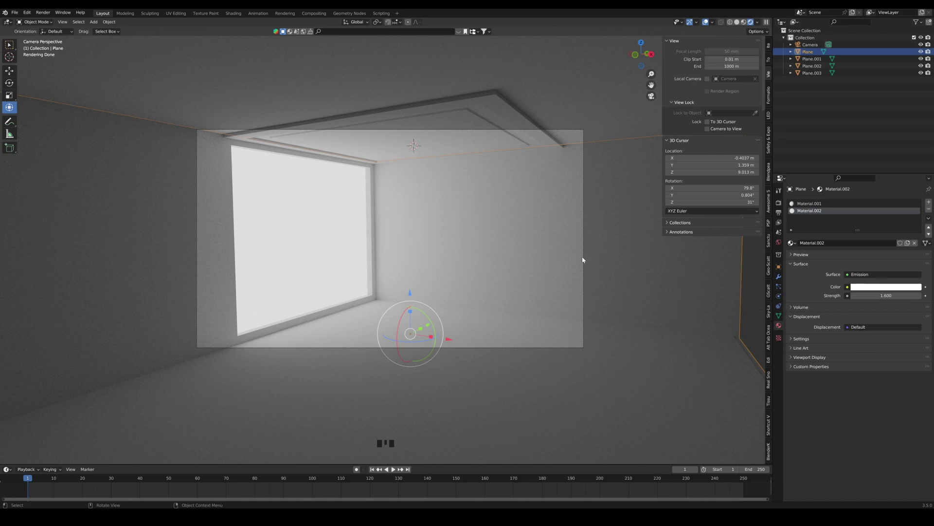
{"action": "scroll", "coordinate": [509, 167], "scroll_direction": "up", "scroll_amount": 2}
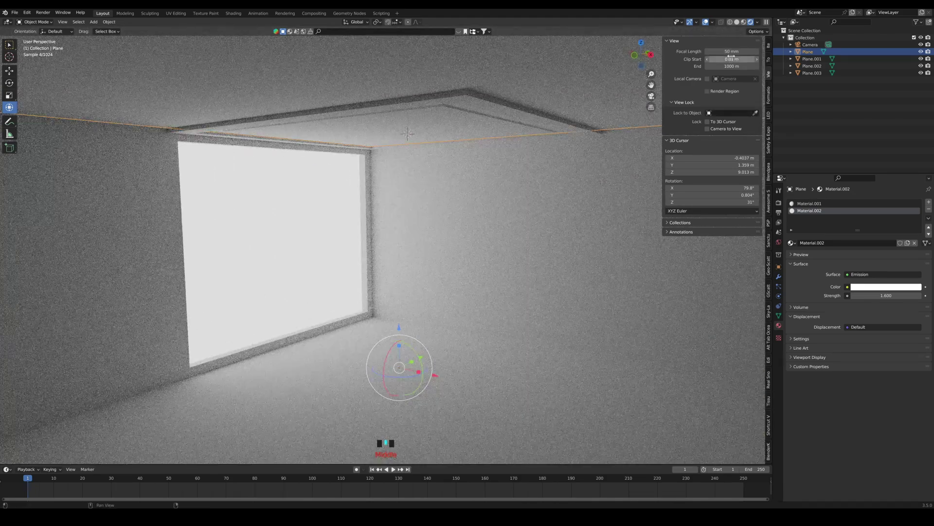
Return the viewport to solid shading and add a new collection under the Scene Collection
{"action": "left_click", "coordinate": [738, 24]}
{"action": "left_click", "coordinate": [784, 37]}
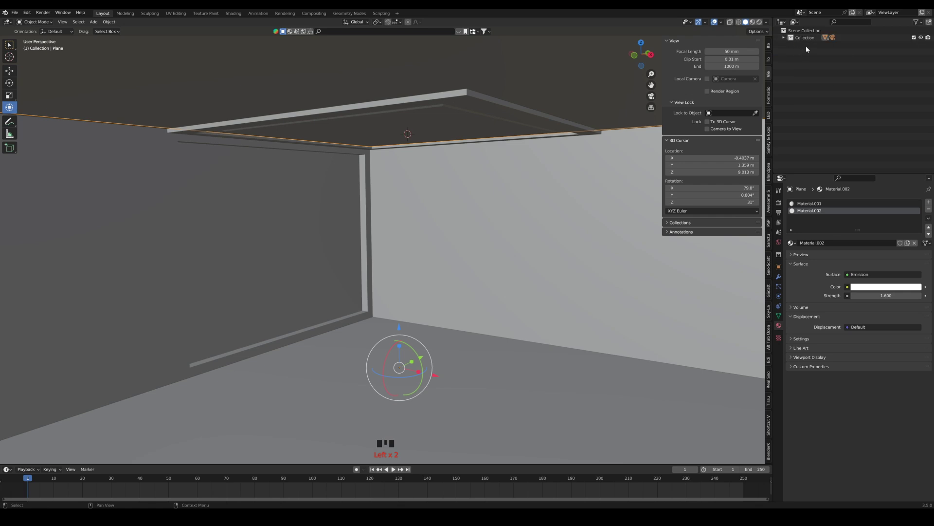
{"action": "right_click", "coordinate": [807, 47]}
{"action": "left_click", "coordinate": [807, 47]}
Add a cube on the floor near the room's far corner, scale it down and raise it slightly
{"action": "middle_click_drag", "start_coordinate": [352, 392], "coordinate": [394, 344]}
{"action": "key", "text": "shift+a"}
{"action": "left_click", "coordinate": [431, 319]}
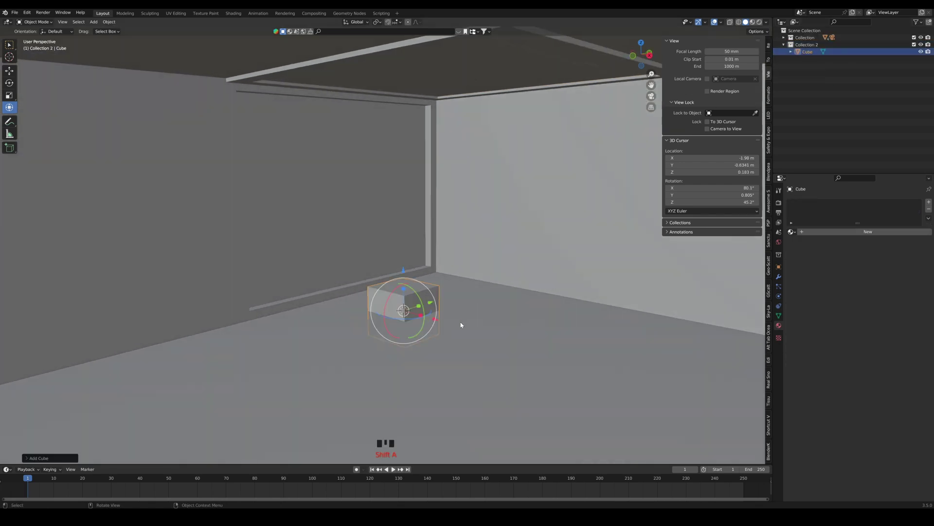
{"action": "key", "text": "s"}
{"action": "left_click", "coordinate": [444, 319]}
{"action": "left_click_drag", "start_coordinate": [404, 290], "coordinate": [405, 268]}
{"action": "middle_click_drag", "start_coordinate": [404, 307], "coordinate": [422, 313]}
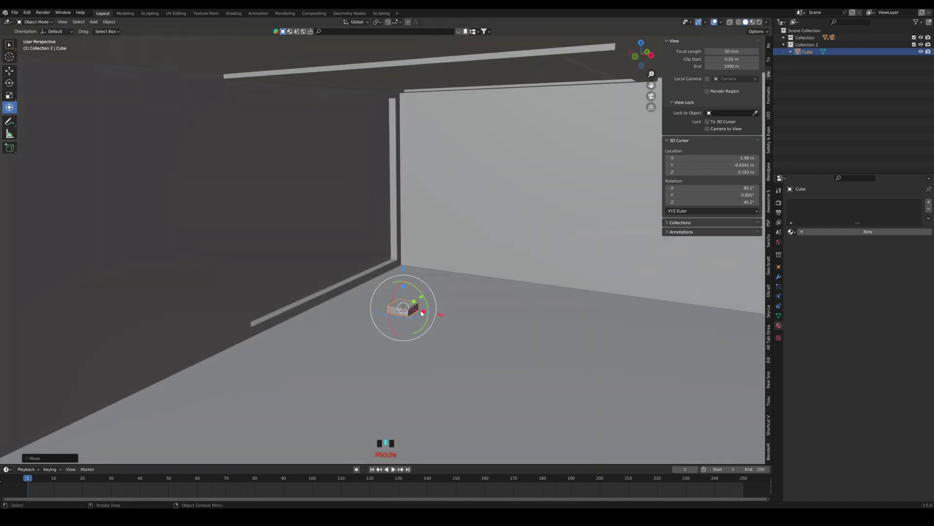
Stretch the cube horizontally along X and Y and flatten its height into a wide, thin platform
{"action": "left_click_drag", "start_coordinate": [423, 311], "coordinate": [475, 316]}
{"action": "middle_click_drag", "start_coordinate": [428, 310], "coordinate": [411, 299]}
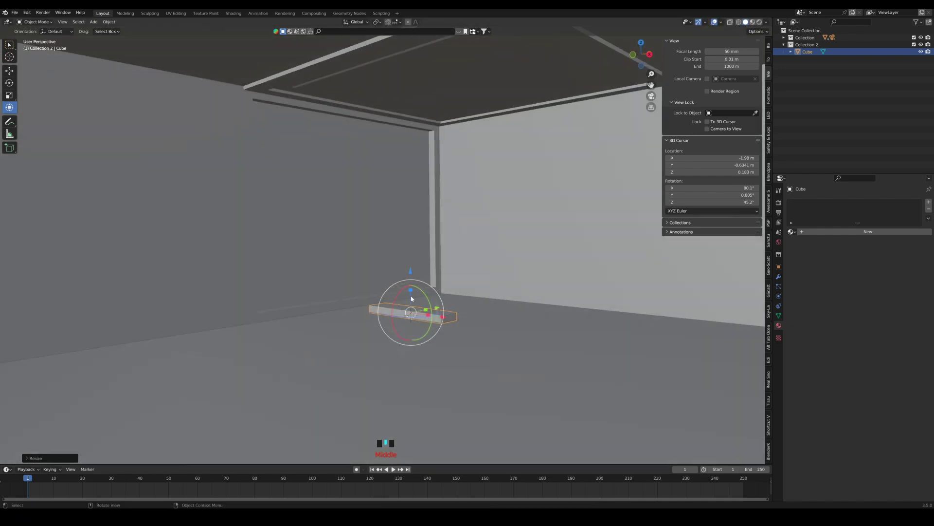
{"action": "left_click_drag", "start_coordinate": [411, 291], "coordinate": [411, 296]}
{"action": "middle_click_drag", "start_coordinate": [413, 304], "coordinate": [401, 321]}
{"action": "left_click_drag", "start_coordinate": [418, 317], "coordinate": [638, 261]}
{"action": "middle_click_drag", "start_coordinate": [450, 326], "coordinate": [467, 342]}
Adjust the platform's height on the floor and slide it along Y into the corner beside the recessed wall panel
{"action": "mouse_move", "coordinate": [435, 345]}
{"action": "left_mouse_down"}
{"action": "mouse_move", "coordinate": [443, 344]}
{"action": "mouse_move", "coordinate": [419, 350]}
{"action": "left_mouse_up"}
{"action": "key", "text": "ctrl+z"}
{"action": "middle_click_drag", "start_coordinate": [418, 351], "coordinate": [363, 340]}
{"action": "scroll", "coordinate": [417, 352], "scroll_direction": "up", "scroll_amount": 1}
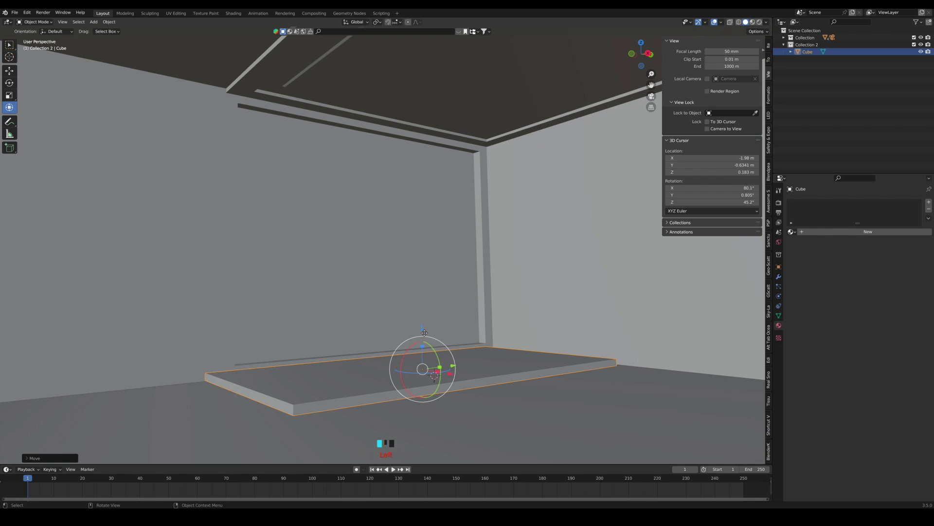
{"action": "left_click_drag", "start_coordinate": [425, 333], "coordinate": [424, 334]}
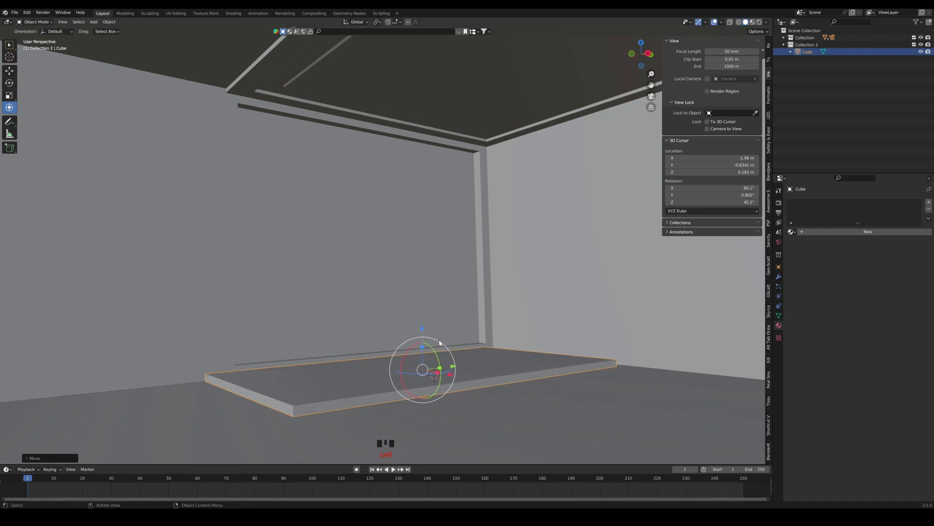
{"action": "middle_click_drag", "start_coordinate": [440, 342], "coordinate": [417, 359]}
{"action": "left_click_drag", "start_coordinate": [408, 388], "coordinate": [420, 382]}
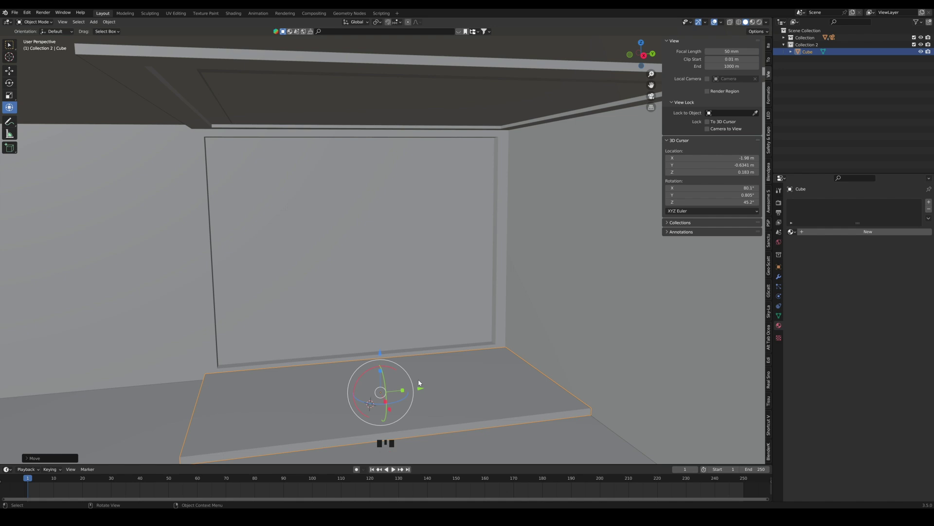
Examine the platform's placement in the room from several angles and distances
{"action": "scroll", "coordinate": [434, 327], "scroll_direction": "down", "scroll_amount": 2}
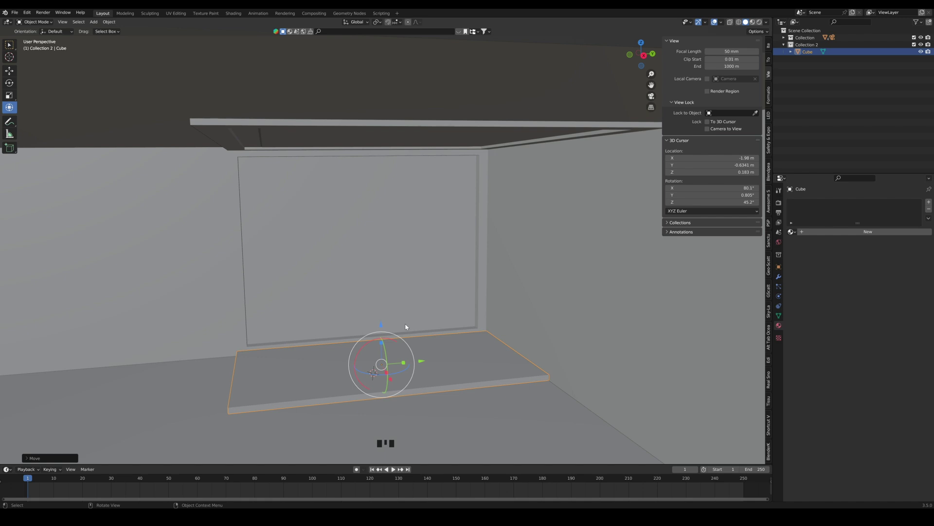
{"action": "scroll", "coordinate": [381, 331], "scroll_direction": "down", "scroll_amount": 1}
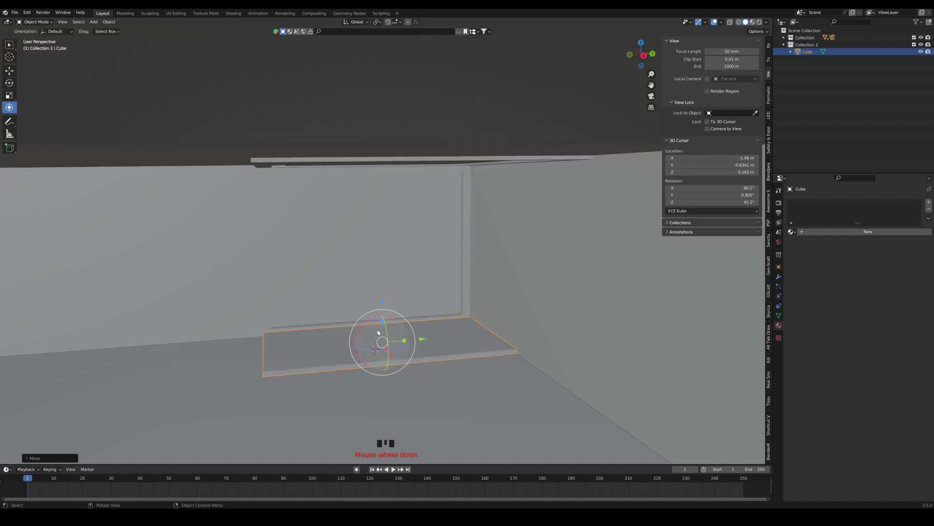
{"action": "middle_click_drag", "start_coordinate": [378, 333], "coordinate": [453, 328]}
{"action": "scroll", "coordinate": [367, 360], "scroll_direction": "up", "scroll_amount": 2}
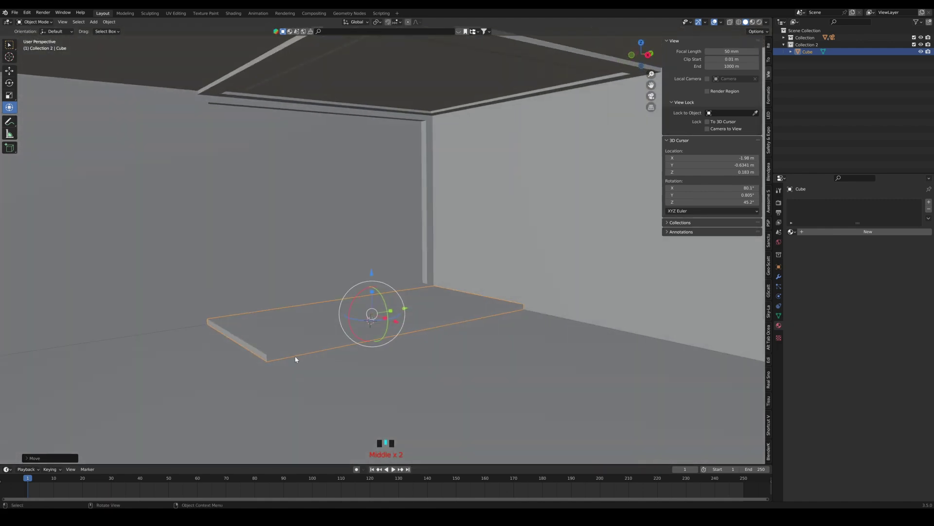
{"action": "middle_click_drag", "start_coordinate": [295, 359], "coordinate": [373, 328]}
{"action": "scroll", "coordinate": [389, 332], "scroll_direction": "down", "scroll_amount": 2}
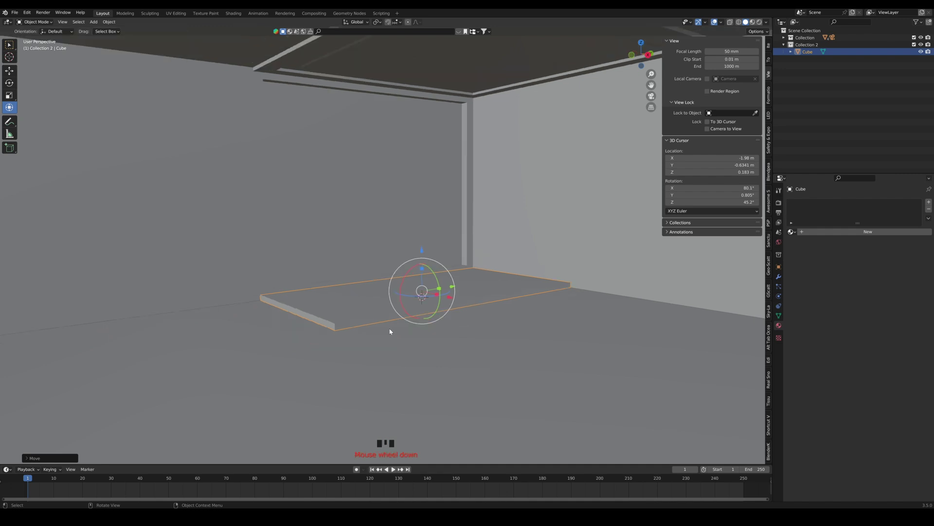
{"action": "middle_click_drag", "start_coordinate": [444, 320], "coordinate": [427, 335], "text": "shift"}
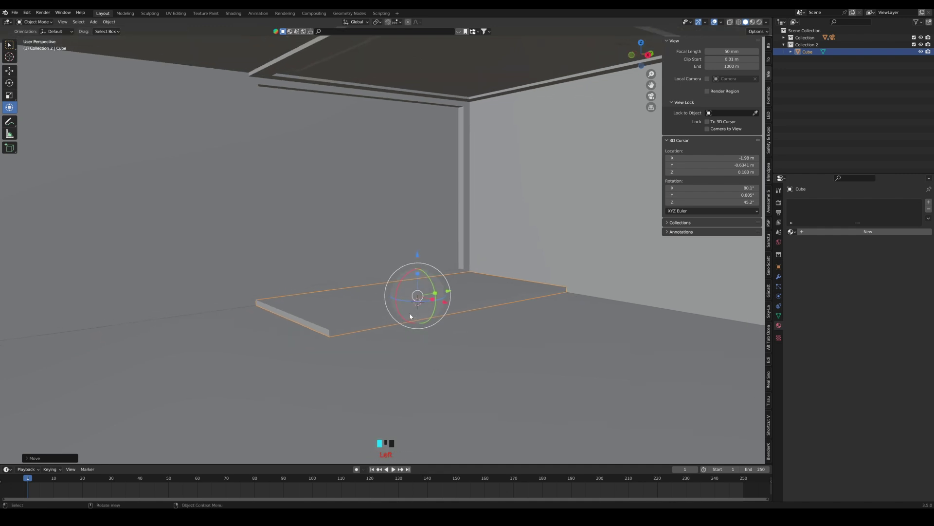
{"action": "scroll", "coordinate": [384, 321], "scroll_direction": "down", "scroll_amount": 1}
{"action": "middle_click_drag", "start_coordinate": [384, 319], "coordinate": [370, 338], "text": "shift"}
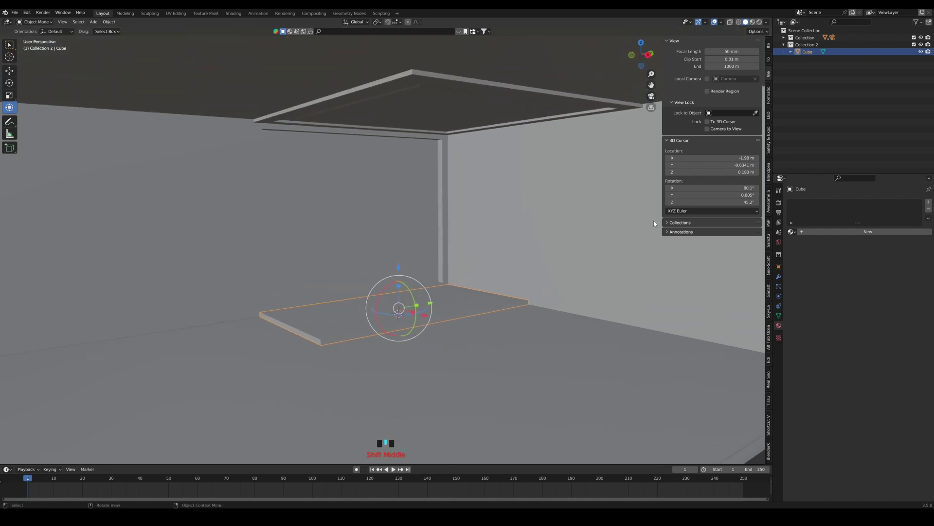
{"action": "scroll", "coordinate": [581, 257], "scroll_direction": "down", "scroll_amount": 1}
Add a second cube at the platform, scale it down and raise it above the platform's surface
{"action": "mouse_move", "coordinate": [487, 282]}
{"action": "middle_mouse_down"}
{"action": "mouse_move", "coordinate": [484, 299]}
{"action": "mouse_move", "coordinate": [494, 282]}
{"action": "mouse_move", "coordinate": [475, 272]}
{"action": "mouse_move", "coordinate": [477, 292]}
{"action": "middle_mouse_up"}
{"action": "key", "text": "shift+a"}
{"action": "mouse_move", "coordinate": [380, 298]}
{"action": "left_click", "coordinate": [423, 305]}
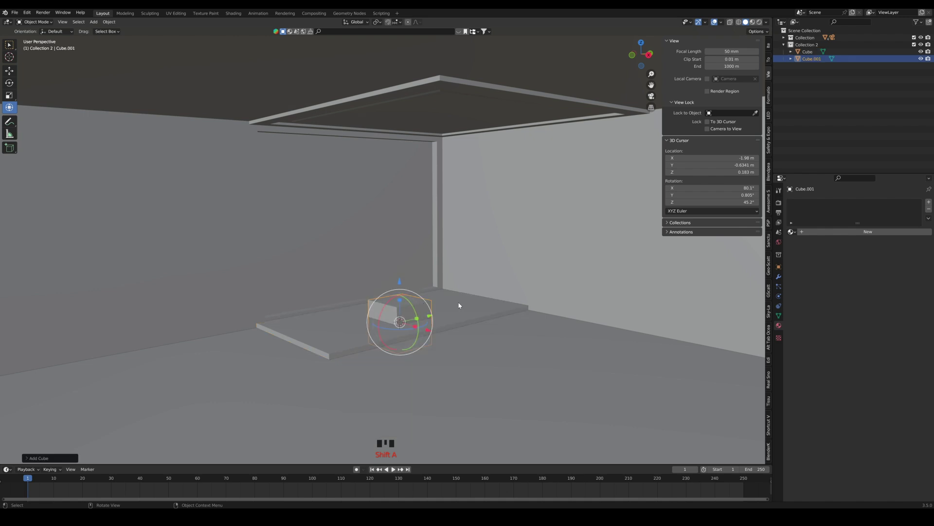
{"action": "key", "text": "s"}
{"action": "left_click", "coordinate": [435, 303]}
{"action": "left_click_drag", "start_coordinate": [402, 283], "coordinate": [404, 252]}
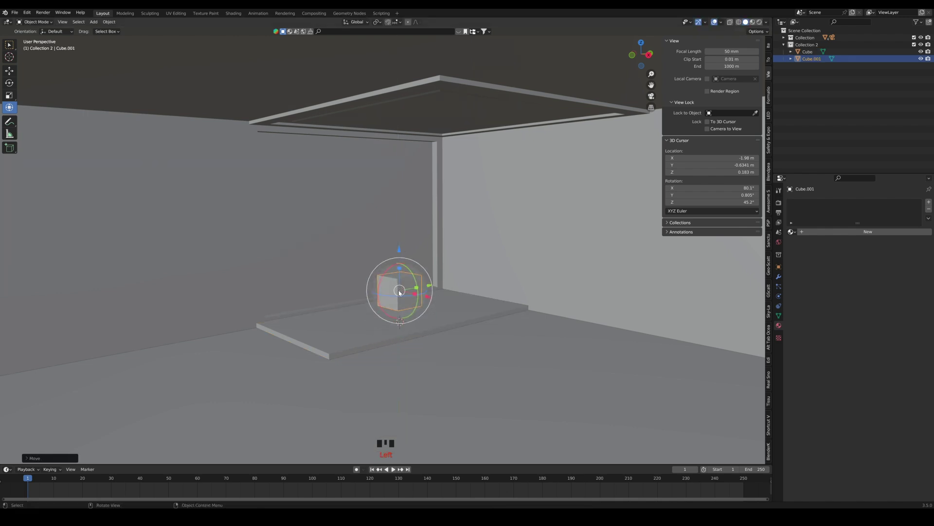
{"action": "middle_click_drag", "start_coordinate": [397, 289], "coordinate": [416, 299]}
{"action": "scroll", "coordinate": [417, 300], "scroll_direction": "up", "scroll_amount": 2}
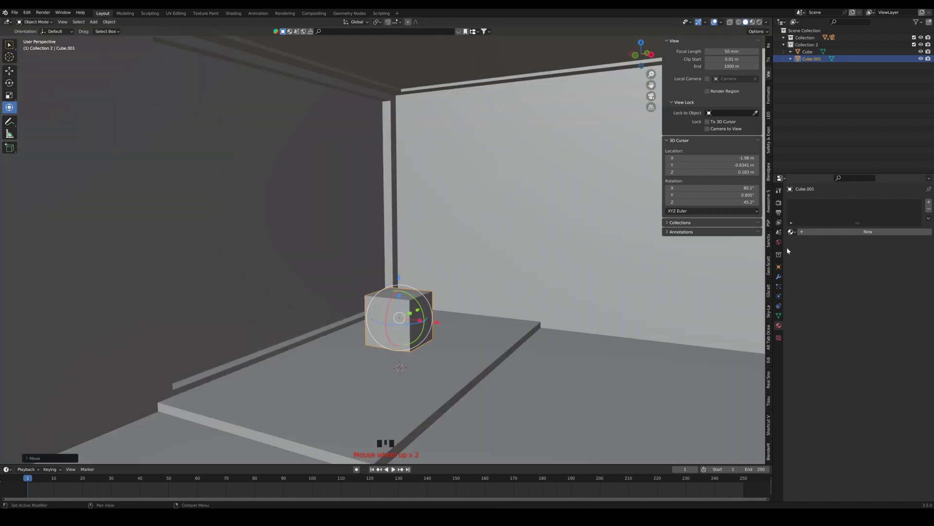
{"action": "left_click", "coordinate": [779, 277]}
{"action": "left_click", "coordinate": [806, 202]}
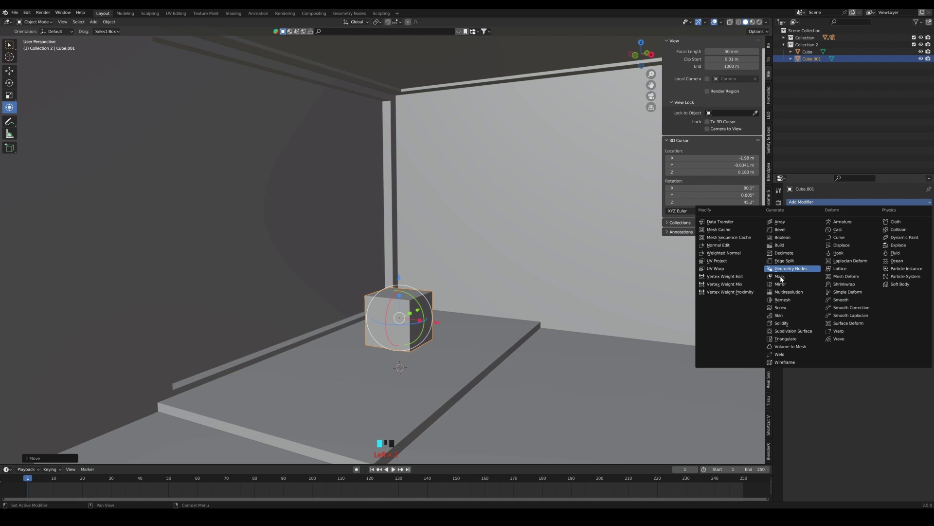
{"action": "left_click", "coordinate": [794, 324]}
{"action": "key", "text": "ctrl+z"}
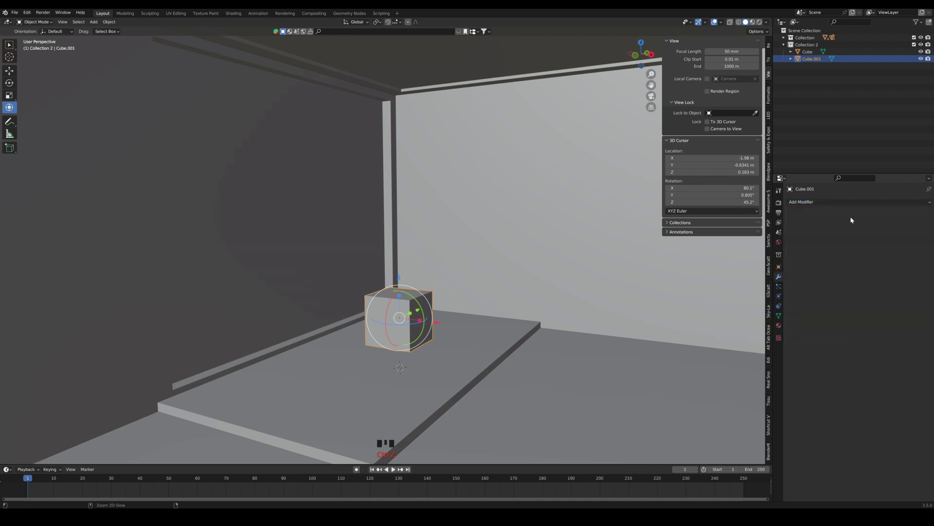
Add a Subdivision Surface modifier to the cube above the platform
{"action": "left_click", "coordinate": [843, 203]}
{"action": "left_click", "coordinate": [793, 331]}
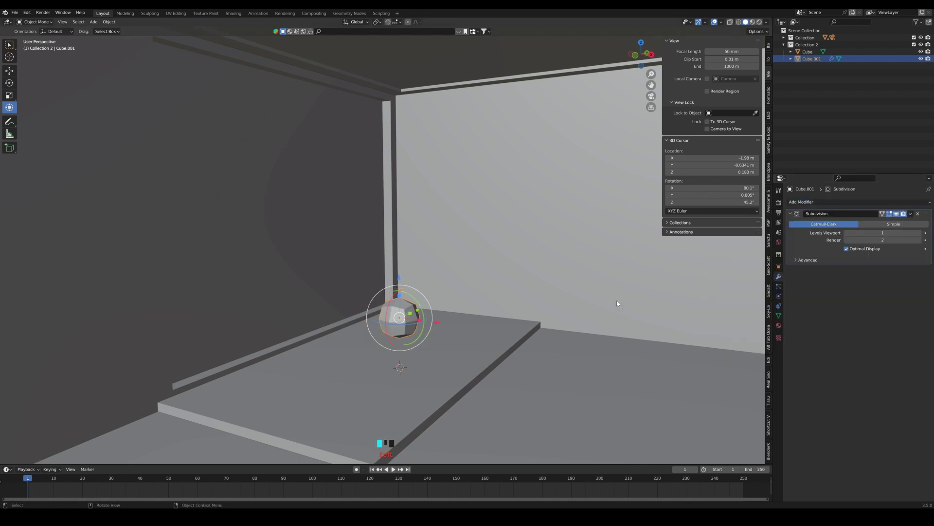
Lengthen the subdivided cube by moving its two opposite end faces outward along Y in Edit Mode
{"action": "middle_click_drag", "start_coordinate": [427, 326], "coordinate": [375, 327]}
{"action": "key", "text": "Tab"}
{"action": "left_click", "coordinate": [356, 329]}
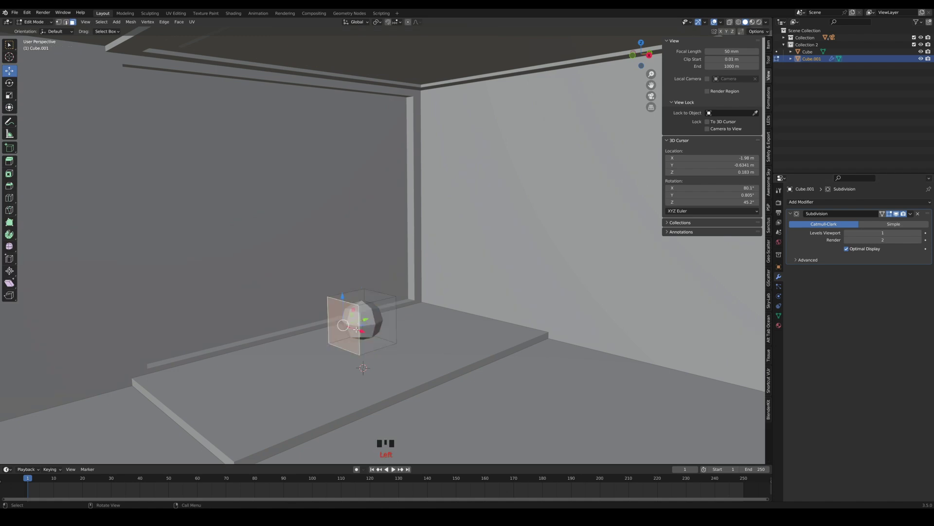
{"action": "left_click_drag", "start_coordinate": [366, 320], "coordinate": [250, 349]}
{"action": "middle_click_drag", "start_coordinate": [380, 334], "coordinate": [330, 334]}
{"action": "left_click", "coordinate": [339, 314]}
{"action": "left_click_drag", "start_coordinate": [367, 320], "coordinate": [520, 321]}
Widen the elongated body by moving its long side face outward along X, and raise its top face
{"action": "middle_click_drag", "start_coordinate": [361, 349], "coordinate": [427, 338]}
{"action": "left_click", "coordinate": [412, 340]}
{"action": "left_click_drag", "start_coordinate": [445, 323], "coordinate": [517, 325]}
{"action": "middle_click_drag", "start_coordinate": [405, 317], "coordinate": [392, 306]}
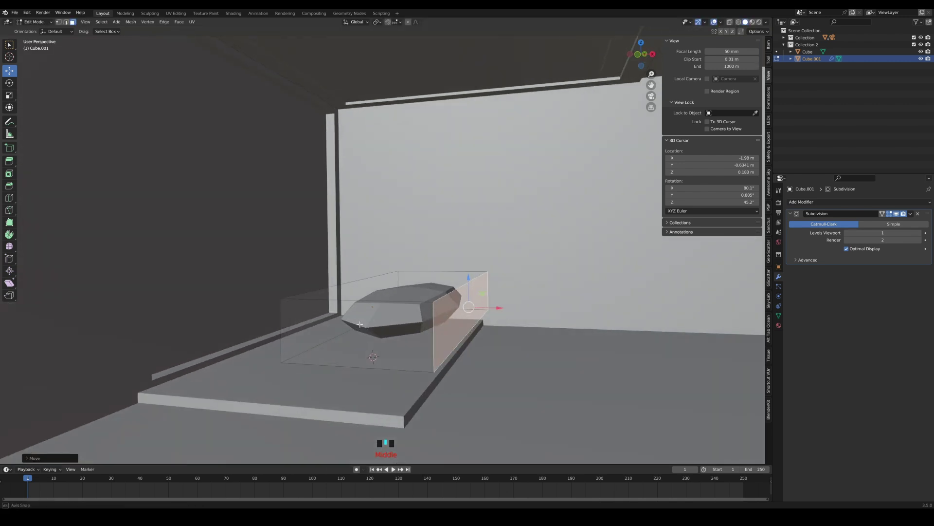
{"action": "left_click", "coordinate": [389, 305]}
{"action": "left_click", "coordinate": [412, 286]}
{"action": "left_click_drag", "start_coordinate": [411, 254], "coordinate": [412, 223]}
Hollow the body into a bathtub shape by insetting its top face about 0.42 m and extruding it downward about 1.5 m
{"action": "middle_click_drag", "start_coordinate": [420, 256], "coordinate": [460, 278]}
{"action": "key", "text": "i"}
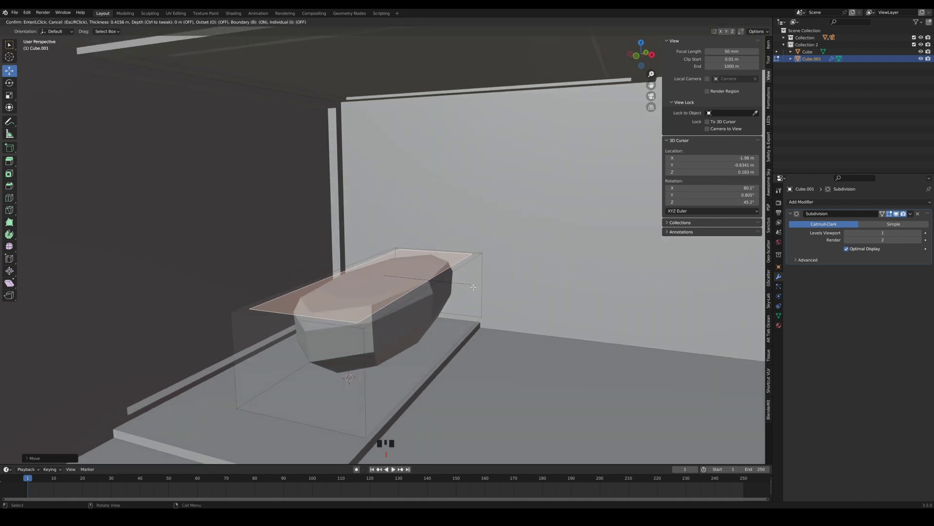
{"action": "left_click", "coordinate": [471, 286]}
{"action": "mouse_move", "coordinate": [410, 306]}
{"action": "middle_mouse_down"}
{"action": "mouse_move", "coordinate": [381, 305]}
{"action": "mouse_move", "coordinate": [400, 311]}
{"action": "middle_mouse_up"}
{"action": "key", "text": "e"}
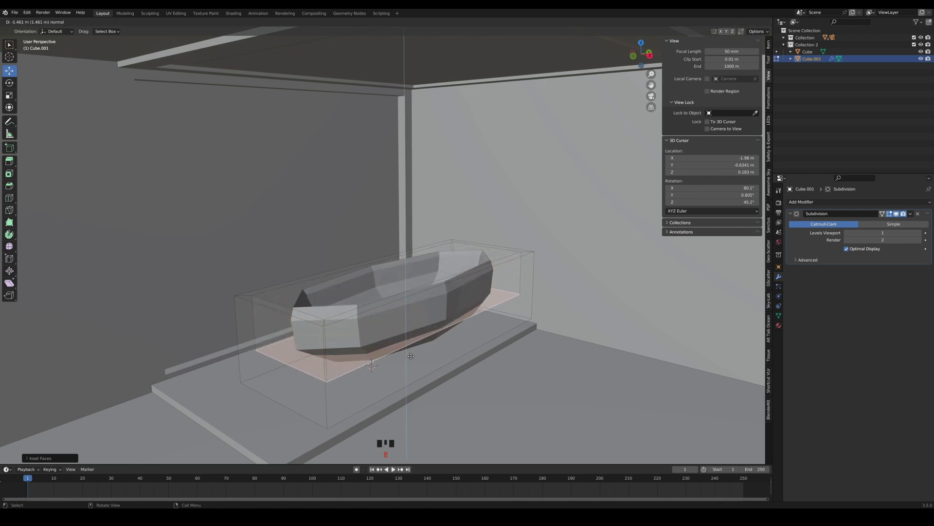
{"action": "left_click", "coordinate": [412, 364]}
{"action": "key", "text": "Tab"}
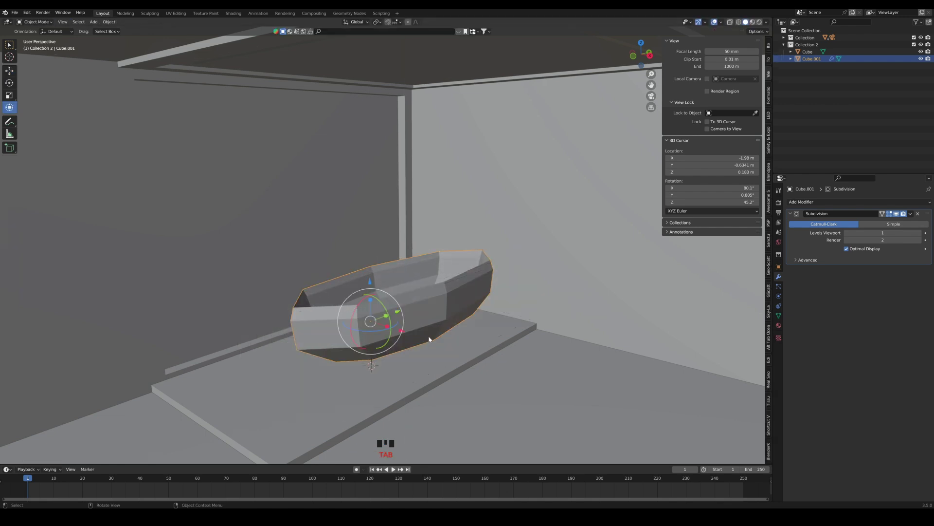
Set the bathtub's viewport subdivision level to 2 and apply smooth shading to it
{"action": "mouse_move", "coordinate": [430, 337]}
{"action": "middle_mouse_down"}
{"action": "mouse_move", "coordinate": [413, 354]}
{"action": "mouse_move", "coordinate": [417, 343]}
{"action": "middle_mouse_up"}
{"action": "middle_click_drag", "start_coordinate": [453, 229], "coordinate": [487, 184], "text": "shift"}
{"action": "scroll", "coordinate": [472, 139], "scroll_direction": "up", "scroll_amount": 5}
{"action": "middle_click_drag", "start_coordinate": [399, 314], "coordinate": [416, 200], "text": "shift"}
{"action": "middle_click_drag", "start_coordinate": [424, 279], "coordinate": [430, 276]}
{"action": "scroll", "coordinate": [423, 285], "scroll_direction": "down", "scroll_amount": 2}
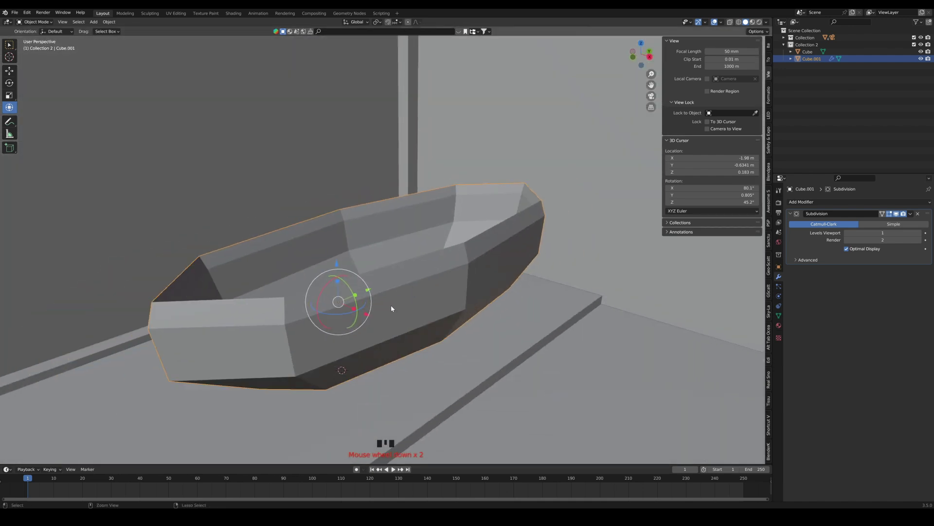
{"action": "key", "text": "ctrl+2"}
{"action": "middle_click_drag", "start_coordinate": [390, 308], "coordinate": [319, 333]}
{"action": "right_click", "coordinate": [373, 317]}
{"action": "left_click", "coordinate": [372, 314]}
In Edit Mode, add a horizontal loop cut around the bathtub and slide it up close to the rim
{"action": "scroll", "coordinate": [338, 337], "scroll_direction": "down", "scroll_amount": 1}
{"action": "key", "text": "Tab"}
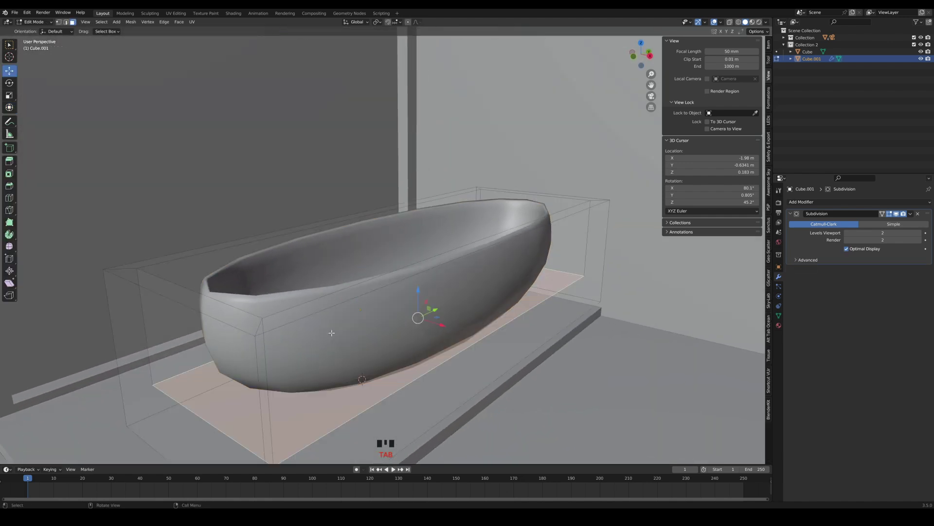
{"action": "key", "text": "ctrl+r"}
{"action": "left_click", "coordinate": [264, 385]}
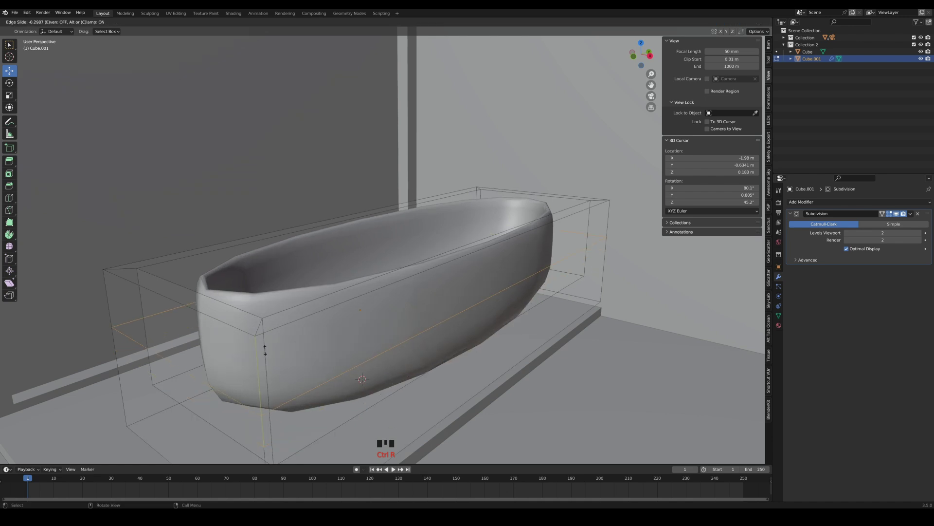
{"action": "left_click", "coordinate": [282, 287]}
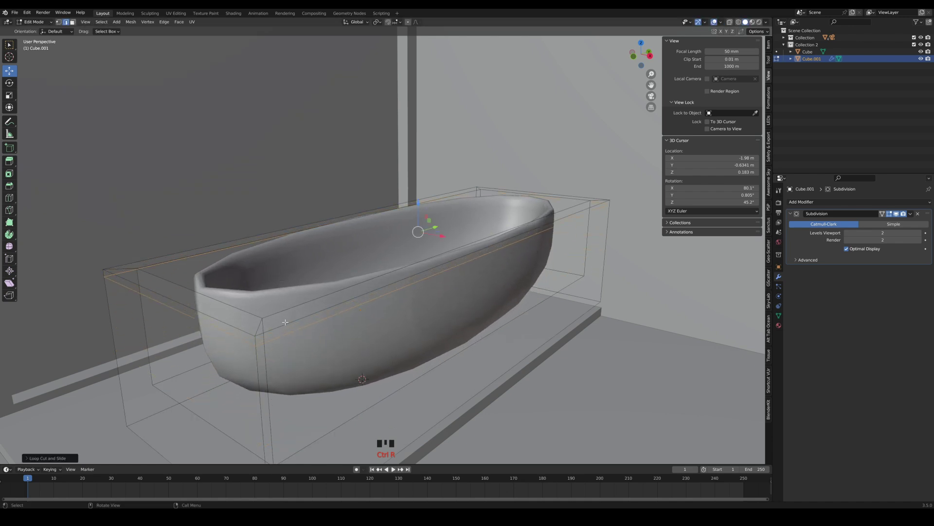
{"action": "middle_click_drag", "start_coordinate": [286, 327], "coordinate": [320, 347]}
Add two lengthwise loop cuts to the bathtub, sliding each one toward one of the long sides
{"action": "key", "text": "ctrl+e"}
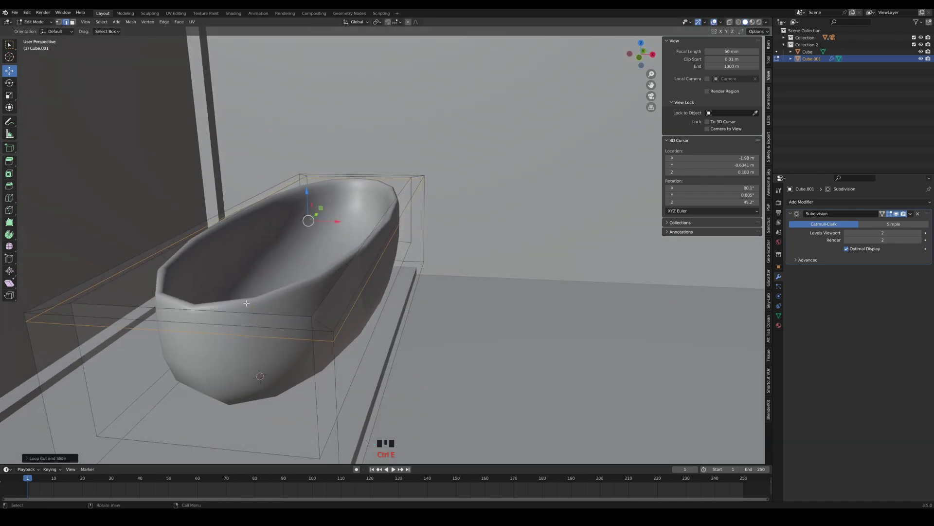
{"action": "key", "text": "ctrl+r"}
{"action": "left_click", "coordinate": [224, 318]}
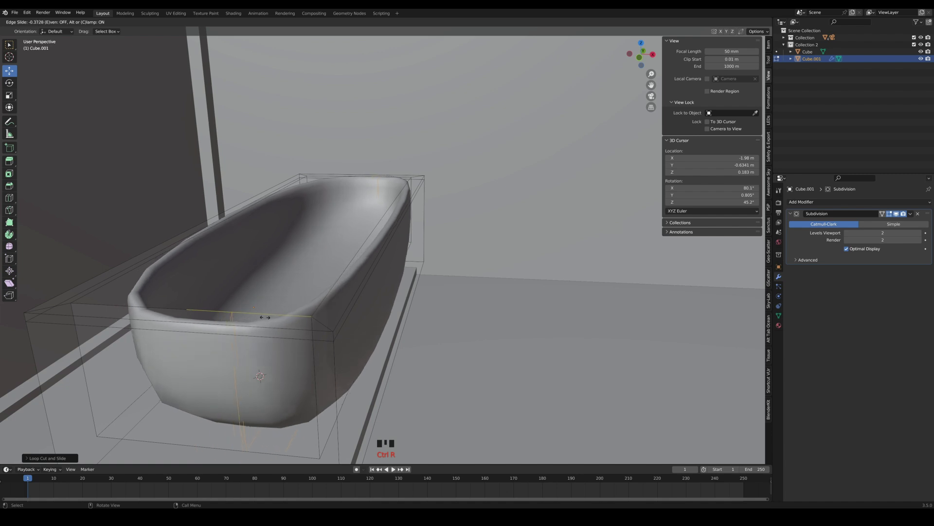
{"action": "left_click", "coordinate": [288, 318]}
{"action": "key", "text": "ctrl+e"}
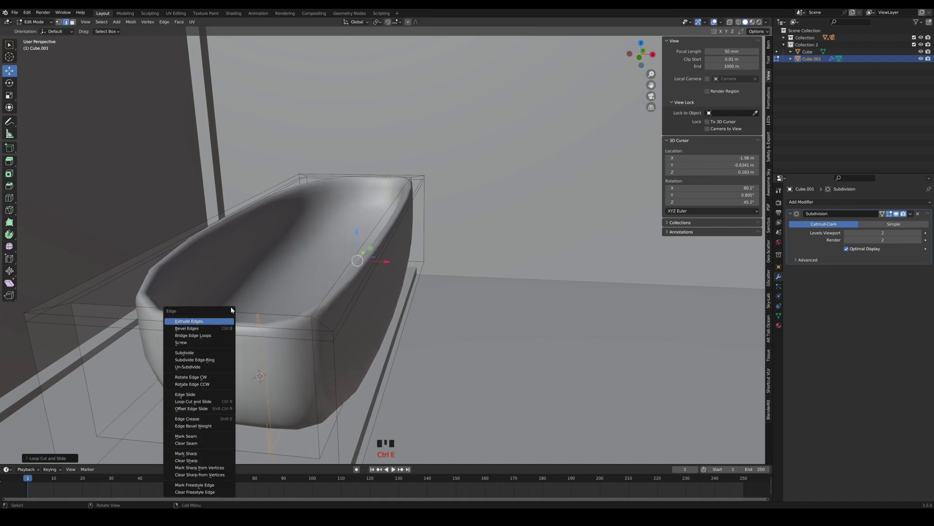
{"action": "key", "text": "ctrl+r"}
{"action": "left_click", "coordinate": [236, 325]}
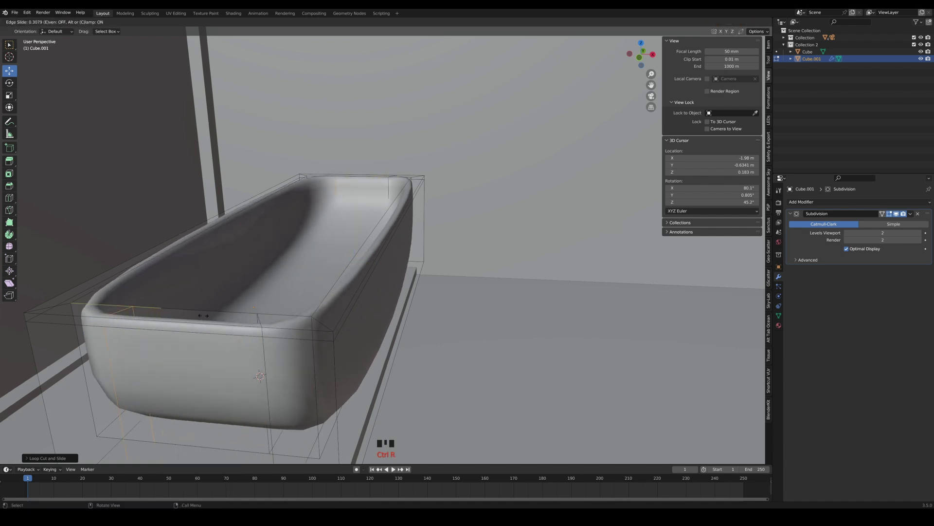
{"action": "left_click", "coordinate": [201, 317]}
{"action": "middle_click_drag", "start_coordinate": [201, 317], "coordinate": [290, 337]}
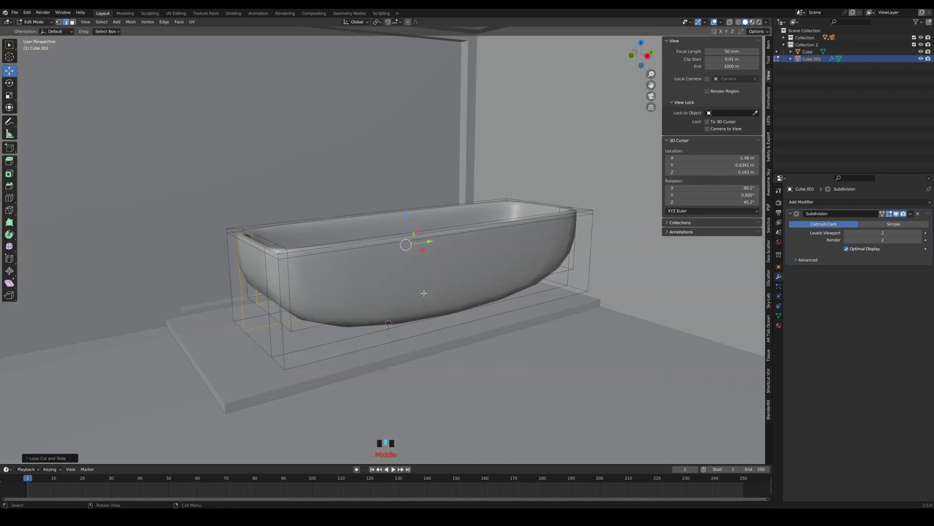
Add two crosswise loop cuts that divide the bathtub's length into roughly three sections
{"action": "mouse_move", "coordinate": [424, 293]}
{"action": "middle_mouse_down"}
{"action": "mouse_move", "coordinate": [400, 315]}
{"action": "mouse_move", "coordinate": [423, 290]}
{"action": "middle_mouse_up"}
{"action": "key", "text": "ctrl+r"}
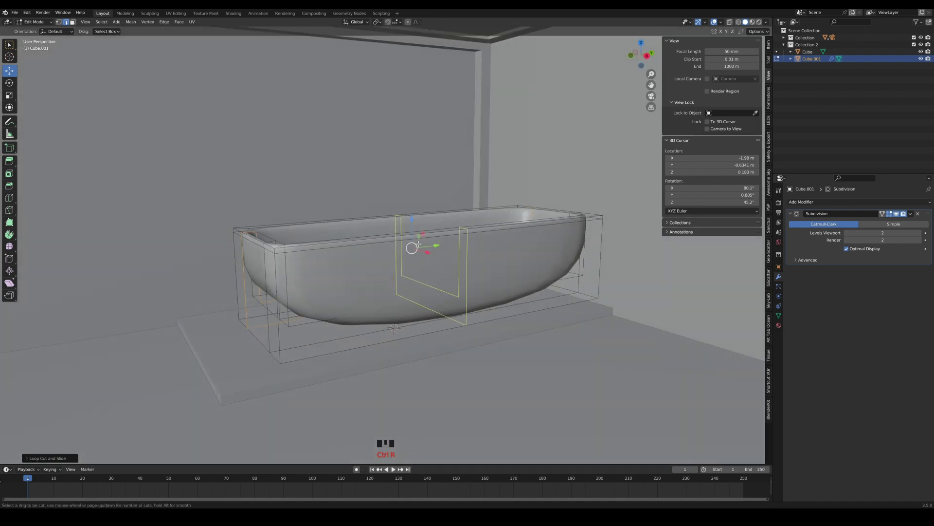
{"action": "left_click", "coordinate": [409, 249]}
{"action": "left_click", "coordinate": [344, 261]}
{"action": "key", "text": "ctrl+r"}
{"action": "left_click", "coordinate": [473, 233]}
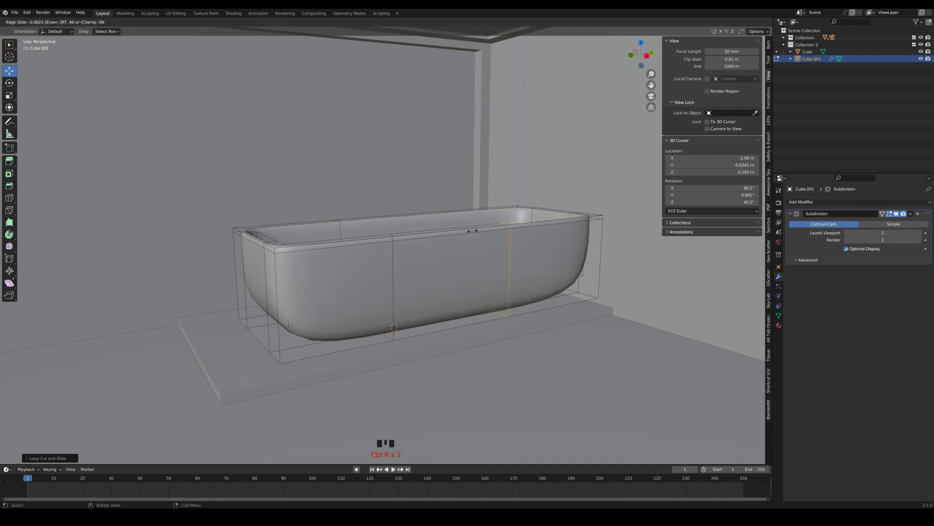
{"action": "left_click", "coordinate": [492, 233]}
{"action": "middle_click_drag", "start_coordinate": [428, 287], "coordinate": [410, 311]}
{"action": "key", "text": "Caps_Lock"}
{"action": "key", "text": "Tab"}
{"action": "scroll", "coordinate": [341, 305], "scroll_direction": "up", "scroll_amount": 2}
{"action": "key", "text": "Tab"}
{"action": "key", "text": "ctrl+e"}
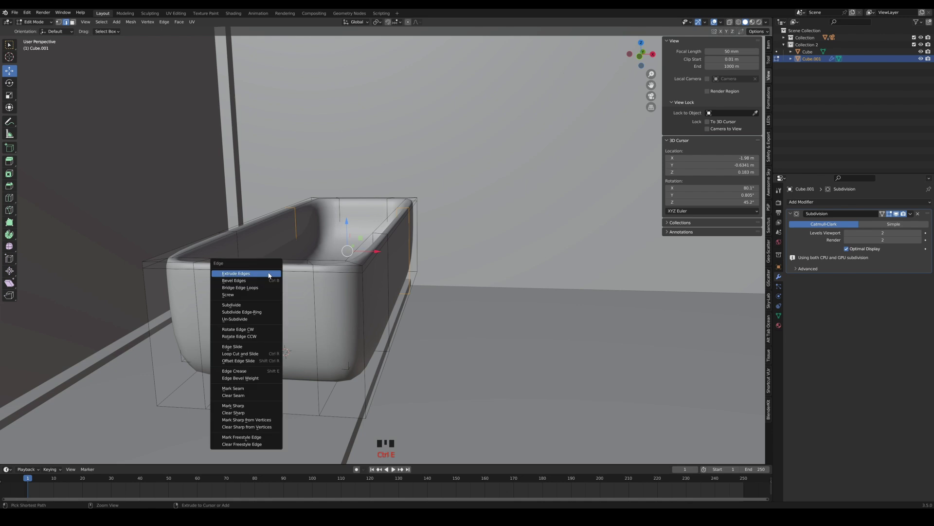
{"action": "key", "text": "ctrl+r"}
{"action": "left_click", "coordinate": [272, 258]}
{"action": "right_click", "coordinate": [277, 291]}
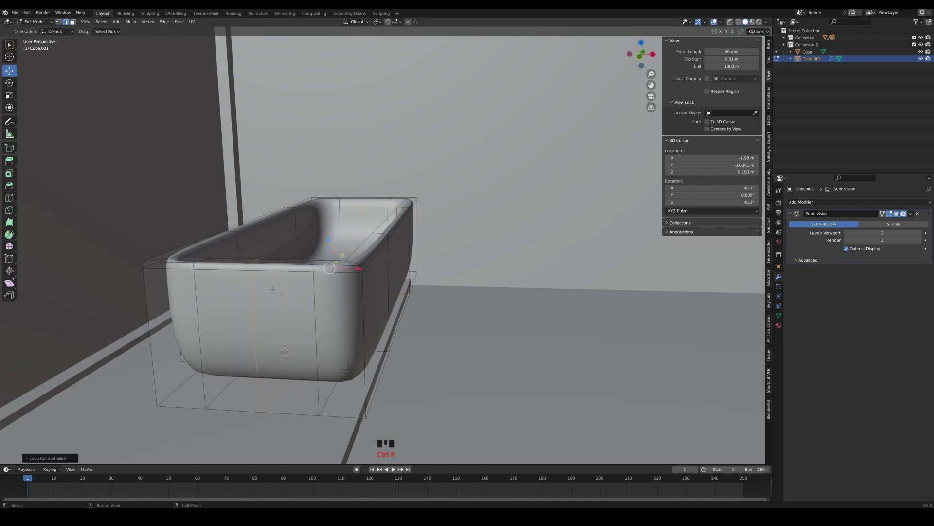
{"action": "middle_click_drag", "start_coordinate": [301, 290], "coordinate": [258, 303]}
{"action": "scroll", "coordinate": [386, 313], "scroll_direction": "down", "scroll_amount": 2}
{"action": "mouse_move", "coordinate": [386, 313]}
{"action": "middle_mouse_down"}
{"action": "mouse_move", "coordinate": [346, 322]}
{"action": "mouse_move", "coordinate": [383, 298]}
{"action": "middle_mouse_up"}
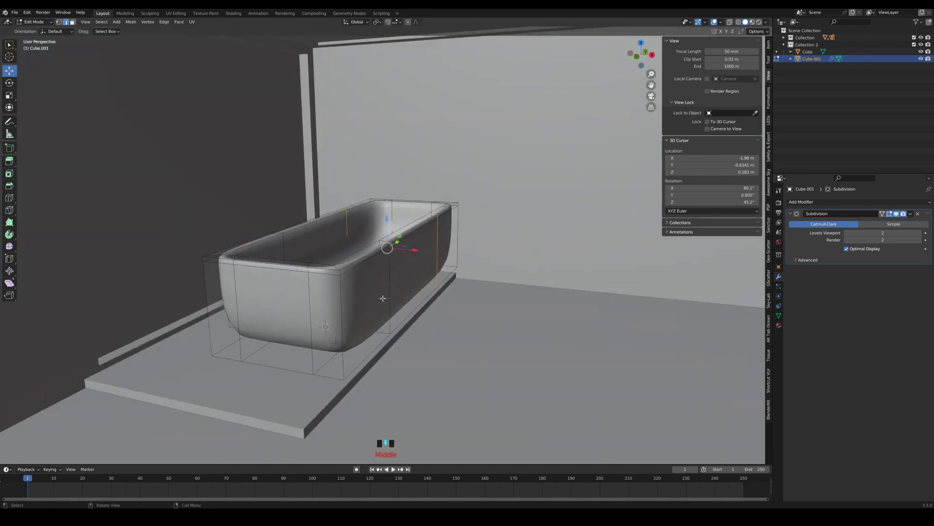
Add a centered lengthwise loop cut through the bathtub's end faces and scale that loop up so the ends bulge outward
{"action": "key", "text": "ctrl+r"}
{"action": "left_click", "coordinate": [286, 271]}
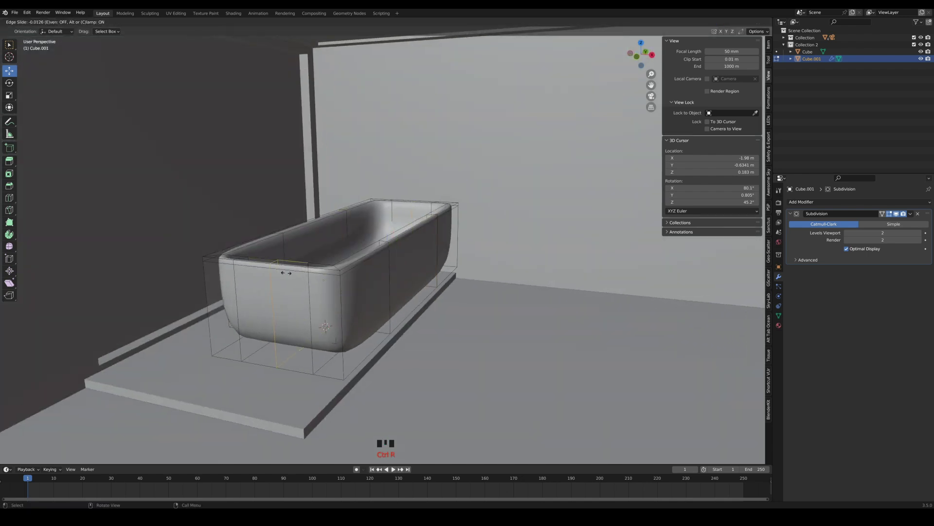
{"action": "right_click", "coordinate": [286, 272]}
{"action": "middle_click_drag", "start_coordinate": [499, 270], "coordinate": [478, 270]}
{"action": "key", "text": "s"}
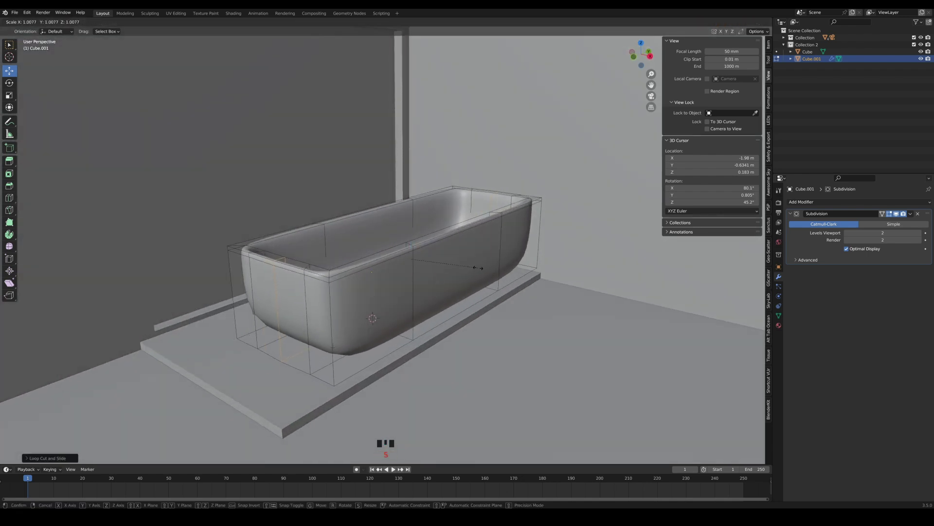
{"action": "left_click", "coordinate": [487, 266]}
Dissolve the two lengthwise edge loops on either side of the central loop
{"action": "mouse_move", "coordinate": [413, 303]}
{"action": "middle_mouse_down"}
{"action": "mouse_move", "coordinate": [433, 308]}
{"action": "mouse_move", "coordinate": [423, 314]}
{"action": "middle_mouse_up"}
{"action": "left_click", "coordinate": [321, 351], "text": "alt"}
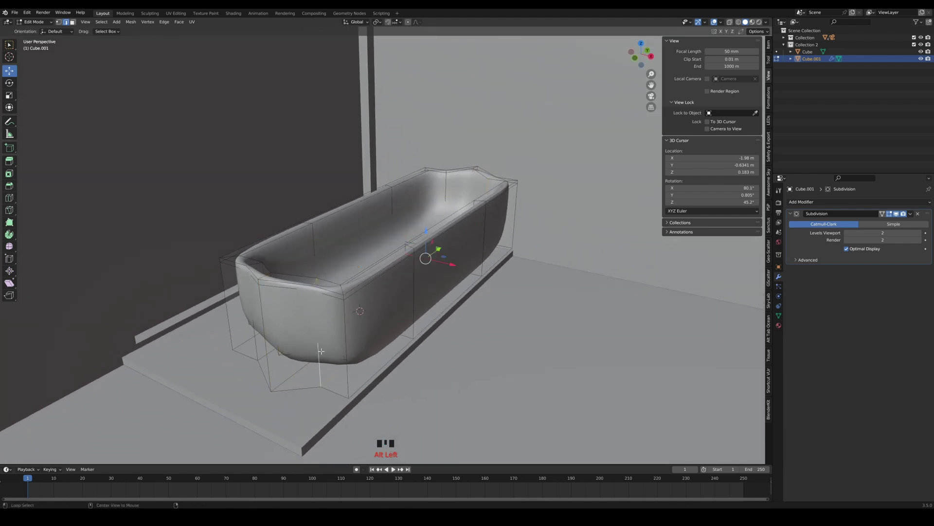
{"action": "left_click", "coordinate": [258, 342], "text": "alt+shift"}
{"action": "key", "text": "Delete"}
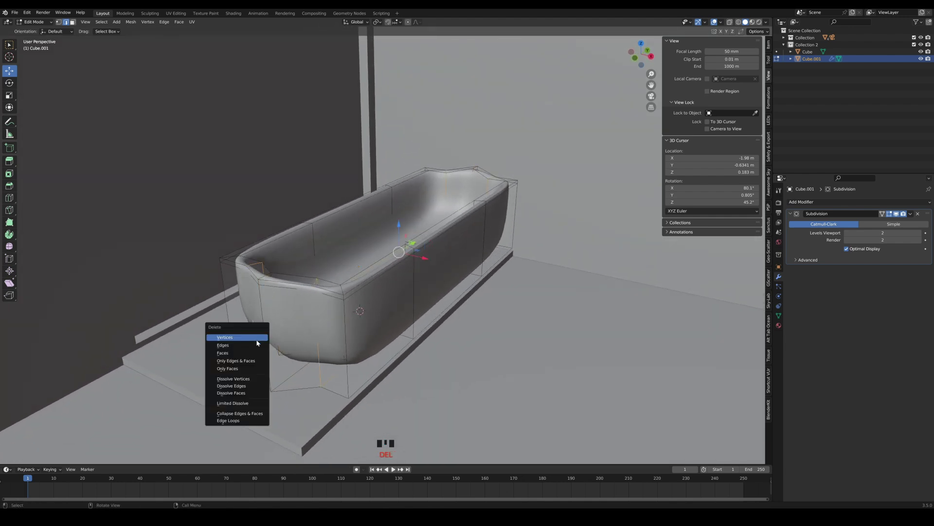
{"action": "left_click", "coordinate": [257, 385]}
{"action": "middle_click_drag", "start_coordinate": [353, 329], "coordinate": [315, 317]}
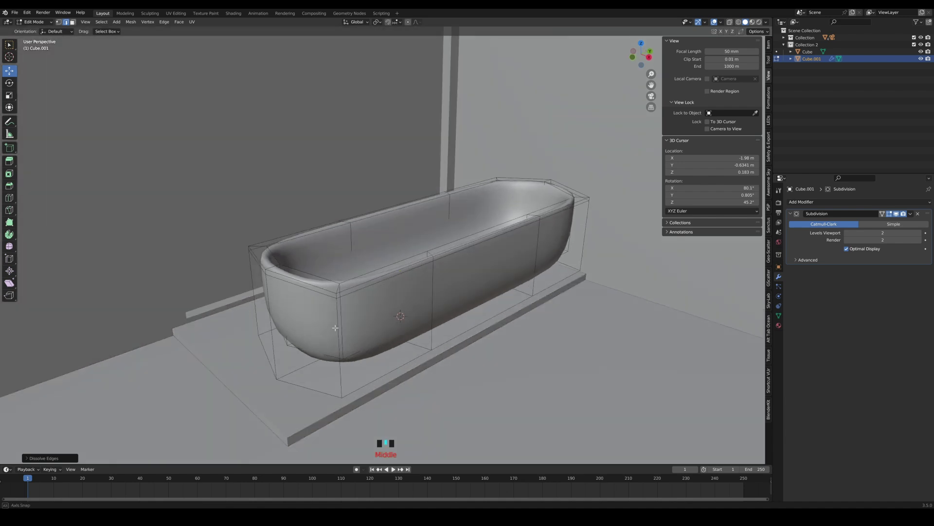
Scale up the central lengthwise edge loop slightly to round the bathtub's ends further
{"action": "left_click", "coordinate": [288, 326], "text": "alt"}
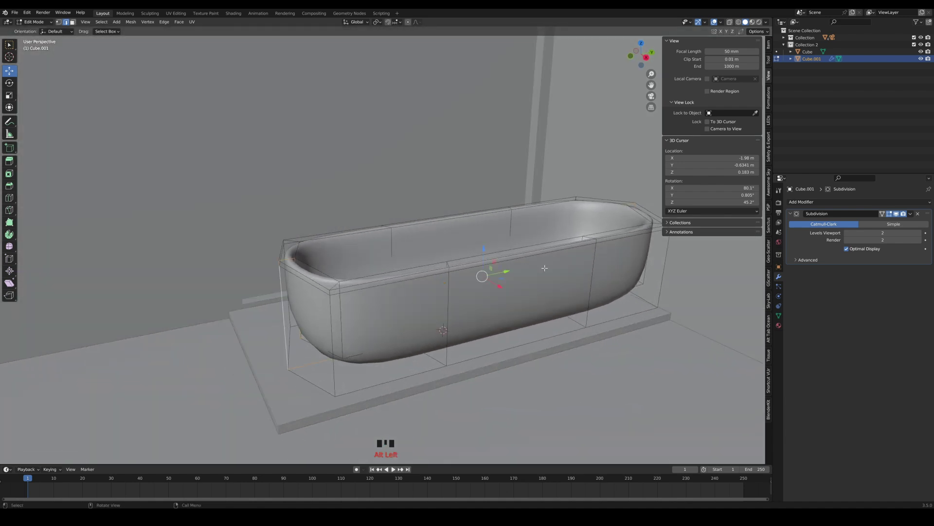
{"action": "key", "text": "s"}
{"action": "left_click", "coordinate": [555, 268]}
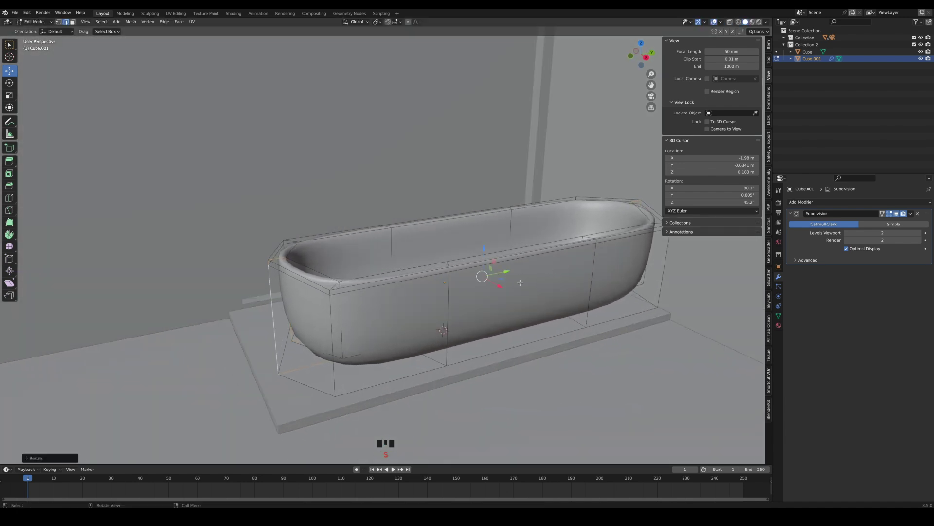
{"action": "middle_click_drag", "start_coordinate": [532, 280], "coordinate": [530, 273]}
Reposition the bathtub over the platform in Object Mode and raise it well above the platform along Z
{"action": "key", "text": "Tab"}
{"action": "scroll", "coordinate": [530, 273], "scroll_direction": "down", "scroll_amount": 1}
{"action": "left_click_drag", "start_coordinate": [457, 285], "coordinate": [452, 286]}
{"action": "middle_click_drag", "start_coordinate": [452, 286], "coordinate": [431, 278]}
{"action": "left_click_drag", "start_coordinate": [431, 277], "coordinate": [407, 288]}
{"action": "middle_click_drag", "start_coordinate": [406, 292], "coordinate": [436, 267]}
{"action": "middle_click_drag", "start_coordinate": [385, 319], "coordinate": [374, 301]}
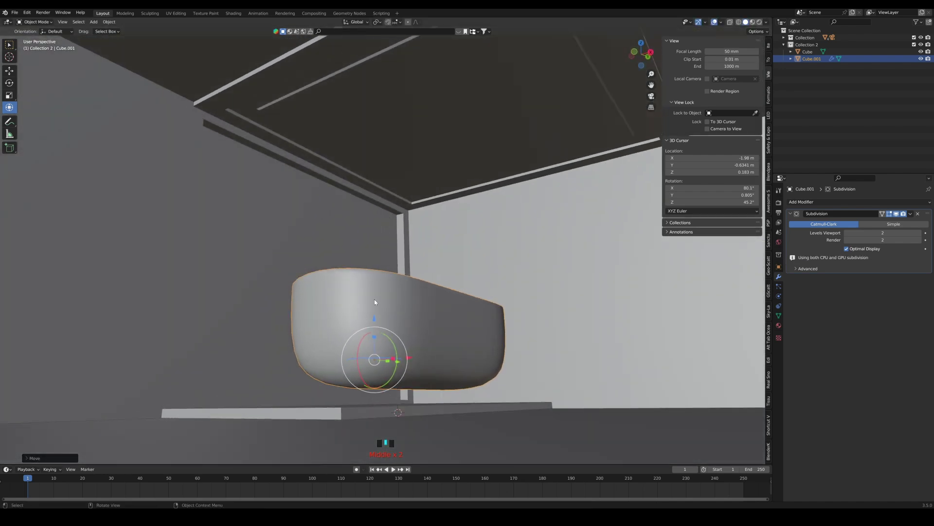
{"action": "left_click_drag", "start_coordinate": [375, 317], "coordinate": [375, 281]}
Return to Edit Mode and select the outer bottom faces of the bathtub in face select mode
{"action": "key", "text": "Tab"}
{"action": "left_click", "coordinate": [412, 336]}
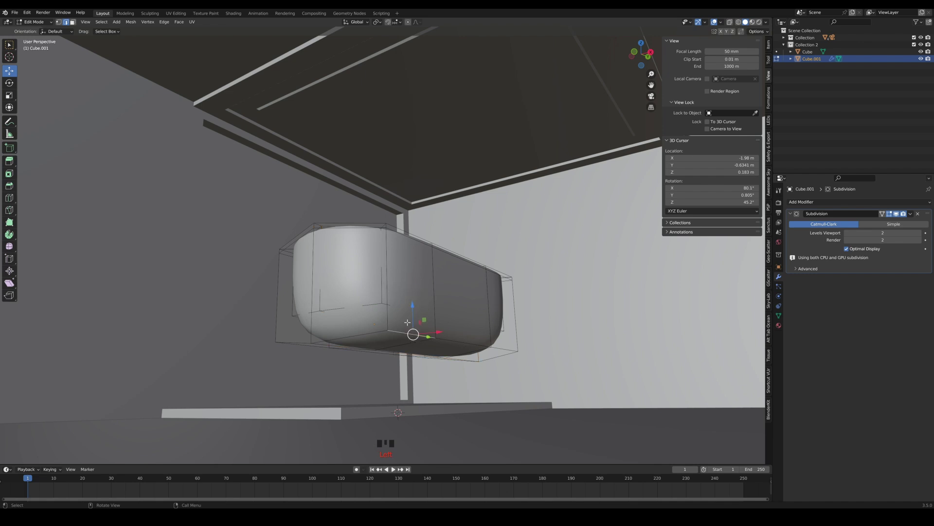
{"action": "left_click", "coordinate": [72, 22]}
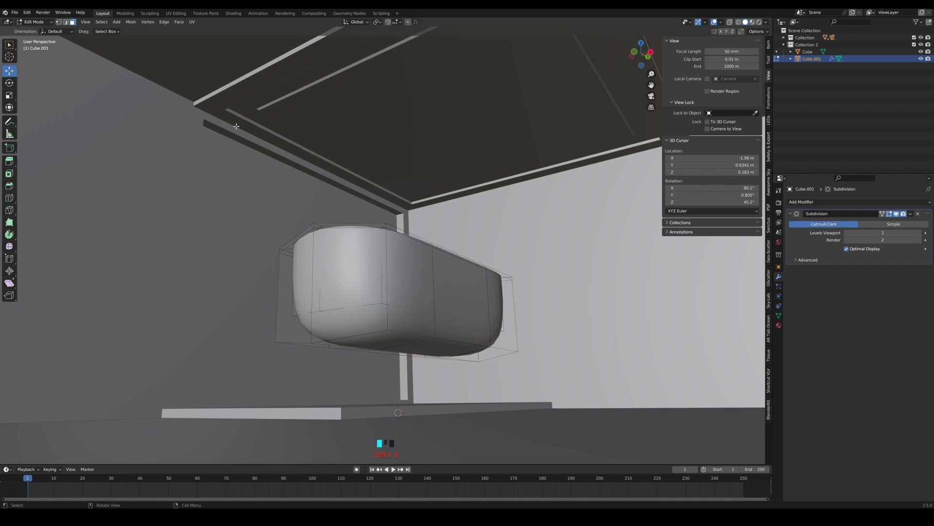
{"action": "left_click", "coordinate": [407, 337]}
{"action": "left_click", "coordinate": [442, 348], "text": "shift"}
{"action": "left_click", "coordinate": [491, 352], "text": "shift"}
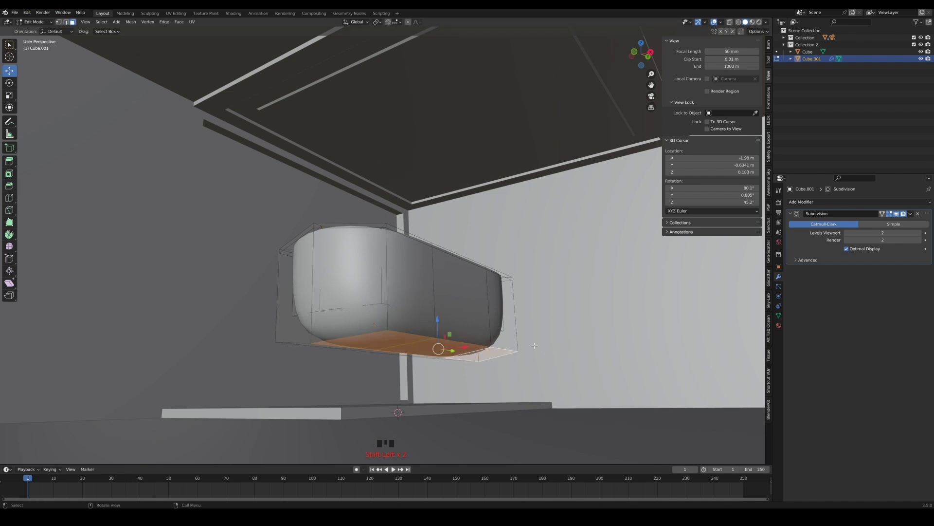
Try insetting the selected outer bottom faces, and undo the inset
{"action": "key", "text": "i"}
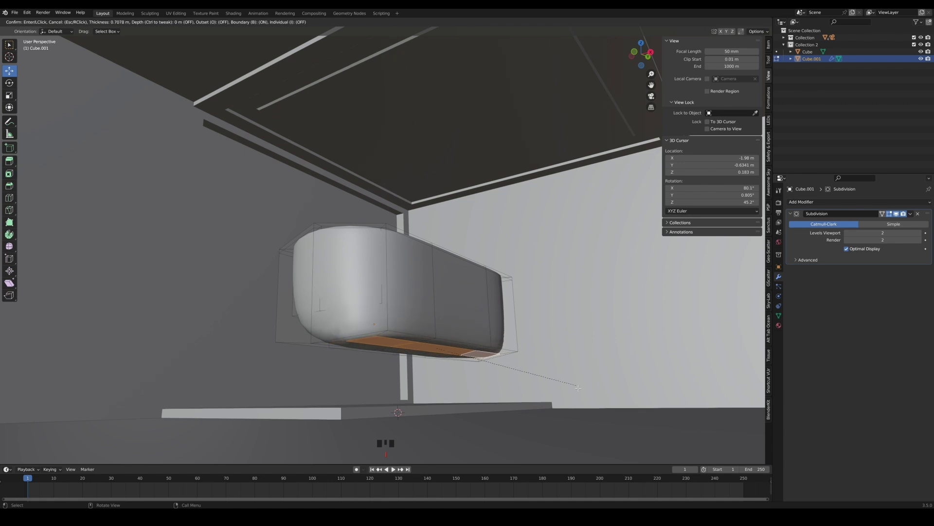
{"action": "left_click", "coordinate": [567, 382]}
{"action": "middle_click_drag", "start_coordinate": [435, 357], "coordinate": [424, 362]}
{"action": "key", "text": "ctrl+z"}
Scale down the selected outer bottom faces so the bathtub's walls taper toward the base
{"action": "key", "text": "s"}
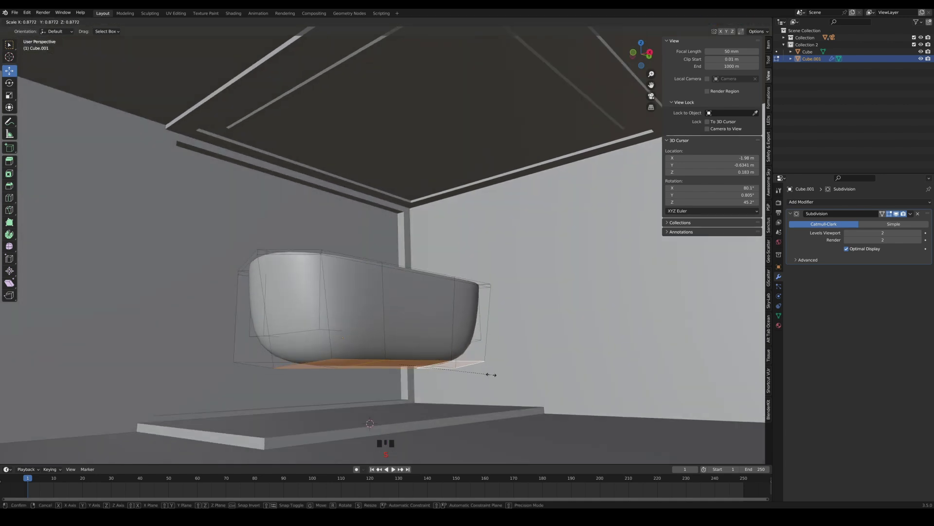
{"action": "left_click", "coordinate": [480, 374]}
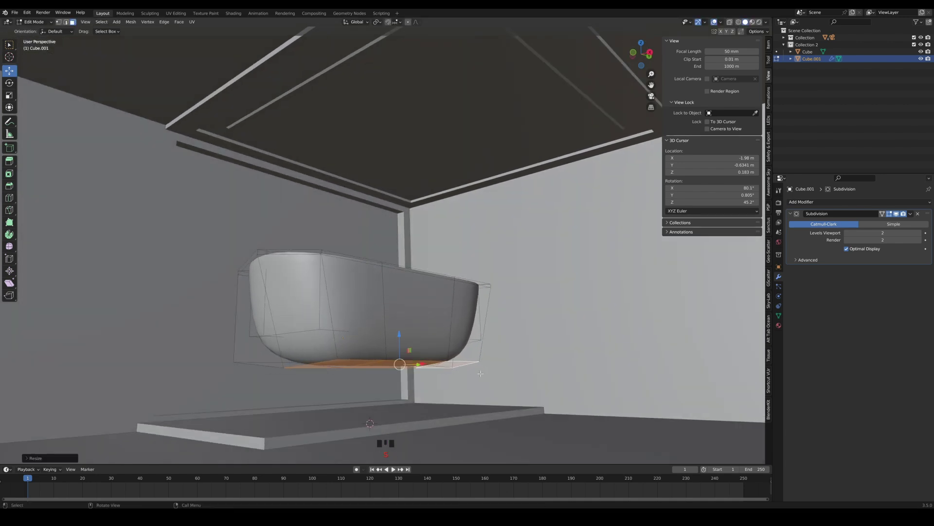
{"action": "mouse_move", "coordinate": [429, 367]}
{"action": "middle_mouse_down"}
{"action": "mouse_move", "coordinate": [449, 364]}
{"action": "mouse_move", "coordinate": [450, 376]}
{"action": "mouse_move", "coordinate": [422, 372]}
{"action": "middle_mouse_up"}
{"action": "middle_click_drag", "start_coordinate": [341, 372], "coordinate": [321, 367]}
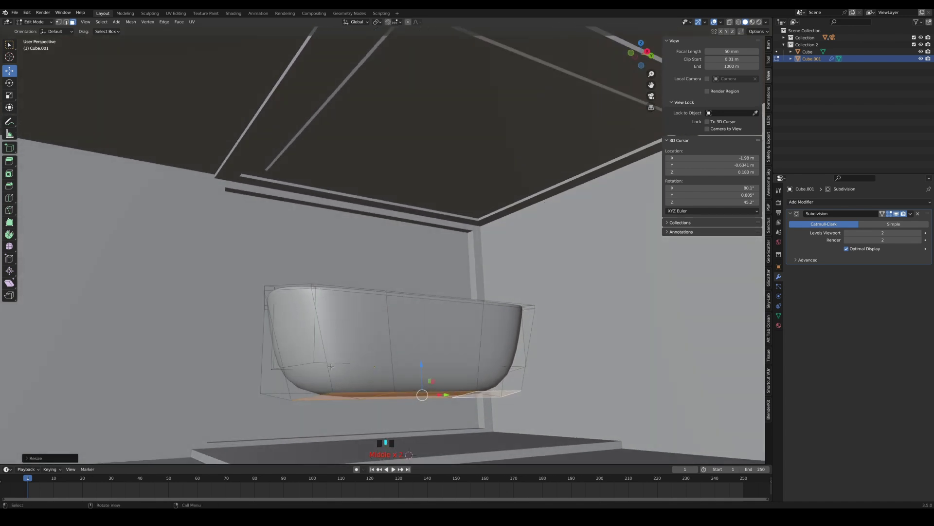
Enable X-Ray and select the two inner floor faces at one end of the bathtub
{"action": "left_click", "coordinate": [322, 367]}
{"action": "left_click", "coordinate": [730, 22]}
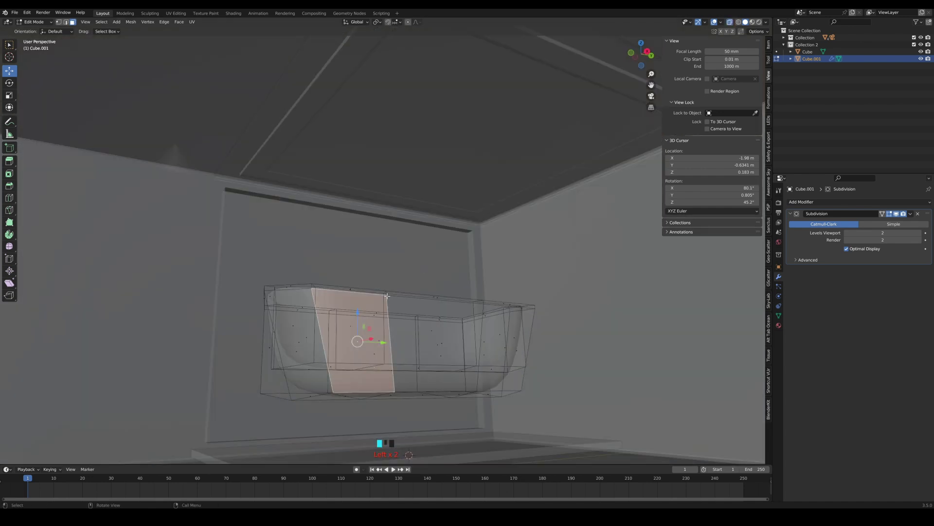
{"action": "middle_click_drag", "start_coordinate": [360, 332], "coordinate": [380, 313]}
{"action": "left_click", "coordinate": [325, 363]}
{"action": "left_click", "coordinate": [289, 381], "text": "shift"}
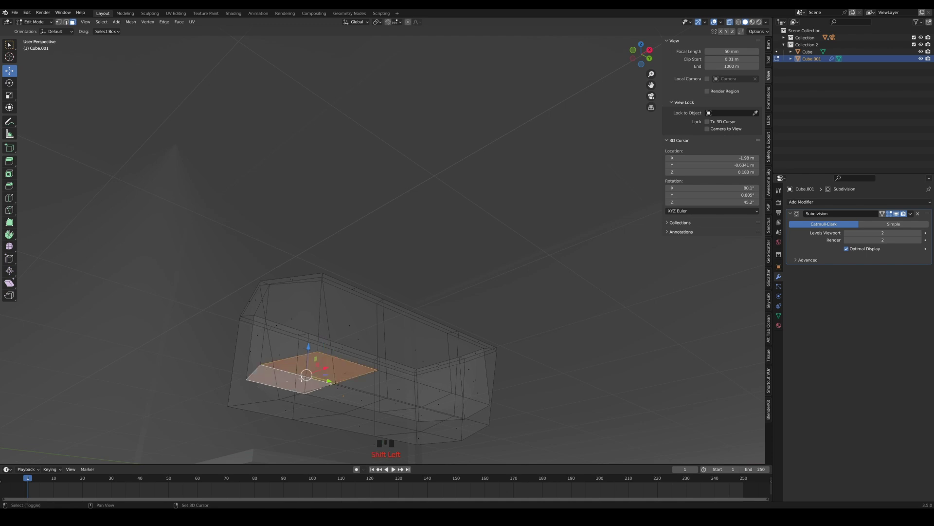
{"action": "left_click", "coordinate": [347, 390], "text": "shift"}
{"action": "middle_click_drag", "start_coordinate": [364, 396], "coordinate": [351, 413]}
{"action": "key", "text": "ctrl+z"}
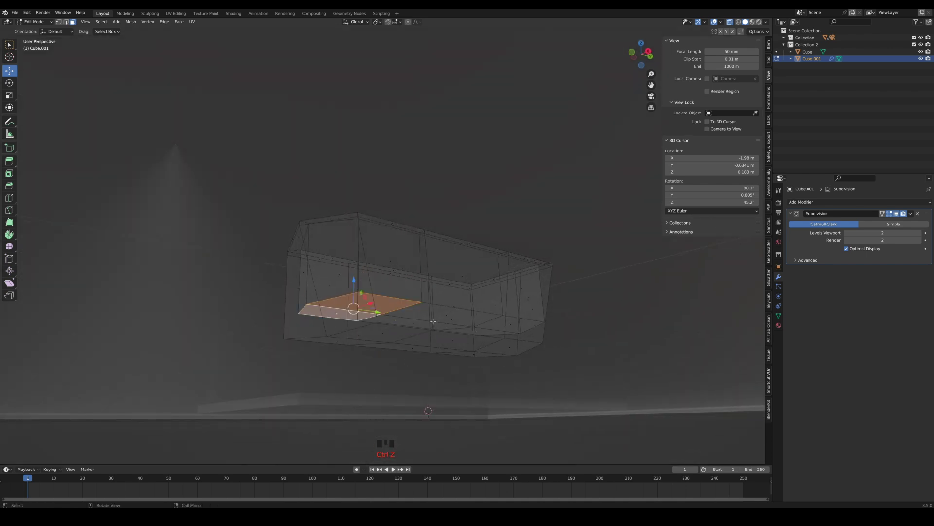
Extend the selection to the remaining inner floor faces along the middle and other end of the bathtub
{"action": "left_click", "coordinate": [436, 321], "text": "shift"}
{"action": "left_click", "coordinate": [452, 329], "text": "shift"}
{"action": "key", "text": "ctrl+z"}
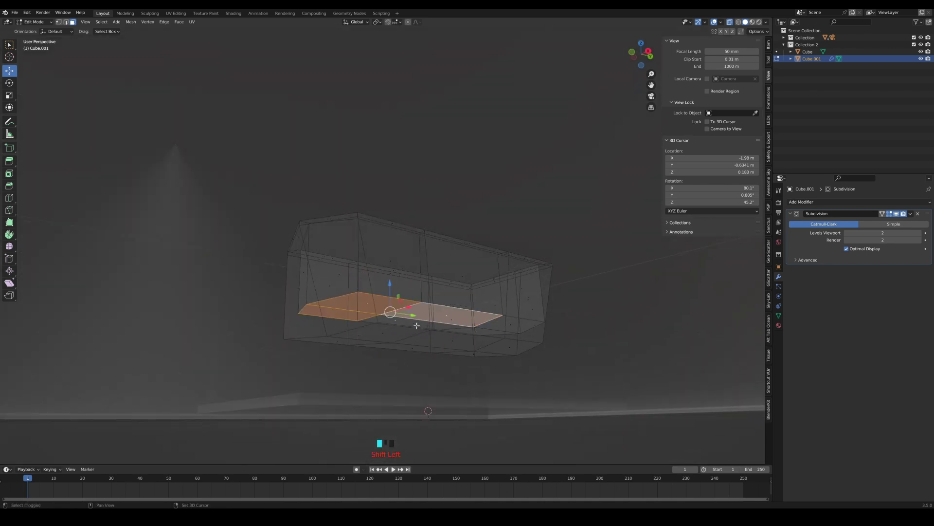
{"action": "left_click", "coordinate": [491, 333], "text": "shift"}
{"action": "key", "text": "ctrl+z"}
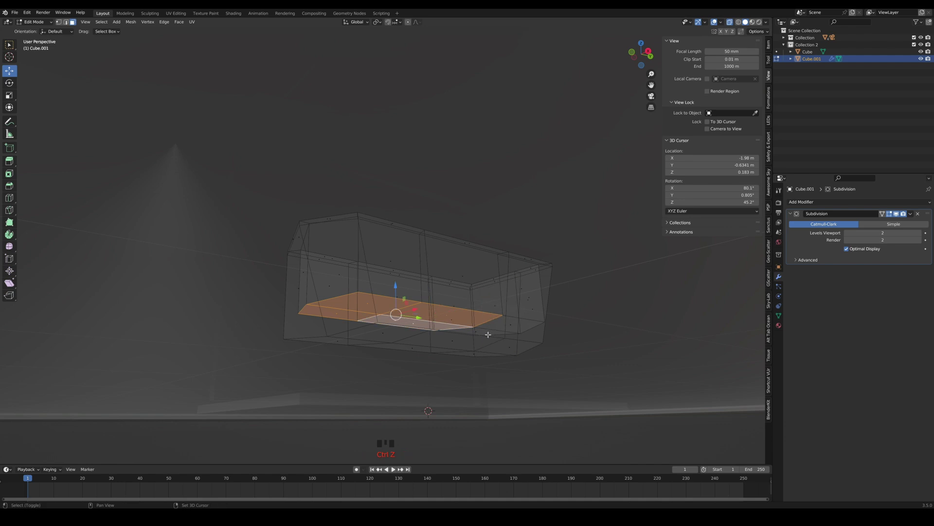
{"action": "left_click", "coordinate": [487, 334], "text": "shift"}
{"action": "left_click", "coordinate": [499, 329], "text": "shift"}
{"action": "key", "text": "ctrl+z"}
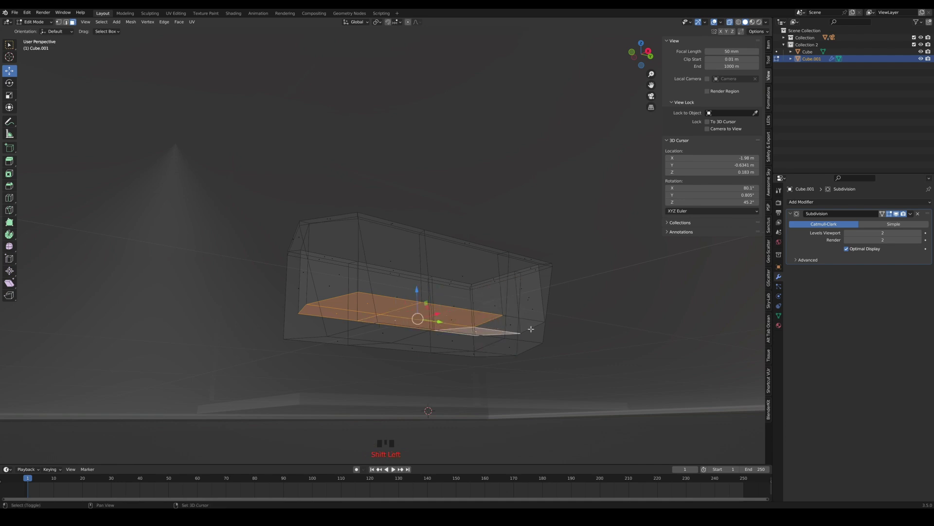
{"action": "left_click", "coordinate": [520, 325], "text": "shift"}
{"action": "middle_click_drag", "start_coordinate": [452, 316], "coordinate": [416, 317]}
{"action": "middle_click_drag", "start_coordinate": [409, 310], "coordinate": [422, 277]}
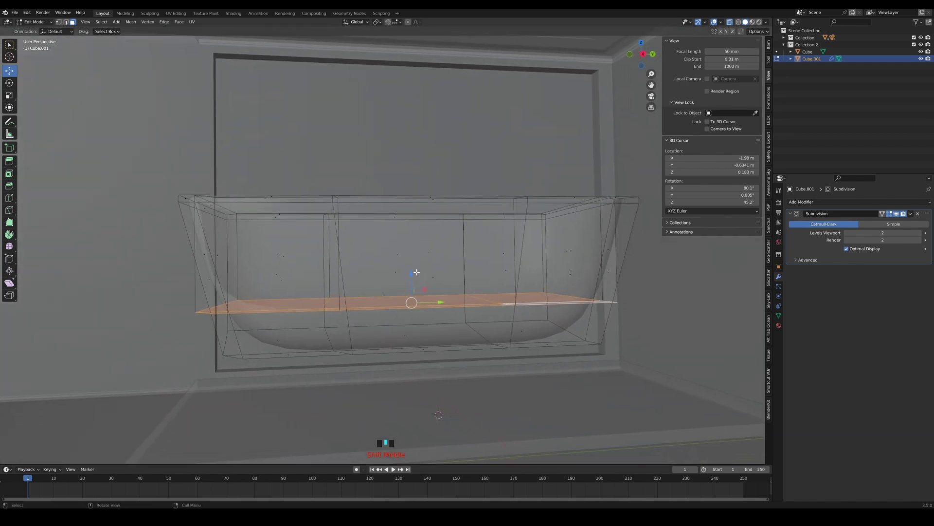
Lower the selected inner floor faces toward the bathtub's base and scale them down to about 0.85
{"action": "left_click_drag", "start_coordinate": [415, 275], "coordinate": [424, 314]}
{"action": "key", "text": "s"}
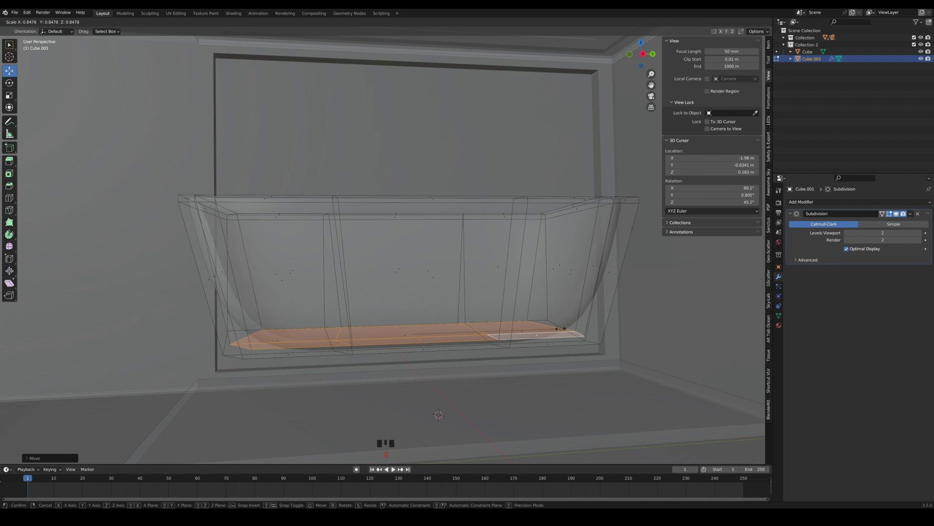
{"action": "left_click", "coordinate": [561, 330]}
{"action": "left_click_drag", "start_coordinate": [414, 309], "coordinate": [415, 311]}
Try insetting the selected inner floor faces, and undo the inset
{"action": "key", "text": "i"}
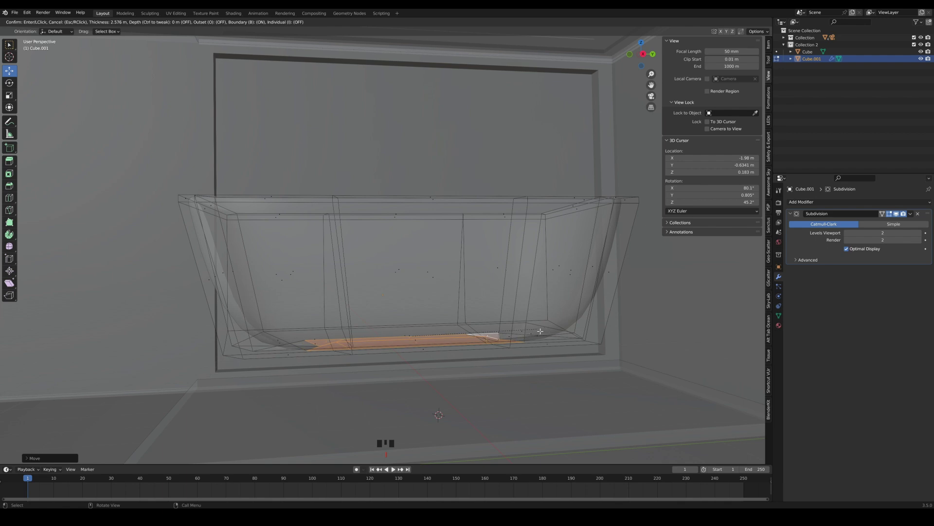
{"action": "left_click", "coordinate": [549, 330]}
{"action": "key", "text": "ctrl+z"}
{"action": "key", "text": "ctrl+z"}
{"action": "key", "text": "ctrl+z"}
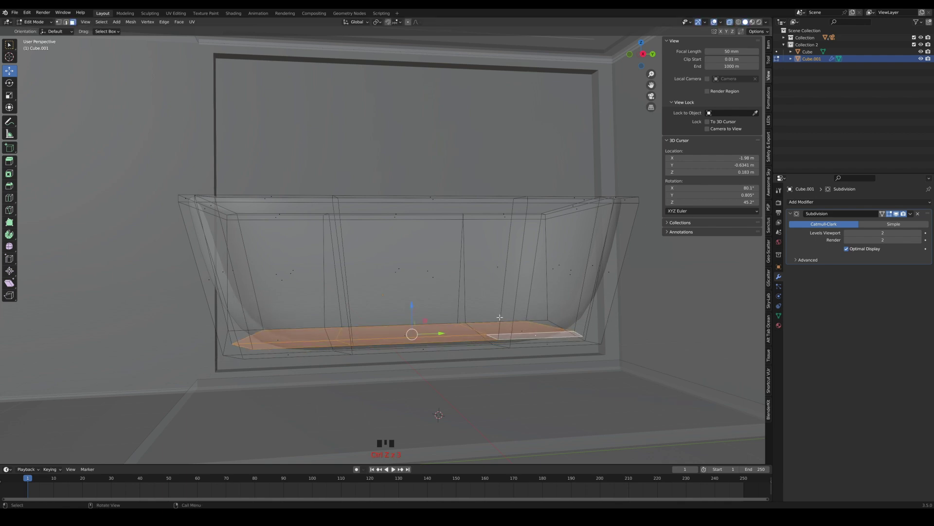
Return to Object Mode, turn off X-Ray and set the bathtub's Subdivision viewport levels to 5
{"action": "key", "text": "Tab"}
{"action": "middle_click_drag", "start_coordinate": [586, 323], "coordinate": [528, 320]}
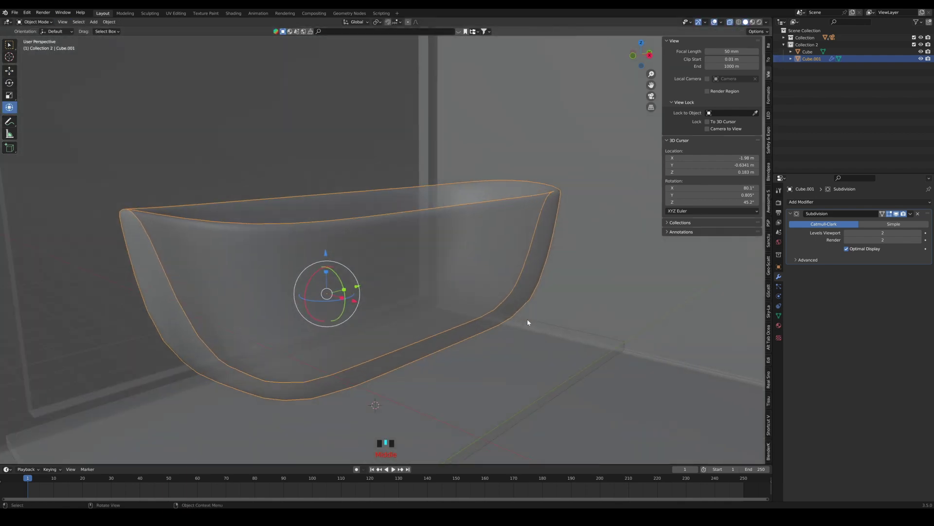
{"action": "left_click", "coordinate": [731, 22]}
{"action": "scroll", "coordinate": [407, 286], "scroll_direction": "down", "scroll_amount": 2}
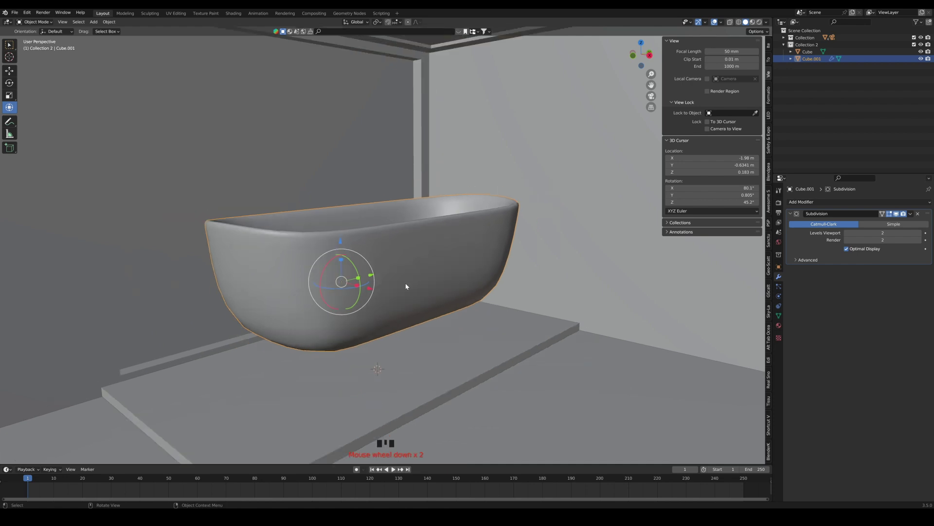
{"action": "middle_click_drag", "start_coordinate": [407, 286], "coordinate": [336, 291]}
{"action": "scroll", "coordinate": [340, 313], "scroll_direction": "down", "scroll_amount": 4}
{"action": "scroll", "coordinate": [386, 247], "scroll_direction": "up", "scroll_amount": 2}
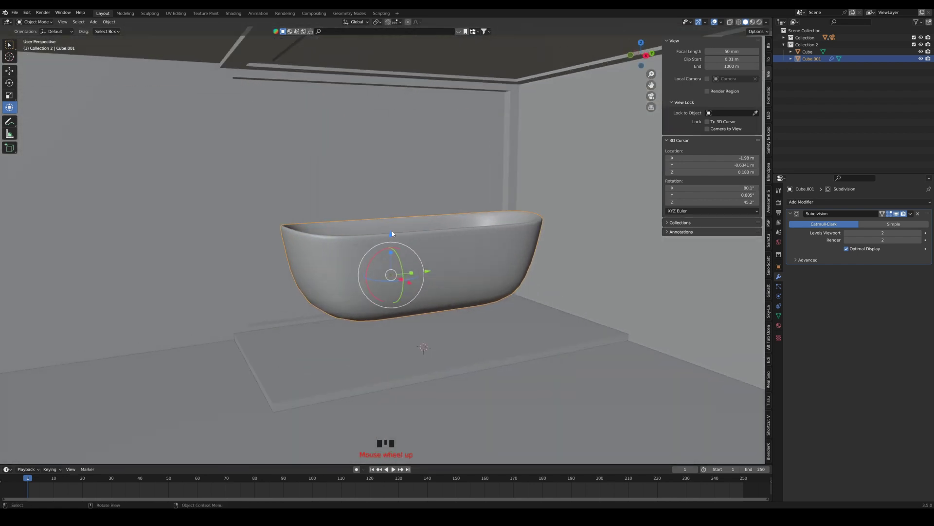
{"action": "mouse_move", "coordinate": [391, 234]}
{"action": "left_mouse_down"}
{"action": "mouse_move", "coordinate": [392, 259]}
{"action": "mouse_move", "coordinate": [393, 236]}
{"action": "left_mouse_up"}
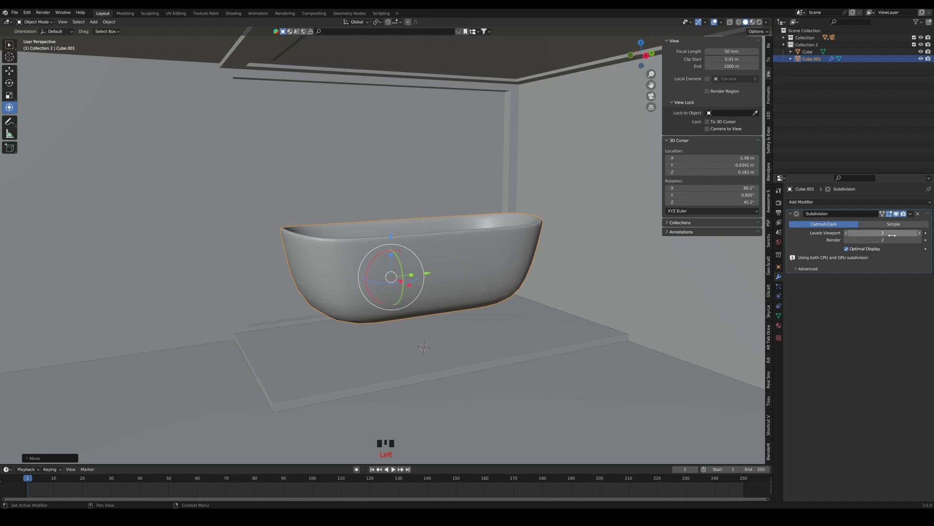
{"action": "left_click_drag", "start_coordinate": [883, 232], "coordinate": [898, 233]}
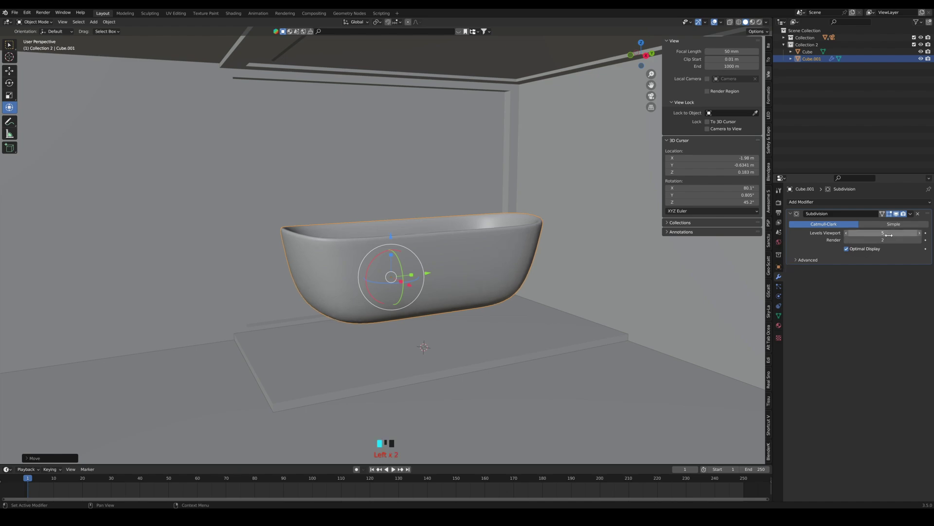
Lower the bathtub toward the platform and shift it along X toward the window
{"action": "middle_click_drag", "start_coordinate": [419, 292], "coordinate": [437, 273]}
{"action": "scroll", "coordinate": [407, 289], "scroll_direction": "down", "scroll_amount": 2}
{"action": "scroll", "coordinate": [407, 287], "scroll_direction": "down", "scroll_amount": 1}
{"action": "scroll", "coordinate": [438, 200], "scroll_direction": "down", "scroll_amount": 1}
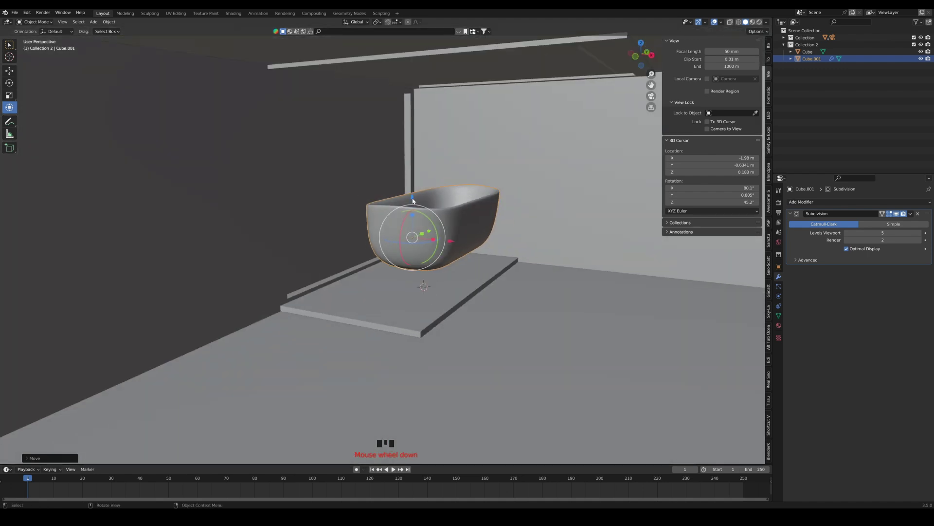
{"action": "left_click_drag", "start_coordinate": [413, 198], "coordinate": [413, 238]}
{"action": "middle_click_drag", "start_coordinate": [414, 262], "coordinate": [420, 260]}
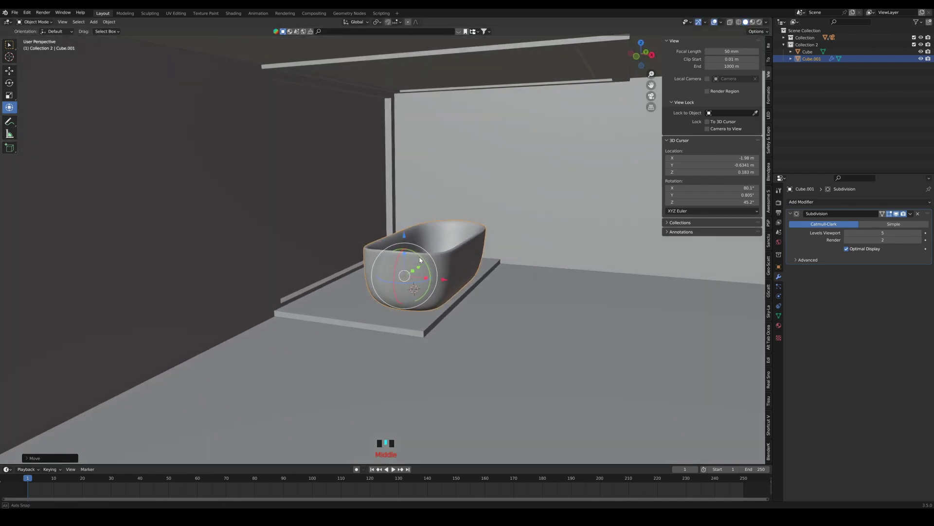
{"action": "scroll", "coordinate": [426, 264], "scroll_direction": "up", "scroll_amount": 2}
{"action": "left_click_drag", "start_coordinate": [445, 291], "coordinate": [410, 289]}
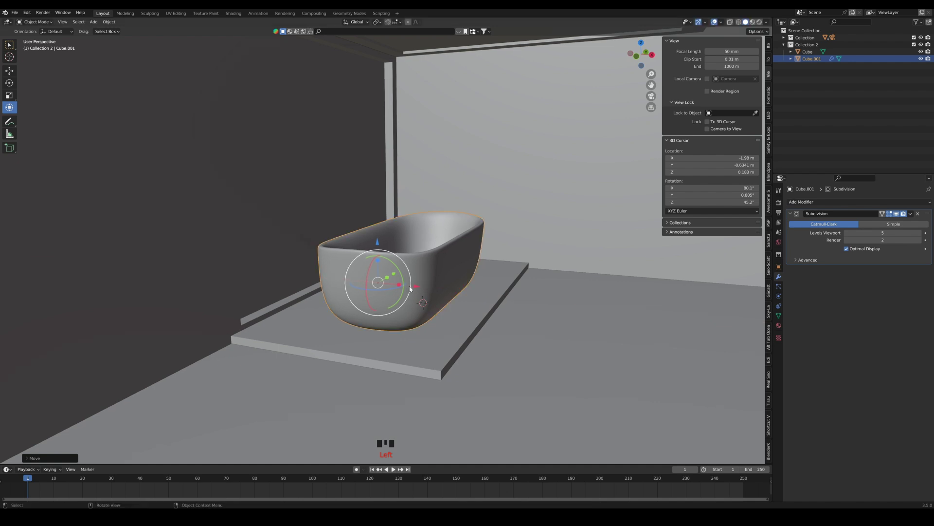
Raise the bathtub well above the platform so its underside can be reached
{"action": "middle_click_drag", "start_coordinate": [410, 289], "coordinate": [431, 331]}
{"action": "key", "text": "Tab"}
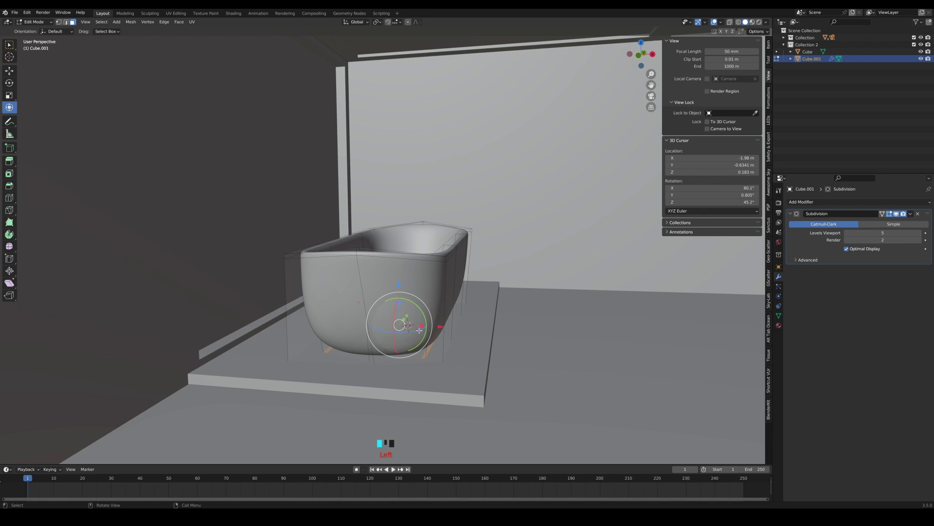
{"action": "left_click_drag", "start_coordinate": [419, 330], "coordinate": [409, 325]}
{"action": "middle_click_drag", "start_coordinate": [409, 325], "coordinate": [393, 267]}
{"action": "key", "text": "Tab"}
{"action": "left_click_drag", "start_coordinate": [393, 264], "coordinate": [398, 174]}
{"action": "middle_click_drag", "start_coordinate": [395, 219], "coordinate": [406, 197]}
{"action": "scroll", "coordinate": [406, 199], "scroll_direction": "up", "scroll_amount": 1}
Select all the outer bottom faces of the bathtub in Edit Mode
{"action": "key", "text": "Tab"}
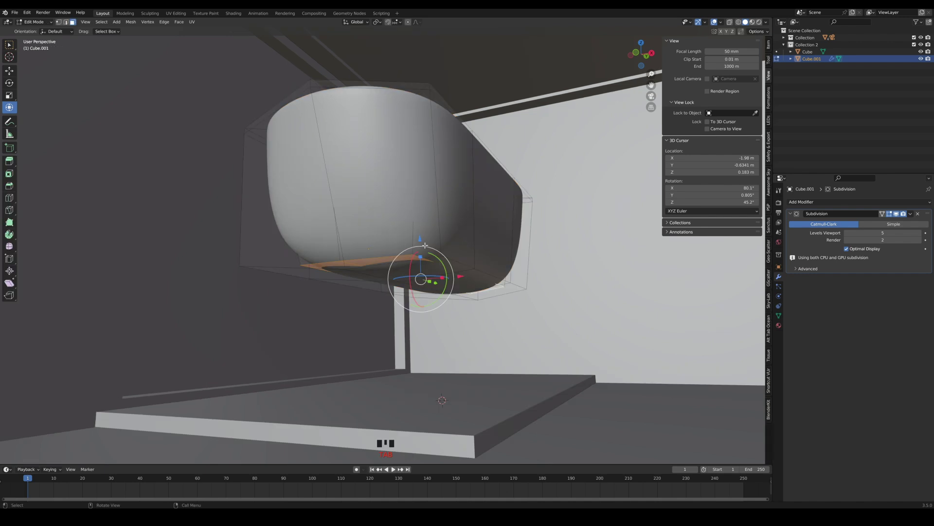
{"action": "left_click", "coordinate": [427, 266]}
{"action": "middle_click_drag", "start_coordinate": [426, 265], "coordinate": [437, 257]}
{"action": "left_click", "coordinate": [358, 274], "text": "shift"}
{"action": "left_click", "coordinate": [360, 277], "text": "shift"}
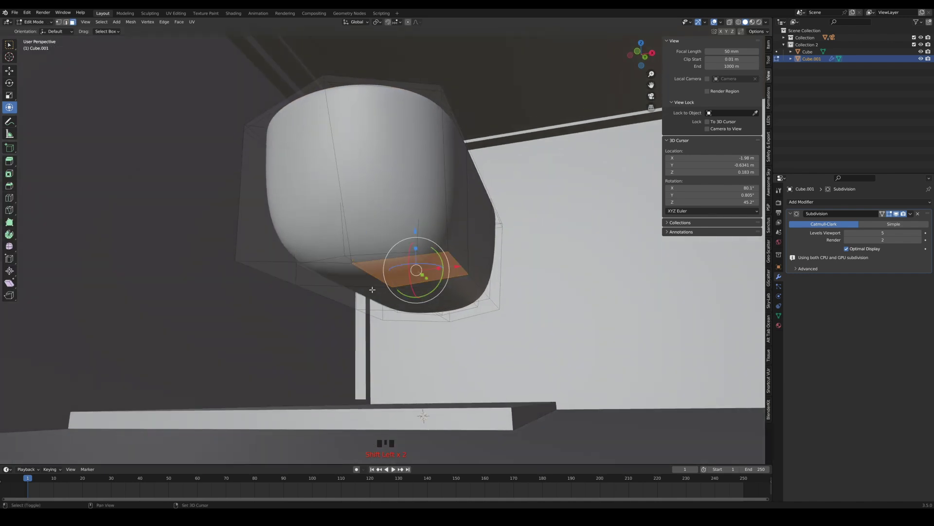
{"action": "left_click", "coordinate": [403, 298], "text": "shift"}
{"action": "left_click", "coordinate": [430, 291], "text": "shift"}
{"action": "left_click", "coordinate": [360, 281], "text": "shift"}
{"action": "left_click", "coordinate": [406, 315], "text": "shift"}
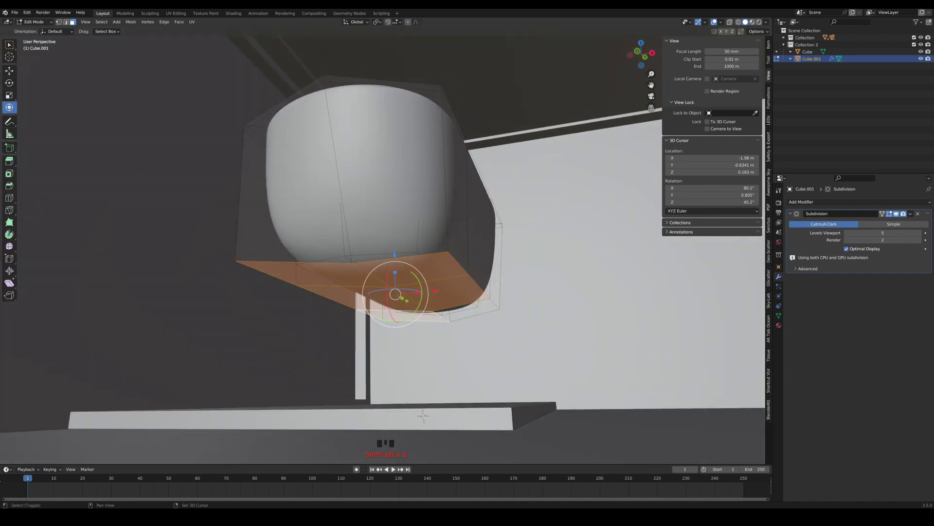
{"action": "left_click", "coordinate": [453, 309], "text": "shift"}
Scale the selected outer bottom faces down along X to narrow the bathtub's base
{"action": "middle_click_drag", "start_coordinate": [454, 309], "coordinate": [487, 291]}
{"action": "key", "text": "s"}
{"action": "key", "text": "x"}
{"action": "left_click", "coordinate": [464, 323]}
Add a horizontal loop cut around the bathtub's outer walls at mid-height
{"action": "scroll", "coordinate": [387, 323], "scroll_direction": "down", "scroll_amount": 2}
{"action": "middle_click_drag", "start_coordinate": [599, 255], "coordinate": [570, 239]}
{"action": "key", "text": "ctrl+r"}
{"action": "left_click", "coordinate": [538, 233]}
{"action": "left_click", "coordinate": [537, 231]}
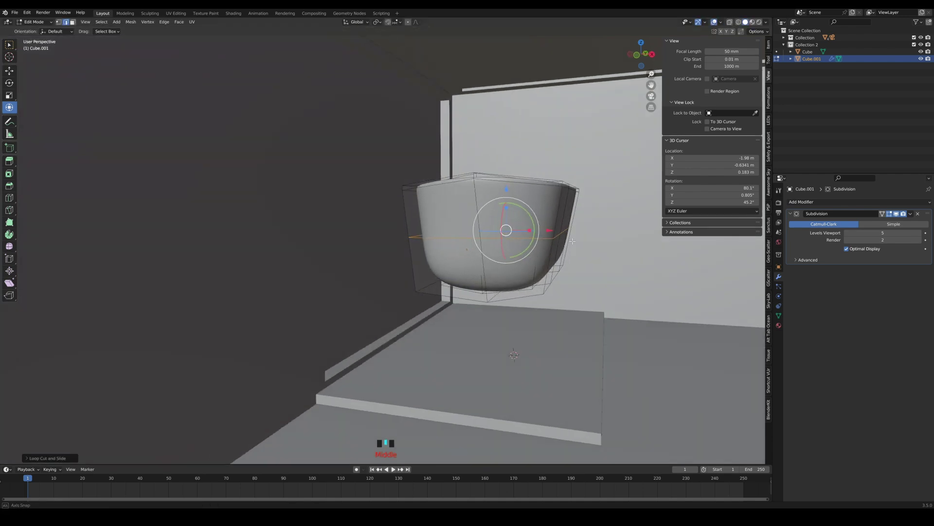
Try scaling the new edge loop around the outer walls, and undo the scaling
{"action": "key", "text": "s"}
{"action": "left_click", "coordinate": [578, 239]}
{"action": "key", "text": "ctrl+z"}
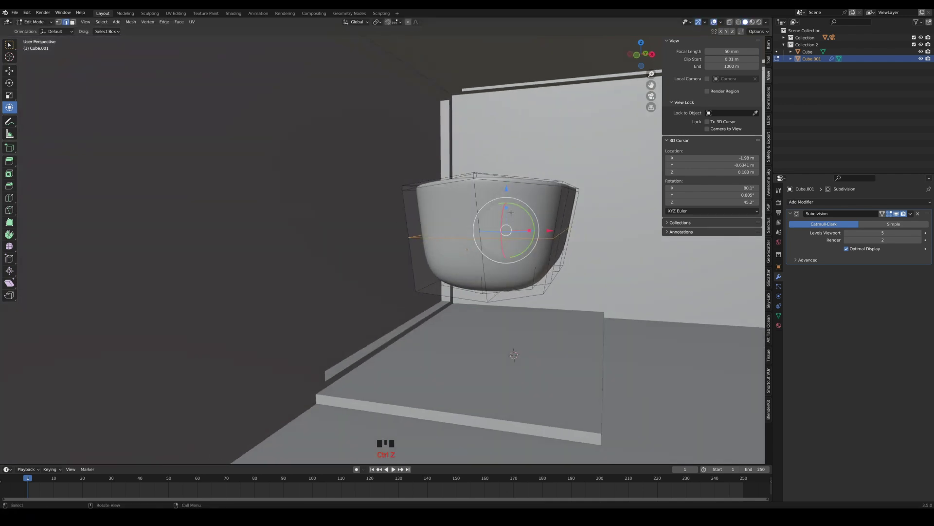
Raise the new edge loop close to the rim and scale it up to about 1.09
{"action": "left_click_drag", "start_coordinate": [509, 191], "coordinate": [510, 167]}
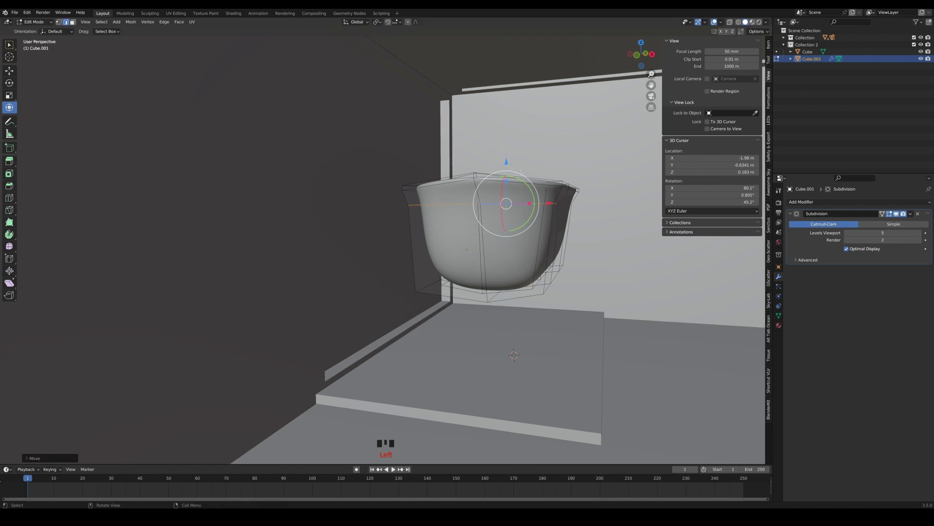
{"action": "key", "text": "s"}
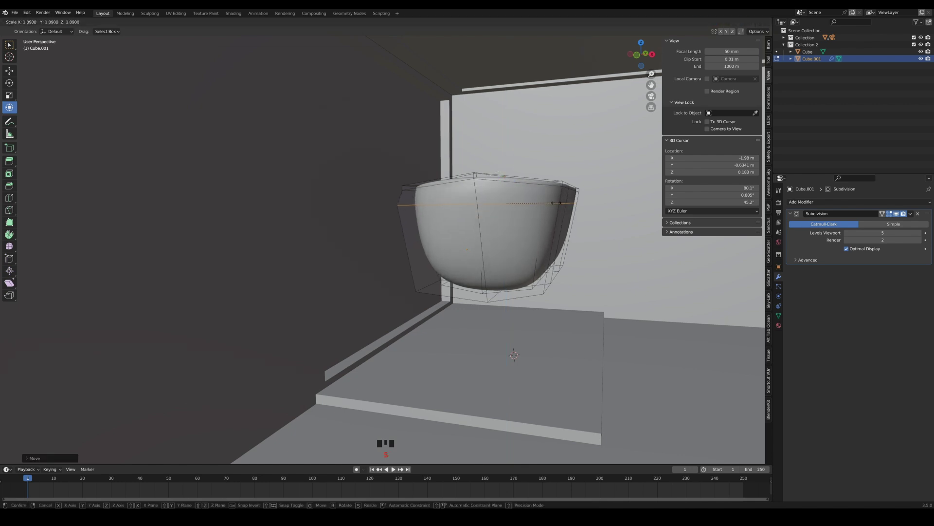
{"action": "left_click", "coordinate": [559, 203]}
Return to Object Mode, lower the bathtub back to the platform and adjust its position along X
{"action": "middle_click_drag", "start_coordinate": [564, 206], "coordinate": [534, 264]}
{"action": "key", "text": "Tab"}
{"action": "left_click_drag", "start_coordinate": [509, 203], "coordinate": [518, 262]}
{"action": "middle_click_drag", "start_coordinate": [580, 304], "coordinate": [408, 278], "text": "shift"}
{"action": "left_click_drag", "start_coordinate": [456, 276], "coordinate": [491, 275]}
{"action": "middle_click_drag", "start_coordinate": [431, 276], "coordinate": [465, 269]}
{"action": "scroll", "coordinate": [421, 263], "scroll_direction": "up", "scroll_amount": 2}
{"action": "left_click_drag", "start_coordinate": [434, 276], "coordinate": [434, 257]}
Fine-tune the bathtub's height with X-Ray so its base rests on the platform, and turn X-Ray off
{"action": "left_click", "coordinate": [732, 23]}
{"action": "middle_click_drag", "start_coordinate": [479, 292], "coordinate": [439, 261]}
{"action": "left_click_drag", "start_coordinate": [445, 257], "coordinate": [449, 263]}
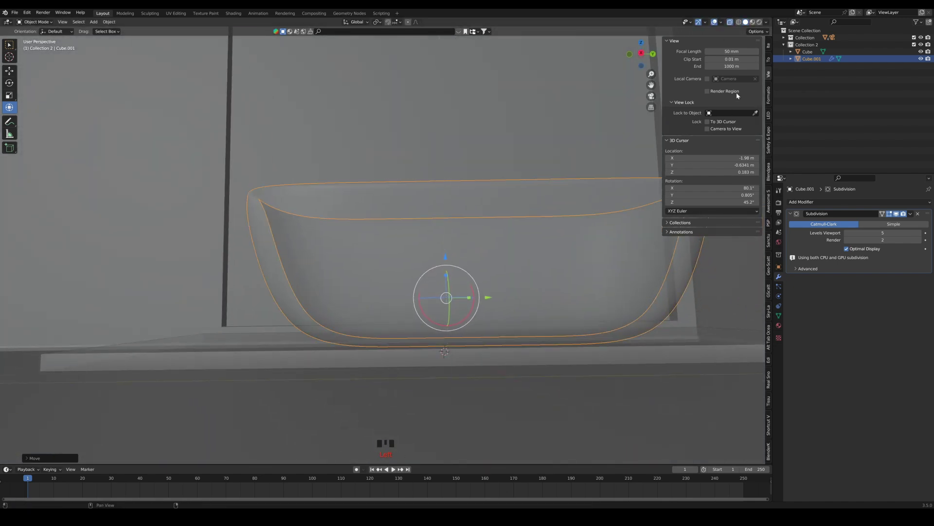
{"action": "left_click", "coordinate": [730, 24]}
{"action": "middle_click_drag", "start_coordinate": [440, 324], "coordinate": [429, 271]}
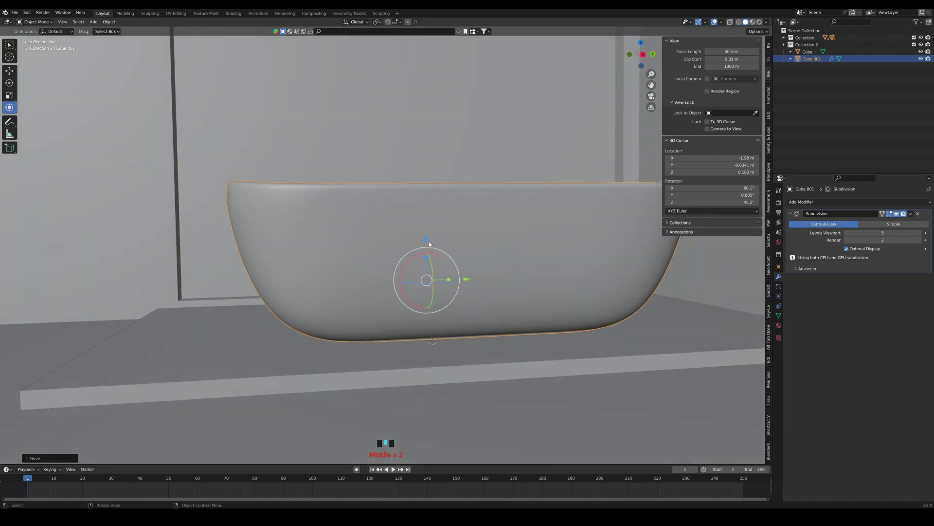
{"action": "left_click_drag", "start_coordinate": [427, 241], "coordinate": [427, 243]}
In the camera view, shift the bathtub slightly along Y and scale it down to about 0.92
{"action": "mouse_move", "coordinate": [428, 248]}
{"action": "middle_mouse_down"}
{"action": "mouse_move", "coordinate": [433, 297]}
{"action": "mouse_move", "coordinate": [438, 259]}
{"action": "middle_mouse_up"}
{"action": "scroll", "coordinate": [434, 297], "scroll_direction": "down", "scroll_amount": 4}
{"action": "left_click", "coordinate": [651, 97]}
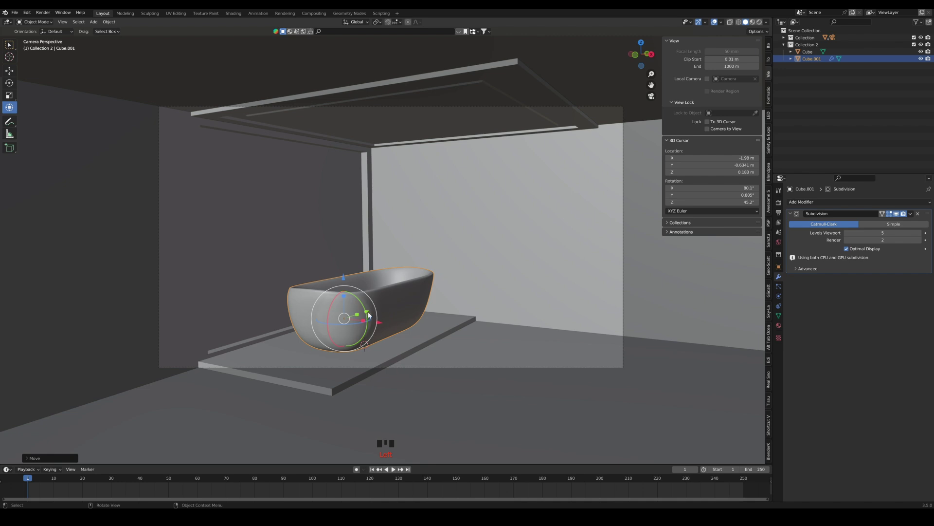
{"action": "left_click_drag", "start_coordinate": [367, 313], "coordinate": [362, 315]}
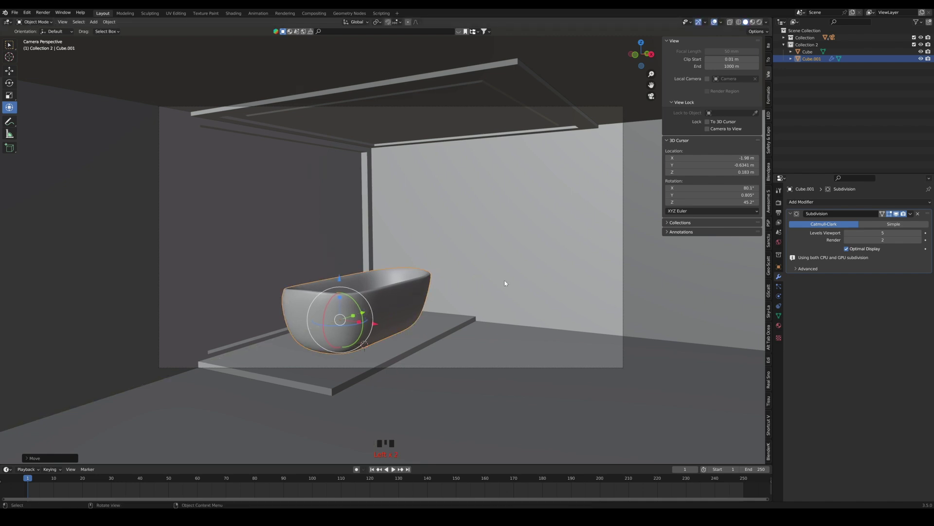
{"action": "key", "text": "s"}
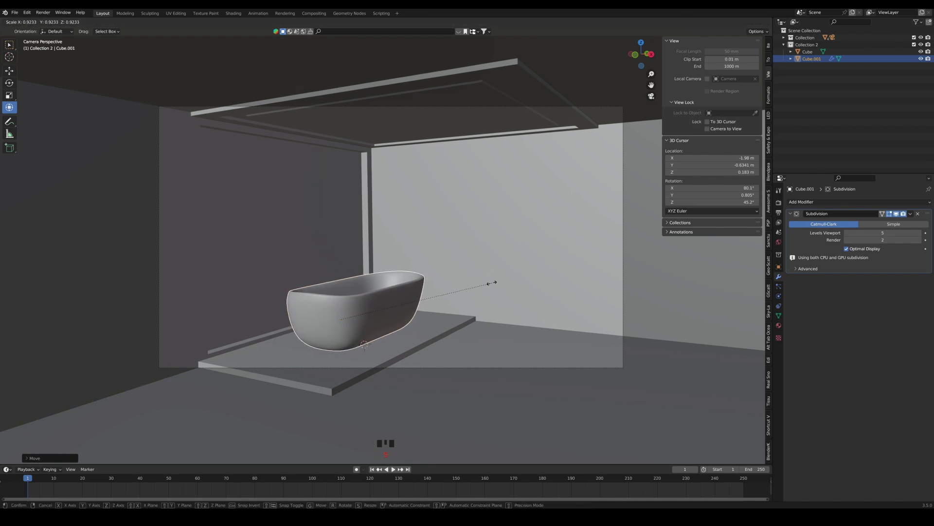
{"action": "left_click", "coordinate": [491, 283]}
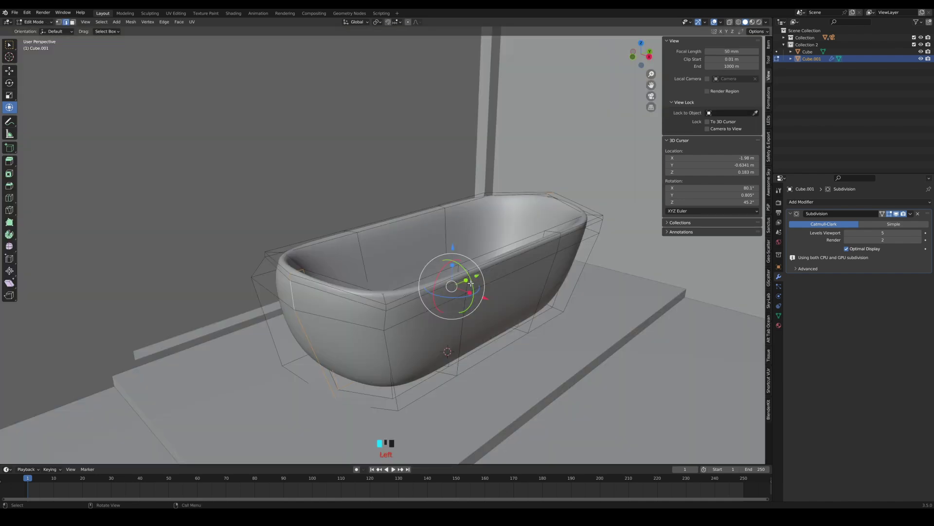
Scale the selected centre edges at the bathtub's ends along Y, adjust their X position and leave Edit Mode
{"action": "left_click_drag", "start_coordinate": [468, 281], "coordinate": [470, 280]}
{"action": "mouse_move", "coordinate": [430, 298]}
{"action": "middle_mouse_down"}
{"action": "mouse_move", "coordinate": [484, 287]}
{"action": "mouse_move", "coordinate": [425, 297]}
{"action": "middle_mouse_up"}
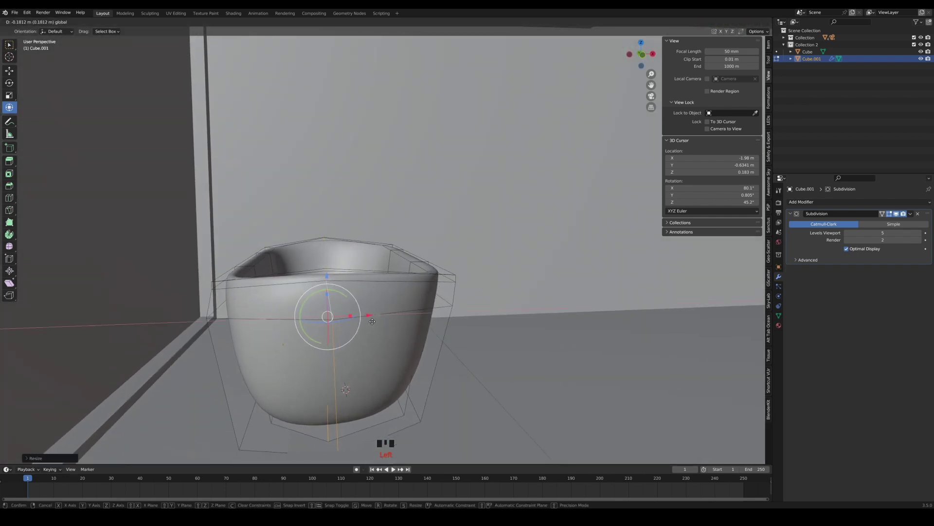
{"action": "left_click_drag", "start_coordinate": [383, 319], "coordinate": [380, 322]}
{"action": "middle_click_drag", "start_coordinate": [378, 323], "coordinate": [332, 327]}
{"action": "scroll", "coordinate": [347, 326], "scroll_direction": "down", "scroll_amount": 2}
{"action": "key", "text": "Tab"}
{"action": "scroll", "coordinate": [472, 306], "scroll_direction": "down", "scroll_amount": 1}
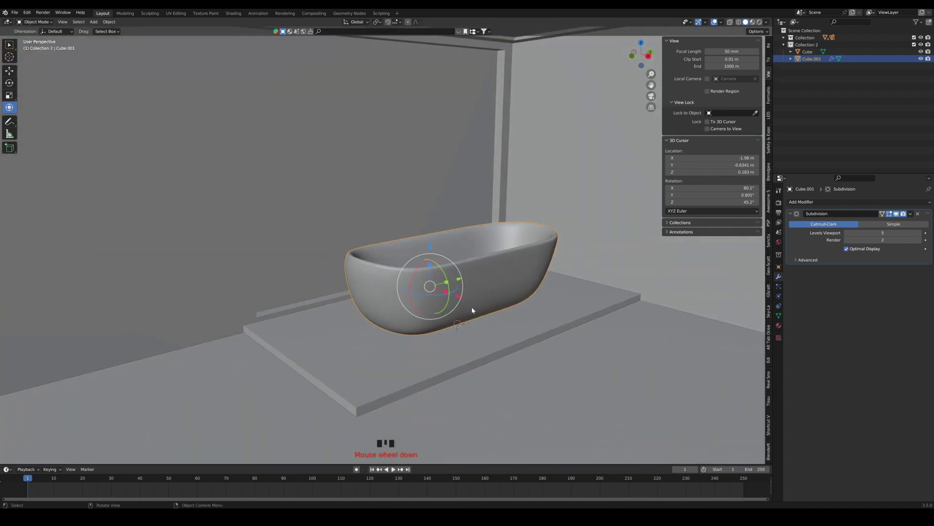
Check the bathtub and room through the camera in Rendered shading
{"action": "middle_click_drag", "start_coordinate": [472, 306], "coordinate": [506, 284]}
{"action": "left_click", "coordinate": [651, 96]}
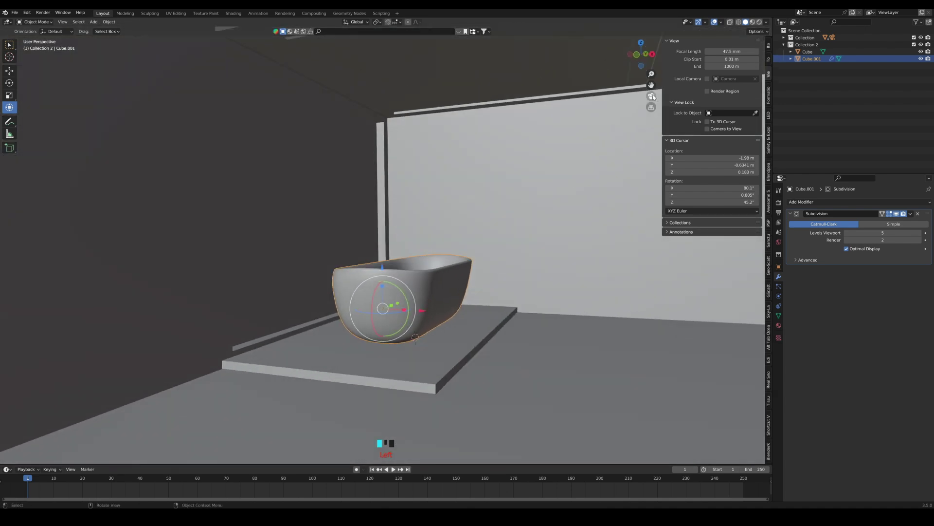
{"action": "scroll", "coordinate": [431, 293], "scroll_direction": "down", "scroll_amount": 1}
{"action": "middle_click_drag", "start_coordinate": [434, 295], "coordinate": [422, 277], "text": "shift"}
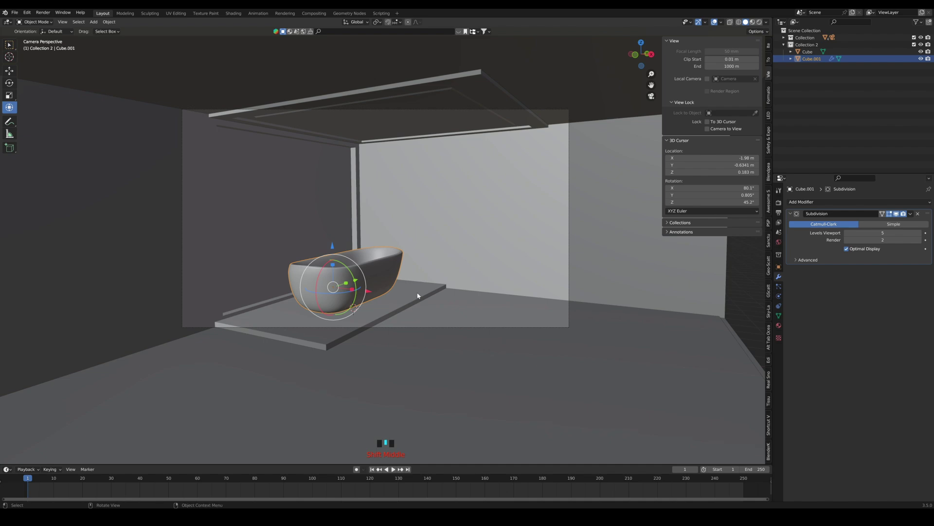
{"action": "left_click", "coordinate": [760, 22]}
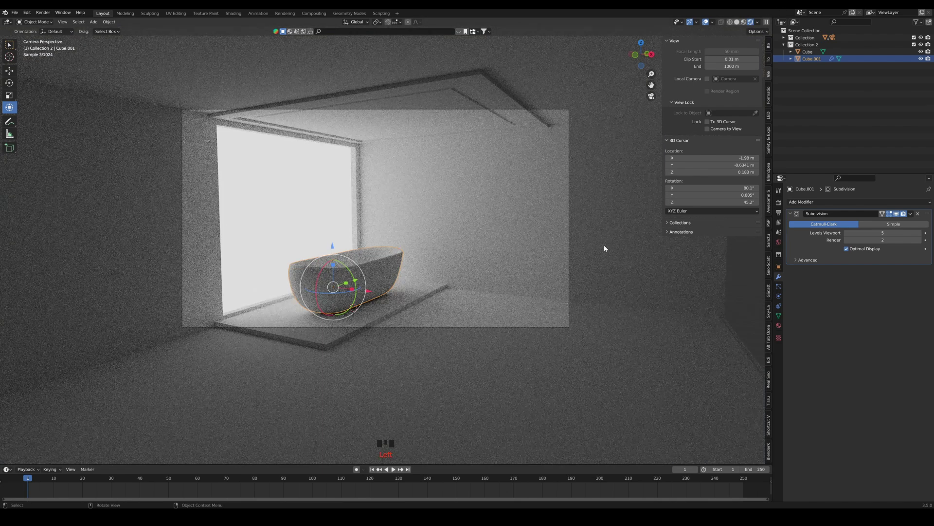
{"action": "double_click", "coordinate": [516, 325]}
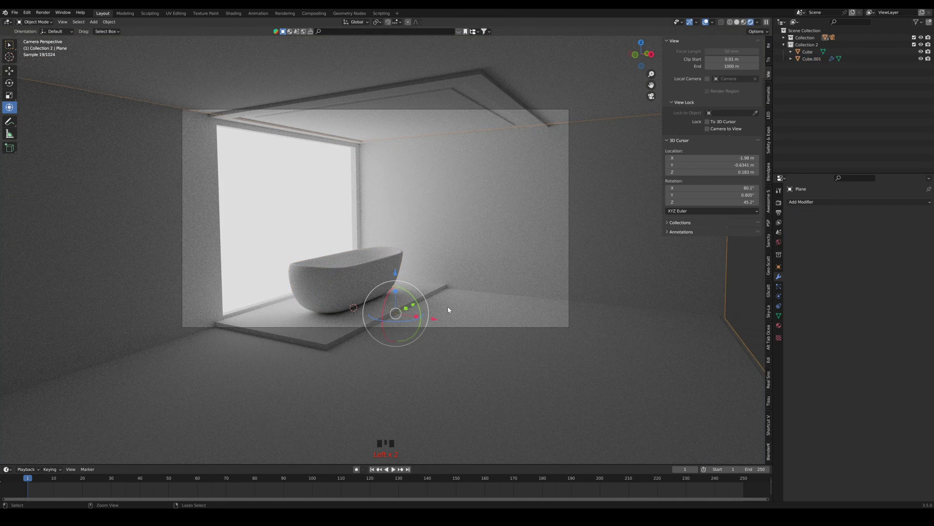
Save the BATHROOM.blend file and switch the viewport back to Solid shading
{"action": "left_click", "coordinate": [511, 246]}
{"action": "key", "text": "ctrl+s"}
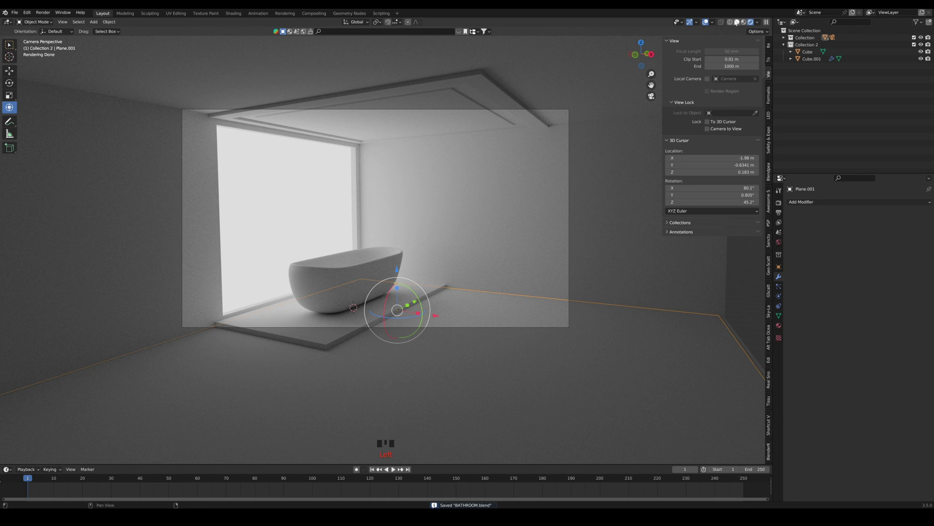
{"action": "left_click", "coordinate": [737, 22]}
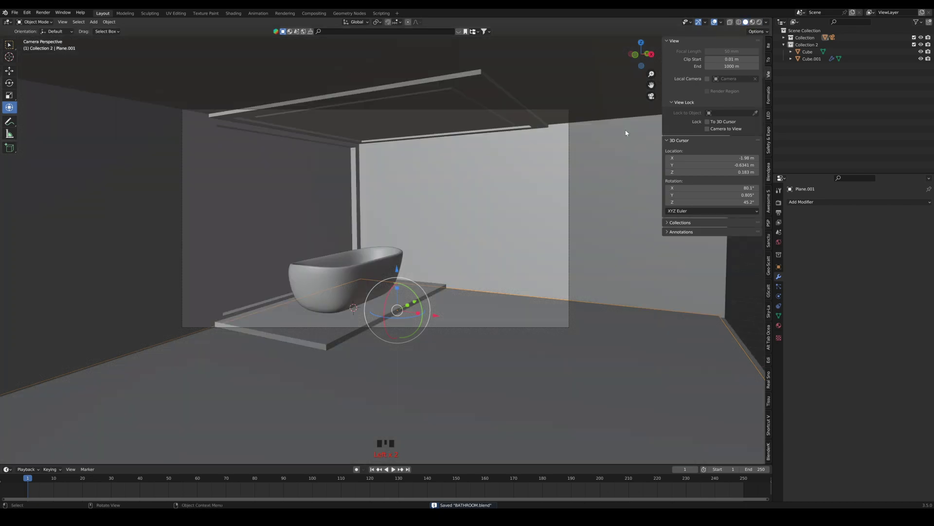
Narrow the platform by moving its long outer side face inward along X by about 1.65 m, then leave Edit Mode
{"action": "mouse_move", "coordinate": [390, 314]}
{"action": "middle_mouse_down"}
{"action": "mouse_move", "coordinate": [411, 327]}
{"action": "mouse_move", "coordinate": [405, 309]}
{"action": "middle_mouse_up"}
{"action": "scroll", "coordinate": [405, 309], "scroll_direction": "up", "scroll_amount": 3}
{"action": "middle_click_drag", "start_coordinate": [453, 332], "coordinate": [417, 310], "text": "shift"}
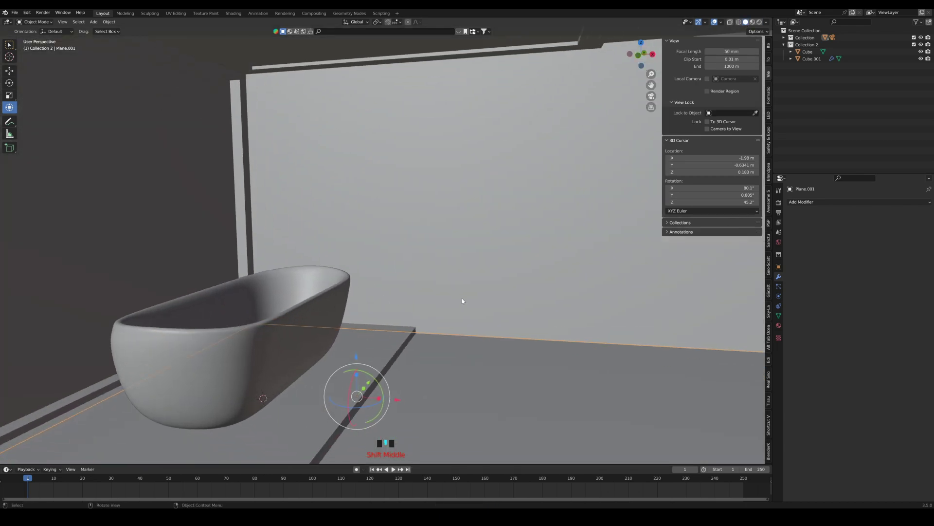
{"action": "middle_click_drag", "start_coordinate": [540, 265], "coordinate": [497, 275]}
{"action": "scroll", "coordinate": [508, 294], "scroll_direction": "down", "scroll_amount": 2}
{"action": "left_click", "coordinate": [432, 298]}
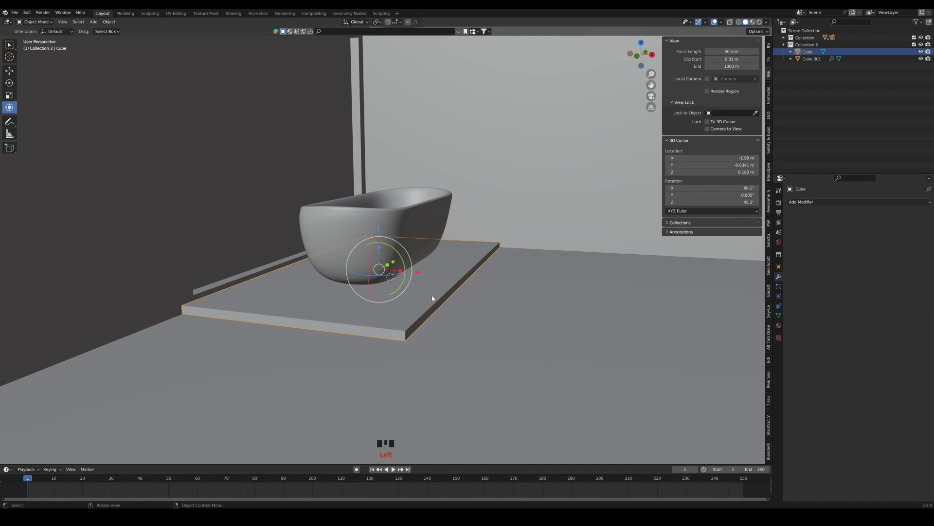
{"action": "key", "text": "Caps_Lock"}
{"action": "key", "text": "Tab"}
{"action": "left_click", "coordinate": [458, 292]}
{"action": "left_click", "coordinate": [63, 12]}
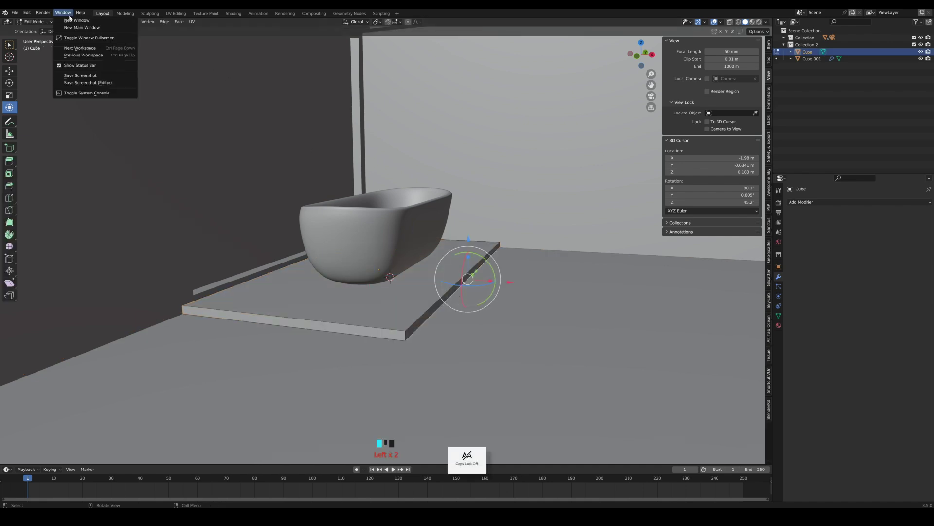
{"action": "left_click", "coordinate": [72, 23]}
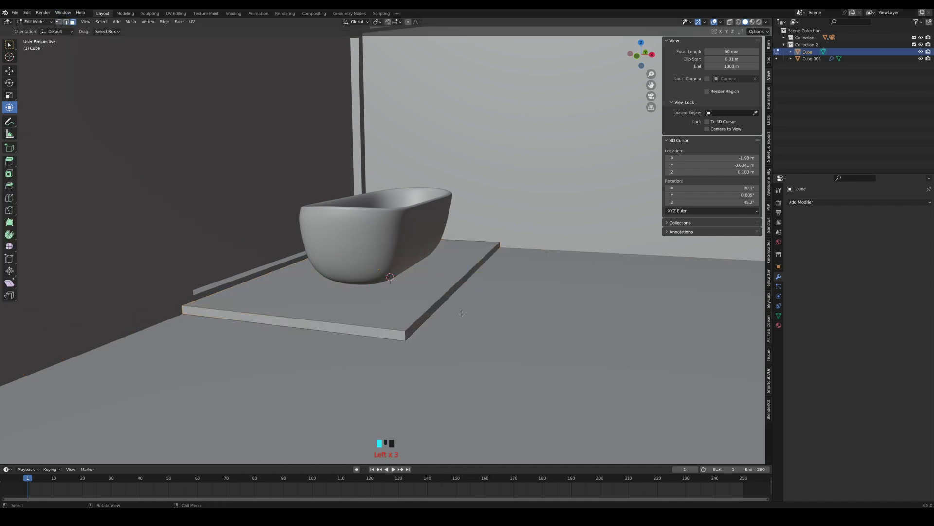
{"action": "middle_click_drag", "start_coordinate": [444, 301], "coordinate": [459, 300]}
{"action": "left_click_drag", "start_coordinate": [496, 278], "coordinate": [440, 281]}
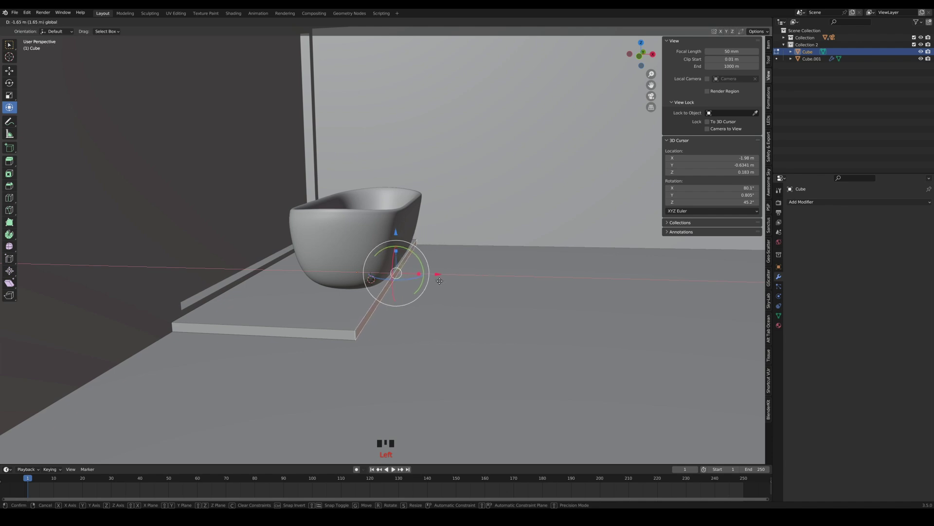
{"action": "key", "text": "Tab"}
Move the bathtub along X toward the window so it is centred on the narrowed platform
{"action": "left_click", "coordinate": [407, 239]}
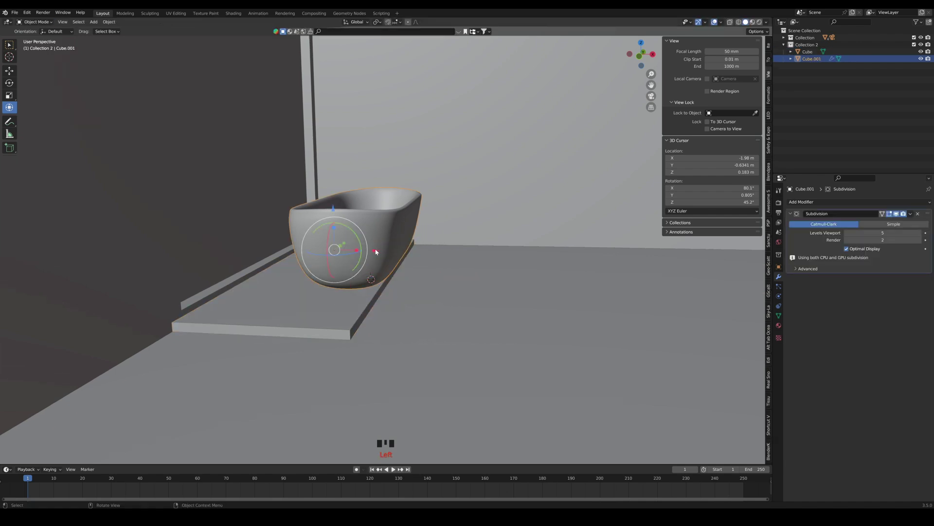
{"action": "left_click_drag", "start_coordinate": [376, 251], "coordinate": [347, 253]}
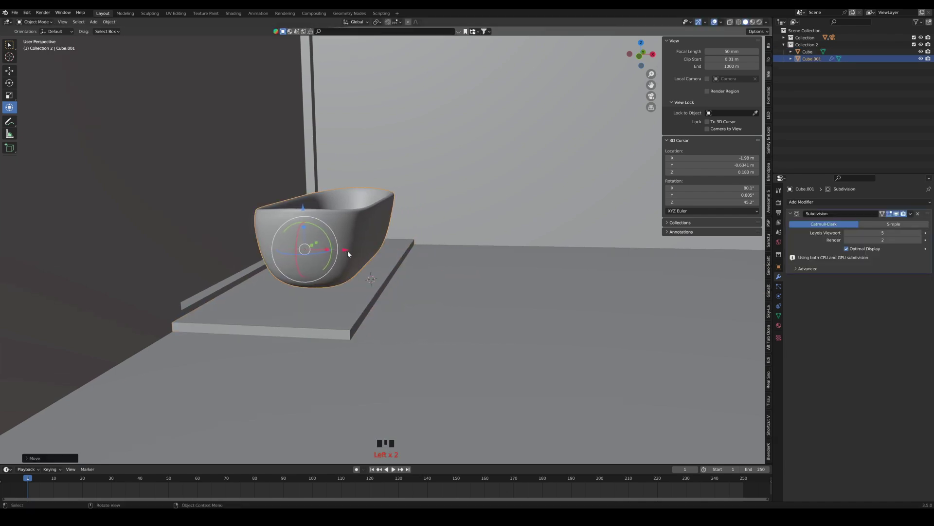
{"action": "middle_click_drag", "start_coordinate": [348, 253], "coordinate": [284, 274]}
{"action": "left_click_drag", "start_coordinate": [395, 240], "coordinate": [393, 241]}
{"action": "scroll", "coordinate": [547, 176], "scroll_direction": "down", "scroll_amount": 3}
{"action": "scroll", "coordinate": [470, 249], "scroll_direction": "up", "scroll_amount": 4}
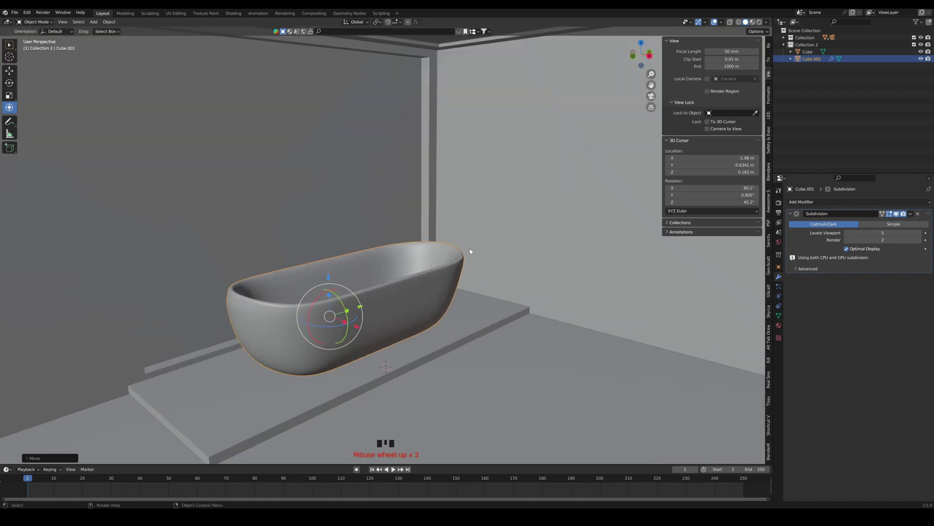
Add a cube, scale it down and move it along Y to the end wall at the platform's far end
{"action": "middle_click_drag", "start_coordinate": [471, 246], "coordinate": [425, 309]}
{"action": "scroll", "coordinate": [405, 269], "scroll_direction": "up", "scroll_amount": 1}
{"action": "scroll", "coordinate": [436, 264], "scroll_direction": "down", "scroll_amount": 1}
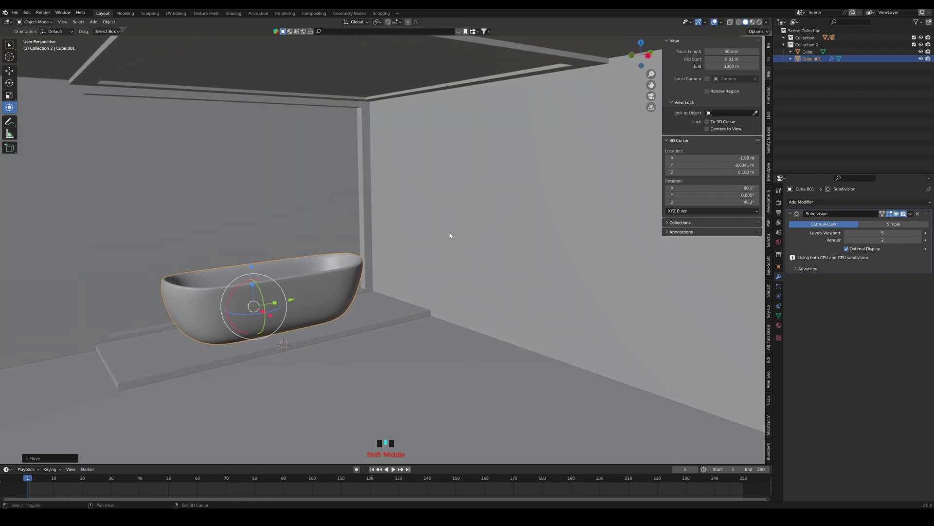
{"action": "key", "text": "shift+a"}
{"action": "left_click", "coordinate": [473, 239]}
{"action": "key", "text": "s"}
{"action": "left_click", "coordinate": [480, 250]}
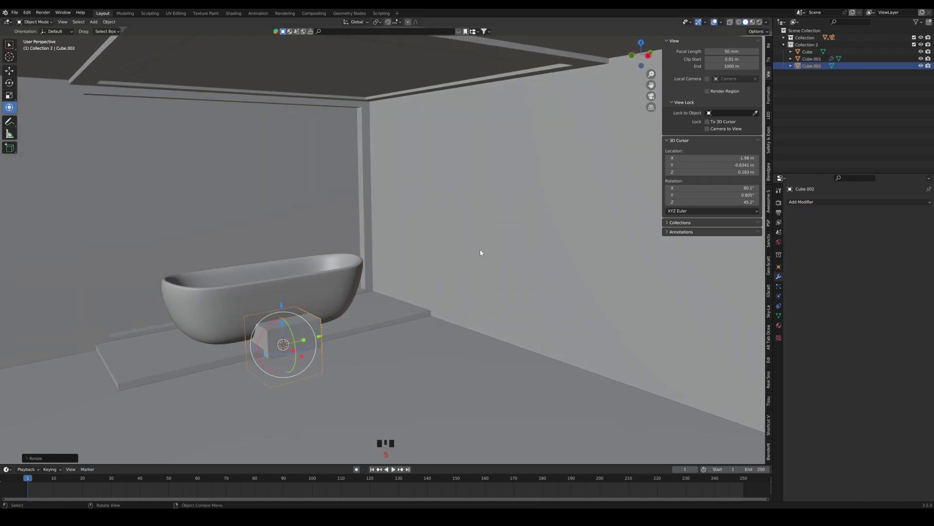
{"action": "left_click_drag", "start_coordinate": [321, 337], "coordinate": [438, 309]}
Stretch the cube into a tall column by moving its top face up along Z to the ceiling
{"action": "key", "text": "Tab"}
{"action": "left_click", "coordinate": [409, 297]}
{"action": "left_click", "coordinate": [425, 291]}
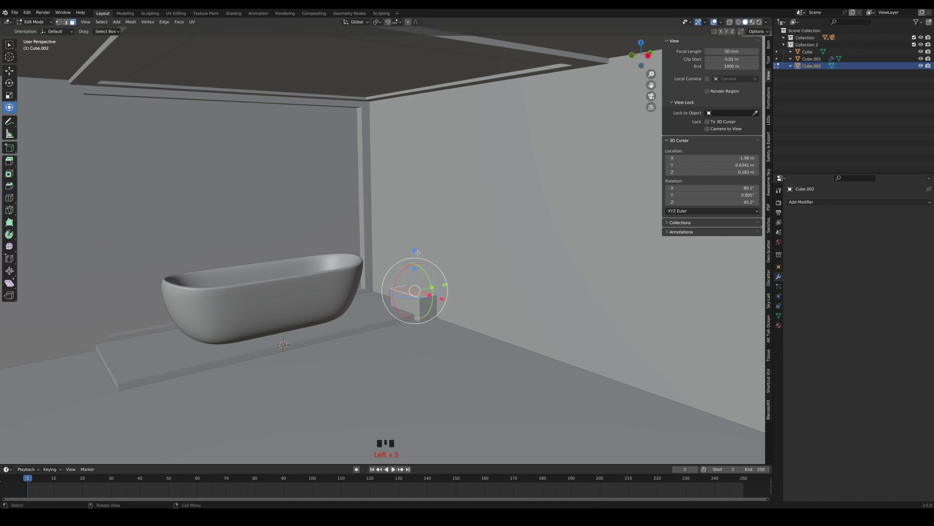
{"action": "left_click_drag", "start_coordinate": [418, 252], "coordinate": [546, 51]}
{"action": "scroll", "coordinate": [438, 119], "scroll_direction": "up", "scroll_amount": 2}
{"action": "middle_click_drag", "start_coordinate": [436, 121], "coordinate": [436, 144]}
{"action": "key", "text": "Tab"}
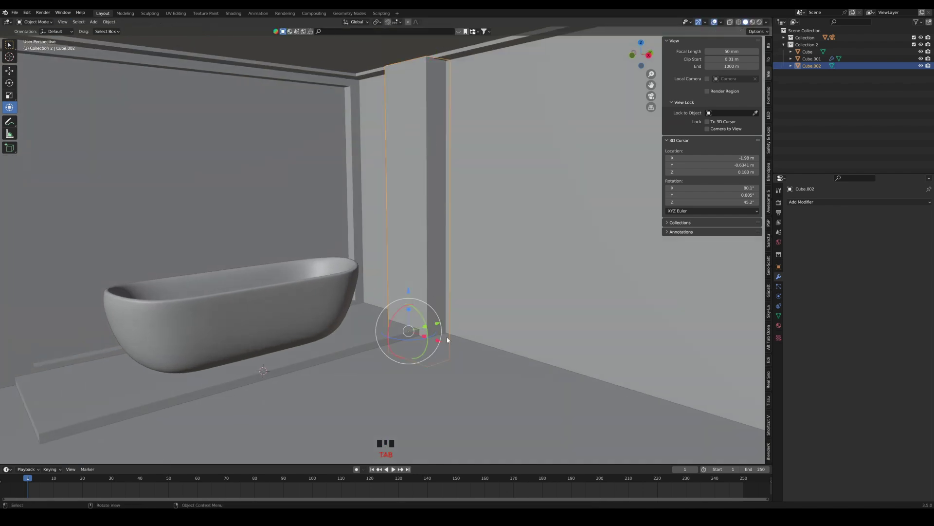
Raise the whole column along Z to sit at floor level and lower its top face to the ceiling's underside
{"action": "left_click_drag", "start_coordinate": [409, 293], "coordinate": [418, 264]}
{"action": "middle_click_drag", "start_coordinate": [439, 171], "coordinate": [440, 183]}
{"action": "key", "text": "Tab"}
{"action": "scroll", "coordinate": [447, 72], "scroll_direction": "down", "scroll_amount": 1}
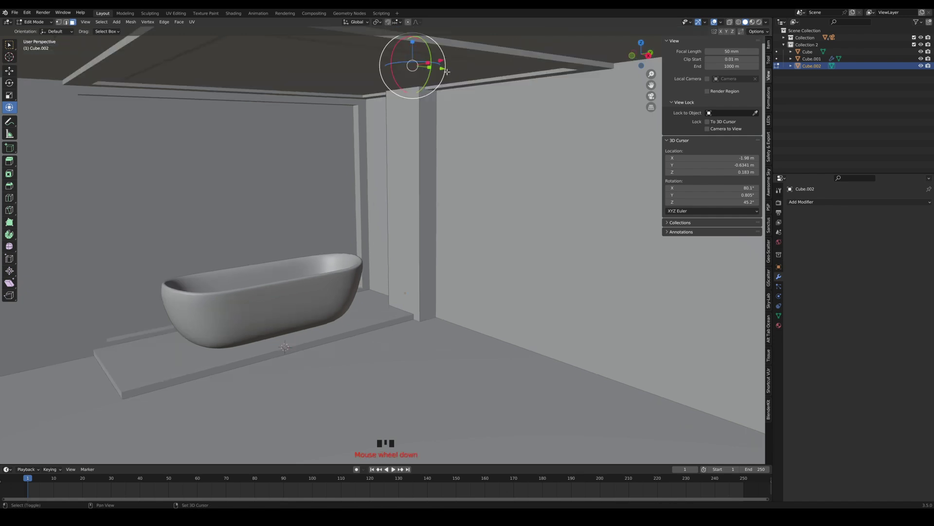
{"action": "middle_click_drag", "start_coordinate": [448, 73], "coordinate": [445, 92], "text": "shift"}
{"action": "left_click_drag", "start_coordinate": [414, 45], "coordinate": [417, 69]}
{"action": "middle_click_drag", "start_coordinate": [424, 100], "coordinate": [415, 94]}
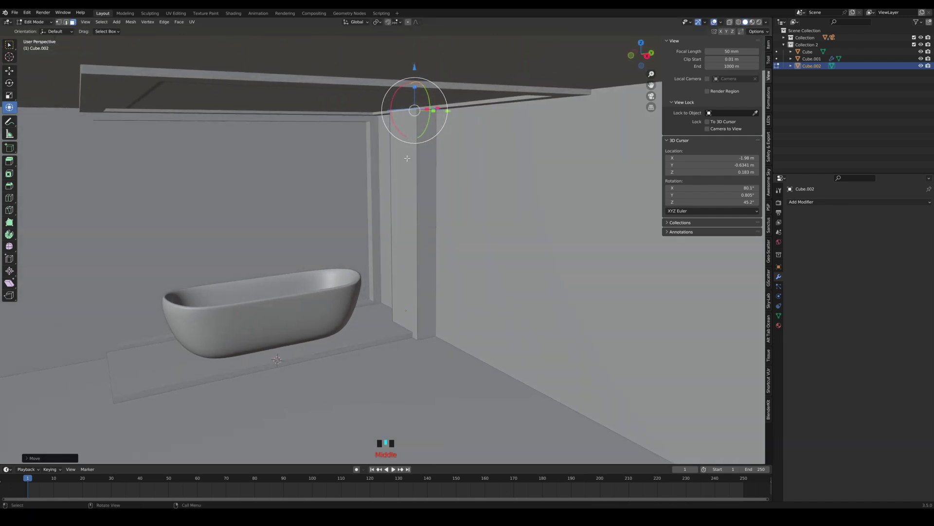
Shift the column's front face slightly along Y and extend its window-side face along X to the window wall
{"action": "left_click", "coordinate": [407, 189]}
{"action": "mouse_move", "coordinate": [439, 226]}
{"action": "left_mouse_down"}
{"action": "mouse_move", "coordinate": [451, 222]}
{"action": "mouse_move", "coordinate": [443, 224]}
{"action": "left_mouse_up"}
{"action": "middle_click_drag", "start_coordinate": [442, 224], "coordinate": [485, 229]}
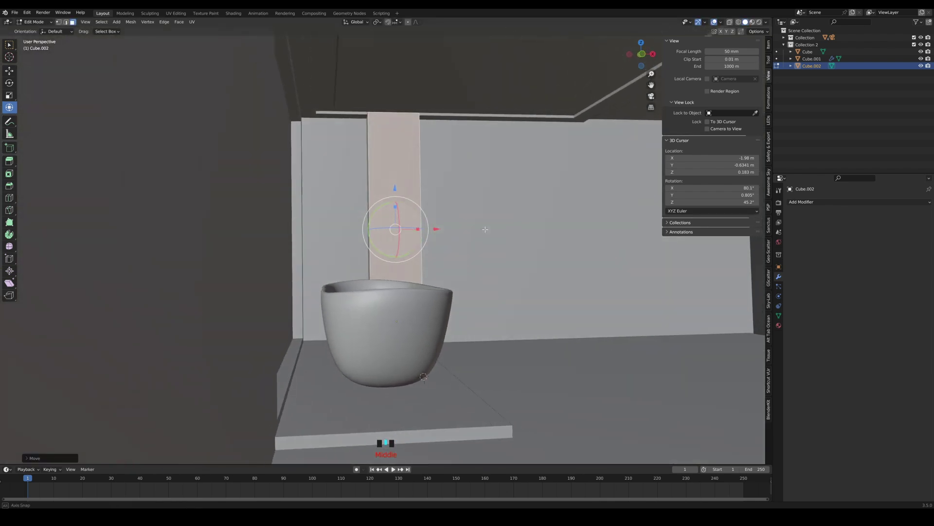
{"action": "left_click", "coordinate": [371, 253]}
{"action": "left_click_drag", "start_coordinate": [408, 231], "coordinate": [341, 236]}
Extend the column's opposite side face along X to the far side wall, forming a full-width wall panel, and leave Edit Mode
{"action": "middle_click_drag", "start_coordinate": [342, 236], "coordinate": [408, 223]}
{"action": "left_click", "coordinate": [429, 231]}
{"action": "middle_click_drag", "start_coordinate": [408, 223], "coordinate": [415, 228]}
{"action": "left_click_drag", "start_coordinate": [421, 193], "coordinate": [725, 246]}
{"action": "scroll", "coordinate": [649, 271], "scroll_direction": "down", "scroll_amount": 3}
{"action": "middle_click_drag", "start_coordinate": [649, 272], "coordinate": [619, 272], "text": "shift"}
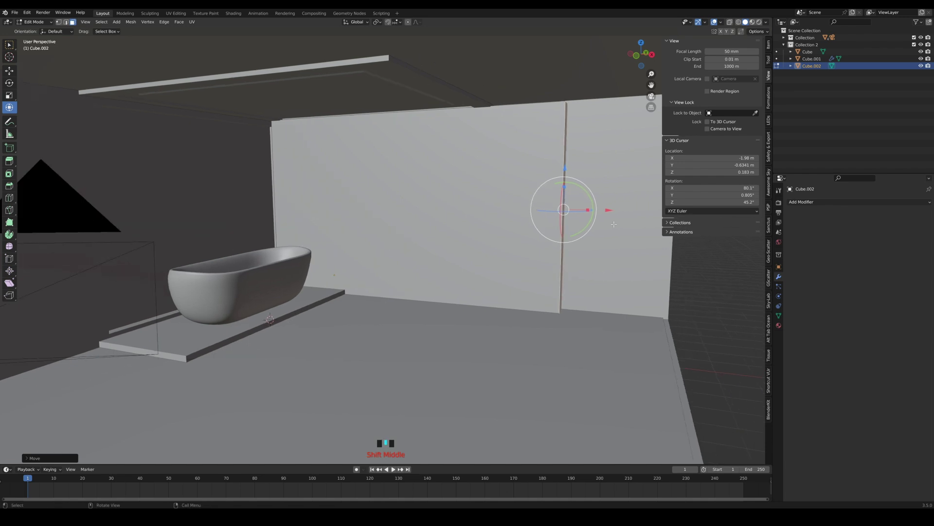
{"action": "left_click_drag", "start_coordinate": [611, 210], "coordinate": [720, 228]}
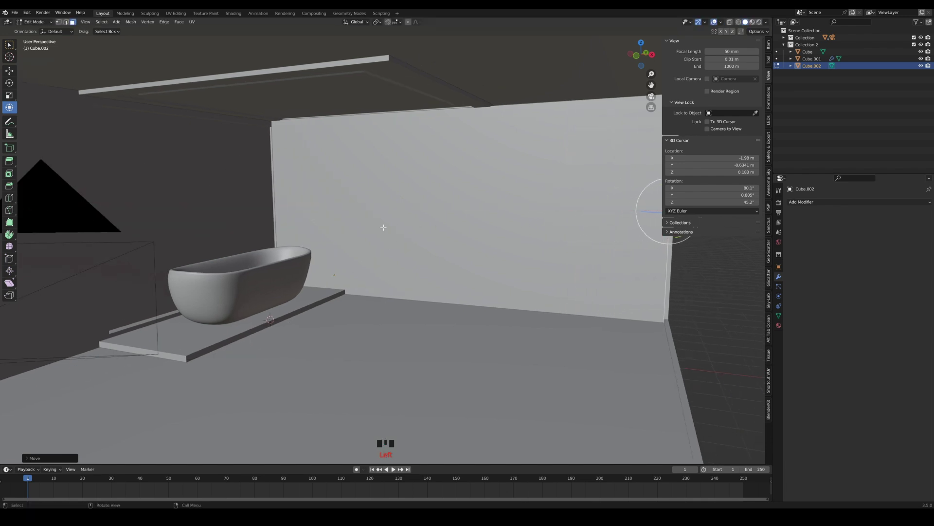
{"action": "middle_click_drag", "start_coordinate": [381, 229], "coordinate": [373, 230]}
{"action": "scroll", "coordinate": [371, 234], "scroll_direction": "up", "scroll_amount": 2}
{"action": "middle_click_drag", "start_coordinate": [353, 244], "coordinate": [406, 258], "text": "shift"}
{"action": "key", "text": "Tab"}
Add a cube at the end wall above the bathtub, scale it down and widen it along X
{"action": "middle_click_drag", "start_coordinate": [378, 178], "coordinate": [360, 223]}
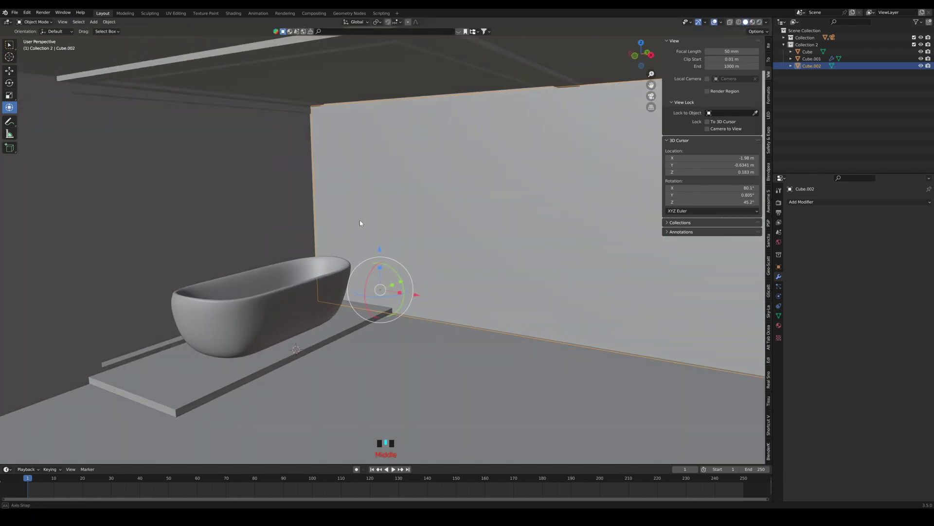
{"action": "key", "text": "shift+a"}
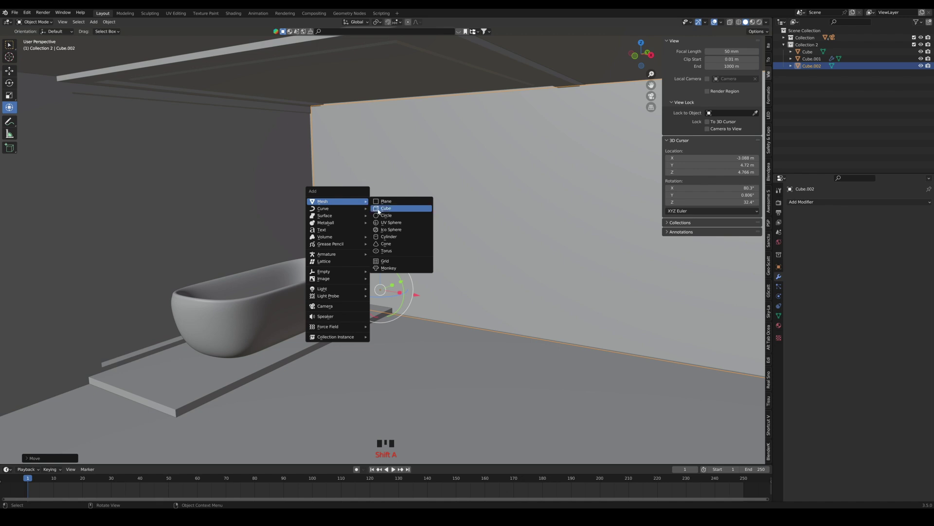
{"action": "left_click", "coordinate": [380, 210]}
{"action": "key", "text": "s"}
{"action": "left_click", "coordinate": [409, 211]}
{"action": "middle_click_drag", "start_coordinate": [352, 194], "coordinate": [381, 192]}
{"action": "left_click_drag", "start_coordinate": [381, 192], "coordinate": [397, 195]}
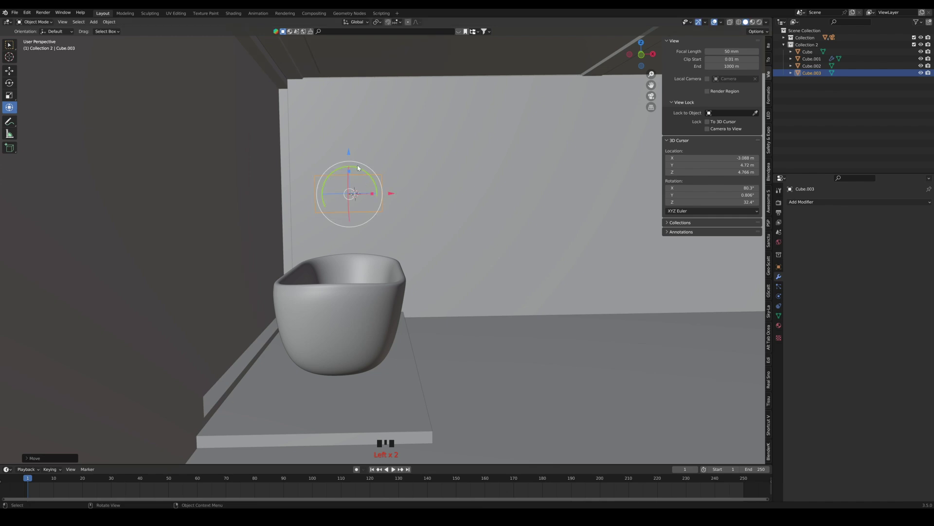
Raise the small cube along Z and reduce its depth along Y where it intersects the wall panel
{"action": "left_click_drag", "start_coordinate": [351, 152], "coordinate": [349, 144]}
{"action": "middle_click_drag", "start_coordinate": [376, 189], "coordinate": [349, 213]}
{"action": "scroll", "coordinate": [355, 187], "scroll_direction": "up", "scroll_amount": 2}
{"action": "scroll", "coordinate": [399, 162], "scroll_direction": "up", "scroll_amount": 2}
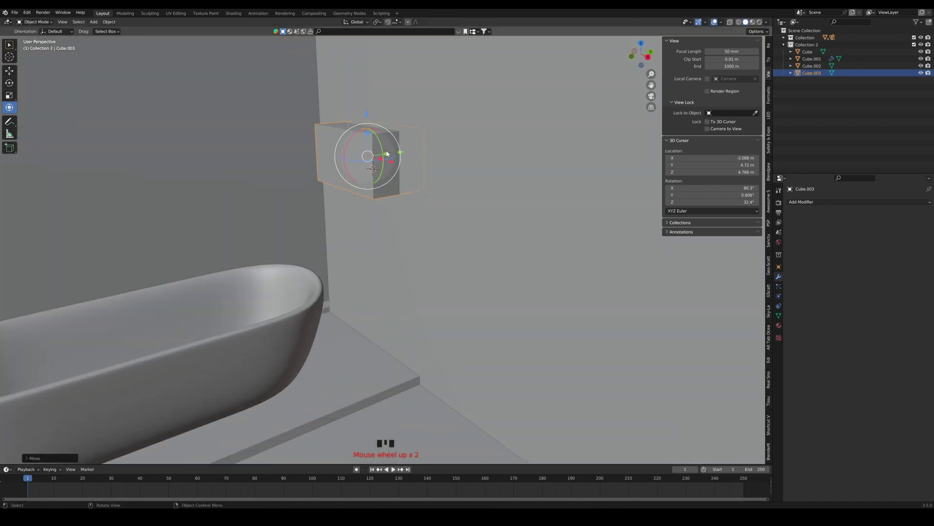
{"action": "left_click_drag", "start_coordinate": [387, 154], "coordinate": [379, 155]}
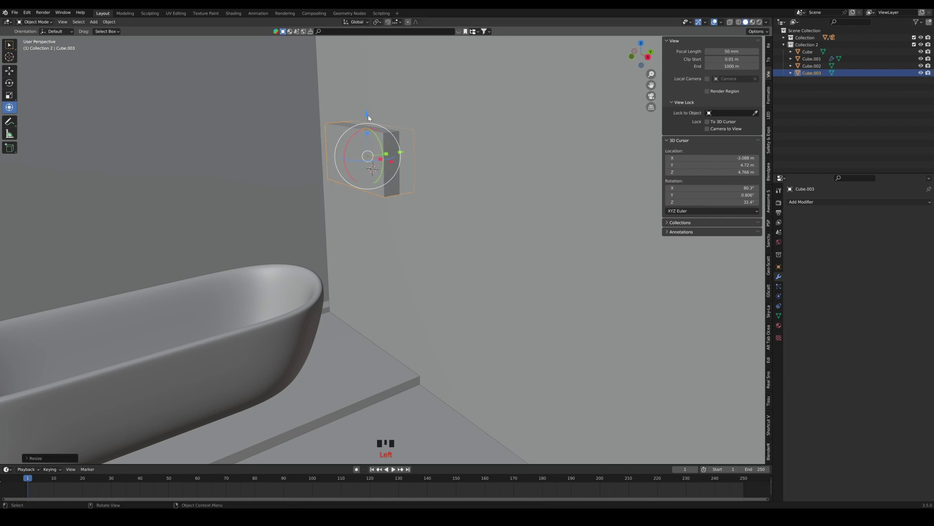
{"action": "left_click_drag", "start_coordinate": [369, 117], "coordinate": [369, 107]}
{"action": "scroll", "coordinate": [428, 190], "scroll_direction": "down", "scroll_amount": 3}
{"action": "middle_click_drag", "start_coordinate": [432, 195], "coordinate": [445, 176]}
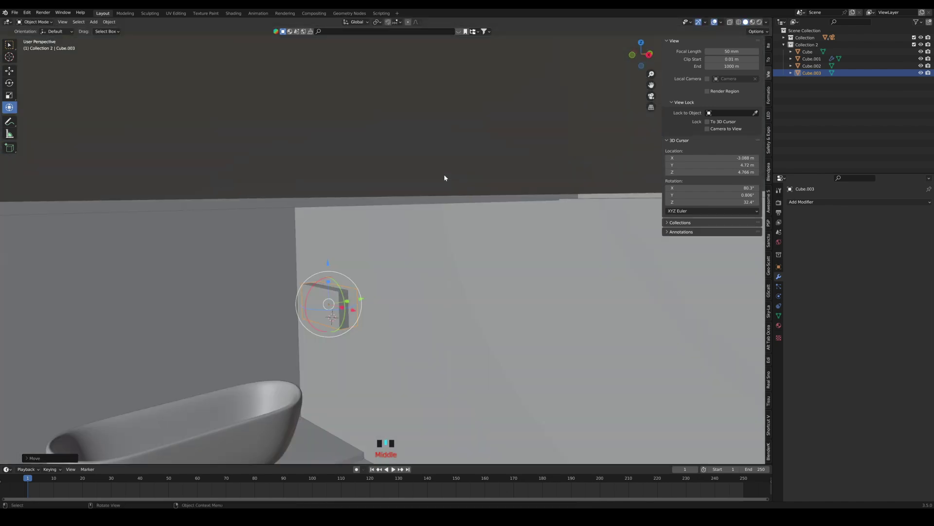
{"action": "middle_click_drag", "start_coordinate": [441, 249], "coordinate": [469, 165], "text": "shift"}
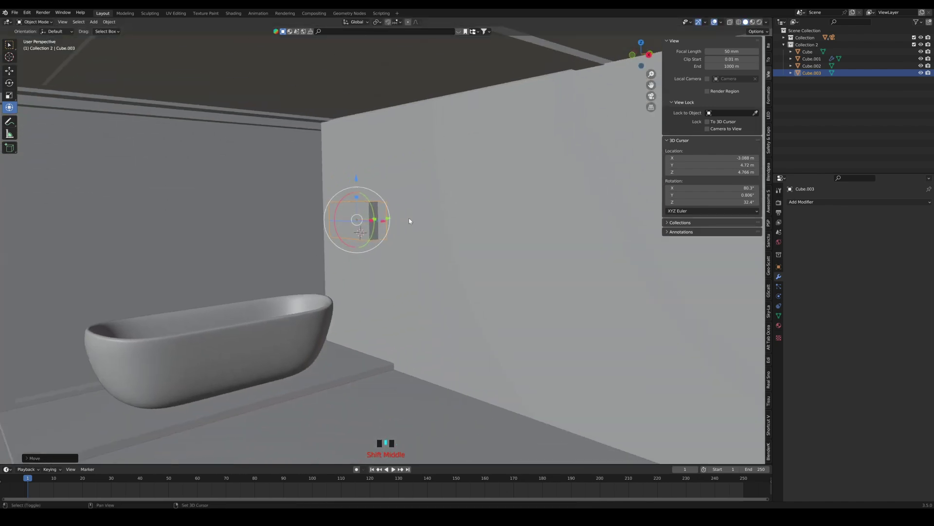
Cut the small cube out of the wall panel with a Bool Tool Brush Boolean Difference to form a niche
{"action": "left_click", "coordinate": [339, 212]}
{"action": "left_click", "coordinate": [456, 227], "text": "shift"}
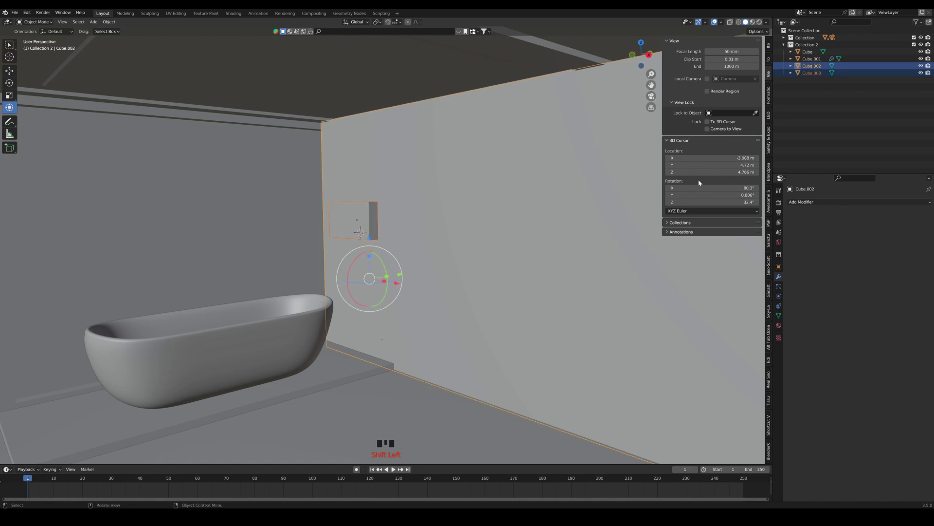
{"action": "left_click", "coordinate": [769, 361]}
{"action": "left_click", "coordinate": [743, 40]}
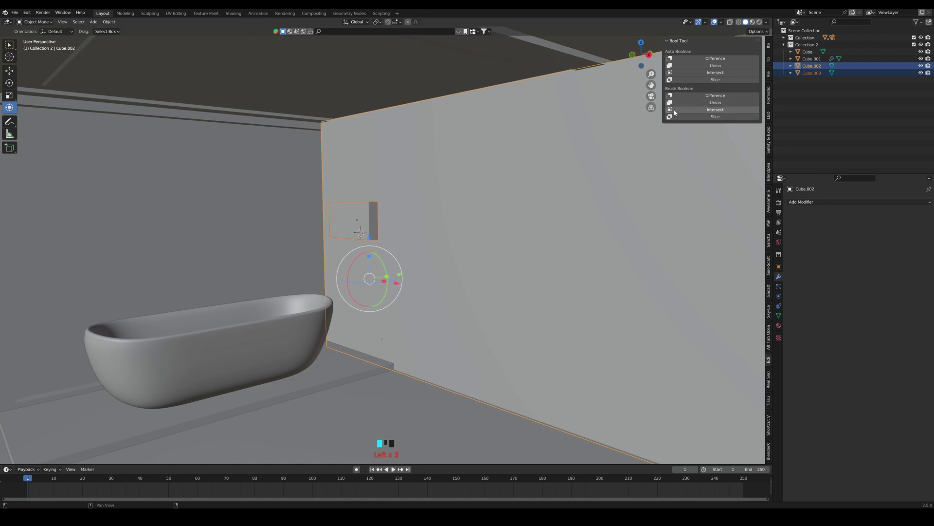
{"action": "left_click", "coordinate": [711, 96]}
Select the niche's Boolean brush cube and adjust its height on the wall along Z
{"action": "middle_click_drag", "start_coordinate": [334, 241], "coordinate": [346, 180]}
{"action": "left_click", "coordinate": [304, 230]}
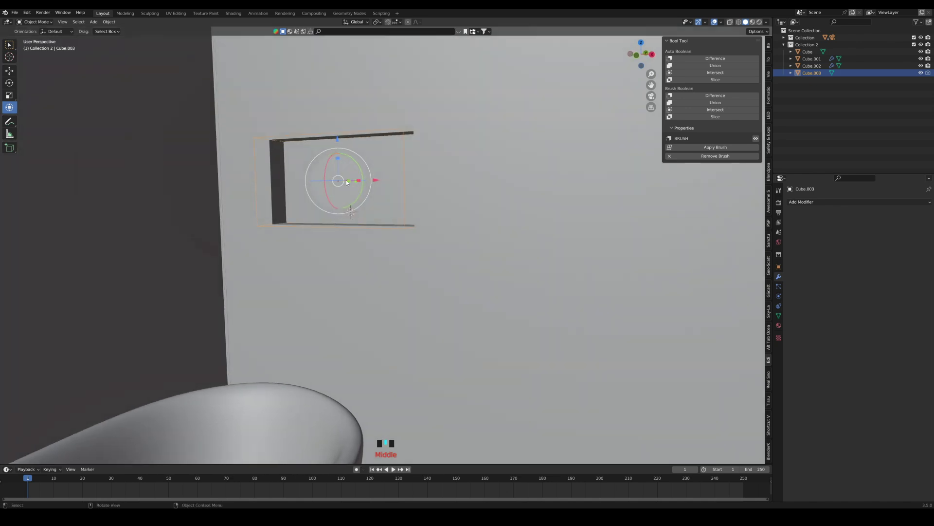
{"action": "left_click_drag", "start_coordinate": [337, 139], "coordinate": [425, 150]}
{"action": "middle_click_drag", "start_coordinate": [358, 191], "coordinate": [385, 148]}
{"action": "scroll", "coordinate": [375, 200], "scroll_direction": "down", "scroll_amount": 3}
{"action": "scroll", "coordinate": [402, 185], "scroll_direction": "down", "scroll_amount": 2}
{"action": "left_click_drag", "start_coordinate": [384, 155], "coordinate": [384, 162]}
{"action": "middle_click_drag", "start_coordinate": [402, 193], "coordinate": [346, 202]}
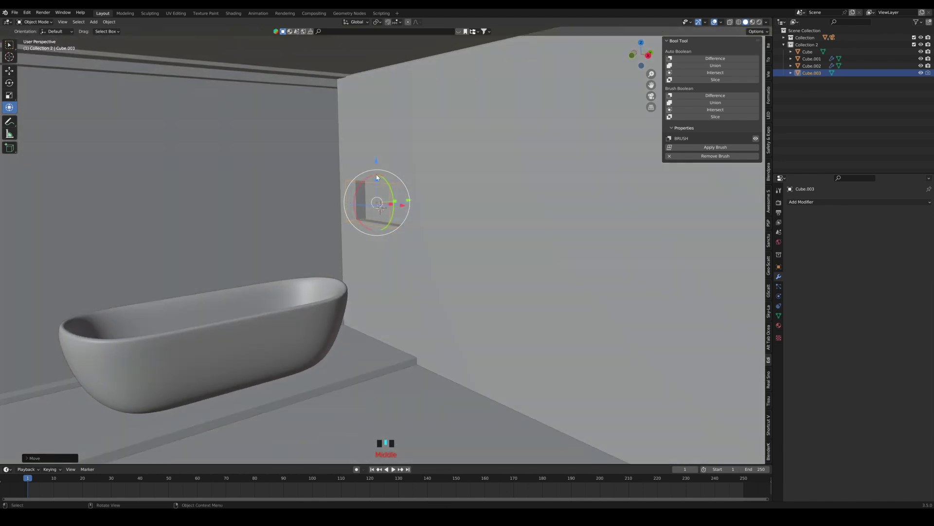
Resize the Boolean brush cube to refine the niche's proportions and check it against the bathtub
{"action": "middle_click_drag", "start_coordinate": [376, 156], "coordinate": [417, 199]}
{"action": "left_click_drag", "start_coordinate": [418, 199], "coordinate": [395, 172]}
{"action": "middle_click_drag", "start_coordinate": [395, 172], "coordinate": [410, 224]}
{"action": "scroll", "coordinate": [399, 224], "scroll_direction": "down", "scroll_amount": 4}
{"action": "scroll", "coordinate": [419, 233], "scroll_direction": "down", "scroll_amount": 2}
{"action": "middle_click_drag", "start_coordinate": [454, 257], "coordinate": [434, 269]}
{"action": "middle_click_drag", "start_coordinate": [270, 282], "coordinate": [319, 220]}
{"action": "scroll", "coordinate": [339, 228], "scroll_direction": "up", "scroll_amount": 4}
{"action": "scroll", "coordinate": [453, 273], "scroll_direction": "down", "scroll_amount": 4}
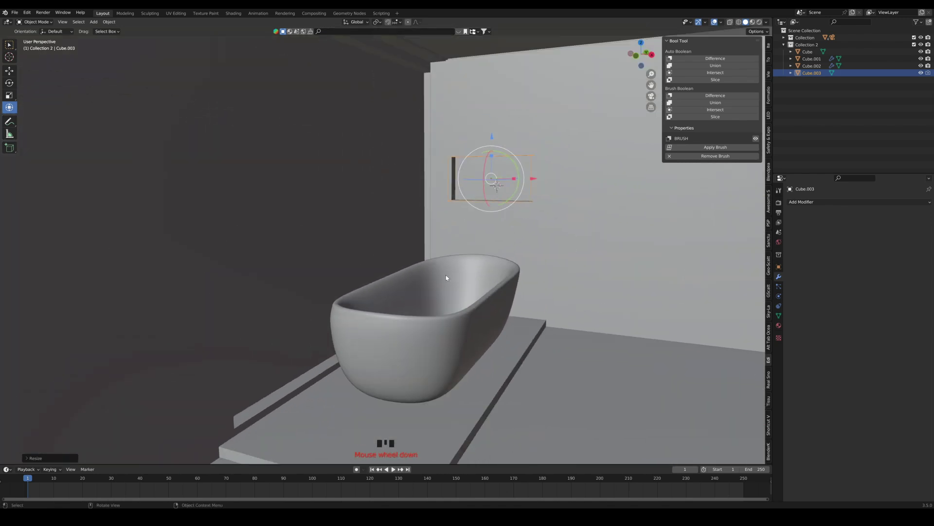
Collapse Collection 2 and create a new active collection in the scene
{"action": "left_click", "coordinate": [780, 138]}
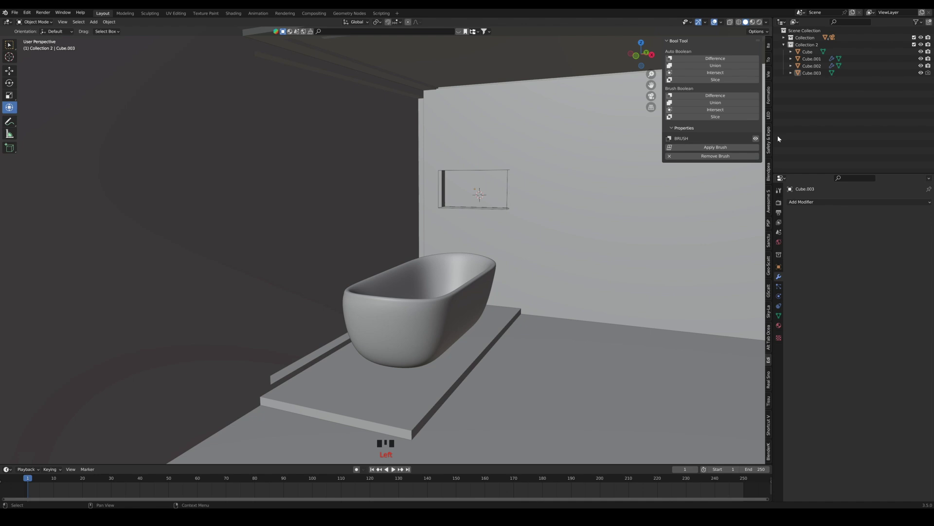
{"action": "left_click", "coordinate": [783, 44]}
{"action": "right_click", "coordinate": [801, 52]}
{"action": "left_click", "coordinate": [801, 51]}
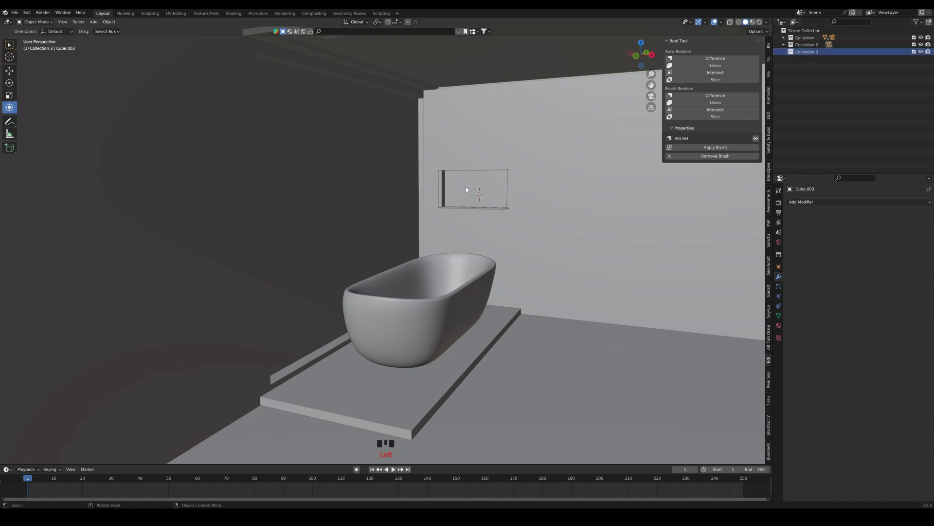
In the room mesh, select the face loop around the window opening and inset it by about 0.018 m
{"action": "key", "text": "shift+a"}
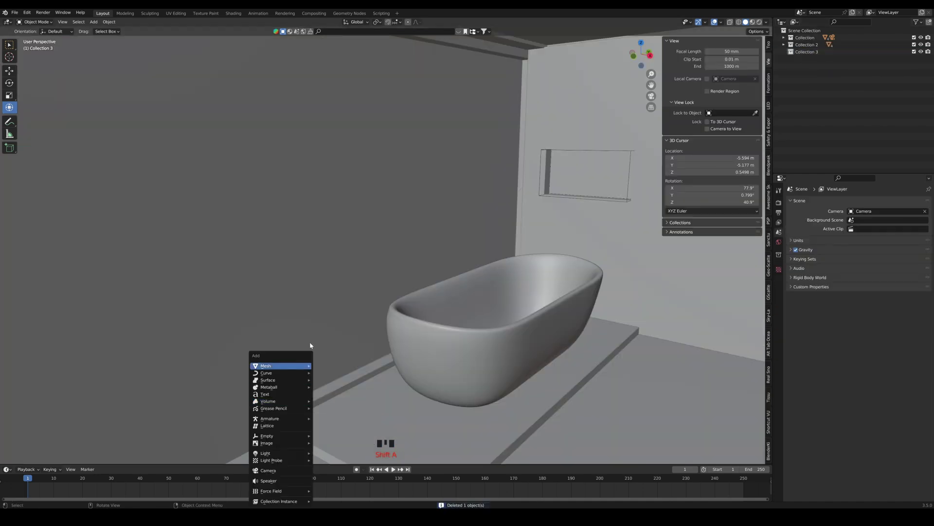
{"action": "left_click", "coordinate": [354, 381]}
{"action": "key", "text": "Tab"}
{"action": "left_click", "coordinate": [354, 382]}
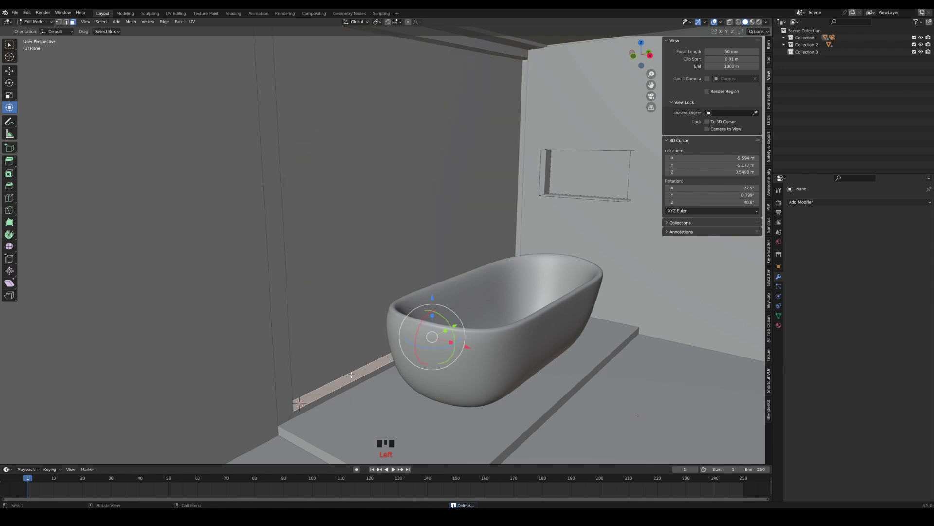
{"action": "middle_click_drag", "start_coordinate": [356, 382], "coordinate": [427, 339]}
{"action": "scroll", "coordinate": [440, 282], "scroll_direction": "up", "scroll_amount": 3}
{"action": "middle_click_drag", "start_coordinate": [440, 282], "coordinate": [584, 383]}
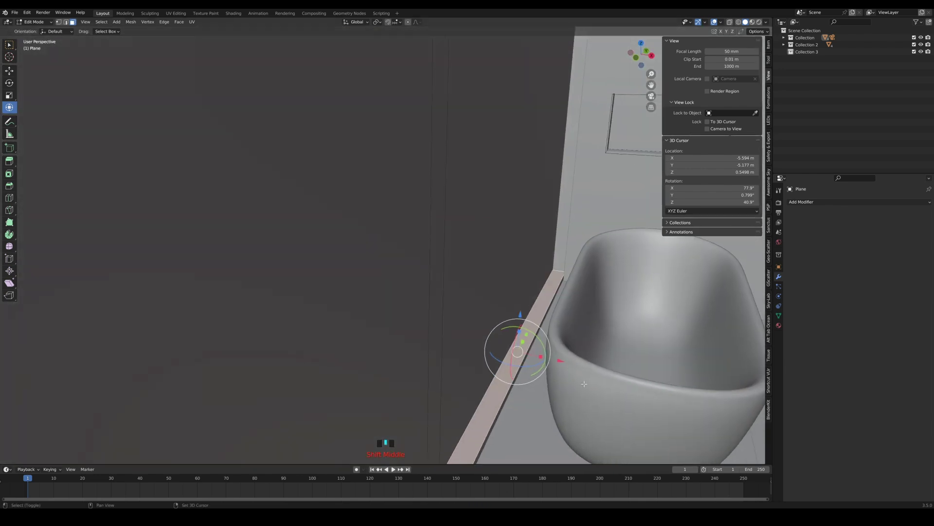
{"action": "left_click", "coordinate": [563, 275], "text": "alt"}
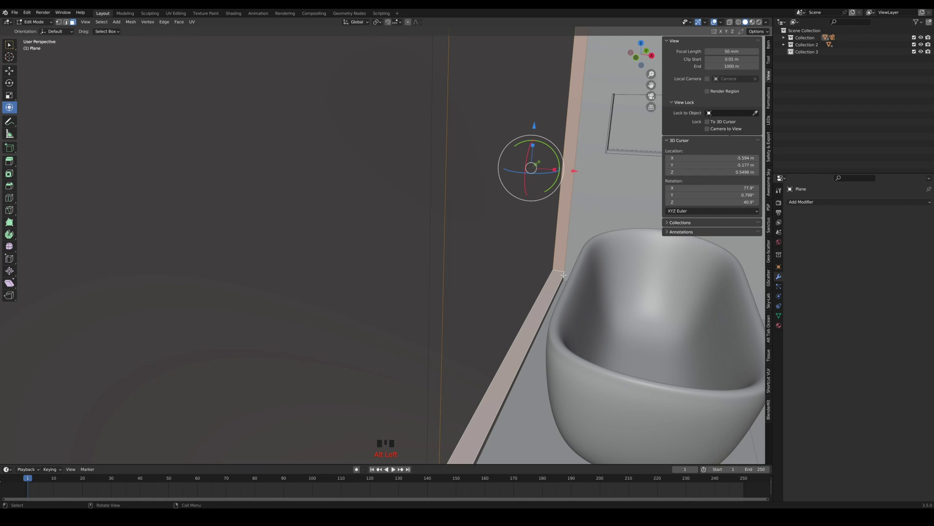
{"action": "middle_click_drag", "start_coordinate": [551, 294], "coordinate": [570, 296]}
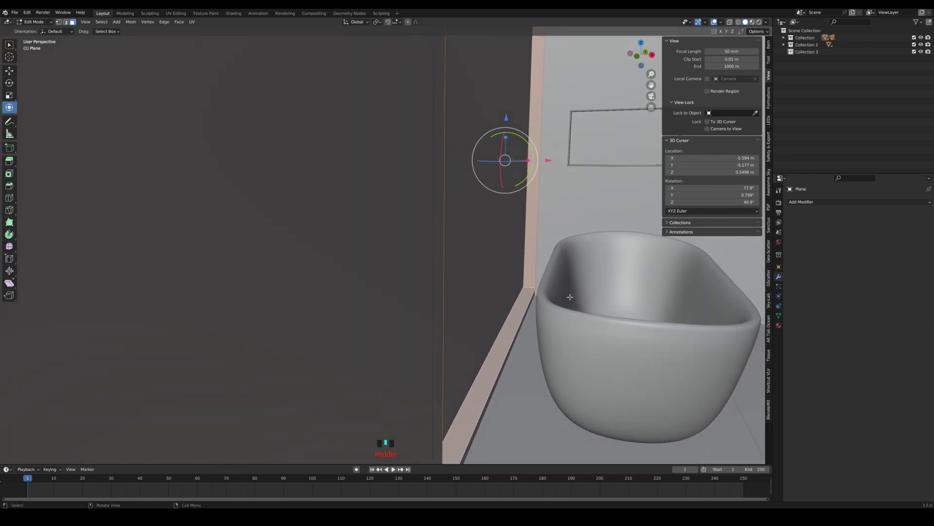
{"action": "key", "text": "i"}
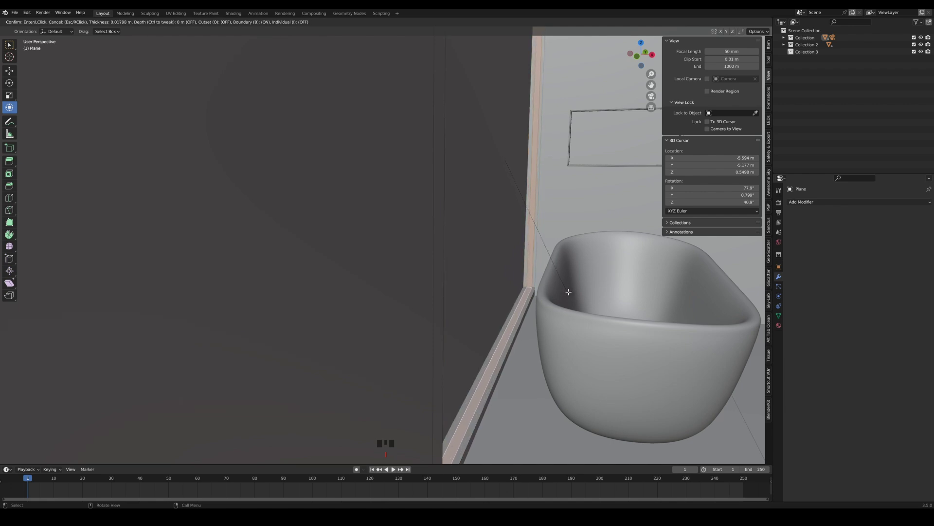
{"action": "left_click", "coordinate": [568, 292]}
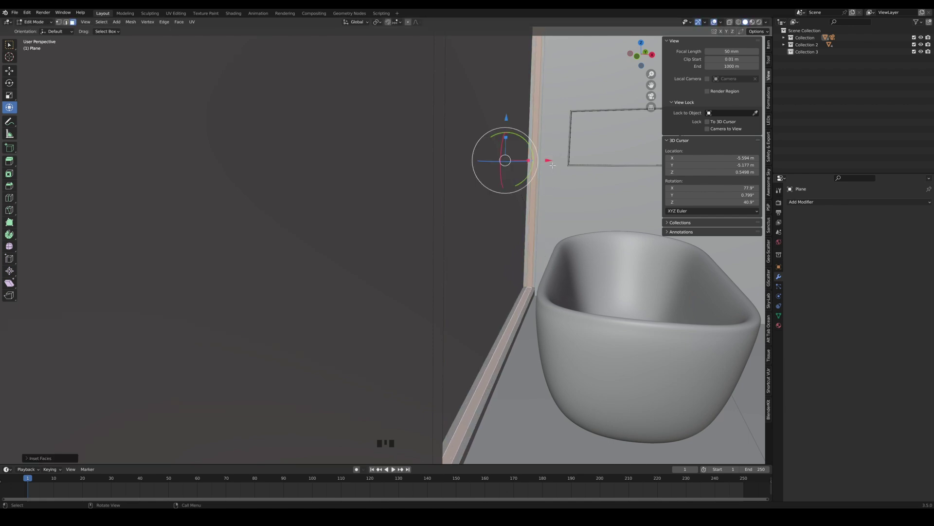
Shift the inset window faces slightly along X, then extrude them and scale the extrusion to about 0.96
{"action": "left_click_drag", "start_coordinate": [547, 165], "coordinate": [547, 165]}
{"action": "middle_click_drag", "start_coordinate": [502, 277], "coordinate": [546, 276]}
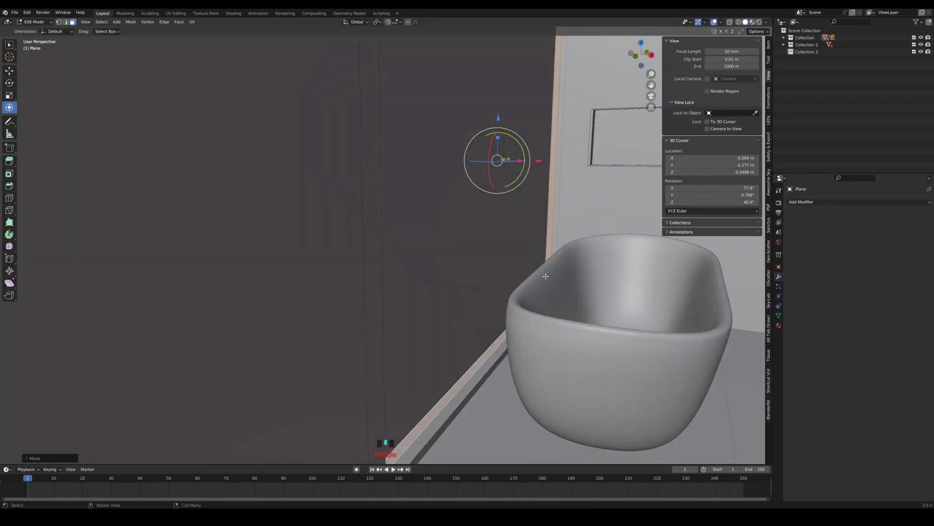
{"action": "key", "text": "e"}
{"action": "key", "text": "s"}
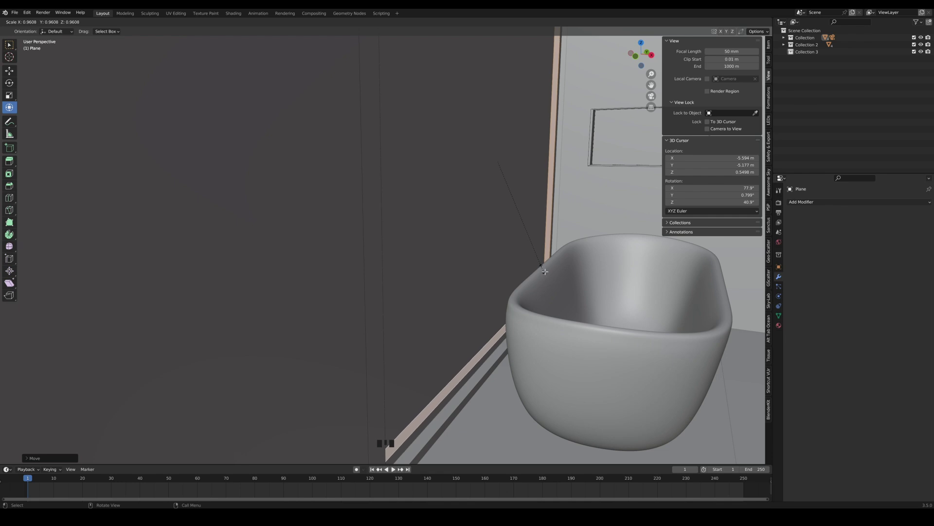
{"action": "left_click", "coordinate": [544, 271]}
{"action": "middle_click_drag", "start_coordinate": [544, 271], "coordinate": [500, 305]}
{"action": "scroll", "coordinate": [515, 282], "scroll_direction": "down", "scroll_amount": 1}
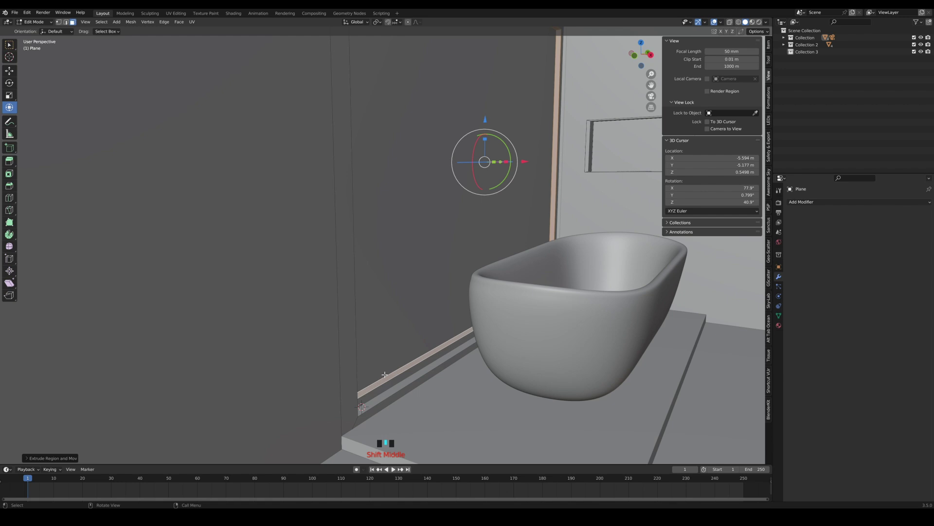
Select the outer face loop of the window frame and extrude it about 0.047 m along its normals
{"action": "middle_click_drag", "start_coordinate": [368, 411], "coordinate": [363, 412]}
{"action": "left_click", "coordinate": [360, 425], "text": "alt"}
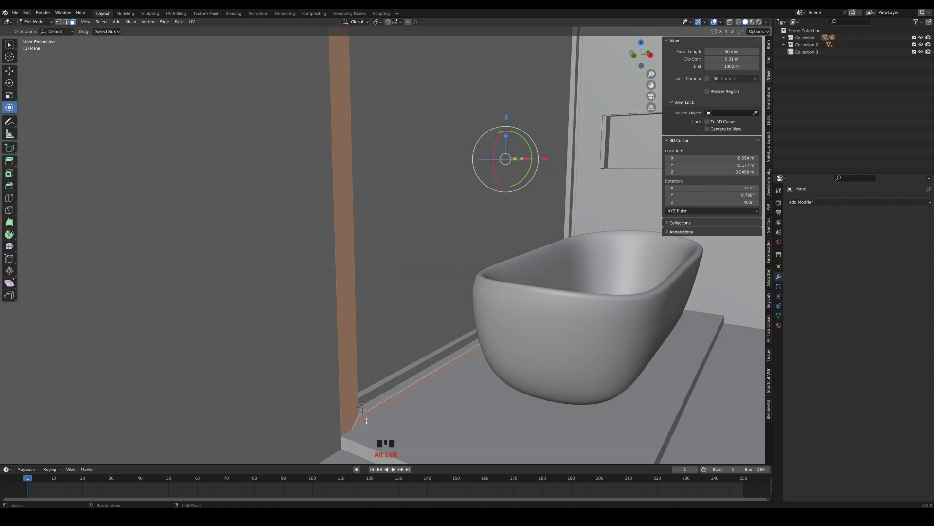
{"action": "key", "text": "e"}
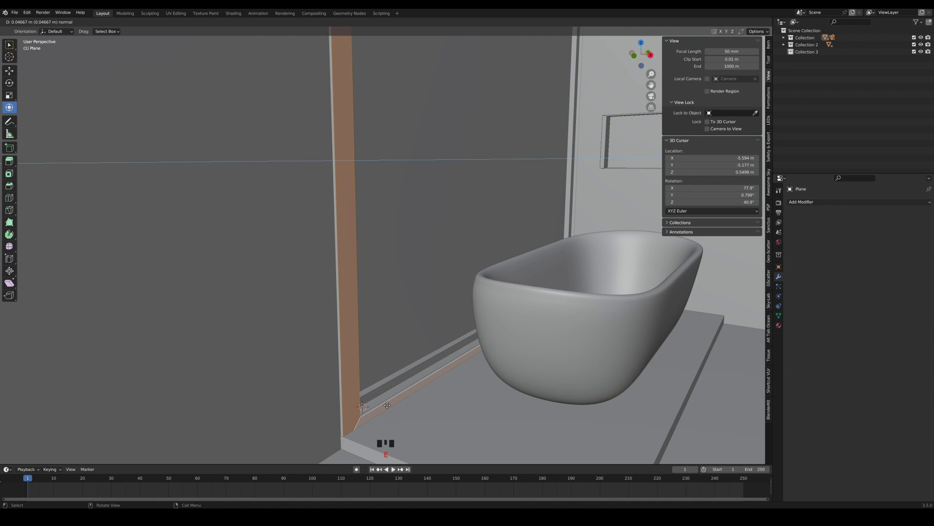
{"action": "left_click", "coordinate": [387, 404]}
{"action": "key", "text": "Tab"}
{"action": "middle_click_drag", "start_coordinate": [493, 351], "coordinate": [419, 387]}
{"action": "scroll", "coordinate": [494, 348], "scroll_direction": "down", "scroll_amount": 1}
Add a centred loop cut around the window frame's outer face loop and return to face selection
{"action": "key", "text": "Tab"}
{"action": "left_click", "coordinate": [407, 397]}
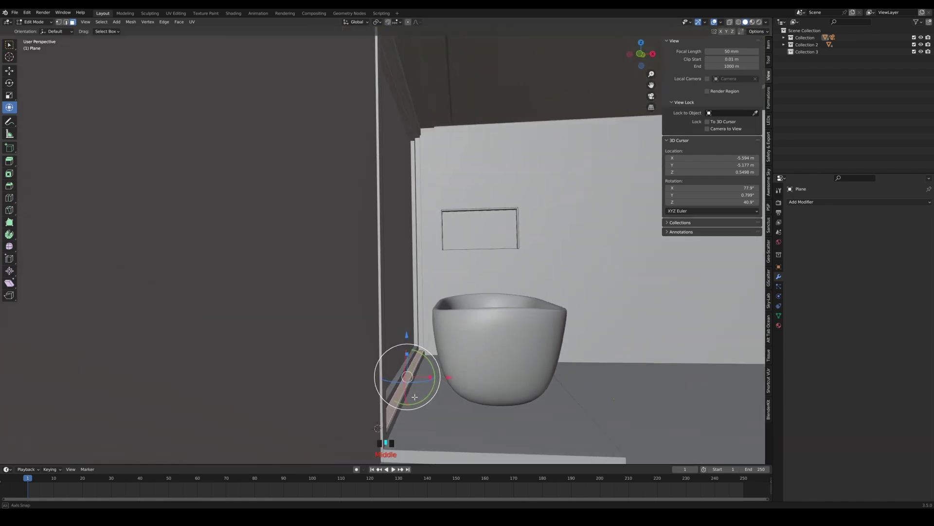
{"action": "left_click", "coordinate": [424, 352], "text": "alt"}
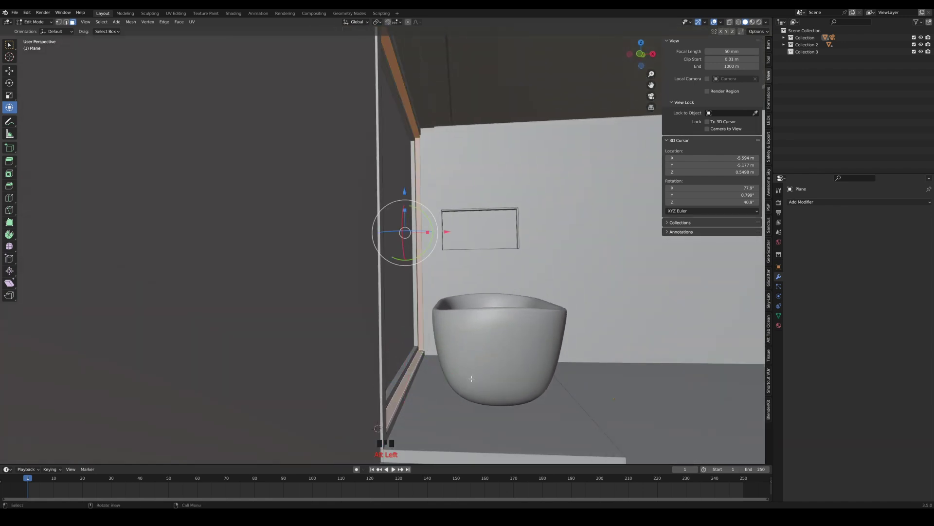
{"action": "key", "text": "ctrl+r"}
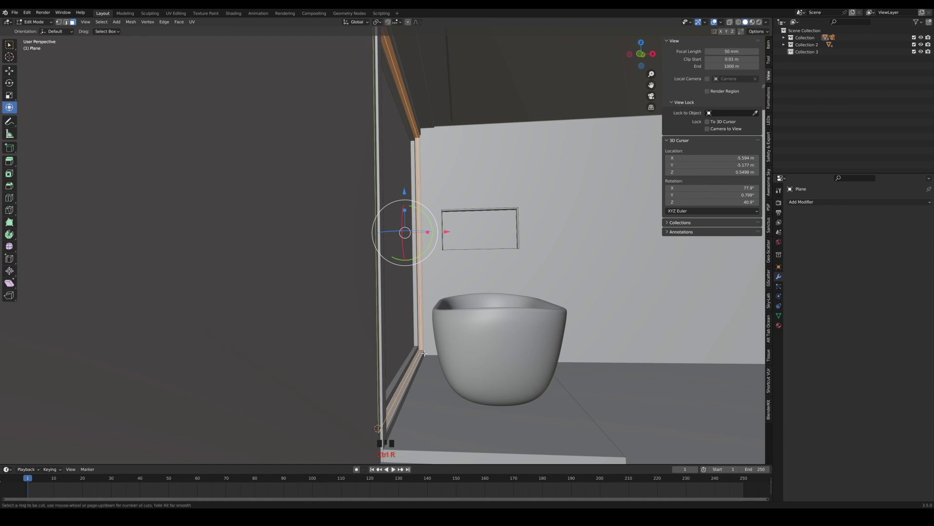
{"action": "left_click", "coordinate": [423, 353]}
{"action": "right_click", "coordinate": [423, 354]}
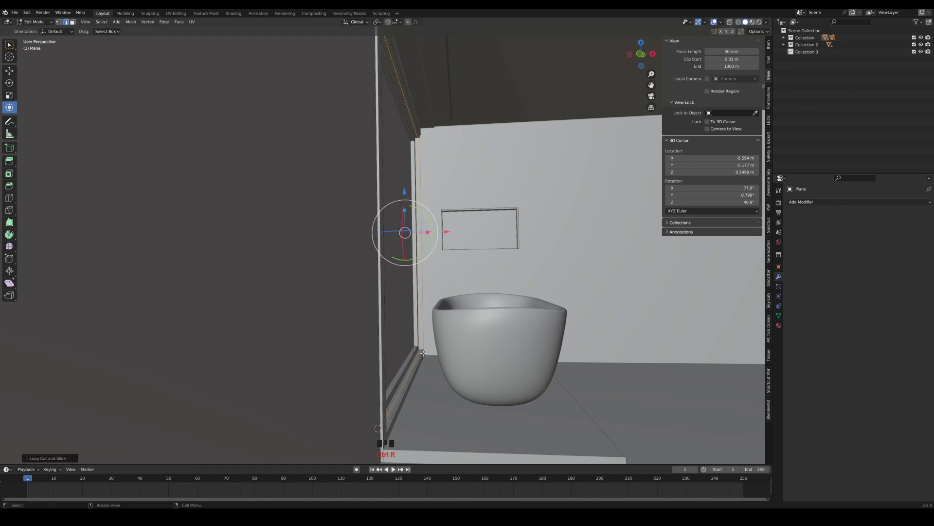
{"action": "left_click", "coordinate": [72, 22]}
Select one of the split face loops on the window frame and scale it to about 0.997 to form a step
{"action": "scroll", "coordinate": [409, 337], "scroll_direction": "up", "scroll_amount": 3}
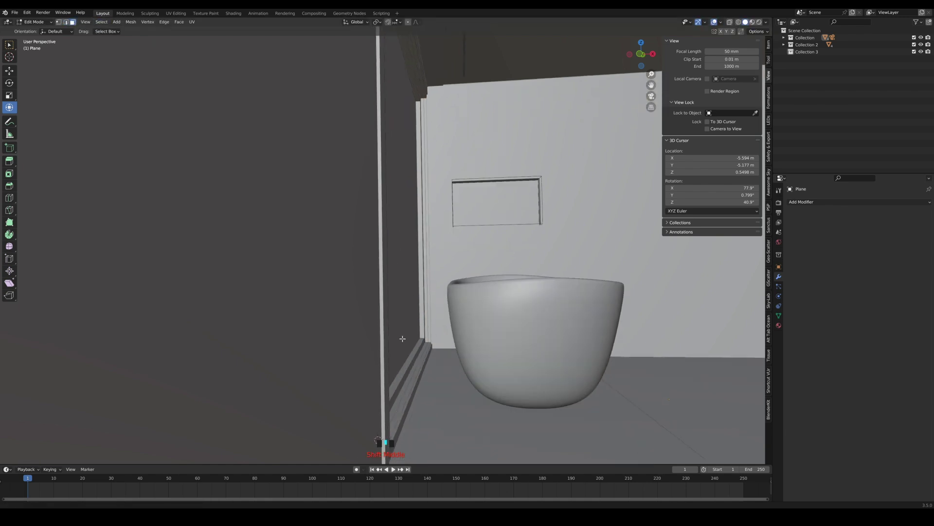
{"action": "middle_click_drag", "start_coordinate": [402, 338], "coordinate": [484, 303]}
{"action": "scroll", "coordinate": [409, 348], "scroll_direction": "up", "scroll_amount": 2}
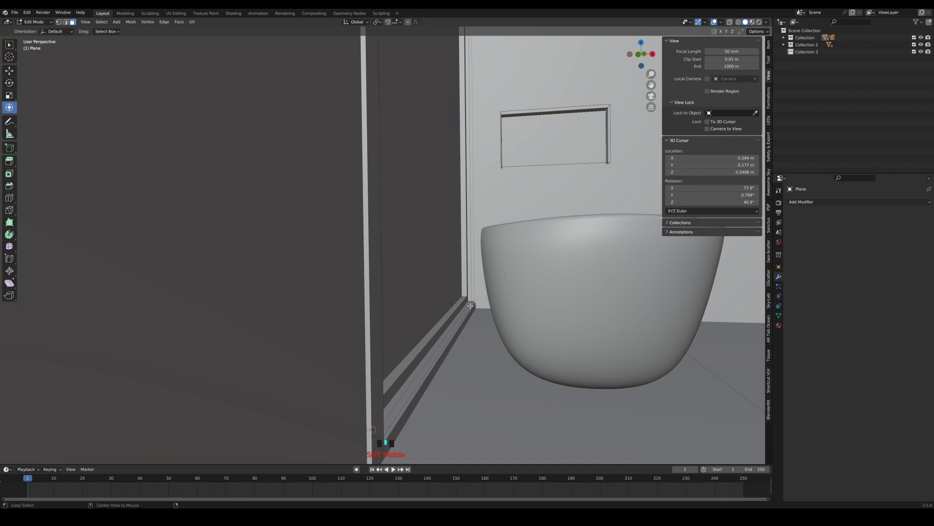
{"action": "left_click", "coordinate": [472, 304], "text": "alt"}
{"action": "key", "text": "s"}
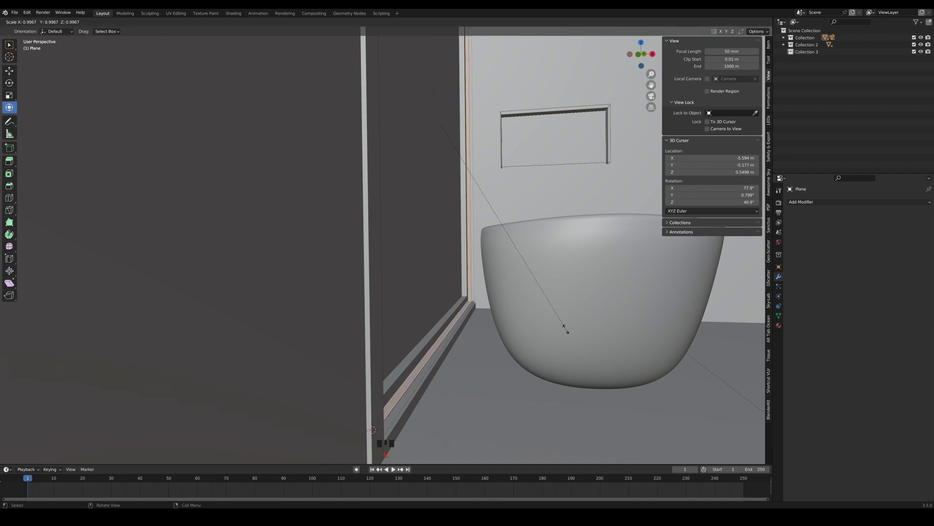
{"action": "left_click", "coordinate": [562, 328]}
{"action": "middle_click_drag", "start_coordinate": [506, 358], "coordinate": [426, 323]}
{"action": "scroll", "coordinate": [503, 359], "scroll_direction": "down", "scroll_amount": 2}
{"action": "key", "text": "Tab"}
{"action": "scroll", "coordinate": [475, 336], "scroll_direction": "down", "scroll_amount": 3}
{"action": "scroll", "coordinate": [433, 306], "scroll_direction": "down", "scroll_amount": 1}
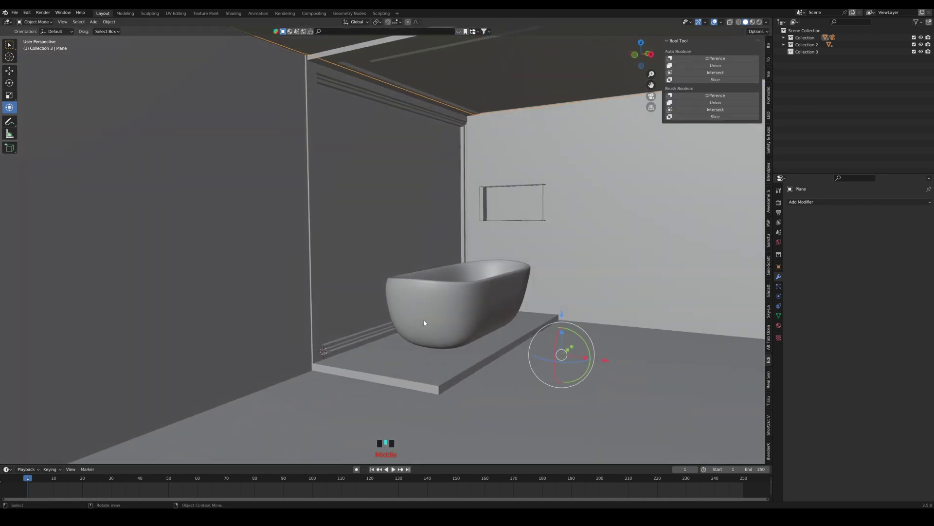
Preview the bathroom through the camera in rendered shading, save the file, and return to solid shading
{"action": "left_click", "coordinate": [652, 96]}
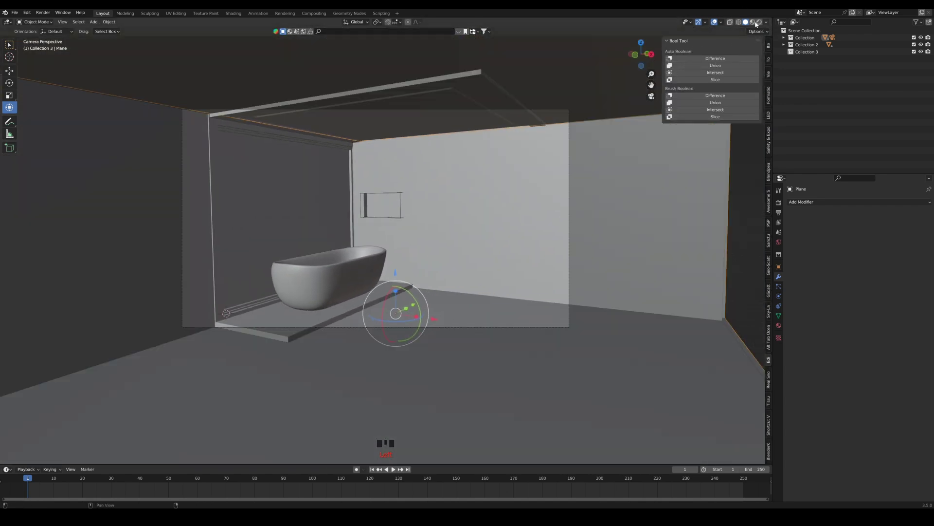
{"action": "left_click", "coordinate": [755, 22]}
{"action": "left_click", "coordinate": [760, 22]}
{"action": "left_click", "coordinate": [760, 22]}
{"action": "left_click", "coordinate": [519, 238]}
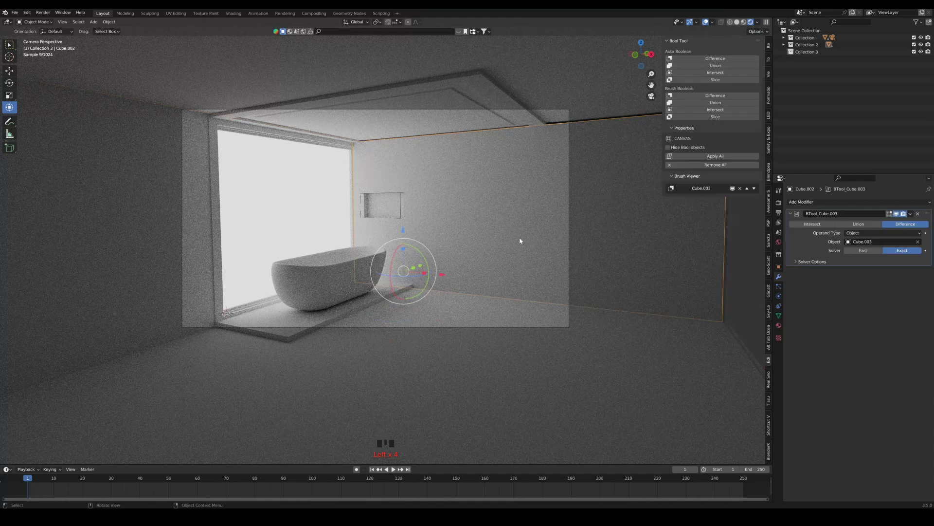
{"action": "key", "text": "ctrl+s"}
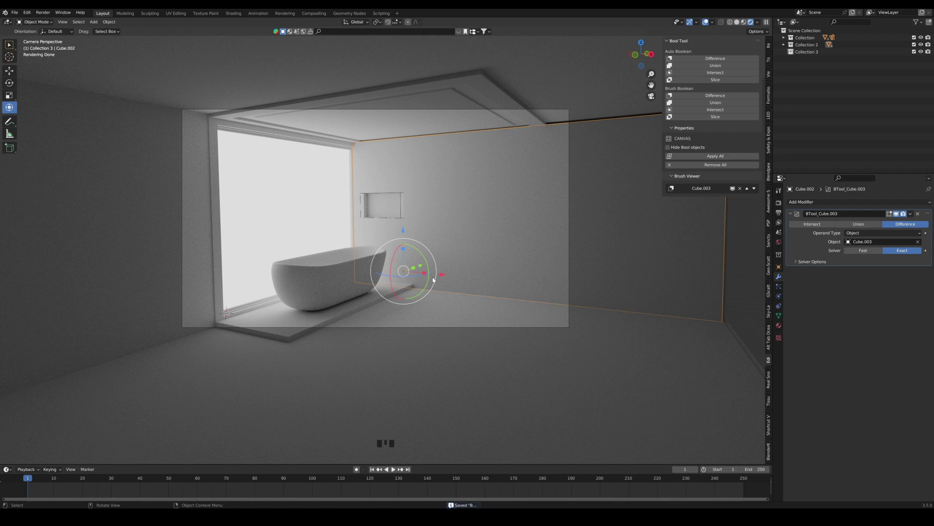
{"action": "left_click", "coordinate": [358, 284]}
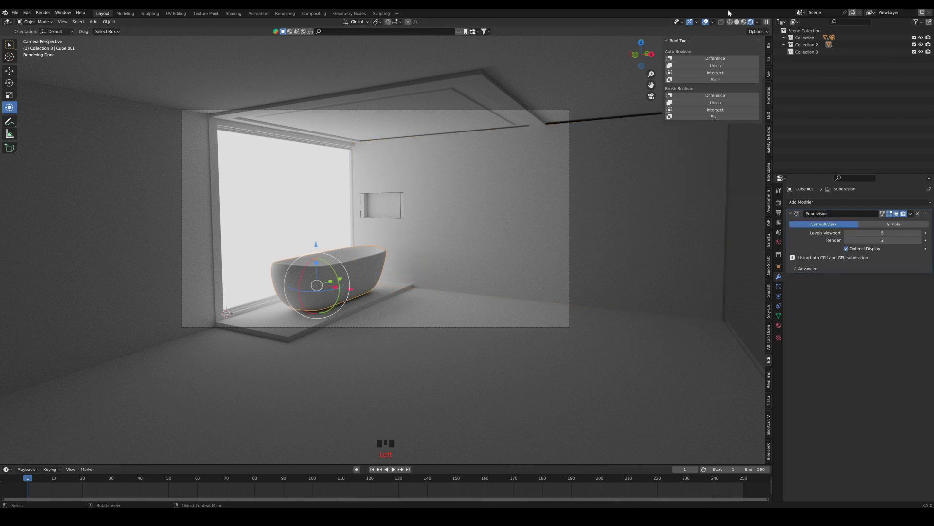
{"action": "left_click", "coordinate": [737, 22]}
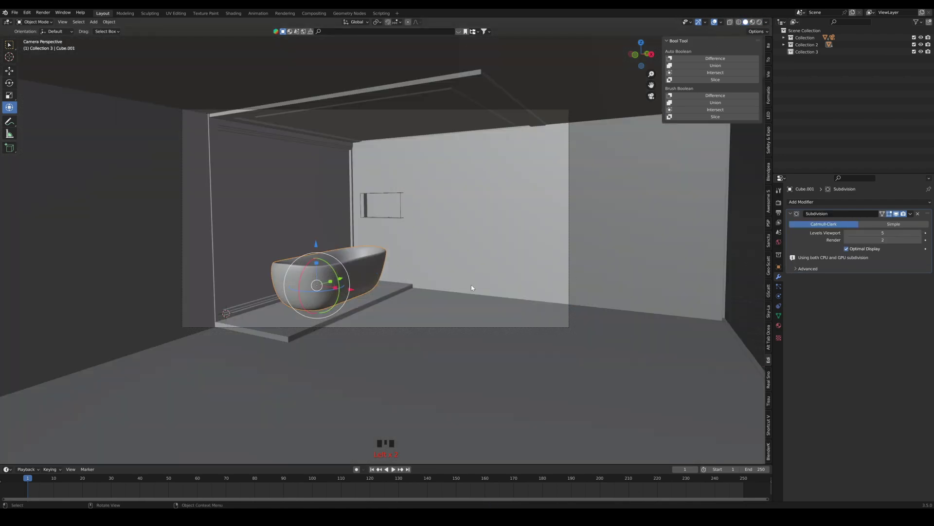
Make Collection 3 active, add a cube at the back wall and scale it down
{"action": "middle_click_drag", "start_coordinate": [471, 287], "coordinate": [458, 309]}
{"action": "left_click", "coordinate": [810, 52]}
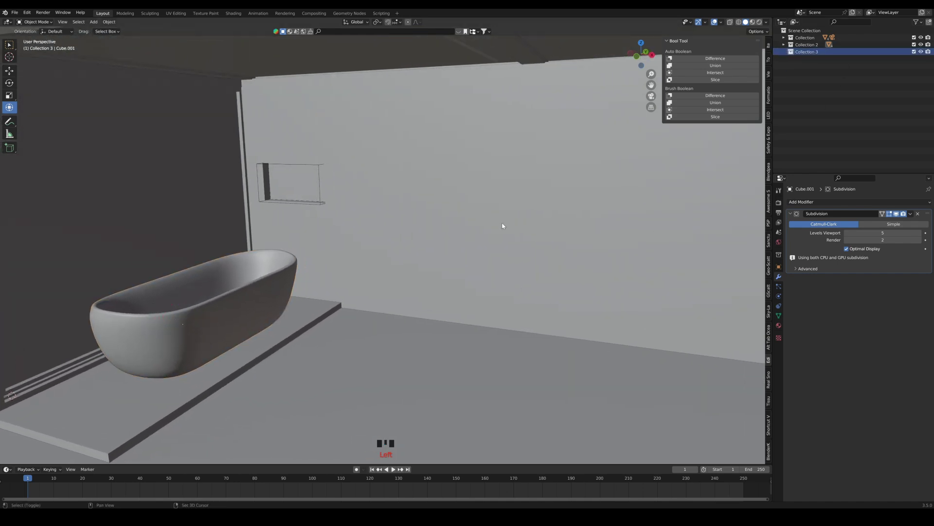
{"action": "key", "text": "shift+a"}
{"action": "left_click", "coordinate": [535, 238]}
{"action": "key", "text": "s"}
{"action": "left_click", "coordinate": [541, 242]}
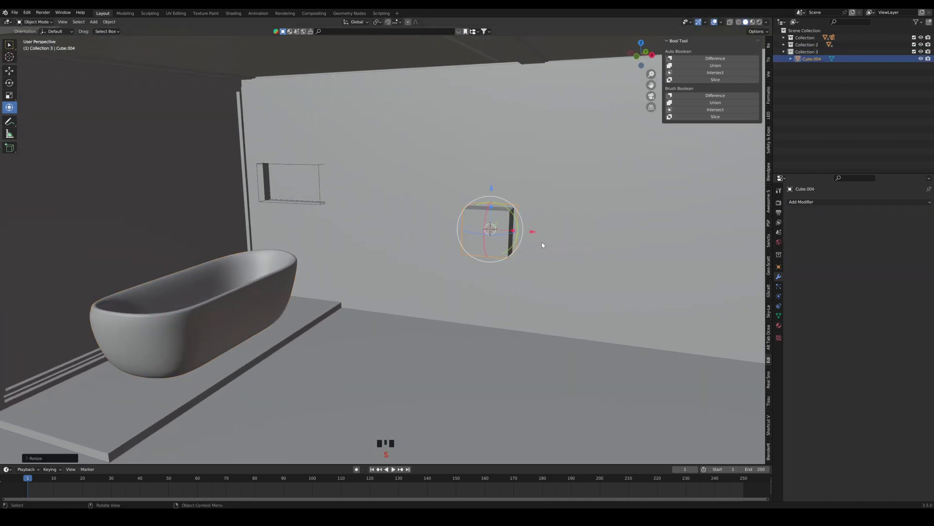
{"action": "middle_click_drag", "start_coordinate": [542, 243], "coordinate": [500, 202]}
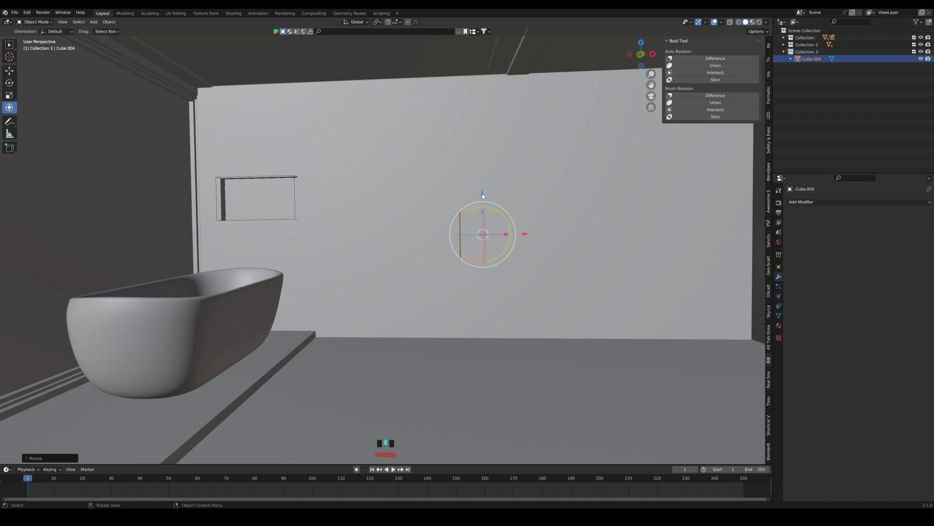
Lower the cube along Z toward the floor and adjust its horizontal position against the back wall
{"action": "left_click_drag", "start_coordinate": [483, 195], "coordinate": [482, 258]}
{"action": "middle_click_drag", "start_coordinate": [479, 324], "coordinate": [457, 309]}
{"action": "left_click_drag", "start_coordinate": [517, 265], "coordinate": [500, 268]}
{"action": "mouse_move", "coordinate": [500, 268]}
{"action": "middle_mouse_down"}
{"action": "mouse_move", "coordinate": [500, 278]}
{"action": "mouse_move", "coordinate": [484, 276]}
{"action": "middle_mouse_up"}
Stretch the cube into a long box along the wall by moving both of its end faces outward along X
{"action": "key", "text": "Tab"}
{"action": "left_click", "coordinate": [483, 276]}
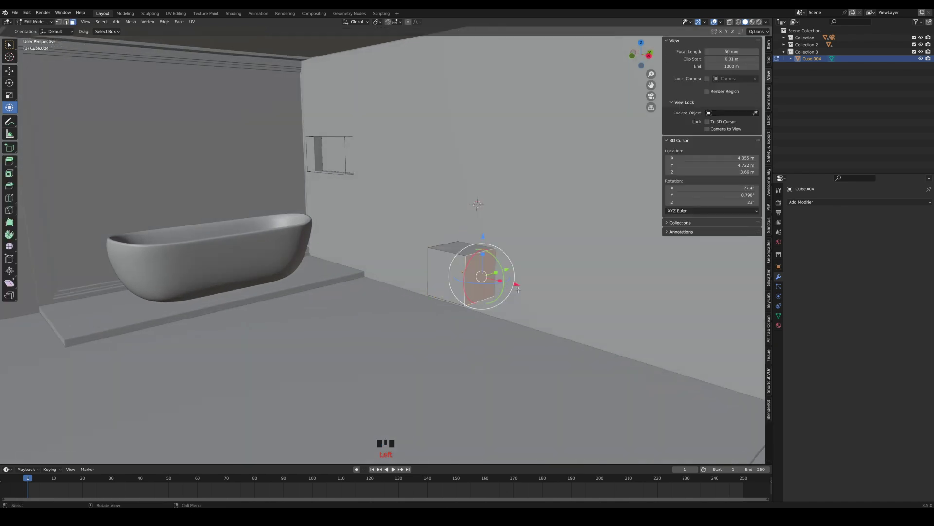
{"action": "left_click_drag", "start_coordinate": [517, 287], "coordinate": [638, 316]}
{"action": "middle_click_drag", "start_coordinate": [515, 295], "coordinate": [588, 291]}
{"action": "left_click", "coordinate": [386, 313]}
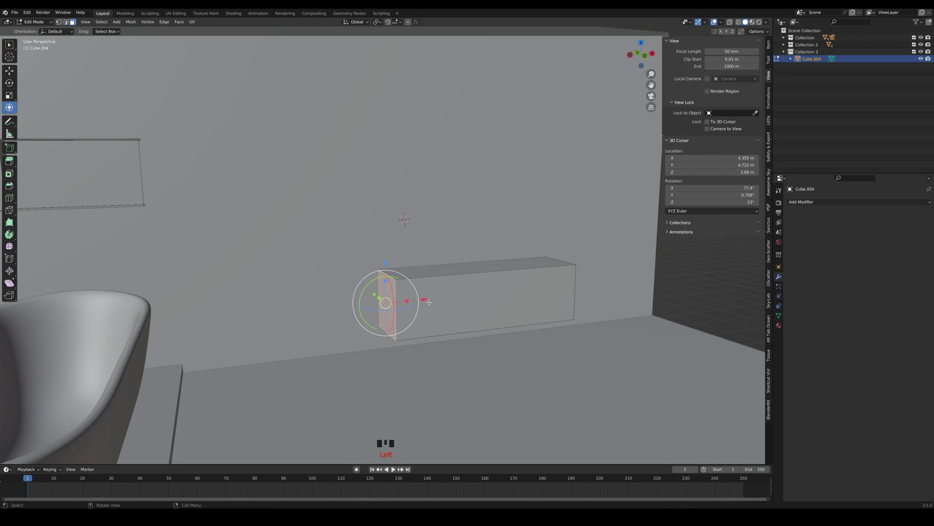
{"action": "left_click_drag", "start_coordinate": [429, 302], "coordinate": [322, 324]}
{"action": "middle_click_drag", "start_coordinate": [633, 312], "coordinate": [580, 308]}
{"action": "scroll", "coordinate": [581, 307], "scroll_direction": "down", "scroll_amount": 1}
Shorten the long box slightly at the end away from the bathtub and adjust its front face to set the depth
{"action": "left_click", "coordinate": [583, 301]}
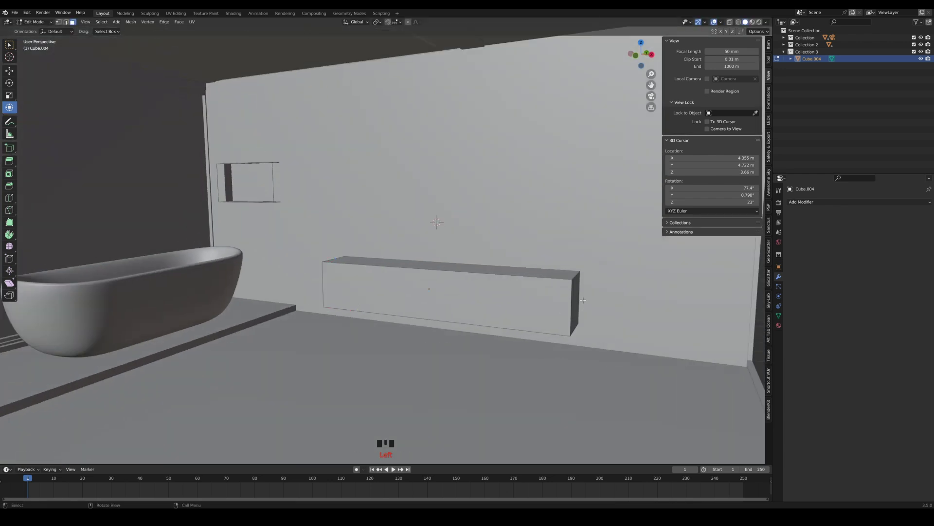
{"action": "left_click", "coordinate": [577, 306]}
{"action": "left_click_drag", "start_coordinate": [619, 306], "coordinate": [604, 306]}
{"action": "middle_click_drag", "start_coordinate": [519, 308], "coordinate": [484, 305]}
{"action": "left_click", "coordinate": [494, 302]}
{"action": "mouse_move", "coordinate": [501, 277]}
{"action": "left_mouse_down"}
{"action": "mouse_move", "coordinate": [482, 280]}
{"action": "mouse_move", "coordinate": [493, 279]}
{"action": "left_mouse_up"}
{"action": "middle_click_drag", "start_coordinate": [488, 280], "coordinate": [529, 292]}
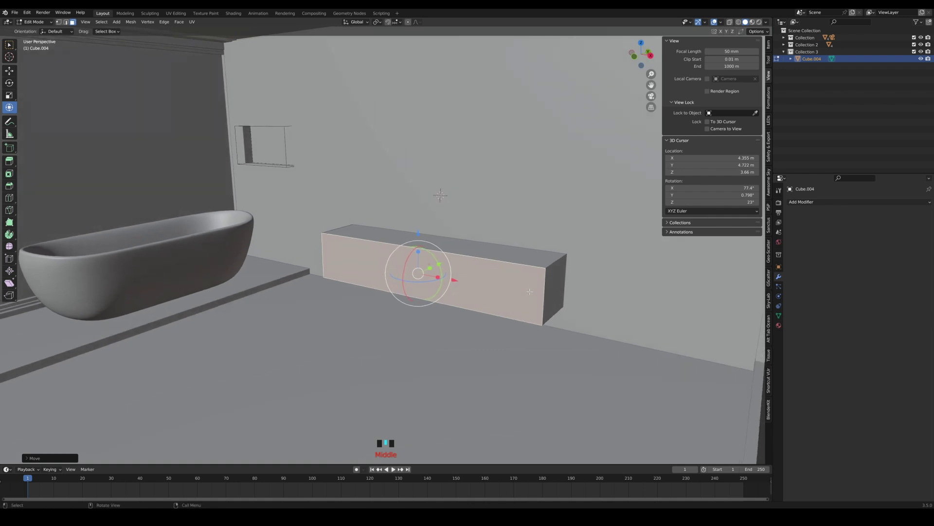
Duplicate the long box and raise the copy along Z so it overlaps the upper part of the original
{"action": "key", "text": "Tab"}
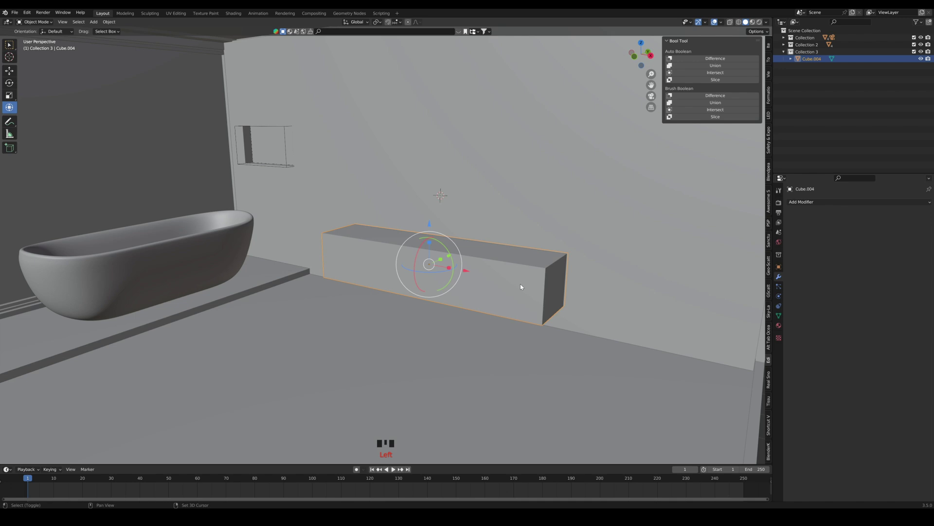
{"action": "key", "text": "shift+d"}
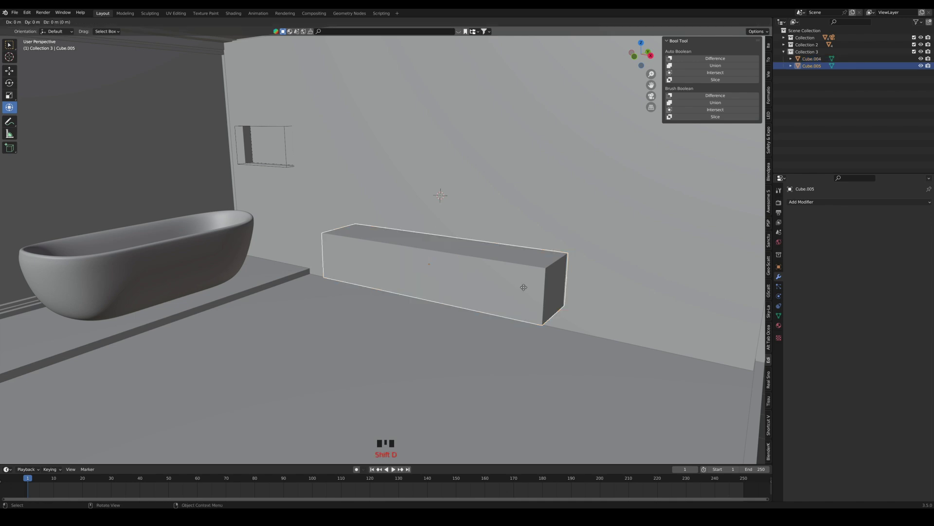
{"action": "key", "text": "y"}
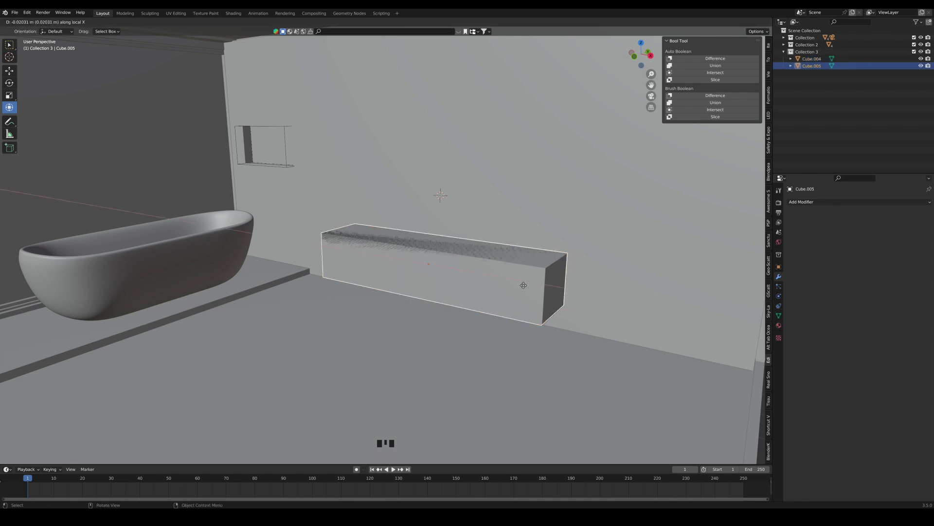
{"action": "key", "text": "z"}
{"action": "left_click", "coordinate": [522, 254]}
{"action": "middle_click_drag", "start_coordinate": [523, 254], "coordinate": [487, 230]}
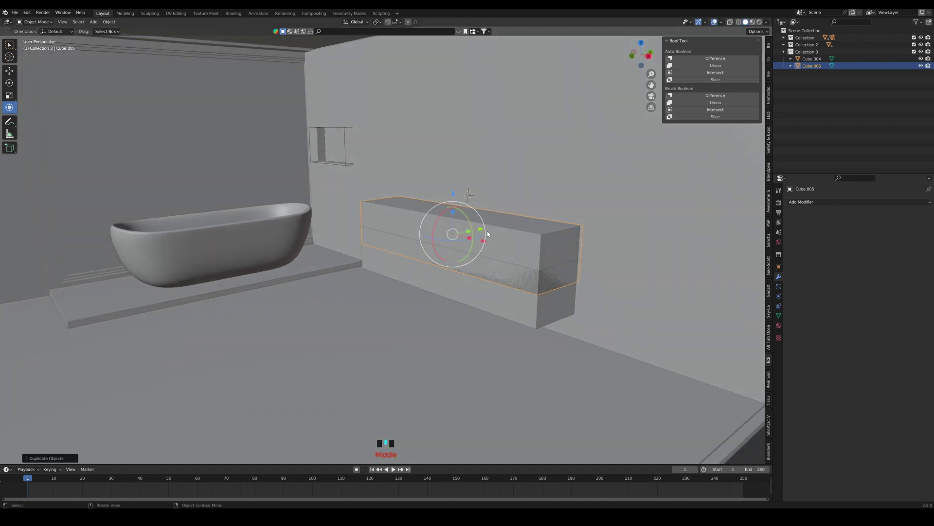
Scale the raised copy to about 0.9 and adjust its height and its Y position so it sits slightly forward of the lower box
{"action": "key", "text": "s"}
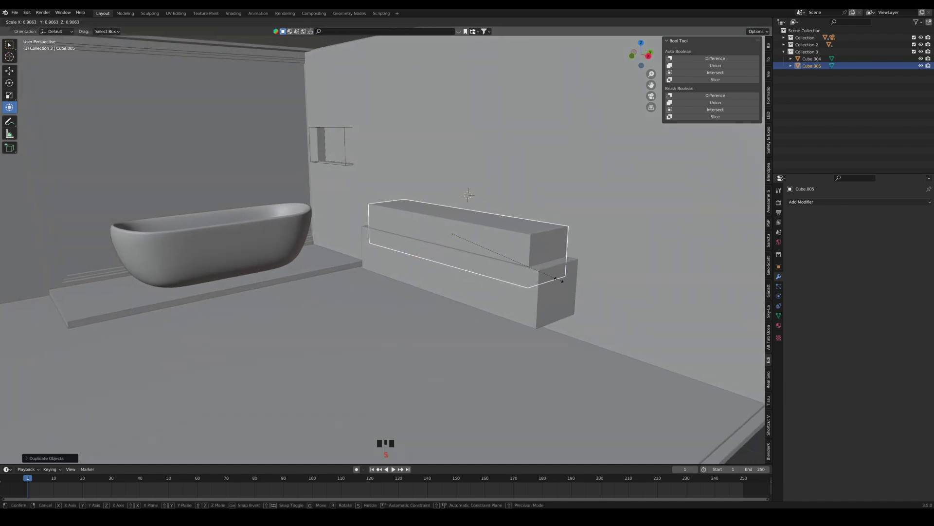
{"action": "left_click", "coordinate": [557, 279]}
{"action": "left_click_drag", "start_coordinate": [483, 230], "coordinate": [473, 232]}
{"action": "middle_click_drag", "start_coordinate": [474, 237], "coordinate": [519, 234]}
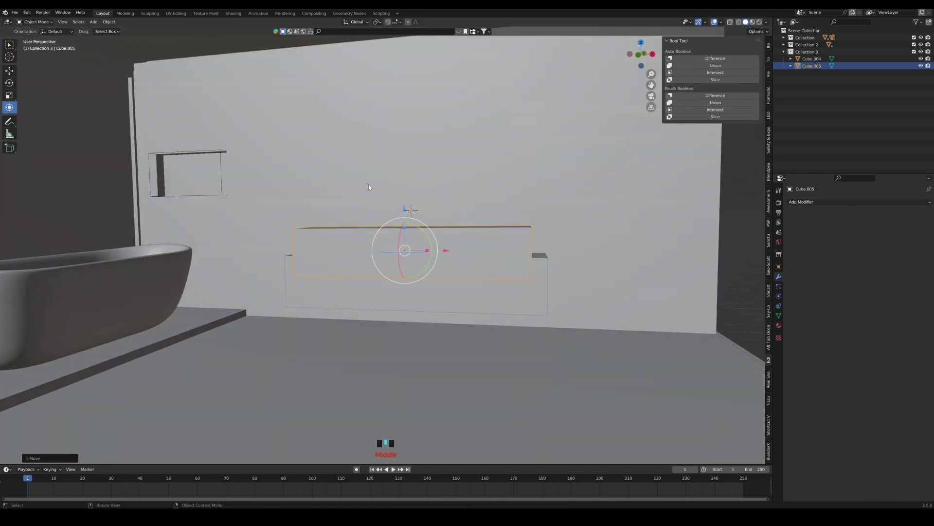
{"action": "left_click_drag", "start_coordinate": [407, 221], "coordinate": [407, 227]}
{"action": "middle_click_drag", "start_coordinate": [406, 228], "coordinate": [428, 261]}
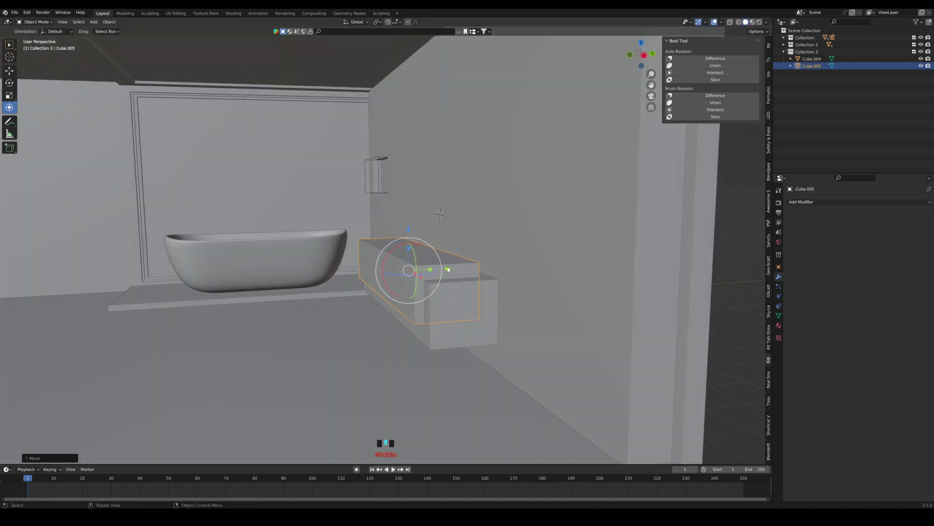
{"action": "left_click_drag", "start_coordinate": [448, 269], "coordinate": [456, 269]}
{"action": "middle_click_drag", "start_coordinate": [424, 292], "coordinate": [450, 296]}
{"action": "mouse_move", "coordinate": [450, 296]}
{"action": "middle_mouse_down", "text": "shift"}
{"action": "mouse_move", "coordinate": [435, 296]}
{"action": "mouse_move", "coordinate": [459, 287]}
{"action": "middle_mouse_up", "text": "shift"}
{"action": "left_click", "coordinate": [465, 267], "text": "shift"}
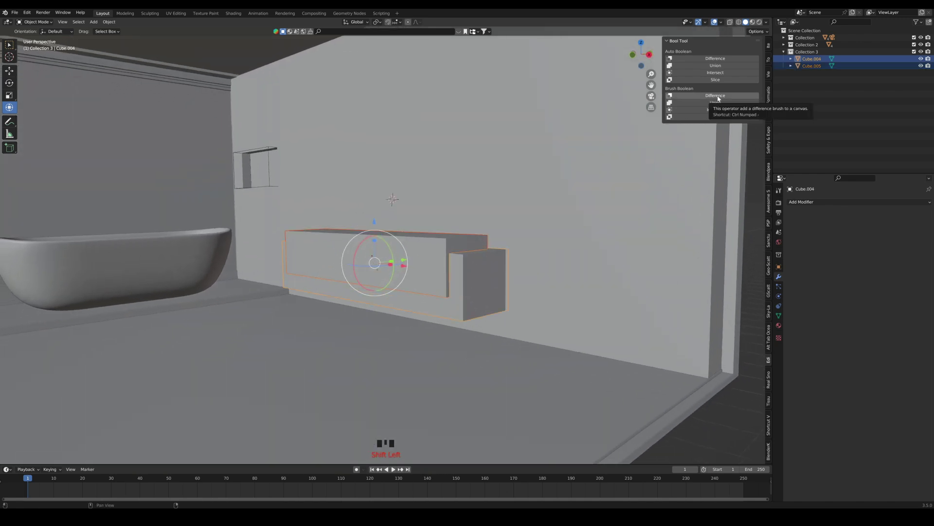
{"action": "left_click", "coordinate": [708, 113]}
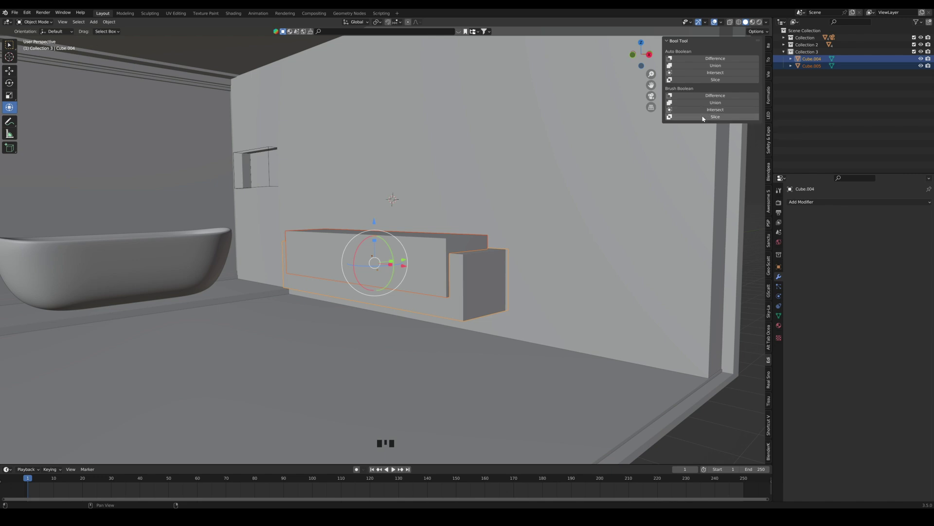
{"action": "middle_click_drag", "start_coordinate": [548, 168], "coordinate": [449, 252]}
{"action": "key", "text": "ctrl+z"}
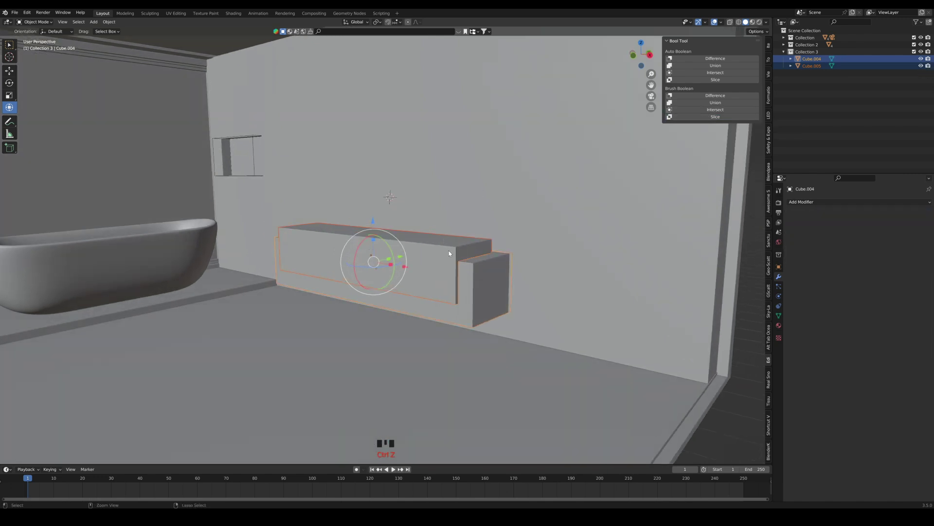
Adjust the lower box's height by moving its top face slightly upward along Z
{"action": "left_click", "coordinate": [490, 321]}
{"action": "left_click", "coordinate": [441, 289]}
{"action": "middle_click_drag", "start_coordinate": [440, 289], "coordinate": [434, 312]}
{"action": "left_click", "coordinate": [456, 305]}
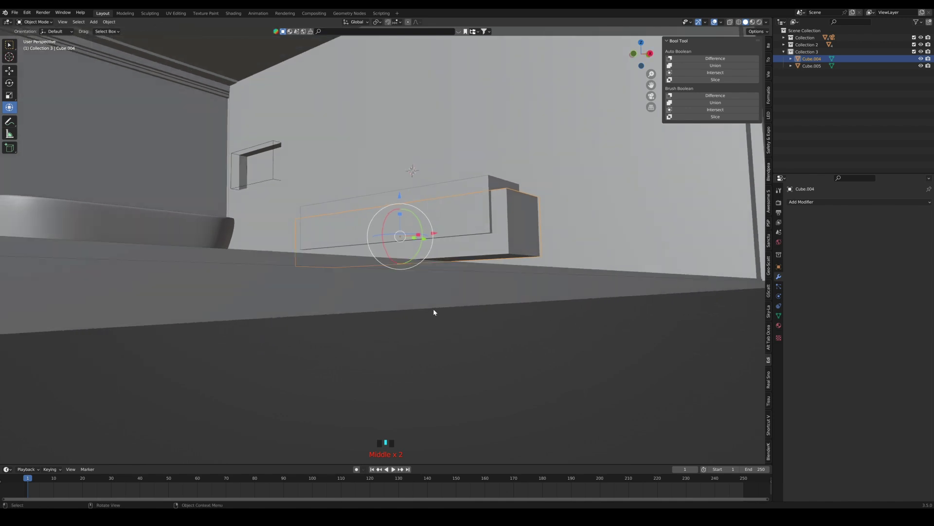
{"action": "key", "text": "Tab"}
{"action": "middle_click_drag", "start_coordinate": [507, 257], "coordinate": [420, 207]}
{"action": "left_click_drag", "start_coordinate": [403, 203], "coordinate": [403, 216]}
{"action": "middle_click_drag", "start_coordinate": [403, 216], "coordinate": [434, 206]}
{"action": "key", "text": "ctrl+z"}
{"action": "left_click", "coordinate": [519, 194]}
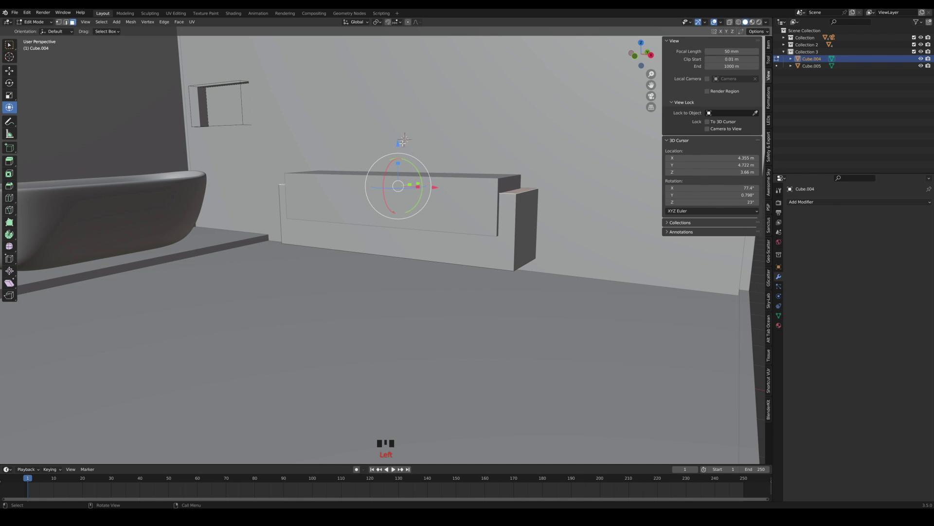
{"action": "left_click_drag", "start_coordinate": [403, 142], "coordinate": [403, 139]}
{"action": "key", "text": "Tab"}
Nudge the upper box slightly to refine its position over the lower box
{"action": "middle_click_drag", "start_coordinate": [420, 176], "coordinate": [393, 188]}
{"action": "left_click", "coordinate": [432, 176]}
{"action": "left_click_drag", "start_coordinate": [491, 180], "coordinate": [490, 181]}
{"action": "middle_click_drag", "start_coordinate": [490, 181], "coordinate": [501, 269]}
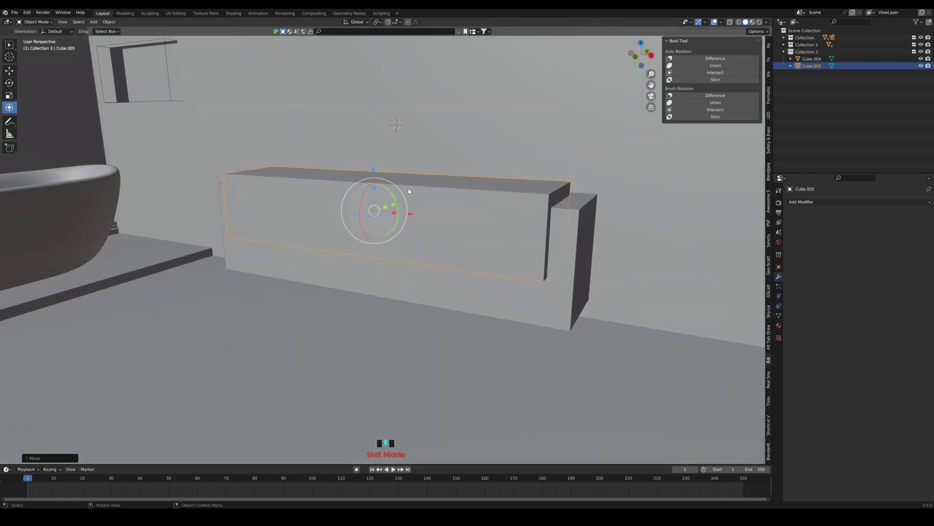
Add a small cube on the upper box near the bathtub end and scale it into a block elongated along X
{"action": "middle_click_drag", "start_coordinate": [130, 67], "coordinate": [161, 104], "text": "shift"}
{"action": "mouse_move", "coordinate": [350, 247]}
{"action": "middle_mouse_down"}
{"action": "mouse_move", "coordinate": [352, 220]}
{"action": "mouse_move", "coordinate": [341, 226]}
{"action": "mouse_move", "coordinate": [341, 251]}
{"action": "middle_mouse_up"}
{"action": "key", "text": "shift+a"}
{"action": "mouse_move", "coordinate": [357, 211]}
{"action": "left_click", "coordinate": [384, 218]}
{"action": "key", "text": "s"}
{"action": "left_click", "coordinate": [381, 221]}
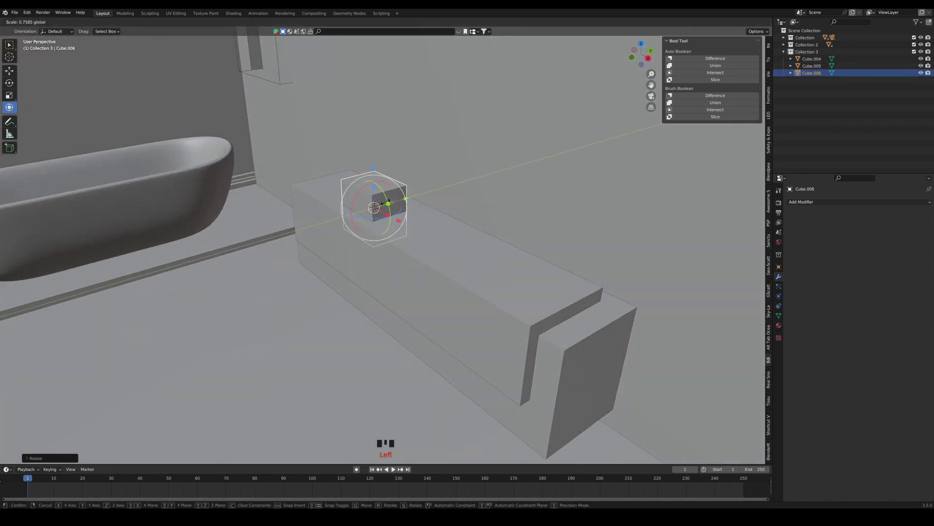
{"action": "middle_click_drag", "start_coordinate": [393, 206], "coordinate": [414, 214]}
{"action": "left_click_drag", "start_coordinate": [387, 214], "coordinate": [408, 217]}
{"action": "middle_click_drag", "start_coordinate": [382, 215], "coordinate": [346, 225]}
{"action": "scroll", "coordinate": [383, 200], "scroll_direction": "up", "scroll_amount": 4}
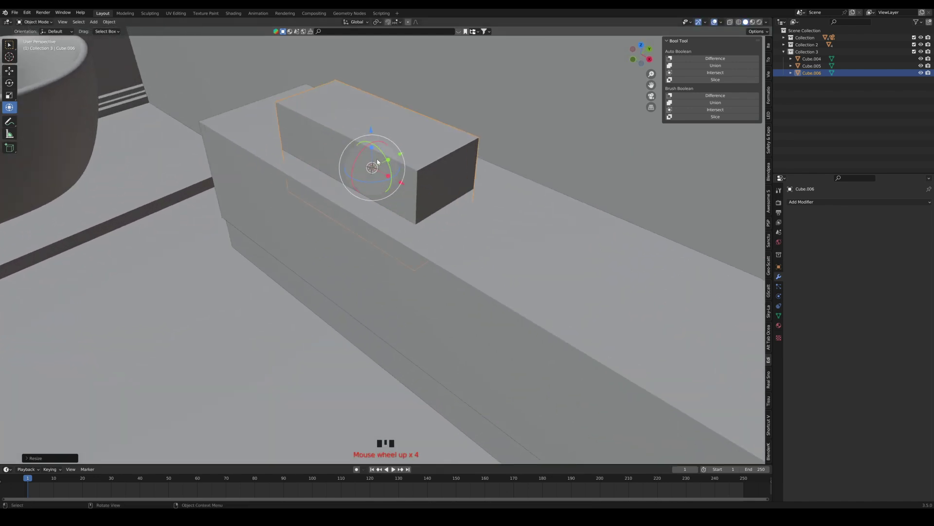
Sink the block into the upper box's top and refine its Y position, its length along X and its height
{"action": "mouse_move", "coordinate": [372, 149]}
{"action": "left_mouse_down"}
{"action": "mouse_move", "coordinate": [372, 161]}
{"action": "mouse_move", "coordinate": [372, 140]}
{"action": "mouse_move", "coordinate": [373, 161]}
{"action": "left_mouse_up"}
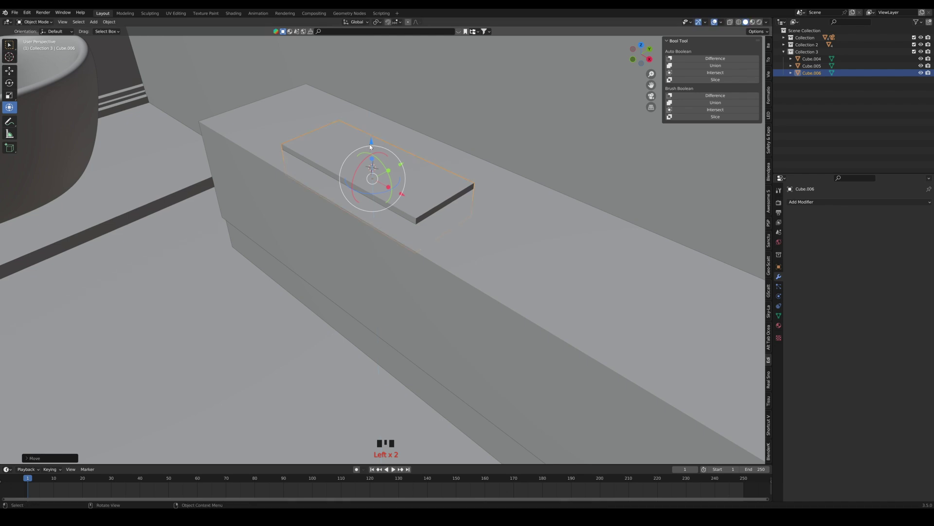
{"action": "middle_click_drag", "start_coordinate": [373, 161], "coordinate": [351, 167]}
{"action": "left_click_drag", "start_coordinate": [391, 172], "coordinate": [415, 165]}
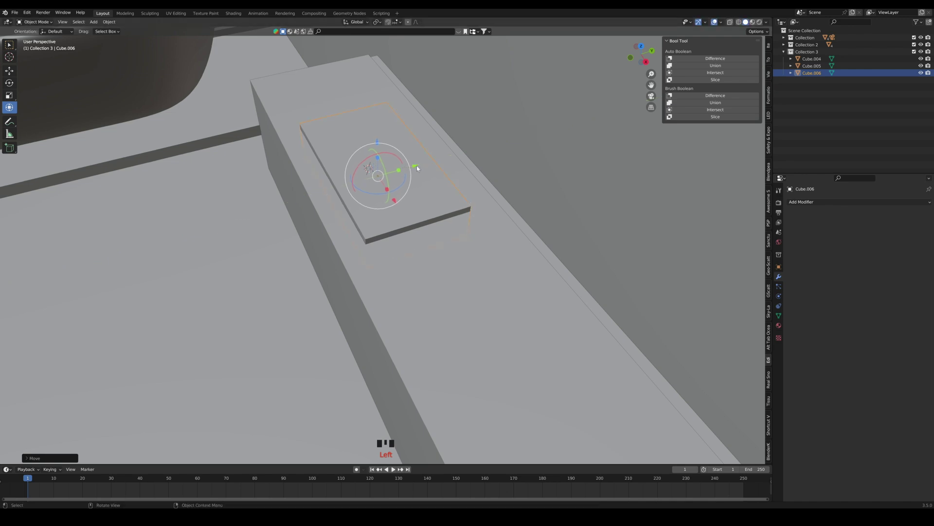
{"action": "middle_click_drag", "start_coordinate": [387, 178], "coordinate": [437, 184]}
{"action": "left_click_drag", "start_coordinate": [399, 196], "coordinate": [334, 160]}
{"action": "middle_click_drag", "start_coordinate": [346, 176], "coordinate": [361, 209]}
{"action": "scroll", "coordinate": [337, 168], "scroll_direction": "down", "scroll_amount": 3}
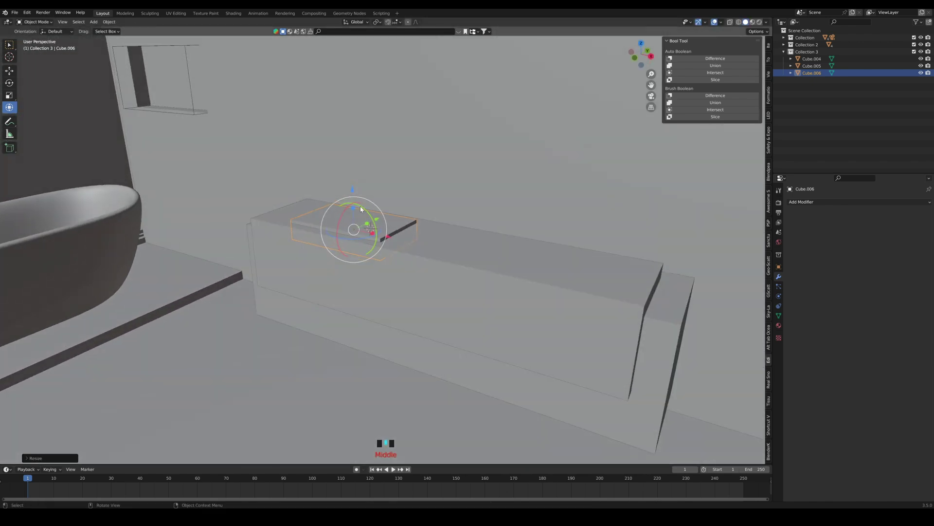
{"action": "left_click_drag", "start_coordinate": [354, 209], "coordinate": [354, 196]}
Duplicate the block and move the copy straight up along Z, well above the cabinet
{"action": "key", "text": "shift+d"}
{"action": "key", "text": "z"}
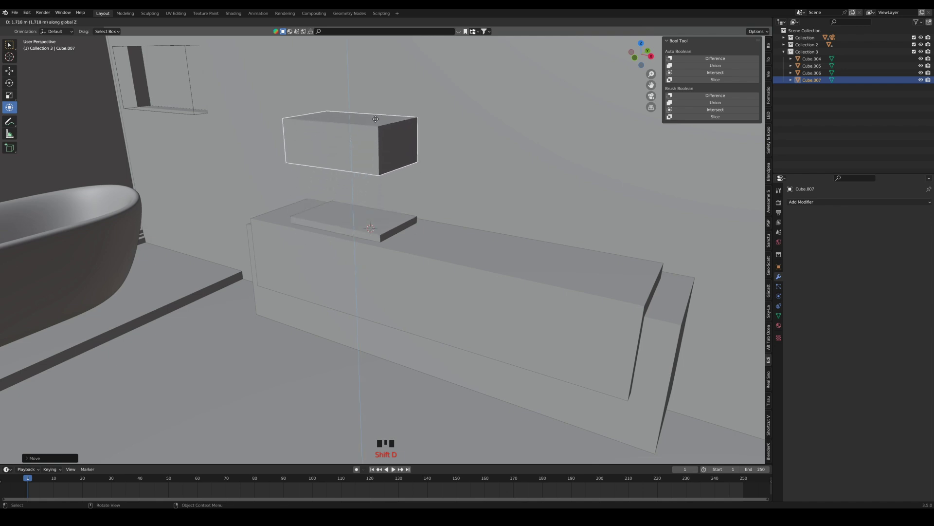
{"action": "left_click", "coordinate": [407, 62]}
Cut the sunken block out of the upper box with a Bool Tool Brush Boolean Difference
{"action": "left_click", "coordinate": [406, 226]}
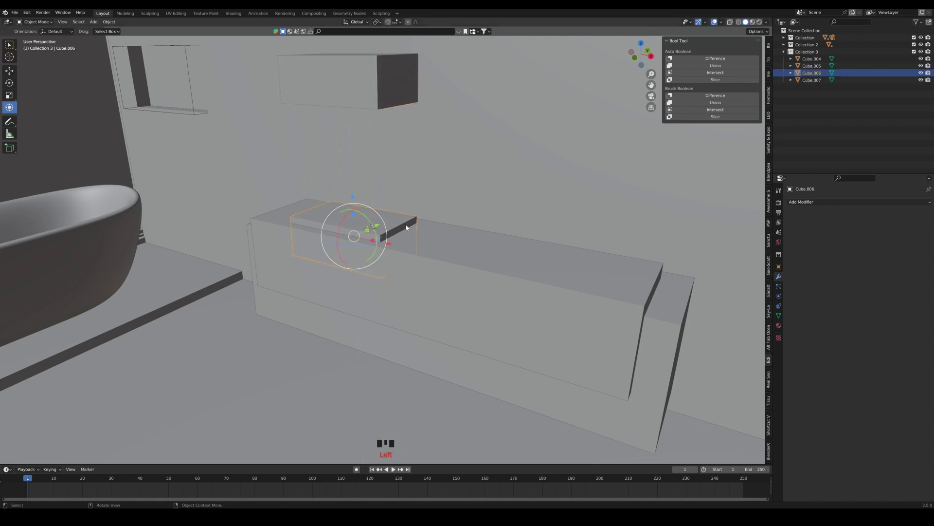
{"action": "left_click", "coordinate": [422, 250], "text": "shift"}
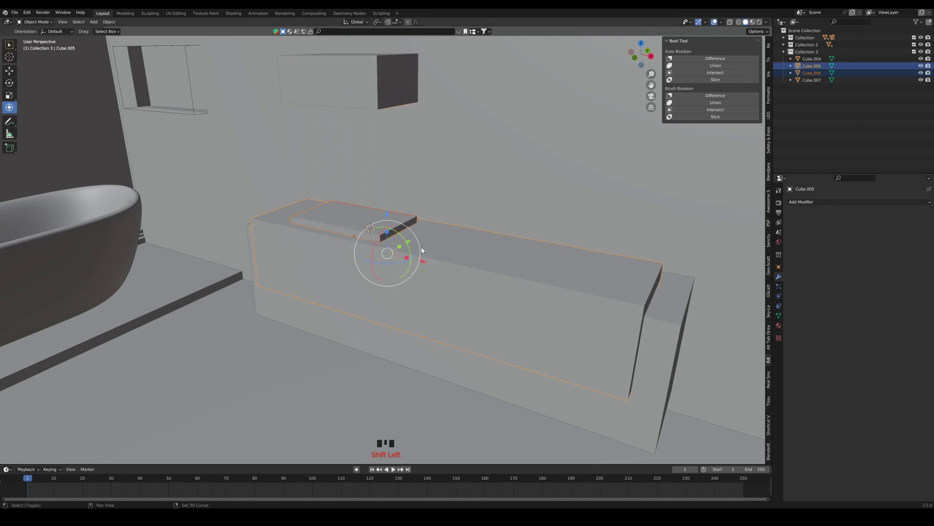
{"action": "left_click", "coordinate": [716, 96]}
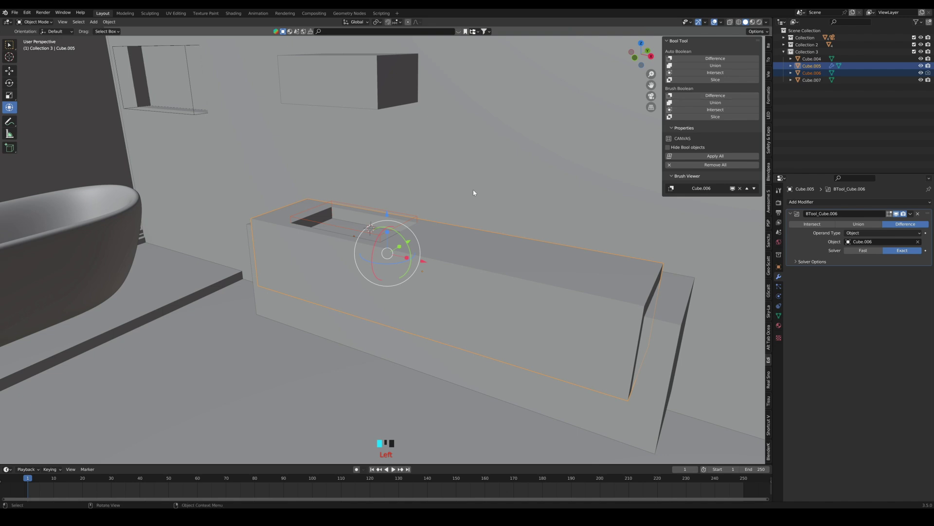
{"action": "scroll", "coordinate": [375, 220], "scroll_direction": "up", "scroll_amount": 2}
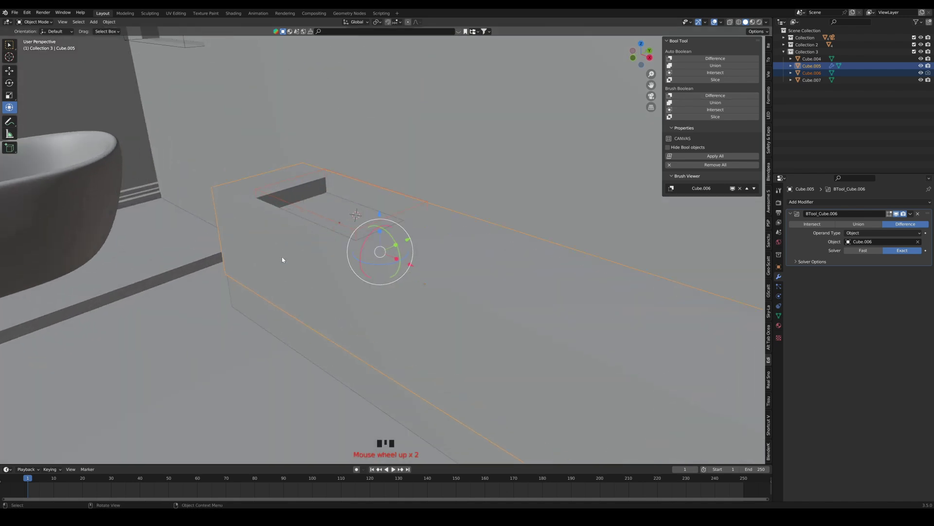
{"action": "scroll", "coordinate": [283, 259], "scroll_direction": "down", "scroll_amount": 2}
Duplicate the raised block down along Z into the recess and cut it from the lower box with a Brush Boolean Difference
{"action": "left_click", "coordinate": [366, 344]}
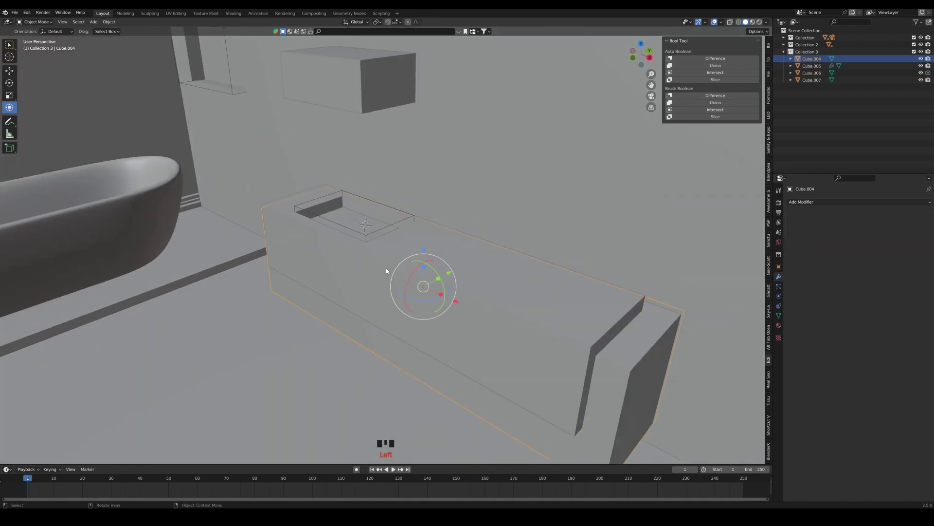
{"action": "left_click", "coordinate": [380, 88]}
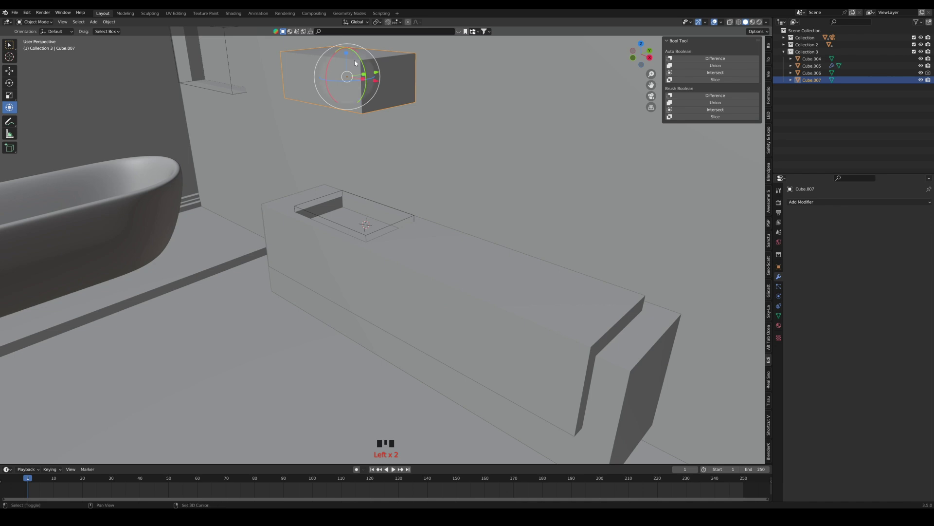
{"action": "middle_click_drag", "start_coordinate": [352, 66], "coordinate": [349, 92], "text": "shift"}
{"action": "key", "text": "shift+d"}
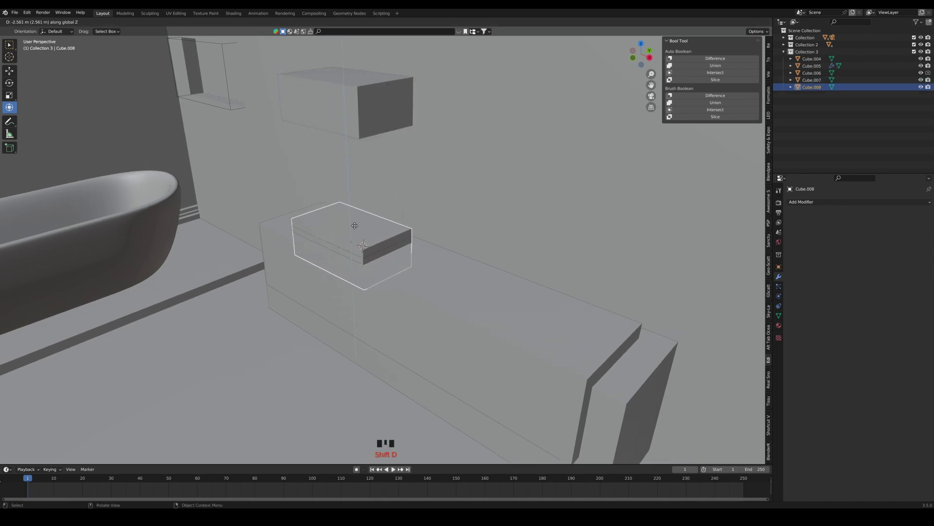
{"action": "left_click", "coordinate": [353, 232]}
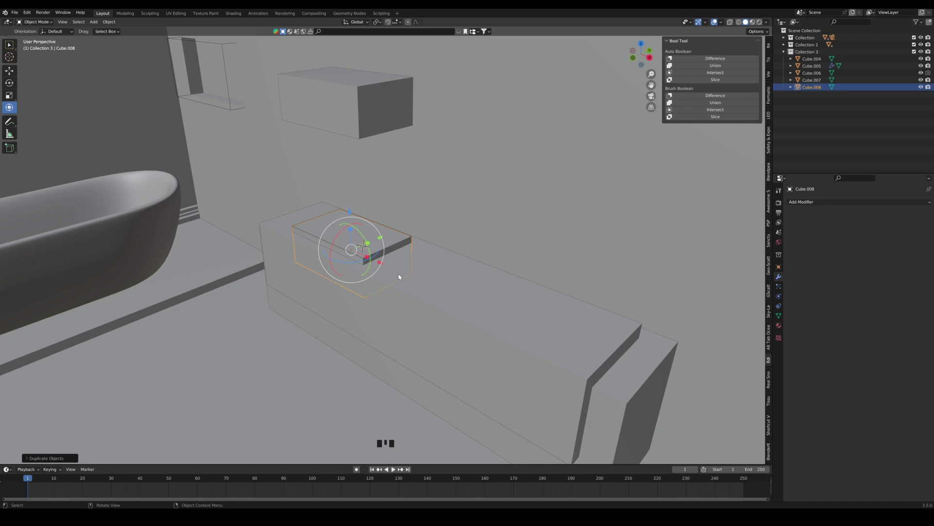
{"action": "left_click", "coordinate": [373, 363], "text": "shift"}
{"action": "left_click", "coordinate": [715, 96]}
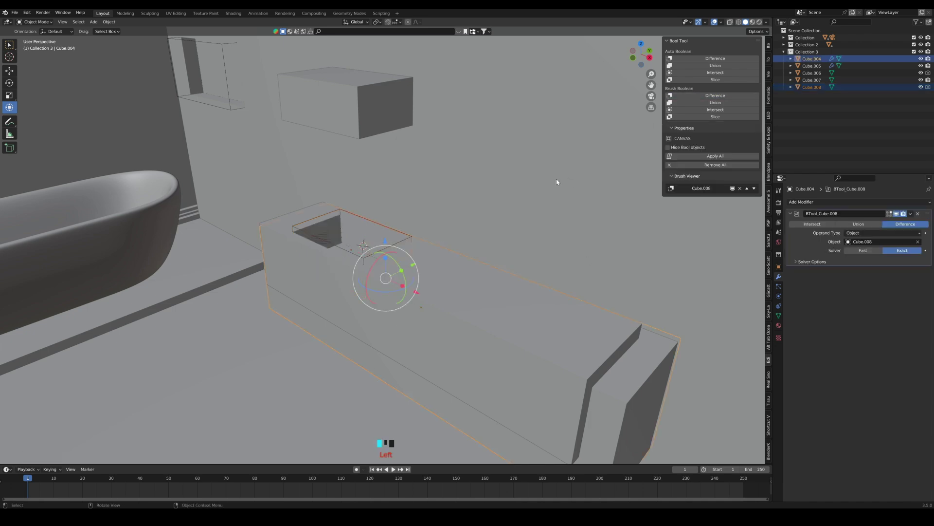
{"action": "left_click", "coordinate": [556, 180]}
Raise the upper box's boolean cutter slightly along Z to make the sink recess shallower
{"action": "mouse_move", "coordinate": [363, 254]}
{"action": "middle_mouse_down"}
{"action": "mouse_move", "coordinate": [391, 249]}
{"action": "mouse_move", "coordinate": [368, 235]}
{"action": "mouse_move", "coordinate": [319, 252]}
{"action": "mouse_move", "coordinate": [329, 213]}
{"action": "mouse_move", "coordinate": [347, 221]}
{"action": "mouse_move", "coordinate": [338, 212]}
{"action": "mouse_move", "coordinate": [276, 212]}
{"action": "mouse_move", "coordinate": [300, 208]}
{"action": "mouse_move", "coordinate": [290, 222]}
{"action": "middle_mouse_up"}
{"action": "scroll", "coordinate": [377, 245], "scroll_direction": "up", "scroll_amount": 2}
{"action": "left_click", "coordinate": [378, 236]}
{"action": "scroll", "coordinate": [389, 227], "scroll_direction": "down", "scroll_amount": 3}
{"action": "scroll", "coordinate": [366, 235], "scroll_direction": "up", "scroll_amount": 3}
{"action": "scroll", "coordinate": [320, 251], "scroll_direction": "down", "scroll_amount": 1}
{"action": "scroll", "coordinate": [290, 222], "scroll_direction": "up", "scroll_amount": 1}
{"action": "scroll", "coordinate": [290, 221], "scroll_direction": "up", "scroll_amount": 1}
{"action": "left_click", "coordinate": [296, 200]}
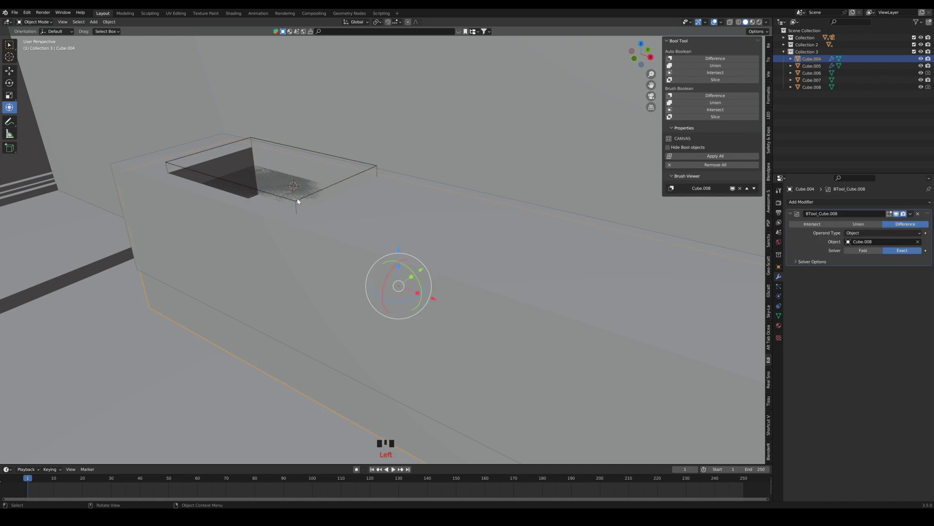
{"action": "left_click", "coordinate": [297, 200]}
{"action": "mouse_move", "coordinate": [269, 158]}
{"action": "left_mouse_down"}
{"action": "mouse_move", "coordinate": [275, 137]}
{"action": "mouse_move", "coordinate": [269, 144]}
{"action": "left_mouse_up"}
{"action": "scroll", "coordinate": [348, 192], "scroll_direction": "down", "scroll_amount": 3}
{"action": "middle_click_drag", "start_coordinate": [312, 187], "coordinate": [332, 219]}
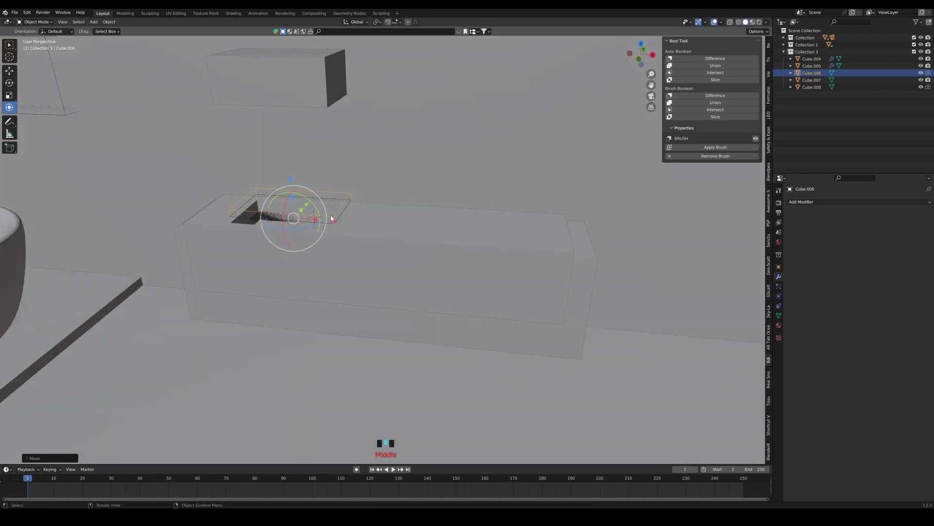
{"action": "key", "text": "alt+d"}
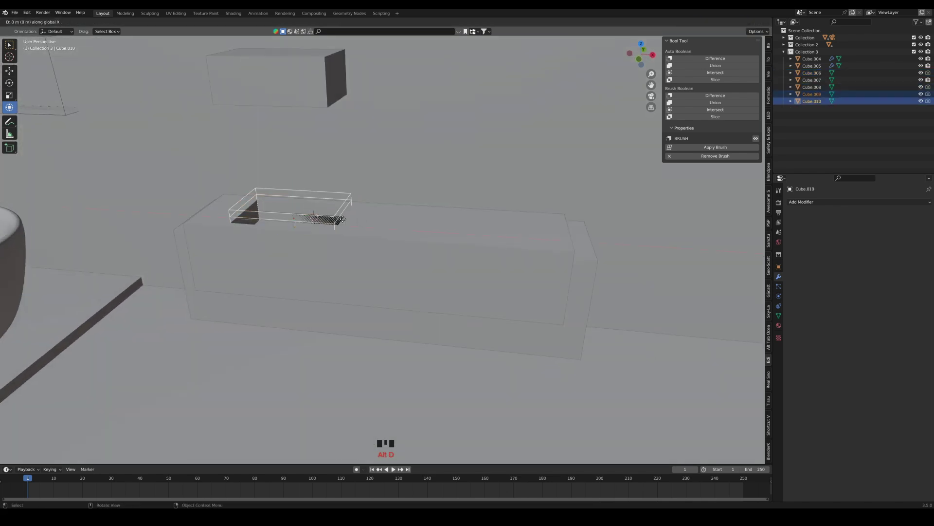
{"action": "left_click", "coordinate": [433, 226]}
{"action": "key", "text": "Delete"}
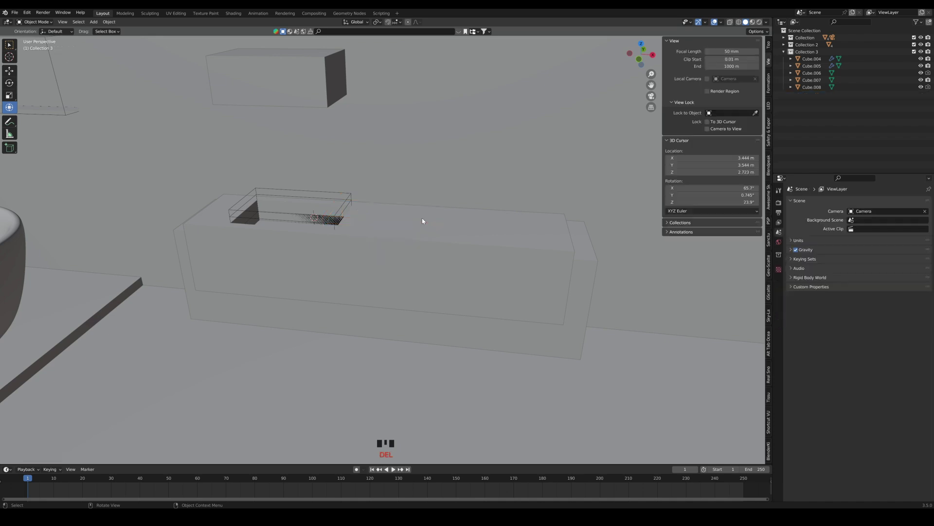
Make linked duplicates of the two sink cutters and move them about 3.465 m along X over the cabinet's other end
{"action": "left_click", "coordinate": [316, 109]}
{"action": "scroll", "coordinate": [361, 202], "scroll_direction": "down", "scroll_amount": 1}
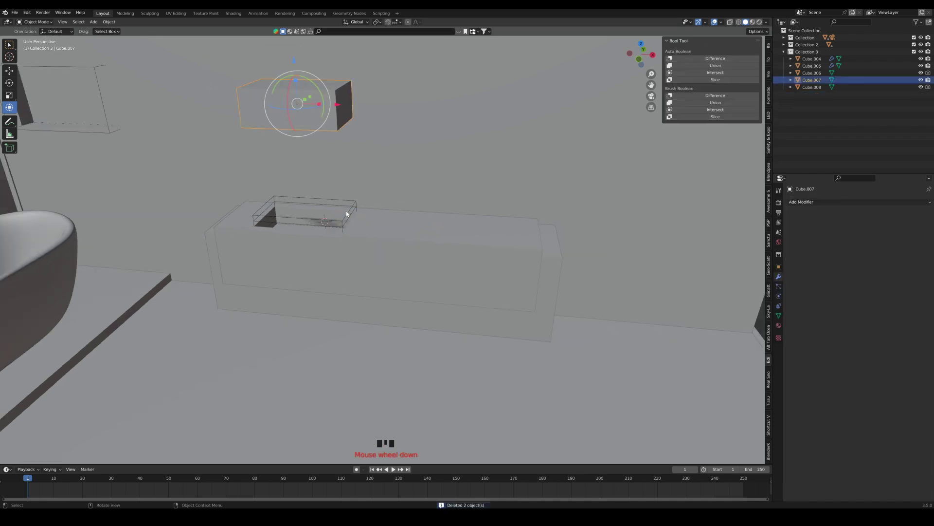
{"action": "left_click", "coordinate": [345, 223]}
{"action": "left_click", "coordinate": [347, 224], "text": "shift"}
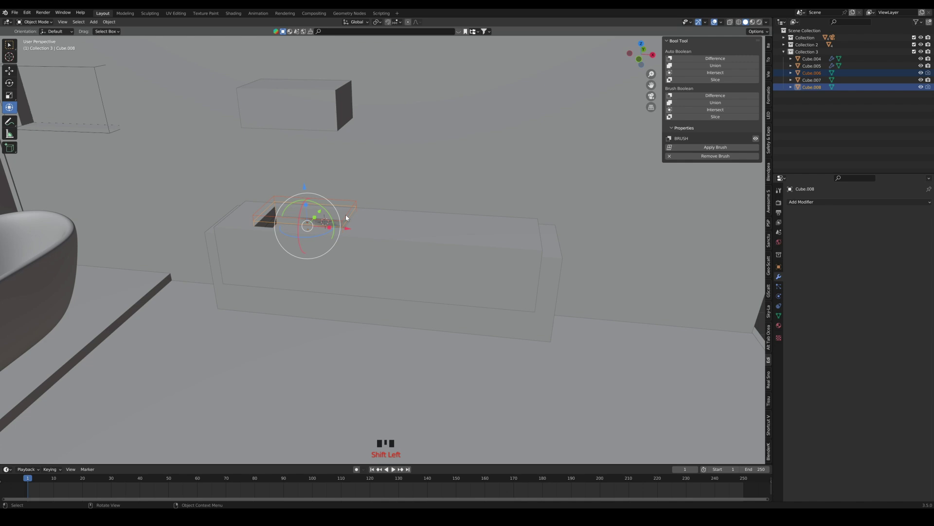
{"action": "key", "text": "alt+d"}
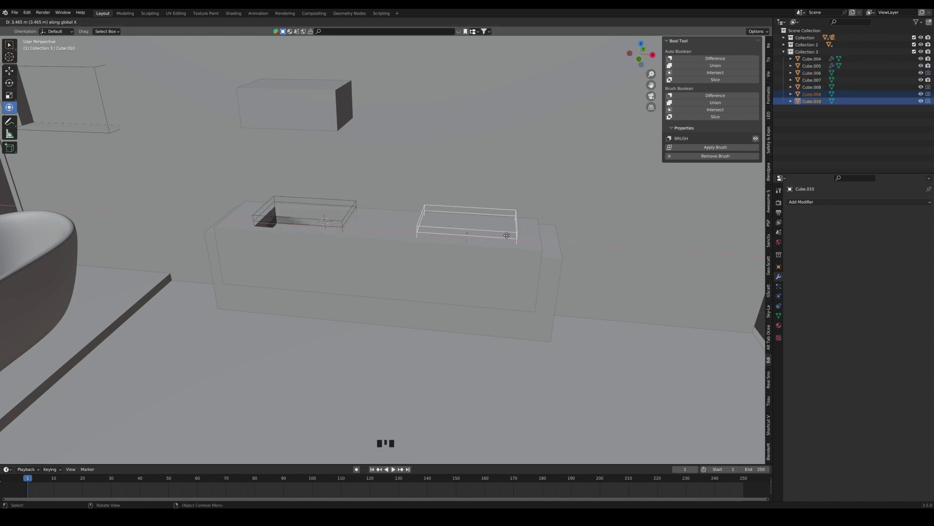
{"action": "left_click", "coordinate": [508, 235]}
Try to cut both cabinet boxes with the two duplicated cutters in a single Brush Boolean Difference
{"action": "left_click", "coordinate": [519, 270], "text": "shift"}
{"action": "left_click", "coordinate": [546, 273], "text": "shift"}
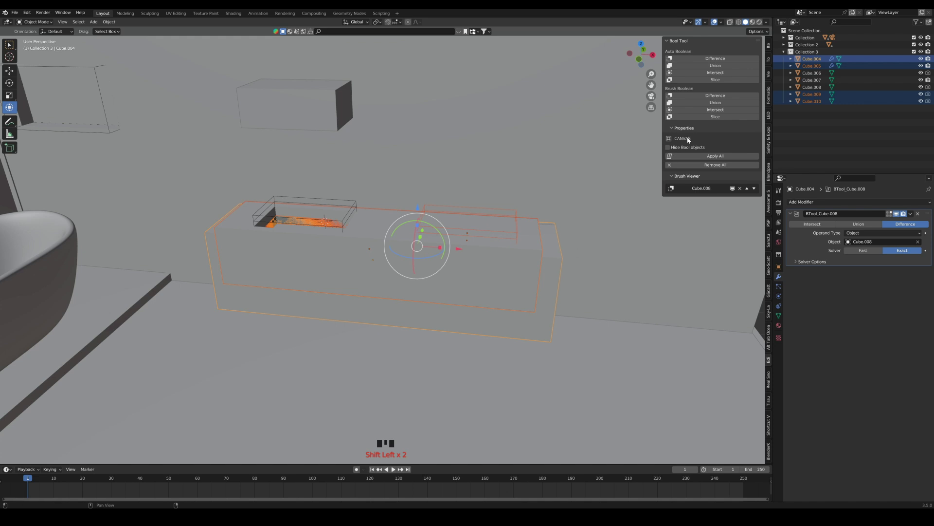
{"action": "left_click", "coordinate": [715, 95]}
{"action": "key", "text": "ctrl+z"}
{"action": "left_click", "coordinate": [619, 239]}
Cut the second sink recess into the upper box using its duplicated cutter and a Brush Boolean Difference
{"action": "left_click", "coordinate": [514, 238]}
{"action": "left_click", "coordinate": [527, 246], "text": "shift"}
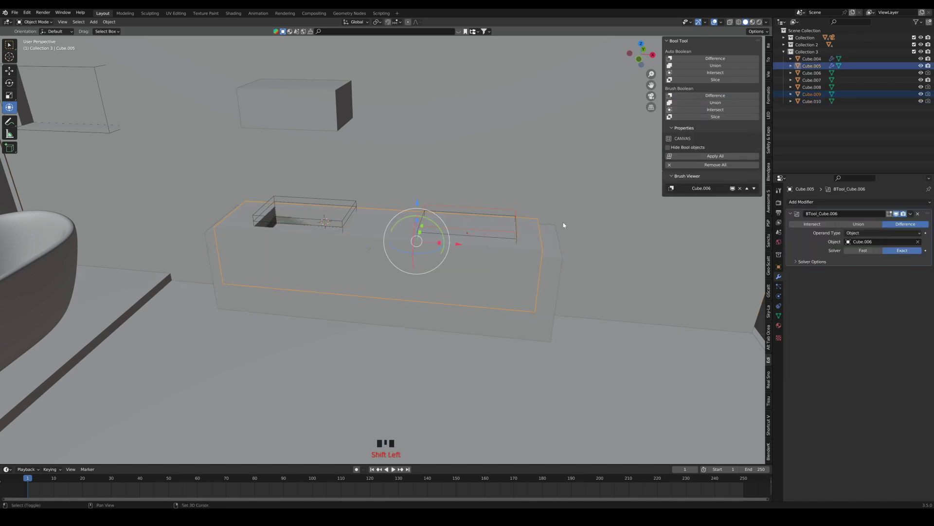
{"action": "left_click", "coordinate": [698, 98]}
{"action": "key", "text": "ctrl+z"}
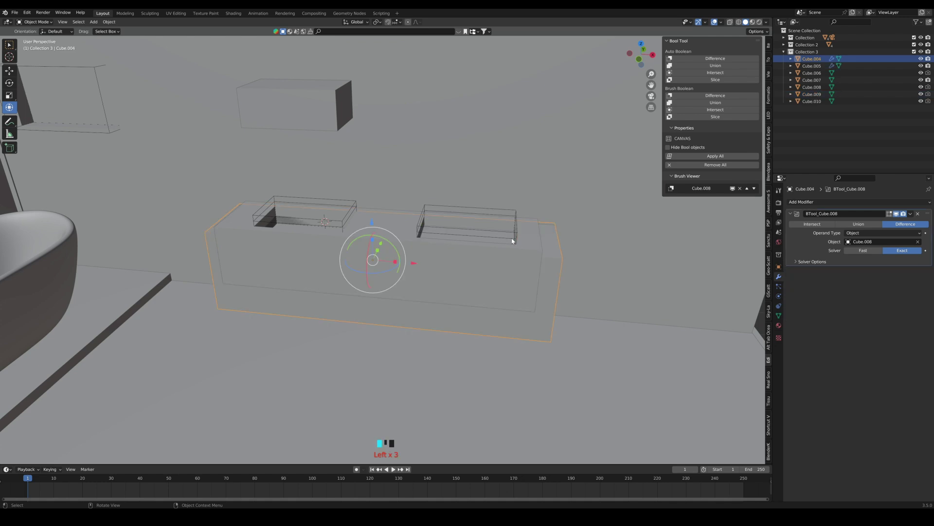
Cut the second sink recess into the lower box using the other duplicated cutter and a Brush Boolean Difference
{"action": "left_click", "coordinate": [525, 246]}
{"action": "left_click", "coordinate": [553, 256], "text": "shift"}
{"action": "left_click", "coordinate": [711, 96]}
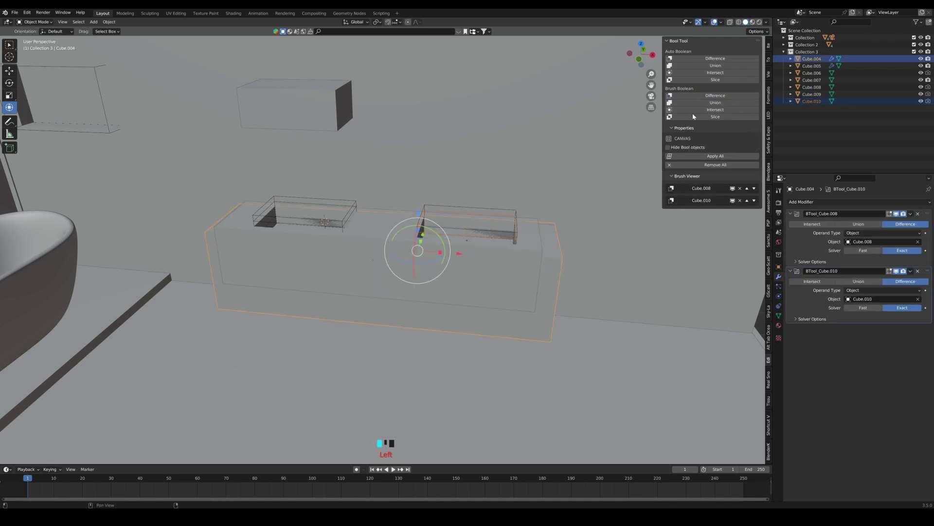
{"action": "left_click", "coordinate": [597, 215]}
{"action": "middle_click_drag", "start_coordinate": [540, 228], "coordinate": [555, 190]}
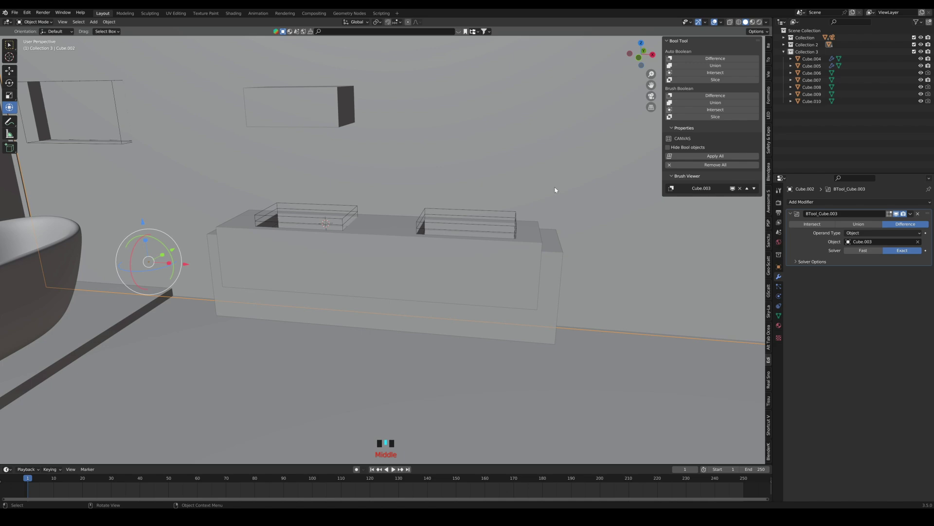
Look through the camera and delete the leftover block floating above the cabinet
{"action": "left_click", "coordinate": [652, 96]}
{"action": "left_click", "coordinate": [489, 209]}
{"action": "key", "text": "Delete"}
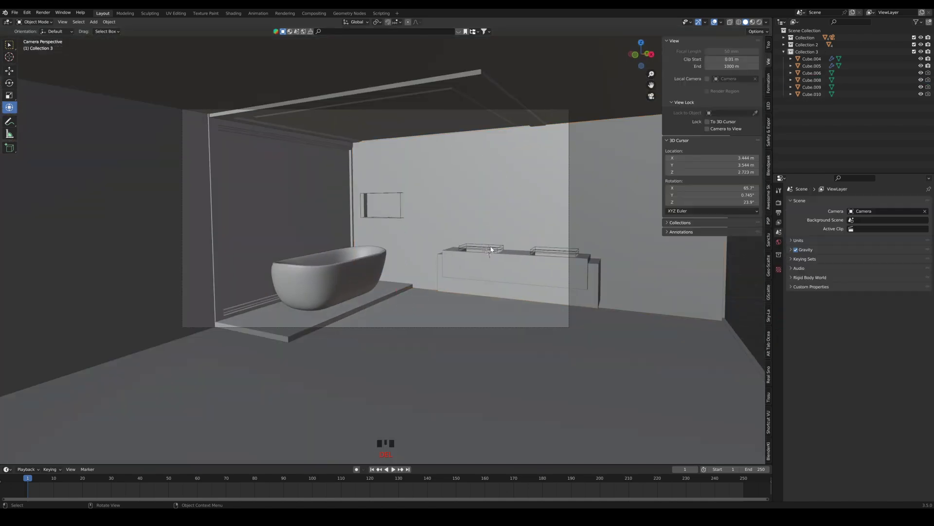
Preview the rendered camera view, then raise all Collection 3 objects along Z and shift them slightly along negative X toward the bathtub
{"action": "left_click", "coordinate": [759, 22]}
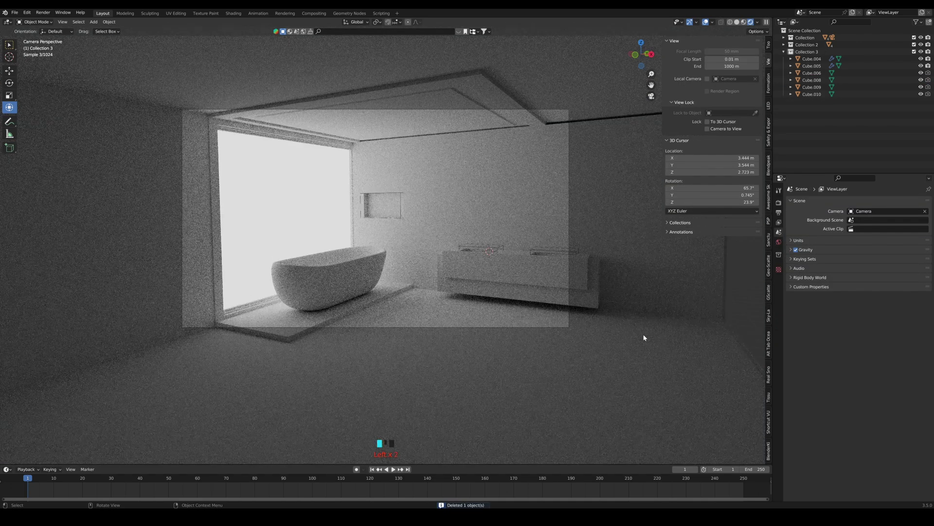
{"action": "left_click", "coordinate": [582, 319]}
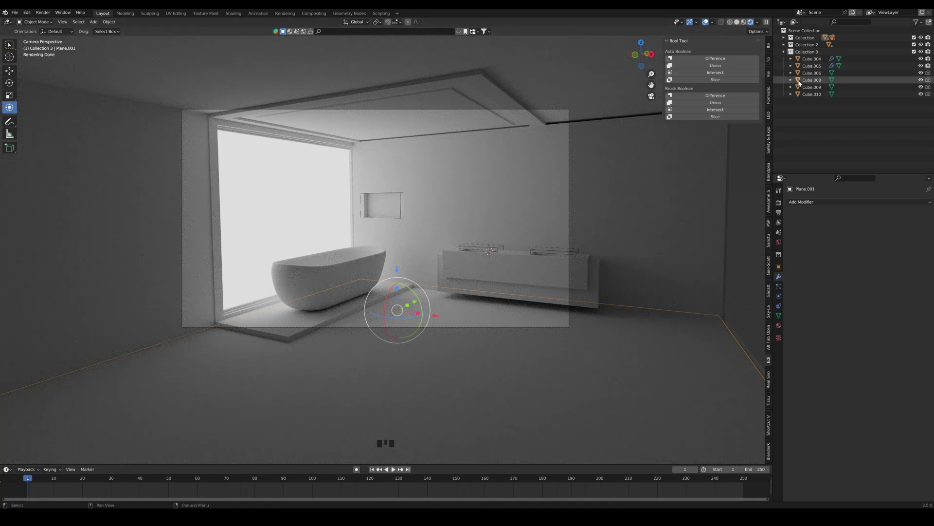
{"action": "right_click", "coordinate": [808, 52]}
{"action": "left_click", "coordinate": [759, 109]}
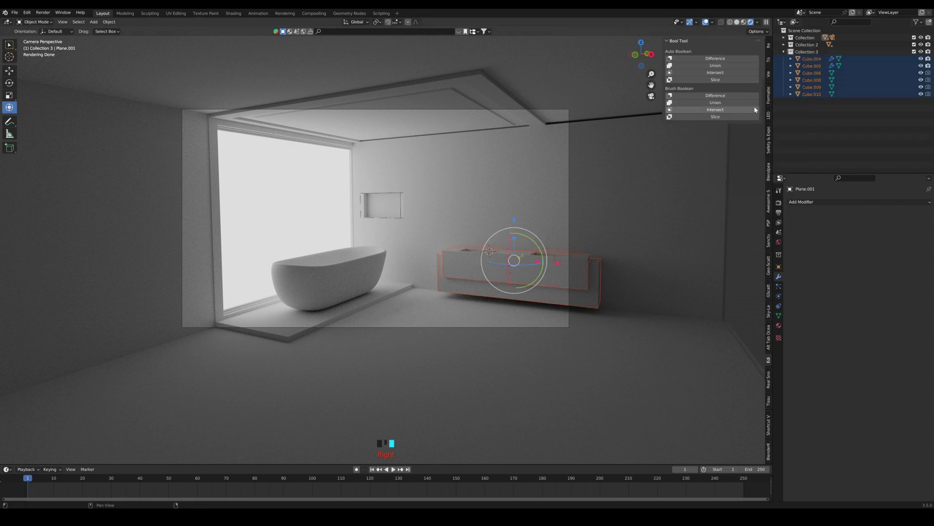
{"action": "left_click_drag", "start_coordinate": [514, 222], "coordinate": [520, 204]}
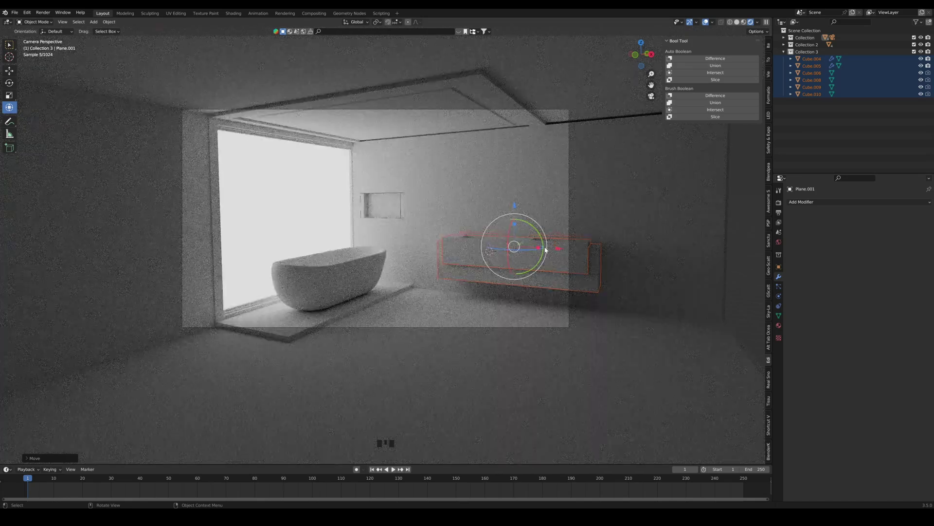
{"action": "left_click_drag", "start_coordinate": [554, 251], "coordinate": [546, 249]}
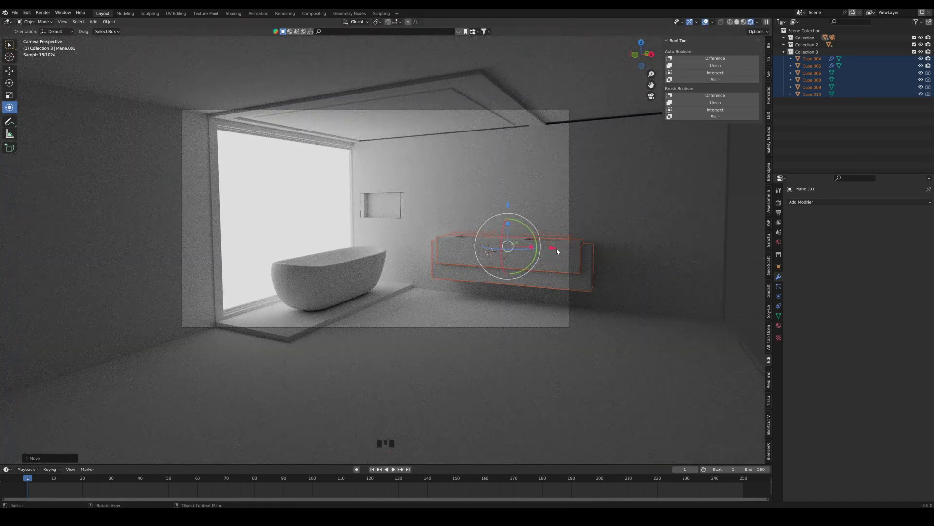
{"action": "left_click_drag", "start_coordinate": [553, 249], "coordinate": [550, 249]}
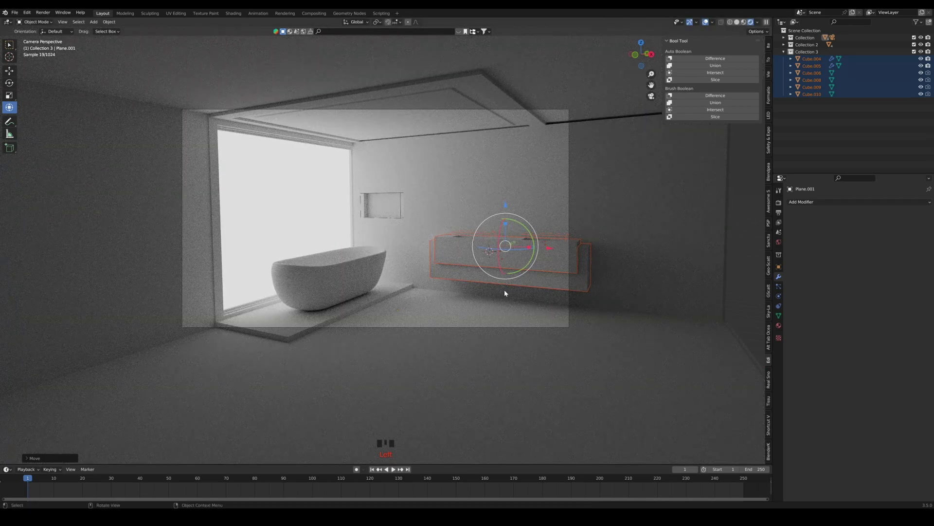
In solid shading, edit the lower cabinet box and add five evenly spaced vertical loop cuts along its length
{"action": "left_click", "coordinate": [737, 24]}
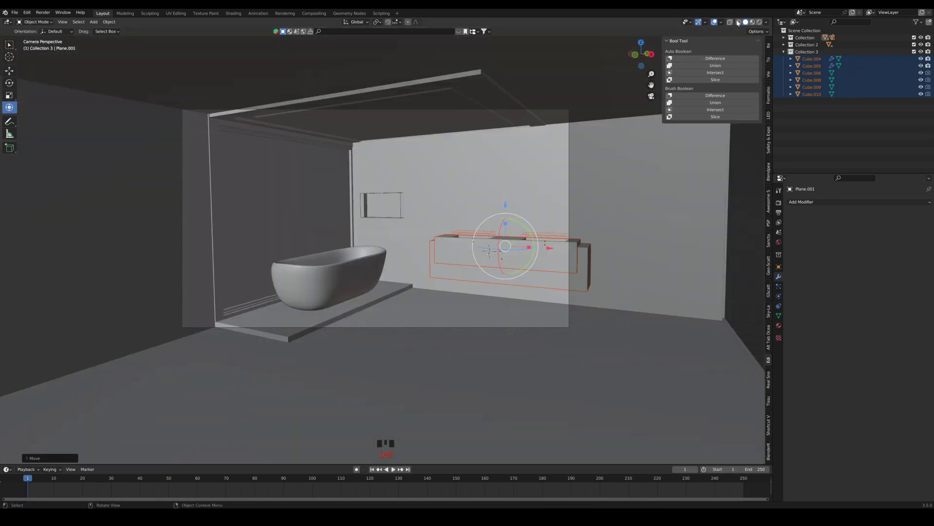
{"action": "middle_click_drag", "start_coordinate": [441, 324], "coordinate": [487, 327]}
{"action": "scroll", "coordinate": [513, 328], "scroll_direction": "up", "scroll_amount": 2}
{"action": "mouse_move", "coordinate": [560, 337]}
{"action": "middle_mouse_down", "text": "shift"}
{"action": "mouse_move", "coordinate": [472, 279]}
{"action": "mouse_move", "coordinate": [419, 276]}
{"action": "middle_mouse_up", "text": "shift"}
{"action": "scroll", "coordinate": [430, 274], "scroll_direction": "up", "scroll_amount": 2}
{"action": "left_click", "coordinate": [446, 277]}
{"action": "scroll", "coordinate": [446, 277], "scroll_direction": "up", "scroll_amount": 1}
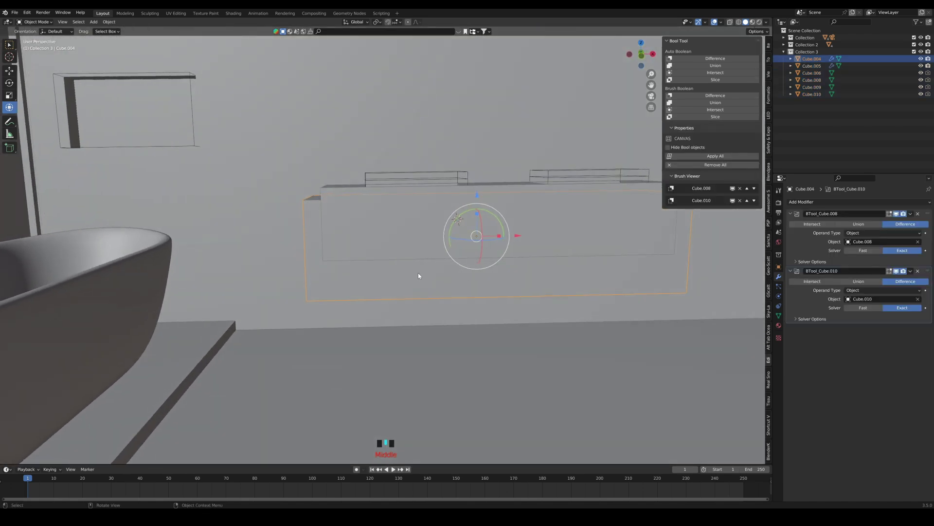
{"action": "key", "text": "Tab"}
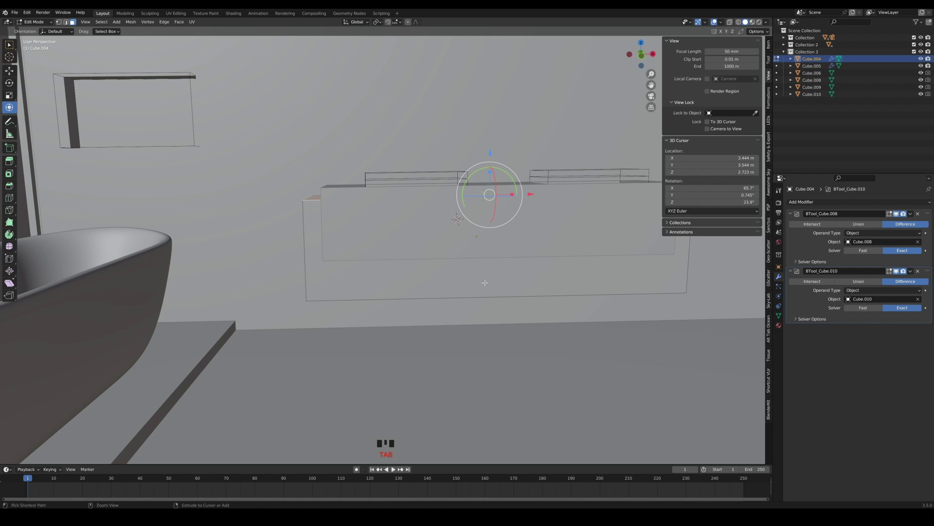
{"action": "key", "text": "ctrl+r"}
{"action": "scroll", "coordinate": [479, 300], "scroll_direction": "up", "scroll_amount": 2}
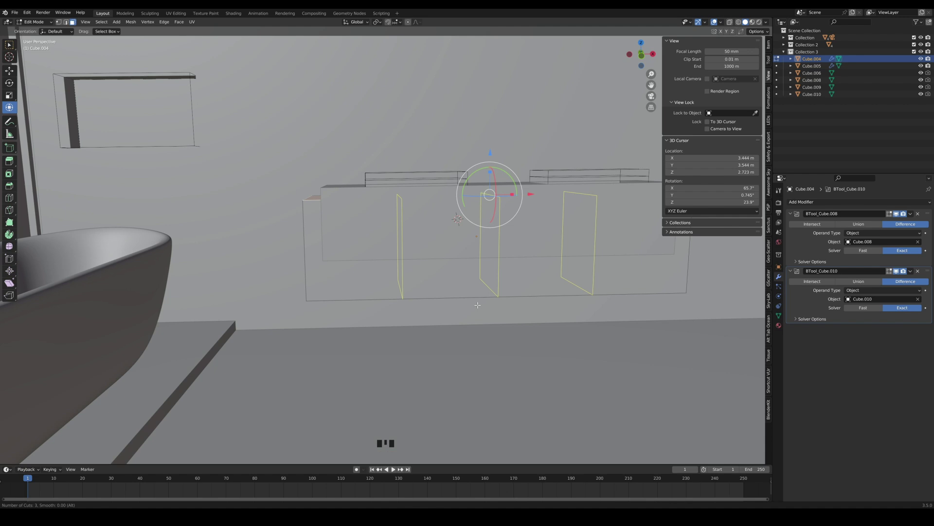
{"action": "scroll", "coordinate": [477, 305], "scroll_direction": "up", "scroll_amount": 1}
{"action": "scroll", "coordinate": [478, 304], "scroll_direction": "up", "scroll_amount": 1}
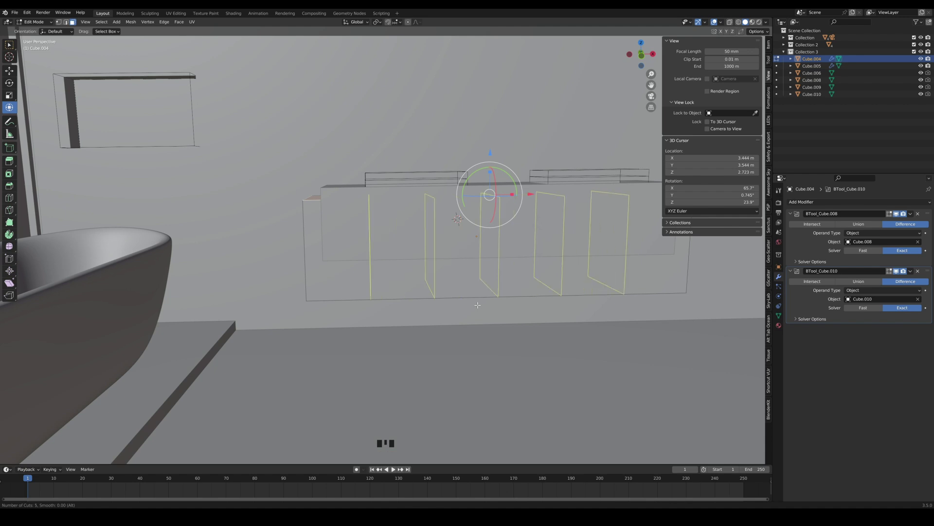
{"action": "left_click", "coordinate": [477, 304]}
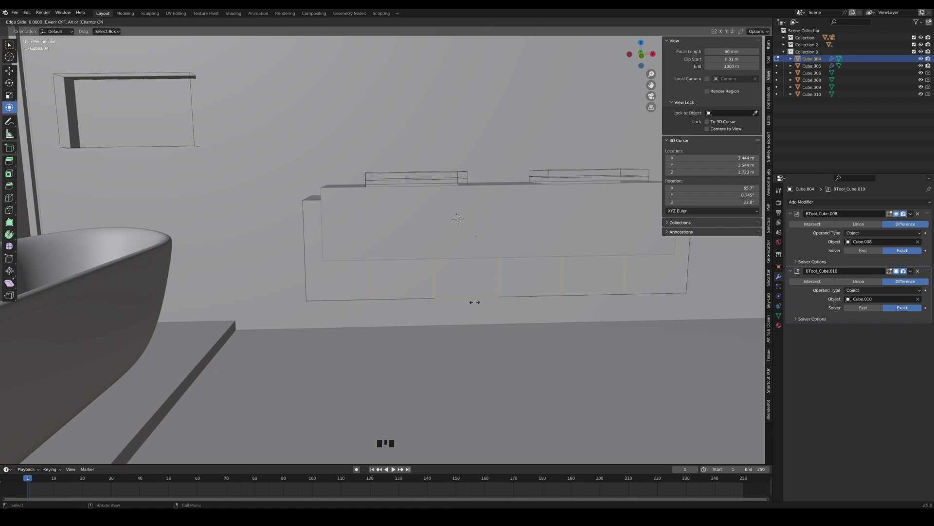
{"action": "right_click", "coordinate": [486, 303]}
Scale the five vertical loops apart along X so the outer ones sit close to the cabinet's ends
{"action": "middle_click_drag", "start_coordinate": [494, 302], "coordinate": [487, 299]}
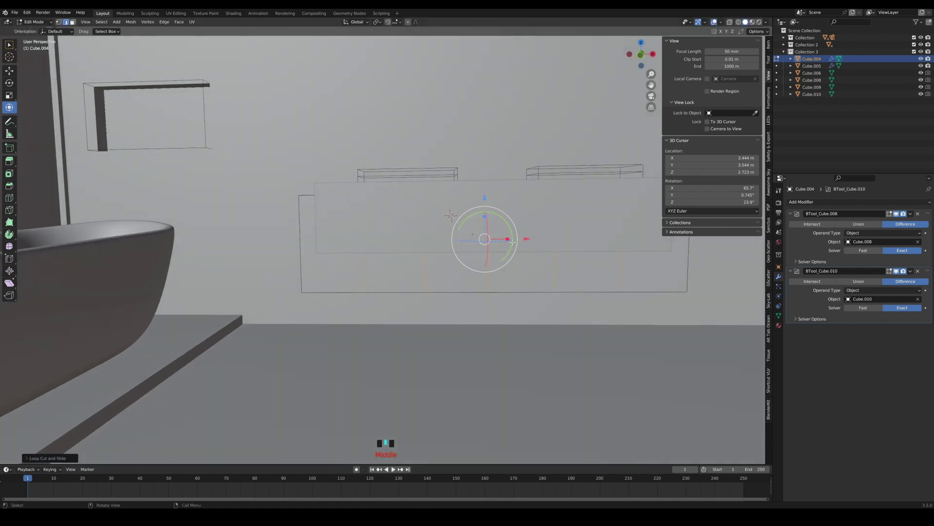
{"action": "left_click_drag", "start_coordinate": [512, 242], "coordinate": [515, 238]}
{"action": "left_click", "coordinate": [256, 117]}
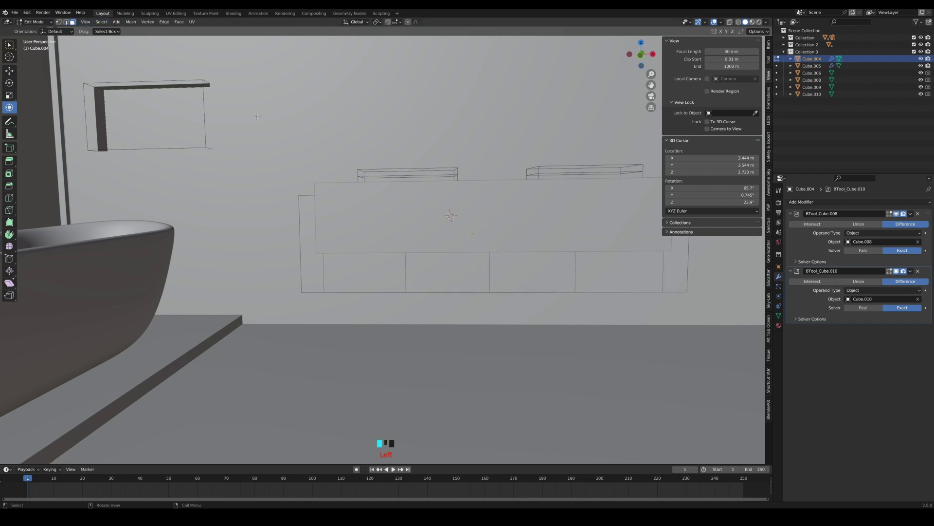
Add one horizontal loop cut near the lower box's bottom edge and another just beneath the upper box
{"action": "key", "text": "ctrl+r"}
{"action": "left_click", "coordinate": [672, 282]}
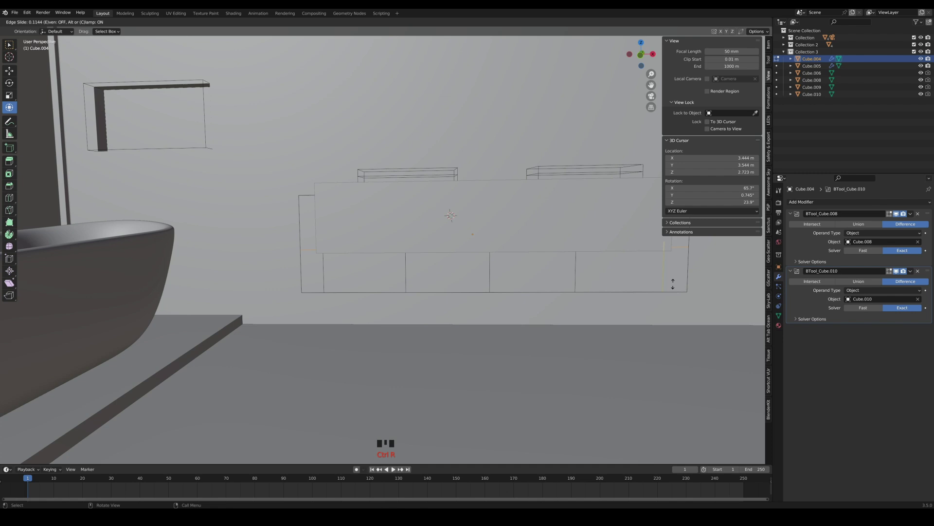
{"action": "left_click", "coordinate": [683, 321]}
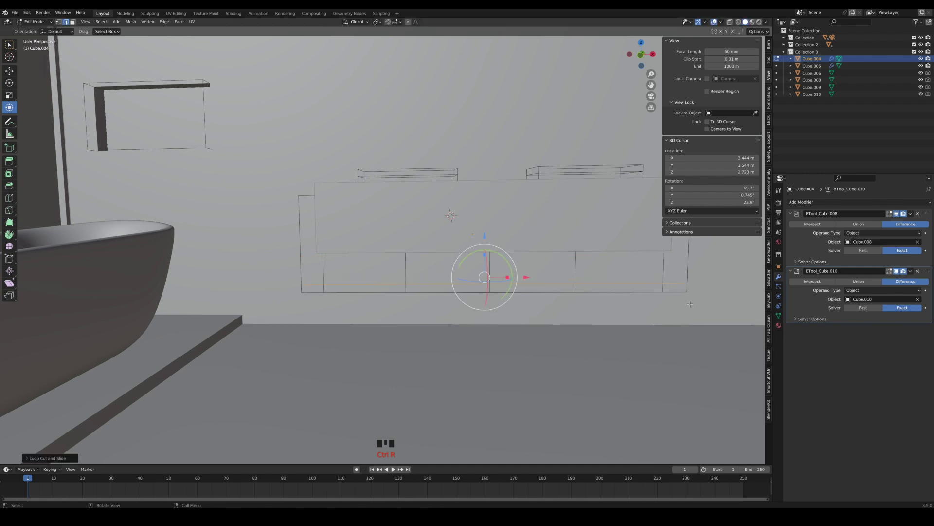
{"action": "key", "text": "ctrl+r"}
{"action": "left_click", "coordinate": [687, 262]}
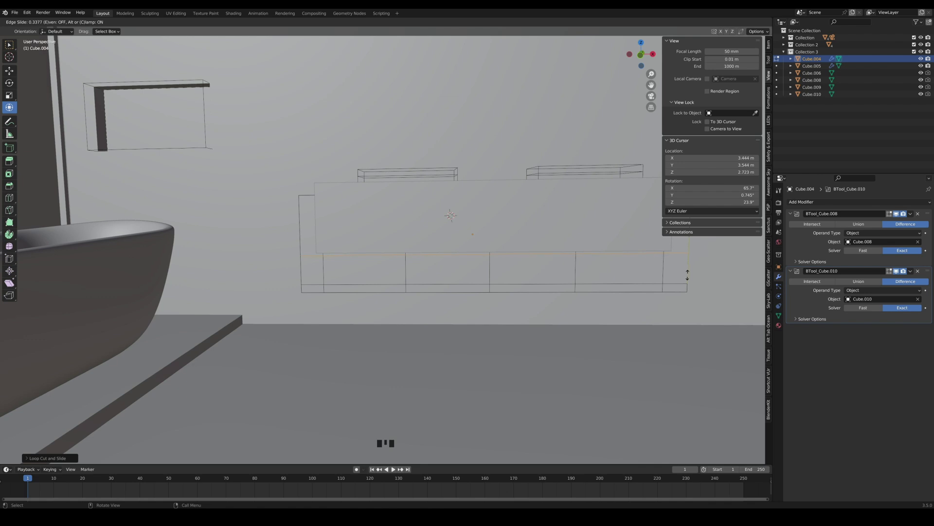
{"action": "left_click", "coordinate": [687, 275]}
Select the bottom horizontal loop and move it slightly down along Z, closer to the lower box's bottom edge
{"action": "left_click", "coordinate": [686, 285], "text": "alt"}
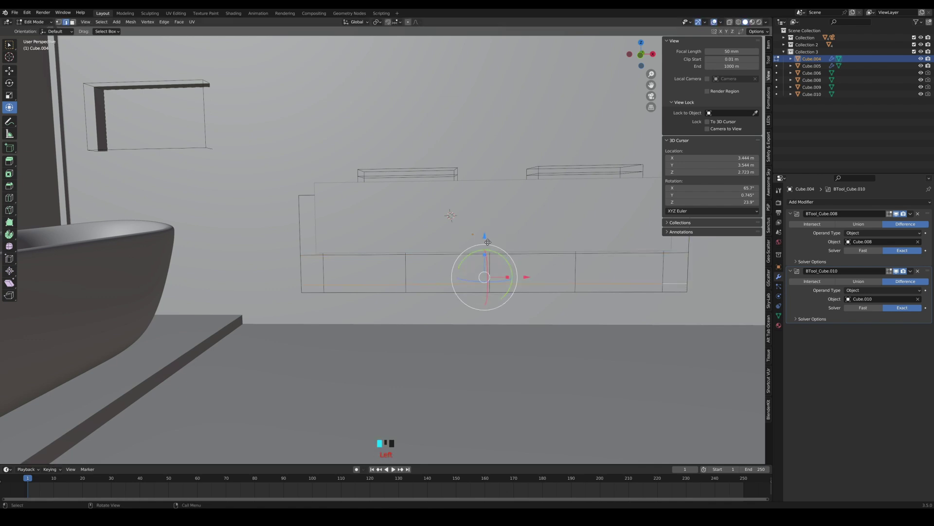
{"action": "left_click_drag", "start_coordinate": [488, 242], "coordinate": [489, 246]}
{"action": "left_click", "coordinate": [153, 82]}
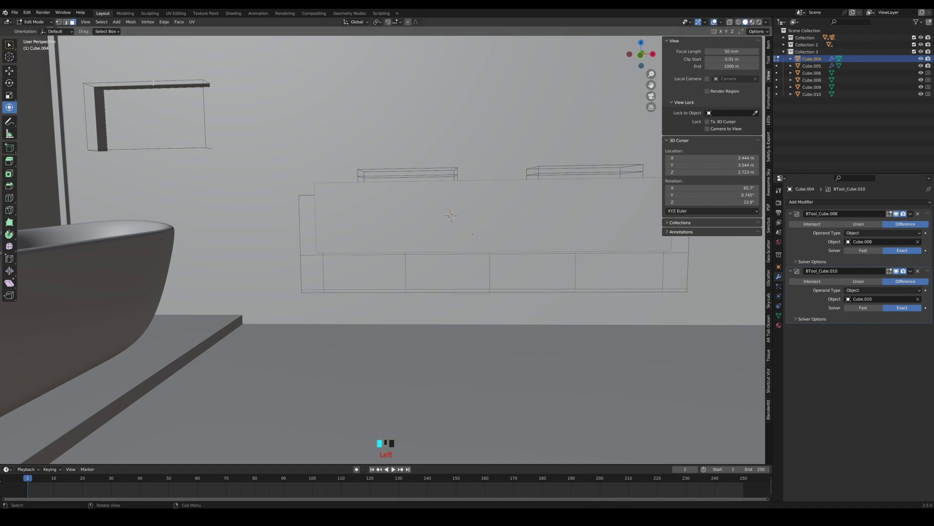
Inset the first and third front panels by about 0.075 m, and the second and fourth by about 0.078 m
{"action": "left_click", "coordinate": [375, 269]}
{"action": "left_click", "coordinate": [530, 280], "text": "shift"}
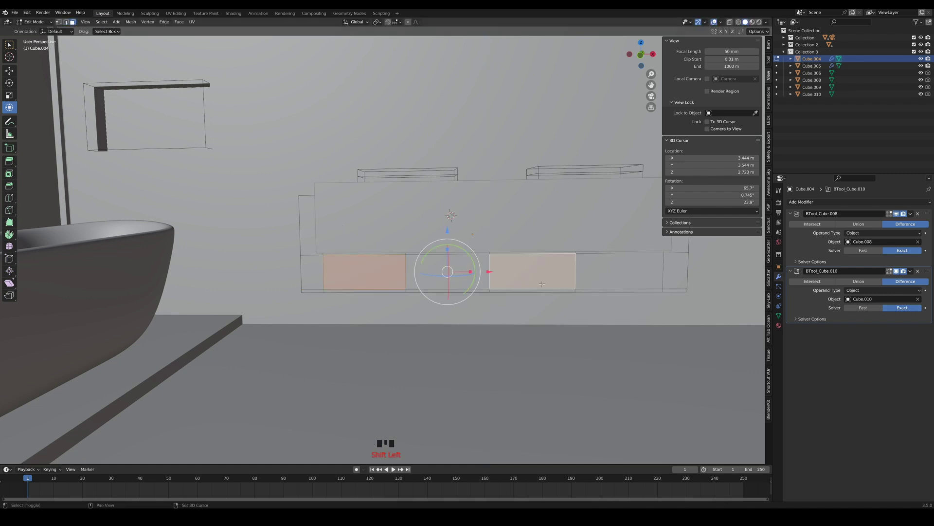
{"action": "key", "text": "i"}
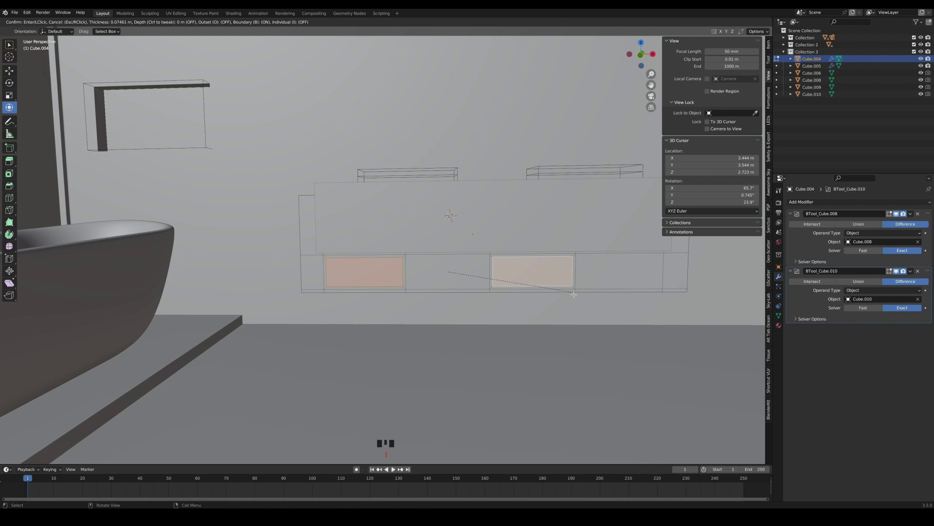
{"action": "left_click", "coordinate": [574, 294]}
{"action": "left_click", "coordinate": [448, 272]}
{"action": "left_click", "coordinate": [656, 290], "text": "shift"}
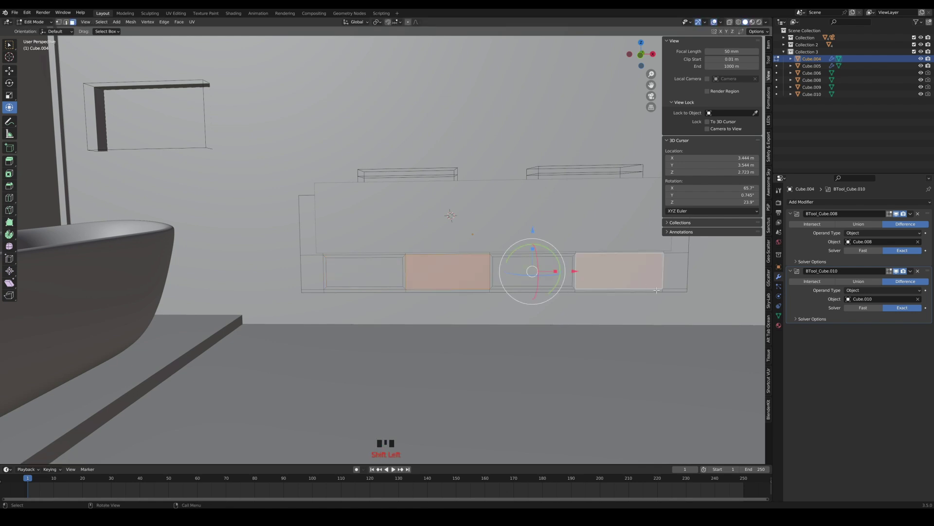
{"action": "key", "text": "i"}
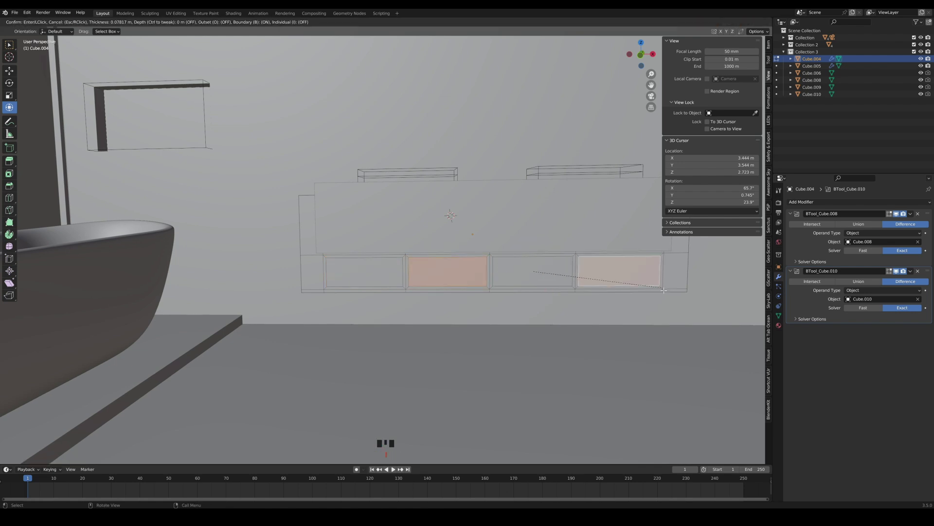
{"action": "left_click", "coordinate": [664, 290]}
Select all four inset front panels of the lower box and extrude them inward by about 0.046 m
{"action": "left_click", "coordinate": [567, 279], "text": "shift"}
{"action": "left_click", "coordinate": [391, 280], "text": "shift"}
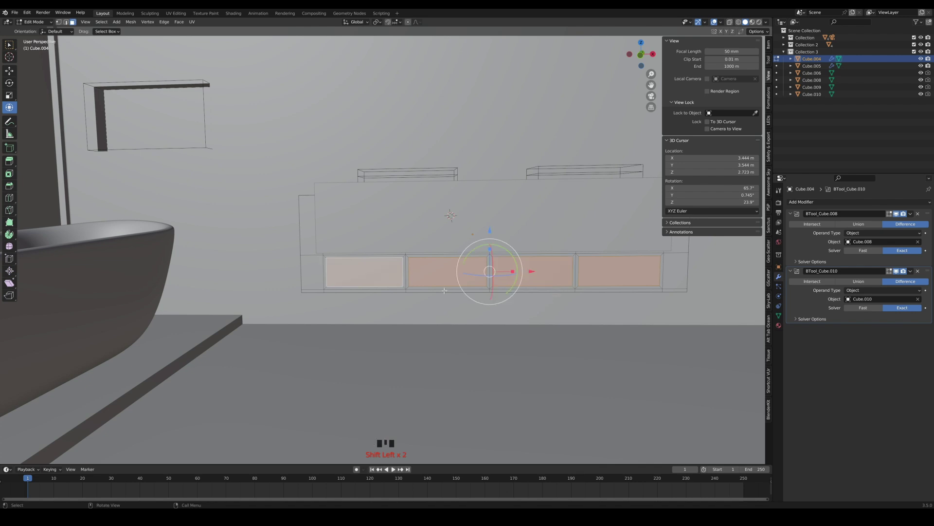
{"action": "middle_click_drag", "start_coordinate": [444, 290], "coordinate": [401, 288]}
{"action": "scroll", "coordinate": [403, 303], "scroll_direction": "up", "scroll_amount": 1}
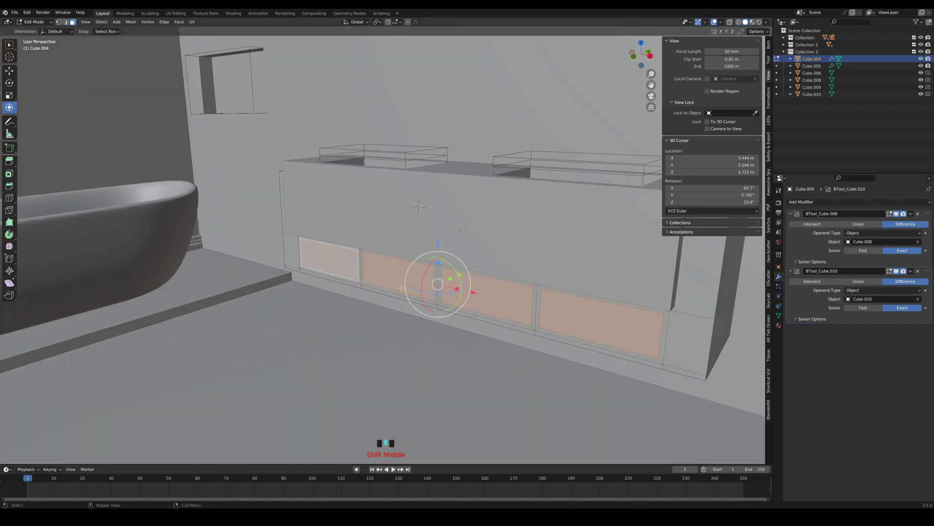
{"action": "key", "text": "e"}
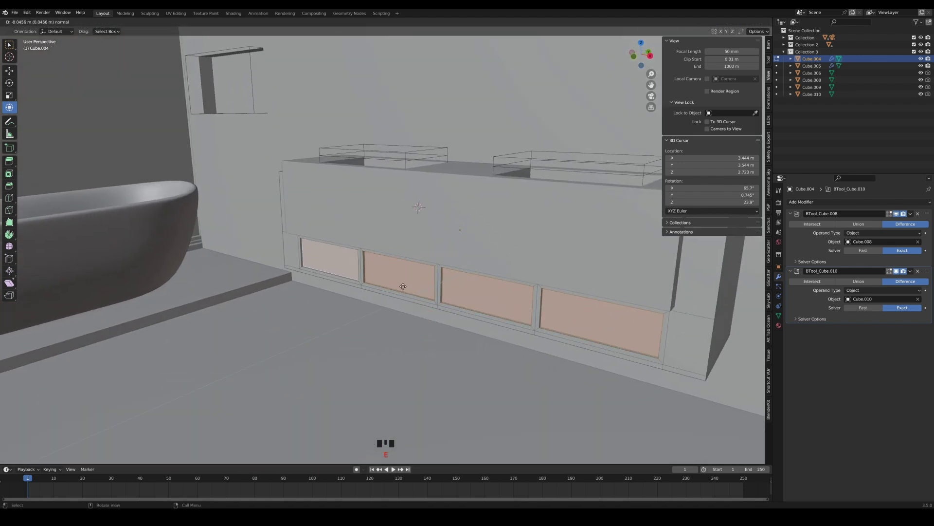
{"action": "left_click", "coordinate": [404, 286]}
{"action": "key", "text": "Tab"}
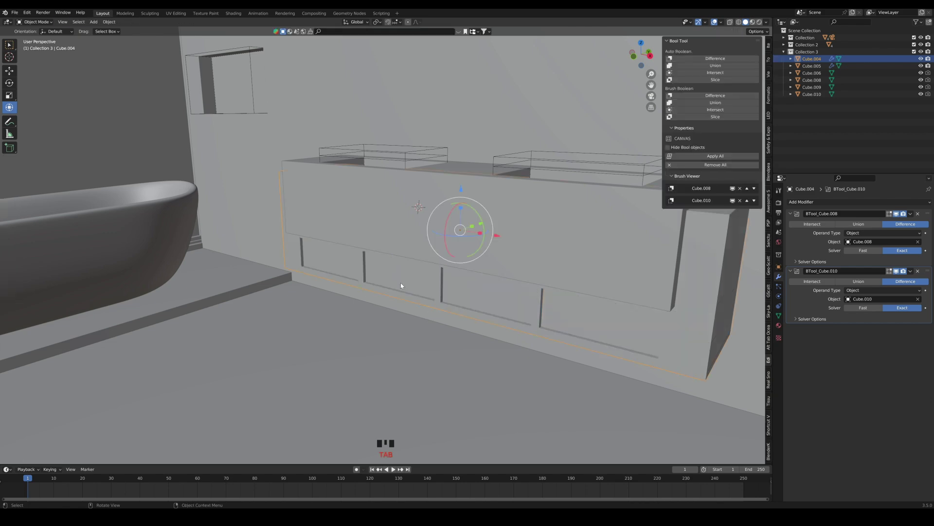
Add a mesh cylinder in front of the lower box's first panel and scale it down to less than the panel's height
{"action": "scroll", "coordinate": [404, 285], "scroll_direction": "down", "scroll_amount": 2}
{"action": "middle_click_drag", "start_coordinate": [406, 284], "coordinate": [355, 262]}
{"action": "scroll", "coordinate": [437, 287], "scroll_direction": "up", "scroll_amount": 1}
{"action": "scroll", "coordinate": [423, 267], "scroll_direction": "down", "scroll_amount": 1}
{"action": "scroll", "coordinate": [349, 263], "scroll_direction": "up", "scroll_amount": 1}
{"action": "scroll", "coordinate": [348, 265], "scroll_direction": "up", "scroll_amount": 2}
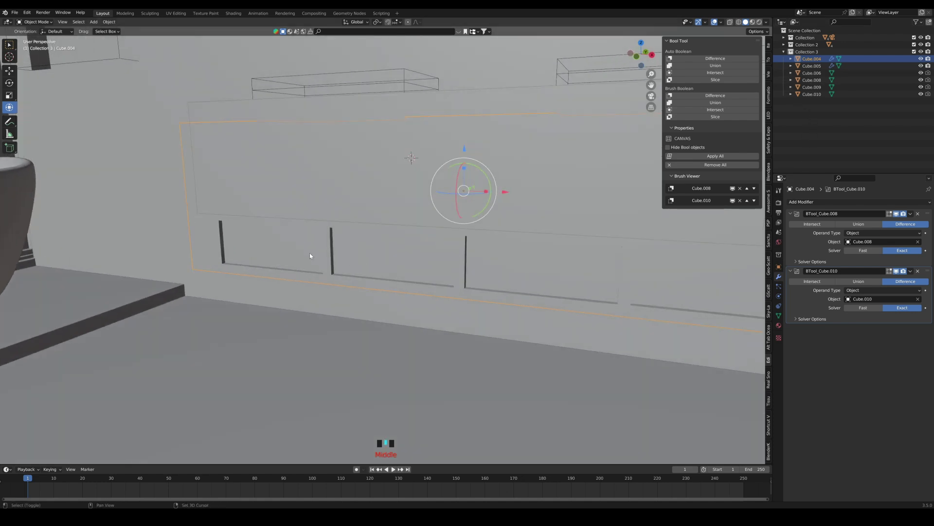
{"action": "key", "text": "shift+a"}
{"action": "mouse_move", "coordinate": [311, 251]}
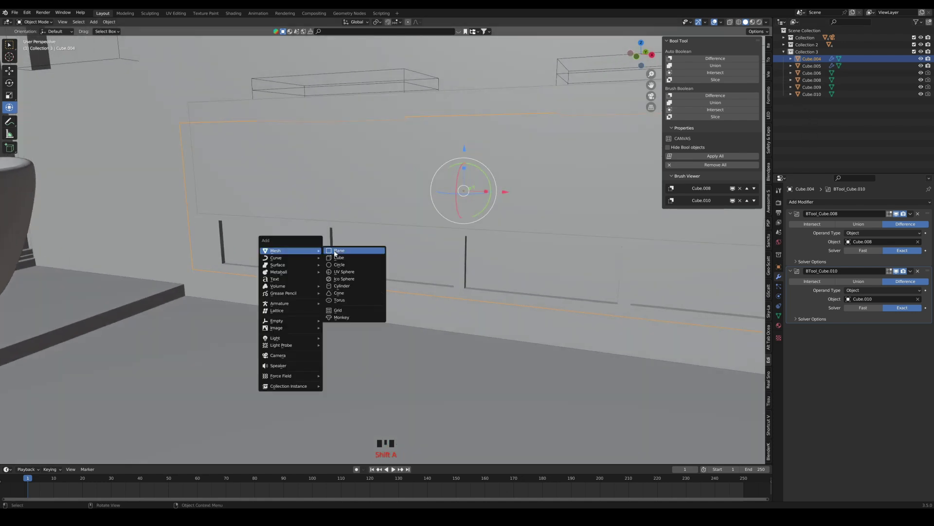
{"action": "left_click", "coordinate": [354, 290]}
{"action": "key", "text": "s"}
{"action": "left_click", "coordinate": [350, 270]}
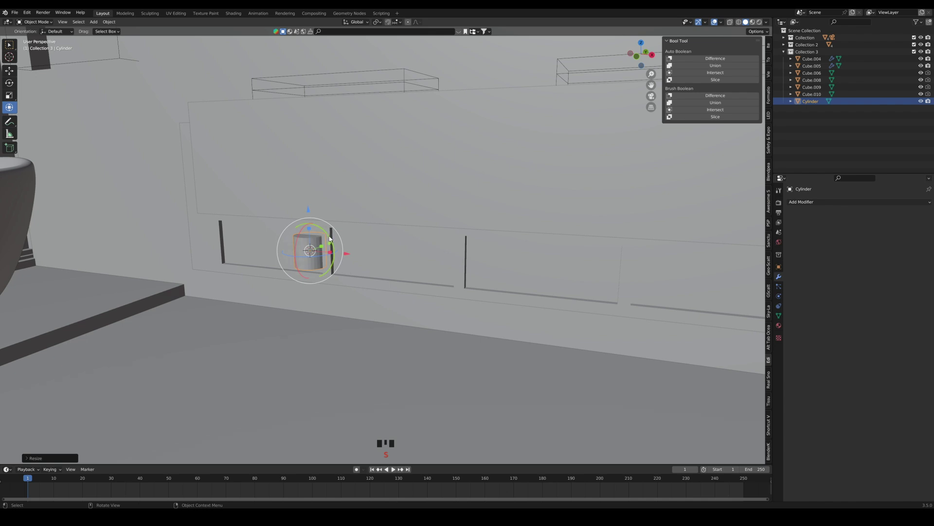
Rotate the cylinder by exactly 90° about the global Y axis so it lies horizontally
{"action": "left_click_drag", "start_coordinate": [329, 239], "coordinate": [327, 258]}
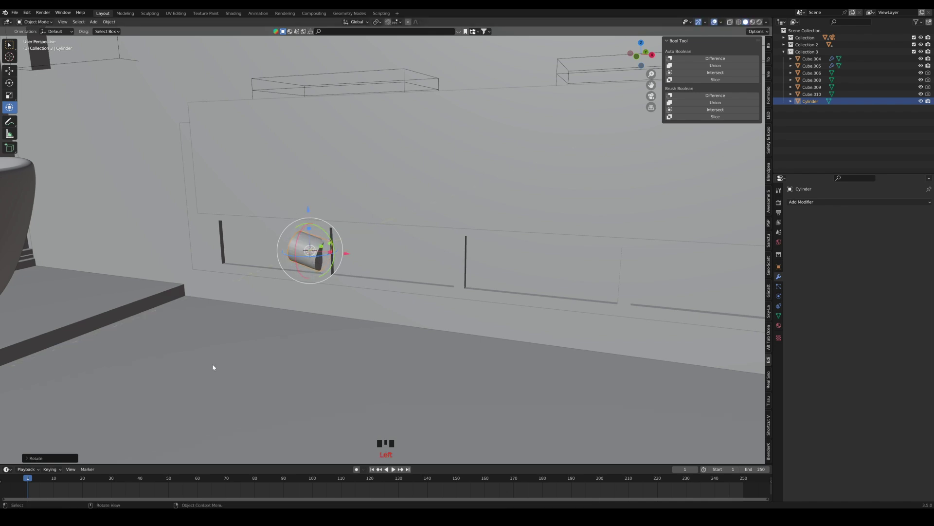
{"action": "left_click", "coordinate": [58, 456]}
{"action": "left_click", "coordinate": [91, 425]}
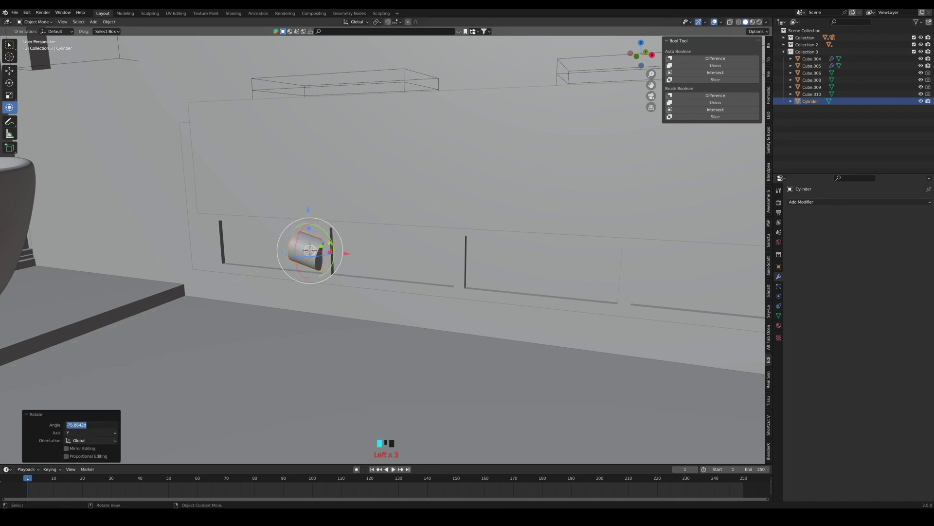
{"action": "type", "text": "90"}
{"action": "key", "text": "Return"}
Shape the cylinder into a slim rod lengthened along X, and pull it out along Y in front of the cabinet
{"action": "key", "text": "s"}
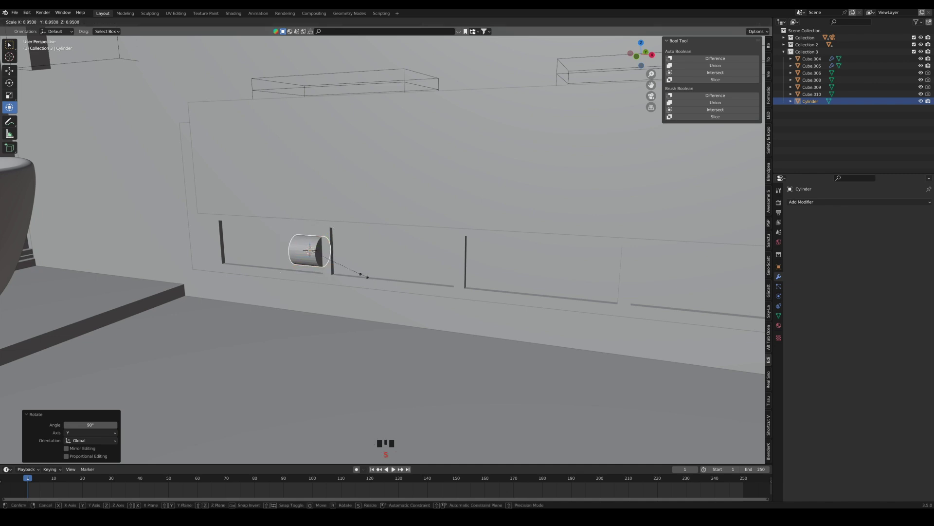
{"action": "left_click", "coordinate": [319, 255]}
{"action": "left_click_drag", "start_coordinate": [330, 252], "coordinate": [465, 257]}
{"action": "scroll", "coordinate": [315, 258], "scroll_direction": "up", "scroll_amount": 4}
{"action": "scroll", "coordinate": [315, 258], "scroll_direction": "up", "scroll_amount": 1}
{"action": "middle_click_drag", "start_coordinate": [348, 266], "coordinate": [545, 287], "text": "shift"}
{"action": "left_click_drag", "start_coordinate": [430, 257], "coordinate": [360, 295]}
{"action": "scroll", "coordinate": [360, 297], "scroll_direction": "up", "scroll_amount": 2}
Add a loop cut around the rod close to each of its two ends
{"action": "key", "text": "Tab"}
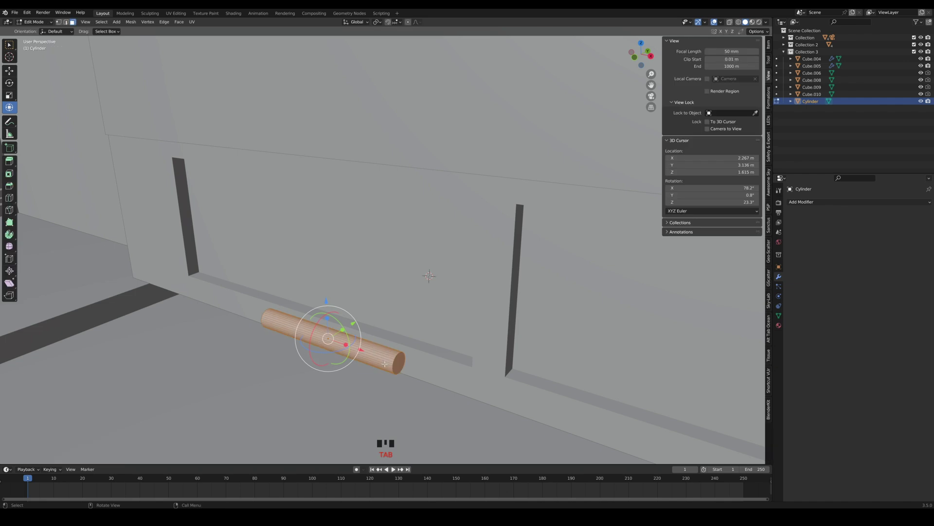
{"action": "key", "text": "ctrl+r"}
{"action": "left_click", "coordinate": [384, 363]}
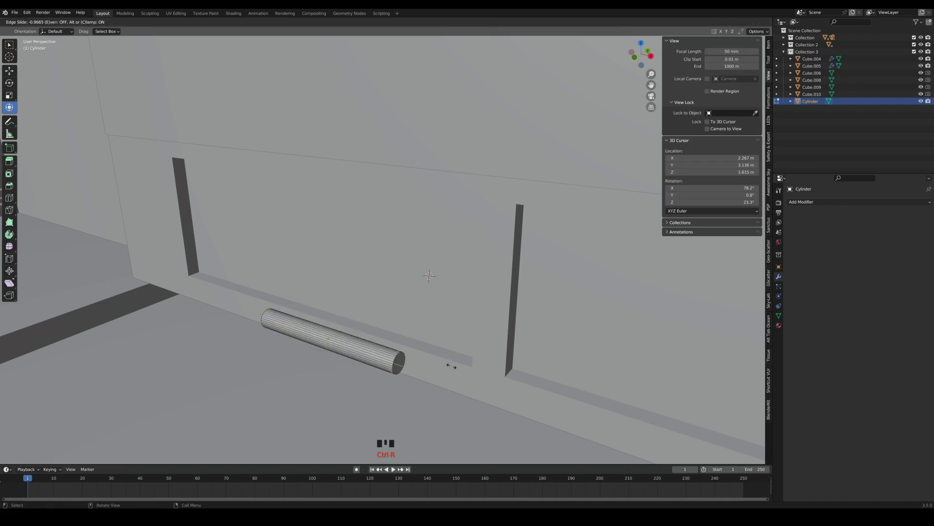
{"action": "left_click", "coordinate": [451, 367]}
{"action": "key", "text": "ctrl+e"}
{"action": "left_click", "coordinate": [372, 351]}
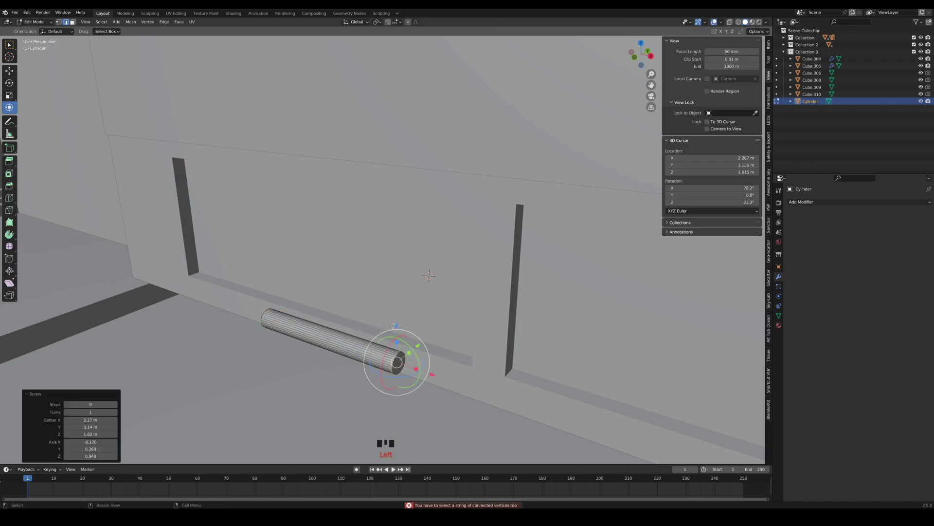
{"action": "key", "text": "ctrl+r"}
{"action": "left_click", "coordinate": [375, 348]}
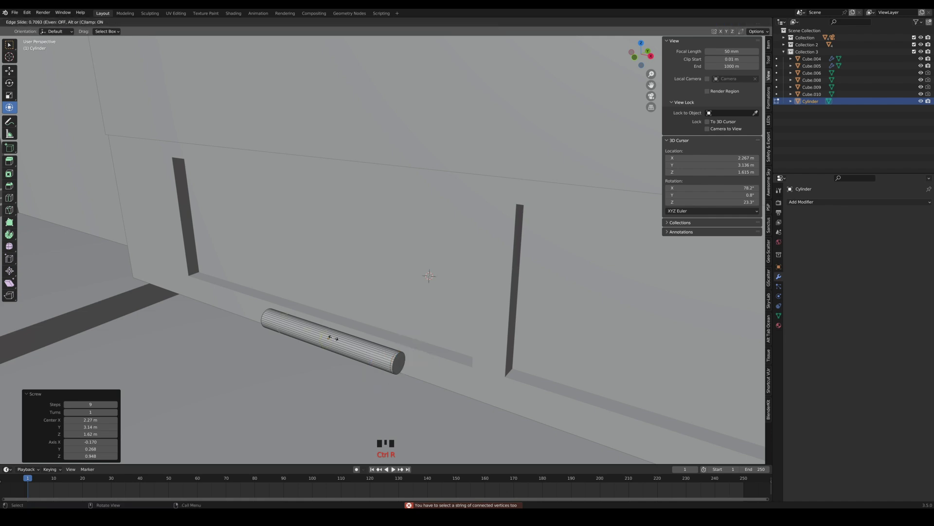
{"action": "left_click", "coordinate": [316, 335]}
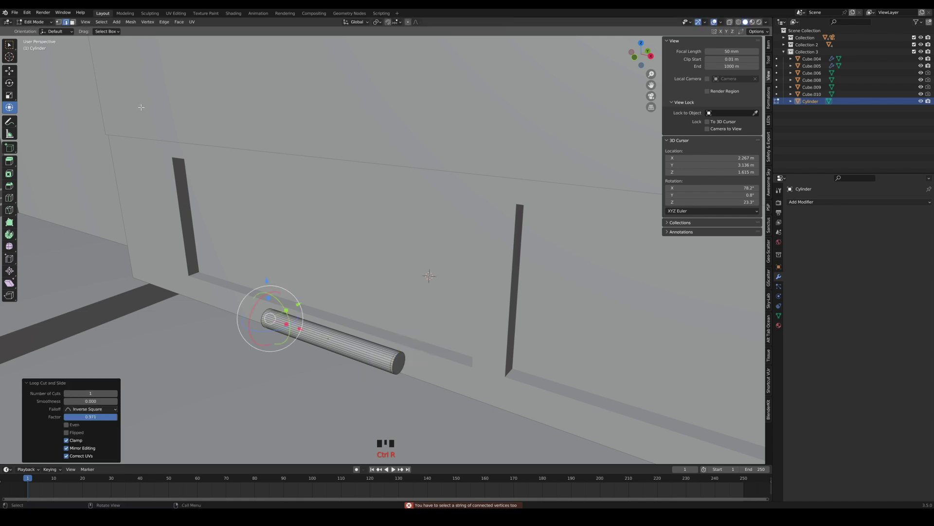
Select both end faces of the rod and inset them by about 0.04 m
{"action": "left_click", "coordinate": [73, 22]}
{"action": "left_click", "coordinate": [399, 363]}
{"action": "middle_click_drag", "start_coordinate": [303, 351], "coordinate": [363, 346]}
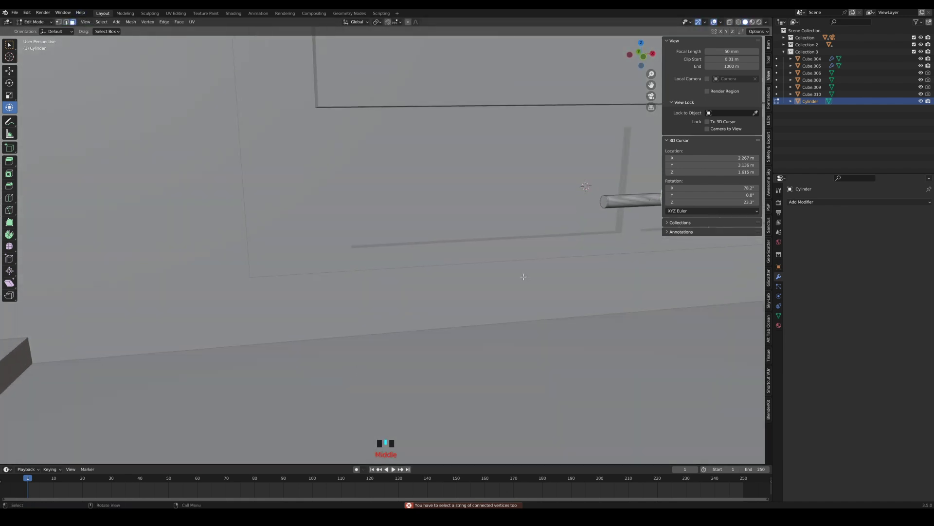
{"action": "left_click", "coordinate": [607, 204], "text": "shift"}
{"action": "middle_click_drag", "start_coordinate": [599, 234], "coordinate": [421, 290], "text": "shift"}
{"action": "scroll", "coordinate": [351, 292], "scroll_direction": "up", "scroll_amount": 2}
{"action": "scroll", "coordinate": [523, 314], "scroll_direction": "up", "scroll_amount": 2}
{"action": "key", "text": "i"}
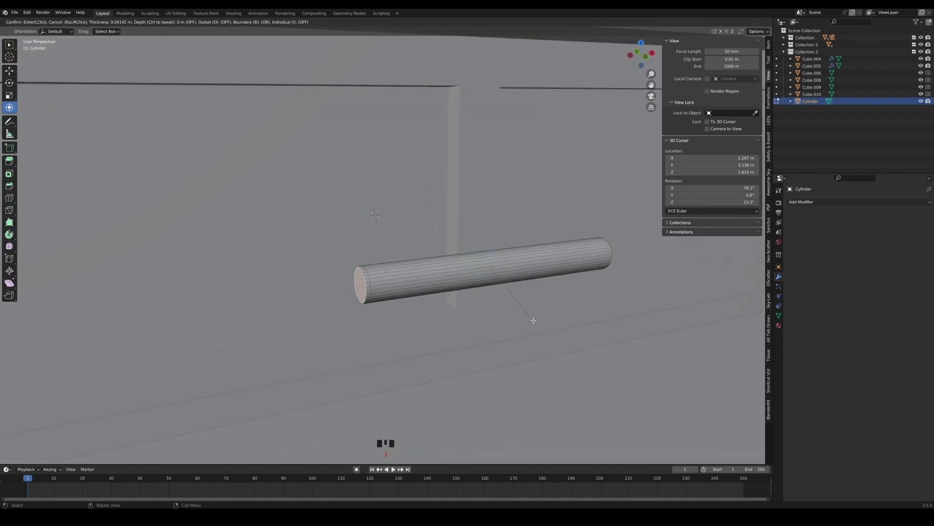
{"action": "left_click", "coordinate": [532, 319]}
Add a Subdivision modifier at level 2 to the rod and shade it smooth
{"action": "key", "text": "Caps_Lock"}
{"action": "middle_click_drag", "start_coordinate": [545, 295], "coordinate": [405, 301]}
{"action": "key", "text": "Tab"}
{"action": "key", "text": "ctrl+2"}
{"action": "right_click", "coordinate": [440, 276]}
{"action": "left_click", "coordinate": [440, 276]}
Move the rod about 0.15 m along Y toward the cabinet and make a linked duplicate offset about 0.086 m along Y
{"action": "left_click_drag", "start_coordinate": [278, 238], "coordinate": [338, 217]}
{"action": "middle_click_drag", "start_coordinate": [317, 249], "coordinate": [302, 250]}
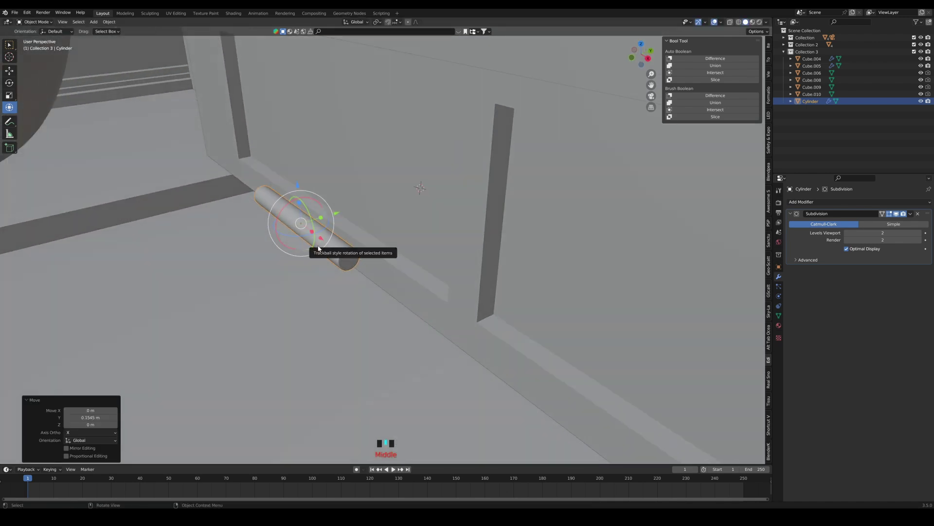
{"action": "key", "text": "alt+d"}
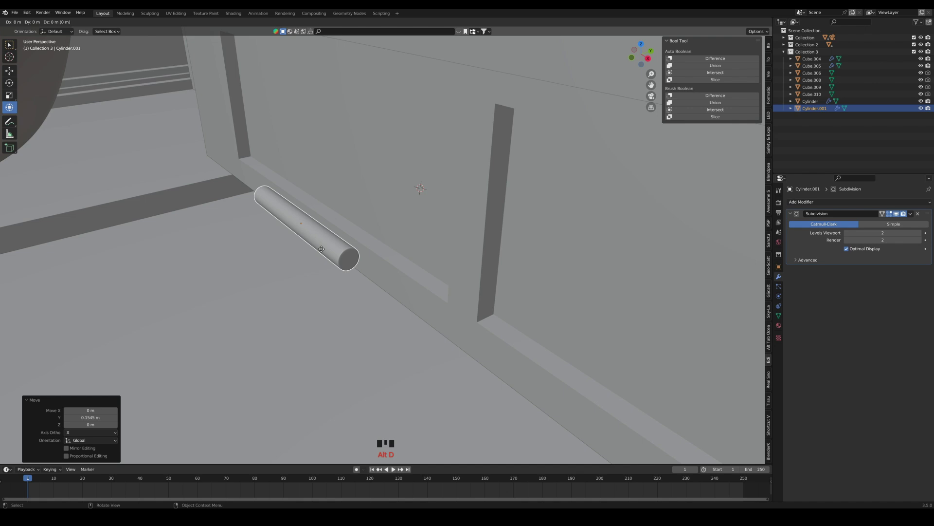
{"action": "key", "text": "x"}
{"action": "left_click", "coordinate": [347, 236]}
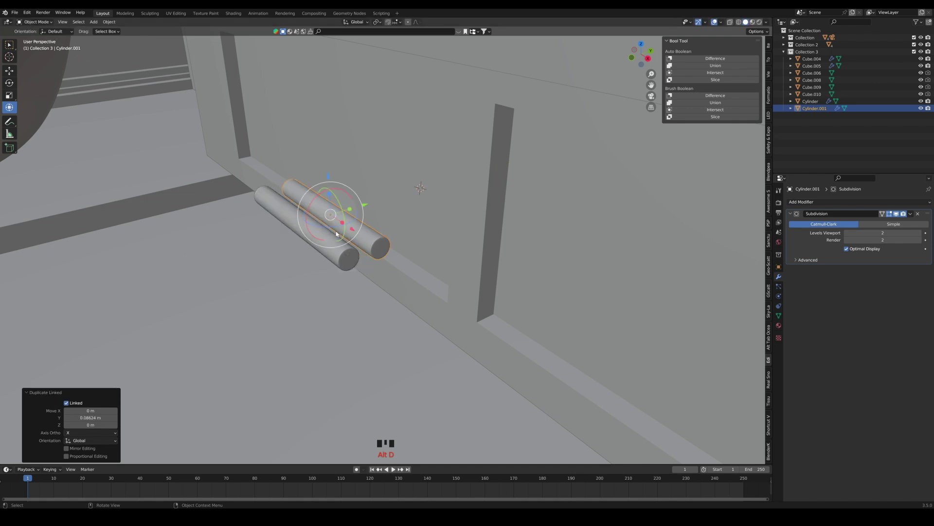
Rotate the duplicated rod 90° about Z and scale it to about 0.38 to form a short peg
{"action": "left_click_drag", "start_coordinate": [334, 227], "coordinate": [300, 224]}
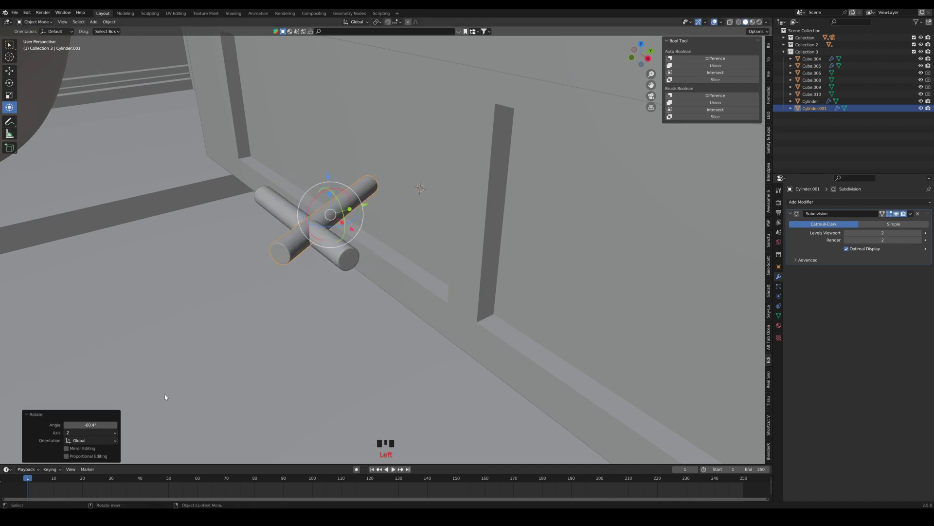
{"action": "left_click", "coordinate": [95, 425]}
{"action": "key", "text": "Return"}
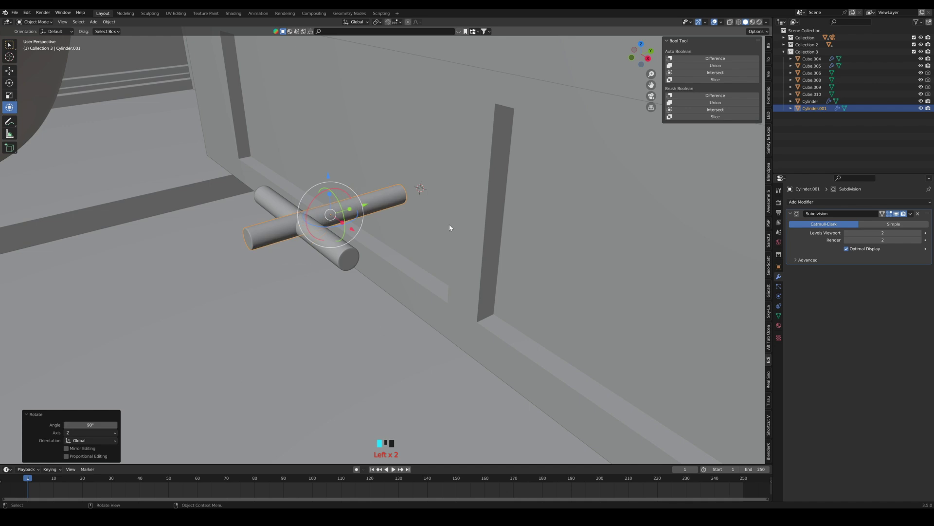
{"action": "key", "text": "s"}
{"action": "left_click", "coordinate": [362, 212]}
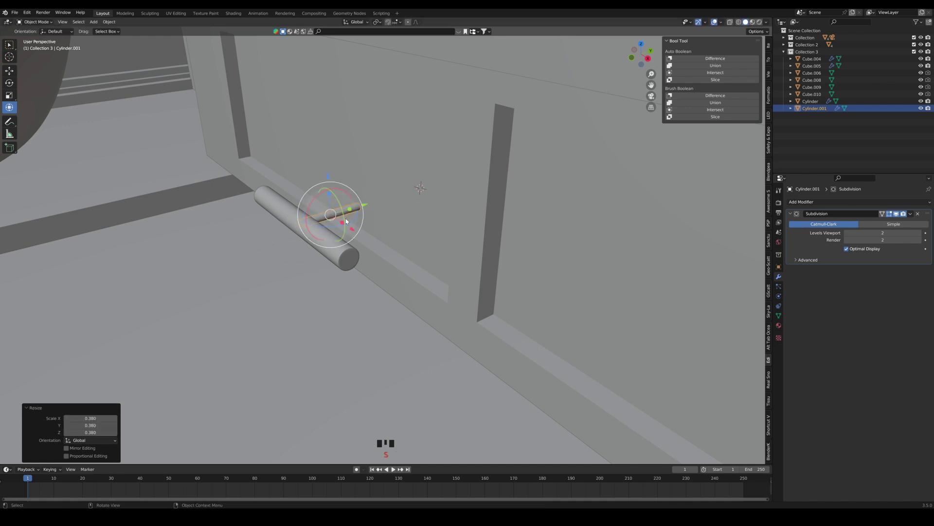
Position the peg behind one end of the rod and make a linked duplicate about 0.3 m along X at the other end
{"action": "scroll", "coordinate": [329, 224], "scroll_direction": "up", "scroll_amount": 2}
{"action": "left_click_drag", "start_coordinate": [288, 202], "coordinate": [280, 207]}
{"action": "middle_click_drag", "start_coordinate": [279, 209], "coordinate": [181, 303]}
{"action": "left_click_drag", "start_coordinate": [435, 269], "coordinate": [399, 268]}
{"action": "scroll", "coordinate": [399, 268], "scroll_direction": "up", "scroll_amount": 2}
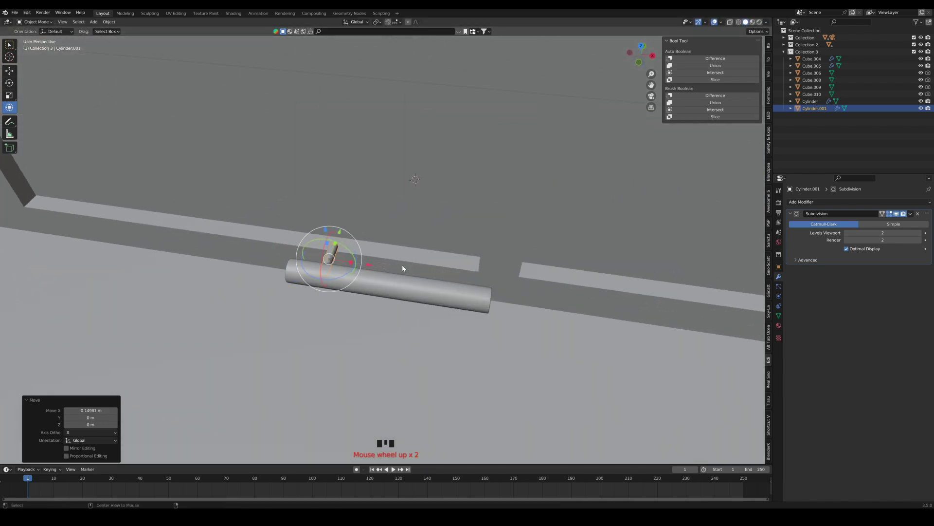
{"action": "key", "text": "alt+d"}
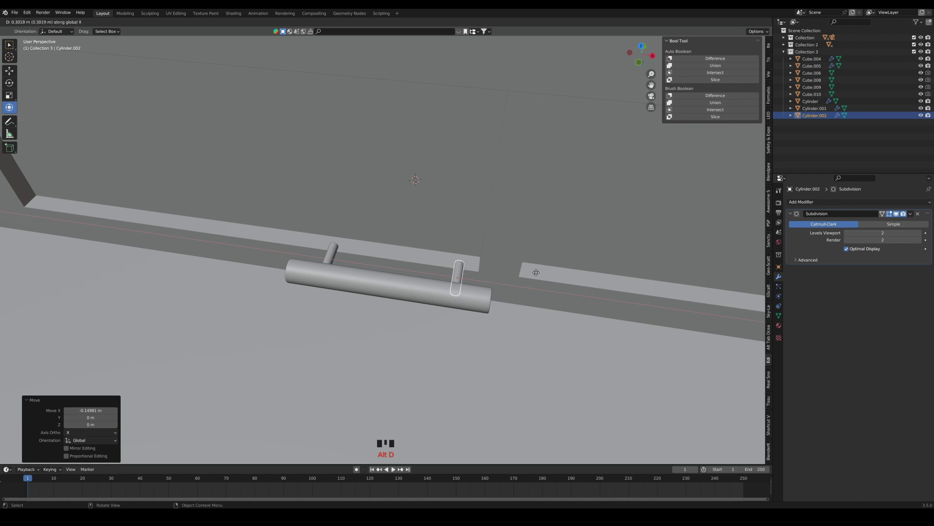
{"action": "left_click", "coordinate": [536, 272]}
Select the rod with both pegs and move the handle about 0.3 m along Y and -0.6 m along X onto the first panel
{"action": "left_click", "coordinate": [328, 258], "text": "shift"}
{"action": "left_click", "coordinate": [348, 278], "text": "shift"}
{"action": "middle_click_drag", "start_coordinate": [359, 278], "coordinate": [313, 267]}
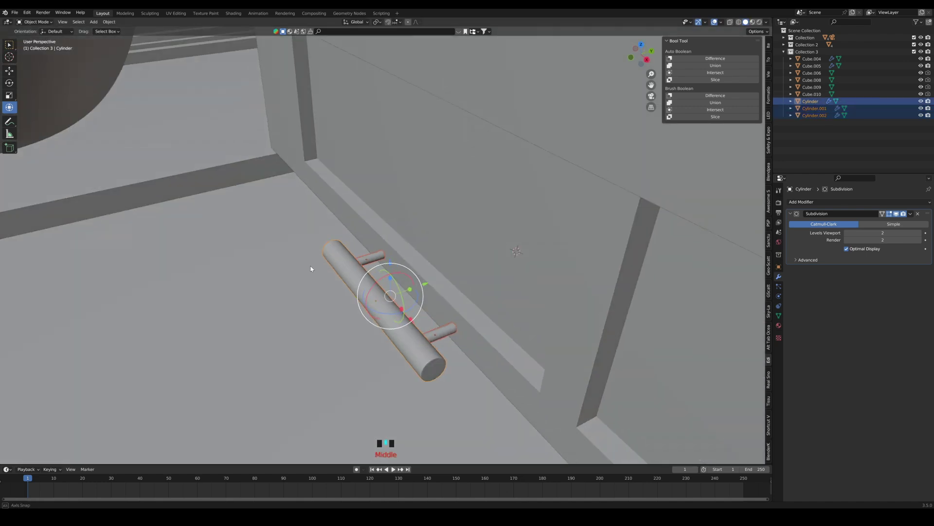
{"action": "scroll", "coordinate": [438, 269], "scroll_direction": "down", "scroll_amount": 3}
{"action": "left_click_drag", "start_coordinate": [430, 267], "coordinate": [484, 230]}
{"action": "middle_click_drag", "start_coordinate": [484, 229], "coordinate": [515, 265]}
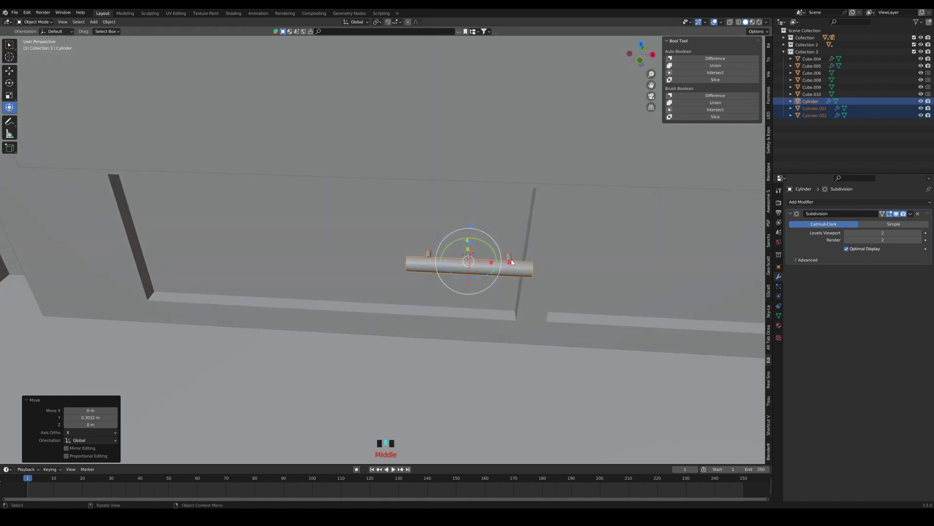
{"action": "left_click_drag", "start_coordinate": [515, 265], "coordinate": [355, 252]}
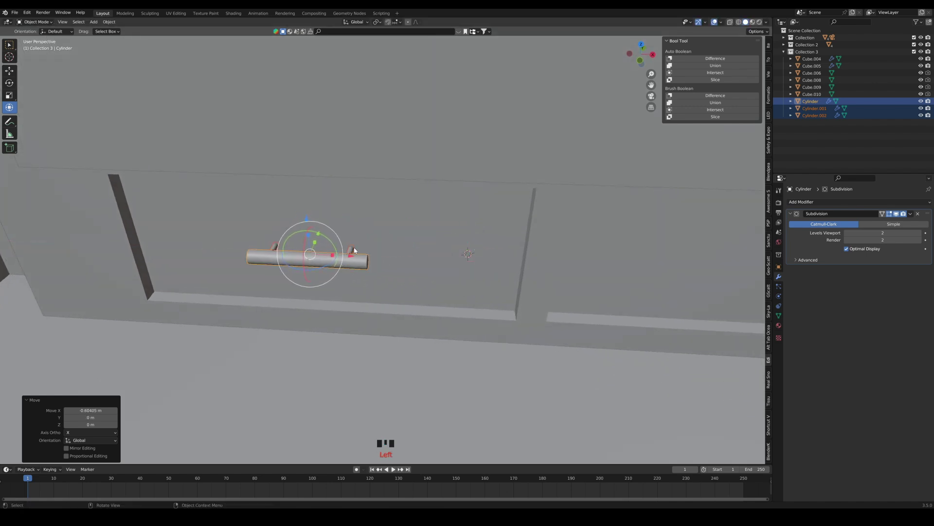
Scale the whole handle by about 1.12 and raise it about 0.02 m along Z on the first panel
{"action": "middle_click_drag", "start_coordinate": [356, 252], "coordinate": [364, 222]}
{"action": "left_click_drag", "start_coordinate": [310, 211], "coordinate": [310, 208]}
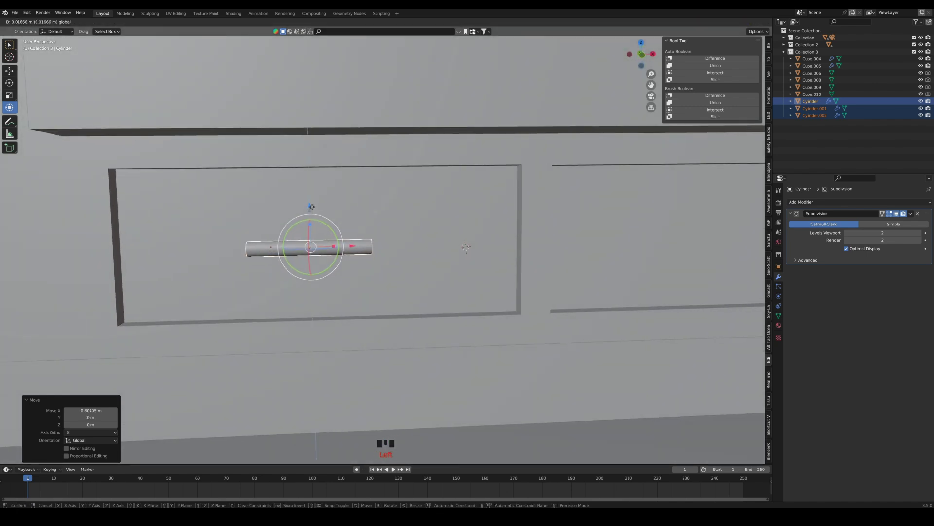
{"action": "key", "text": "s"}
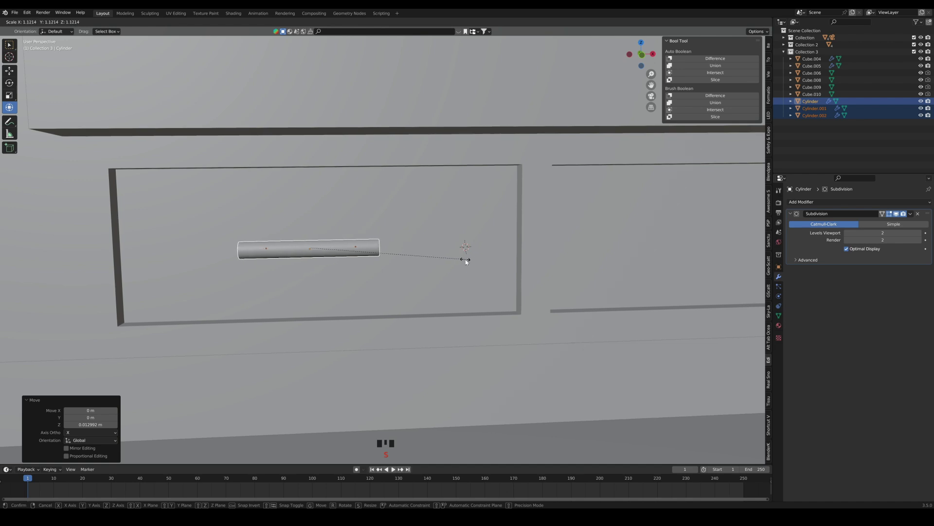
{"action": "left_click", "coordinate": [463, 260]}
{"action": "left_click_drag", "start_coordinate": [311, 207], "coordinate": [310, 203]}
{"action": "scroll", "coordinate": [363, 218], "scroll_direction": "down", "scroll_amount": 1}
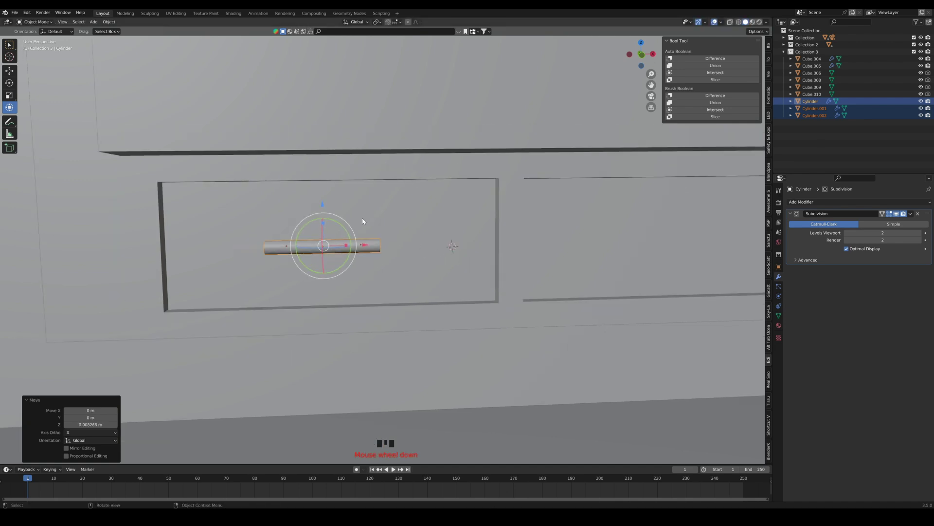
{"action": "middle_click_drag", "start_coordinate": [397, 255], "coordinate": [394, 253]}
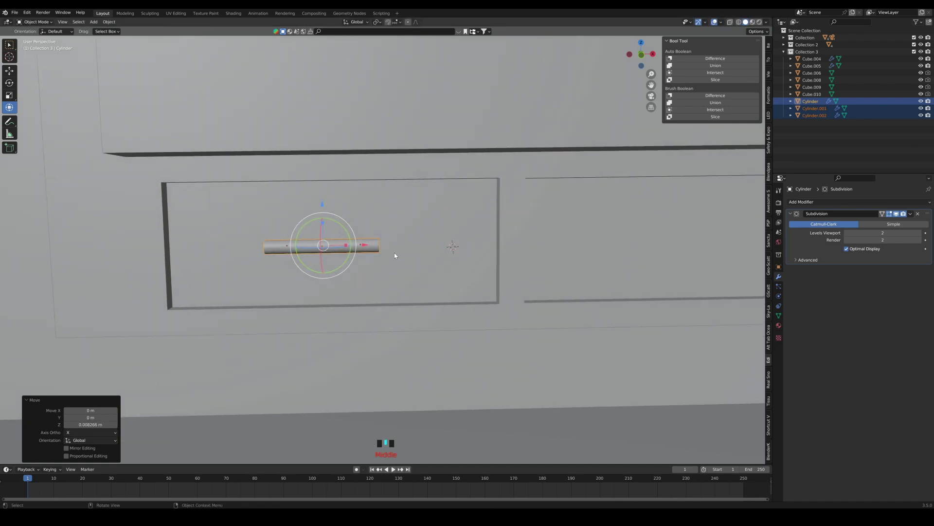
Show the cabinet in front orthographic view with X-ray turned on
{"action": "left_click", "coordinate": [63, 22]}
{"action": "mouse_move", "coordinate": [98, 110]}
{"action": "left_click", "coordinate": [200, 138]}
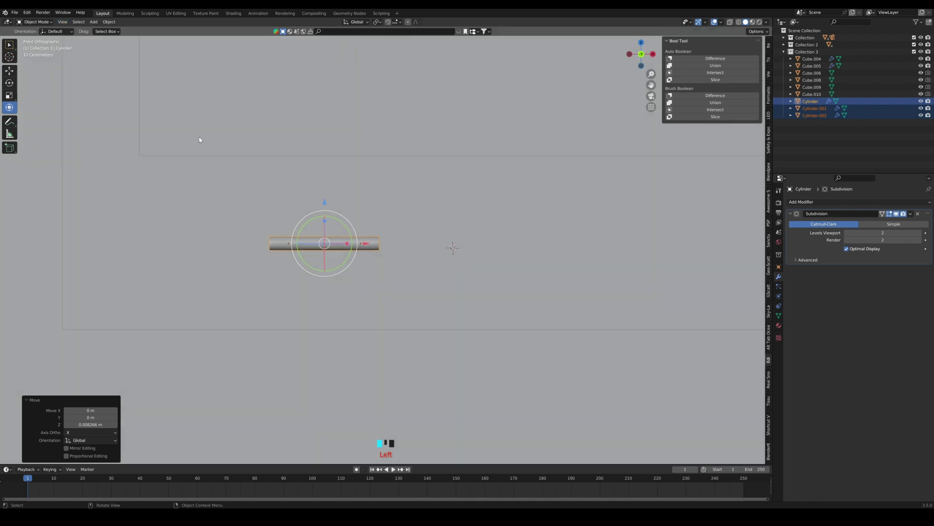
{"action": "scroll", "coordinate": [361, 228], "scroll_direction": "down", "scroll_amount": 5}
{"action": "middle_click_drag", "start_coordinate": [515, 227], "coordinate": [440, 243], "text": "shift"}
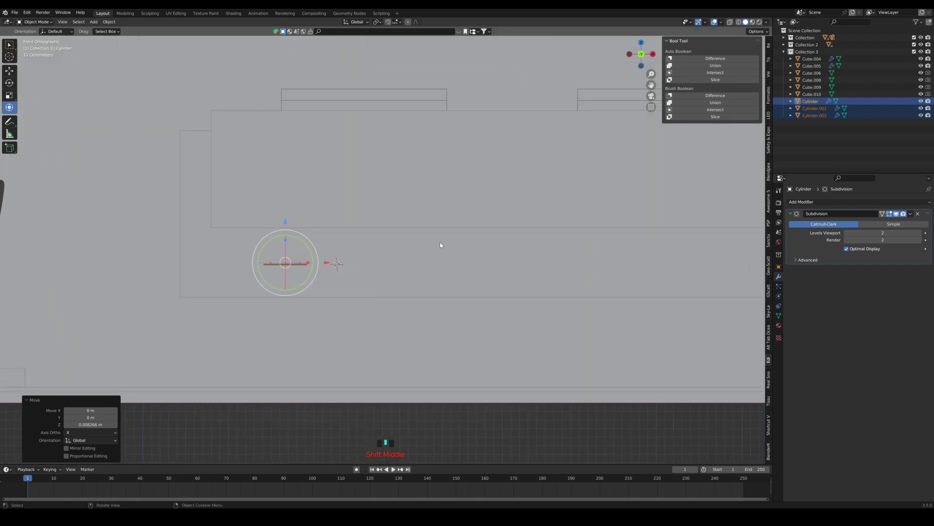
{"action": "left_click", "coordinate": [731, 22]}
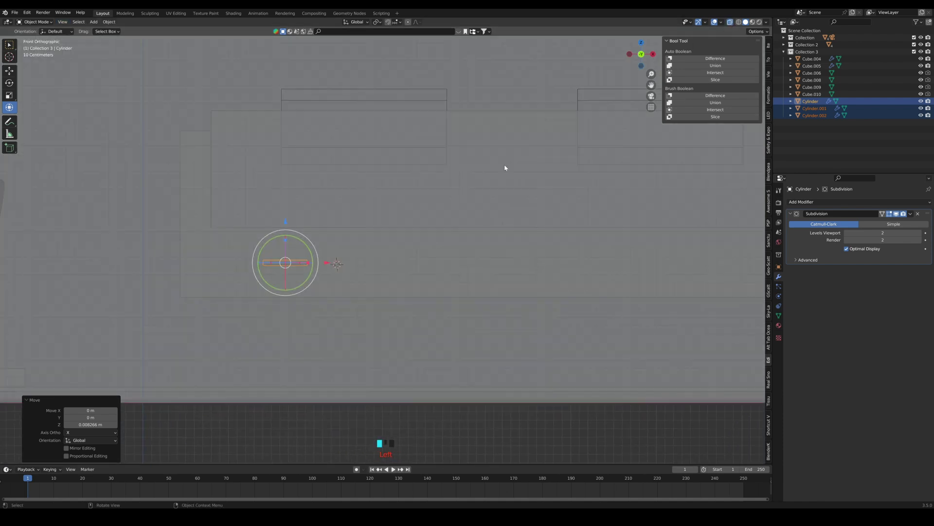
Switch to wireframe shading and make a linked duplicate of the whole handle about 1.7 m along X on the second panel
{"action": "left_click", "coordinate": [733, 22]}
{"action": "left_click", "coordinate": [739, 22]}
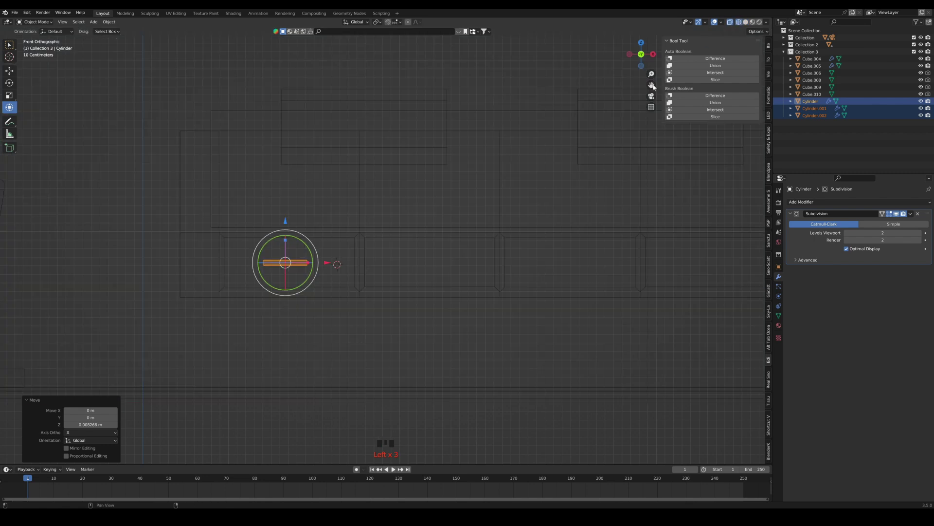
{"action": "scroll", "coordinate": [284, 273], "scroll_direction": "up", "scroll_amount": 4}
{"action": "middle_click_drag", "start_coordinate": [296, 289], "coordinate": [345, 281], "text": "shift"}
{"action": "scroll", "coordinate": [288, 276], "scroll_direction": "down", "scroll_amount": 3}
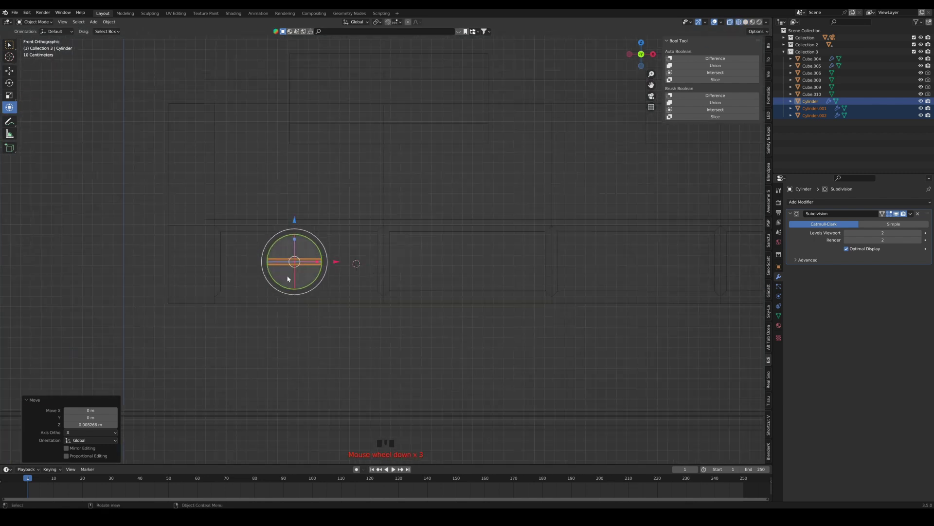
{"action": "key", "text": "alt+d"}
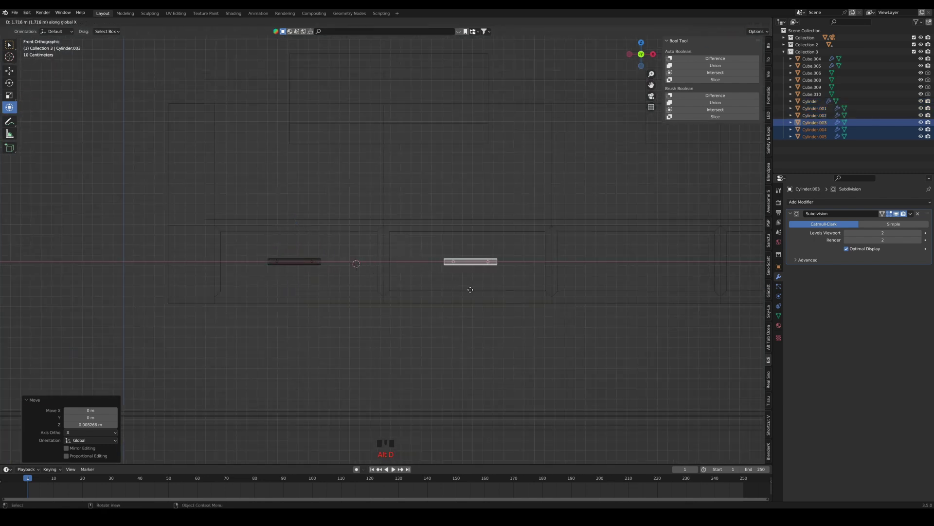
{"action": "left_click", "coordinate": [466, 289]}
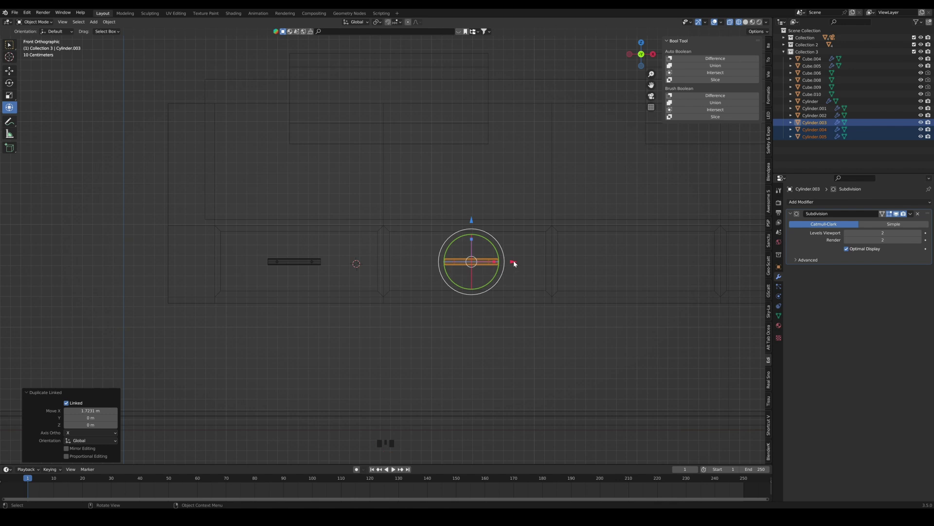
Make a linked duplicate of the handle about 1.64 m along X and nudge it about -0.01 m along X on the third panel
{"action": "key", "text": "alt+d"}
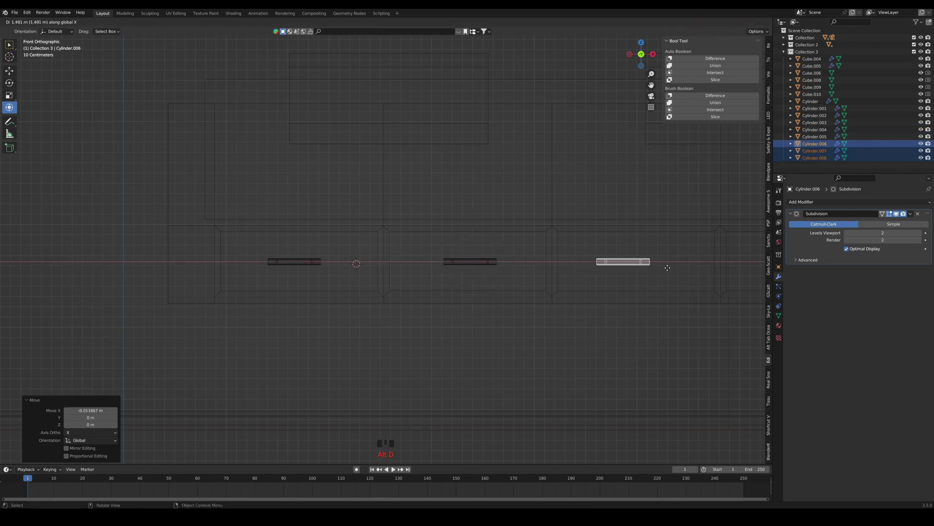
{"action": "left_click", "coordinate": [681, 267]}
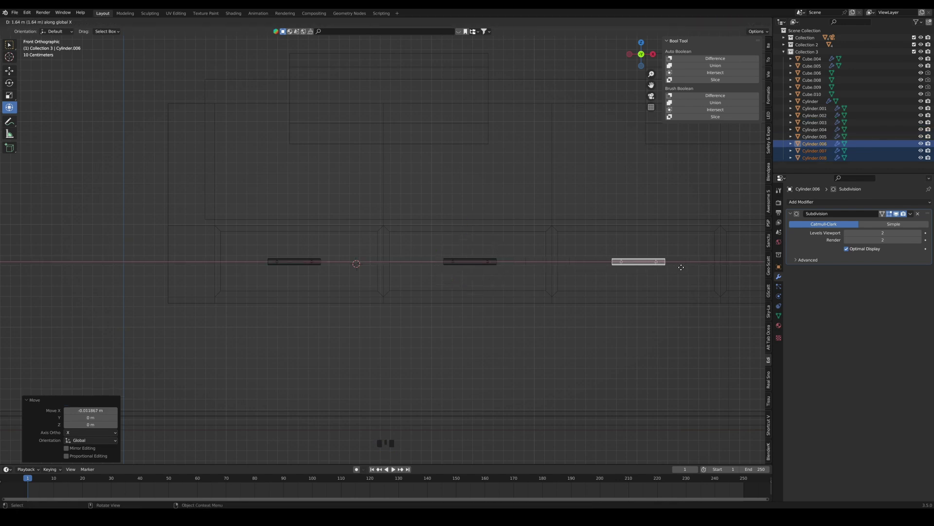
{"action": "middle_click_drag", "start_coordinate": [682, 273], "coordinate": [531, 294], "text": "shift"}
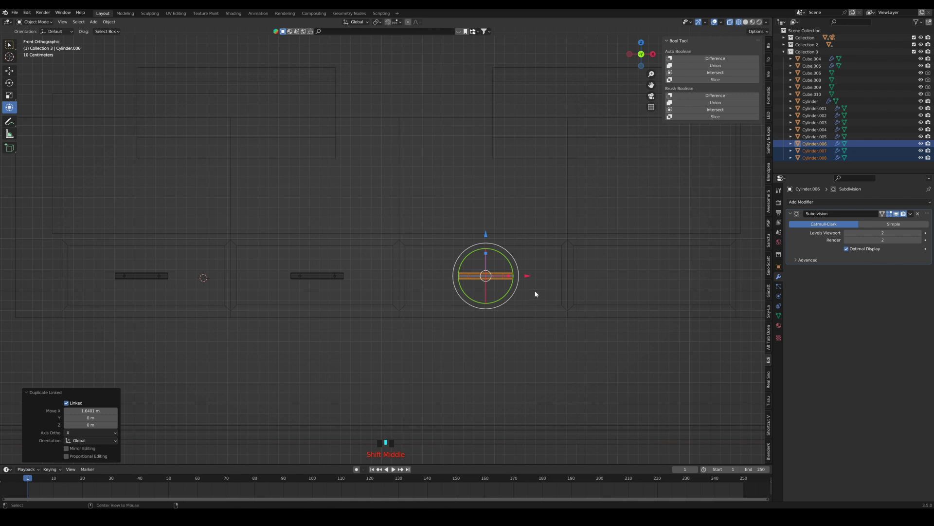
{"action": "left_click_drag", "start_coordinate": [529, 278], "coordinate": [528, 277]}
Make a linked duplicate of the third handle about 1.62 m along X on the fourth panel
{"action": "key", "text": "alt+d"}
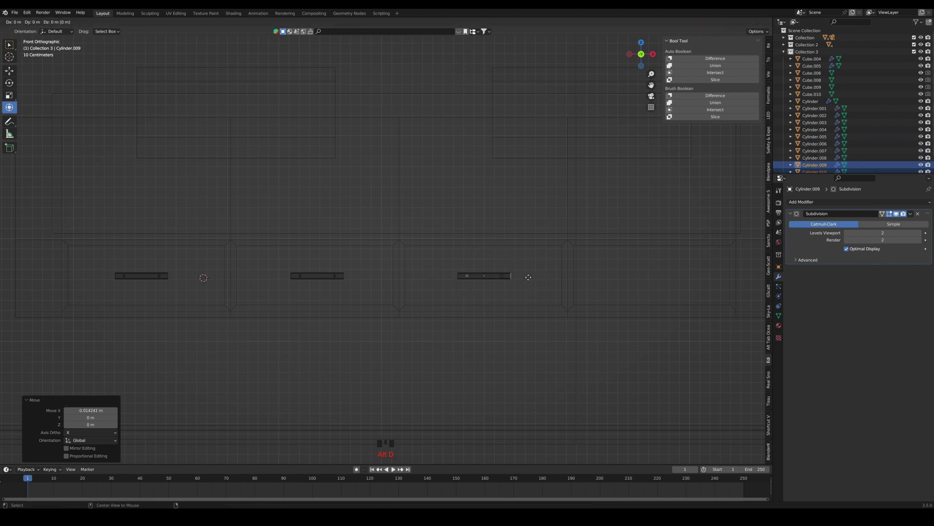
{"action": "key", "text": "x"}
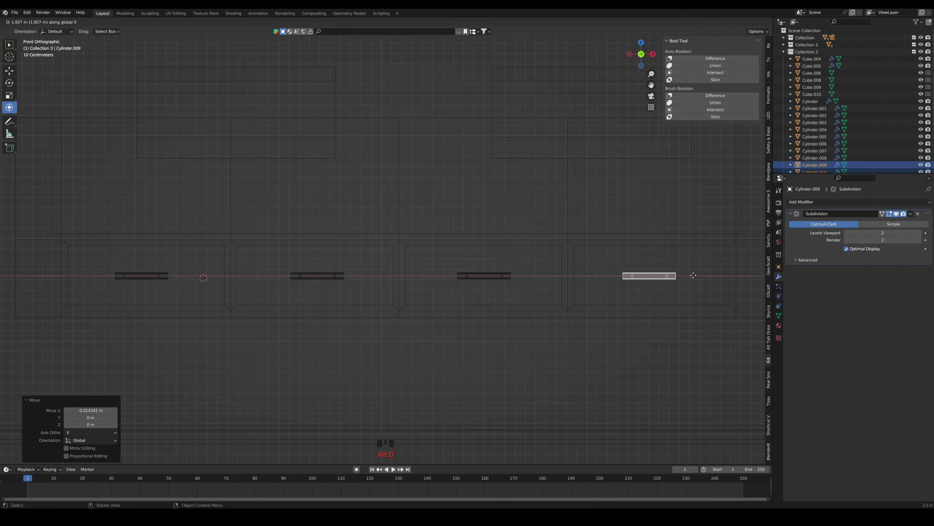
{"action": "left_click", "coordinate": [695, 275]}
Show the bathroom through the camera in solid shading and save the file
{"action": "left_click", "coordinate": [651, 96]}
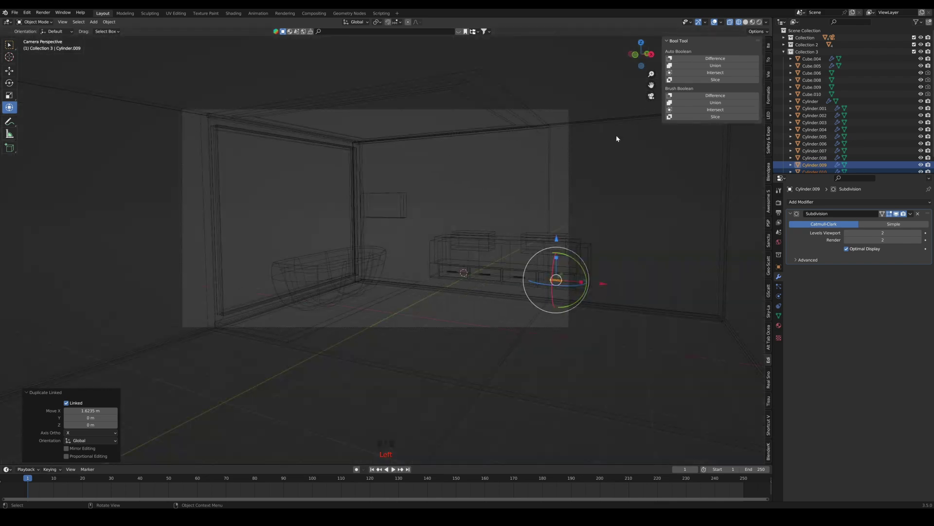
{"action": "left_click", "coordinate": [746, 22]}
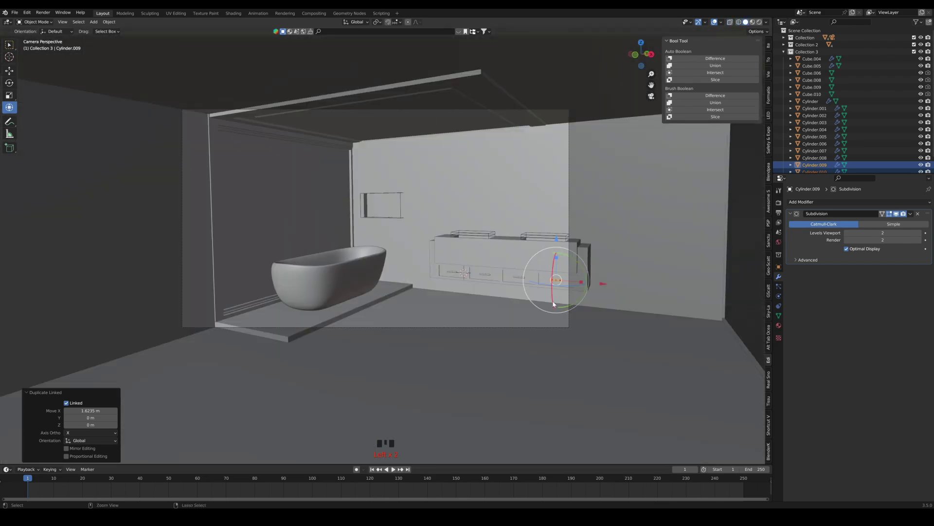
{"action": "key", "text": "ctrl+s"}
Preview the bathroom through the camera in rendered shading and select the wall cabinet
{"action": "left_click", "coordinate": [759, 22]}
{"action": "left_click", "coordinate": [675, 296]}
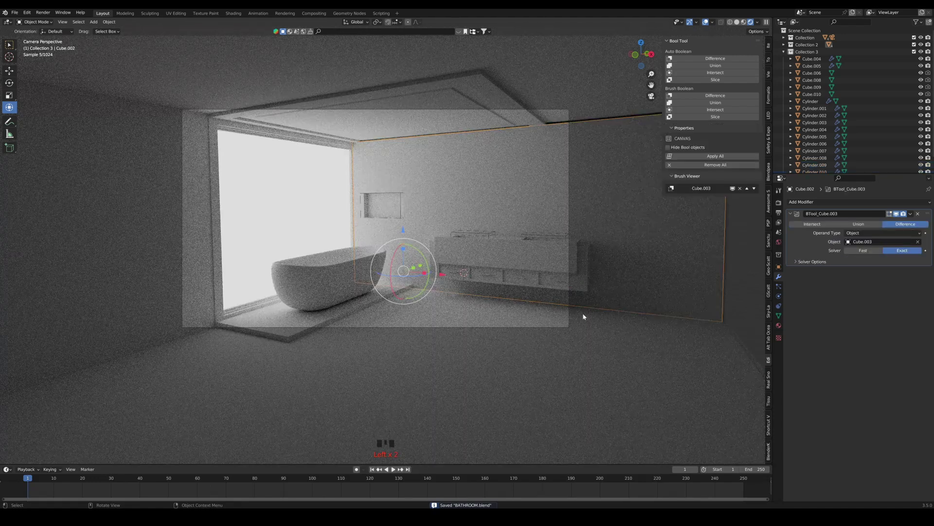
{"action": "left_click", "coordinate": [549, 287]}
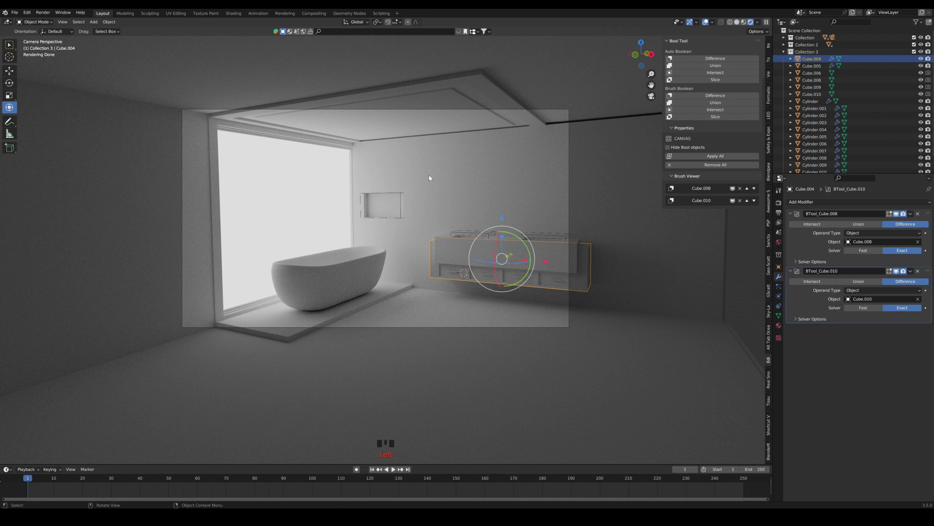
Return to solid shading with a closer perspective view of the cabinet and the niche wall
{"action": "left_click", "coordinate": [738, 23]}
{"action": "middle_click_drag", "start_coordinate": [638, 168], "coordinate": [601, 195]}
{"action": "scroll", "coordinate": [600, 195], "scroll_direction": "up", "scroll_amount": 3}
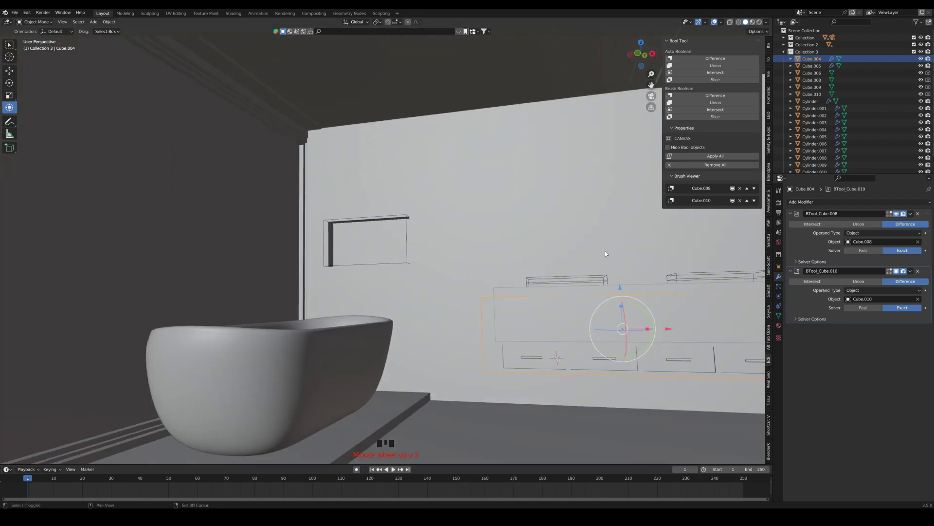
Lower the vanity's drawer cabinet by about 0.1 m along Z
{"action": "middle_click_drag", "start_coordinate": [606, 250], "coordinate": [567, 228]}
{"action": "mouse_move", "coordinate": [567, 229]}
{"action": "middle_mouse_down", "text": "shift"}
{"action": "mouse_move", "coordinate": [533, 200]}
{"action": "mouse_move", "coordinate": [541, 238]}
{"action": "middle_mouse_up", "text": "shift"}
{"action": "key", "text": "Tab"}
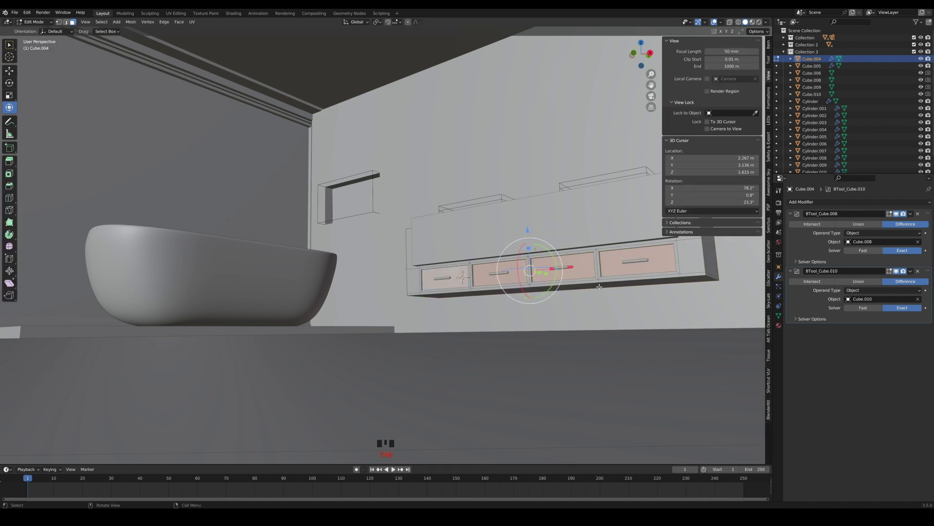
{"action": "middle_click_drag", "start_coordinate": [582, 291], "coordinate": [565, 273]}
{"action": "key", "text": "Tab"}
{"action": "scroll", "coordinate": [565, 272], "scroll_direction": "up", "scroll_amount": 1}
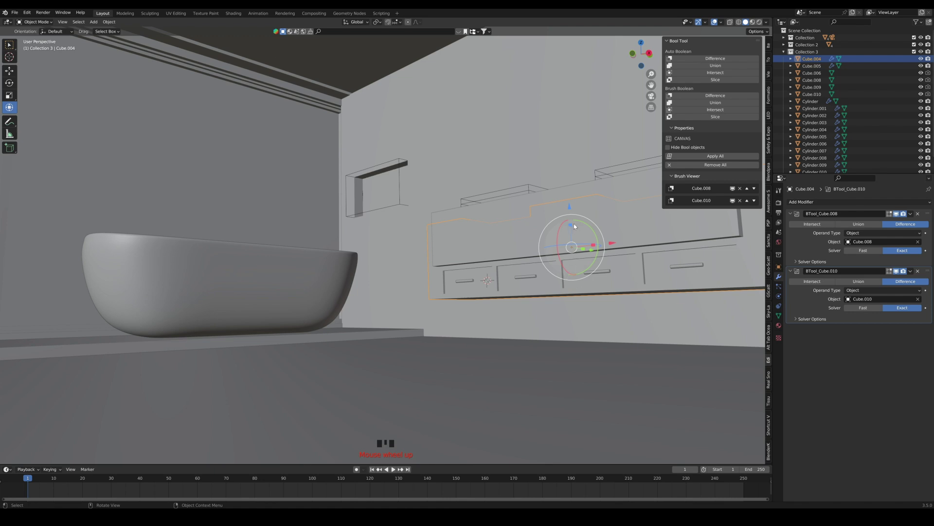
{"action": "left_click_drag", "start_coordinate": [572, 223], "coordinate": [571, 215]}
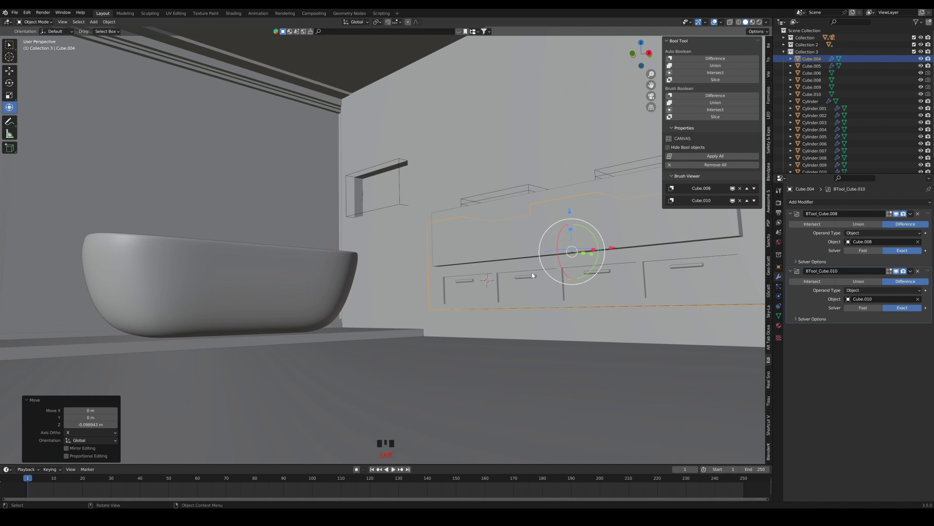
Lower all the drawer handle cylinders together by about 0.23 m along Z
{"action": "middle_click_drag", "start_coordinate": [532, 276], "coordinate": [498, 286]}
{"action": "left_click", "coordinate": [820, 111]}
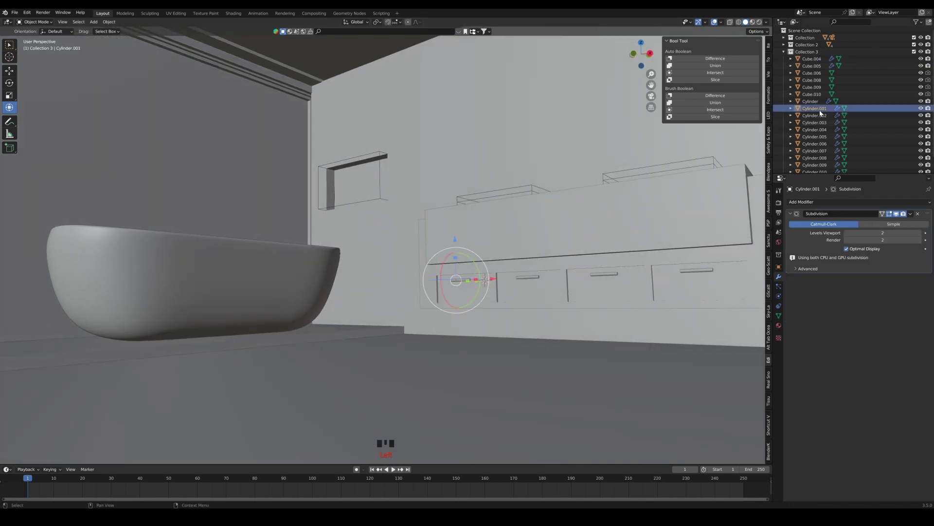
{"action": "scroll", "coordinate": [820, 113], "scroll_direction": "down", "scroll_amount": 2}
{"action": "left_click", "coordinate": [800, 166], "text": "shift"}
{"action": "left_click_drag", "start_coordinate": [575, 238], "coordinate": [577, 251]}
{"action": "key", "text": "ctrl+z"}
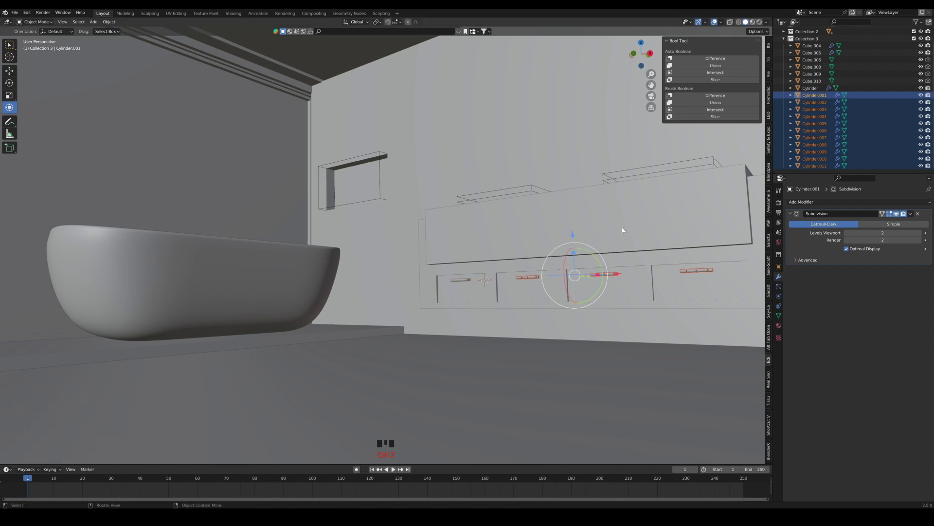
{"action": "left_click", "coordinate": [465, 281], "text": "shift"}
{"action": "left_click_drag", "start_coordinate": [562, 234], "coordinate": [561, 250]}
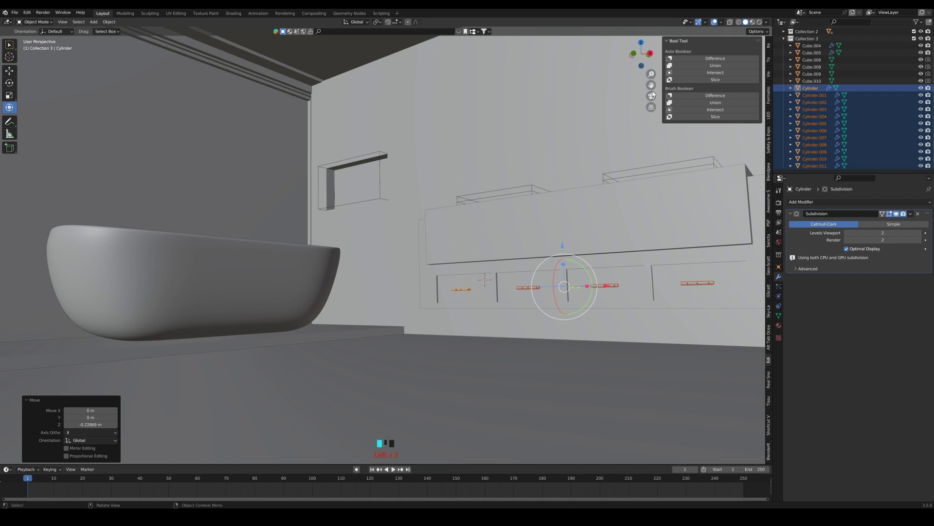
Check the vanity through the scene camera and save BATHROOM.blend
{"action": "left_click", "coordinate": [651, 124]}
{"action": "left_click", "coordinate": [651, 96]}
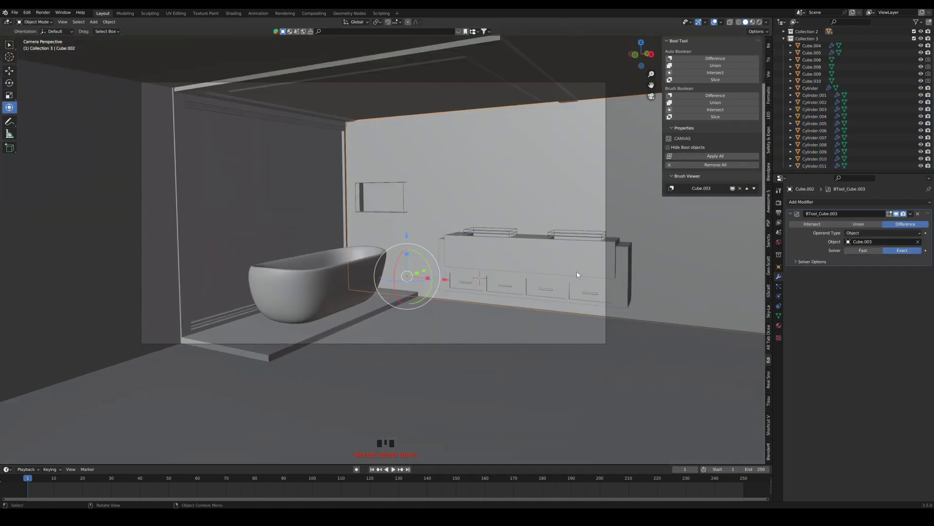
{"action": "key", "text": "ctrl+s"}
Collapse the contents of Collection 3 and create a new Collection 4 as the active collection
{"action": "scroll", "coordinate": [541, 264], "scroll_direction": "down", "scroll_amount": 2}
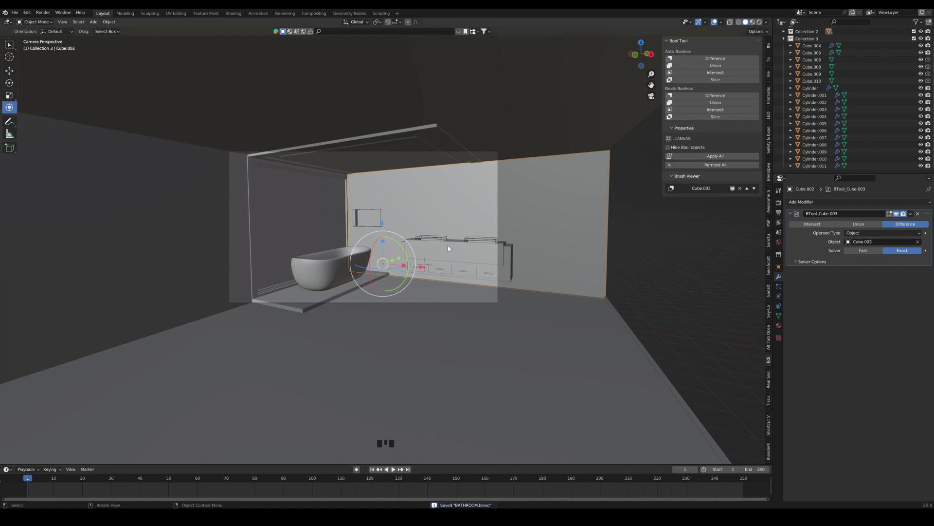
{"action": "mouse_move", "coordinate": [477, 255]}
{"action": "middle_mouse_down"}
{"action": "mouse_move", "coordinate": [497, 257]}
{"action": "mouse_move", "coordinate": [472, 253]}
{"action": "middle_mouse_up"}
{"action": "left_click", "coordinate": [784, 38]}
{"action": "left_click", "coordinate": [807, 52]}
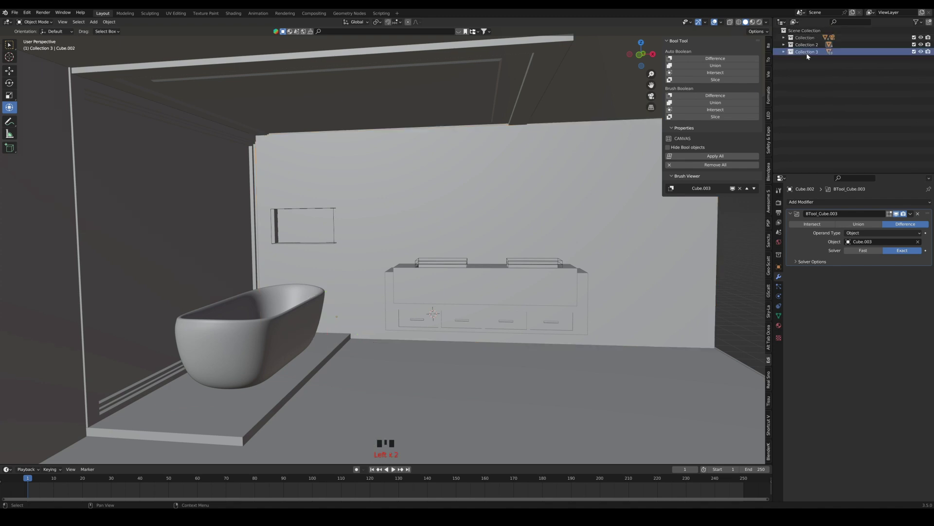
{"action": "left_click", "coordinate": [818, 61]}
{"action": "right_click", "coordinate": [819, 62]}
{"action": "left_click", "coordinate": [812, 61]}
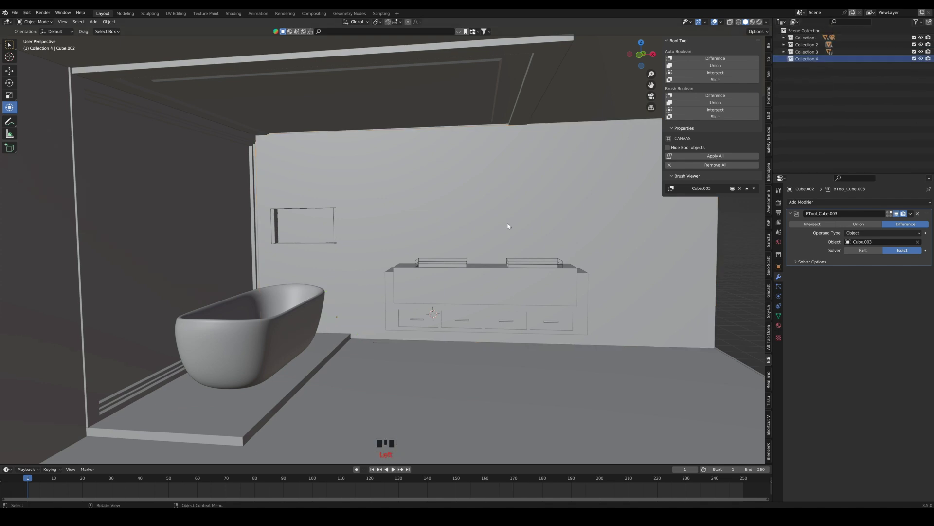
Add a plane on the wall above the vanity and scale it up about 2.02 times
{"action": "middle_click_drag", "start_coordinate": [506, 225], "coordinate": [450, 239], "text": "shift"}
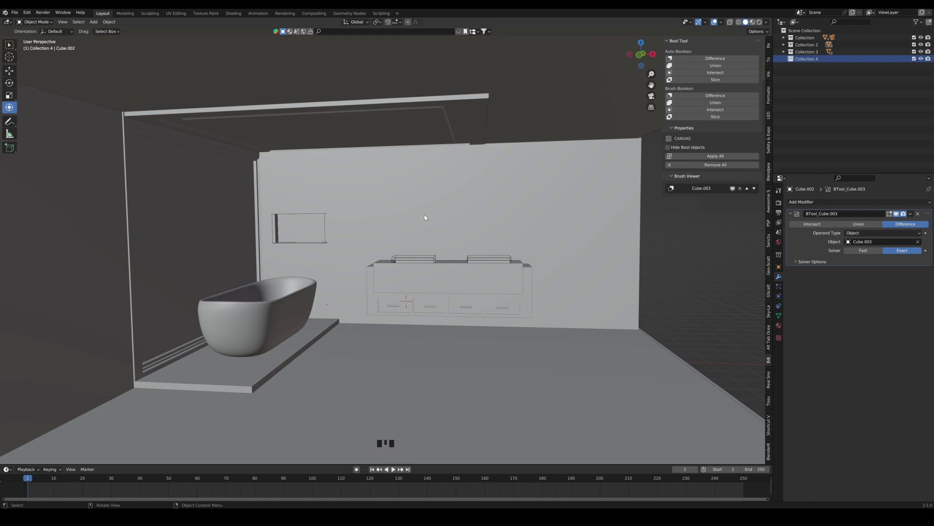
{"action": "key", "text": "shift+a"}
{"action": "left_click", "coordinate": [467, 212]}
{"action": "key", "text": "s"}
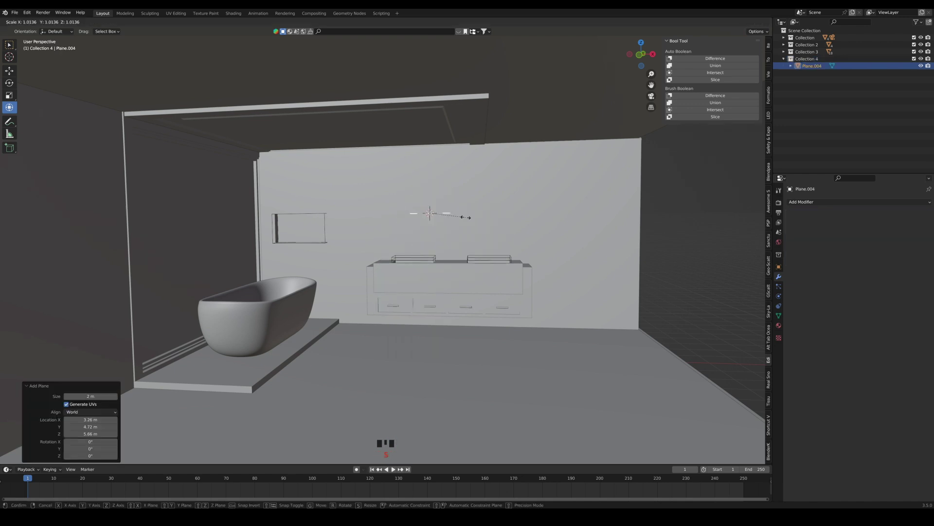
{"action": "left_click", "coordinate": [501, 221]}
Rotate the new plane 90° about X so it stands parallel to the back wall
{"action": "middle_click_drag", "start_coordinate": [476, 215], "coordinate": [420, 202]}
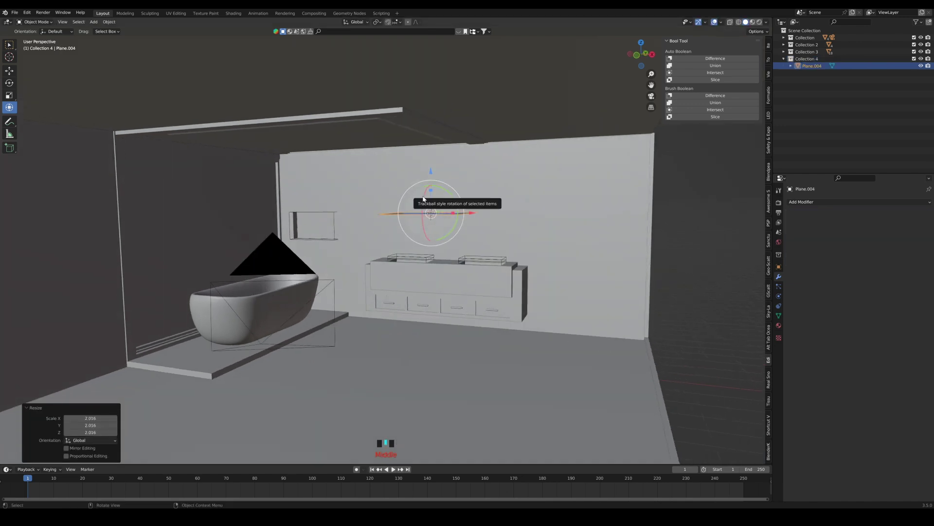
{"action": "left_click_drag", "start_coordinate": [423, 200], "coordinate": [421, 219]}
{"action": "left_click", "coordinate": [90, 425]}
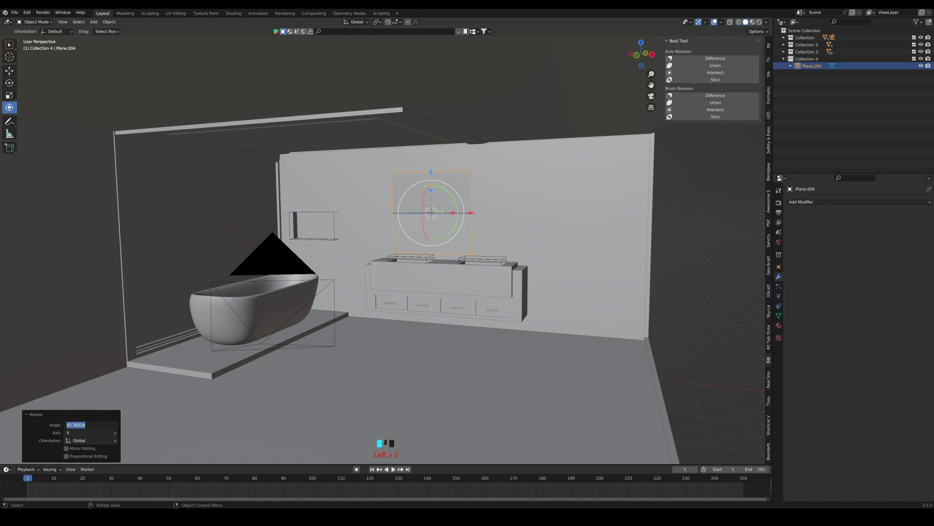
{"action": "key", "text": "Return"}
Scale the wall plane to about 0.49 overall and stretch it about 1.12 times along X
{"action": "key", "text": "s"}
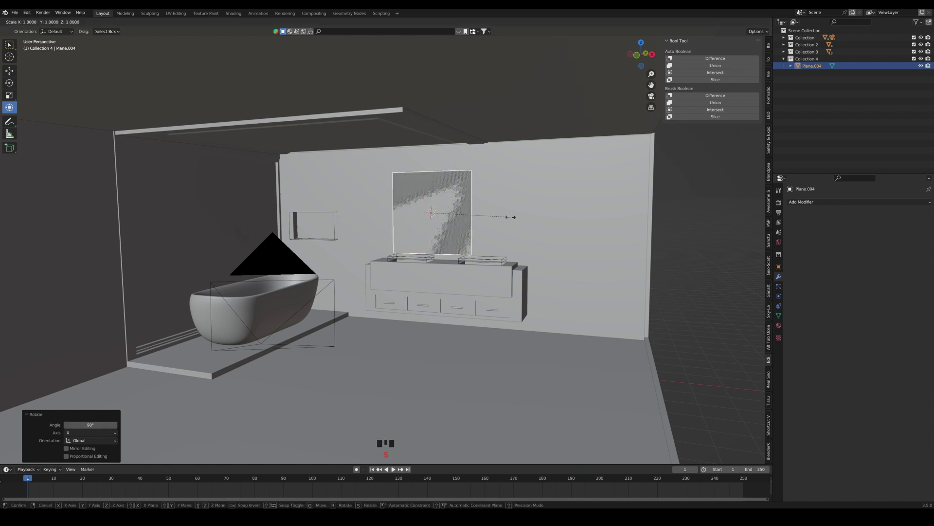
{"action": "left_click", "coordinate": [458, 213]}
{"action": "scroll", "coordinate": [457, 213], "scroll_direction": "up", "scroll_amount": 2}
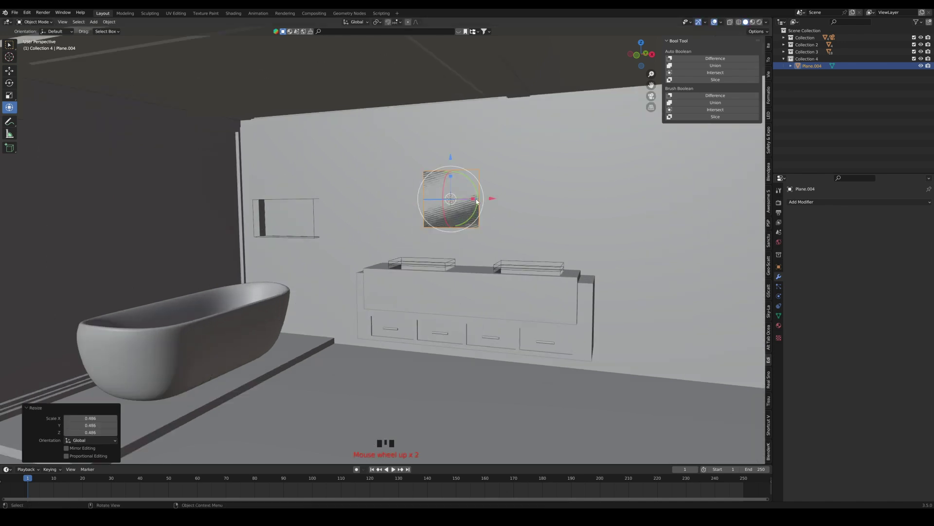
{"action": "left_click_drag", "start_coordinate": [477, 201], "coordinate": [480, 200]}
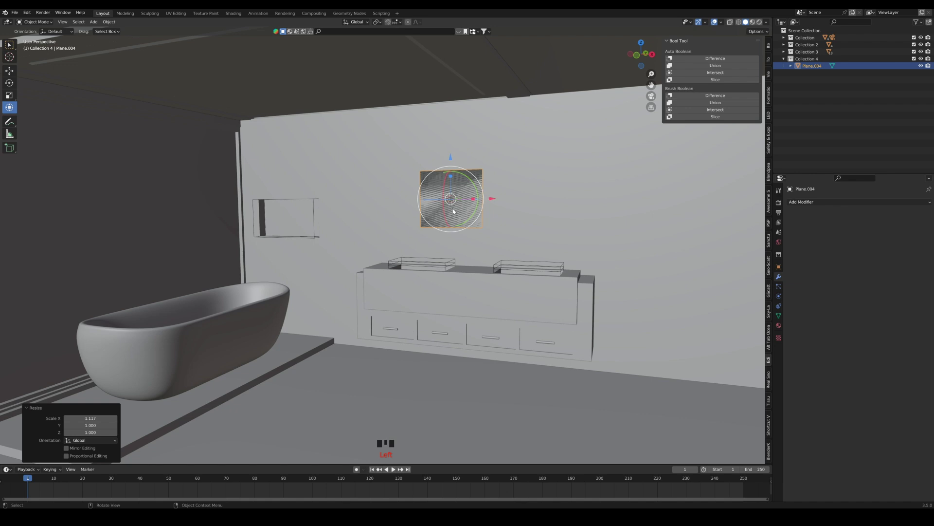
Move the plane about 0.36 m out from the back wall along negative Y
{"action": "middle_click_drag", "start_coordinate": [453, 211], "coordinate": [424, 222]}
{"action": "scroll", "coordinate": [482, 189], "scroll_direction": "up", "scroll_amount": 1}
{"action": "left_click_drag", "start_coordinate": [487, 190], "coordinate": [476, 191]}
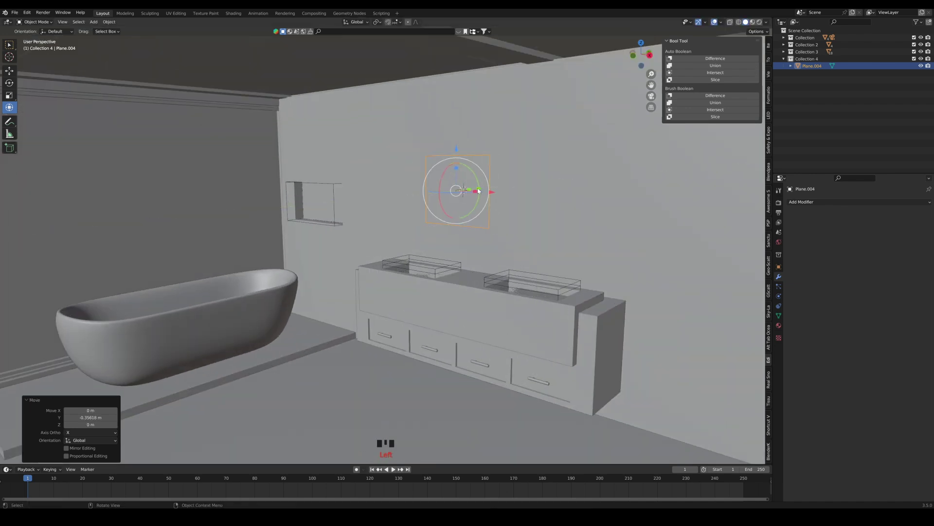
Add one centred vertical loop cut to the wall plane
{"action": "key", "text": "Tab"}
{"action": "key", "text": "ctrl+r"}
{"action": "left_click", "coordinate": [456, 156]}
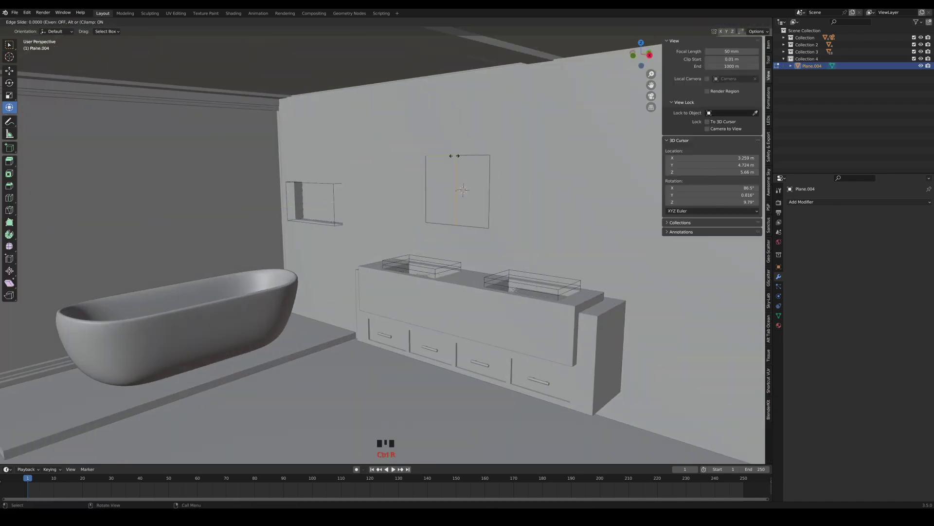
{"action": "right_click", "coordinate": [456, 156]}
Scale the centre loop cut about 1.71 times along Z and the plane's right edge about 1.26 times
{"action": "key", "text": "s"}
{"action": "key", "text": "z"}
{"action": "left_click", "coordinate": [476, 173]}
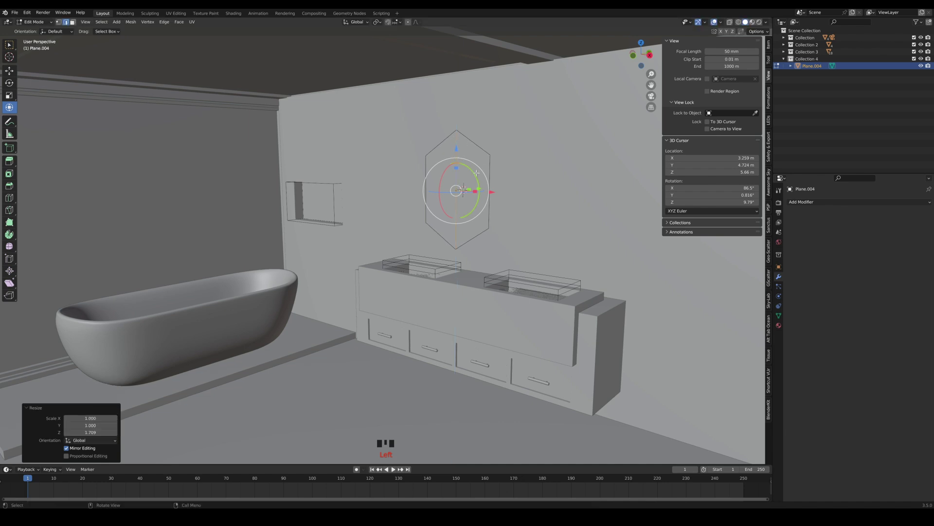
{"action": "key", "text": "s"}
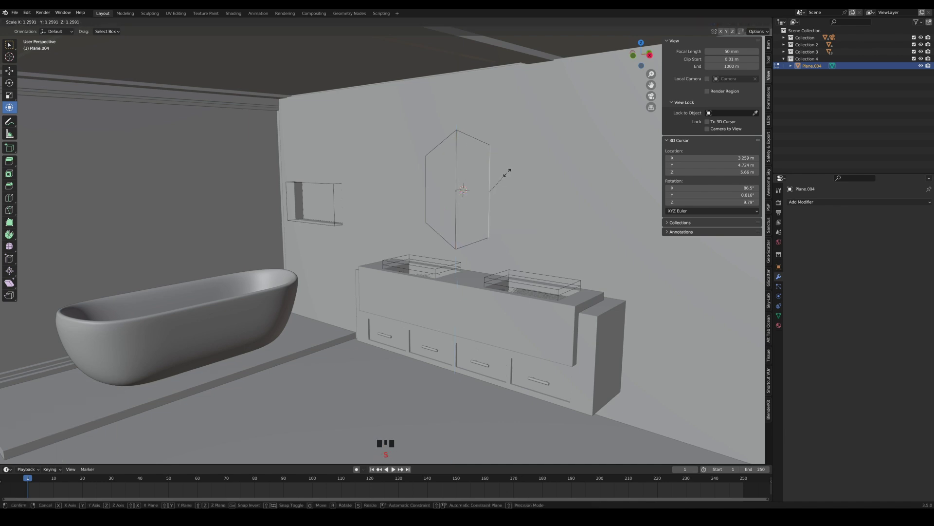
{"action": "left_click", "coordinate": [507, 172]}
Extrude the plane's right edge about 1.01 m along X and scale the new edge to about 0.57
{"action": "key", "text": "e"}
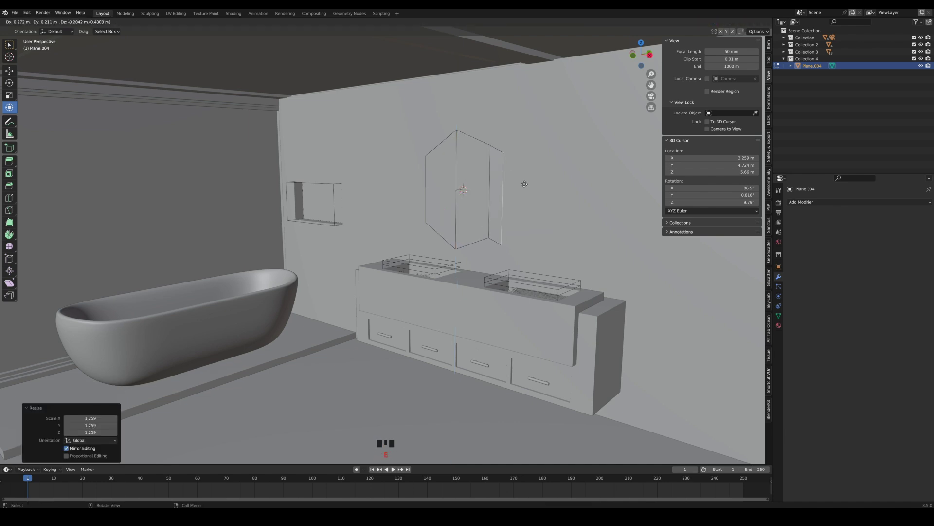
{"action": "key", "text": "x"}
{"action": "left_click", "coordinate": [525, 185]}
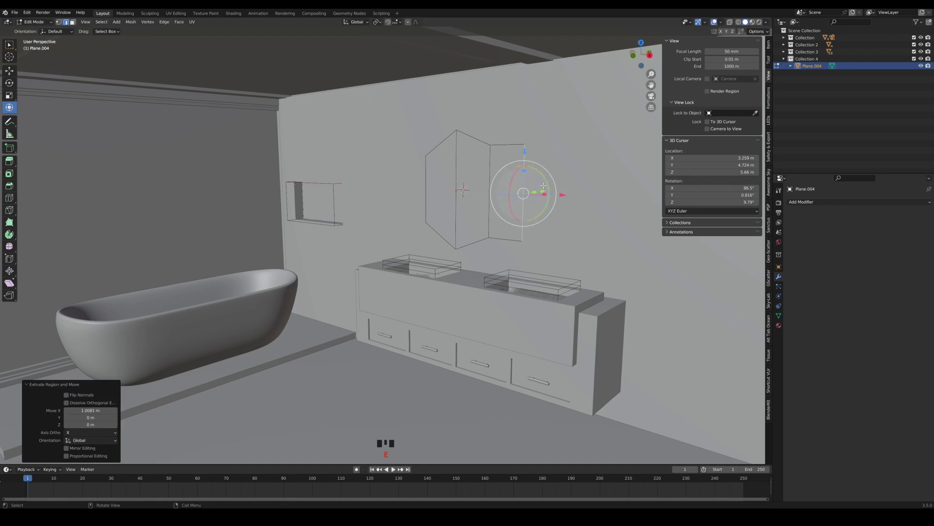
{"action": "key", "text": "s"}
{"action": "left_click", "coordinate": [530, 184]}
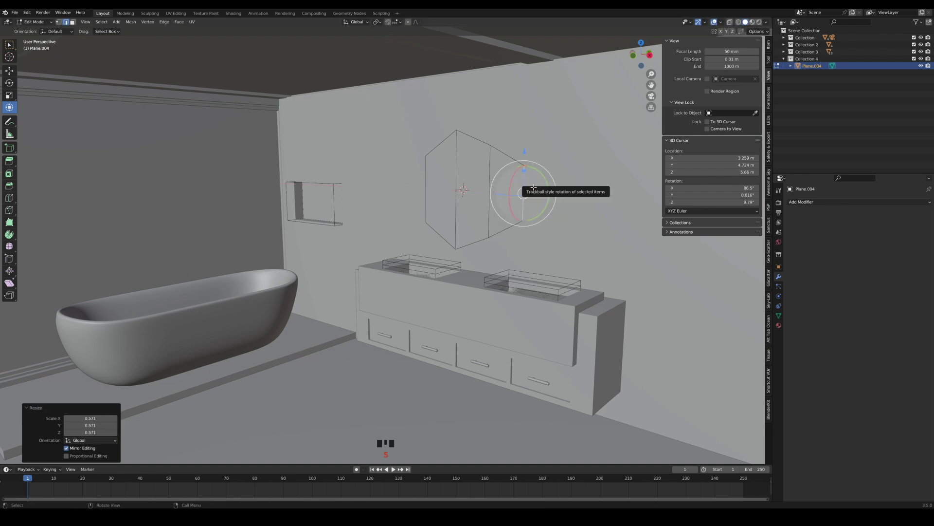
{"action": "key", "text": "e"}
{"action": "left_click", "coordinate": [557, 192]}
{"action": "key", "text": "s"}
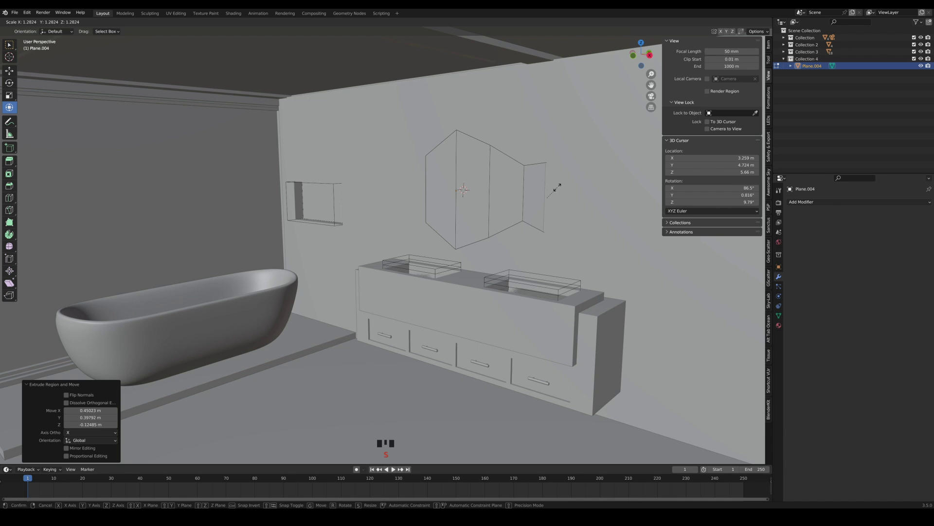
{"action": "left_click", "coordinate": [565, 194]}
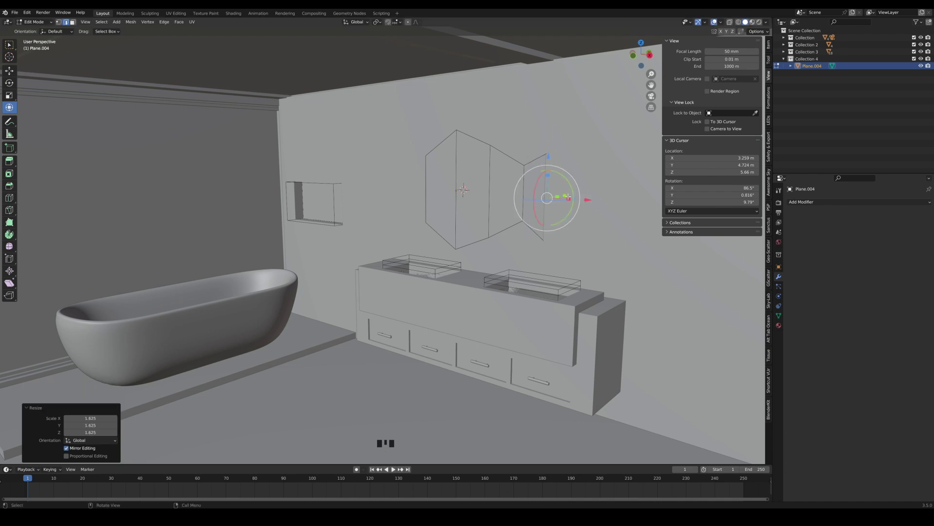
{"action": "key", "text": "e"}
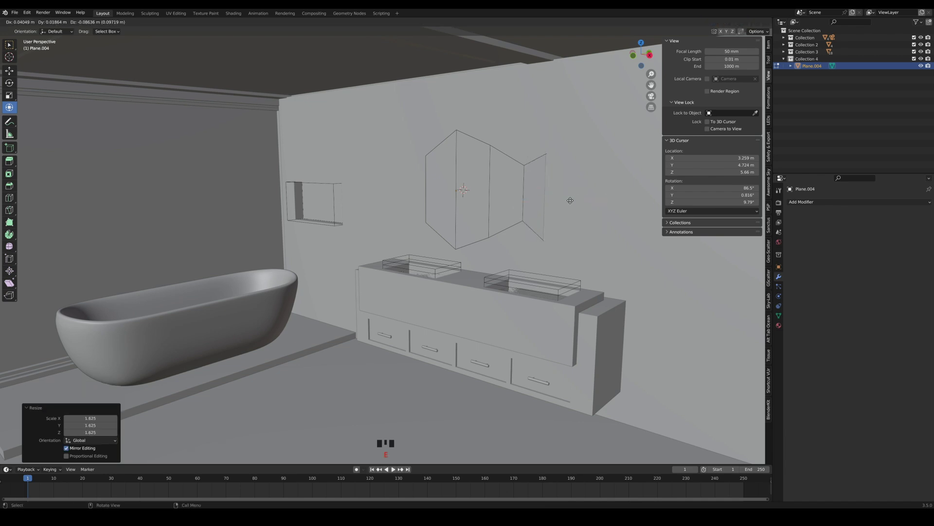
{"action": "key", "text": "x"}
{"action": "left_click", "coordinate": [584, 211]}
{"action": "mouse_move", "coordinate": [598, 191]}
{"action": "middle_mouse_down"}
{"action": "mouse_move", "coordinate": [574, 204]}
{"action": "mouse_move", "coordinate": [530, 205]}
{"action": "mouse_move", "coordinate": [581, 195]}
{"action": "middle_mouse_up"}
{"action": "key", "text": "ctrl+z"}
Extrude the shape's short right end edge about 0.83 m along X
{"action": "key", "text": "e"}
{"action": "key", "text": "x"}
{"action": "left_click", "coordinate": [580, 205]}
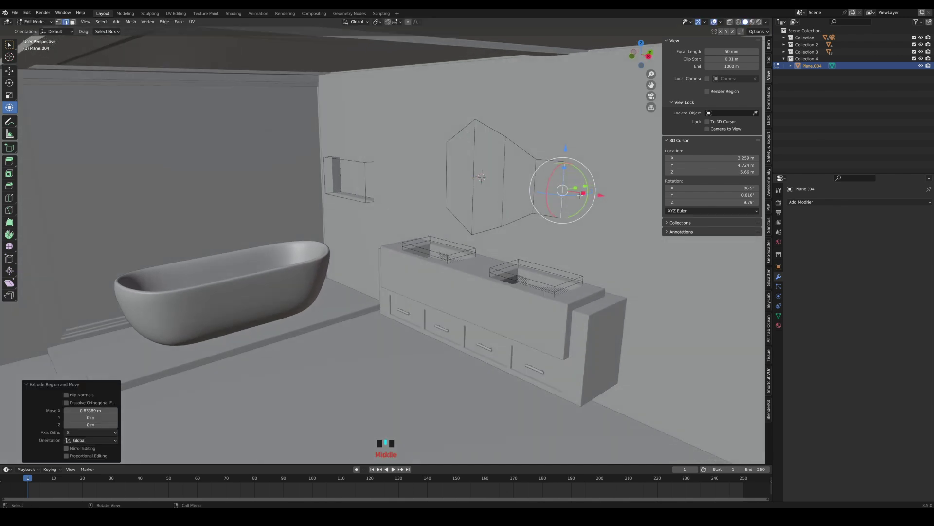
{"action": "key", "text": "s"}
{"action": "key", "text": "r"}
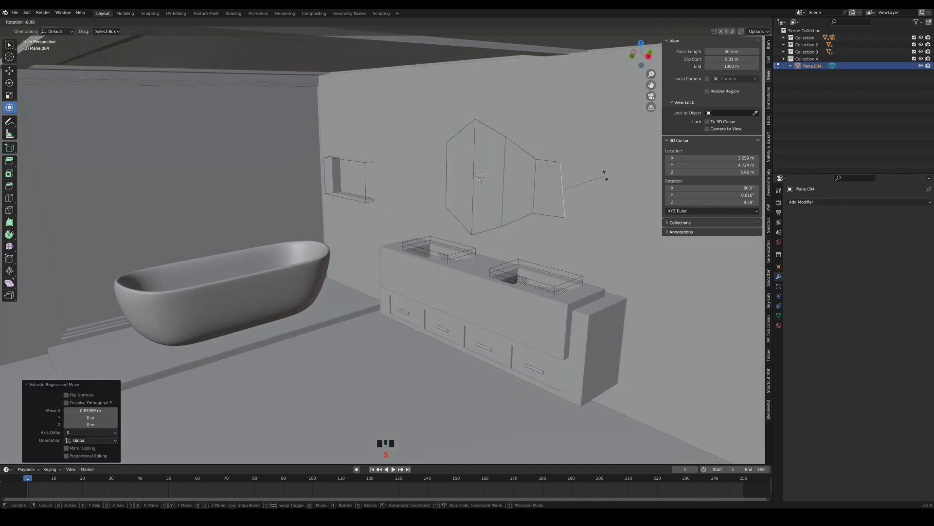
{"action": "left_click", "coordinate": [607, 172]}
{"action": "key", "text": "super"}
{"action": "left_click", "coordinate": [609, 171]}
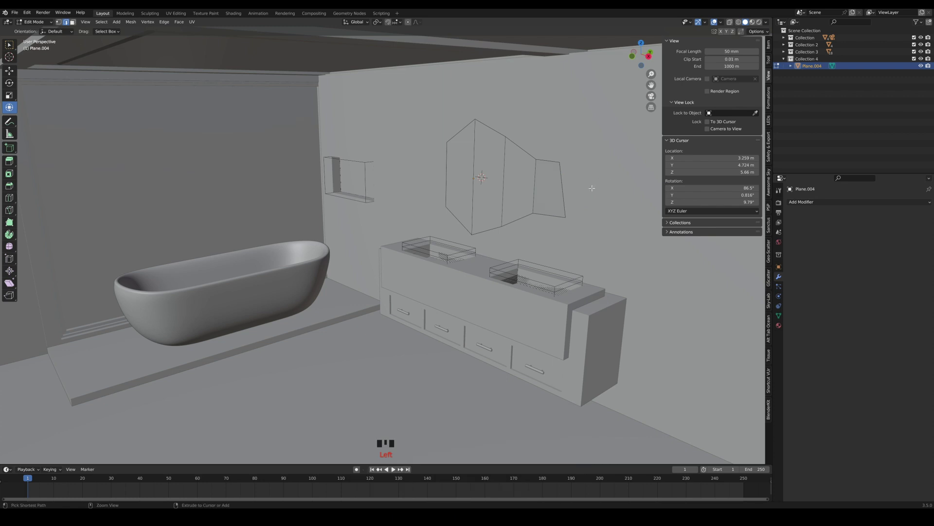
{"action": "key", "text": "ctrl+z"}
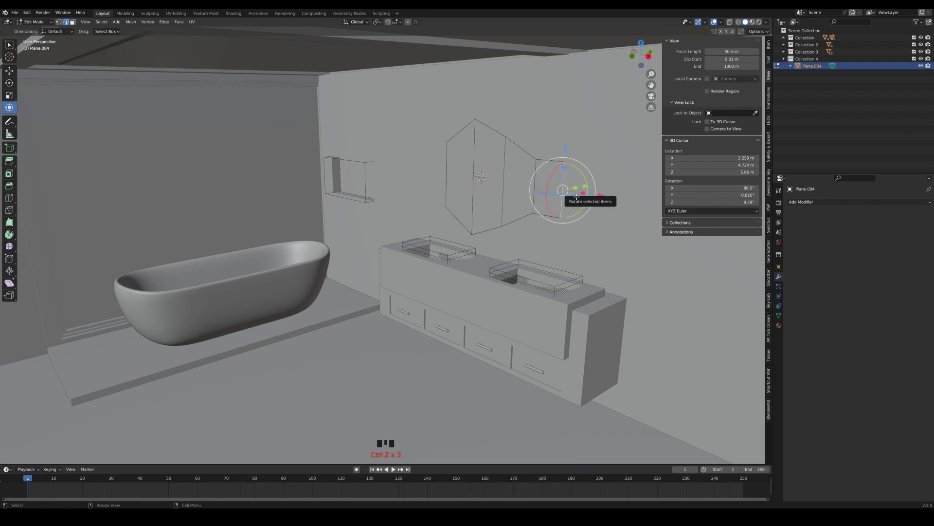
Scale the newly extruded end edge about 1.67 times
{"action": "key", "text": "s"}
{"action": "left_click", "coordinate": [583, 187]}
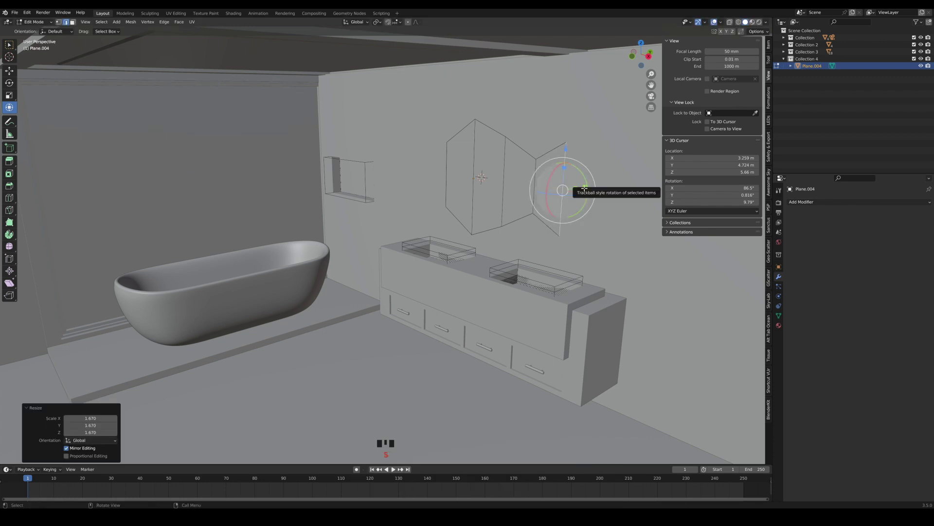
Extrude the enlarged end edge about 1.41 m along X and scale its new end to about 0.5
{"action": "key", "text": "e"}
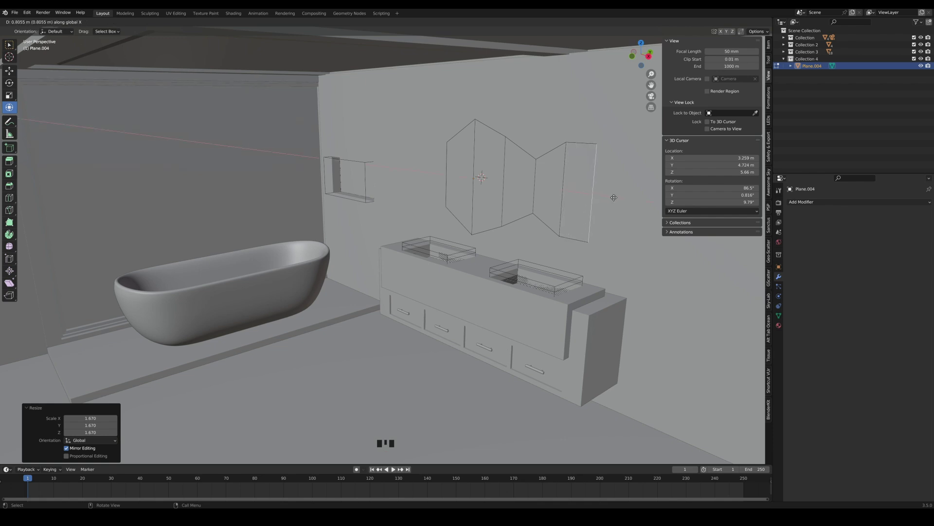
{"action": "left_click", "coordinate": [634, 201]}
{"action": "key", "text": "s"}
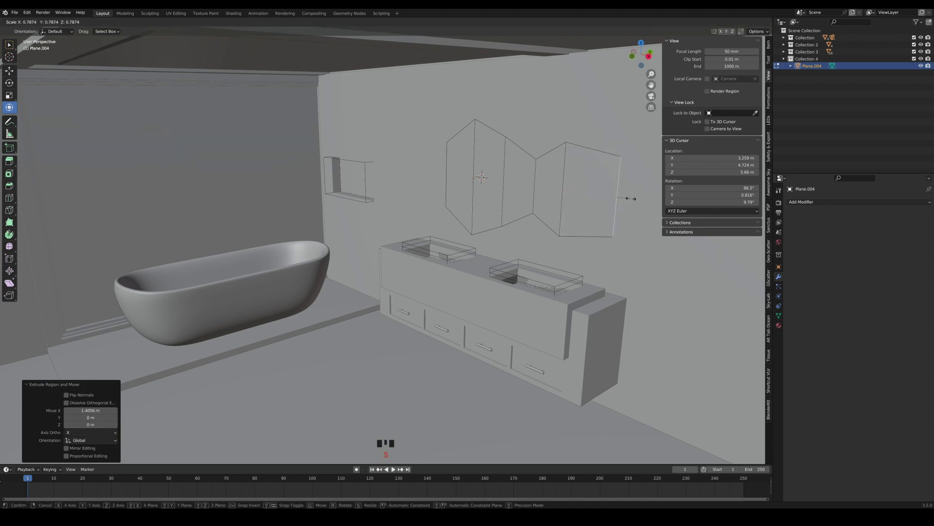
{"action": "left_click", "coordinate": [628, 203]}
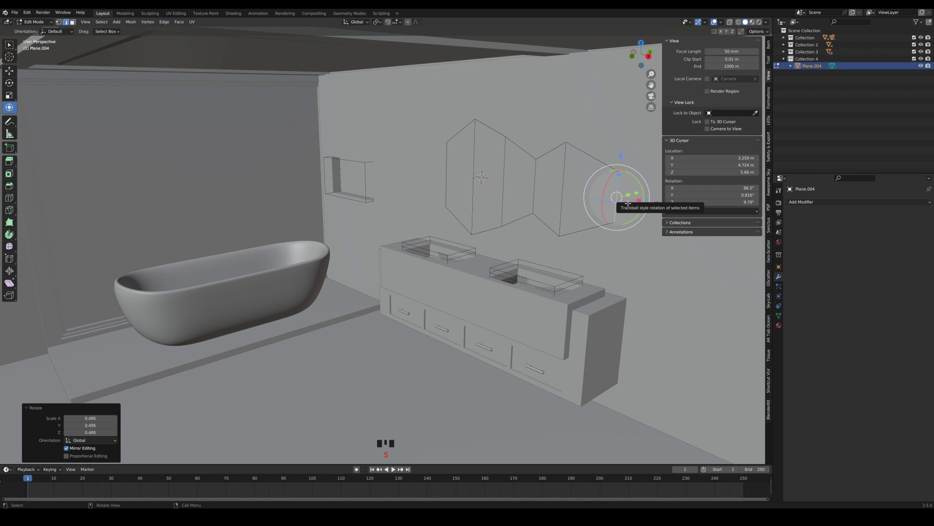
Extrude the wall shape's right end edge about 0.51 m along X and scale the new end edge down
{"action": "key", "text": "e"}
{"action": "left_click", "coordinate": [645, 203]}
{"action": "key", "text": "s"}
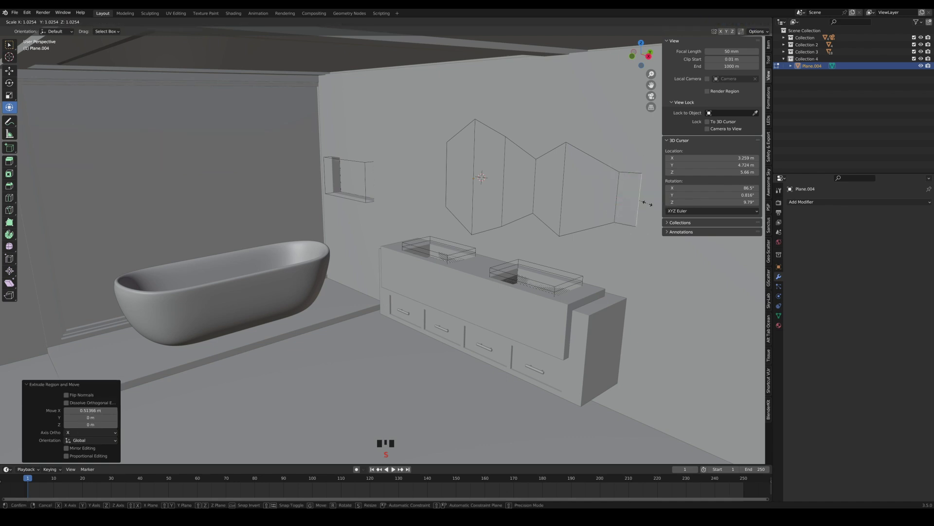
{"action": "left_click", "coordinate": [640, 201]}
{"action": "key", "text": "Tab"}
Extrude the wall shape's left end edge about 0.89 m along negative X and scale the new end edge down
{"action": "middle_click_drag", "start_coordinate": [619, 206], "coordinate": [418, 168]}
{"action": "key", "text": "Tab"}
{"action": "left_click", "coordinate": [420, 166]}
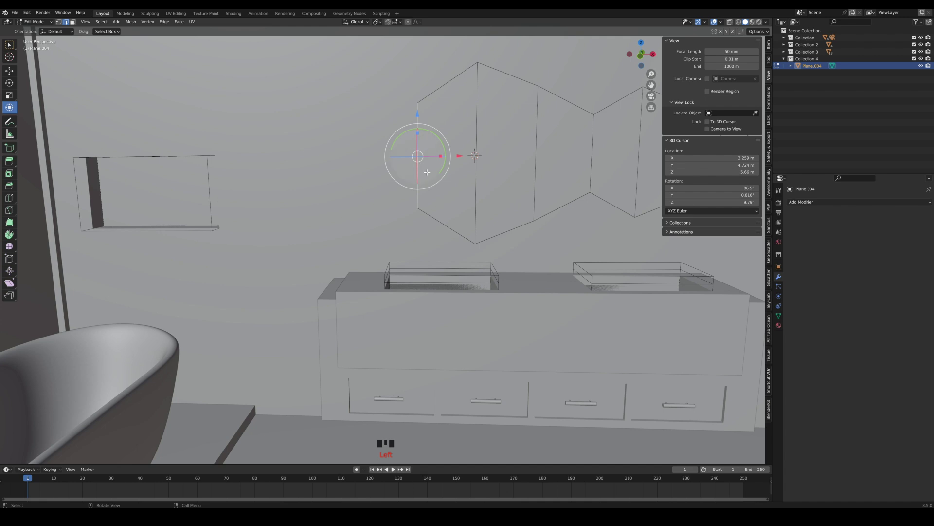
{"action": "key", "text": "e"}
{"action": "left_click", "coordinate": [410, 183]}
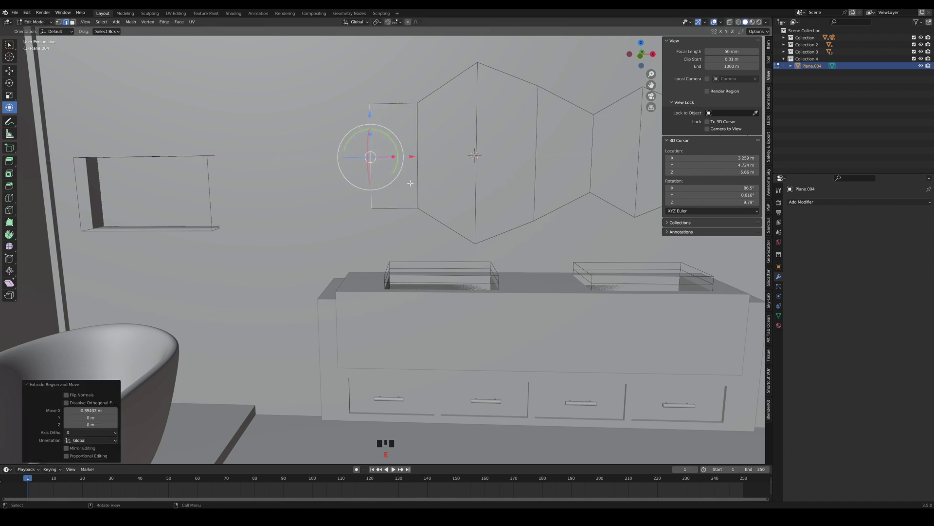
{"action": "key", "text": "s"}
{"action": "left_click", "coordinate": [388, 177]}
{"action": "key", "text": "Tab"}
Add a level 2 Subdivision modifier to the wall shape and shade it smooth
{"action": "scroll", "coordinate": [419, 168], "scroll_direction": "down", "scroll_amount": 3}
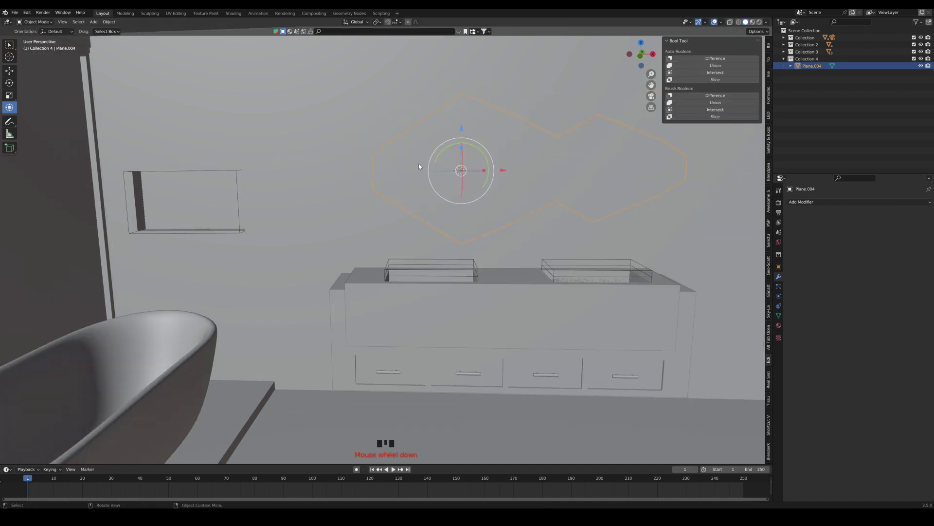
{"action": "middle_click_drag", "start_coordinate": [471, 189], "coordinate": [416, 191], "text": "shift"}
{"action": "scroll", "coordinate": [422, 193], "scroll_direction": "up", "scroll_amount": 1}
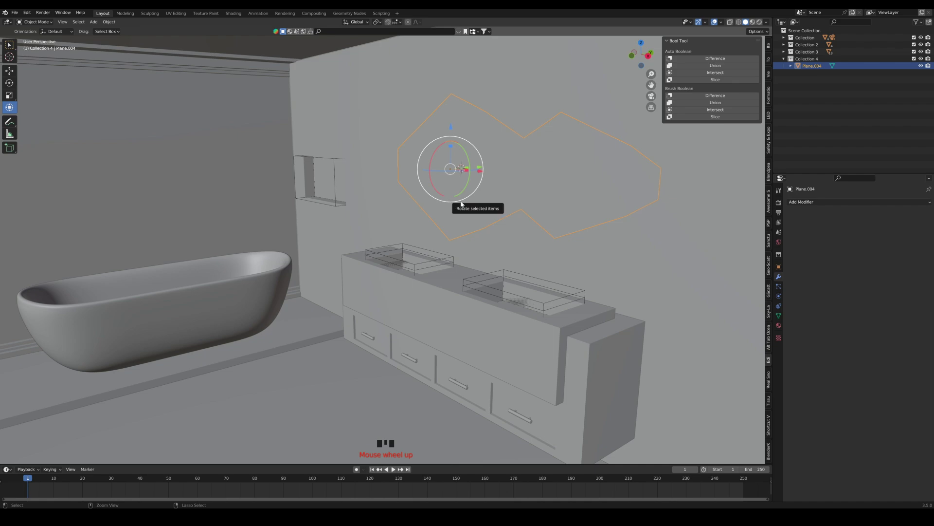
{"action": "key", "text": "ctrl+2"}
{"action": "right_click", "coordinate": [458, 190]}
{"action": "left_click", "coordinate": [455, 184]}
{"action": "middle_click_drag", "start_coordinate": [455, 185], "coordinate": [641, 202]}
Scale the crosswise edge next to the right end about 1.65 times in Z and move it about 0.27 m along negative X
{"action": "key", "text": "Tab"}
{"action": "left_click", "coordinate": [659, 213]}
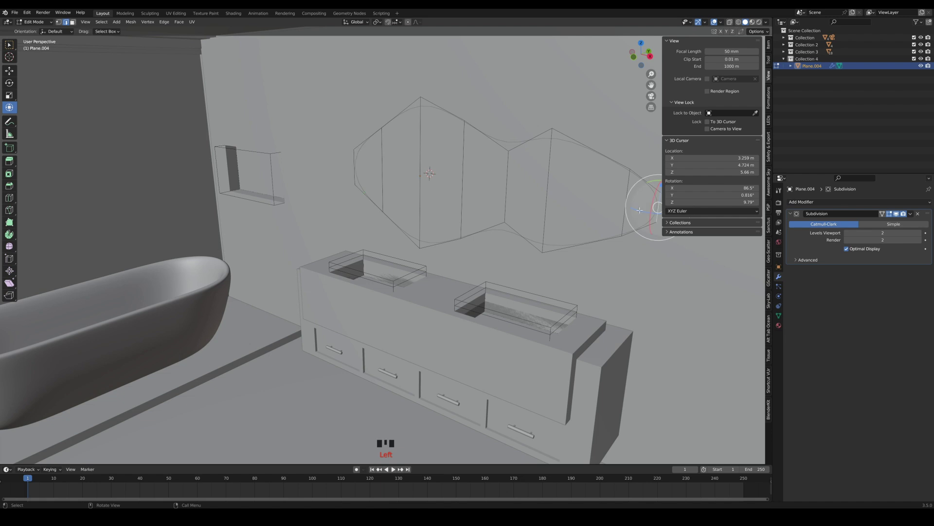
{"action": "left_click", "coordinate": [632, 213], "text": "alt"}
{"action": "left_click_drag", "start_coordinate": [631, 183], "coordinate": [634, 169]}
{"action": "middle_click_drag", "start_coordinate": [657, 208], "coordinate": [611, 219], "text": "shift"}
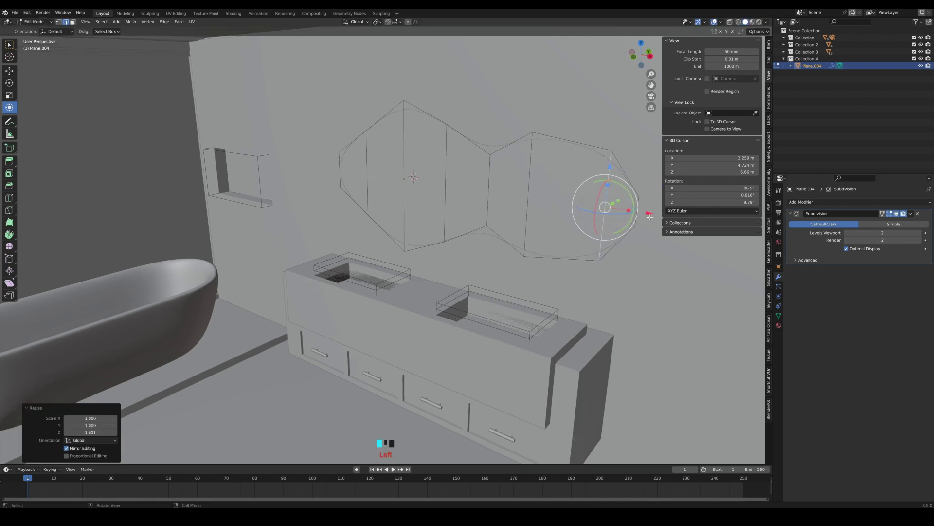
{"action": "left_click_drag", "start_coordinate": [649, 215], "coordinate": [634, 213]}
Scale up the edge at the shape's waist and the tallest edge of the left lobe in Z
{"action": "left_click", "coordinate": [490, 212], "text": "alt"}
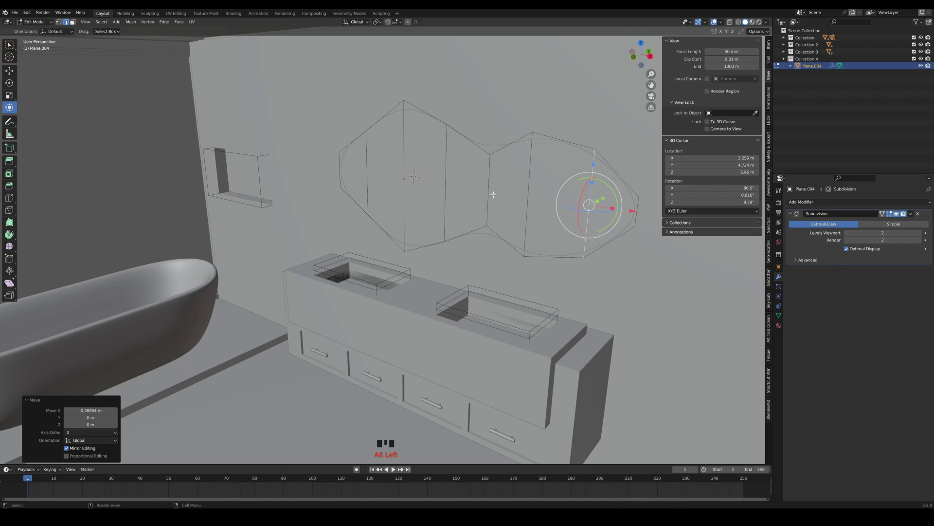
{"action": "left_click", "coordinate": [491, 196], "text": "alt"}
{"action": "mouse_move", "coordinate": [490, 169]}
{"action": "left_mouse_down"}
{"action": "mouse_move", "coordinate": [490, 153]}
{"action": "mouse_move", "coordinate": [490, 162]}
{"action": "left_mouse_up"}
{"action": "left_click", "coordinate": [409, 213], "text": "alt"}
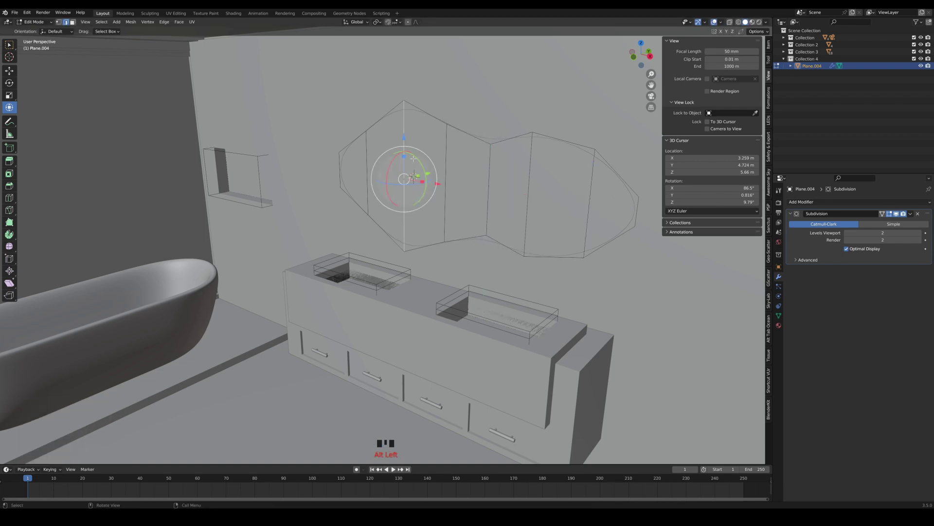
{"action": "left_click_drag", "start_coordinate": [407, 157], "coordinate": [407, 153]}
Scale the edges flanking the left lobe's tallest edge in Z, about 1.33 times on the waist side and 1.65 times on the outer side
{"action": "left_click", "coordinate": [452, 169], "text": "alt"}
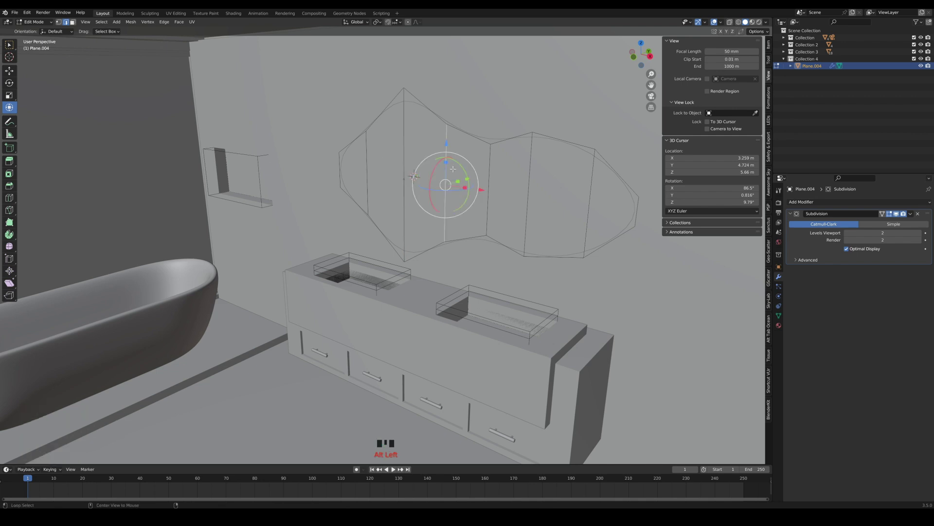
{"action": "left_click_drag", "start_coordinate": [453, 175], "coordinate": [447, 154]}
{"action": "key", "text": "ctrl+z"}
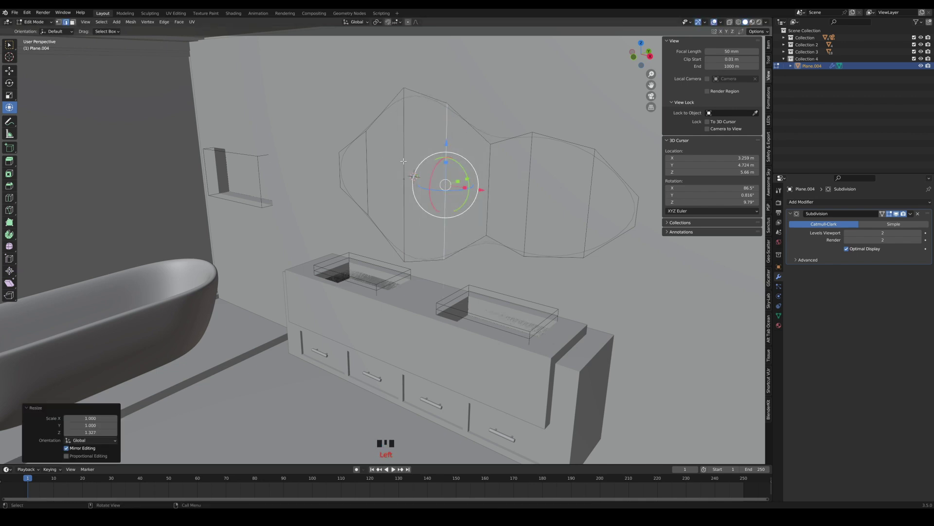
{"action": "left_click", "coordinate": [375, 180], "text": "alt"}
{"action": "left_click_drag", "start_coordinate": [368, 151], "coordinate": [369, 139]}
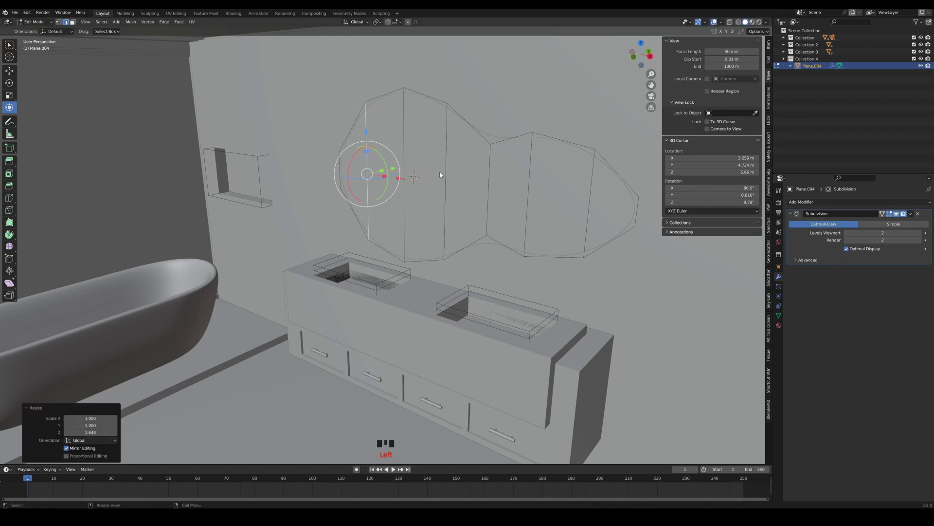
{"action": "key", "text": "Tab"}
{"action": "key", "text": "Tab"}
Scale up the right end edge in Z and move it about 0.2 m along negative X
{"action": "left_click", "coordinate": [637, 214], "text": "alt"}
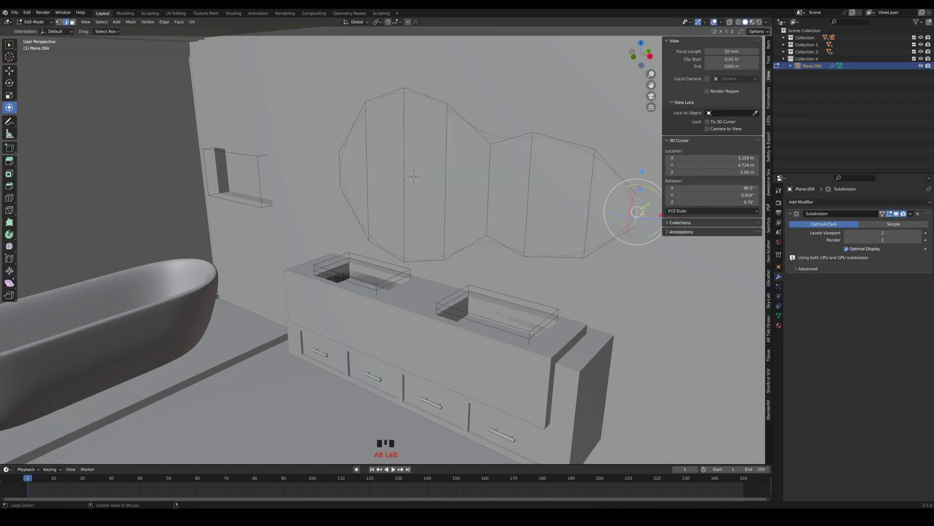
{"action": "left_click_drag", "start_coordinate": [640, 189], "coordinate": [643, 164]}
{"action": "scroll", "coordinate": [642, 176], "scroll_direction": "down", "scroll_amount": 1}
{"action": "left_click_drag", "start_coordinate": [637, 225], "coordinate": [627, 223]}
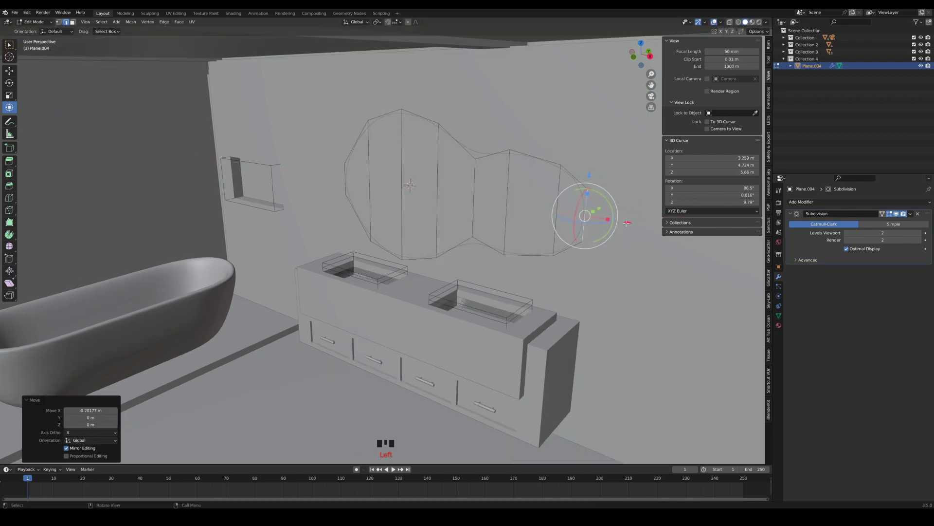
{"action": "key", "text": "Tab"}
Try to extrude all faces of the wall shape about 0.15 m along their normal
{"action": "middle_click_drag", "start_coordinate": [587, 239], "coordinate": [491, 267]}
{"action": "scroll", "coordinate": [550, 239], "scroll_direction": "up", "scroll_amount": 2}
{"action": "key", "text": "Tab"}
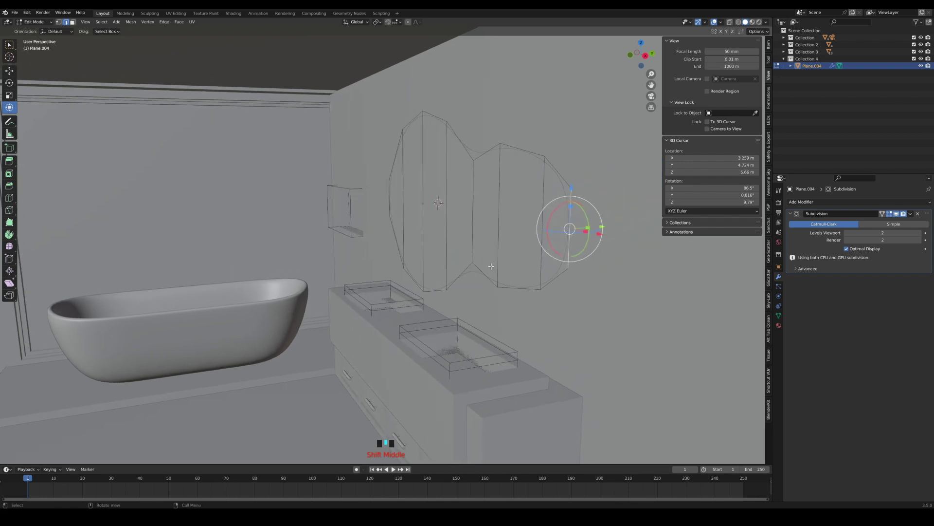
{"action": "key", "text": "a"}
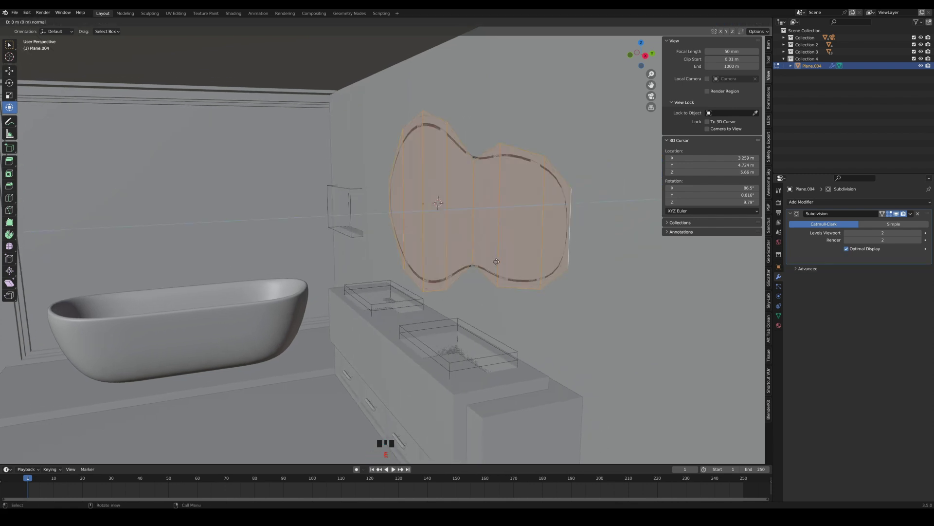
{"action": "key", "text": "e"}
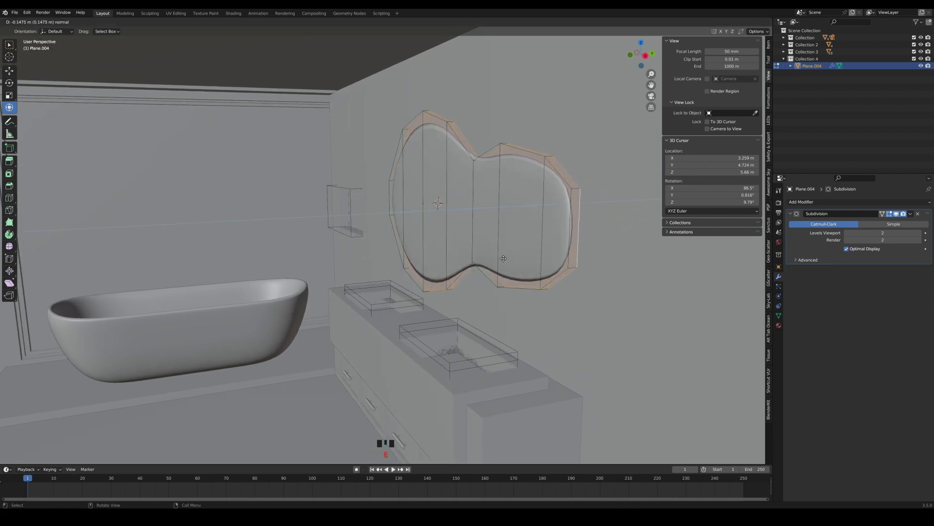
{"action": "left_click", "coordinate": [503, 258]}
{"action": "middle_click_drag", "start_coordinate": [503, 258], "coordinate": [576, 245]}
{"action": "key", "text": "ctrl+z"}
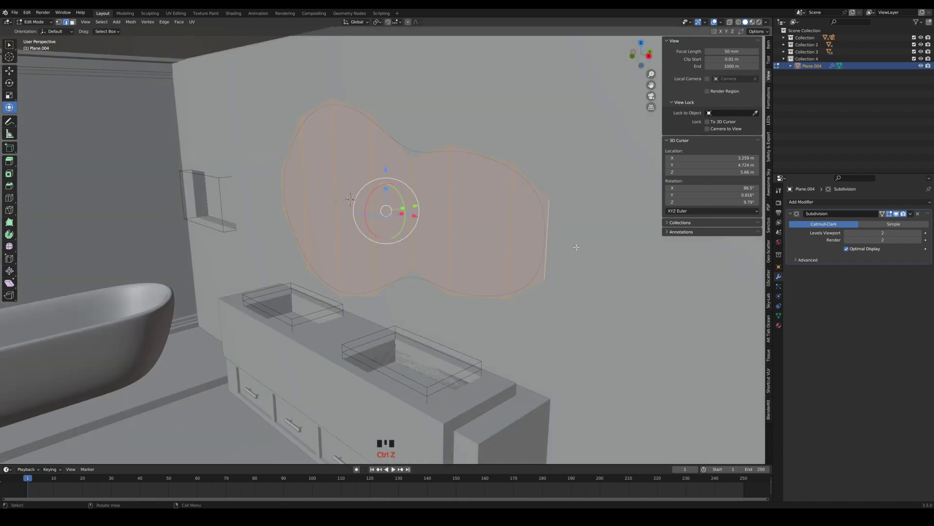
Extrude the whole wall shape about 0.12 m to give the panel thickness
{"action": "key", "text": "i"}
{"action": "left_click", "coordinate": [572, 246]}
{"action": "mouse_move", "coordinate": [553, 243]}
{"action": "middle_mouse_down"}
{"action": "mouse_move", "coordinate": [501, 251]}
{"action": "mouse_move", "coordinate": [548, 241]}
{"action": "middle_mouse_up"}
{"action": "key", "text": "e"}
{"action": "left_click", "coordinate": [511, 249]}
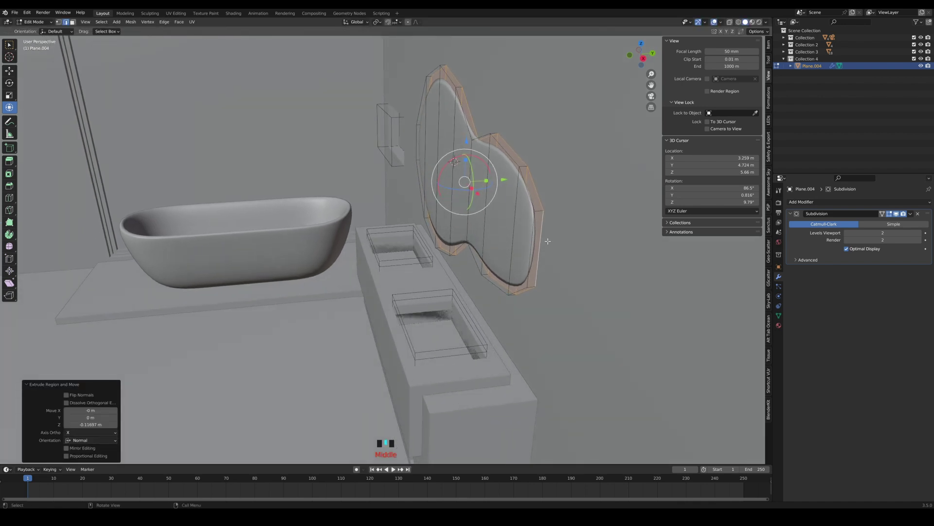
Try to add a loop cut around the panel's outer rim
{"action": "key", "text": "ctrl+r"}
{"action": "left_click", "coordinate": [540, 212]}
{"action": "left_click", "coordinate": [541, 213]}
{"action": "key", "text": "ctrl+z"}
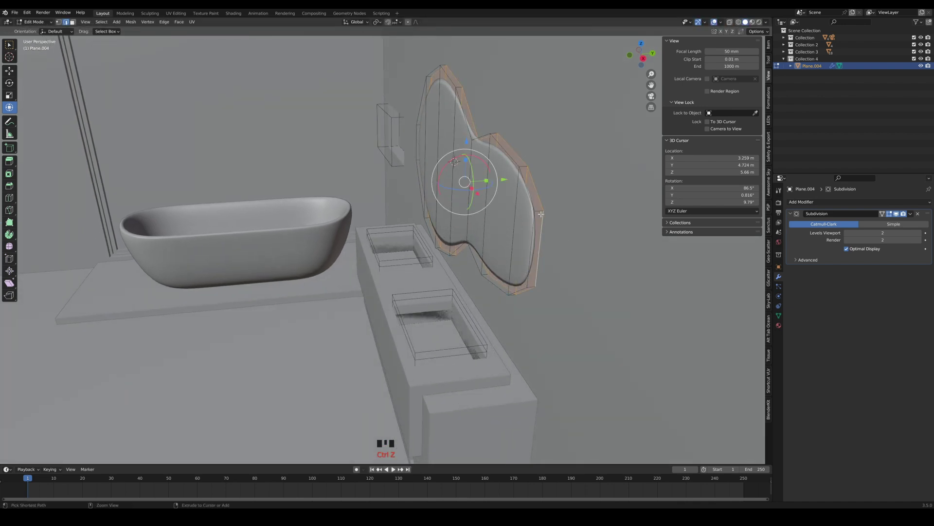
Add two loop cuts around the panel's outer rim, sliding the first to a factor of about 0.47, to sharpen its rounded border
{"action": "key", "text": "ctrl+r"}
{"action": "left_click", "coordinate": [542, 214]}
{"action": "left_click", "coordinate": [543, 216]}
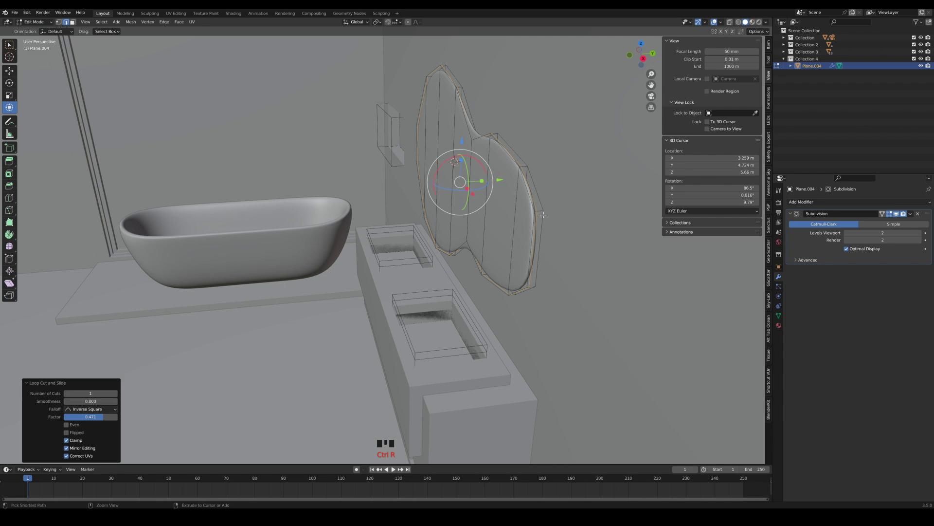
{"action": "key", "text": "ctrl+r"}
{"action": "left_click", "coordinate": [544, 210]}
{"action": "left_click", "coordinate": [544, 211]}
{"action": "middle_click_drag", "start_coordinate": [546, 212], "coordinate": [576, 214]}
{"action": "key", "text": "Tab"}
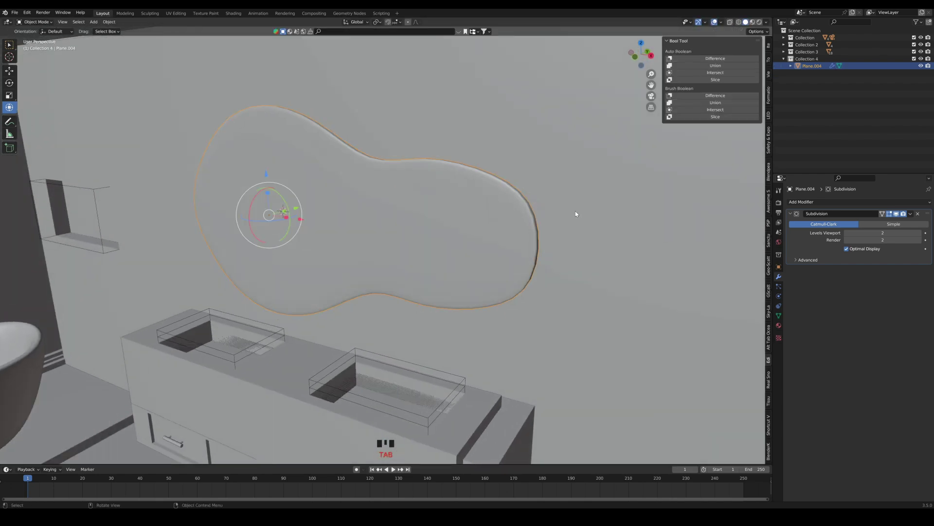
Set the panel's Subdivision viewport level to 4
{"action": "key", "text": "Tab"}
{"action": "key", "text": "Tab"}
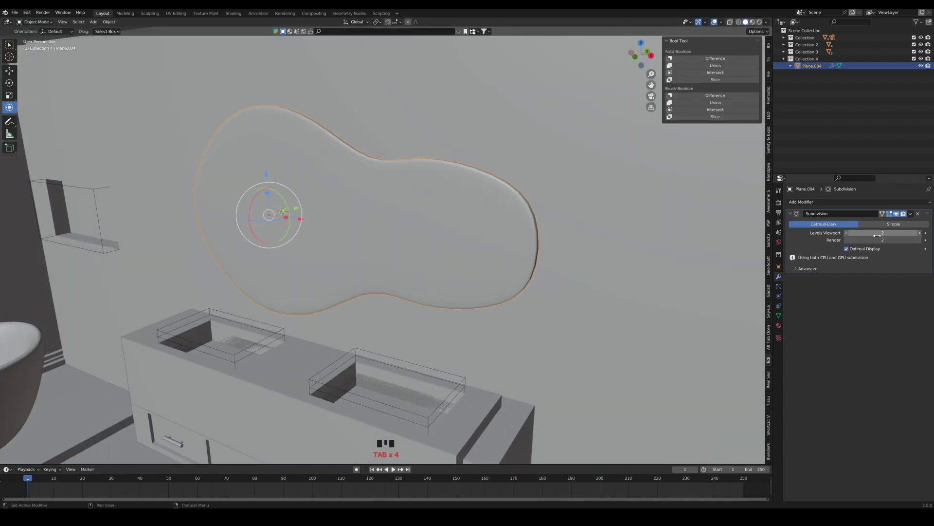
{"action": "left_click_drag", "start_coordinate": [879, 234], "coordinate": [892, 234]}
{"action": "mouse_move", "coordinate": [474, 260]}
{"action": "middle_mouse_down"}
{"action": "mouse_move", "coordinate": [503, 254]}
{"action": "mouse_move", "coordinate": [478, 250]}
{"action": "middle_mouse_up"}
Select all front faces of the panel and inset them about 0.039 m
{"action": "key", "text": "Tab"}
{"action": "left_click", "coordinate": [480, 249]}
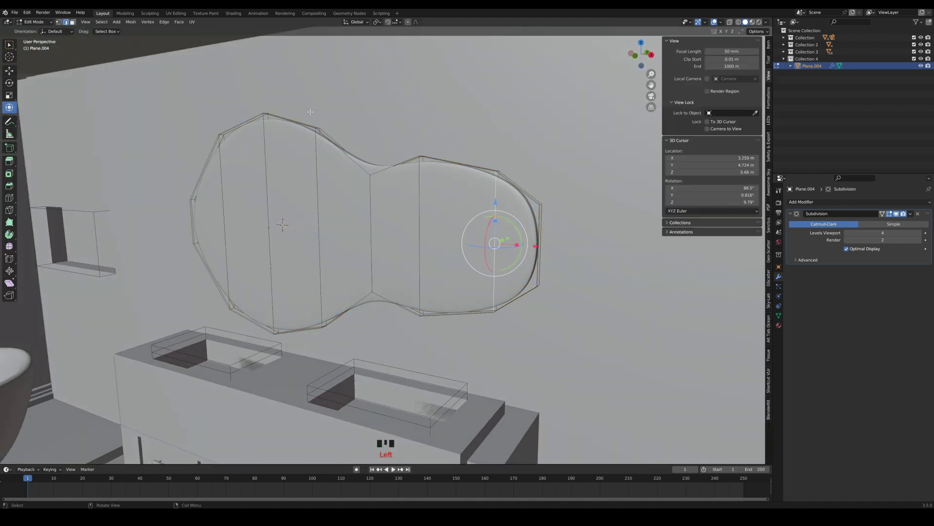
{"action": "left_click", "coordinate": [72, 22]}
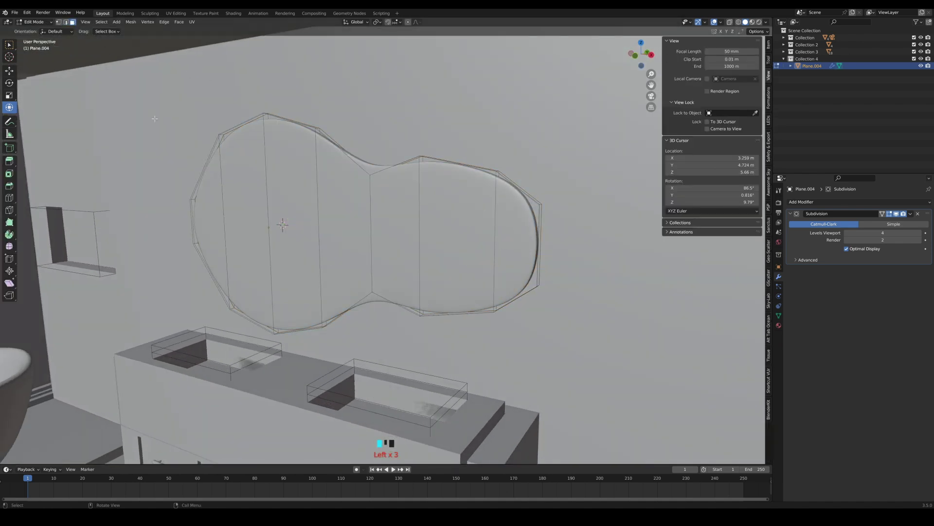
{"action": "left_click", "coordinate": [228, 219], "text": "shift"}
{"action": "left_click", "coordinate": [292, 223], "text": "shift"}
{"action": "left_click", "coordinate": [346, 229], "text": "shift"}
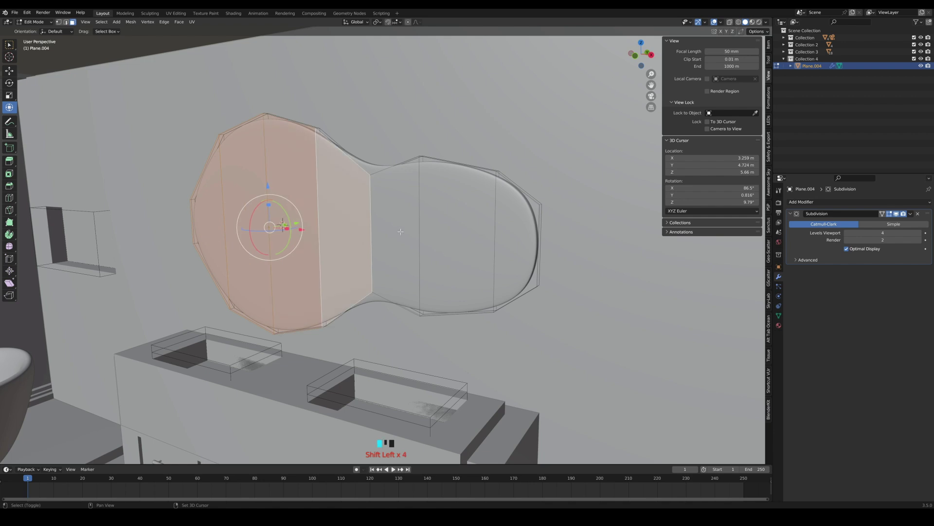
{"action": "left_click", "coordinate": [395, 232], "text": "shift"}
{"action": "left_click", "coordinate": [490, 239], "text": "shift"}
{"action": "left_click", "coordinate": [526, 249], "text": "shift"}
{"action": "key", "text": "i"}
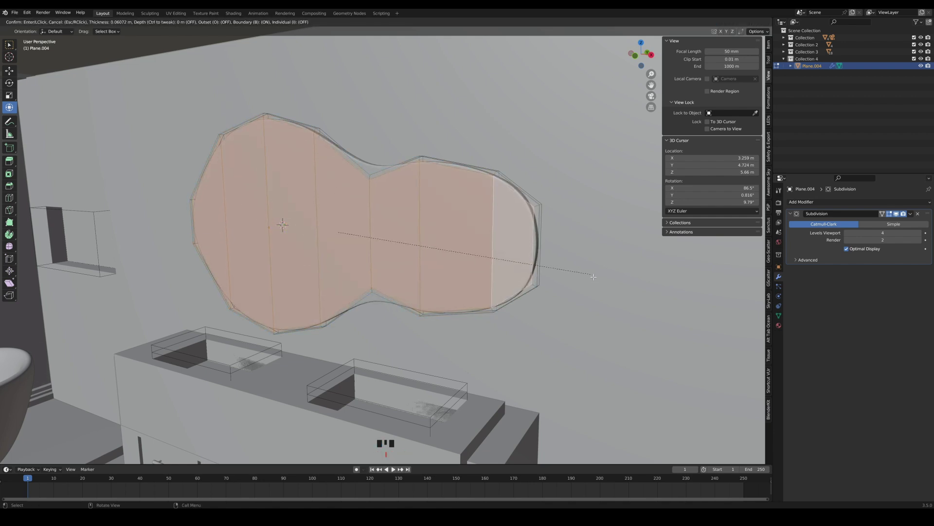
{"action": "left_click", "coordinate": [593, 276]}
Move the whole panel about 0.42 m along negative X above the vanity
{"action": "scroll", "coordinate": [507, 234], "scroll_direction": "down", "scroll_amount": 2}
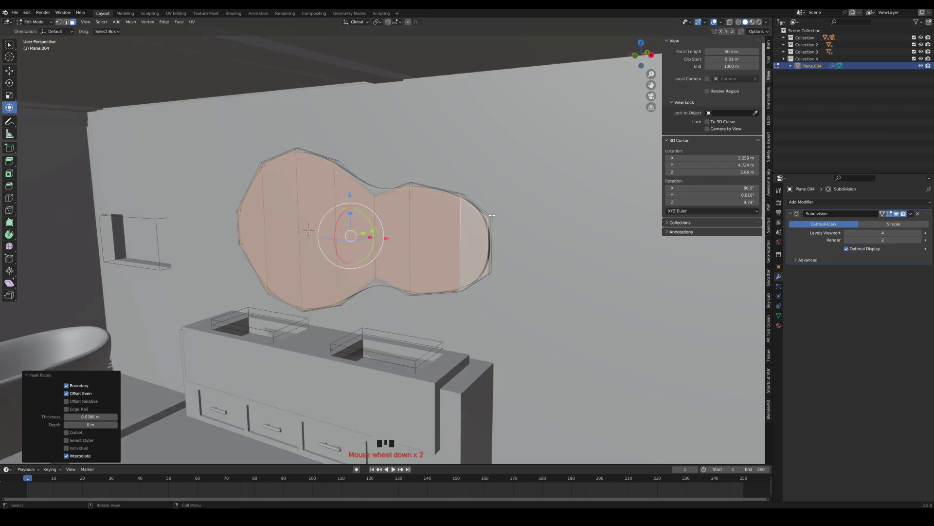
{"action": "middle_click_drag", "start_coordinate": [499, 228], "coordinate": [490, 250]}
{"action": "key", "text": "Tab"}
{"action": "scroll", "coordinate": [453, 203], "scroll_direction": "down", "scroll_amount": 3}
{"action": "left_click_drag", "start_coordinate": [341, 246], "coordinate": [323, 246]}
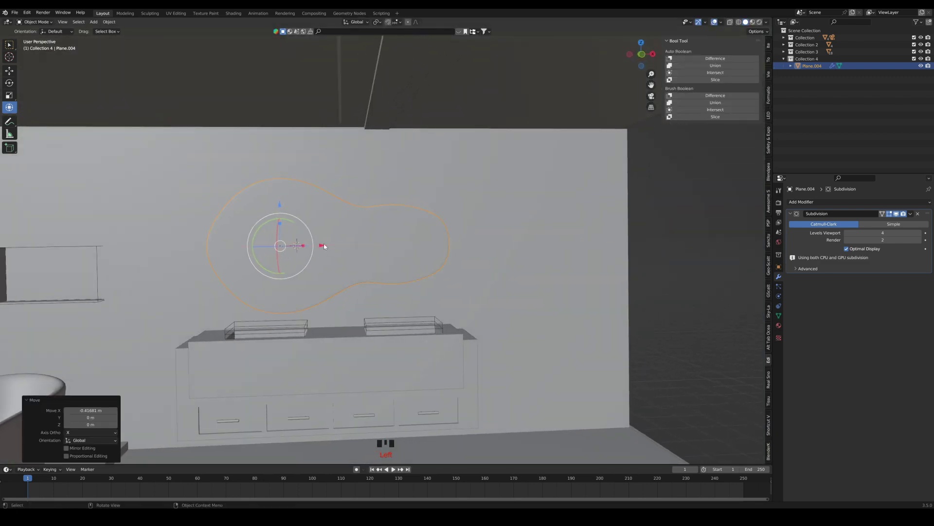
Try to raise the outer crosswise edge loop of the panel's left lobe about 0.3 m in Z
{"action": "scroll", "coordinate": [276, 254], "scroll_direction": "up", "scroll_amount": 1}
{"action": "key", "text": "Tab"}
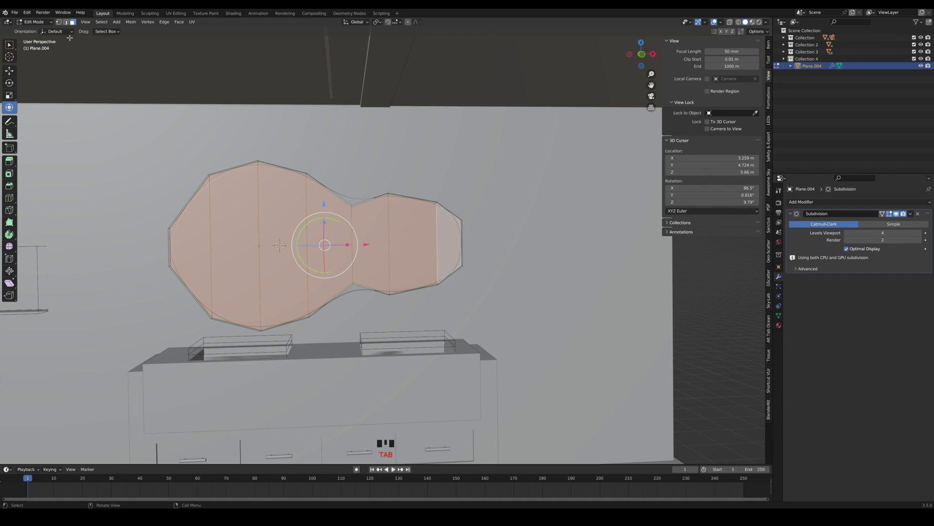
{"action": "left_click", "coordinate": [66, 22]}
{"action": "left_click", "coordinate": [215, 241], "text": "alt"}
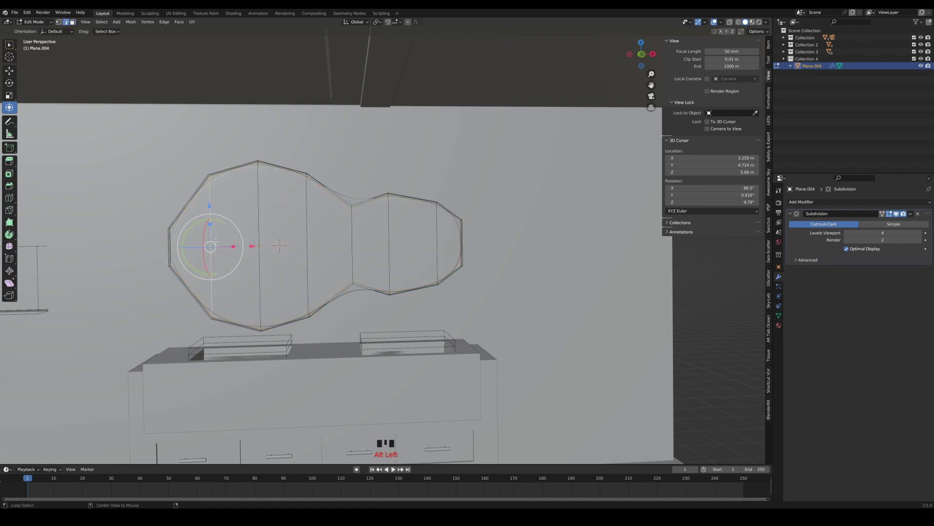
{"action": "left_click_drag", "start_coordinate": [213, 207], "coordinate": [213, 192]}
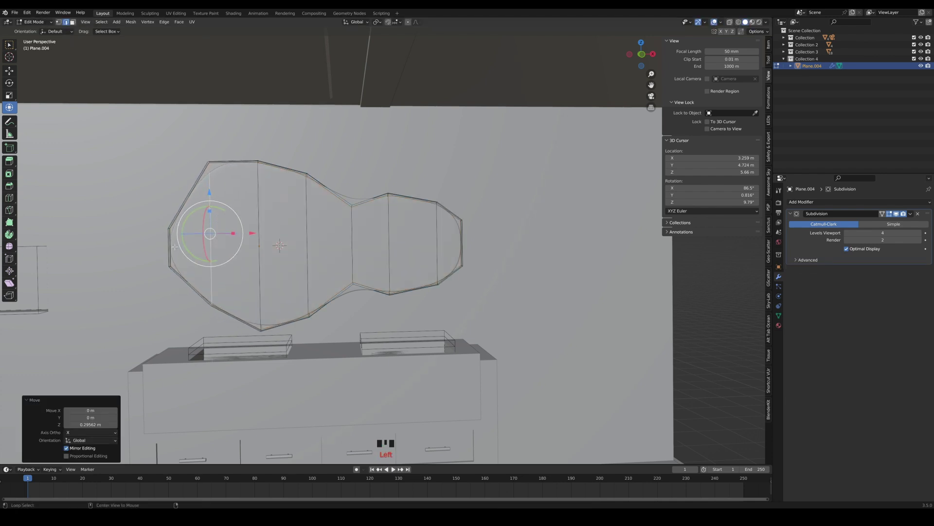
{"action": "left_click", "coordinate": [172, 237], "text": "alt"}
{"action": "key", "text": "ctrl+z"}
{"action": "key", "text": "ctrl+z"}
{"action": "key", "text": "ctrl+z"}
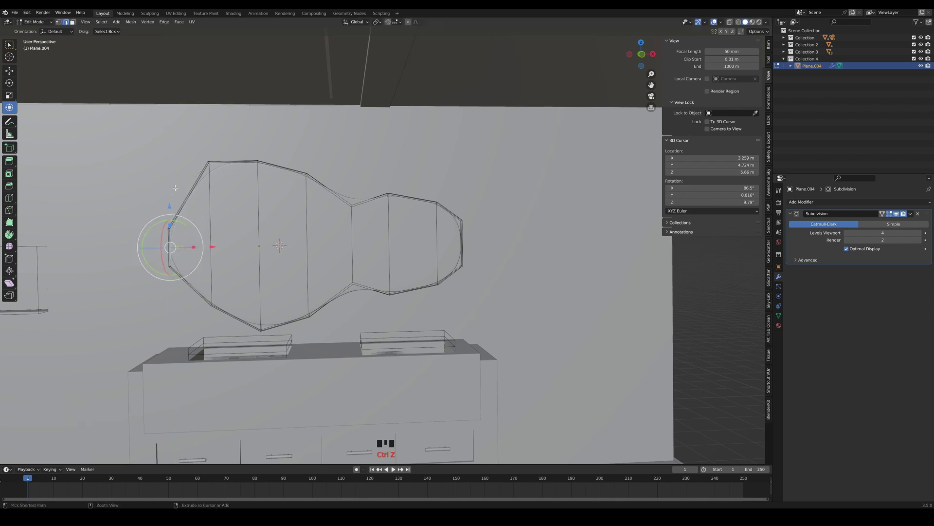
{"action": "key", "text": "ctrl+z"}
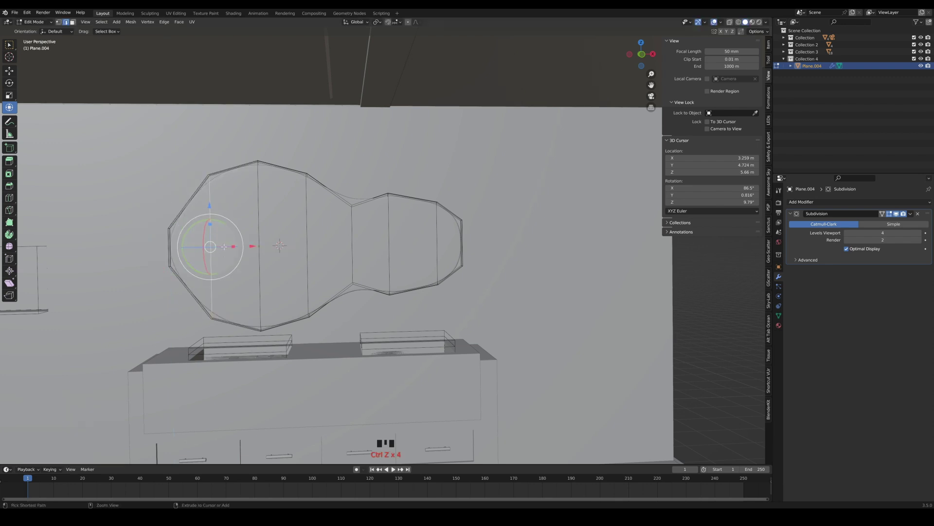
Adjust the left lobe's crosswise edge loops in Z to round its outline, and leave mesh editing
{"action": "left_click", "coordinate": [172, 262], "text": "alt"}
{"action": "scroll", "coordinate": [173, 260], "scroll_direction": "up", "scroll_amount": 4}
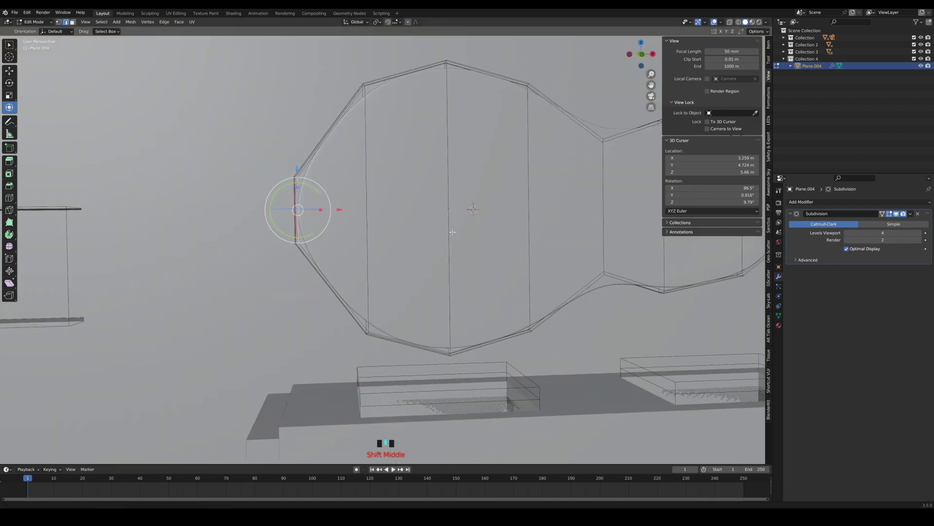
{"action": "scroll", "coordinate": [261, 265], "scroll_direction": "down", "scroll_amount": 5}
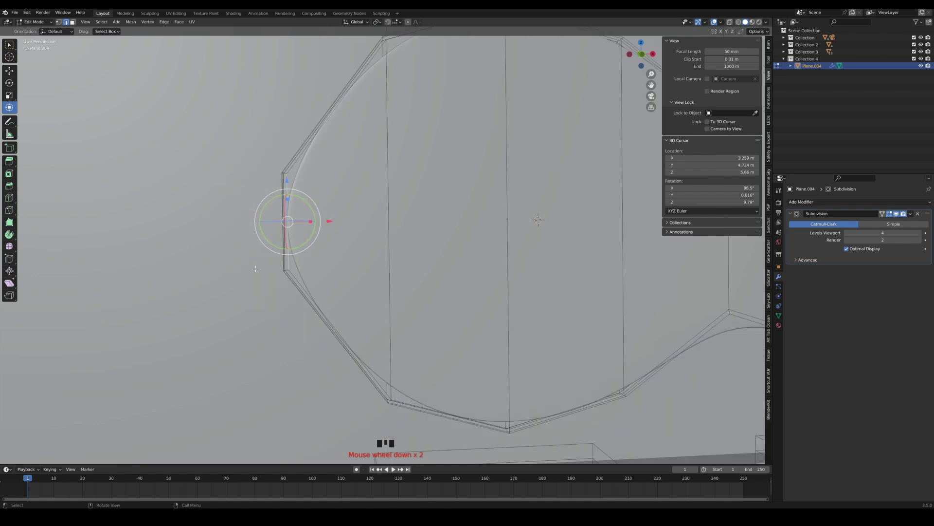
{"action": "left_click", "coordinate": [393, 307], "text": "alt"}
{"action": "left_click_drag", "start_coordinate": [385, 184], "coordinate": [385, 172]}
{"action": "scroll", "coordinate": [495, 337], "scroll_direction": "down", "scroll_amount": 1}
{"action": "left_click", "coordinate": [470, 337], "text": "alt"}
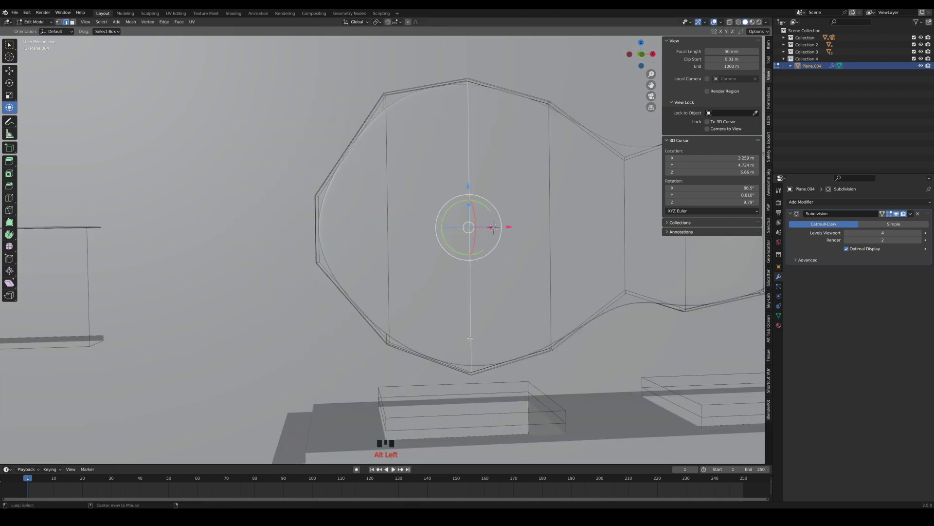
{"action": "left_click_drag", "start_coordinate": [470, 205], "coordinate": [473, 180]}
{"action": "key", "text": "Tab"}
{"action": "scroll", "coordinate": [532, 263], "scroll_direction": "down", "scroll_amount": 3}
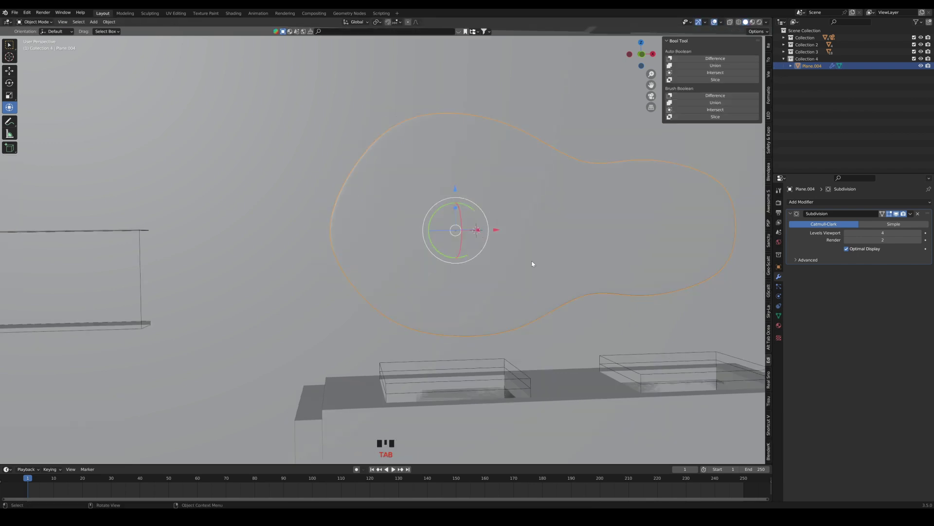
{"action": "middle_click_drag", "start_coordinate": [546, 271], "coordinate": [526, 283]}
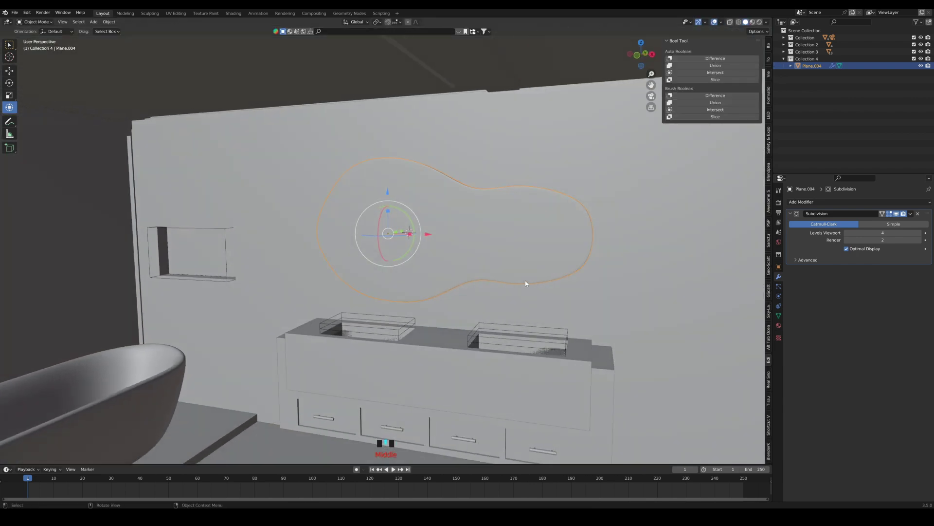
Scale up the right lobe's two inner crosswise edge loops in Z to make the lobe fuller
{"action": "key", "text": "Tab"}
{"action": "left_click", "coordinate": [515, 275], "text": "alt"}
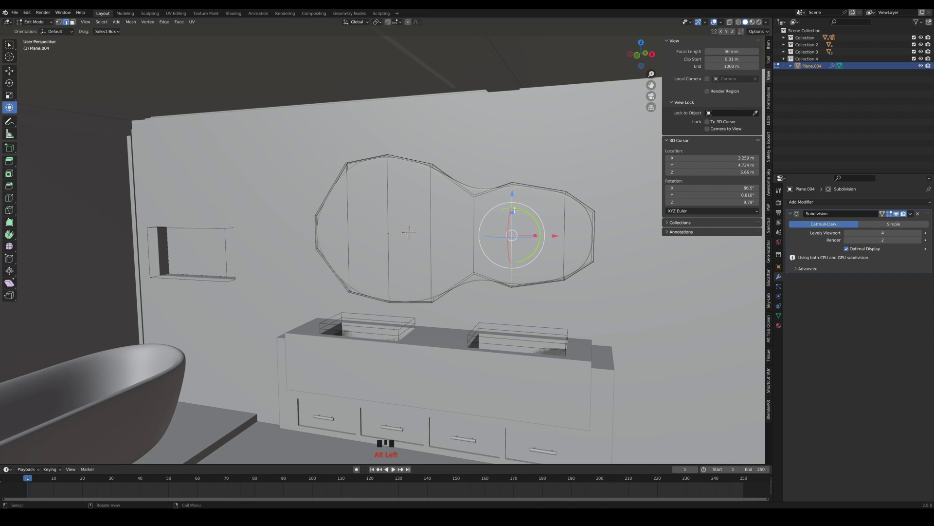
{"action": "left_click_drag", "start_coordinate": [514, 209], "coordinate": [516, 200]}
{"action": "left_click", "coordinate": [560, 215], "text": "alt"}
{"action": "left_click_drag", "start_coordinate": [568, 216], "coordinate": [569, 206]}
{"action": "key", "text": "Tab"}
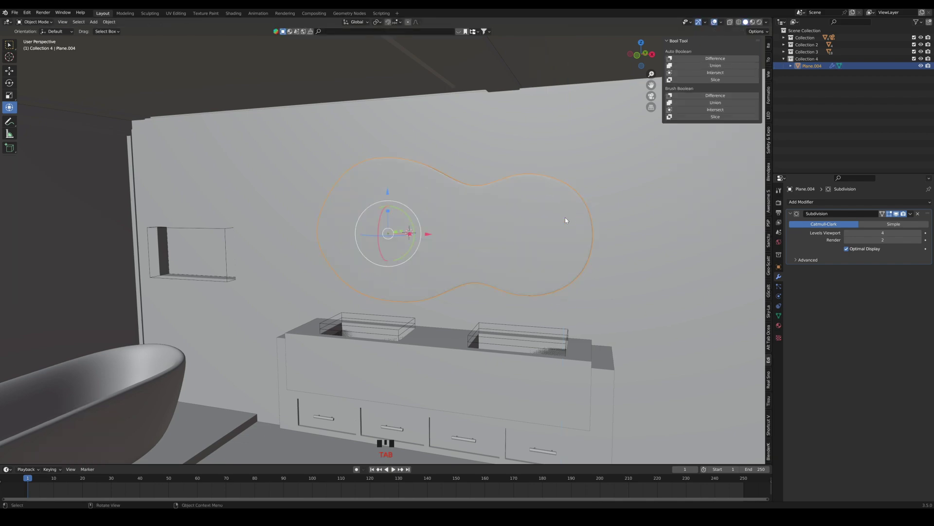
Give the panel a new material with a Glossy BSDF surface and a roughness of 0
{"action": "scroll", "coordinate": [567, 233], "scroll_direction": "down", "scroll_amount": 2}
{"action": "middle_click_drag", "start_coordinate": [567, 243], "coordinate": [501, 265]}
{"action": "scroll", "coordinate": [509, 267], "scroll_direction": "up", "scroll_amount": 2}
{"action": "scroll", "coordinate": [619, 265], "scroll_direction": "down", "scroll_amount": 1}
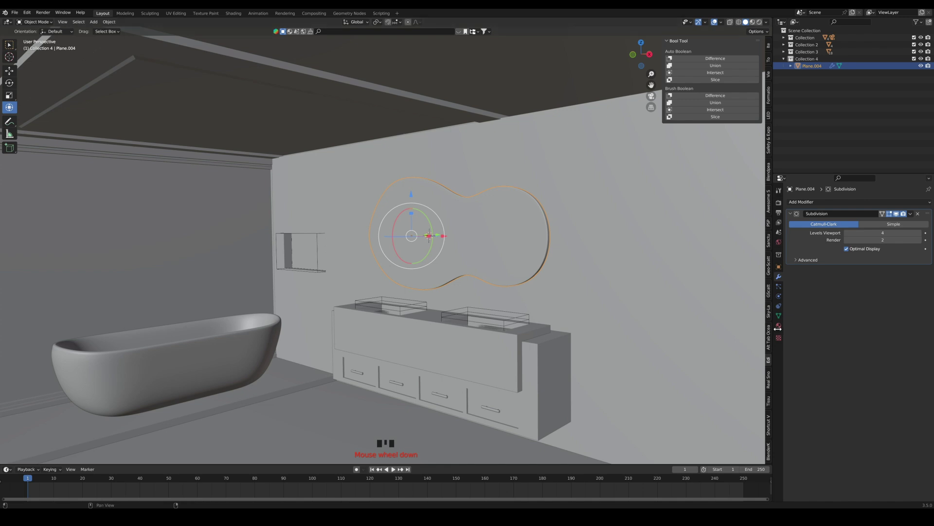
{"action": "left_click", "coordinate": [778, 326]}
{"action": "left_click", "coordinate": [842, 233]}
{"action": "left_click", "coordinate": [868, 265]}
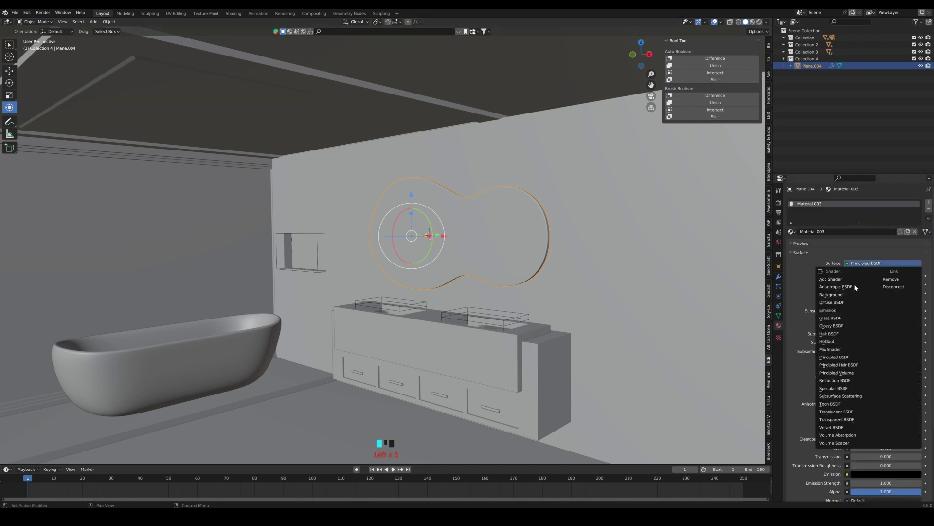
{"action": "left_click", "coordinate": [847, 328]}
{"action": "left_click_drag", "start_coordinate": [892, 293], "coordinate": [855, 293]}
Preview the bathroom through the camera in rendered shading and save the file
{"action": "left_click", "coordinate": [656, 96]}
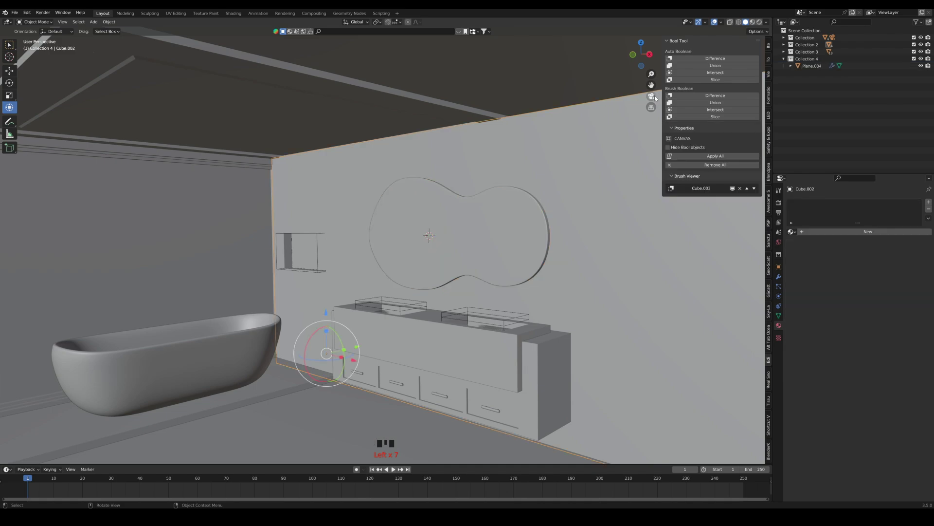
{"action": "left_click", "coordinate": [653, 96]}
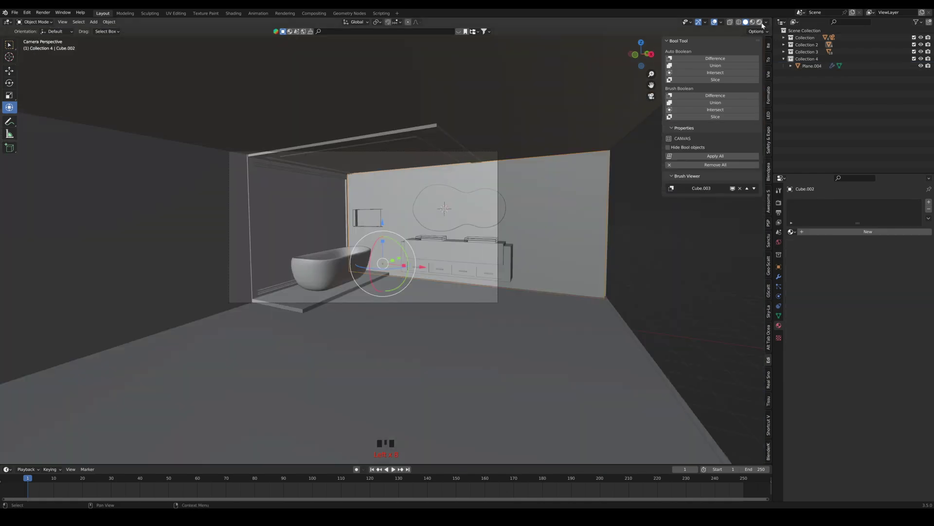
{"action": "left_click", "coordinate": [759, 22]}
{"action": "scroll", "coordinate": [522, 241], "scroll_direction": "up", "scroll_amount": 2}
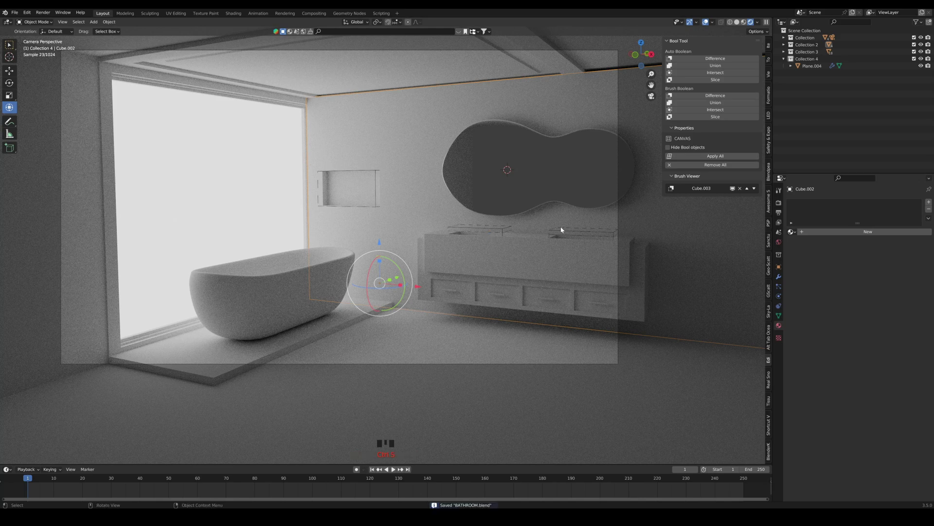
Return to solid shading and open the two-lobed panel for mesh editing, viewed close at its left end
{"action": "left_click", "coordinate": [737, 22]}
{"action": "scroll", "coordinate": [461, 166], "scroll_direction": "up", "scroll_amount": 6}
{"action": "mouse_move", "coordinate": [497, 176]}
{"action": "middle_mouse_down"}
{"action": "mouse_move", "coordinate": [533, 189]}
{"action": "mouse_move", "coordinate": [502, 159]}
{"action": "middle_mouse_up"}
{"action": "scroll", "coordinate": [503, 244], "scroll_direction": "up", "scroll_amount": 2}
{"action": "middle_click_drag", "start_coordinate": [502, 244], "coordinate": [546, 229]}
{"action": "scroll", "coordinate": [546, 228], "scroll_direction": "up", "scroll_amount": 3}
{"action": "scroll", "coordinate": [496, 265], "scroll_direction": "up", "scroll_amount": 3}
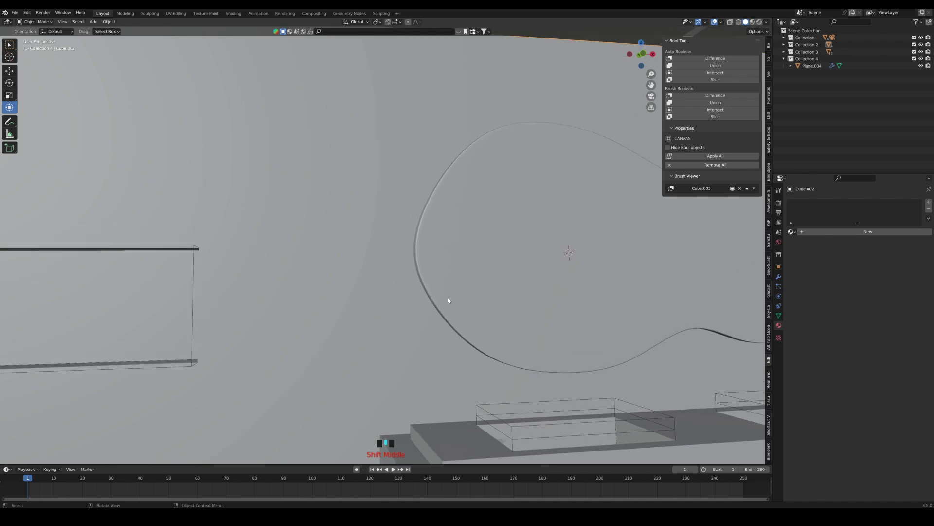
{"action": "left_click", "coordinate": [428, 267]}
{"action": "key", "text": "Tab"}
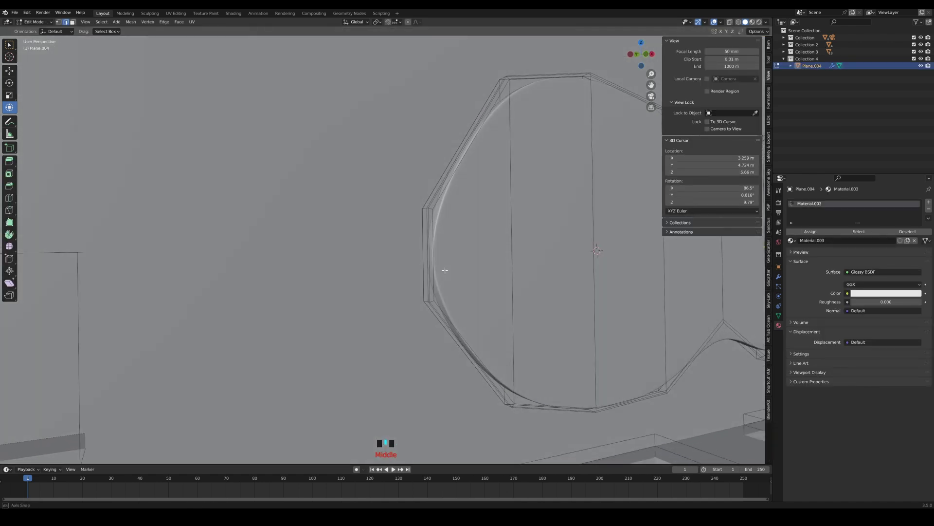
{"action": "scroll", "coordinate": [452, 221], "scroll_direction": "up", "scroll_amount": 2}
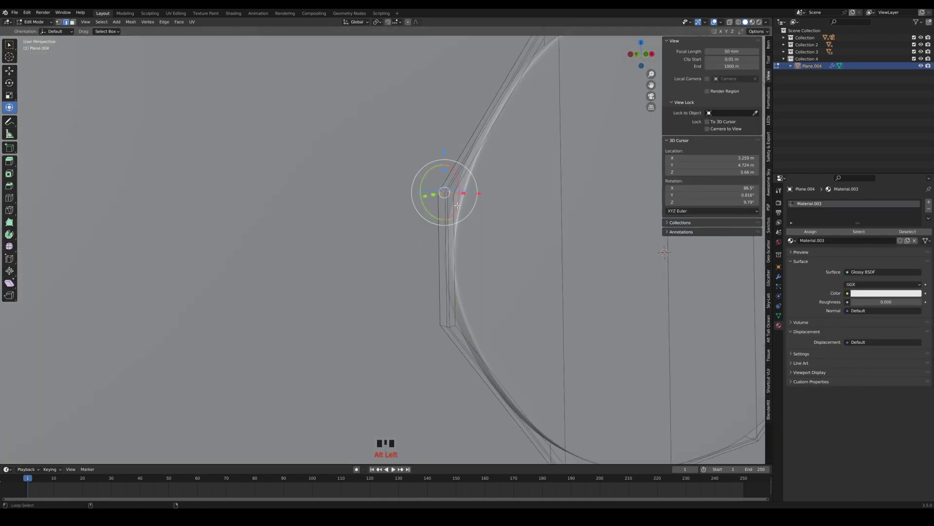
{"action": "left_click", "coordinate": [443, 293], "text": "alt+shift"}
{"action": "left_click", "coordinate": [452, 327], "text": "alt+shift"}
{"action": "left_click", "coordinate": [447, 315], "text": "alt+shift"}
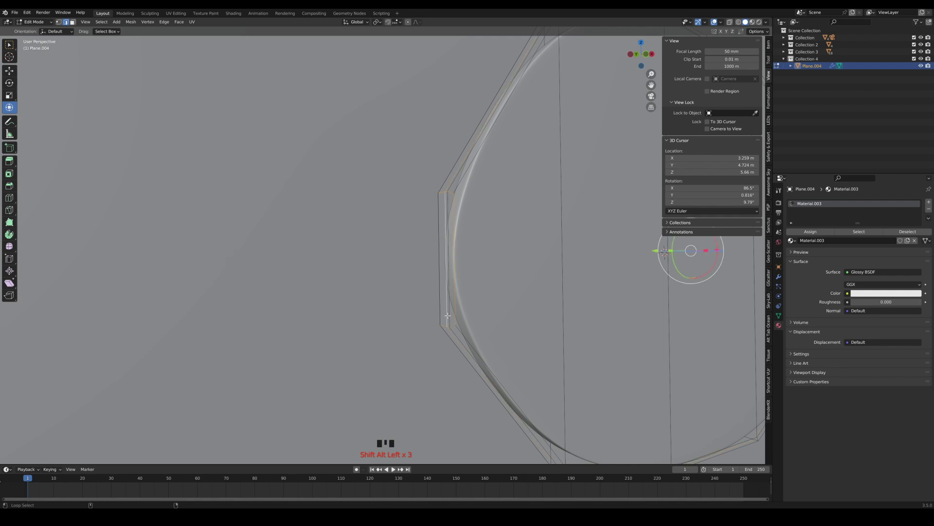
{"action": "key", "text": "ctrl+z"}
{"action": "left_click", "coordinate": [441, 316], "text": "alt+shift"}
{"action": "mouse_move", "coordinate": [504, 303]}
{"action": "middle_mouse_down"}
{"action": "mouse_move", "coordinate": [482, 298]}
{"action": "mouse_move", "coordinate": [495, 303]}
{"action": "middle_mouse_up"}
{"action": "key", "text": "ctrl+z"}
Select all the edges bounding the narrow faces at the outer end of the panel's left lobe
{"action": "left_click", "coordinate": [445, 238]}
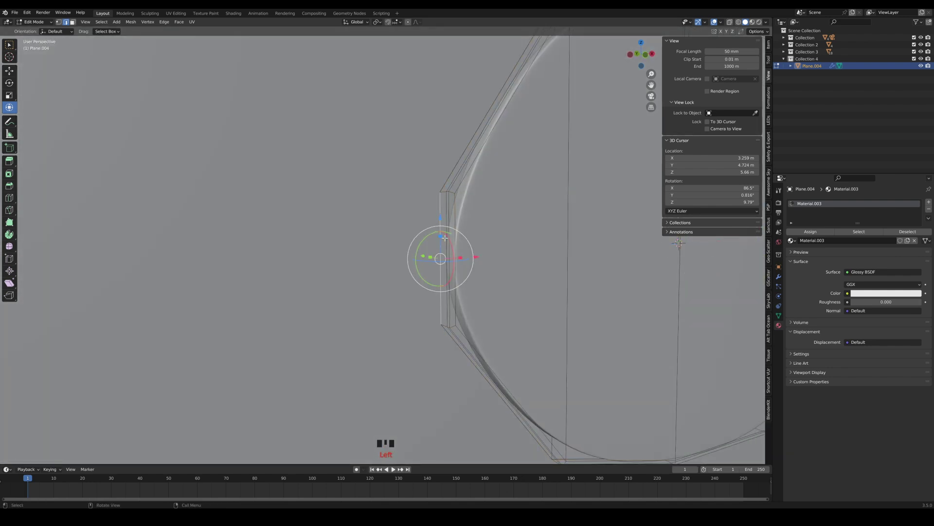
{"action": "left_click", "coordinate": [446, 192], "text": "shift"}
{"action": "left_click", "coordinate": [453, 194], "text": "shift"}
{"action": "left_click", "coordinate": [455, 241], "text": "shift"}
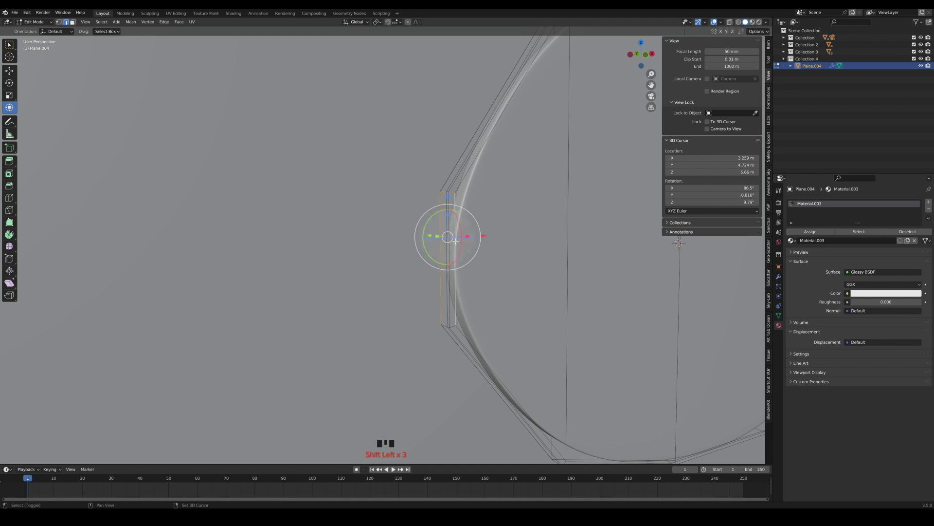
{"action": "left_click", "coordinate": [453, 328], "text": "shift"}
{"action": "left_click", "coordinate": [447, 331], "text": "shift"}
{"action": "scroll", "coordinate": [450, 334], "scroll_direction": "up", "scroll_amount": 5}
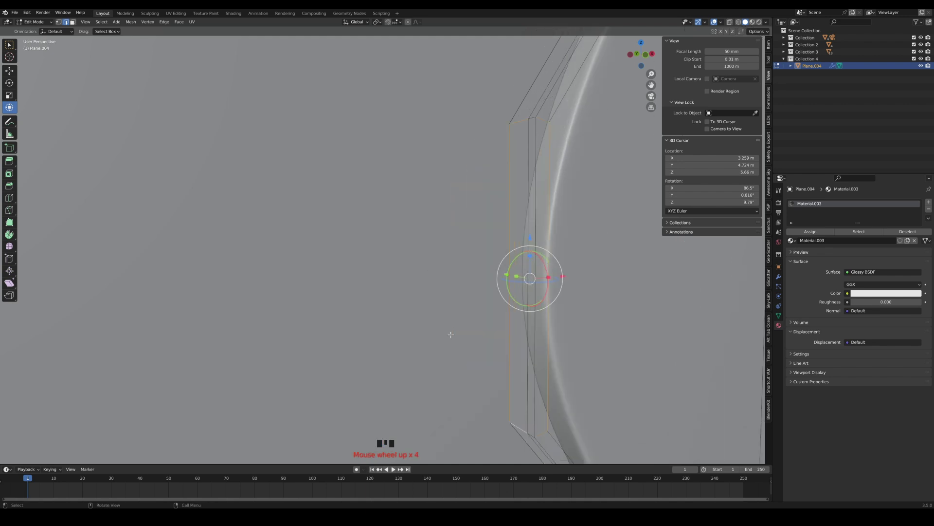
{"action": "middle_click_drag", "start_coordinate": [515, 394], "coordinate": [494, 322], "text": "shift"}
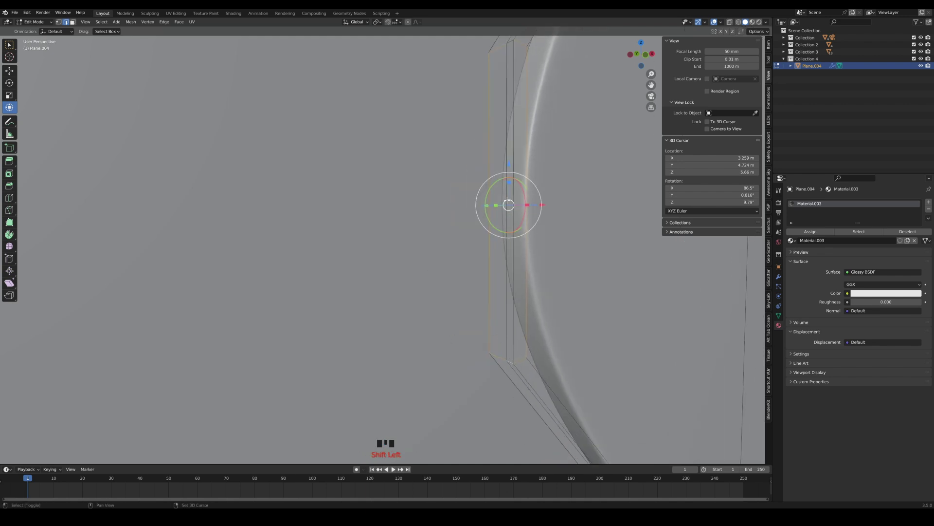
{"action": "left_click", "coordinate": [518, 53], "text": "shift"}
{"action": "left_click", "coordinate": [508, 61], "text": "shift"}
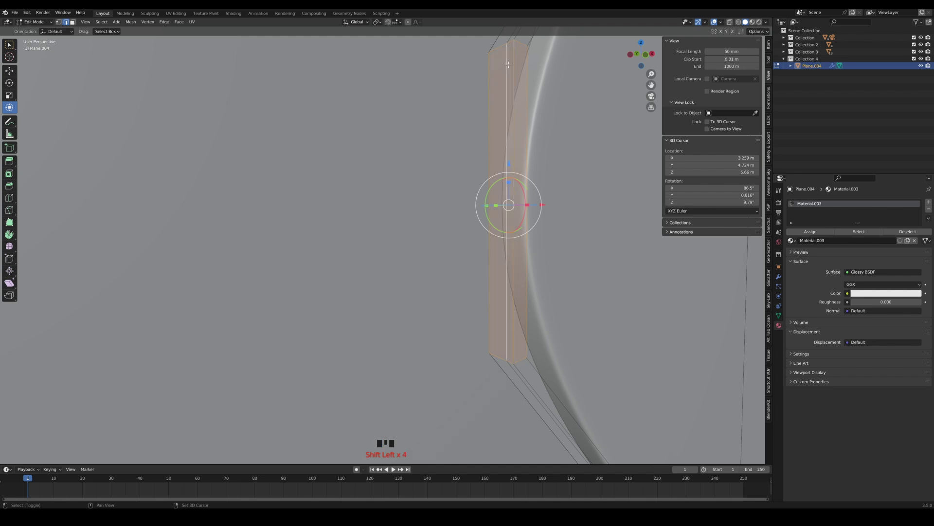
Try to scale the selected left end faces by 1.82 in Z
{"action": "scroll", "coordinate": [522, 104], "scroll_direction": "down", "scroll_amount": 2}
{"action": "middle_click_drag", "start_coordinate": [518, 158], "coordinate": [481, 173]}
{"action": "scroll", "coordinate": [482, 174], "scroll_direction": "down", "scroll_amount": 3}
{"action": "scroll", "coordinate": [483, 186], "scroll_direction": "down", "scroll_amount": 3}
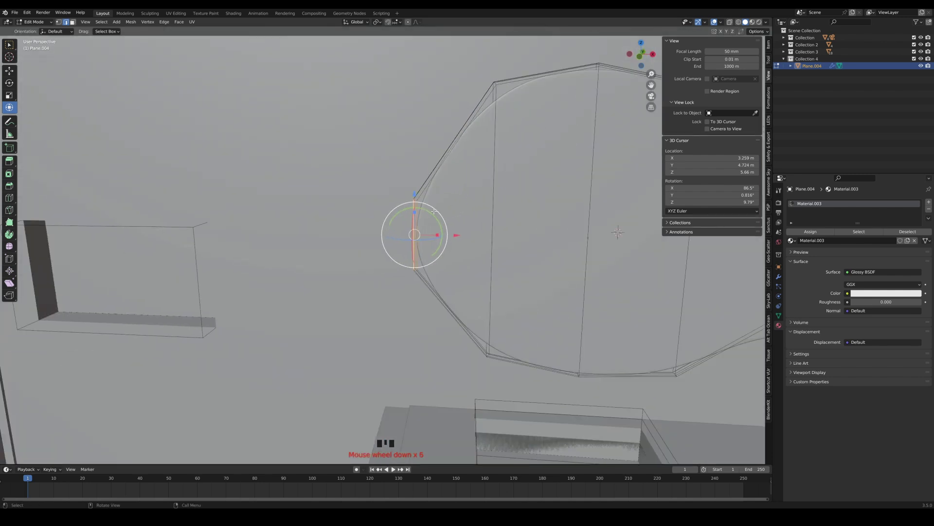
{"action": "left_click_drag", "start_coordinate": [420, 215], "coordinate": [421, 190]}
{"action": "key", "text": "ctrl+z"}
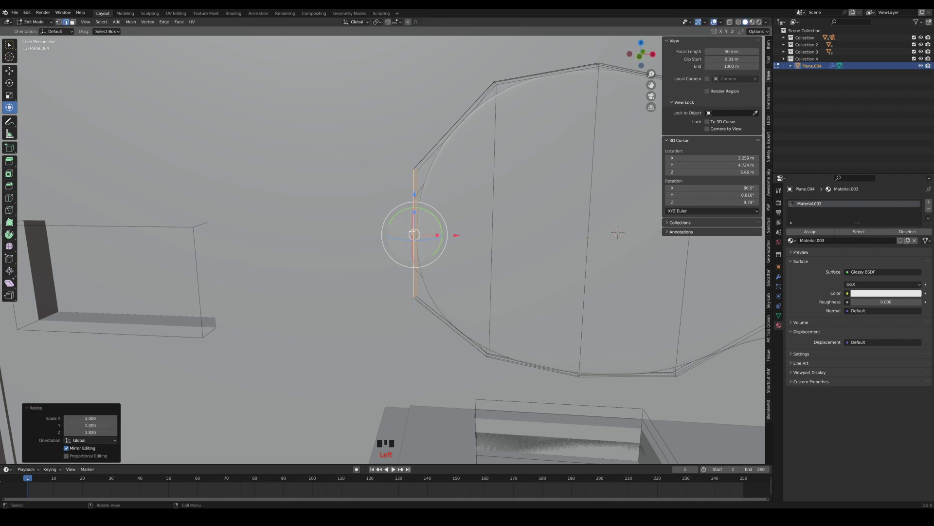
Add the sloping rim edges adjoining the panel's left end to the selection and scale it by about 1.23 in Z
{"action": "scroll", "coordinate": [392, 245], "scroll_direction": "up", "scroll_amount": 5}
{"action": "middle_click_drag", "start_coordinate": [437, 242], "coordinate": [524, 301]}
{"action": "left_click", "coordinate": [517, 309], "text": "shift"}
{"action": "left_click", "coordinate": [527, 308], "text": "shift"}
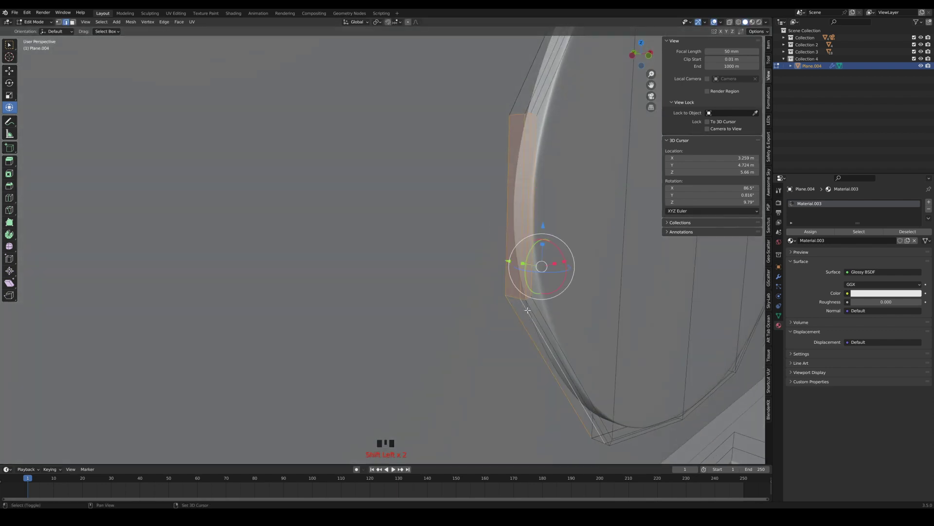
{"action": "left_click", "coordinate": [532, 308], "text": "shift"}
{"action": "left_click", "coordinate": [537, 306], "text": "shift"}
{"action": "scroll", "coordinate": [550, 100], "scroll_direction": "down", "scroll_amount": 3}
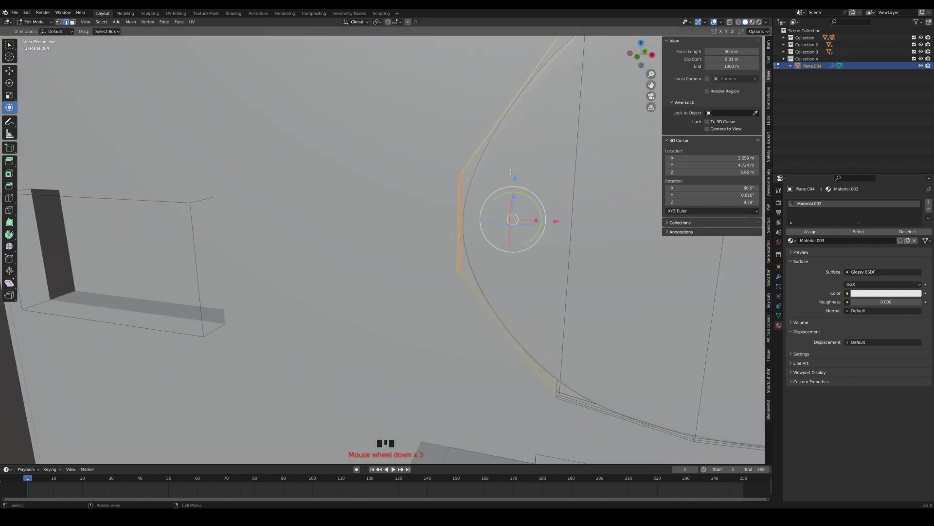
{"action": "middle_click_drag", "start_coordinate": [511, 172], "coordinate": [513, 184], "text": "shift"}
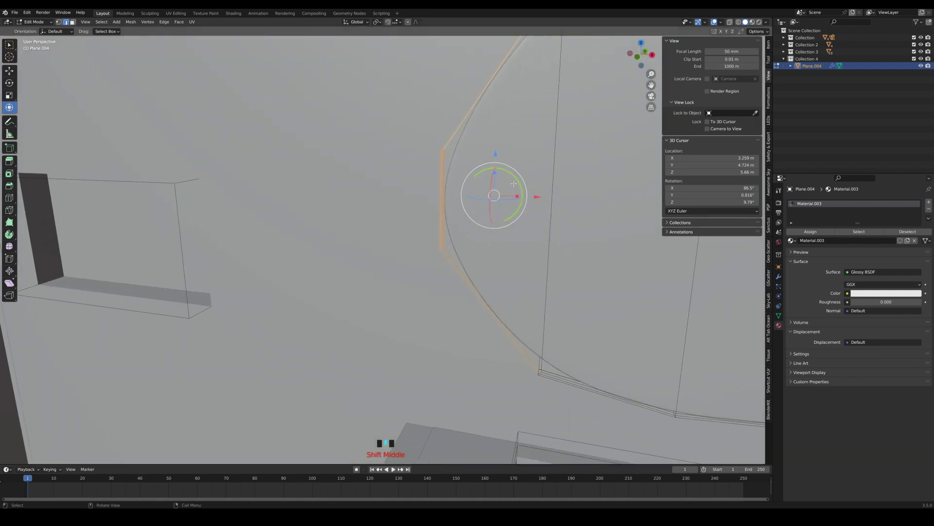
{"action": "key", "text": "s"}
{"action": "key", "text": "z"}
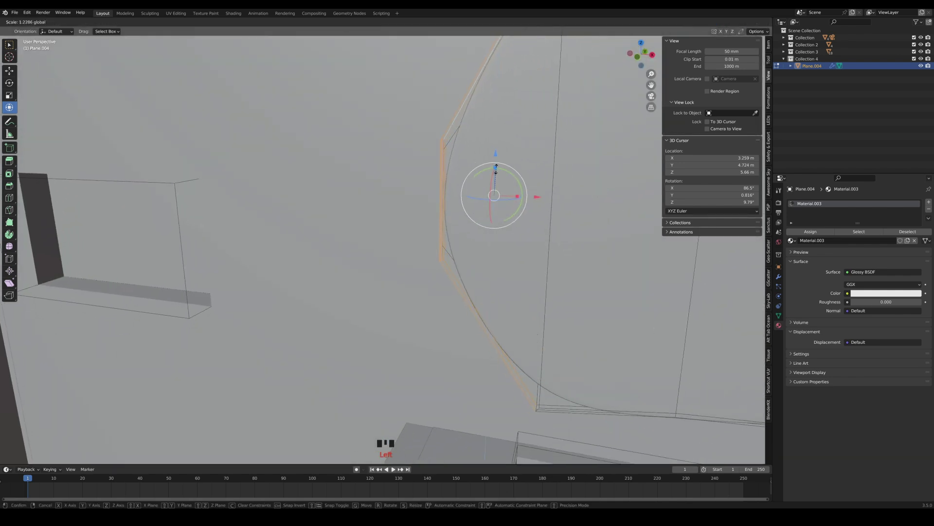
{"action": "left_click", "coordinate": [500, 176]}
{"action": "scroll", "coordinate": [499, 177], "scroll_direction": "down", "scroll_amount": 1}
{"action": "middle_click_drag", "start_coordinate": [496, 176], "coordinate": [451, 211], "text": "shift"}
{"action": "left_click_drag", "start_coordinate": [436, 199], "coordinate": [482, 196]}
{"action": "key", "text": "ctrl+z"}
{"action": "middle_click_drag", "start_coordinate": [416, 213], "coordinate": [472, 210]}
{"action": "scroll", "coordinate": [368, 205], "scroll_direction": "up", "scroll_amount": 3}
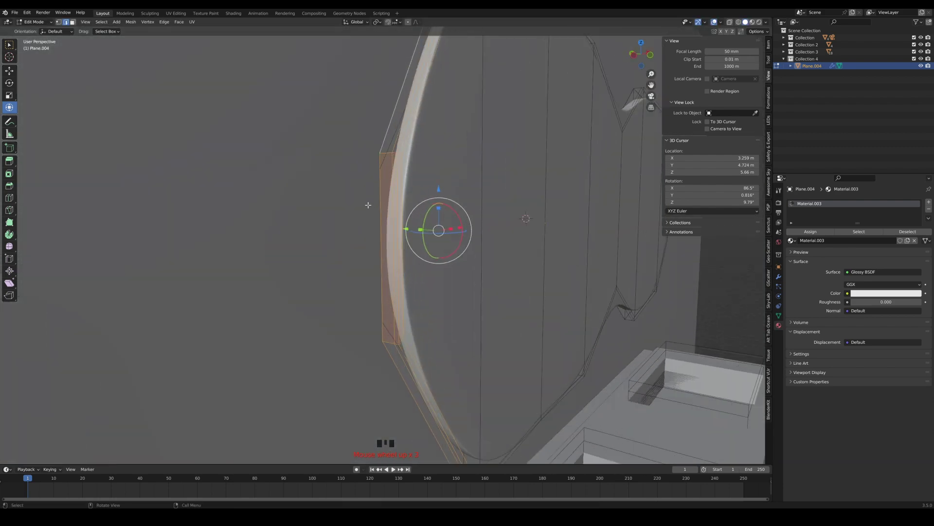
{"action": "left_click", "coordinate": [394, 147], "text": "shift"}
{"action": "key", "text": "ctrl+z"}
Switch to wireframe shading and deselect the sloping rim edges below the panel's left end
{"action": "left_click", "coordinate": [731, 22]}
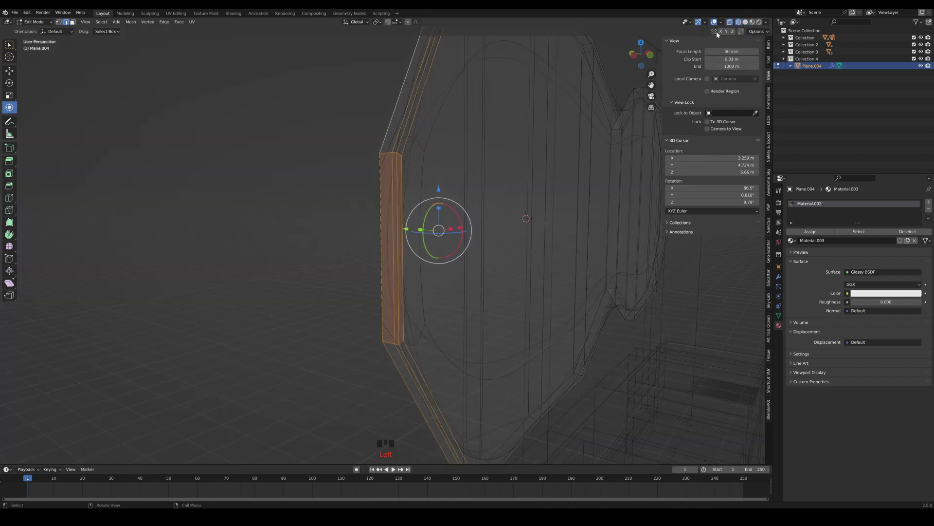
{"action": "left_click", "coordinate": [392, 148], "text": "shift"}
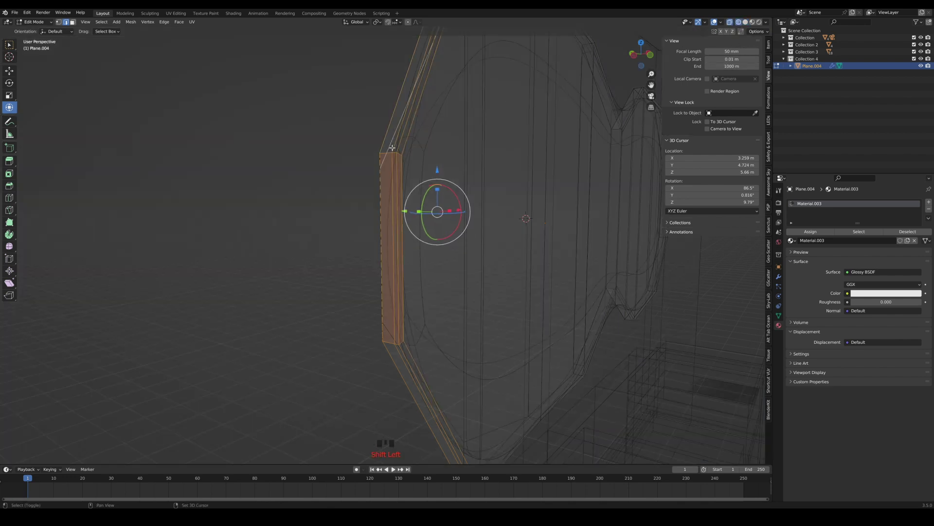
{"action": "left_click", "coordinate": [389, 331], "text": "shift"}
{"action": "middle_click_drag", "start_coordinate": [391, 331], "coordinate": [396, 347]}
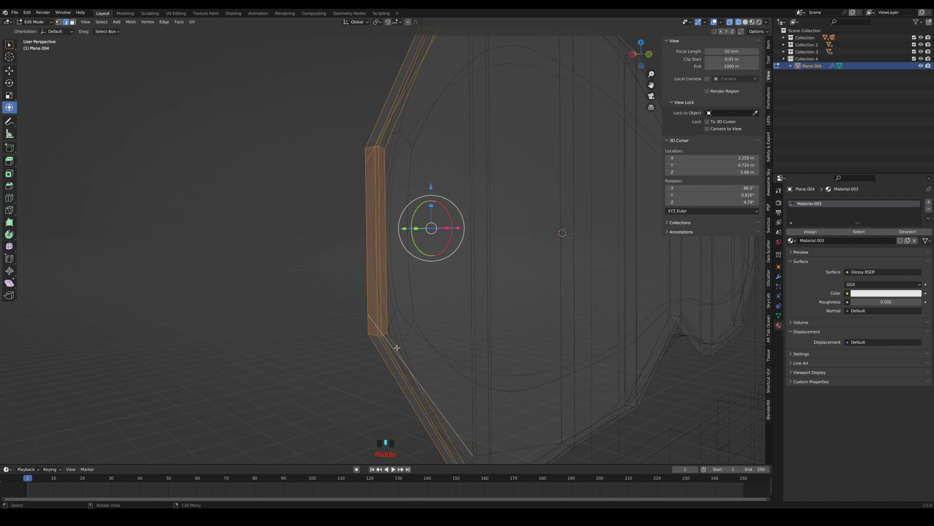
{"action": "left_click", "coordinate": [386, 360], "text": "shift"}
{"action": "left_click", "coordinate": [387, 358], "text": "shift"}
{"action": "left_click", "coordinate": [392, 352], "text": "shift"}
{"action": "left_click", "coordinate": [394, 340], "text": "shift"}
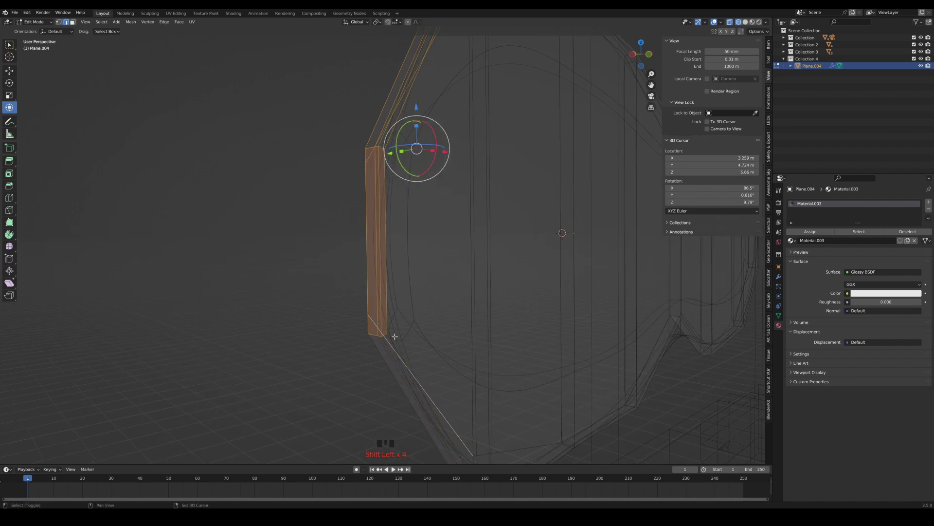
Deselect the sloping rim edges above the left end, then scale the remaining end faces by 1.104 in Z in solid shading
{"action": "left_click", "coordinate": [379, 132], "text": "shift"}
{"action": "left_click", "coordinate": [389, 127], "text": "shift"}
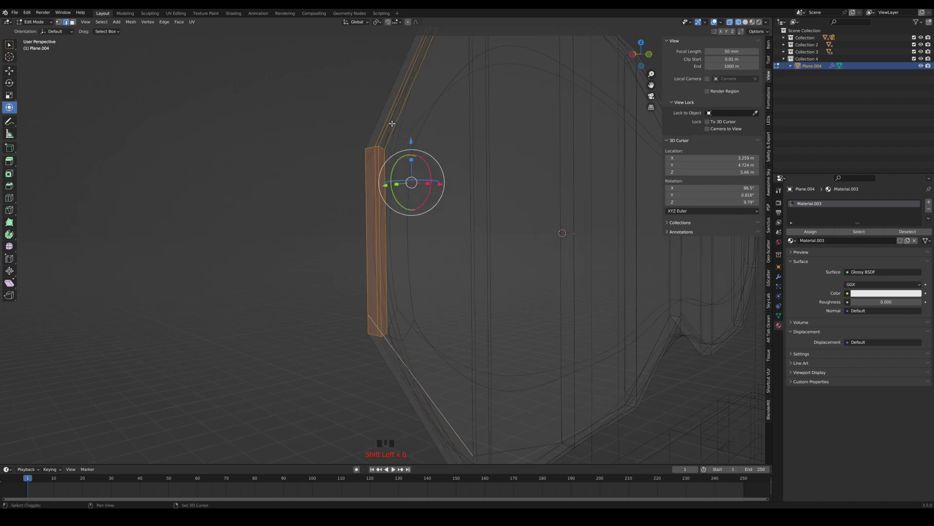
{"action": "left_click", "coordinate": [392, 123], "text": "shift"}
{"action": "left_click", "coordinate": [389, 128], "text": "shift"}
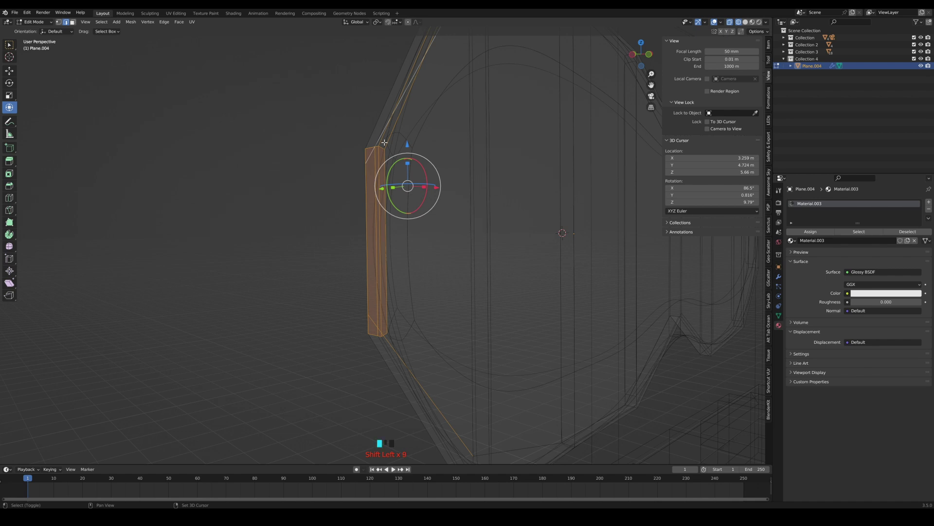
{"action": "left_click", "coordinate": [385, 142], "text": "shift"}
{"action": "left_click", "coordinate": [395, 133], "text": "shift"}
{"action": "left_click_drag", "start_coordinate": [393, 217], "coordinate": [393, 215]}
{"action": "left_click", "coordinate": [746, 23]}
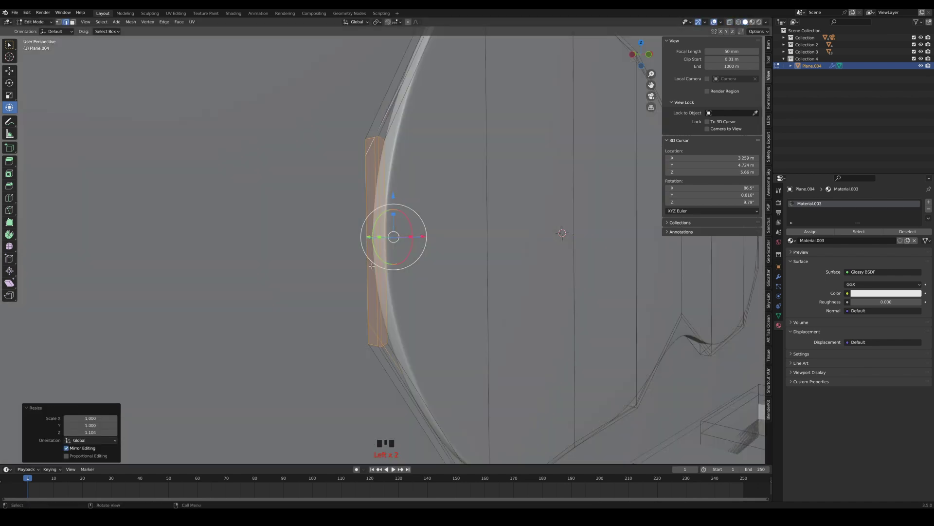
Scale the selected end faces of the mirror panel's left lobe by 1.110 in Z, and again by 0.744 in Z
{"action": "middle_click_drag", "start_coordinate": [370, 267], "coordinate": [348, 257]}
{"action": "scroll", "coordinate": [389, 225], "scroll_direction": "down", "scroll_amount": 1}
{"action": "left_click_drag", "start_coordinate": [383, 212], "coordinate": [383, 210]}
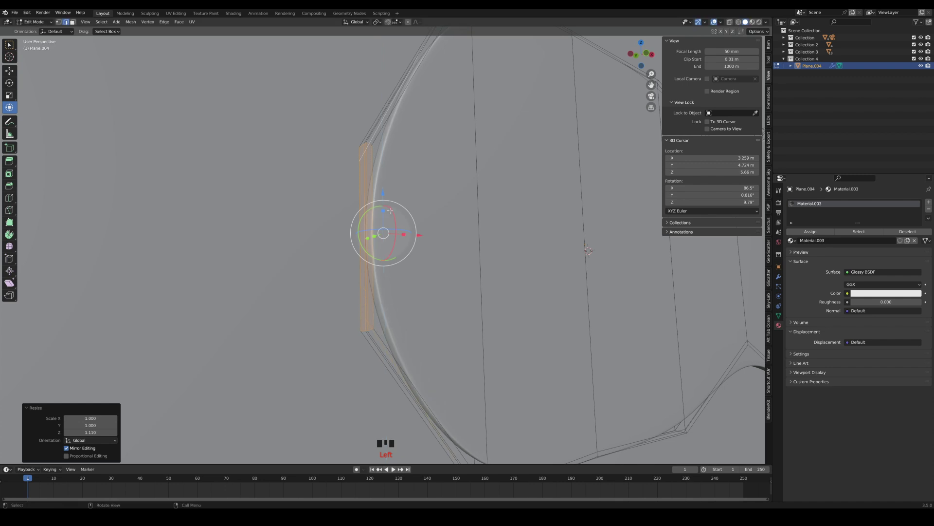
{"action": "middle_click_drag", "start_coordinate": [392, 217], "coordinate": [351, 228]}
{"action": "scroll", "coordinate": [370, 225], "scroll_direction": "down", "scroll_amount": 3}
{"action": "mouse_move", "coordinate": [391, 194]}
{"action": "left_mouse_down"}
{"action": "mouse_move", "coordinate": [391, 166]}
{"action": "mouse_move", "coordinate": [389, 196]}
{"action": "left_mouse_up"}
{"action": "key", "text": "s"}
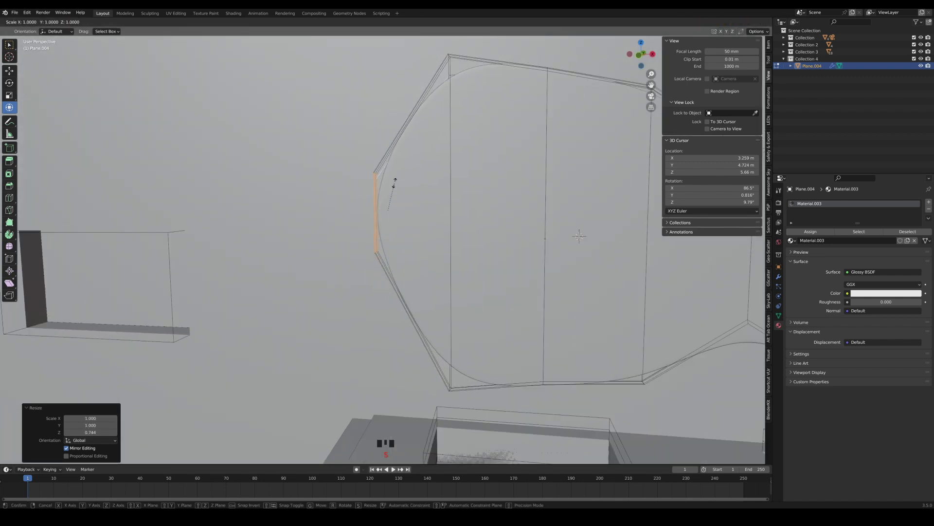
{"action": "left_click", "coordinate": [393, 179]}
{"action": "key", "text": "ctrl+z"}
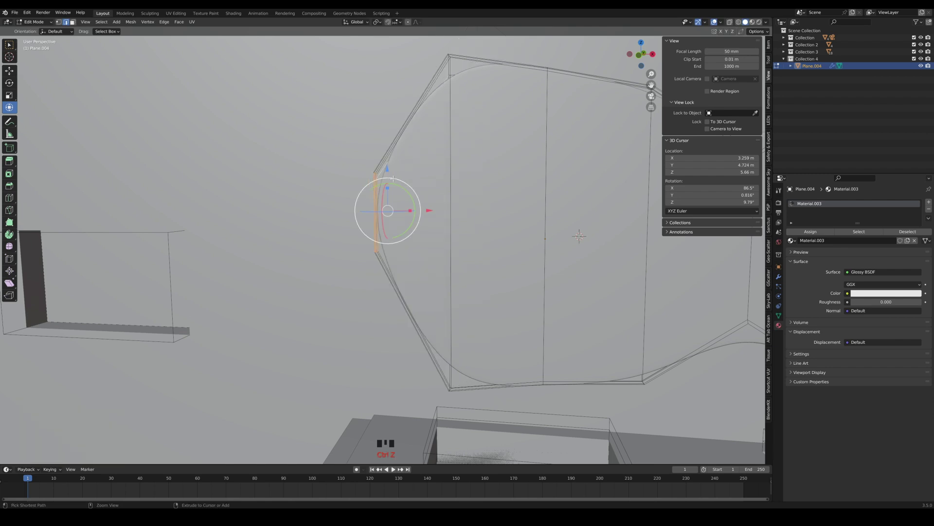
Scale the left end faces slightly taller in Z, shift them outward along negative X and return to Object Mode
{"action": "left_click_drag", "start_coordinate": [388, 188], "coordinate": [389, 183]}
{"action": "left_click_drag", "start_coordinate": [430, 212], "coordinate": [416, 215]}
{"action": "key", "text": "Tab"}
Move the mirror panel about 0.05 m along positive Y, towards the wall behind the vanity
{"action": "scroll", "coordinate": [492, 181], "scroll_direction": "down", "scroll_amount": 1}
{"action": "middle_click_drag", "start_coordinate": [494, 180], "coordinate": [462, 208]}
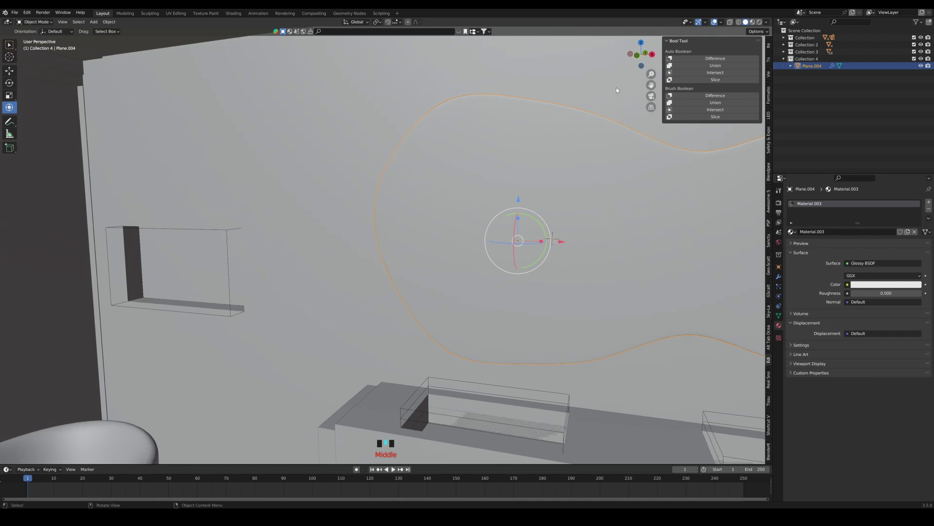
{"action": "left_click", "coordinate": [653, 96]}
{"action": "scroll", "coordinate": [617, 222], "scroll_direction": "down", "scroll_amount": 4}
{"action": "middle_click_drag", "start_coordinate": [621, 222], "coordinate": [583, 236]}
{"action": "scroll", "coordinate": [583, 235], "scroll_direction": "up", "scroll_amount": 1}
{"action": "middle_click_drag", "start_coordinate": [583, 236], "coordinate": [473, 255], "text": "shift"}
{"action": "scroll", "coordinate": [556, 246], "scroll_direction": "up", "scroll_amount": 1}
{"action": "scroll", "coordinate": [529, 249], "scroll_direction": "up", "scroll_amount": 1}
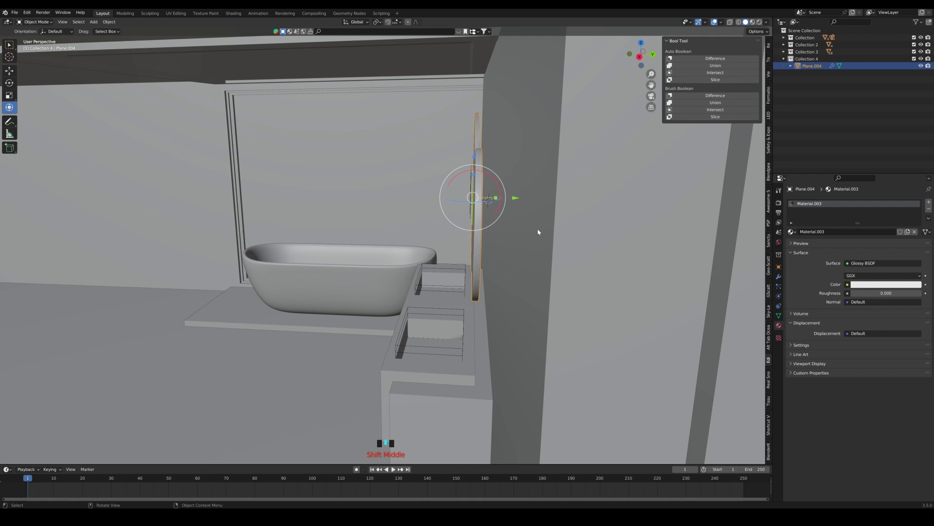
{"action": "middle_click_drag", "start_coordinate": [538, 232], "coordinate": [530, 266]}
{"action": "scroll", "coordinate": [464, 165], "scroll_direction": "up", "scroll_amount": 2}
{"action": "middle_click_drag", "start_coordinate": [502, 157], "coordinate": [509, 192], "text": "shift"}
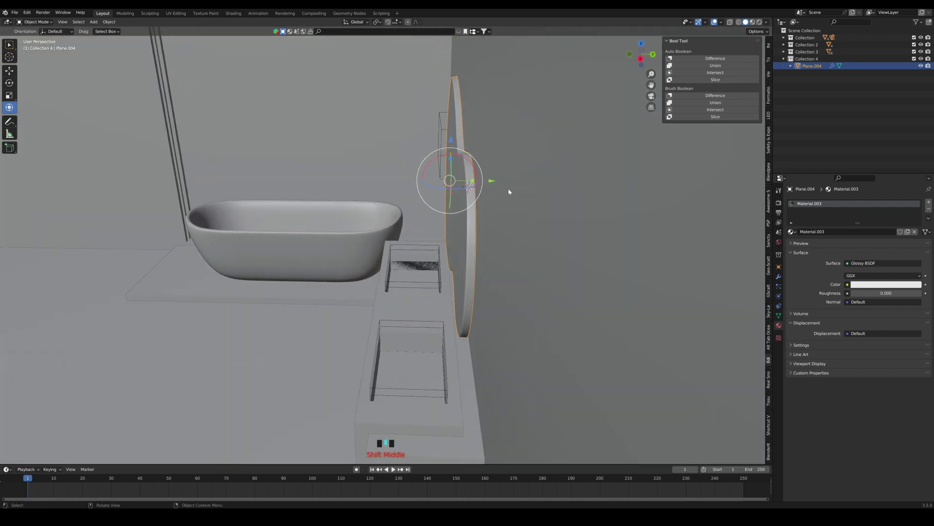
{"action": "mouse_move", "coordinate": [494, 183]}
{"action": "left_mouse_down"}
{"action": "mouse_move", "coordinate": [510, 181]}
{"action": "mouse_move", "coordinate": [483, 181]}
{"action": "left_mouse_up"}
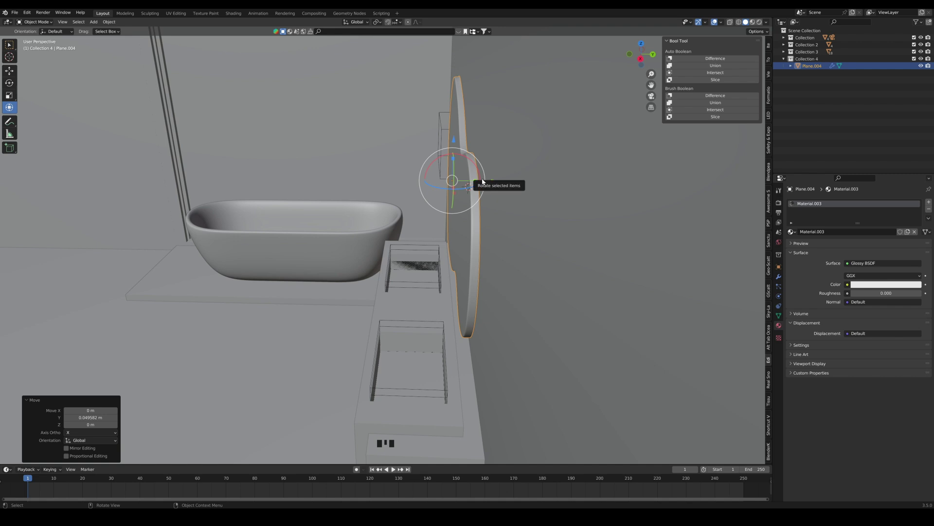
Duplicate the mirror panel about 0.1 m behind it along Y and scale the copy uniformly to 0.932
{"action": "key", "text": "shift+d"}
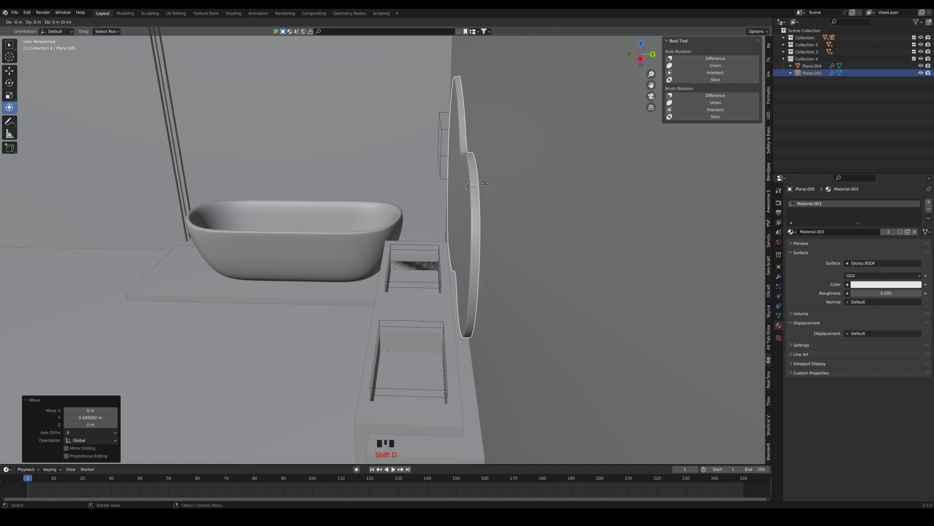
{"action": "left_click", "coordinate": [489, 183]}
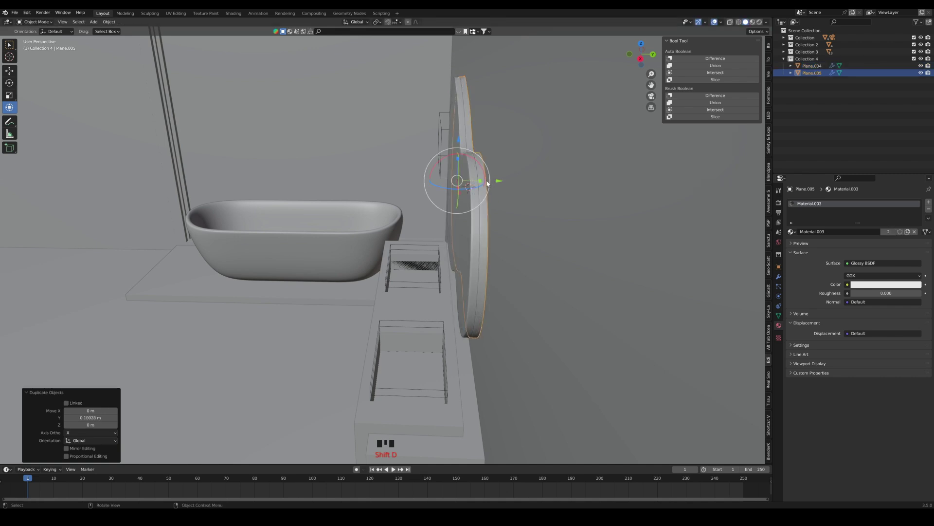
{"action": "key", "text": "s"}
{"action": "left_click", "coordinate": [519, 242]}
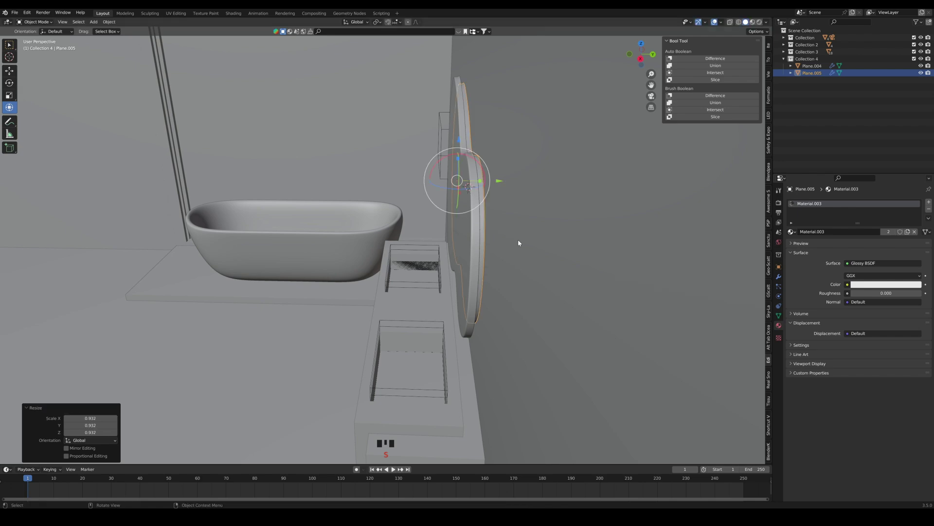
Link the rear copy's material slot to the object and create a new Emission material with strength 3.7
{"action": "middle_click_drag", "start_coordinate": [510, 246], "coordinate": [475, 233]}
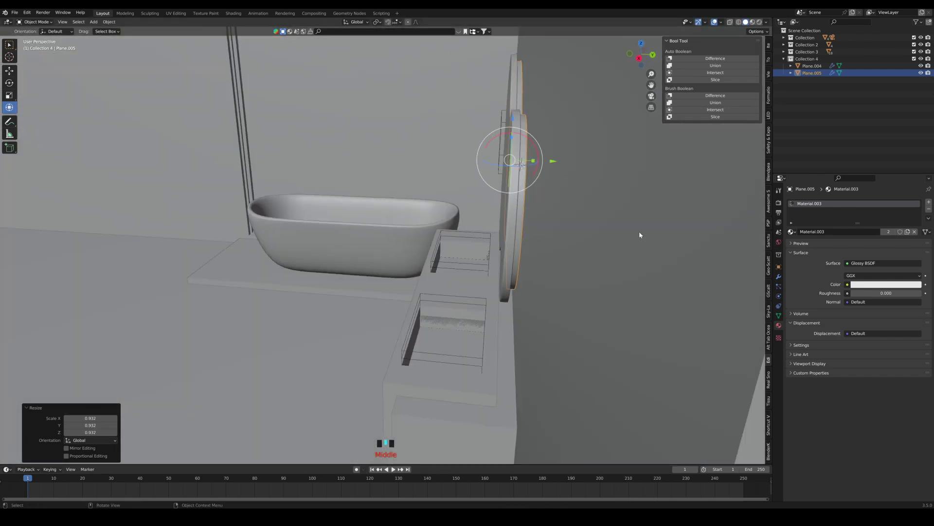
{"action": "left_click", "coordinate": [929, 233]}
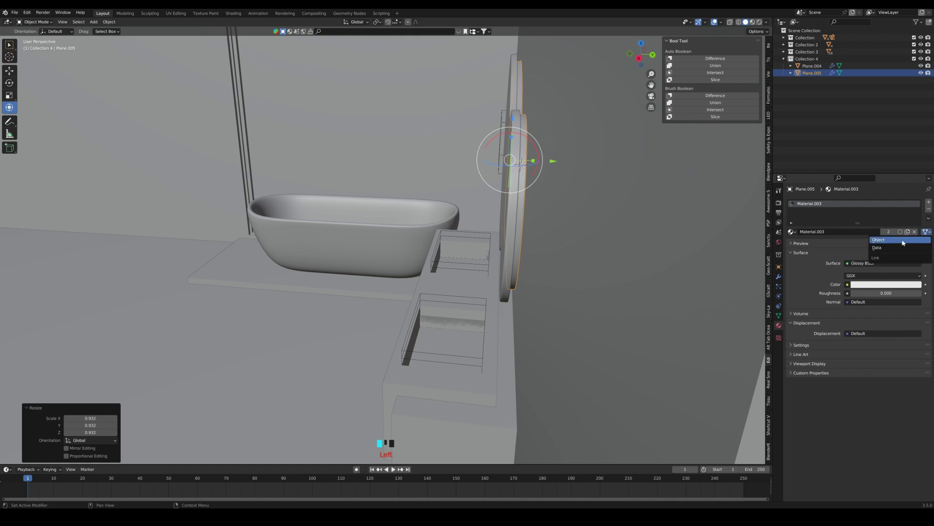
{"action": "left_click", "coordinate": [882, 240]}
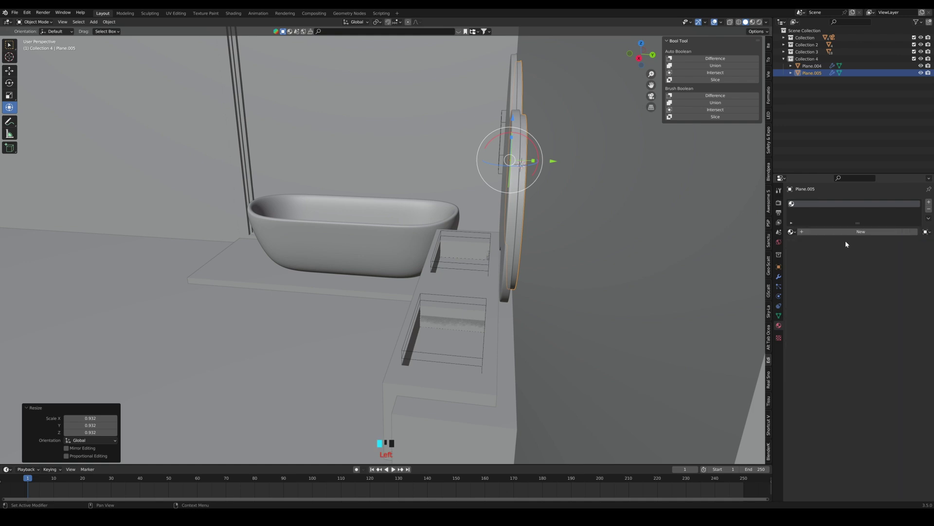
{"action": "left_click", "coordinate": [845, 231]}
{"action": "left_click", "coordinate": [891, 264]}
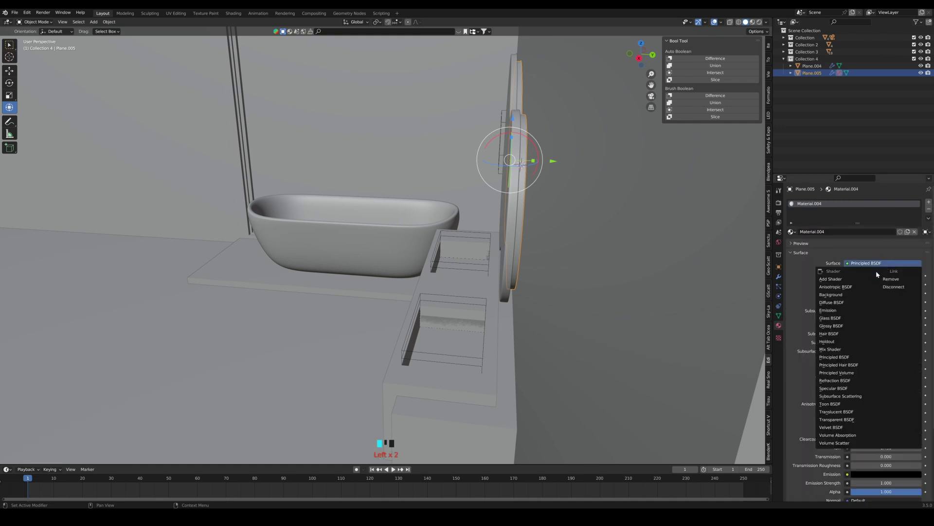
{"action": "left_click", "coordinate": [843, 308]}
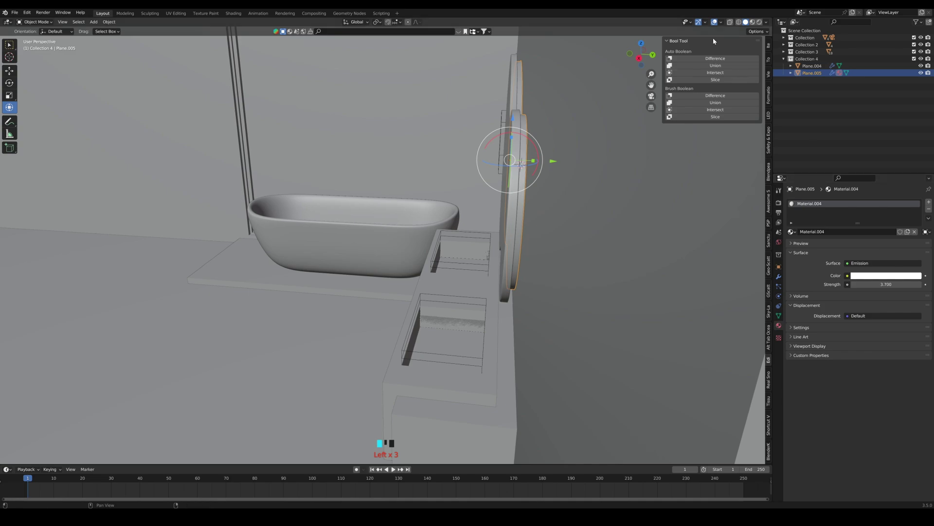
Show the camera view in rendered shading and set the backlight panel's emission colour to a warm light yellow
{"action": "left_click", "coordinate": [650, 94]}
{"action": "left_click", "coordinate": [759, 22]}
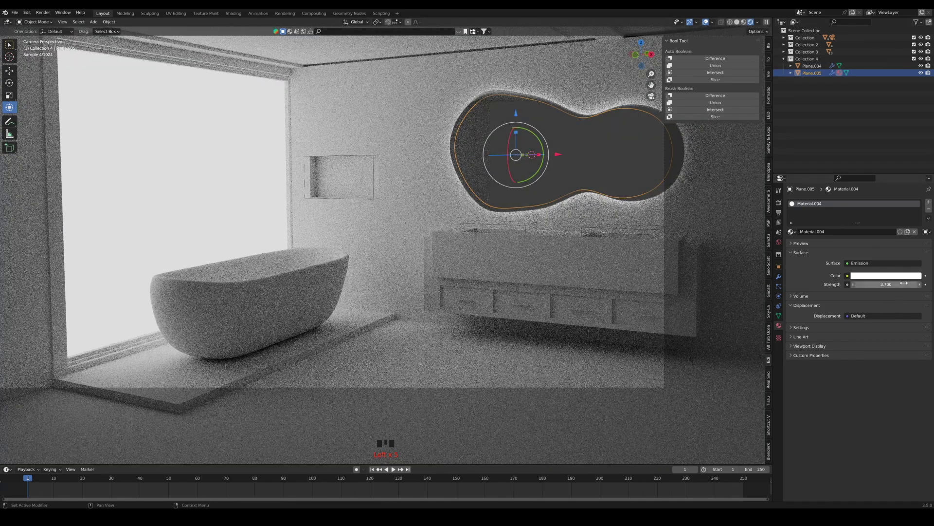
{"action": "left_click", "coordinate": [895, 276]}
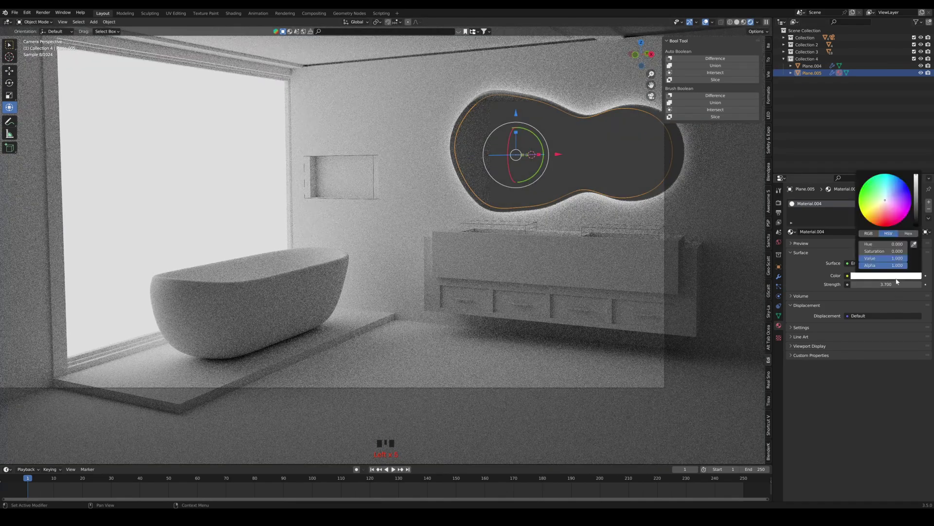
{"action": "left_click", "coordinate": [882, 214]}
{"action": "left_click", "coordinate": [877, 209]}
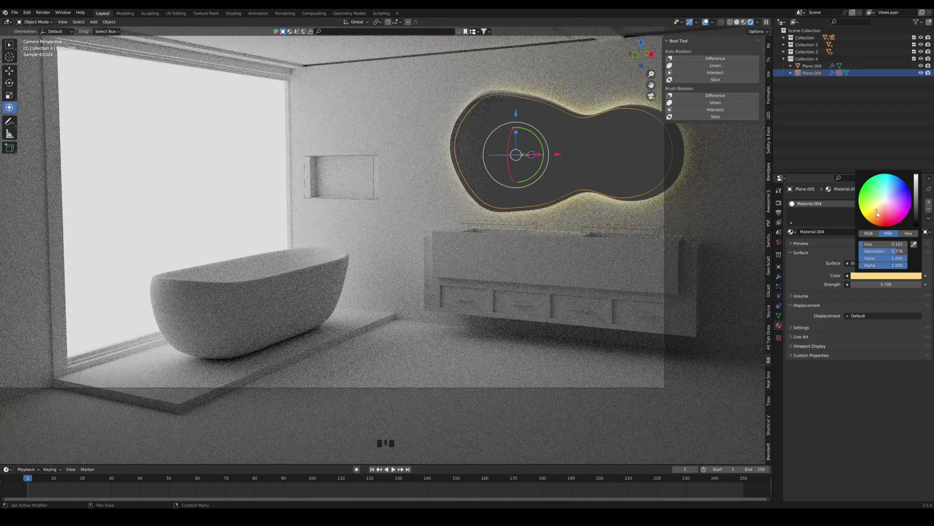
{"action": "left_click", "coordinate": [876, 214]}
{"action": "left_click", "coordinate": [878, 211]}
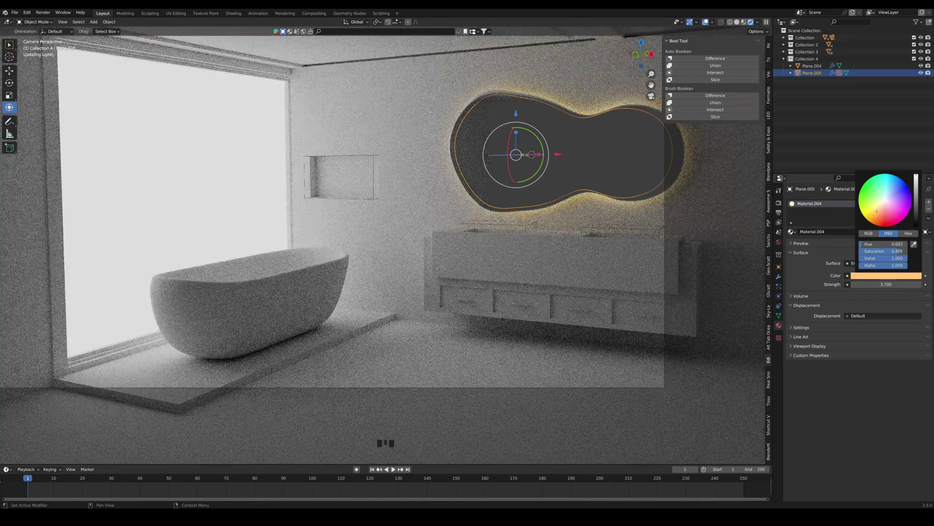
{"action": "left_click", "coordinate": [878, 208]}
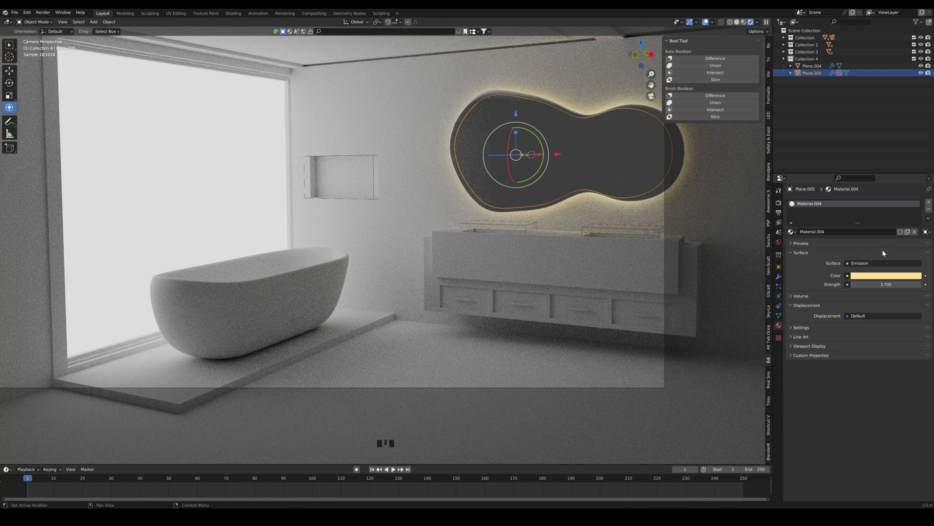
Select the front mirror panel and switch the viewport back to solid shading
{"action": "left_click", "coordinate": [698, 272]}
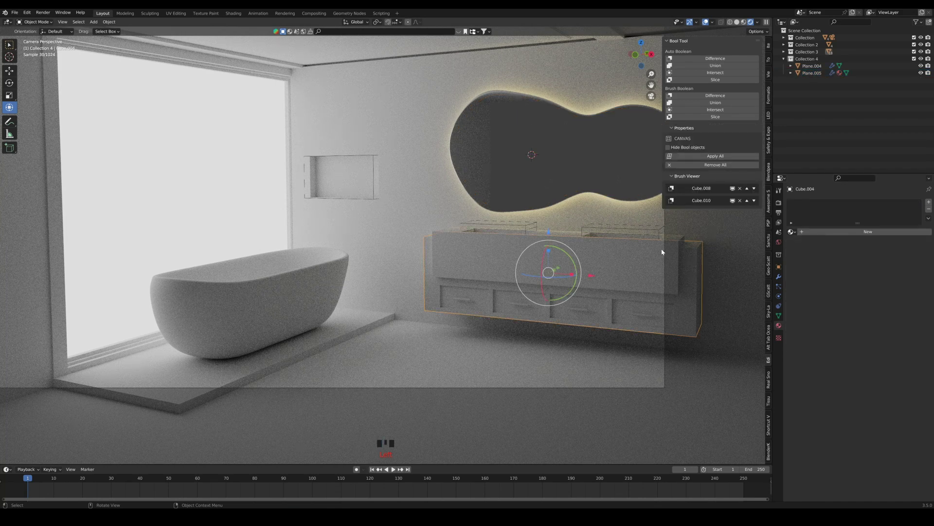
{"action": "left_click", "coordinate": [553, 145]}
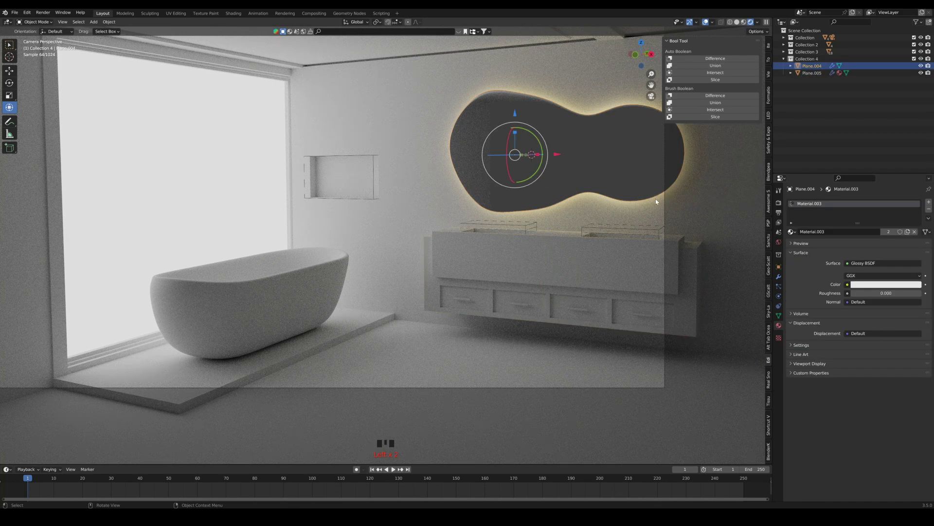
{"action": "left_click", "coordinate": [736, 22]}
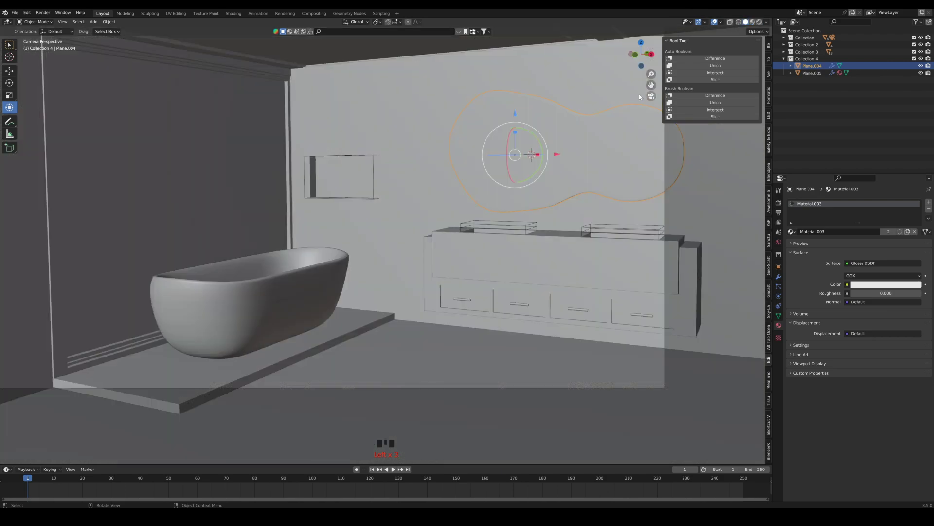
In Edit Mode, lower the protruding rear corner vertex above the panel's left lobe and move the adjoining vertex down about 0.032 m in Z
{"action": "mouse_move", "coordinate": [604, 121]}
{"action": "middle_mouse_down"}
{"action": "mouse_move", "coordinate": [460, 171]}
{"action": "mouse_move", "coordinate": [463, 187]}
{"action": "middle_mouse_up"}
{"action": "scroll", "coordinate": [602, 125], "scroll_direction": "up", "scroll_amount": 4}
{"action": "scroll", "coordinate": [465, 180], "scroll_direction": "up", "scroll_amount": 2}
{"action": "key", "text": "Tab"}
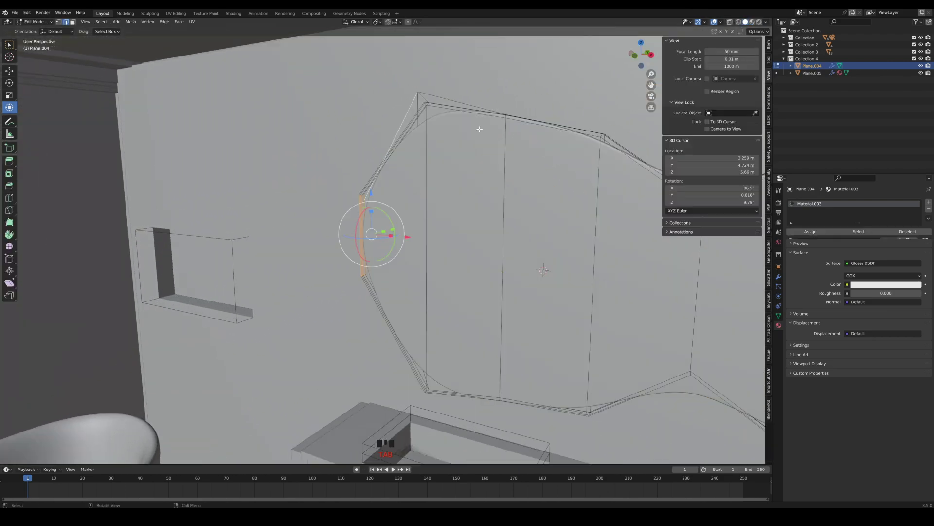
{"action": "middle_click_drag", "start_coordinate": [478, 127], "coordinate": [418, 98]}
{"action": "left_click", "coordinate": [417, 96]}
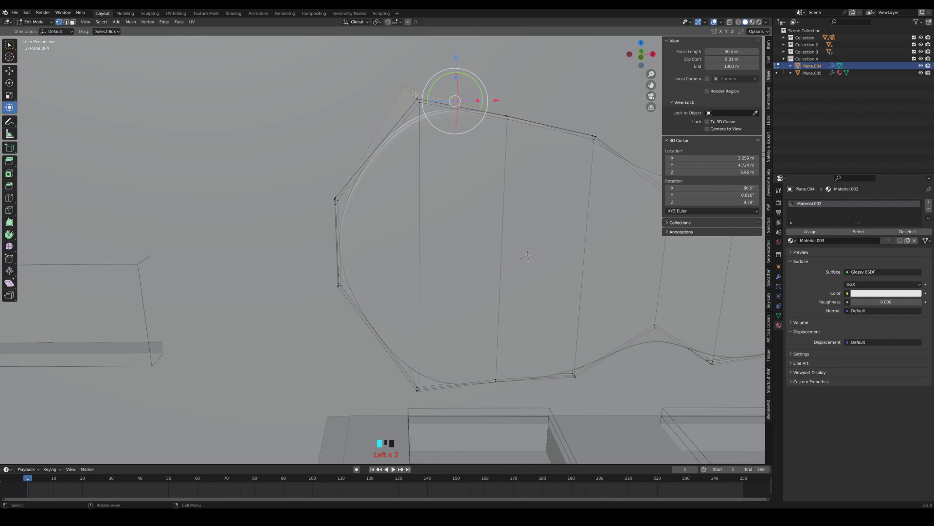
{"action": "left_click", "coordinate": [410, 91]}
{"action": "left_click", "coordinate": [408, 53]}
{"action": "middle_click_drag", "start_coordinate": [405, 87], "coordinate": [429, 111], "text": "shift"}
{"action": "left_click_drag", "start_coordinate": [412, 78], "coordinate": [426, 95]}
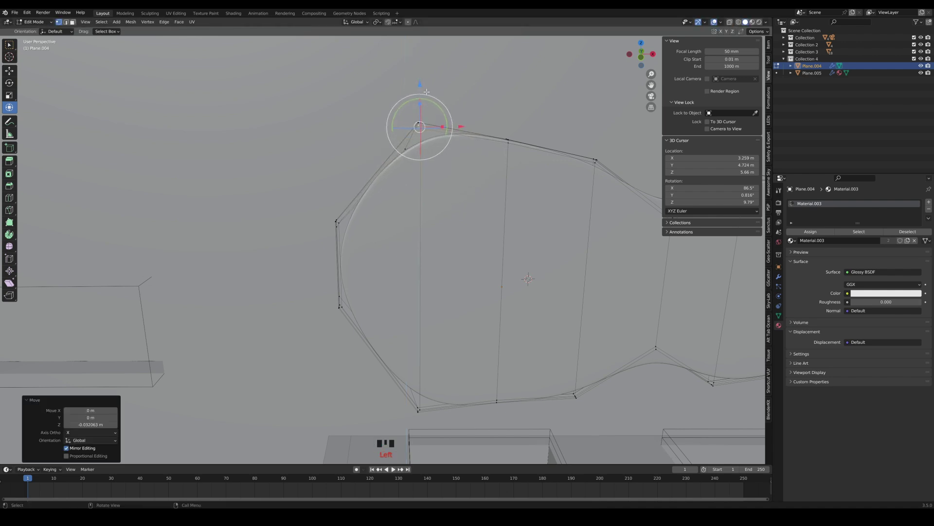
{"action": "key", "text": "Tab"}
Select the room shell of walls and ceiling and enter Edit Mode on it
{"action": "scroll", "coordinate": [491, 173], "scroll_direction": "down", "scroll_amount": 1}
{"action": "middle_click_drag", "start_coordinate": [516, 186], "coordinate": [482, 181]}
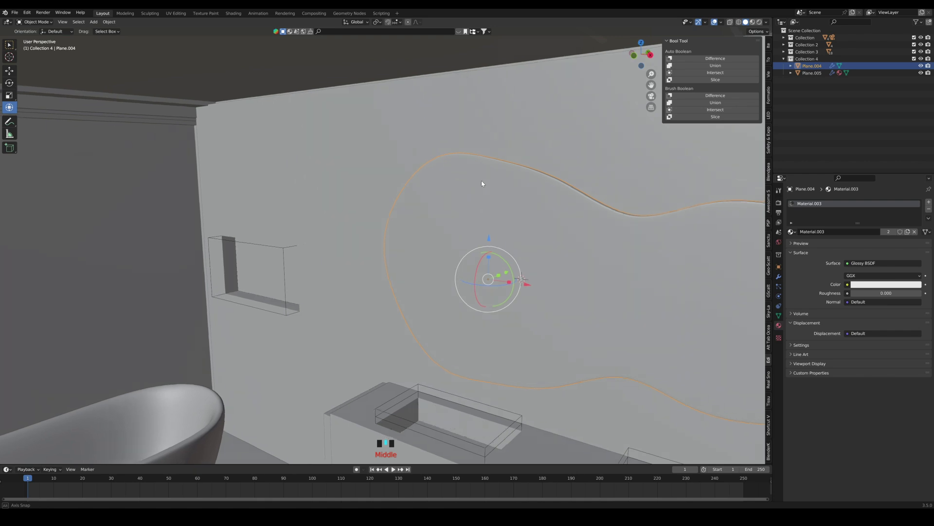
{"action": "scroll", "coordinate": [487, 187], "scroll_direction": "down", "scroll_amount": 1}
{"action": "middle_click_drag", "start_coordinate": [583, 273], "coordinate": [495, 195], "text": "shift"}
{"action": "scroll", "coordinate": [469, 239], "scroll_direction": "down", "scroll_amount": 3}
{"action": "scroll", "coordinate": [455, 249], "scroll_direction": "down", "scroll_amount": 9}
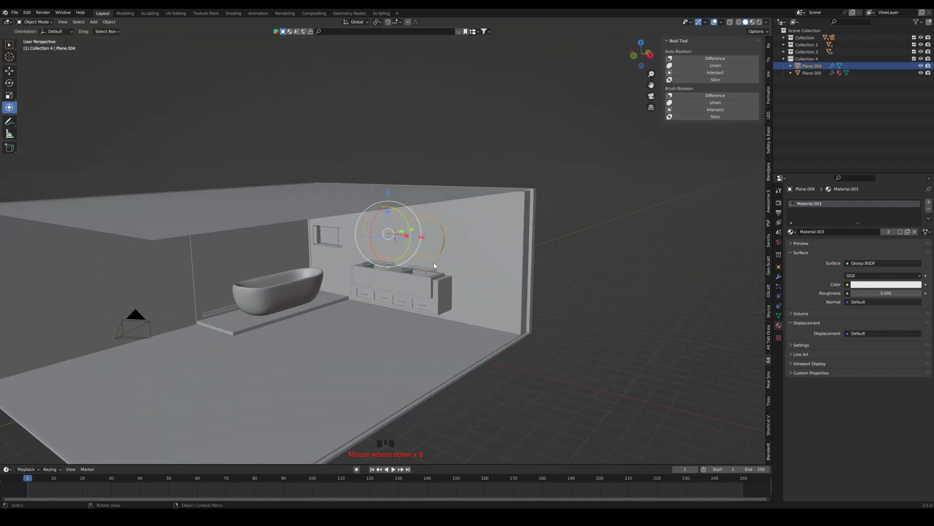
{"action": "middle_click_drag", "start_coordinate": [389, 256], "coordinate": [487, 203], "text": "shift"}
{"action": "middle_click_drag", "start_coordinate": [479, 214], "coordinate": [422, 241]}
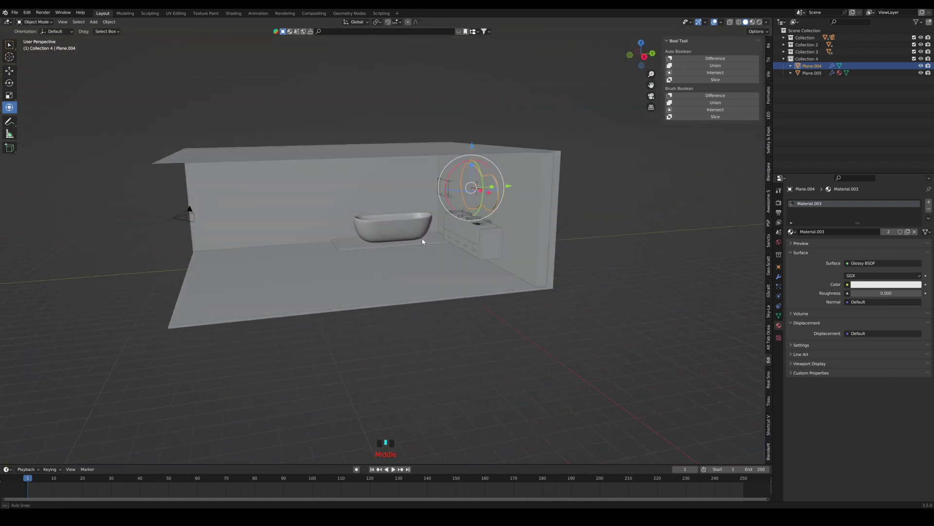
{"action": "left_click", "coordinate": [265, 272]}
{"action": "middle_click_drag", "start_coordinate": [265, 272], "coordinate": [429, 273], "text": "shift"}
{"action": "left_click", "coordinate": [334, 216]}
{"action": "key", "text": "Tab"}
Select the rim faces along the room shell's open end behind the camera and move them outward along negative Y to lengthen the room
{"action": "middle_click_drag", "start_coordinate": [248, 129], "coordinate": [265, 129]}
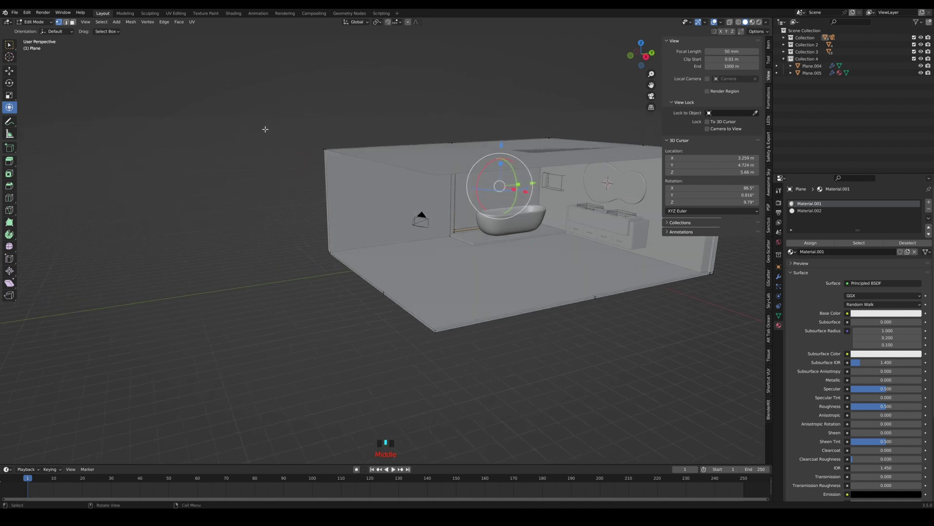
{"action": "scroll", "coordinate": [317, 197], "scroll_direction": "up", "scroll_amount": 2}
{"action": "middle_click_drag", "start_coordinate": [297, 209], "coordinate": [340, 205], "text": "shift"}
{"action": "left_click", "coordinate": [349, 206]}
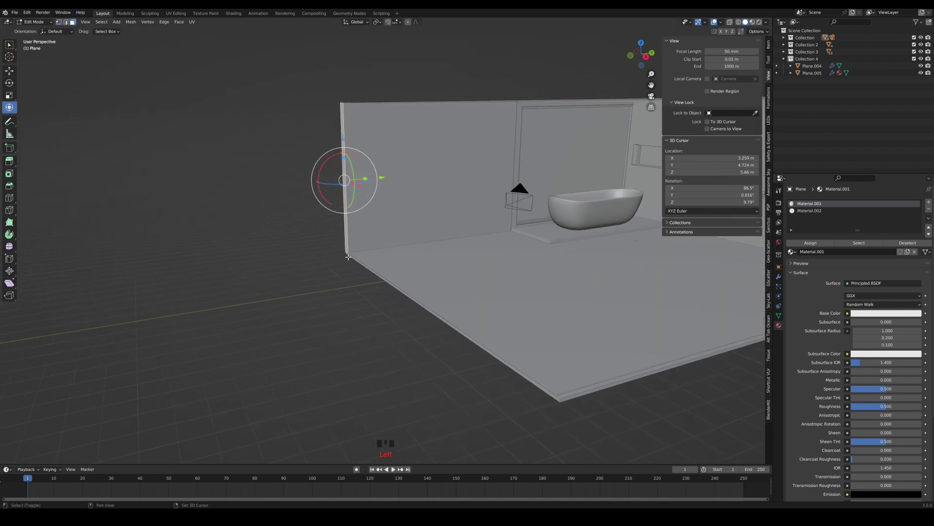
{"action": "left_click", "coordinate": [349, 257], "text": "shift"}
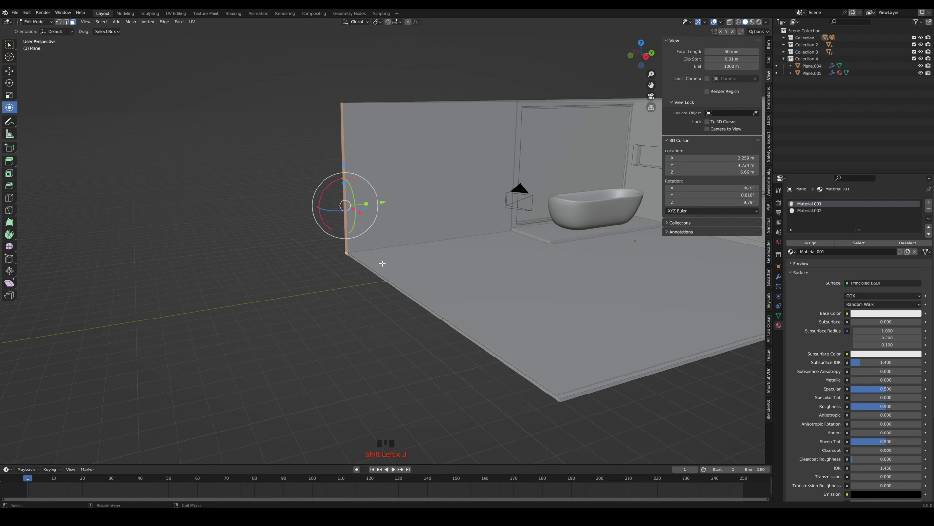
{"action": "left_click", "coordinate": [356, 262], "text": "shift"}
{"action": "scroll", "coordinate": [358, 264], "scroll_direction": "down", "scroll_amount": 1}
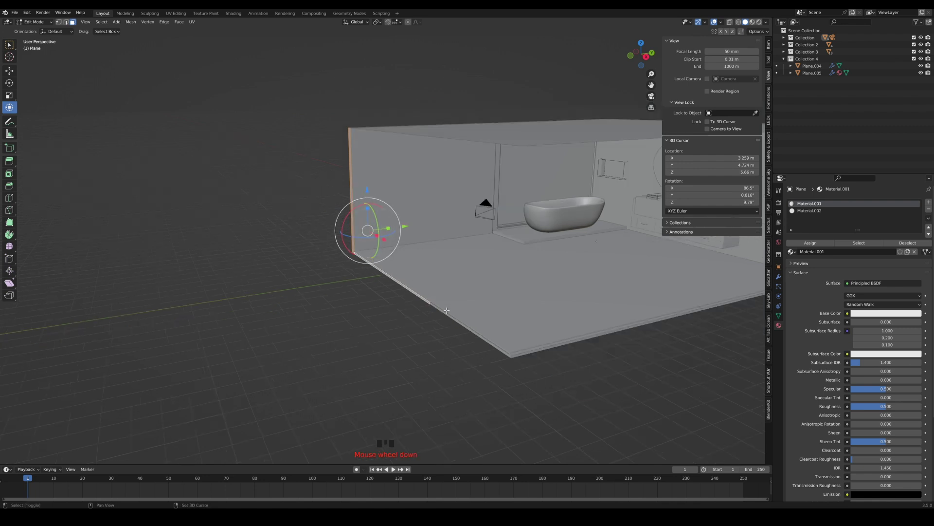
{"action": "left_click", "coordinate": [452, 318], "text": "shift"}
{"action": "left_click_drag", "start_coordinate": [428, 246], "coordinate": [325, 262]}
{"action": "key", "text": "Tab"}
Select the separate floor plane's edge at the open end and move it along negative Y to cover the lengthened room
{"action": "left_click", "coordinate": [439, 271]}
{"action": "key", "text": "Tab"}
{"action": "left_click", "coordinate": [426, 298]}
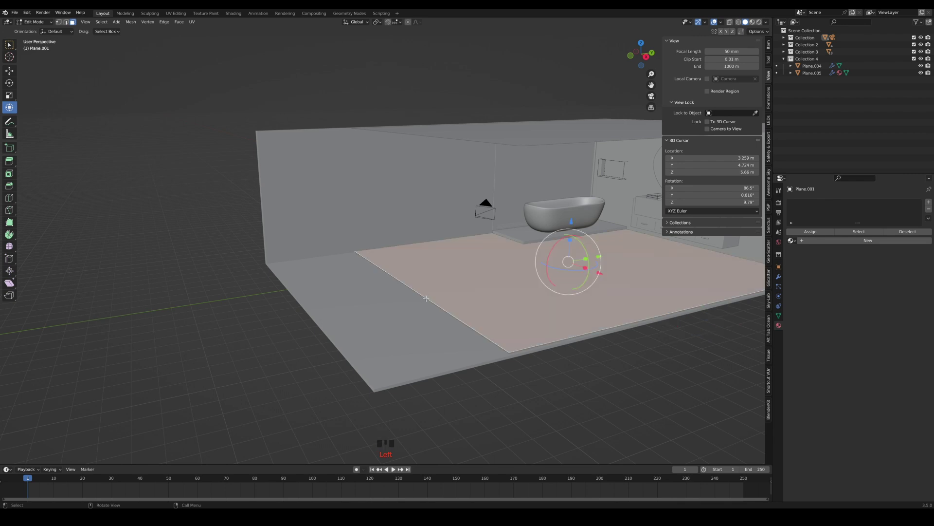
{"action": "left_click", "coordinate": [426, 299]}
{"action": "left_click_drag", "start_coordinate": [447, 288], "coordinate": [346, 307]}
{"action": "key", "text": "Tab"}
{"action": "middle_click_drag", "start_coordinate": [413, 255], "coordinate": [342, 214]}
{"action": "scroll", "coordinate": [385, 239], "scroll_direction": "down", "scroll_amount": 1}
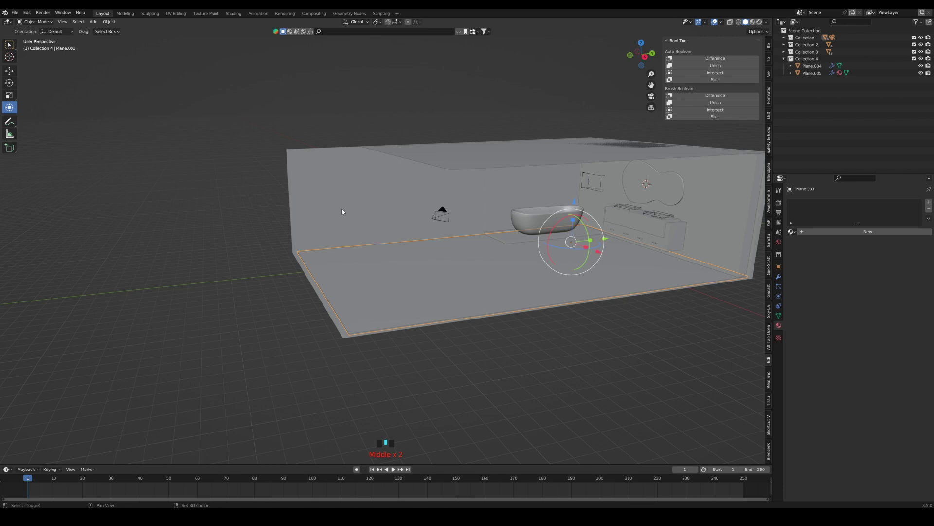
Select the ceiling plane's open-end edge in Edit Mode and move it about 6.4 m along negative Y to cover the lengthened room
{"action": "left_click", "coordinate": [389, 168]}
{"action": "key", "text": "Tab"}
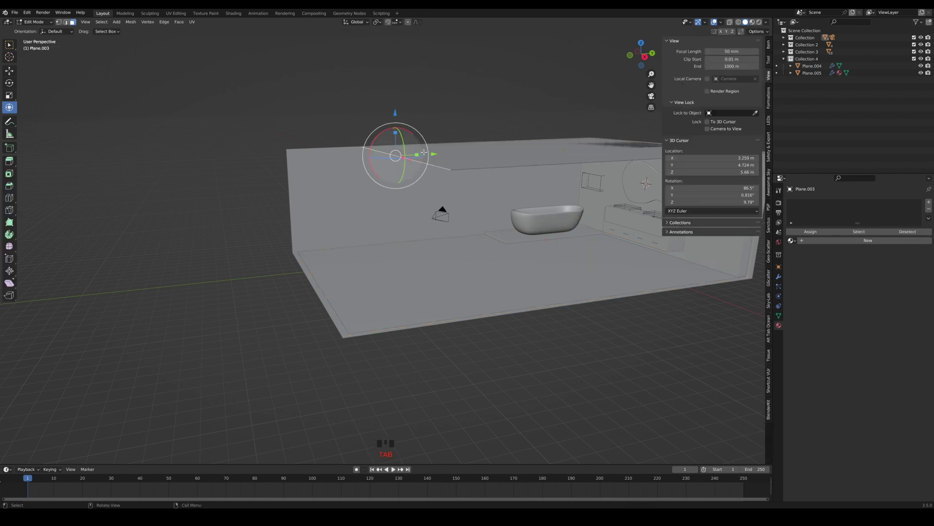
{"action": "left_click_drag", "start_coordinate": [424, 152], "coordinate": [346, 179]}
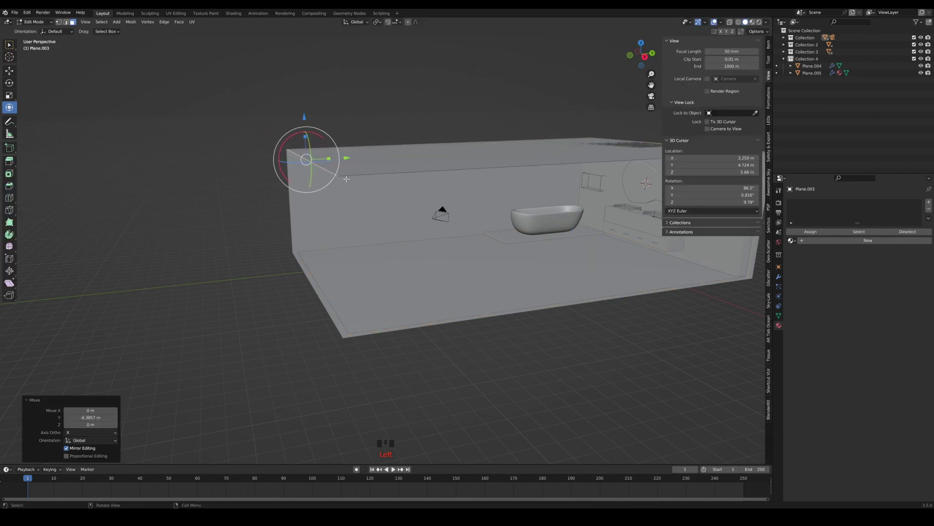
{"action": "key", "text": "Tab"}
Add a cube at the floor's open-end corner behind the camera, scale it down and position it in the corner
{"action": "middle_click_drag", "start_coordinate": [329, 229], "coordinate": [321, 252]}
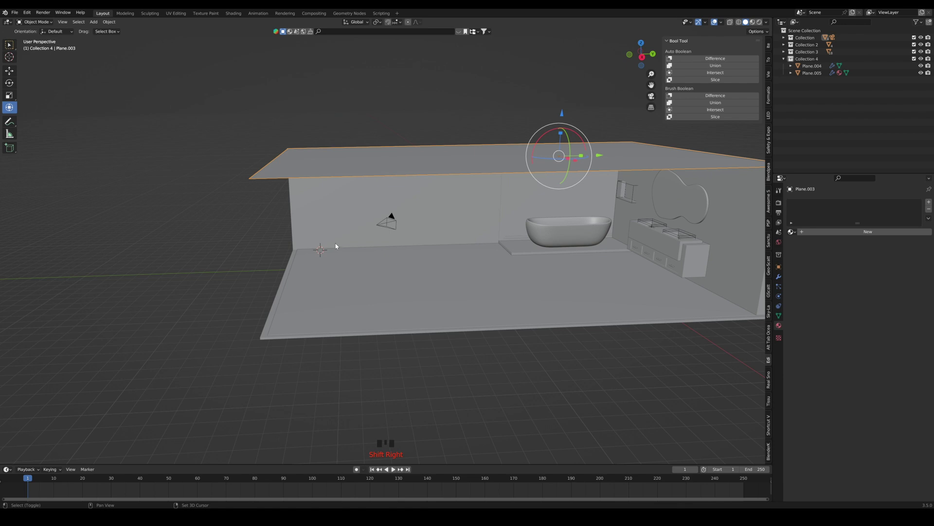
{"action": "key", "text": "shift+a"}
{"action": "left_click", "coordinate": [360, 250]}
{"action": "key", "text": "s"}
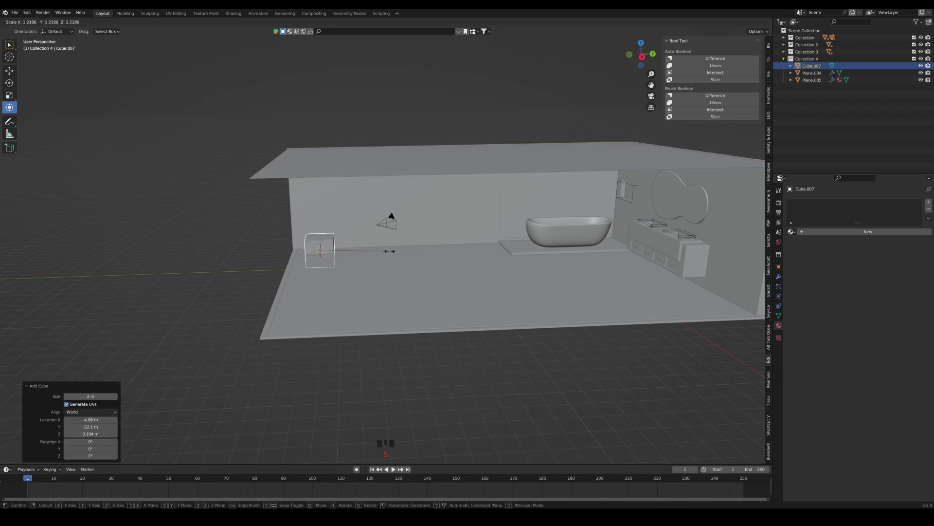
{"action": "left_click", "coordinate": [335, 252]}
{"action": "middle_click_drag", "start_coordinate": [330, 253], "coordinate": [346, 252]}
{"action": "left_click_drag", "start_coordinate": [339, 250], "coordinate": [340, 250]}
{"action": "middle_click_drag", "start_coordinate": [341, 251], "coordinate": [417, 261]}
{"action": "left_click_drag", "start_coordinate": [318, 269], "coordinate": [324, 269]}
{"action": "left_click_drag", "start_coordinate": [283, 230], "coordinate": [283, 225]}
In Edit Mode, nudge the floor plane's open-end edge along negative Y toward the room shell's rim
{"action": "scroll", "coordinate": [292, 262], "scroll_direction": "up", "scroll_amount": 3}
{"action": "middle_click_drag", "start_coordinate": [325, 266], "coordinate": [314, 297], "text": "shift"}
{"action": "scroll", "coordinate": [369, 263], "scroll_direction": "up", "scroll_amount": 3}
{"action": "middle_click_drag", "start_coordinate": [314, 298], "coordinate": [321, 305], "text": "shift"}
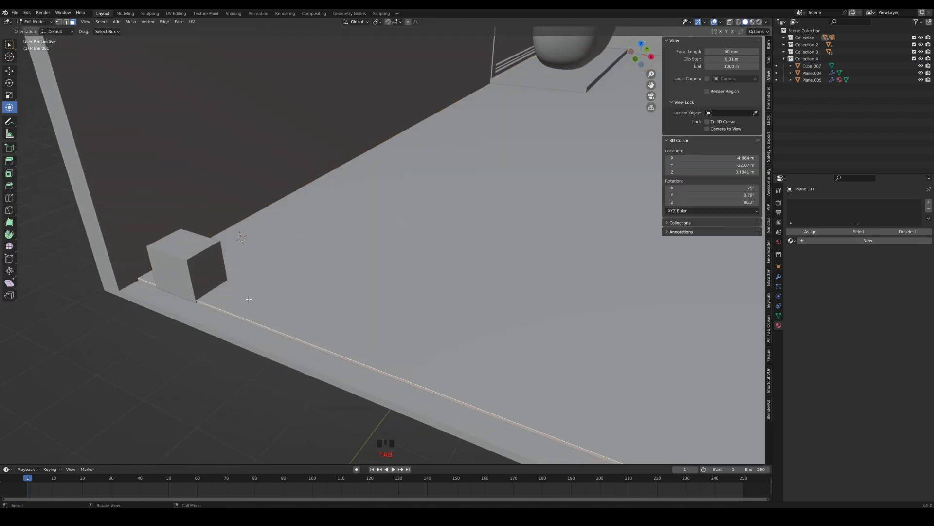
{"action": "scroll", "coordinate": [605, 391], "scroll_direction": "down", "scroll_amount": 3}
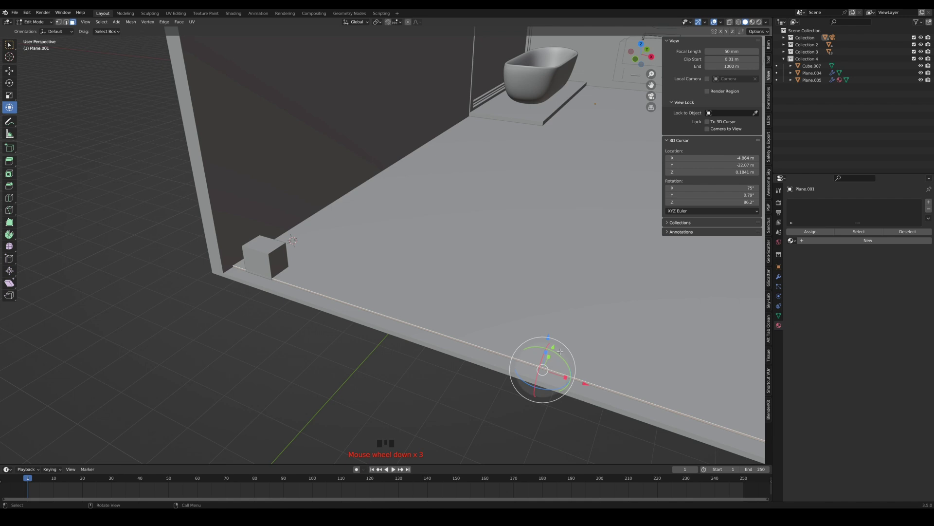
{"action": "left_click_drag", "start_coordinate": [553, 347], "coordinate": [547, 357]}
{"action": "key", "text": "Tab"}
Stretch the corner cube's side face along X across the full width of the room's open end
{"action": "left_click", "coordinate": [280, 270]}
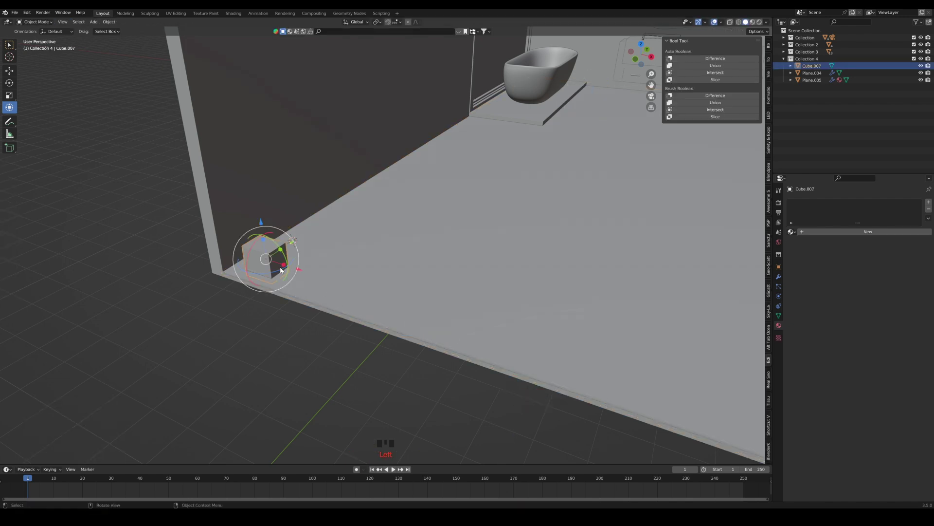
{"action": "key", "text": "Tab"}
{"action": "left_click_drag", "start_coordinate": [314, 274], "coordinate": [724, 406]}
{"action": "scroll", "coordinate": [634, 370], "scroll_direction": "down", "scroll_amount": 4}
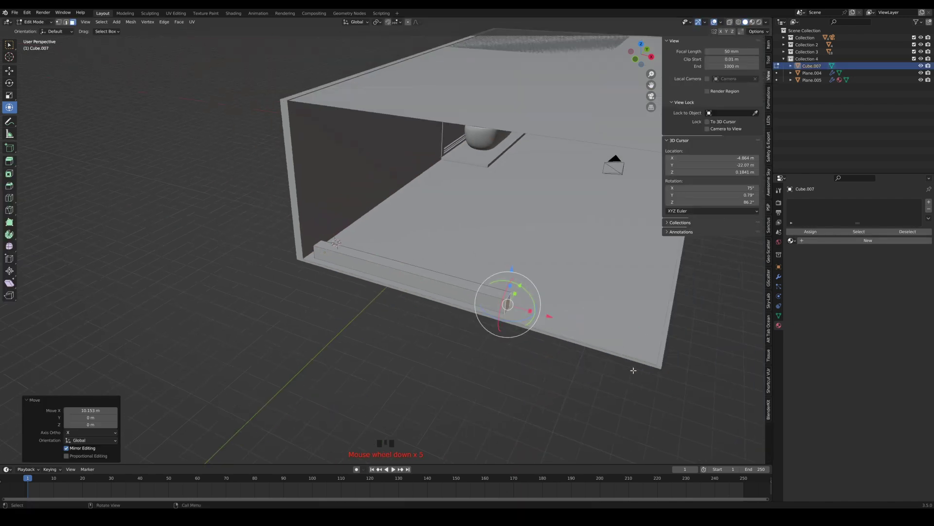
{"action": "left_click_drag", "start_coordinate": [532, 307], "coordinate": [653, 341]}
Raise the stretched block's top face about 8.26 m in Z so it forms a wall closing the room's open end
{"action": "left_click", "coordinate": [612, 318]}
{"action": "middle_click_drag", "start_coordinate": [612, 319], "coordinate": [556, 236]}
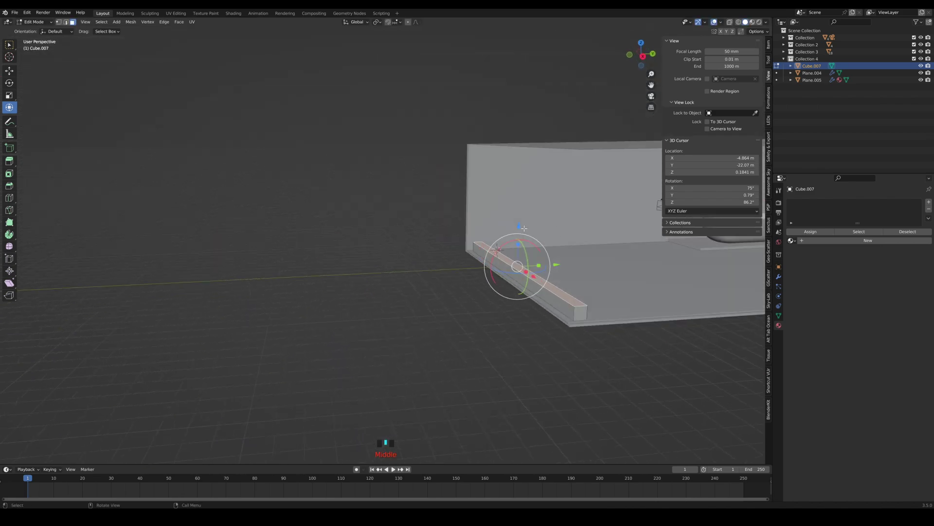
{"action": "left_click_drag", "start_coordinate": [519, 227], "coordinate": [533, 104]}
{"action": "middle_click_drag", "start_coordinate": [533, 110], "coordinate": [613, 147]}
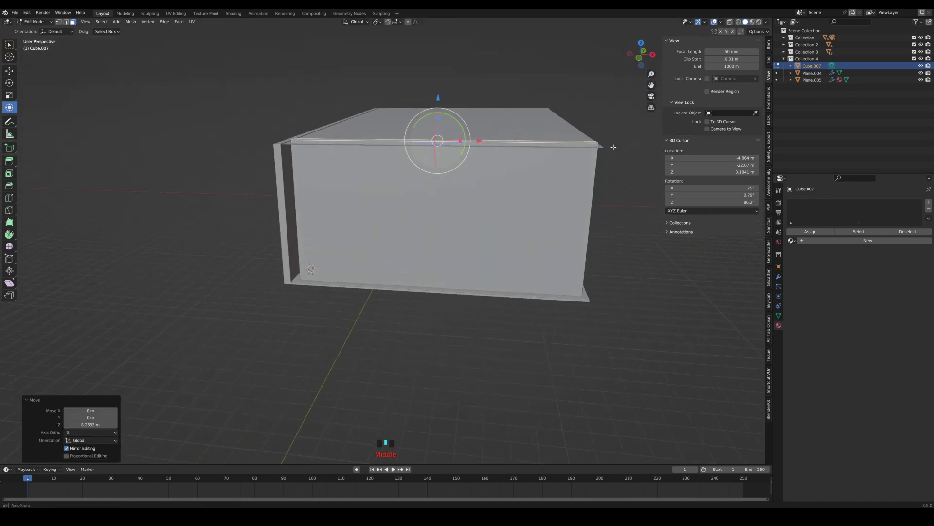
Shift the closing wall toward the shell's corner and move its far end face about 0.68 m along X
{"action": "key", "text": "Tab"}
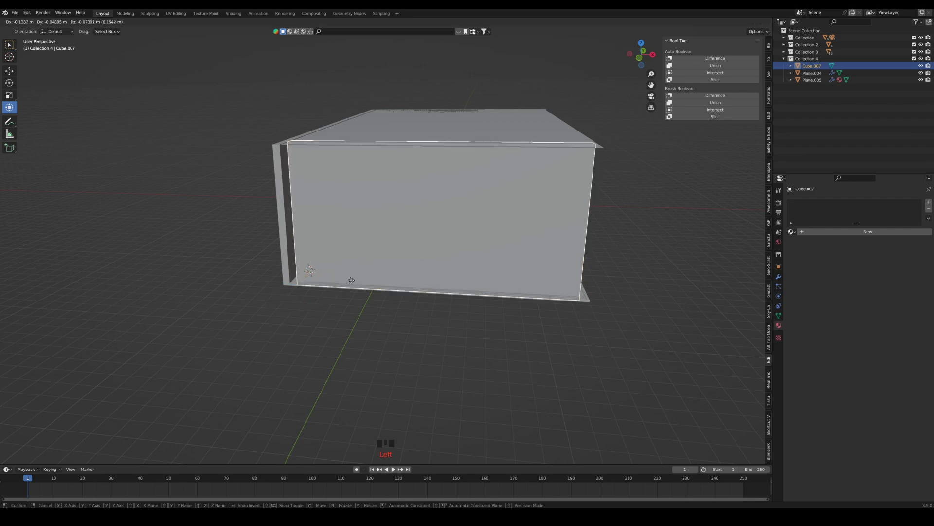
{"action": "left_click_drag", "start_coordinate": [349, 276], "coordinate": [337, 279]}
{"action": "key", "text": "Tab"}
{"action": "middle_click_drag", "start_coordinate": [614, 234], "coordinate": [574, 225]}
{"action": "left_click", "coordinate": [586, 201]}
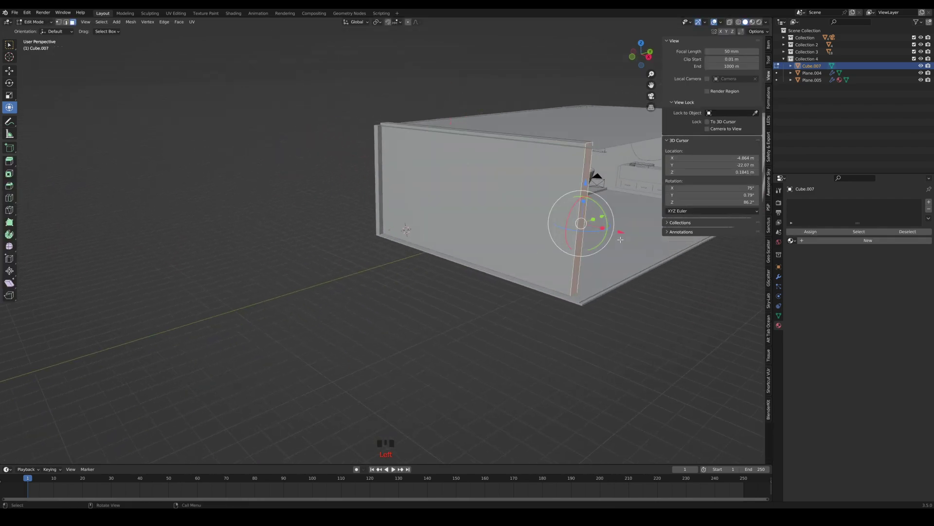
{"action": "left_click_drag", "start_coordinate": [620, 239], "coordinate": [620, 217]}
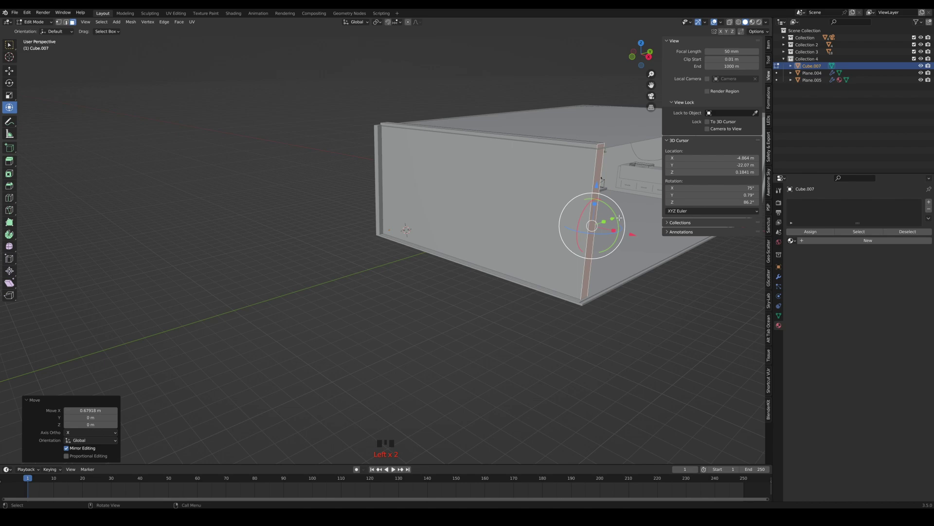
Adjust the closing wall's top face along Z at the ceiling and leave Edit Mode
{"action": "left_click", "coordinate": [591, 143]}
{"action": "left_click", "coordinate": [590, 142]}
{"action": "left_click_drag", "start_coordinate": [475, 89], "coordinate": [476, 94]}
{"action": "key", "text": "Tab"}
Preview the bathroom through the camera in rendered shading
{"action": "left_click", "coordinate": [651, 96]}
{"action": "middle_click_drag", "start_coordinate": [574, 185], "coordinate": [557, 191], "text": "shift"}
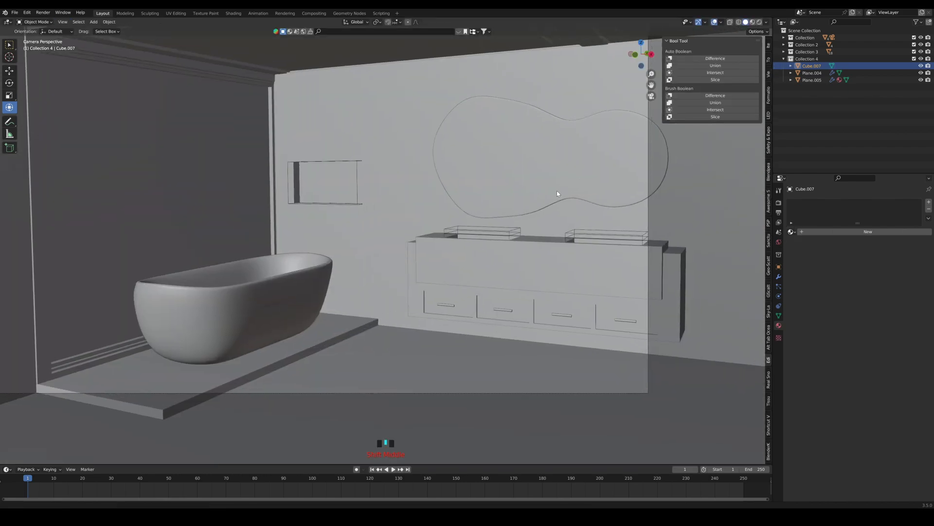
{"action": "left_click", "coordinate": [760, 22]}
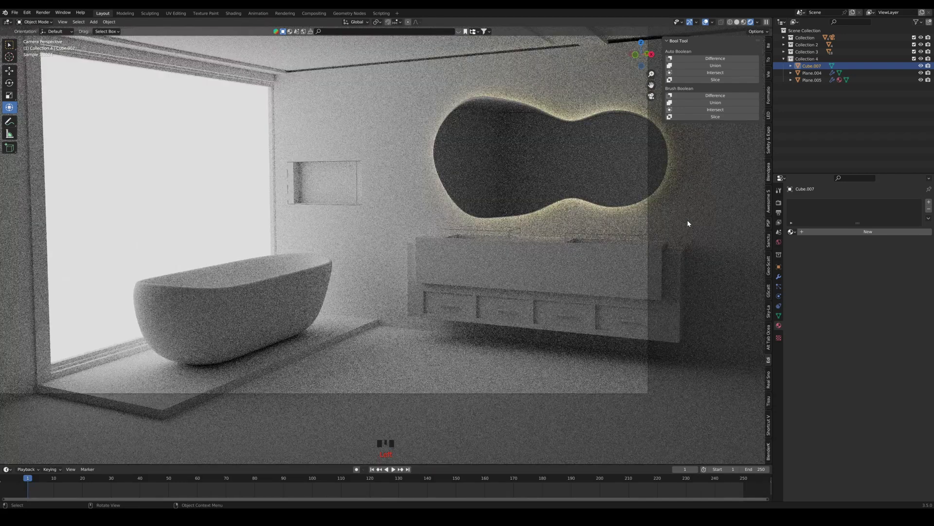
Select the wall behind the vanity, return to solid shading and move the wall's top face slightly up in Z toward the ceiling
{"action": "left_click", "coordinate": [688, 220]}
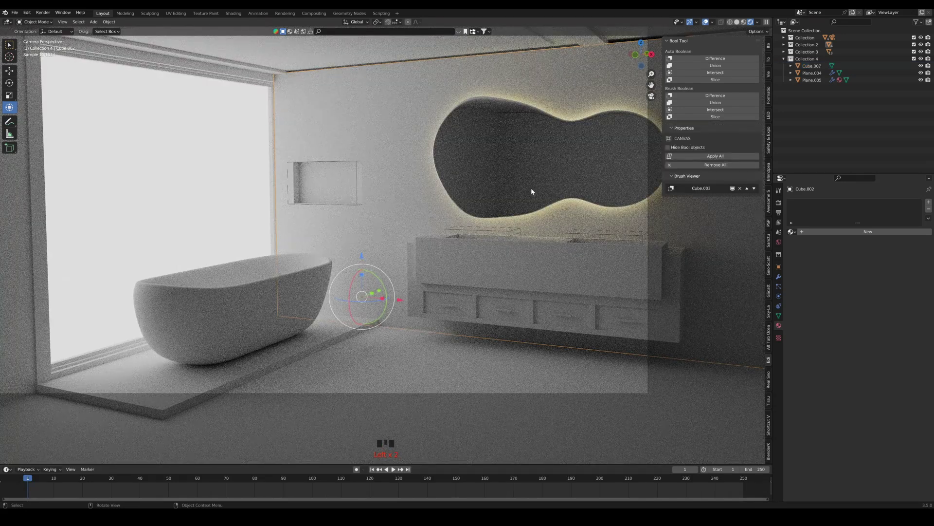
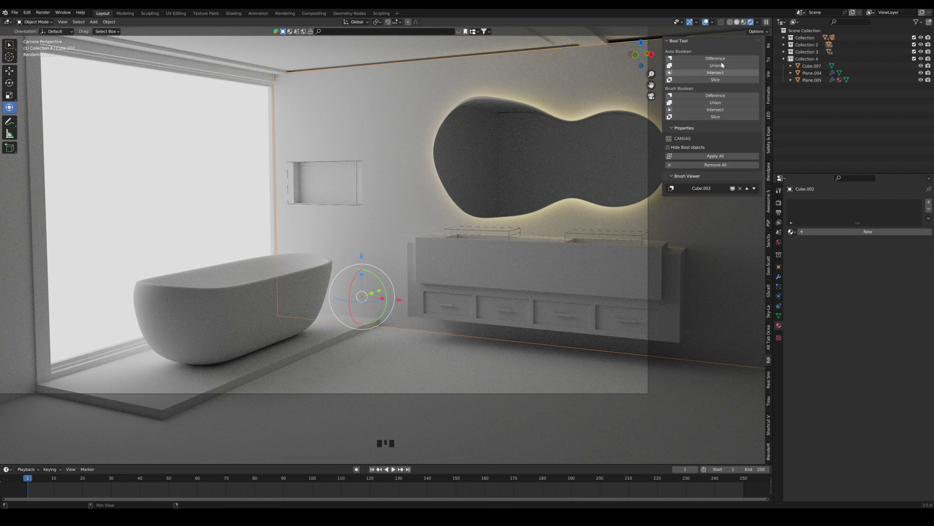
{"action": "left_click", "coordinate": [737, 23]}
{"action": "mouse_move", "coordinate": [587, 136]}
{"action": "middle_mouse_down"}
{"action": "mouse_move", "coordinate": [545, 157]}
{"action": "mouse_move", "coordinate": [613, 146]}
{"action": "mouse_move", "coordinate": [607, 135]}
{"action": "middle_mouse_up"}
{"action": "scroll", "coordinate": [564, 149], "scroll_direction": "down", "scroll_amount": 4}
{"action": "key", "text": "Tab"}
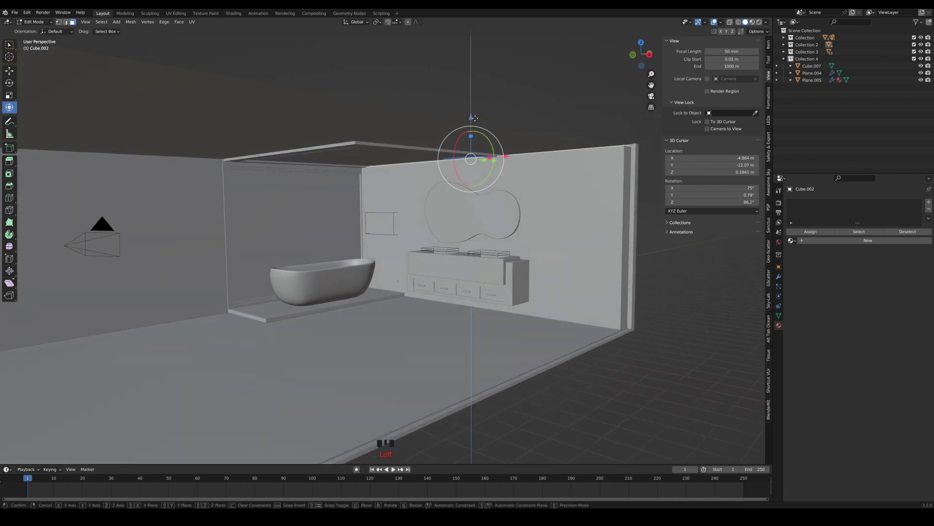
{"action": "left_click_drag", "start_coordinate": [471, 117], "coordinate": [476, 116]}
{"action": "key", "text": "Tab"}
Collapse Collection 4 in the scene hierarchy, then add a new collection and make it active
{"action": "middle_click_drag", "start_coordinate": [457, 165], "coordinate": [527, 227]}
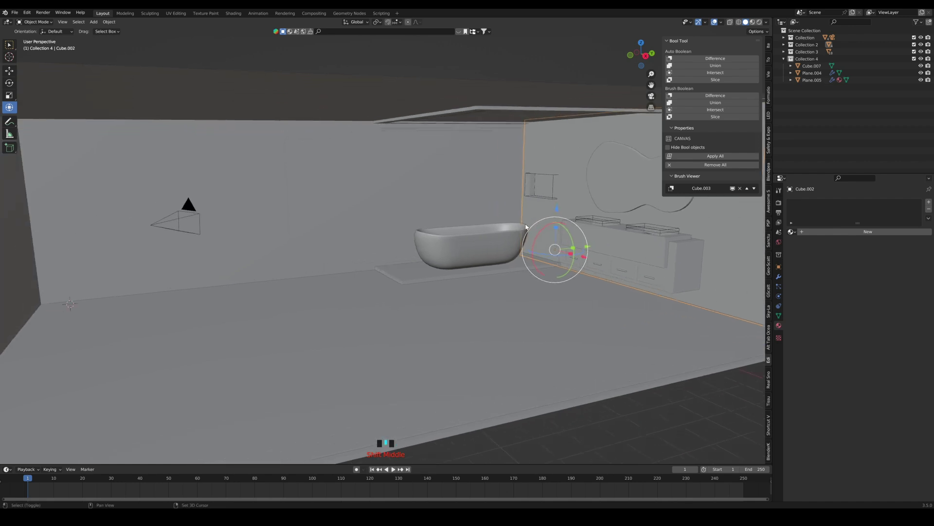
{"action": "scroll", "coordinate": [450, 229], "scroll_direction": "up", "scroll_amount": 1}
{"action": "mouse_move", "coordinate": [445, 229]}
{"action": "middle_mouse_down"}
{"action": "mouse_move", "coordinate": [475, 229]}
{"action": "mouse_move", "coordinate": [442, 238]}
{"action": "mouse_move", "coordinate": [452, 242]}
{"action": "middle_mouse_up"}
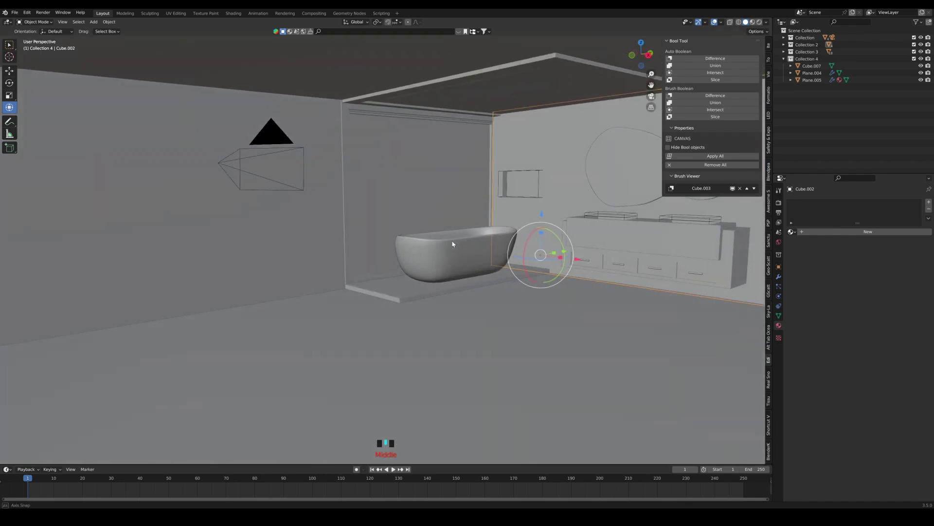
{"action": "left_click", "coordinate": [784, 58]}
{"action": "right_click", "coordinate": [796, 67]}
{"action": "left_click", "coordinate": [797, 65]}
{"action": "left_click", "coordinate": [808, 66]}
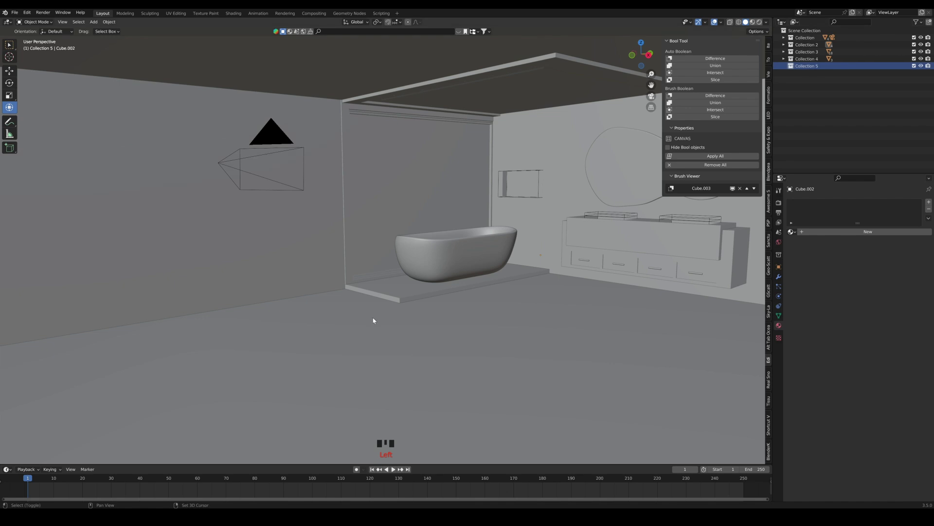
Add a cube on the floor in front of the bathtub and scale it to 0.237 along Y
{"action": "key", "text": "shift+a"}
{"action": "mouse_move", "coordinate": [384, 347]}
{"action": "left_click", "coordinate": [418, 354]}
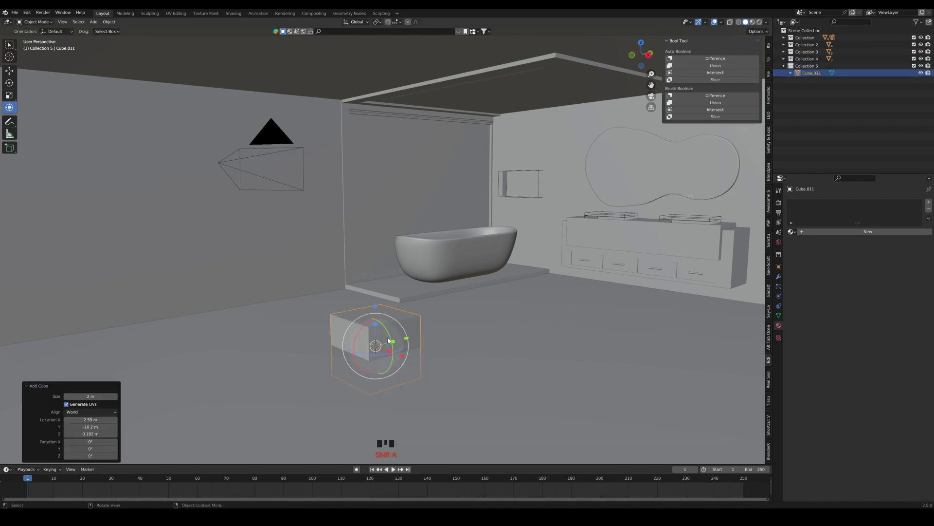
{"action": "scroll", "coordinate": [387, 314], "scroll_direction": "down", "scroll_amount": 4}
{"action": "scroll", "coordinate": [550, 340], "scroll_direction": "down", "scroll_amount": 12}
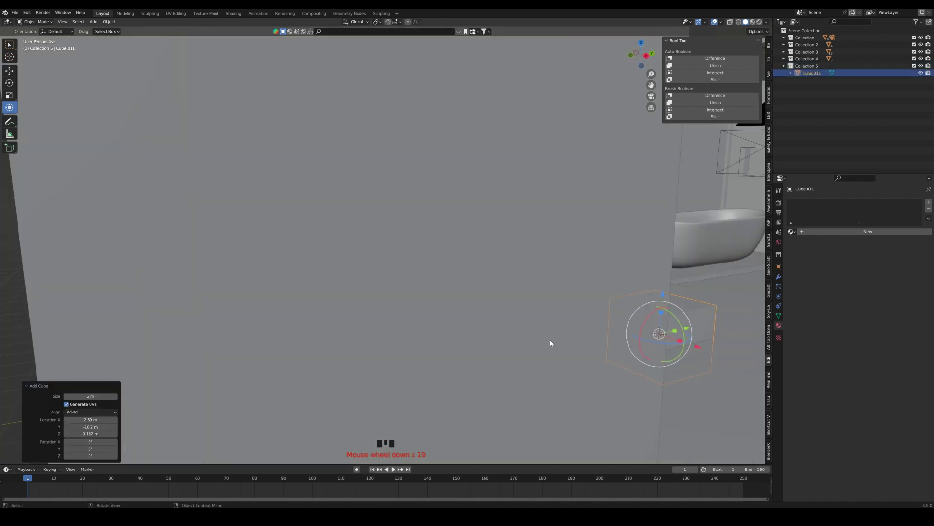
{"action": "middle_click_drag", "start_coordinate": [548, 339], "coordinate": [498, 337], "text": "shift"}
{"action": "scroll", "coordinate": [496, 336], "scroll_direction": "up", "scroll_amount": 14}
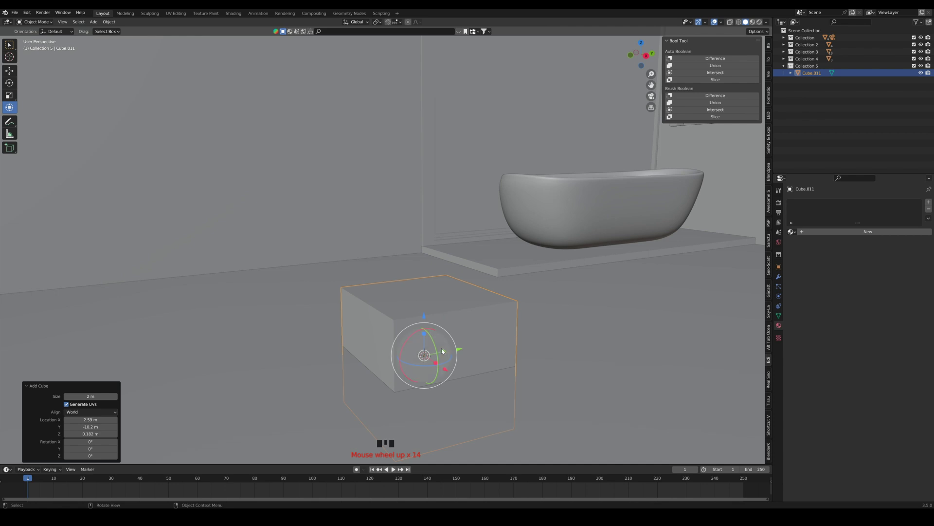
{"action": "key", "text": "s"}
{"action": "key", "text": "y"}
{"action": "left_click", "coordinate": [430, 357]}
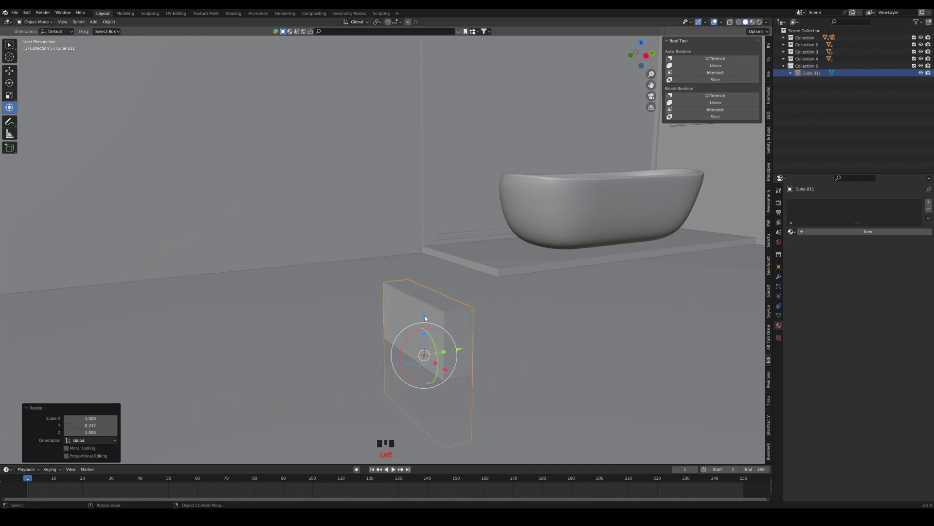
Lift the thin slab above the floor and extend its top face in Z up through the ceiling
{"action": "left_click_drag", "start_coordinate": [425, 318], "coordinate": [431, 257]}
{"action": "middle_click_drag", "start_coordinate": [431, 257], "coordinate": [452, 271]}
{"action": "key", "text": "Tab"}
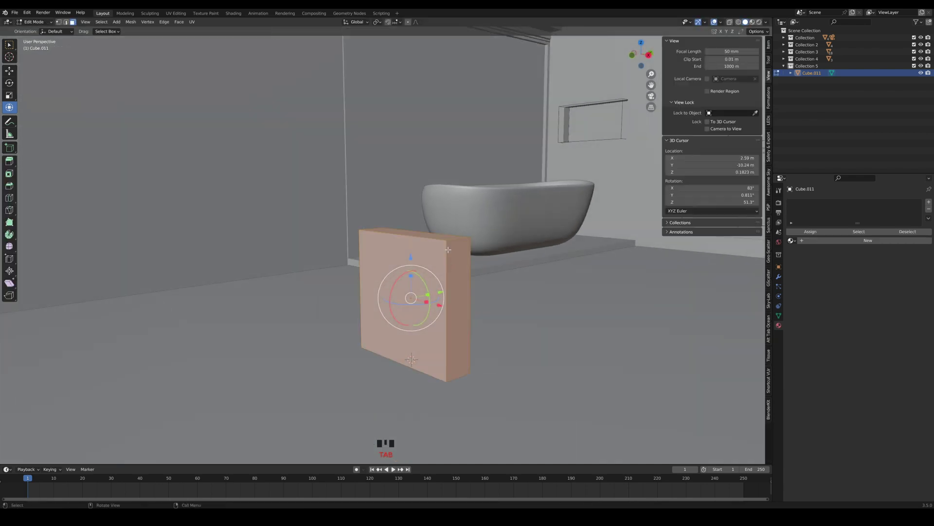
{"action": "left_click", "coordinate": [423, 234]}
{"action": "scroll", "coordinate": [421, 234], "scroll_direction": "down", "scroll_amount": 3}
{"action": "left_click_drag", "start_coordinate": [400, 199], "coordinate": [430, 425]}
{"action": "middle_click_drag", "start_coordinate": [430, 425], "coordinate": [421, 96], "text": "shift"}
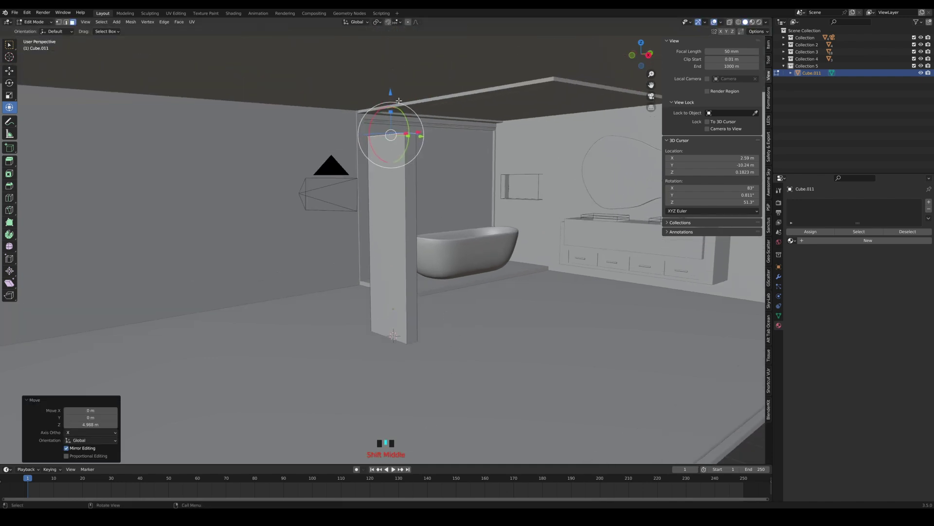
{"action": "left_click_drag", "start_coordinate": [399, 101], "coordinate": [399, 40]}
{"action": "key", "text": "Tab"}
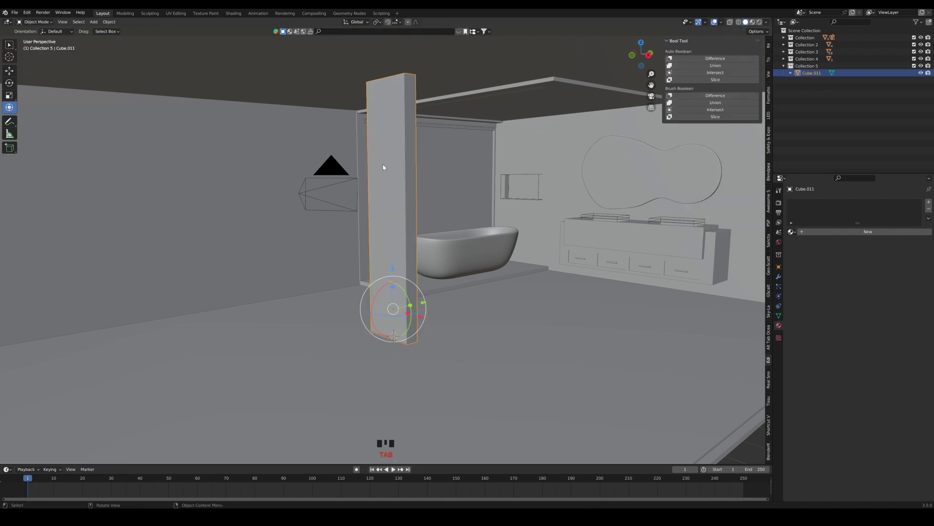
Move the tall slab about 7.05 m along negative X to the side wall and along Y up to the bathtub platform
{"action": "middle_click_drag", "start_coordinate": [391, 283], "coordinate": [395, 283]}
{"action": "left_click_drag", "start_coordinate": [425, 320], "coordinate": [320, 267]}
{"action": "right_click", "coordinate": [422, 305]}
{"action": "middle_click_drag", "start_coordinate": [321, 268], "coordinate": [297, 274]}
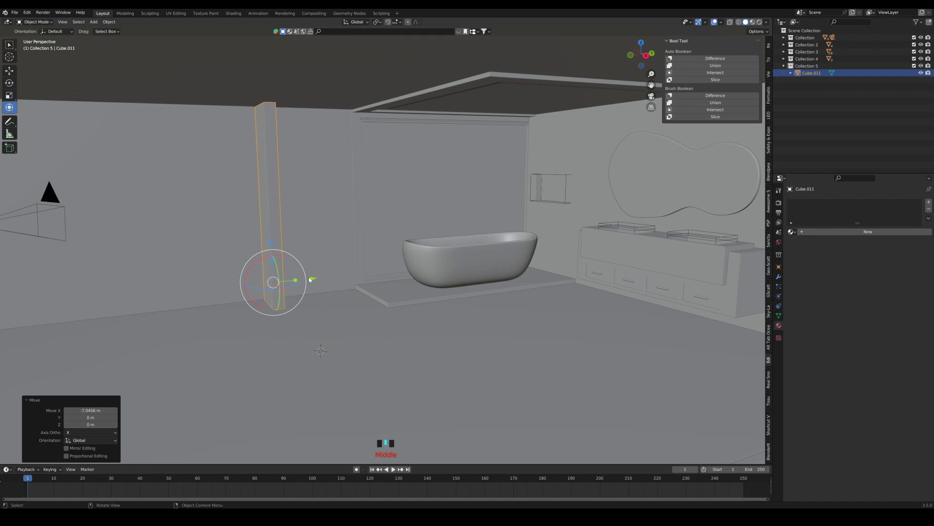
{"action": "left_click_drag", "start_coordinate": [309, 279], "coordinate": [400, 271]}
{"action": "middle_click_drag", "start_coordinate": [384, 273], "coordinate": [395, 275]}
In Edit Mode, extend the slab's free end face along X to the room's open side, forming a full-width partition wall
{"action": "scroll", "coordinate": [389, 278], "scroll_direction": "up", "scroll_amount": 3}
{"action": "key", "text": "Tab"}
{"action": "left_click", "coordinate": [380, 275]}
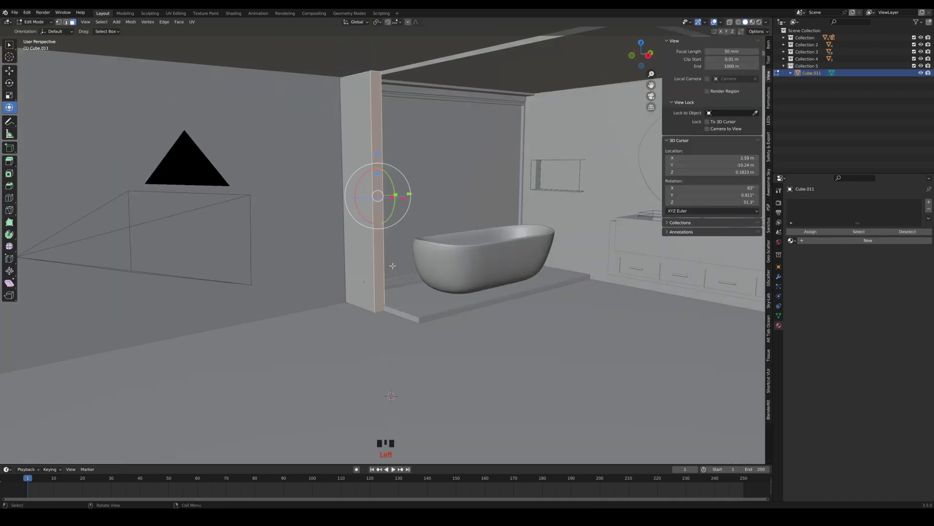
{"action": "middle_click_drag", "start_coordinate": [410, 198], "coordinate": [426, 202]}
{"action": "left_click_drag", "start_coordinate": [436, 207], "coordinate": [594, 250]}
{"action": "scroll", "coordinate": [593, 251], "scroll_direction": "down", "scroll_amount": 3}
{"action": "middle_click_drag", "start_coordinate": [591, 251], "coordinate": [18, 262], "text": "shift"}
{"action": "middle_click_drag", "start_coordinate": [292, 243], "coordinate": [305, 244]}
{"action": "left_click_drag", "start_coordinate": [362, 230], "coordinate": [632, 297]}
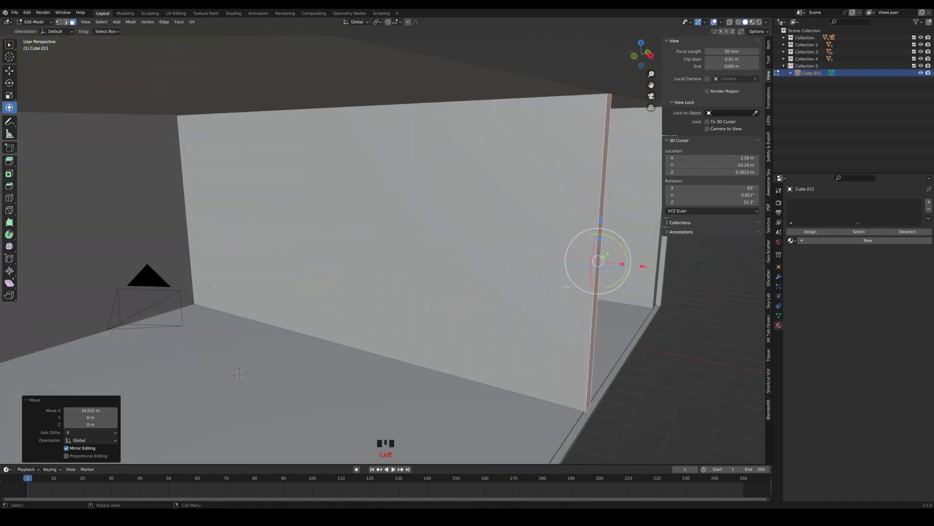
{"action": "key", "text": "Tab"}
Add a cube at the partition wall and move it along the wall toward the inner corner
{"action": "middle_click_drag", "start_coordinate": [377, 290], "coordinate": [341, 284]}
{"action": "key", "text": "shift+a"}
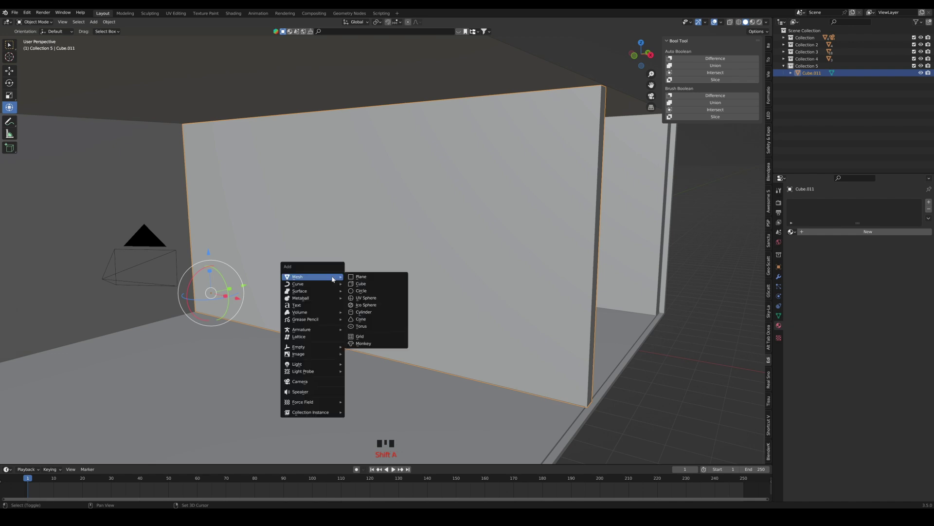
{"action": "left_click", "coordinate": [362, 277]}
{"action": "middle_click_drag", "start_coordinate": [420, 305], "coordinate": [375, 272]}
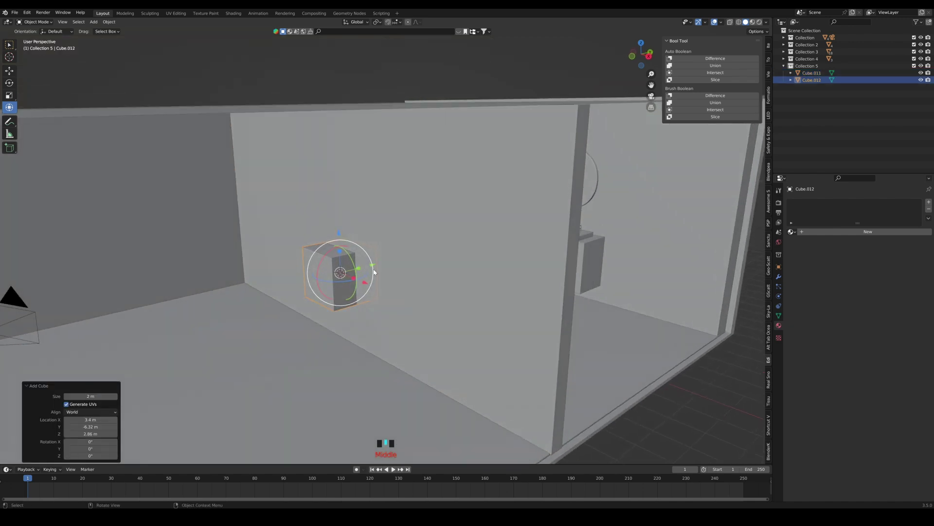
{"action": "left_click_drag", "start_coordinate": [362, 269], "coordinate": [325, 278]}
{"action": "key", "text": "ctrl+z"}
In Edit Mode, bevel the cube's upper side edges with a 1.5 m width and 32 segments to form an arched top
{"action": "key", "text": "Tab"}
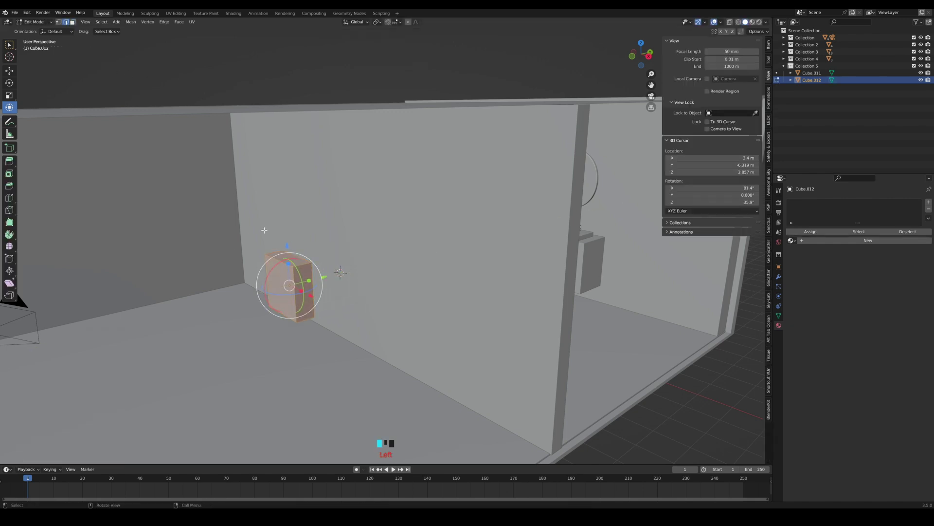
{"action": "left_click", "coordinate": [275, 254]}
{"action": "middle_click_drag", "start_coordinate": [302, 270], "coordinate": [318, 273]}
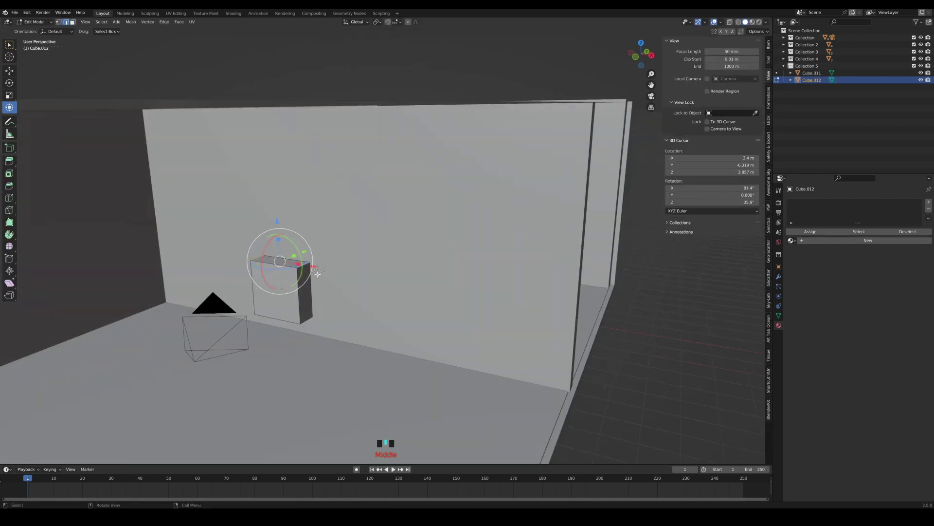
{"action": "key", "text": "ctrl+b"}
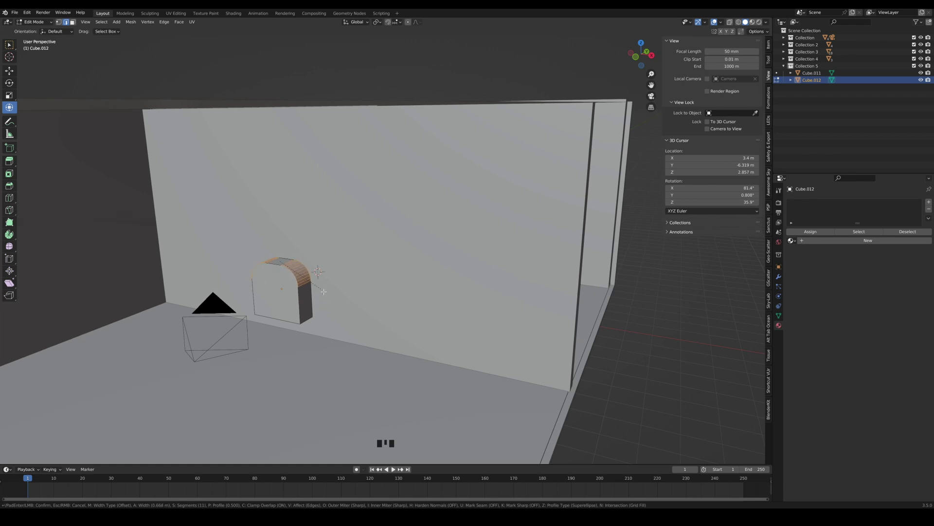
{"action": "scroll", "coordinate": [335, 309], "scroll_direction": "up", "scroll_amount": 5}
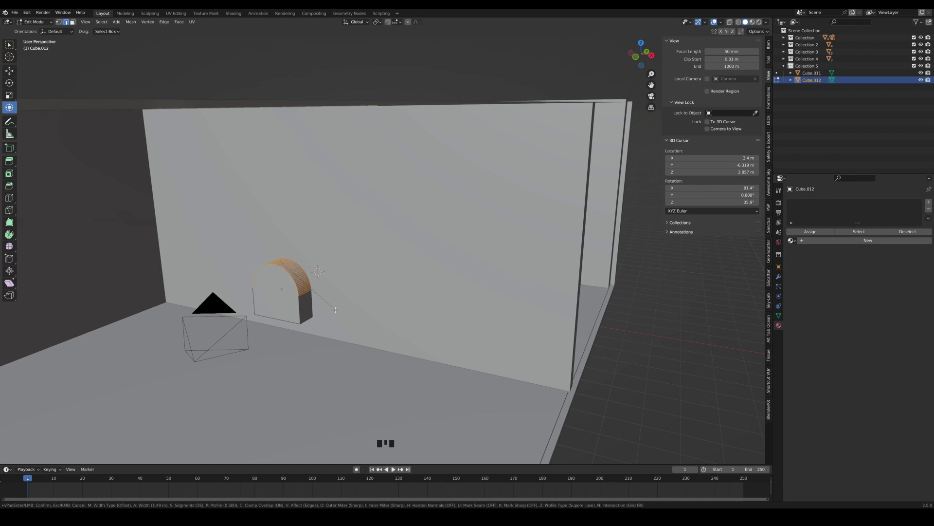
{"action": "scroll", "coordinate": [335, 309], "scroll_direction": "down", "scroll_amount": 1}
{"action": "left_click", "coordinate": [336, 310]}
{"action": "key", "text": "Caps_Lock"}
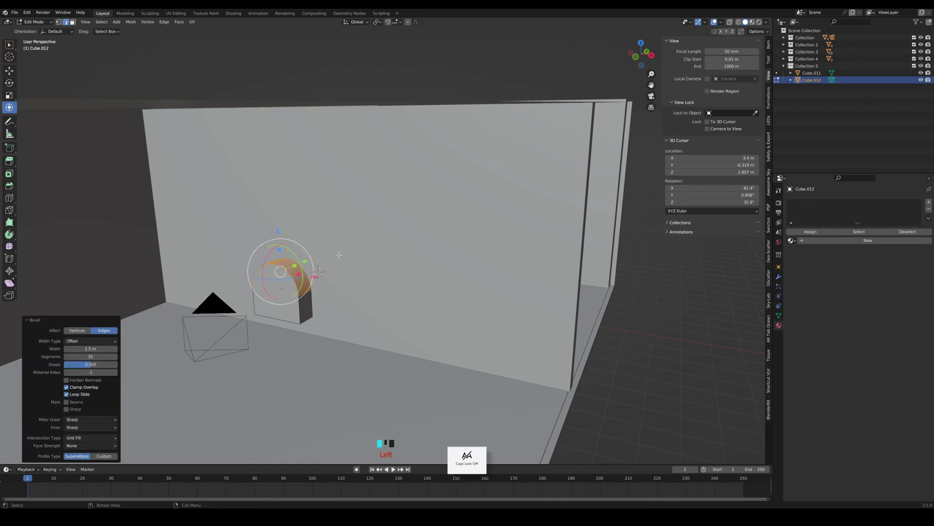
{"action": "key", "text": "Tab"}
Scale the arched block up by about 2.82 and shift it slightly along Y at the partition wall
{"action": "key", "text": "a"}
{"action": "left_click", "coordinate": [299, 288]}
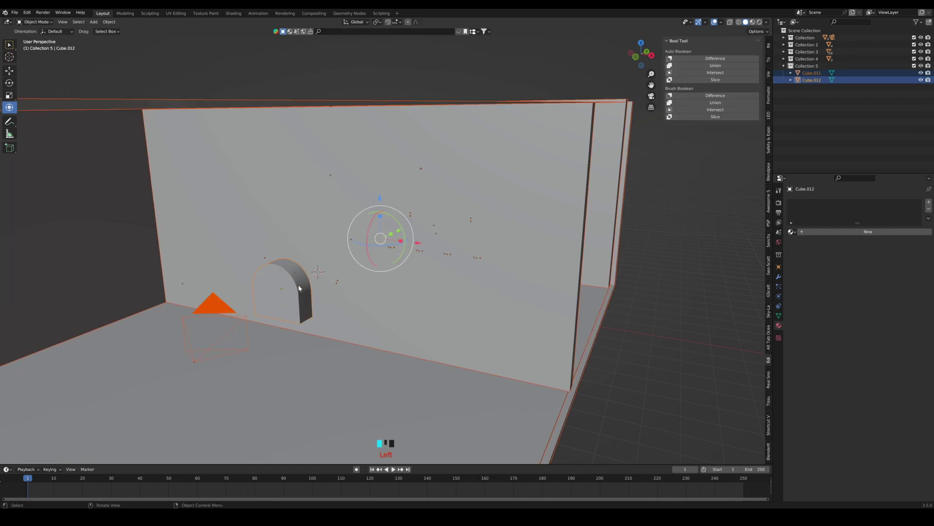
{"action": "key", "text": "s"}
{"action": "left_click", "coordinate": [450, 258]}
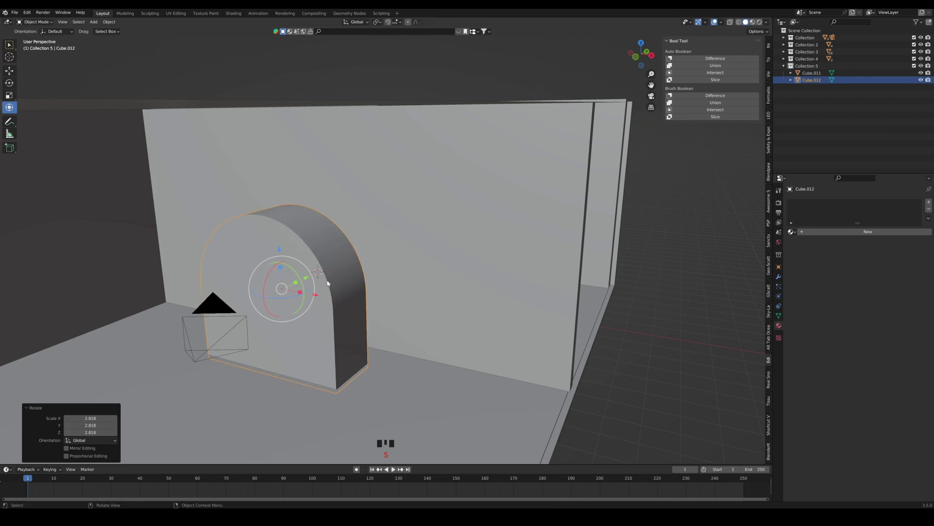
{"action": "middle_click_drag", "start_coordinate": [329, 284], "coordinate": [308, 283]}
{"action": "left_click_drag", "start_coordinate": [328, 280], "coordinate": [319, 282]}
Switch the viewport to wireframe shading to show the arched block against the room's geometry
{"action": "key", "text": "Tab"}
{"action": "middle_click_drag", "start_coordinate": [319, 283], "coordinate": [360, 284]}
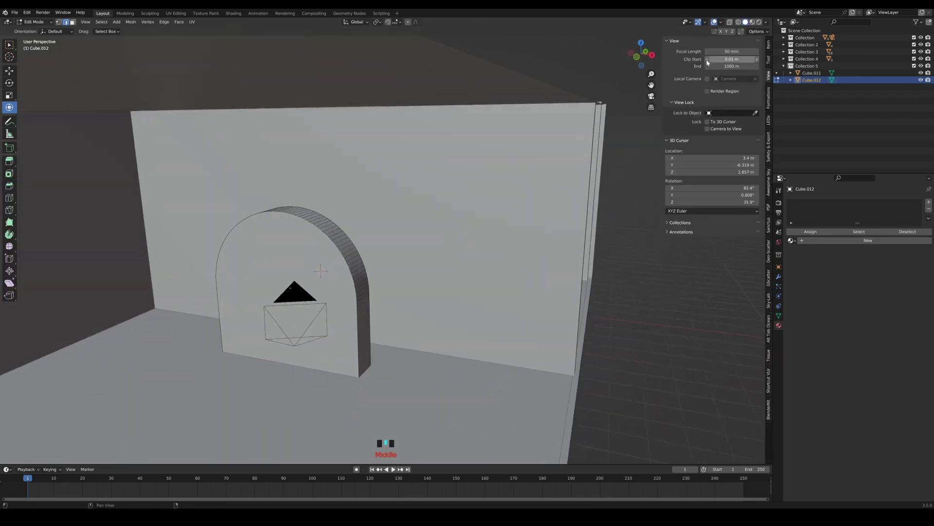
{"action": "left_click", "coordinate": [739, 22]}
{"action": "key", "text": "Tab"}
{"action": "scroll", "coordinate": [328, 237], "scroll_direction": "down", "scroll_amount": 3}
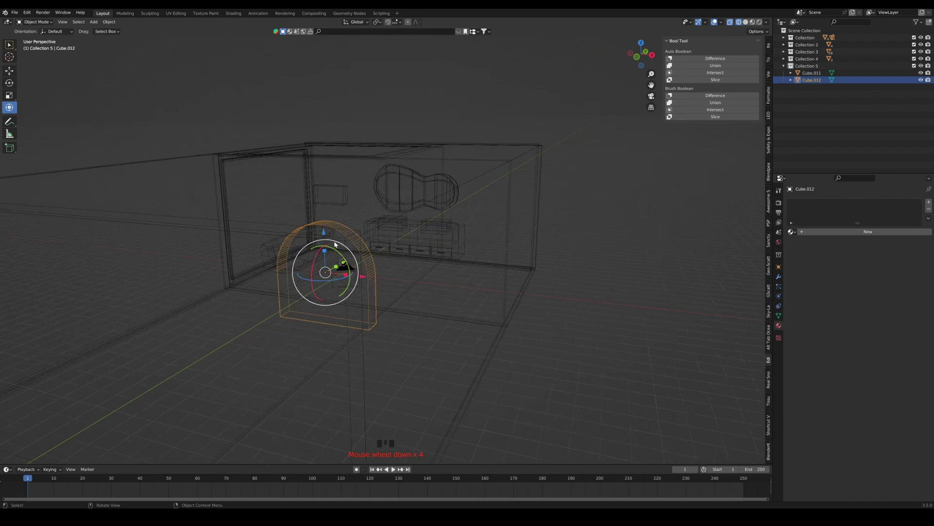
{"action": "middle_click_drag", "start_coordinate": [331, 240], "coordinate": [337, 242]}
{"action": "scroll", "coordinate": [339, 242], "scroll_direction": "up", "scroll_amount": 2}
{"action": "middle_click_drag", "start_coordinate": [487, 200], "coordinate": [628, 162], "text": "shift"}
{"action": "scroll", "coordinate": [453, 223], "scroll_direction": "up", "scroll_amount": 2}
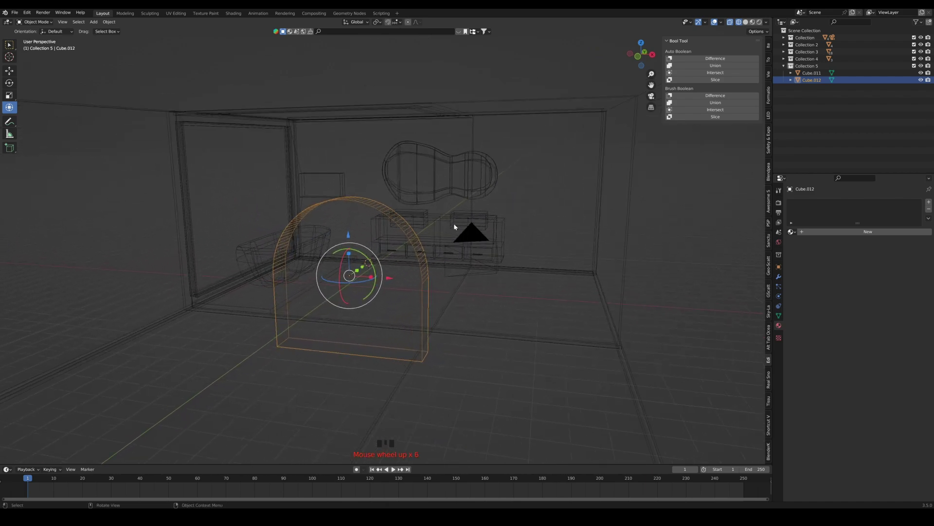
{"action": "middle_click_drag", "start_coordinate": [442, 311], "coordinate": [383, 245], "text": "shift"}
{"action": "middle_click_drag", "start_coordinate": [383, 246], "coordinate": [387, 254]}
{"action": "middle_click_drag", "start_coordinate": [483, 290], "coordinate": [539, 321], "text": "shift"}
{"action": "key", "text": "Tab"}
{"action": "key", "text": "Tab"}
{"action": "key", "text": "Tab"}
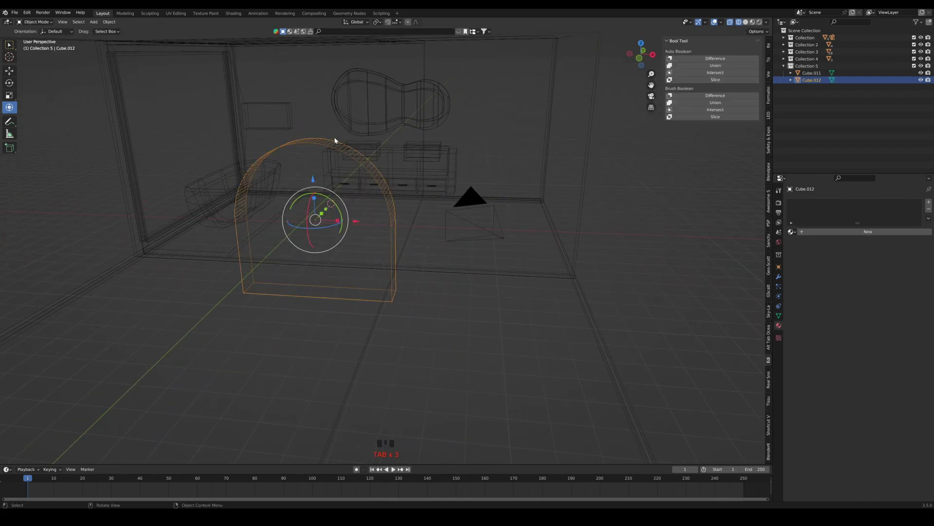
In Edit Mode, change to the front orthographic view and box-select the vertices of the arch's right half
{"action": "key", "text": "Tab"}
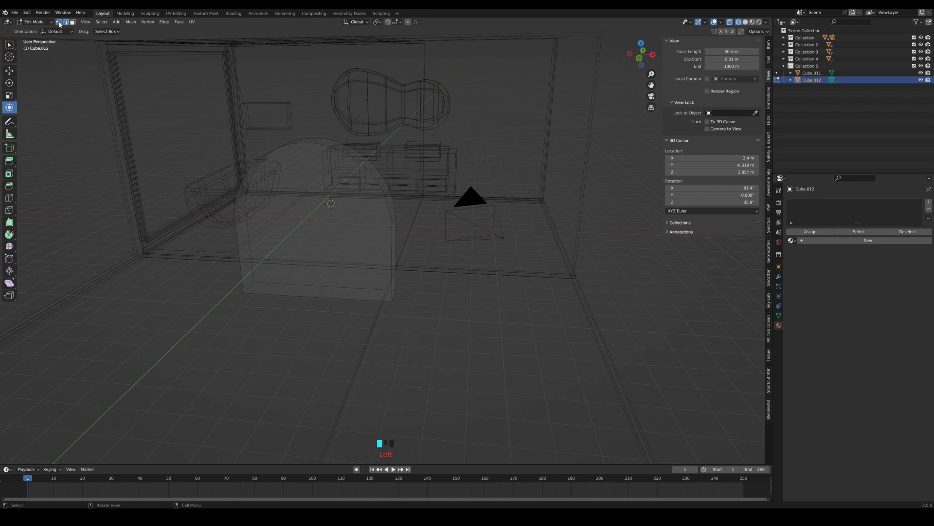
{"action": "left_click", "coordinate": [7, 48]}
{"action": "left_click_drag", "start_coordinate": [302, 118], "coordinate": [432, 340]}
{"action": "middle_click_drag", "start_coordinate": [368, 288], "coordinate": [354, 263]}
{"action": "scroll", "coordinate": [354, 263], "scroll_direction": "up", "scroll_amount": 1}
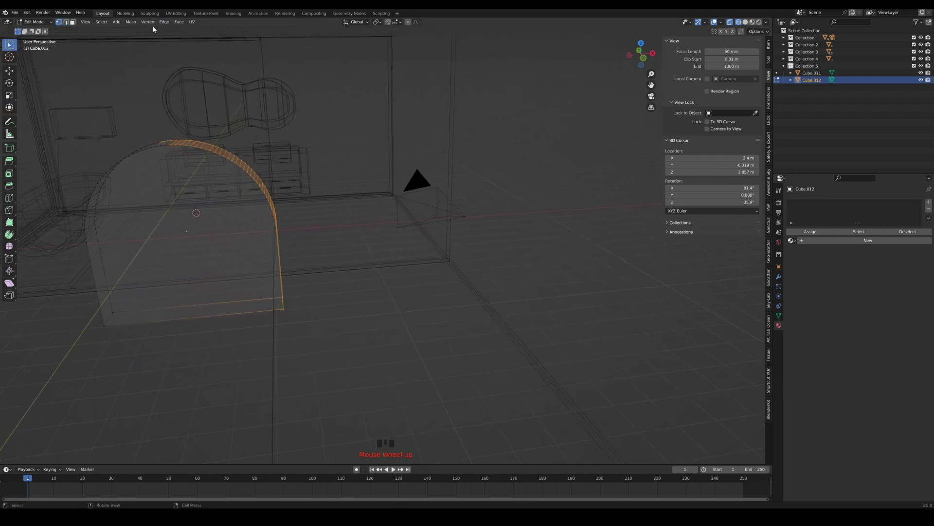
{"action": "left_click", "coordinate": [85, 21]}
{"action": "mouse_move", "coordinate": [119, 110]}
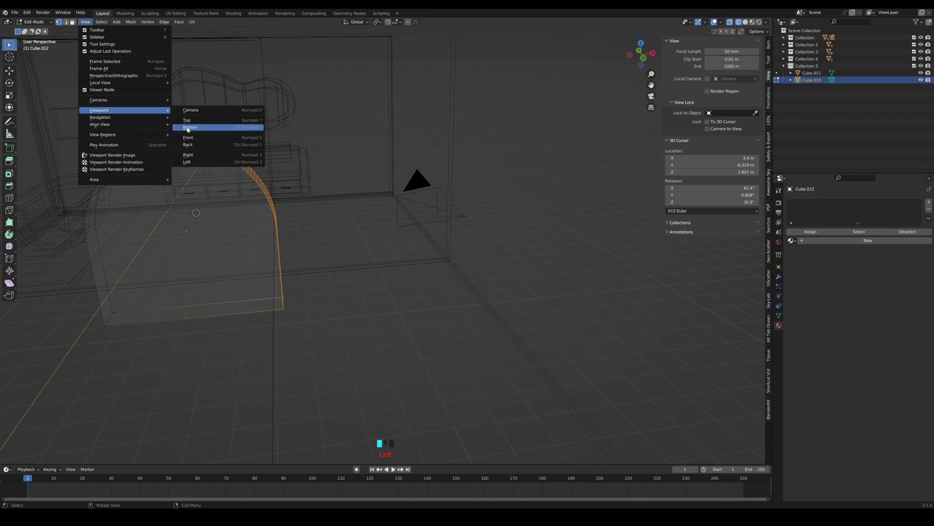
{"action": "left_click", "coordinate": [191, 139]}
{"action": "scroll", "coordinate": [280, 209], "scroll_direction": "down", "scroll_amount": 13}
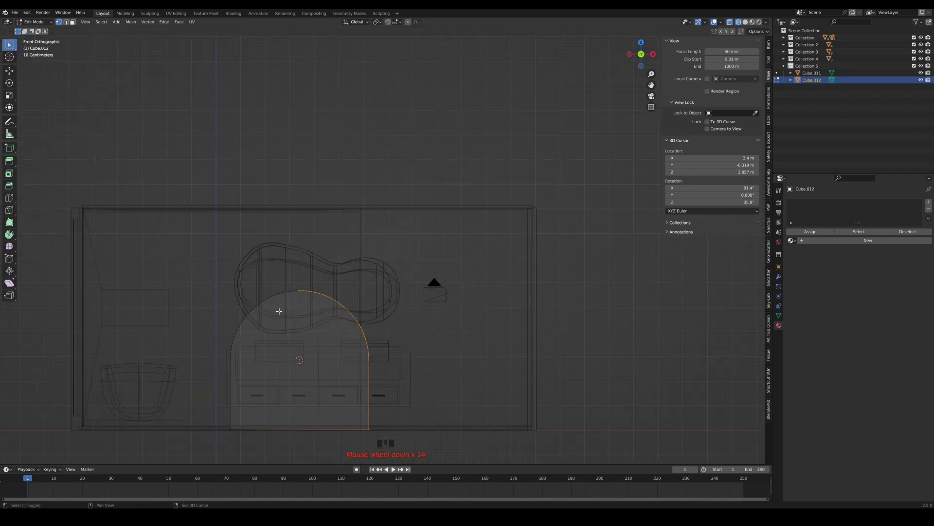
{"action": "middle_click_drag", "start_coordinate": [317, 343], "coordinate": [364, 247], "text": "shift"}
{"action": "scroll", "coordinate": [360, 241], "scroll_direction": "up", "scroll_amount": 3}
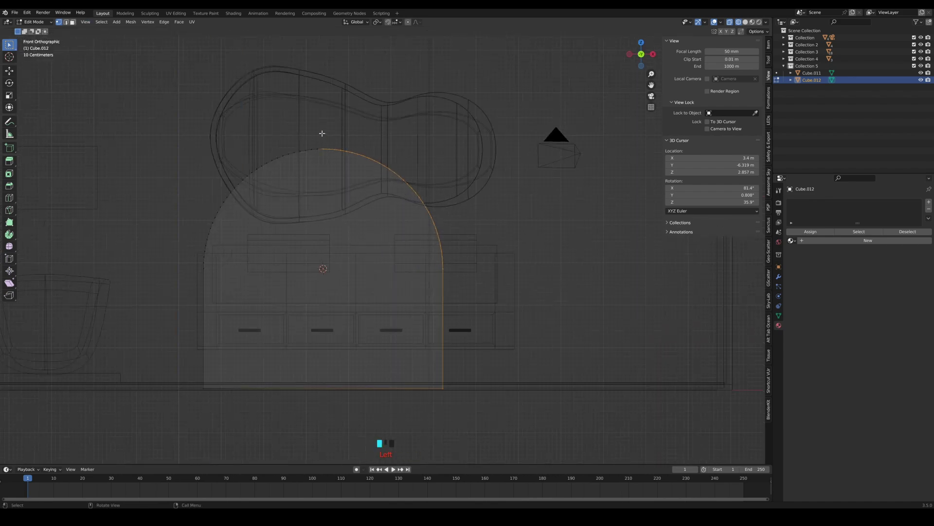
{"action": "left_click_drag", "start_coordinate": [322, 133], "coordinate": [489, 416]}
Try to widen the arch by moving its right-half vertices about 3.75 m along X
{"action": "scroll", "coordinate": [422, 319], "scroll_direction": "down", "scroll_amount": 4}
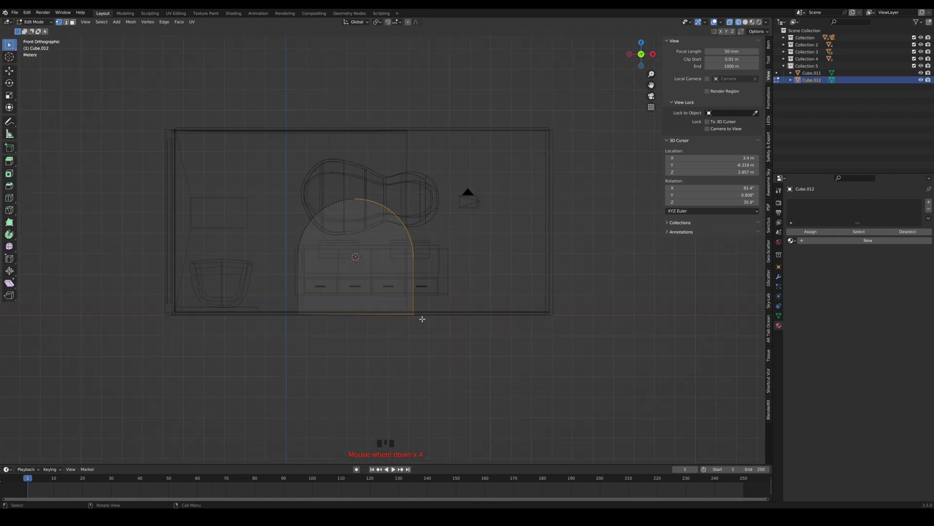
{"action": "left_click", "coordinate": [15, 108]}
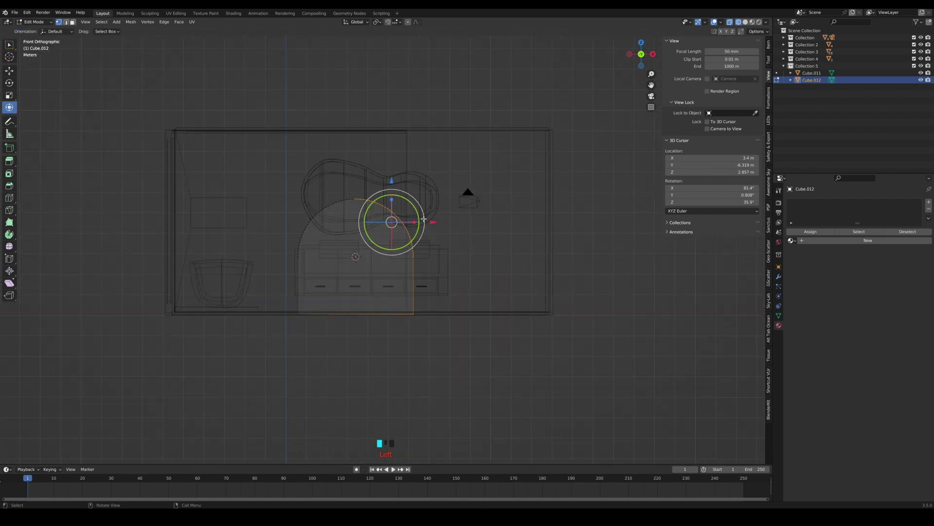
{"action": "left_click_drag", "start_coordinate": [435, 227], "coordinate": [514, 228]}
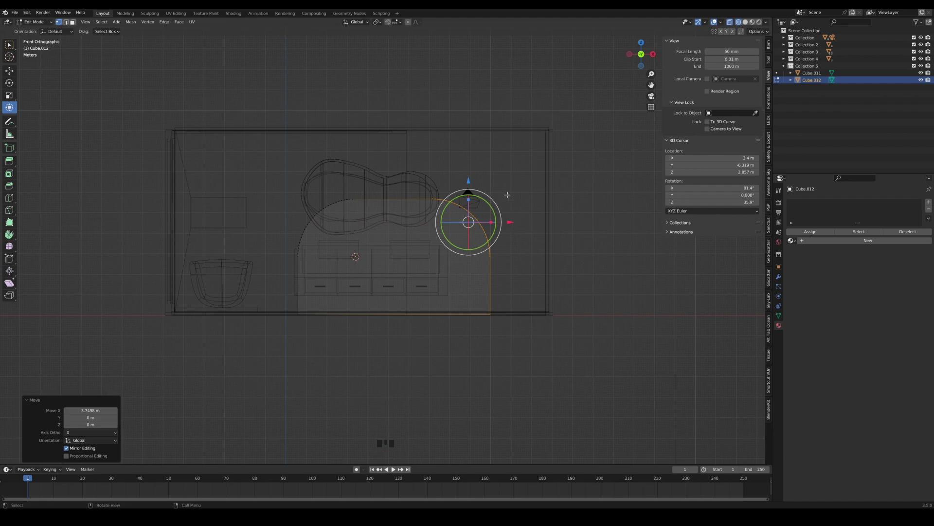
{"action": "key", "text": "ctrl+z"}
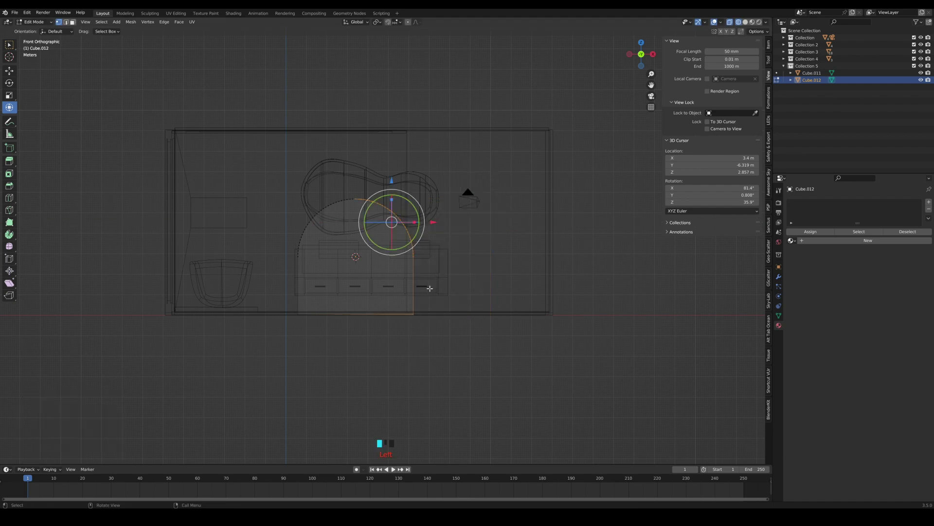
{"action": "left_click_drag", "start_coordinate": [452, 278], "coordinate": [452, 277]}
{"action": "key", "text": "Tab"}
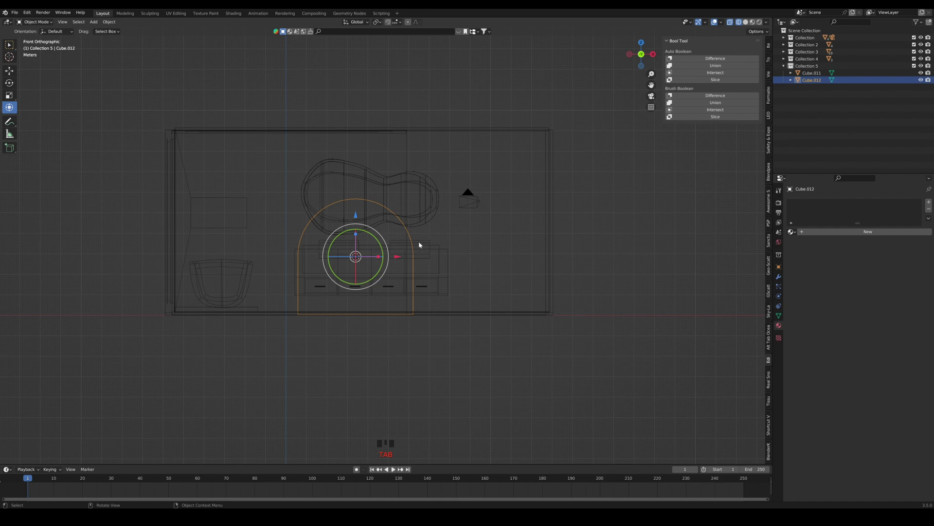
Scale the whole arched block by about 1.47, raise it about 1.37 m in Z, and shift it slightly along negative X
{"action": "key", "text": "s"}
{"action": "left_click", "coordinate": [398, 221]}
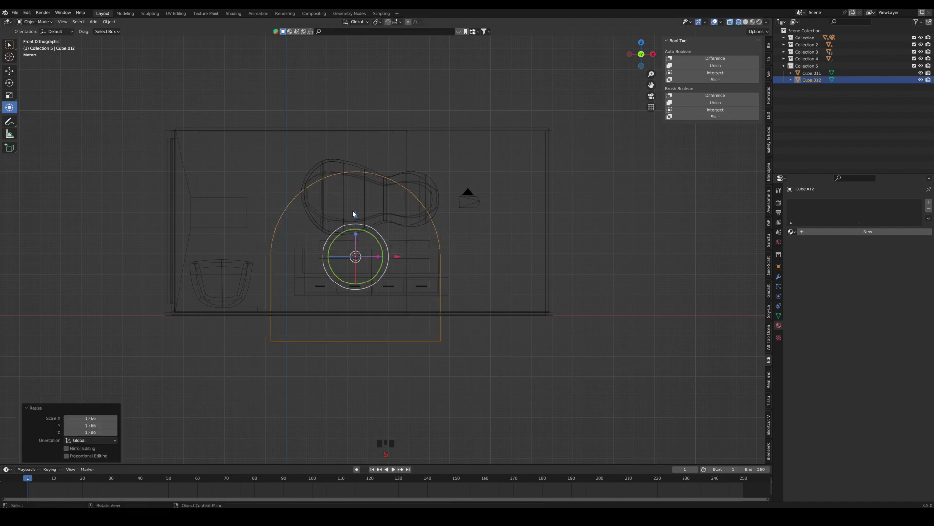
{"action": "left_click_drag", "start_coordinate": [356, 216], "coordinate": [365, 188]}
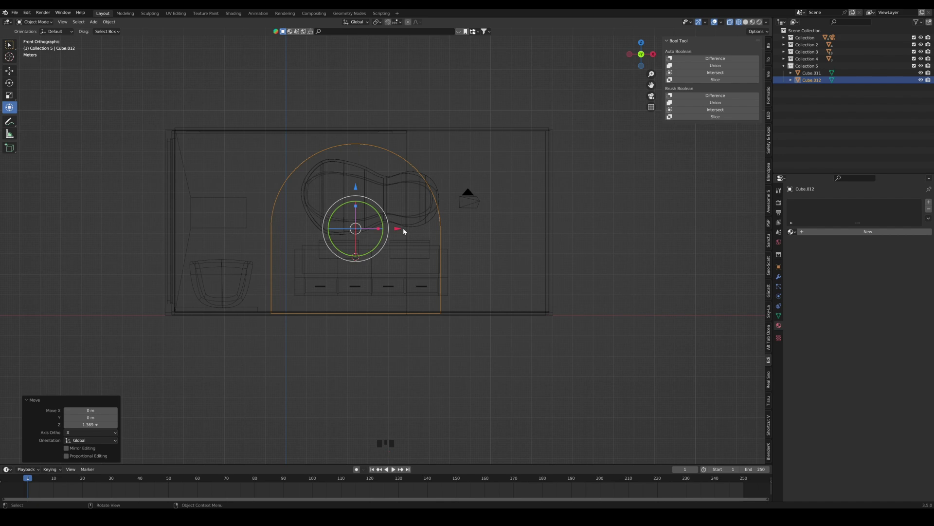
{"action": "left_click_drag", "start_coordinate": [402, 229], "coordinate": [385, 230]}
In Edit Mode, move the arch's right-half vertices about 2.43 m along X and nudge the curved top slightly upward
{"action": "key", "text": "Tab"}
{"action": "left_click_drag", "start_coordinate": [457, 108], "coordinate": [344, 319]}
{"action": "left_click_drag", "start_coordinate": [448, 183], "coordinate": [469, 188]}
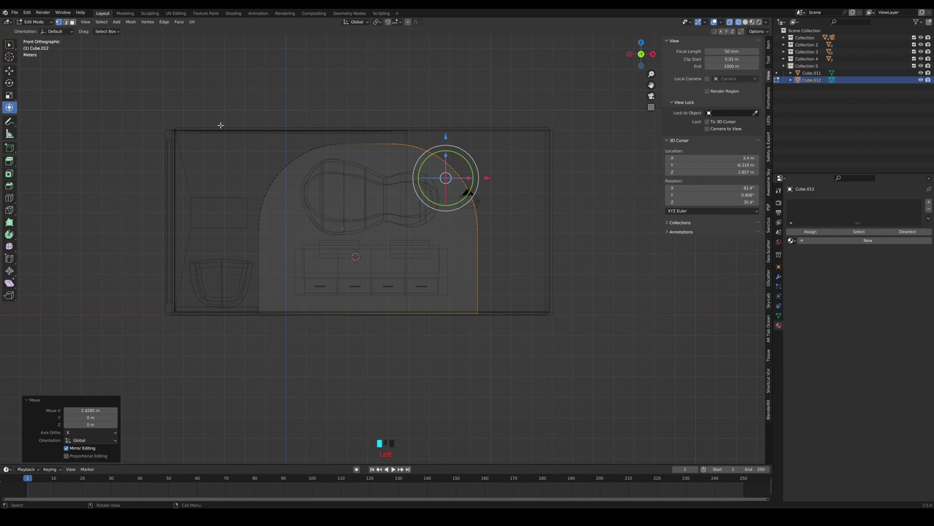
{"action": "left_click_drag", "start_coordinate": [221, 125], "coordinate": [491, 232]}
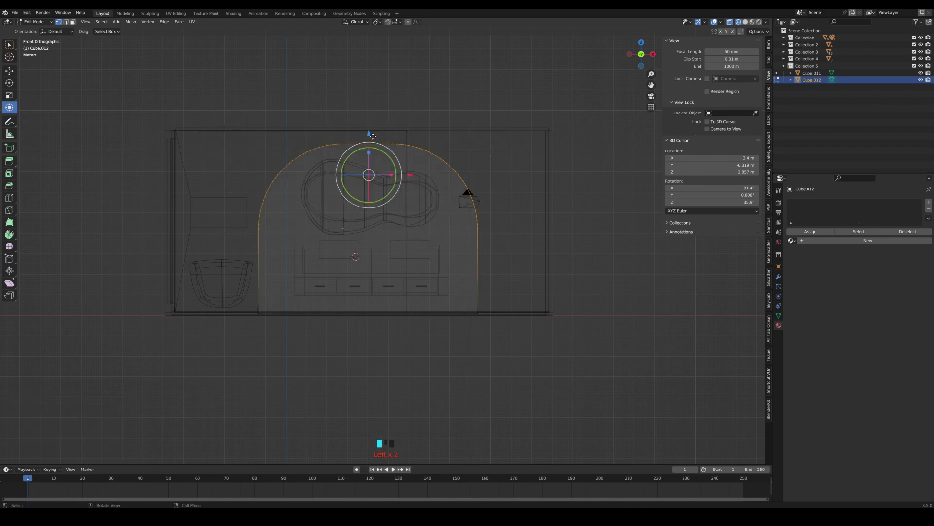
{"action": "left_click_drag", "start_coordinate": [373, 137], "coordinate": [372, 136]}
{"action": "left_click_drag", "start_coordinate": [432, 138], "coordinate": [461, 144]}
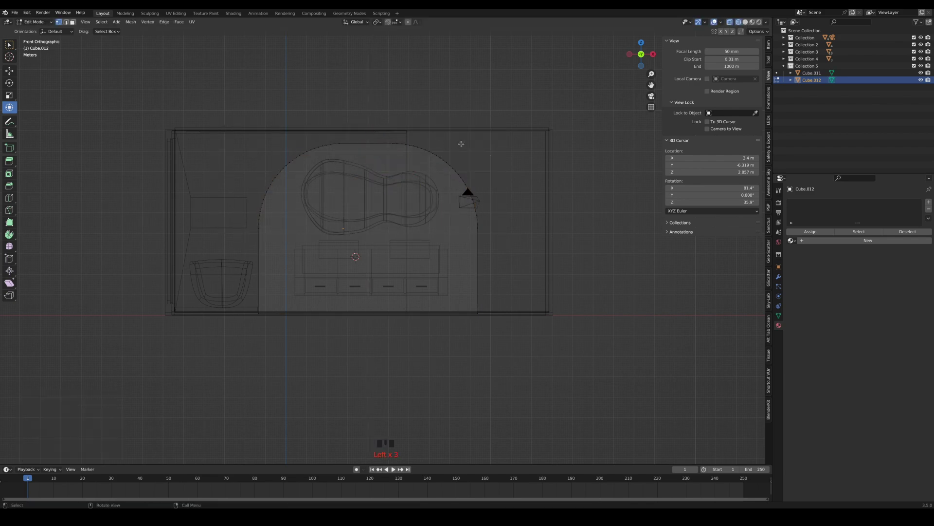
{"action": "key", "text": "Tab"}
Return to solid shading and slide the arched block along Y so it passes through the partition wall
{"action": "middle_click_drag", "start_coordinate": [461, 144], "coordinate": [421, 163]}
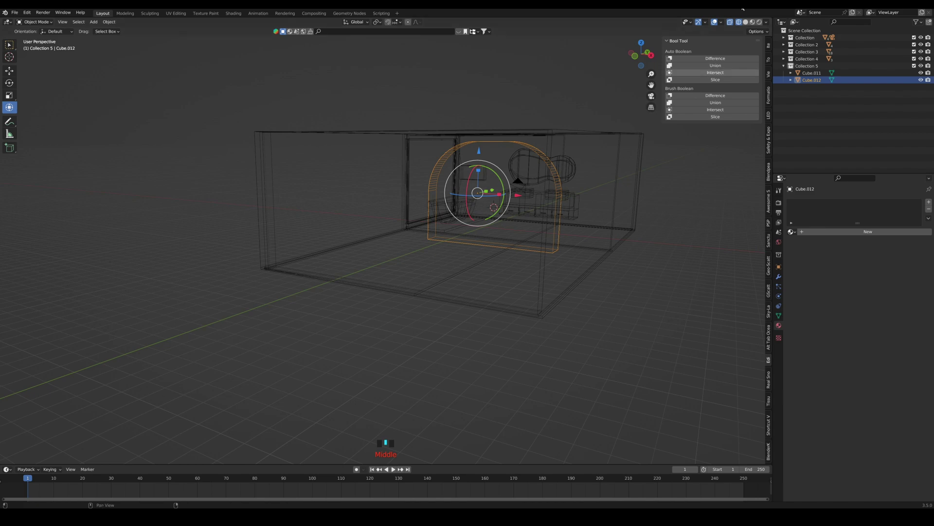
{"action": "left_click", "coordinate": [745, 22]}
{"action": "mouse_move", "coordinate": [557, 154]}
{"action": "middle_mouse_down"}
{"action": "mouse_move", "coordinate": [382, 194]}
{"action": "mouse_move", "coordinate": [365, 187]}
{"action": "middle_mouse_up"}
{"action": "scroll", "coordinate": [389, 180], "scroll_direction": "up", "scroll_amount": 3}
{"action": "left_click_drag", "start_coordinate": [426, 179], "coordinate": [468, 170]}
Cut the arched opening from the partition wall with a Brush Boolean Difference, using the arched block as cutter
{"action": "left_click", "coordinate": [508, 179], "text": "shift"}
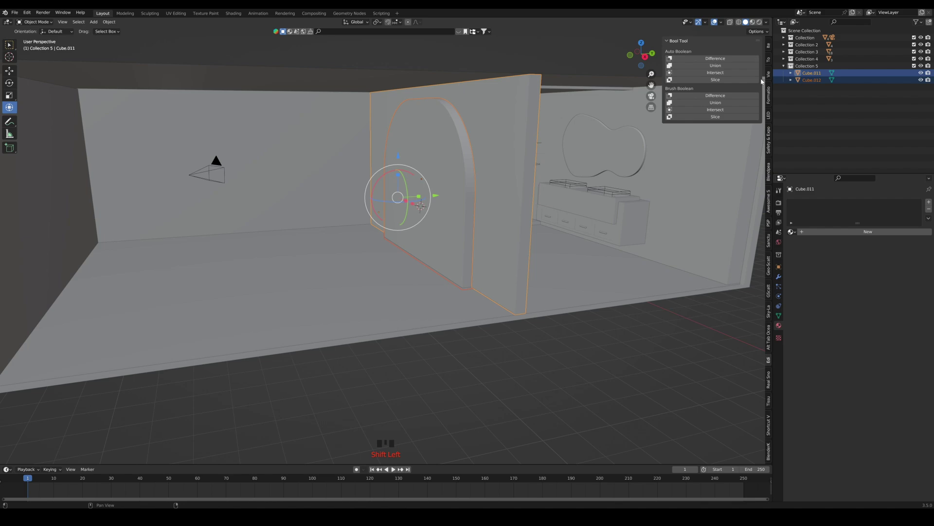
{"action": "left_click", "coordinate": [715, 95]}
{"action": "mouse_move", "coordinate": [560, 204]}
{"action": "middle_mouse_down"}
{"action": "mouse_move", "coordinate": [453, 226]}
{"action": "mouse_move", "coordinate": [426, 247]}
{"action": "middle_mouse_up"}
{"action": "scroll", "coordinate": [453, 226], "scroll_direction": "up", "scroll_amount": 2}
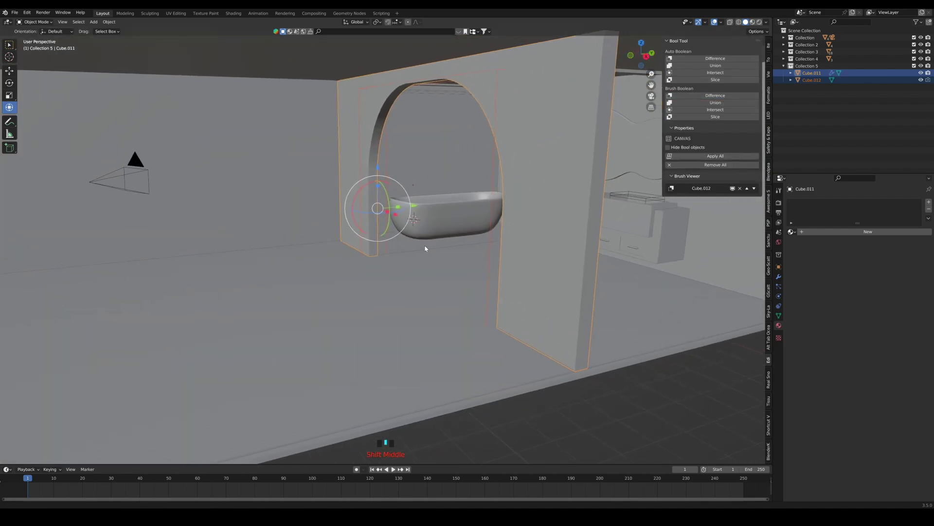
{"action": "middle_click_drag", "start_coordinate": [439, 130], "coordinate": [457, 134]}
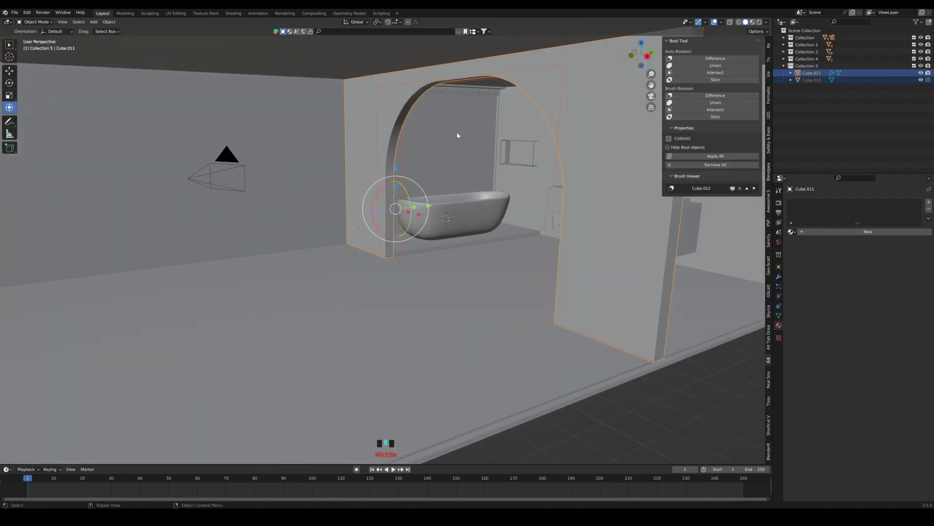
In camera view, lock the camera to the view, pull it back to frame the arch, unlock it and enable rendered shading
{"action": "left_click", "coordinate": [651, 96]}
{"action": "scroll", "coordinate": [462, 203], "scroll_direction": "down", "scroll_amount": 2}
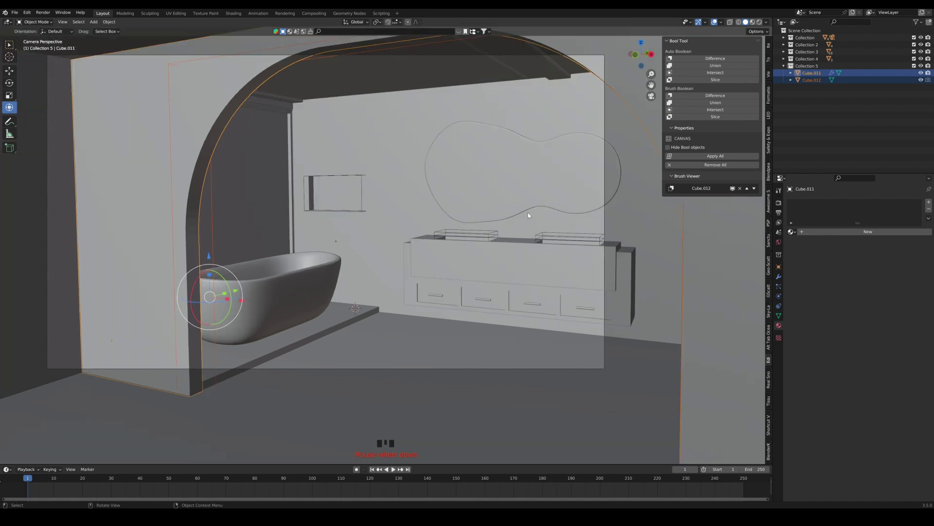
{"action": "left_click", "coordinate": [768, 77]}
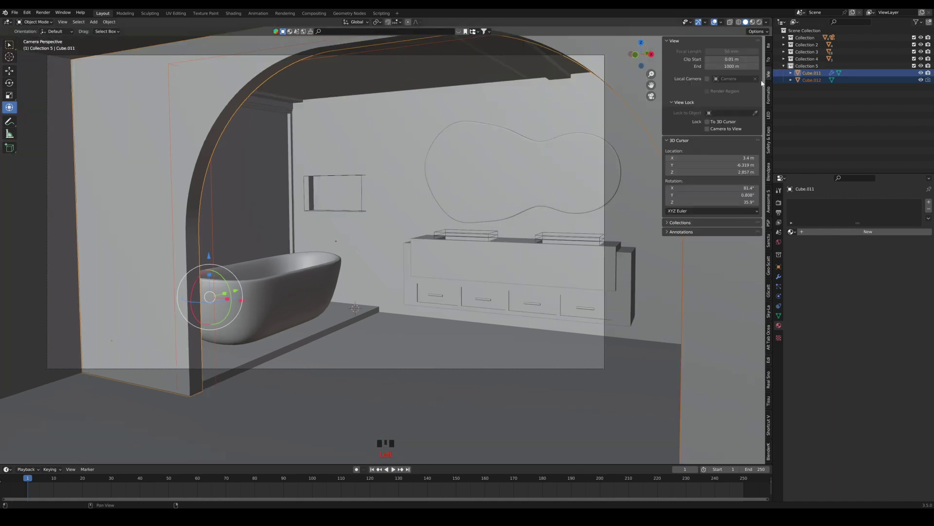
{"action": "middle_click_drag", "start_coordinate": [531, 202], "coordinate": [492, 192]}
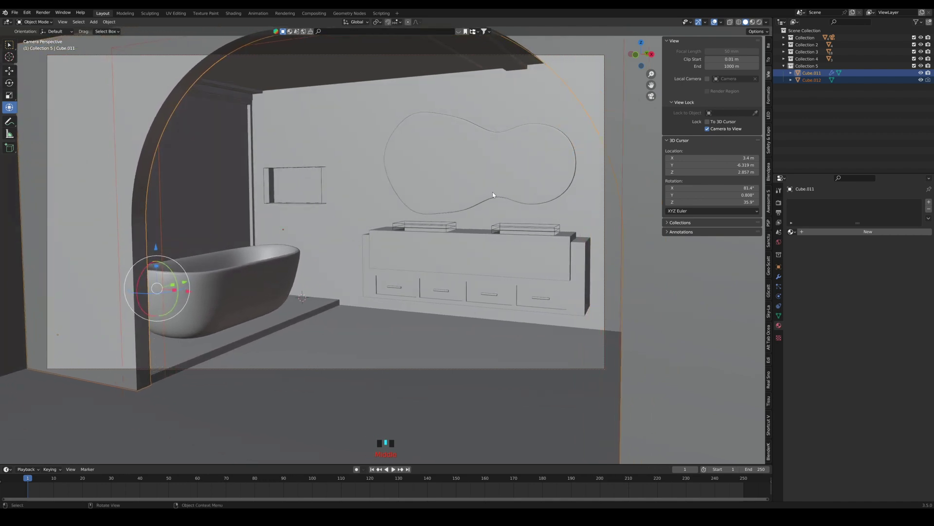
{"action": "scroll", "coordinate": [489, 189], "scroll_direction": "down", "scroll_amount": 2}
{"action": "middle_click_drag", "start_coordinate": [489, 189], "coordinate": [490, 192], "text": "shift"}
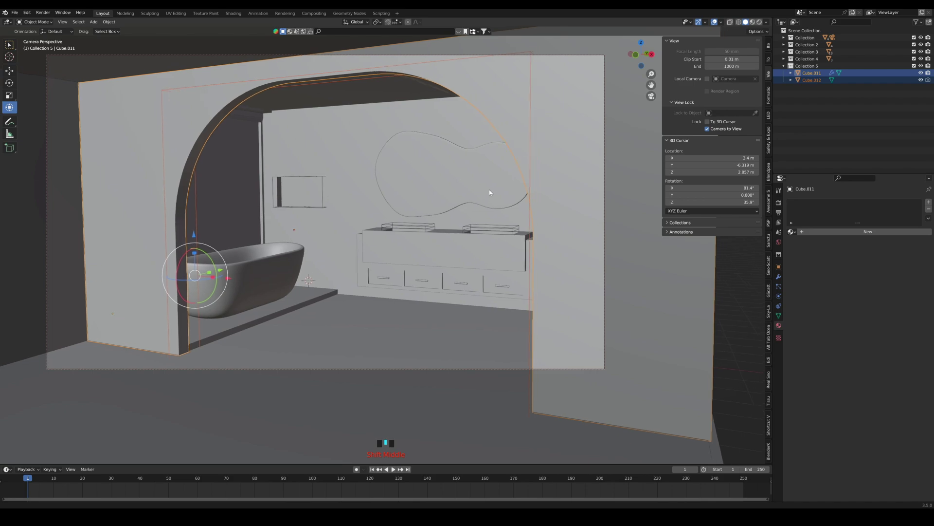
{"action": "left_click", "coordinate": [707, 129]}
{"action": "left_click", "coordinate": [759, 22]}
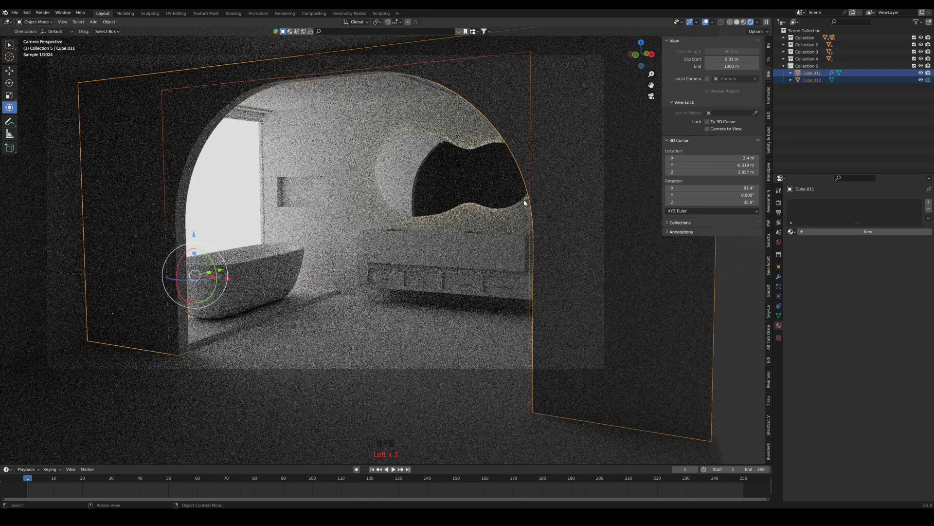
Return to solid shading, leave the camera view and enter Edit Mode on the room shell
{"action": "left_click", "coordinate": [477, 224]}
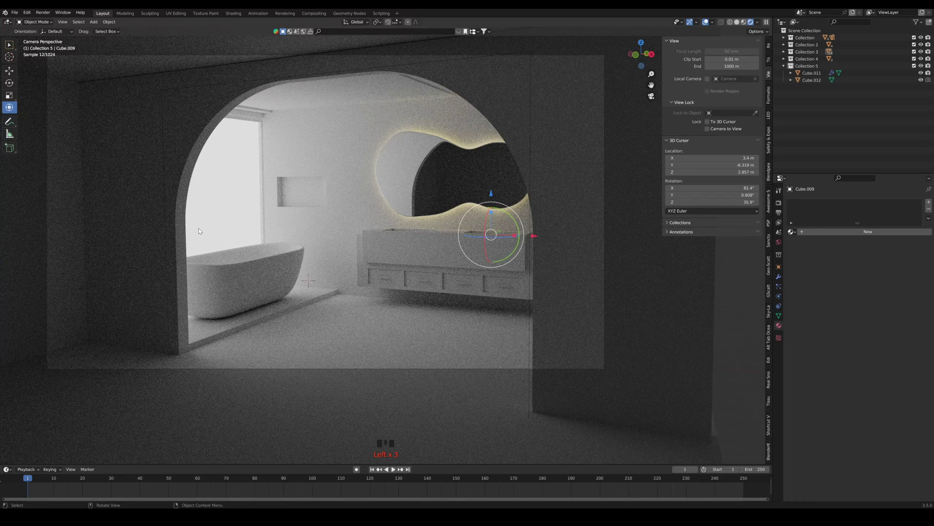
{"action": "left_click", "coordinate": [171, 237]}
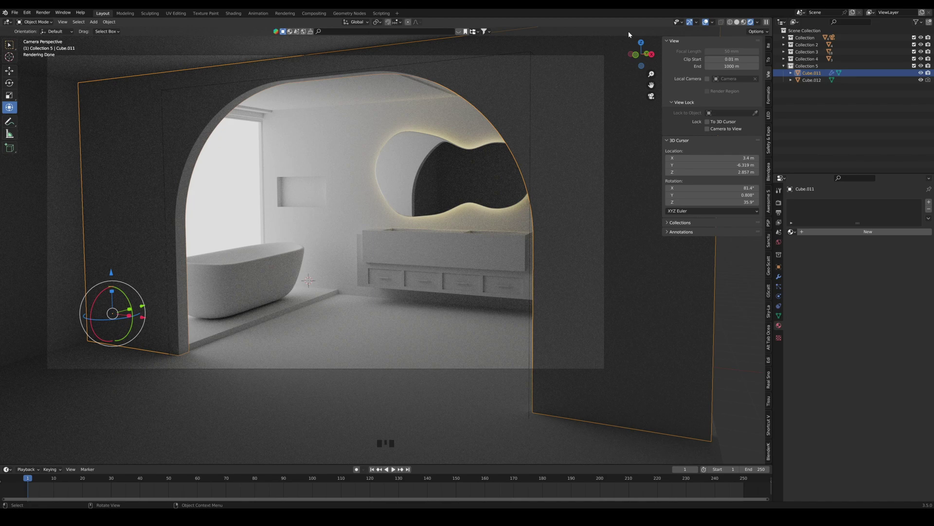
{"action": "left_click", "coordinate": [737, 23]}
{"action": "mouse_move", "coordinate": [298, 219]}
{"action": "middle_mouse_down"}
{"action": "mouse_move", "coordinate": [323, 223]}
{"action": "mouse_move", "coordinate": [337, 240]}
{"action": "mouse_move", "coordinate": [316, 219]}
{"action": "middle_mouse_up"}
{"action": "scroll", "coordinate": [322, 225], "scroll_direction": "down", "scroll_amount": 5}
{"action": "left_click", "coordinate": [379, 224]}
{"action": "key", "text": "Tab"}
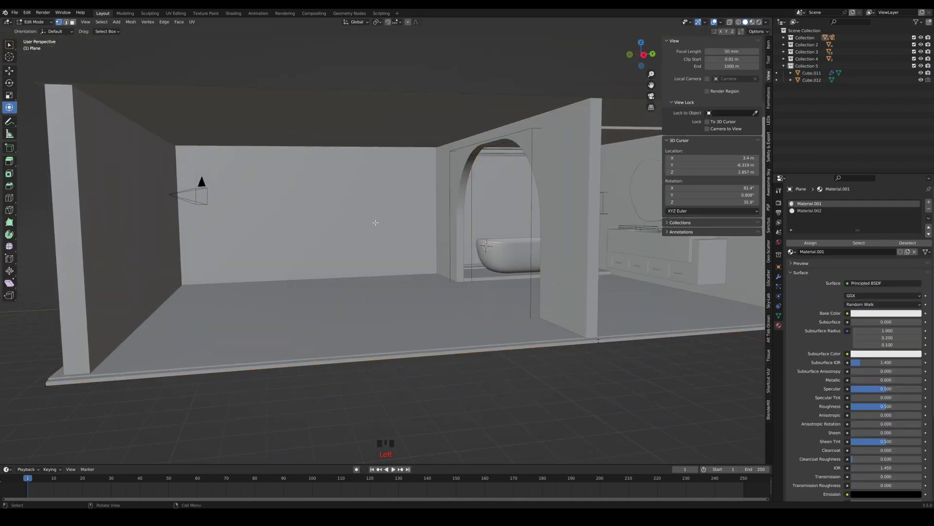
{"action": "middle_click_drag", "start_coordinate": [374, 225], "coordinate": [384, 233]}
{"action": "key", "text": "Tab"}
{"action": "key", "text": "Tab"}
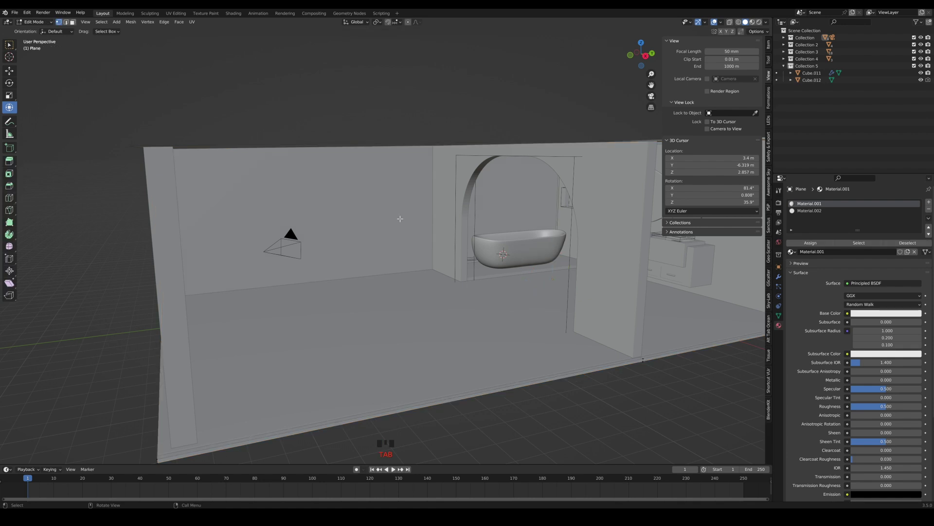
Inset the far wall face of the extended room by about 0.14 m
{"action": "left_click", "coordinate": [279, 169]}
{"action": "middle_click_drag", "start_coordinate": [398, 235], "coordinate": [384, 228]}
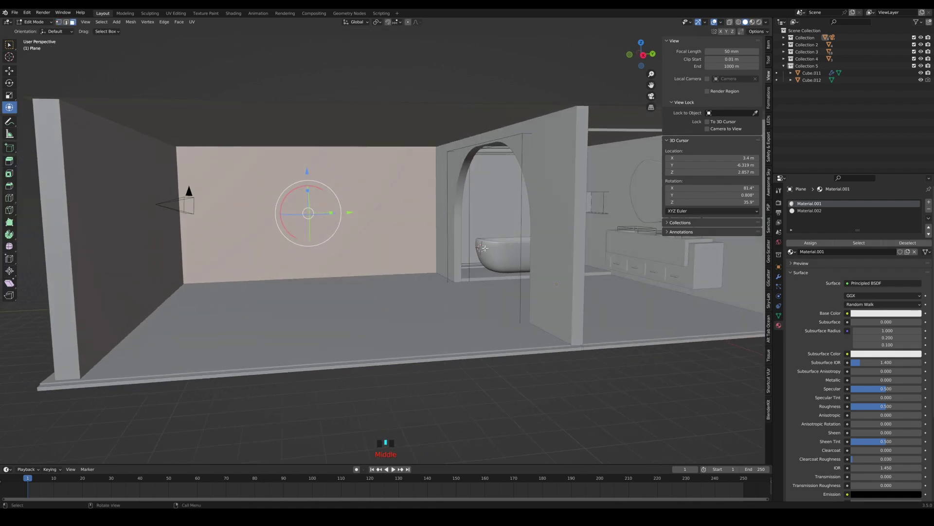
{"action": "key", "text": "i"}
{"action": "left_click", "coordinate": [473, 247]}
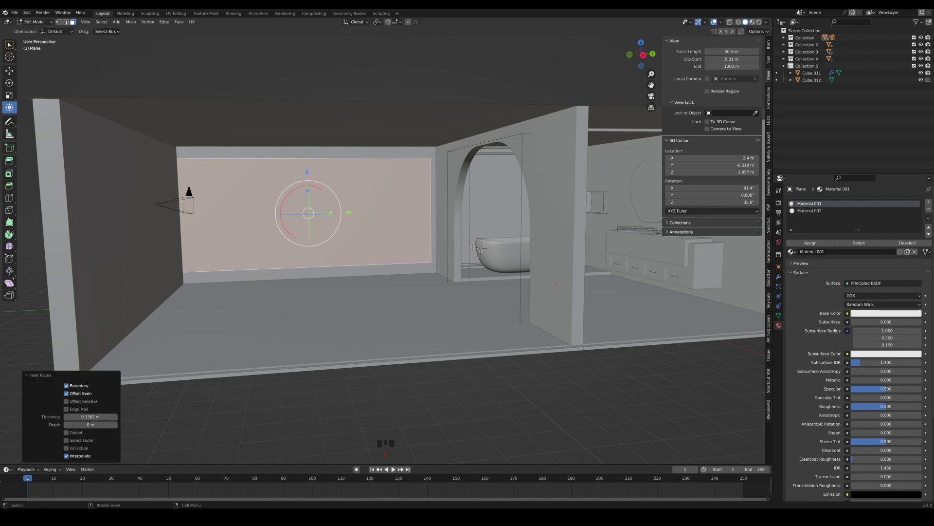
Scale the inset wall face by 1.01 along Z and 1.144 along Y, and extrude it about 0.41 m outward
{"action": "mouse_move", "coordinate": [313, 193]}
{"action": "left_mouse_down"}
{"action": "mouse_move", "coordinate": [333, 213]}
{"action": "mouse_move", "coordinate": [308, 190]}
{"action": "left_mouse_up"}
{"action": "middle_click_drag", "start_coordinate": [343, 219], "coordinate": [343, 219]}
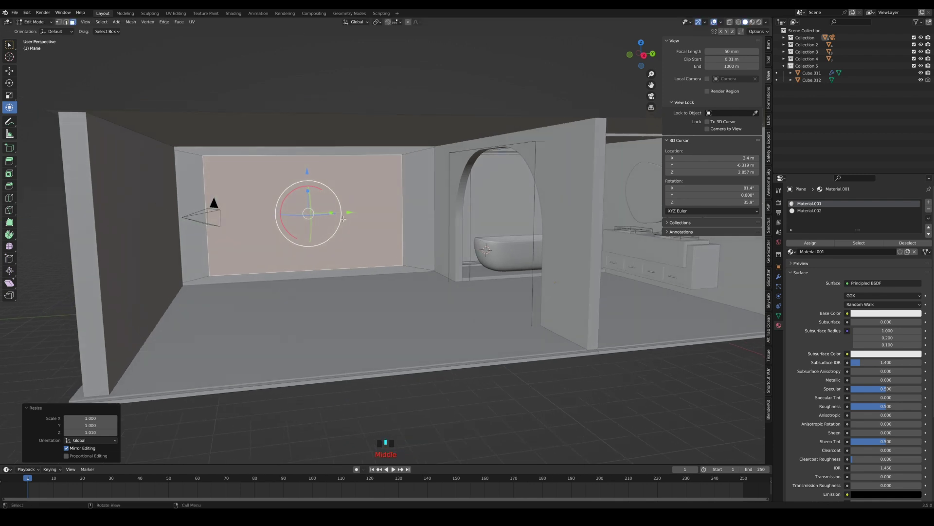
{"action": "left_click_drag", "start_coordinate": [334, 214], "coordinate": [339, 215]}
{"action": "middle_click_drag", "start_coordinate": [339, 219], "coordinate": [364, 238]}
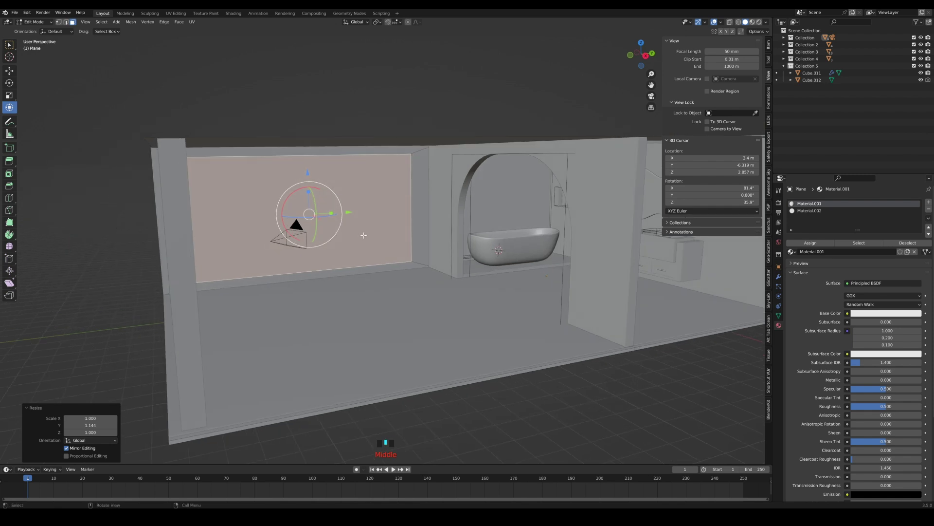
{"action": "key", "text": "e"}
{"action": "left_click", "coordinate": [362, 235]}
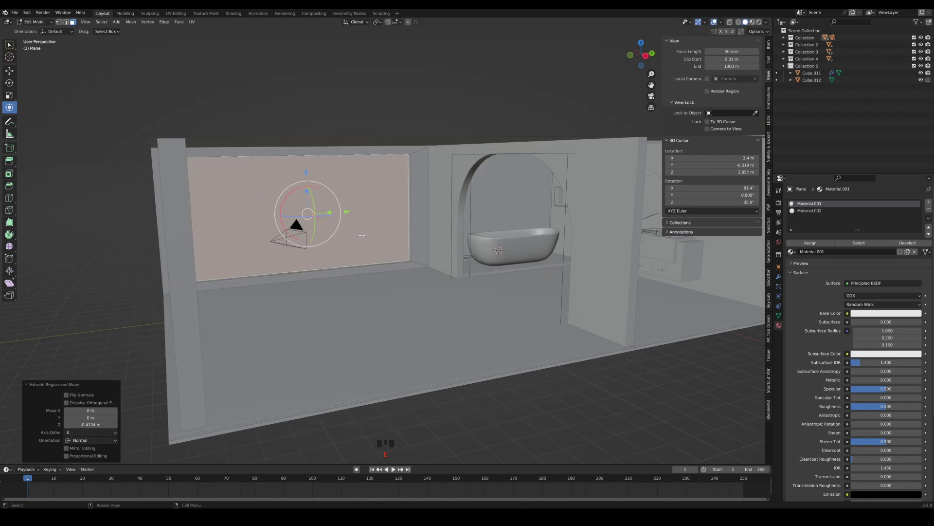
Assign a new Emission material with strength 1.6 to the recessed wall face and leave Edit Mode
{"action": "left_click", "coordinate": [804, 243]}
{"action": "left_click", "coordinate": [928, 202]}
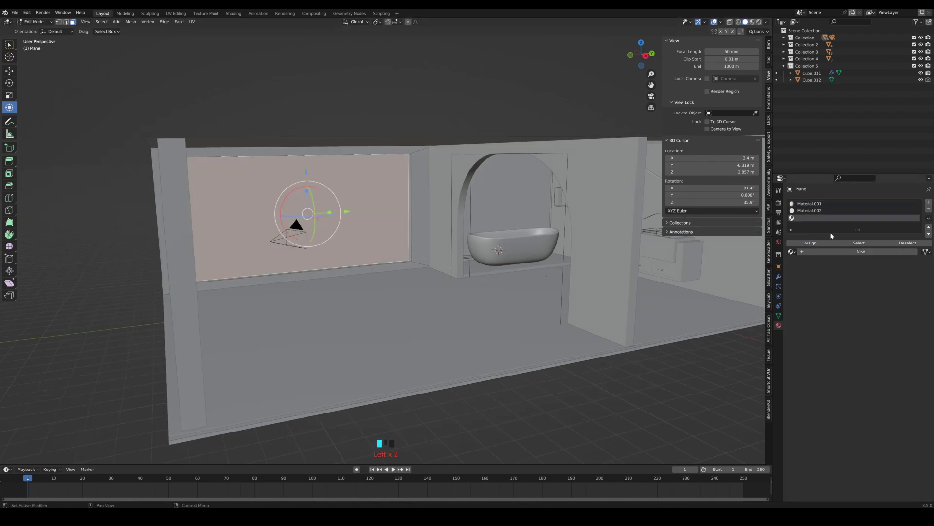
{"action": "left_click", "coordinate": [825, 243]}
{"action": "left_click", "coordinate": [830, 252]}
{"action": "left_click", "coordinate": [876, 284]}
{"action": "left_click", "coordinate": [839, 331]}
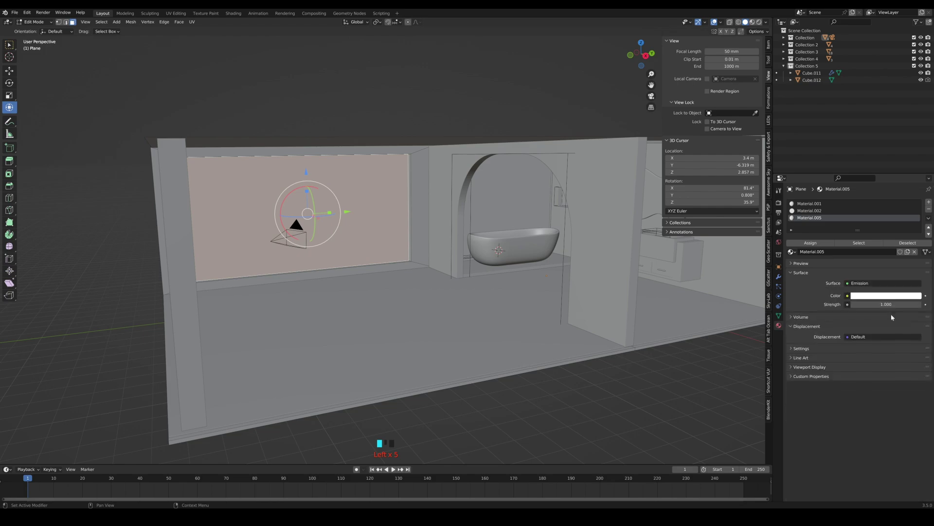
{"action": "left_click", "coordinate": [892, 304]}
{"action": "left_click_drag", "start_coordinate": [891, 305], "coordinate": [910, 304]}
{"action": "key", "text": "Tab"}
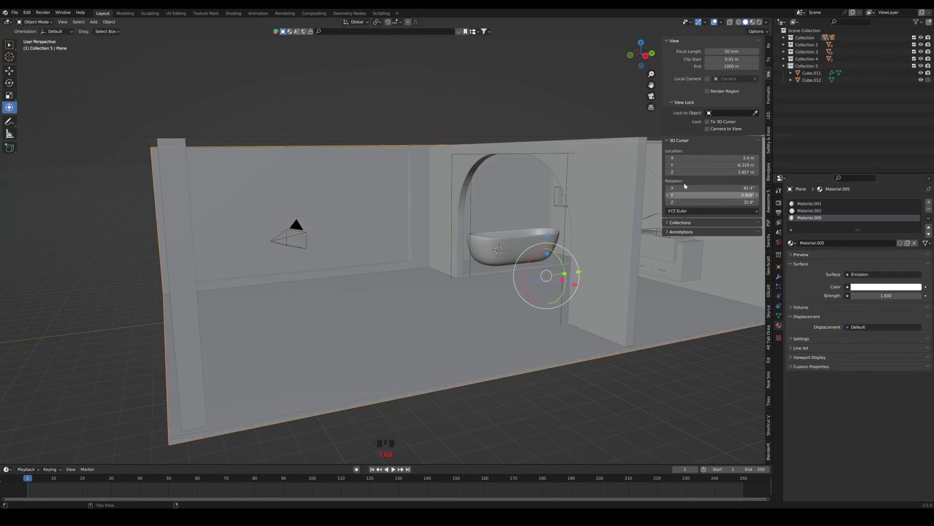
Check the room's new lighting and objects through the camera with rendered shading
{"action": "left_click", "coordinate": [651, 96]}
{"action": "left_click", "coordinate": [759, 22]}
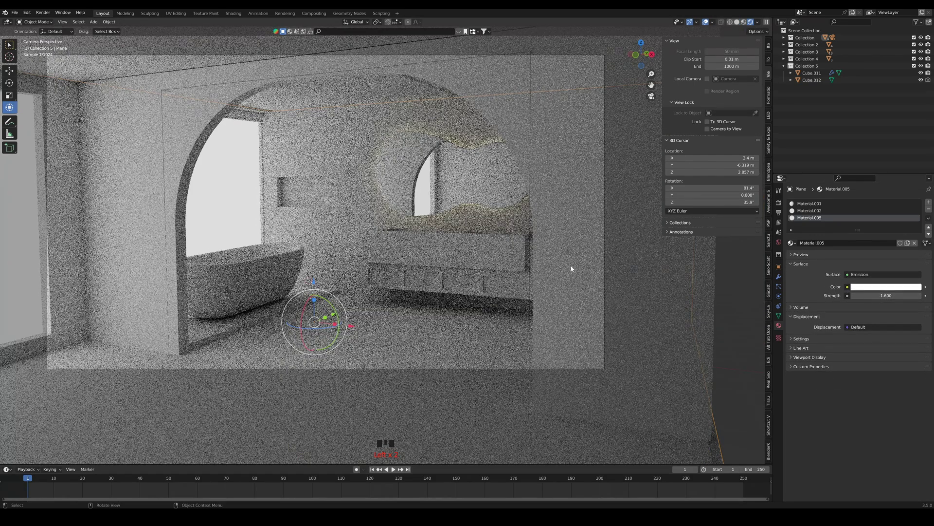
{"action": "left_click", "coordinate": [578, 268]}
{"action": "left_click", "coordinate": [424, 274]}
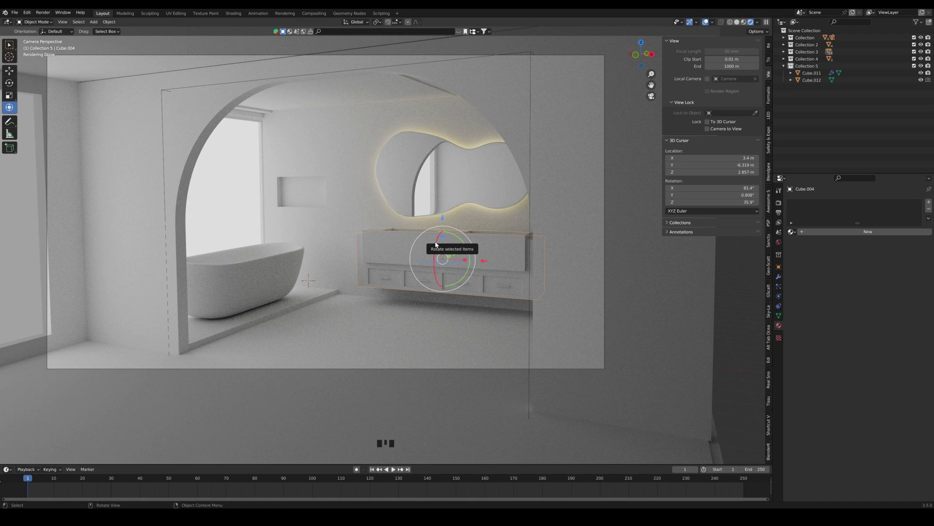
{"action": "left_click", "coordinate": [299, 302]}
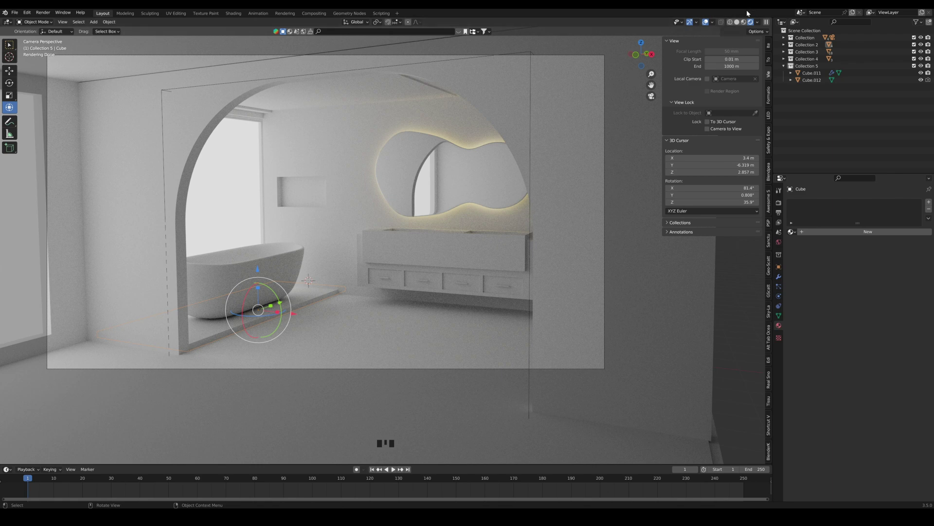
Return to solid shading and lower the platform under the bathtub by about 0.13 m
{"action": "left_click", "coordinate": [737, 23]}
{"action": "middle_click_drag", "start_coordinate": [367, 281], "coordinate": [325, 271], "text": "shift"}
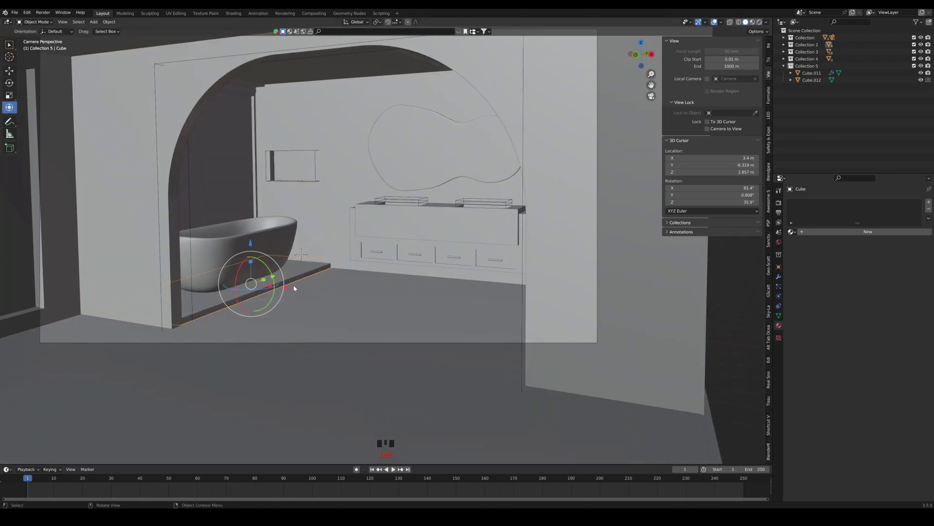
{"action": "scroll", "coordinate": [272, 288], "scroll_direction": "up", "scroll_amount": 2}
{"action": "middle_click_drag", "start_coordinate": [248, 296], "coordinate": [320, 256], "text": "shift"}
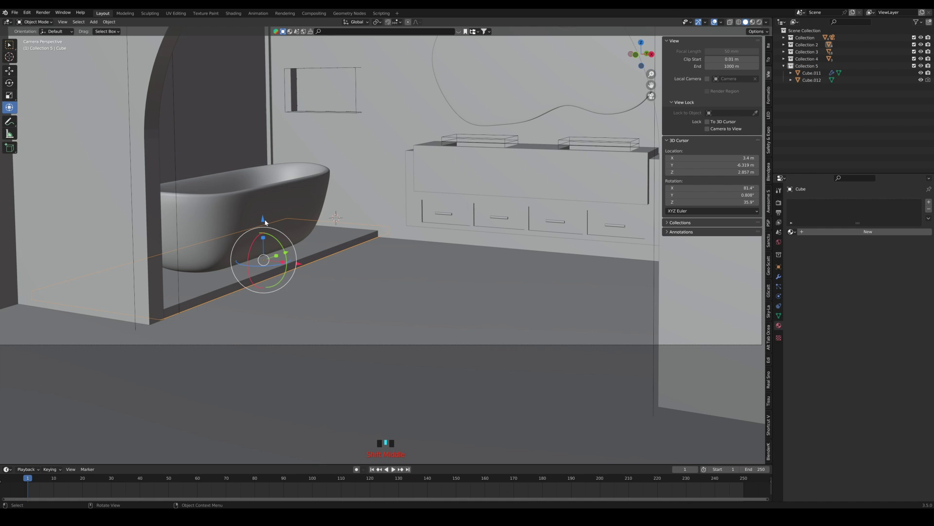
{"action": "left_click_drag", "start_coordinate": [265, 222], "coordinate": [261, 222]}
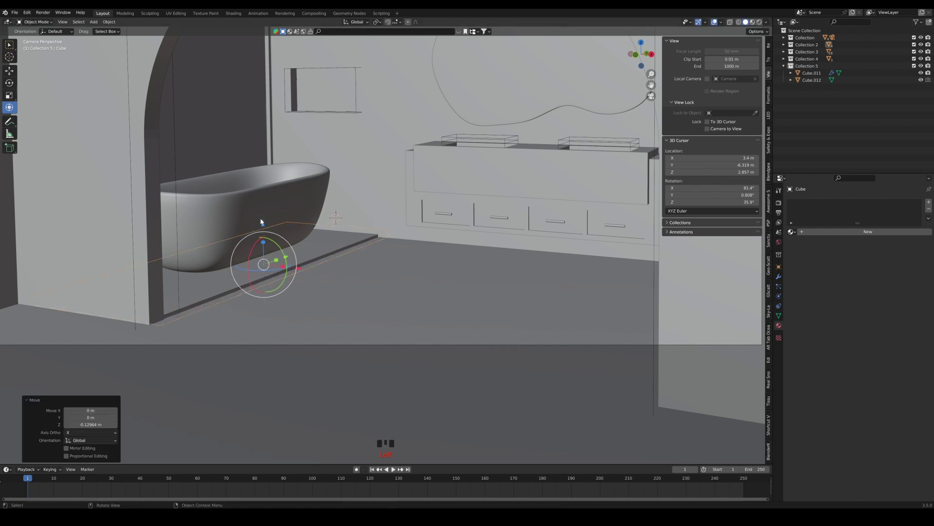
Lower the bathtub by about 0.19 m towards the platform and save the file
{"action": "left_click", "coordinate": [224, 191]}
{"action": "left_click_drag", "start_coordinate": [207, 191], "coordinate": [208, 199]}
{"action": "scroll", "coordinate": [400, 260], "scroll_direction": "down", "scroll_amount": 2}
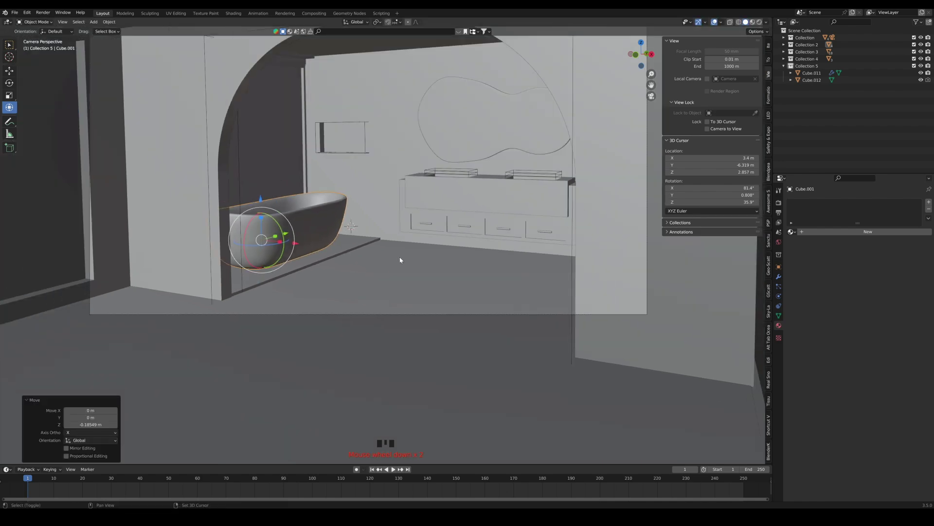
{"action": "middle_click_drag", "start_coordinate": [400, 260], "coordinate": [337, 251], "text": "shift"}
{"action": "scroll", "coordinate": [423, 269], "scroll_direction": "up", "scroll_amount": 1}
{"action": "key", "text": "ctrl+s"}
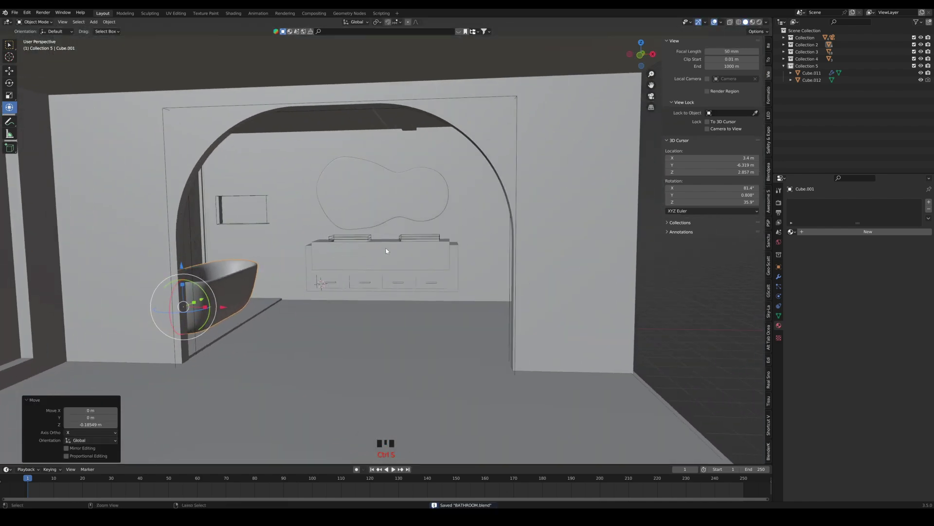
Collapse the existing collections in the scene list and create a new empty collection, Collection 6
{"action": "scroll", "coordinate": [431, 250], "scroll_direction": "up", "scroll_amount": 5}
{"action": "middle_click_drag", "start_coordinate": [431, 250], "coordinate": [378, 280], "text": "shift"}
{"action": "scroll", "coordinate": [352, 314], "scroll_direction": "up", "scroll_amount": 1}
{"action": "scroll", "coordinate": [352, 314], "scroll_direction": "up", "scroll_amount": 3}
{"action": "scroll", "coordinate": [378, 280], "scroll_direction": "up", "scroll_amount": 1, "text": "shift"}
{"action": "left_click", "coordinate": [784, 59]}
{"action": "left_click", "coordinate": [784, 59]}
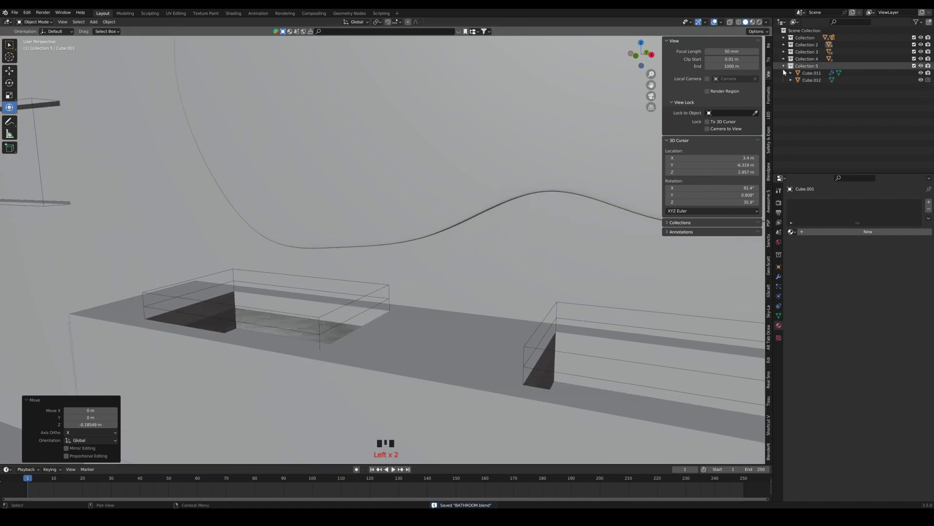
{"action": "left_click", "coordinate": [784, 66]}
{"action": "right_click", "coordinate": [797, 74]}
{"action": "left_click", "coordinate": [798, 73]}
Examine the two basin cutouts in the vanity top and the mirror above them from several angles
{"action": "scroll", "coordinate": [338, 276], "scroll_direction": "down", "scroll_amount": 1}
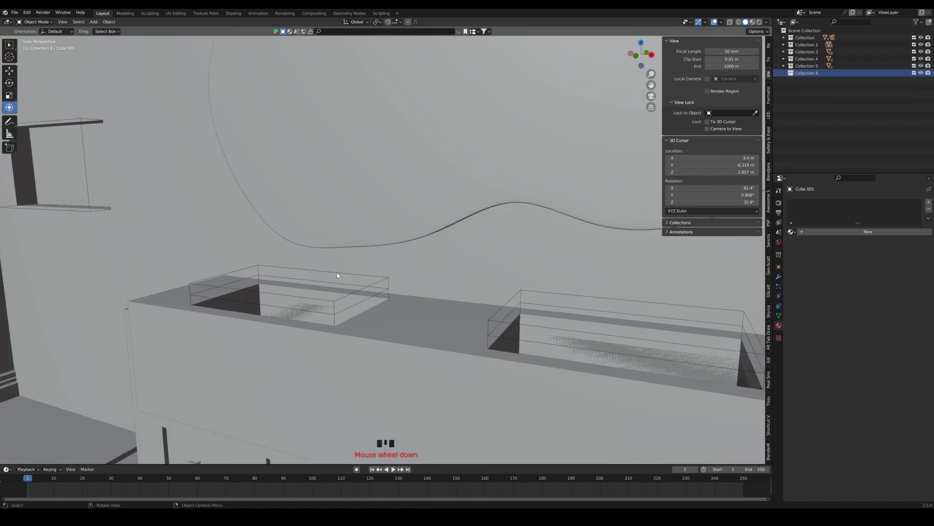
{"action": "mouse_move", "coordinate": [337, 276]}
{"action": "middle_mouse_down"}
{"action": "mouse_move", "coordinate": [323, 288]}
{"action": "mouse_move", "coordinate": [336, 280]}
{"action": "middle_mouse_up"}
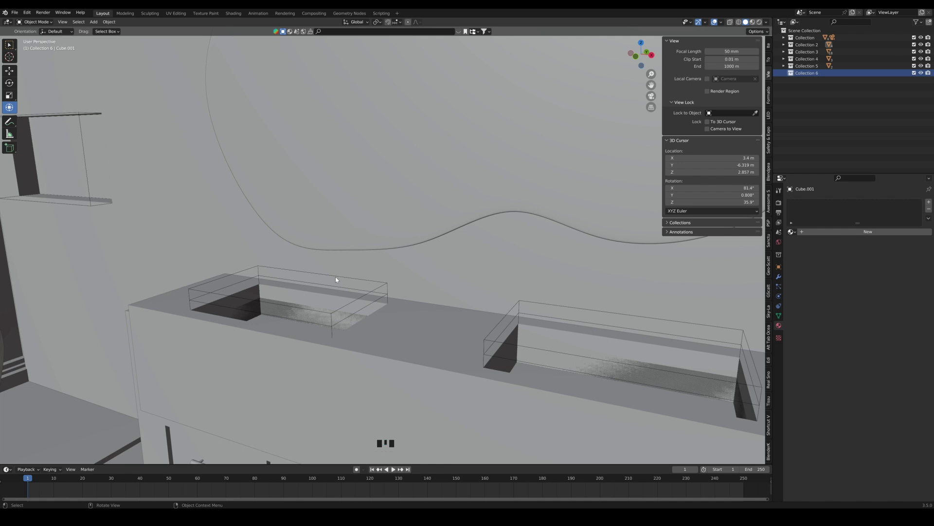
{"action": "scroll", "coordinate": [336, 278], "scroll_direction": "up", "scroll_amount": 1}
{"action": "middle_click_drag", "start_coordinate": [336, 279], "coordinate": [406, 298], "text": "shift"}
{"action": "scroll", "coordinate": [322, 295], "scroll_direction": "up", "scroll_amount": 1}
{"action": "scroll", "coordinate": [299, 281], "scroll_direction": "up", "scroll_amount": 2}
{"action": "scroll", "coordinate": [344, 312], "scroll_direction": "down", "scroll_amount": 1}
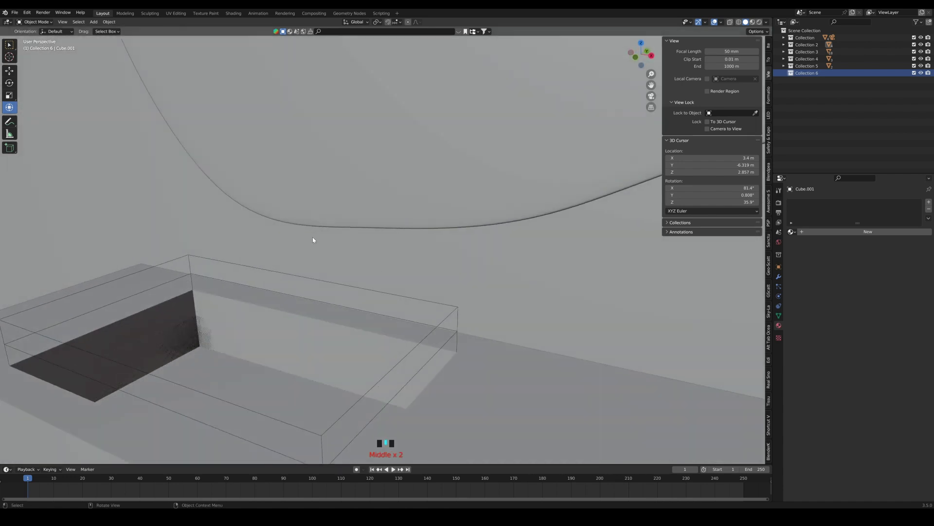
{"action": "scroll", "coordinate": [315, 213], "scroll_direction": "down", "scroll_amount": 2}
{"action": "middle_click_drag", "start_coordinate": [313, 240], "coordinate": [406, 248]}
{"action": "scroll", "coordinate": [419, 219], "scroll_direction": "down", "scroll_amount": 3}
{"action": "middle_click_drag", "start_coordinate": [406, 248], "coordinate": [270, 277], "text": "shift"}
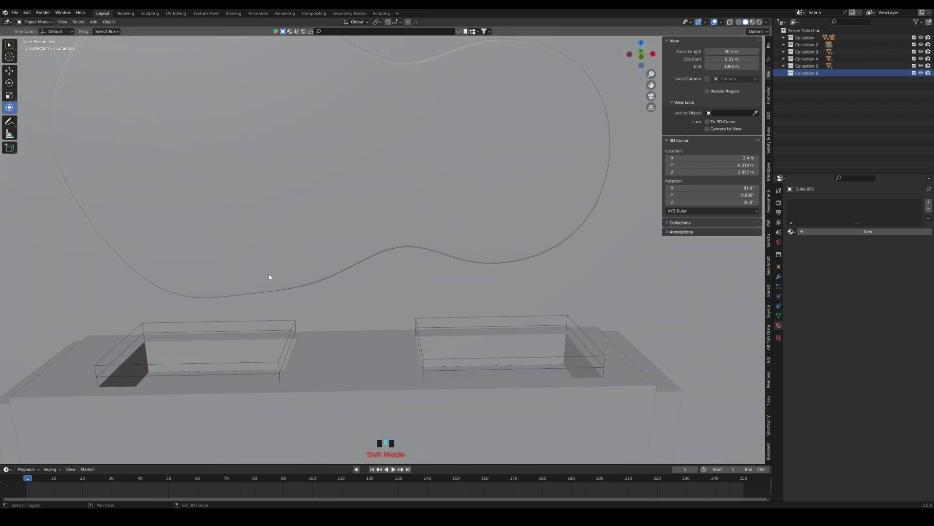
{"action": "scroll", "coordinate": [269, 275], "scroll_direction": "down", "scroll_amount": 3}
{"action": "left_click", "coordinate": [327, 223]}
{"action": "left_click_drag", "start_coordinate": [296, 154], "coordinate": [314, 123]}
{"action": "key", "text": "ctrl+z"}
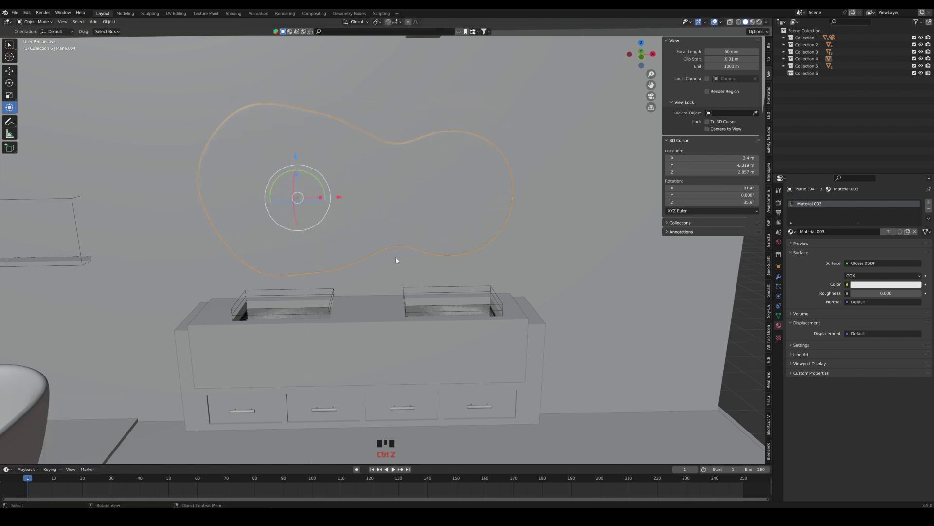
Raise the backlit mirror about 0.39 m along Z and scale it down slightly
{"action": "left_click", "coordinate": [404, 229]}
{"action": "left_click", "coordinate": [332, 146], "text": "shift"}
{"action": "left_click_drag", "start_coordinate": [299, 157], "coordinate": [302, 138]}
{"action": "key", "text": "s"}
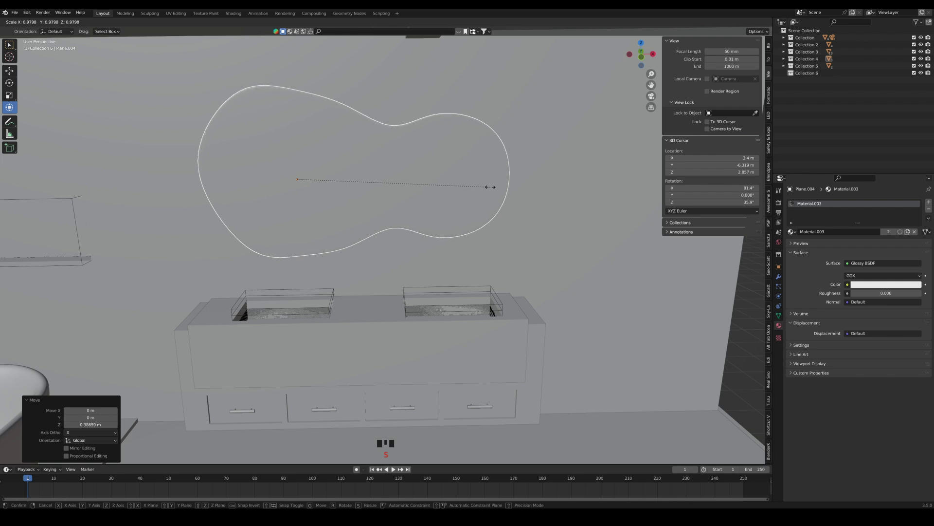
{"action": "left_click", "coordinate": [423, 183]}
{"action": "left_click_drag", "start_coordinate": [348, 181], "coordinate": [318, 158]}
{"action": "left_click", "coordinate": [298, 236]}
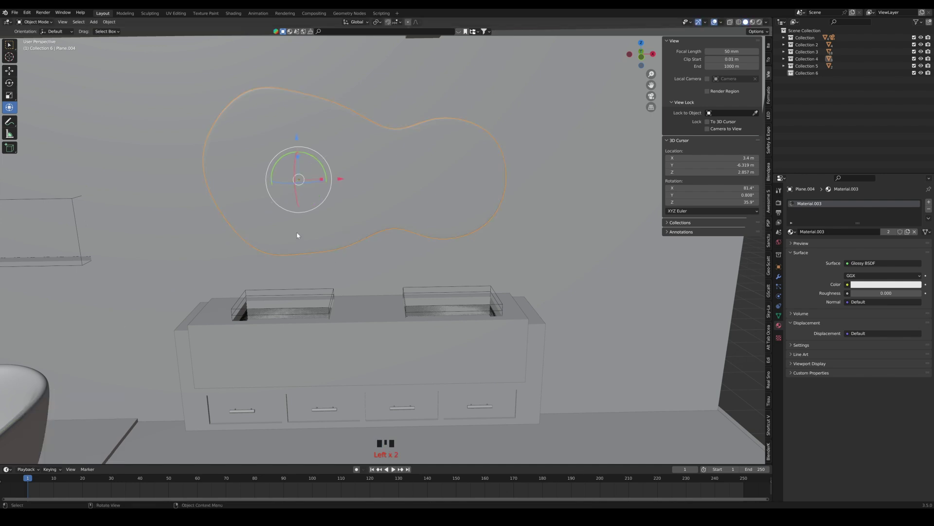
{"action": "left_click", "coordinate": [270, 225]}
{"action": "key", "text": "Tab"}
{"action": "left_click", "coordinate": [258, 226]}
{"action": "middle_click_drag", "start_coordinate": [388, 284], "coordinate": [327, 305]}
{"action": "key", "text": "Tab"}
{"action": "scroll", "coordinate": [328, 305], "scroll_direction": "up", "scroll_amount": 2}
{"action": "left_click", "coordinate": [651, 97]}
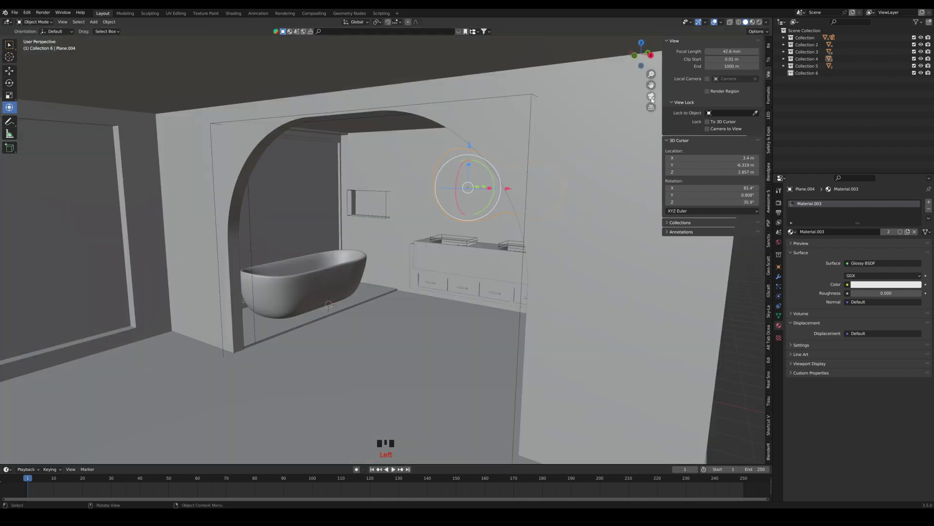
Add a cube to Collection 6 at the 3D cursor above the basin nearest the bathtub and scale it to 0.217
{"action": "scroll", "coordinate": [454, 208], "scroll_direction": "up", "scroll_amount": 3}
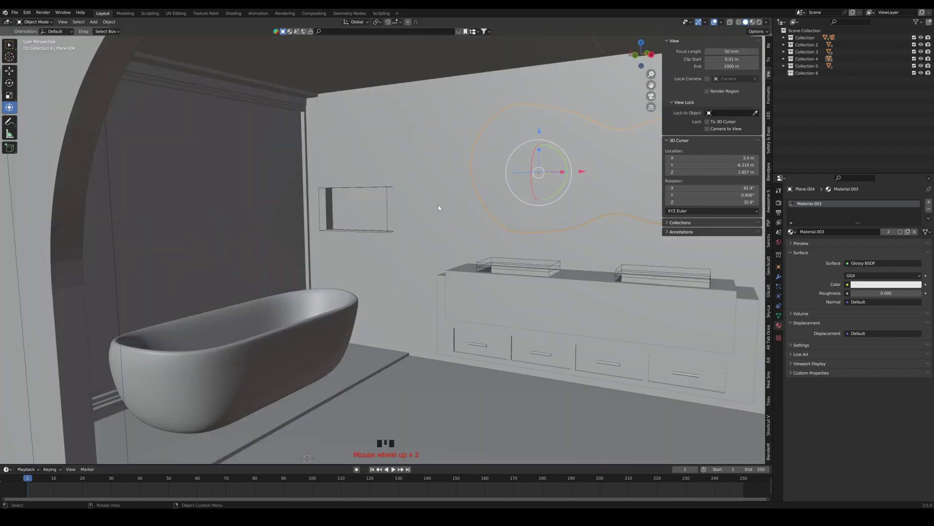
{"action": "scroll", "coordinate": [438, 208], "scroll_direction": "up", "scroll_amount": 8}
{"action": "middle_click_drag", "start_coordinate": [477, 240], "coordinate": [309, 250], "text": "shift"}
{"action": "middle_click_drag", "start_coordinate": [328, 202], "coordinate": [481, 267], "text": "shift"}
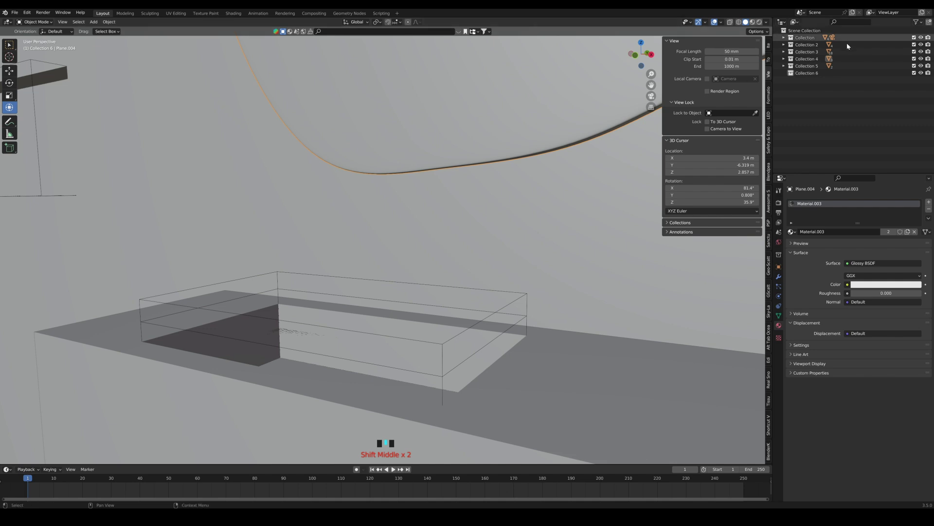
{"action": "left_click", "coordinate": [816, 74]}
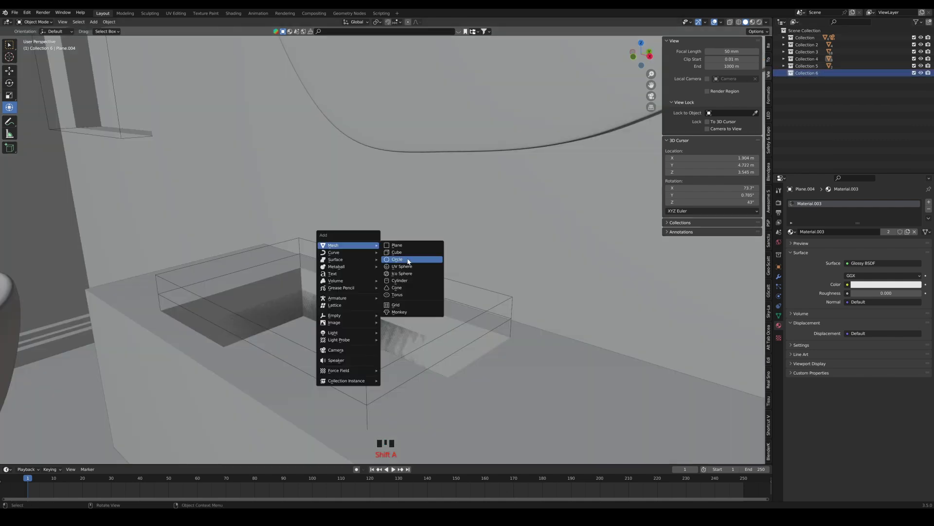
{"action": "left_click", "coordinate": [408, 253]}
{"action": "key", "text": "s"}
{"action": "left_click", "coordinate": [381, 251]}
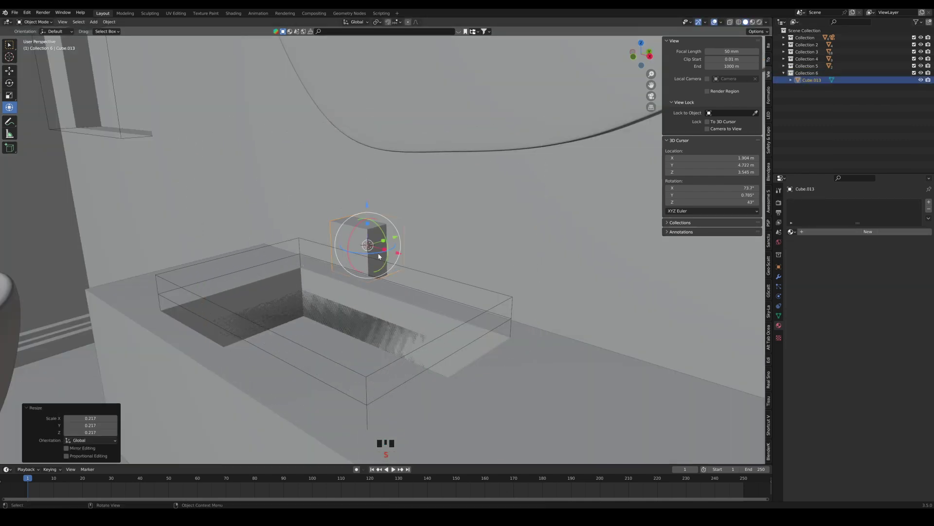
Move the cube about 0.2 m along negative X, raise it slightly above the basin and scale it to 0.521
{"action": "middle_click_drag", "start_coordinate": [382, 252], "coordinate": [404, 253]}
{"action": "left_click_drag", "start_coordinate": [404, 252], "coordinate": [376, 247]}
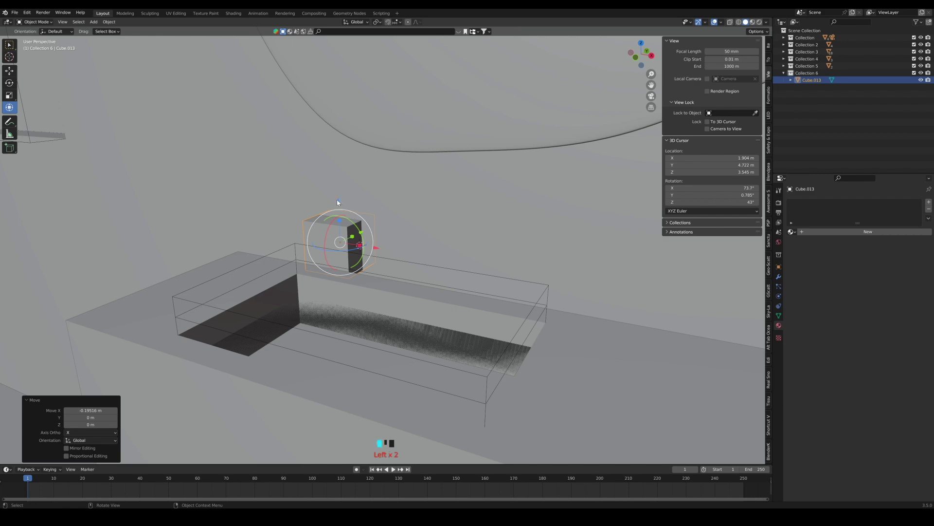
{"action": "left_click_drag", "start_coordinate": [339, 203], "coordinate": [338, 192]}
{"action": "middle_click_drag", "start_coordinate": [411, 229], "coordinate": [404, 232]}
{"action": "scroll", "coordinate": [404, 231], "scroll_direction": "up", "scroll_amount": 3}
{"action": "key", "text": "s"}
{"action": "left_click", "coordinate": [365, 230]}
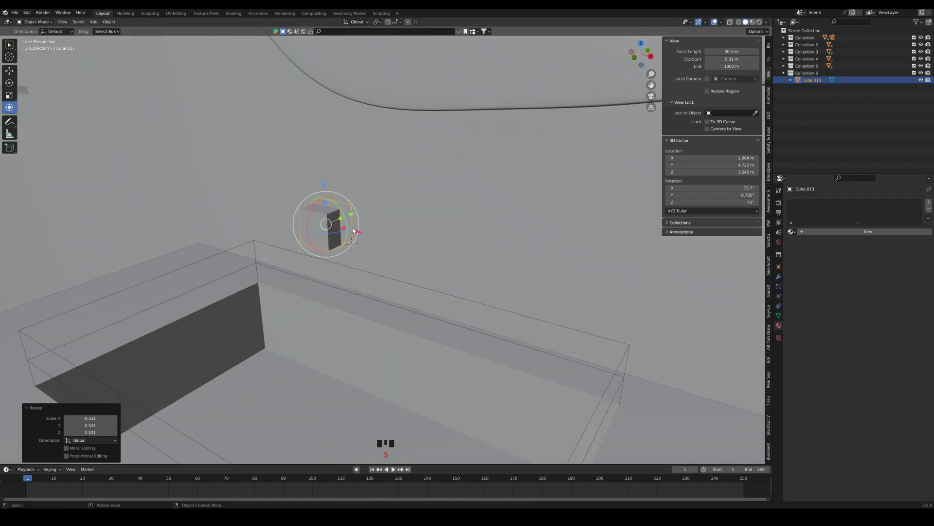
Shift the cube slightly along Y and push its front face back toward the wall to make a thinner block
{"action": "scroll", "coordinate": [353, 230], "scroll_direction": "up", "scroll_amount": 2}
{"action": "left_click_drag", "start_coordinate": [342, 205], "coordinate": [332, 209]}
{"action": "middle_click_drag", "start_coordinate": [334, 209], "coordinate": [359, 204]}
{"action": "scroll", "coordinate": [359, 203], "scroll_direction": "up", "scroll_amount": 2}
{"action": "key", "text": "Tab"}
{"action": "left_click", "coordinate": [272, 202]}
{"action": "middle_click_drag", "start_coordinate": [277, 193], "coordinate": [267, 206]}
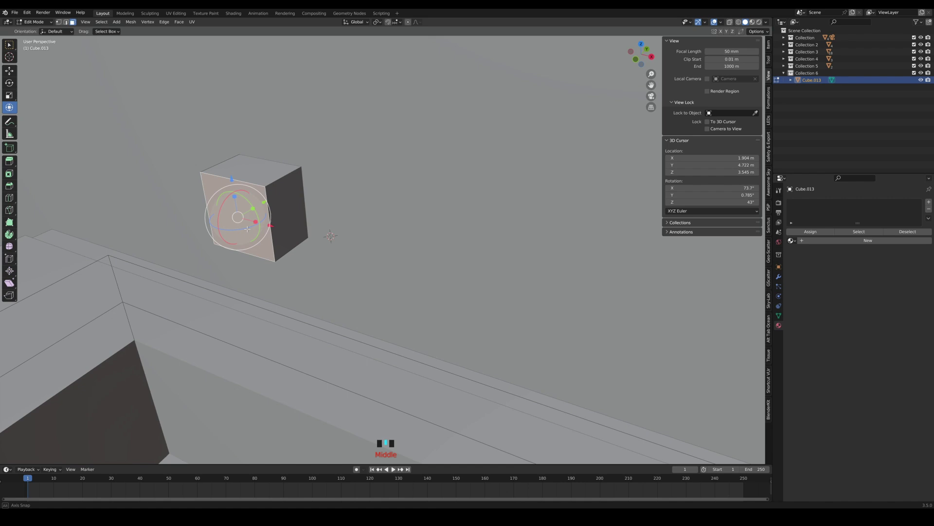
{"action": "left_click_drag", "start_coordinate": [266, 202], "coordinate": [282, 194]}
{"action": "key", "text": "Tab"}
Place the 3D cursor on the block's front face, add a cylinder there and scale it down to roughly the block's size
{"action": "right_click", "coordinate": [266, 201], "text": "shift"}
{"action": "key", "text": "shift+a"}
{"action": "mouse_move", "coordinate": [268, 197]}
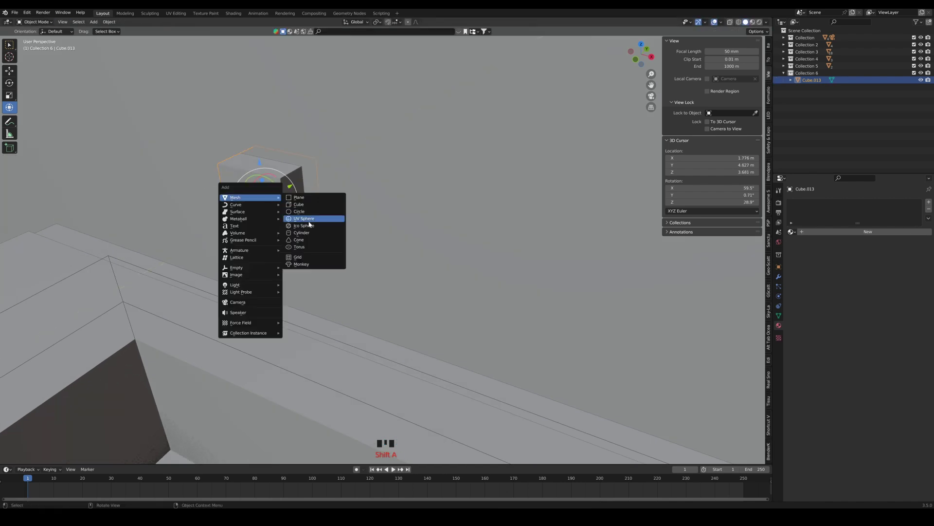
{"action": "left_click", "coordinate": [302, 233]}
{"action": "key", "text": "s"}
{"action": "left_click", "coordinate": [255, 209]}
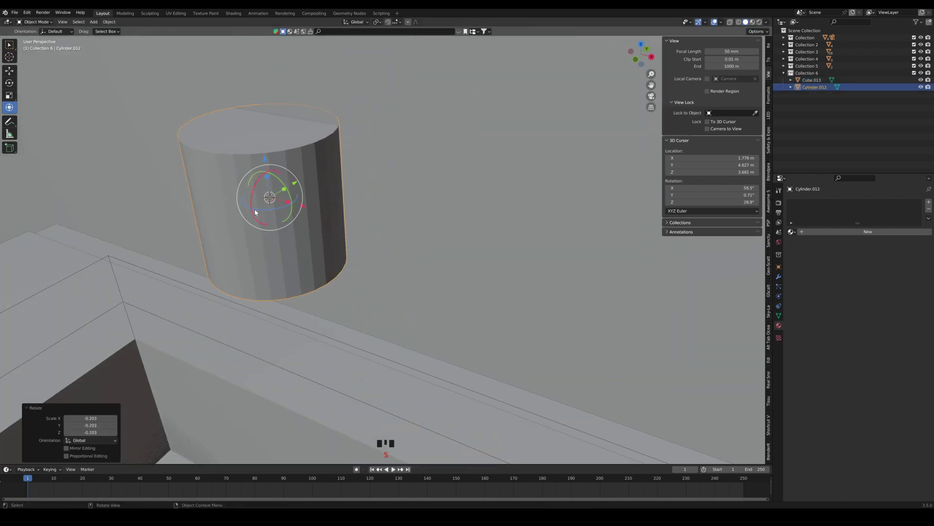
{"action": "key", "text": "s"}
{"action": "left_click", "coordinate": [256, 196]}
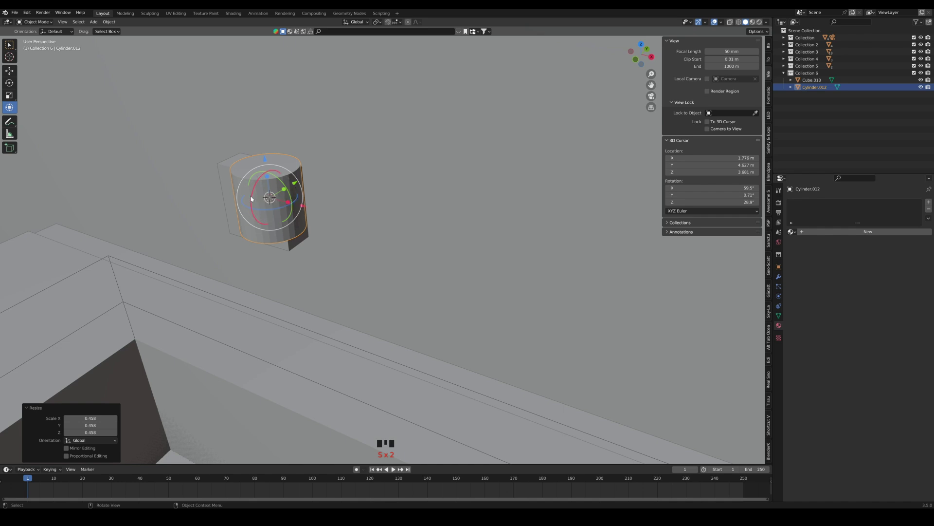
Rotate the cylinder 90° about the X axis
{"action": "key", "text": "r"}
{"action": "key", "text": "x"}
{"action": "left_click", "coordinate": [142, 382]}
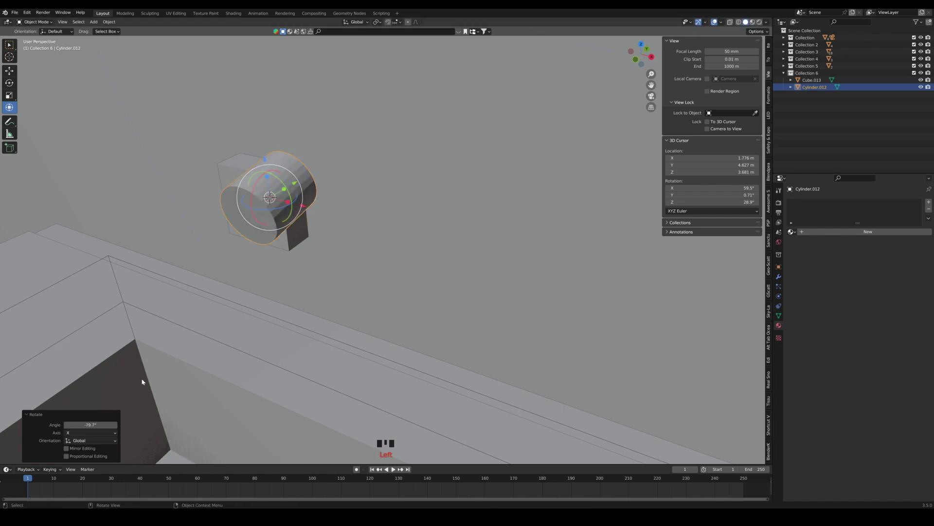
{"action": "left_click", "coordinate": [90, 425]}
{"action": "type", "text": "90"}
{"action": "key", "text": "Return"}
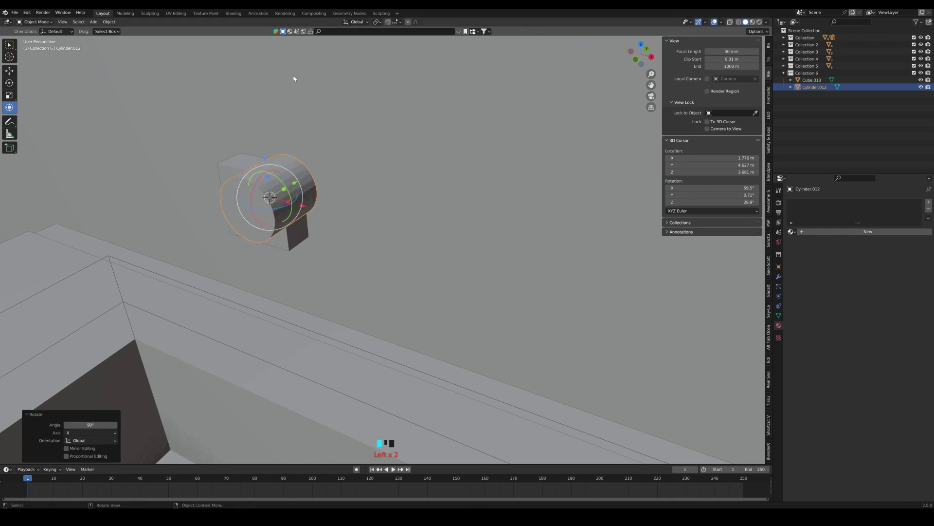
Lower the cylinder about 0.044 m, centre it on the block along X, and save the file
{"action": "left_click_drag", "start_coordinate": [263, 159], "coordinate": [264, 174]}
{"action": "middle_click_drag", "start_coordinate": [264, 181], "coordinate": [349, 164]}
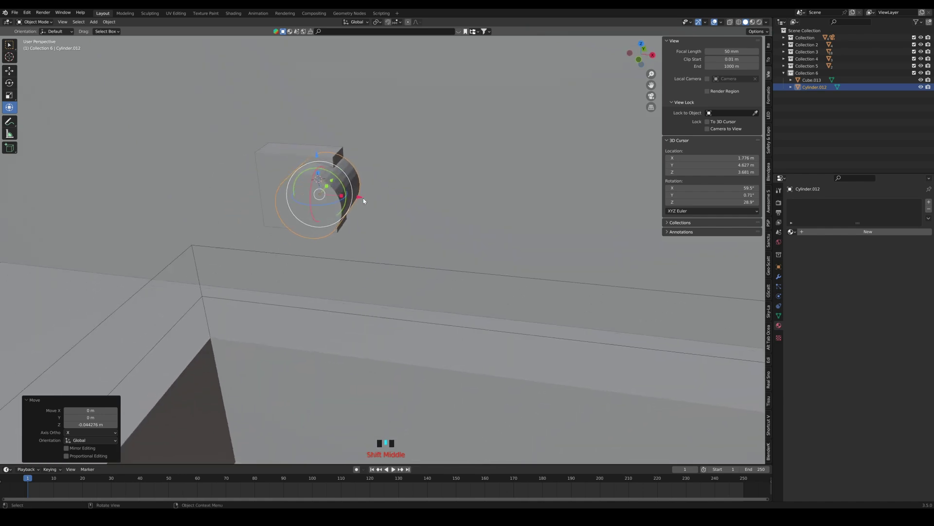
{"action": "left_click_drag", "start_coordinate": [361, 198], "coordinate": [333, 195]}
{"action": "mouse_move", "coordinate": [327, 203]}
{"action": "middle_mouse_down"}
{"action": "mouse_move", "coordinate": [339, 186]}
{"action": "mouse_move", "coordinate": [325, 190]}
{"action": "middle_mouse_up"}
{"action": "left_click_drag", "start_coordinate": [325, 200], "coordinate": [329, 201]}
{"action": "middle_click_drag", "start_coordinate": [309, 205], "coordinate": [277, 218]}
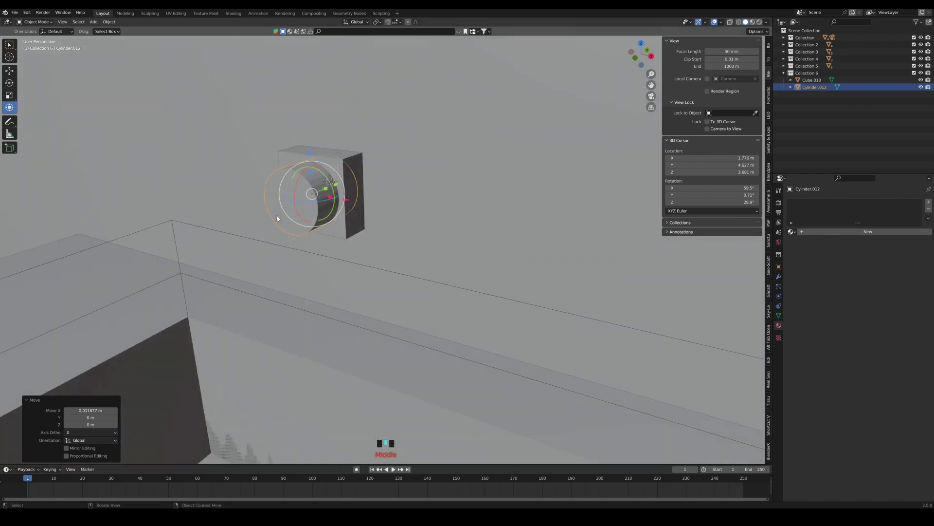
{"action": "key", "text": "ctrl+s"}
Pull the cylinder's front face about 0.037 m outward along negative Y
{"action": "scroll", "coordinate": [371, 117], "scroll_direction": "down", "scroll_amount": 2}
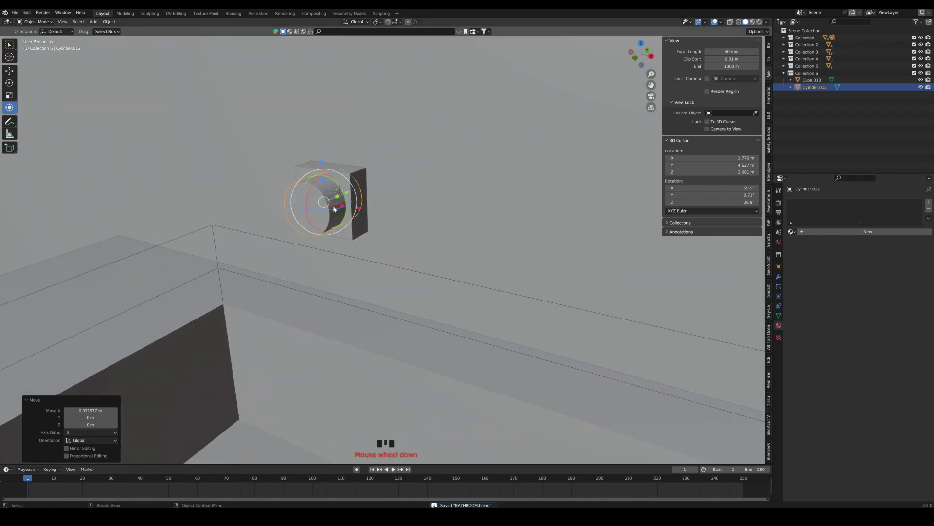
{"action": "middle_click_drag", "start_coordinate": [372, 164], "coordinate": [349, 180]}
{"action": "scroll", "coordinate": [353, 188], "scroll_direction": "down", "scroll_amount": 8}
{"action": "scroll", "coordinate": [360, 212], "scroll_direction": "up", "scroll_amount": 4}
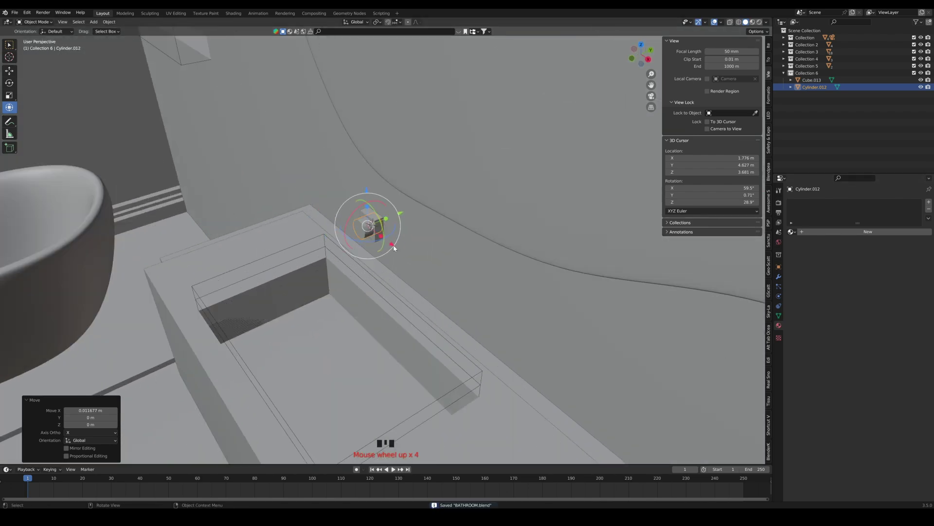
{"action": "scroll", "coordinate": [393, 249], "scroll_direction": "up", "scroll_amount": 2}
{"action": "middle_click_drag", "start_coordinate": [394, 249], "coordinate": [438, 229], "text": "shift"}
{"action": "key", "text": "Tab"}
{"action": "left_click", "coordinate": [378, 210]}
{"action": "left_click", "coordinate": [395, 203]}
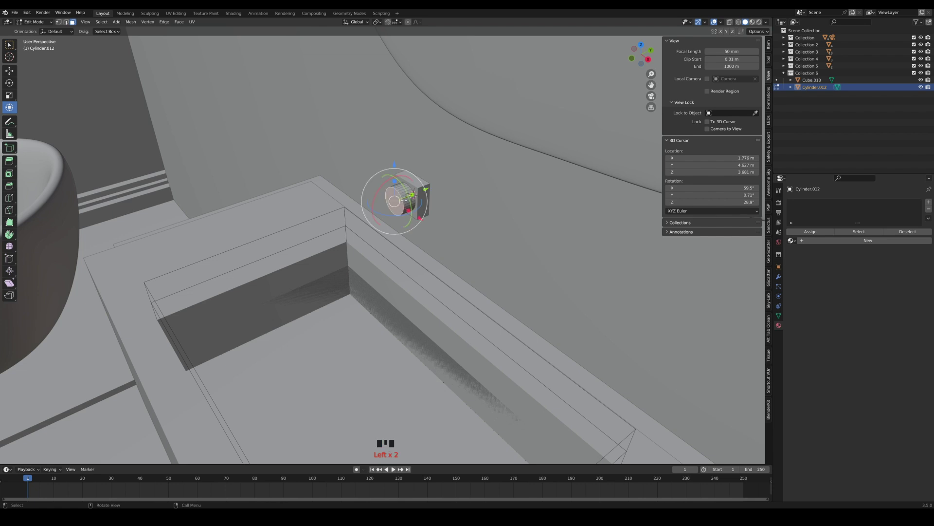
{"action": "mouse_move", "coordinate": [430, 189]}
{"action": "left_mouse_down"}
{"action": "mouse_move", "coordinate": [387, 209]}
{"action": "mouse_move", "coordinate": [424, 194]}
{"action": "left_mouse_up"}
Cut two edge loops around the cylinder's side, sliding one toward the wall end and the other toward the front end
{"action": "scroll", "coordinate": [389, 211], "scroll_direction": "up", "scroll_amount": 4}
{"action": "middle_click_drag", "start_coordinate": [389, 212], "coordinate": [346, 302]}
{"action": "scroll", "coordinate": [431, 227], "scroll_direction": "up", "scroll_amount": 1}
{"action": "scroll", "coordinate": [361, 221], "scroll_direction": "up", "scroll_amount": 1}
{"action": "middle_click_drag", "start_coordinate": [393, 201], "coordinate": [372, 210]}
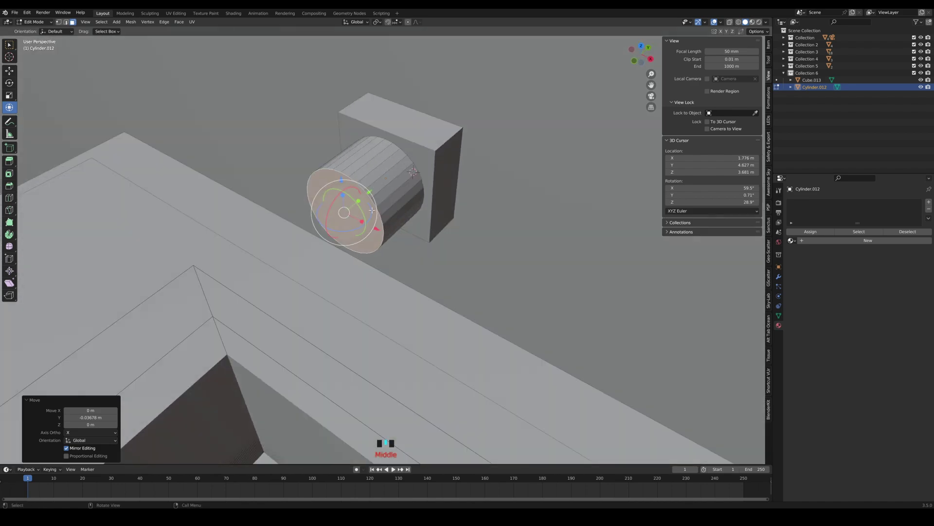
{"action": "key", "text": "ctrl+e"}
{"action": "left_click", "coordinate": [507, 89]}
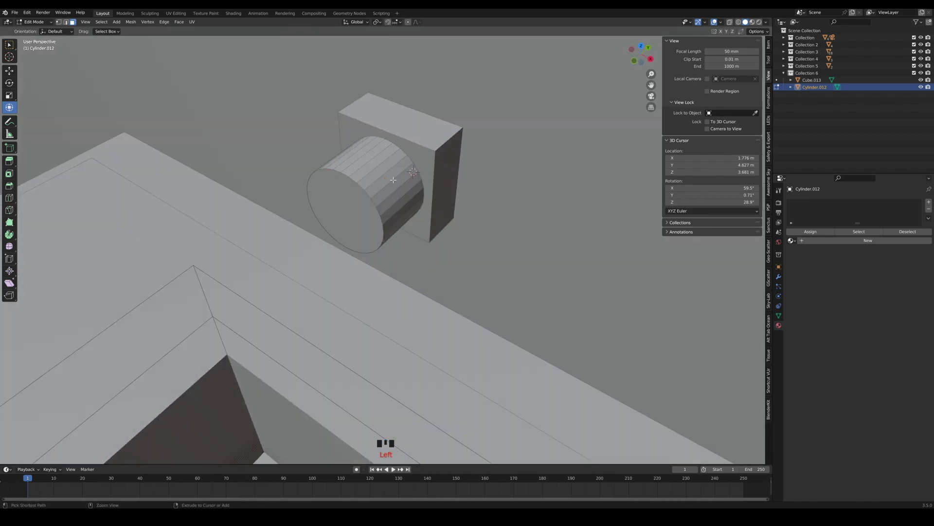
{"action": "key", "text": "ctrl+r"}
{"action": "left_click", "coordinate": [401, 174]}
{"action": "left_click", "coordinate": [413, 167]}
{"action": "key", "text": "ctrl+r"}
{"action": "left_click", "coordinate": [393, 183]}
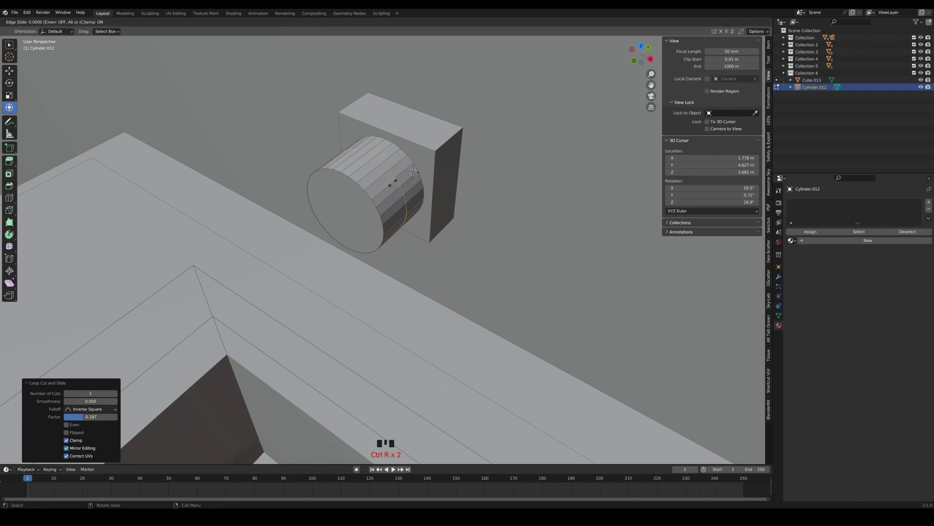
{"action": "left_click", "coordinate": [379, 196]}
Add a level 2 subdivision surface to the cylinder and shade it smooth
{"action": "key", "text": "Tab"}
{"action": "key", "text": "ctrl+2"}
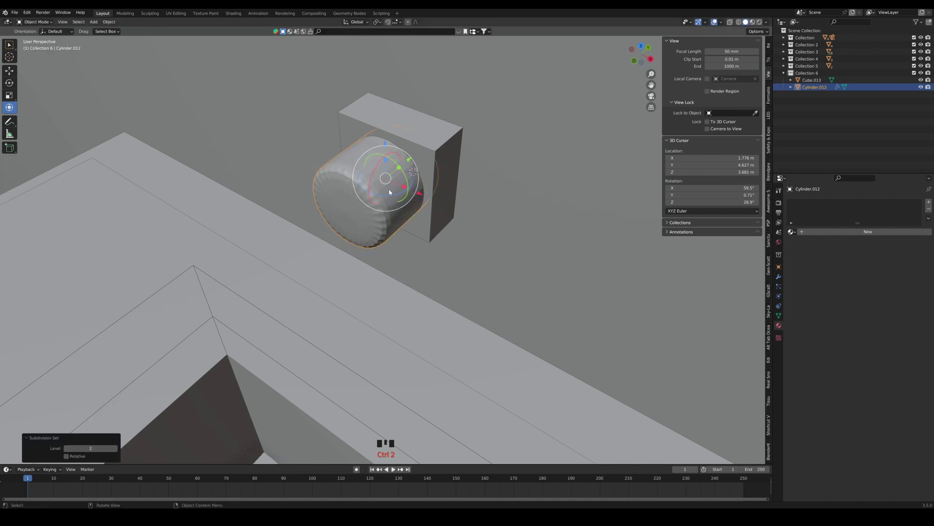
{"action": "right_click", "coordinate": [388, 187]}
{"action": "left_click", "coordinate": [387, 187]}
Inset the cylinder's front face twice, by about 0.13 m and then about 0.43 m
{"action": "key", "text": "Tab"}
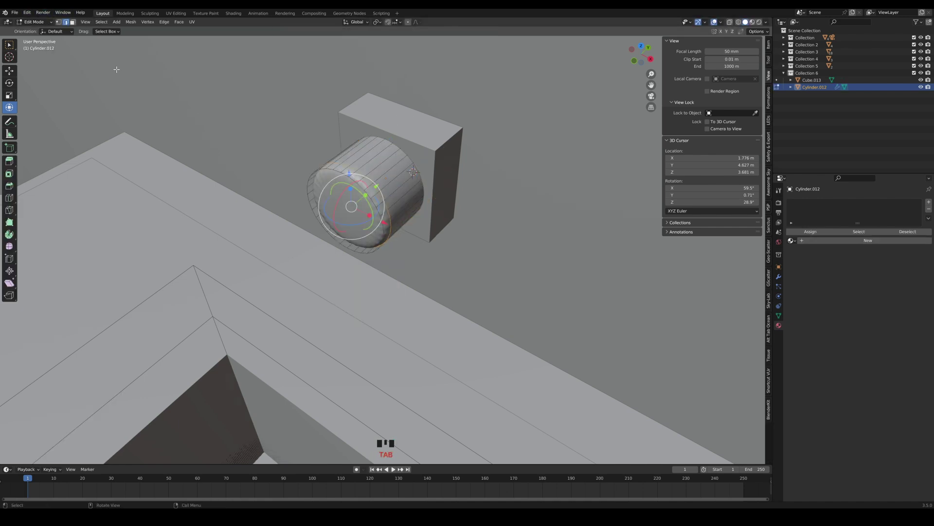
{"action": "left_click", "coordinate": [73, 22]}
{"action": "left_click", "coordinate": [369, 224]}
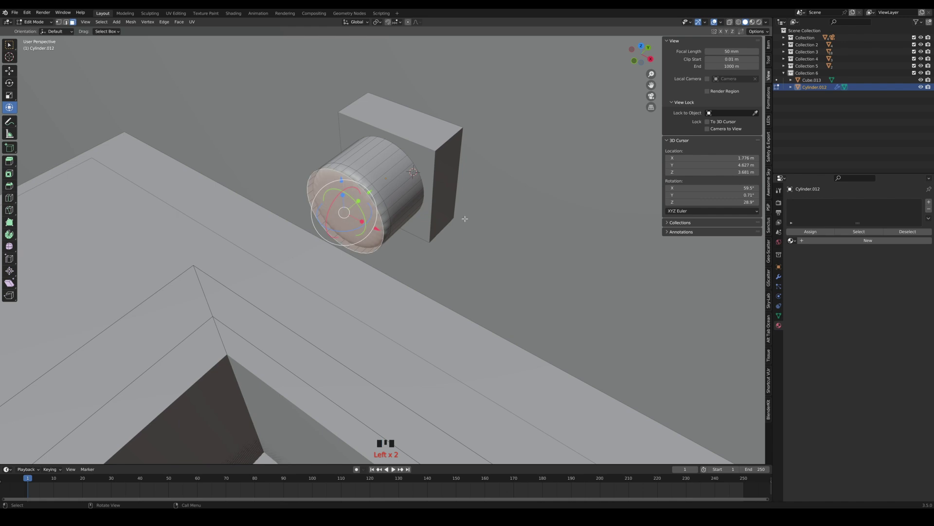
{"action": "key", "text": "i"}
{"action": "left_click", "coordinate": [458, 217]}
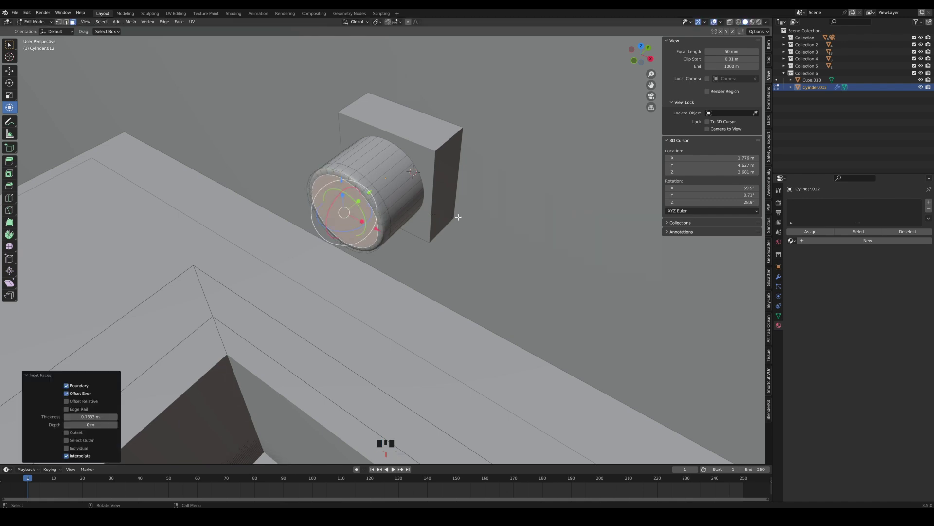
{"action": "key", "text": "i"}
{"action": "left_click", "coordinate": [436, 217]}
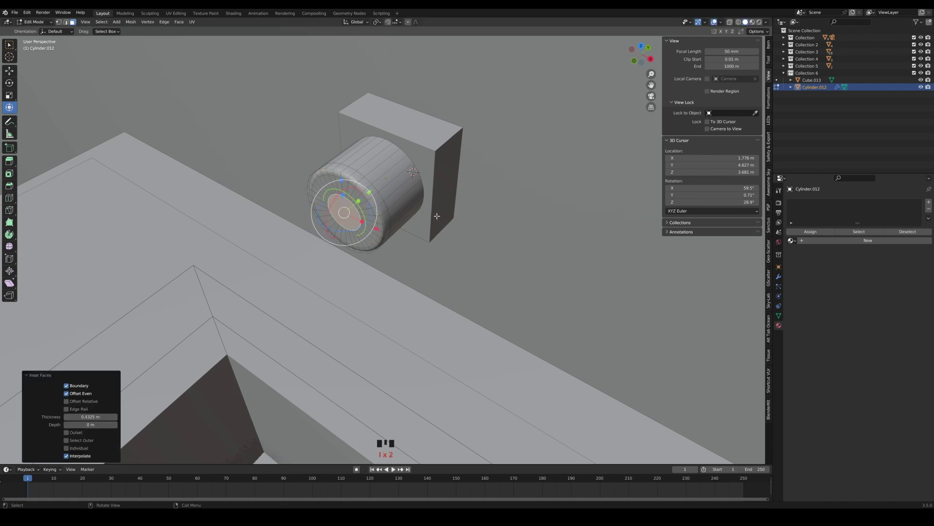
Extrude the inner front face about 0.115 m into the cylinder to form a bore, and inset its floor about 0.075 m
{"action": "key", "text": "e"}
{"action": "left_click", "coordinate": [489, 204]}
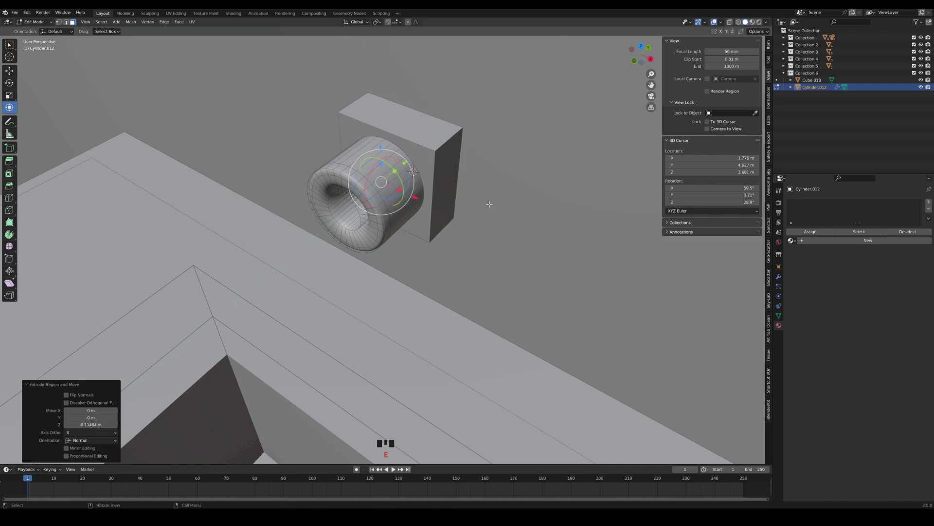
{"action": "key", "text": "i"}
{"action": "left_click", "coordinate": [486, 204]}
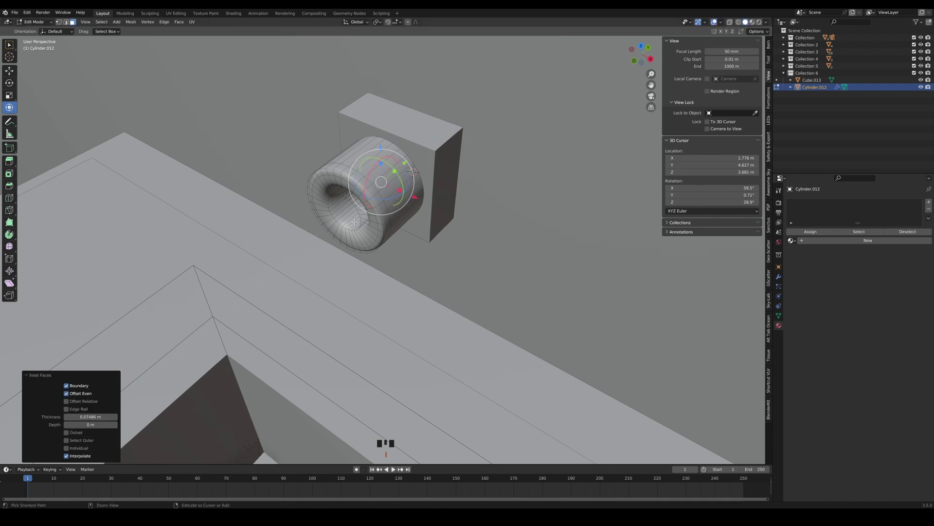
Add two edge loops inside the bore, near its opening and its floor, and raise the cylinder about 0.0065 m along Z
{"action": "key", "text": "ctrl+r"}
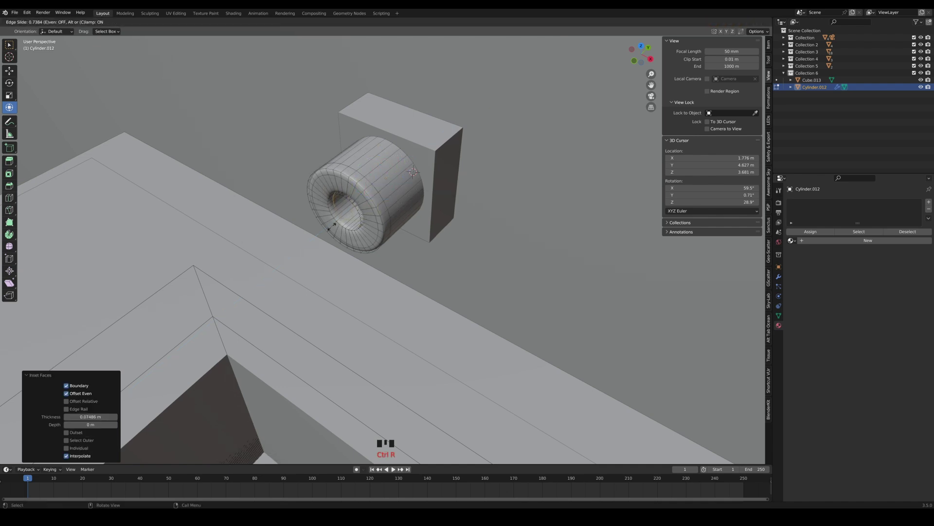
{"action": "left_click", "coordinate": [332, 227]}
{"action": "key", "text": "ctrl+r"}
{"action": "left_click", "coordinate": [354, 215]}
{"action": "left_click", "coordinate": [367, 207]}
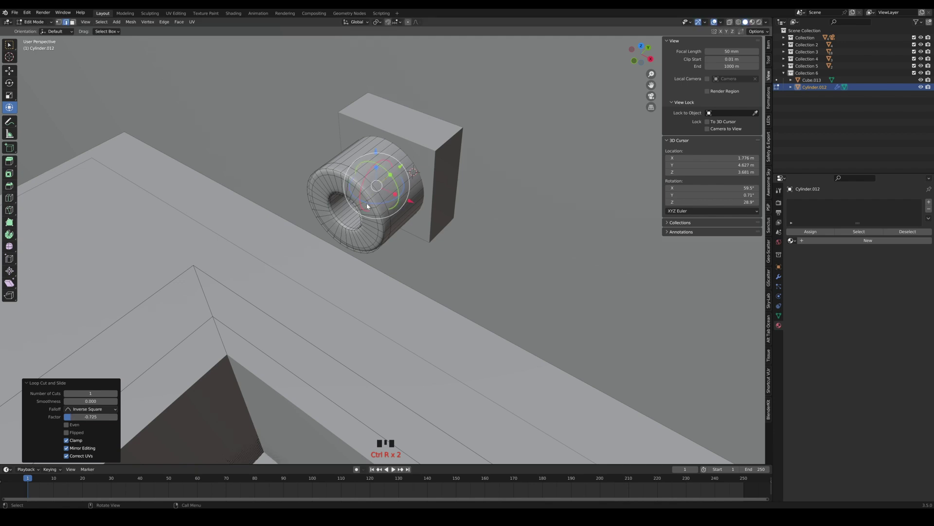
{"action": "key", "text": "Tab"}
{"action": "middle_click_drag", "start_coordinate": [367, 207], "coordinate": [608, 132]}
{"action": "left_click", "coordinate": [375, 183]}
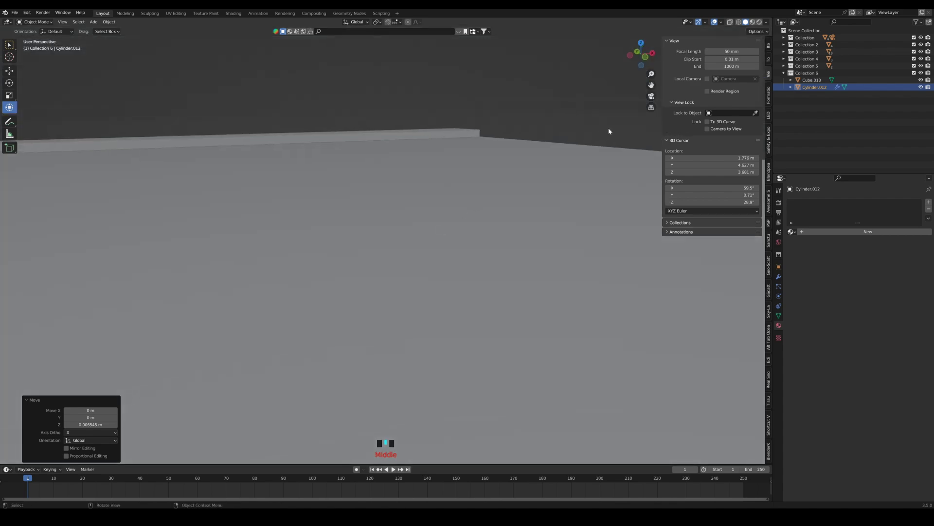
Examine the wall fixture above the basin through the scene camera and up close
{"action": "left_click", "coordinate": [651, 96]}
{"action": "scroll", "coordinate": [455, 206], "scroll_direction": "up", "scroll_amount": 5}
{"action": "middle_click_drag", "start_coordinate": [377, 103], "coordinate": [357, 275], "text": "shift"}
{"action": "scroll", "coordinate": [350, 302], "scroll_direction": "up", "scroll_amount": 9}
{"action": "scroll", "coordinate": [245, 257], "scroll_direction": "down", "scroll_amount": 2}
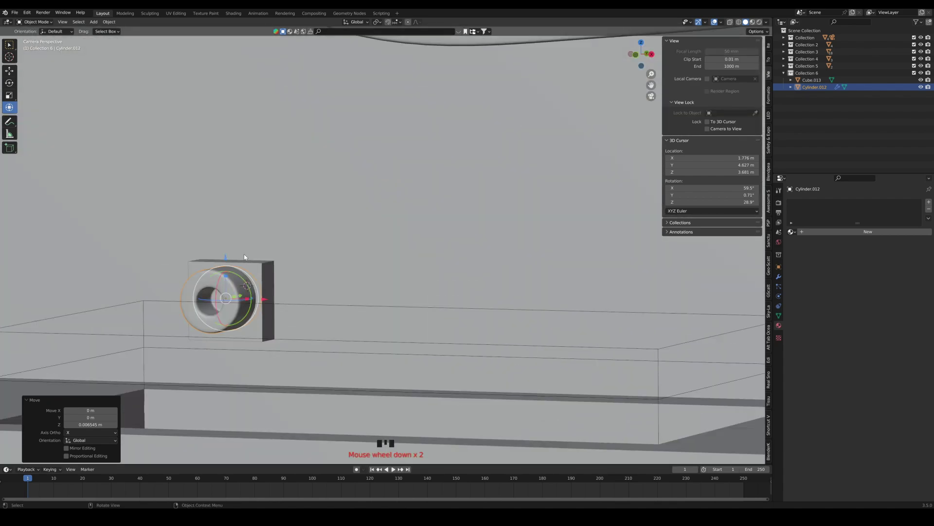
{"action": "middle_click_drag", "start_coordinate": [229, 265], "coordinate": [477, 300], "text": "shift"}
{"action": "scroll", "coordinate": [477, 300], "scroll_direction": "up", "scroll_amount": 2}
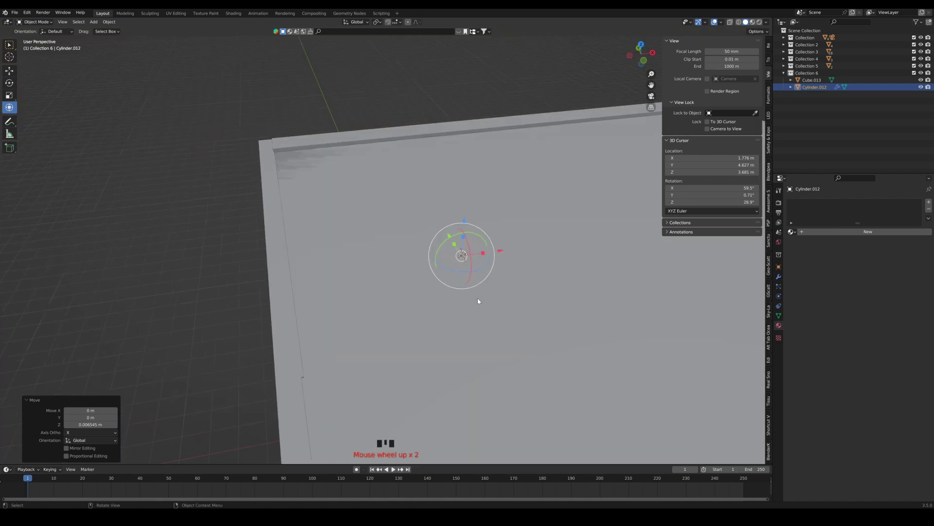
{"action": "middle_click_drag", "start_coordinate": [493, 215], "coordinate": [224, 343], "text": "shift"}
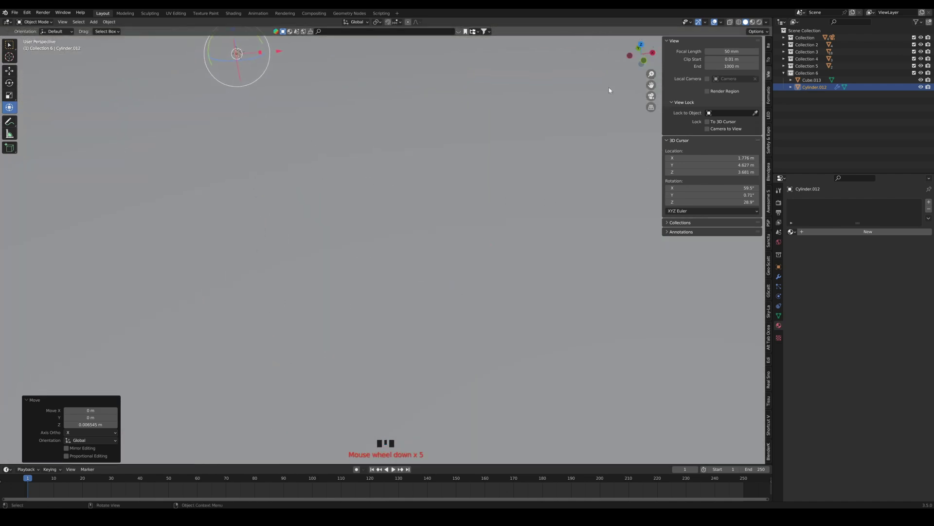
{"action": "left_click", "coordinate": [651, 96]}
{"action": "middle_click_drag", "start_coordinate": [509, 261], "coordinate": [348, 266]}
{"action": "scroll", "coordinate": [549, 294], "scroll_direction": "up", "scroll_amount": 8}
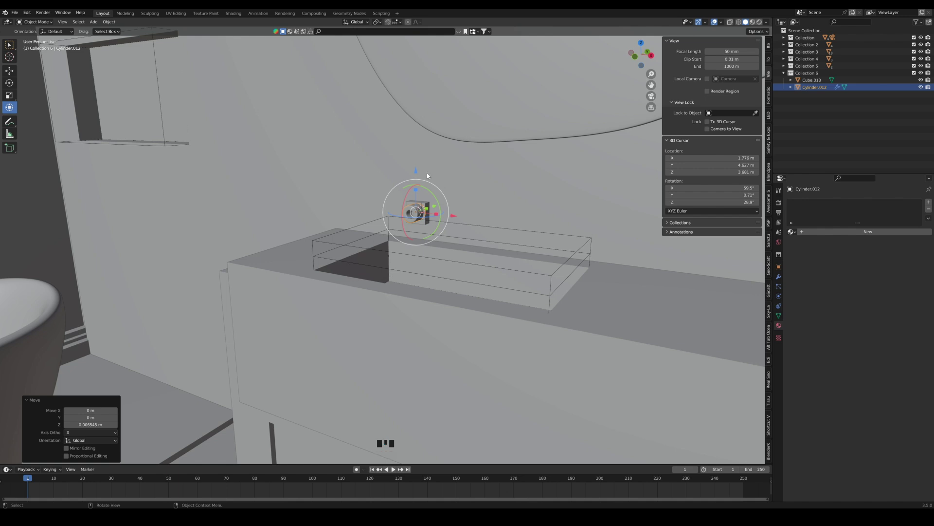
{"action": "scroll", "coordinate": [414, 219], "scroll_direction": "up", "scroll_amount": 5}
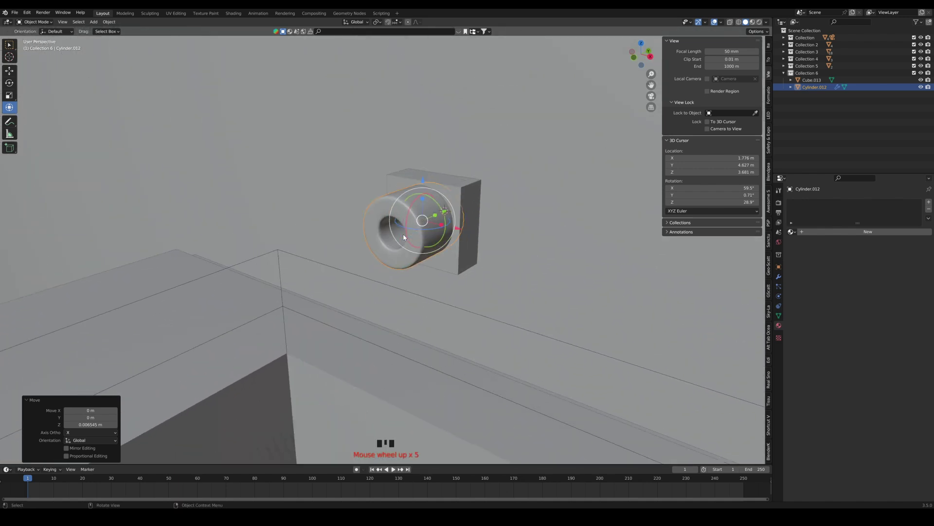
{"action": "middle_click_drag", "start_coordinate": [404, 237], "coordinate": [402, 274], "text": "shift"}
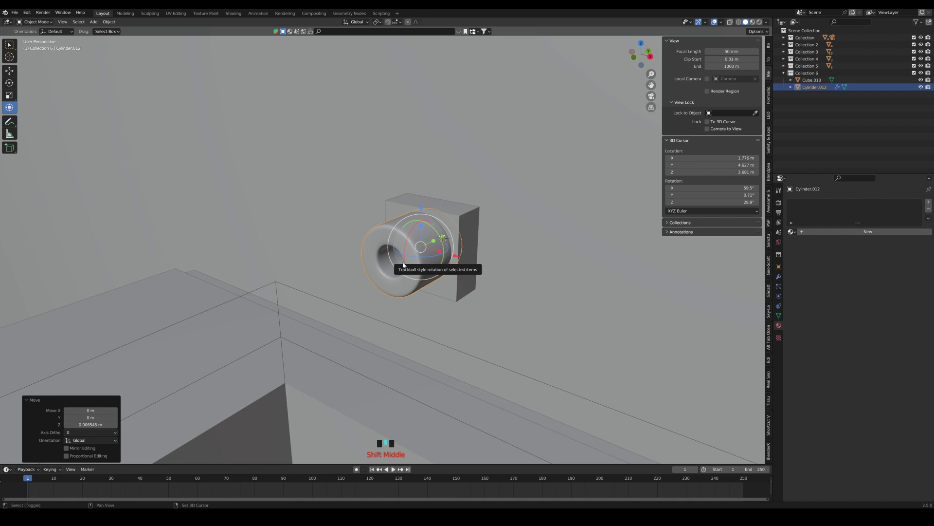
Save the file, then add a cube at the 3D cursor, scale it to about 0.19 and flatten it along Z
{"action": "key", "text": "ctrl+s"}
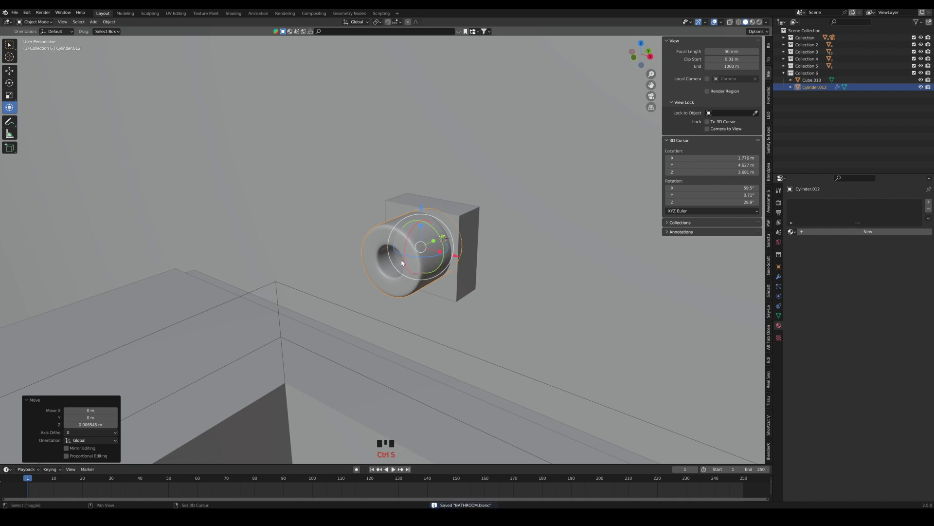
{"action": "key", "text": "shift+a"}
{"action": "mouse_move", "coordinate": [395, 257]}
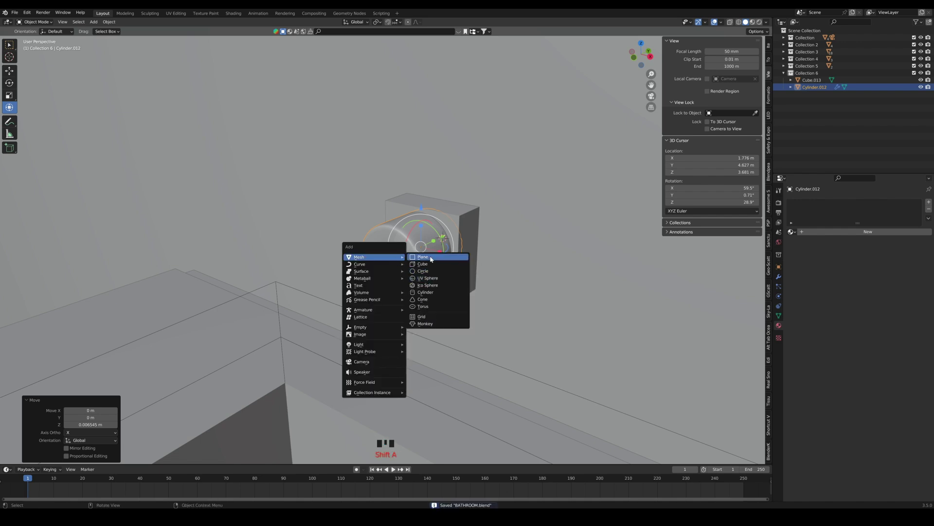
{"action": "left_click", "coordinate": [423, 264]}
{"action": "key", "text": "s"}
{"action": "left_click", "coordinate": [430, 243]}
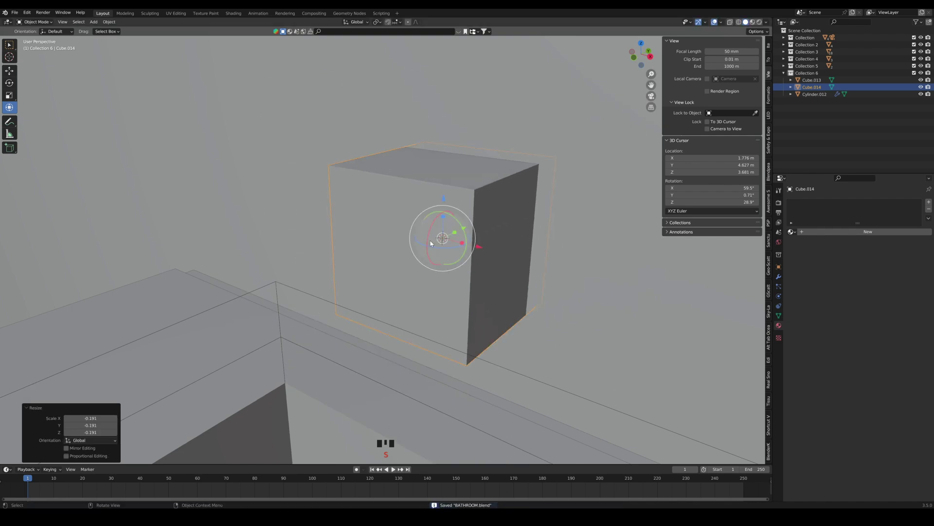
{"action": "key", "text": "s"}
{"action": "key", "text": "z"}
{"action": "left_click", "coordinate": [451, 234]}
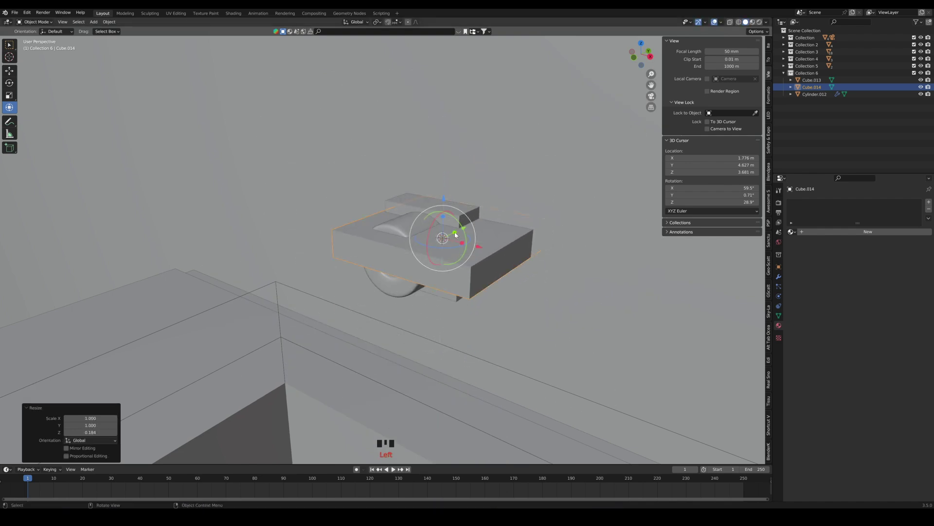
Narrow the flattened cube along Y and move it about 0.15 m along Y toward the cylinder's front
{"action": "left_click_drag", "start_coordinate": [455, 235], "coordinate": [446, 237]}
{"action": "left_click_drag", "start_coordinate": [465, 227], "coordinate": [427, 248]}
{"action": "key", "text": "ctrl+z"}
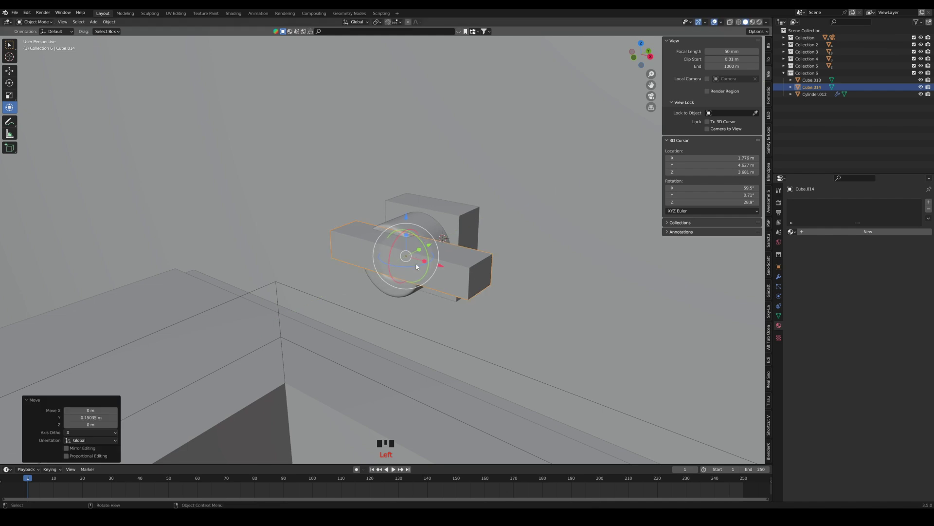
Move the flat bar about -0.071 m along X and -0.022 m along Z, and nudge it along Y in front of the cylinder
{"action": "middle_click_drag", "start_coordinate": [416, 264], "coordinate": [436, 261]}
{"action": "left_click_drag", "start_coordinate": [437, 261], "coordinate": [406, 263]}
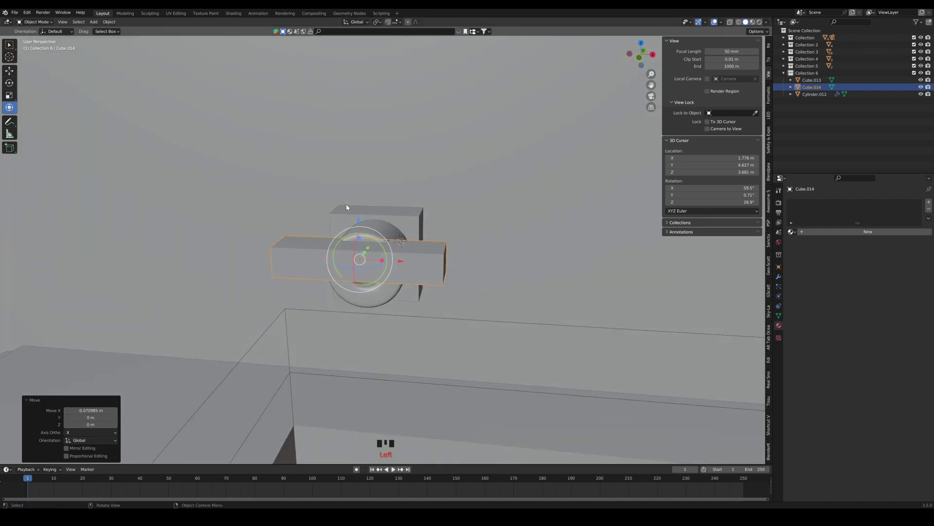
{"action": "left_click_drag", "start_coordinate": [359, 220], "coordinate": [359, 230]}
{"action": "middle_click_drag", "start_coordinate": [374, 253], "coordinate": [334, 266]}
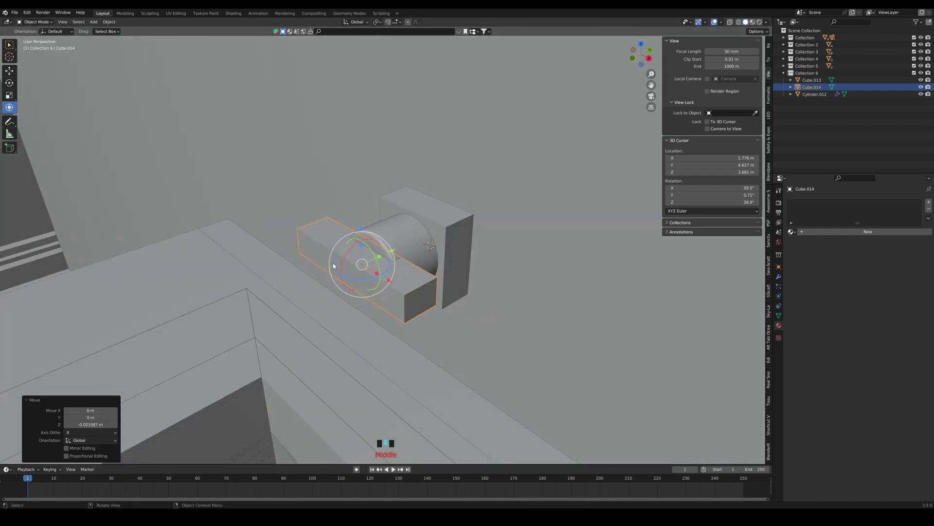
{"action": "scroll", "coordinate": [334, 266], "scroll_direction": "up", "scroll_amount": 1}
{"action": "left_click_drag", "start_coordinate": [387, 254], "coordinate": [381, 257]}
{"action": "middle_click_drag", "start_coordinate": [383, 275], "coordinate": [358, 287]}
Add a centred edge loop across the bar, and fine-tune the bar's X and Z position over the cylinder's bore
{"action": "key", "text": "Tab"}
{"action": "key", "text": "ctrl+r"}
{"action": "left_click", "coordinate": [316, 279]}
{"action": "right_click", "coordinate": [316, 278]}
{"action": "key", "text": "Tab"}
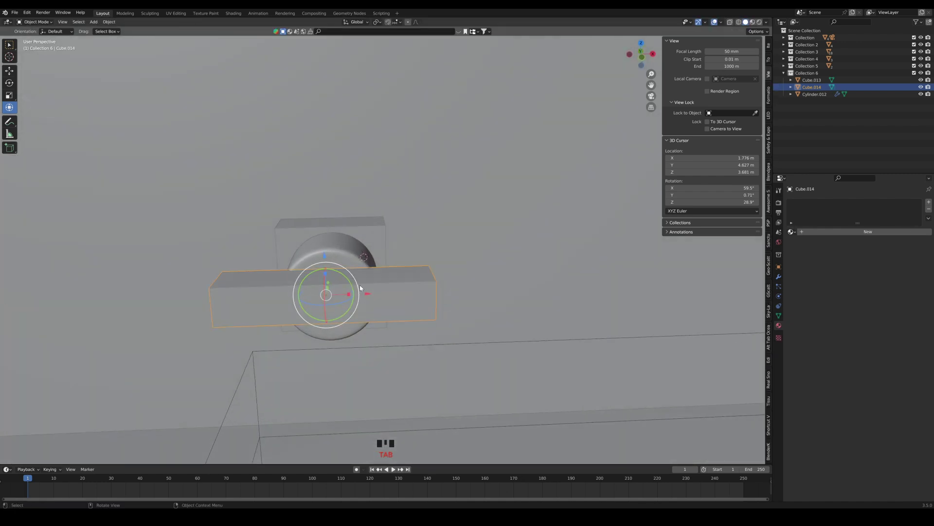
{"action": "left_click_drag", "start_coordinate": [368, 295], "coordinate": [376, 296]}
{"action": "middle_click_drag", "start_coordinate": [356, 306], "coordinate": [331, 295]}
{"action": "left_click_drag", "start_coordinate": [341, 258], "coordinate": [341, 264]}
Add two edge loops around the bar, one close to each end
{"action": "key", "text": "Tab"}
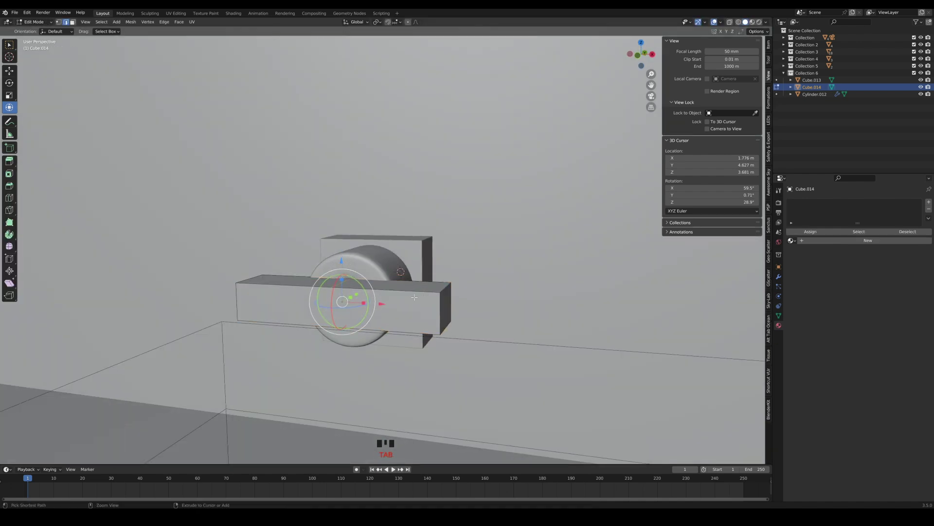
{"action": "key", "text": "ctrl+r"}
{"action": "left_click", "coordinate": [413, 295]}
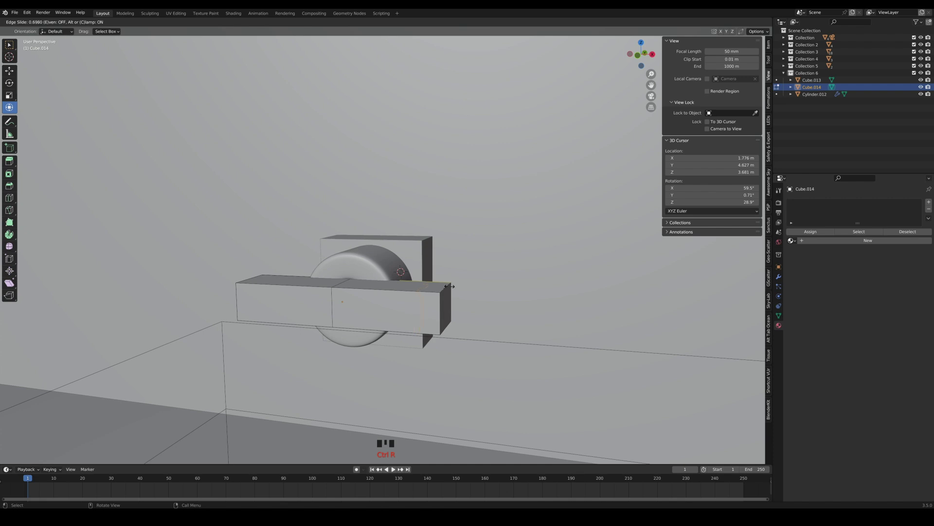
{"action": "left_click", "coordinate": [450, 287]}
{"action": "key", "text": "ctrl+r"}
{"action": "left_click", "coordinate": [302, 291]}
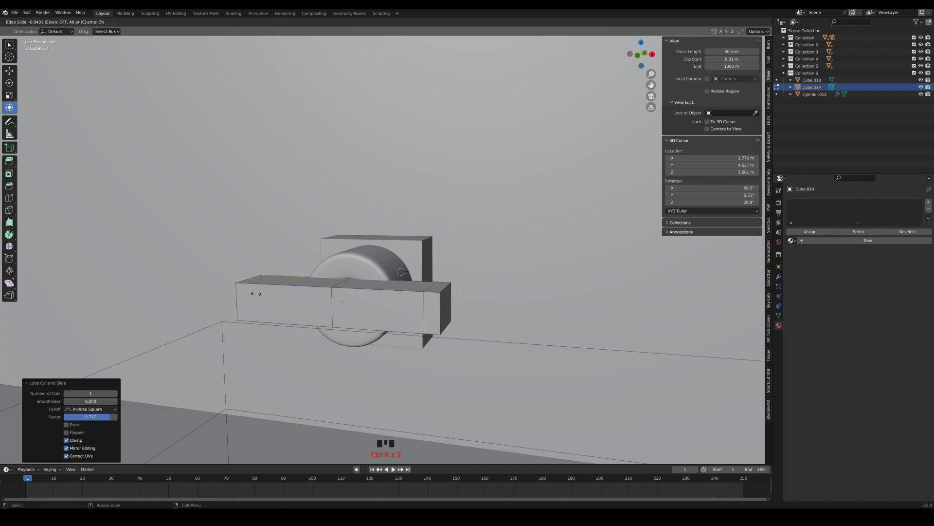
{"action": "left_click", "coordinate": [268, 291]}
Extrude the two middle face loops of the bar and scale them down to about 0.747
{"action": "left_click", "coordinate": [72, 22]}
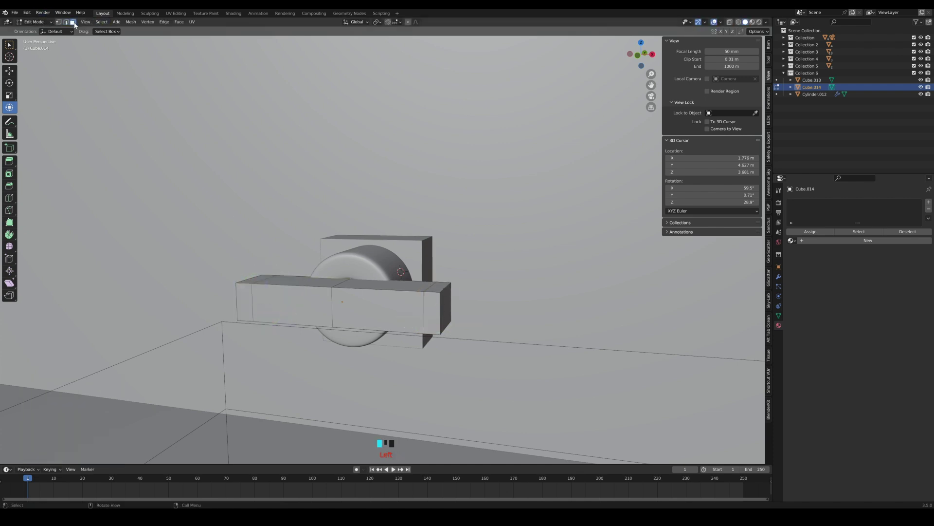
{"action": "left_click", "coordinate": [308, 314], "text": "alt"}
{"action": "left_click", "coordinate": [382, 311], "text": "alt+shift"}
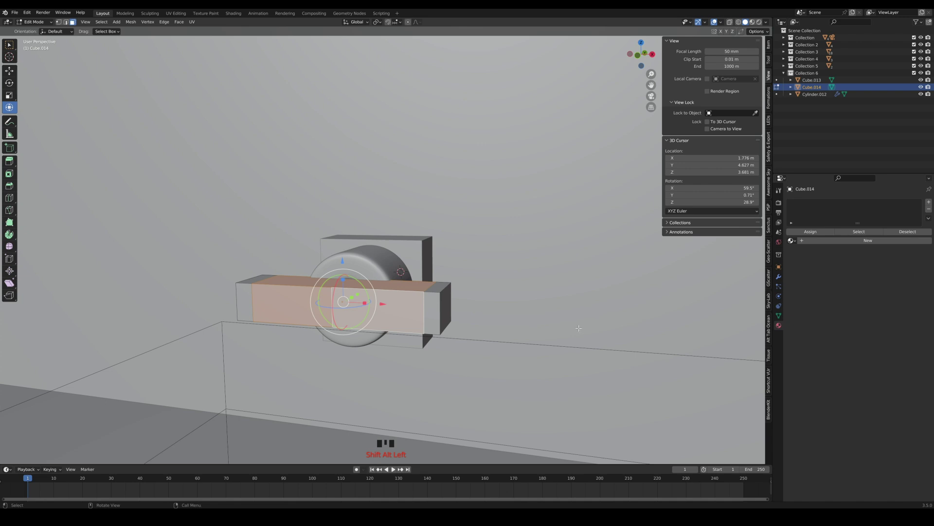
{"action": "key", "text": "e"}
{"action": "key", "text": "s"}
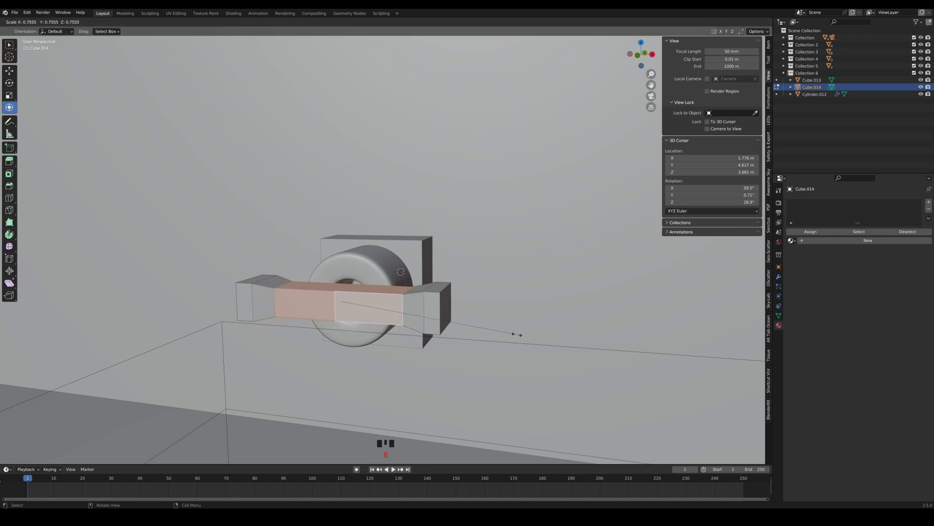
{"action": "left_click", "coordinate": [515, 333]}
Scale the bar's extruded middle section to about 0.704 along Z and narrow it along Y
{"action": "middle_click_drag", "start_coordinate": [515, 334], "coordinate": [455, 318]}
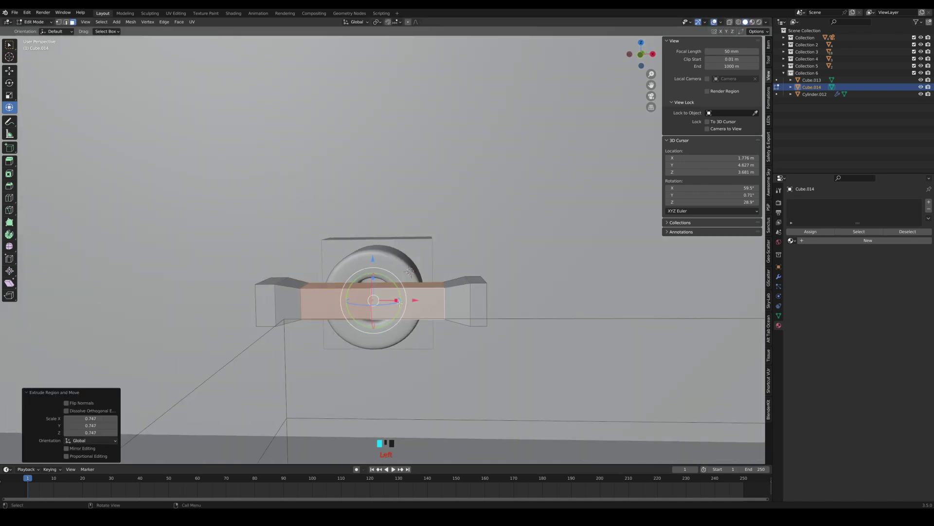
{"action": "left_click_drag", "start_coordinate": [399, 302], "coordinate": [374, 286]}
{"action": "middle_click_drag", "start_coordinate": [436, 289], "coordinate": [399, 301]}
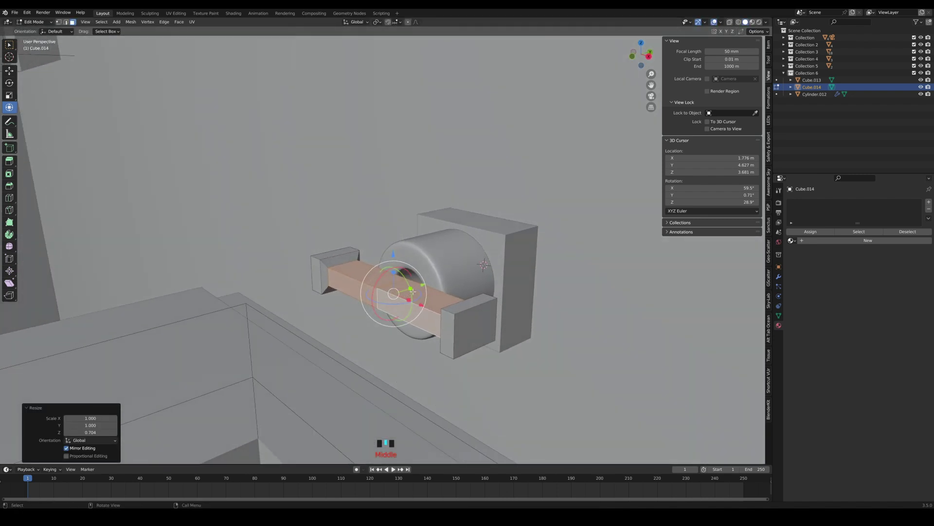
{"action": "left_click_drag", "start_coordinate": [412, 290], "coordinate": [405, 290]}
{"action": "middle_click_drag", "start_coordinate": [405, 290], "coordinate": [438, 293]}
{"action": "key", "text": "Tab"}
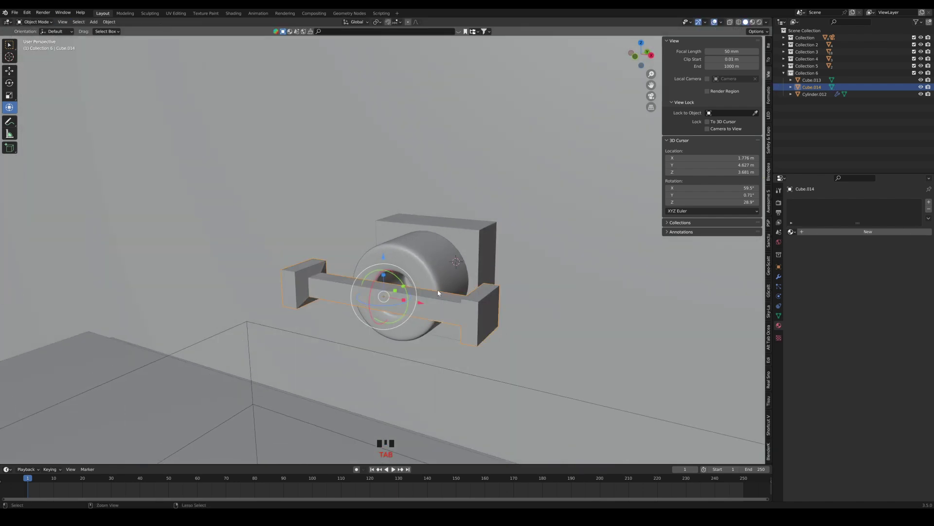
Add a level 2 Subdivision modifier to the bar and shade it smooth
{"action": "key", "text": "ctrl+2"}
{"action": "right_click", "coordinate": [426, 293]}
{"action": "left_click", "coordinate": [427, 299]}
{"action": "mouse_move", "coordinate": [427, 299]}
{"action": "middle_mouse_down"}
{"action": "mouse_move", "coordinate": [396, 301]}
{"action": "mouse_move", "coordinate": [421, 301]}
{"action": "middle_mouse_up"}
{"action": "scroll", "coordinate": [438, 307], "scroll_direction": "up", "scroll_amount": 1}
Inset the two outer end faces of the bar twice, by about 0.147 m and 0.066 m
{"action": "key", "text": "Tab"}
{"action": "left_click", "coordinate": [507, 333]}
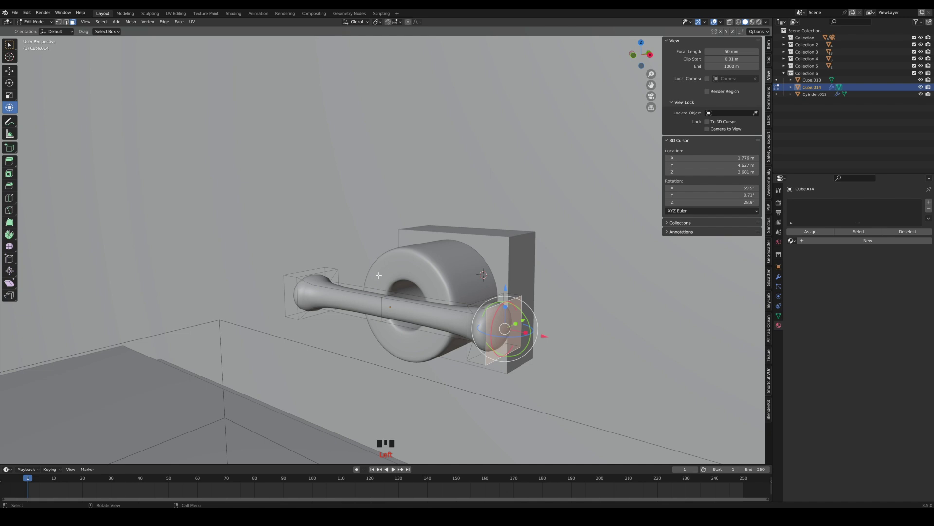
{"action": "middle_click_drag", "start_coordinate": [265, 265], "coordinate": [428, 290]}
{"action": "scroll", "coordinate": [467, 299], "scroll_direction": "up", "scroll_amount": 1}
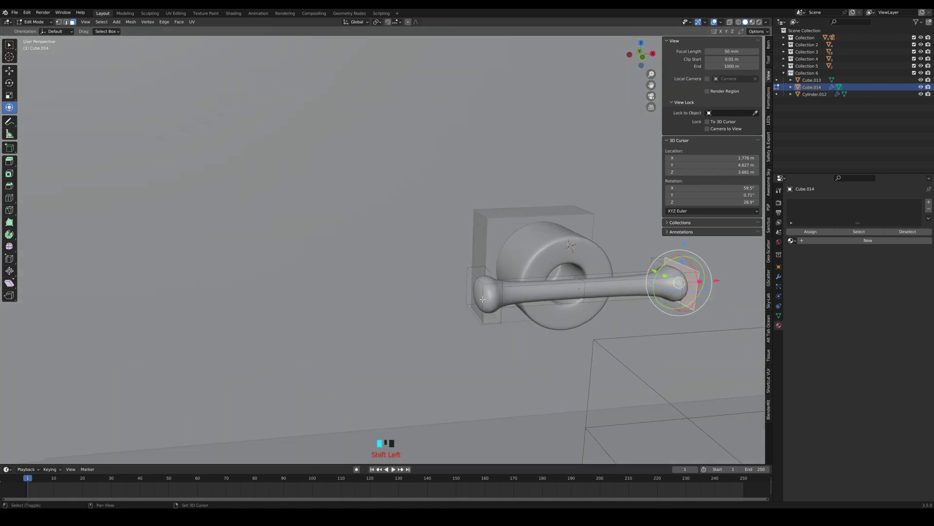
{"action": "left_click", "coordinate": [483, 299], "text": "shift"}
{"action": "middle_click_drag", "start_coordinate": [483, 299], "coordinate": [433, 296], "text": "shift"}
{"action": "scroll", "coordinate": [433, 296], "scroll_direction": "up", "scroll_amount": 1}
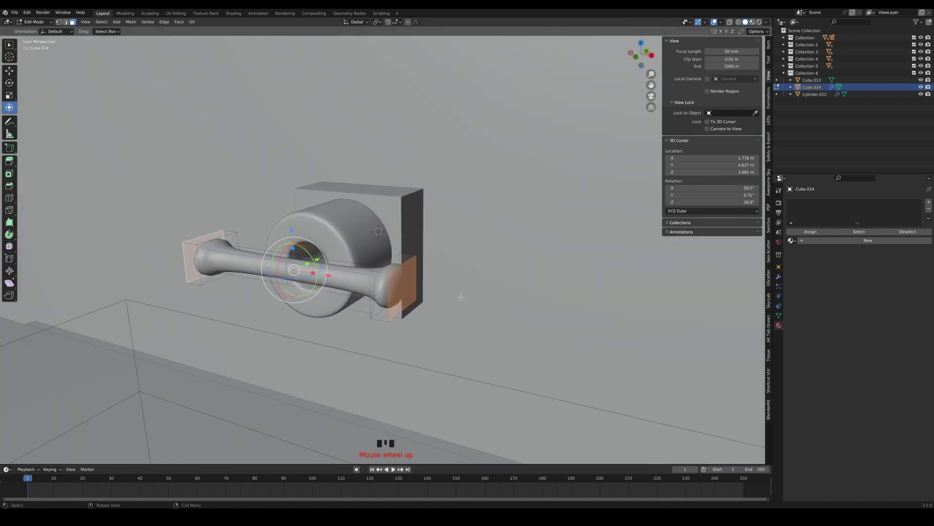
{"action": "key", "text": "i"}
{"action": "left_click", "coordinate": [450, 298]}
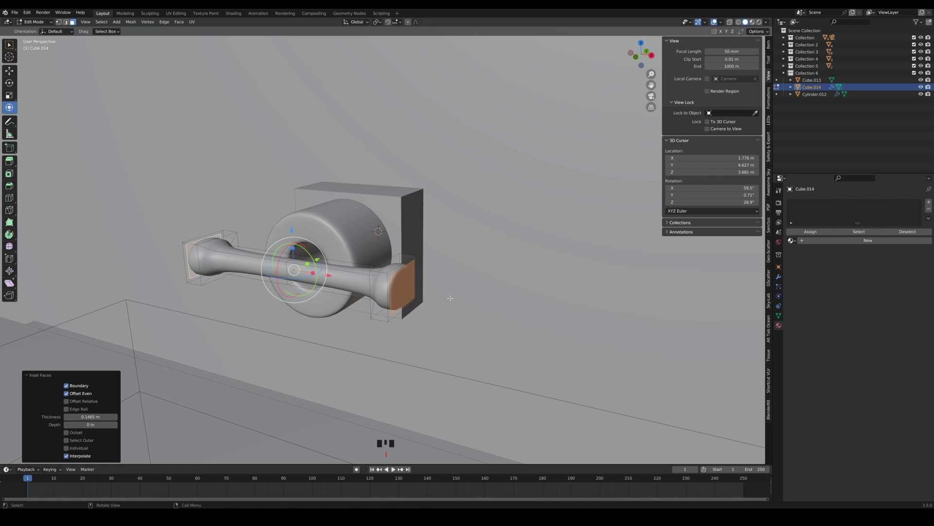
{"action": "key", "text": "i"}
{"action": "left_click", "coordinate": [447, 296]}
{"action": "middle_click_drag", "start_coordinate": [399, 292], "coordinate": [421, 292]}
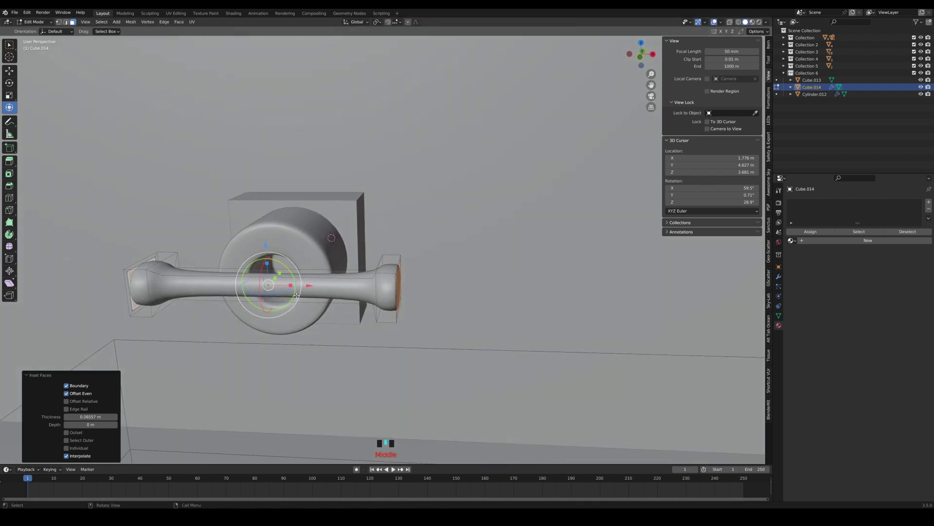
Add an edge loop on the bar's shaft close to each end knob to sharpen the transitions
{"action": "key", "text": "ctrl+r"}
{"action": "left_click", "coordinate": [211, 287]}
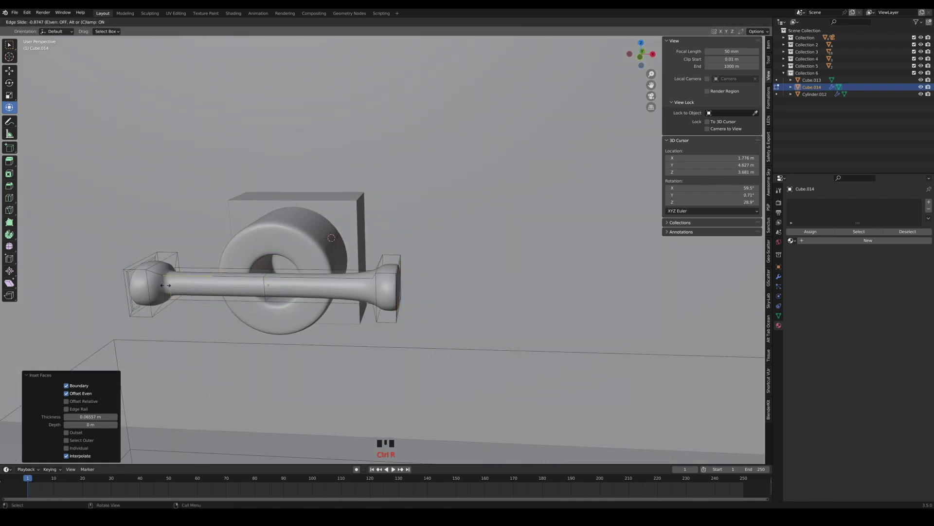
{"action": "left_click", "coordinate": [166, 286]}
{"action": "key", "text": "ctrl+r"}
{"action": "left_click", "coordinate": [331, 283]}
{"action": "left_click", "coordinate": [374, 293]}
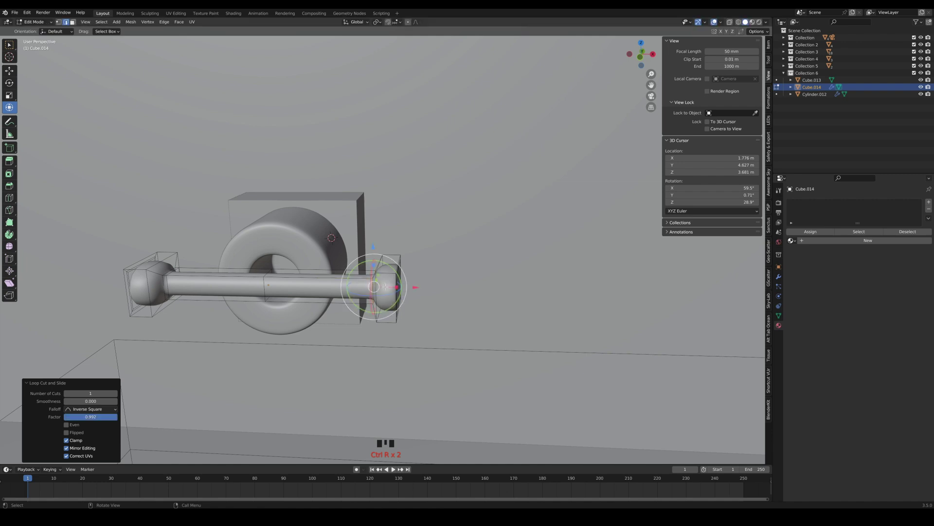
{"action": "key", "text": "Tab"}
{"action": "middle_click_drag", "start_coordinate": [380, 298], "coordinate": [326, 295]}
{"action": "scroll", "coordinate": [355, 305], "scroll_direction": "up", "scroll_amount": 2}
{"action": "scroll", "coordinate": [453, 247], "scroll_direction": "down", "scroll_amount": 1}
{"action": "left_click", "coordinate": [453, 248]}
{"action": "key", "text": "Tab"}
{"action": "key", "text": "Tab"}
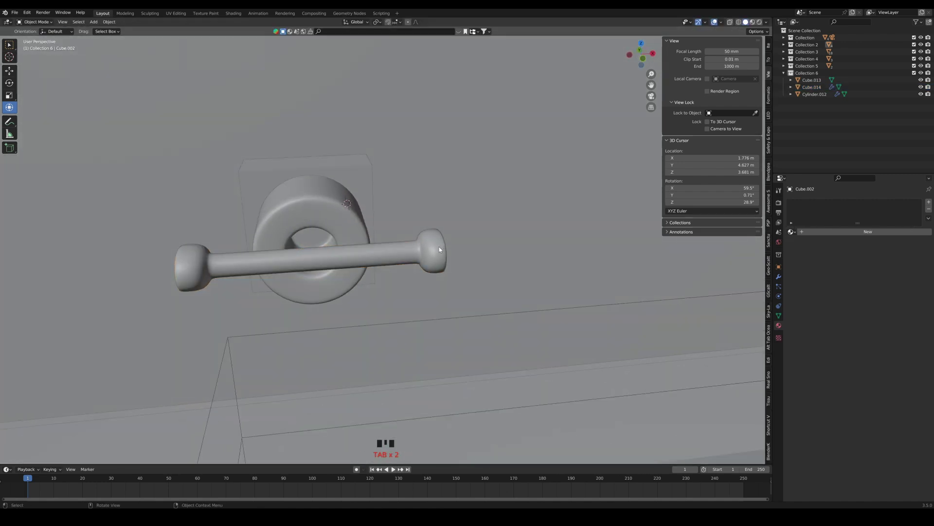
Inset the face loops around both end knobs of the bar by about 0.05 m
{"action": "left_click", "coordinate": [438, 251]}
{"action": "key", "text": "Tab"}
{"action": "left_click", "coordinate": [432, 239]}
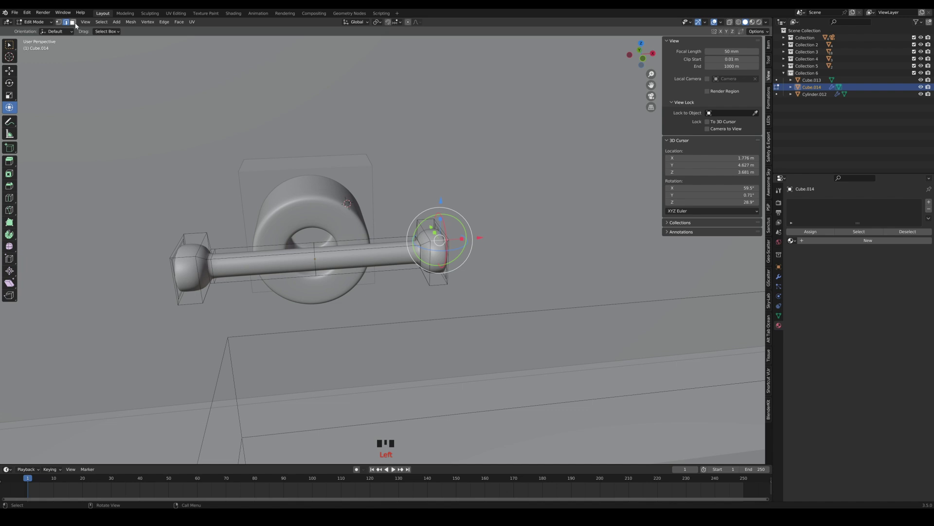
{"action": "left_click", "coordinate": [433, 207]}
{"action": "left_click", "coordinate": [444, 243], "text": "alt"}
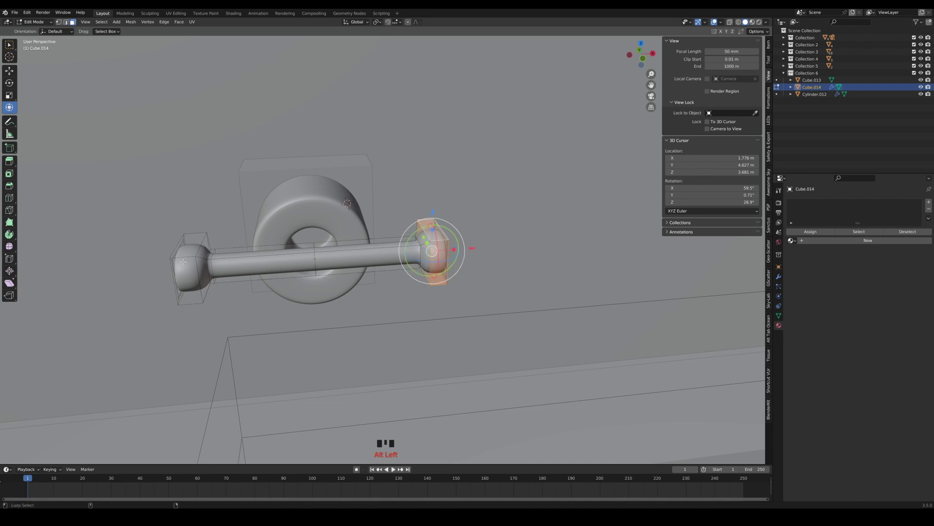
{"action": "left_click", "coordinate": [183, 262], "text": "alt+shift"}
{"action": "key", "text": "i"}
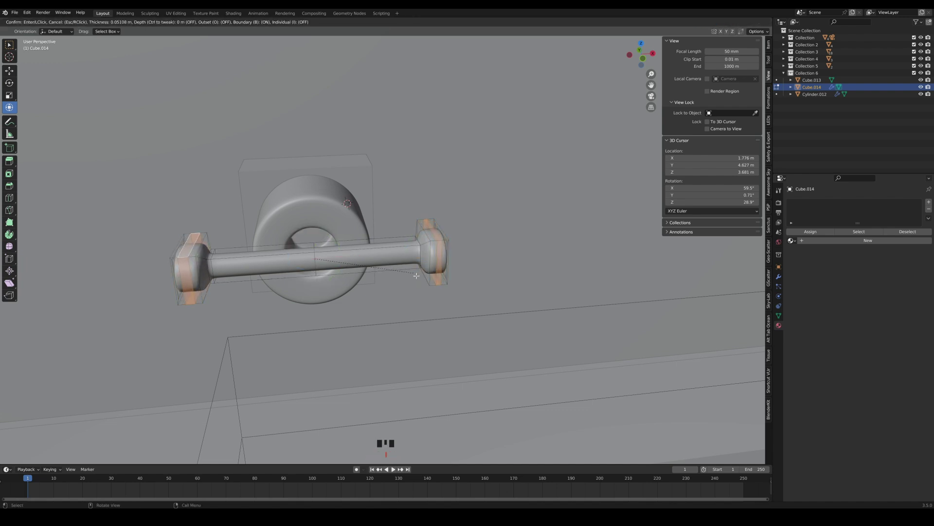
{"action": "left_click", "coordinate": [420, 273]}
{"action": "key", "text": "Tab"}
{"action": "middle_click_drag", "start_coordinate": [427, 270], "coordinate": [398, 276]}
{"action": "scroll", "coordinate": [256, 265], "scroll_direction": "up", "scroll_amount": 1}
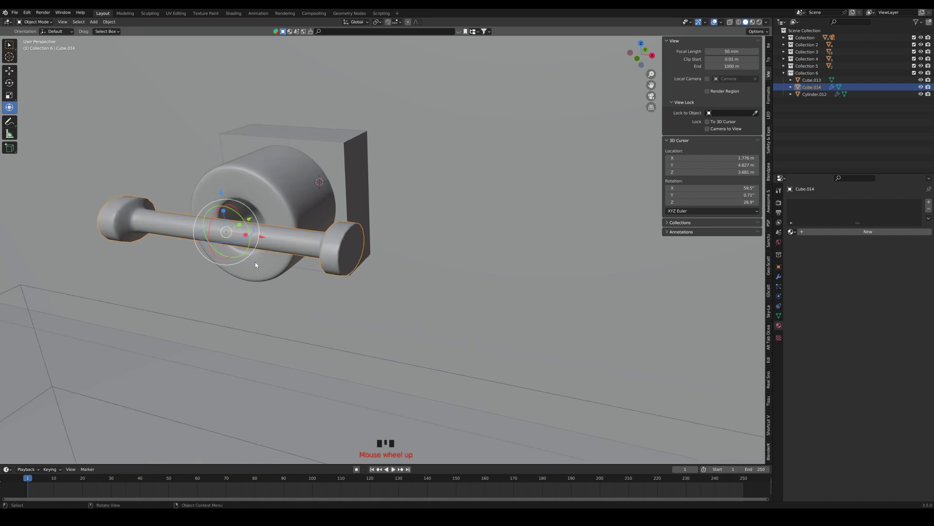
Raise the bar's viewport subdivision level, apply its Subdivision modifier and save the file
{"action": "middle_click_drag", "start_coordinate": [268, 274], "coordinate": [332, 299], "text": "shift"}
{"action": "scroll", "coordinate": [282, 296], "scroll_direction": "up", "scroll_amount": 3}
{"action": "scroll", "coordinate": [332, 299], "scroll_direction": "up", "scroll_amount": 1, "text": "shift"}
{"action": "left_click", "coordinate": [779, 277]}
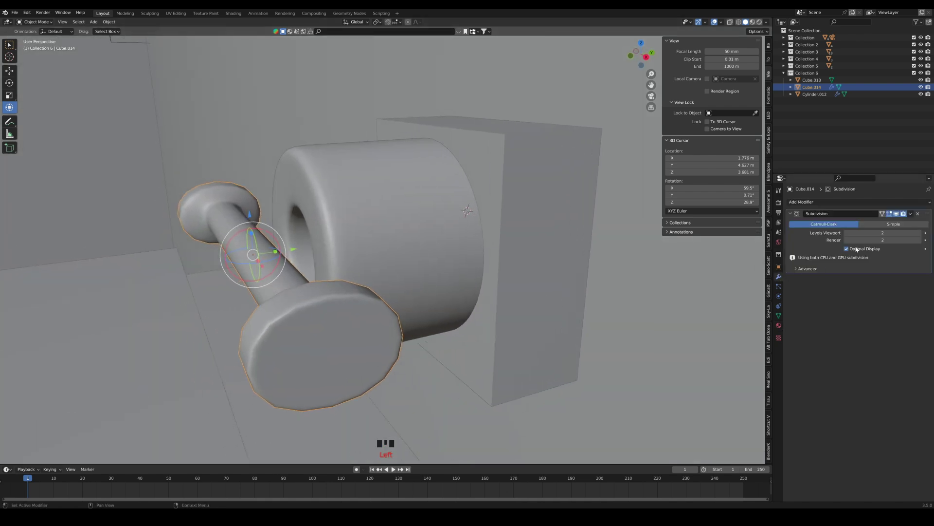
{"action": "left_click", "coordinate": [885, 232]}
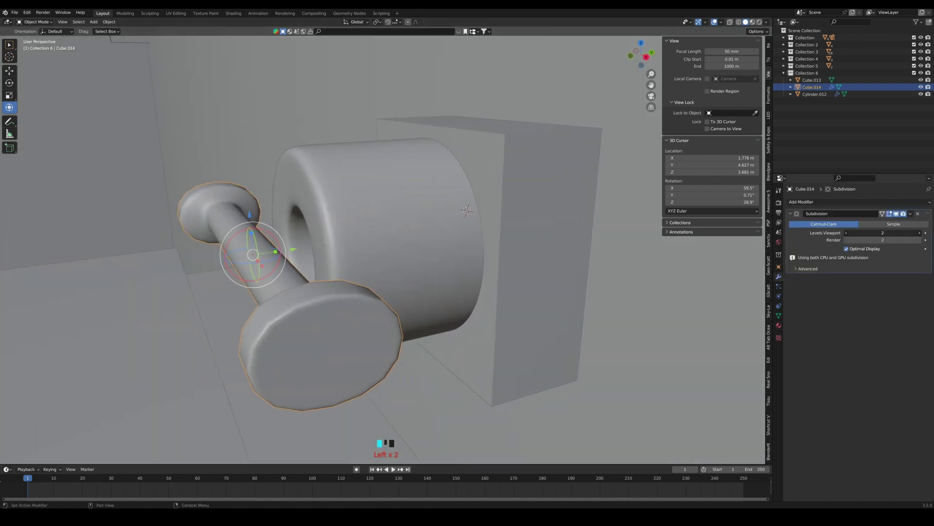
{"action": "left_click", "coordinate": [911, 215]}
{"action": "left_click", "coordinate": [904, 221]}
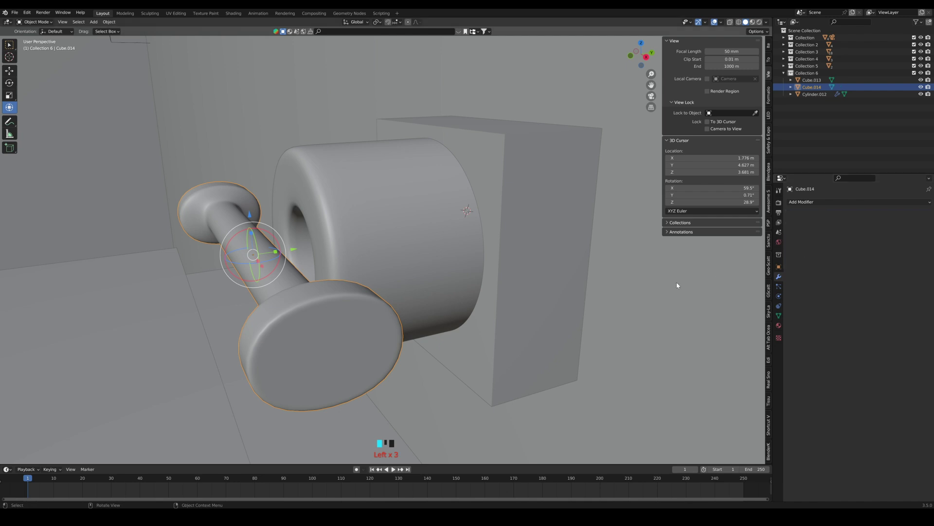
{"action": "middle_click_drag", "start_coordinate": [298, 296], "coordinate": [405, 282], "text": "shift"}
{"action": "scroll", "coordinate": [371, 282], "scroll_direction": "down", "scroll_amount": 3}
{"action": "middle_click_drag", "start_coordinate": [341, 297], "coordinate": [409, 301], "text": "shift"}
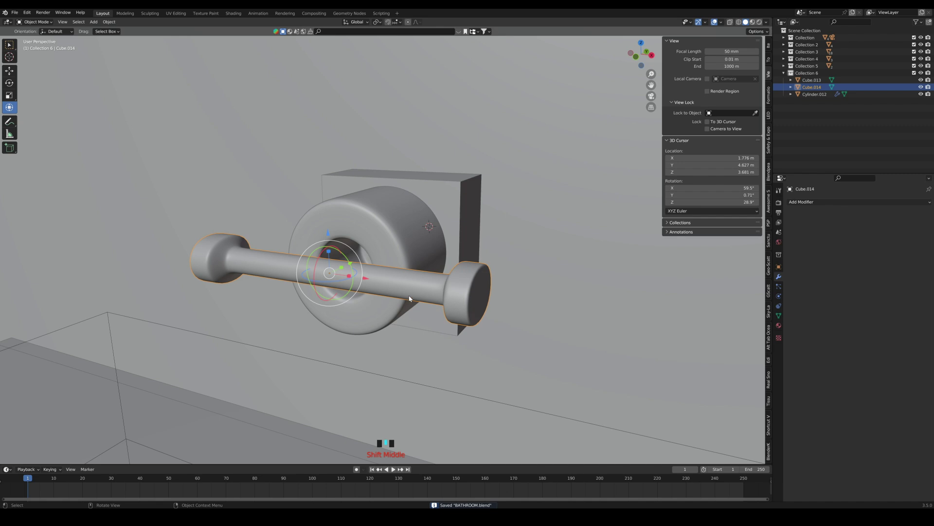
{"action": "key", "text": "alt+d"}
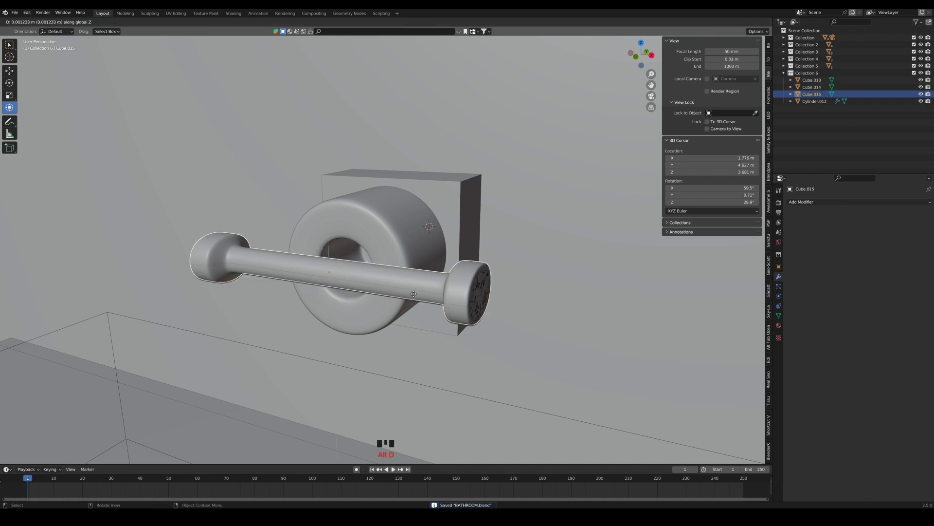
{"action": "left_click", "coordinate": [411, 295]}
{"action": "key", "text": "ctrl+z"}
Make a linked duplicate of the bar in place and rotate it 90° about Y to form a cross handle
{"action": "key", "text": "alt+d"}
{"action": "left_click", "coordinate": [411, 296]}
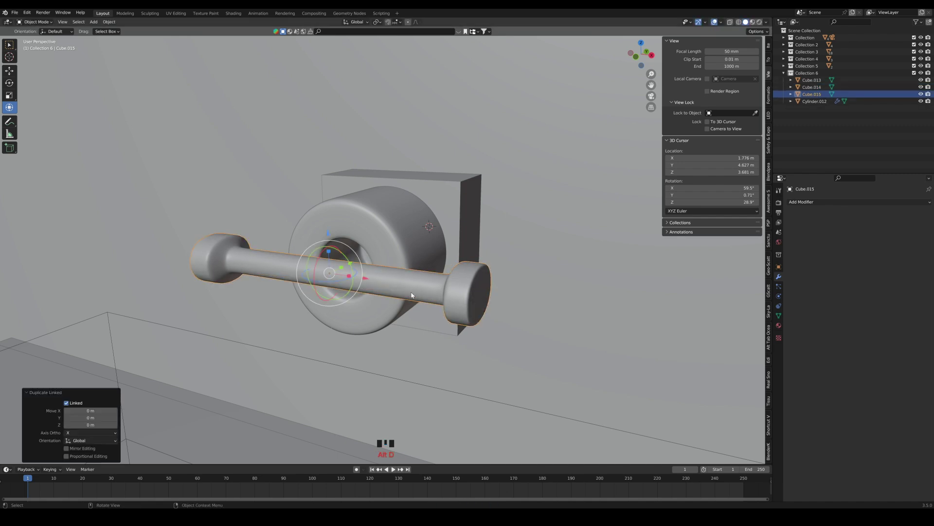
{"action": "left_click_drag", "start_coordinate": [348, 262], "coordinate": [255, 219]}
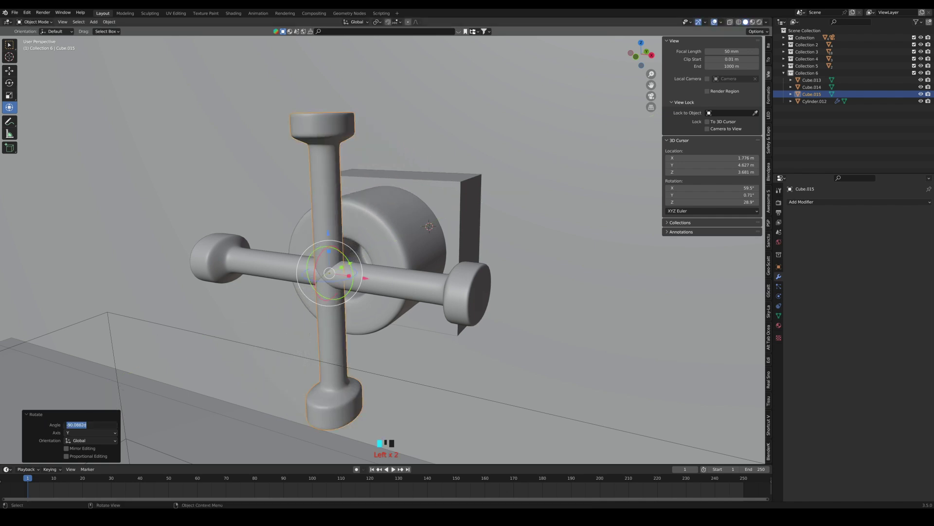
{"action": "type", "text": "90"}
{"action": "key", "text": "Return"}
{"action": "middle_click_drag", "start_coordinate": [257, 376], "coordinate": [276, 363]}
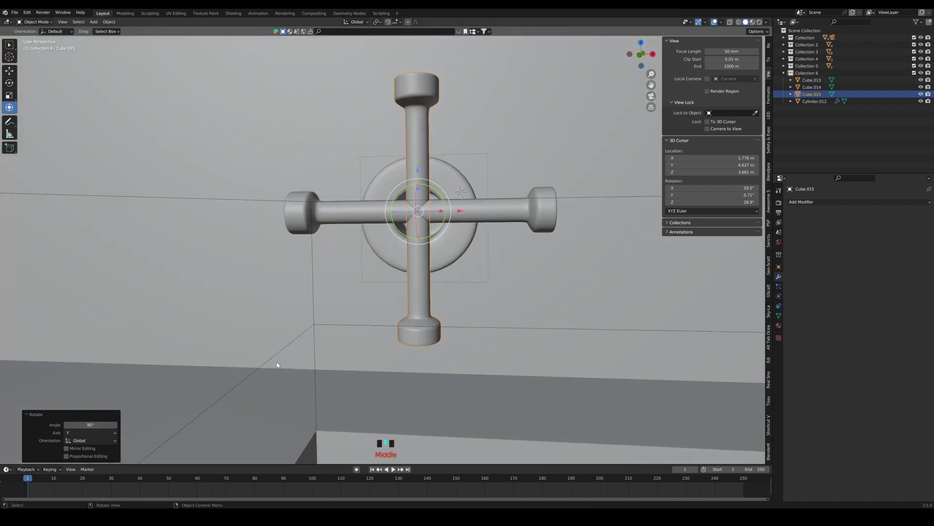
Lower both crossed bars about 0.0068 m along Z and scale them down to about 0.62
{"action": "middle_click_drag", "start_coordinate": [373, 315], "coordinate": [371, 338], "text": "shift"}
{"action": "left_click", "coordinate": [393, 241], "text": "shift"}
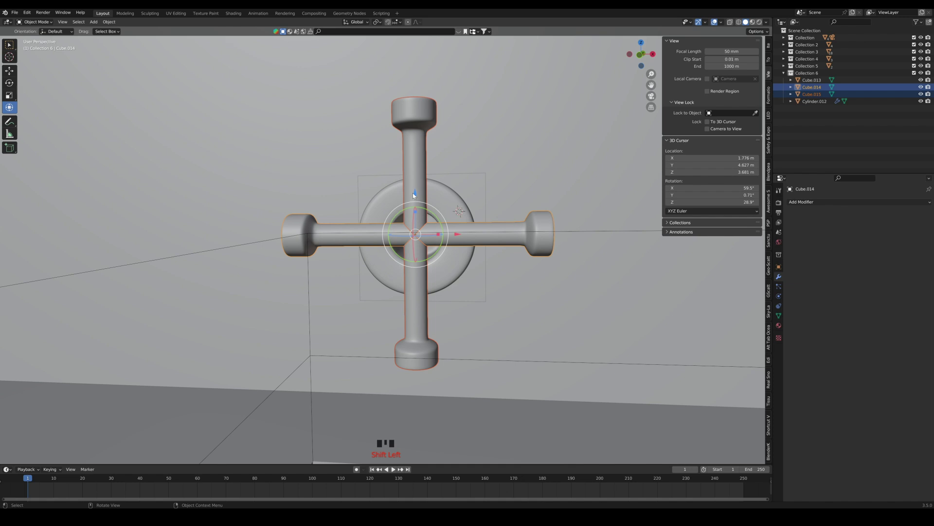
{"action": "left_click", "coordinate": [414, 195]}
{"action": "key", "text": "s"}
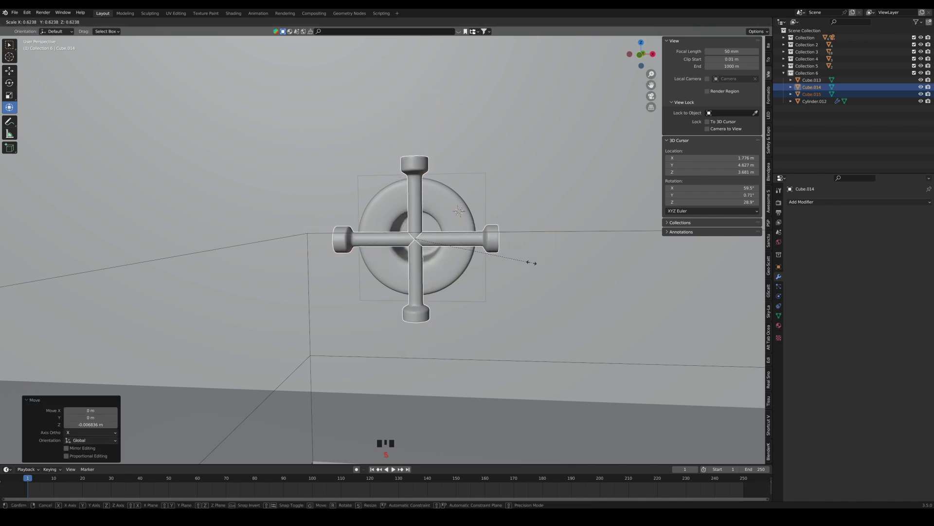
{"action": "left_click", "coordinate": [535, 259]}
Select both crossed bars and move them outward from the thick cylinder by about 0.0094 m along Y
{"action": "middle_click_drag", "start_coordinate": [475, 264], "coordinate": [358, 346]}
{"action": "scroll", "coordinate": [424, 274], "scroll_direction": "up", "scroll_amount": 4}
{"action": "middle_click_drag", "start_coordinate": [446, 272], "coordinate": [389, 298]}
{"action": "left_click", "coordinate": [462, 273]}
{"action": "left_click", "coordinate": [438, 295]}
{"action": "left_click", "coordinate": [424, 307], "text": "shift"}
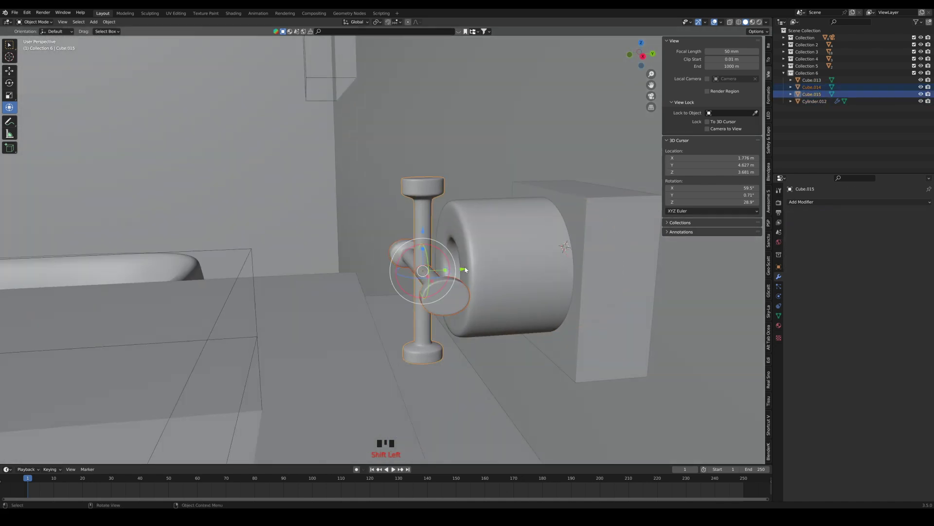
{"action": "left_click_drag", "start_coordinate": [465, 270], "coordinate": [435, 271]}
Add a cylinder at the centre of the cross handle and scale it down by about 0.107, then about 0.403
{"action": "middle_click_drag", "start_coordinate": [434, 270], "coordinate": [465, 274]}
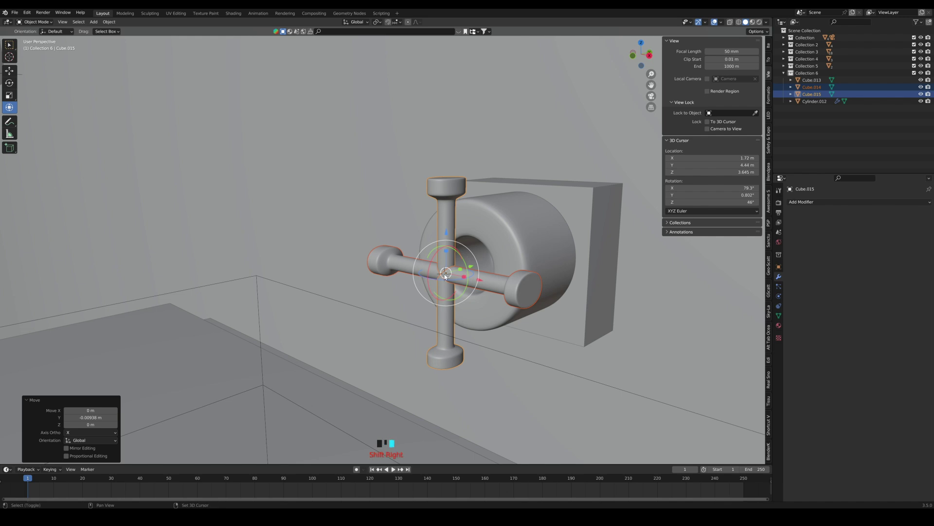
{"action": "key", "text": "shift+a"}
{"action": "key", "text": "shift+a"}
{"action": "mouse_move", "coordinate": [444, 270]}
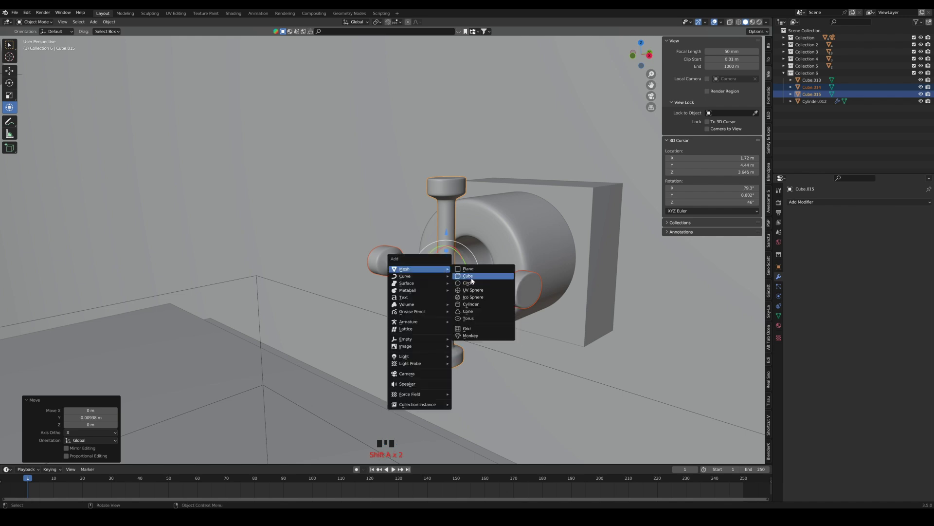
{"action": "left_click", "coordinate": [471, 304]}
{"action": "key", "text": "s"}
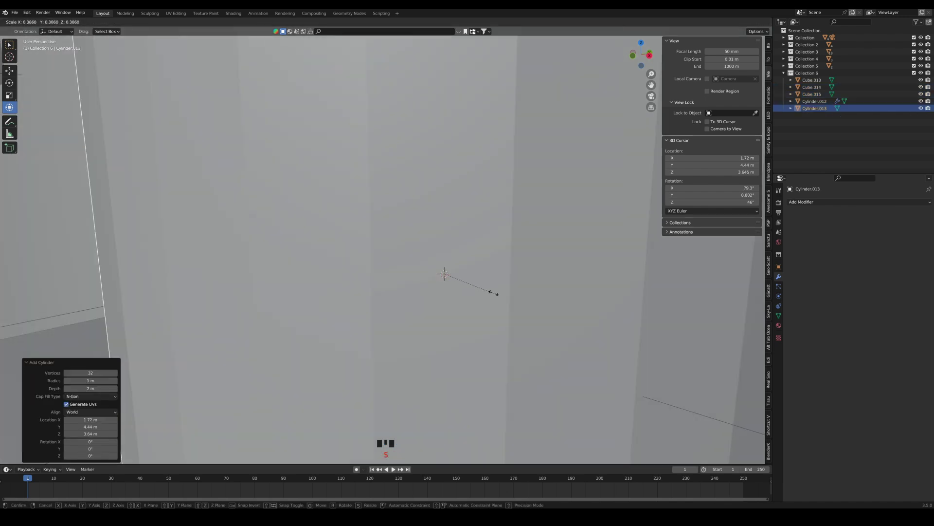
{"action": "left_click", "coordinate": [450, 287]}
{"action": "key", "text": "s"}
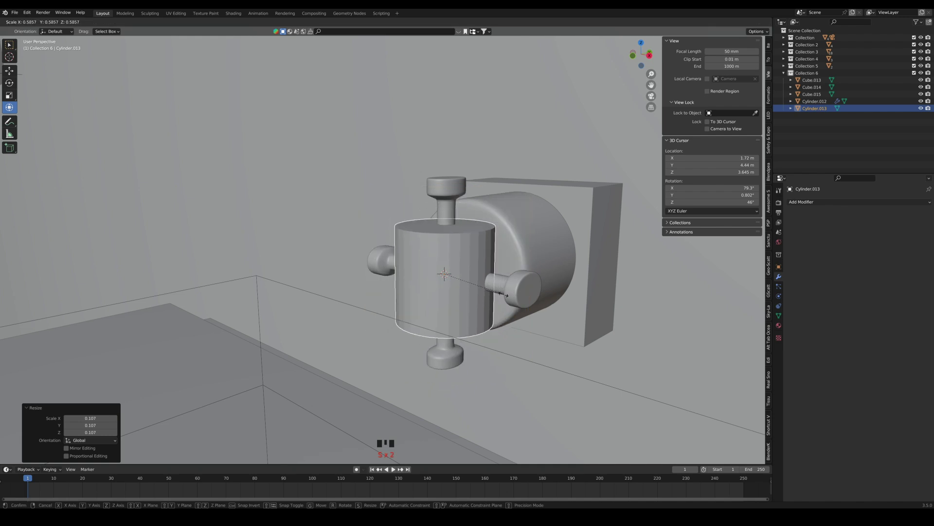
{"action": "left_click", "coordinate": [486, 284]}
Rotate the new hub cylinder 90° about the global X axis
{"action": "key", "text": "r"}
{"action": "key", "text": "x"}
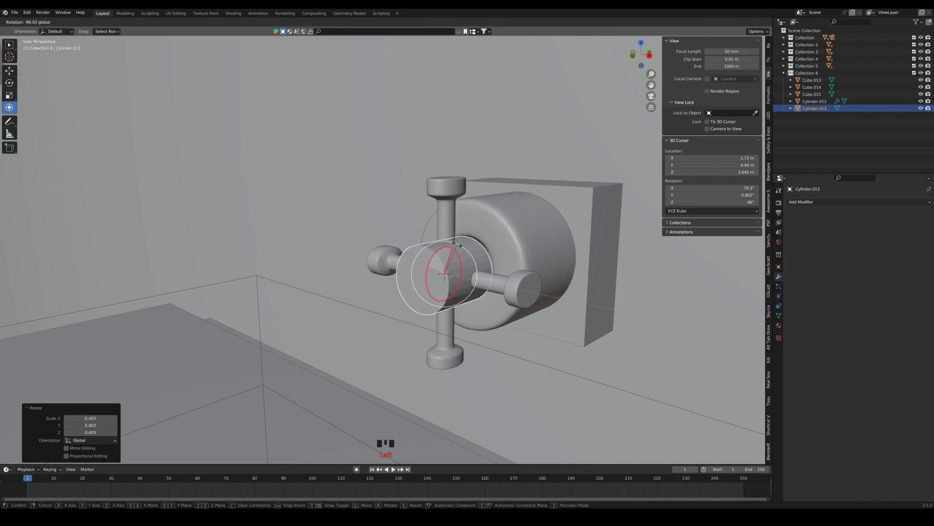
{"action": "left_click", "coordinate": [456, 251]}
{"action": "type", "text": "9"}
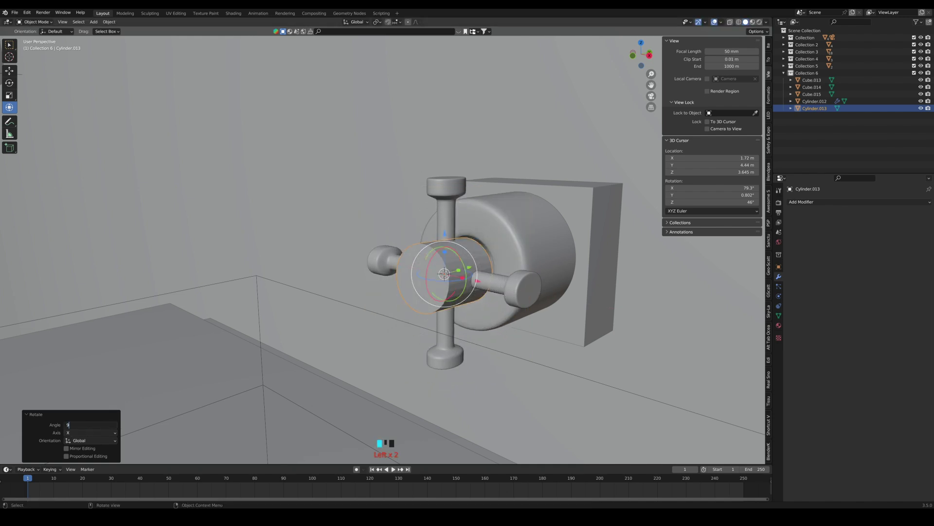
{"action": "type", "text": "0"}
{"action": "key", "text": "Return"}
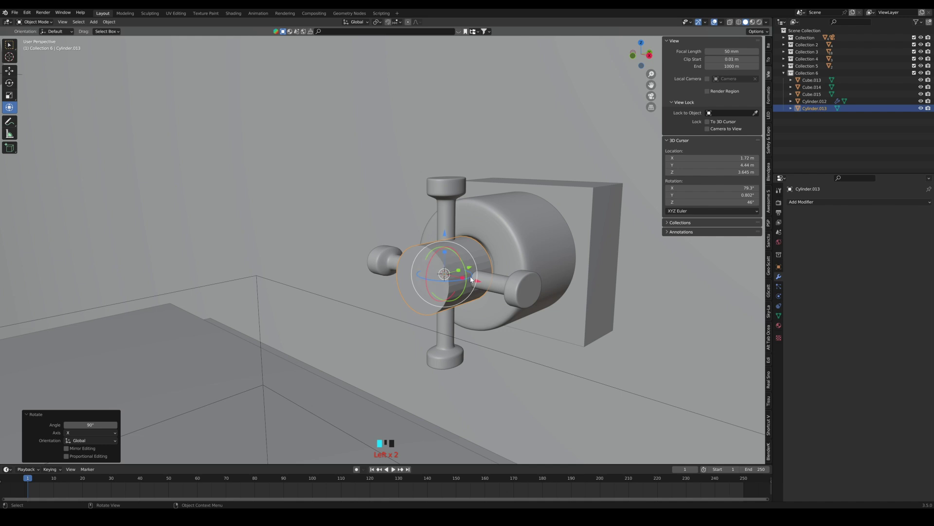
Move the hub cylinder about 0.05 m along Y toward the thick cylinder and centre it on the cross along X
{"action": "middle_click_drag", "start_coordinate": [470, 279], "coordinate": [457, 291]}
{"action": "left_click_drag", "start_coordinate": [482, 261], "coordinate": [518, 259]}
{"action": "middle_click_drag", "start_coordinate": [497, 260], "coordinate": [518, 269]}
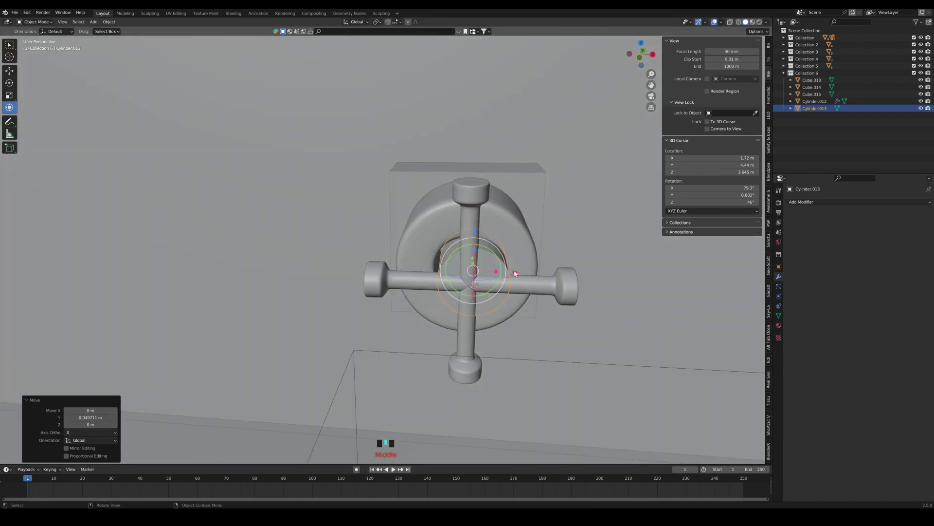
{"action": "left_click_drag", "start_coordinate": [515, 274], "coordinate": [509, 273]}
Pull the hub's front face slightly outward along Y and inset it, starting with about 0.23 m
{"action": "middle_click_drag", "start_coordinate": [516, 274], "coordinate": [468, 274]}
{"action": "key", "text": "Tab"}
{"action": "left_click", "coordinate": [491, 269]}
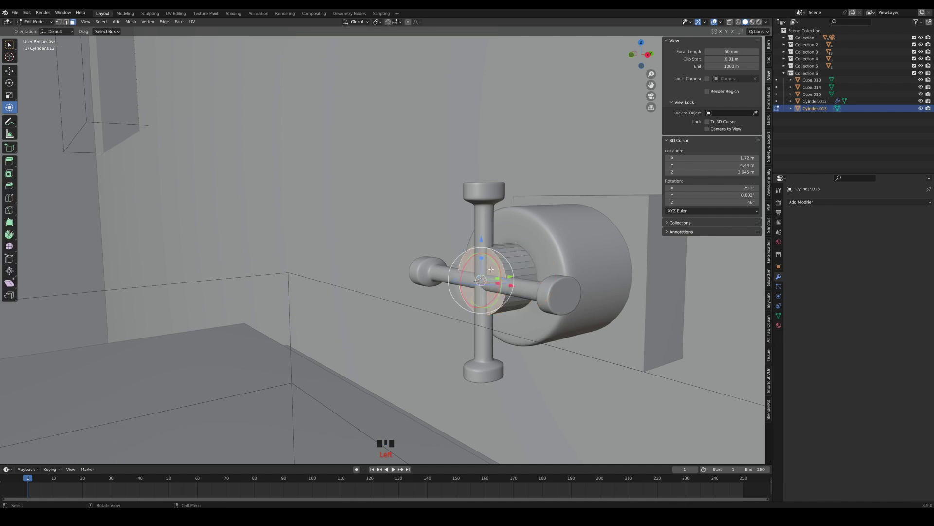
{"action": "left_click_drag", "start_coordinate": [514, 280], "coordinate": [509, 285]}
{"action": "key", "text": "i"}
{"action": "left_click", "coordinate": [564, 297]}
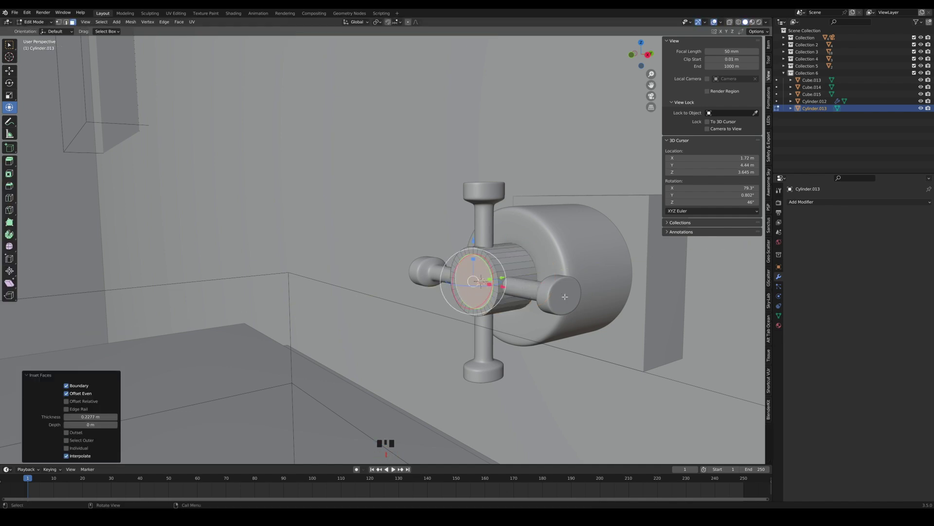
{"action": "key", "text": "i"}
{"action": "left_click", "coordinate": [562, 296]}
Extrude the inset face about 0.0048 m inward, inset it about 0.31 m, and extrude the centre outward as a raised button
{"action": "key", "text": "e"}
{"action": "left_click", "coordinate": [565, 295]}
{"action": "key", "text": "i"}
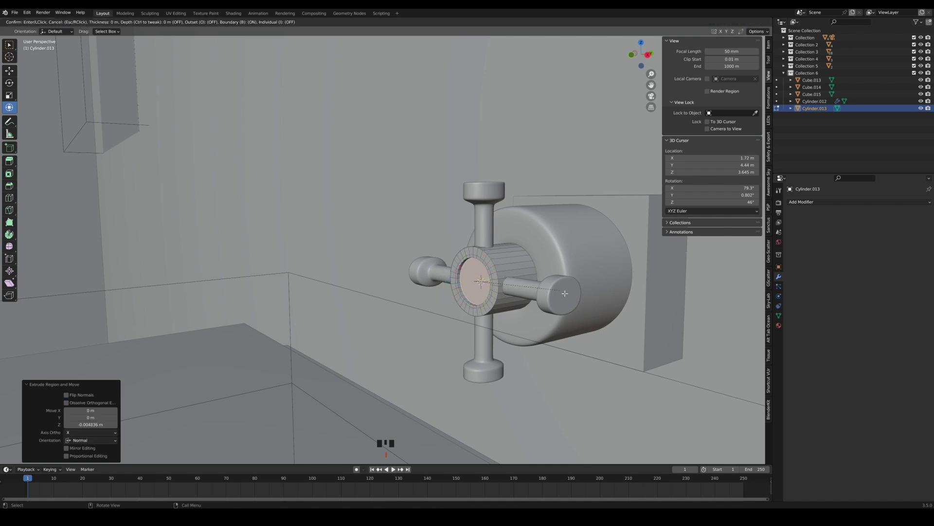
{"action": "left_click", "coordinate": [554, 295]}
{"action": "key", "text": "e"}
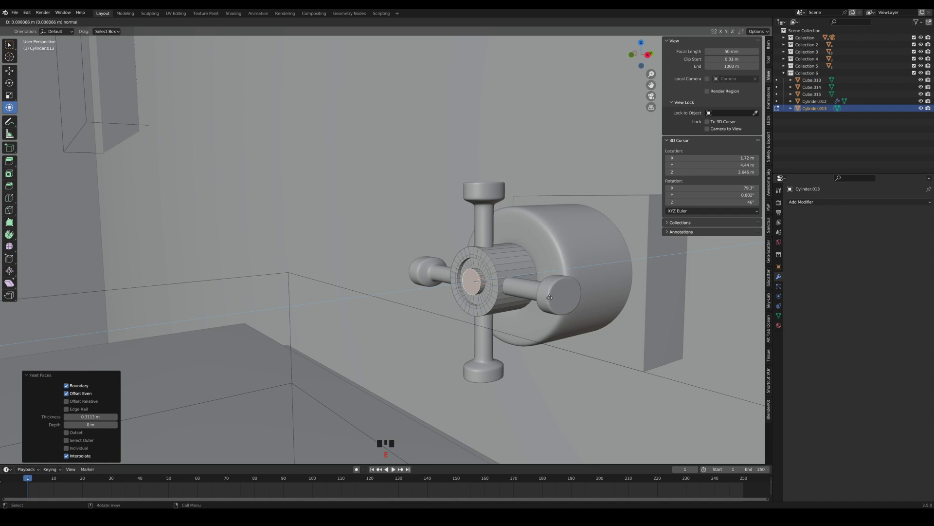
{"action": "left_click", "coordinate": [549, 298]}
Give the hub a level 2 Subdivision modifier and shade it smooth
{"action": "key", "text": "Tab"}
{"action": "middle_click_drag", "start_coordinate": [529, 298], "coordinate": [519, 301]}
{"action": "key", "text": "ctrl+2"}
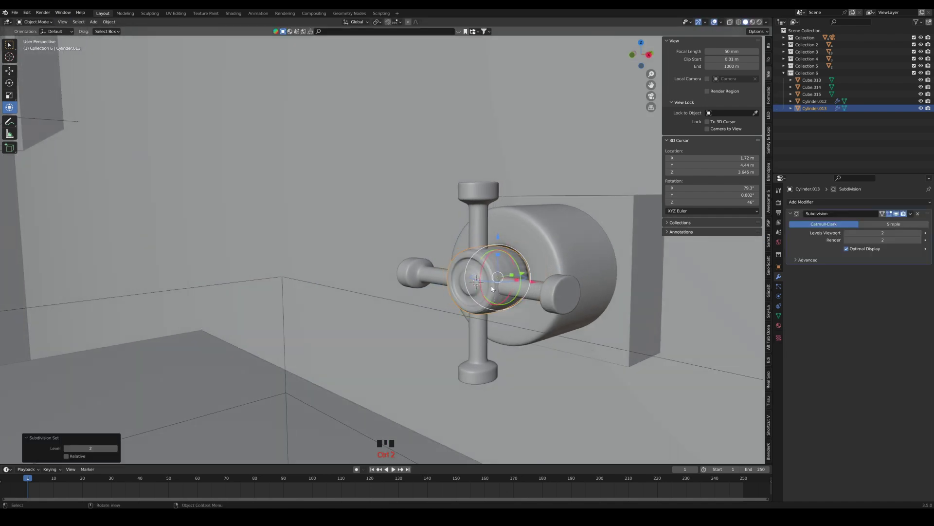
{"action": "right_click", "coordinate": [493, 289]}
{"action": "left_click", "coordinate": [493, 285]}
Add supporting edge loops around the hub's side, one near the back edge and one near the front rim
{"action": "key", "text": "Tab"}
{"action": "middle_click_drag", "start_coordinate": [533, 257], "coordinate": [506, 276]}
{"action": "key", "text": "ctrl+e"}
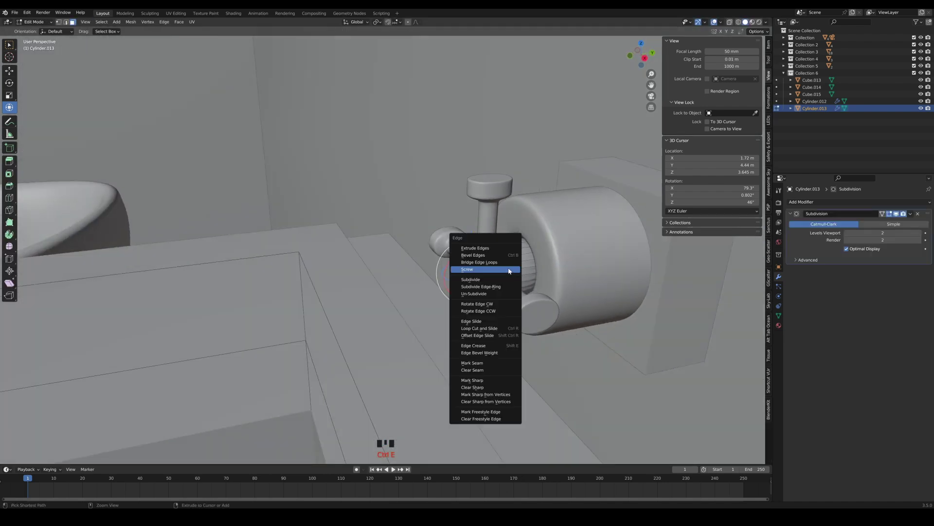
{"action": "left_click", "coordinate": [506, 268]}
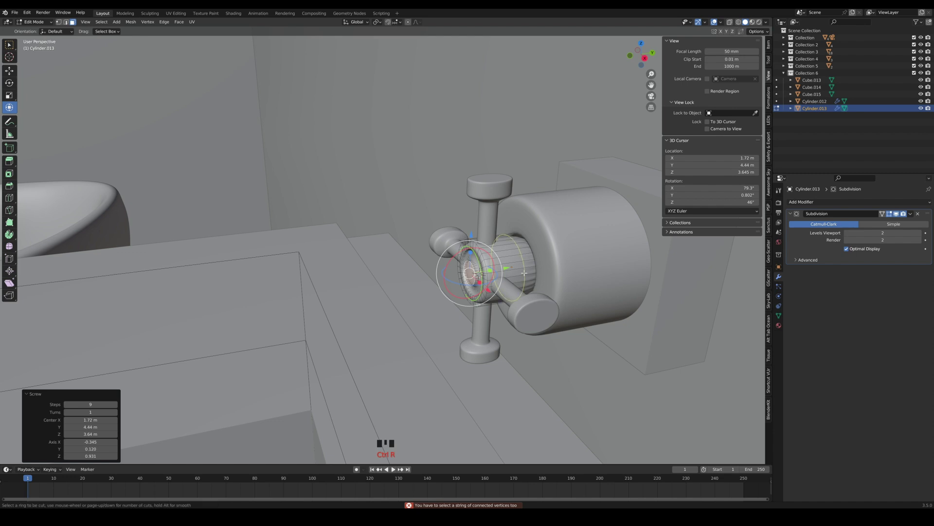
{"action": "left_click", "coordinate": [524, 272]}
{"action": "left_click", "coordinate": [560, 263]}
{"action": "key", "text": "ctrl+r"}
{"action": "left_click", "coordinate": [507, 262]}
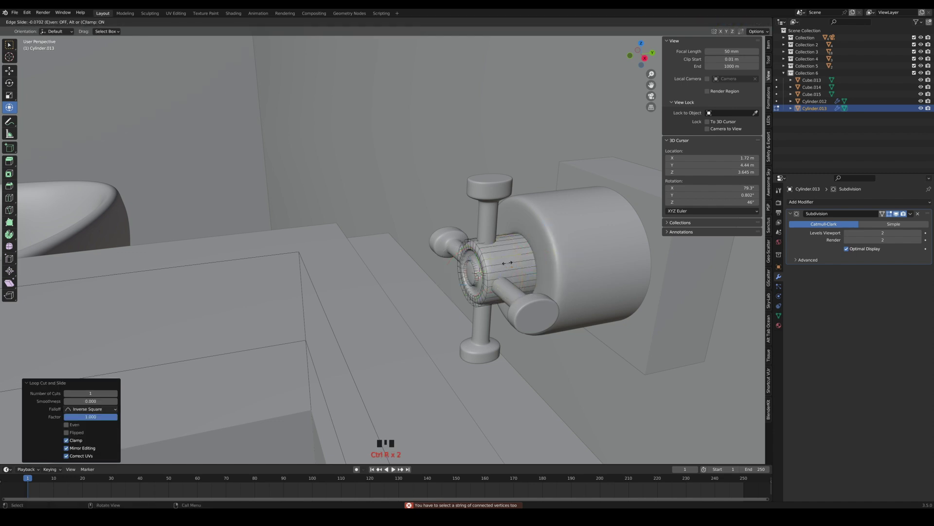
{"action": "left_click", "coordinate": [481, 279]}
Cut two supporting edge loops around the side of the raised central button, at slide factors of about 0.96 and -0.55
{"action": "scroll", "coordinate": [497, 294], "scroll_direction": "up", "scroll_amount": 5}
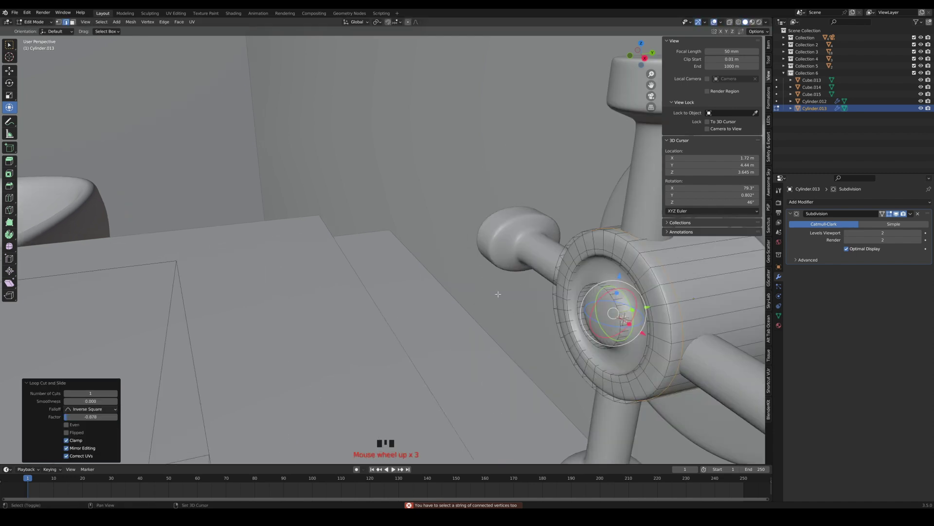
{"action": "middle_click_drag", "start_coordinate": [596, 331], "coordinate": [578, 323], "text": "shift"}
{"action": "key", "text": "ctrl+r"}
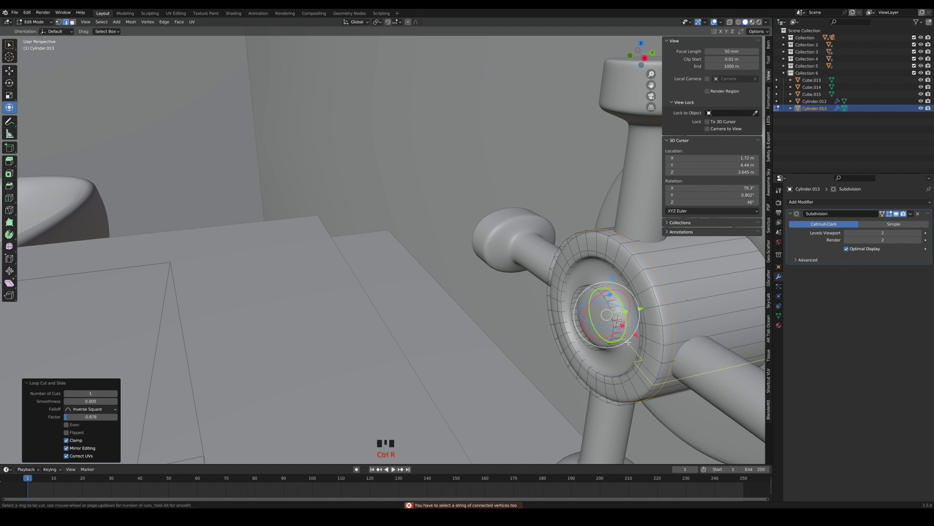
{"action": "left_click", "coordinate": [620, 313]}
{"action": "left_click", "coordinate": [626, 315]}
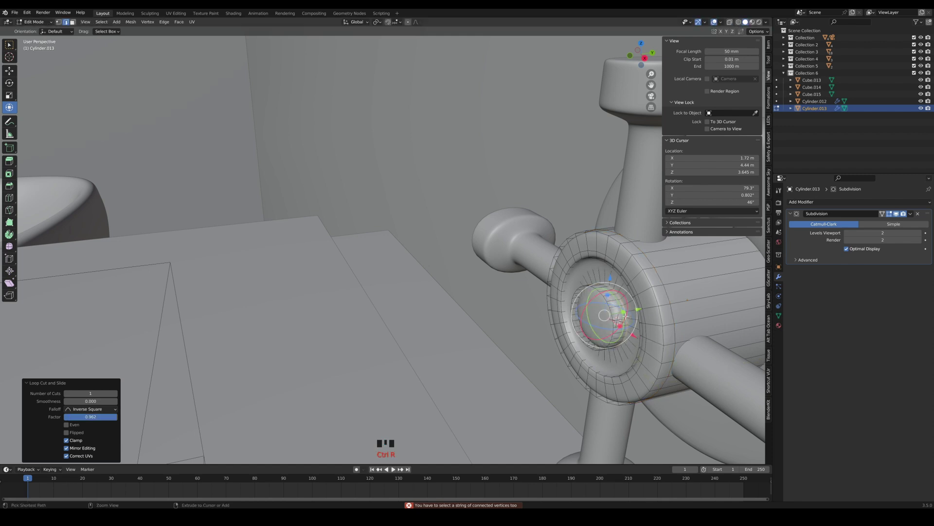
{"action": "key", "text": "ctrl+r"}
{"action": "left_click", "coordinate": [620, 313]}
{"action": "left_click", "coordinate": [619, 317]}
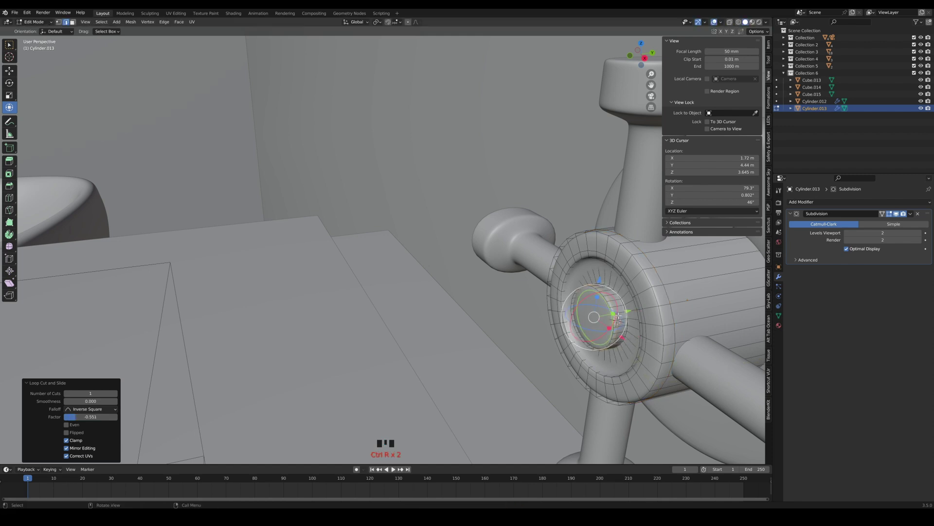
Cut two edge loops in the recessed ring around the central button to sharpen its inner and outer edges
{"action": "key", "text": "ctrl+r"}
{"action": "left_click", "coordinate": [627, 347]}
{"action": "left_click", "coordinate": [627, 343]}
{"action": "key", "text": "ctrl+r"}
{"action": "left_click", "coordinate": [630, 350]}
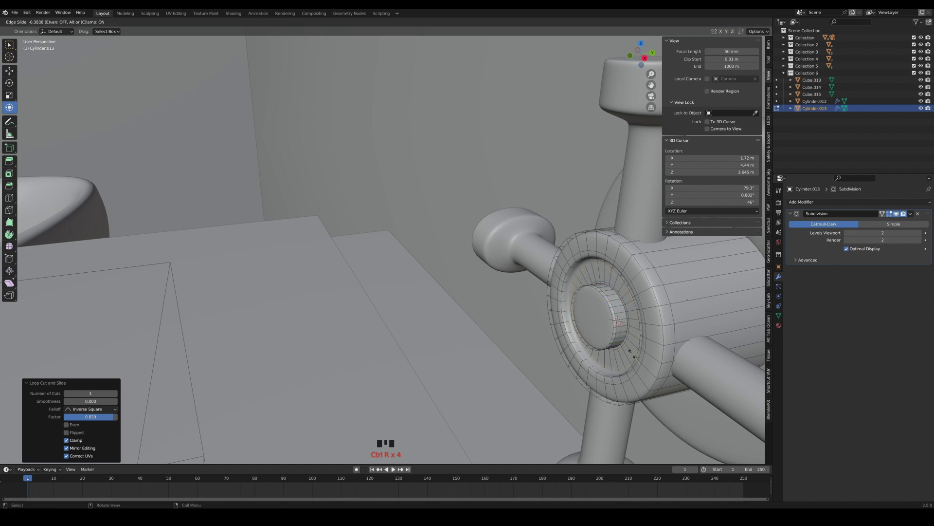
{"action": "left_click", "coordinate": [634, 358]}
{"action": "key", "text": "Tab"}
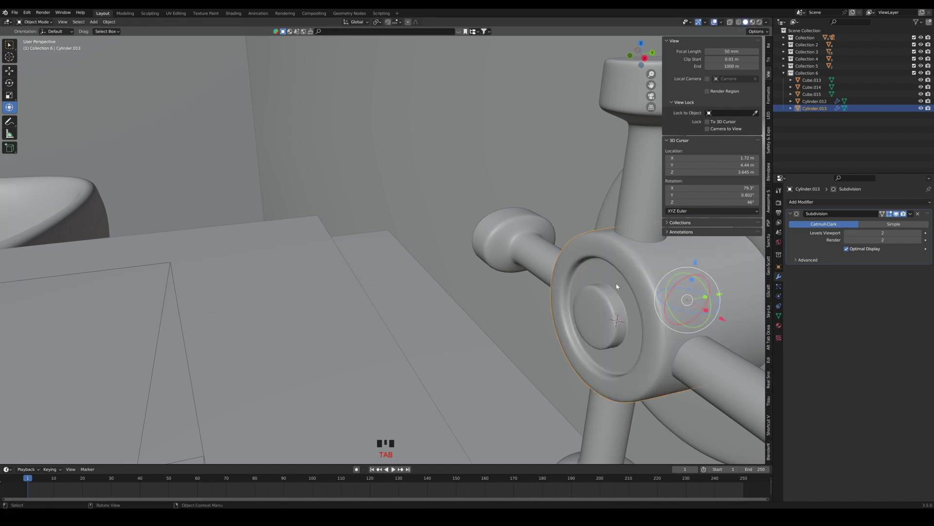
Inset the front face of the hub's central button by about 0.079 m and extrude it slightly inward
{"action": "scroll", "coordinate": [616, 284], "scroll_direction": "down", "scroll_amount": 3}
{"action": "middle_click_drag", "start_coordinate": [609, 297], "coordinate": [555, 316]}
{"action": "scroll", "coordinate": [543, 274], "scroll_direction": "up", "scroll_amount": 3}
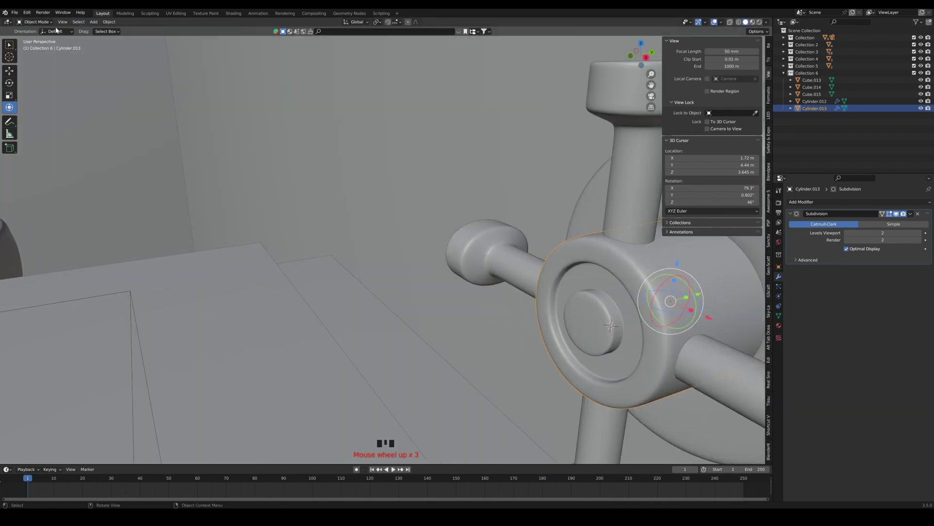
{"action": "key", "text": "Tab"}
{"action": "left_click", "coordinate": [138, 55]}
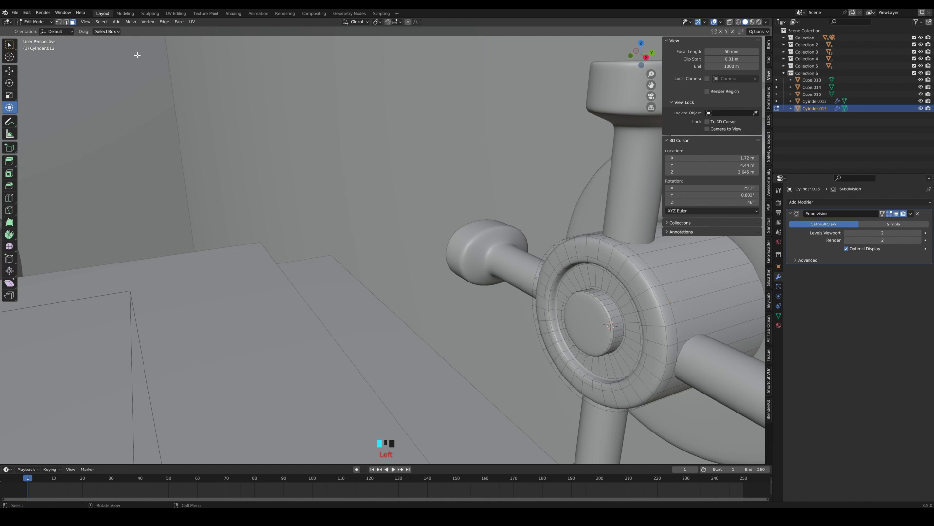
{"action": "double_click", "coordinate": [587, 325]}
{"action": "key", "text": "i"}
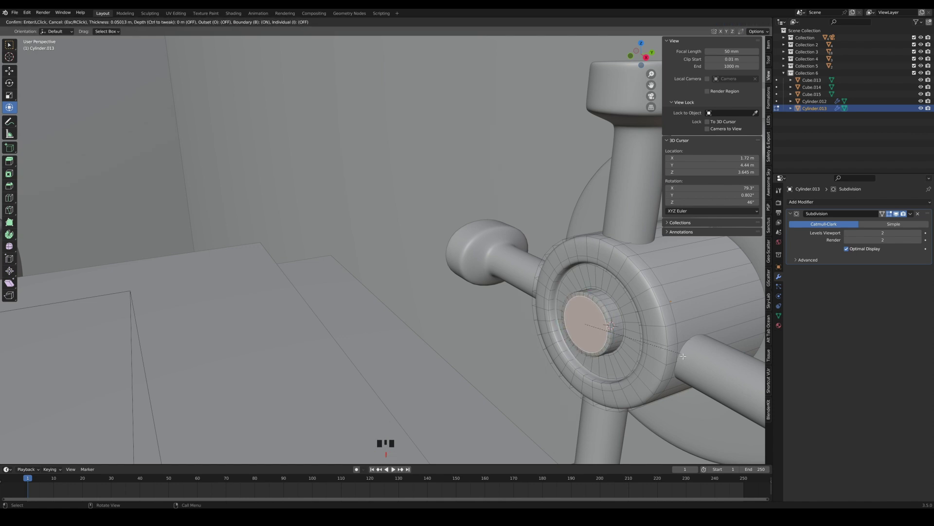
{"action": "left_click", "coordinate": [680, 356]}
{"action": "key", "text": "e"}
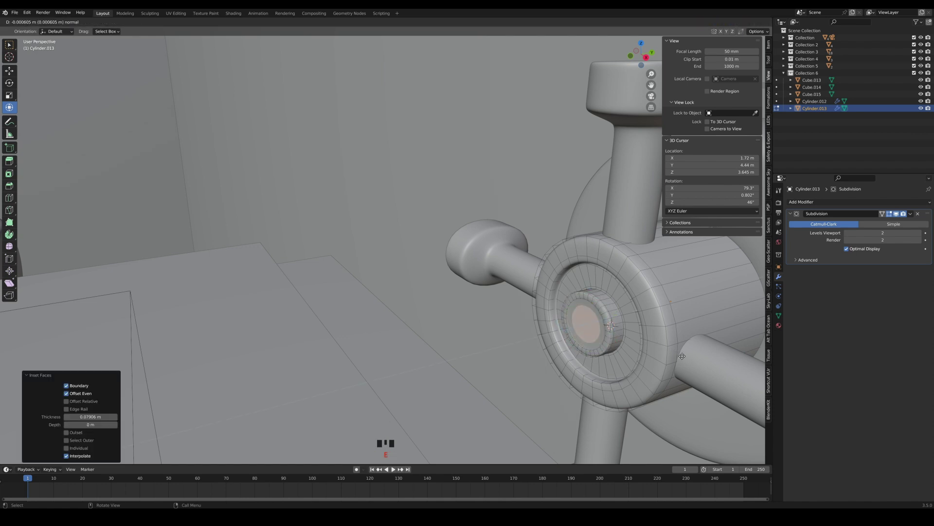
{"action": "key", "text": "Tab"}
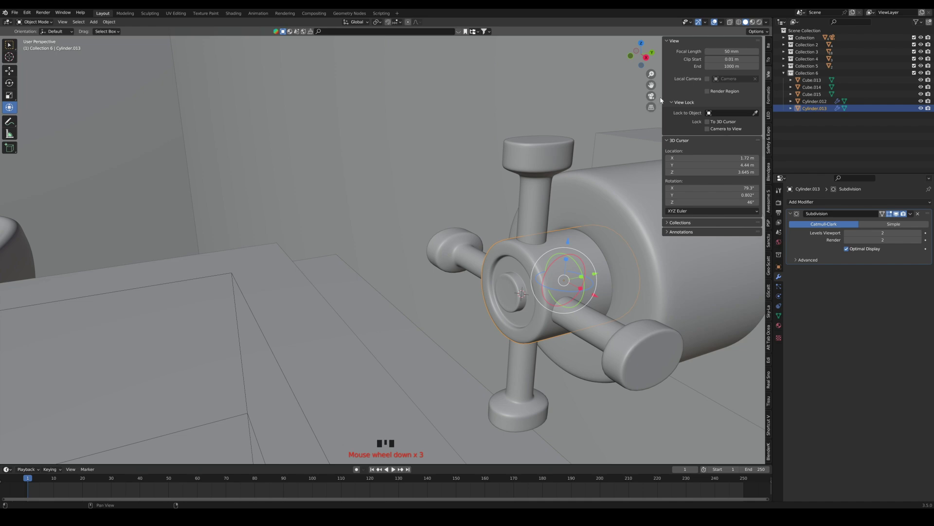
Check the faucet in camera view and scale the thick cylinder behind the handle down to about 0.624
{"action": "left_click", "coordinate": [651, 96]}
{"action": "scroll", "coordinate": [335, 299], "scroll_direction": "down", "scroll_amount": 6}
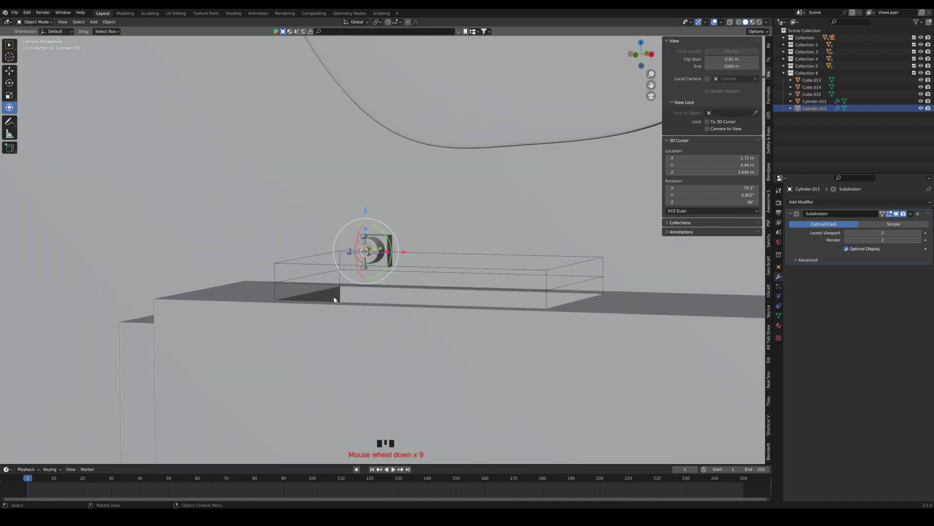
{"action": "scroll", "coordinate": [338, 263], "scroll_direction": "up", "scroll_amount": 7}
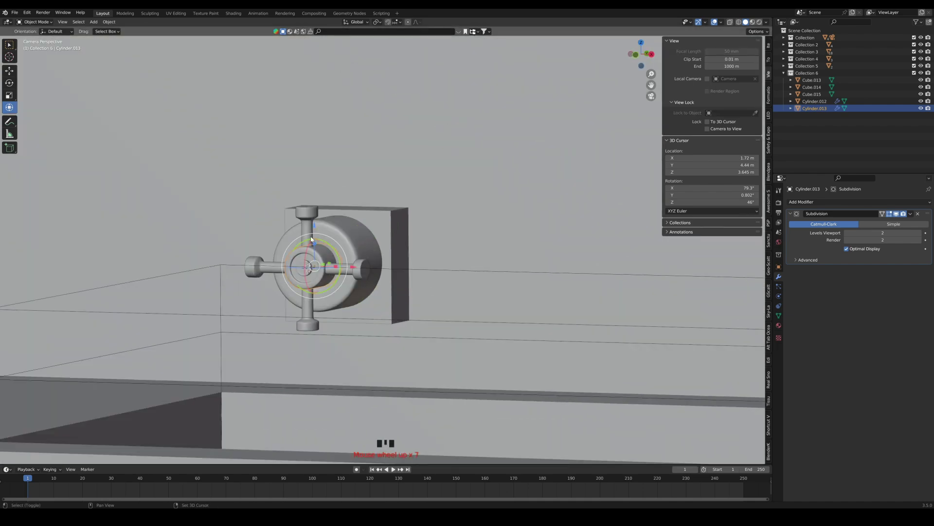
{"action": "left_click", "coordinate": [348, 243]}
{"action": "left_click", "coordinate": [348, 243]}
{"action": "key", "text": "s"}
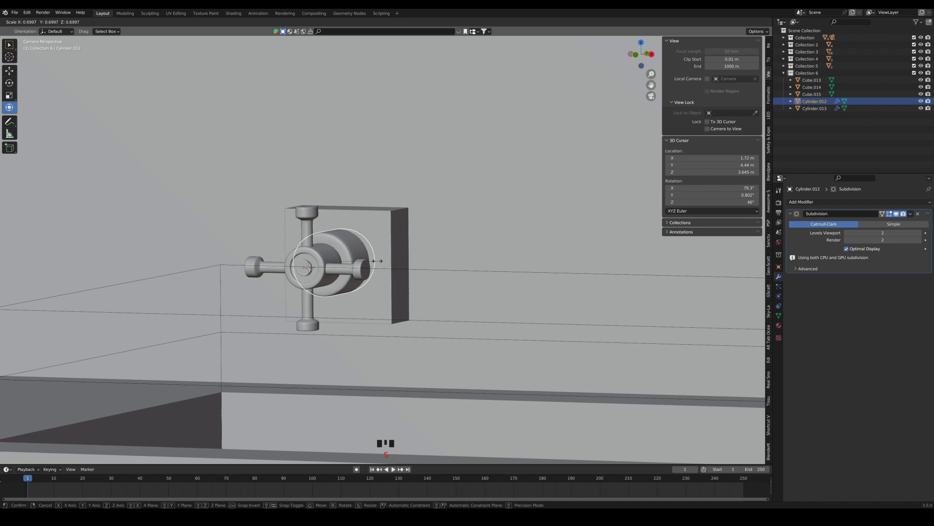
{"action": "left_click", "coordinate": [368, 261]}
Move the thick cylinder slightly along Y toward the wall block behind the handle
{"action": "middle_click_drag", "start_coordinate": [368, 261], "coordinate": [428, 287]}
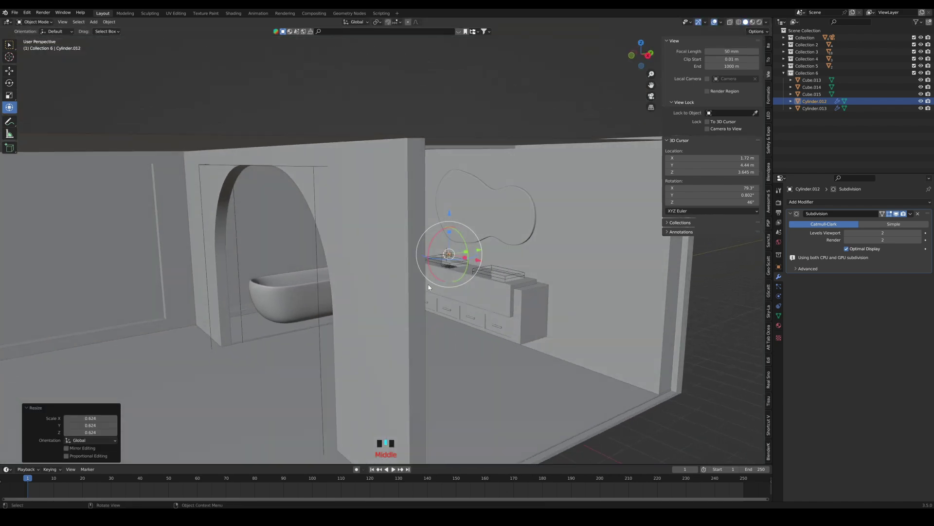
{"action": "scroll", "coordinate": [487, 275], "scroll_direction": "up", "scroll_amount": 7}
{"action": "middle_click_drag", "start_coordinate": [486, 275], "coordinate": [759, 271], "text": "shift"}
{"action": "scroll", "coordinate": [687, 276], "scroll_direction": "up", "scroll_amount": 13}
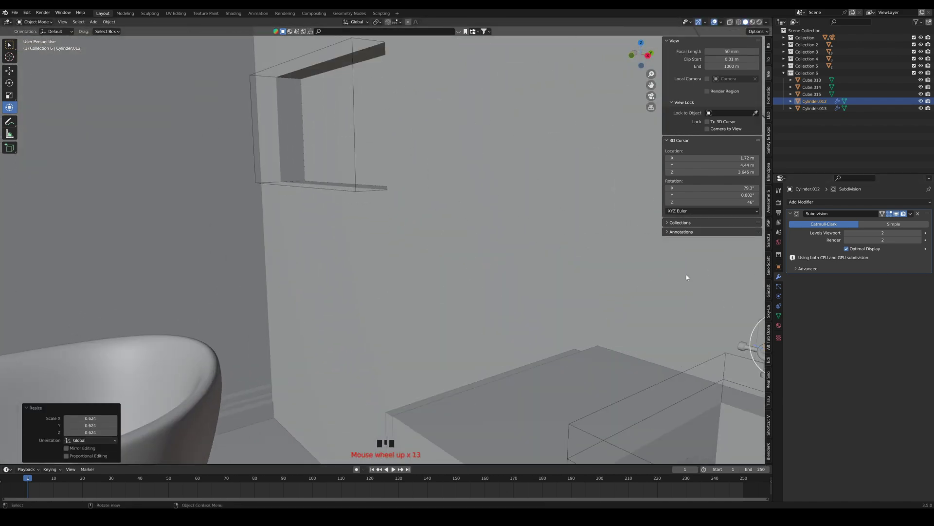
{"action": "middle_click_drag", "start_coordinate": [687, 275], "coordinate": [494, 205], "text": "shift"}
{"action": "scroll", "coordinate": [429, 292], "scroll_direction": "up", "scroll_amount": 2}
{"action": "middle_click_drag", "start_coordinate": [558, 238], "coordinate": [352, 283], "text": "shift"}
{"action": "scroll", "coordinate": [348, 247], "scroll_direction": "up", "scroll_amount": 4}
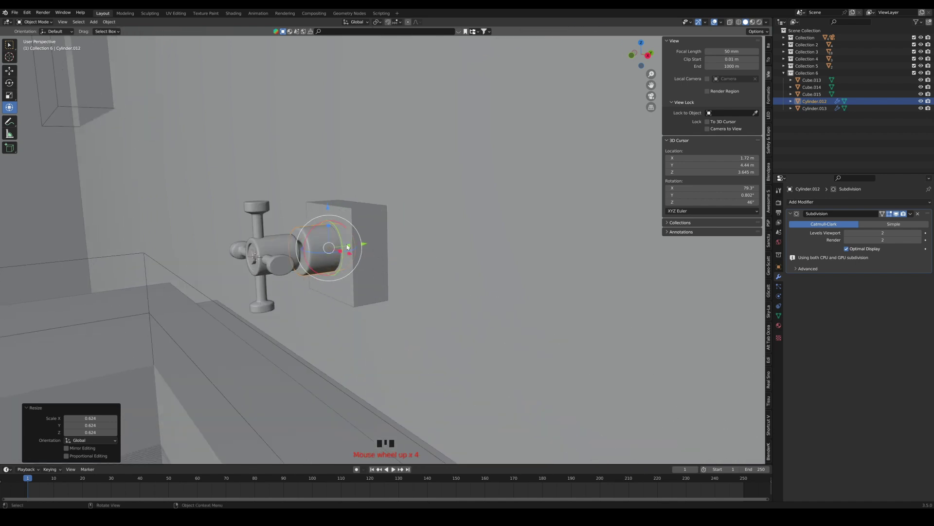
{"action": "scroll", "coordinate": [348, 247], "scroll_direction": "up", "scroll_amount": 1}
{"action": "middle_click_drag", "start_coordinate": [348, 248], "coordinate": [425, 272], "text": "shift"}
{"action": "scroll", "coordinate": [425, 272], "scroll_direction": "up", "scroll_amount": 2}
{"action": "left_click_drag", "start_coordinate": [420, 278], "coordinate": [429, 278]}
Add an edge loop around the thick cylinder, slid toward its end nearest the wall block
{"action": "mouse_move", "coordinate": [428, 276]}
{"action": "middle_mouse_down"}
{"action": "mouse_move", "coordinate": [397, 292]}
{"action": "mouse_move", "coordinate": [416, 272]}
{"action": "middle_mouse_up"}
{"action": "key", "text": "Tab"}
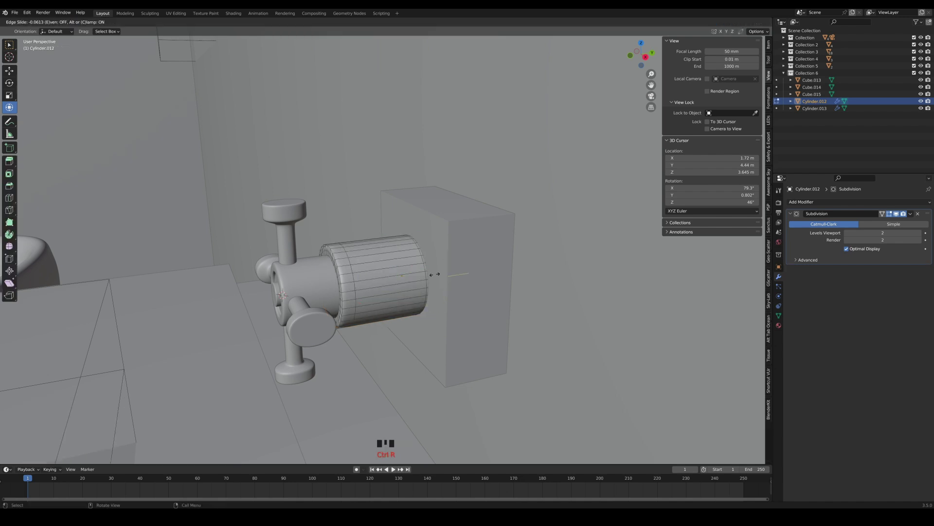
{"action": "key", "text": "Tab"}
Select the handle's hub and cross arms and move them about 0.017 m along Y into the thick cylinder
{"action": "scroll", "coordinate": [404, 286], "scroll_direction": "down", "scroll_amount": 2}
{"action": "mouse_move", "coordinate": [378, 276]}
{"action": "middle_mouse_down"}
{"action": "mouse_move", "coordinate": [402, 280]}
{"action": "mouse_move", "coordinate": [369, 281]}
{"action": "middle_mouse_up"}
{"action": "left_click", "coordinate": [338, 265]}
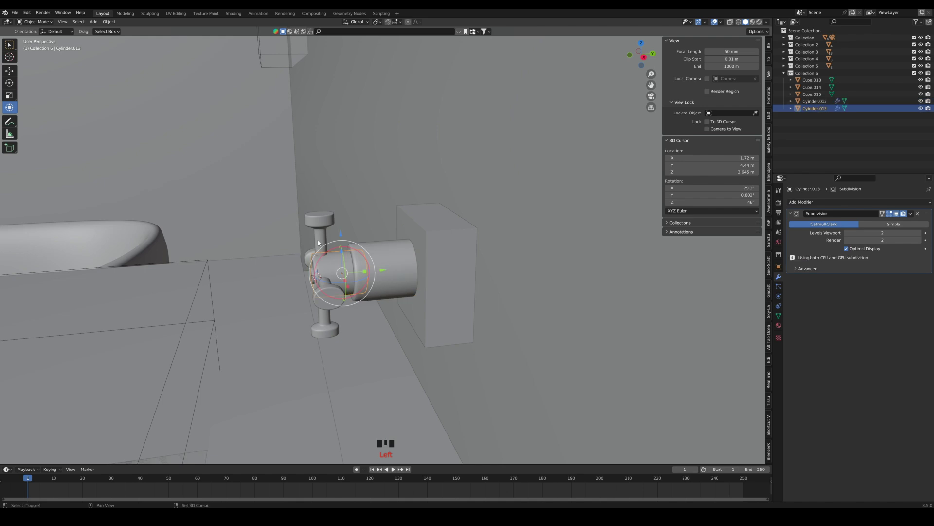
{"action": "left_click", "coordinate": [340, 268], "text": "shift"}
{"action": "left_click", "coordinate": [347, 270], "text": "shift"}
{"action": "left_click_drag", "start_coordinate": [371, 272], "coordinate": [379, 271]}
{"action": "middle_click_drag", "start_coordinate": [379, 271], "coordinate": [441, 299]}
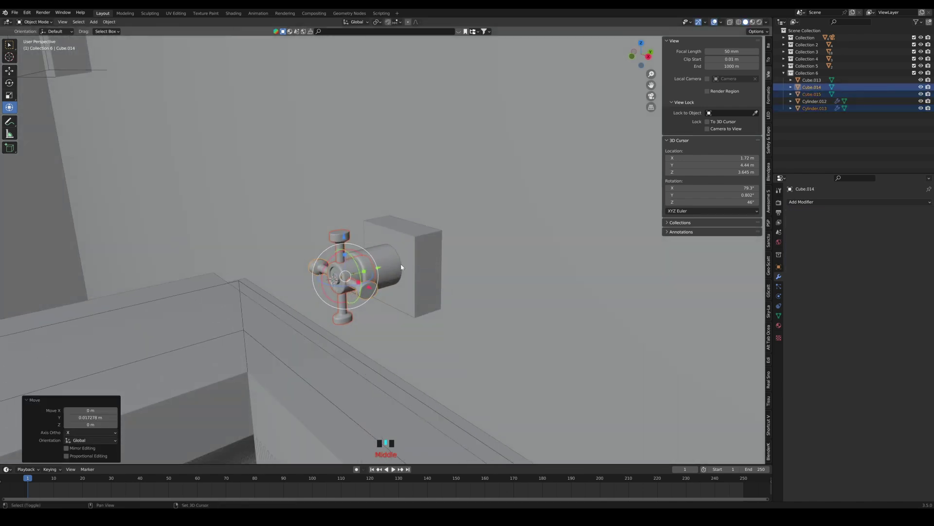
Include the thick cylinder and wall block in the selection and shift the complete faucet slightly up and about 0.353 m along X
{"action": "left_click", "coordinate": [401, 264], "text": "shift"}
{"action": "left_click", "coordinate": [414, 261], "text": "shift"}
{"action": "scroll", "coordinate": [419, 260], "scroll_direction": "down", "scroll_amount": 4}
{"action": "middle_click_drag", "start_coordinate": [419, 261], "coordinate": [445, 304]}
{"action": "left_click_drag", "start_coordinate": [327, 250], "coordinate": [326, 244]}
{"action": "left_click_drag", "start_coordinate": [367, 281], "coordinate": [414, 291]}
Make a linked duplicate of the complete faucet about 0.82 m along X above the basin
{"action": "middle_click_drag", "start_coordinate": [414, 291], "coordinate": [414, 292], "text": "shift"}
{"action": "key", "text": "alt+d"}
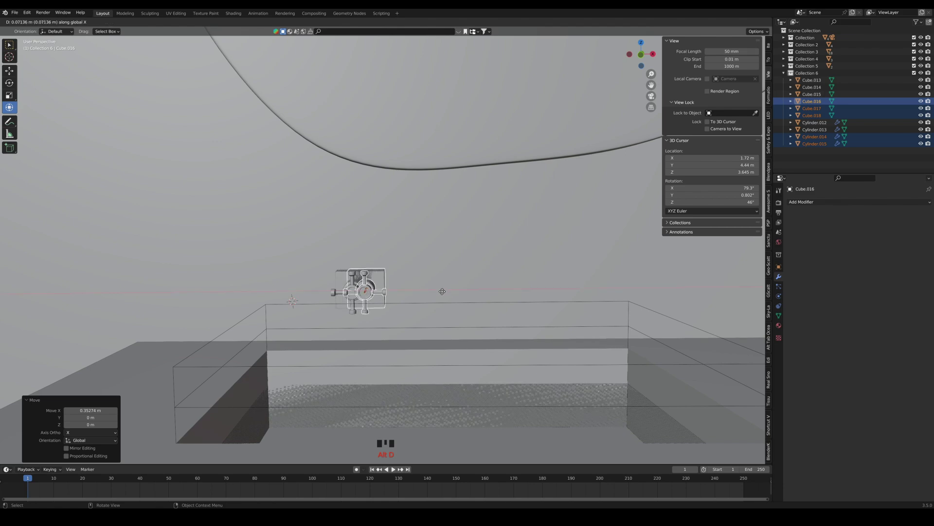
{"action": "left_click", "coordinate": [555, 293]}
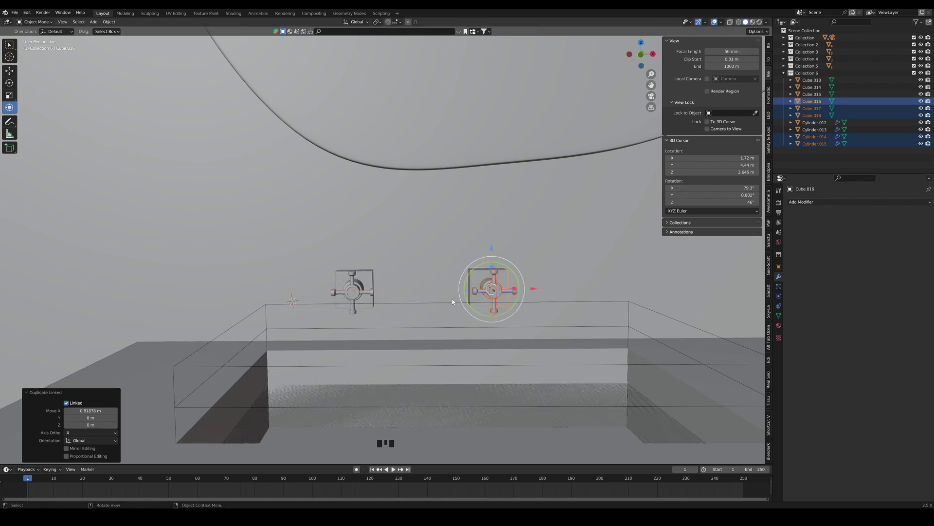
{"action": "middle_click_drag", "start_coordinate": [453, 301], "coordinate": [402, 300]}
{"action": "scroll", "coordinate": [538, 307], "scroll_direction": "up", "scroll_amount": 3}
{"action": "left_click", "coordinate": [538, 307]}
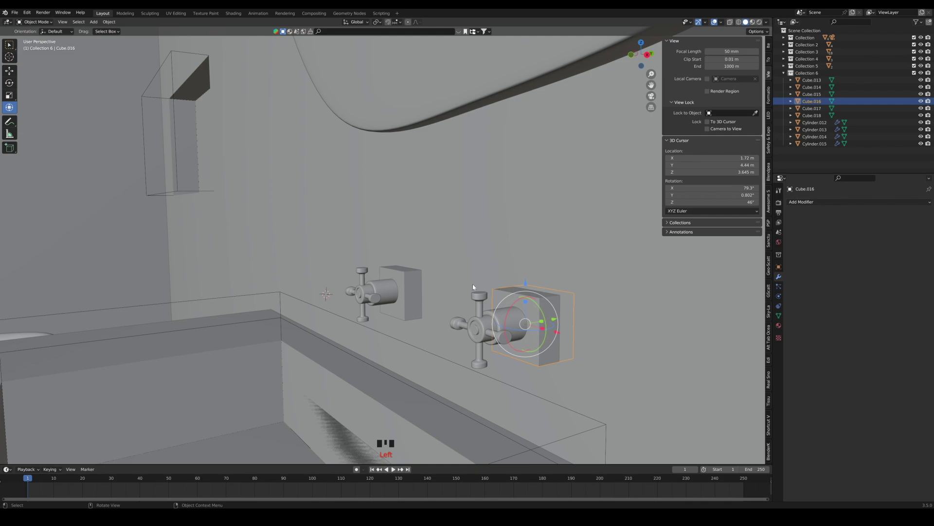
Preview both faucets in the rendered camera view of the bathroom and save the file
{"action": "left_click", "coordinate": [652, 97]}
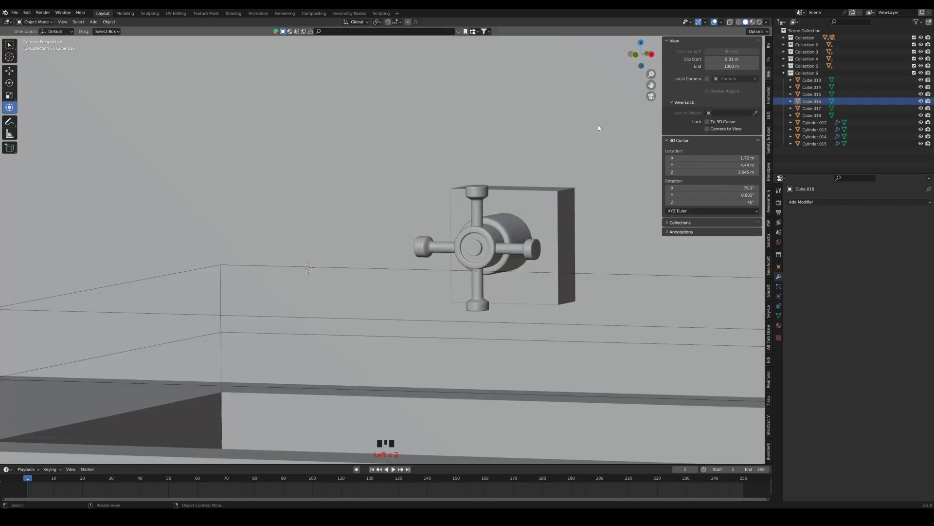
{"action": "scroll", "coordinate": [558, 219], "scroll_direction": "down", "scroll_amount": 5}
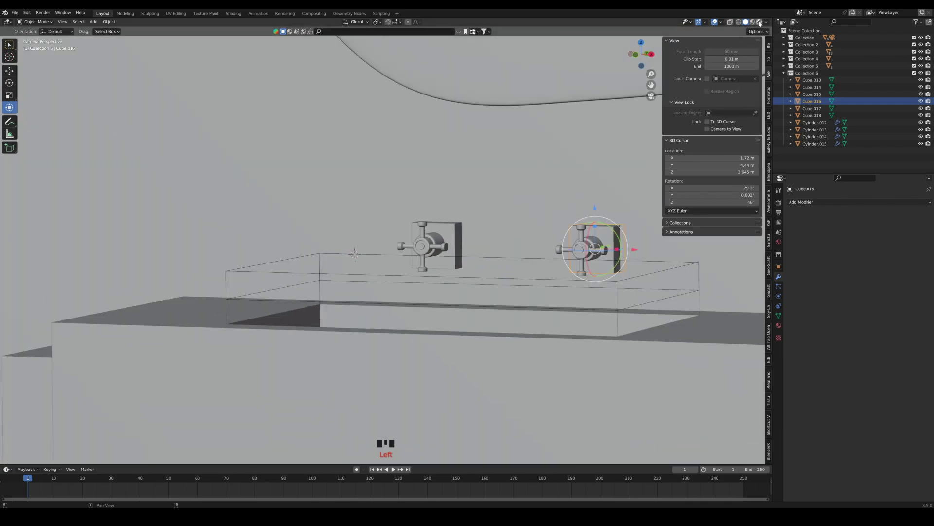
{"action": "left_click", "coordinate": [760, 22]}
{"action": "scroll", "coordinate": [505, 258], "scroll_direction": "down", "scroll_amount": 4}
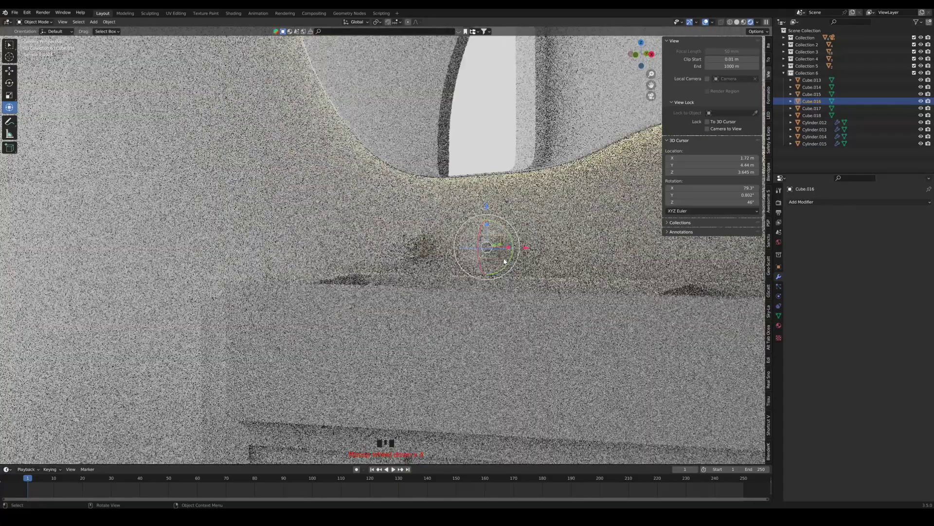
{"action": "scroll", "coordinate": [505, 261], "scroll_direction": "down", "scroll_amount": 7}
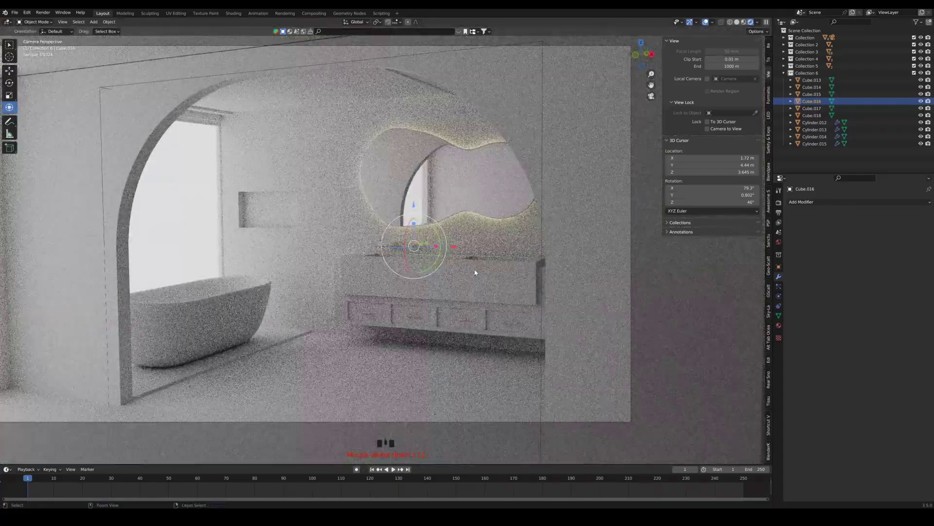
{"action": "key", "text": "ctrl+s"}
{"action": "left_click", "coordinate": [452, 342]}
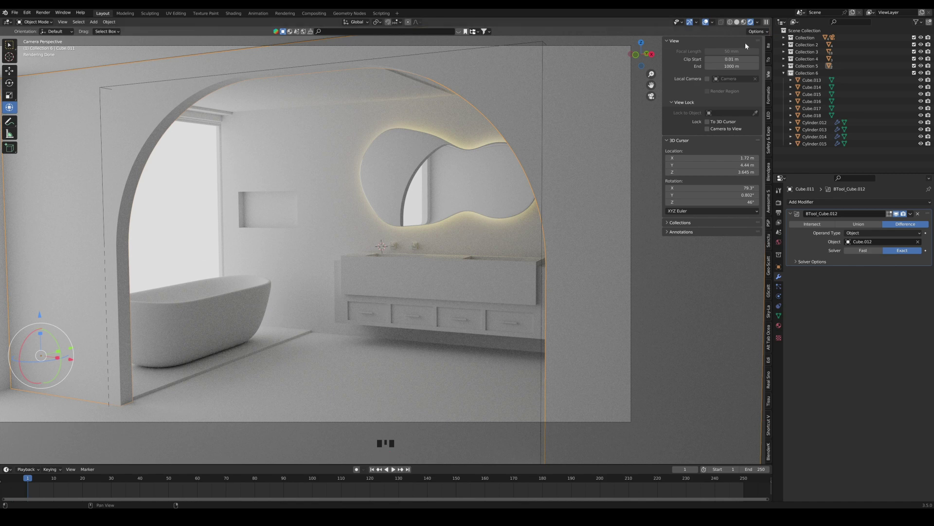
Return to solid shading, add a cylinder on the wall between the two faucets and scale it down to roughly 0.11
{"action": "left_click", "coordinate": [737, 23]}
{"action": "scroll", "coordinate": [328, 275], "scroll_direction": "up", "scroll_amount": 3}
{"action": "middle_click_drag", "start_coordinate": [443, 289], "coordinate": [439, 302]}
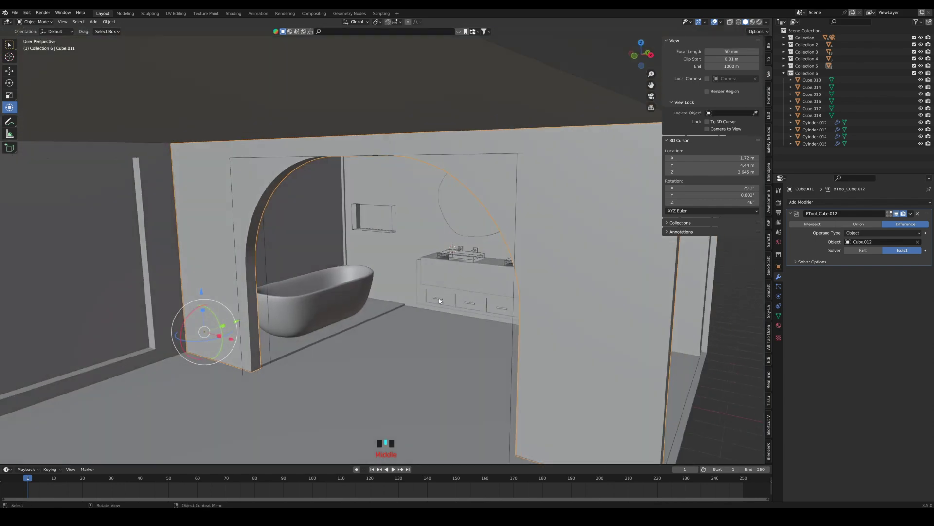
{"action": "scroll", "coordinate": [528, 274], "scroll_direction": "up", "scroll_amount": 9}
{"action": "middle_click_drag", "start_coordinate": [529, 273], "coordinate": [219, 280], "text": "shift"}
{"action": "scroll", "coordinate": [370, 290], "scroll_direction": "up", "scroll_amount": 4}
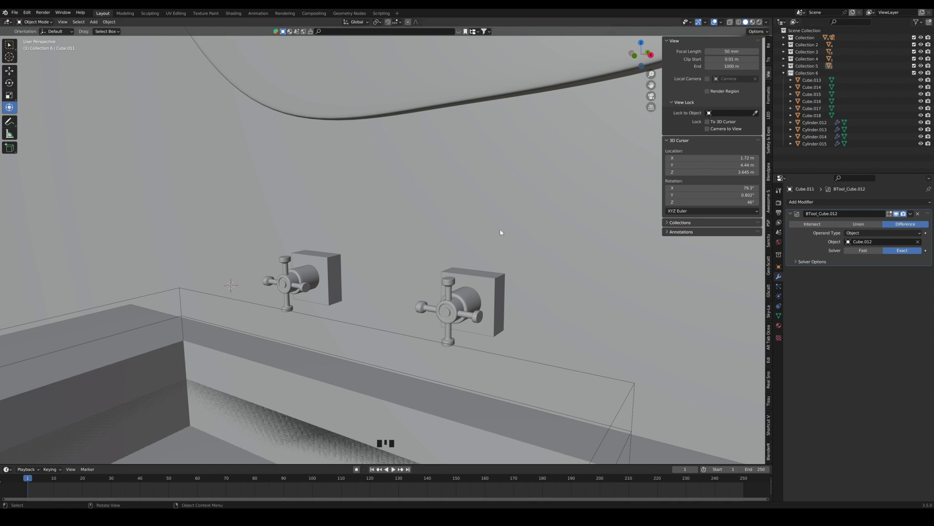
{"action": "right_click", "coordinate": [384, 281], "text": "shift"}
{"action": "key", "text": "shift+a"}
{"action": "mouse_move", "coordinate": [384, 281]}
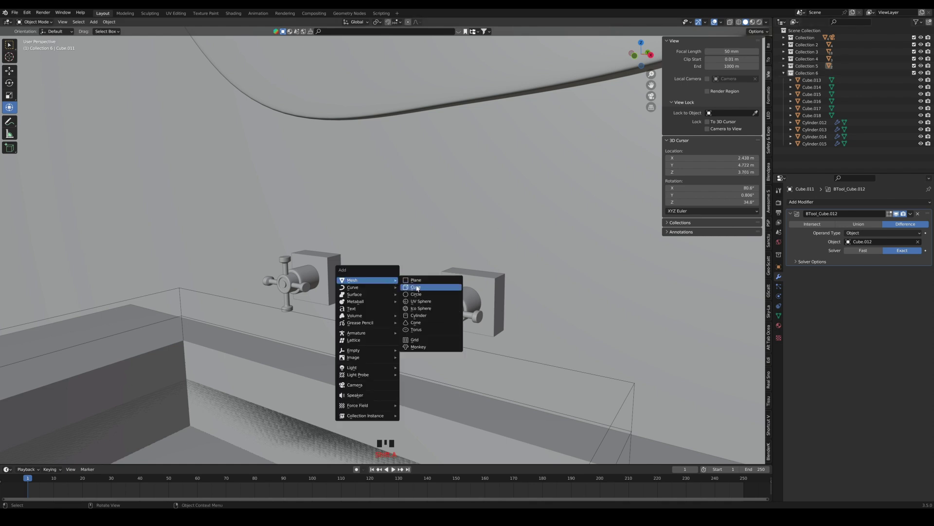
{"action": "left_click", "coordinate": [419, 315]}
{"action": "key", "text": "s"}
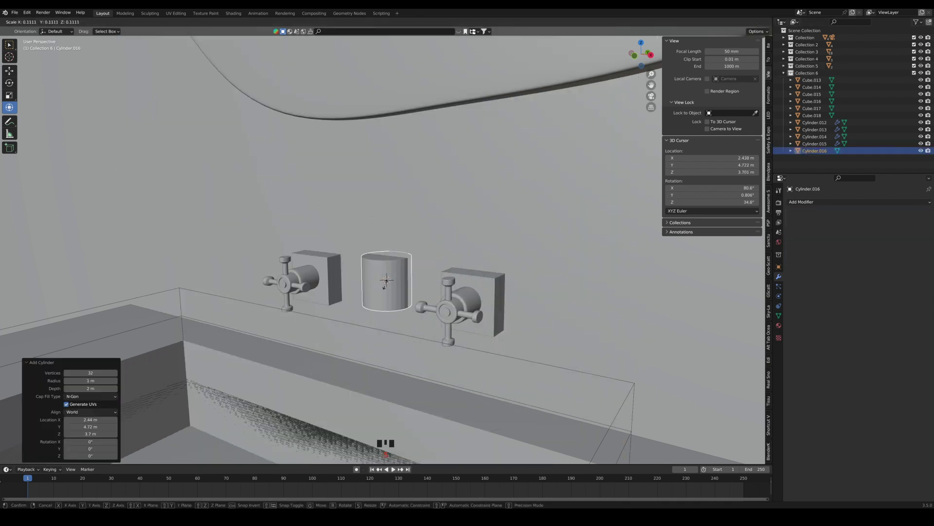
{"action": "left_click", "coordinate": [382, 279]}
Rotate the new cylinder 90° about X so that it points out from the wall
{"action": "left_click_drag", "start_coordinate": [373, 275], "coordinate": [311, 315]}
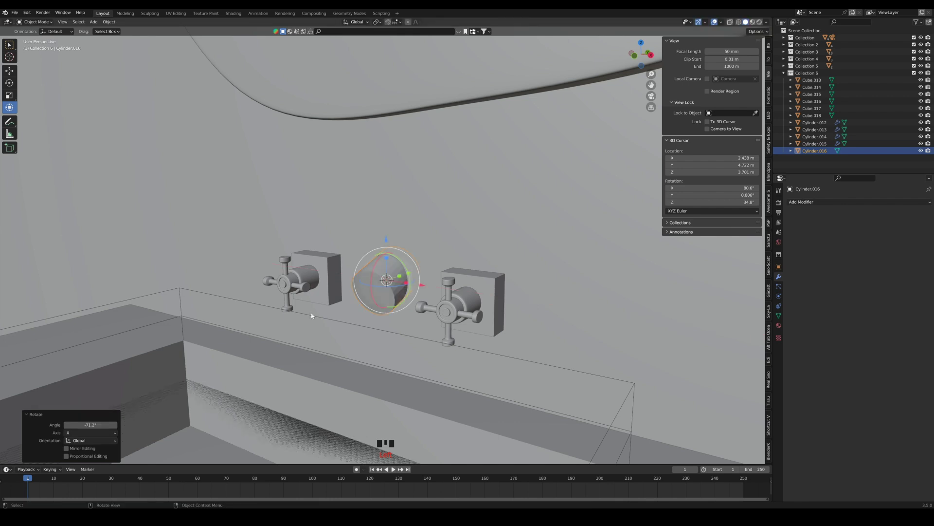
{"action": "type", "text": "0"}
{"action": "key", "text": "Return"}
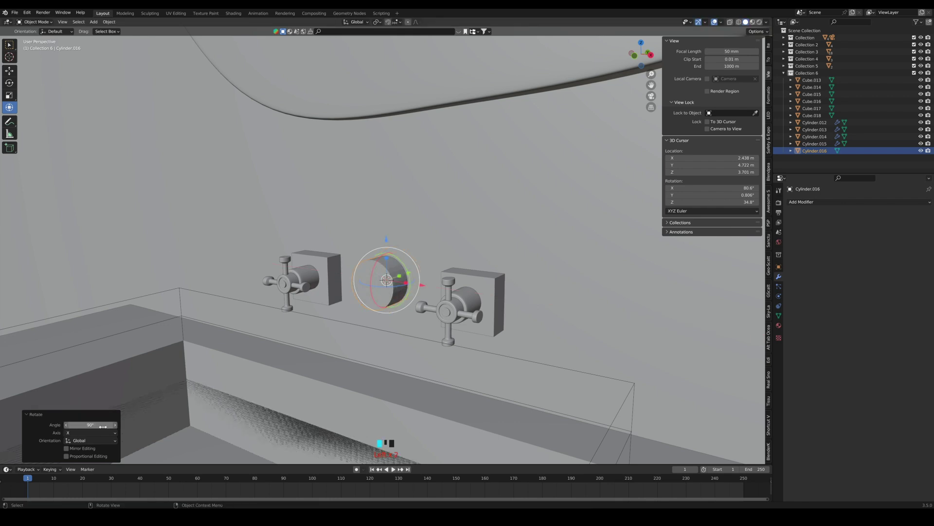
Scale the cylinder down to about 0.647 and move it about 0.038 m along Y away from the wall
{"action": "middle_click_drag", "start_coordinate": [386, 327], "coordinate": [376, 331]}
{"action": "key", "text": "s"}
{"action": "left_click", "coordinate": [418, 281]}
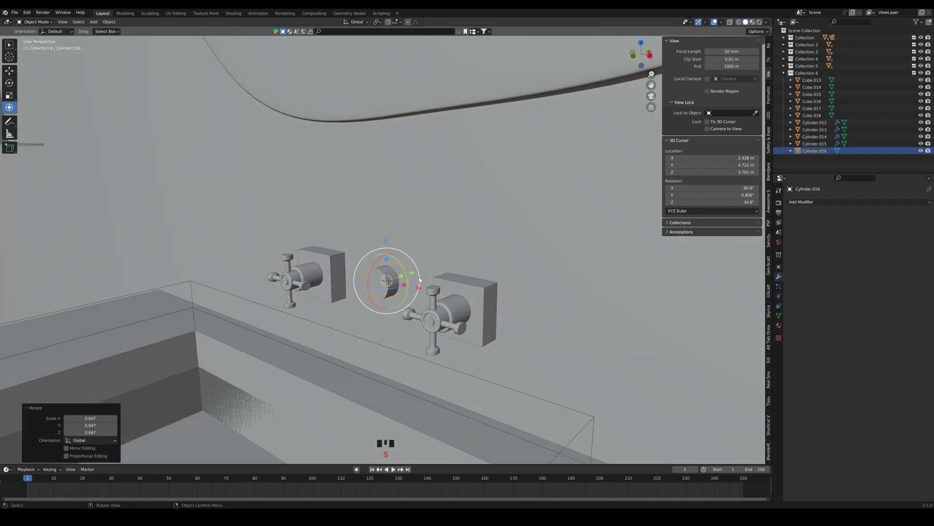
{"action": "left_click_drag", "start_coordinate": [414, 275], "coordinate": [408, 280]}
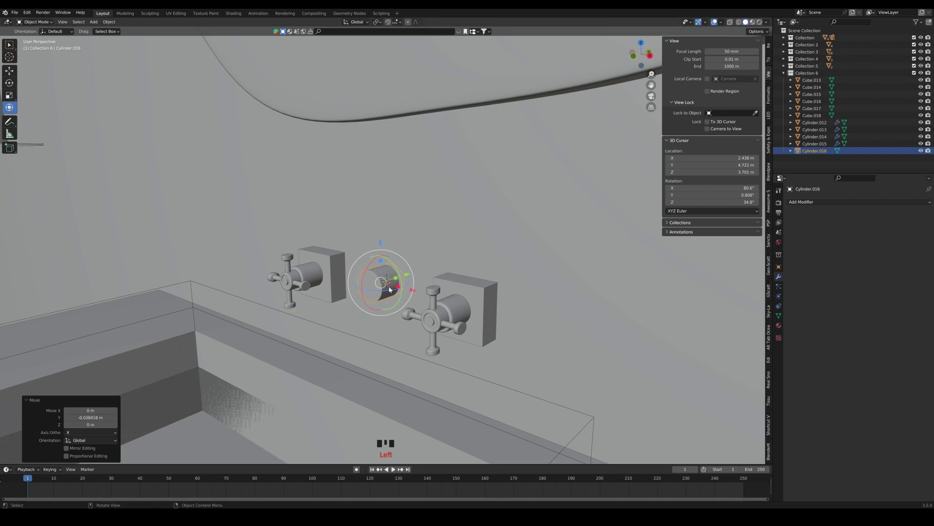
Move the cylinder's front face about 0.32 m outward along Y to form a long spout
{"action": "key", "text": "Tab"}
{"action": "left_click", "coordinate": [364, 284]}
{"action": "left_click", "coordinate": [73, 23]}
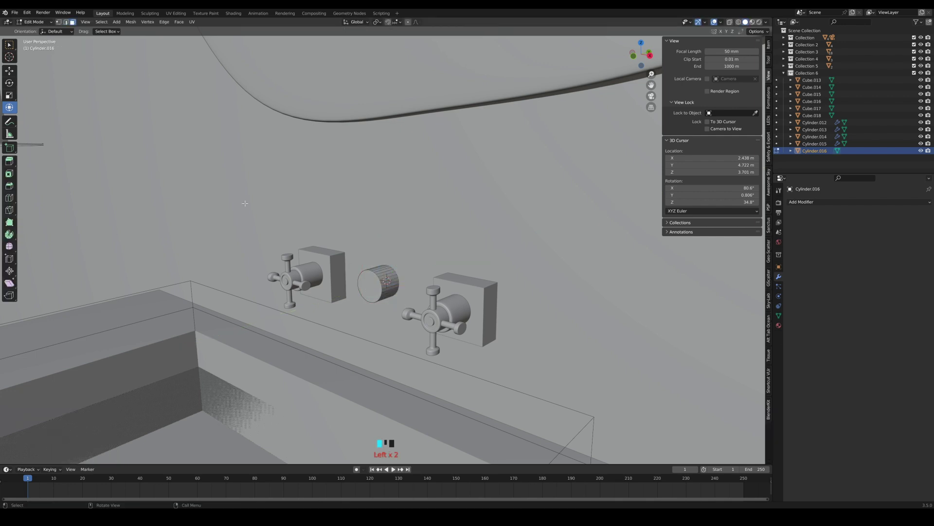
{"action": "left_click", "coordinate": [373, 296]}
{"action": "left_click_drag", "start_coordinate": [393, 286], "coordinate": [346, 306]}
{"action": "middle_click_drag", "start_coordinate": [314, 318], "coordinate": [391, 306]}
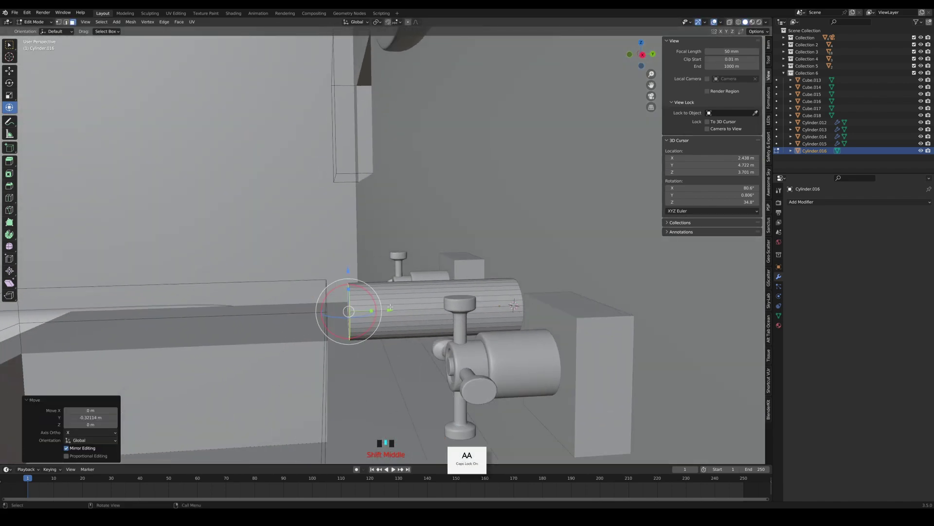
Extrude the spout's end face in short segments, starting at about 0.048 m, rotating the ends downward to form a bend
{"action": "key", "text": "e"}
{"action": "left_click", "coordinate": [371, 312]}
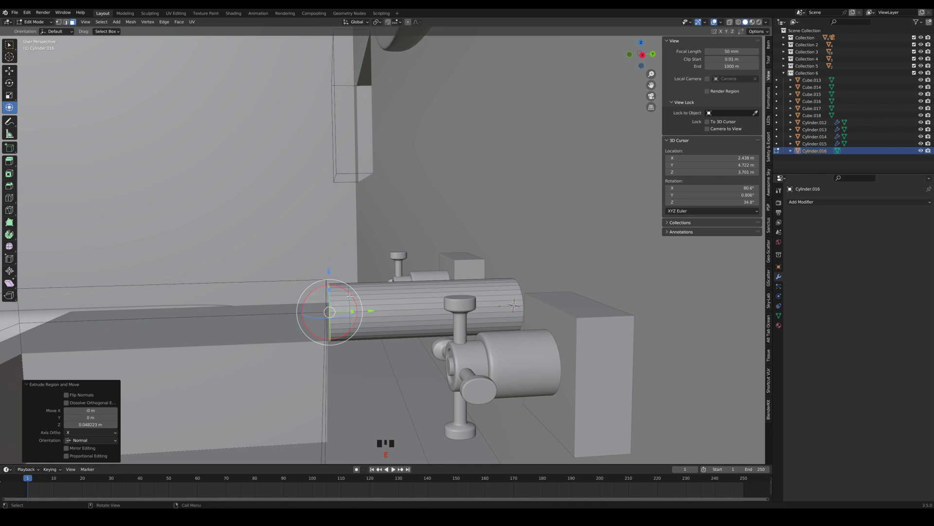
{"action": "left_click_drag", "start_coordinate": [350, 296], "coordinate": [327, 327]}
{"action": "key", "text": "e"}
{"action": "left_click", "coordinate": [354, 314]}
{"action": "key", "text": "e"}
{"action": "left_click", "coordinate": [340, 317]}
{"action": "key", "text": "e"}
{"action": "left_click", "coordinate": [342, 333]}
{"action": "key", "text": "ctrl+z"}
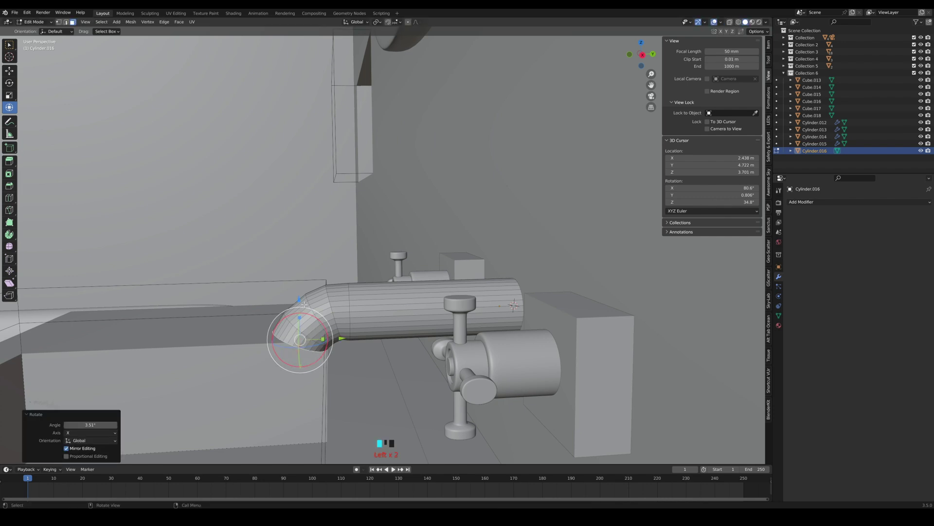
Extrude a last bend segment, turn its end face straight down and scale that face to about 0.918
{"action": "key", "text": "e"}
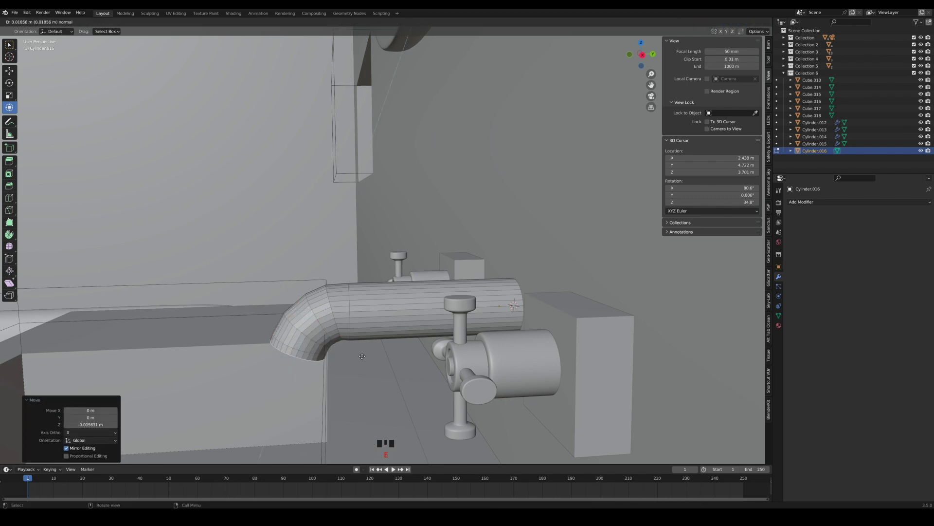
{"action": "left_click", "coordinate": [340, 350]}
{"action": "left_click_drag", "start_coordinate": [329, 346], "coordinate": [349, 354]}
{"action": "left_click_drag", "start_coordinate": [299, 312], "coordinate": [340, 322]}
{"action": "scroll", "coordinate": [332, 339], "scroll_direction": "down", "scroll_amount": 1}
{"action": "key", "text": "s"}
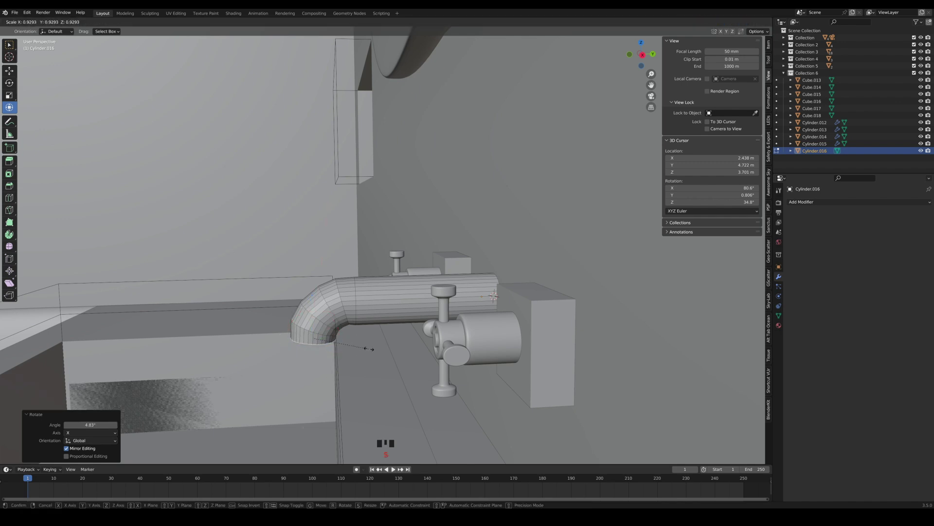
{"action": "left_click", "coordinate": [371, 351]}
Extrude the spout's end face downward, align it under the bend and lower it by about 0.071 m
{"action": "key", "text": "e"}
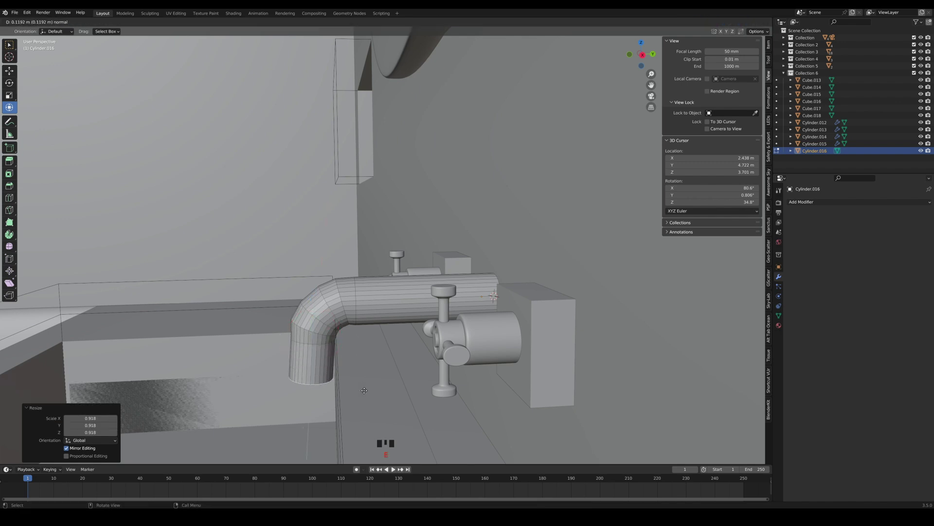
{"action": "left_click", "coordinate": [362, 375]}
{"action": "left_click_drag", "start_coordinate": [343, 370], "coordinate": [366, 373]}
{"action": "left_click_drag", "start_coordinate": [318, 337], "coordinate": [316, 362]}
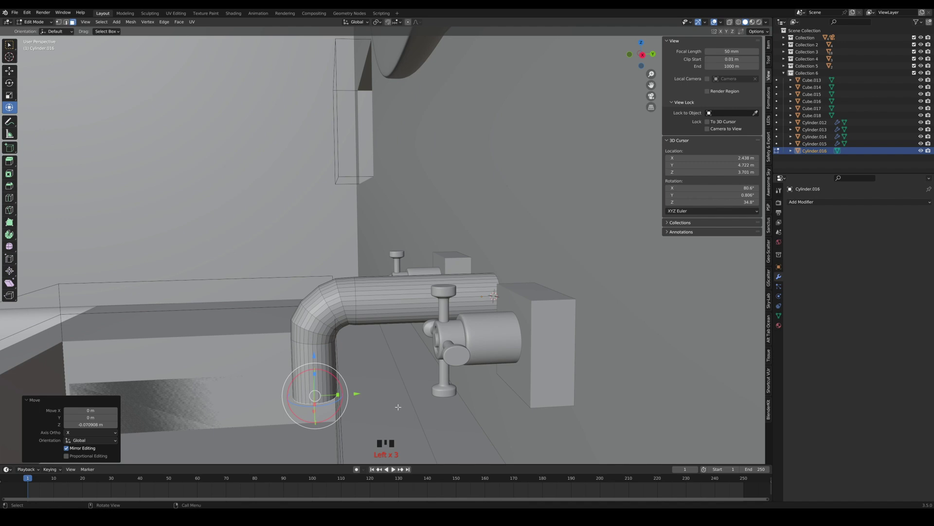
Inset the spout's bottom face by about 0.439 m and extrude it up inside the pipe to hollow the outlet
{"action": "key", "text": "i"}
{"action": "left_click", "coordinate": [388, 406]}
{"action": "key", "text": "e"}
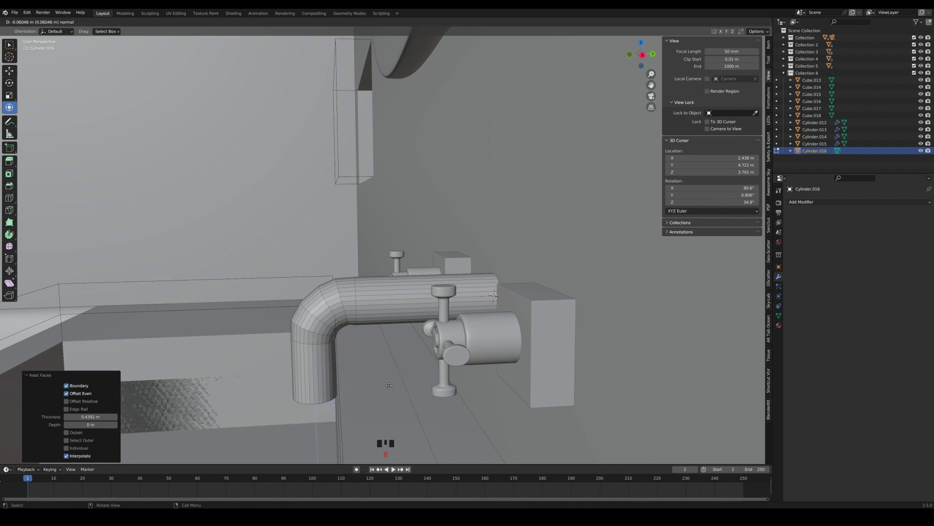
{"action": "left_click", "coordinate": [386, 372]}
Add a level 2 subdivision modifier to the spout and shade it smooth
{"action": "key", "text": "1"}
{"action": "key", "text": "Tab"}
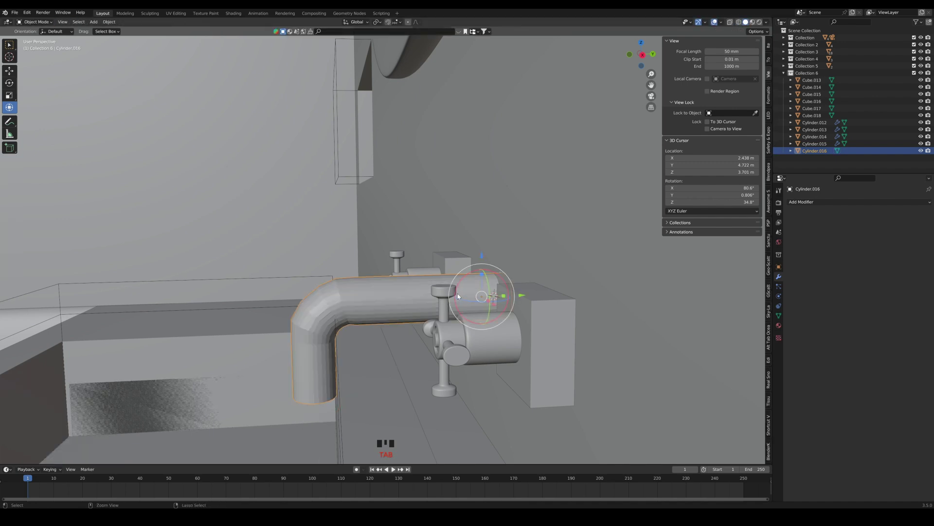
{"action": "key", "text": "ctrl+2"}
{"action": "right_click", "coordinate": [436, 298]}
{"action": "key", "text": "Tab"}
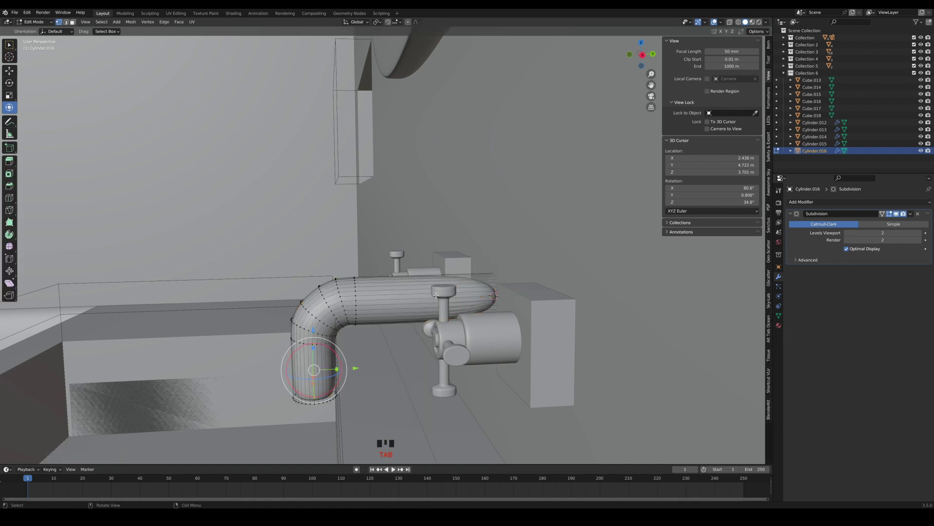
{"action": "key", "text": "Tab"}
Move the spout along Y away from the wall to expose its rear end and open its mesh for editing
{"action": "left_click_drag", "start_coordinate": [526, 296], "coordinate": [395, 298]}
{"action": "middle_click_drag", "start_coordinate": [395, 298], "coordinate": [366, 318]}
{"action": "scroll", "coordinate": [366, 318], "scroll_direction": "up", "scroll_amount": 2}
{"action": "key", "text": "Tab"}
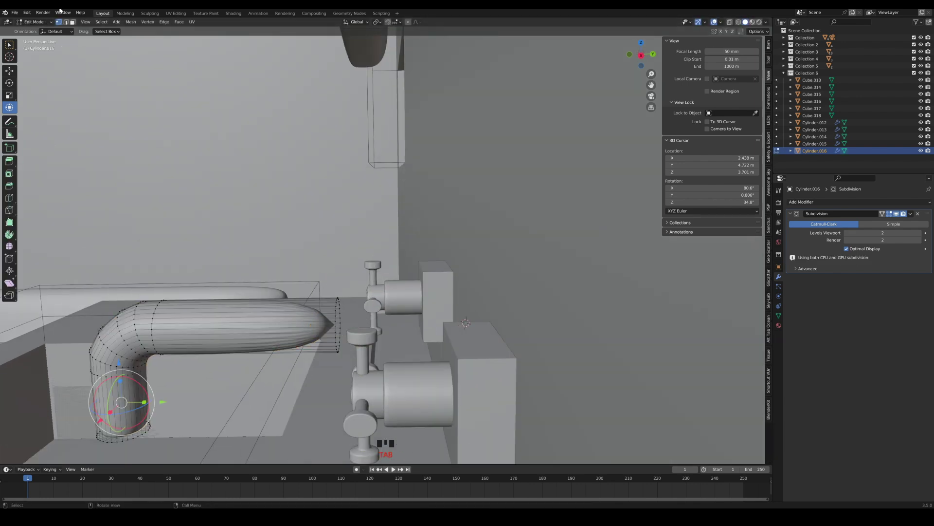
Inset the end face of the spout's horizontal arm twice, by about 0.085 m and 0.099 m
{"action": "left_click", "coordinate": [73, 22]}
{"action": "left_click", "coordinate": [345, 326]}
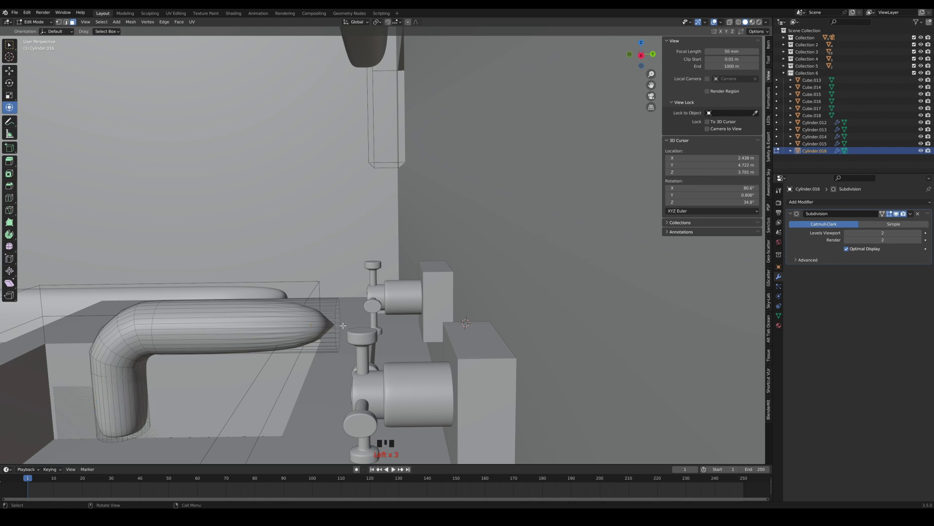
{"action": "left_click", "coordinate": [338, 325]}
{"action": "key", "text": "i"}
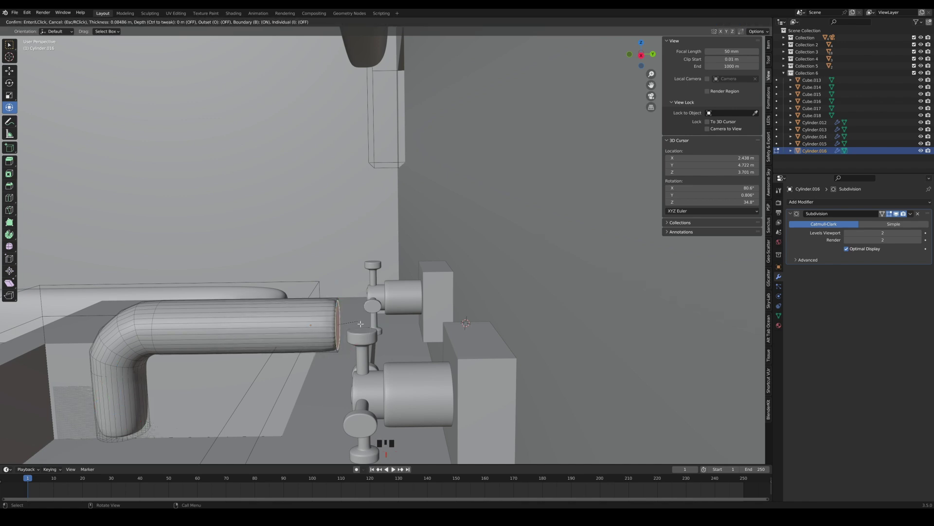
{"action": "left_click", "coordinate": [359, 324]}
{"action": "key", "text": "u"}
{"action": "key", "text": "i"}
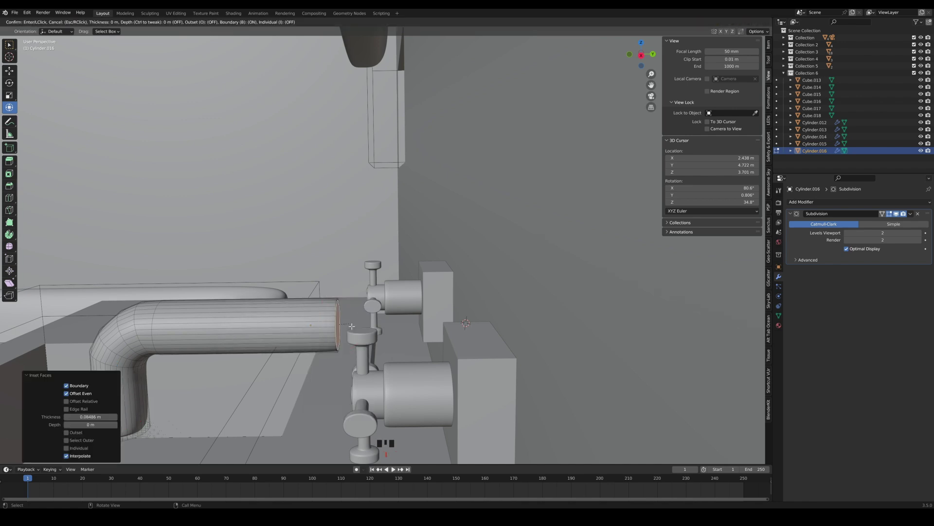
{"action": "left_click", "coordinate": [310, 319]}
Add one edge loop close to each end of the spout to sharpen its rims, and leave mesh editing
{"action": "key", "text": "ctrl+r"}
{"action": "left_click", "coordinate": [323, 319]}
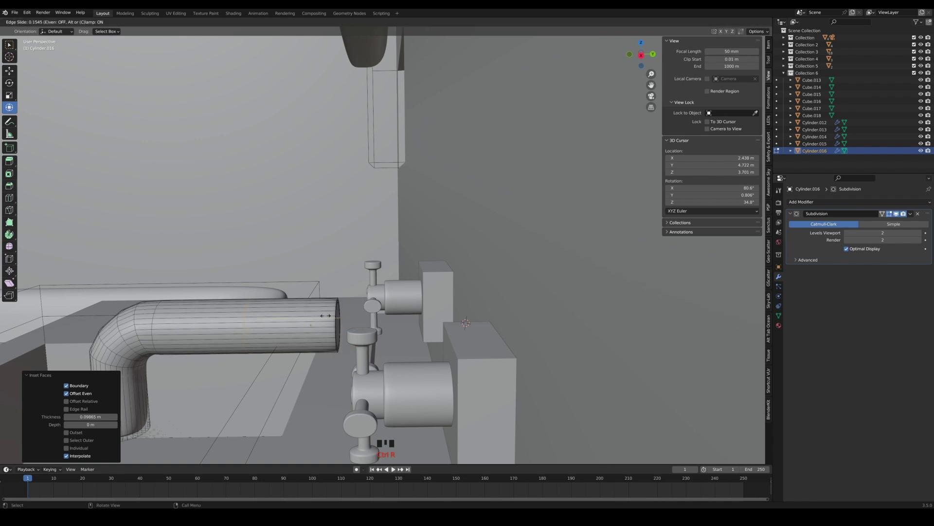
{"action": "left_click", "coordinate": [387, 308]}
{"action": "middle_click_drag", "start_coordinate": [182, 340], "coordinate": [325, 309], "text": "shift"}
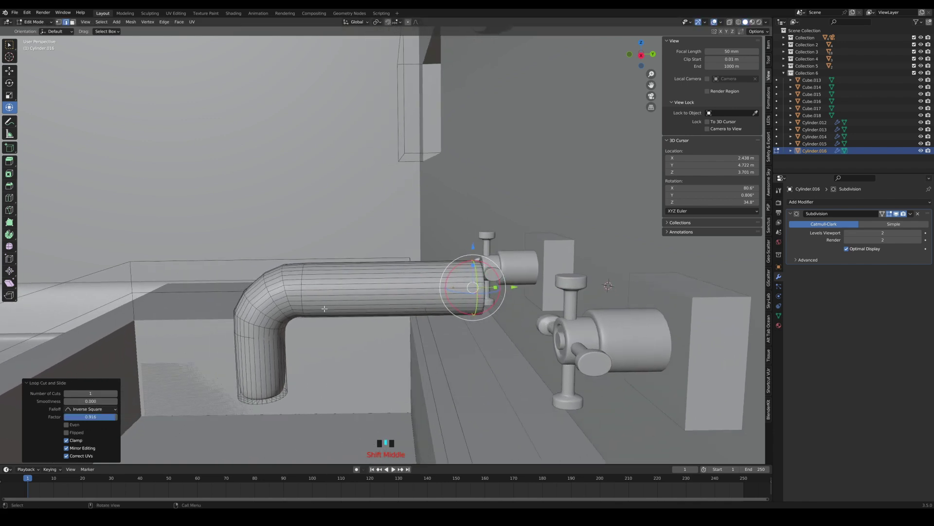
{"action": "key", "text": "ctrl+r"}
{"action": "left_click", "coordinate": [287, 367]}
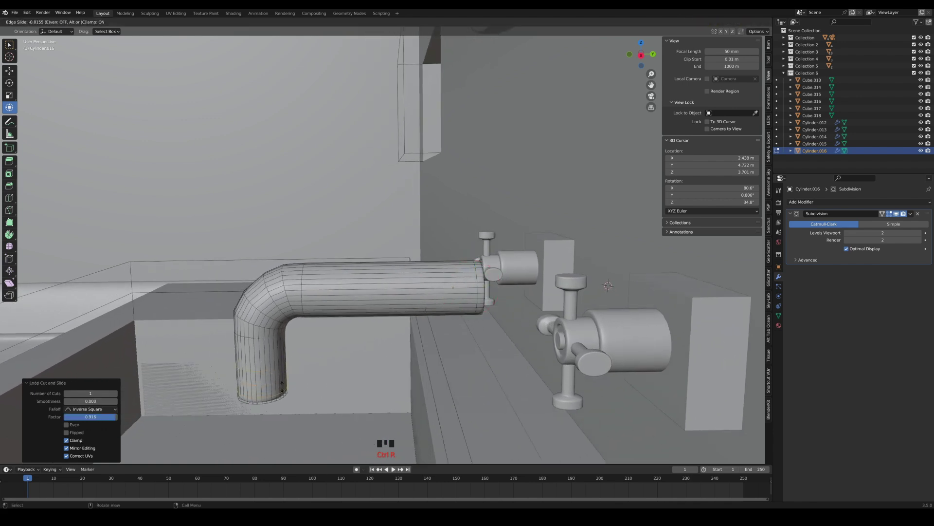
{"action": "left_click", "coordinate": [284, 389]}
{"action": "key", "text": "Tab"}
Scale the whole spout down uniformly by a factor of about 0.721
{"action": "scroll", "coordinate": [307, 347], "scroll_direction": "down", "scroll_amount": 3}
{"action": "middle_click_drag", "start_coordinate": [313, 340], "coordinate": [428, 344]}
{"action": "key", "text": "s"}
{"action": "left_click", "coordinate": [551, 318]}
Move the spout between the two tap handles, raising it and shifting it towards the wall above the basin
{"action": "middle_click_drag", "start_coordinate": [537, 302], "coordinate": [506, 297]}
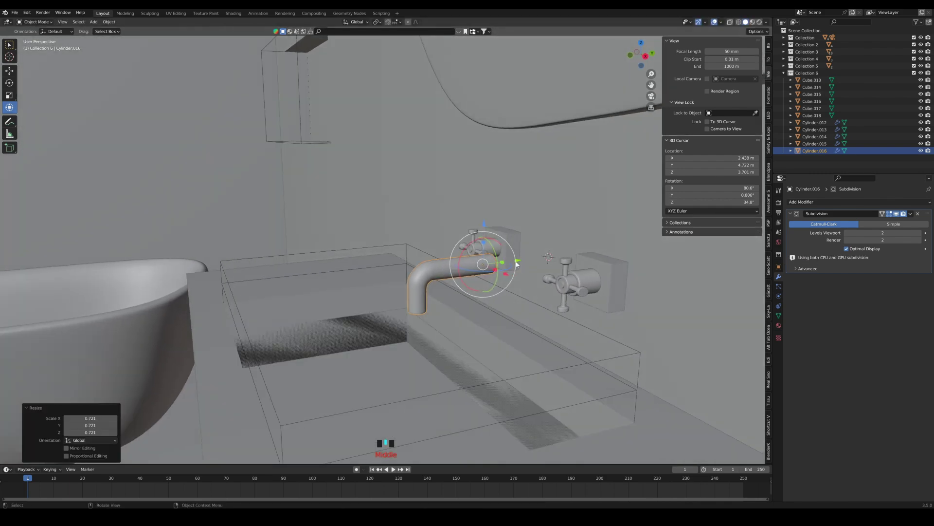
{"action": "left_click_drag", "start_coordinate": [516, 259], "coordinate": [577, 249]}
{"action": "middle_click_drag", "start_coordinate": [487, 246], "coordinate": [547, 238]}
{"action": "left_click_drag", "start_coordinate": [533, 218], "coordinate": [558, 181]}
{"action": "middle_click_drag", "start_coordinate": [558, 241], "coordinate": [480, 266]}
{"action": "left_click_drag", "start_coordinate": [597, 221], "coordinate": [543, 224]}
Extrude the inner face at the spout's wall end a short way and inset the new face by about 0.052 m
{"action": "scroll", "coordinate": [515, 225], "scroll_direction": "up", "scroll_amount": 3}
{"action": "middle_click_drag", "start_coordinate": [515, 225], "coordinate": [360, 303], "text": "shift"}
{"action": "middle_click_drag", "start_coordinate": [466, 287], "coordinate": [450, 265]}
{"action": "scroll", "coordinate": [456, 285], "scroll_direction": "up", "scroll_amount": 3}
{"action": "key", "text": "Tab"}
{"action": "middle_click_drag", "start_coordinate": [725, 287], "coordinate": [374, 273], "text": "shift"}
{"action": "middle_click_drag", "start_coordinate": [219, 269], "coordinate": [588, 289], "text": "shift"}
{"action": "scroll", "coordinate": [587, 289], "scroll_direction": "up", "scroll_amount": 1}
{"action": "double_click", "coordinate": [509, 285]}
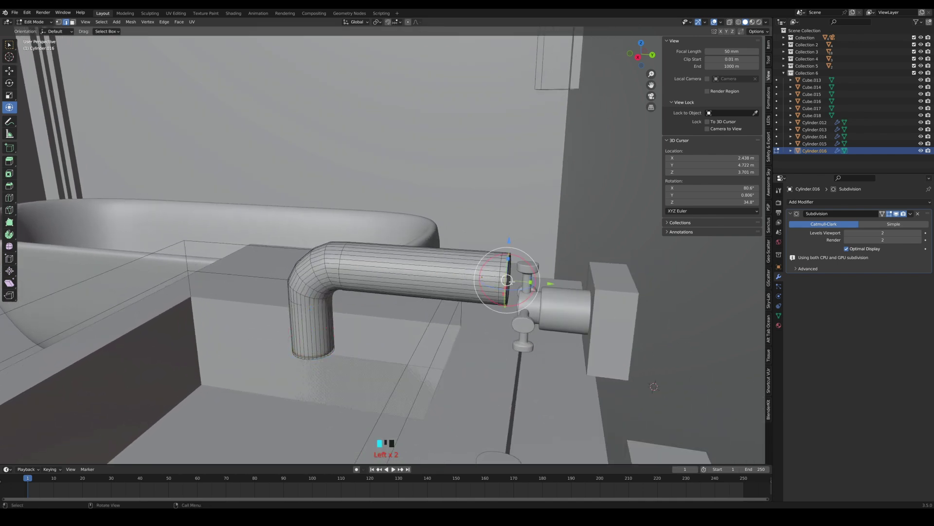
{"action": "left_click", "coordinate": [73, 22]}
{"action": "middle_click_drag", "start_coordinate": [467, 272], "coordinate": [445, 271]}
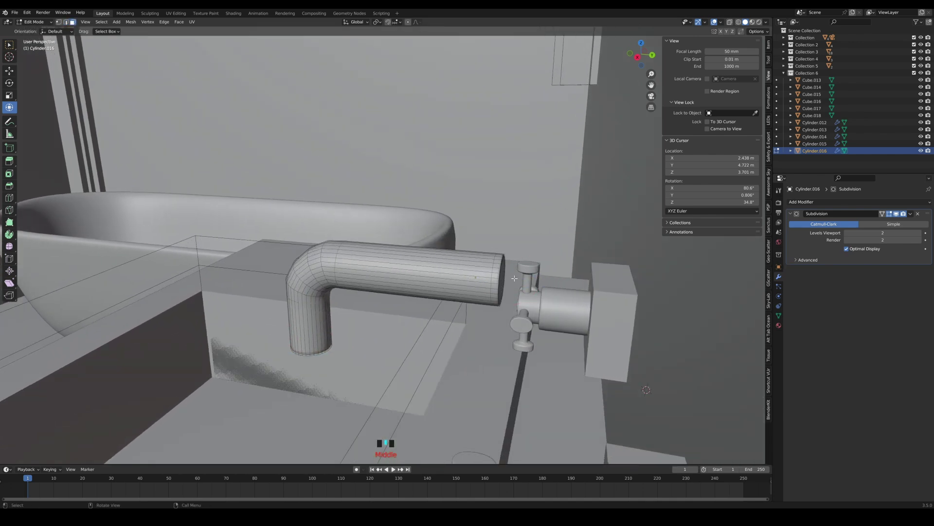
{"action": "left_click", "coordinate": [504, 286]}
{"action": "middle_click_drag", "start_coordinate": [503, 288], "coordinate": [516, 292]}
{"action": "key", "text": "e"}
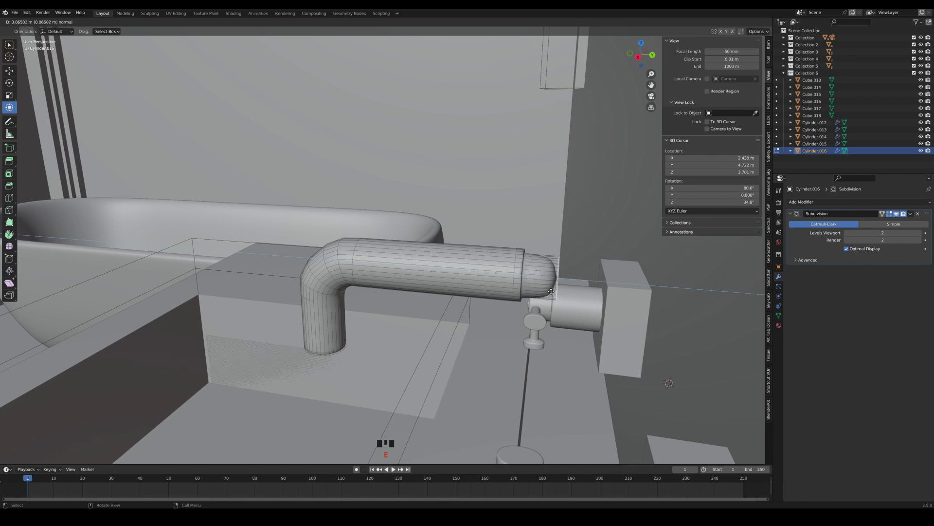
{"action": "left_click", "coordinate": [553, 295]}
{"action": "key", "text": "i"}
{"action": "left_click", "coordinate": [609, 300]}
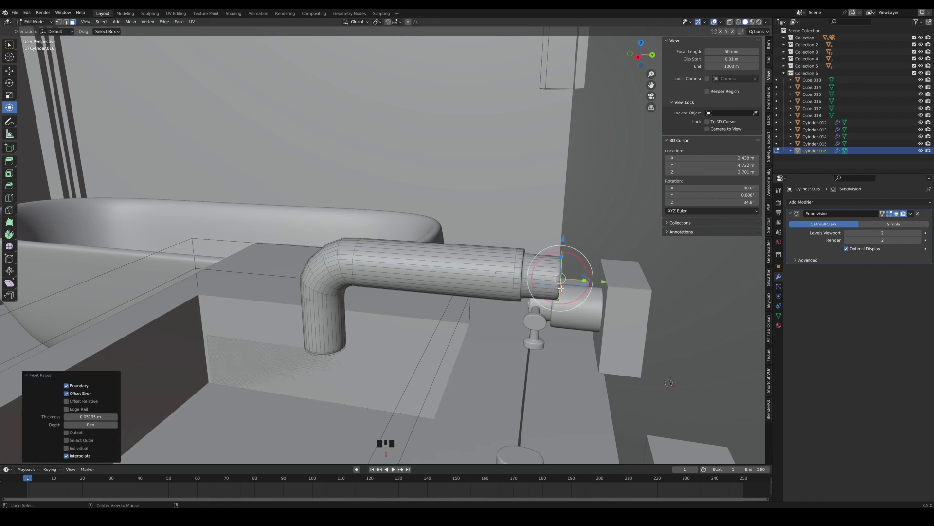
Extrude the spout's narrowed end about 0.284 m further towards the wall, inset its end face, and leave mesh editing
{"action": "middle_click_drag", "start_coordinate": [559, 293], "coordinate": [547, 287]}
{"action": "key", "text": "e"}
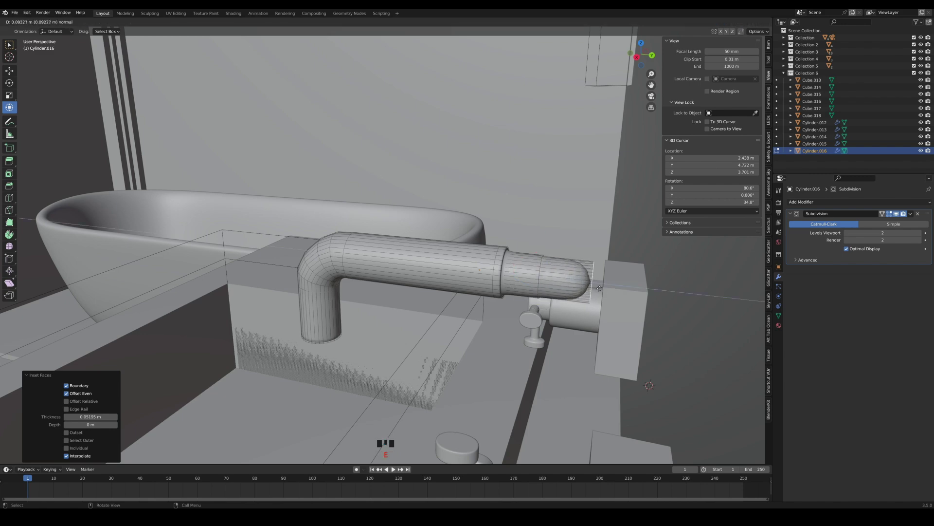
{"action": "left_click", "coordinate": [672, 295]}
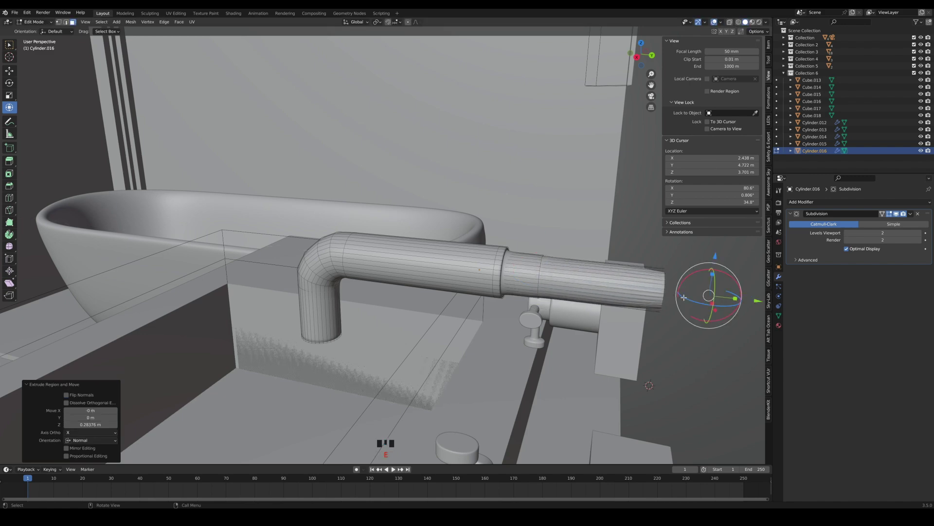
{"action": "key", "text": "i"}
{"action": "left_click", "coordinate": [681, 297]}
{"action": "mouse_move", "coordinate": [572, 297]}
{"action": "middle_mouse_down"}
{"action": "mouse_move", "coordinate": [597, 297]}
{"action": "mouse_move", "coordinate": [551, 307]}
{"action": "mouse_move", "coordinate": [573, 305]}
{"action": "middle_mouse_up"}
{"action": "scroll", "coordinate": [596, 297], "scroll_direction": "down", "scroll_amount": 3}
{"action": "key", "text": "Tab"}
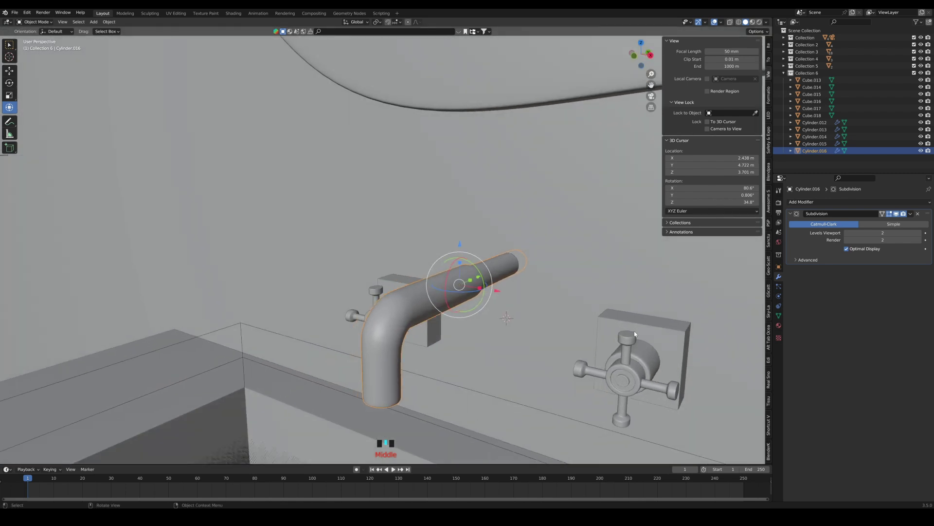
Add a Bevel modifier to the right tap's wall plate with an amount of 0.07 m and 39 segments
{"action": "left_click", "coordinate": [659, 334]}
{"action": "left_click", "coordinate": [659, 334]}
{"action": "left_click", "coordinate": [844, 201]}
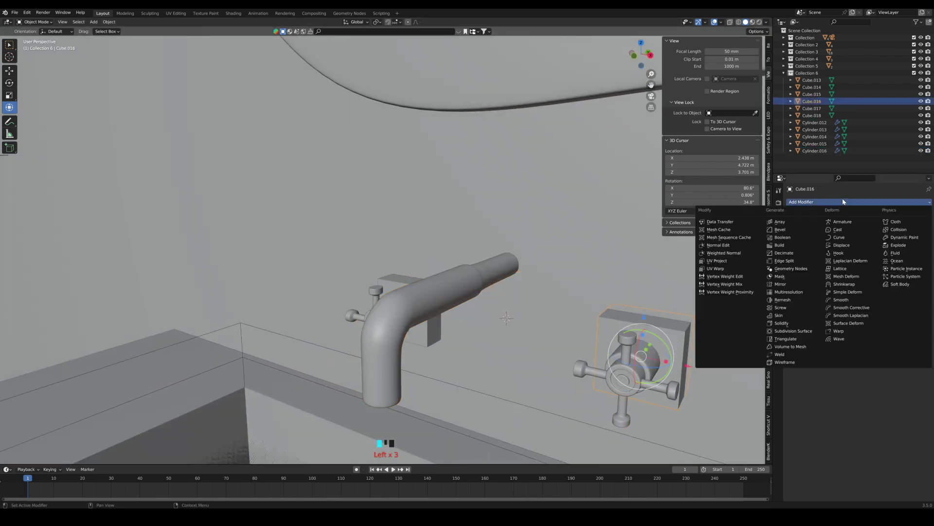
{"action": "left_click", "coordinate": [781, 229]}
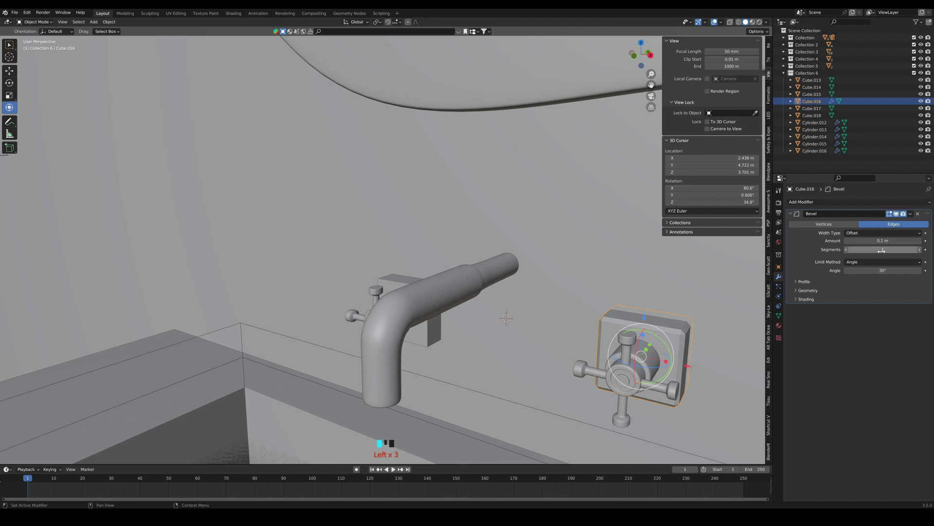
{"action": "mouse_move", "coordinate": [883, 240]}
{"action": "left_mouse_down"}
{"action": "mouse_move", "coordinate": [918, 249]}
{"action": "mouse_move", "coordinate": [868, 241]}
{"action": "left_mouse_up"}
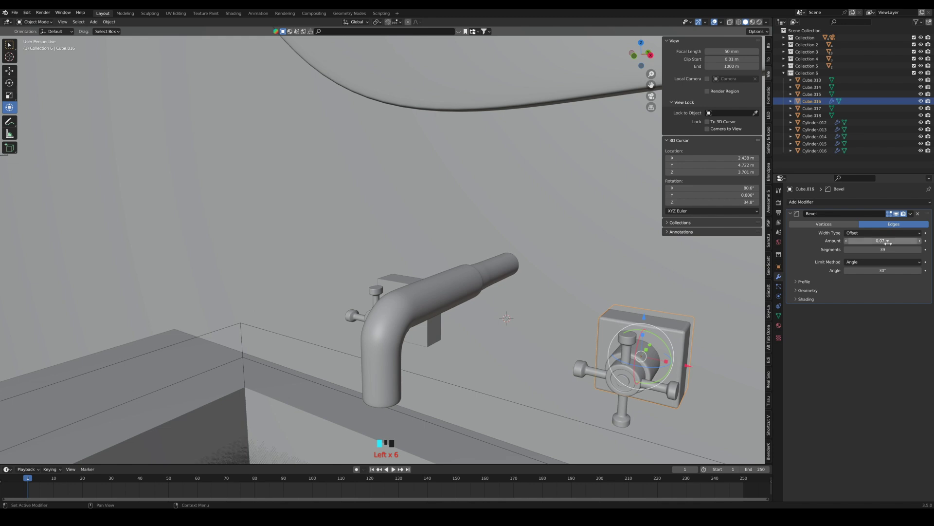
Add a Bevel modifier to the left tap's wall plate with an amount of 0.11 m and 70 segments
{"action": "middle_click_drag", "start_coordinate": [421, 279], "coordinate": [432, 289]}
{"action": "left_click", "coordinate": [431, 289]}
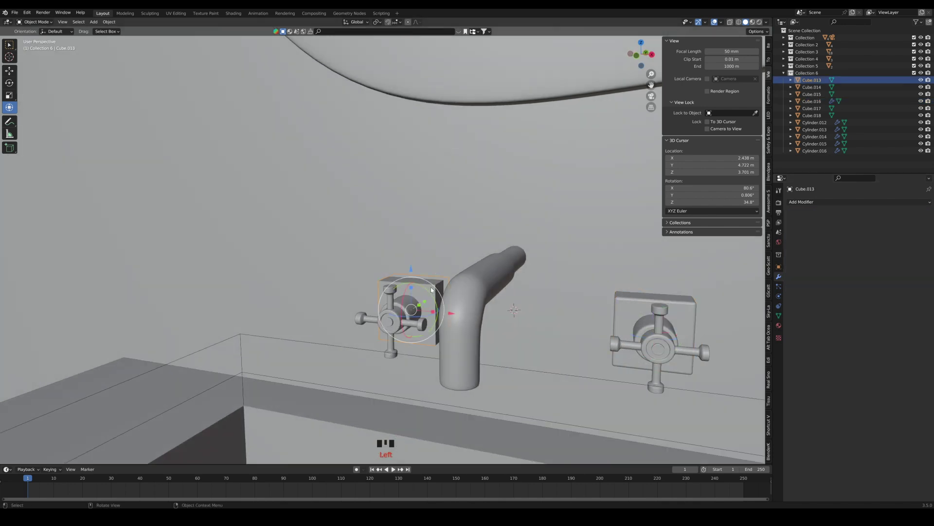
{"action": "left_click", "coordinate": [845, 201]}
{"action": "left_click", "coordinate": [801, 231]}
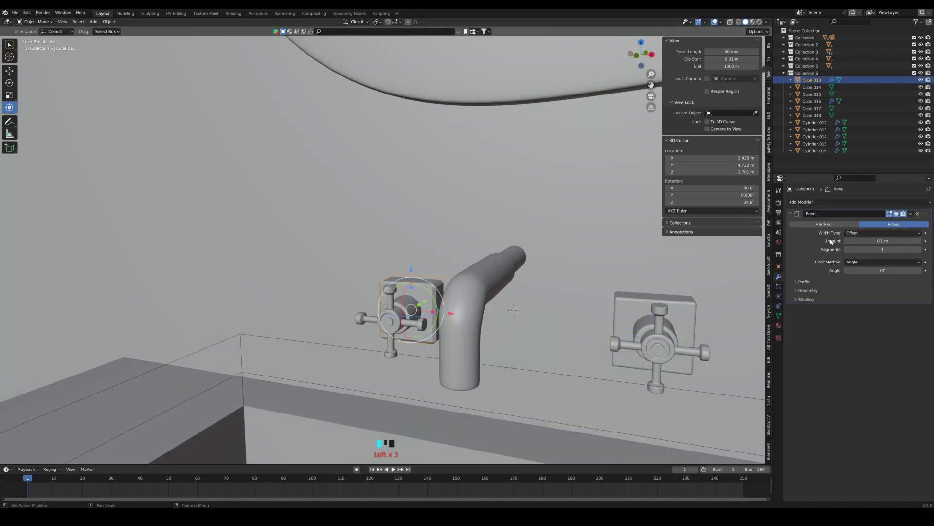
{"action": "mouse_move", "coordinate": [897, 241]}
{"action": "left_mouse_down"}
{"action": "mouse_move", "coordinate": [931, 250]}
{"action": "mouse_move", "coordinate": [889, 241]}
{"action": "left_mouse_up"}
Duplicate the left tap's wall plate about 0.178 m upwards and move the copy about 0.381 m along X behind the spout
{"action": "middle_click_drag", "start_coordinate": [582, 308], "coordinate": [614, 320]}
{"action": "middle_click_drag", "start_coordinate": [417, 311], "coordinate": [428, 295]}
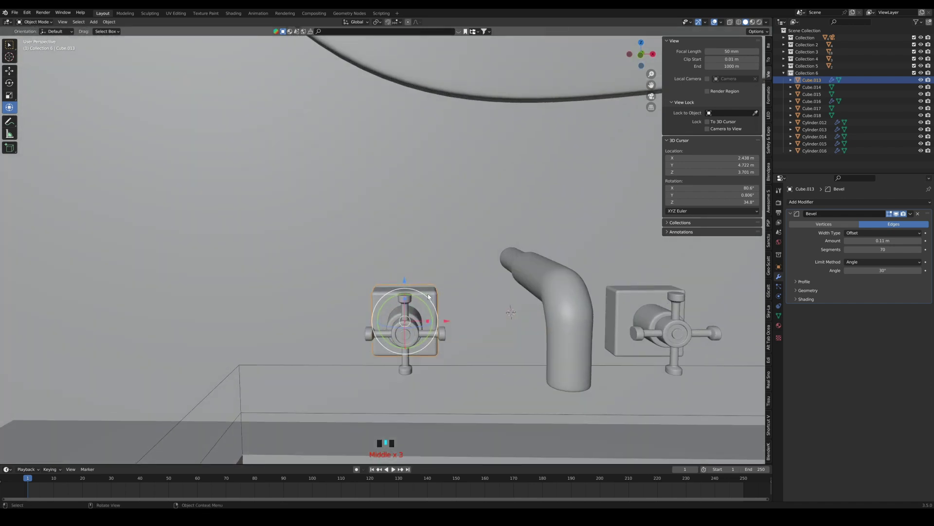
{"action": "key", "text": "shift+d"}
{"action": "key", "text": "z"}
{"action": "left_click", "coordinate": [457, 264]}
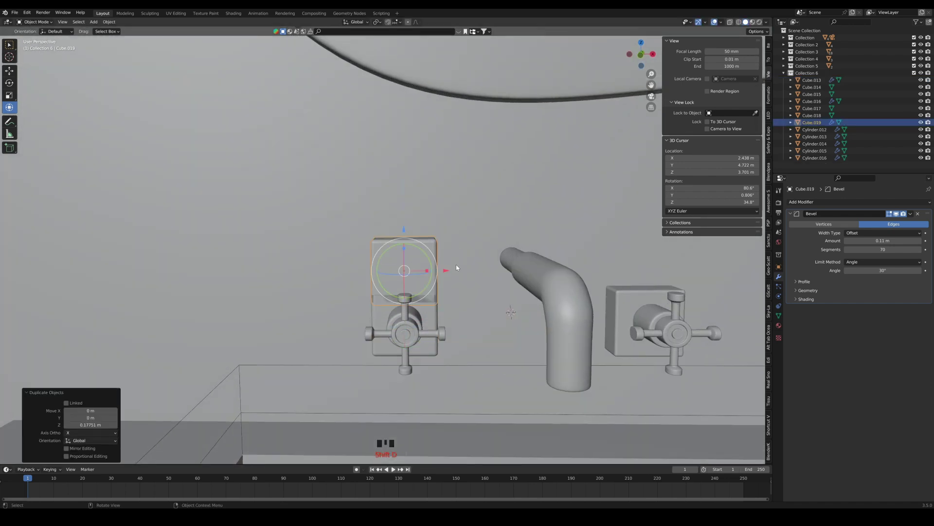
{"action": "key", "text": "g"}
{"action": "key", "text": "x"}
{"action": "left_click_drag", "start_coordinate": [536, 262], "coordinate": [561, 260]}
{"action": "middle_click_drag", "start_coordinate": [560, 258], "coordinate": [518, 267]}
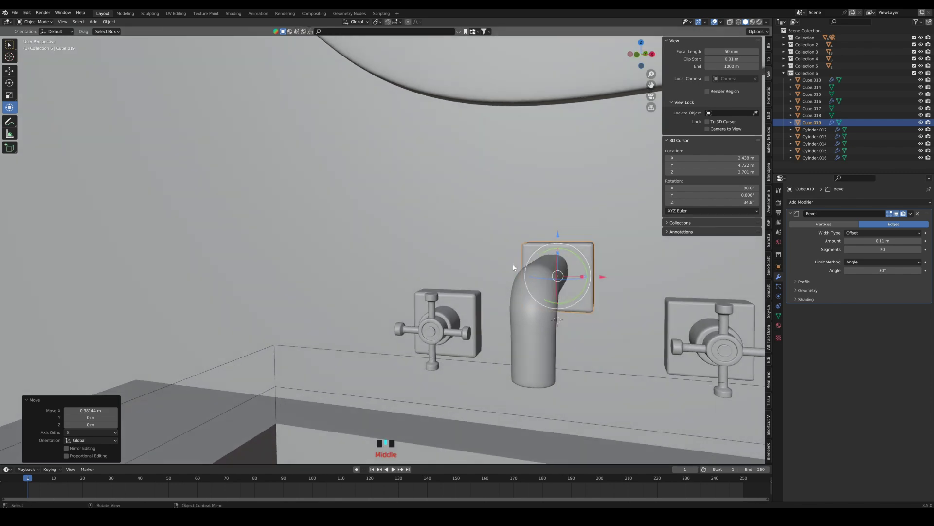
Scale the duplicated wall plate down to suit the spout and centre it on the pipe's wall end
{"action": "key", "text": "s"}
{"action": "left_click", "coordinate": [643, 272]}
{"action": "left_click_drag", "start_coordinate": [561, 236], "coordinate": [564, 227]}
{"action": "middle_click_drag", "start_coordinate": [577, 255], "coordinate": [637, 237]}
{"action": "scroll", "coordinate": [717, 292], "scroll_direction": "up", "scroll_amount": 2}
{"action": "key", "text": "s"}
{"action": "left_click", "coordinate": [679, 281]}
{"action": "left_click_drag", "start_coordinate": [638, 237], "coordinate": [637, 236]}
{"action": "middle_click_drag", "start_coordinate": [638, 236], "coordinate": [685, 299]}
{"action": "left_click_drag", "start_coordinate": [686, 272], "coordinate": [685, 271]}
Check the finished faucet through the scene camera and save the file
{"action": "middle_click_drag", "start_coordinate": [654, 113], "coordinate": [649, 121]}
{"action": "key", "text": "KP_0"}
{"action": "scroll", "coordinate": [562, 260], "scroll_direction": "up", "scroll_amount": 3}
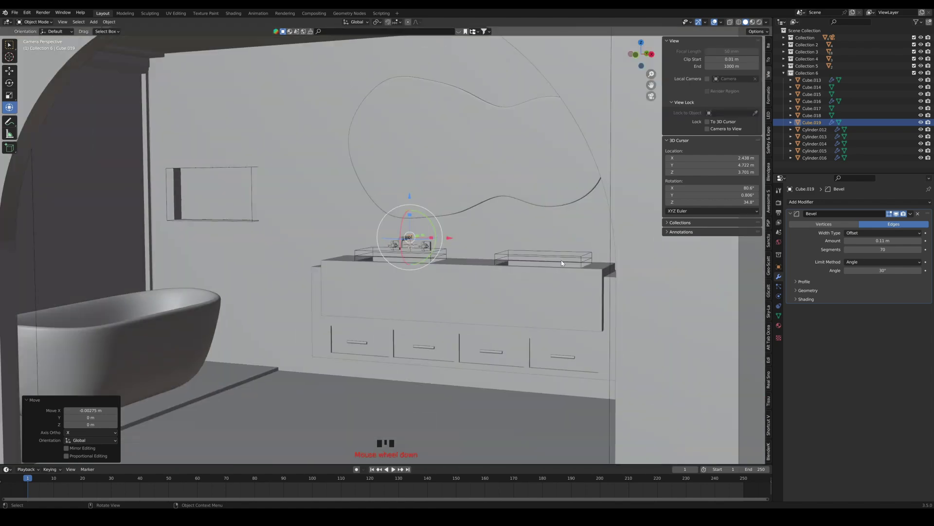
{"action": "key", "text": "ctrl+s"}
{"action": "scroll", "coordinate": [433, 251], "scroll_direction": "down", "scroll_amount": 1}
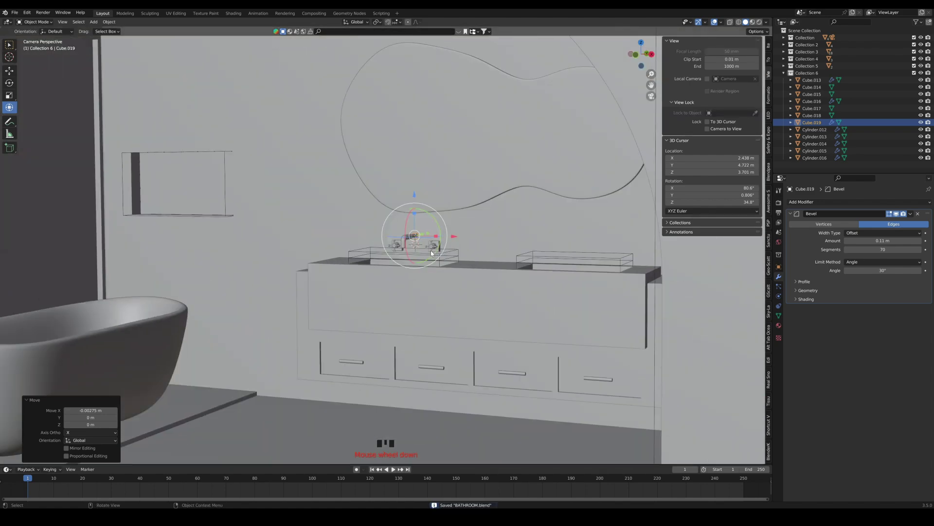
{"action": "scroll", "coordinate": [431, 247], "scroll_direction": "down", "scroll_amount": 4}
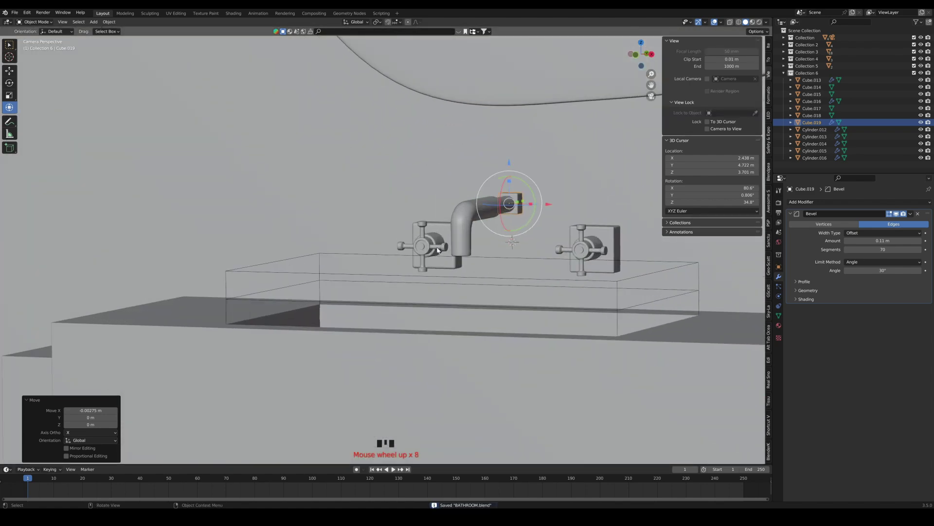
{"action": "scroll", "coordinate": [457, 237], "scroll_direction": "down", "scroll_amount": 5}
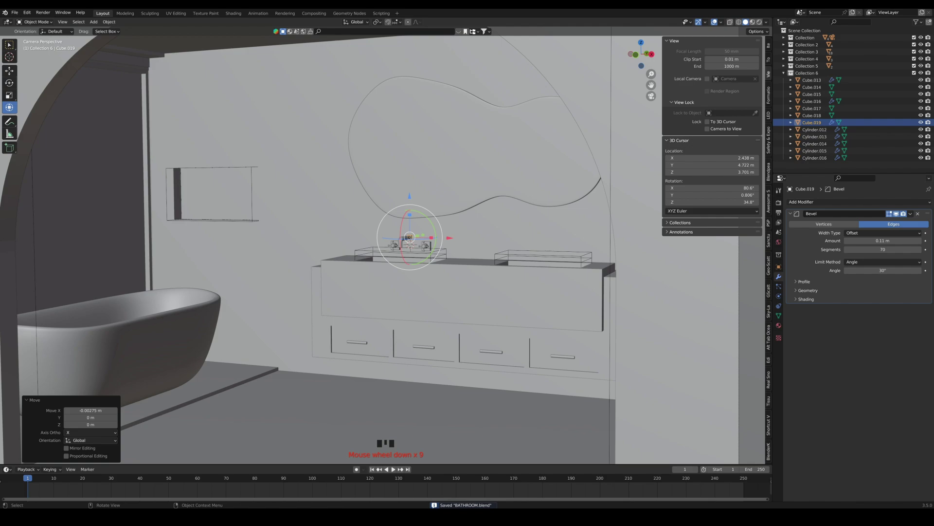
Save the file while previewing the camera view in rendered shading, and return to solid shading
{"action": "left_click", "coordinate": [759, 22]}
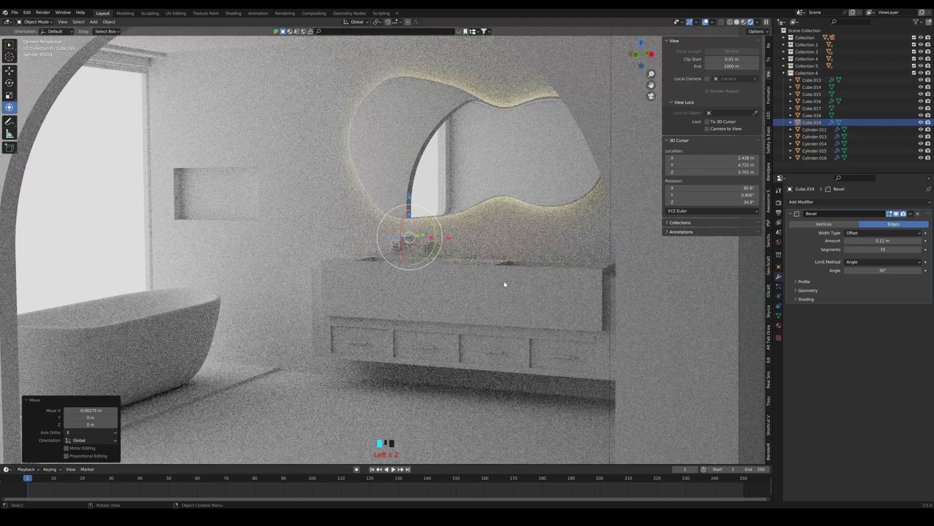
{"action": "left_click", "coordinate": [504, 281]}
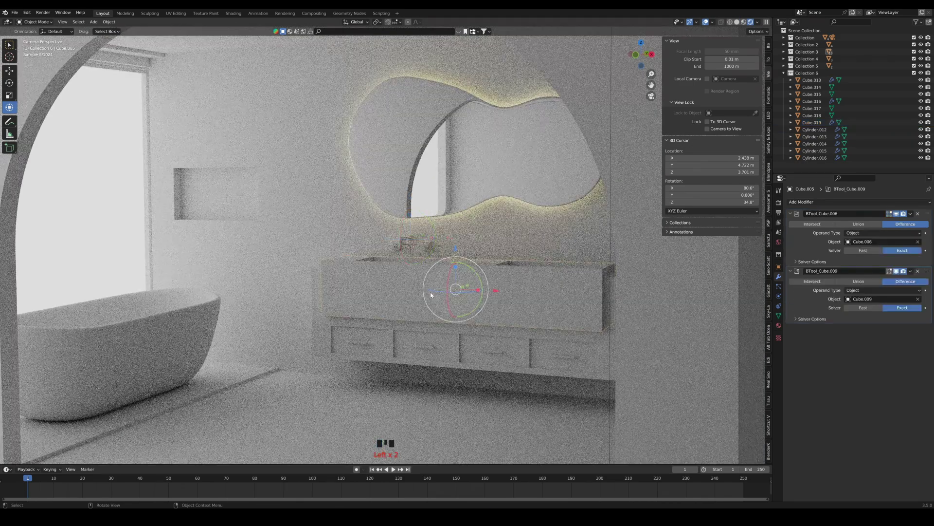
{"action": "key", "text": "ctrl+s"}
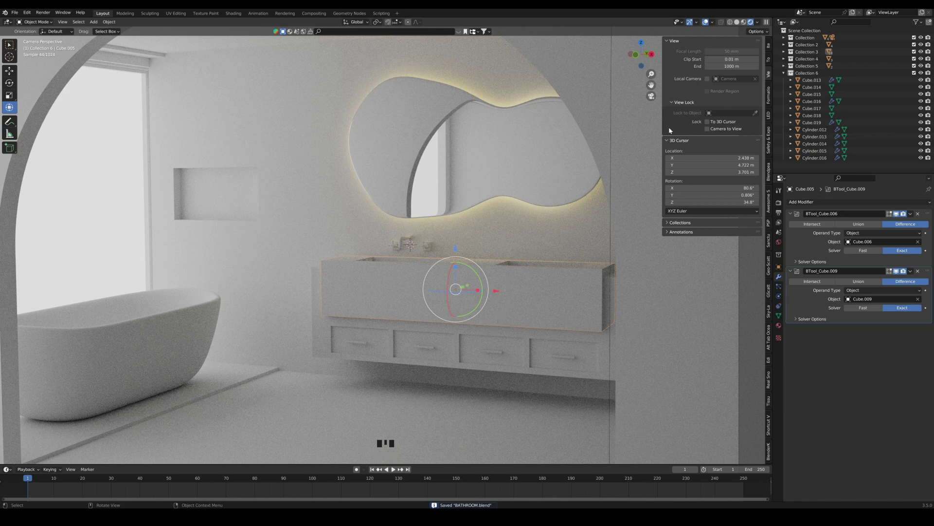
{"action": "left_click", "coordinate": [736, 22]}
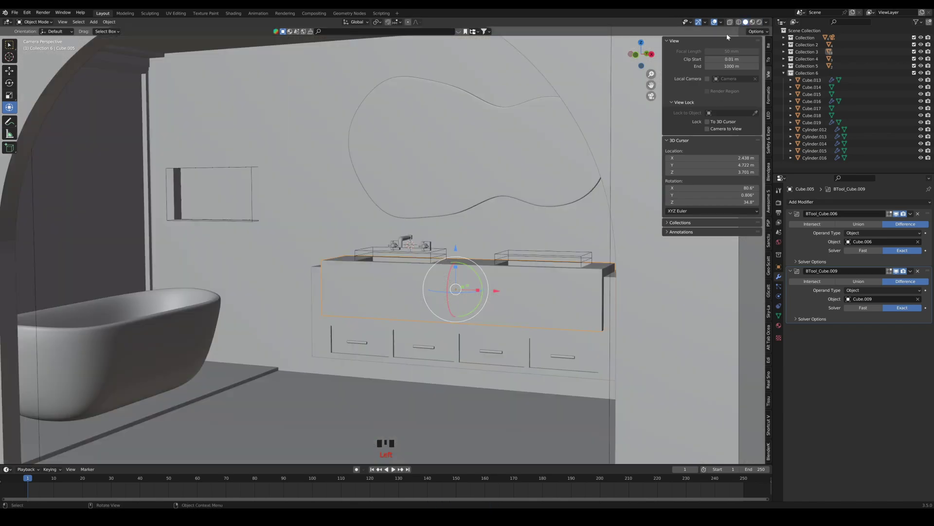
Select all the faucet objects in Collection 6 and copy them
{"action": "mouse_move", "coordinate": [422, 295]}
{"action": "middle_mouse_down"}
{"action": "mouse_move", "coordinate": [421, 306]}
{"action": "mouse_move", "coordinate": [453, 307]}
{"action": "middle_mouse_up"}
{"action": "scroll", "coordinate": [421, 307], "scroll_direction": "down", "scroll_amount": 5}
{"action": "scroll", "coordinate": [438, 302], "scroll_direction": "up", "scroll_amount": 6}
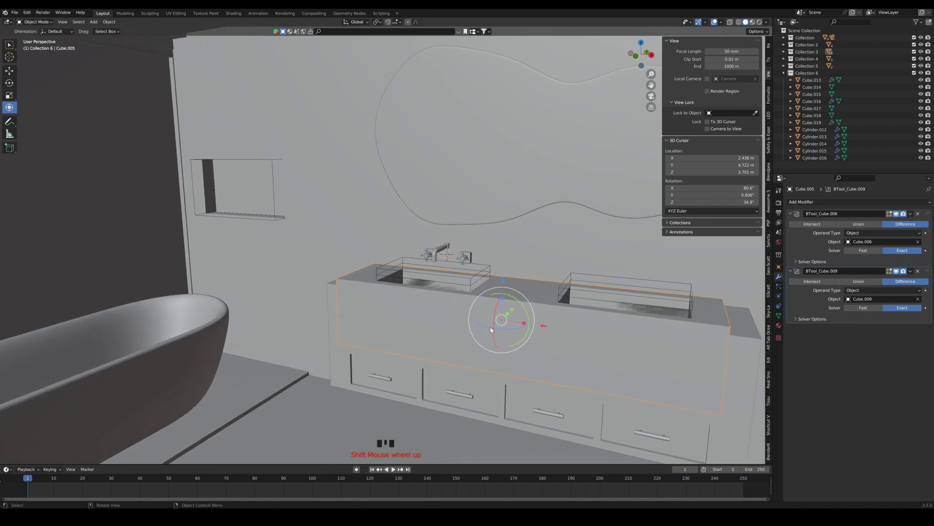
{"action": "left_click", "coordinate": [797, 73]}
{"action": "right_click", "coordinate": [796, 74]}
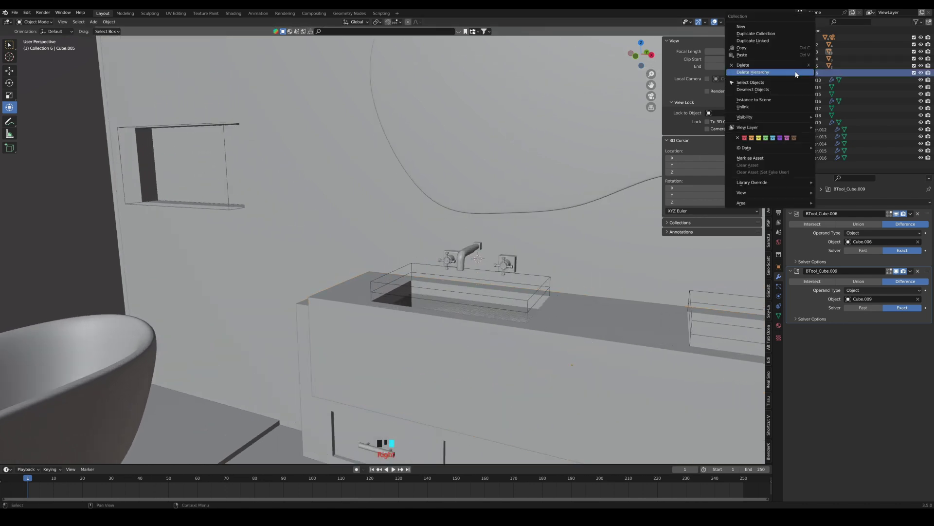
{"action": "left_click", "coordinate": [774, 82]}
{"action": "mouse_move", "coordinate": [486, 286]}
{"action": "middle_mouse_down"}
{"action": "mouse_move", "coordinate": [513, 285]}
{"action": "mouse_move", "coordinate": [448, 279]}
{"action": "mouse_move", "coordinate": [477, 276]}
{"action": "middle_mouse_up"}
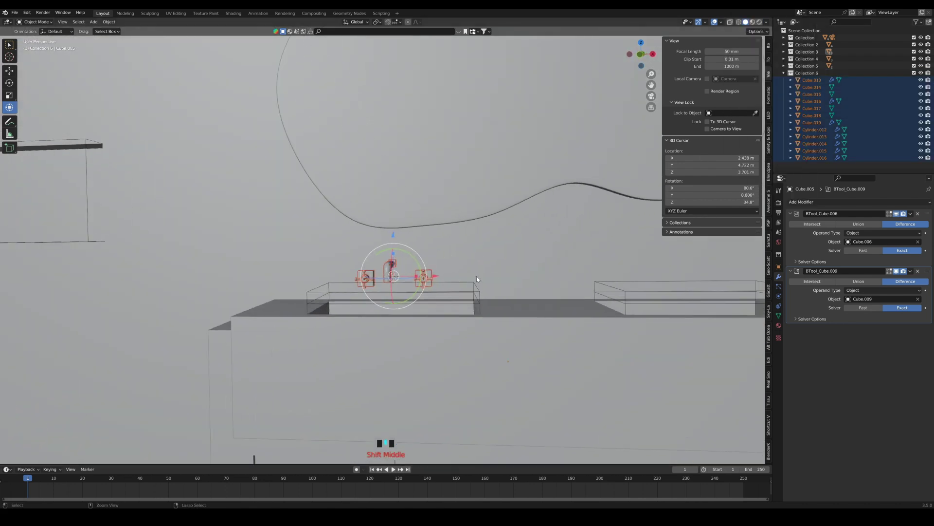
{"action": "key", "text": "ctrl+c"}
Collapse Collection 6 and add a new empty collection to the scene as the active one
{"action": "key", "text": "Left"}
{"action": "key", "text": "Left"}
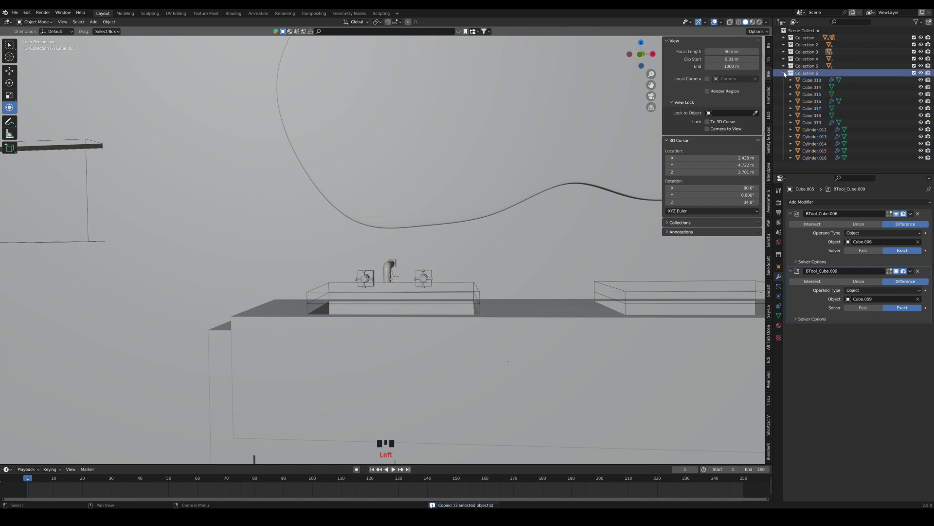
{"action": "right_click", "coordinate": [803, 80]}
{"action": "left_click", "coordinate": [798, 79]}
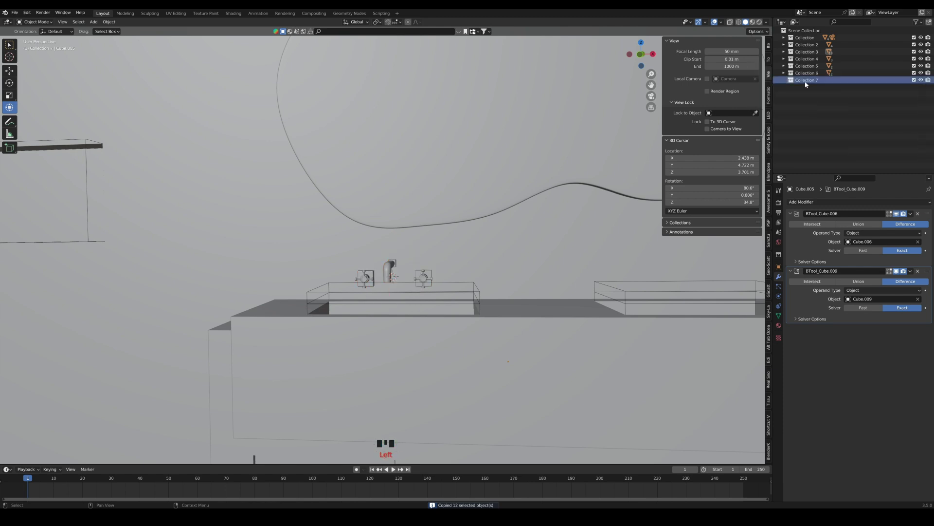
Paste the copied faucet into Collection 7 and move it about 3.6 m along X, above the second basin
{"action": "key", "text": "ctrl+v"}
{"action": "middle_click_drag", "start_coordinate": [506, 285], "coordinate": [423, 292], "text": "shift"}
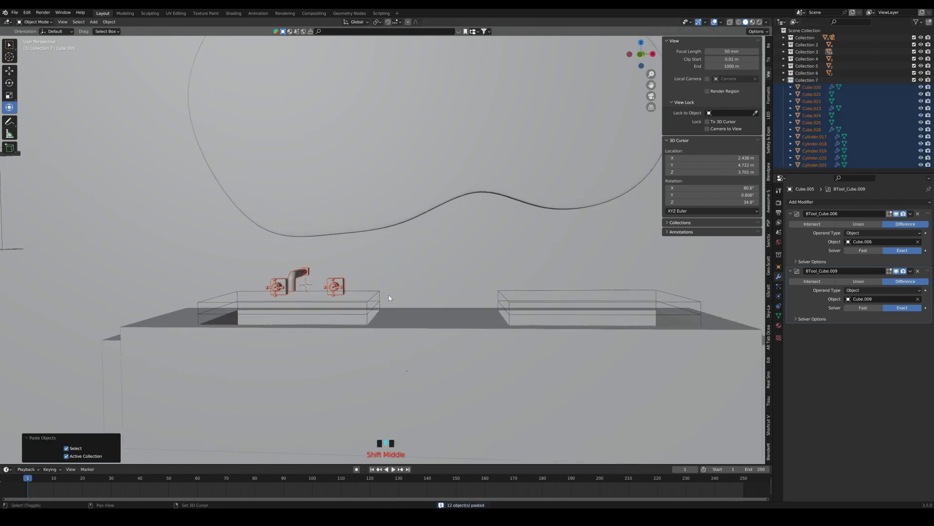
{"action": "middle_click_drag", "start_coordinate": [253, 205], "coordinate": [339, 288]}
{"action": "left_click_drag", "start_coordinate": [343, 287], "coordinate": [622, 287]}
{"action": "middle_click_drag", "start_coordinate": [619, 298], "coordinate": [612, 295]}
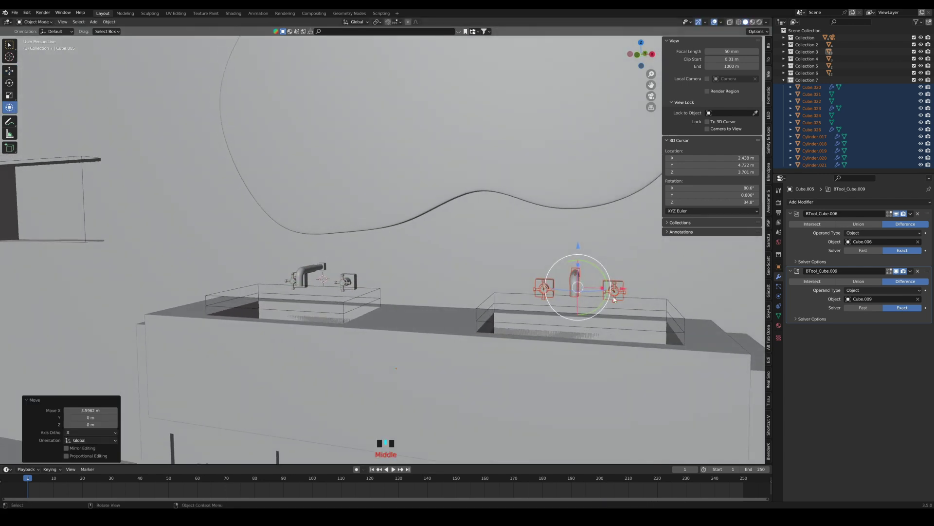
{"action": "left_click_drag", "start_coordinate": [624, 290], "coordinate": [623, 289]}
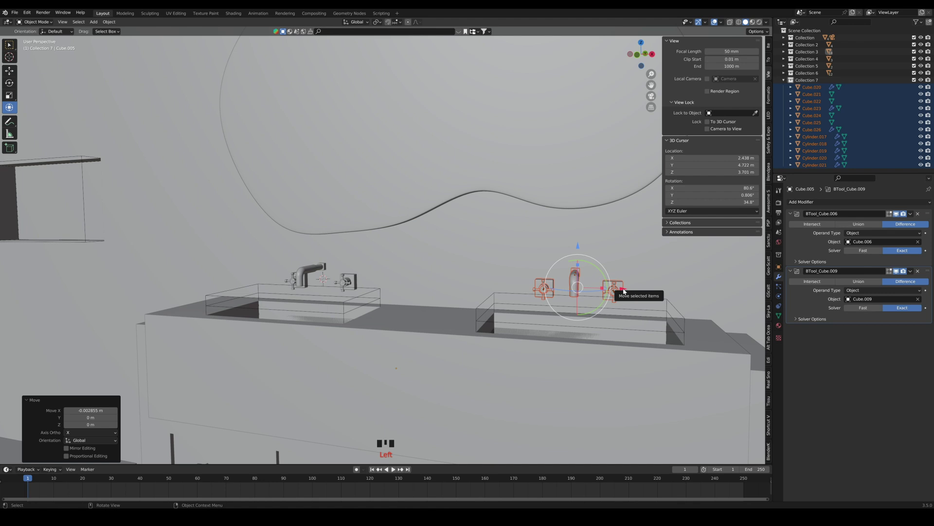
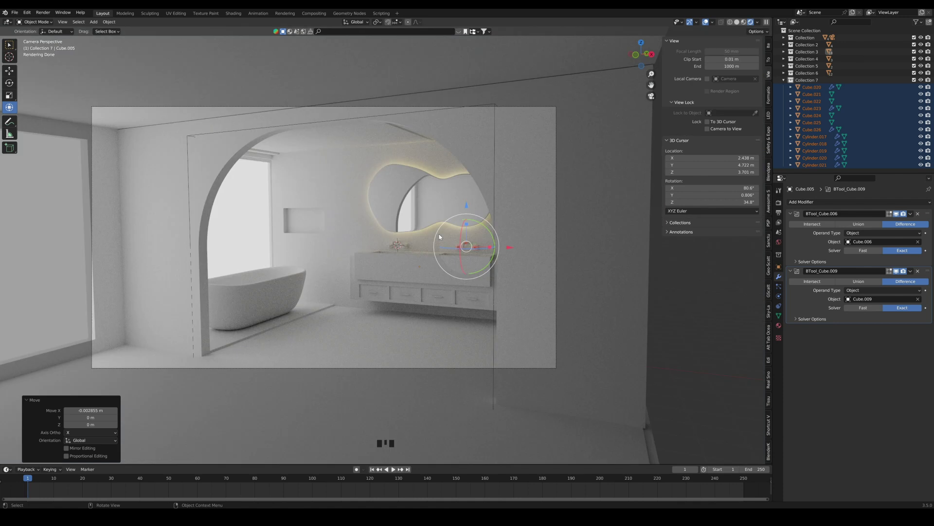
{"action": "left_click", "coordinate": [523, 261]}
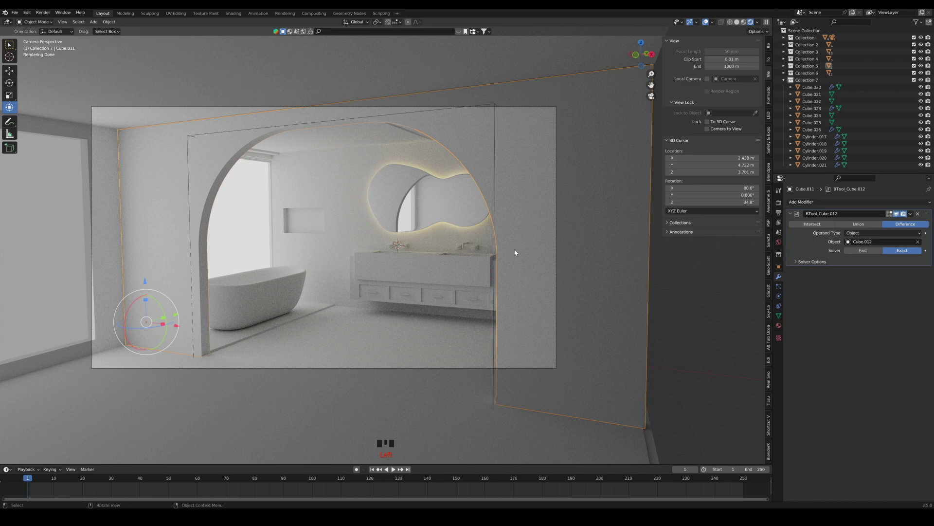
{"action": "key", "text": "s"}
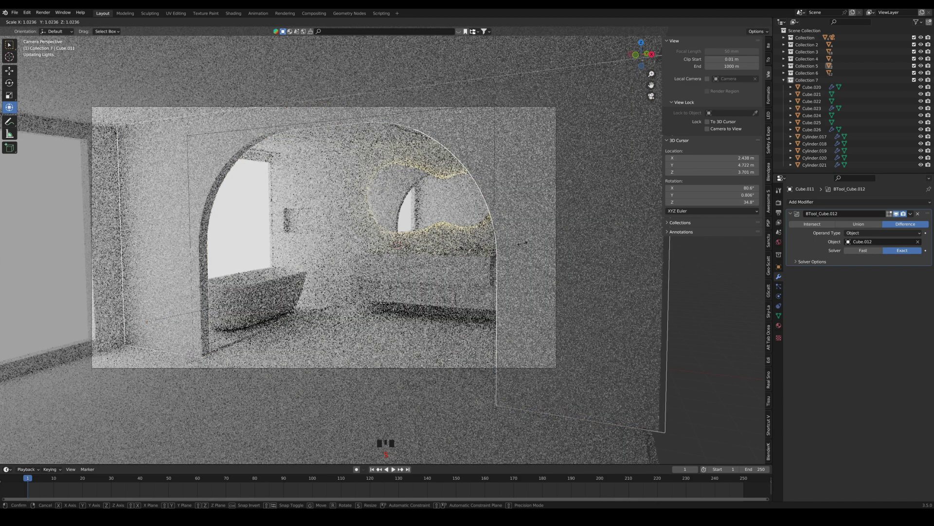
{"action": "left_click", "coordinate": [522, 243]}
{"action": "key", "text": "ctrl+z"}
Scale the arch cutter by about 1.07, narrow it slightly along X, and shift it about 0.115 m along X
{"action": "left_click", "coordinate": [424, 112]}
{"action": "key", "text": "s"}
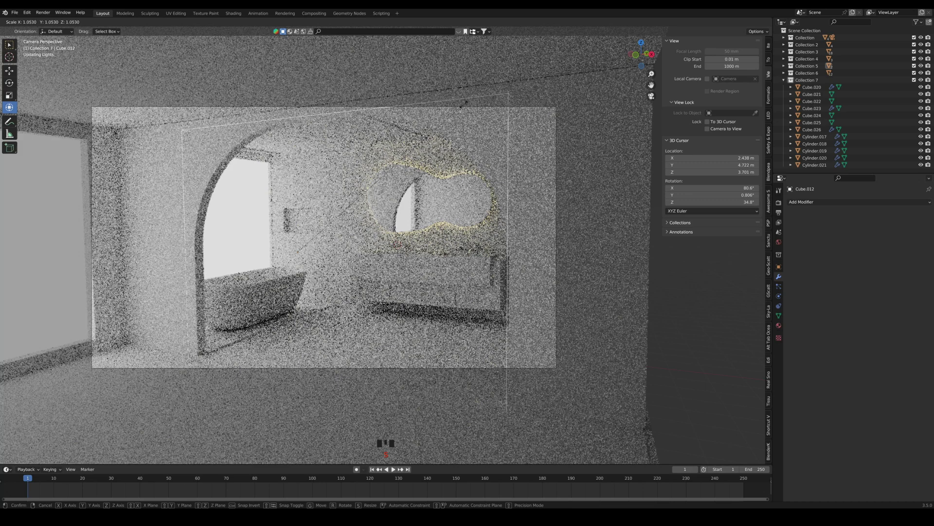
{"action": "left_click", "coordinate": [466, 102]}
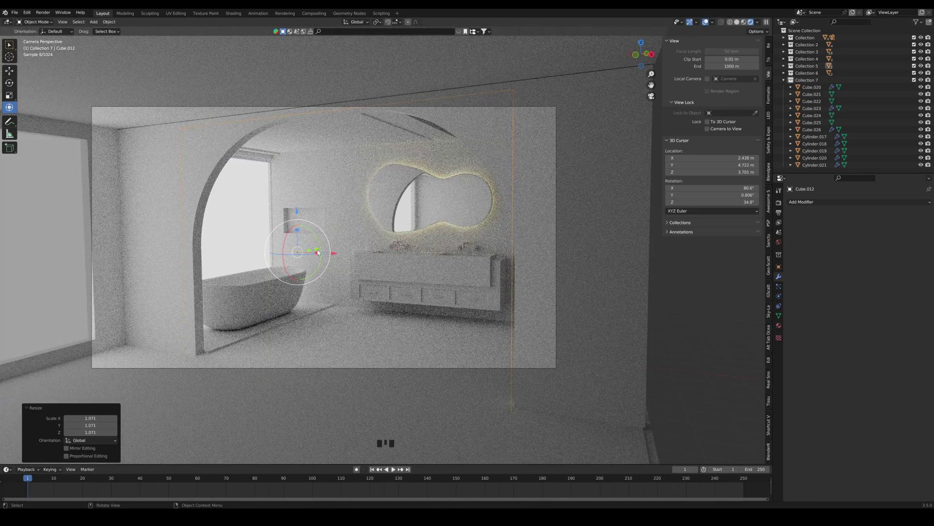
{"action": "left_click_drag", "start_coordinate": [318, 252], "coordinate": [317, 253]}
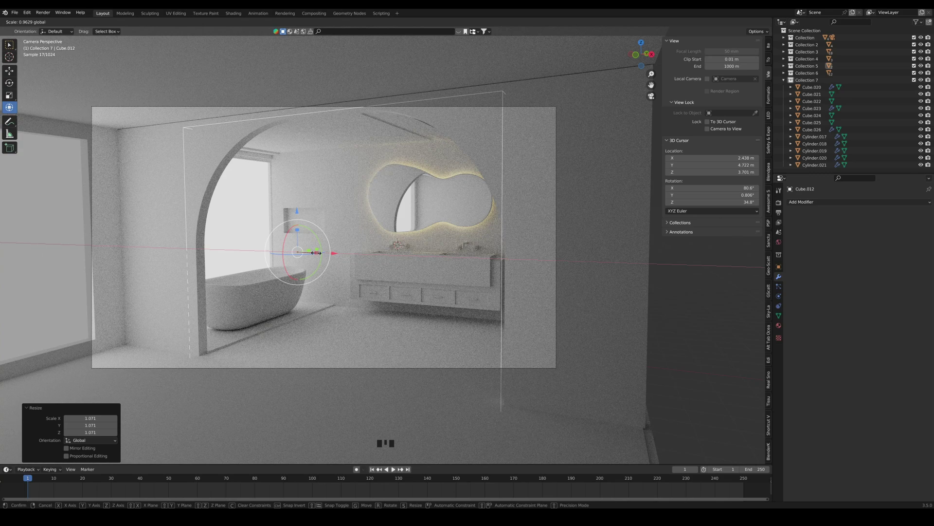
{"action": "left_click_drag", "start_coordinate": [316, 253], "coordinate": [339, 255]}
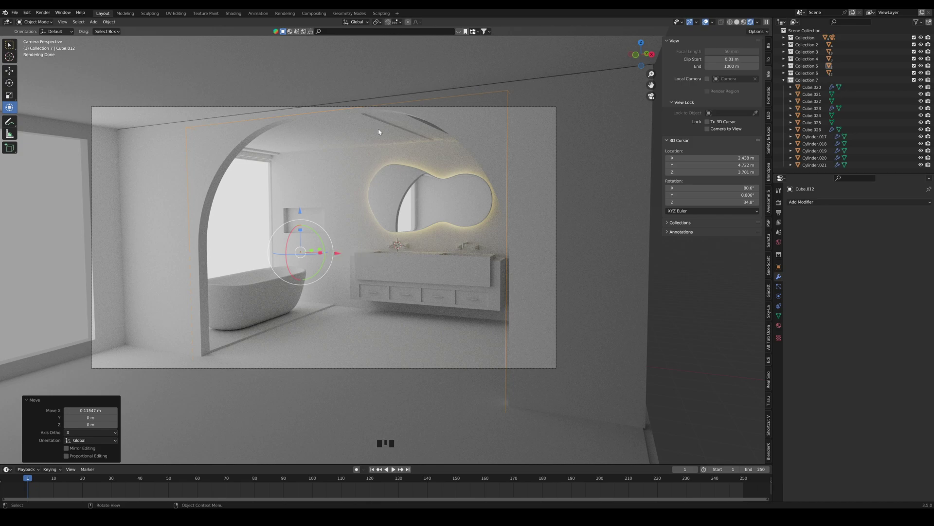
Inspect the mirror and both faucets up close in rendered shading, and return to solid shading
{"action": "scroll", "coordinate": [392, 180], "scroll_direction": "up", "scroll_amount": 5}
{"action": "scroll", "coordinate": [393, 183], "scroll_direction": "up", "scroll_amount": 1}
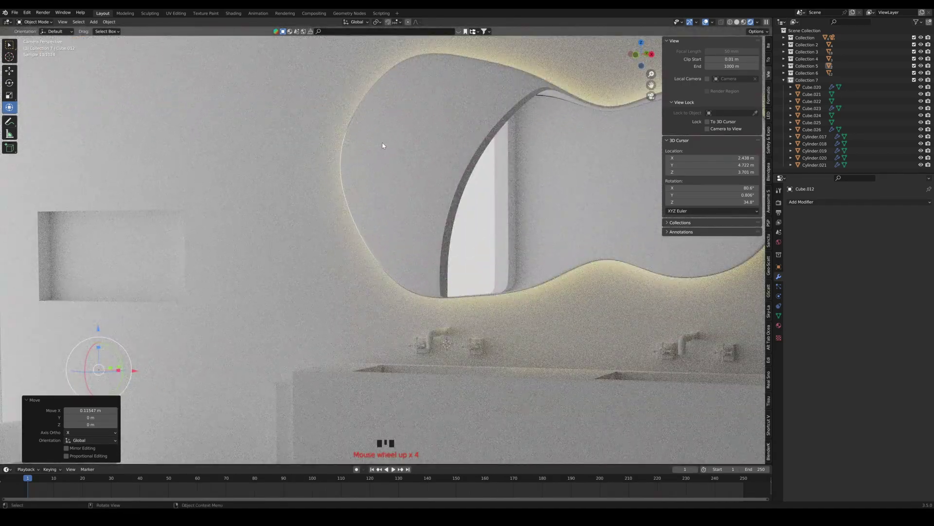
{"action": "scroll", "coordinate": [382, 143], "scroll_direction": "down", "scroll_amount": 3}
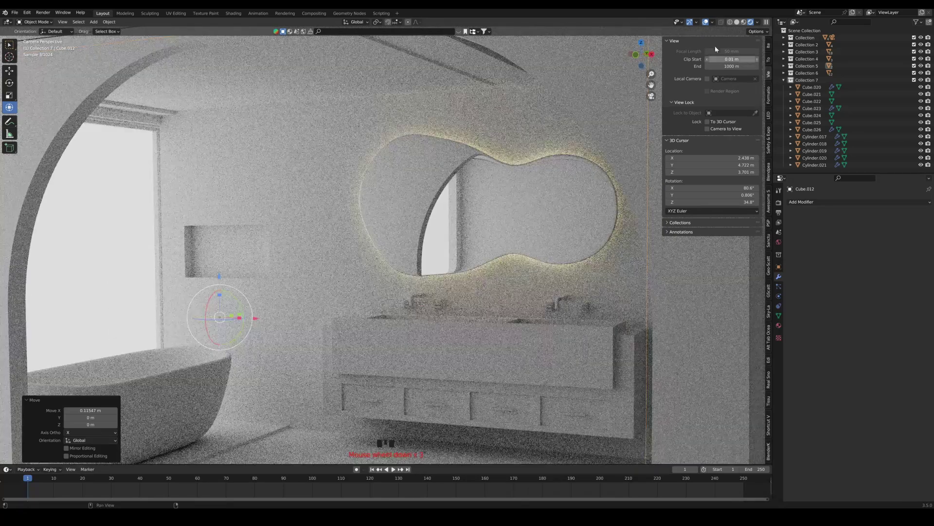
{"action": "left_click", "coordinate": [737, 21]}
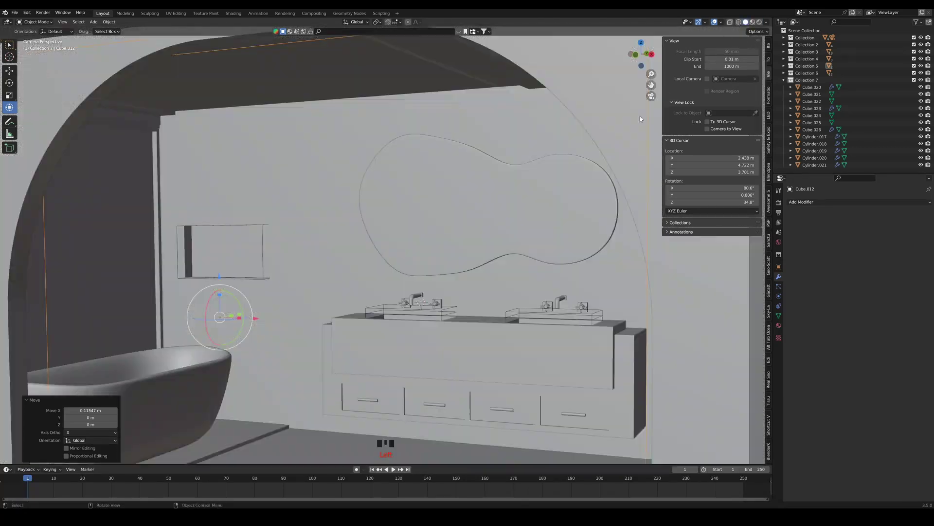
Select the front faces of the wall mirror mesh, inset them by about 0.025 m, and return to Object Mode
{"action": "left_click", "coordinate": [545, 193]}
{"action": "key", "text": "Tab"}
{"action": "left_click", "coordinate": [564, 196]}
{"action": "left_click", "coordinate": [604, 202], "text": "shift"}
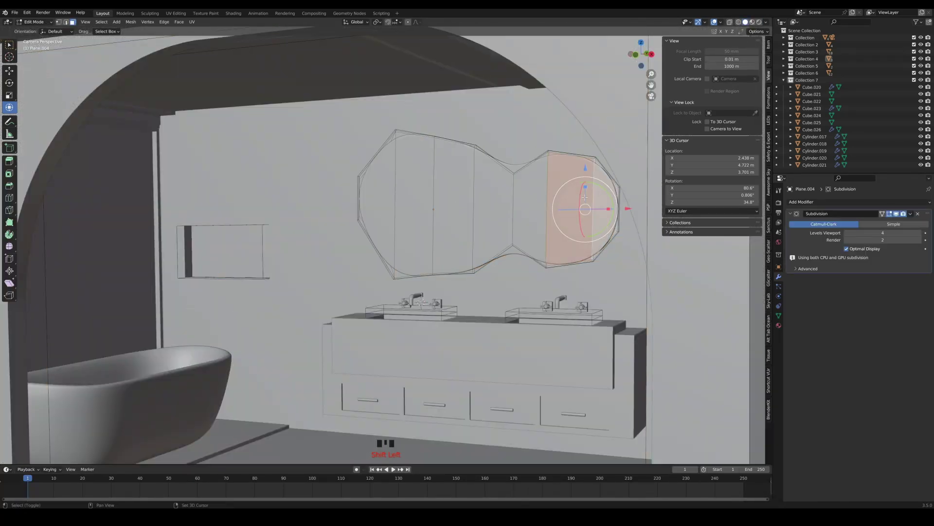
{"action": "left_click", "coordinate": [534, 201], "text": "shift"}
{"action": "left_click", "coordinate": [495, 204], "text": "shift"}
{"action": "left_click", "coordinate": [456, 204], "text": "shift"}
{"action": "left_click", "coordinate": [417, 204], "text": "shift"}
{"action": "left_click", "coordinate": [381, 204], "text": "shift"}
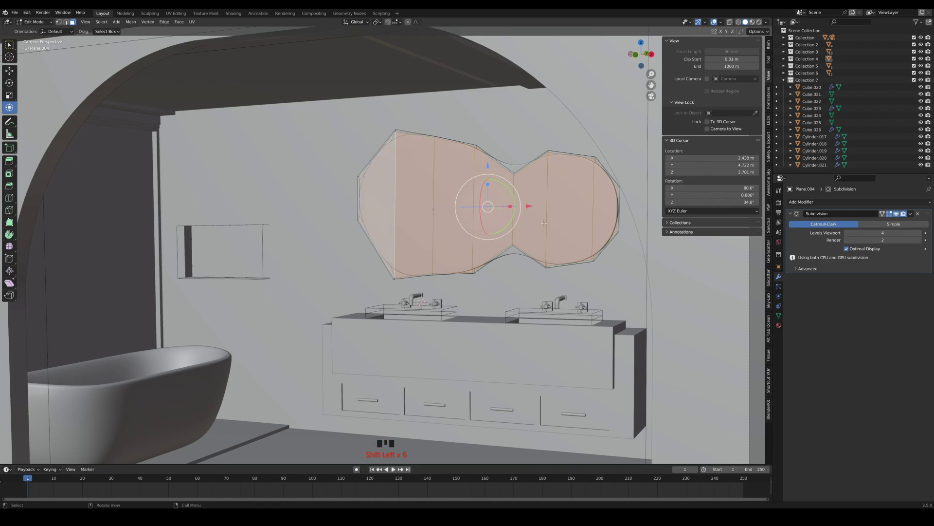
{"action": "key", "text": "i"}
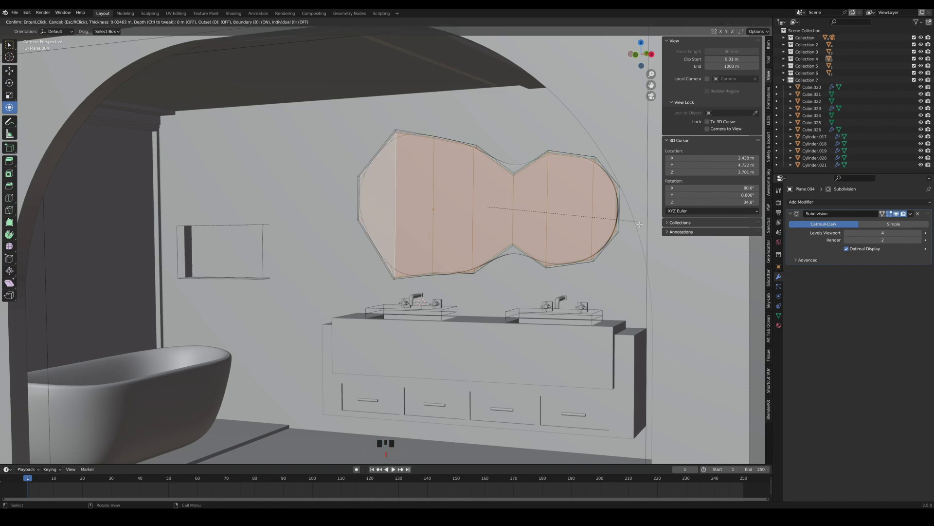
{"action": "left_click", "coordinate": [640, 224]}
{"action": "key", "text": "Tab"}
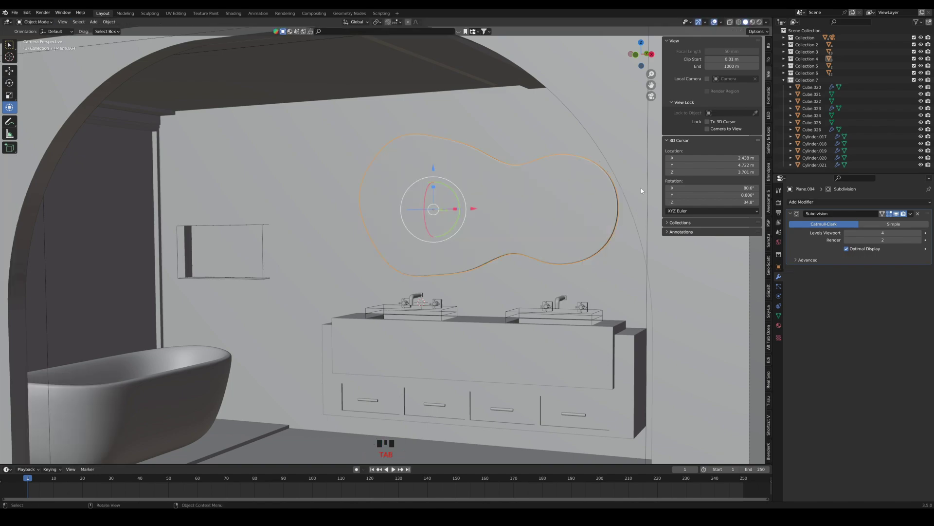
Check the mirror, vanity and arch through the scene camera in rendered shading
{"action": "left_click", "coordinate": [755, 24]}
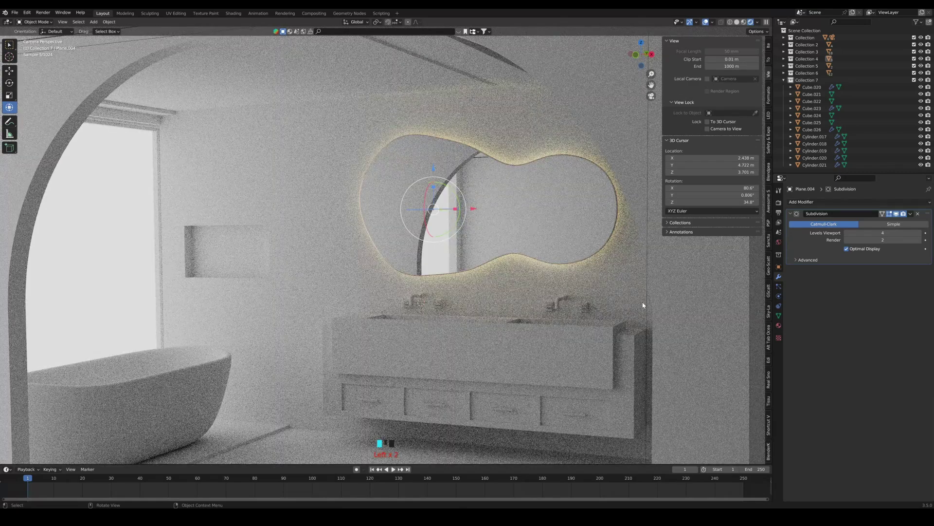
{"action": "left_click", "coordinate": [643, 305]}
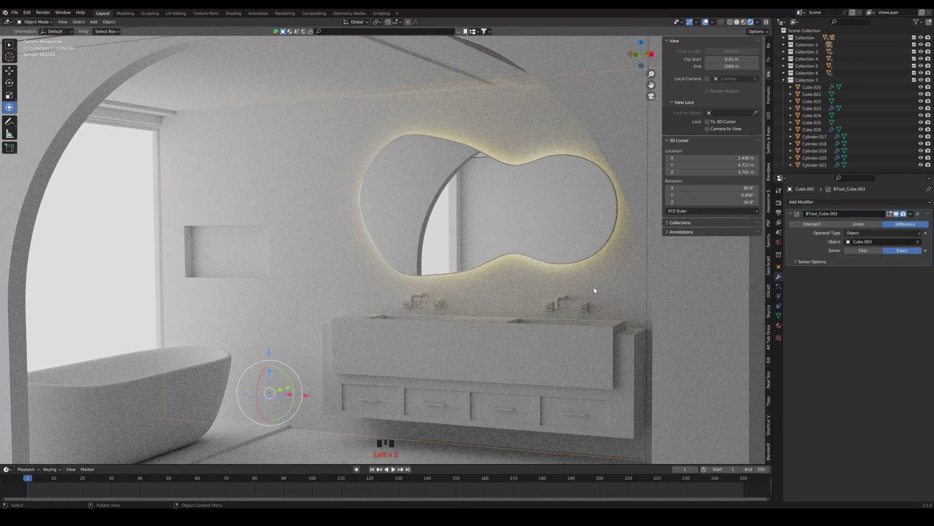
{"action": "scroll", "coordinate": [579, 287], "scroll_direction": "down", "scroll_amount": 3}
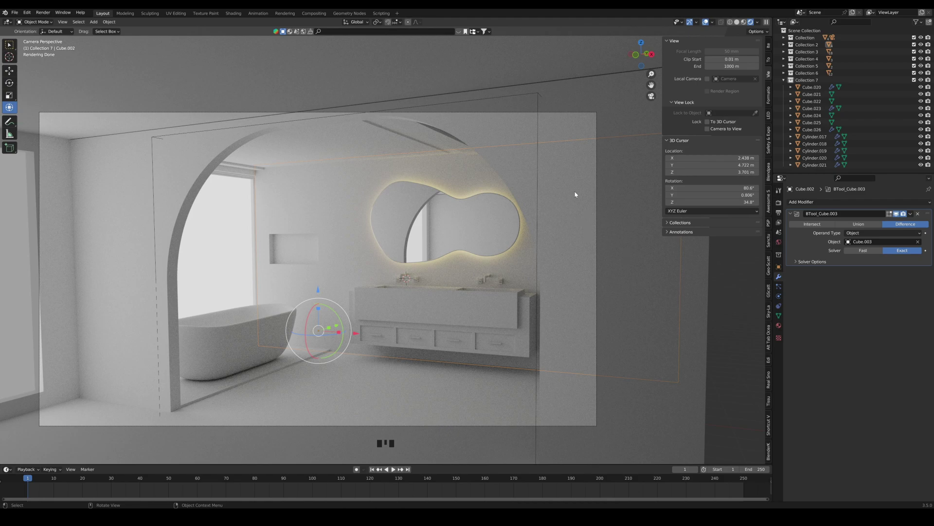
{"action": "scroll", "coordinate": [454, 294], "scroll_direction": "up", "scroll_amount": 2}
{"action": "middle_click_drag", "start_coordinate": [483, 317], "coordinate": [488, 291], "text": "shift"}
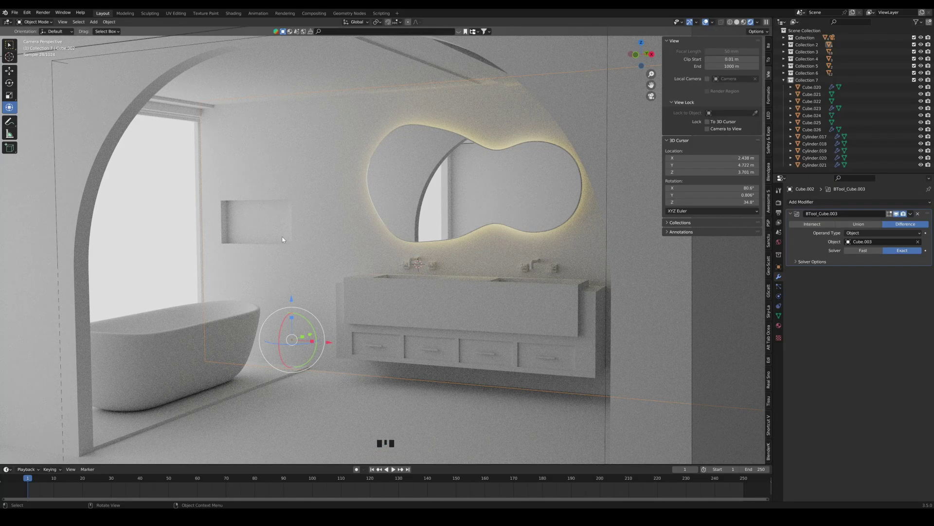
Move the bathtub about -0.094 m along Y in front of the window
{"action": "middle_click_drag", "start_coordinate": [212, 252], "coordinate": [297, 271]}
{"action": "scroll", "coordinate": [163, 272], "scroll_direction": "up", "scroll_amount": 3}
{"action": "scroll", "coordinate": [238, 276], "scroll_direction": "up", "scroll_amount": 2}
{"action": "left_click", "coordinate": [356, 304]}
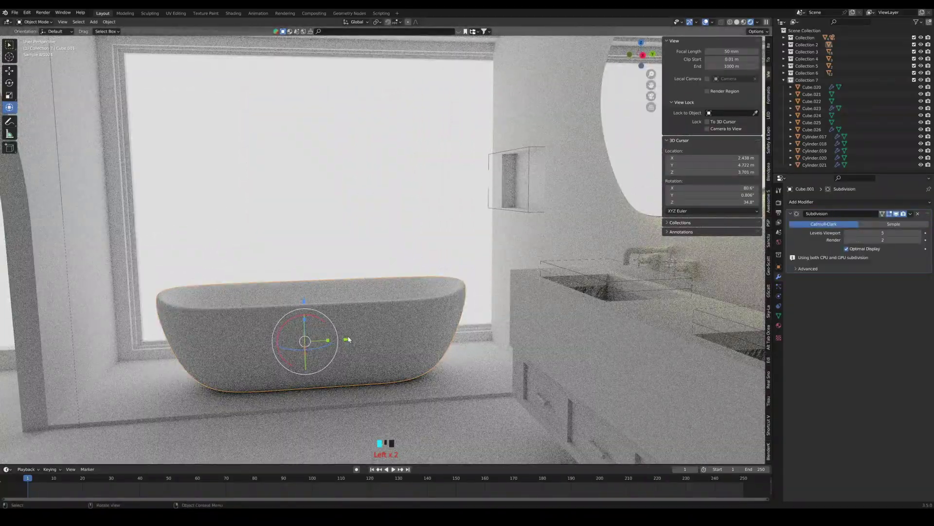
{"action": "left_click_drag", "start_coordinate": [348, 340], "coordinate": [344, 339]}
{"action": "middle_click_drag", "start_coordinate": [359, 327], "coordinate": [344, 298]}
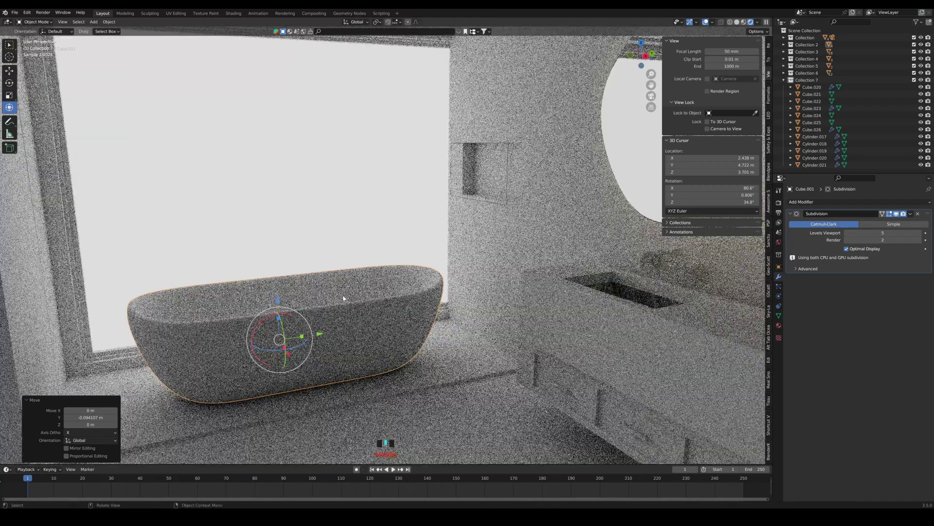
{"action": "middle_click_drag", "start_coordinate": [394, 215], "coordinate": [434, 259], "text": "shift"}
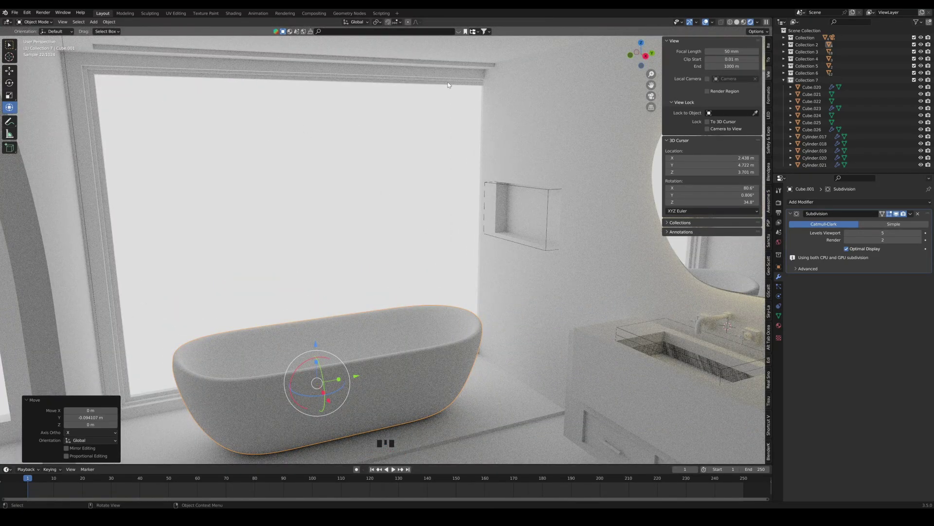
Switch the viewport to solid shading with random object colours and look over the bathtub area
{"action": "left_click", "coordinate": [414, 83]}
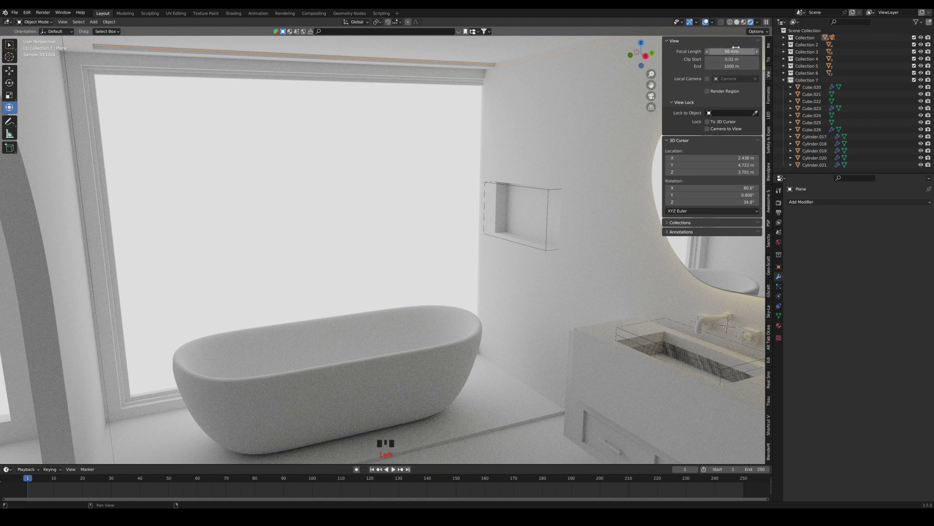
{"action": "left_click", "coordinate": [737, 22]}
{"action": "middle_click_drag", "start_coordinate": [439, 278], "coordinate": [438, 271]}
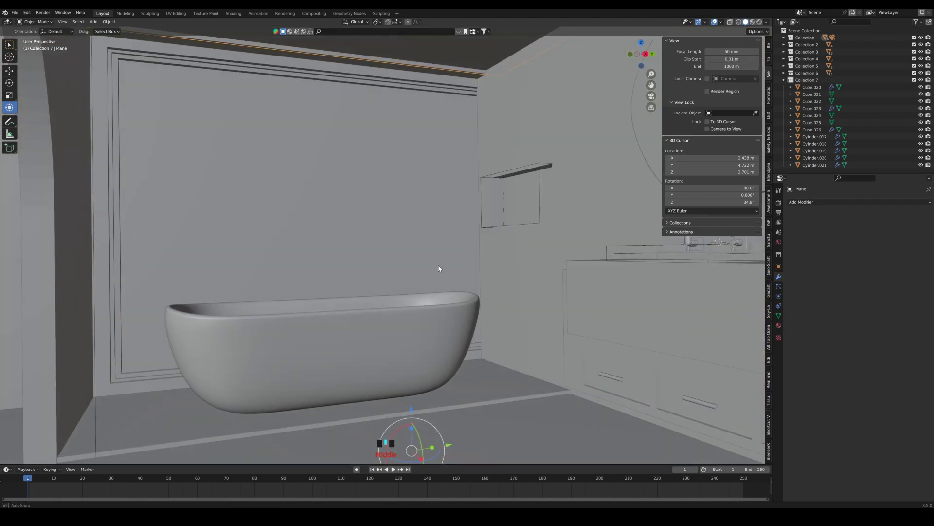
{"action": "left_click", "coordinate": [766, 22]}
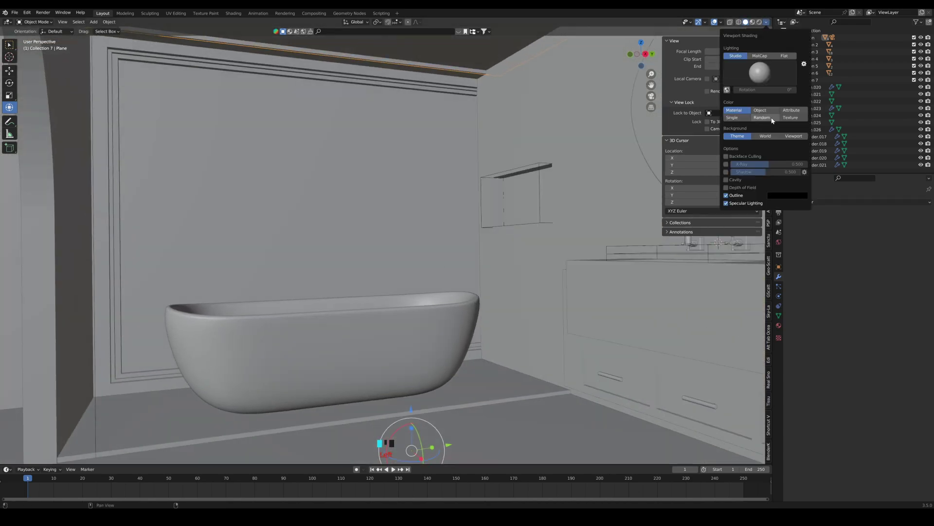
{"action": "left_click", "coordinate": [772, 120]}
{"action": "middle_click_drag", "start_coordinate": [259, 286], "coordinate": [371, 307]}
{"action": "scroll", "coordinate": [293, 300], "scroll_direction": "up", "scroll_amount": 2}
{"action": "scroll", "coordinate": [341, 303], "scroll_direction": "down", "scroll_amount": 1}
{"action": "scroll", "coordinate": [384, 307], "scroll_direction": "down", "scroll_amount": 2}
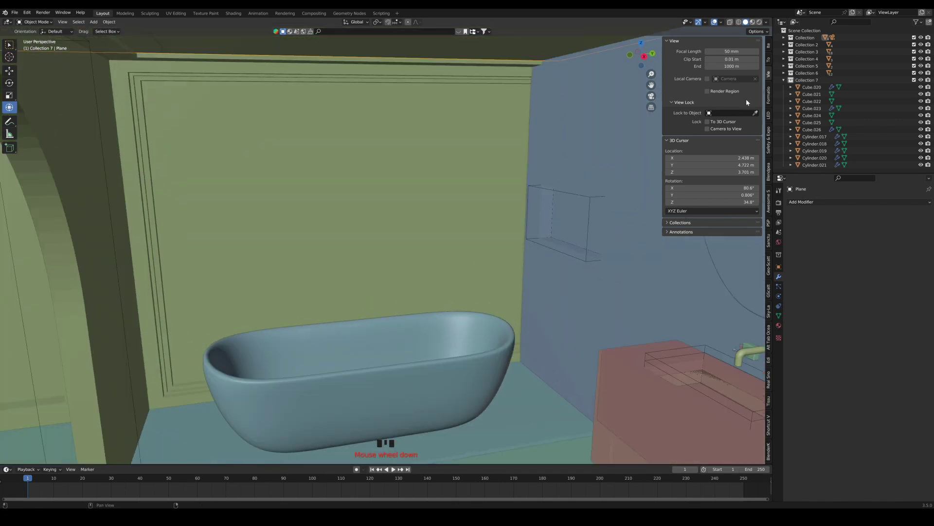
Collapse Collection 7 and add Collection 8 to the scene as the active collection
{"action": "left_click", "coordinate": [784, 80]}
{"action": "left_click", "coordinate": [804, 95]}
{"action": "right_click", "coordinate": [804, 94]}
{"action": "left_click", "coordinate": [809, 91]}
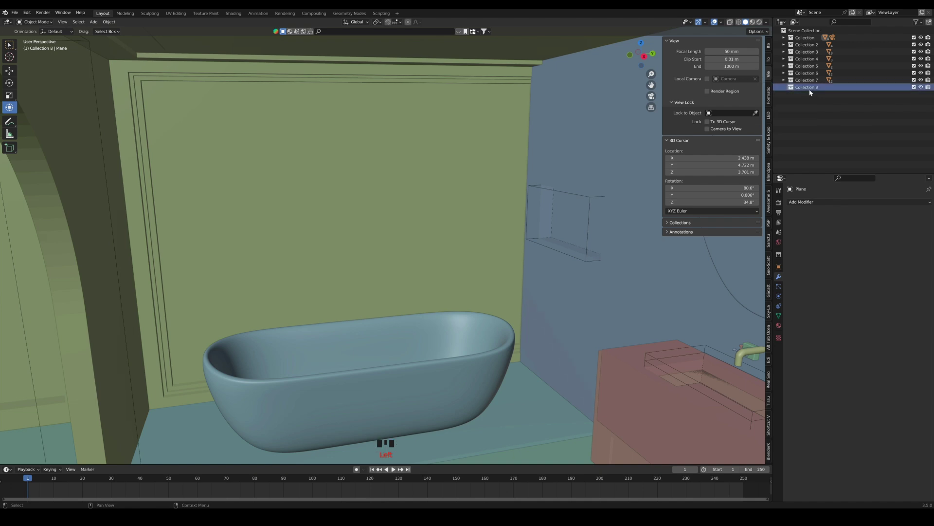
Place the 3D cursor on the window wall above the bathtub, add a cube there and scale it down
{"action": "middle_click_drag", "start_coordinate": [399, 177], "coordinate": [397, 172]}
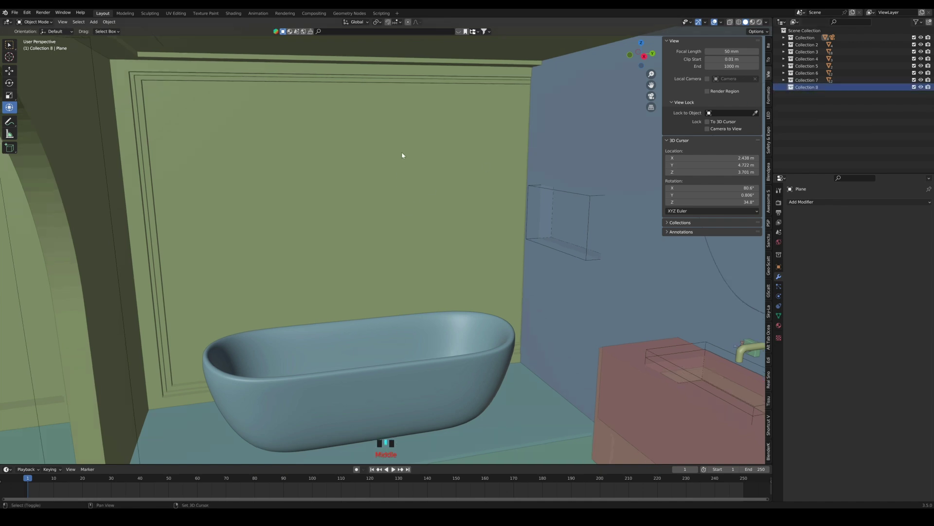
{"action": "right_click", "coordinate": [402, 156], "text": "shift"}
{"action": "key", "text": "shift+a"}
{"action": "mouse_move", "coordinate": [402, 153]}
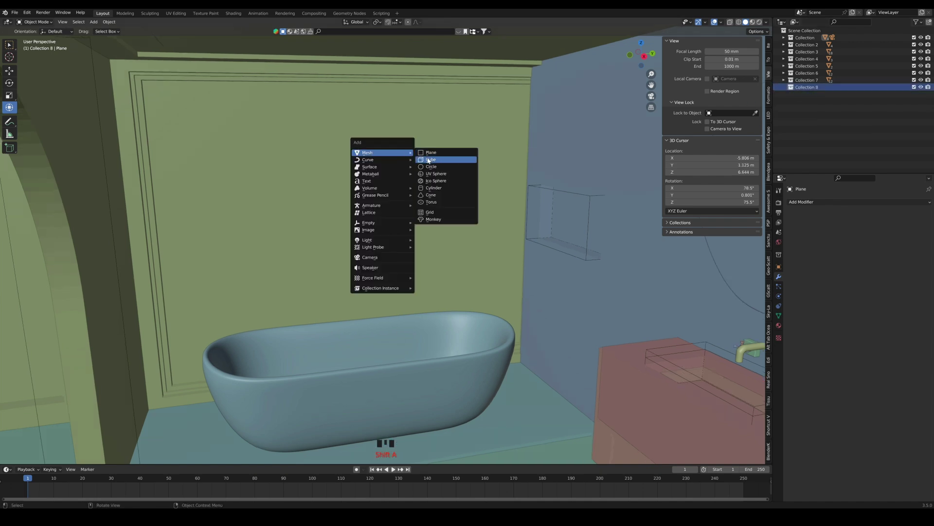
{"action": "left_click", "coordinate": [440, 156]}
{"action": "key", "text": "s"}
{"action": "left_click", "coordinate": [440, 156]}
Shrink the new cube into a small block, scaling it by 0.466 and again by about 0.54
{"action": "middle_click_drag", "start_coordinate": [440, 157], "coordinate": [413, 148]}
{"action": "key", "text": "s"}
{"action": "left_click", "coordinate": [417, 160]}
{"action": "middle_click_drag", "start_coordinate": [439, 87], "coordinate": [411, 167], "text": "shift"}
{"action": "middle_click_drag", "start_coordinate": [408, 220], "coordinate": [409, 219], "text": "shift"}
{"action": "middle_click_drag", "start_coordinate": [415, 371], "coordinate": [448, 211], "text": "shift"}
{"action": "key", "text": "s"}
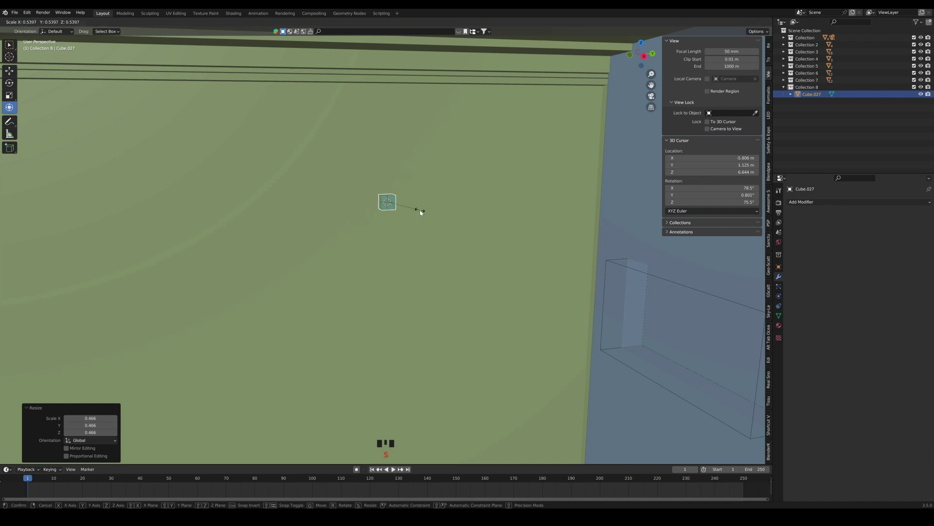
{"action": "left_click", "coordinate": [419, 211]}
Stretch the small block along Y by about 19 into a long bar and scale it uniformly by 0.863
{"action": "left_click_drag", "start_coordinate": [409, 202], "coordinate": [52, 163]}
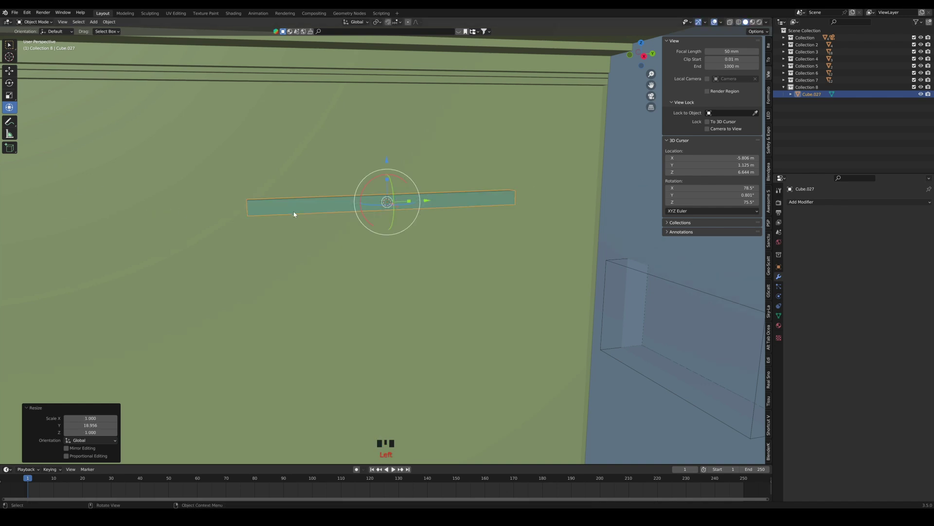
{"action": "scroll", "coordinate": [320, 207], "scroll_direction": "down", "scroll_amount": 2}
{"action": "key", "text": "s"}
{"action": "left_click", "coordinate": [427, 187]}
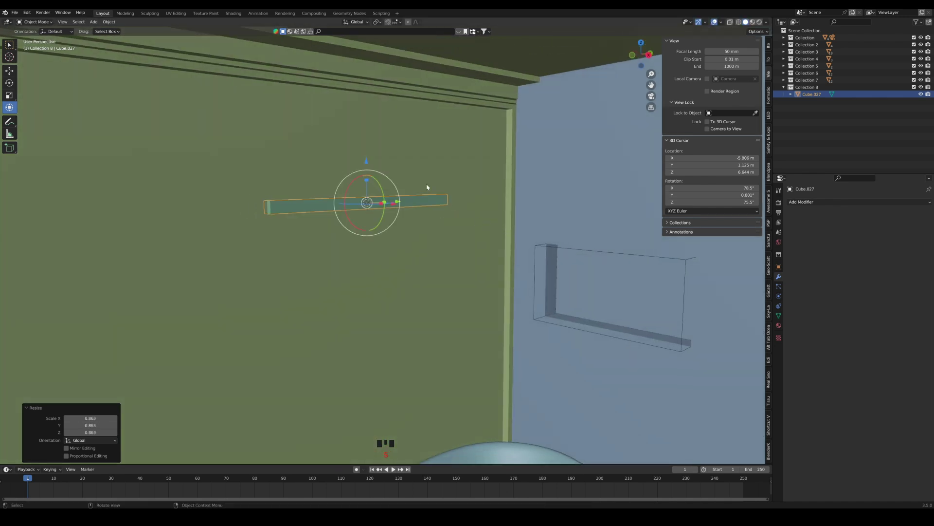
Raise the long bar along Z to the top of the window wall and scale it uniformly by 0.898
{"action": "left_click_drag", "start_coordinate": [369, 161], "coordinate": [403, 62]}
{"action": "middle_click_drag", "start_coordinate": [403, 63], "coordinate": [418, 152]}
{"action": "scroll", "coordinate": [412, 81], "scroll_direction": "up", "scroll_amount": 2}
{"action": "key", "text": "s"}
{"action": "left_click", "coordinate": [428, 72]}
{"action": "scroll", "coordinate": [406, 128], "scroll_direction": "up", "scroll_amount": 1}
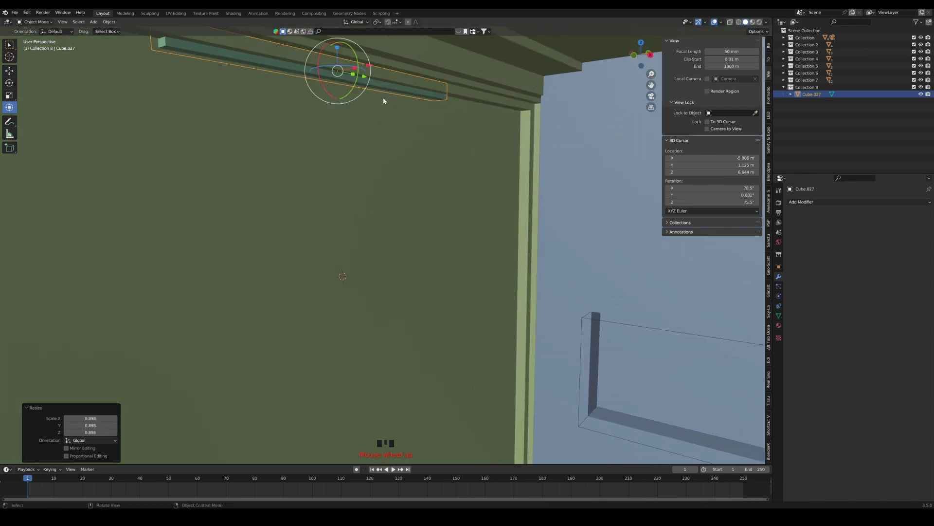
Scale the long bar uniformly once more and shift it slightly along X against the top of the window wall
{"action": "key", "text": "s"}
{"action": "left_click", "coordinate": [398, 93]}
{"action": "middle_click_drag", "start_coordinate": [386, 103], "coordinate": [403, 112], "text": "shift"}
{"action": "key", "text": "g"}
{"action": "key", "text": "x"}
{"action": "left_click", "coordinate": [392, 112]}
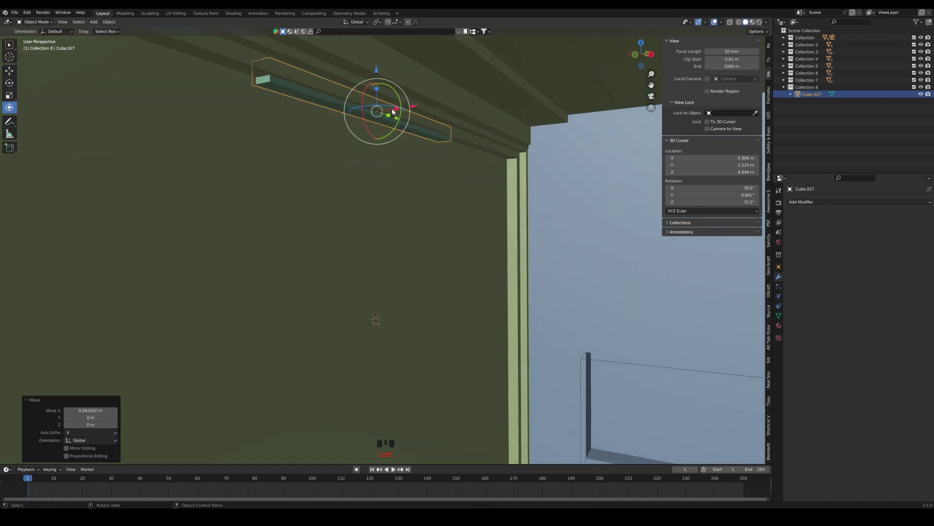
Move the long bar about 1.35 m along Y so its end meets the window frame's corner
{"action": "left_click_drag", "start_coordinate": [396, 109], "coordinate": [383, 81]}
{"action": "middle_click_drag", "start_coordinate": [423, 85], "coordinate": [397, 95]}
{"action": "middle_click_drag", "start_coordinate": [397, 96], "coordinate": [397, 159], "text": "shift"}
{"action": "middle_click_drag", "start_coordinate": [398, 158], "coordinate": [395, 178]}
{"action": "left_click_drag", "start_coordinate": [404, 180], "coordinate": [464, 184]}
{"action": "mouse_move", "coordinate": [463, 184]}
{"action": "middle_mouse_down"}
{"action": "mouse_move", "coordinate": [491, 181]}
{"action": "mouse_move", "coordinate": [463, 185]}
{"action": "mouse_move", "coordinate": [405, 164]}
{"action": "mouse_move", "coordinate": [459, 176]}
{"action": "middle_mouse_up"}
{"action": "scroll", "coordinate": [426, 177], "scroll_direction": "up", "scroll_amount": 2}
{"action": "mouse_move", "coordinate": [434, 136]}
{"action": "middle_mouse_down"}
{"action": "mouse_move", "coordinate": [416, 130]}
{"action": "mouse_move", "coordinate": [429, 121]}
{"action": "middle_mouse_up"}
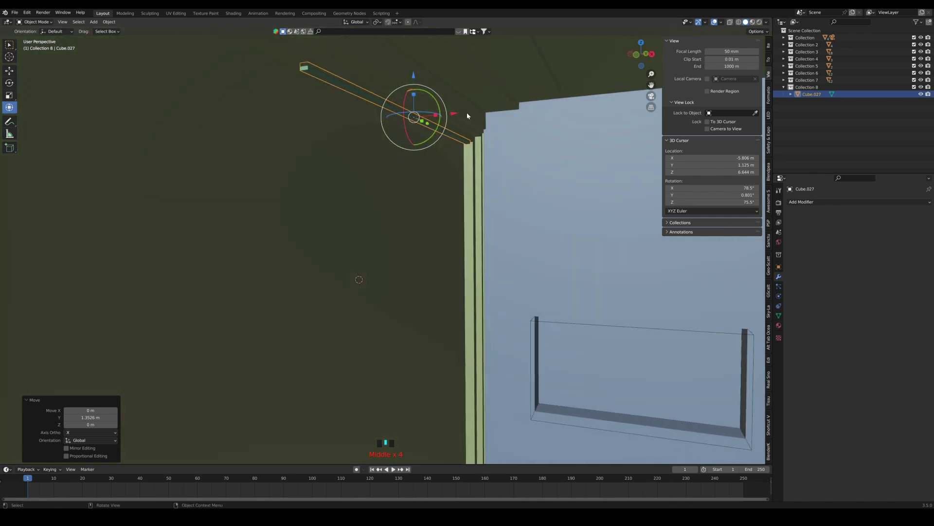
Fine-tune the bar's depth at the top of the window frame, finishing with a shift of about 0.03 m along X
{"action": "left_click_drag", "start_coordinate": [437, 118], "coordinate": [430, 116]}
{"action": "mouse_move", "coordinate": [430, 117]}
{"action": "middle_mouse_down"}
{"action": "mouse_move", "coordinate": [425, 123]}
{"action": "mouse_move", "coordinate": [438, 114]}
{"action": "middle_mouse_up"}
{"action": "left_click_drag", "start_coordinate": [462, 111], "coordinate": [467, 109]}
{"action": "middle_click_drag", "start_coordinate": [459, 116], "coordinate": [424, 141]}
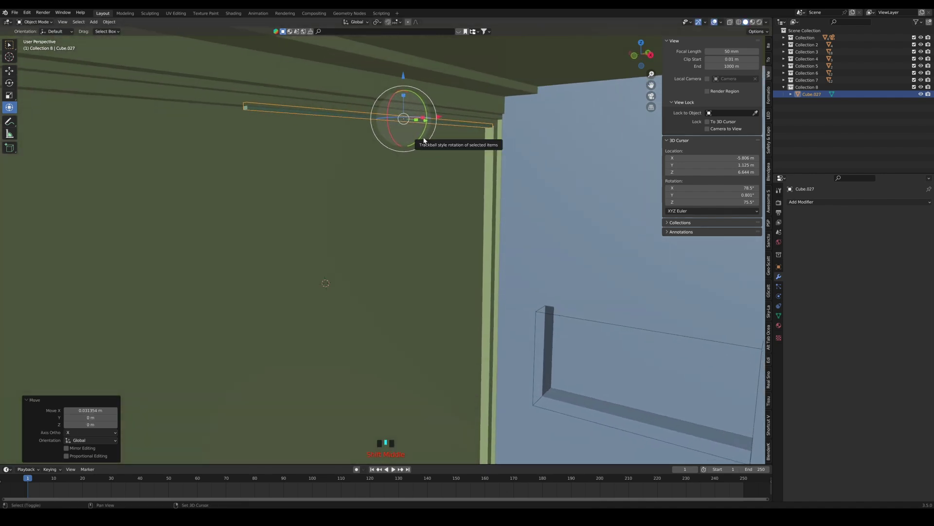
Duplicate the bar and place the copy about 0.12 m below it along Z
{"action": "key", "text": "shift+d"}
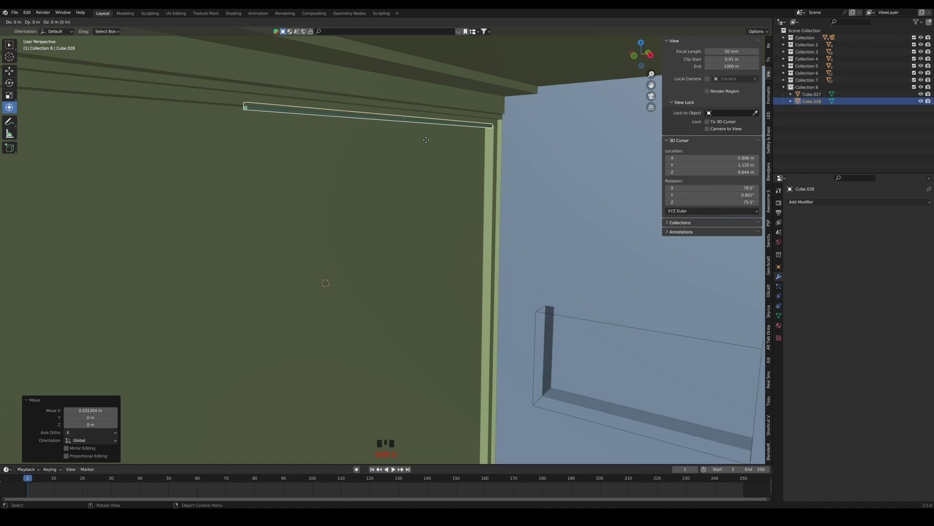
{"action": "key", "text": "z"}
{"action": "left_click", "coordinate": [428, 148]}
Reshape the duplicated bar into a slat by shifting its long face along X, and raise it about 0.045 m
{"action": "scroll", "coordinate": [420, 140], "scroll_direction": "up", "scroll_amount": 2}
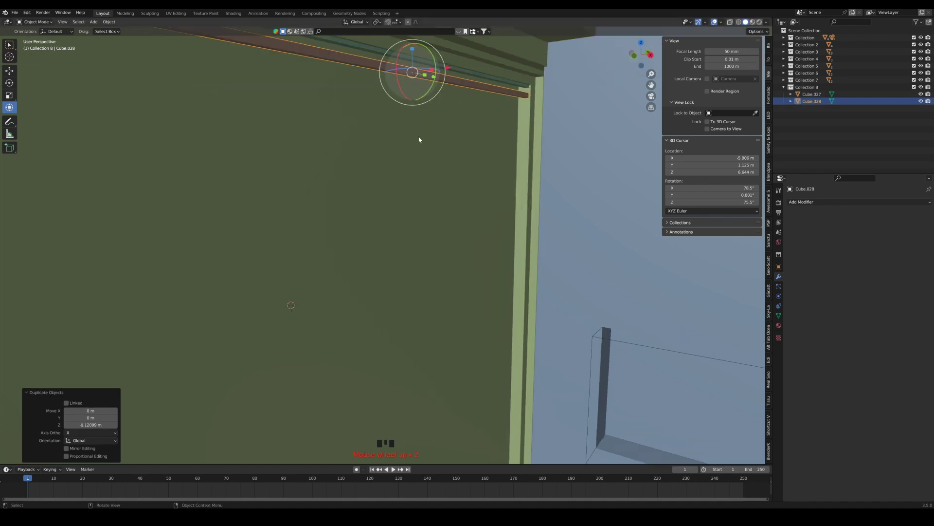
{"action": "middle_click_drag", "start_coordinate": [419, 139], "coordinate": [453, 245], "text": "shift"}
{"action": "key", "text": "Tab"}
{"action": "middle_click_drag", "start_coordinate": [359, 188], "coordinate": [320, 155]}
{"action": "left_click", "coordinate": [321, 159]}
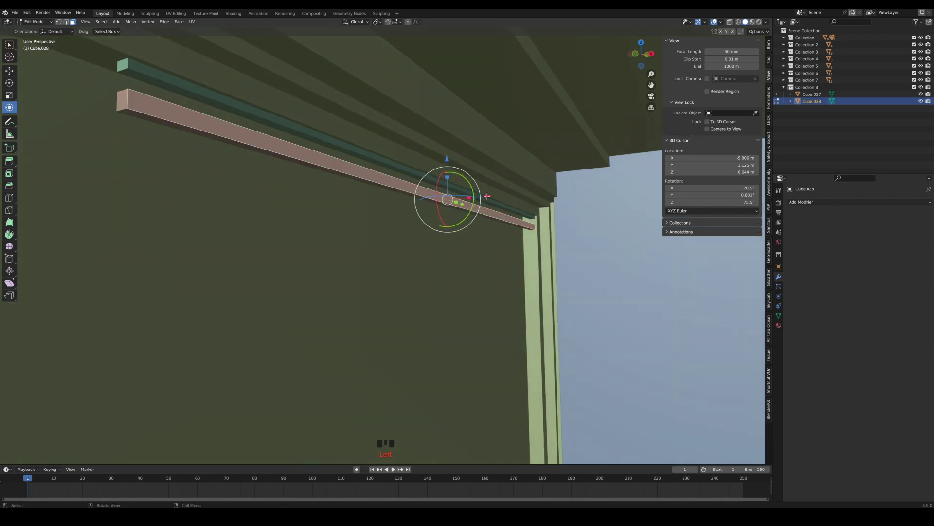
{"action": "left_click_drag", "start_coordinate": [488, 197], "coordinate": [483, 200]}
{"action": "middle_click_drag", "start_coordinate": [173, 130], "coordinate": [201, 142]}
{"action": "left_click_drag", "start_coordinate": [457, 179], "coordinate": [463, 179]}
{"action": "key", "text": "Tab"}
{"action": "left_click_drag", "start_coordinate": [416, 136], "coordinate": [416, 131]}
{"action": "mouse_move", "coordinate": [431, 177]}
{"action": "middle_mouse_down"}
{"action": "mouse_move", "coordinate": [417, 179]}
{"action": "mouse_move", "coordinate": [429, 175]}
{"action": "middle_mouse_up"}
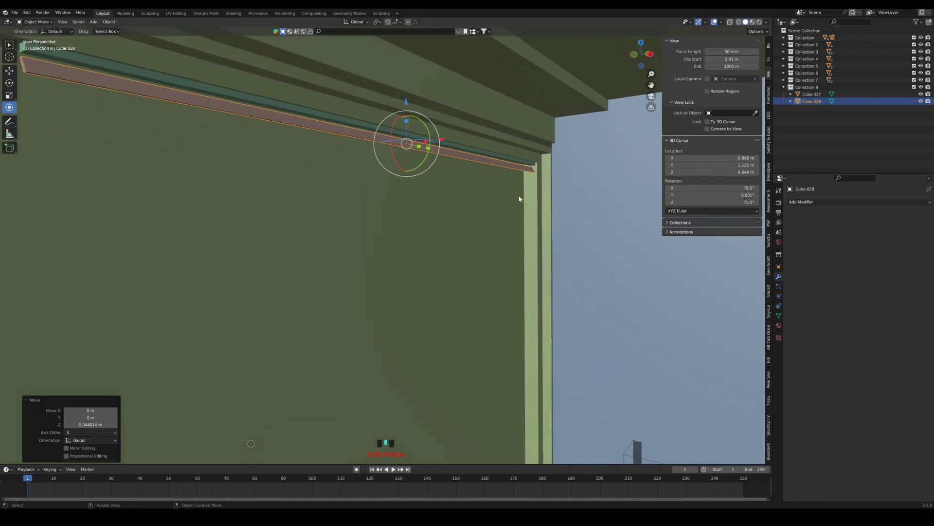
Add an Array modifier to the slat with a count of 11 and relative offset factors X 0, Y 0 and Z -1
{"action": "left_click", "coordinate": [814, 202]}
{"action": "left_click", "coordinate": [791, 222]}
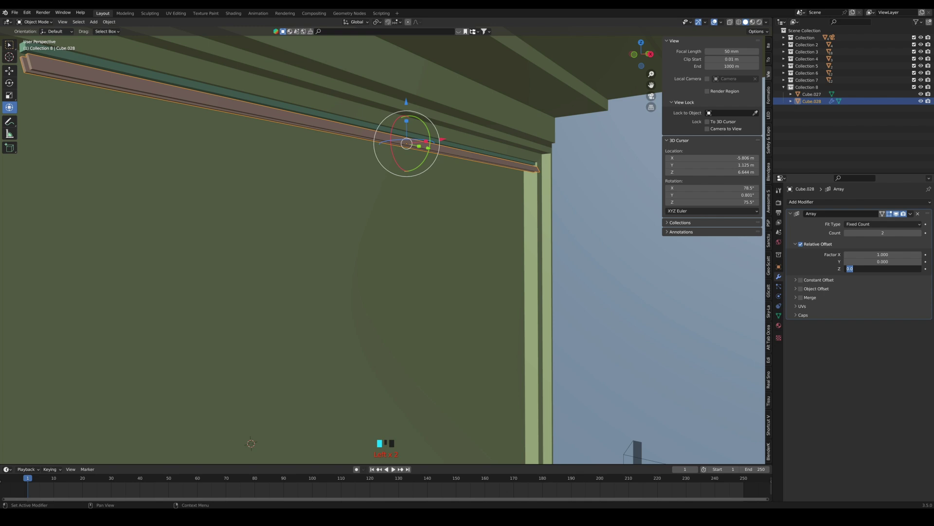
{"action": "key", "text": "Return"}
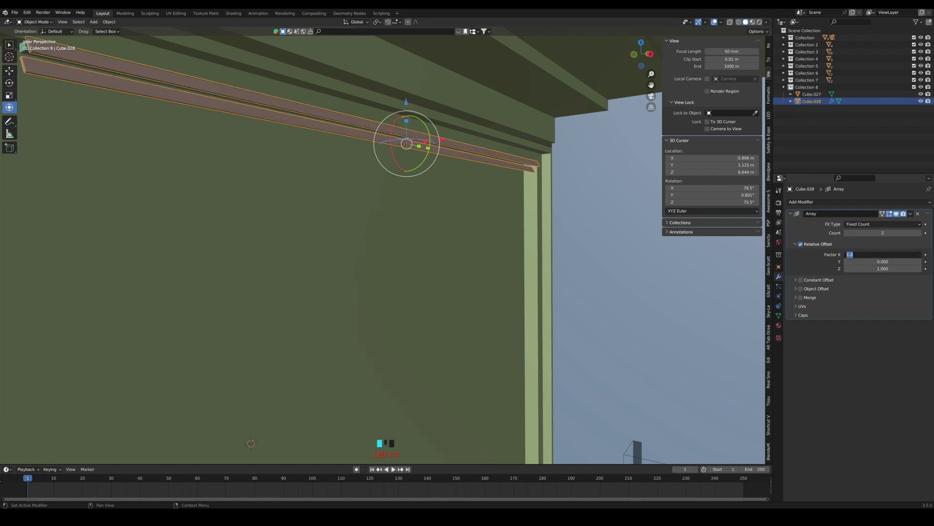
{"action": "key", "text": "Return"}
{"action": "left_click_drag", "start_coordinate": [885, 234], "coordinate": [911, 234]}
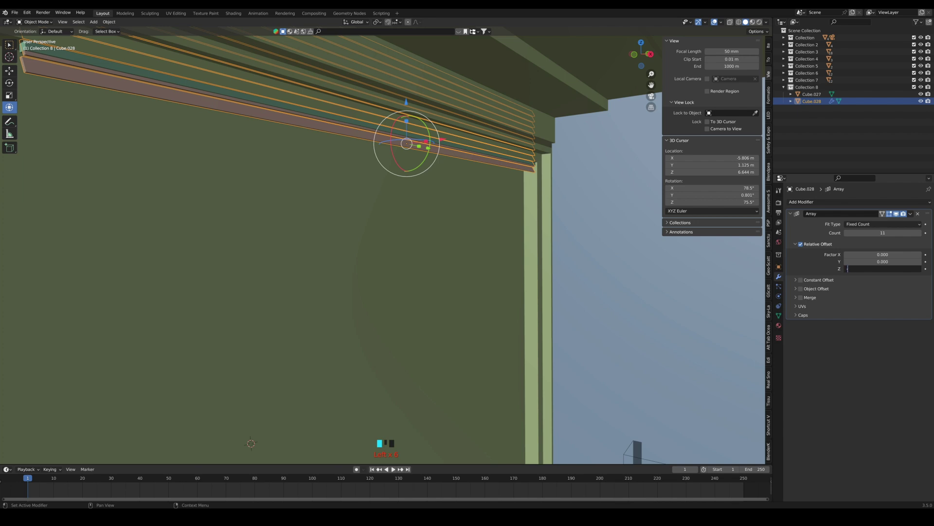
{"action": "type", "text": "-1"}
{"action": "key", "text": "Return"}
Spread the slats with a relative Z factor of -1.9 and raise the array count to 62
{"action": "scroll", "coordinate": [403, 257], "scroll_direction": "down", "scroll_amount": 4}
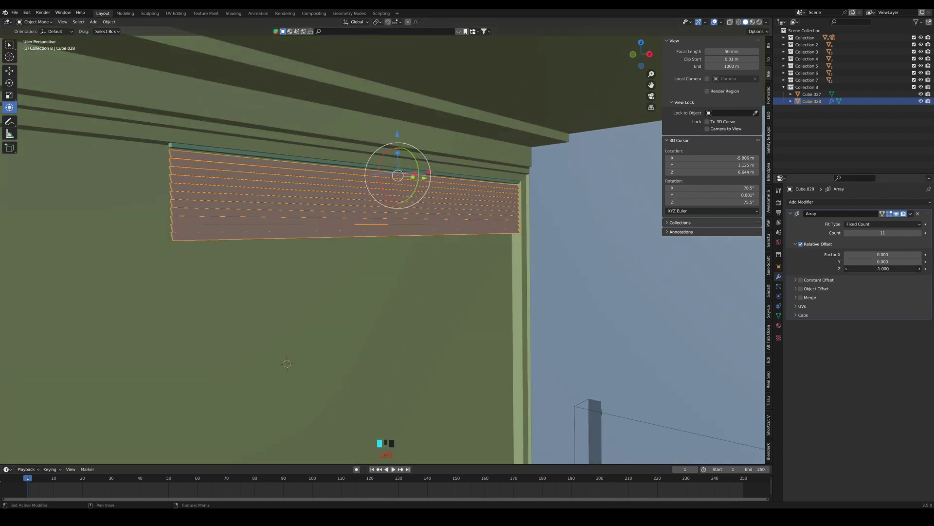
{"action": "left_click_drag", "start_coordinate": [883, 269], "coordinate": [839, 269]}
{"action": "scroll", "coordinate": [482, 270], "scroll_direction": "down", "scroll_amount": 2}
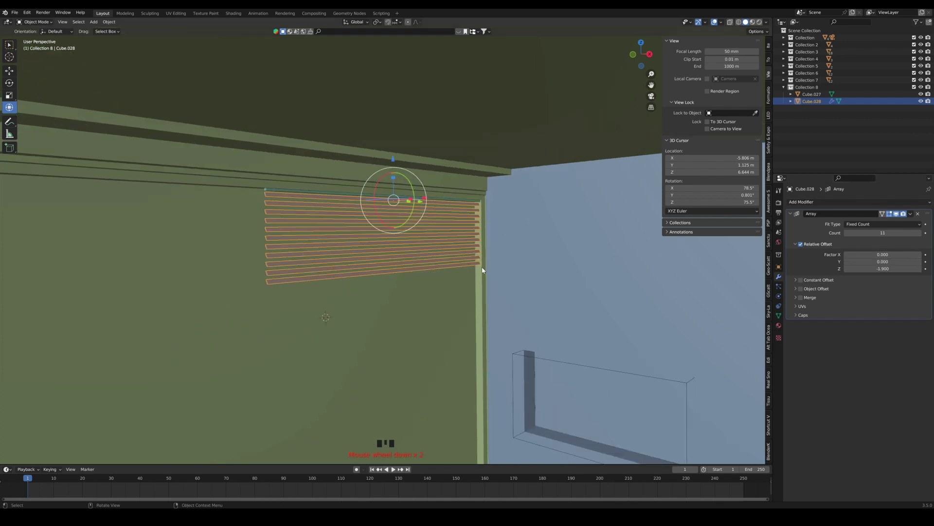
{"action": "scroll", "coordinate": [448, 225], "scroll_direction": "down", "scroll_amount": 2}
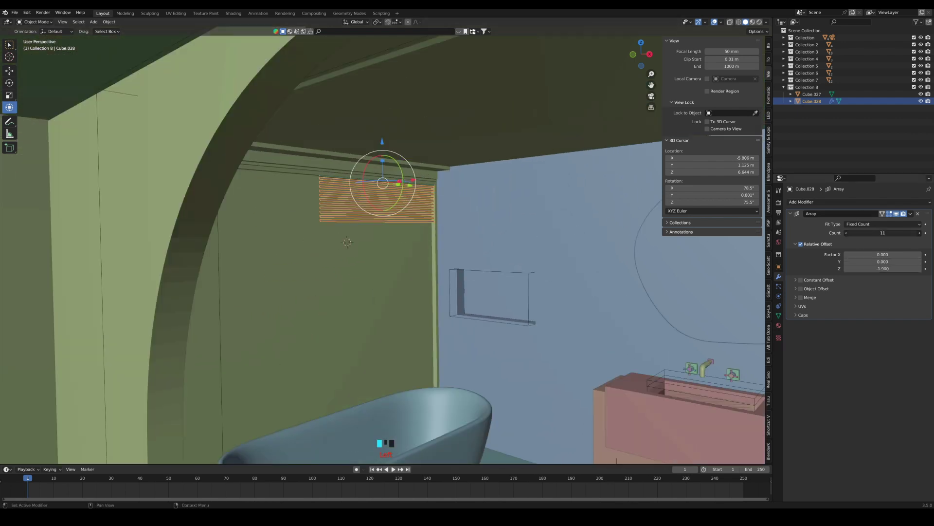
{"action": "left_click_drag", "start_coordinate": [887, 233], "coordinate": [911, 232]}
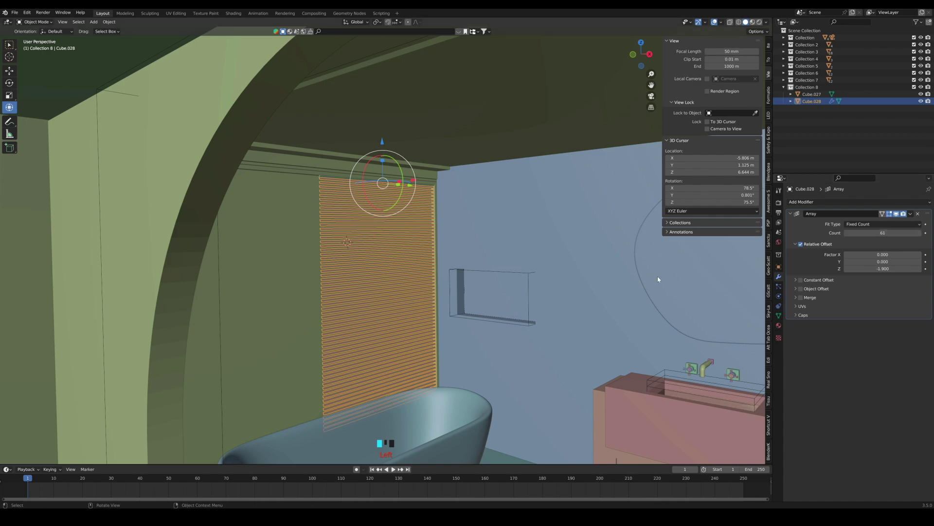
Set the slat array's count to 69 so the blind covers the window down to its lower frame
{"action": "middle_click_drag", "start_coordinate": [658, 279], "coordinate": [512, 302]}
{"action": "scroll", "coordinate": [458, 305], "scroll_direction": "down", "scroll_amount": 4}
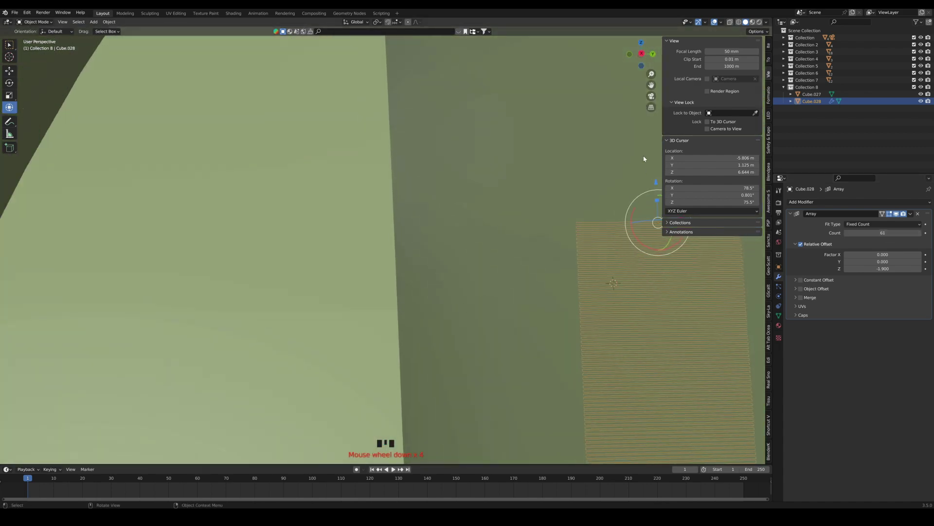
{"action": "left_click", "coordinate": [651, 97]}
{"action": "middle_click_drag", "start_coordinate": [496, 278], "coordinate": [343, 287]}
{"action": "scroll", "coordinate": [388, 290], "scroll_direction": "up", "scroll_amount": 3}
{"action": "middle_click_drag", "start_coordinate": [501, 264], "coordinate": [643, 230], "text": "shift"}
{"action": "scroll", "coordinate": [643, 230], "scroll_direction": "up", "scroll_amount": 1}
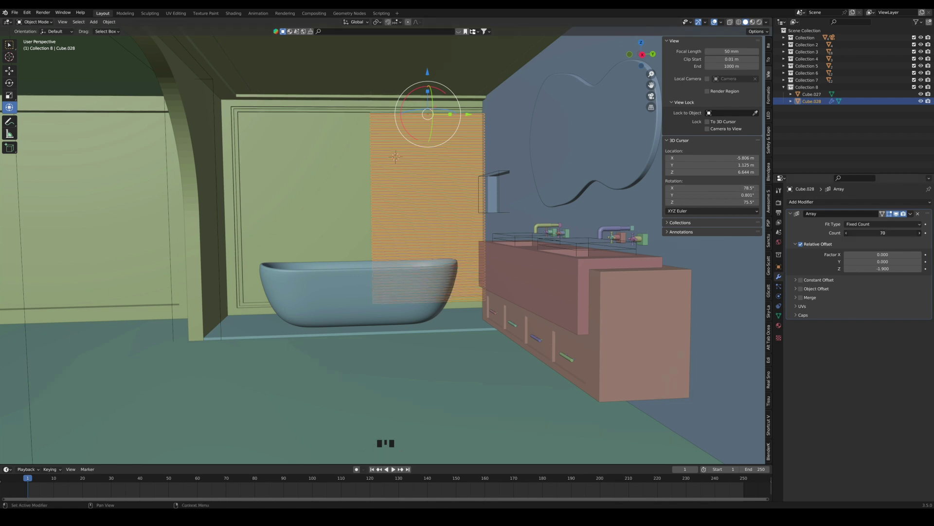
{"action": "scroll", "coordinate": [468, 177], "scroll_direction": "up", "scroll_amount": 1}
{"action": "middle_click_drag", "start_coordinate": [467, 178], "coordinate": [455, 219], "text": "shift"}
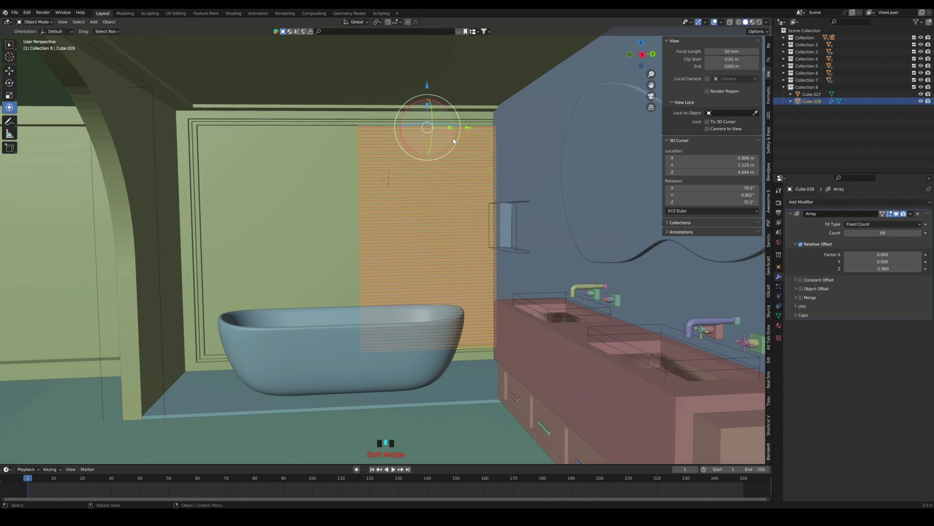
Select the top bar together with the slats and move both along Y by about -0.085 m and a further -0.11 m
{"action": "scroll", "coordinate": [454, 126], "scroll_direction": "up", "scroll_amount": 4}
{"action": "middle_click_drag", "start_coordinate": [432, 162], "coordinate": [395, 287], "text": "shift"}
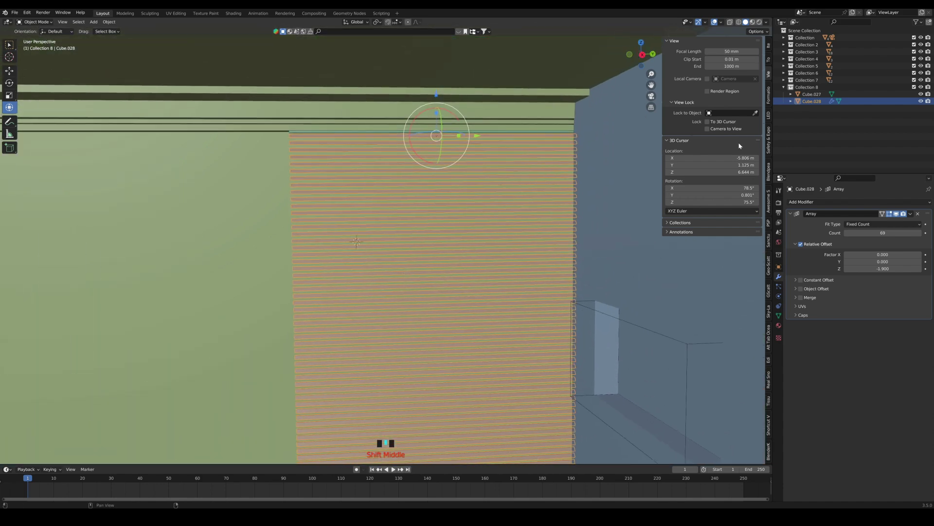
{"action": "left_click", "coordinate": [810, 94], "text": "shift"}
{"action": "left_click_drag", "start_coordinate": [478, 135], "coordinate": [475, 139]}
{"action": "scroll", "coordinate": [450, 189], "scroll_direction": "down", "scroll_amount": 3}
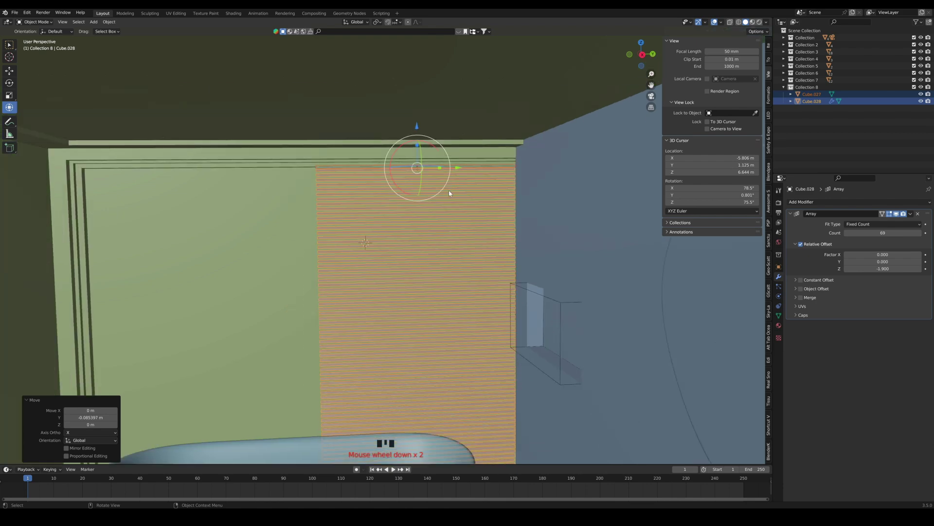
{"action": "middle_click_drag", "start_coordinate": [444, 213], "coordinate": [453, 169], "text": "shift"}
{"action": "scroll", "coordinate": [468, 146], "scroll_direction": "down", "scroll_amount": 2}
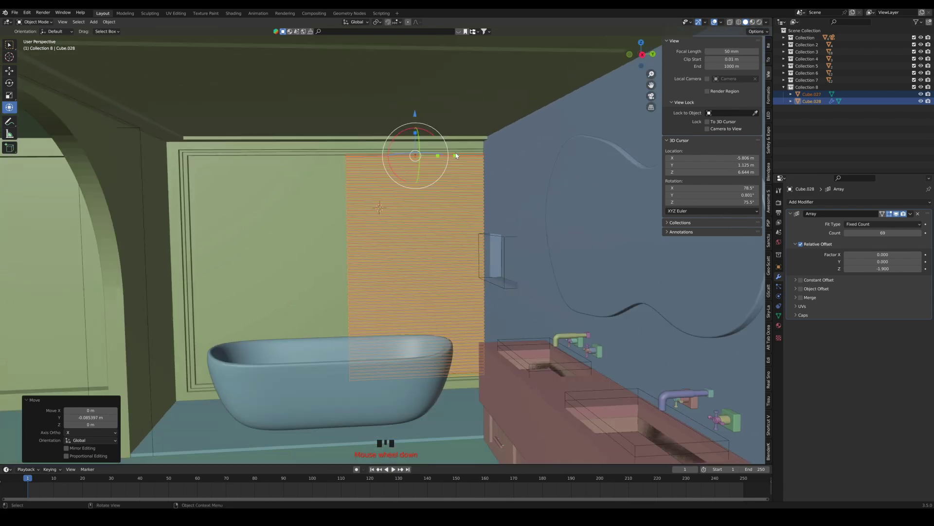
{"action": "left_click_drag", "start_coordinate": [456, 156], "coordinate": [434, 183]}
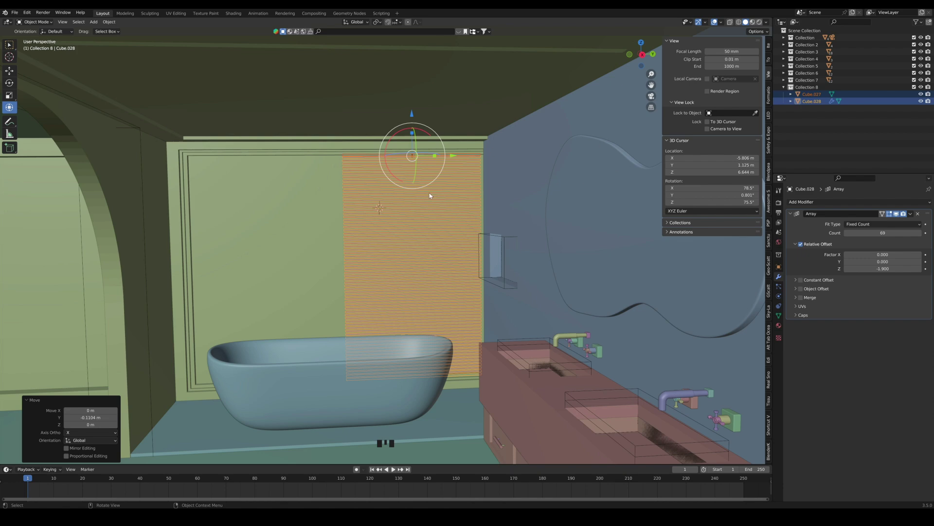
Make a linked duplicate of the blind and offset it about -5.01 m along Y to cover the window's other half
{"action": "middle_click_drag", "start_coordinate": [403, 184], "coordinate": [375, 192]}
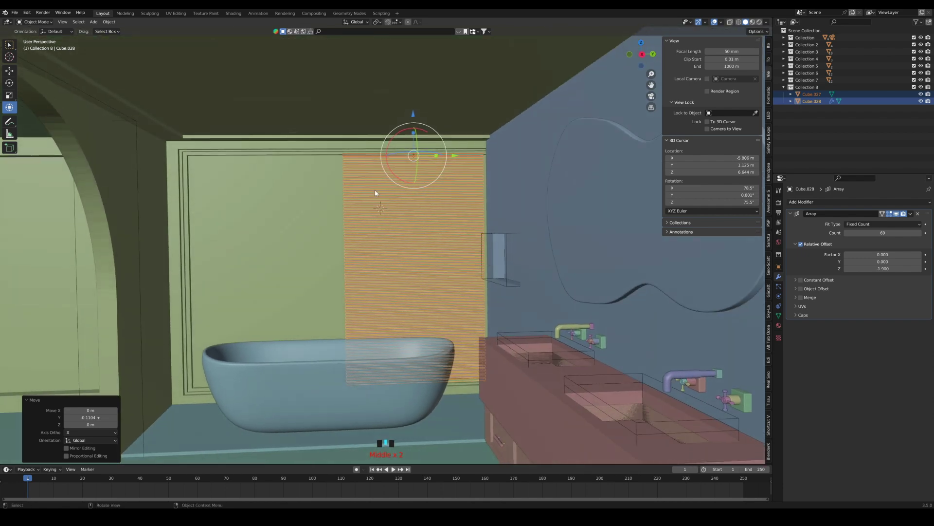
{"action": "key", "text": "alt+d"}
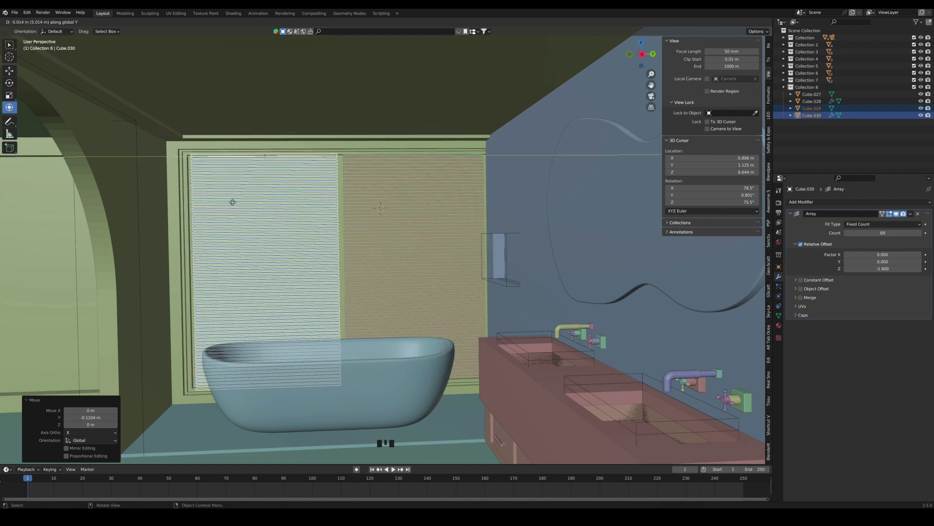
{"action": "left_click", "coordinate": [233, 202]}
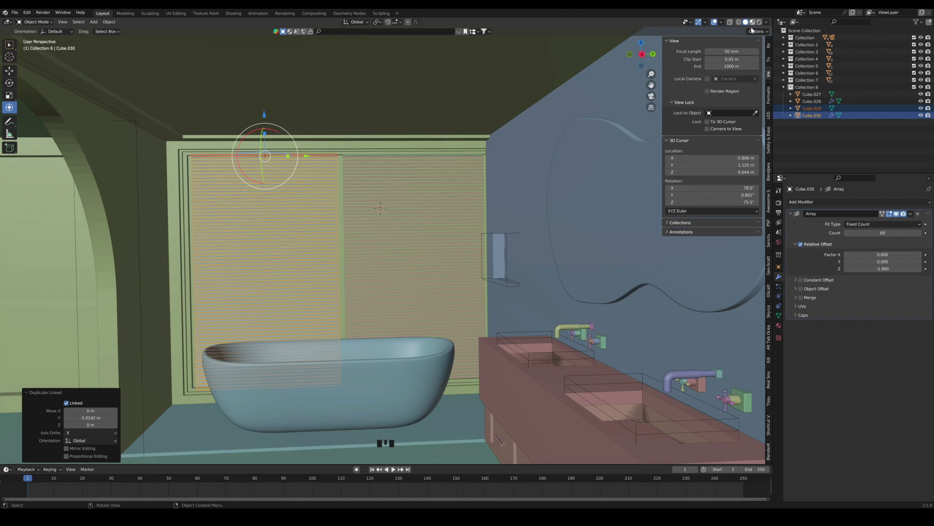
Save the file and preview the blinds in rendered shading, from the camera and from inside the room
{"action": "left_click", "coordinate": [645, 97]}
{"action": "left_click", "coordinate": [649, 96]}
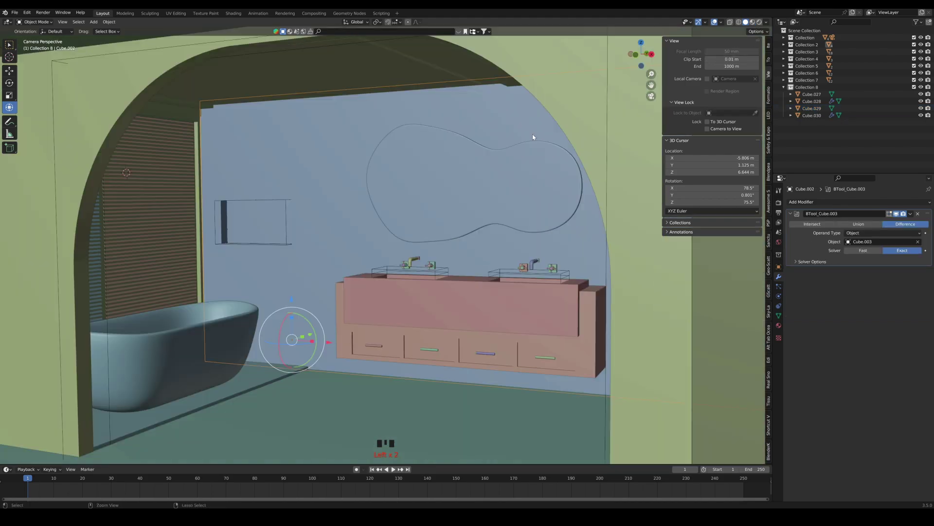
{"action": "left_click", "coordinate": [760, 23]}
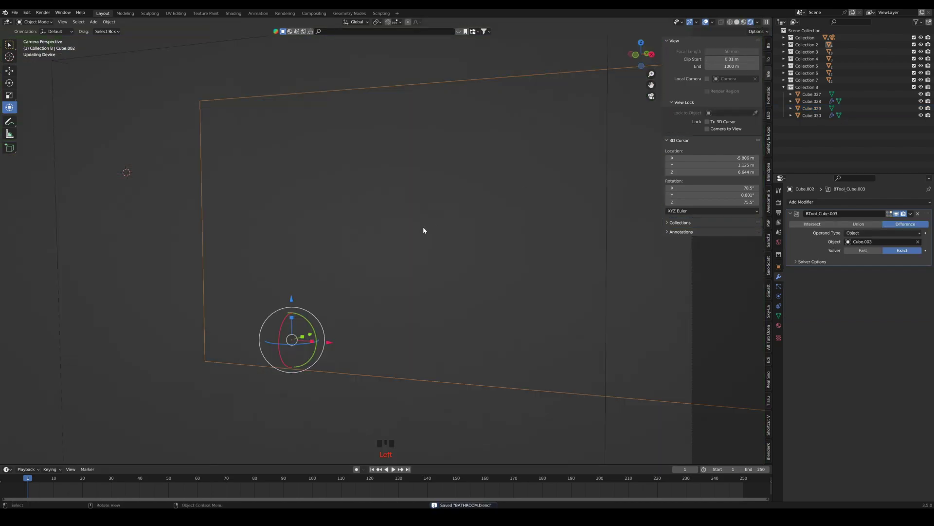
{"action": "left_click", "coordinate": [423, 227]}
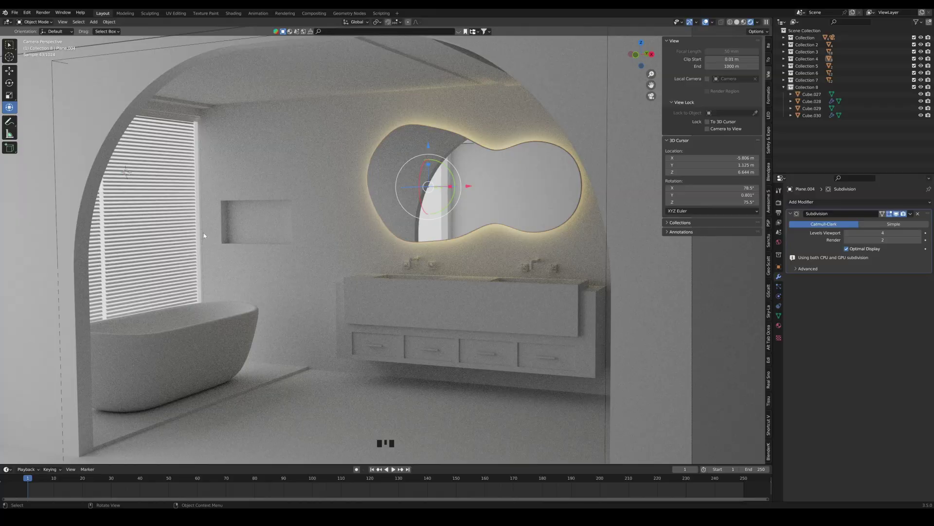
{"action": "middle_click_drag", "start_coordinate": [209, 279], "coordinate": [156, 283]}
{"action": "scroll", "coordinate": [273, 287], "scroll_direction": "up", "scroll_amount": 3}
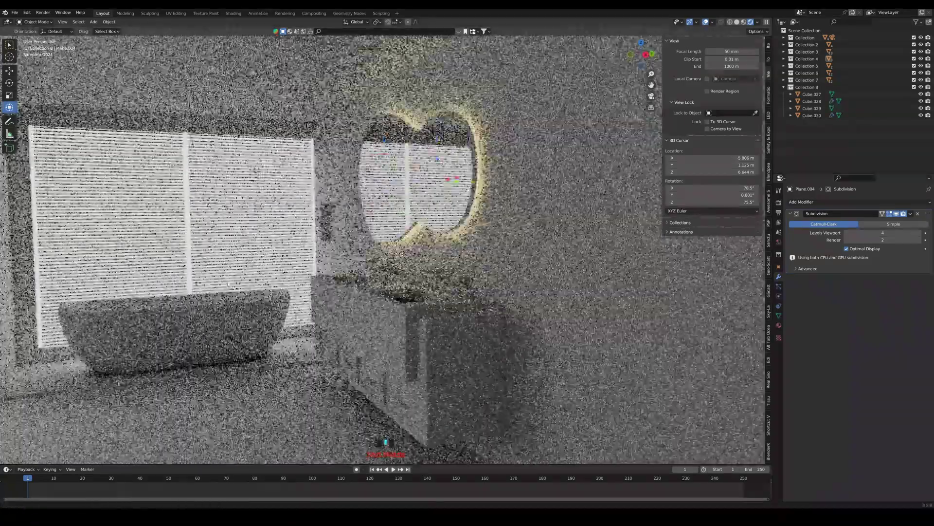
{"action": "middle_click_drag", "start_coordinate": [287, 288], "coordinate": [265, 288]}
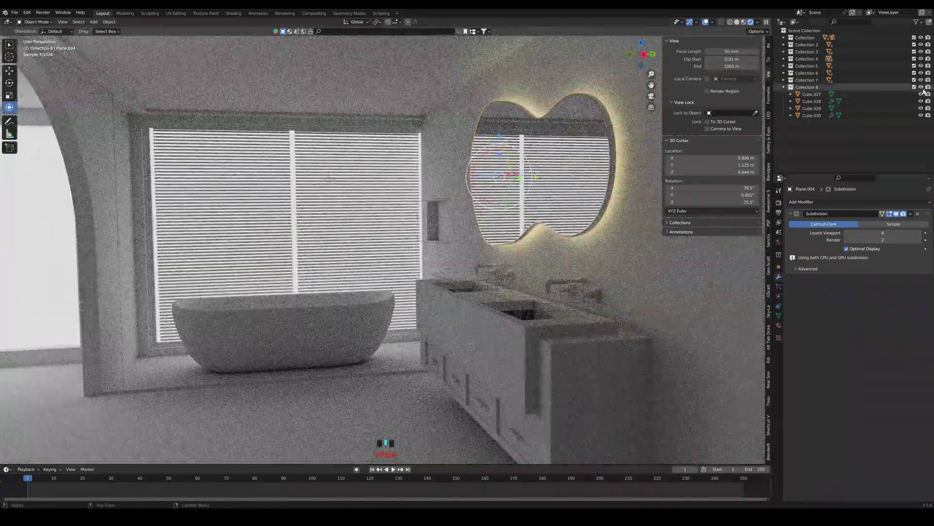
Hide Collection 8 with the blinds and return the viewport to solid shading
{"action": "left_click", "coordinate": [921, 94]}
{"action": "left_click", "coordinate": [921, 87]}
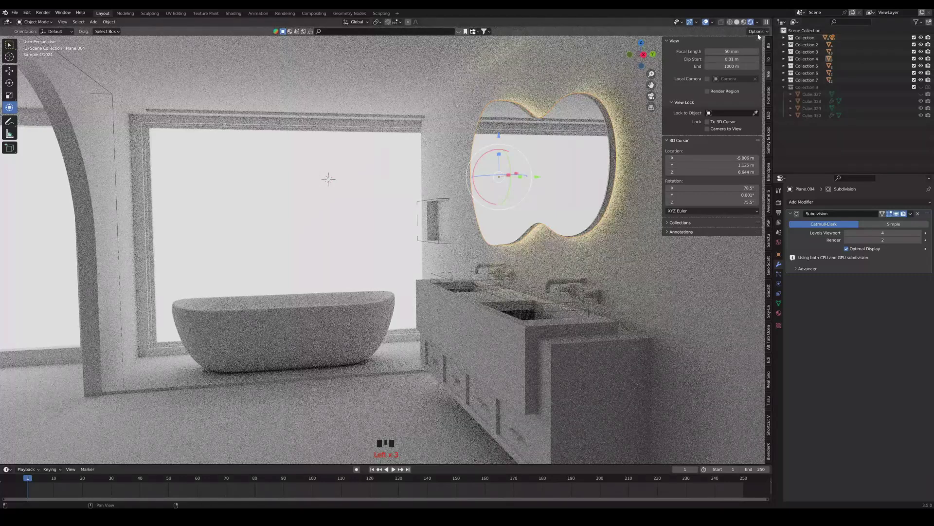
{"action": "left_click", "coordinate": [736, 22]}
Place the 3D cursor at the window's lower corner beside the bathtub, add a cube there and scale it to about 0.4
{"action": "middle_click_drag", "start_coordinate": [354, 221], "coordinate": [249, 276]}
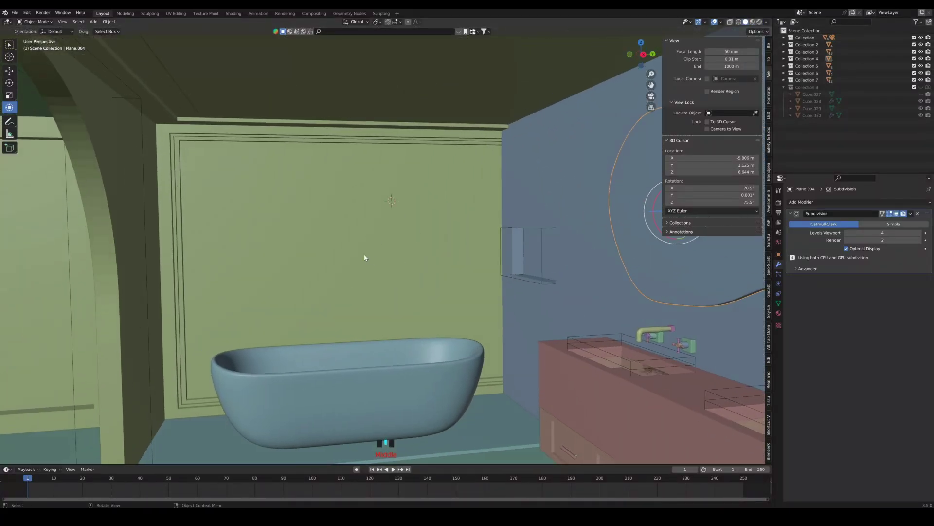
{"action": "right_click", "coordinate": [179, 382], "text": "shift"}
{"action": "key", "text": "shift+a"}
{"action": "mouse_move", "coordinate": [156, 365]}
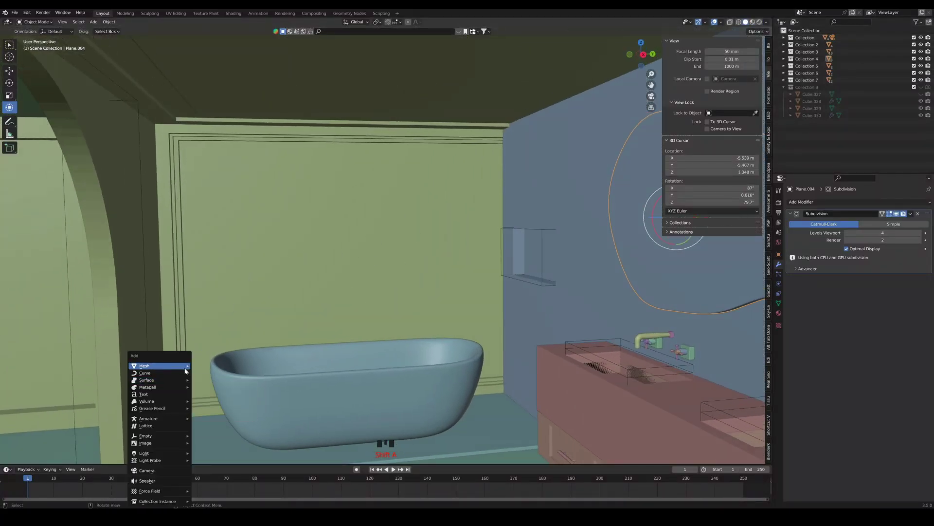
{"action": "left_click", "coordinate": [218, 376]}
{"action": "key", "text": "s"}
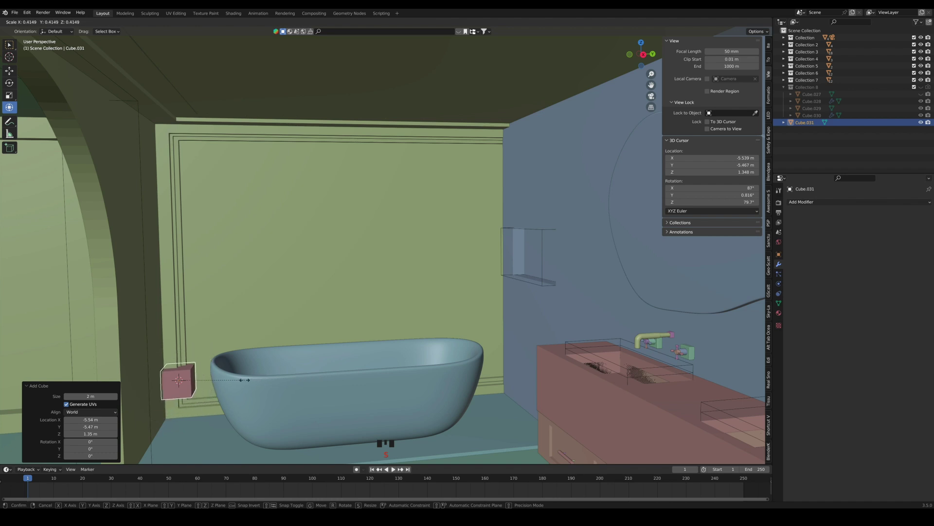
{"action": "left_click", "coordinate": [242, 380]}
Move the cube about 0.6 m along Y, shrink it further and lower it about 0.57 m beside the window's lower corner
{"action": "left_click_drag", "start_coordinate": [226, 379], "coordinate": [247, 377]}
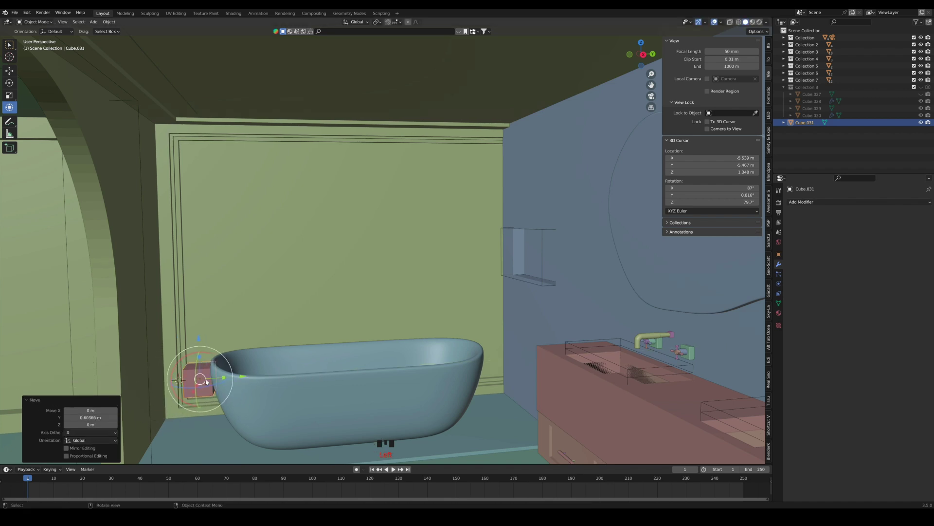
{"action": "scroll", "coordinate": [204, 383], "scroll_direction": "up", "scroll_amount": 2}
{"action": "middle_click_drag", "start_coordinate": [204, 388], "coordinate": [288, 328]}
{"action": "key", "text": "s"}
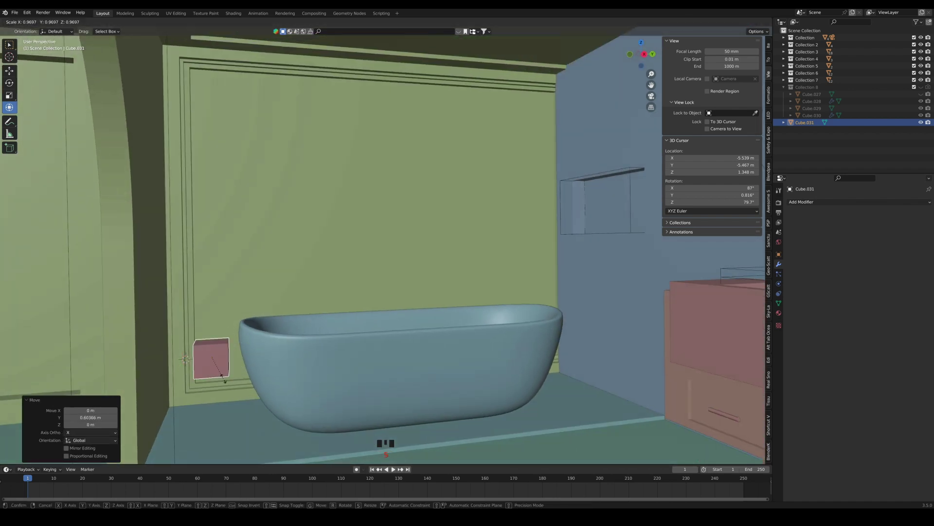
{"action": "left_click", "coordinate": [216, 363]}
{"action": "left_click_drag", "start_coordinate": [212, 319], "coordinate": [212, 340]}
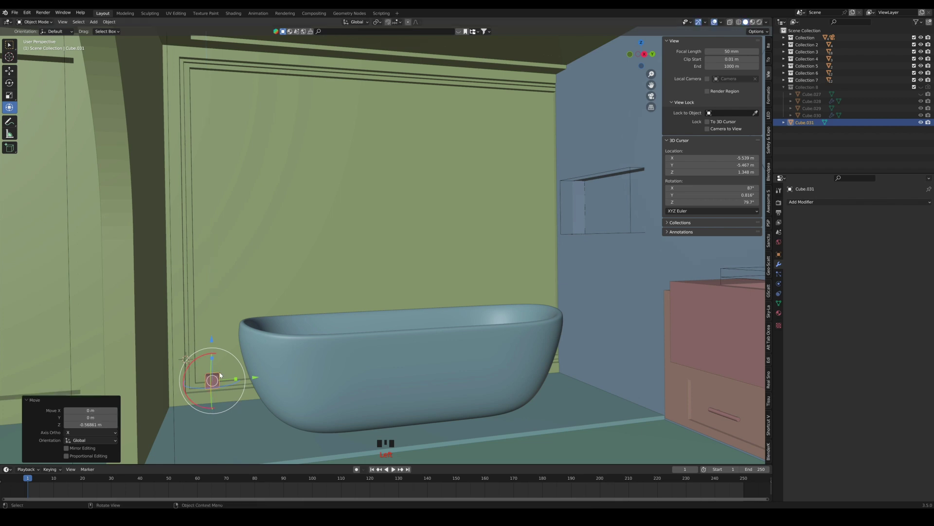
Shift the small cube about -0.51 m along Y and nudge it into the window recess's lower corner
{"action": "middle_click_drag", "start_coordinate": [234, 385], "coordinate": [242, 387]}
{"action": "left_click_drag", "start_coordinate": [254, 379], "coordinate": [232, 380]}
{"action": "middle_click_drag", "start_coordinate": [232, 381], "coordinate": [204, 399]}
{"action": "scroll", "coordinate": [203, 403], "scroll_direction": "up", "scroll_amount": 3}
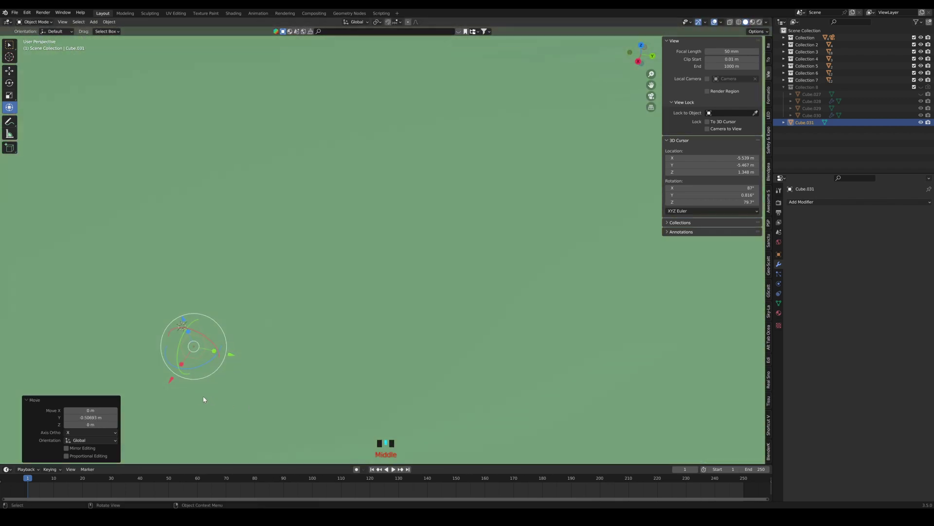
{"action": "middle_click_drag", "start_coordinate": [221, 367], "coordinate": [463, 36], "text": "shift"}
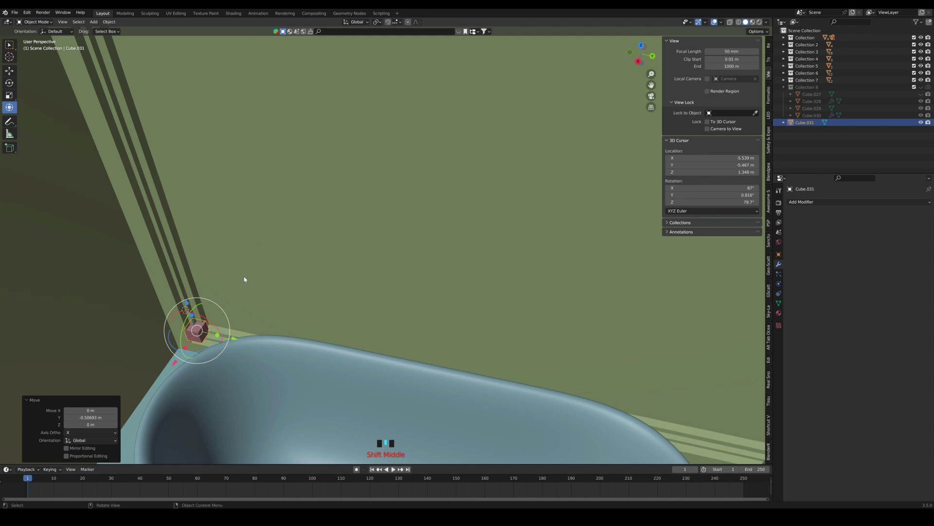
{"action": "left_click_drag", "start_coordinate": [173, 360], "coordinate": [234, 339]}
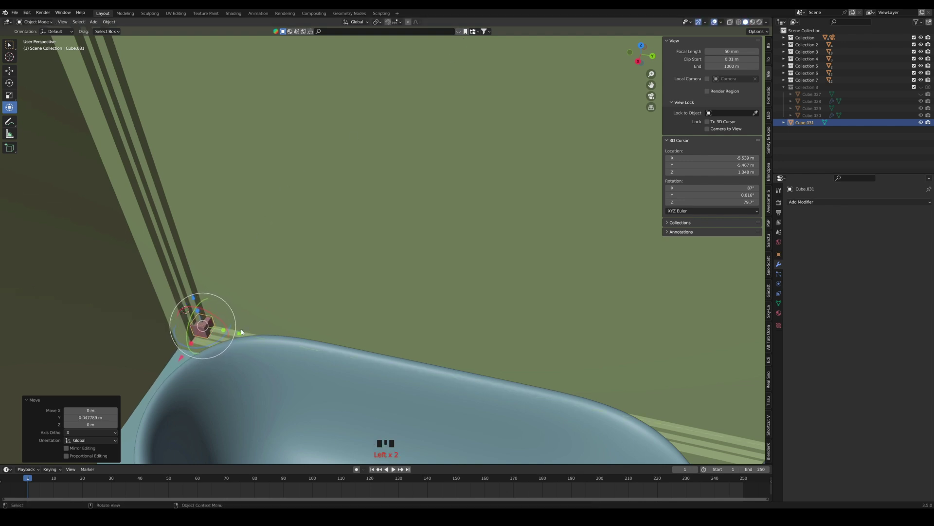
Stretch the cube's side face about 9.95 m along Y to form a bar along the window's lower edge
{"action": "key", "text": "Tab"}
{"action": "scroll", "coordinate": [218, 327], "scroll_direction": "down", "scroll_amount": 2}
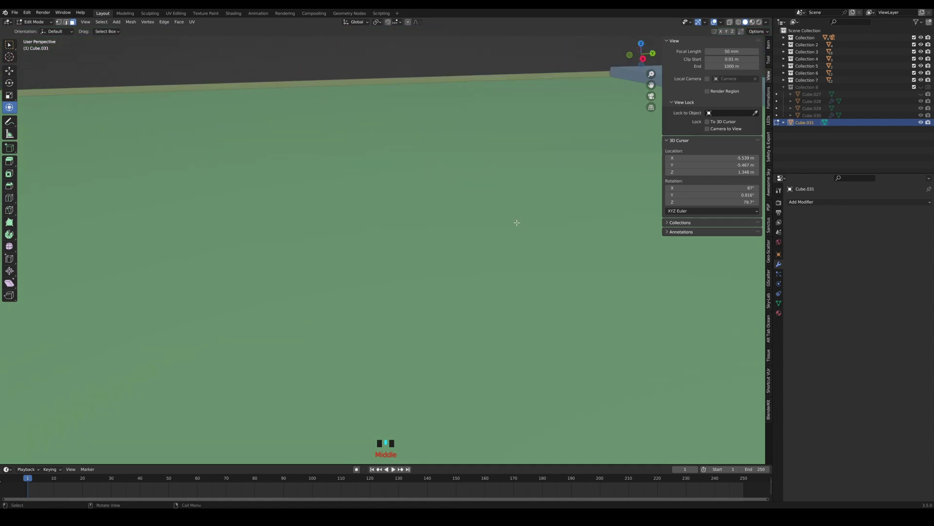
{"action": "scroll", "coordinate": [377, 338], "scroll_direction": "down", "scroll_amount": 3}
{"action": "middle_click_drag", "start_coordinate": [377, 338], "coordinate": [358, 295]}
{"action": "middle_click_drag", "start_coordinate": [358, 294], "coordinate": [310, 210], "text": "shift"}
{"action": "scroll", "coordinate": [282, 294], "scroll_direction": "up", "scroll_amount": 2}
{"action": "scroll", "coordinate": [231, 242], "scroll_direction": "up", "scroll_amount": 2}
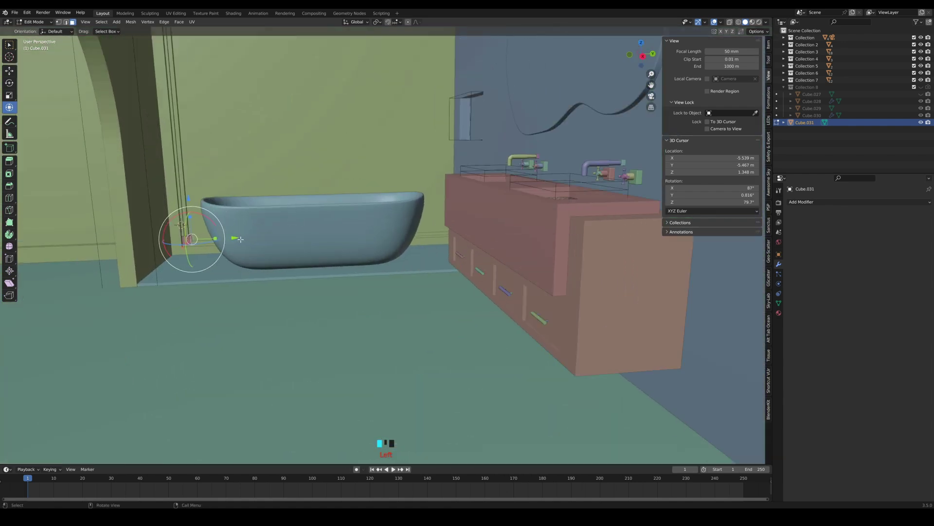
{"action": "left_click_drag", "start_coordinate": [241, 239], "coordinate": [499, 231]}
Extend the bar's end face further along Y, finishing with about 0.23 m, to reach the window's far edge by the vanity wall
{"action": "middle_click_drag", "start_coordinate": [470, 233], "coordinate": [452, 275]}
{"action": "scroll", "coordinate": [463, 247], "scroll_direction": "up", "scroll_amount": 2}
{"action": "middle_click_drag", "start_coordinate": [452, 275], "coordinate": [461, 266]}
{"action": "scroll", "coordinate": [461, 266], "scroll_direction": "up", "scroll_amount": 2}
{"action": "scroll", "coordinate": [462, 266], "scroll_direction": "down", "scroll_amount": 1}
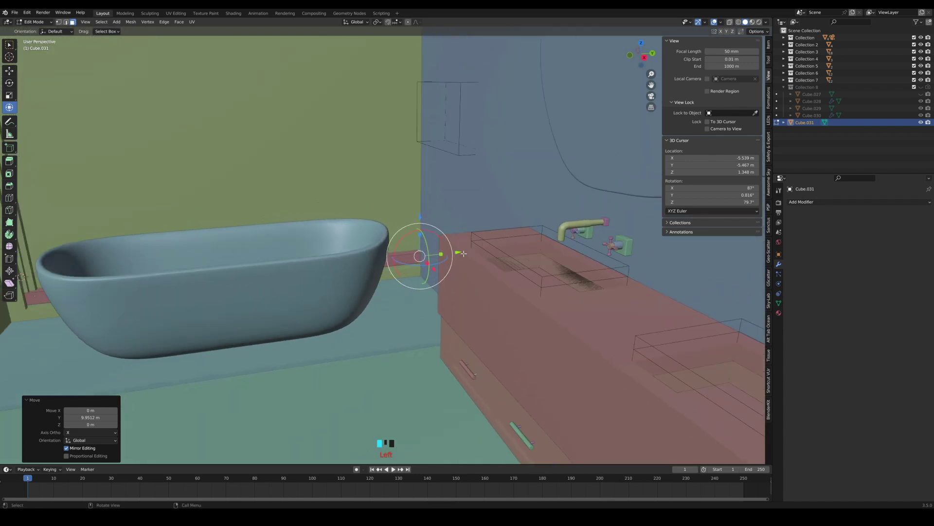
{"action": "left_click_drag", "start_coordinate": [463, 253], "coordinate": [466, 254]}
{"action": "middle_click_drag", "start_coordinate": [461, 258], "coordinate": [415, 300]}
{"action": "left_click_drag", "start_coordinate": [492, 296], "coordinate": [499, 295]}
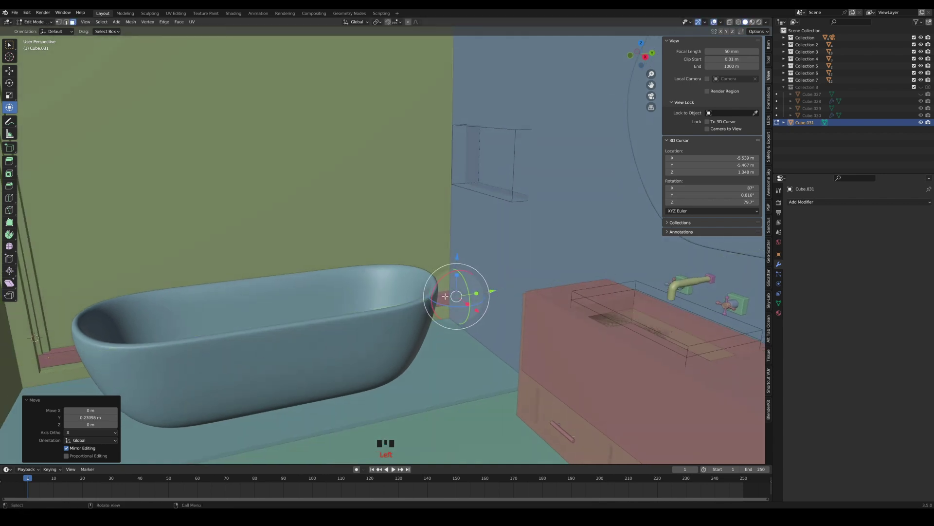
Raise the bar's top face about 7.75 m along Z to fill the window opening
{"action": "left_click", "coordinate": [445, 296]}
{"action": "middle_click_drag", "start_coordinate": [444, 298], "coordinate": [379, 358]}
{"action": "scroll", "coordinate": [377, 338], "scroll_direction": "down", "scroll_amount": 1}
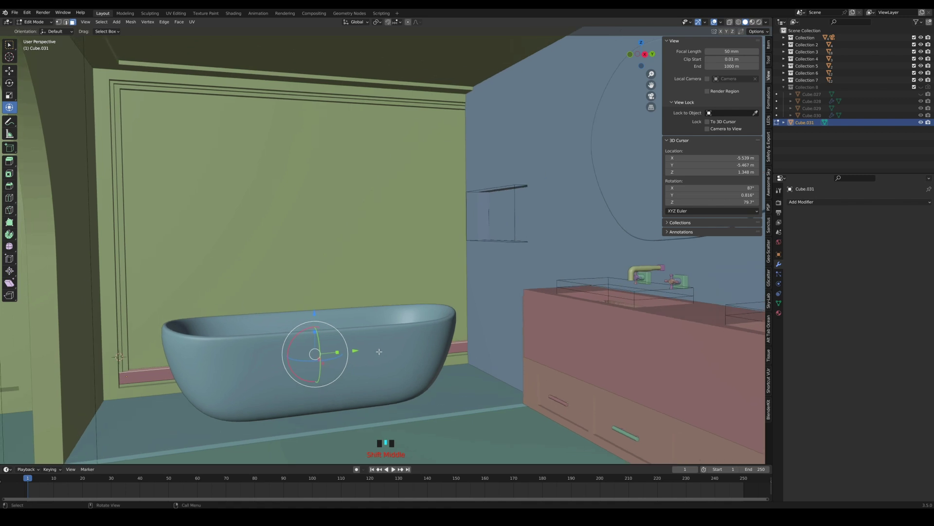
{"action": "left_click_drag", "start_coordinate": [319, 317], "coordinate": [328, 54]}
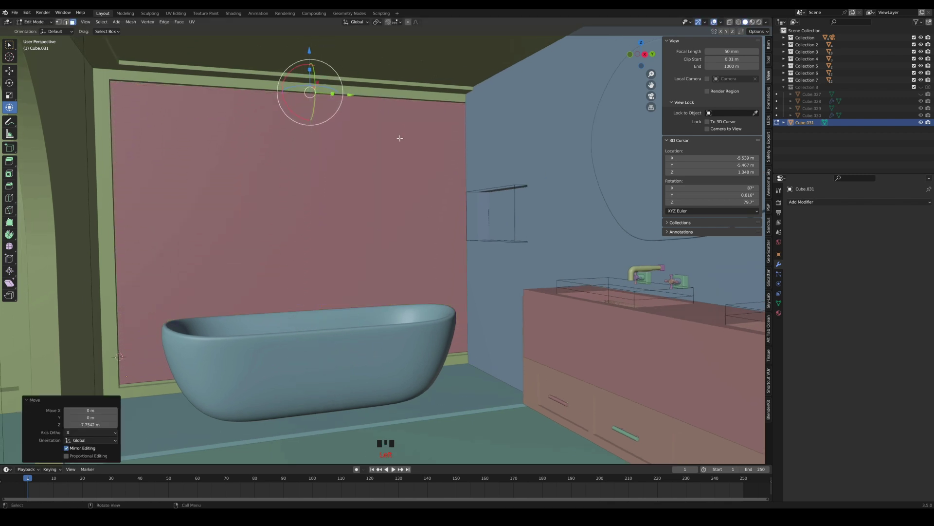
Inset the front face of the window block with a thickness of about 1.21 m
{"action": "left_click", "coordinate": [429, 157]}
{"action": "middle_click_drag", "start_coordinate": [491, 262], "coordinate": [477, 265]}
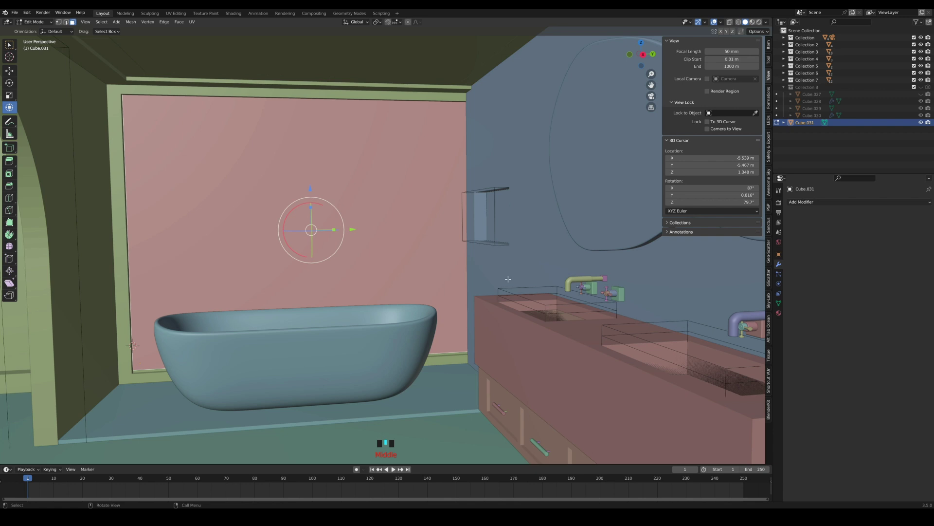
{"action": "key", "text": "i"}
{"action": "left_click", "coordinate": [469, 278]}
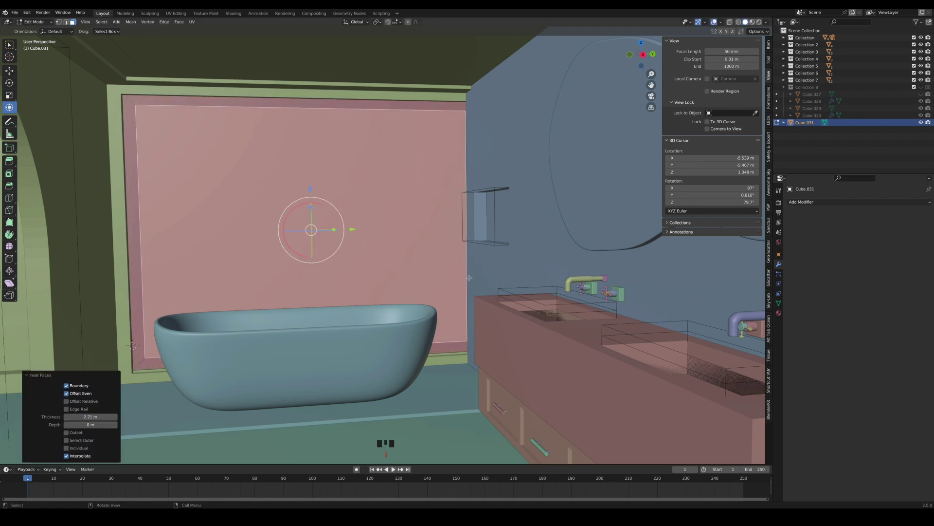
Shift the inset face about -0.15 m along Y and extrude it about -0.32 m inward to form the window frame
{"action": "middle_click_drag", "start_coordinate": [469, 277], "coordinate": [466, 285]}
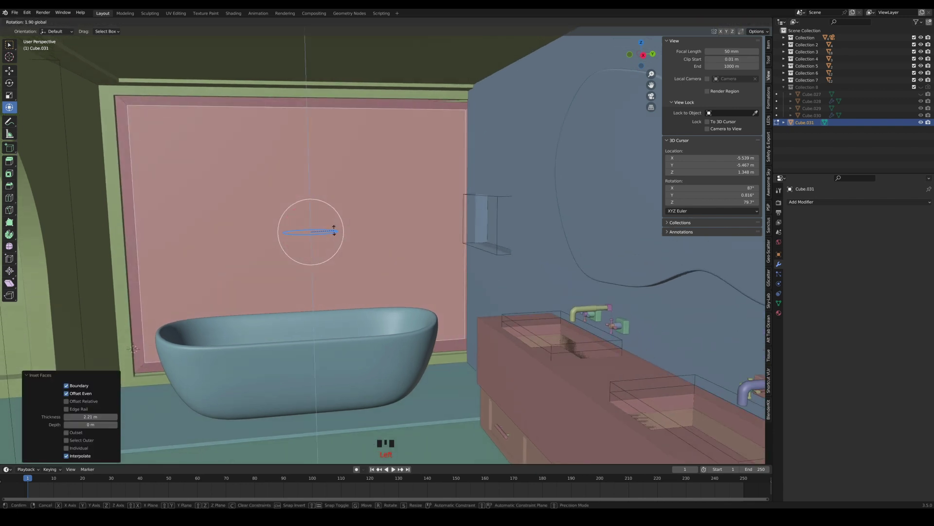
{"action": "key", "text": "ctrl+z"}
{"action": "left_click_drag", "start_coordinate": [336, 234], "coordinate": [350, 236]}
{"action": "middle_click_drag", "start_coordinate": [342, 243], "coordinate": [349, 256]}
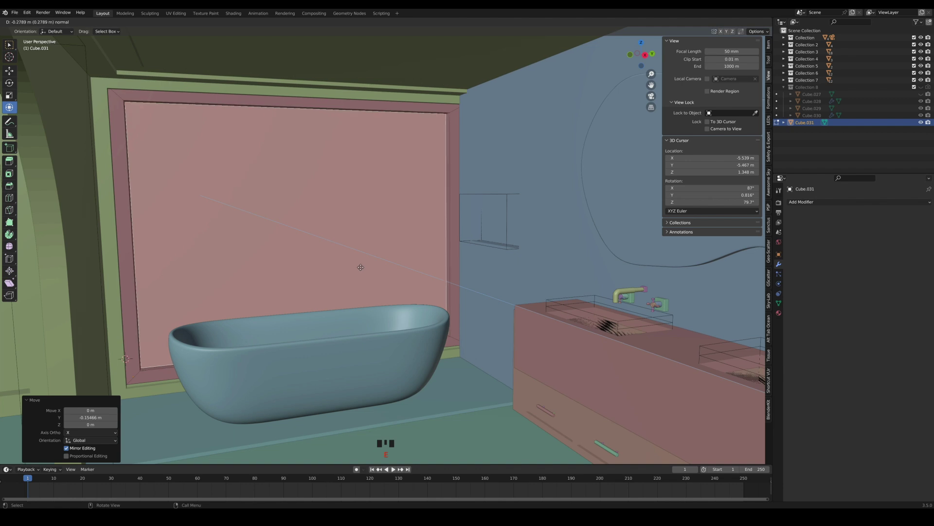
{"action": "left_click", "coordinate": [360, 264]}
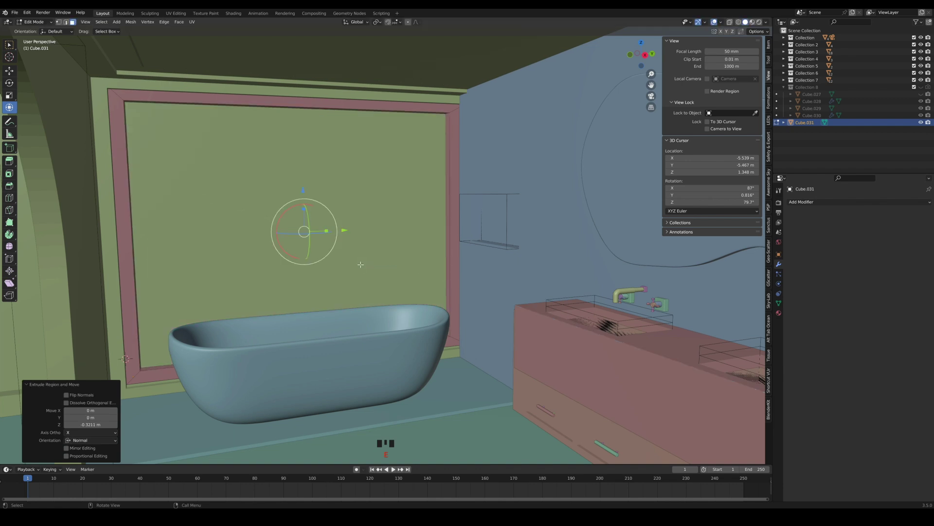
Add two horizontal loop cuts to the frame's upright sides, bring them close together and lower them about 0.69 m
{"action": "middle_click_drag", "start_coordinate": [359, 263], "coordinate": [349, 262]}
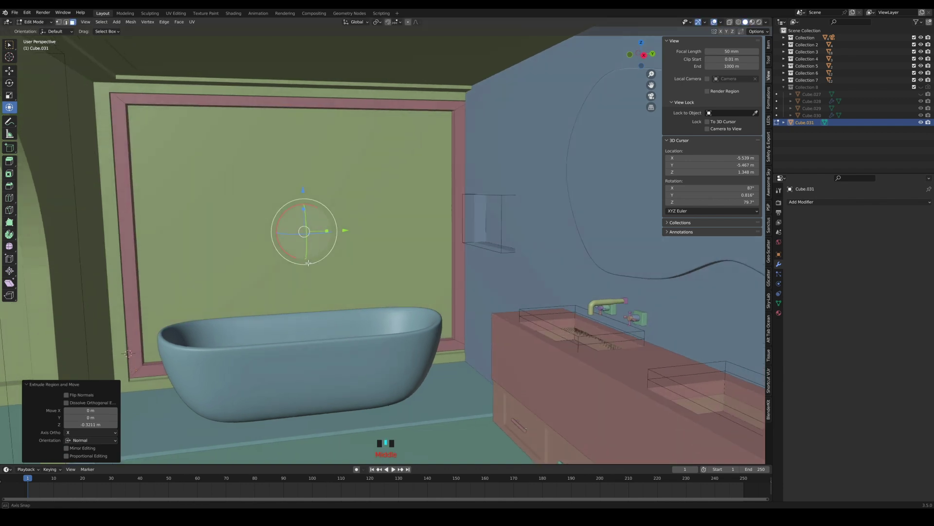
{"action": "key", "text": "ctrl+r"}
{"action": "scroll", "coordinate": [461, 200], "scroll_direction": "up", "scroll_amount": 1}
{"action": "left_click", "coordinate": [460, 199]}
{"action": "right_click", "coordinate": [460, 200]}
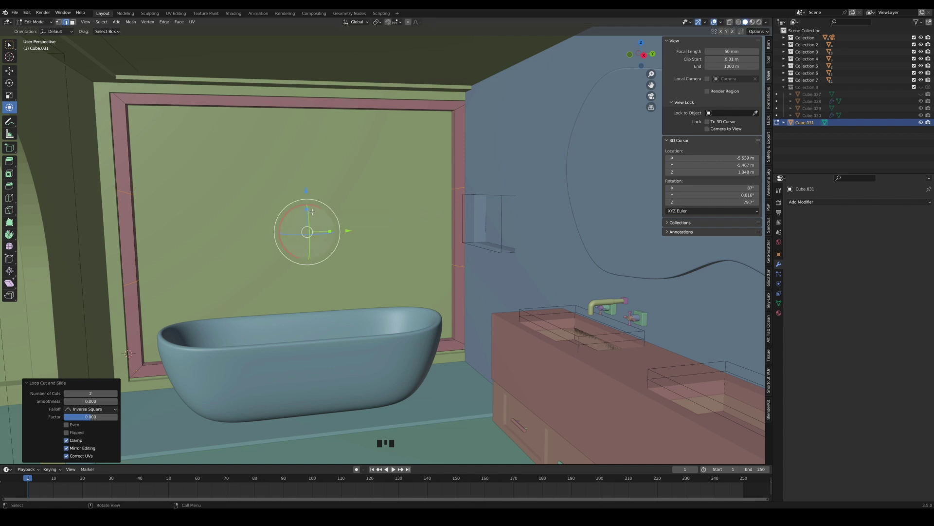
{"action": "key", "text": "ctrl+z"}
{"action": "key", "text": "ctrl+z"}
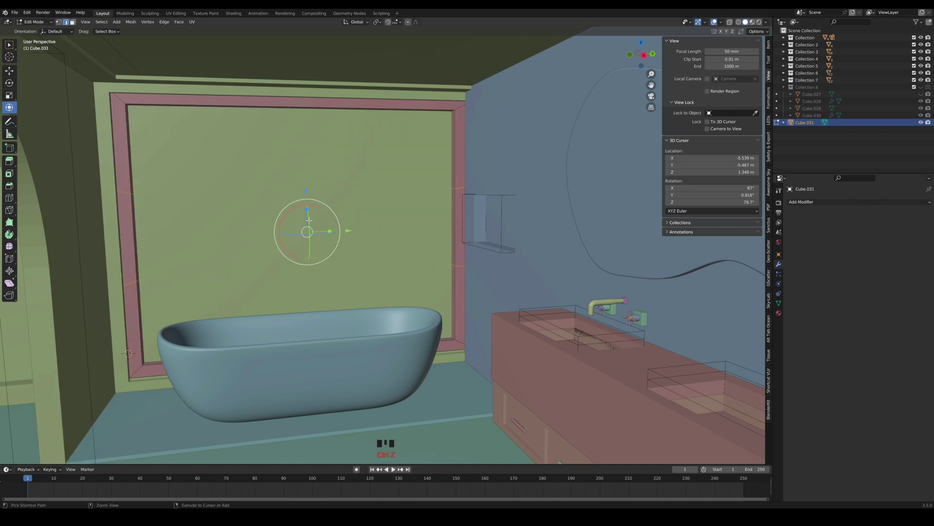
{"action": "left_click_drag", "start_coordinate": [308, 212], "coordinate": [310, 221]}
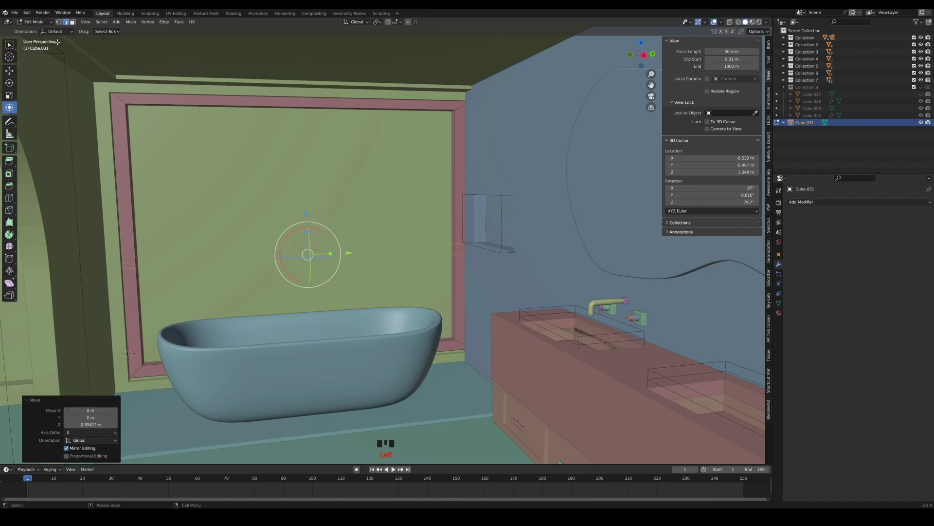
Try to connect the two narrow inner side faces of the frame with a filled face
{"action": "left_click", "coordinate": [139, 265]}
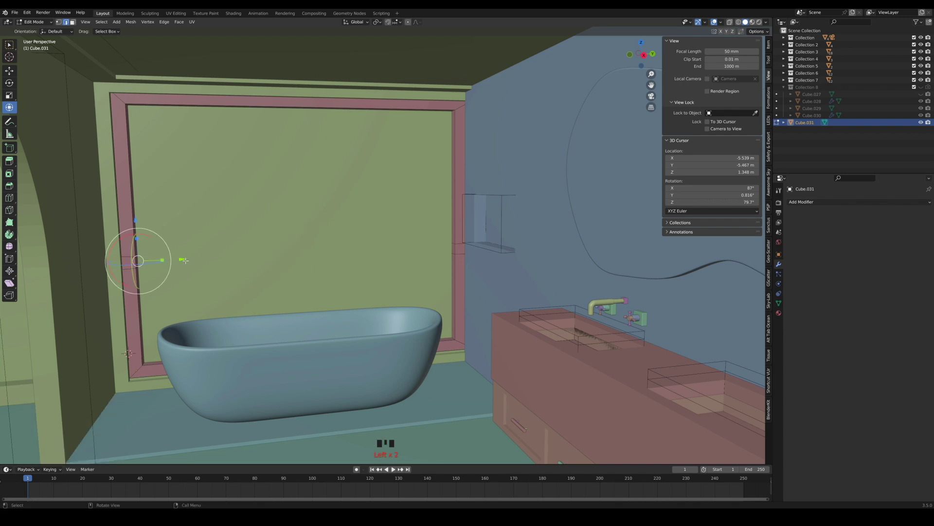
{"action": "left_click", "coordinate": [72, 22]}
{"action": "middle_click_drag", "start_coordinate": [137, 275], "coordinate": [136, 278]}
{"action": "scroll", "coordinate": [136, 278], "scroll_direction": "up", "scroll_amount": 2}
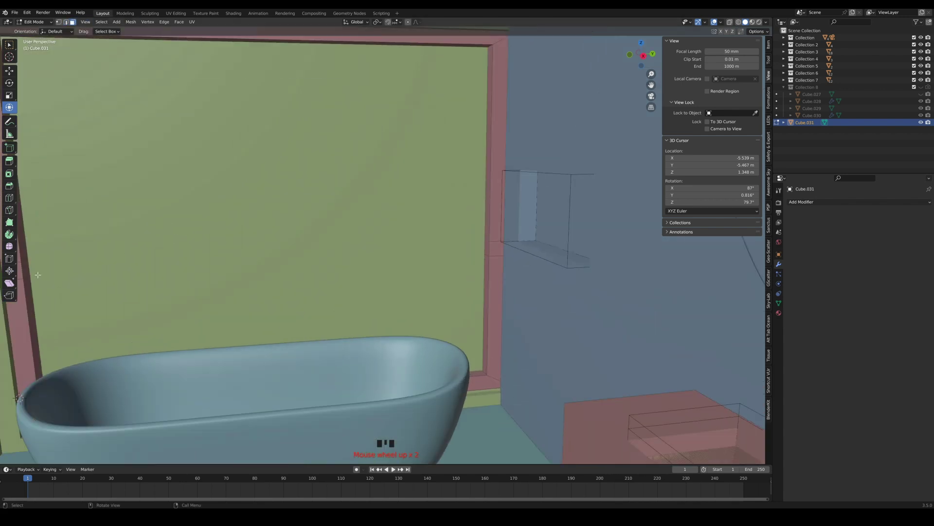
{"action": "left_click", "coordinate": [26, 270]}
{"action": "left_click", "coordinate": [488, 250], "text": "shift"}
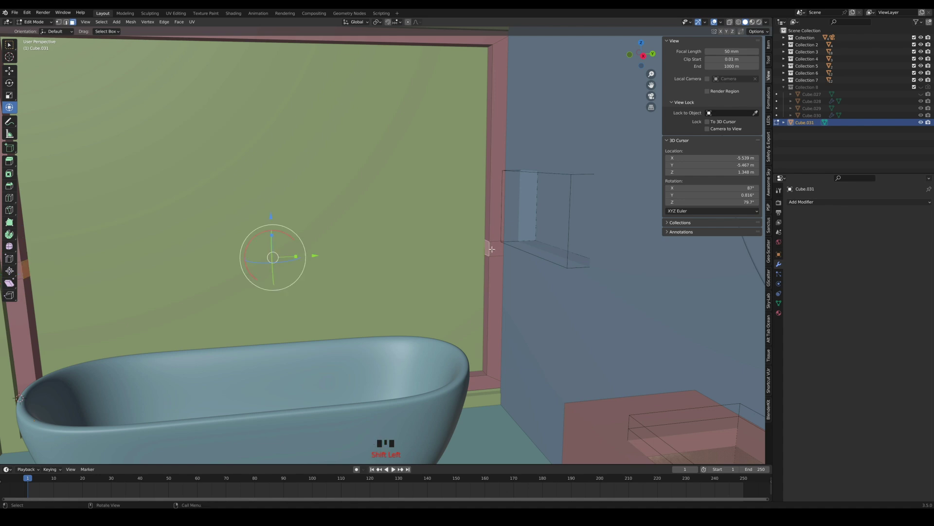
{"action": "key", "text": "f"}
{"action": "middle_click_drag", "start_coordinate": [453, 277], "coordinate": [440, 276]}
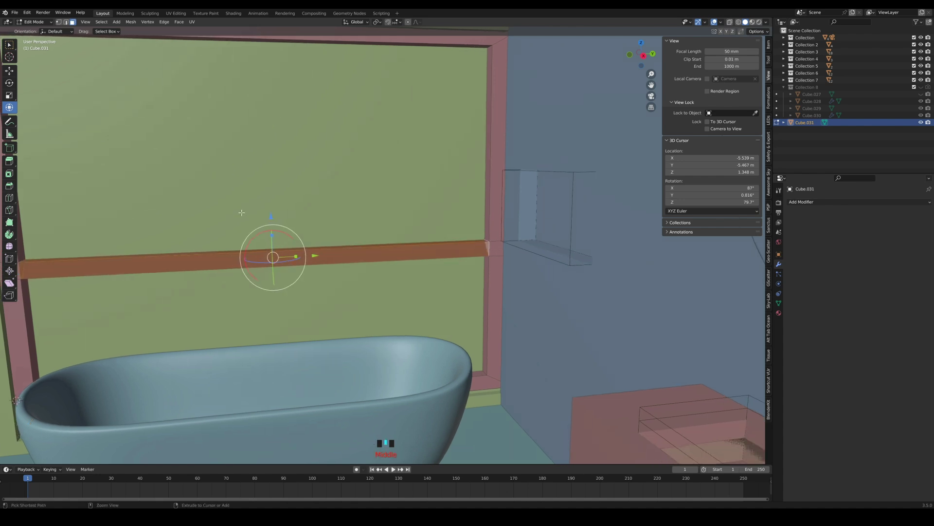
{"action": "key", "text": "ctrl+z"}
Fill a face between the upper cut edges on the frame's two inner sides to form the crossbar's top
{"action": "left_click", "coordinate": [66, 22]}
{"action": "middle_click_drag", "start_coordinate": [97, 278], "coordinate": [116, 273], "text": "shift"}
{"action": "left_click", "coordinate": [43, 258]}
{"action": "left_click", "coordinate": [47, 258]}
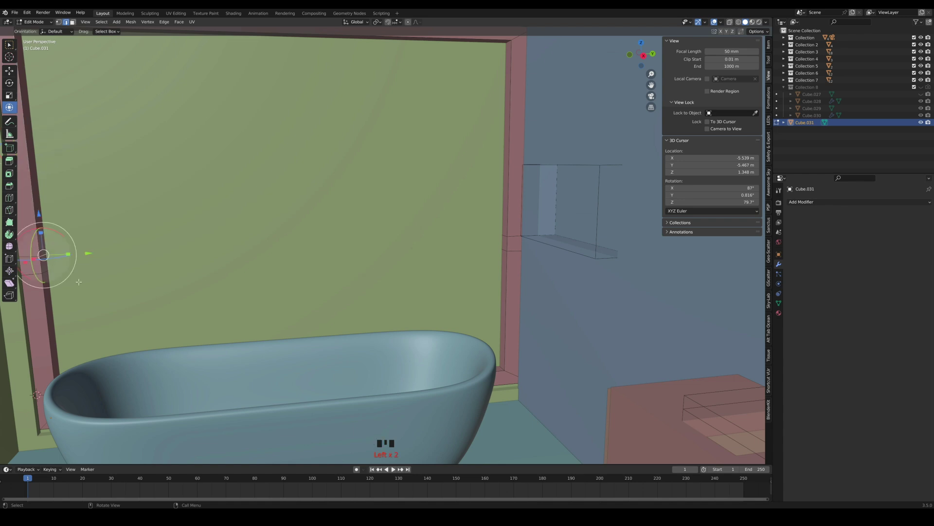
{"action": "left_click", "coordinate": [508, 240], "text": "shift"}
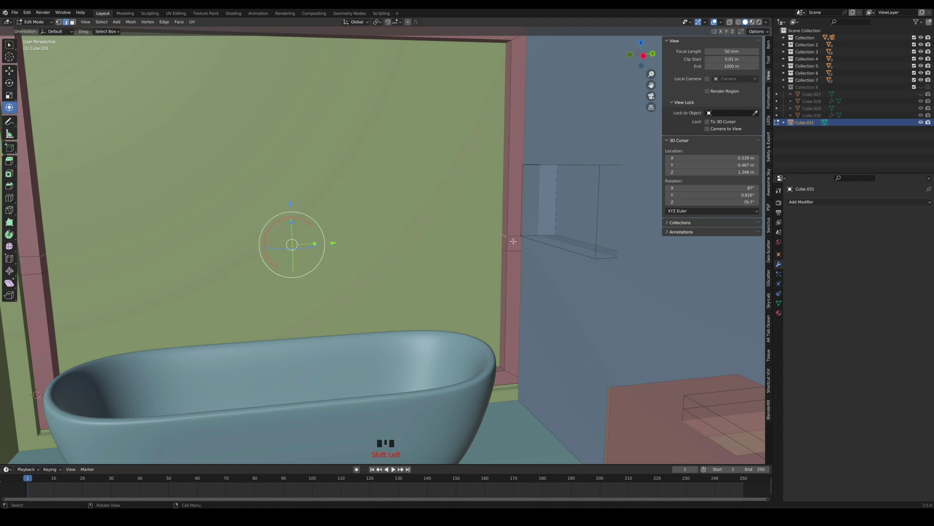
{"action": "key", "text": "f"}
Fill a face between the lower cut edges on the frame's two inner sides to form the crossbar's underside
{"action": "left_click", "coordinate": [511, 244]}
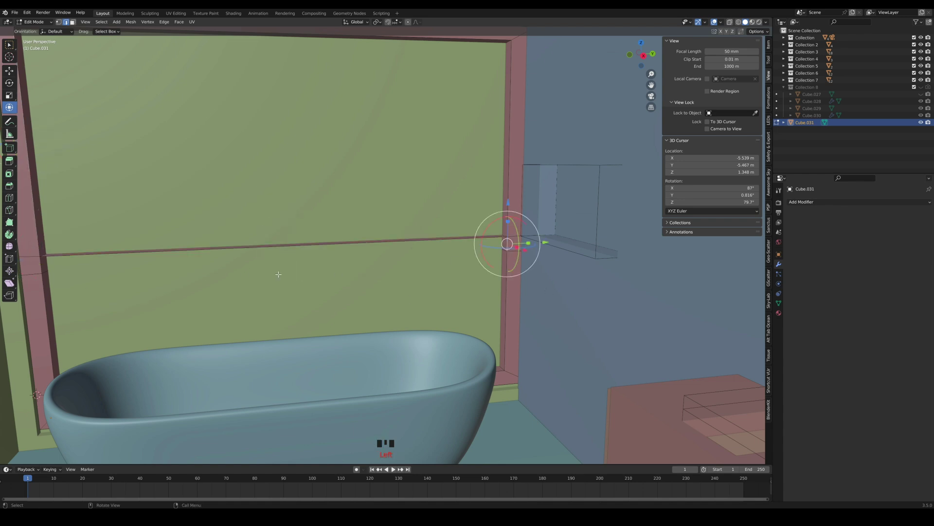
{"action": "left_click", "coordinate": [44, 269], "text": "shift"}
{"action": "left_click", "coordinate": [47, 273]}
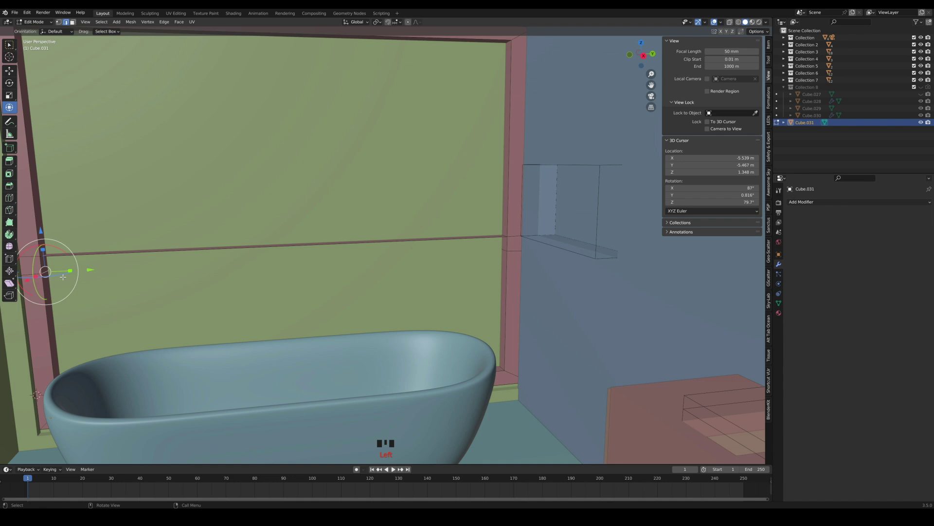
{"action": "left_click", "coordinate": [505, 254], "text": "shift"}
{"action": "left_click", "coordinate": [511, 251], "text": "shift"}
{"action": "left_click", "coordinate": [515, 251], "text": "shift"}
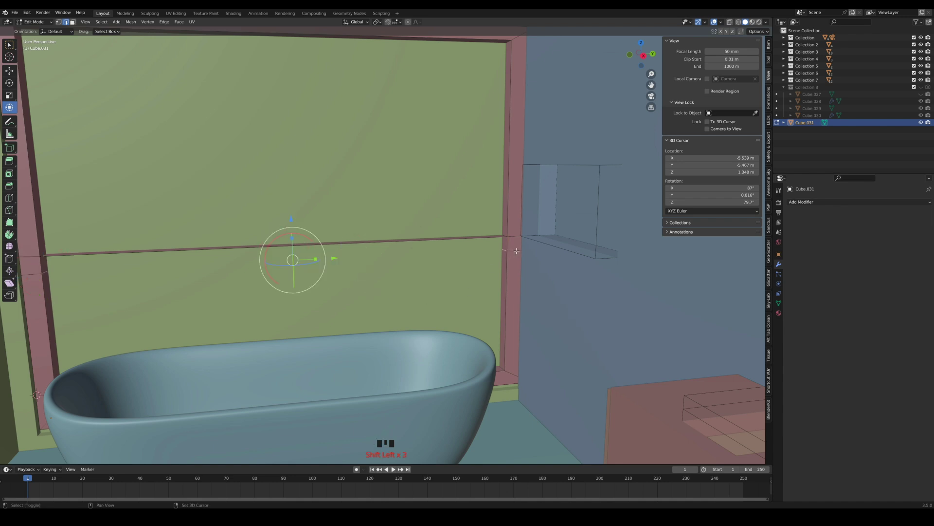
{"action": "key", "text": "ctrl+z"}
{"action": "key", "text": "f"}
Fill the crossbar's front between the frame's vertical inner edges and check the whole window in Object Mode
{"action": "left_click", "coordinate": [509, 245]}
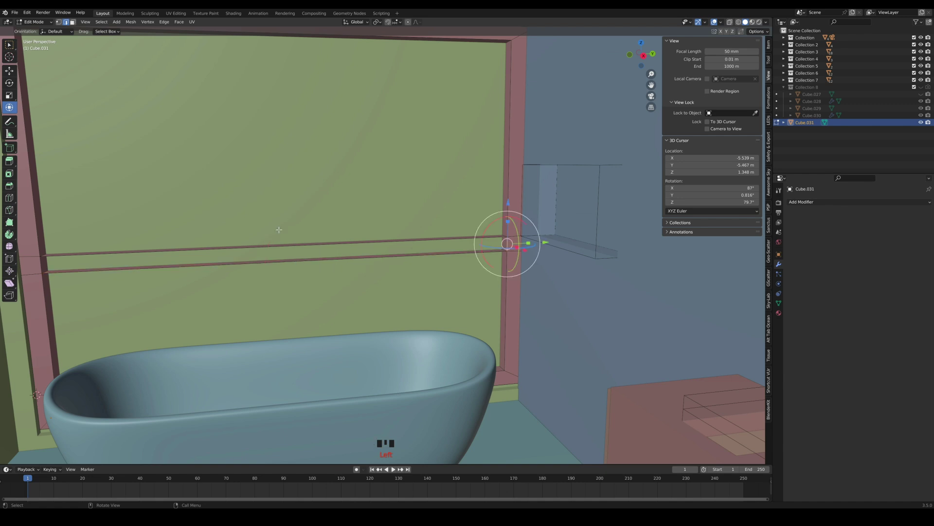
{"action": "left_click", "coordinate": [43, 269], "text": "shift"}
{"action": "key", "text": "f"}
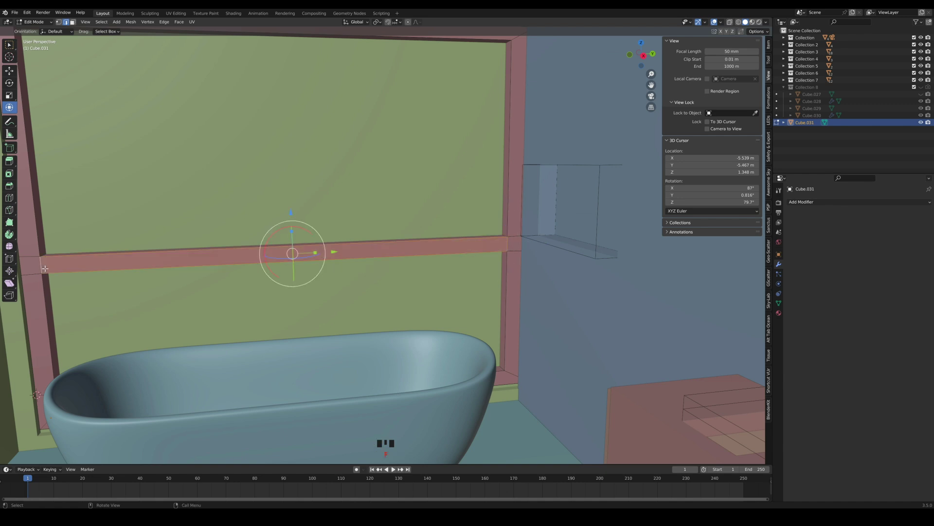
{"action": "key", "text": "Tab"}
{"action": "scroll", "coordinate": [240, 261], "scroll_direction": "down", "scroll_amount": 2}
{"action": "middle_click_drag", "start_coordinate": [269, 270], "coordinate": [264, 269]}
{"action": "scroll", "coordinate": [283, 256], "scroll_direction": "down", "scroll_amount": 1}
Add two vertical loop cuts across the window frame's horizontal crossbar
{"action": "left_click", "coordinate": [306, 253]}
{"action": "key", "text": "Tab"}
{"action": "scroll", "coordinate": [324, 252], "scroll_direction": "up", "scroll_amount": 2}
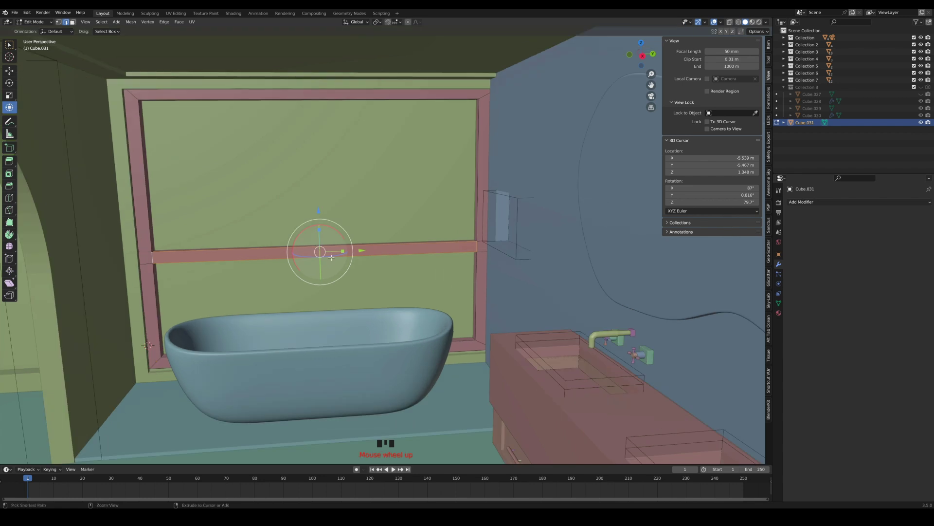
{"action": "key", "text": "ctrl+r"}
{"action": "scroll", "coordinate": [331, 257], "scroll_direction": "up", "scroll_amount": 1}
{"action": "left_click", "coordinate": [332, 256]}
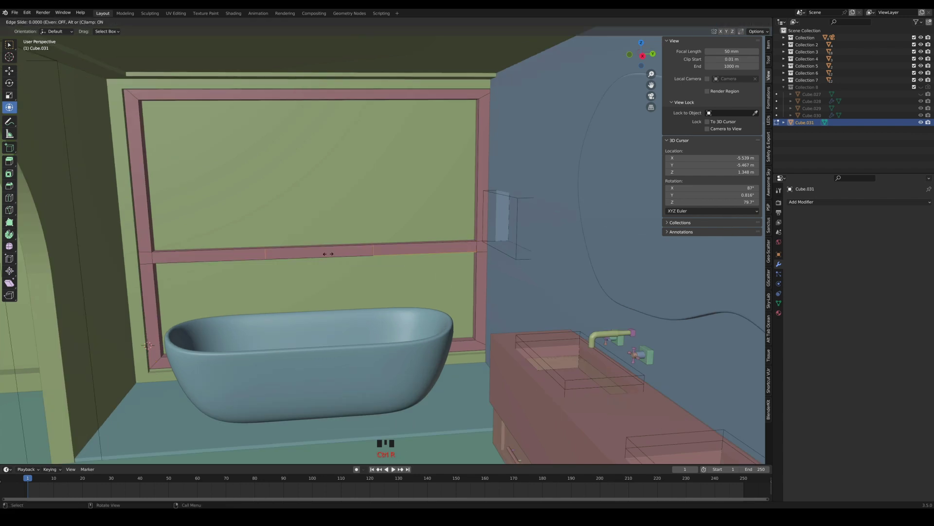
{"action": "right_click", "coordinate": [339, 254]}
{"action": "key", "text": "ctrl+z"}
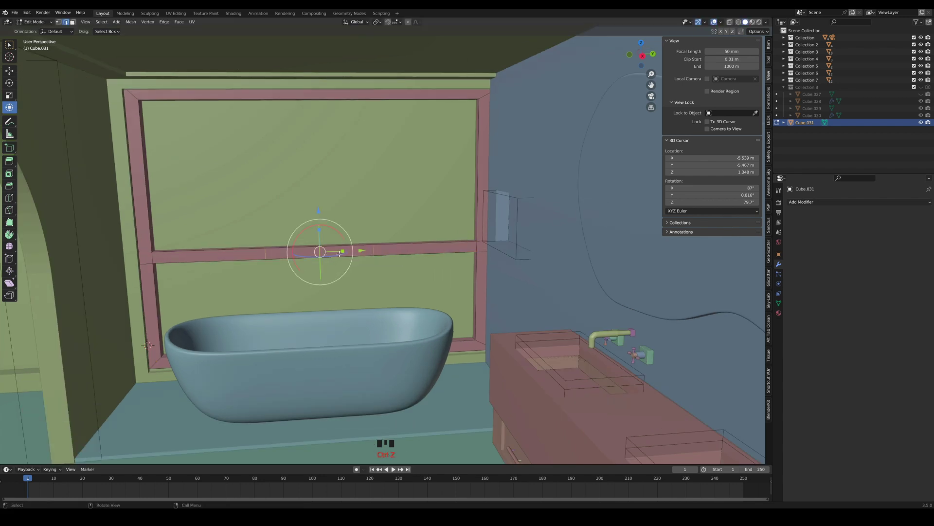
Scale the two loop cuts along Y so they enclose a narrow segment at the middle of the horizontal crossbar
{"action": "key", "text": "s"}
{"action": "key", "text": "y"}
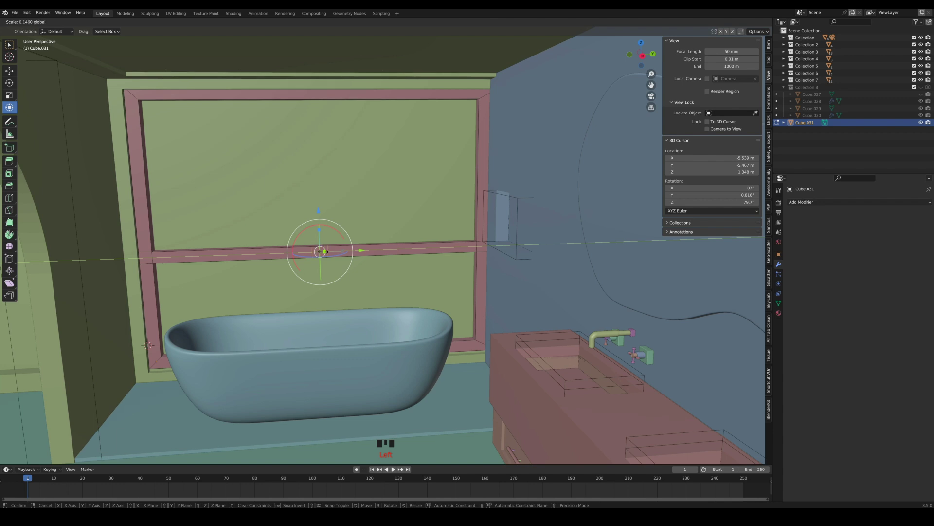
{"action": "left_click", "coordinate": [333, 256]}
{"action": "left_click_drag", "start_coordinate": [345, 254], "coordinate": [340, 252]}
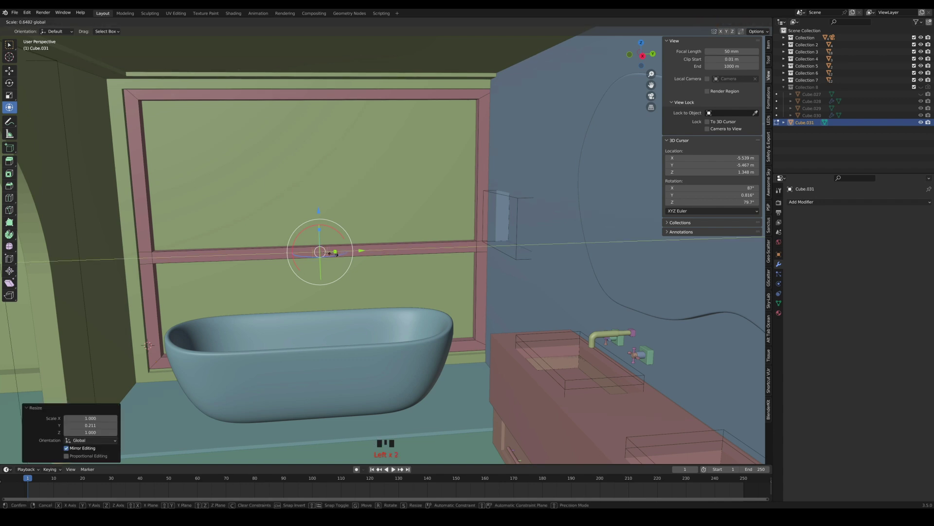
{"action": "left_click_drag", "start_coordinate": [335, 254], "coordinate": [337, 253]}
Try a single loop cut through the crossbar's narrow middle segment, then undo it
{"action": "left_click", "coordinate": [72, 21]}
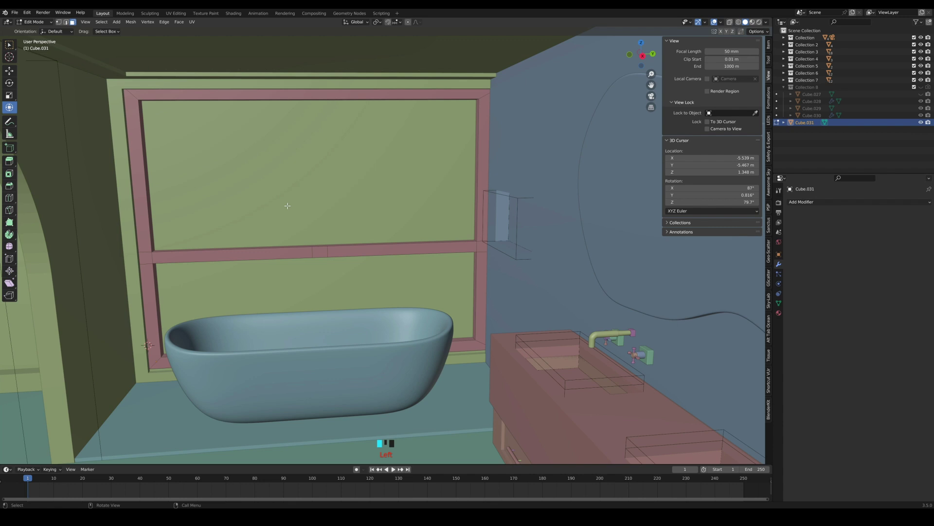
{"action": "left_click", "coordinate": [321, 249]}
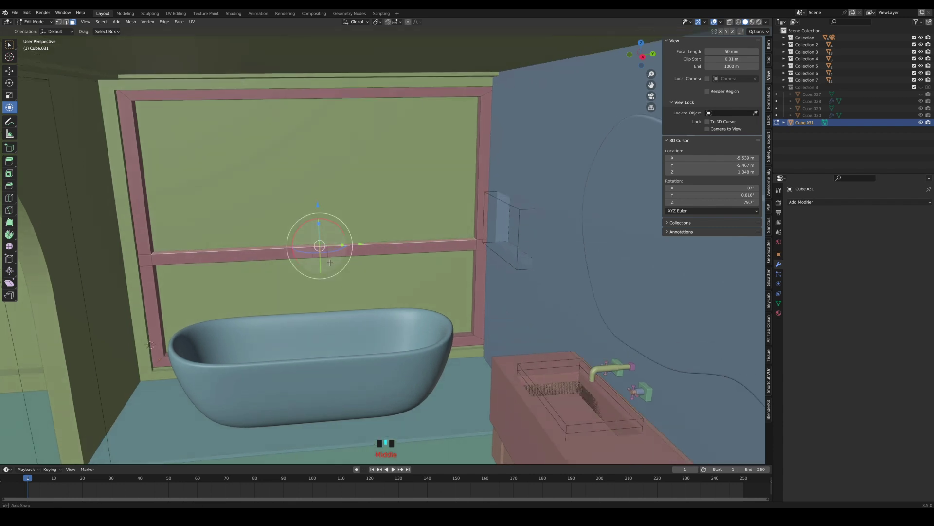
{"action": "scroll", "coordinate": [321, 251], "scroll_direction": "up", "scroll_amount": 3}
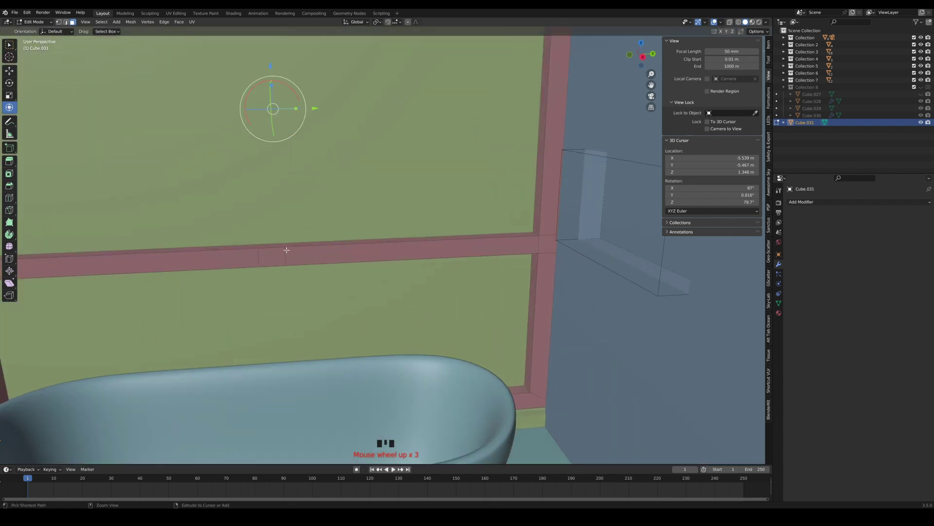
{"action": "key", "text": "ctrl+r"}
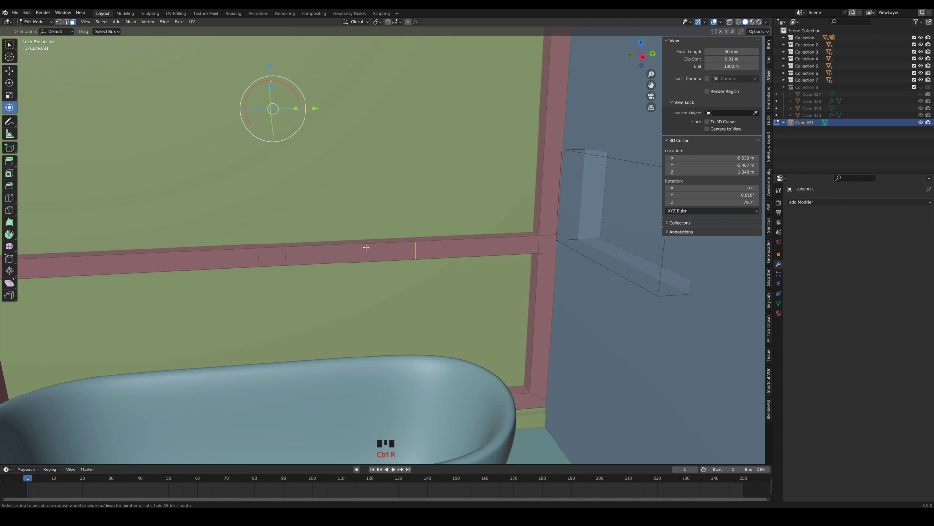
{"action": "left_click", "coordinate": [267, 242]}
{"action": "right_click", "coordinate": [267, 242]}
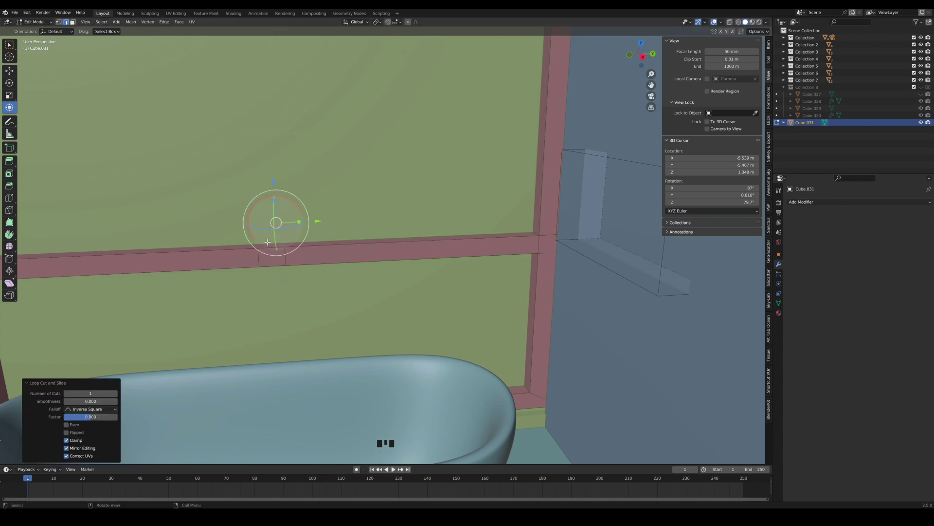
{"action": "scroll", "coordinate": [272, 244], "scroll_direction": "down", "scroll_amount": 3}
{"action": "middle_click_drag", "start_coordinate": [288, 195], "coordinate": [286, 184]}
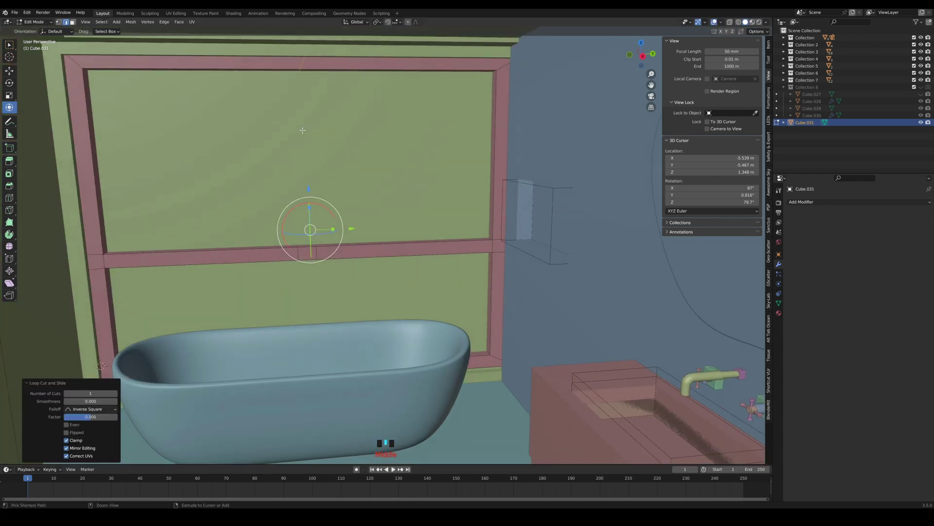
{"action": "key", "text": "ctrl+z"}
Add two vertical loop cuts across the frame's top and bottom rails and scale them along Y by about 0.117
{"action": "key", "text": "ctrl+r"}
{"action": "scroll", "coordinate": [324, 64], "scroll_direction": "up", "scroll_amount": 1}
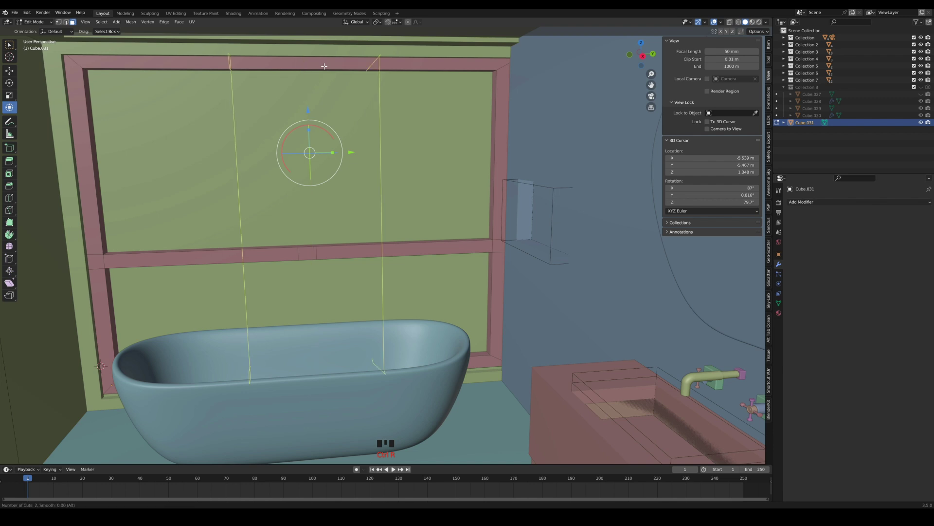
{"action": "left_click", "coordinate": [321, 64]}
{"action": "right_click", "coordinate": [321, 63]}
{"action": "left_click_drag", "start_coordinate": [337, 230], "coordinate": [316, 231]}
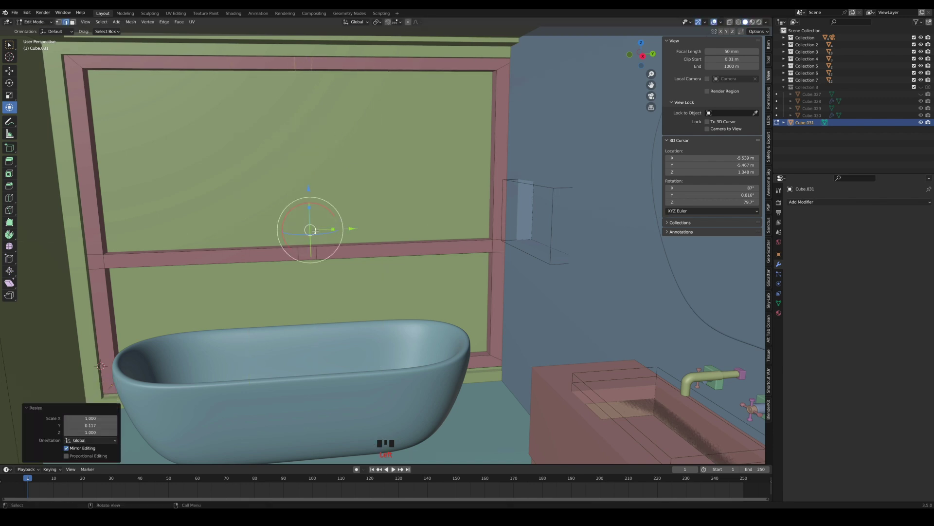
Extrude the narrow face under the frame's top rail about 7.14 m down as a vertical crossbar, and check it through the camera in Object Mode
{"action": "left_click", "coordinate": [72, 21]}
{"action": "left_click", "coordinate": [303, 72]}
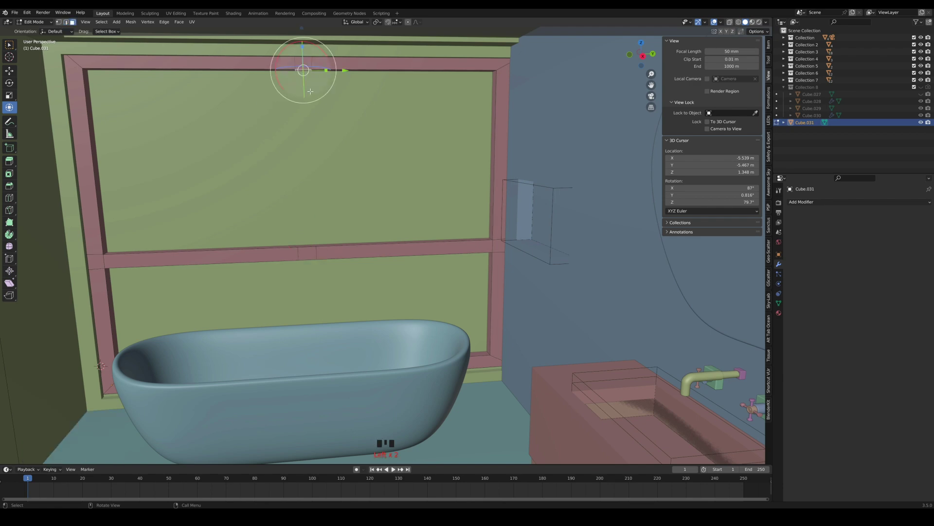
{"action": "key", "text": "e"}
{"action": "left_click", "coordinate": [336, 373]}
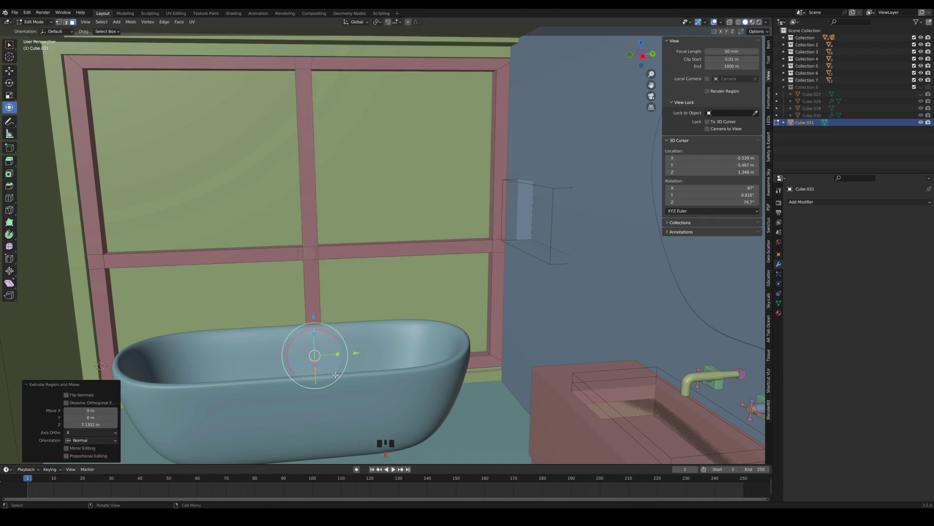
{"action": "middle_click_drag", "start_coordinate": [335, 371], "coordinate": [311, 282]}
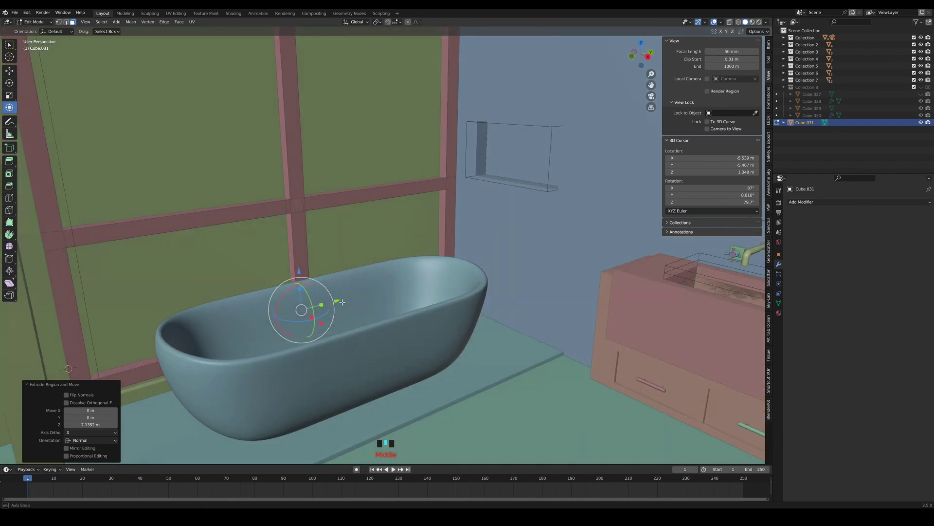
{"action": "key", "text": "Tab"}
{"action": "scroll", "coordinate": [303, 235], "scroll_direction": "down", "scroll_amount": 2}
{"action": "middle_click_drag", "start_coordinate": [302, 236], "coordinate": [284, 234]}
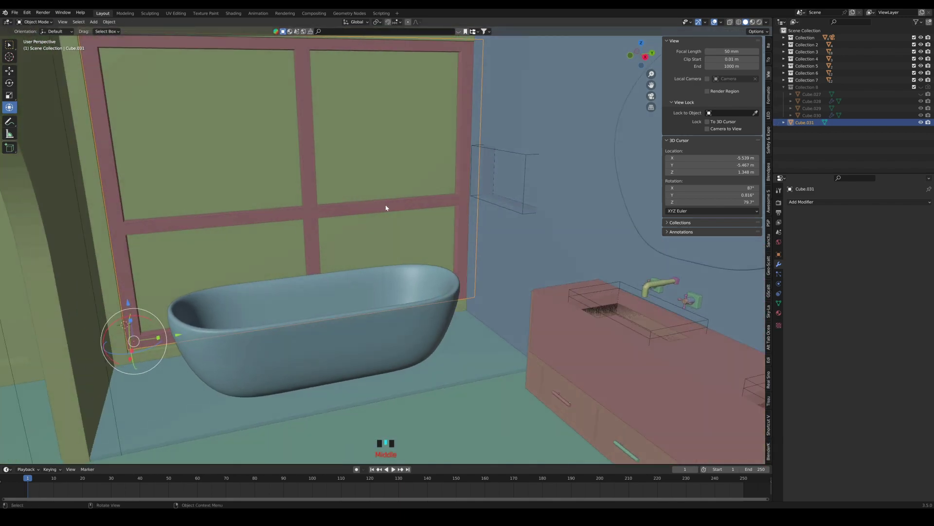
{"action": "left_click", "coordinate": [651, 96]}
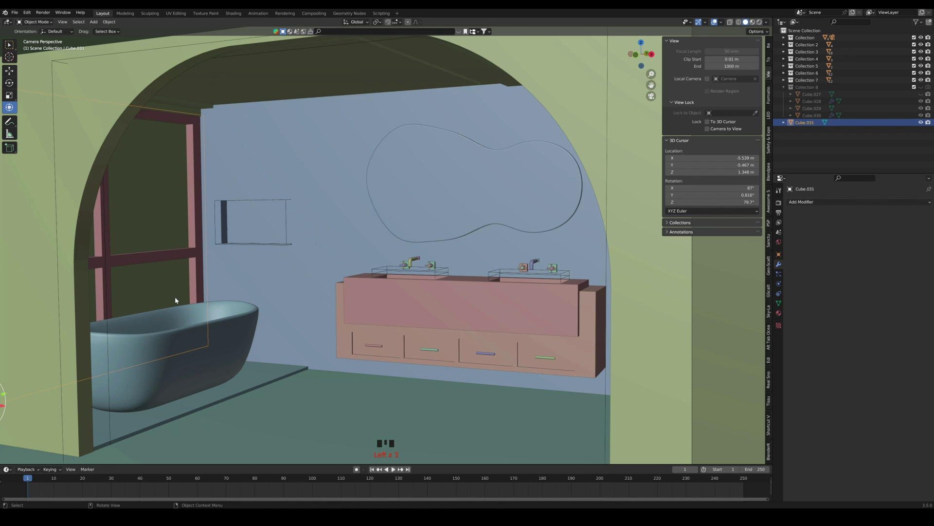
Try to move the window frame along the Y axis, then undo the move
{"action": "key", "text": "g"}
{"action": "key", "text": "y"}
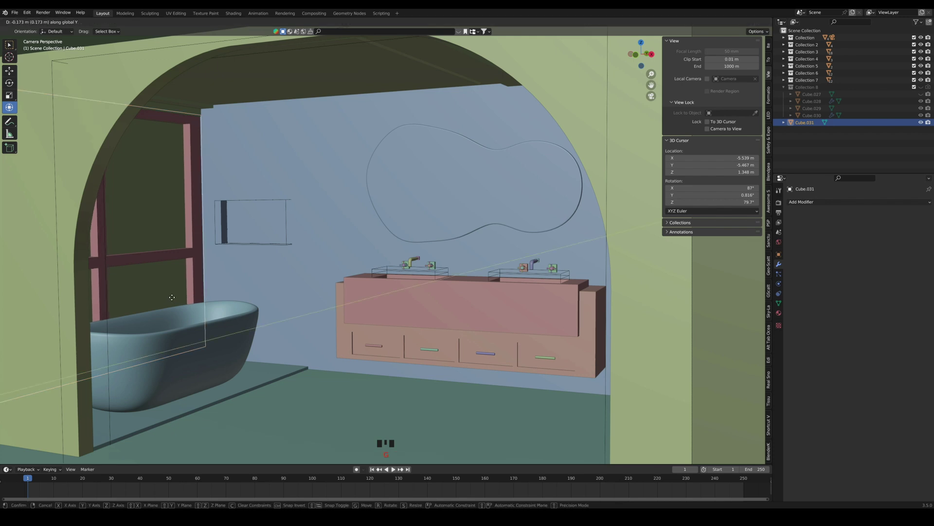
{"action": "left_click", "coordinate": [171, 297]}
{"action": "key", "text": "ctrl+z"}
Move the window frame outward about 0.18 m along negative X
{"action": "key", "text": "g"}
{"action": "key", "text": "x"}
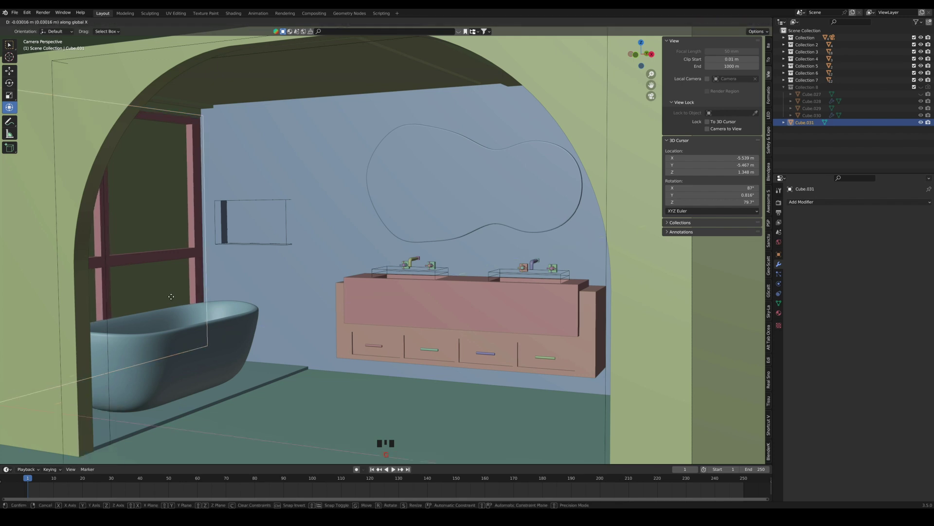
{"action": "left_click", "coordinate": [168, 296]}
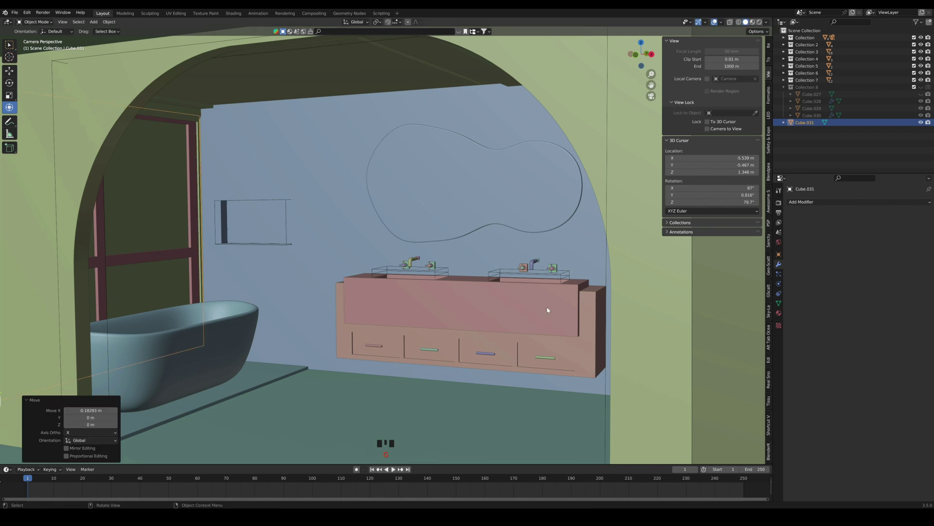
Give the window frame a new dark grey material with metallic 0.243, specular 1.0 and roughness 0.366
{"action": "left_click", "coordinate": [779, 313]}
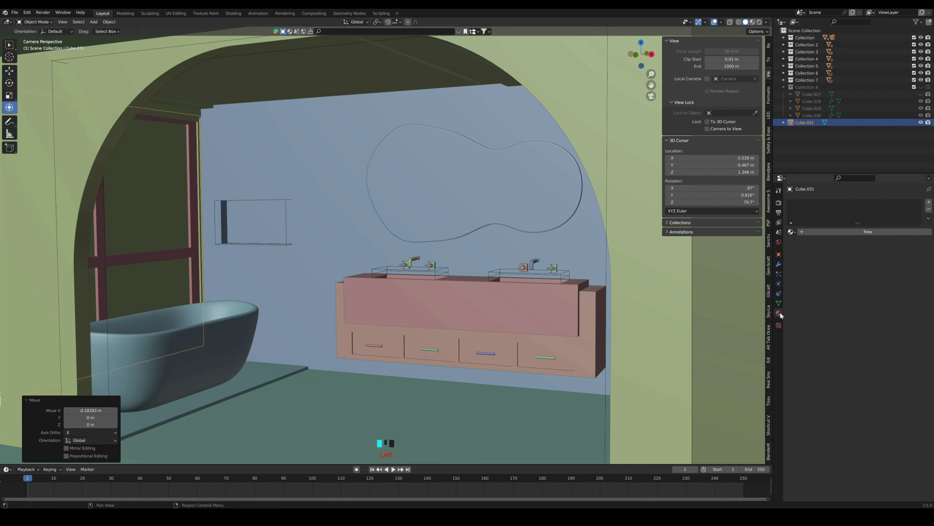
{"action": "left_click", "coordinate": [885, 232]}
{"action": "left_click", "coordinate": [886, 293]}
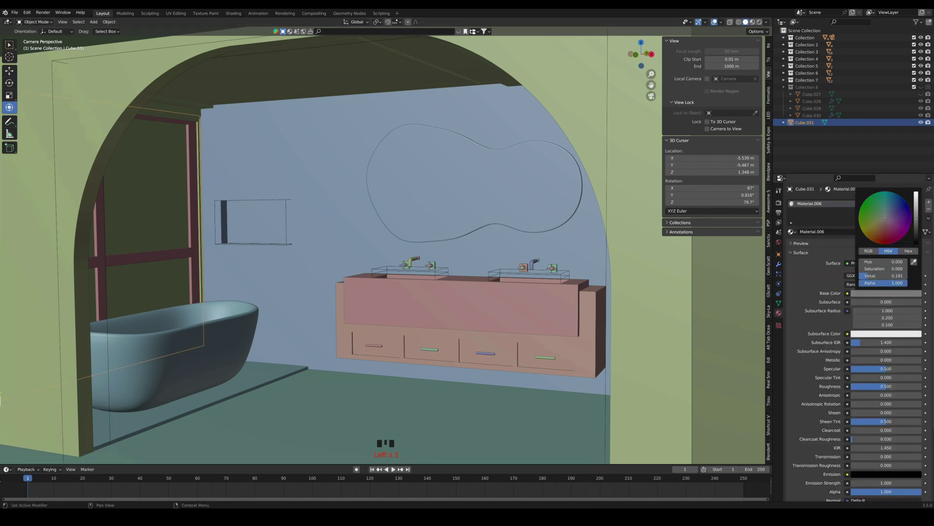
{"action": "left_click_drag", "start_coordinate": [916, 218], "coordinate": [916, 230]}
{"action": "left_click_drag", "start_coordinate": [875, 360], "coordinate": [899, 386]}
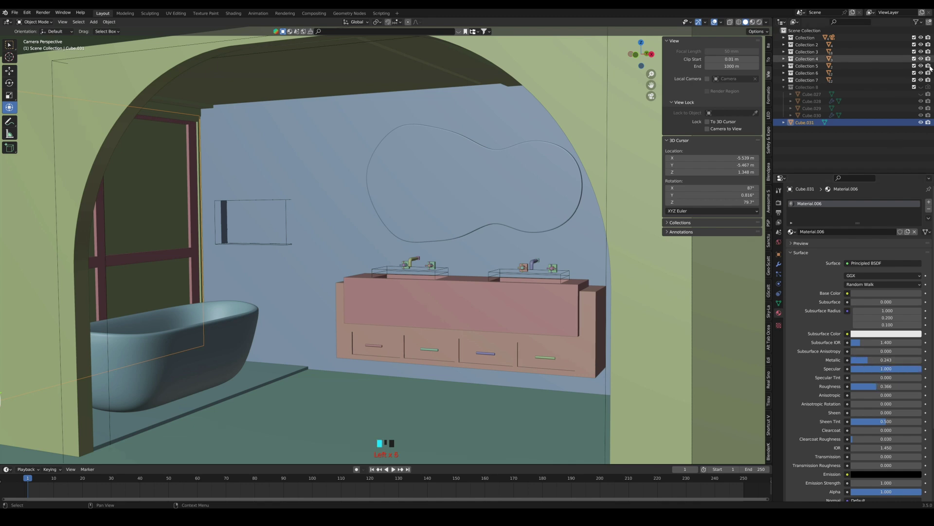
Unhide Collection 8 with the blinds and switch the viewport to rendered shading
{"action": "left_click", "coordinate": [921, 87]}
{"action": "left_click", "coordinate": [922, 94]}
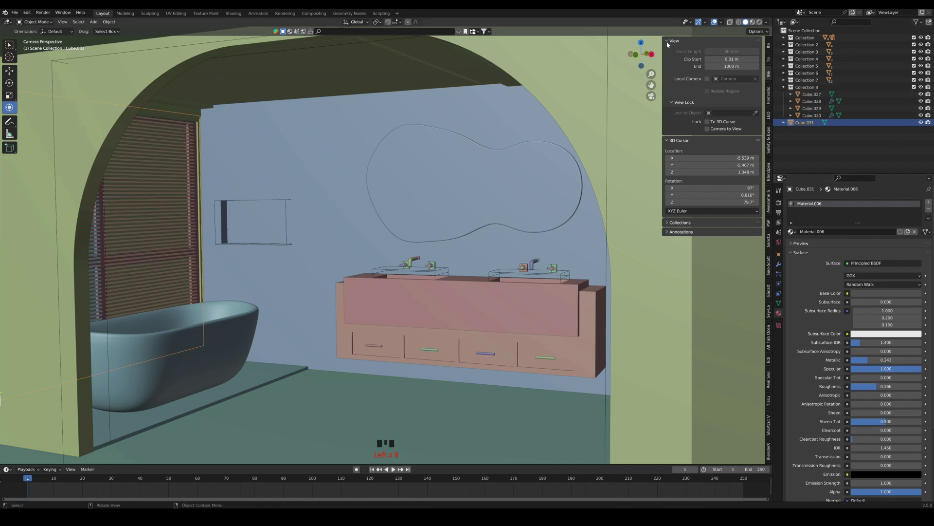
{"action": "left_click", "coordinate": [761, 22]}
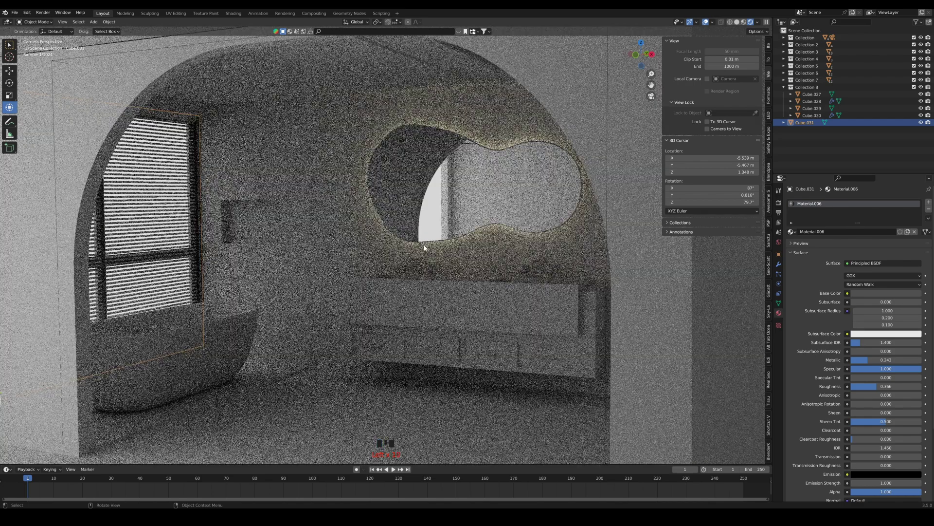
Set the emission strength of the Plane object's Material.002 to 3 and save the file
{"action": "left_click", "coordinate": [288, 267]}
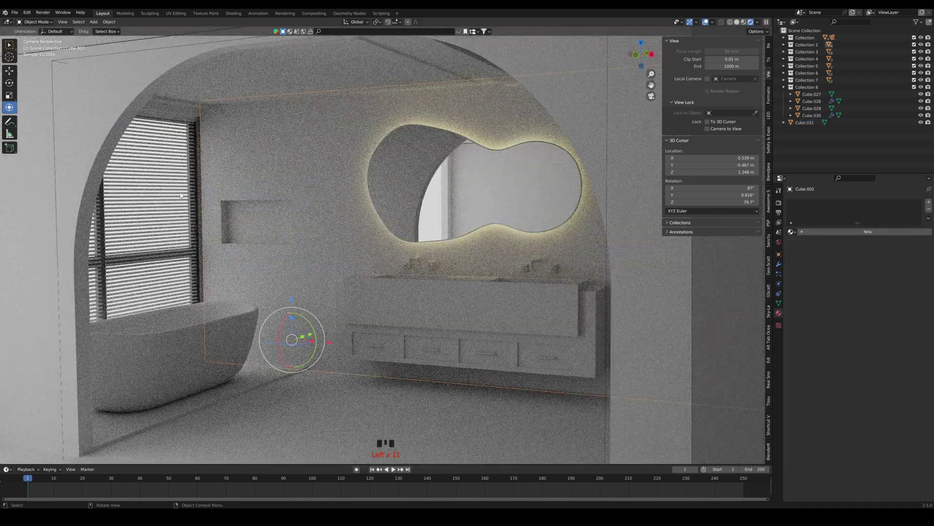
{"action": "left_click", "coordinate": [192, 119]}
{"action": "left_click_drag", "start_coordinate": [886, 296], "coordinate": [907, 295]}
{"action": "left_click", "coordinate": [851, 210]}
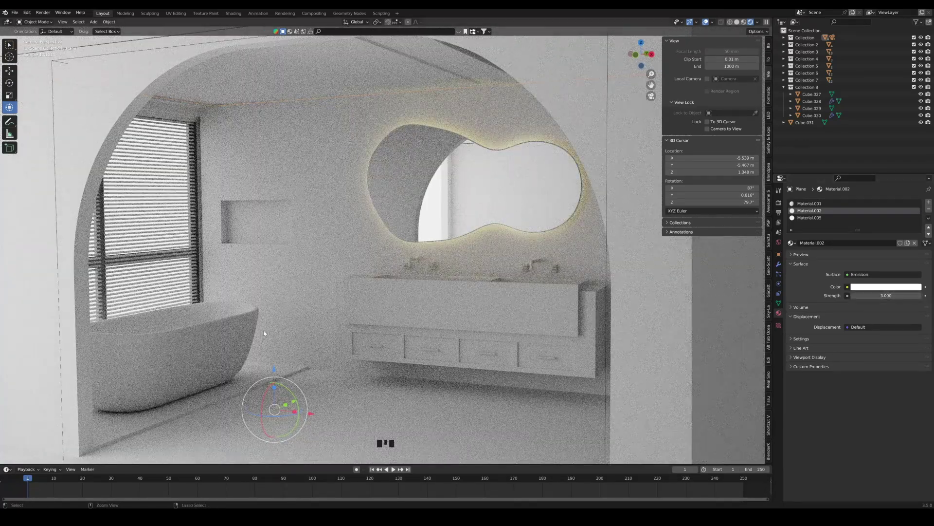
{"action": "key", "text": "ctrl+s"}
Give the window blinds a new material with alpha 0.849 and save the file
{"action": "left_click", "coordinate": [169, 241]}
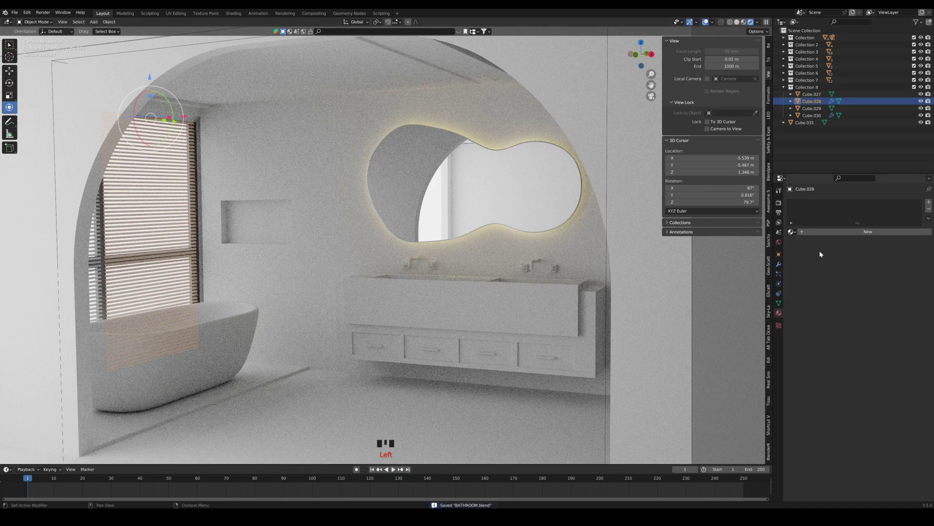
{"action": "left_click", "coordinate": [845, 234]}
{"action": "scroll", "coordinate": [895, 395], "scroll_direction": "down", "scroll_amount": 4}
{"action": "scroll", "coordinate": [894, 397], "scroll_direction": "down", "scroll_amount": 1}
{"action": "left_click_drag", "start_coordinate": [914, 434], "coordinate": [903, 433]}
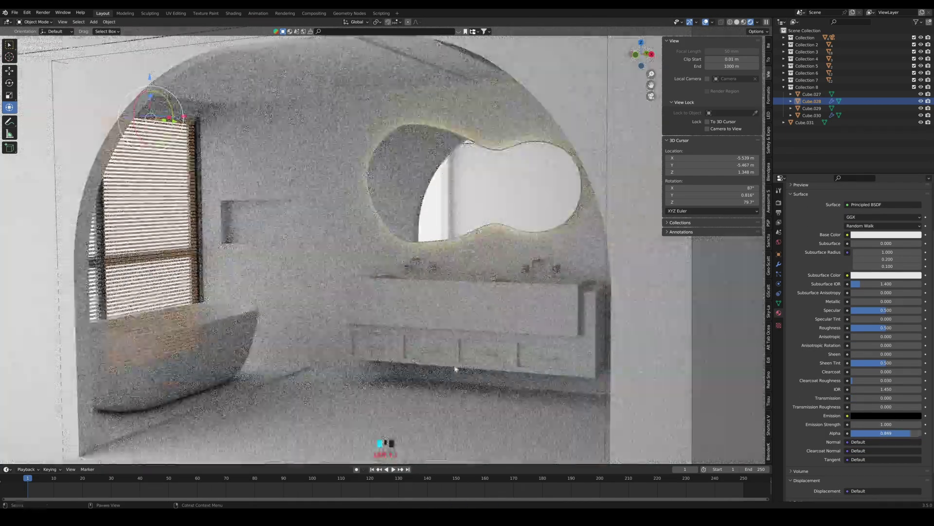
{"action": "left_click", "coordinate": [409, 343]}
{"action": "key", "text": "ctrl+s"}
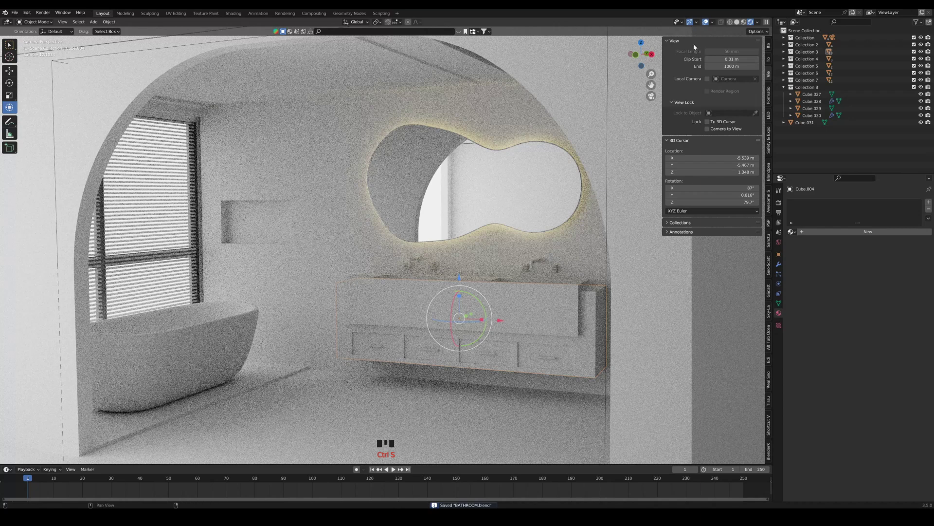
Return to solid shading, place the 3D cursor near the top of the window above the bathtub, and add a spot light there
{"action": "left_click", "coordinate": [736, 22]}
{"action": "middle_click_drag", "start_coordinate": [312, 240], "coordinate": [334, 245]}
{"action": "scroll", "coordinate": [291, 239], "scroll_direction": "up", "scroll_amount": 4}
{"action": "right_click", "coordinate": [274, 142], "text": "shift"}
{"action": "key", "text": "shift+a"}
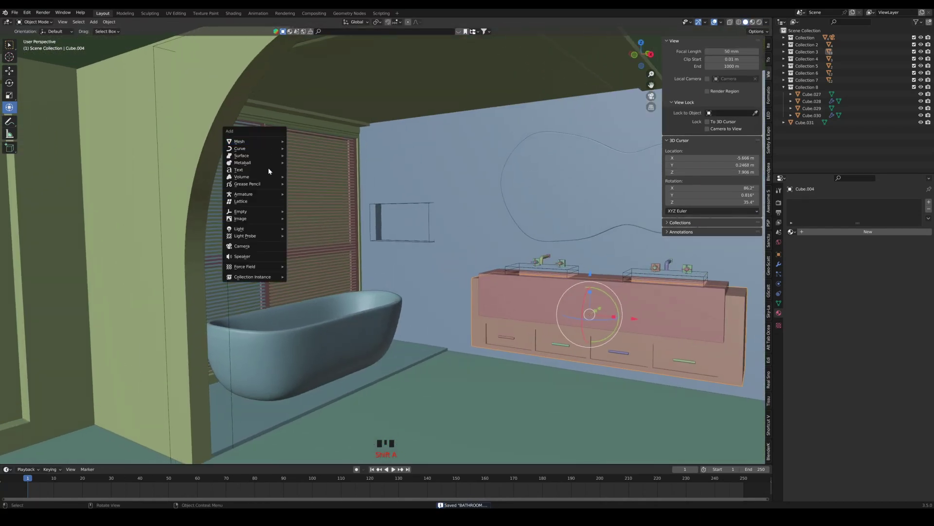
{"action": "mouse_move", "coordinate": [253, 229]}
{"action": "left_click", "coordinate": [302, 244]}
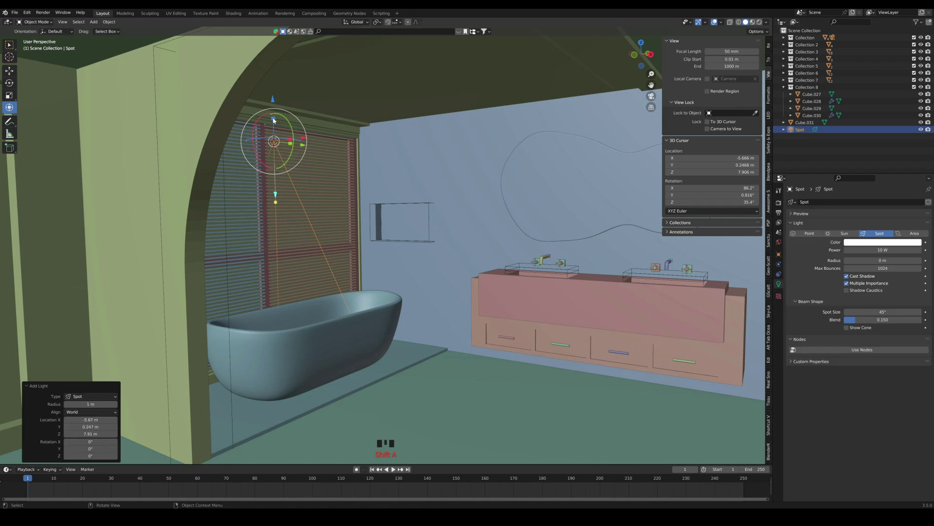
Tilt the spot light about Y into the room and raise it about 0.38 m, with a spot size of 60.3°
{"action": "key", "text": "r"}
{"action": "left_click", "coordinate": [287, 121]}
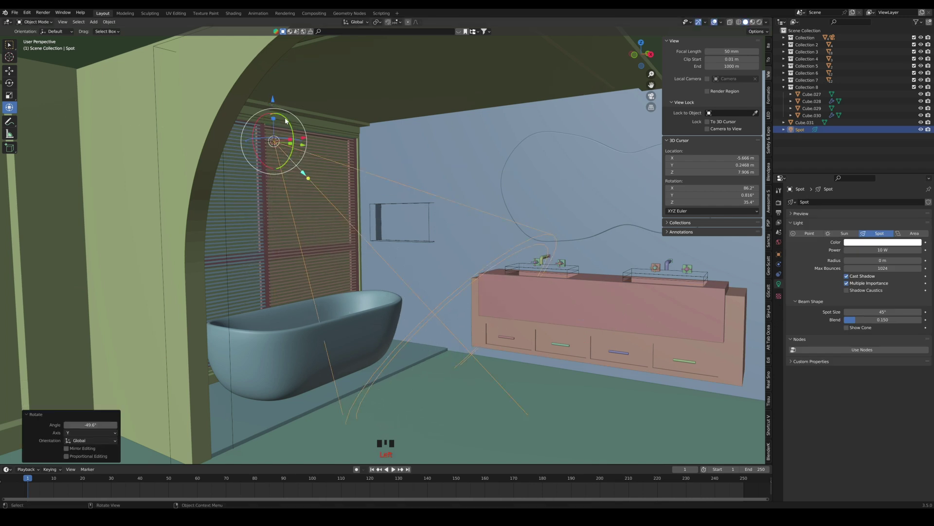
{"action": "left_click_drag", "start_coordinate": [303, 172], "coordinate": [307, 179]}
{"action": "left_click_drag", "start_coordinate": [287, 121], "coordinate": [275, 92]}
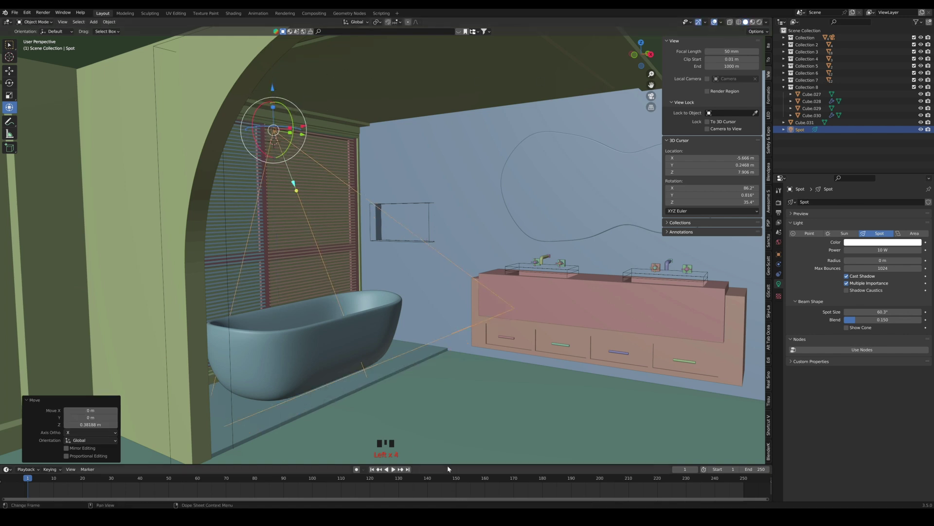
Enlarge the timeline area, change it to the Shader Editor, and enable nodes for the spot light
{"action": "left_click_drag", "start_coordinate": [448, 464], "coordinate": [448, 389]}
{"action": "left_click", "coordinate": [8, 394]}
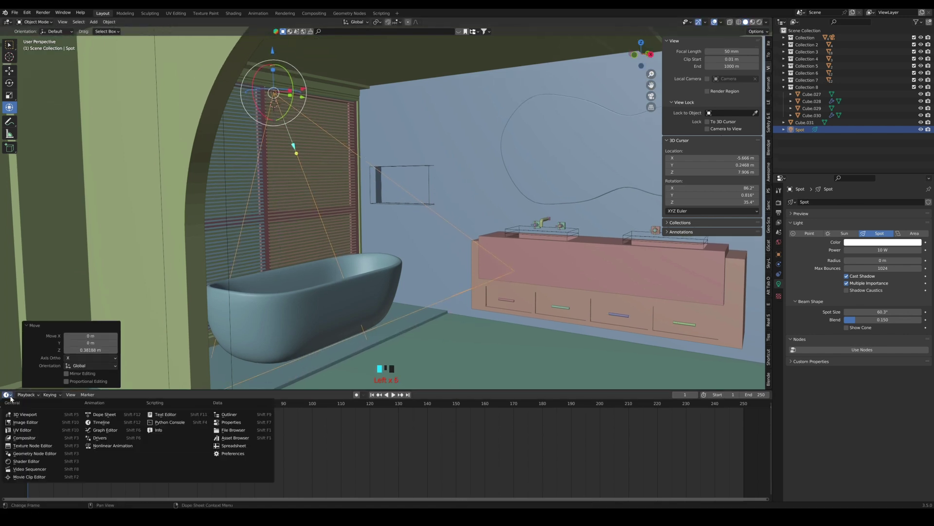
{"action": "left_click", "coordinate": [54, 461]}
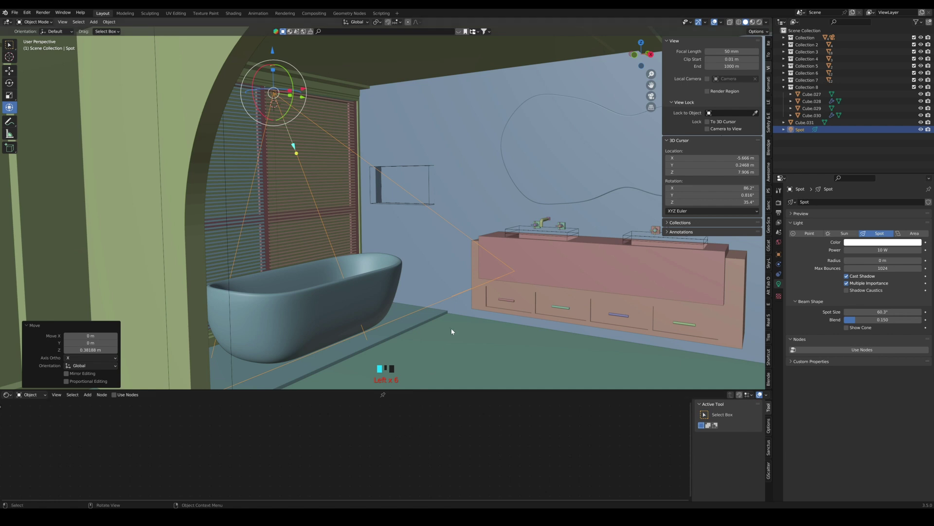
{"action": "scroll", "coordinate": [527, 449], "scroll_direction": "down", "scroll_amount": 4}
{"action": "left_click", "coordinate": [115, 395]}
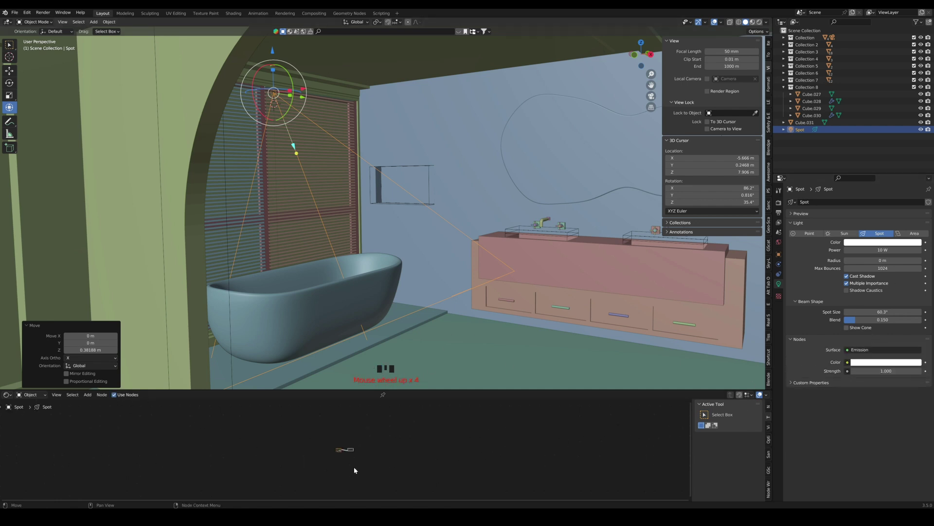
Add Texture Coordinate and Mapping nodes in front of the spot light's Emission node and delete the Image Texture node that comes with them
{"action": "scroll", "coordinate": [352, 468], "scroll_direction": "up", "scroll_amount": 16}
{"action": "middle_click_drag", "start_coordinate": [373, 468], "coordinate": [494, 451]}
{"action": "scroll", "coordinate": [473, 450], "scroll_direction": "up", "scroll_amount": 2}
{"action": "left_click", "coordinate": [447, 428]}
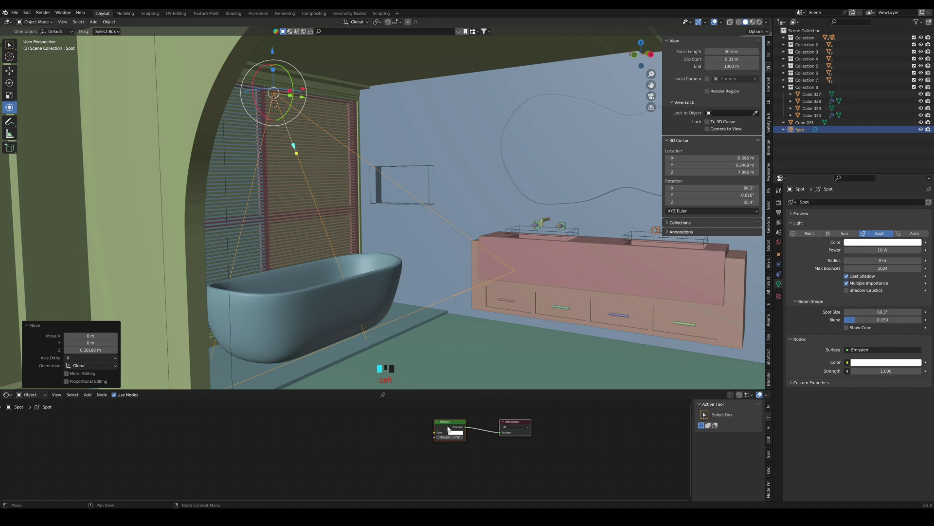
{"action": "key", "text": "ctrl+t"}
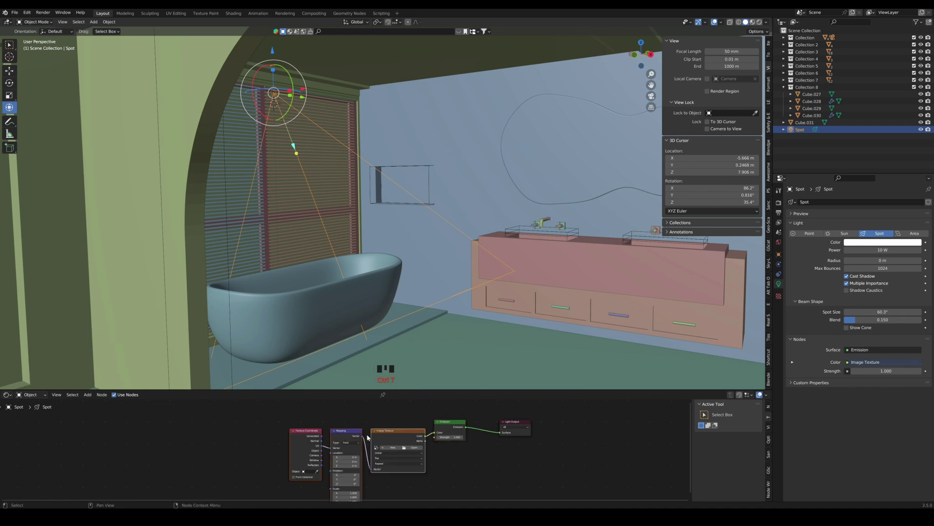
{"action": "scroll", "coordinate": [411, 456], "scroll_direction": "up", "scroll_amount": 4}
{"action": "mouse_move", "coordinate": [411, 455]}
{"action": "middle_mouse_down"}
{"action": "mouse_move", "coordinate": [433, 455]}
{"action": "mouse_move", "coordinate": [420, 450]}
{"action": "middle_mouse_up"}
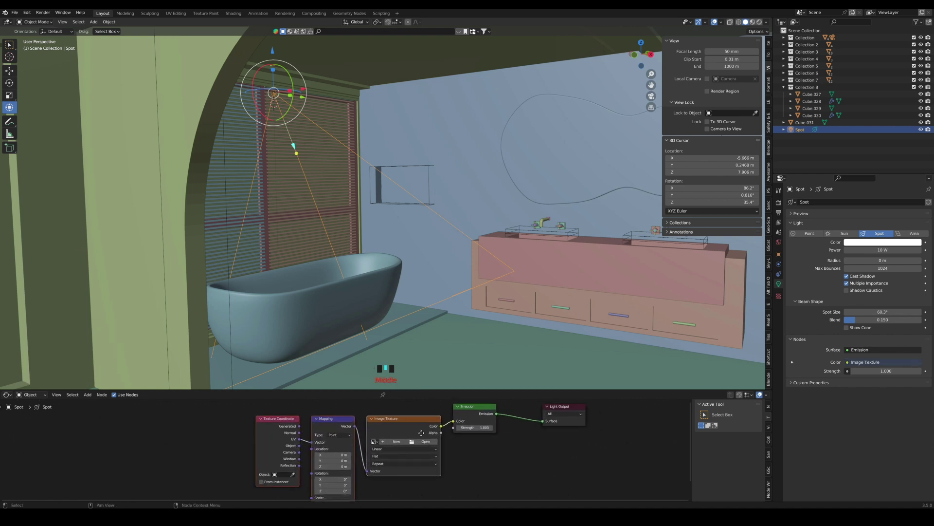
{"action": "left_click", "coordinate": [433, 436]}
{"action": "key", "text": "Delete"}
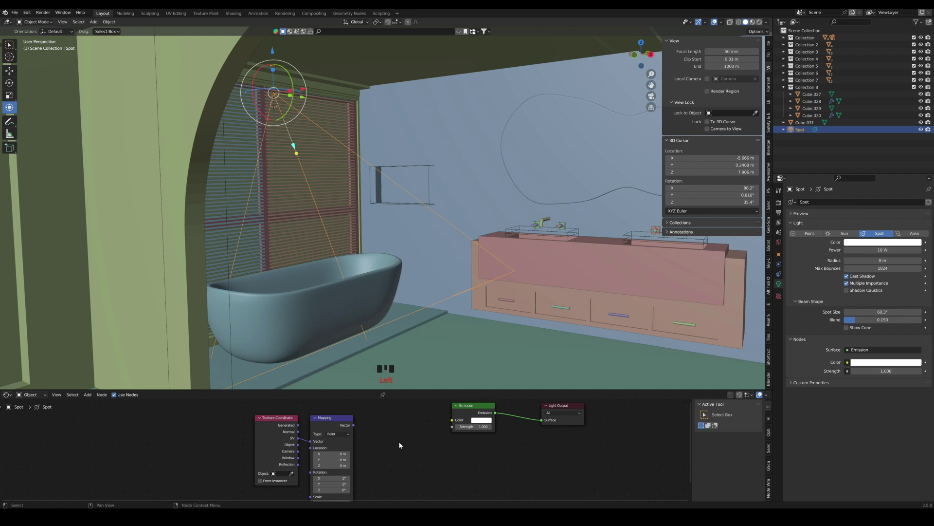
Add a Noise Texture node fed by the Mapping vector and connect its color to the Emission color
{"action": "key", "text": "shift+a"}
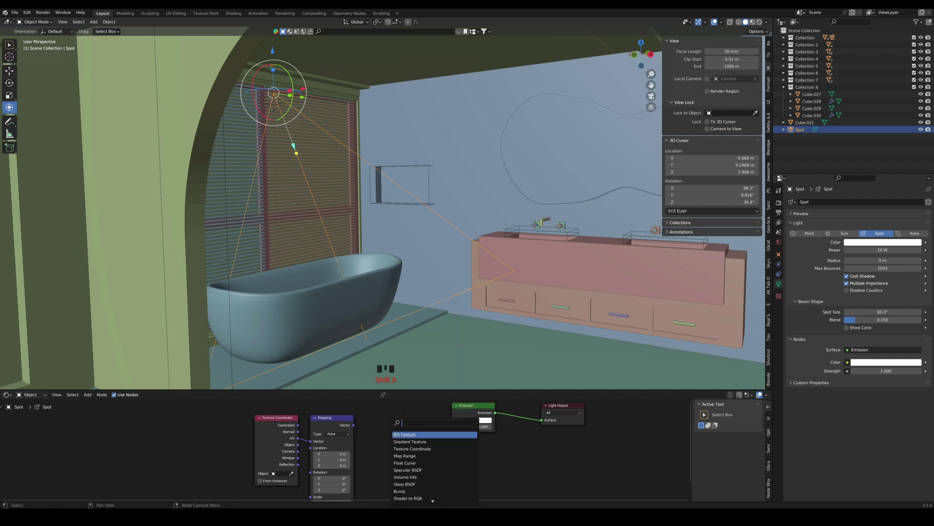
{"action": "type", "text": "NOI"}
{"action": "key", "text": "Return"}
{"action": "left_click", "coordinate": [384, 433]}
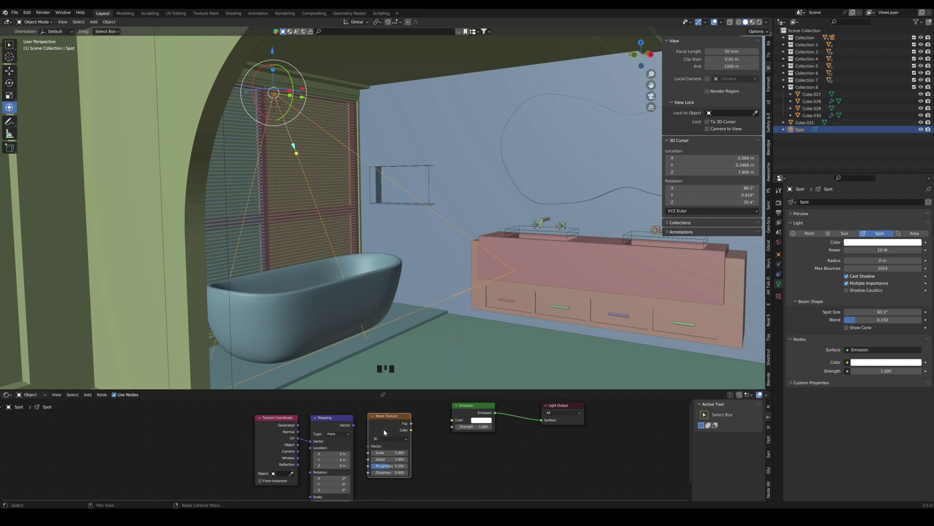
{"action": "mouse_move", "coordinate": [354, 425]}
{"action": "left_mouse_down"}
{"action": "mouse_move", "coordinate": [368, 446]}
{"action": "mouse_move", "coordinate": [453, 419]}
{"action": "left_mouse_up"}
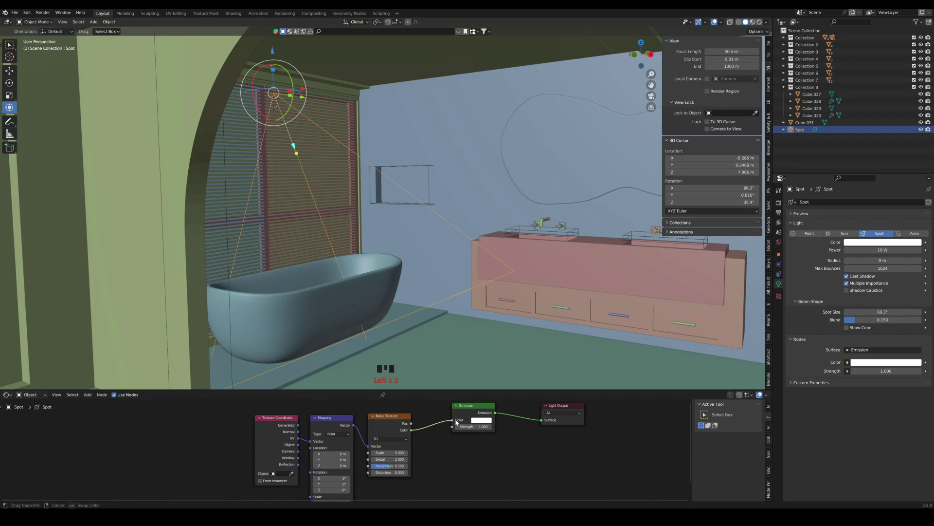
Switch to rendered shading and shift the spot light slightly down and about 0.37 m along X
{"action": "left_click", "coordinate": [758, 23]}
{"action": "scroll", "coordinate": [502, 262], "scroll_direction": "down", "scroll_amount": 3}
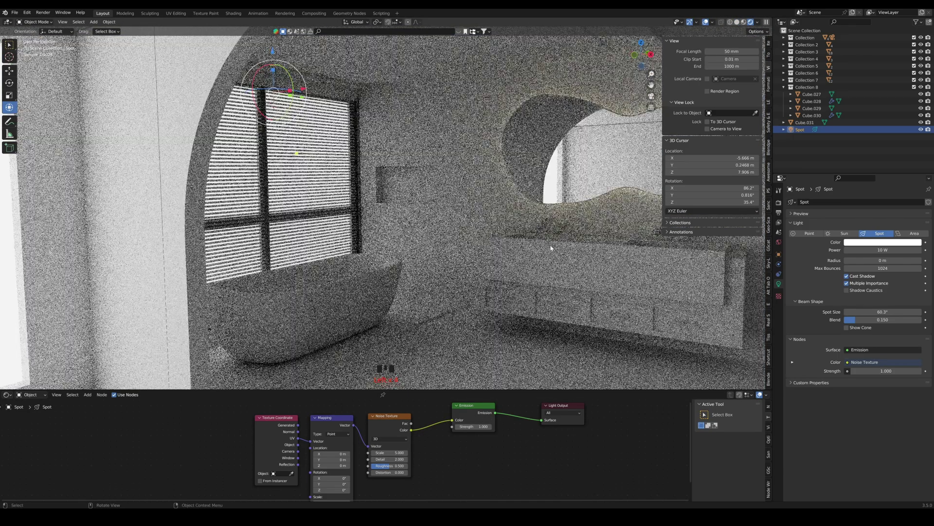
{"action": "middle_click_drag", "start_coordinate": [503, 261], "coordinate": [500, 238], "text": "shift"}
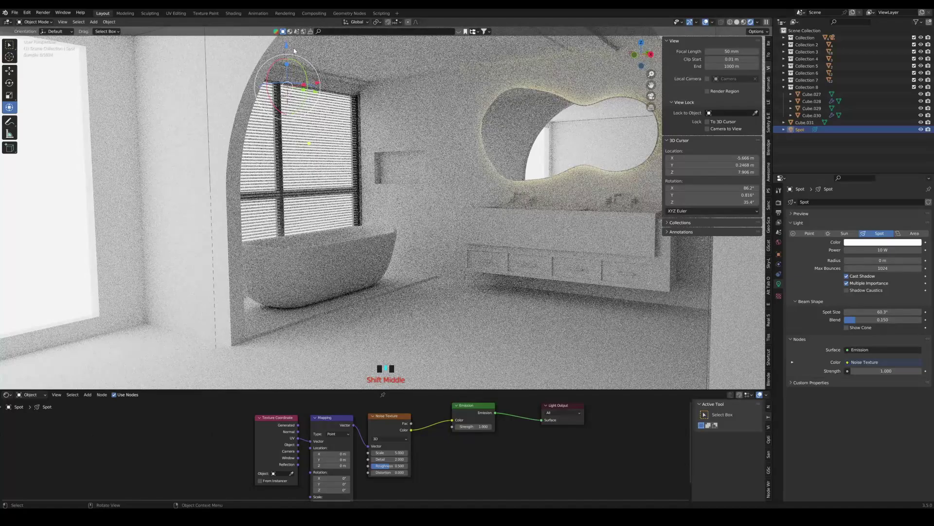
{"action": "left_click_drag", "start_coordinate": [287, 48], "coordinate": [288, 52]}
{"action": "left_click_drag", "start_coordinate": [317, 87], "coordinate": [324, 87]}
Set the spot light's power to 1000 W and rotate it freely by 14.3° and 37.8° towards the wall beside the bathtub
{"action": "left_click", "coordinate": [896, 250]}
{"action": "type", "text": "1000"}
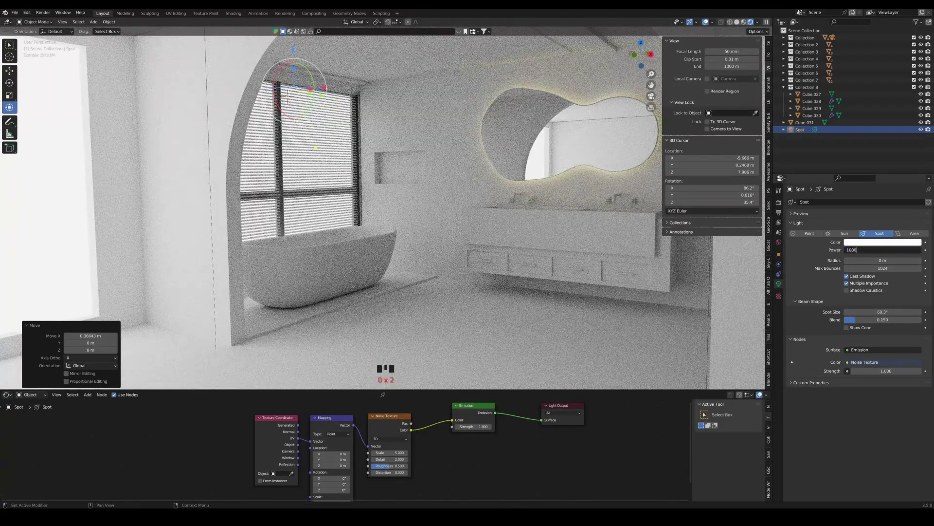
{"action": "key", "text": "Return"}
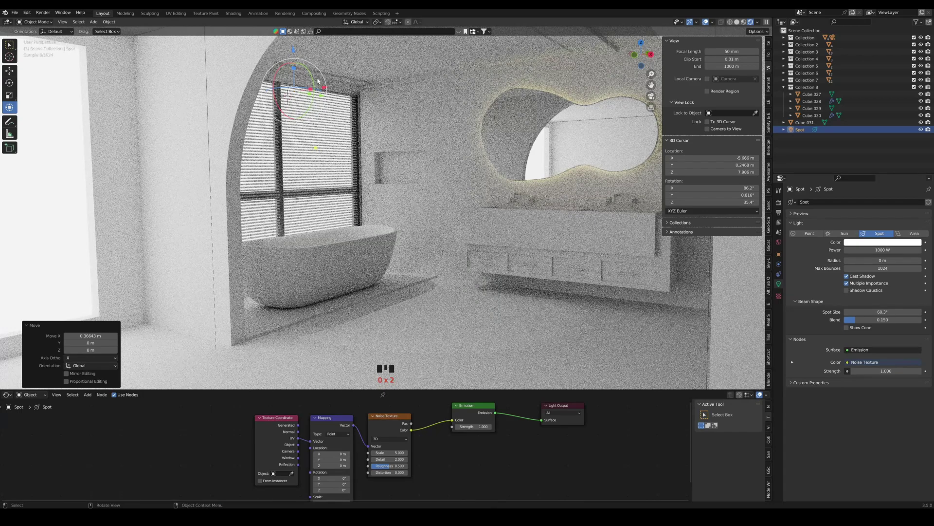
{"action": "left_click_drag", "start_coordinate": [304, 74], "coordinate": [327, 81]}
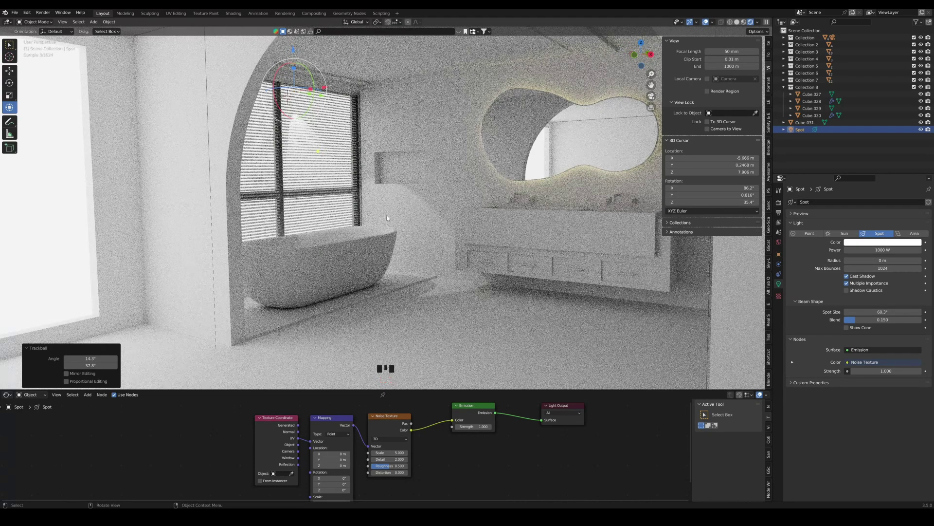
Delete the Noise Texture node and add a Wave Texture node in its place
{"action": "scroll", "coordinate": [390, 240], "scroll_direction": "up", "scroll_amount": 1}
{"action": "scroll", "coordinate": [389, 240], "scroll_direction": "up", "scroll_amount": 4}
{"action": "scroll", "coordinate": [448, 460], "scroll_direction": "up", "scroll_amount": 3}
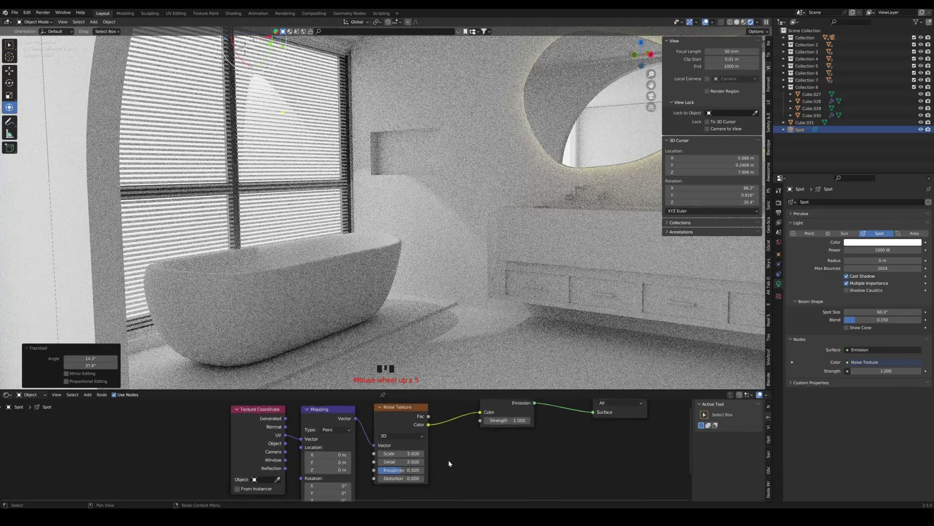
{"action": "middle_click_drag", "start_coordinate": [449, 463], "coordinate": [467, 464]}
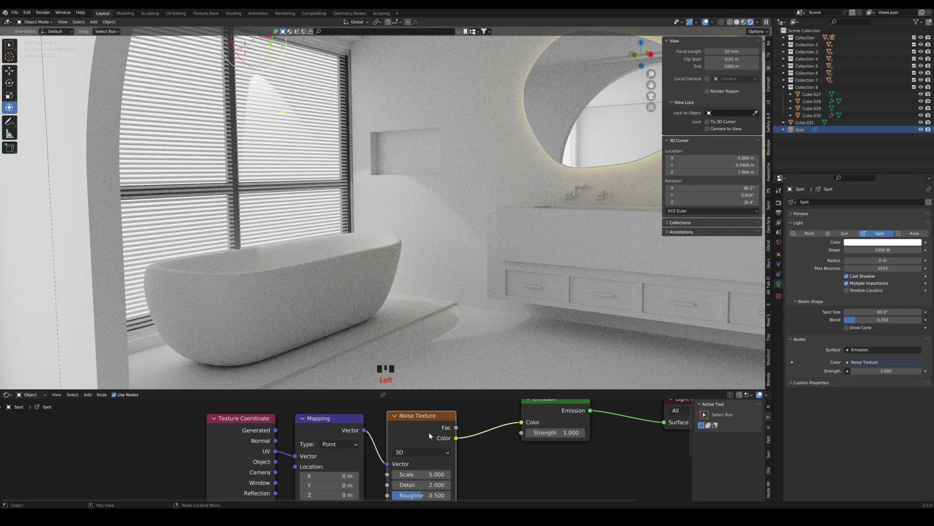
{"action": "key", "text": "x"}
{"action": "key", "text": "shift+a"}
{"action": "mouse_move", "coordinate": [429, 442]}
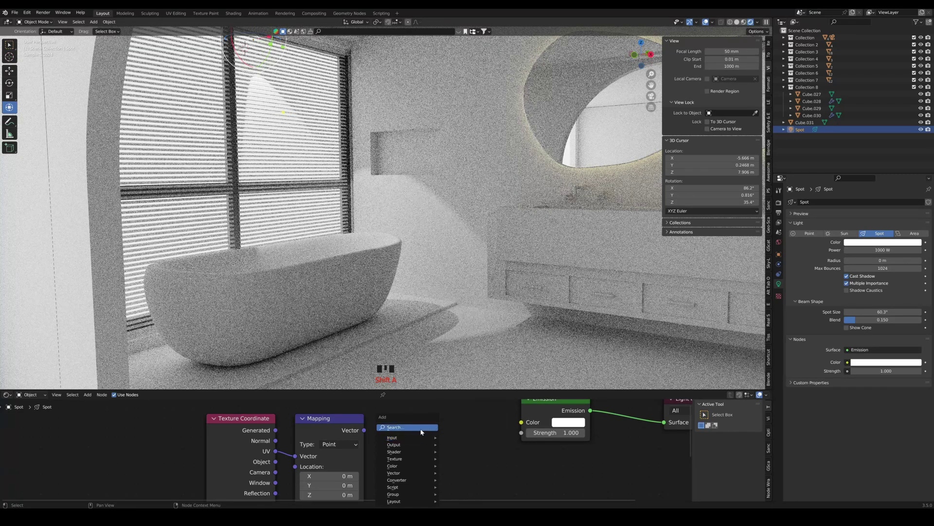
{"action": "type", "text": "wa"}
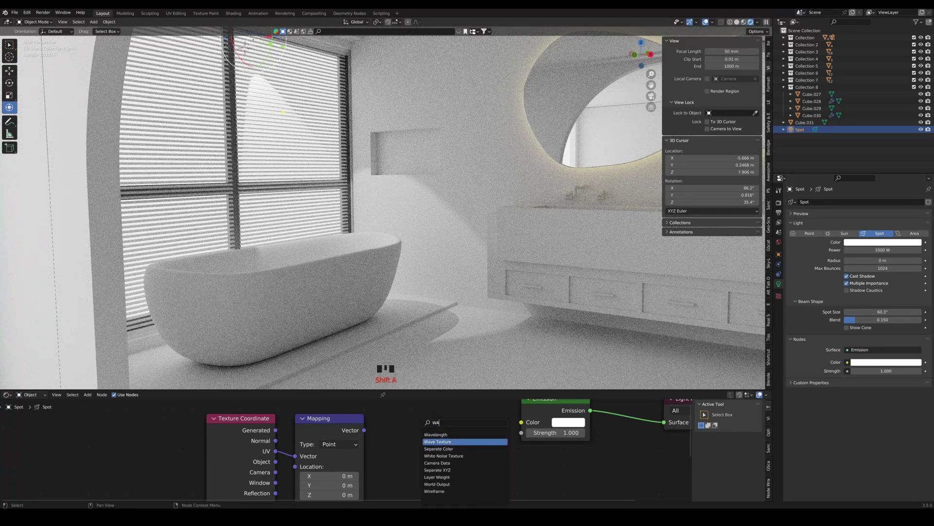
{"action": "left_click", "coordinate": [430, 441]}
Connect the Mapping vector to the Wave Texture and the Wave Texture's color to the Emission color
{"action": "left_click_drag", "start_coordinate": [364, 430], "coordinate": [418, 449]}
{"action": "middle_click_drag", "start_coordinate": [420, 443], "coordinate": [389, 501]}
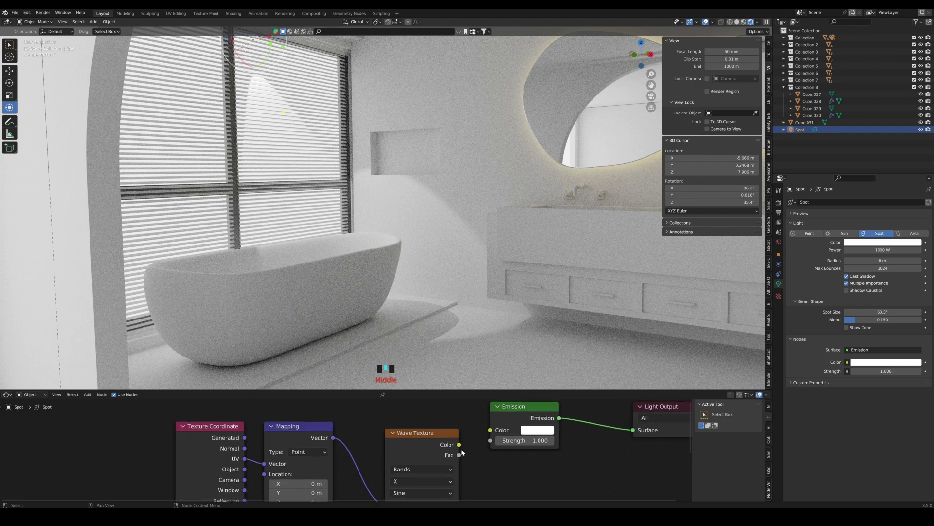
{"action": "left_click_drag", "start_coordinate": [460, 445], "coordinate": [491, 434]}
{"action": "left_click_drag", "start_coordinate": [443, 440], "coordinate": [436, 432]}
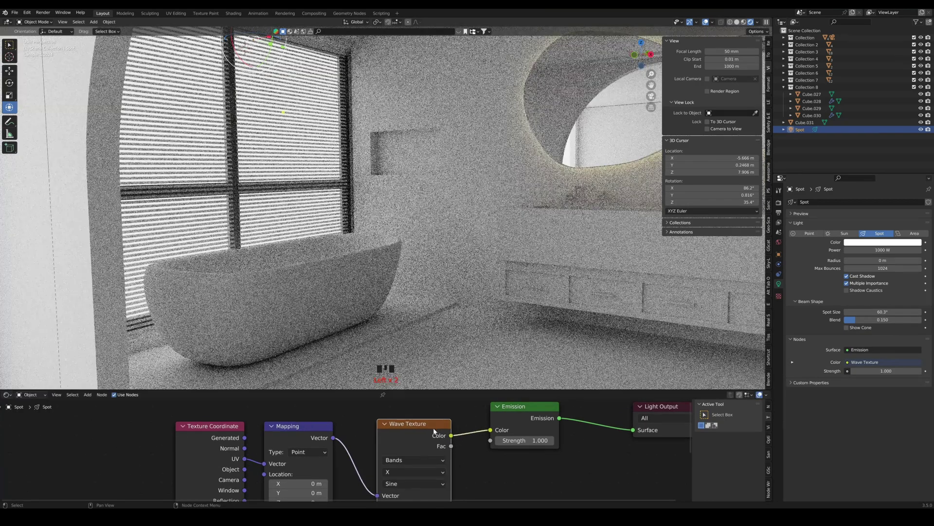
Feed the Mapping node from the Normal coordinate and set its rotation to X -1° and Y -14.5°
{"action": "middle_click_drag", "start_coordinate": [271, 475], "coordinate": [290, 465]}
{"action": "left_click_drag", "start_coordinate": [264, 438], "coordinate": [284, 453]}
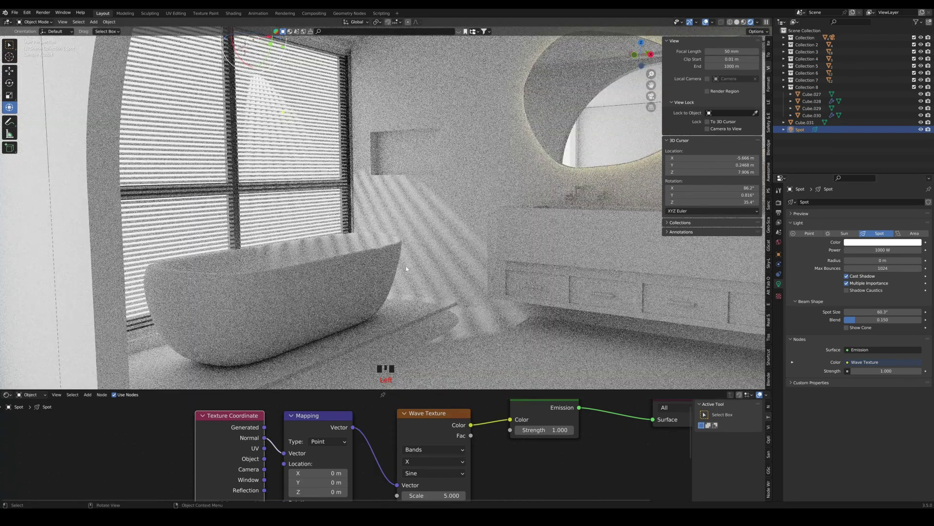
{"action": "middle_click_drag", "start_coordinate": [347, 501], "coordinate": [365, 462]}
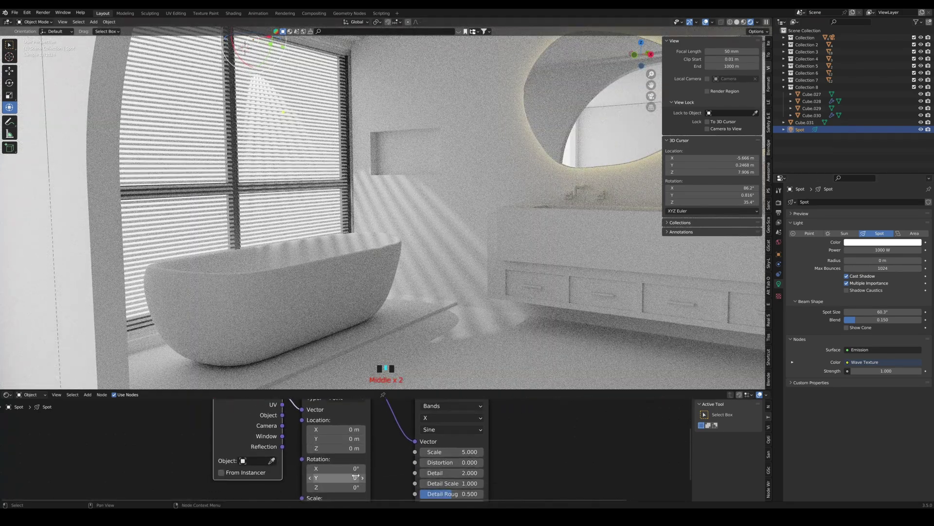
{"action": "left_click_drag", "start_coordinate": [338, 468], "coordinate": [278, 479]}
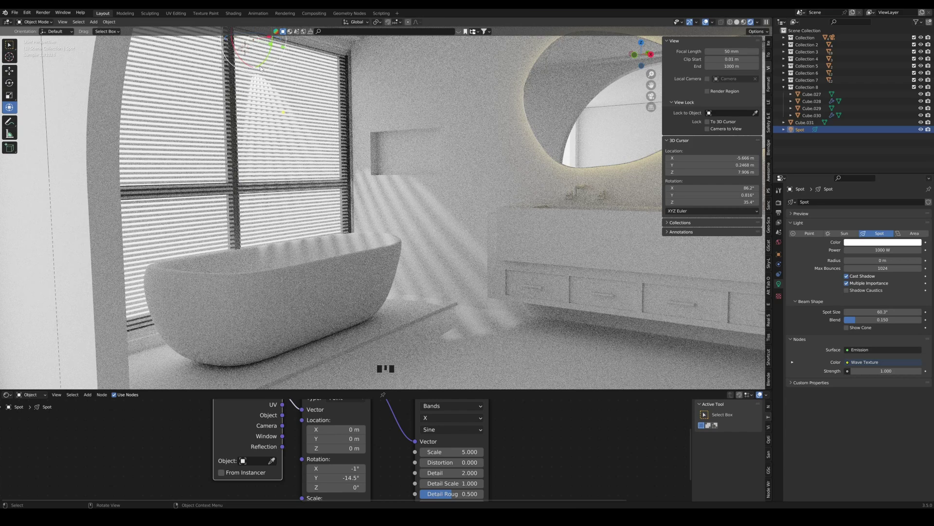
In the camera view, lower the spot light and shift it about 1.27 m along X into the room
{"action": "left_click", "coordinate": [653, 98]}
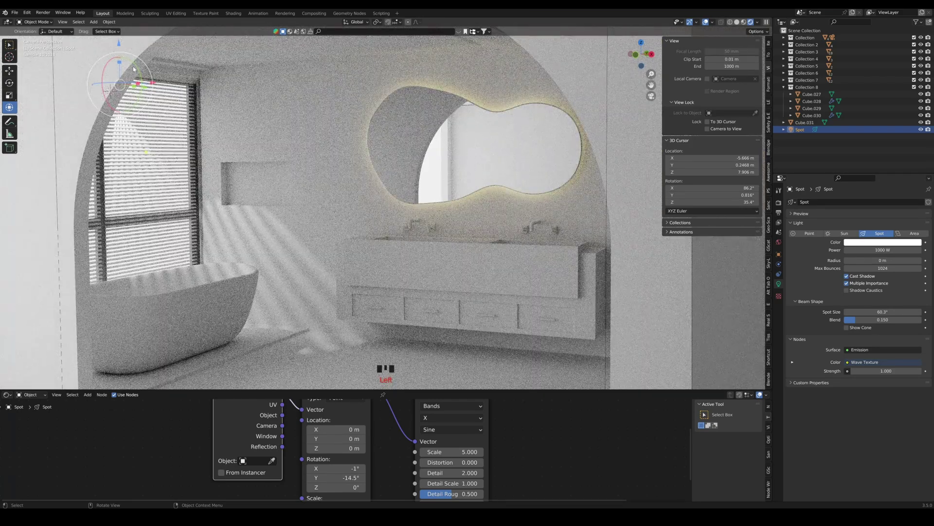
{"action": "left_click_drag", "start_coordinate": [120, 45], "coordinate": [120, 74]}
{"action": "left_click_drag", "start_coordinate": [153, 112], "coordinate": [188, 111]}
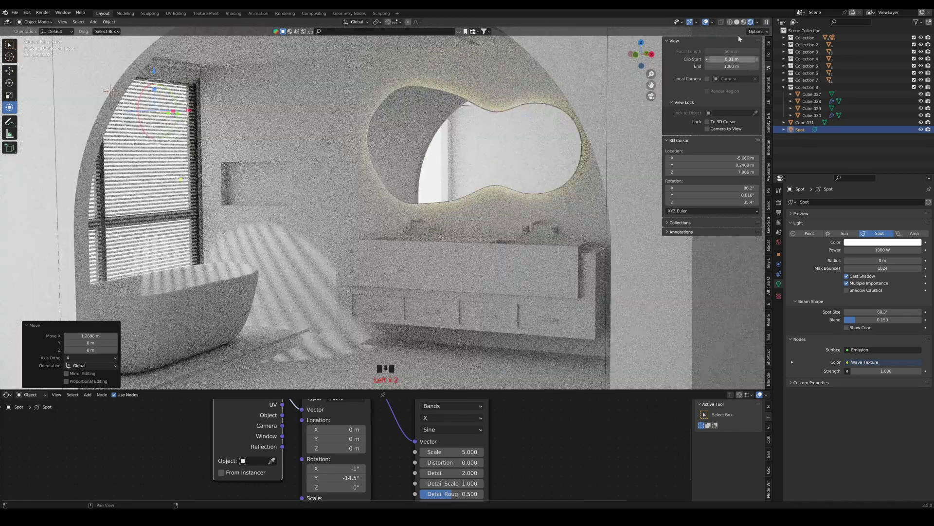
Return to solid shading and raise the spot light about 0.49 m while viewing the room from the open side
{"action": "left_click", "coordinate": [737, 22]}
{"action": "mouse_move", "coordinate": [429, 226]}
{"action": "middle_mouse_down"}
{"action": "mouse_move", "coordinate": [398, 227]}
{"action": "mouse_move", "coordinate": [378, 147]}
{"action": "middle_mouse_up"}
{"action": "left_click_drag", "start_coordinate": [373, 110], "coordinate": [374, 103]}
{"action": "middle_click_drag", "start_coordinate": [373, 104], "coordinate": [386, 107]}
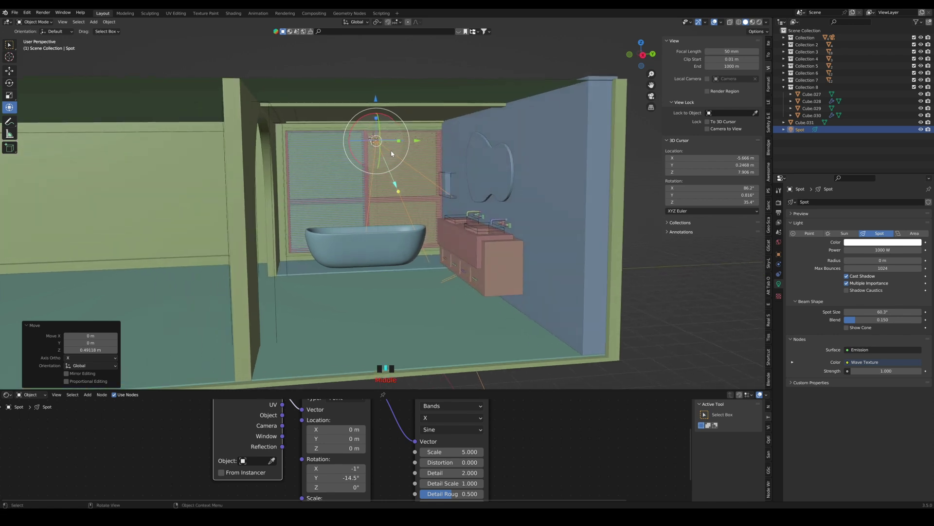
Aim the spot light at the floor near the vanity, then move it along Y away from the vanity wall and about 0.64 m up
{"action": "left_click_drag", "start_coordinate": [396, 193], "coordinate": [432, 298]}
{"action": "middle_click_drag", "start_coordinate": [415, 128], "coordinate": [423, 133]}
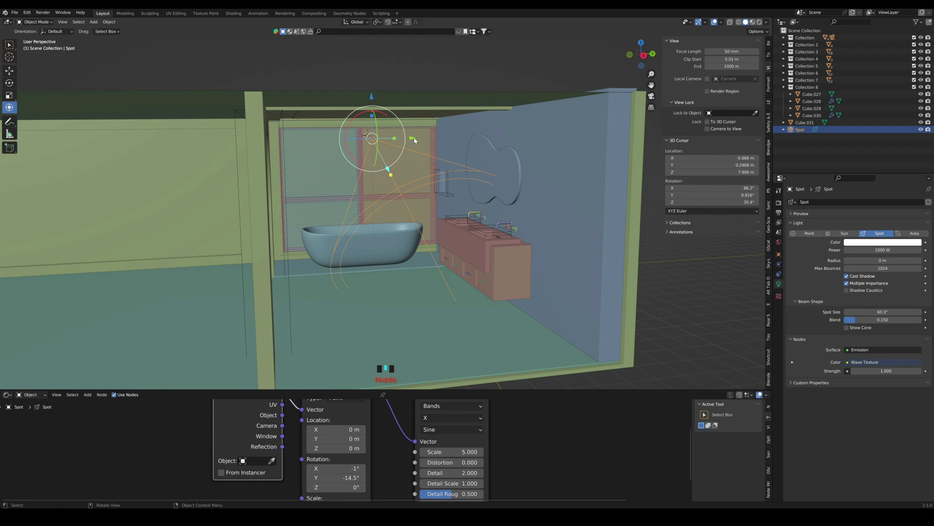
{"action": "left_click_drag", "start_coordinate": [414, 140], "coordinate": [379, 140]}
{"action": "left_click_drag", "start_coordinate": [340, 99], "coordinate": [340, 91]}
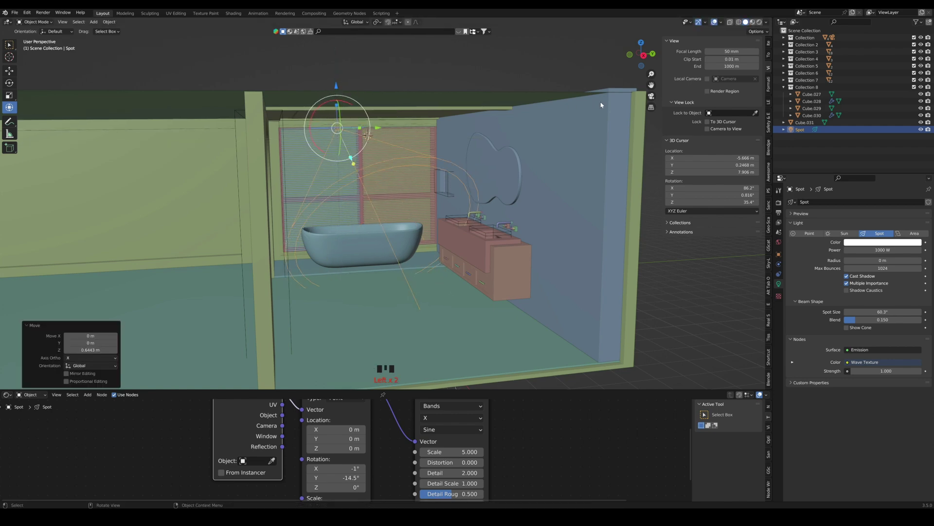
Show the rendered camera view and set the Wave Texture's scale to 21
{"action": "left_click", "coordinate": [652, 96]}
{"action": "left_click", "coordinate": [760, 22]}
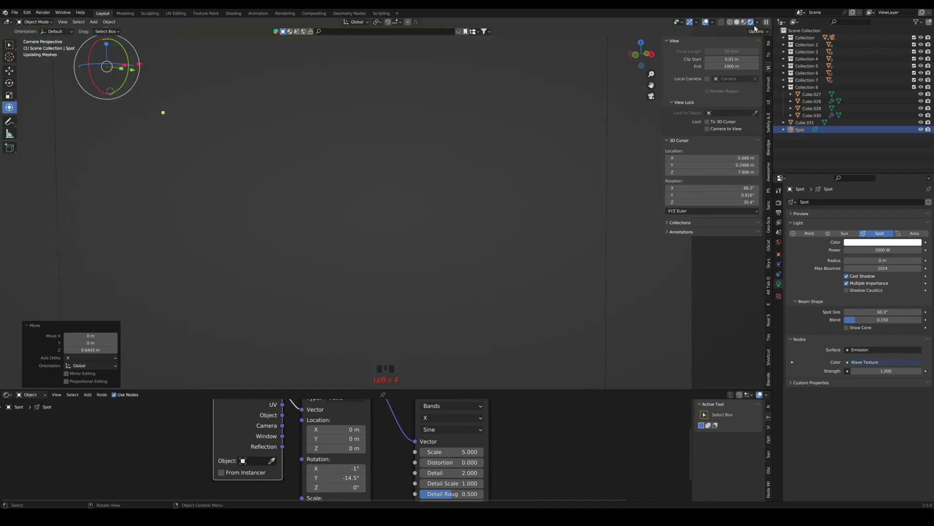
{"action": "scroll", "coordinate": [445, 302], "scroll_direction": "down", "scroll_amount": 2}
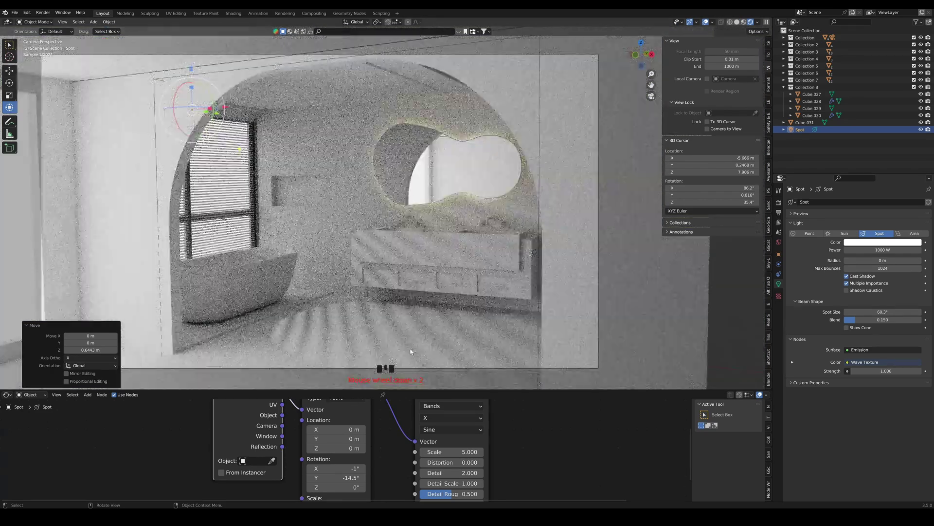
{"action": "scroll", "coordinate": [387, 440], "scroll_direction": "down", "scroll_amount": 6}
{"action": "left_click_drag", "start_coordinate": [440, 453], "coordinate": [517, 453]}
{"action": "left_click", "coordinate": [539, 482]}
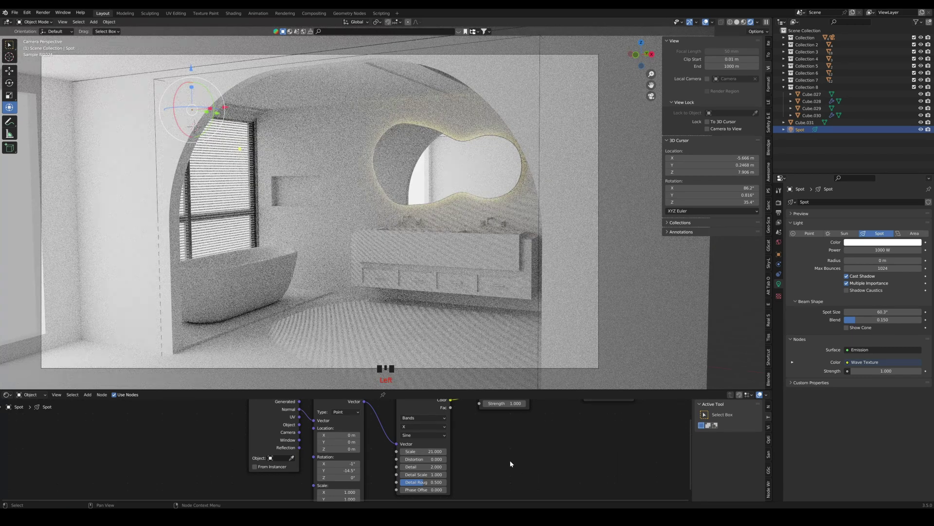
Rotate the spot light 15.6° about Y and give it an emission strength of 2.8 and a spot size of 48.6°
{"action": "left_click_drag", "start_coordinate": [213, 94], "coordinate": [206, 102]}
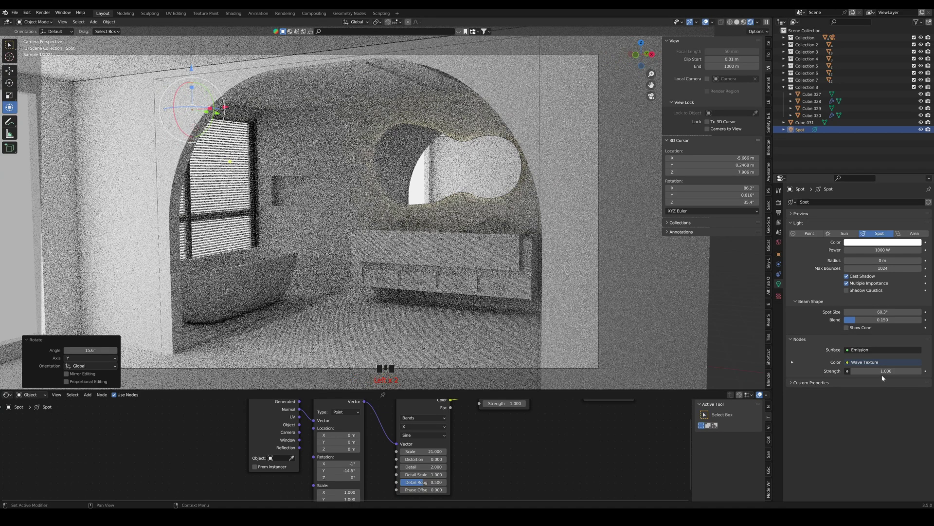
{"action": "left_click_drag", "start_coordinate": [881, 373], "coordinate": [888, 373]}
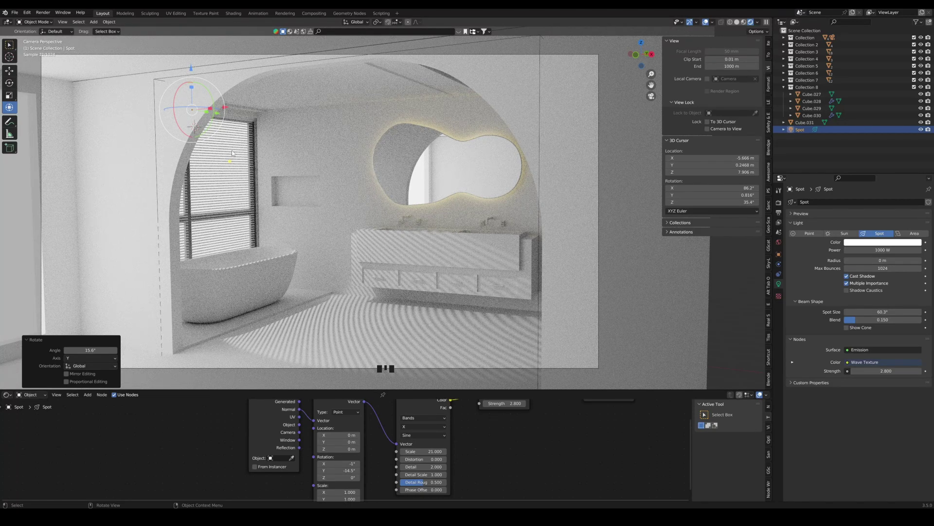
{"action": "left_click_drag", "start_coordinate": [232, 162], "coordinate": [208, 130]}
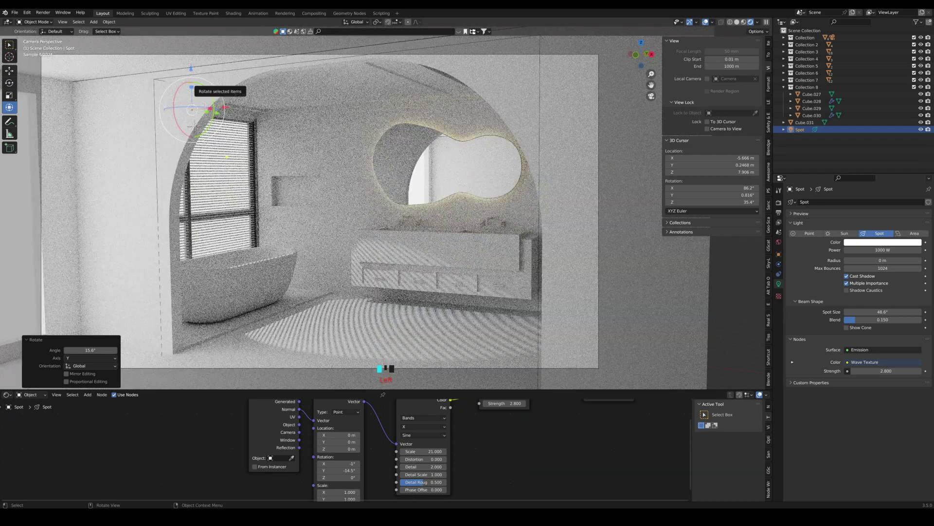
Rotate the spot light 7.44° about Y, with blend 0.022, Wave Texture detail scale 0.6 and Mapping Y rotation 13.6°
{"action": "left_click_drag", "start_coordinate": [201, 85], "coordinate": [205, 89]}
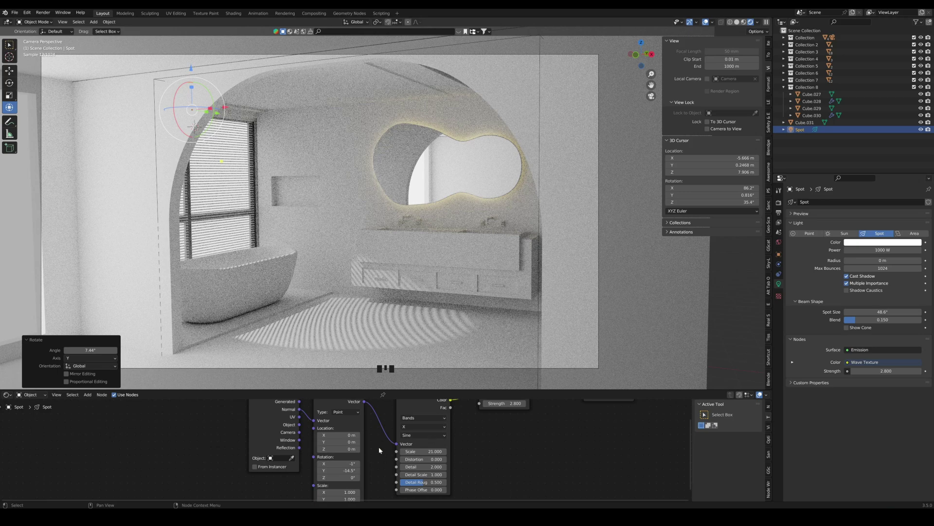
{"action": "left_click_drag", "start_coordinate": [870, 320], "coordinate": [860, 320]}
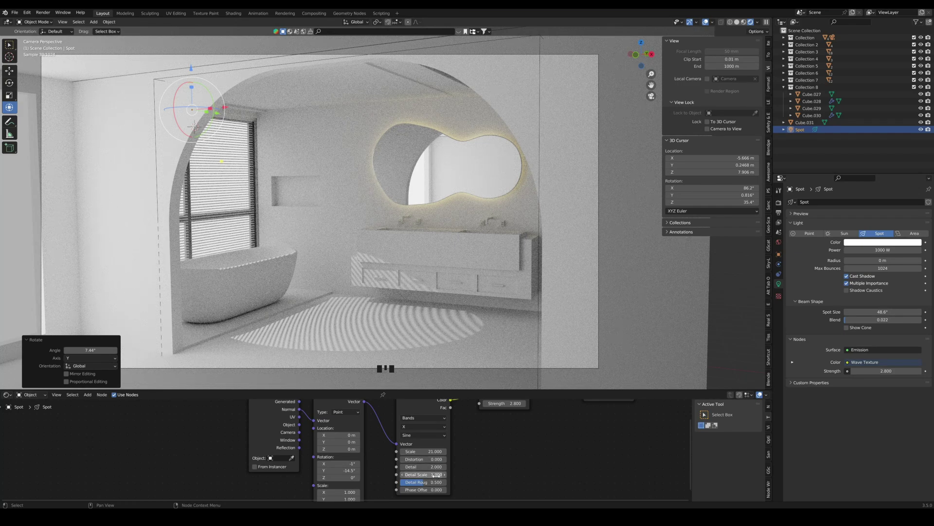
{"action": "left_click_drag", "start_coordinate": [436, 474], "coordinate": [487, 471]}
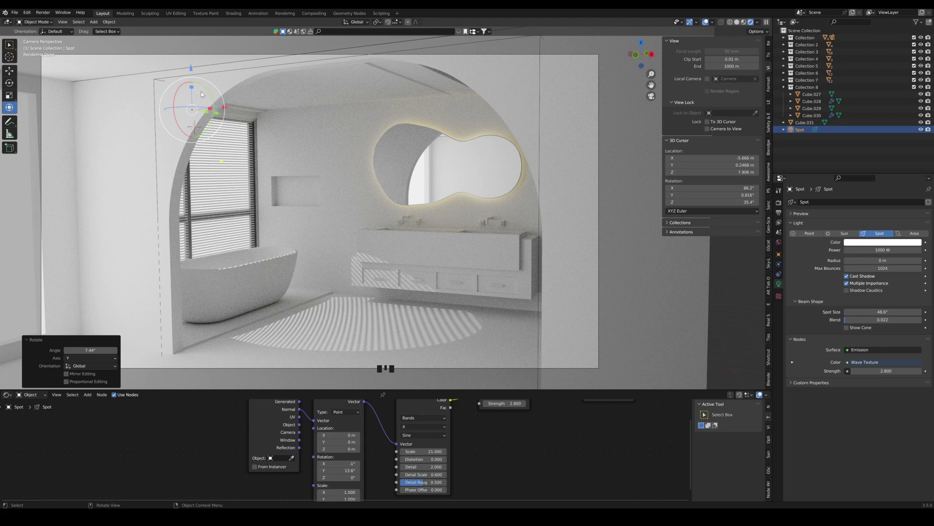
Raise the spot light about 0.095 m, set its emission strength to 5.9, and save the file
{"action": "left_click_drag", "start_coordinate": [190, 69], "coordinate": [191, 68]}
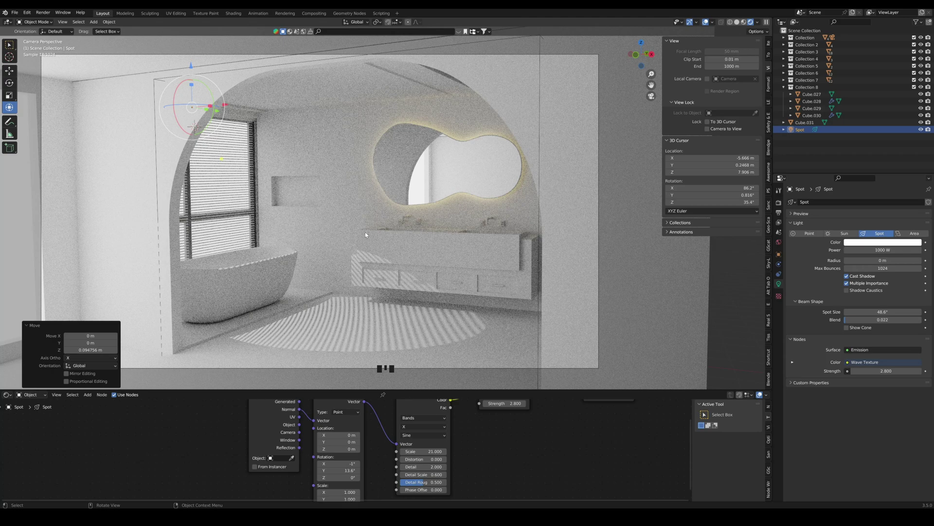
{"action": "left_click_drag", "start_coordinate": [886, 371], "coordinate": [903, 371]}
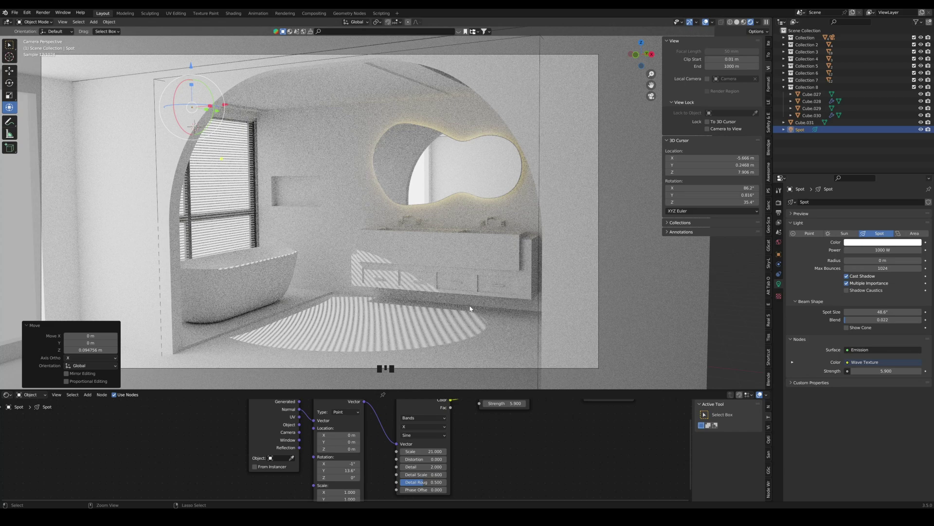
{"action": "key", "text": "ctrl+s"}
Set the emission strength of Material.005 on the room's Plane object to 2.5 and save the file
{"action": "left_click", "coordinate": [132, 267]}
{"action": "left_click", "coordinate": [879, 219]}
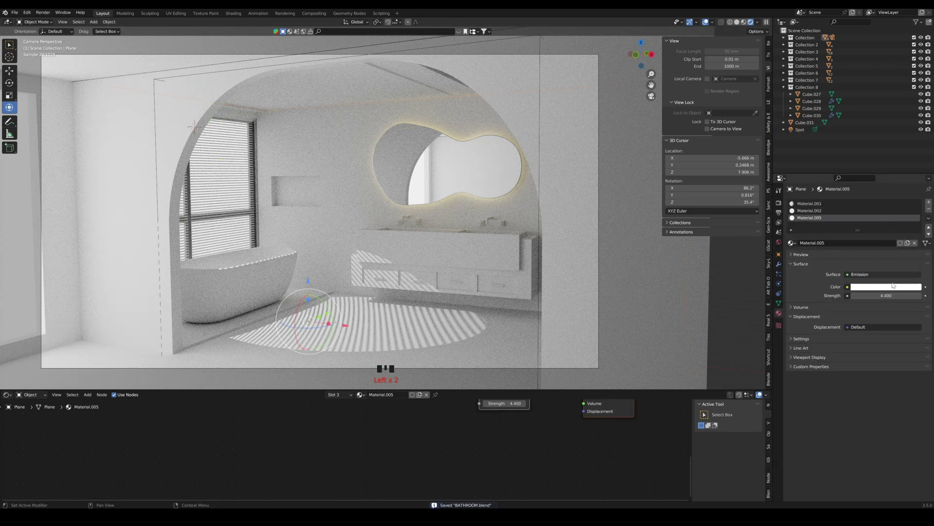
{"action": "left_click", "coordinate": [887, 296]}
{"action": "mouse_move", "coordinate": [887, 296]}
{"action": "left_mouse_down"}
{"action": "mouse_move", "coordinate": [898, 296]}
{"action": "mouse_move", "coordinate": [877, 295]}
{"action": "left_mouse_up"}
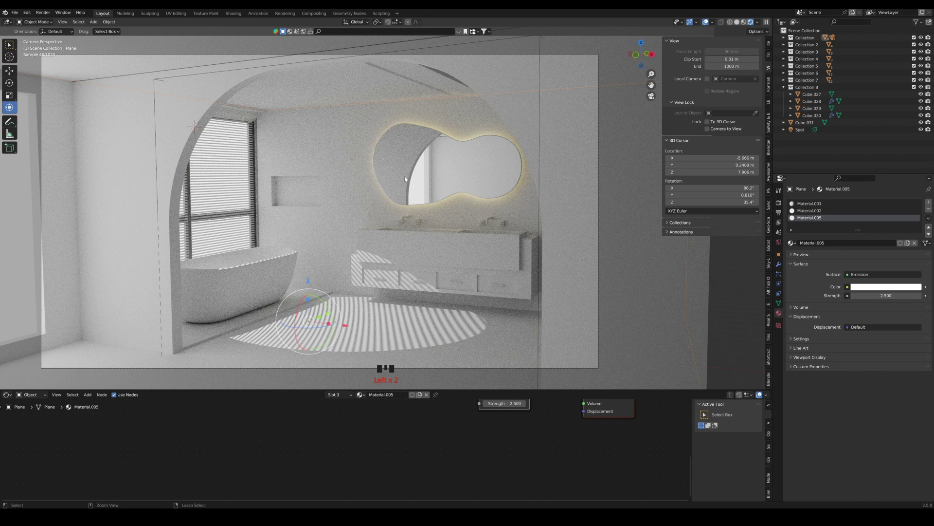
{"action": "key", "text": "ctrl+s"}
Tint the spot light's color a very pale warm cream
{"action": "left_click", "coordinate": [194, 123]}
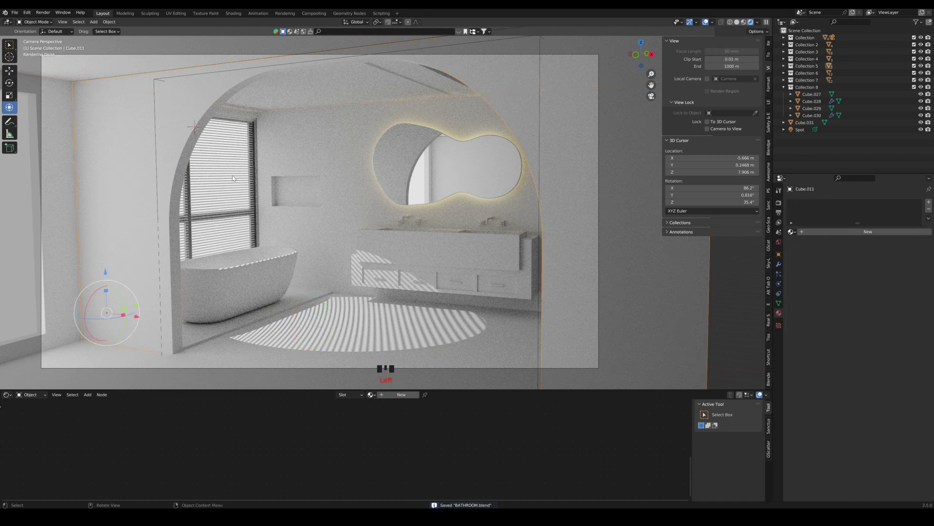
{"action": "left_click", "coordinate": [801, 129]}
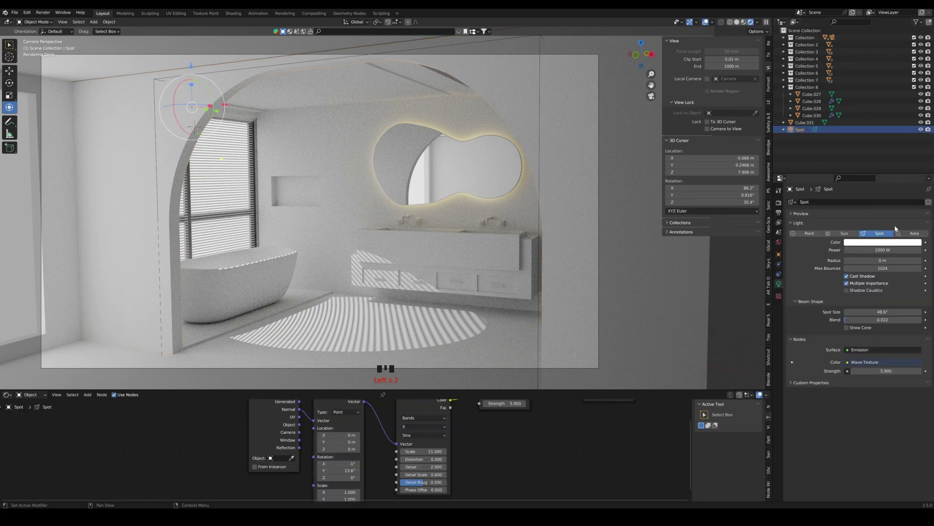
{"action": "left_click", "coordinate": [891, 243]}
{"action": "left_click", "coordinate": [882, 182]}
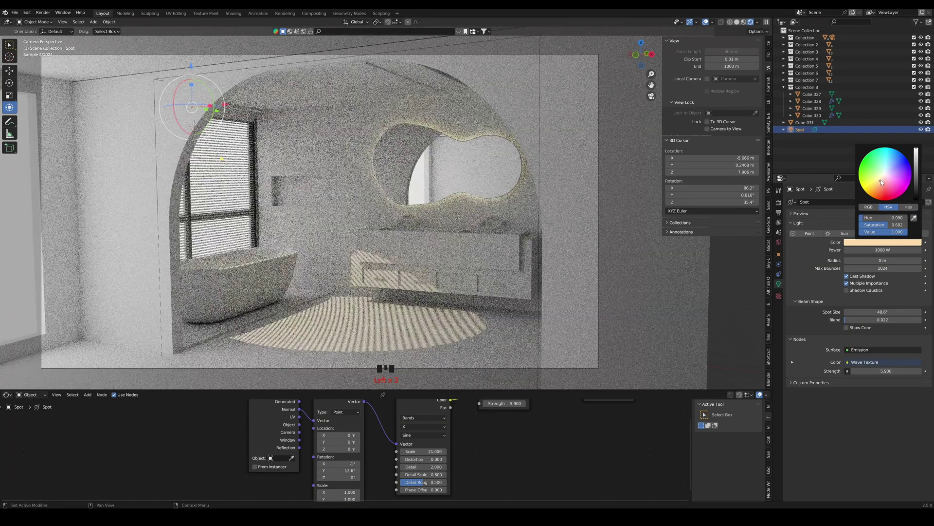
{"action": "left_click", "coordinate": [884, 177]}
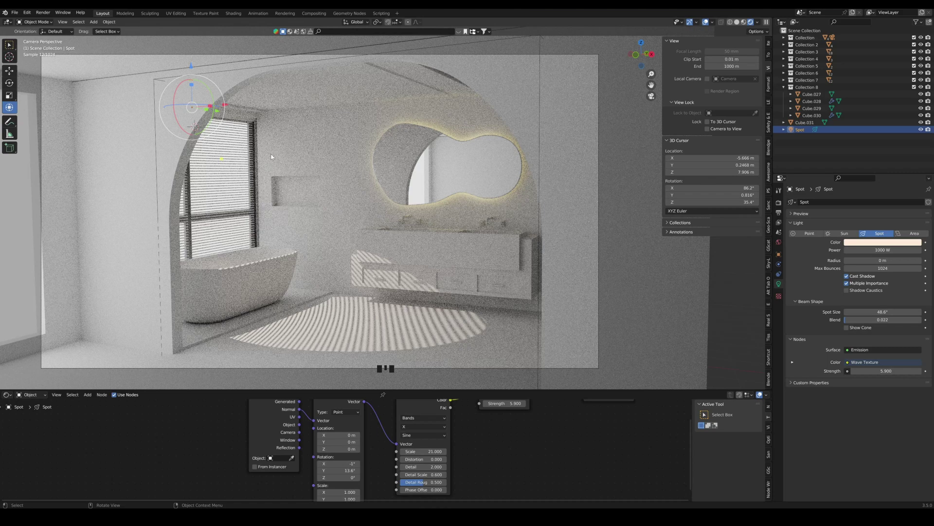
Give the room Plane's emission materials Material.005 (hue 0.100, saturation 0.424) and Material.002 a warm cream color
{"action": "left_click", "coordinate": [352, 159]}
{"action": "left_click", "coordinate": [293, 119]}
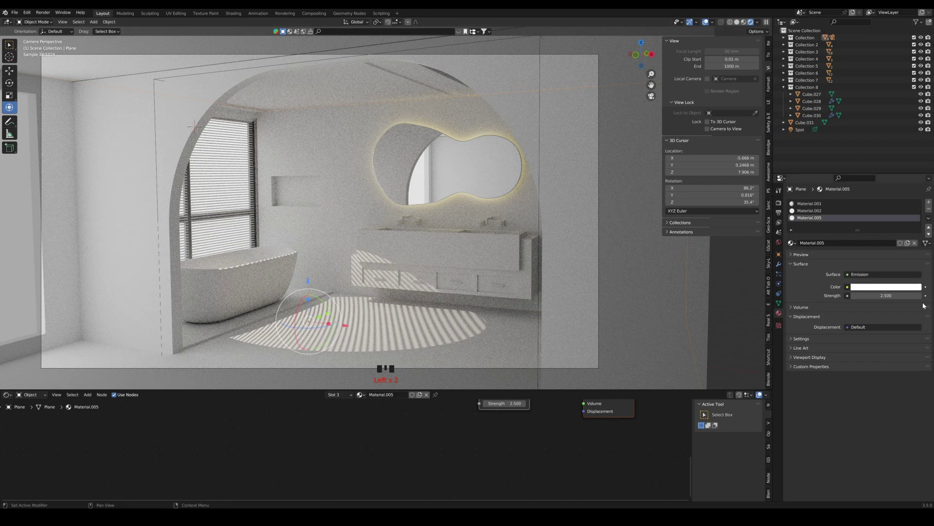
{"action": "left_click", "coordinate": [894, 288]}
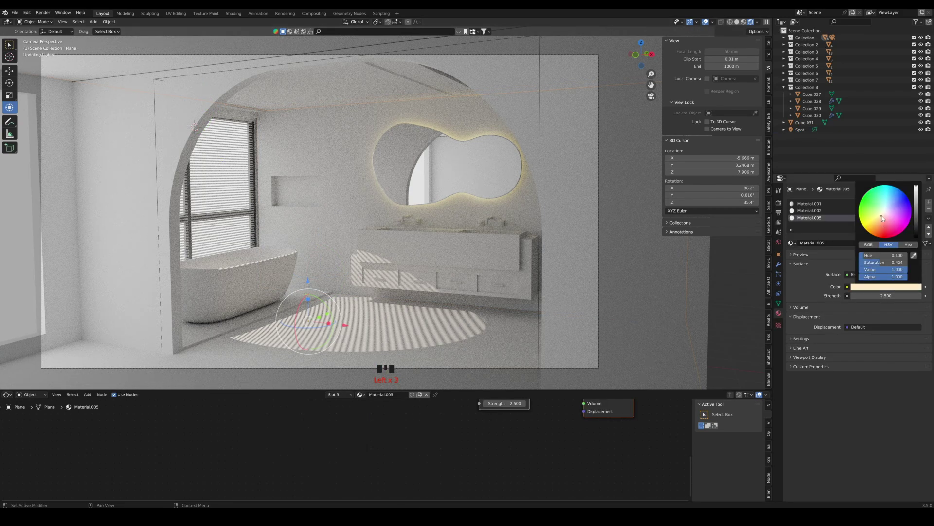
{"action": "left_click", "coordinate": [839, 211]}
{"action": "left_click", "coordinate": [890, 287]}
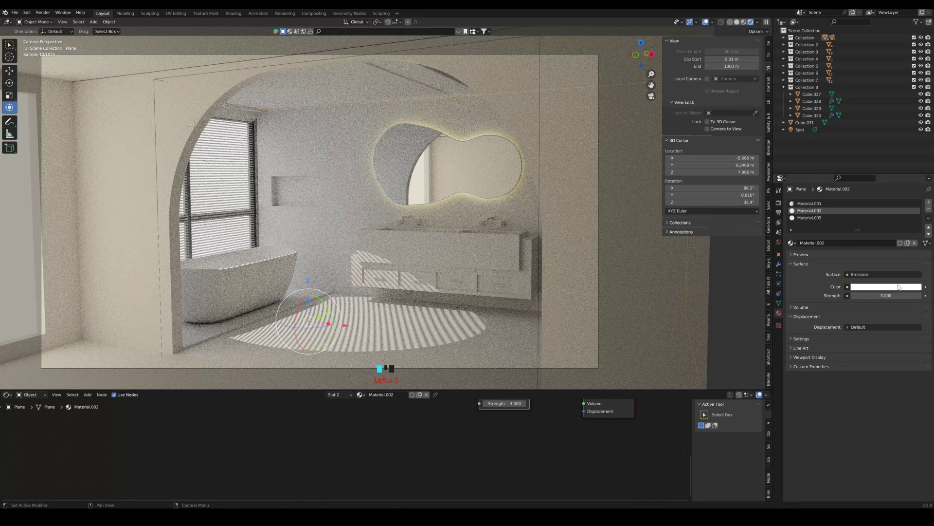
{"action": "left_click_drag", "start_coordinate": [884, 220], "coordinate": [883, 215]}
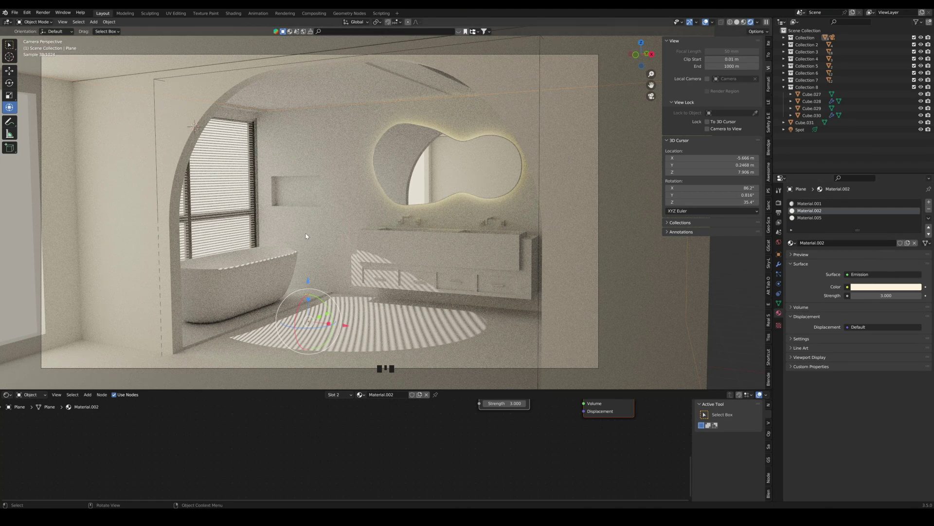
Set the spot light's color to a warm cream with hue 0.095 and saturation 0.436, and save the file
{"action": "left_click", "coordinate": [799, 129]}
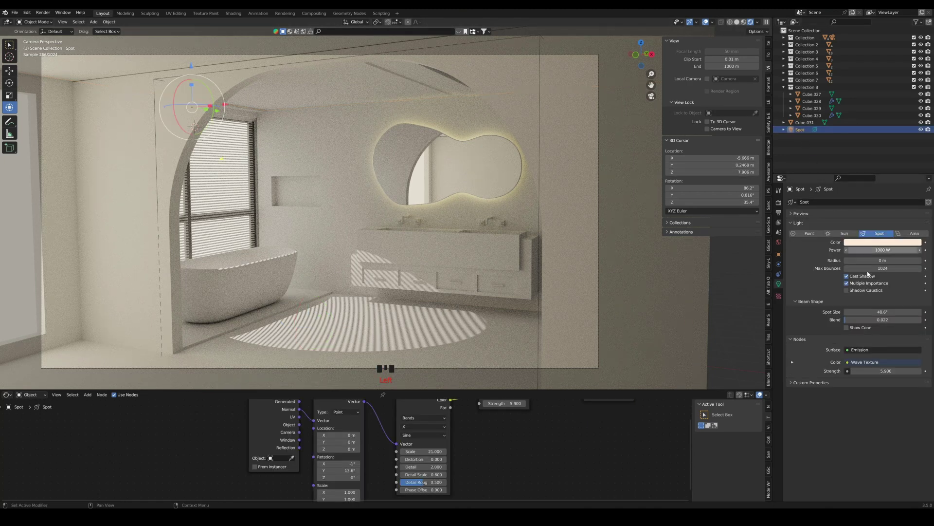
{"action": "left_click", "coordinate": [887, 242]}
{"action": "left_click", "coordinate": [884, 183]}
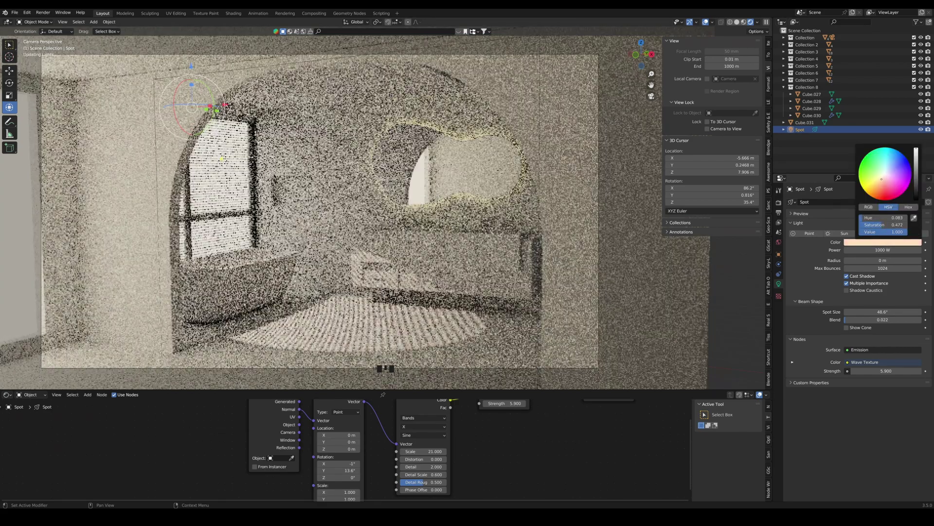
{"action": "left_click_drag", "start_coordinate": [882, 179], "coordinate": [881, 178]}
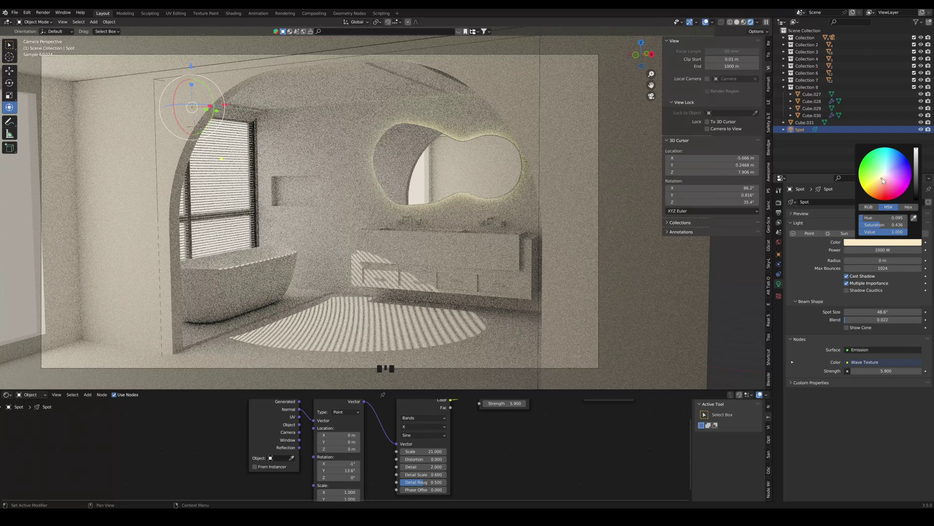
{"action": "key", "text": "ctrl+s"}
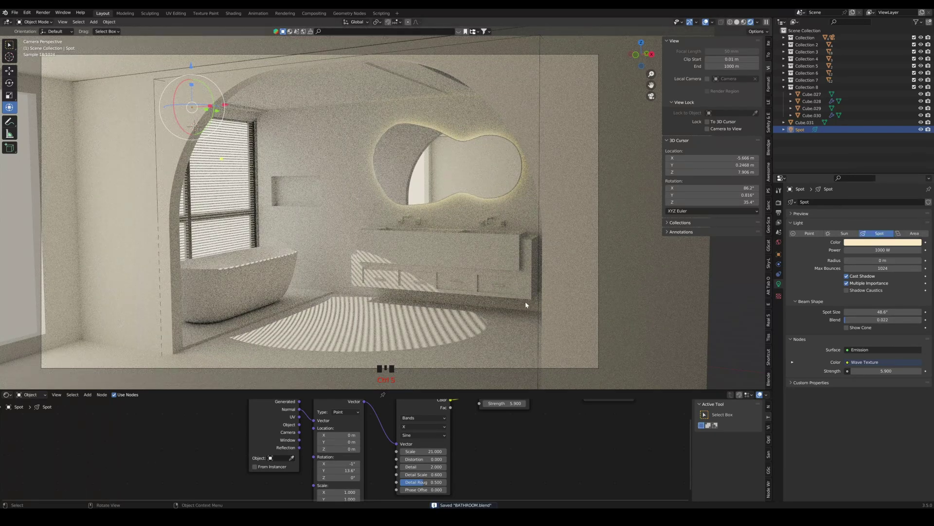
Set the window blinds' material alpha to 1.000 and darken its base color to a gray with value 0.143
{"action": "left_click", "coordinate": [231, 172]}
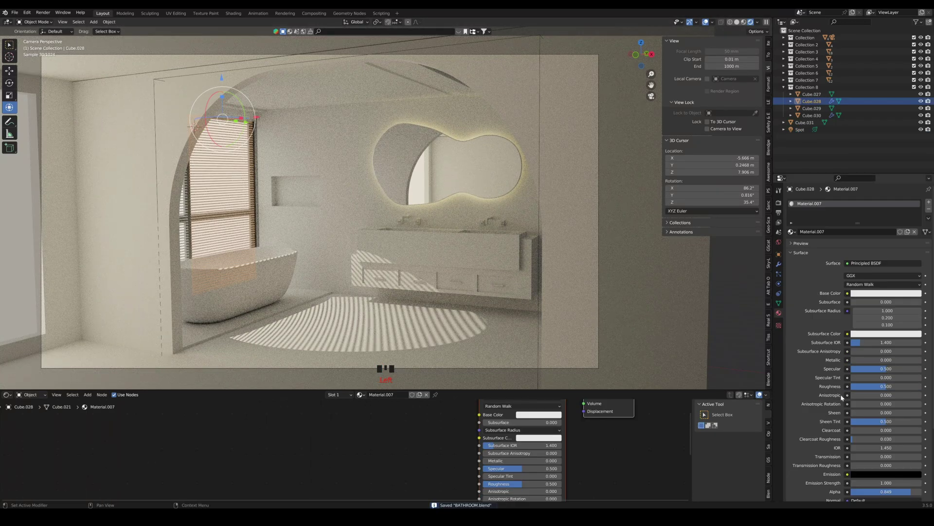
{"action": "scroll", "coordinate": [866, 423], "scroll_direction": "down", "scroll_amount": 2}
{"action": "left_click_drag", "start_coordinate": [910, 453], "coordinate": [895, 453]}
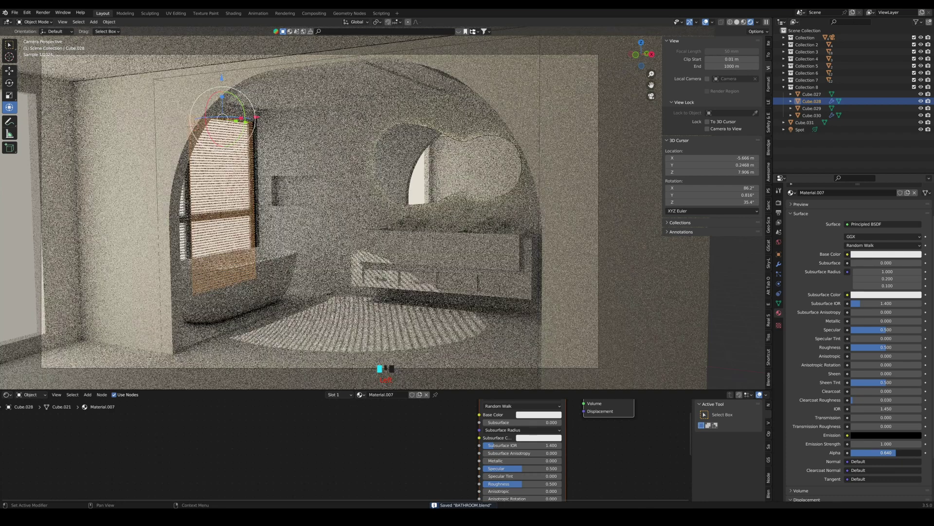
{"action": "left_click", "coordinate": [902, 255]}
{"action": "left_click_drag", "start_coordinate": [918, 161], "coordinate": [917, 184]}
{"action": "left_click", "coordinate": [519, 270]}
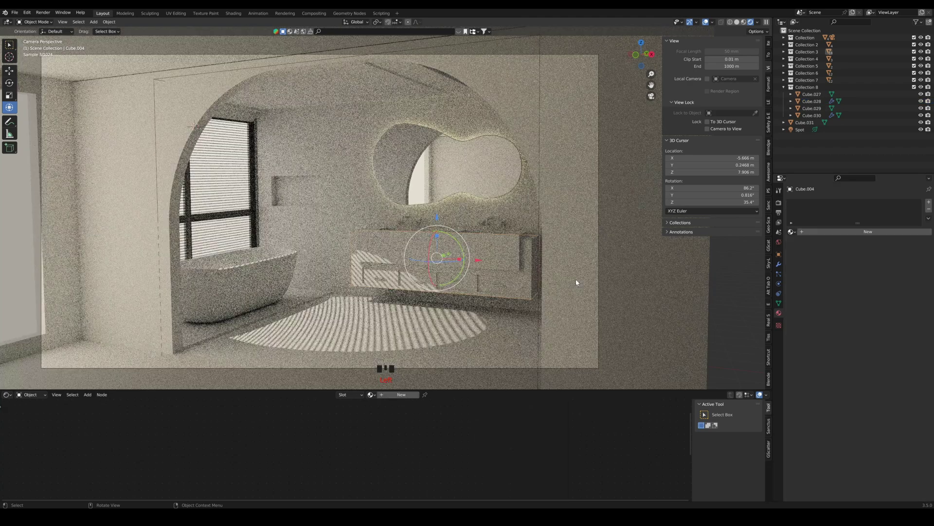
{"action": "left_click", "coordinate": [220, 184]}
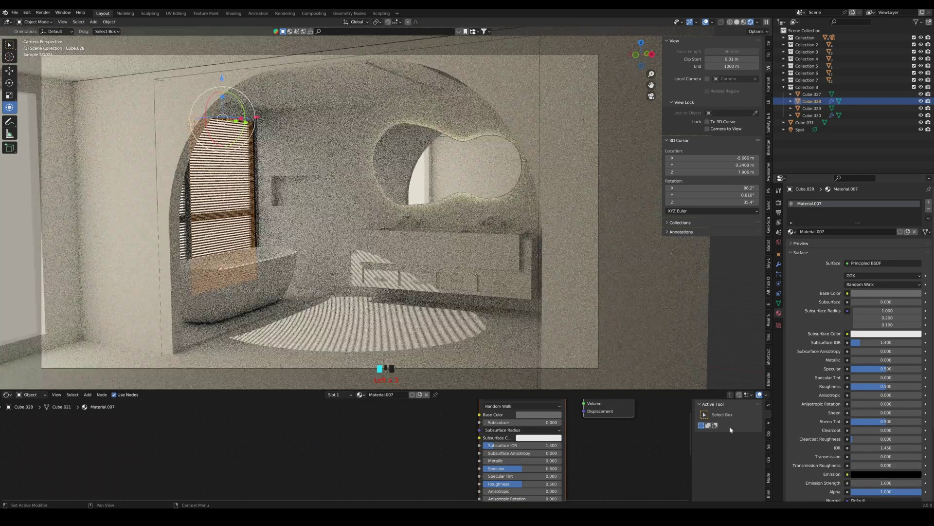
{"action": "left_click", "coordinate": [501, 364]}
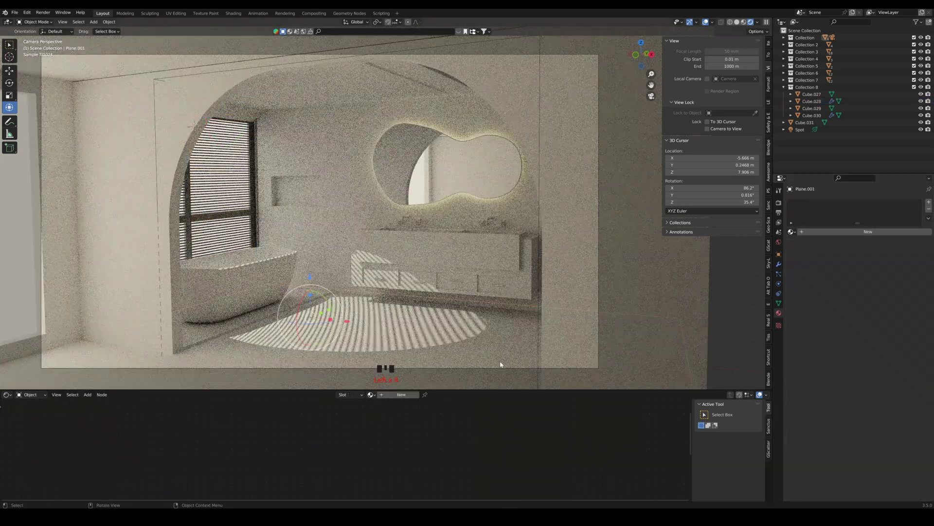
Lighten the window blinds' base color to a light gray and adjust the material's metallic value
{"action": "left_click", "coordinate": [238, 181]}
{"action": "scroll", "coordinate": [200, 239], "scroll_direction": "up", "scroll_amount": 6}
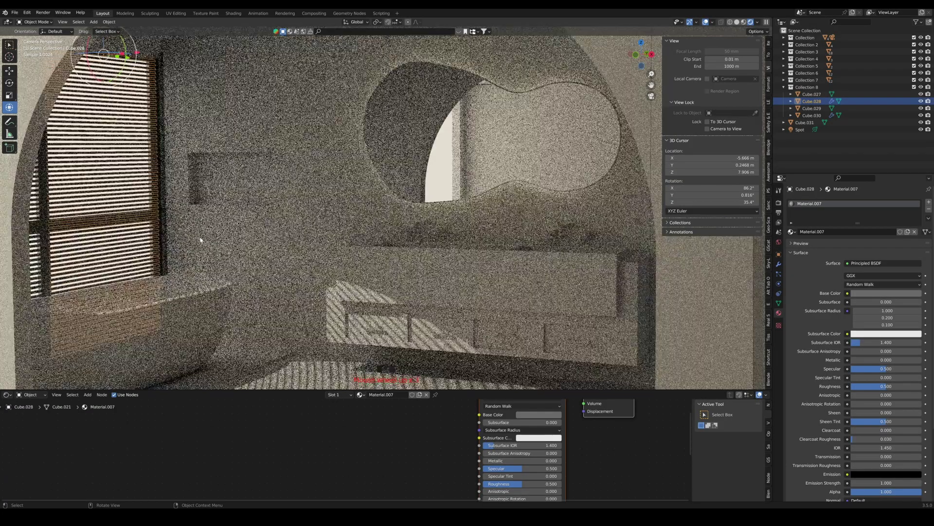
{"action": "middle_click_drag", "start_coordinate": [195, 240], "coordinate": [538, 263], "text": "shift"}
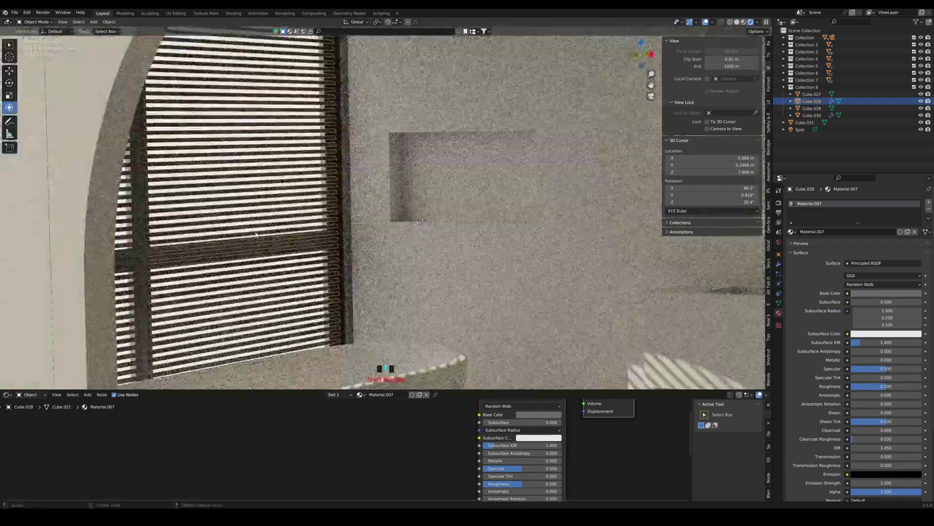
{"action": "scroll", "coordinate": [256, 235], "scroll_direction": "up", "scroll_amount": 2}
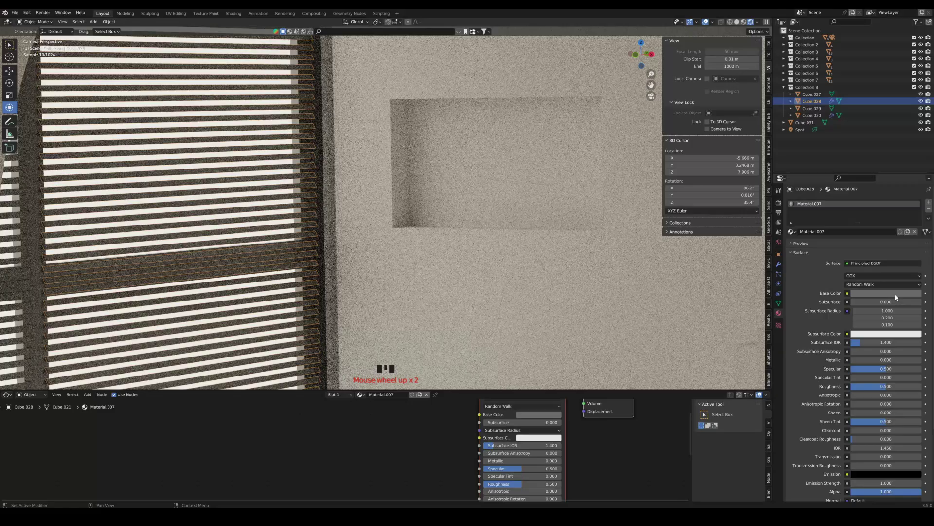
{"action": "left_click", "coordinate": [896, 295]}
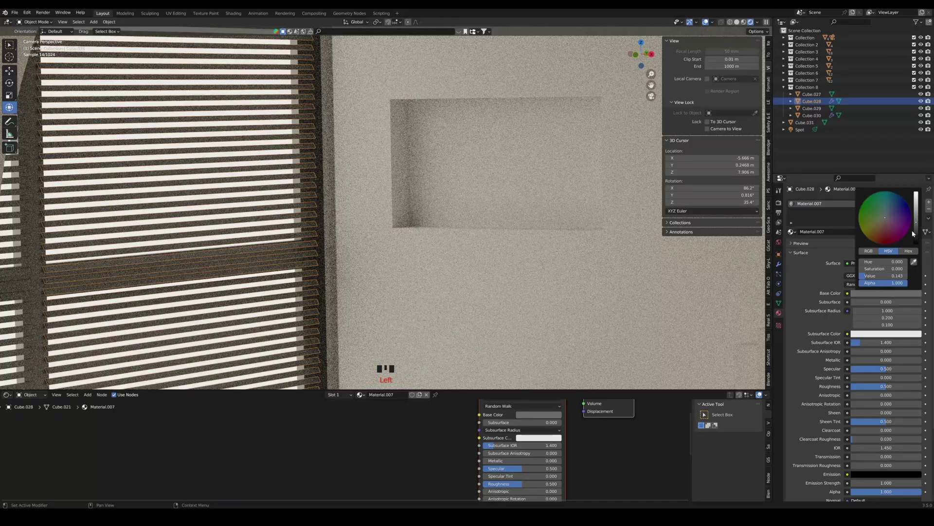
{"action": "left_click_drag", "start_coordinate": [916, 227], "coordinate": [916, 208]}
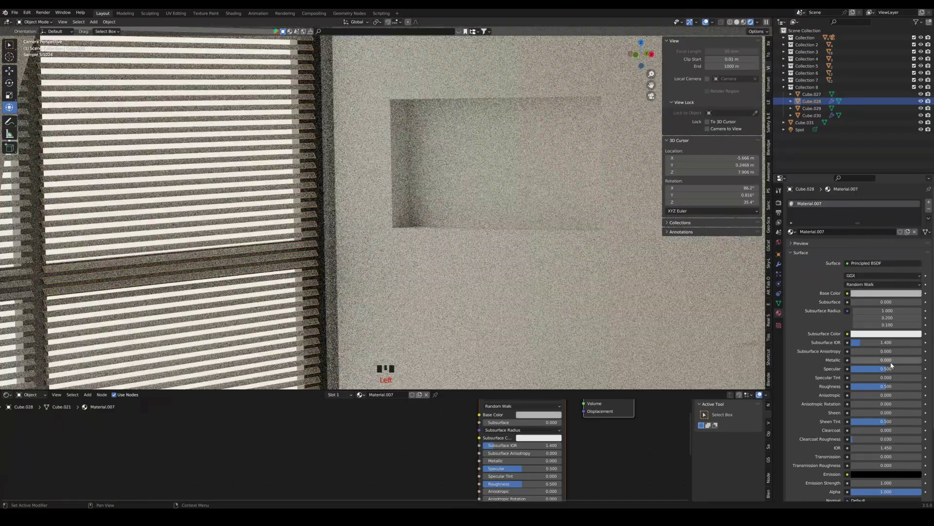
{"action": "left_click_drag", "start_coordinate": [872, 360], "coordinate": [882, 386]}
Move the dark window frame about 0.092 m in negative X behind the blinds and save the file
{"action": "left_click", "coordinate": [457, 297]}
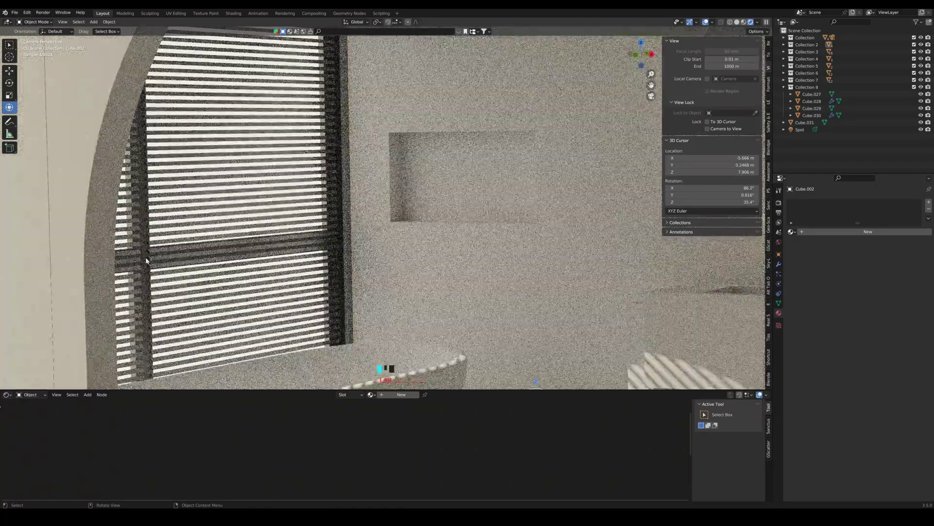
{"action": "left_click", "coordinate": [141, 260]}
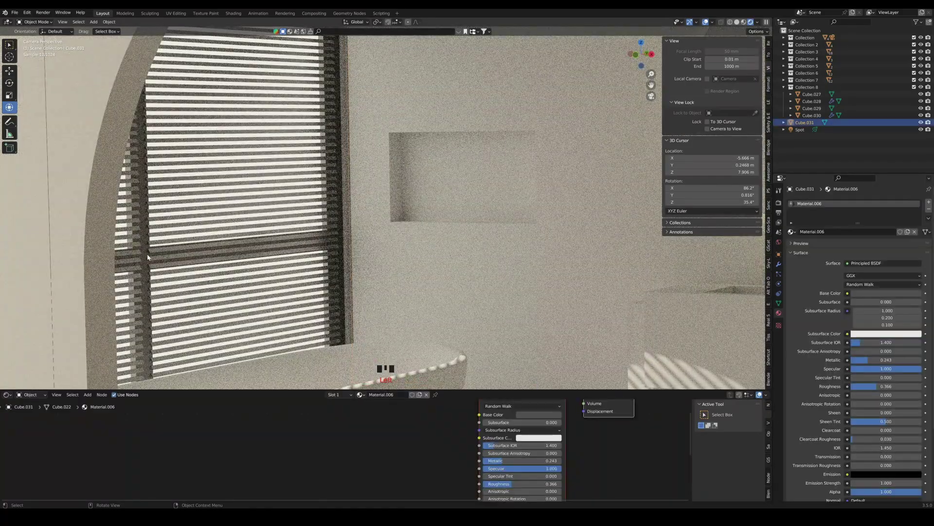
{"action": "scroll", "coordinate": [194, 242], "scroll_direction": "down", "scroll_amount": 4}
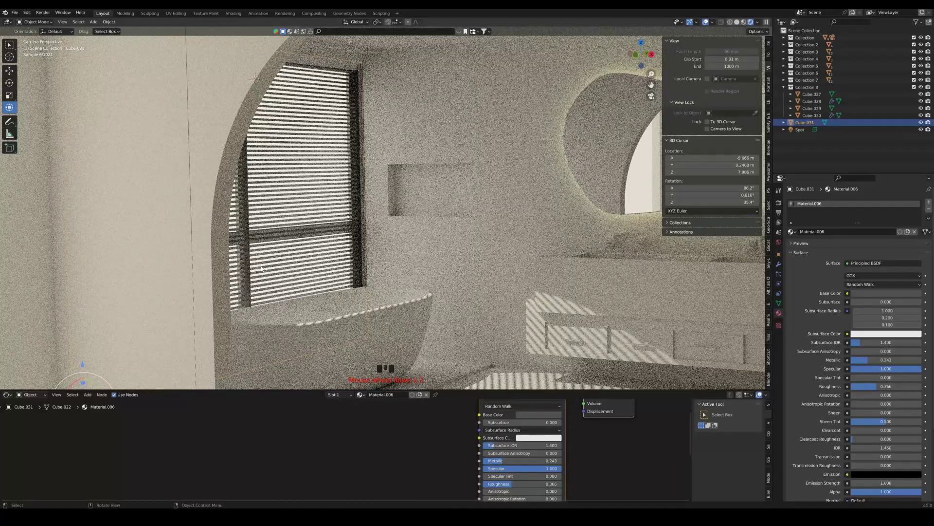
{"action": "key", "text": "g"}
{"action": "key", "text": "x"}
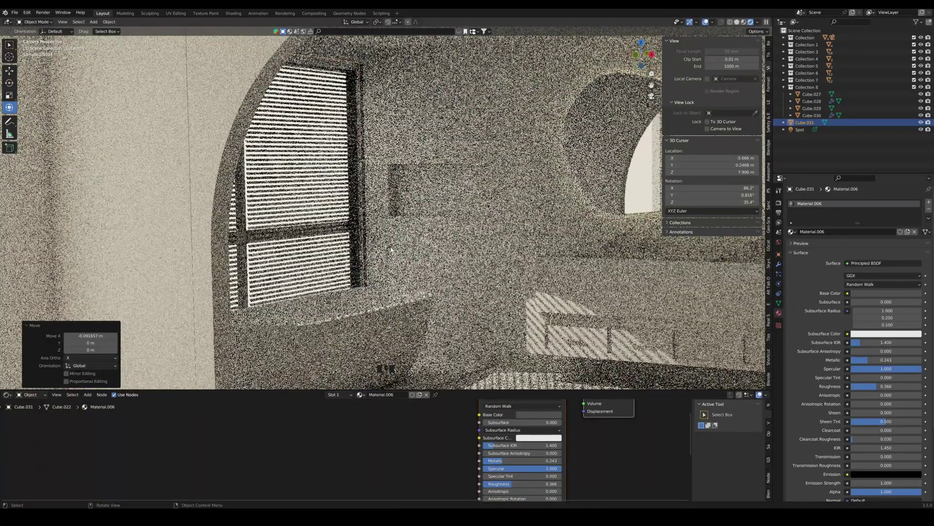
{"action": "key", "text": "ctrl+s"}
{"action": "scroll", "coordinate": [426, 271], "scroll_direction": "down", "scroll_amount": 2}
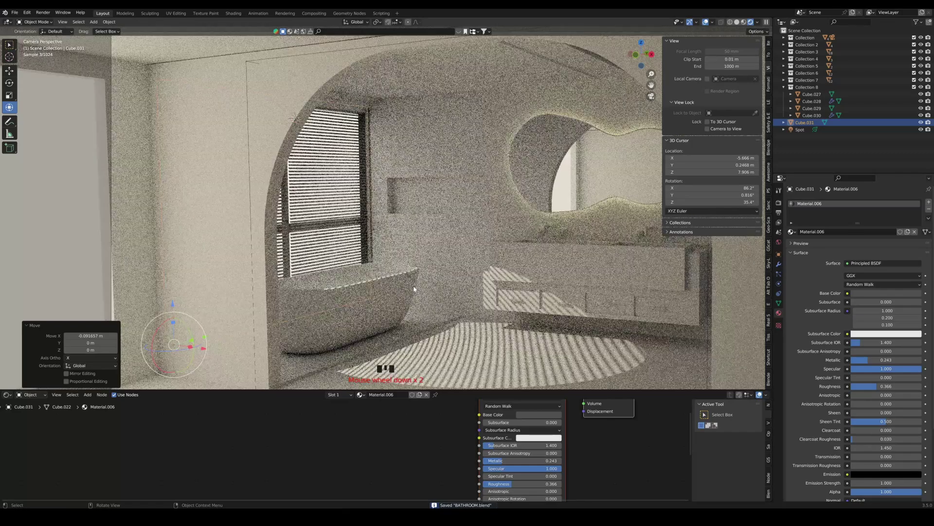
{"action": "left_click", "coordinate": [390, 298]}
{"action": "scroll", "coordinate": [572, 288], "scroll_direction": "down", "scroll_amount": 1}
{"action": "middle_click_drag", "start_coordinate": [572, 287], "coordinate": [507, 281], "text": "shift"}
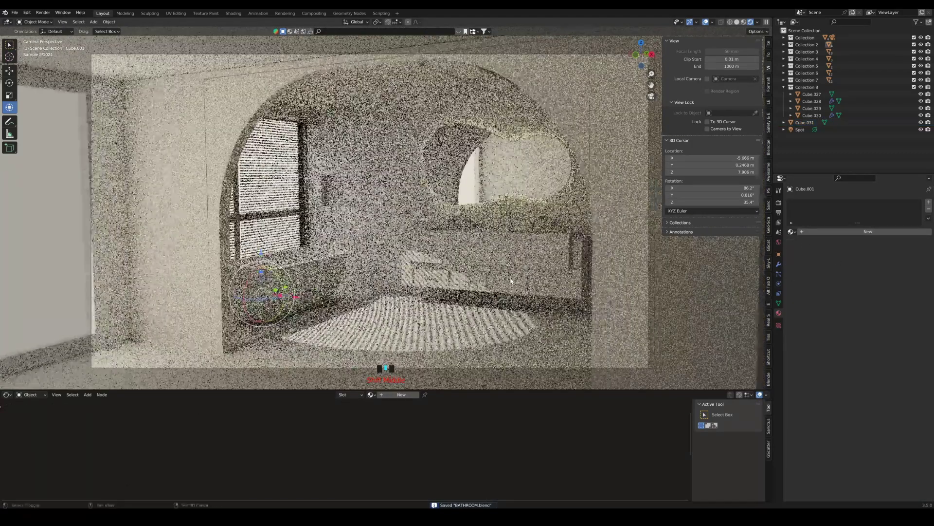
{"action": "key", "text": "ctrl+s"}
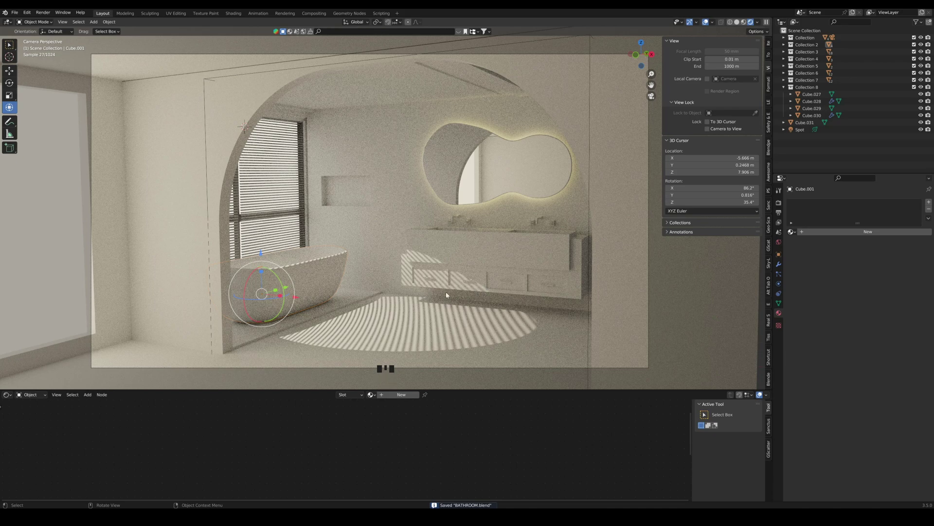
{"action": "left_click", "coordinate": [132, 316]}
{"action": "key", "text": "Tab"}
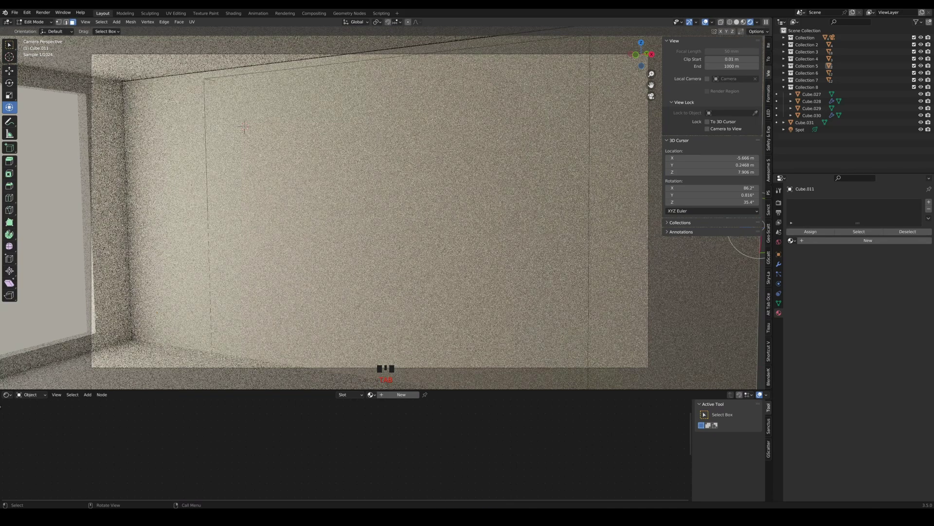
{"action": "key", "text": "Tab"}
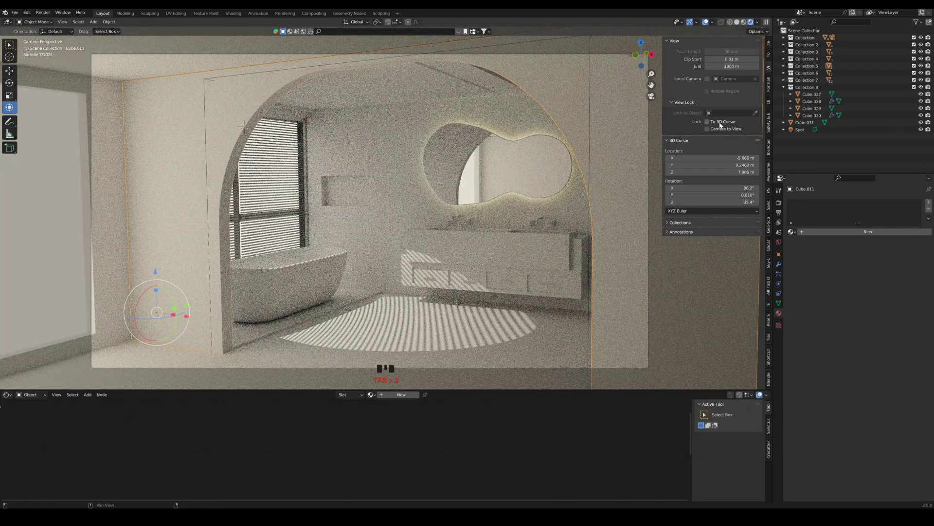
Lock the camera to the view, pan it so the bathroom sits slightly further left in the frame, unlock it, and switch to solid shading
{"action": "mouse_move", "coordinate": [493, 262]}
{"action": "middle_mouse_down", "text": "shift"}
{"action": "mouse_move", "coordinate": [473, 265]}
{"action": "mouse_move", "coordinate": [483, 277]}
{"action": "middle_mouse_up", "text": "shift"}
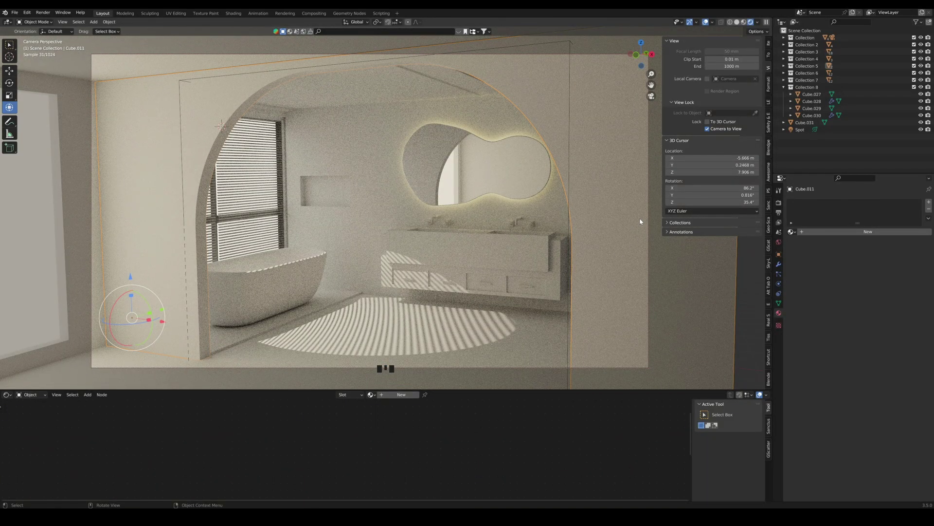
{"action": "left_click", "coordinate": [737, 23]}
{"action": "middle_click_drag", "start_coordinate": [463, 267], "coordinate": [472, 306]}
{"action": "scroll", "coordinate": [474, 307], "scroll_direction": "down", "scroll_amount": 12}
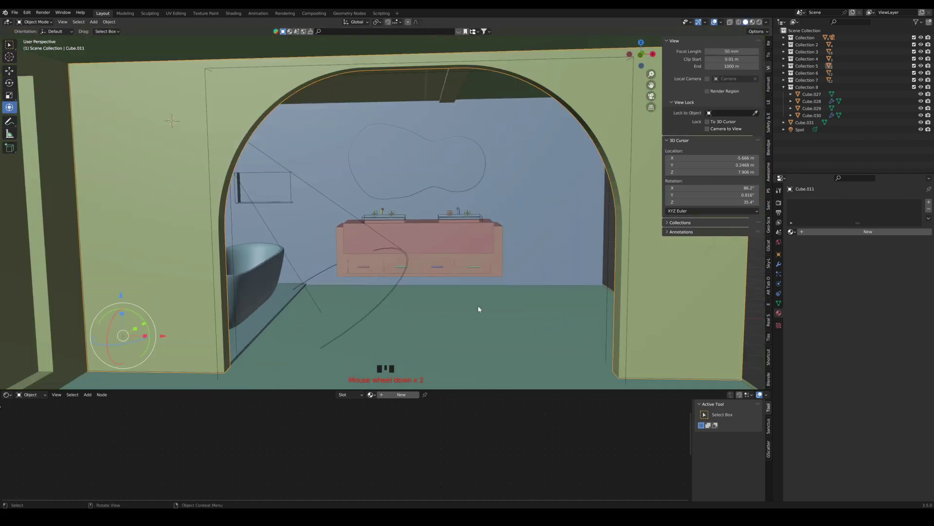
Scale the arch cutter object to 1.010 along Z and undo the extra X scaling
{"action": "middle_click_drag", "start_coordinate": [541, 299], "coordinate": [476, 110]}
{"action": "left_click", "coordinate": [485, 75]}
{"action": "left_click_drag", "start_coordinate": [377, 209], "coordinate": [380, 211]}
{"action": "left_click_drag", "start_coordinate": [357, 182], "coordinate": [361, 178]}
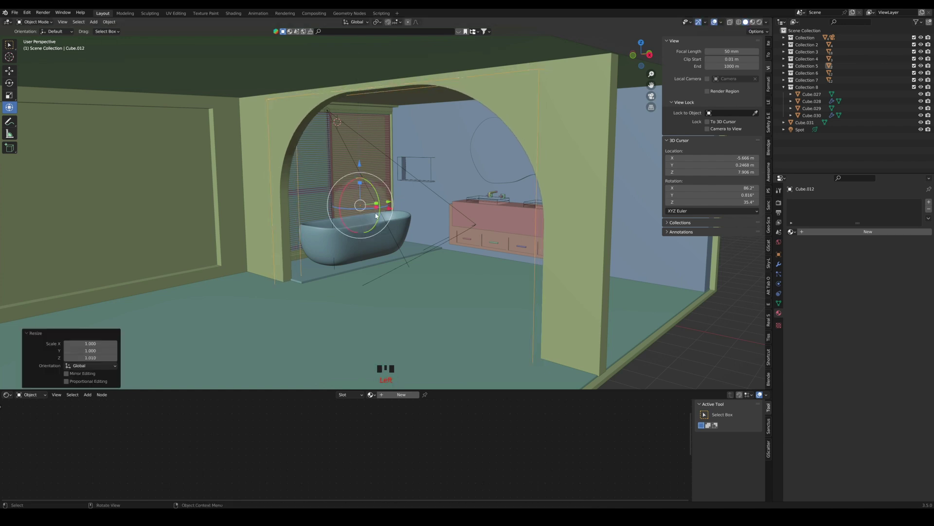
{"action": "scroll", "coordinate": [383, 208], "scroll_direction": "up", "scroll_amount": 2}
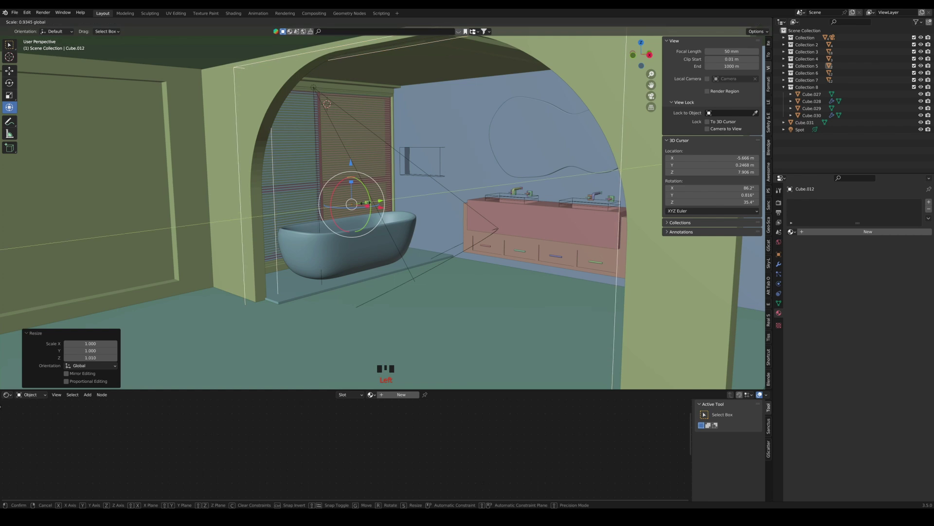
{"action": "key", "text": "ctrl+z"}
Move the arch cutter about 0.639 m in positive X, return to the camera view and save the file
{"action": "left_click_drag", "start_coordinate": [368, 206], "coordinate": [401, 216]}
{"action": "scroll", "coordinate": [392, 237], "scroll_direction": "up", "scroll_amount": 5}
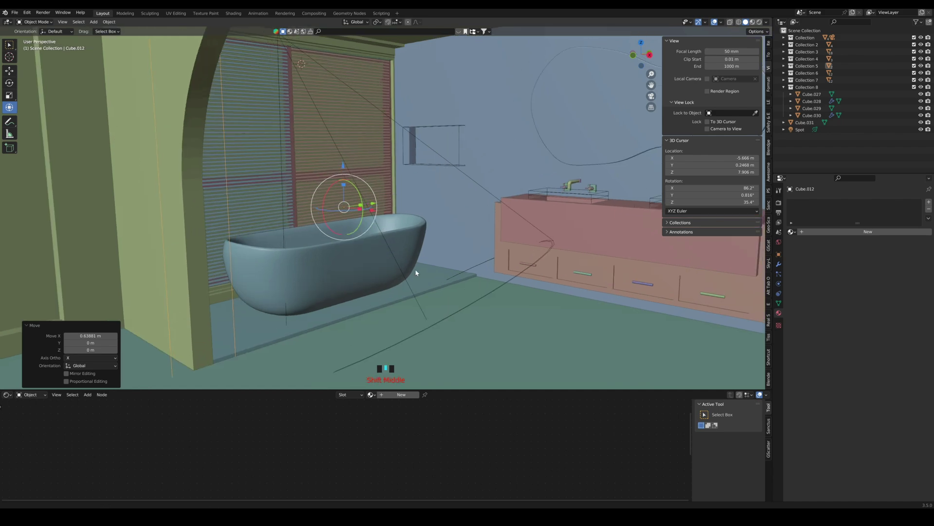
{"action": "mouse_move", "coordinate": [414, 269]}
{"action": "middle_mouse_down"}
{"action": "mouse_move", "coordinate": [395, 279]}
{"action": "mouse_move", "coordinate": [412, 279]}
{"action": "middle_mouse_up"}
{"action": "left_click", "coordinate": [647, 101]}
{"action": "left_click", "coordinate": [651, 96]}
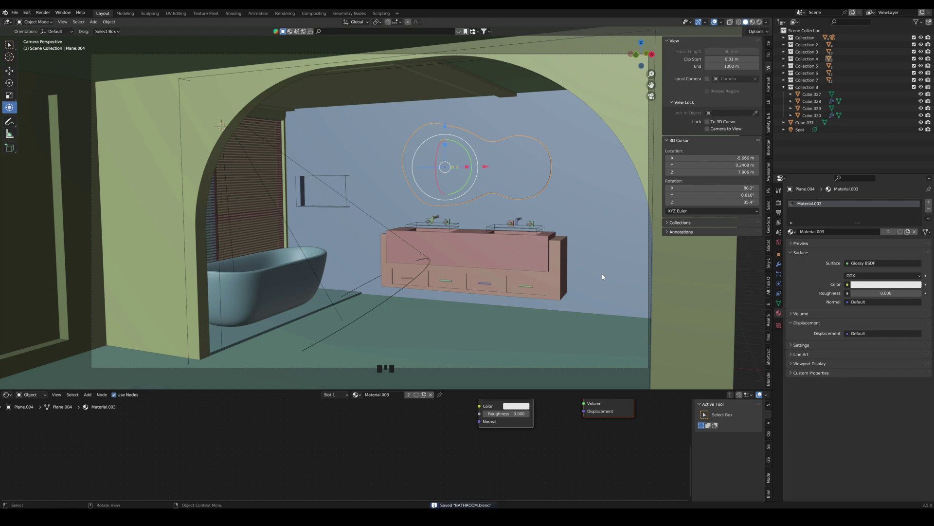
Scale the arch cutter to 0.986 along X and move it back about 0.23 m in negative X
{"action": "left_click", "coordinate": [643, 162]}
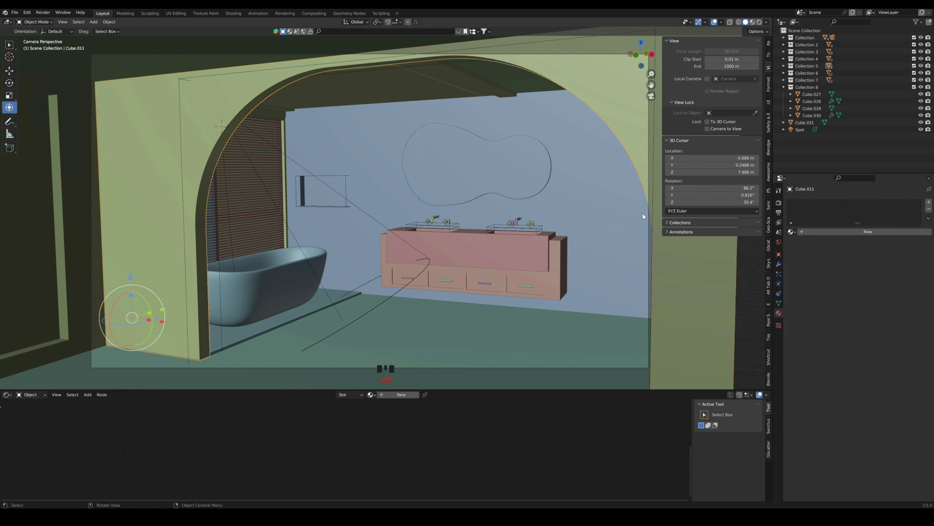
{"action": "key", "text": "Tab"}
{"action": "key", "text": "Tab"}
{"action": "left_click", "coordinate": [394, 215]}
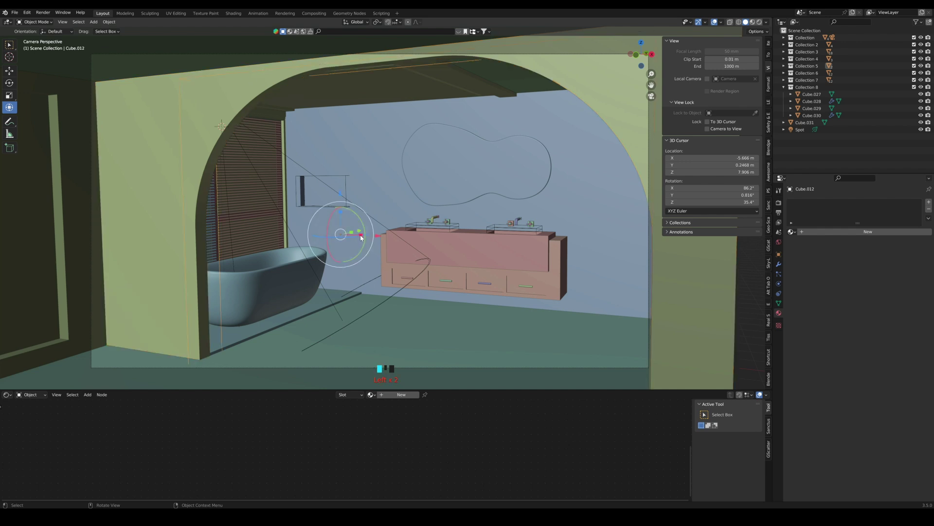
{"action": "mouse_move", "coordinate": [361, 236]}
{"action": "left_mouse_down"}
{"action": "mouse_move", "coordinate": [375, 235]}
{"action": "mouse_move", "coordinate": [359, 237]}
{"action": "left_mouse_up"}
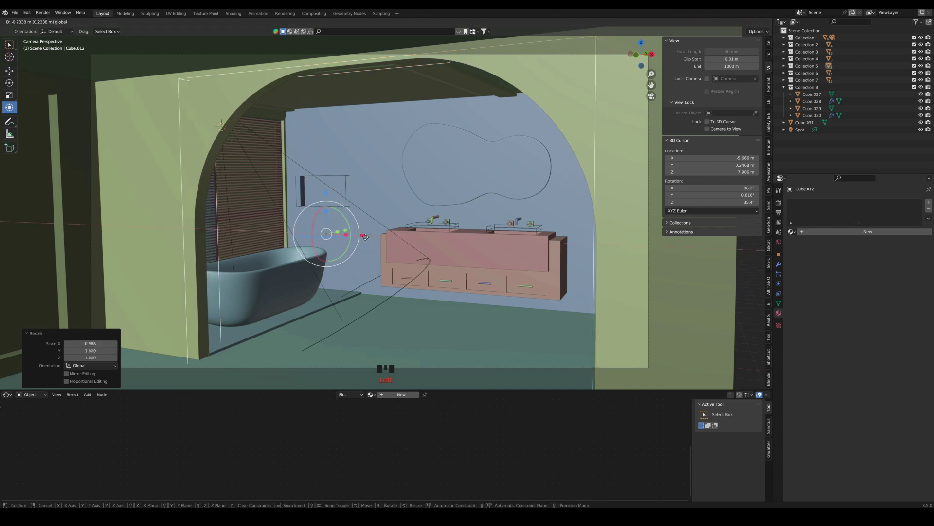
Switch the viewport to rendered shading and give the bathroom floor plane a new material
{"action": "key", "text": "Tab"}
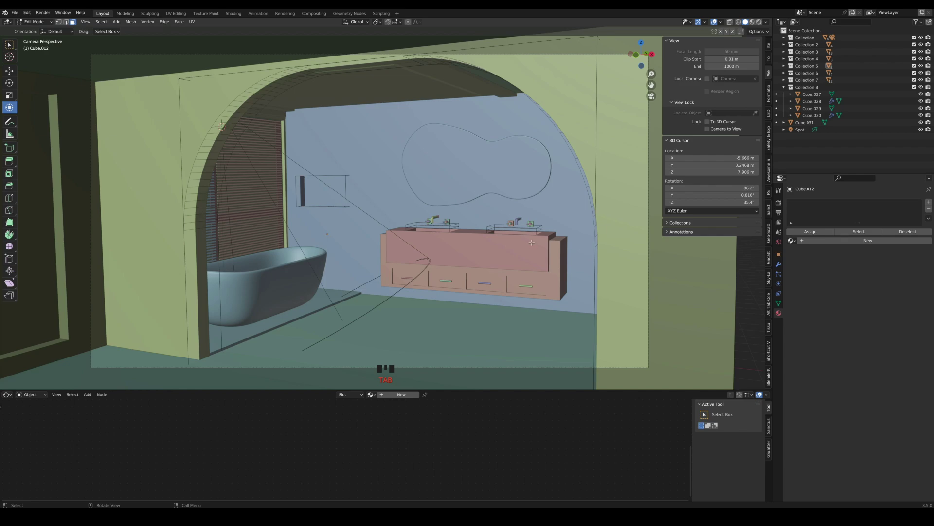
{"action": "left_click", "coordinate": [758, 23]}
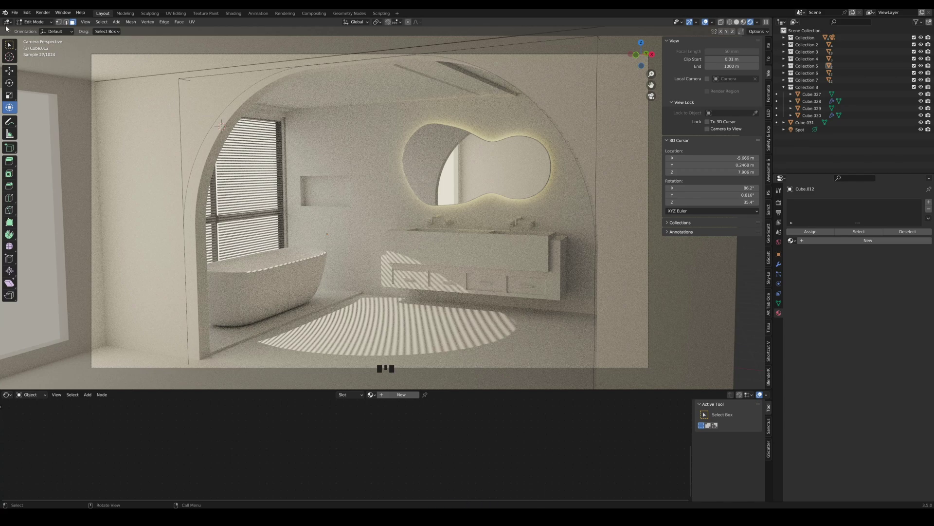
{"action": "left_click", "coordinate": [439, 388]}
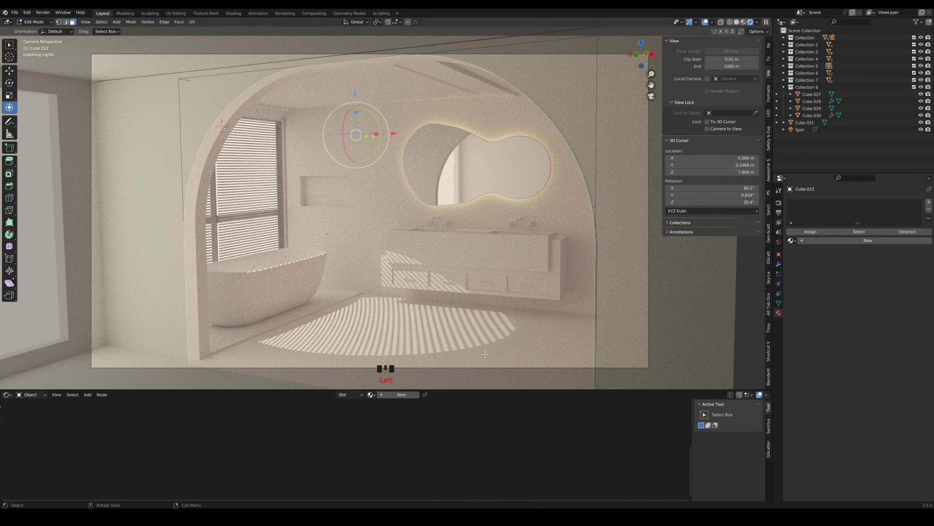
{"action": "key", "text": "Tab"}
{"action": "left_click", "coordinate": [495, 353]}
{"action": "left_click", "coordinate": [408, 395]}
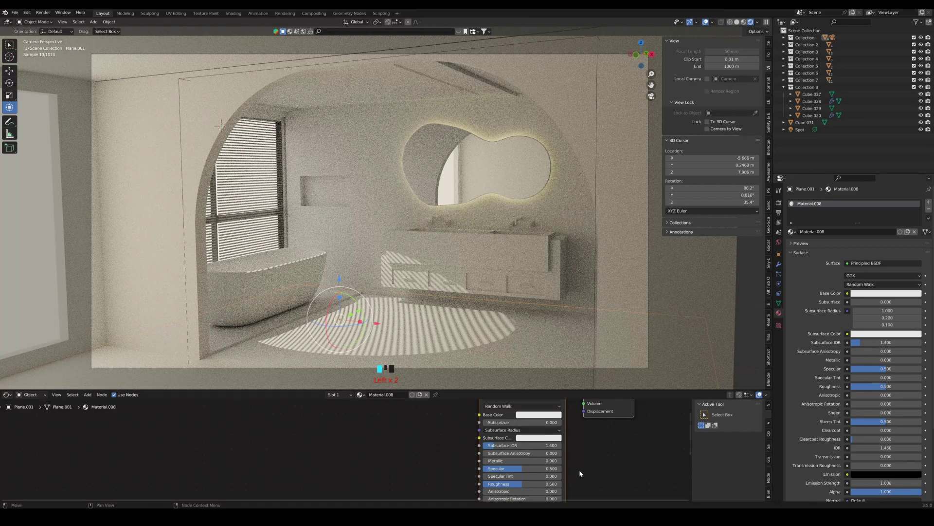
In File Explorer, open the maps folder of the 13626 bathroom interior model stored in Downloads under Compressed
{"action": "key", "text": "super+e"}
{"action": "left_click", "coordinate": [287, 233]}
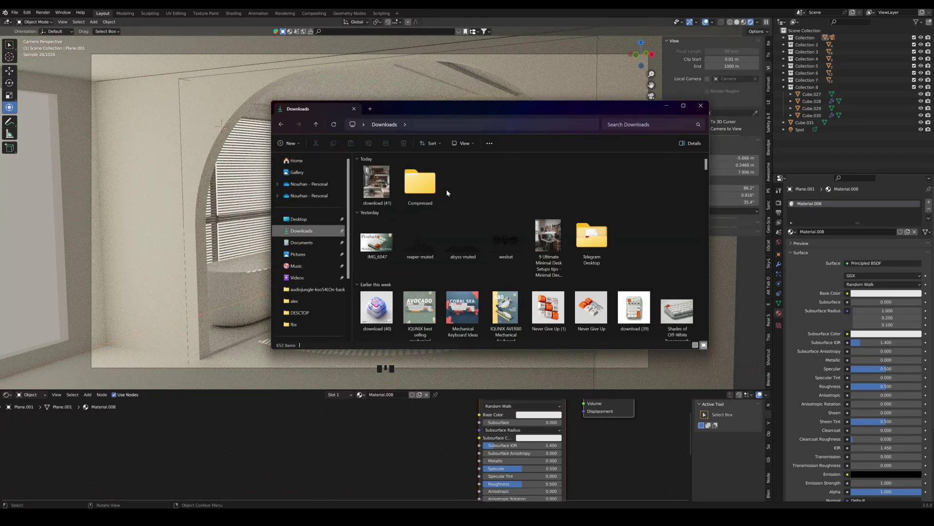
{"action": "double_click", "coordinate": [419, 187]}
{"action": "double_click", "coordinate": [603, 195]}
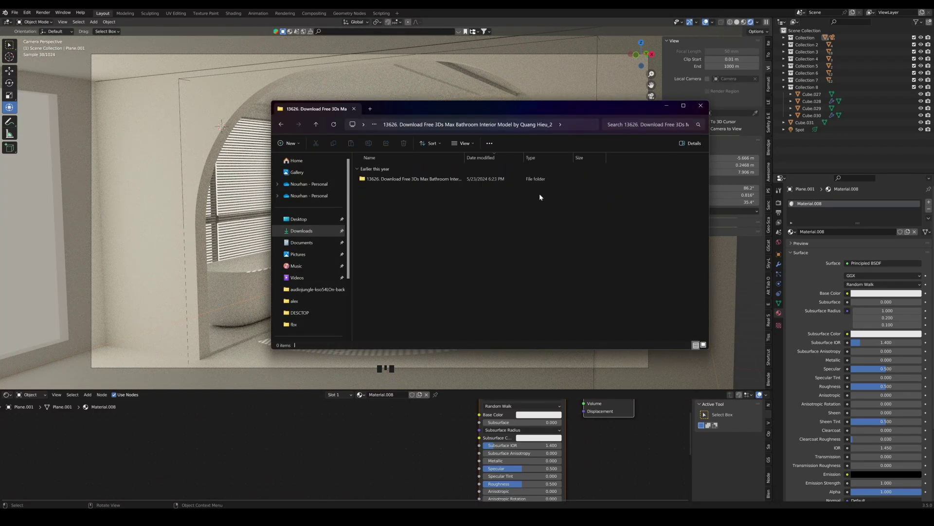
{"action": "double_click", "coordinate": [399, 179]}
{"action": "double_click", "coordinate": [409, 180]}
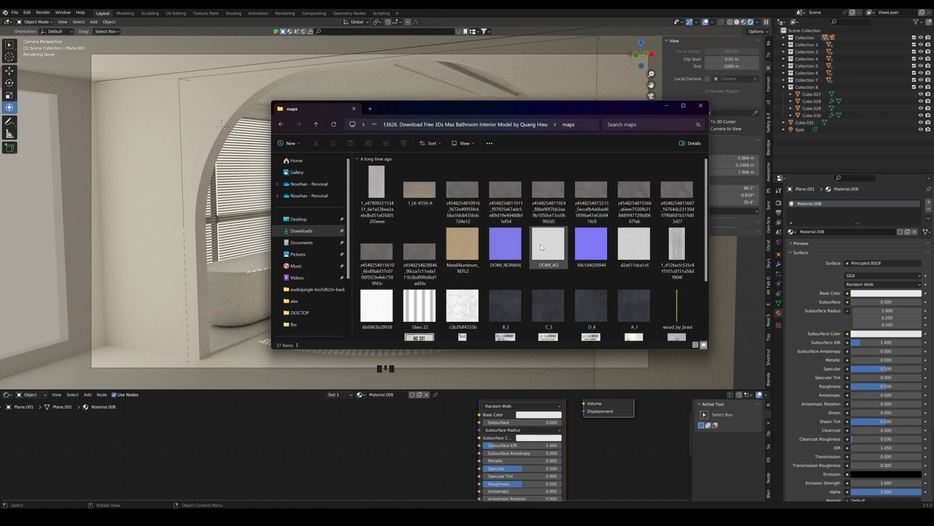
{"action": "left_click", "coordinate": [419, 252]}
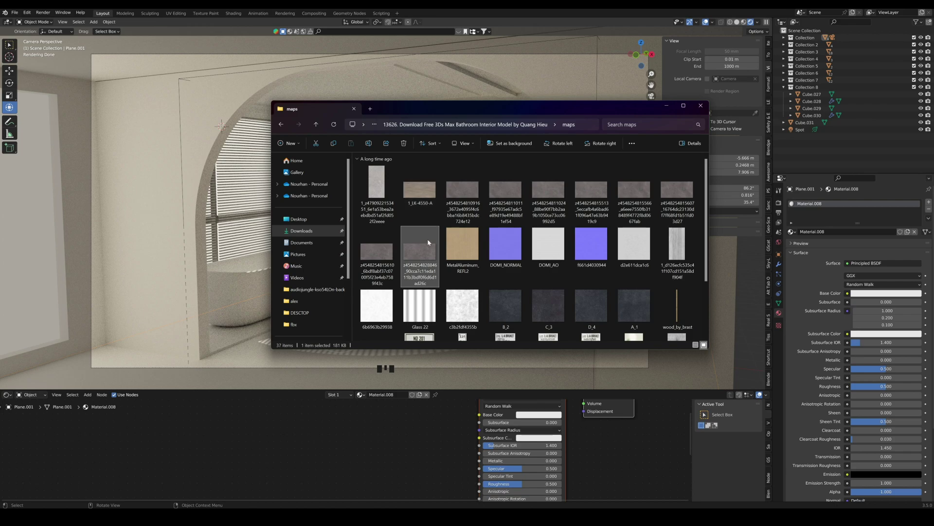
{"action": "left_click_drag", "start_coordinate": [419, 251], "coordinate": [391, 359]}
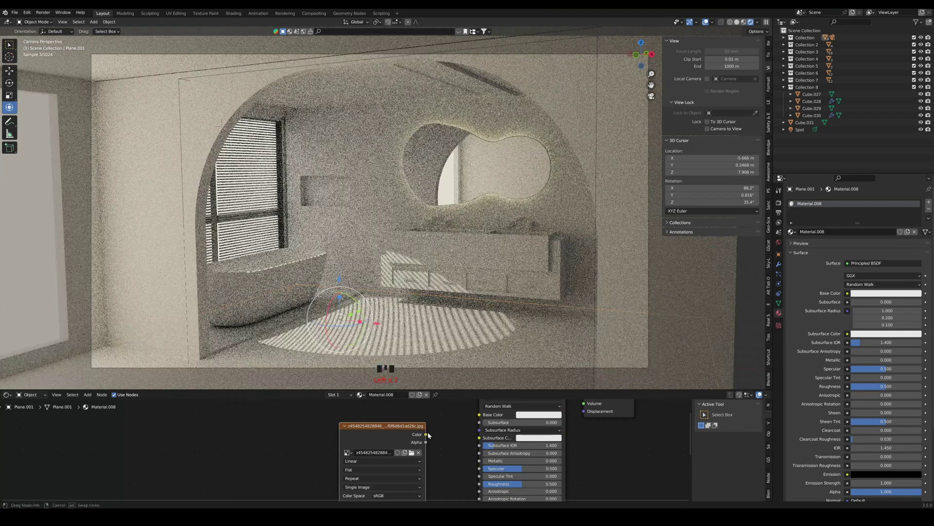
{"action": "left_click_drag", "start_coordinate": [426, 434], "coordinate": [349, 429]}
{"action": "left_click", "coordinate": [417, 427]}
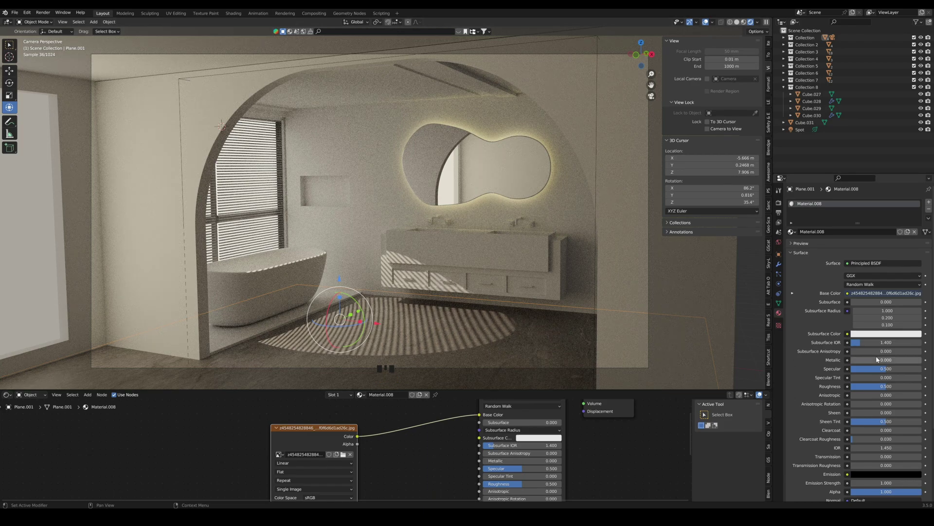
{"action": "left_click_drag", "start_coordinate": [867, 360], "coordinate": [874, 385]}
{"action": "left_click", "coordinate": [536, 320]}
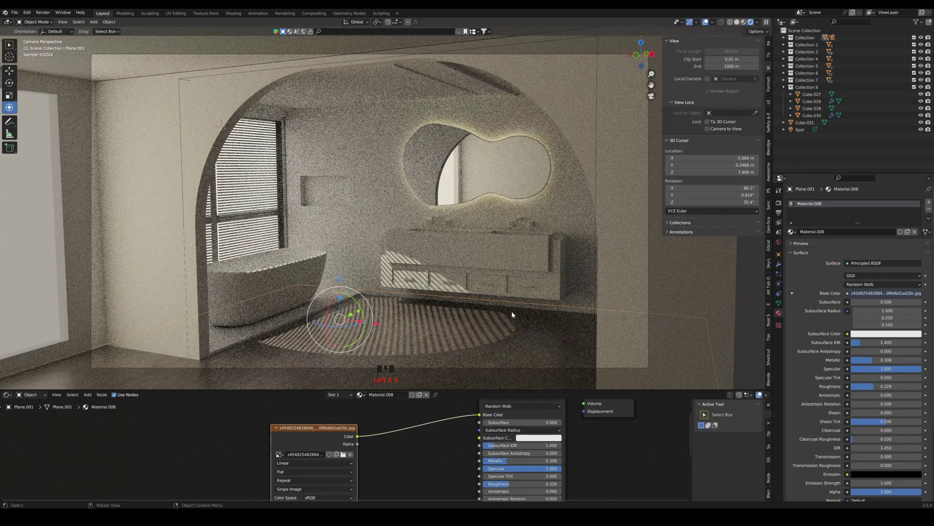
{"action": "left_click", "coordinate": [525, 260]}
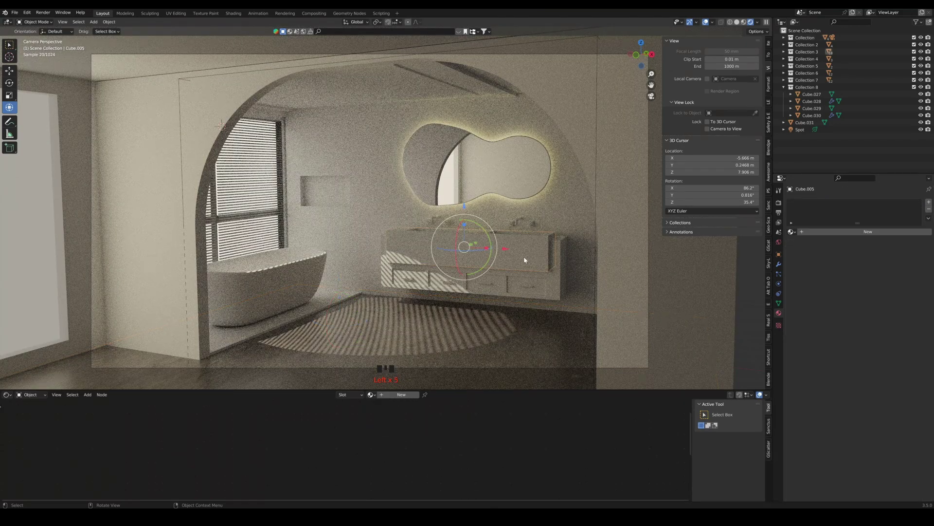
{"action": "left_click", "coordinate": [832, 233]}
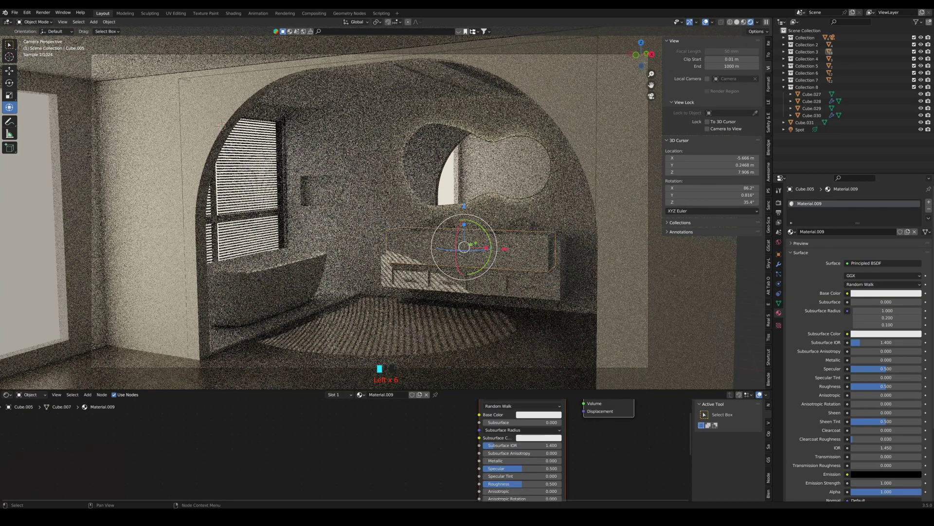
{"action": "key", "text": "alt+Tab"}
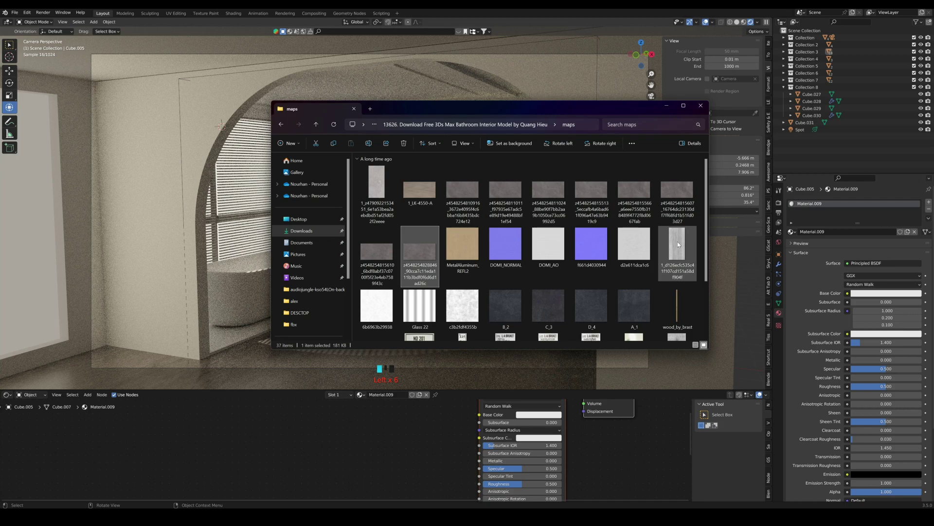
{"action": "left_click_drag", "start_coordinate": [376, 190], "coordinate": [315, 445]}
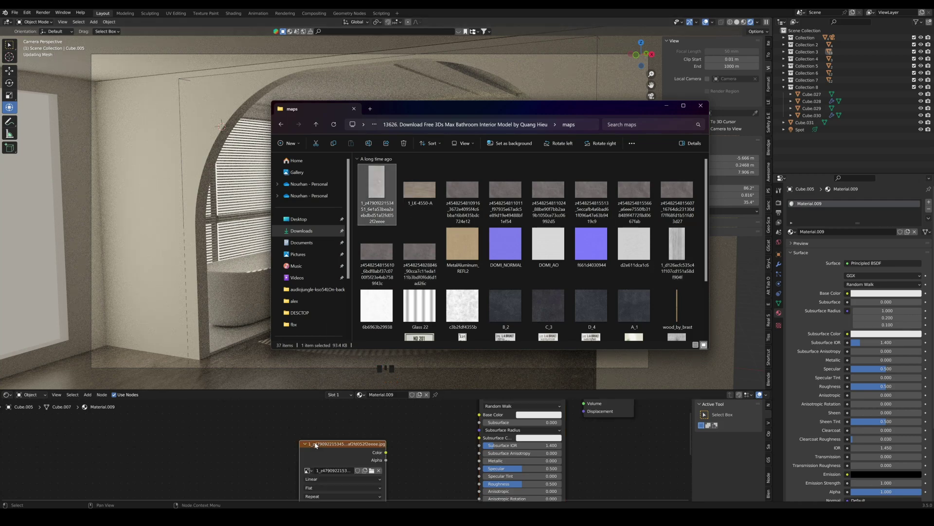
{"action": "left_click", "coordinate": [405, 431]}
{"action": "left_click_drag", "start_coordinate": [386, 452], "coordinate": [479, 422]}
{"action": "left_click_drag", "start_coordinate": [350, 463], "coordinate": [310, 442]}
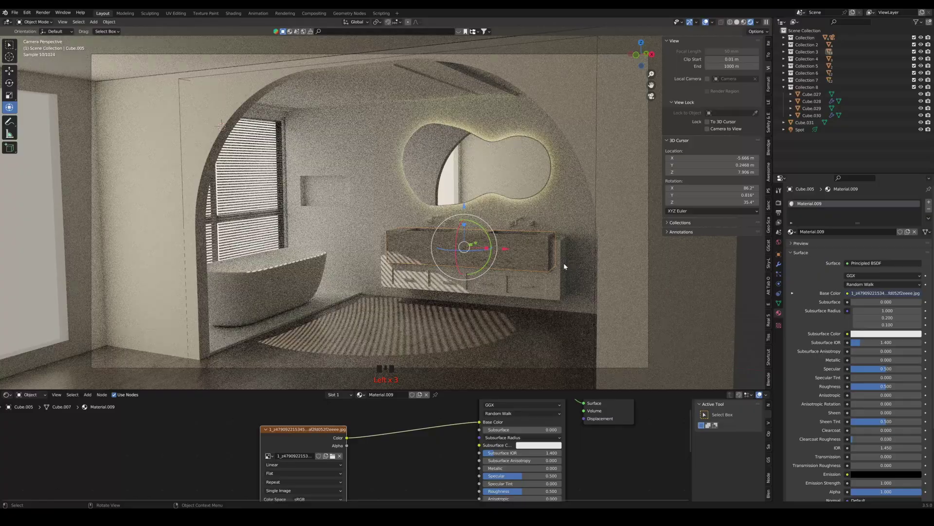
Unwrap the vanity's upper block with Smart UV Project at a 66° angle limit
{"action": "scroll", "coordinate": [564, 266], "scroll_direction": "up", "scroll_amount": 6}
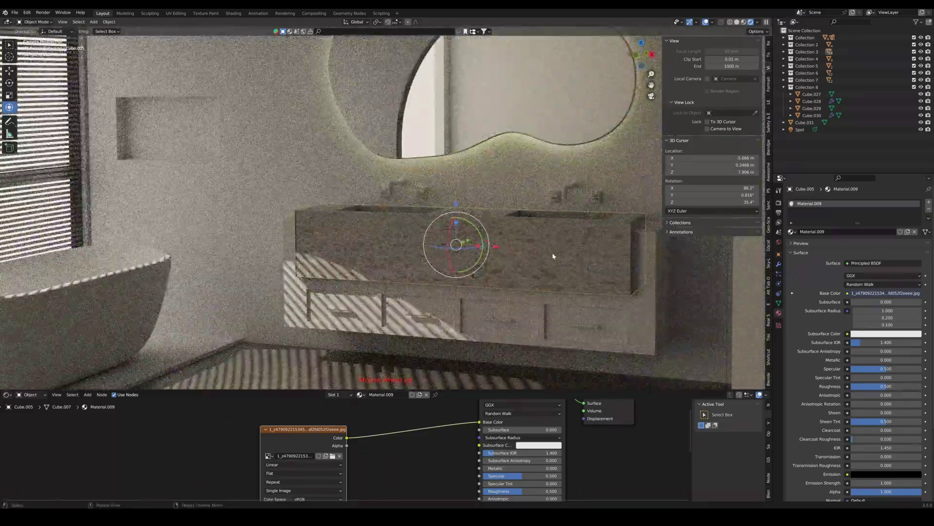
{"action": "key", "text": "Tab"}
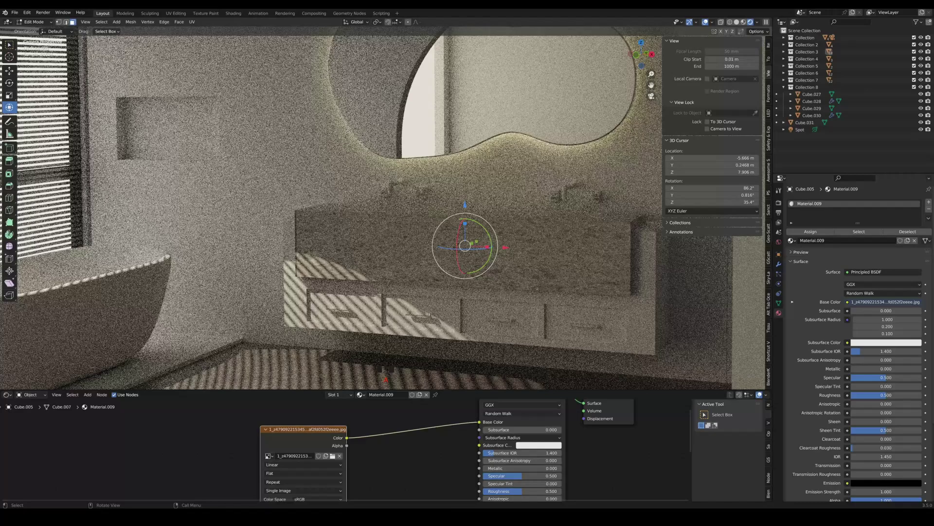
{"action": "left_click", "coordinate": [409, 210]}
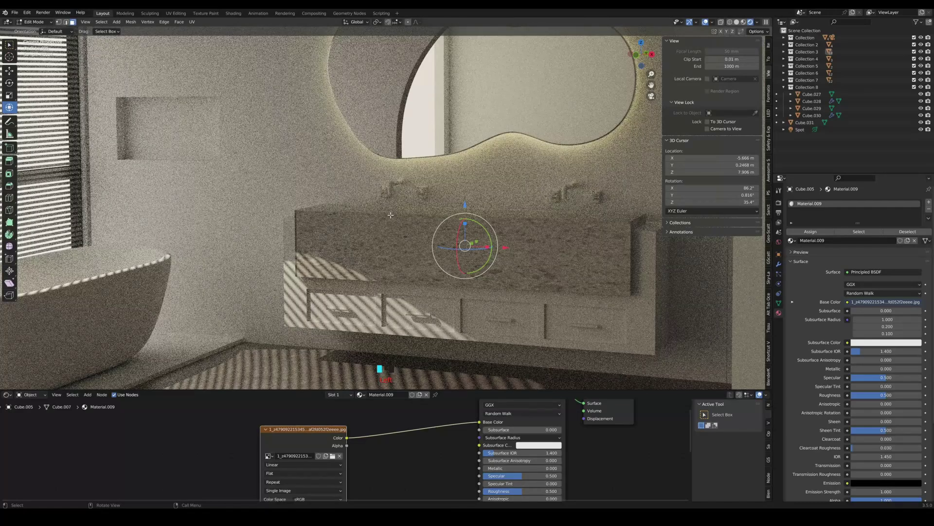
{"action": "left_click", "coordinate": [404, 245]}
{"action": "right_click", "coordinate": [404, 246]}
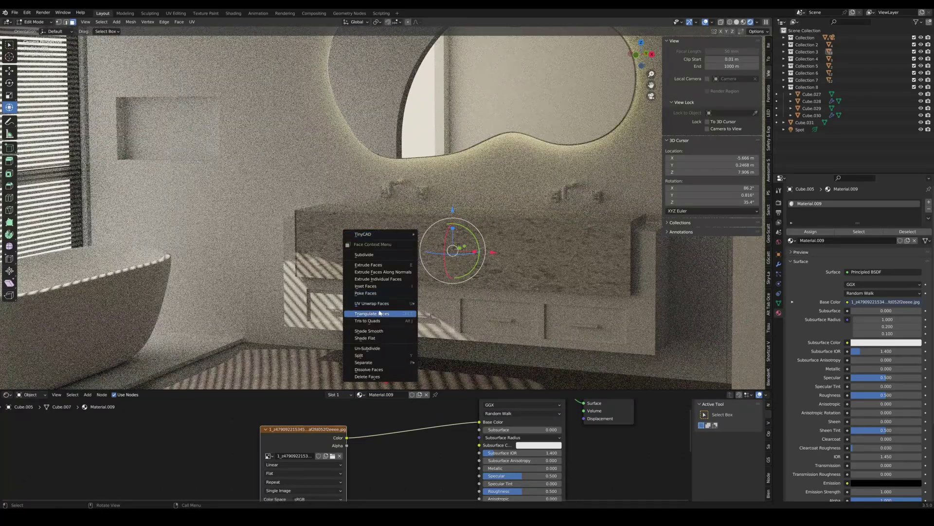
{"action": "mouse_move", "coordinate": [390, 303]}
{"action": "left_click", "coordinate": [457, 314]}
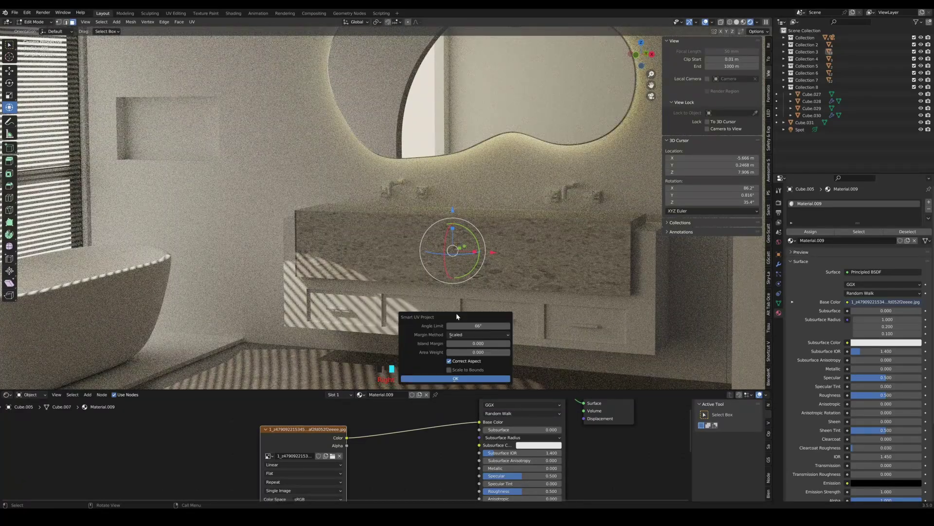
{"action": "left_click", "coordinate": [480, 377]}
{"action": "key", "text": "Tab"}
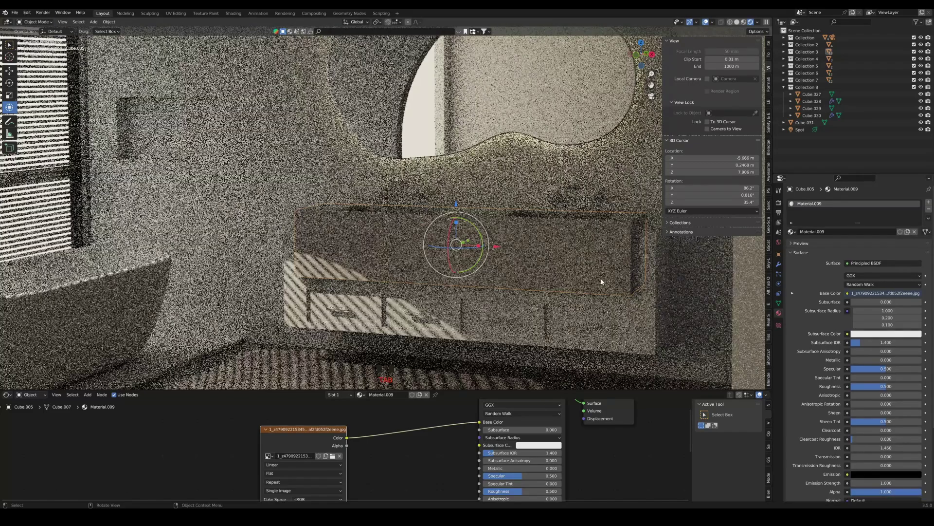
Add the Scratches image from the maps folder to the material nodes of the vanity's upper block
{"action": "scroll", "coordinate": [556, 260], "scroll_direction": "down", "scroll_amount": 4}
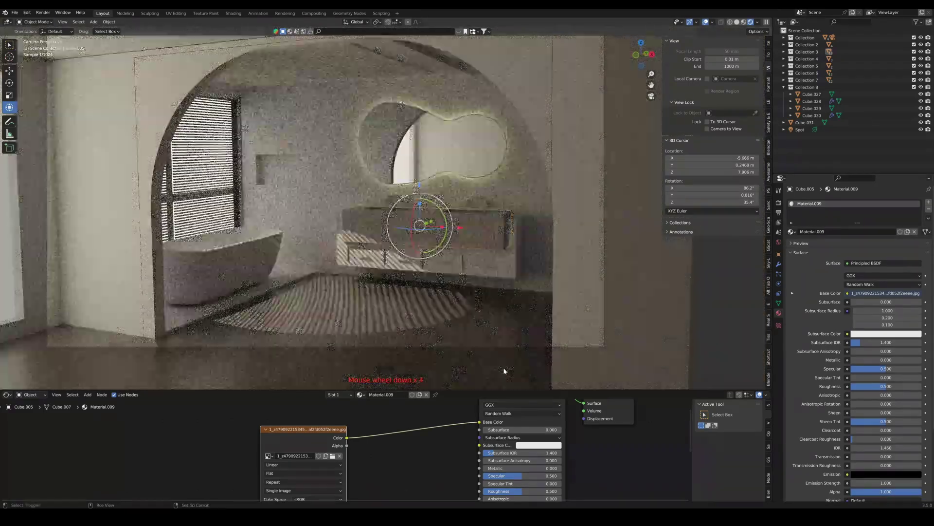
{"action": "scroll", "coordinate": [449, 452], "scroll_direction": "down", "scroll_amount": 3}
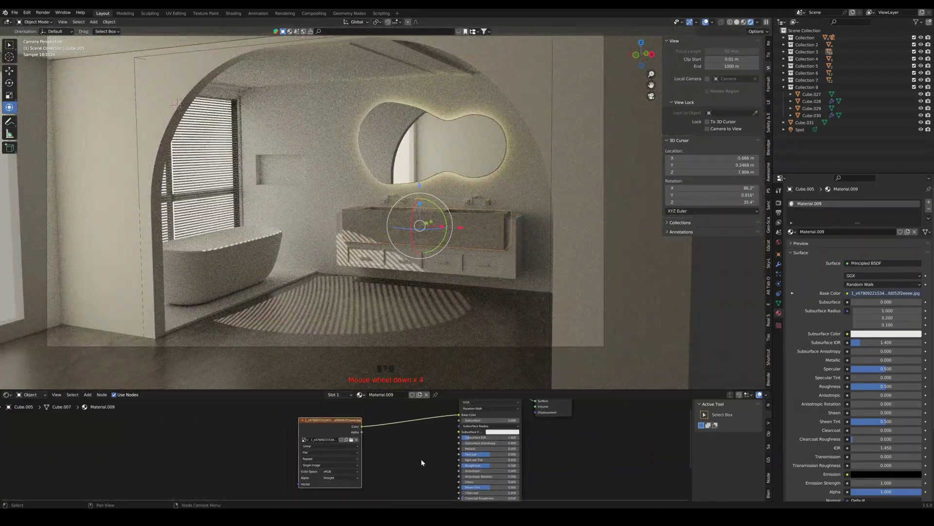
{"action": "scroll", "coordinate": [422, 462], "scroll_direction": "down", "scroll_amount": 3}
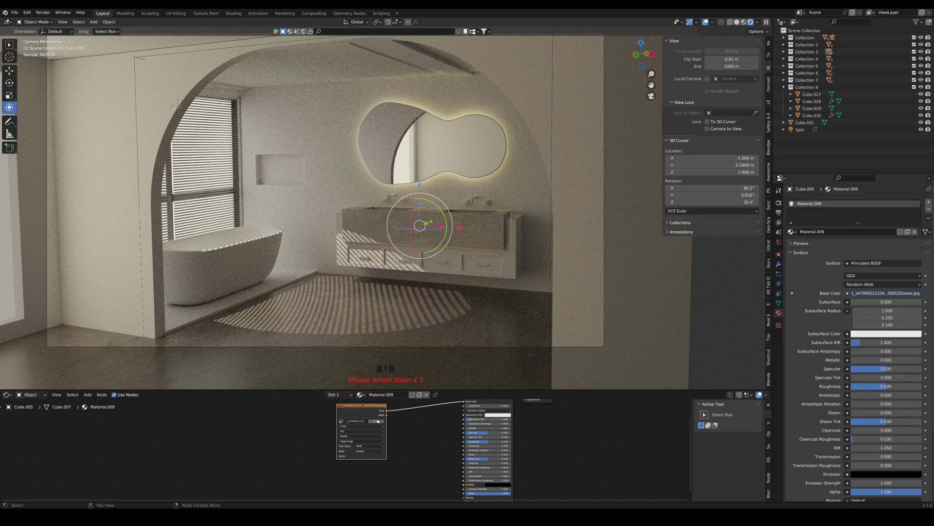
{"action": "key", "text": "alt+Tab"}
{"action": "scroll", "coordinate": [501, 252], "scroll_direction": "down", "scroll_amount": 3}
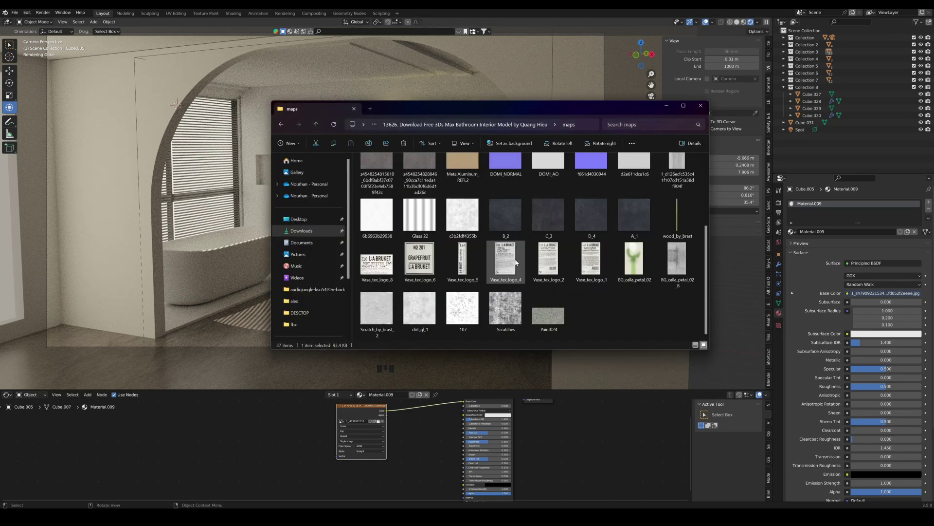
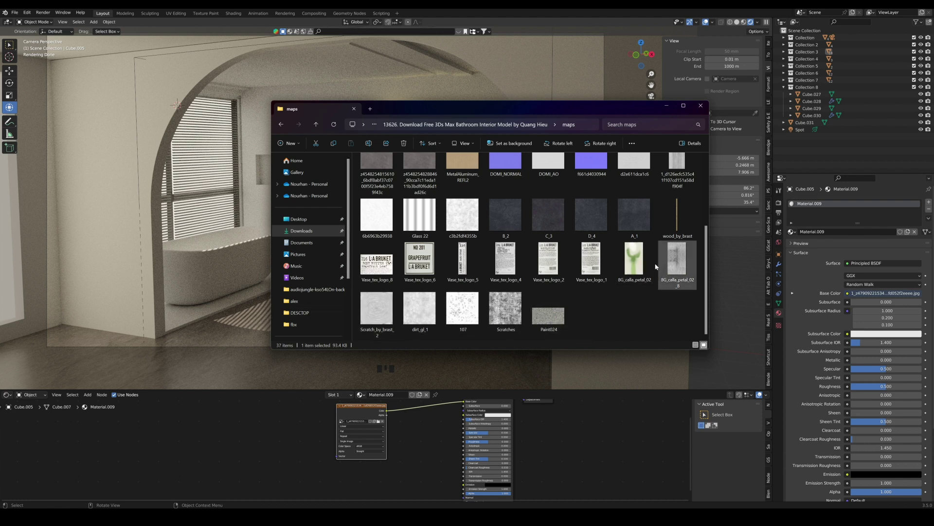
{"action": "left_click", "coordinate": [512, 313]}
{"action": "left_click_drag", "start_coordinate": [325, 482], "coordinate": [324, 481]}
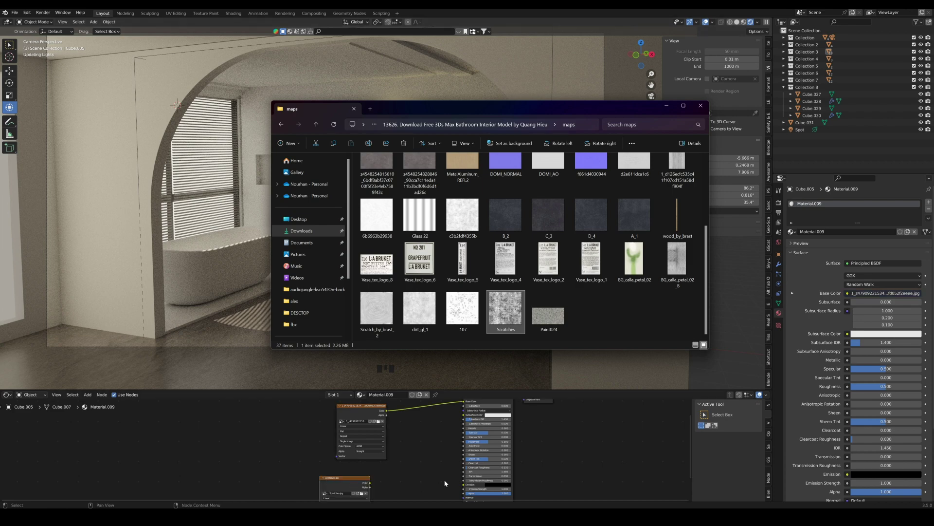
{"action": "scroll", "coordinate": [431, 446], "scroll_direction": "up", "scroll_amount": 3}
{"action": "middle_click_drag", "start_coordinate": [439, 489], "coordinate": [430, 427]}
{"action": "left_click", "coordinate": [441, 432]}
{"action": "key", "text": "shift+a"}
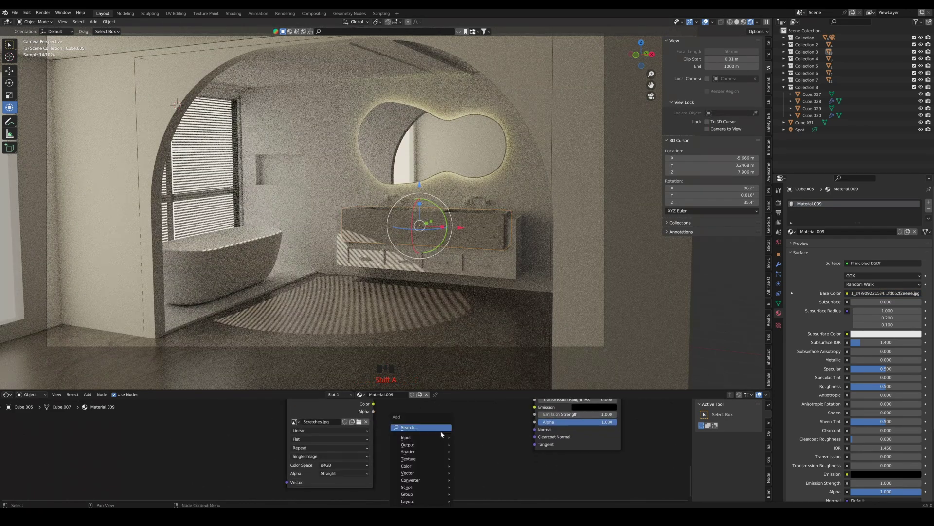
{"action": "type", "text": "NORM"}
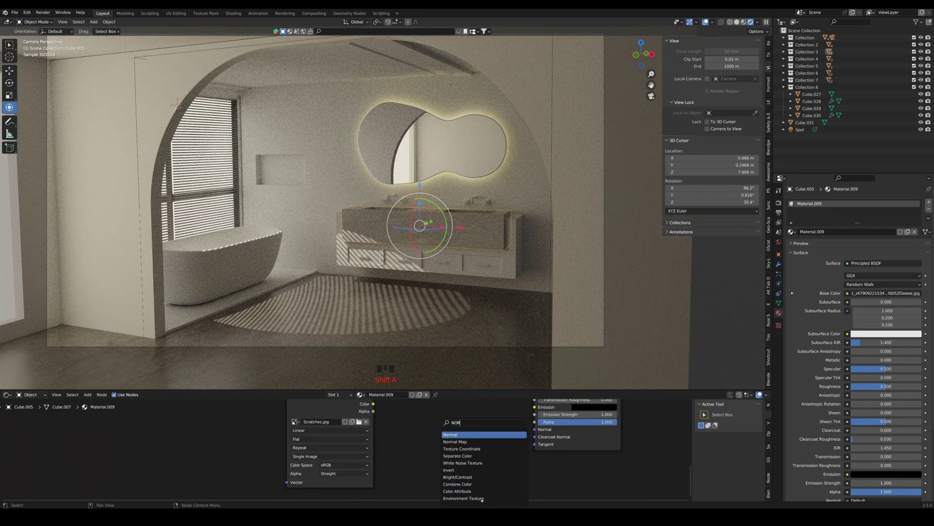
{"action": "left_click", "coordinate": [490, 441]}
{"action": "left_click", "coordinate": [476, 435]}
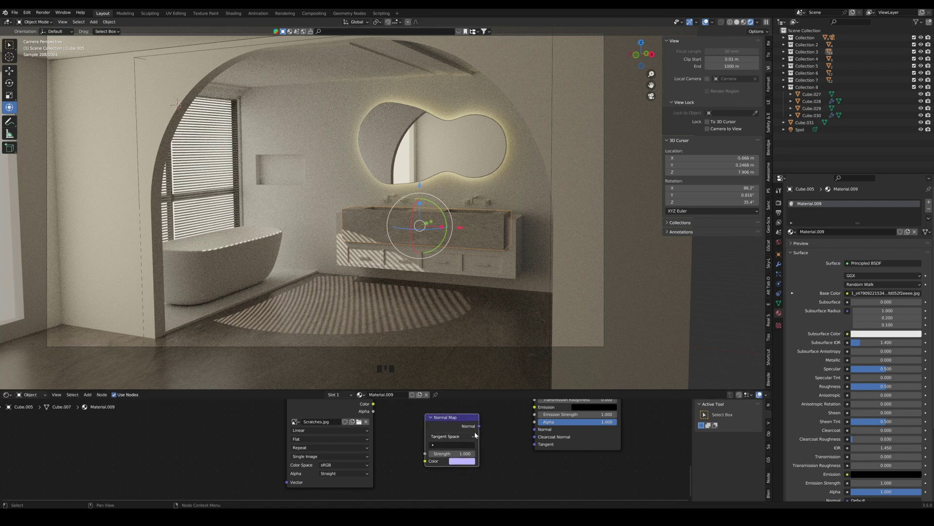
{"action": "key", "text": "Delete"}
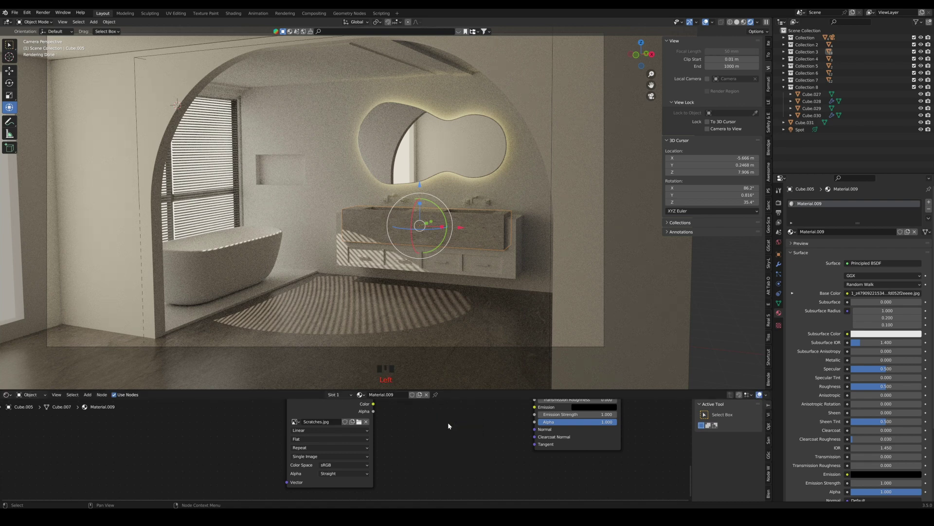
Add a Bump node, link its Normal output to the Principled BSDF's Normal and the Scratches image's Color to its Height
{"action": "key", "text": "shift+a"}
{"action": "type", "text": "BUM"}
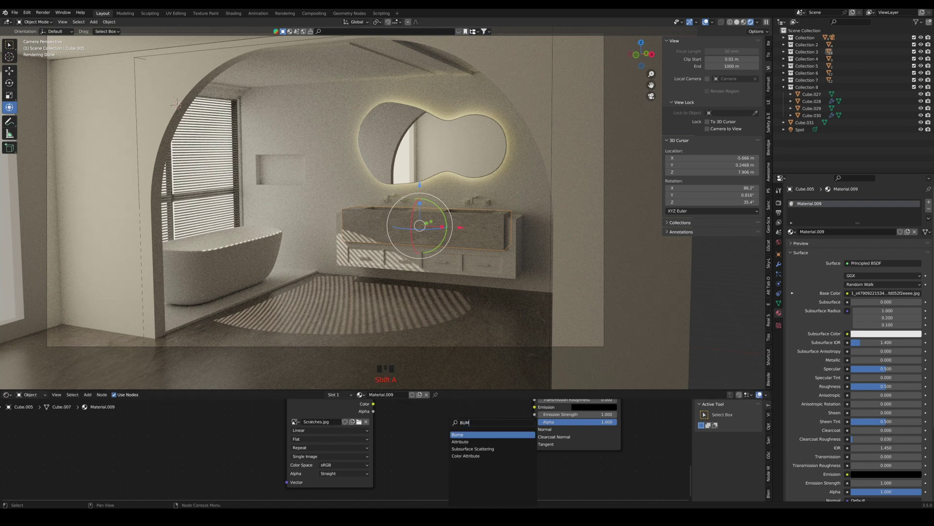
{"action": "left_click", "coordinate": [464, 435]}
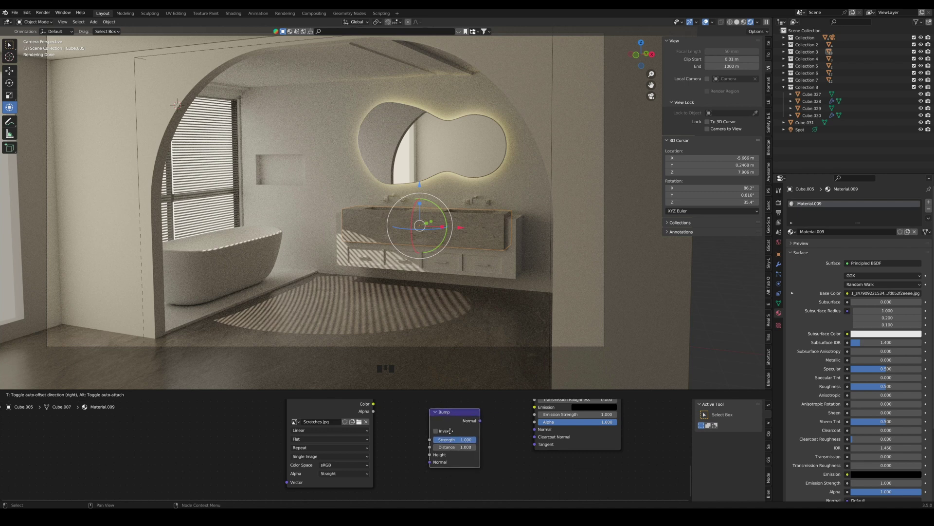
{"action": "left_click", "coordinate": [448, 430]}
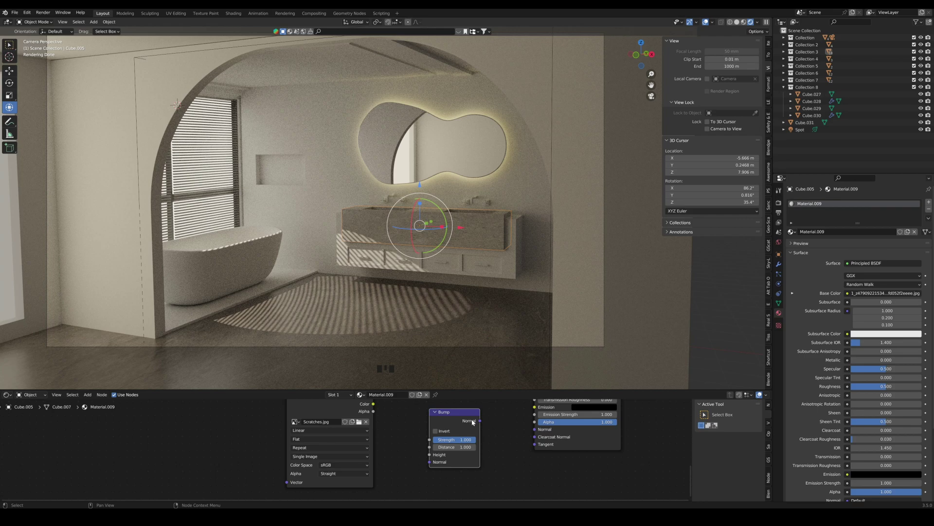
{"action": "left_click_drag", "start_coordinate": [538, 430], "coordinate": [538, 430]}
{"action": "middle_click_drag", "start_coordinate": [407, 422], "coordinate": [427, 442]}
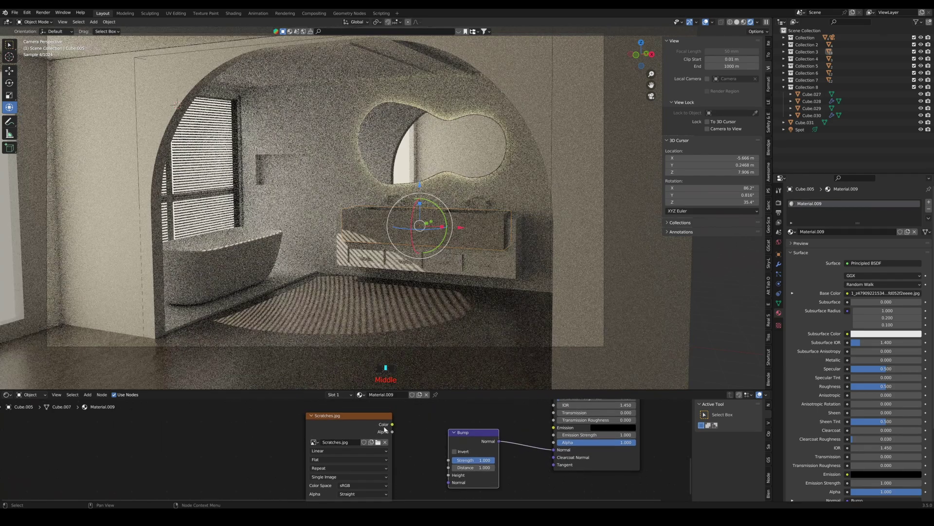
{"action": "left_click_drag", "start_coordinate": [393, 425], "coordinate": [421, 427]}
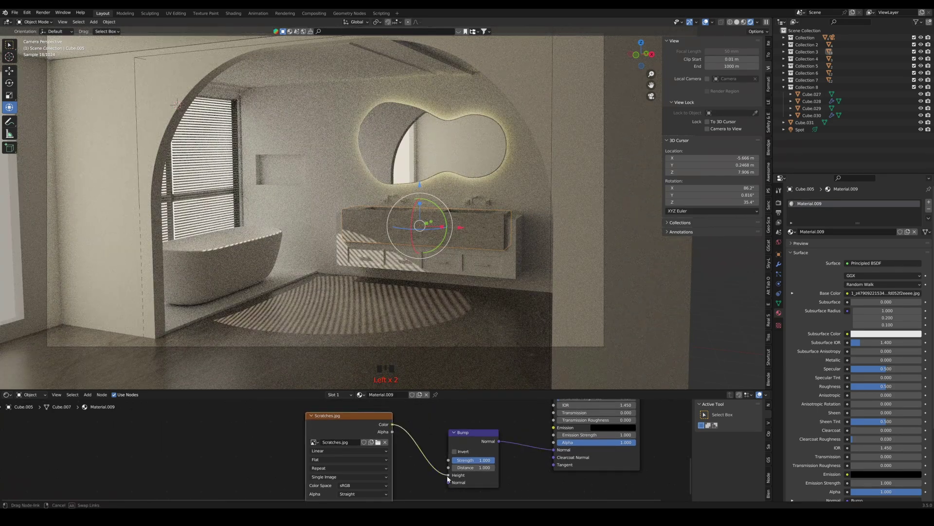
Set the Bump distance to 4.100 and the block material's Metallic to 0.325 and Specular to 1.000, and save the file
{"action": "scroll", "coordinate": [489, 339], "scroll_direction": "up", "scroll_amount": 9}
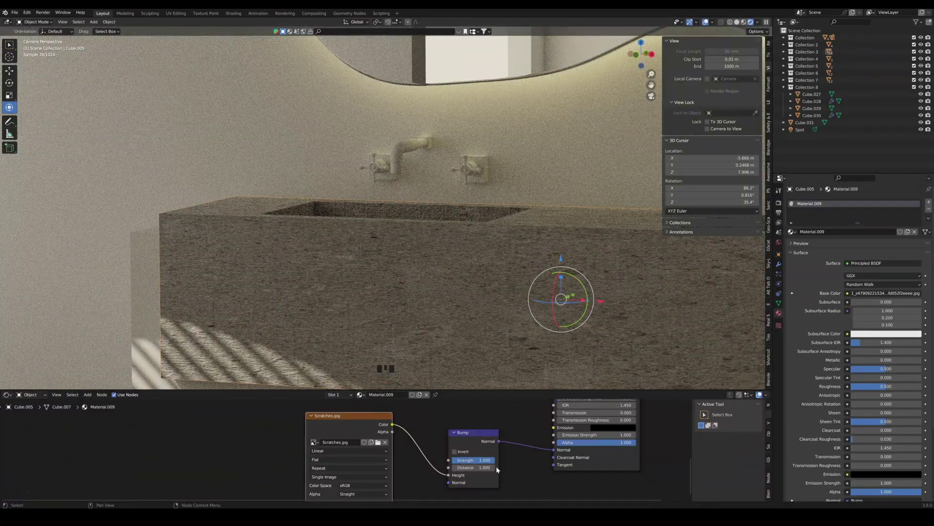
{"action": "left_click_drag", "start_coordinate": [473, 467], "coordinate": [488, 467]}
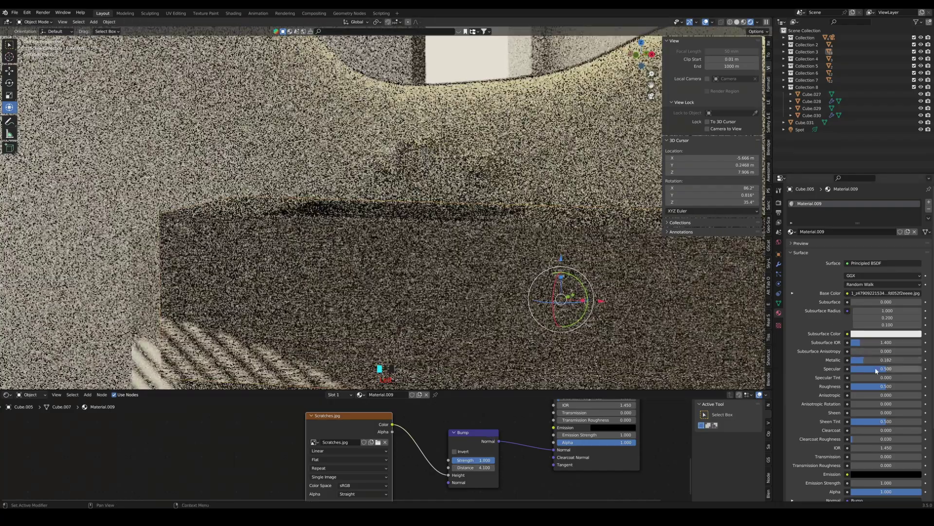
{"action": "mouse_move", "coordinate": [876, 369]}
{"action": "left_mouse_down"}
{"action": "mouse_move", "coordinate": [912, 369]}
{"action": "mouse_move", "coordinate": [862, 360]}
{"action": "mouse_move", "coordinate": [874, 360]}
{"action": "left_mouse_up"}
{"action": "scroll", "coordinate": [550, 285], "scroll_direction": "down", "scroll_amount": 7}
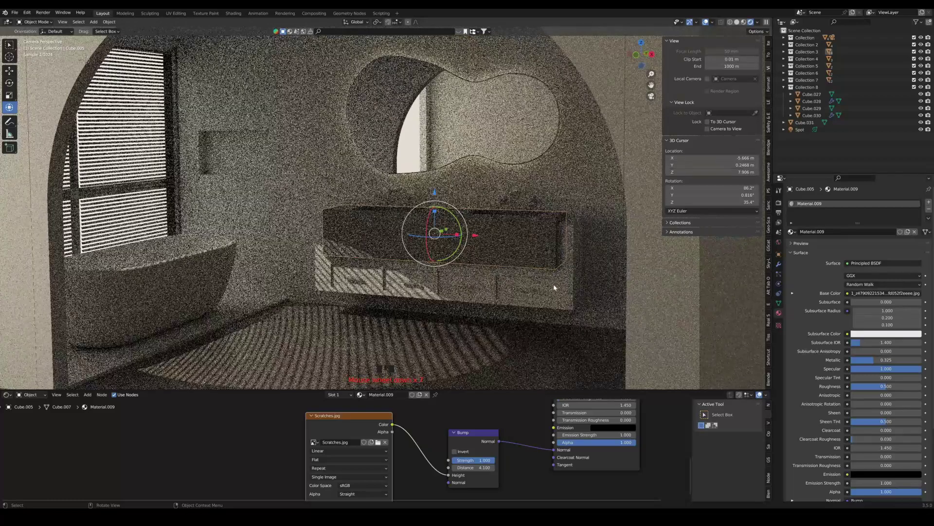
{"action": "key", "text": "ctrl+s"}
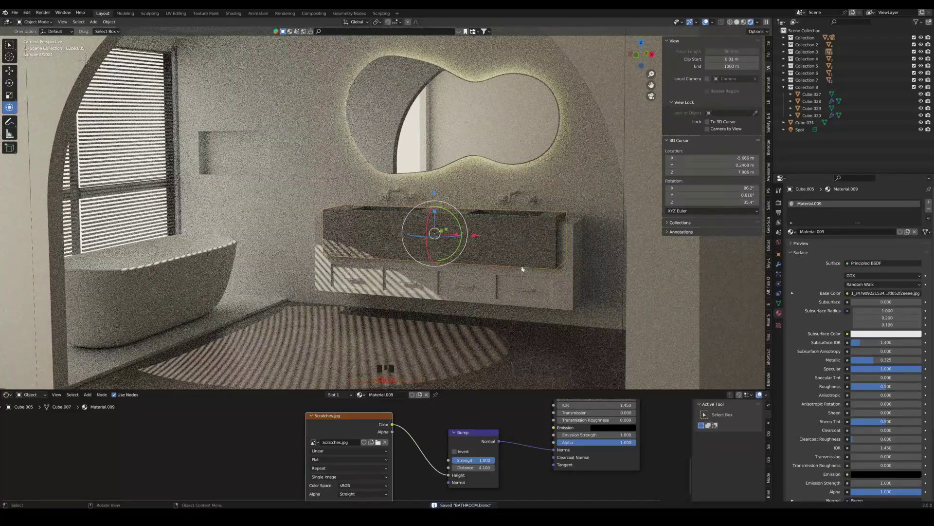
Give the back wall a new material and add the d2e611dca1c6 image from the maps folder to its nodes
{"action": "left_click", "coordinate": [307, 154]}
{"action": "left_click", "coordinate": [854, 232]}
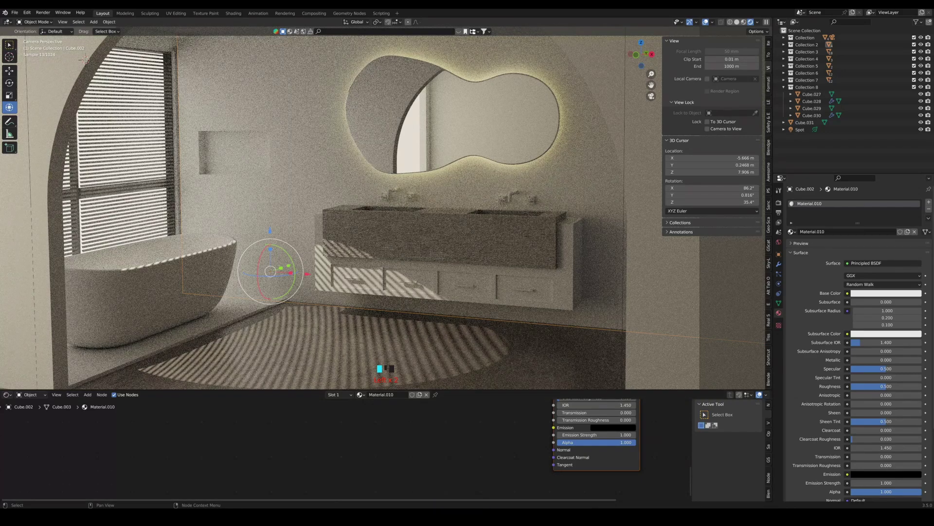
{"action": "key", "text": "alt+Tab"}
{"action": "scroll", "coordinate": [581, 308], "scroll_direction": "up", "scroll_amount": 3}
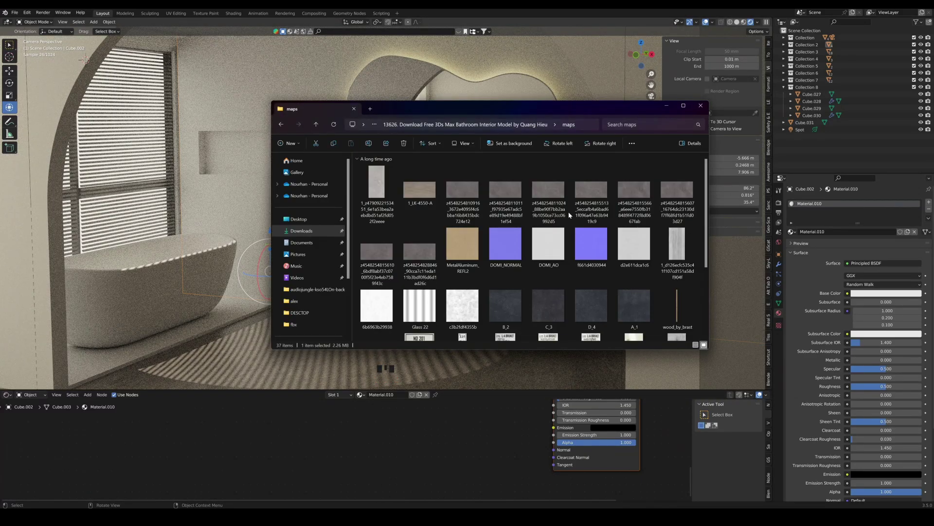
{"action": "left_click", "coordinate": [564, 182]}
{"action": "left_click", "coordinate": [590, 190]}
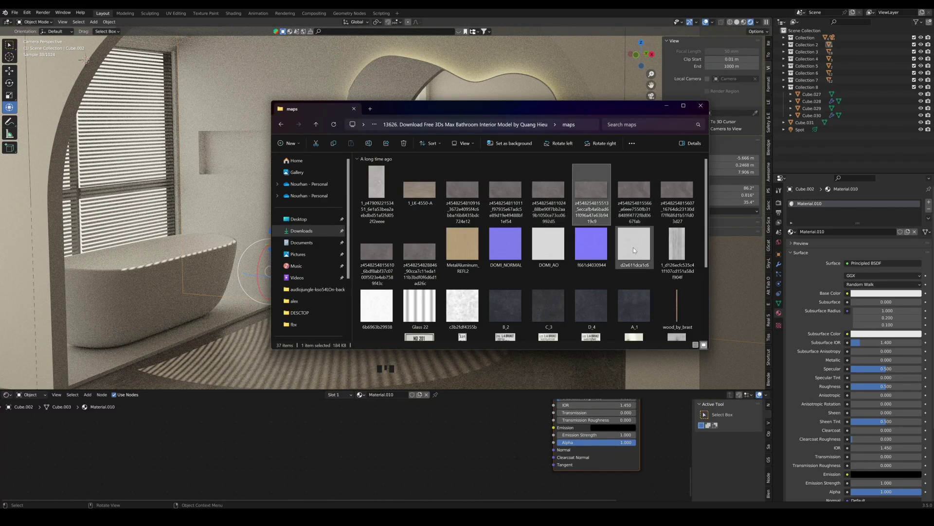
{"action": "left_click_drag", "start_coordinate": [632, 247], "coordinate": [631, 293]}
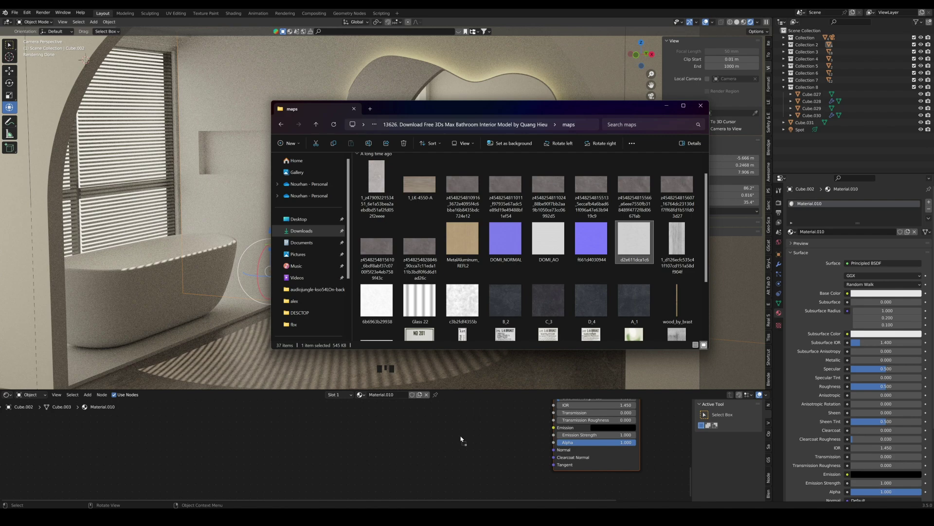
{"action": "left_click_drag", "start_coordinate": [444, 443], "coordinate": [440, 440]}
Connect the d2e611dca1c6 image's Color to the wall material's Base Color and place the image node beside the shader
{"action": "scroll", "coordinate": [441, 440], "scroll_direction": "down", "scroll_amount": 2}
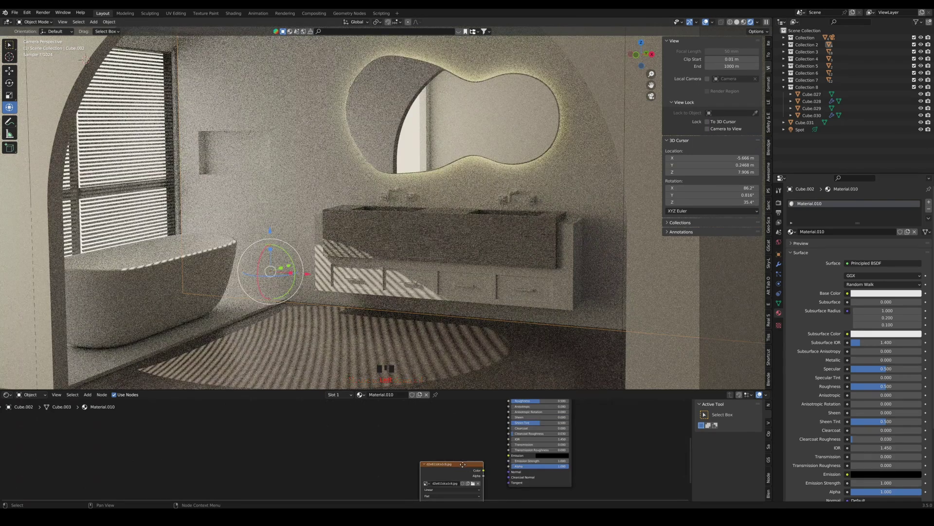
{"action": "scroll", "coordinate": [501, 424], "scroll_direction": "down", "scroll_amount": 6}
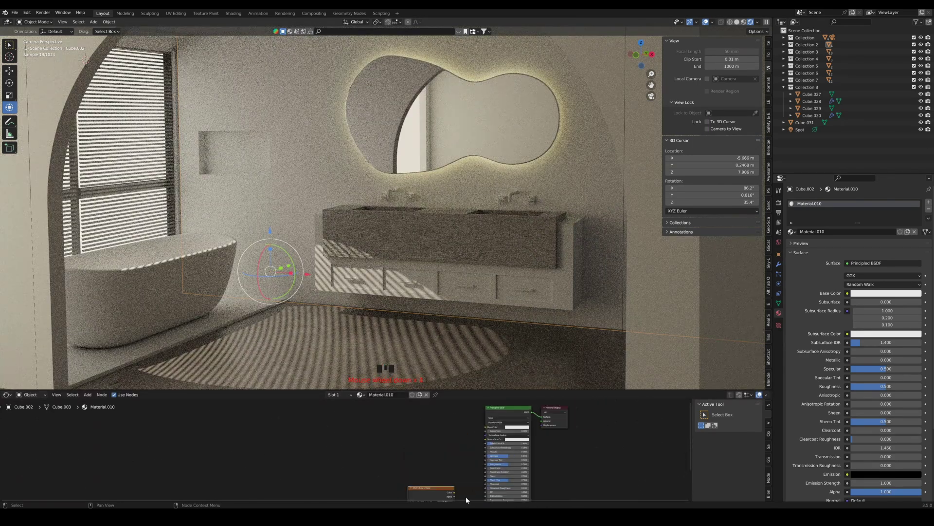
{"action": "left_click", "coordinate": [429, 454]}
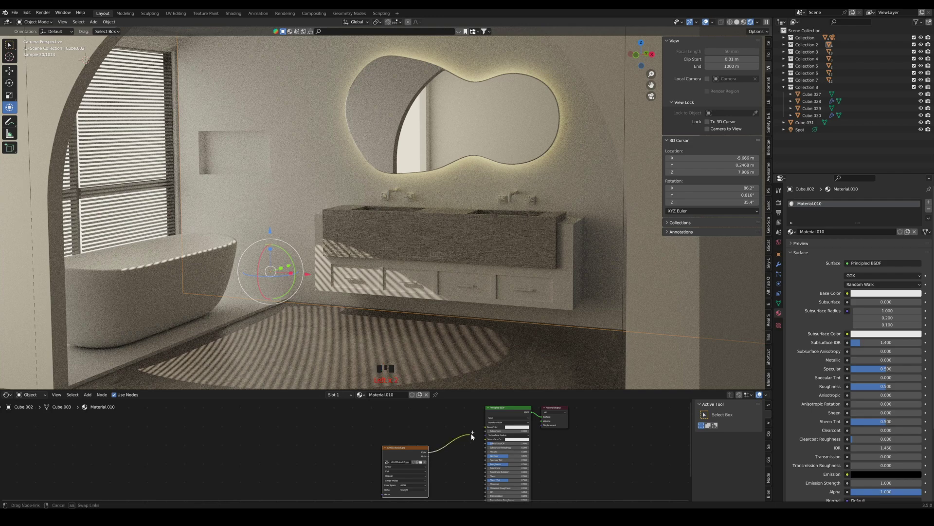
{"action": "left_click_drag", "start_coordinate": [487, 430], "coordinate": [486, 427]}
{"action": "left_click_drag", "start_coordinate": [407, 449], "coordinate": [400, 440]}
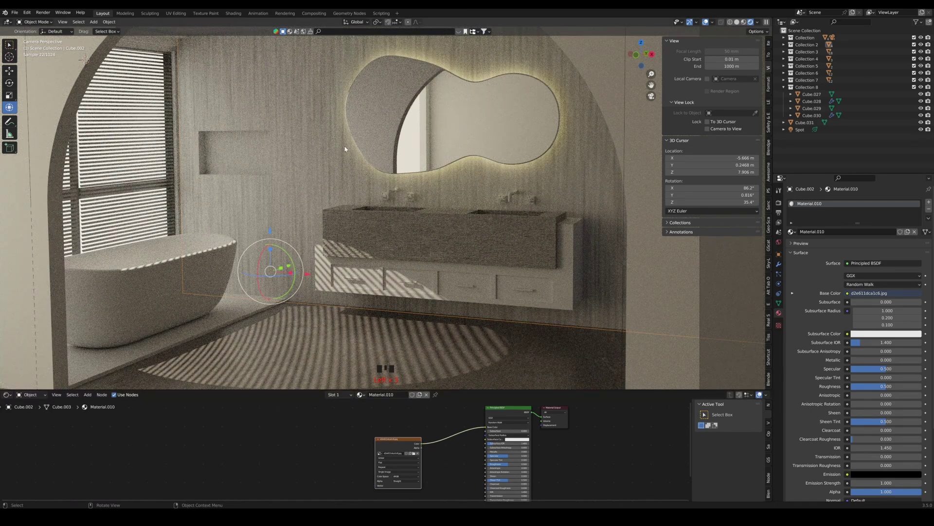
Unwrap the back wall with Smart UV Project at a 66° angle limit and return to Object Mode
{"action": "key", "text": "Tab"}
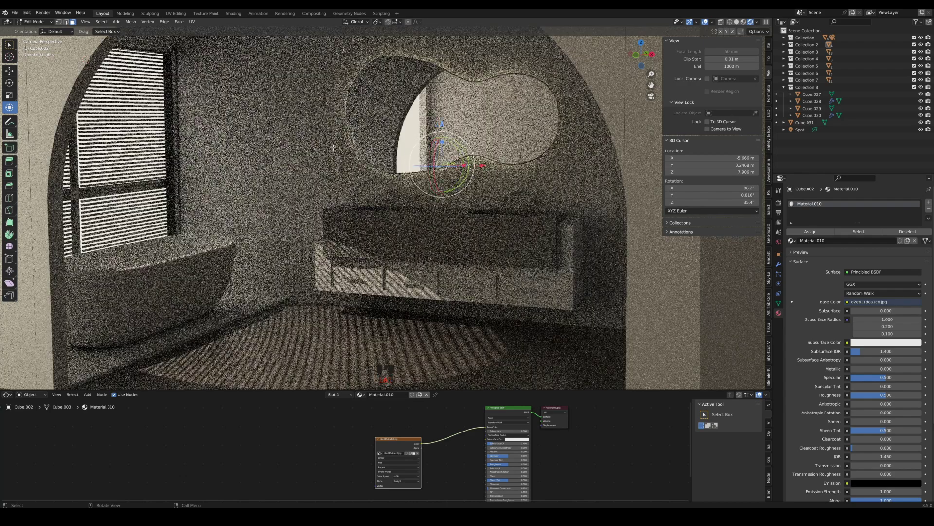
{"action": "right_click", "coordinate": [332, 147]}
{"action": "mouse_move", "coordinate": [337, 214]}
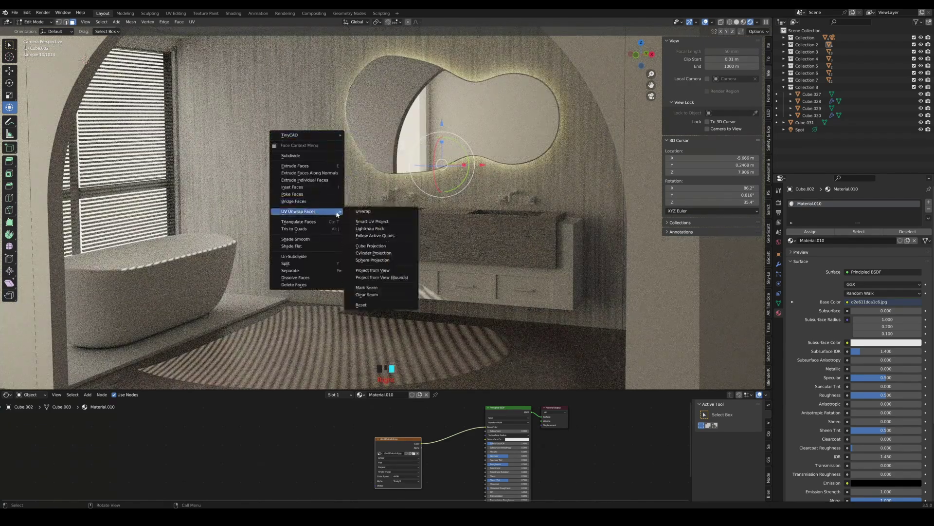
{"action": "left_click", "coordinate": [366, 223]}
{"action": "left_click", "coordinate": [401, 287]}
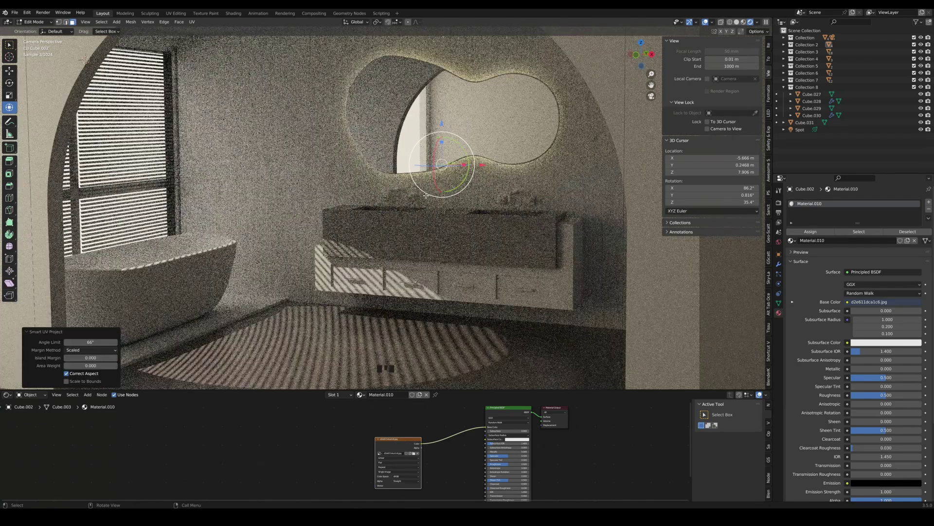
{"action": "key", "text": "Tab"}
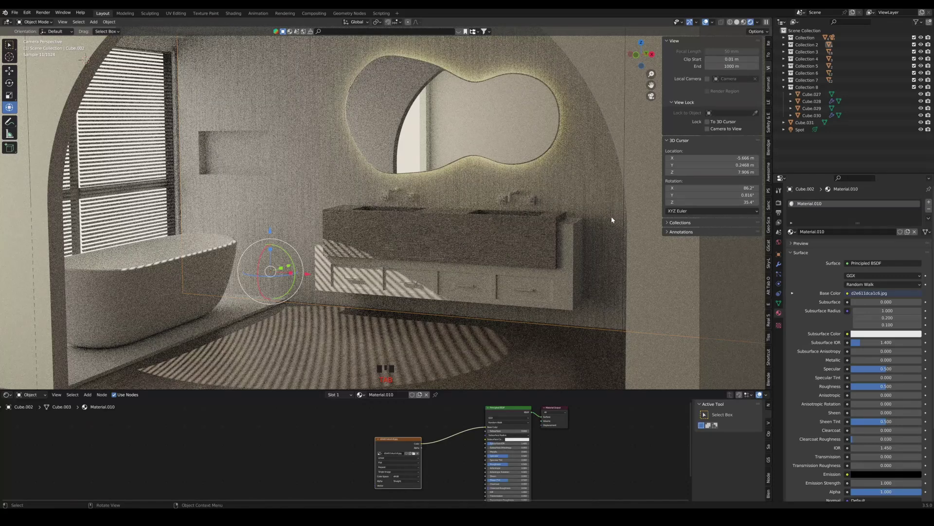
Save the file and set the wall material's Metallic to 0.219 and Specular to 1.000
{"action": "key", "text": "ctrl+s"}
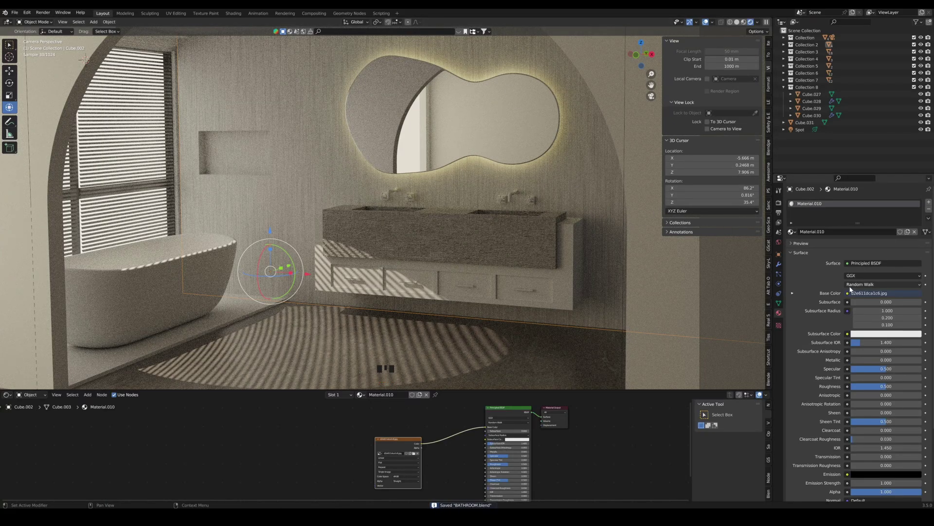
{"action": "left_click_drag", "start_coordinate": [863, 360], "coordinate": [918, 369]}
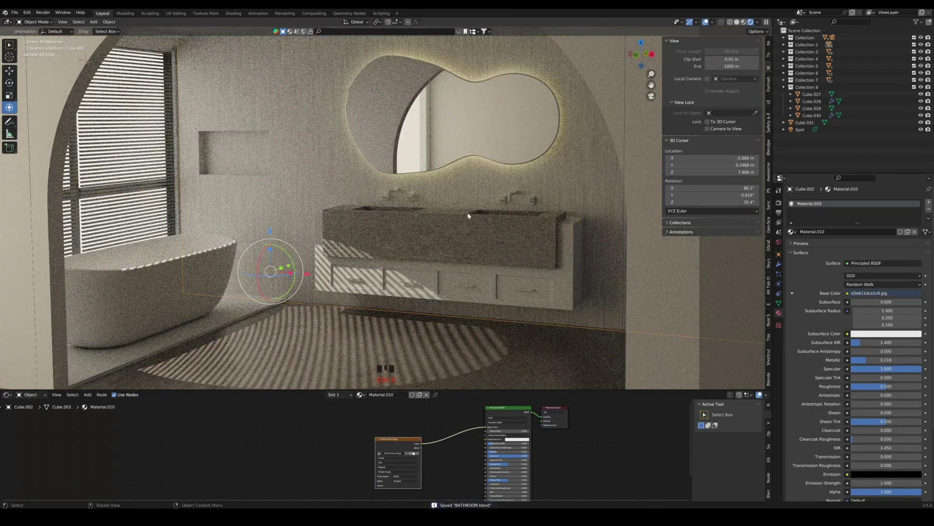
Turn off Invert on the Bump node in the vanity countertop's material
{"action": "scroll", "coordinate": [512, 223], "scroll_direction": "down", "scroll_amount": 2}
{"action": "scroll", "coordinate": [480, 198], "scroll_direction": "up", "scroll_amount": 8}
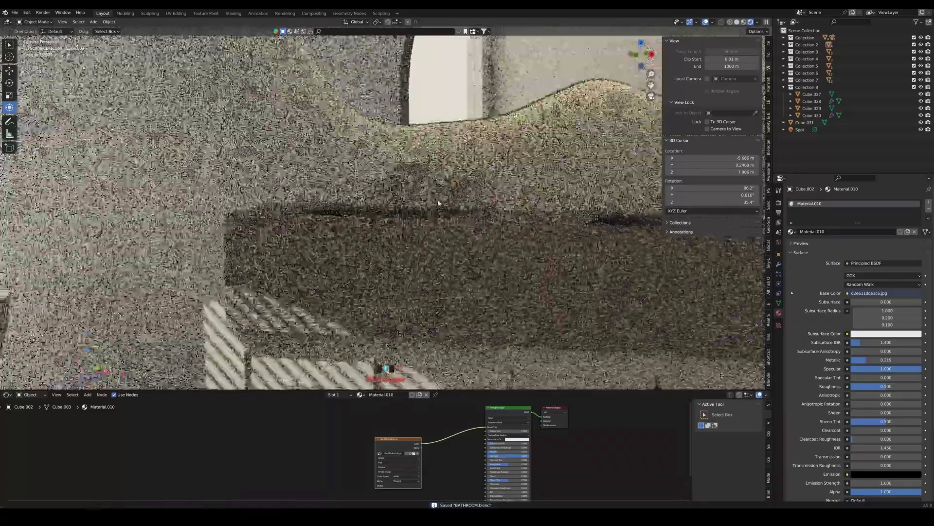
{"action": "middle_click_drag", "start_coordinate": [438, 203], "coordinate": [379, 206], "text": "shift"}
{"action": "scroll", "coordinate": [379, 207], "scroll_direction": "up", "scroll_amount": 5}
{"action": "left_click", "coordinate": [298, 168]}
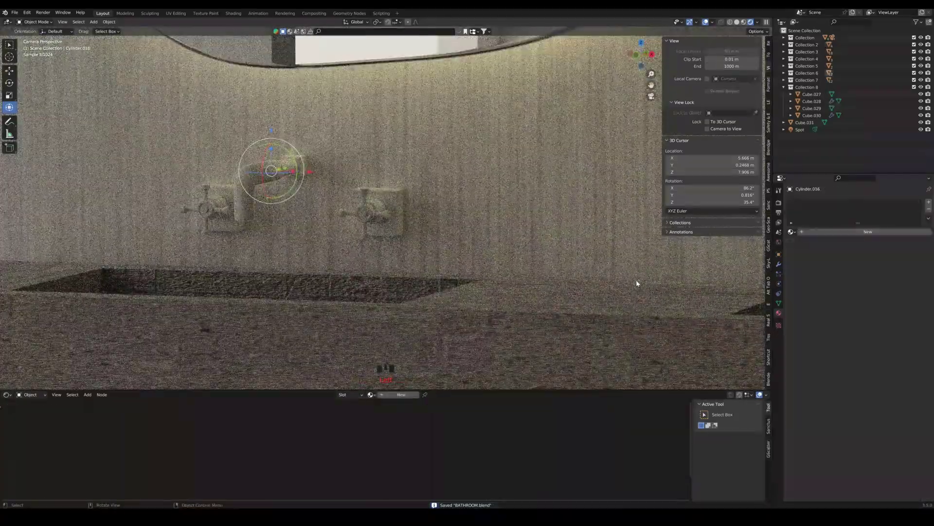
{"action": "left_click", "coordinate": [426, 287]}
{"action": "key", "text": "Tab"}
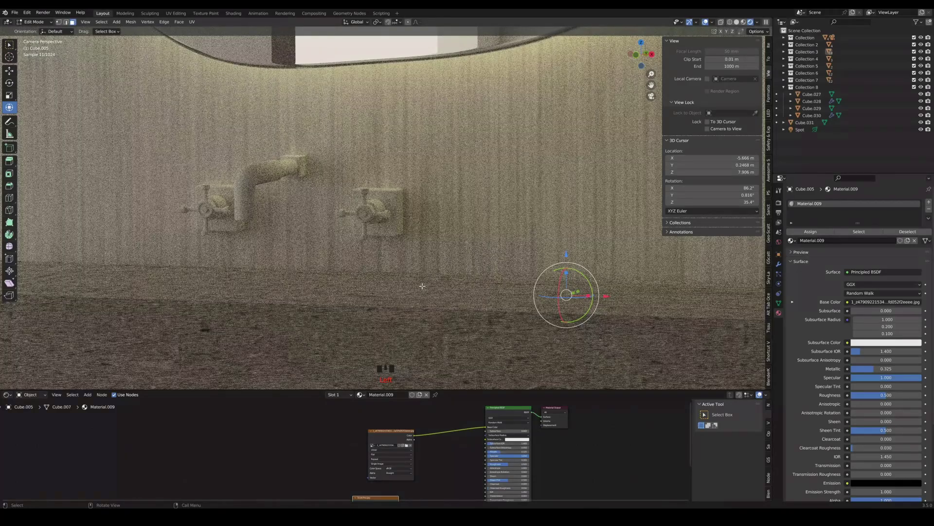
{"action": "key", "text": "Tab"}
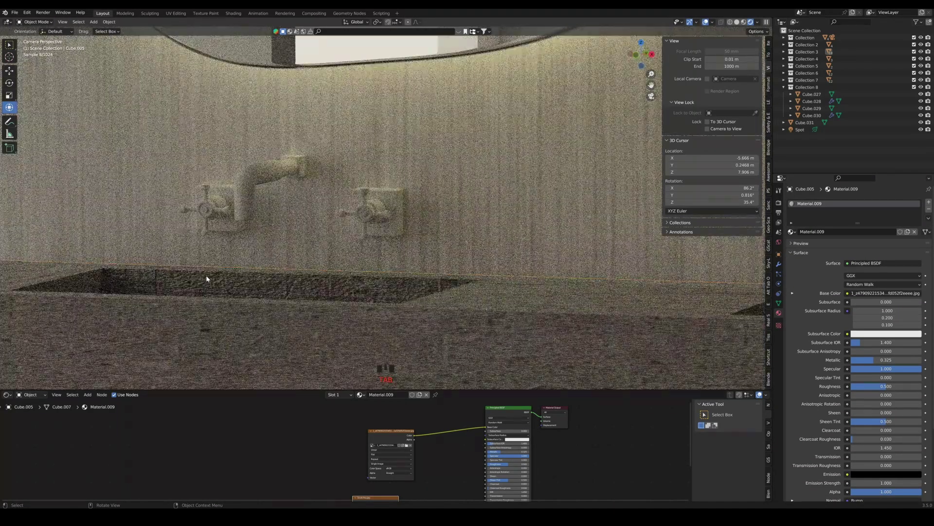
{"action": "middle_click_drag", "start_coordinate": [469, 468], "coordinate": [531, 396]}
{"action": "scroll", "coordinate": [534, 449], "scroll_direction": "up", "scroll_amount": 7}
{"action": "middle_click_drag", "start_coordinate": [597, 456], "coordinate": [433, 431]}
{"action": "scroll", "coordinate": [433, 431], "scroll_direction": "up", "scroll_amount": 2}
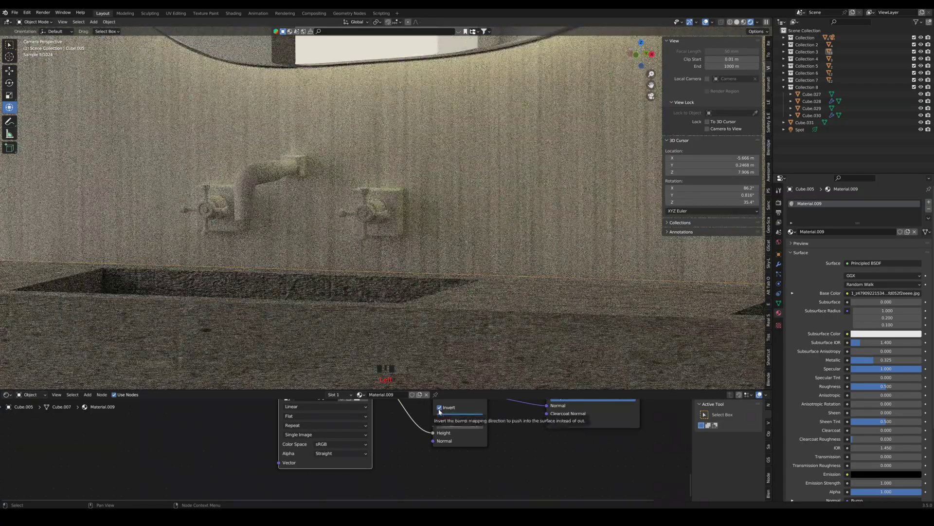
{"action": "left_click", "coordinate": [439, 410]}
{"action": "scroll", "coordinate": [378, 417], "scroll_direction": "down", "scroll_amount": 4}
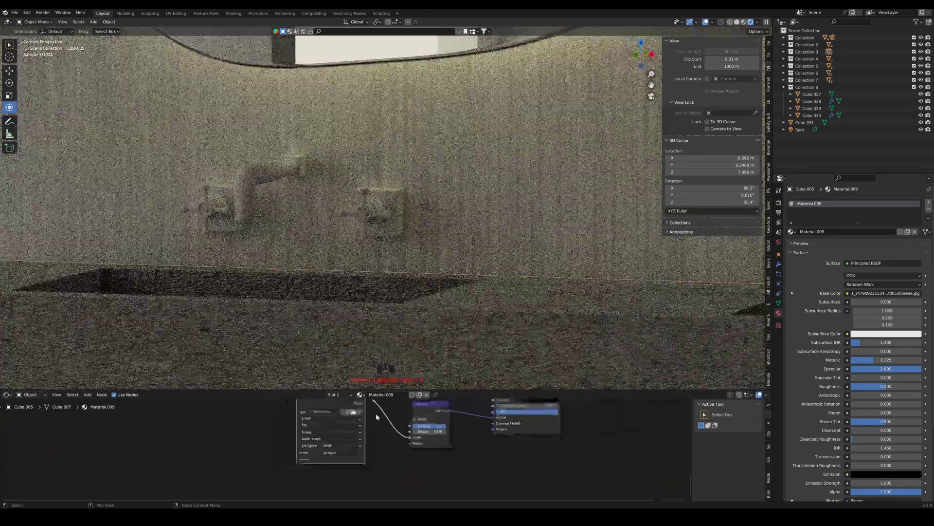
Enter Edit Mode on the vanity countertop and open a UV Editor in a new area split off beside the shader nodes
{"action": "scroll", "coordinate": [288, 346], "scroll_direction": "down", "scroll_amount": 3}
{"action": "scroll", "coordinate": [288, 346], "scroll_direction": "down", "scroll_amount": 2}
{"action": "key", "text": "Tab"}
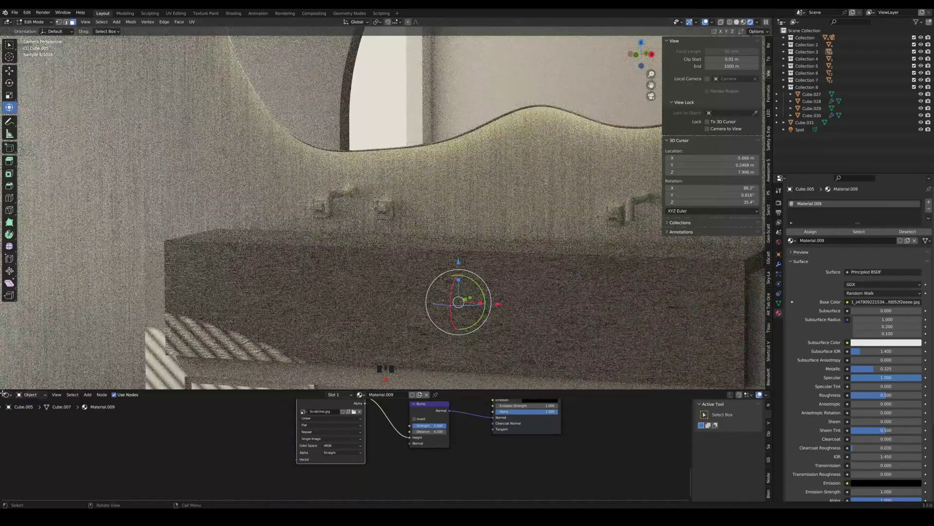
{"action": "left_click_drag", "start_coordinate": [2, 392], "coordinate": [320, 408]}
{"action": "left_click", "coordinate": [6, 395]}
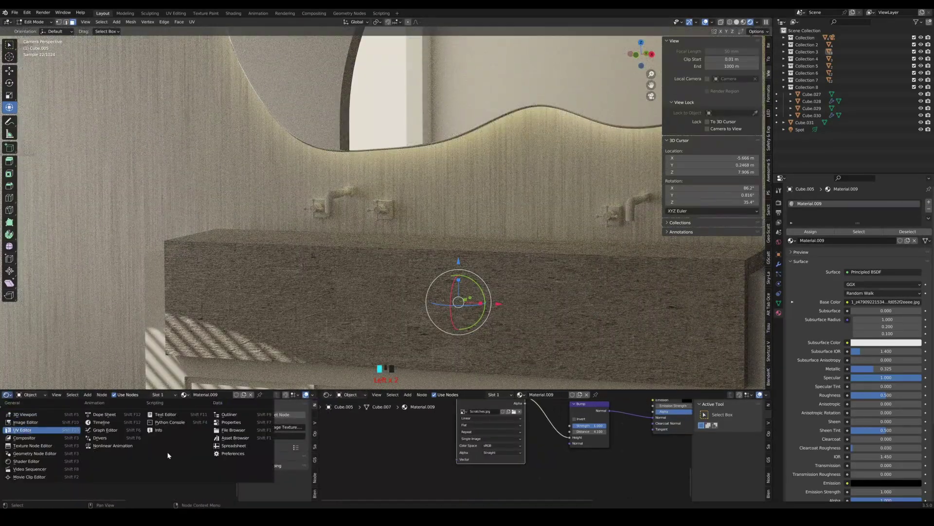
{"action": "left_click", "coordinate": [22, 429]}
Try enlarging all of the countertop's UV islands well beyond the Scratches.jpg image, then return to Object Mode
{"action": "scroll", "coordinate": [168, 455], "scroll_direction": "down", "scroll_amount": 6}
{"action": "key", "text": "a"}
{"action": "key", "text": "s"}
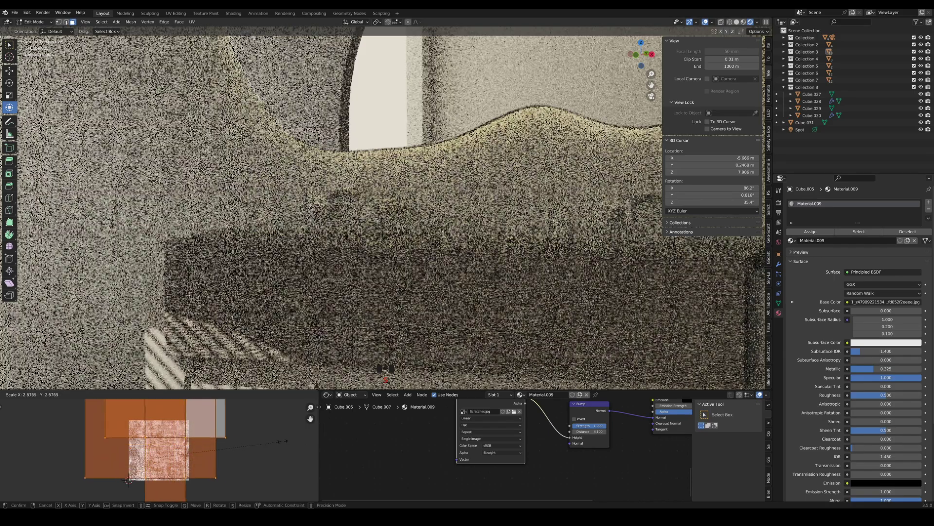
{"action": "left_click", "coordinate": [21, 441]}
{"action": "key", "text": "Tab"}
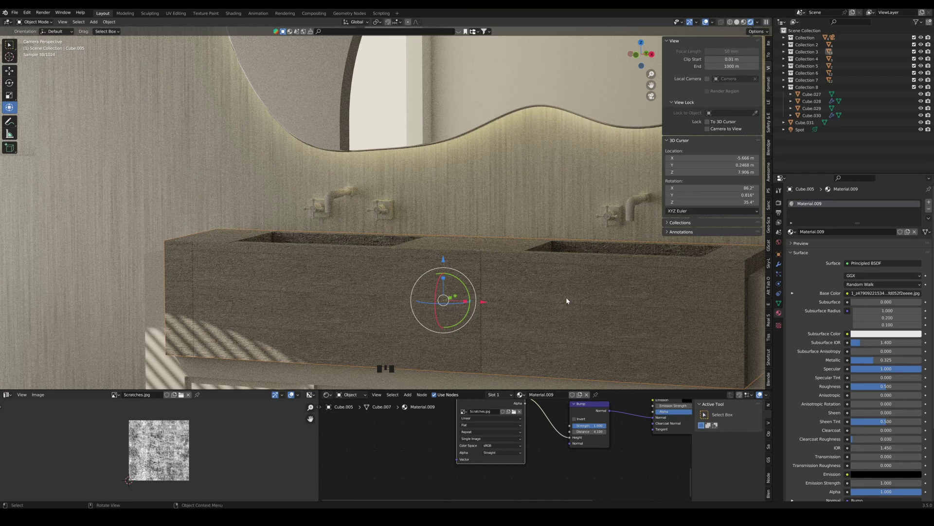
Shrink and move the countertop's UV islands to fit within the Scratches.jpg image, then save the file from Object Mode
{"action": "key", "text": "Tab"}
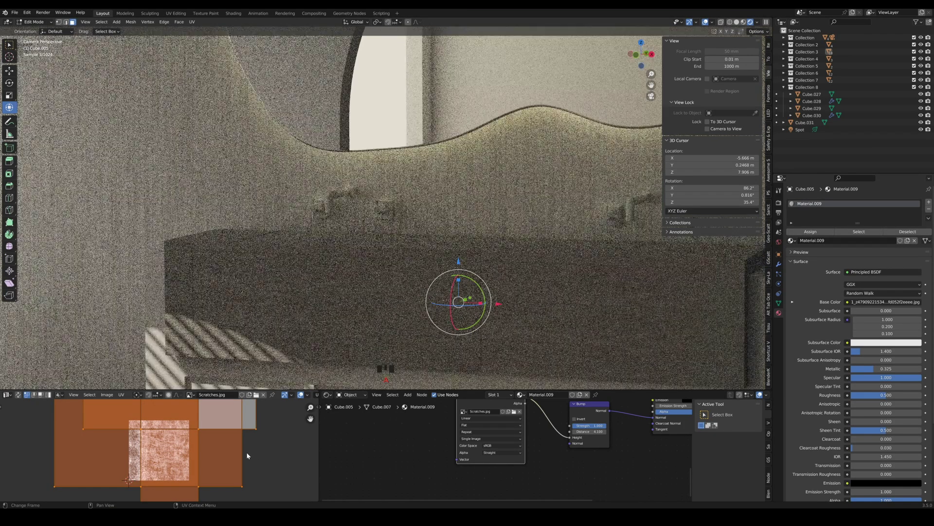
{"action": "key", "text": "s"}
{"action": "left_click", "coordinate": [182, 451]}
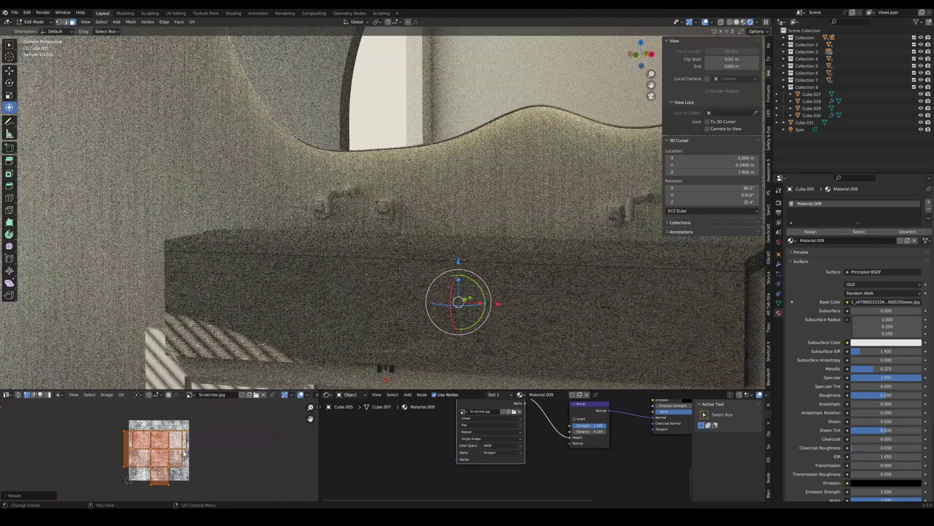
{"action": "key", "text": "g"}
{"action": "left_click", "coordinate": [193, 448]}
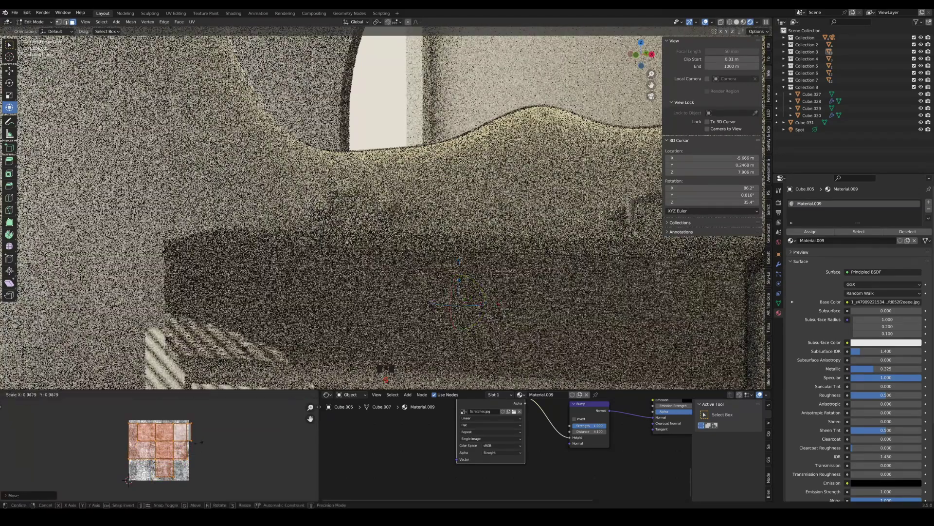
{"action": "key", "text": "Tab"}
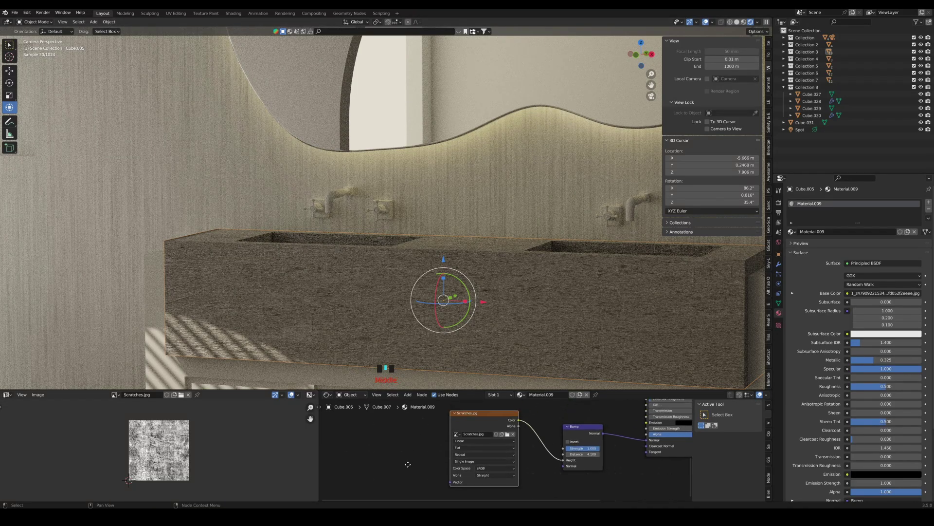
{"action": "scroll", "coordinate": [467, 317], "scroll_direction": "down", "scroll_amount": 6}
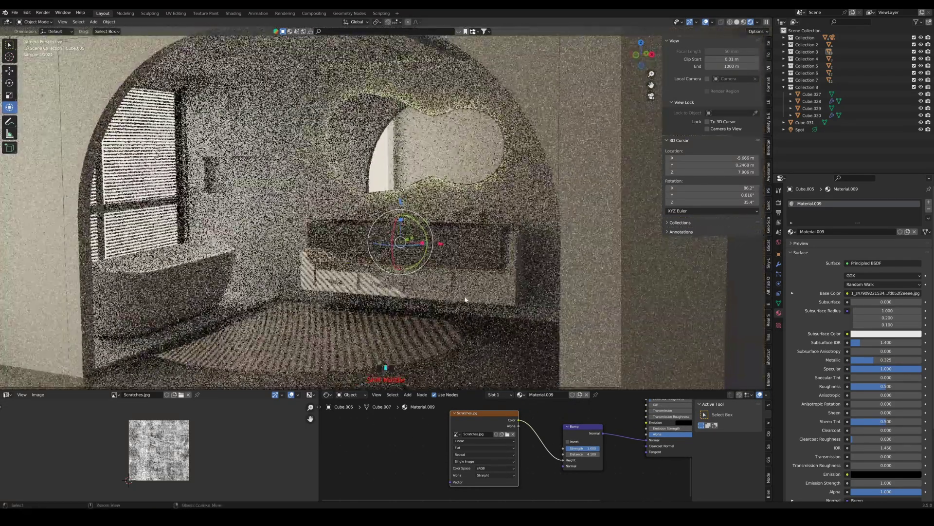
{"action": "key", "text": "ctrl+s"}
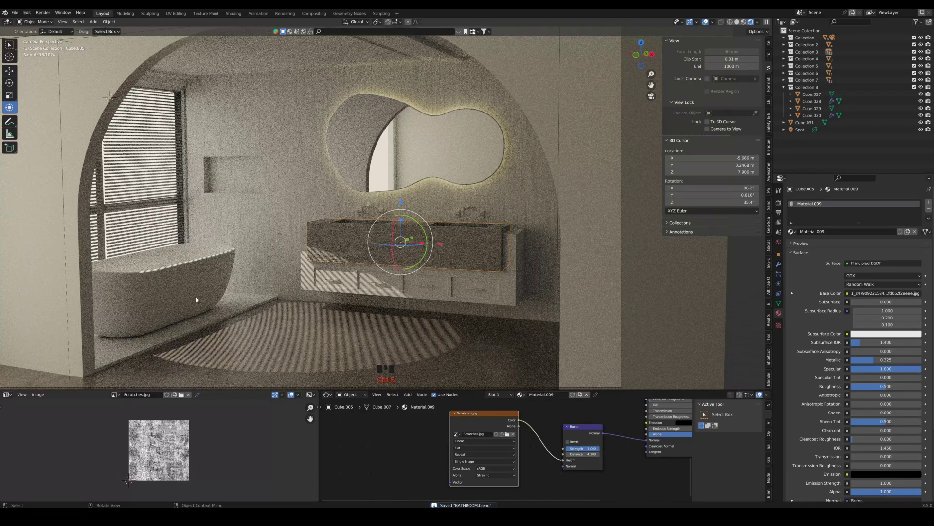
Give the platform under the bathtub and the ceiling panel a new material each
{"action": "left_click", "coordinate": [195, 299]}
{"action": "left_click", "coordinate": [254, 305]}
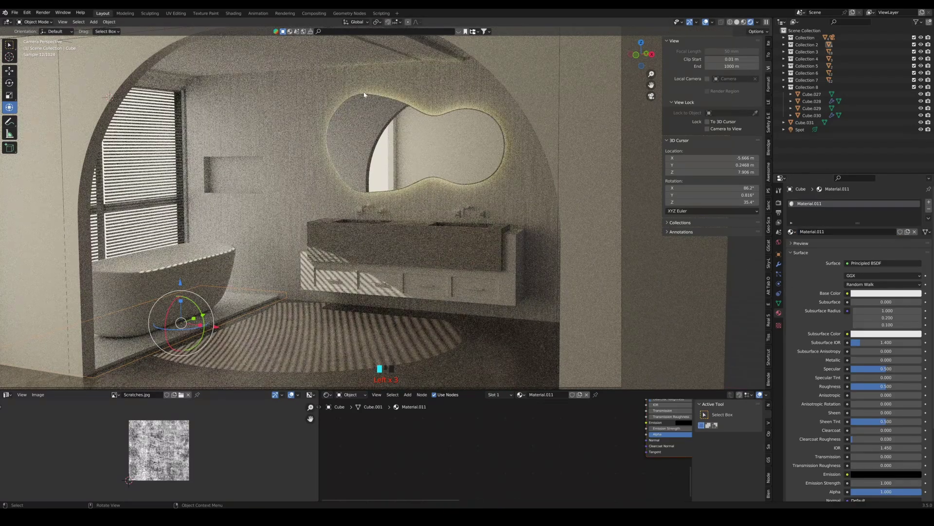
{"action": "left_click", "coordinate": [339, 59]}
{"action": "left_click", "coordinate": [868, 231]}
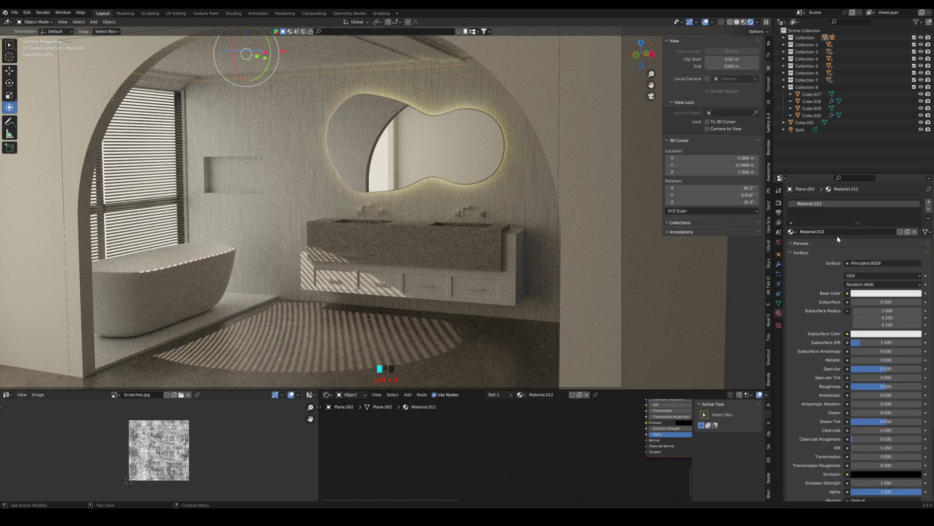
Scale the ceiling panel up by 1.125 and shift it about 0.73 m along the X axis
{"action": "scroll", "coordinate": [475, 201], "scroll_direction": "down", "scroll_amount": 2}
{"action": "middle_click_drag", "start_coordinate": [472, 199], "coordinate": [482, 215], "text": "shift"}
{"action": "key", "text": "s"}
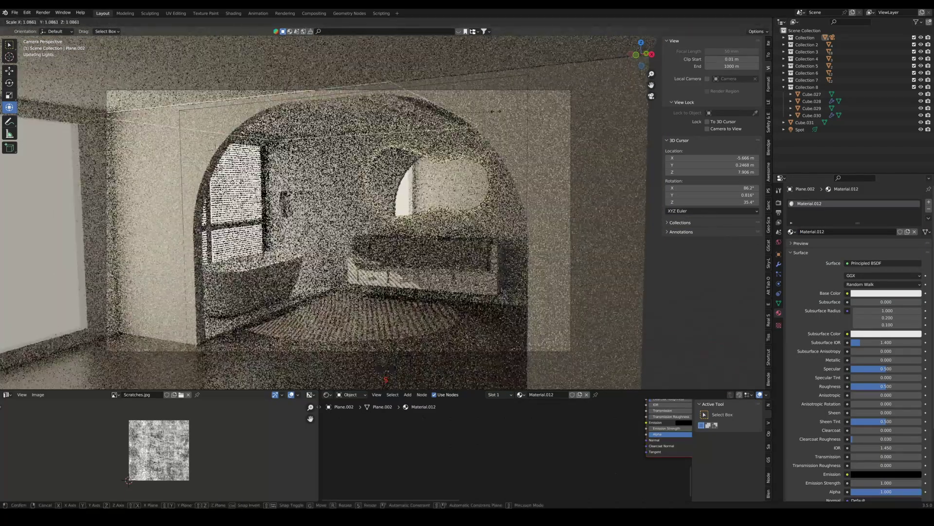
{"action": "left_click", "coordinate": [501, 111]}
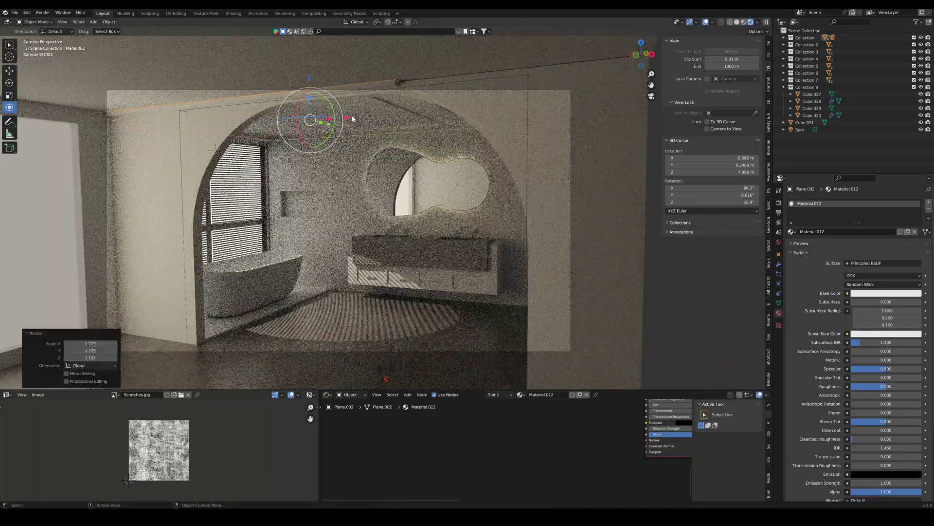
{"action": "left_click_drag", "start_coordinate": [357, 117], "coordinate": [366, 116]}
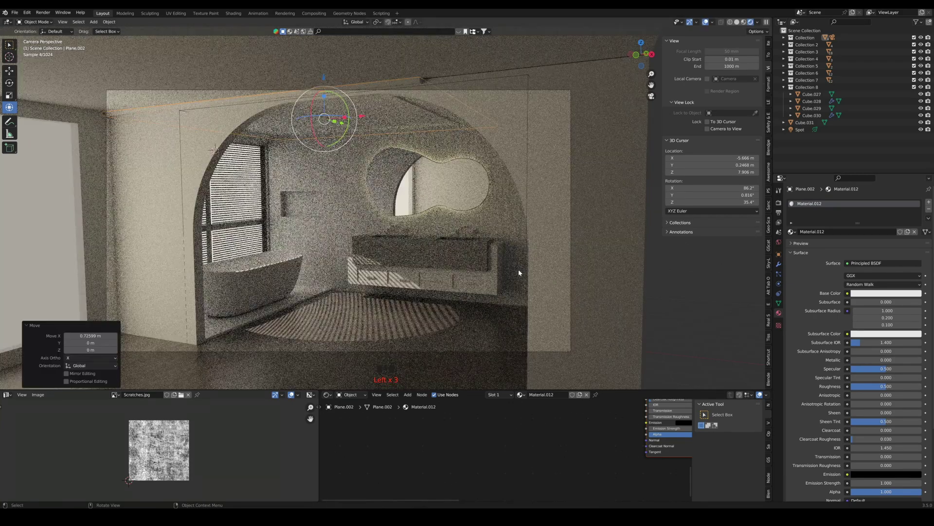
Select the loop of narrow side faces around the ceiling panel's recess and add a second material slot with a new material
{"action": "scroll", "coordinate": [366, 120], "scroll_direction": "up", "scroll_amount": 3}
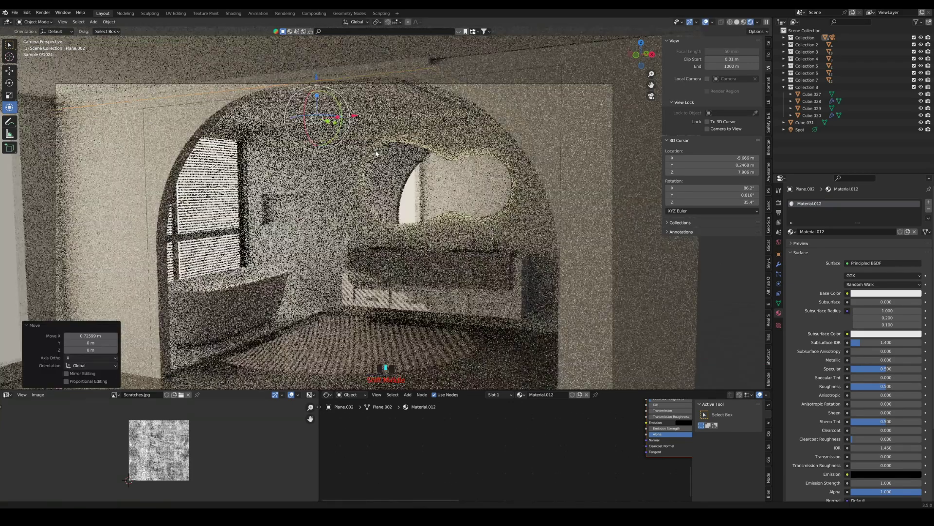
{"action": "key", "text": "Tab"}
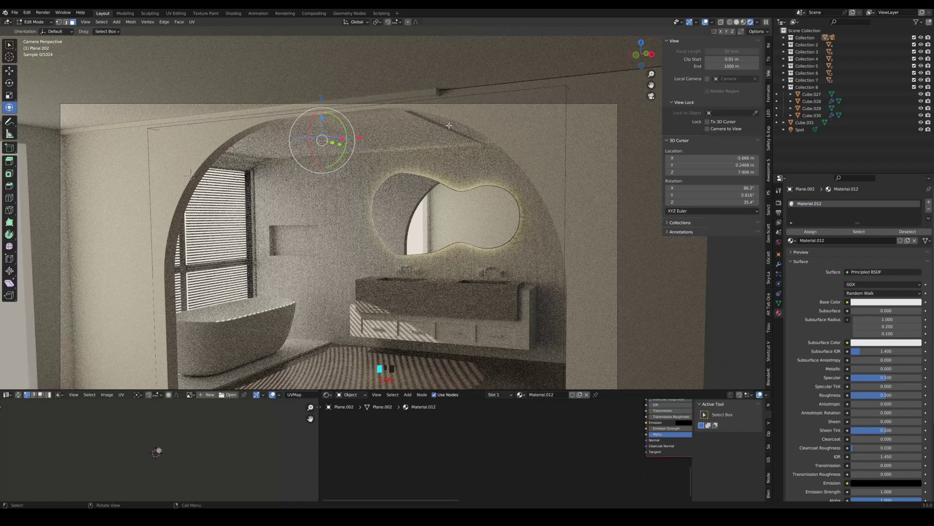
{"action": "left_click", "coordinate": [450, 126]}
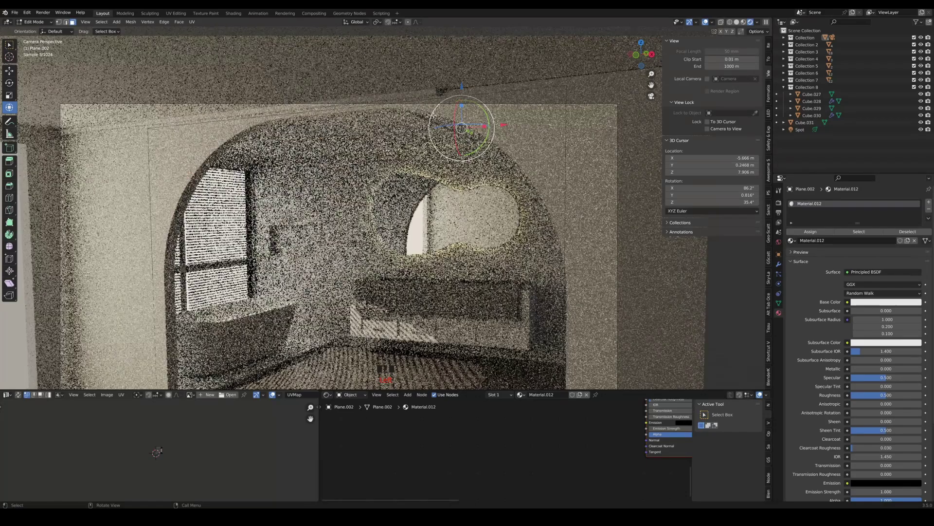
{"action": "left_click", "coordinate": [737, 22]}
{"action": "middle_click_drag", "start_coordinate": [492, 180], "coordinate": [404, 194]}
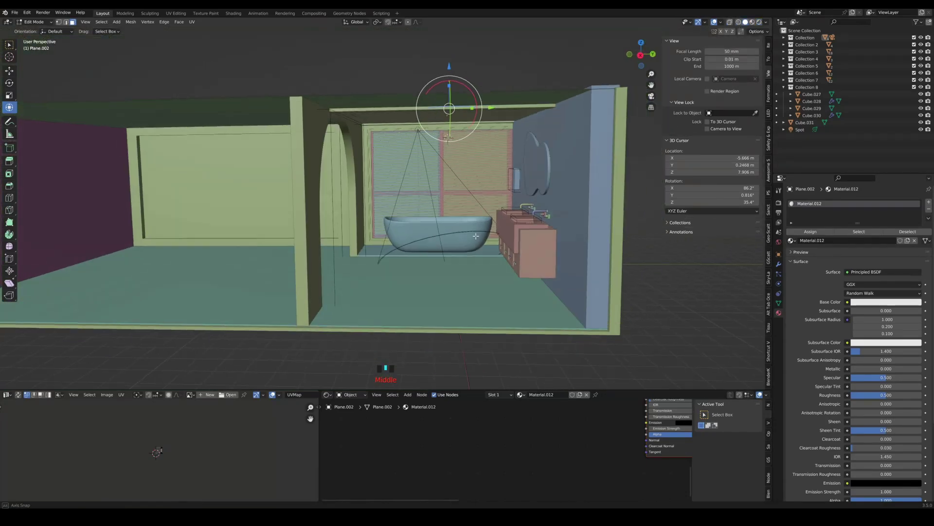
{"action": "scroll", "coordinate": [396, 243], "scroll_direction": "up", "scroll_amount": 3}
{"action": "middle_click_drag", "start_coordinate": [389, 292], "coordinate": [351, 349]}
{"action": "middle_click_drag", "start_coordinate": [353, 249], "coordinate": [379, 368], "text": "shift"}
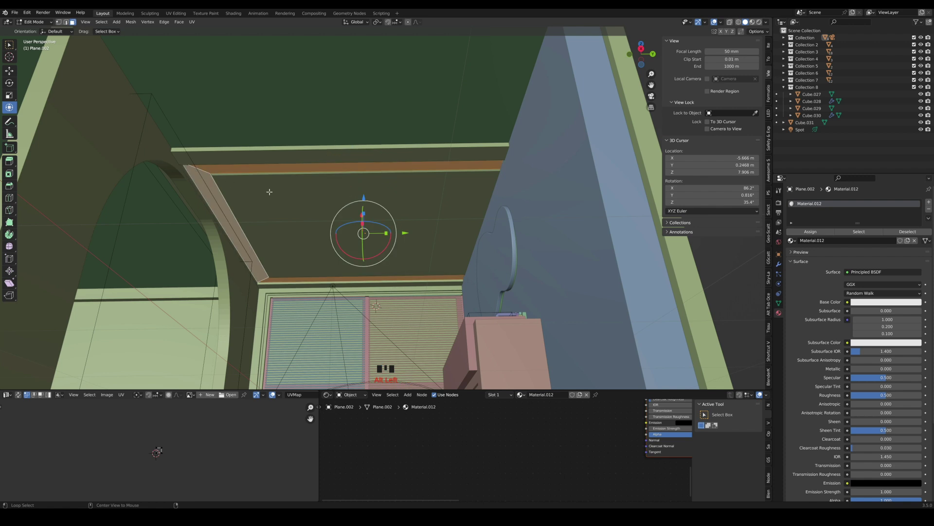
{"action": "left_click", "coordinate": [930, 202]}
{"action": "left_click", "coordinate": [861, 251]}
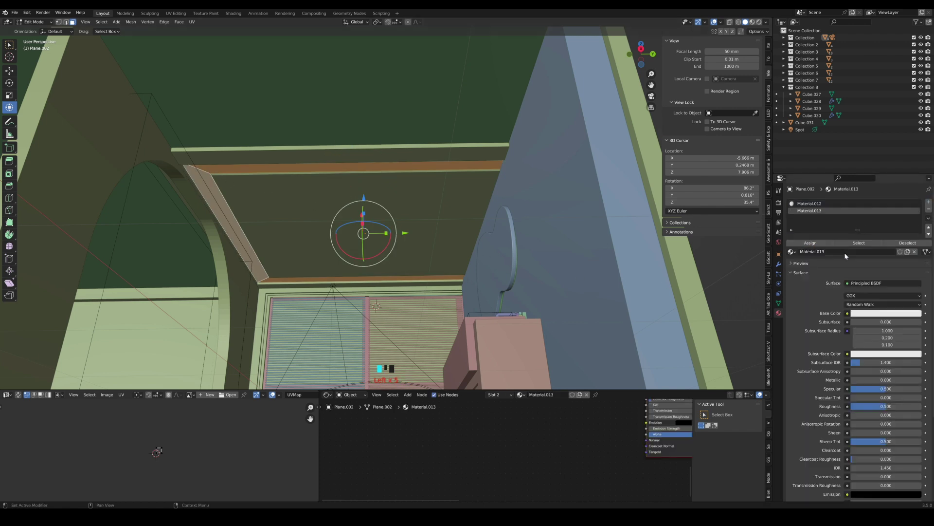
Make the new material an Emission with strength 1.900 and a warm peach colour, assigned to the recess faces in rendered shading
{"action": "left_click", "coordinate": [868, 283]}
{"action": "left_click", "coordinate": [836, 333]}
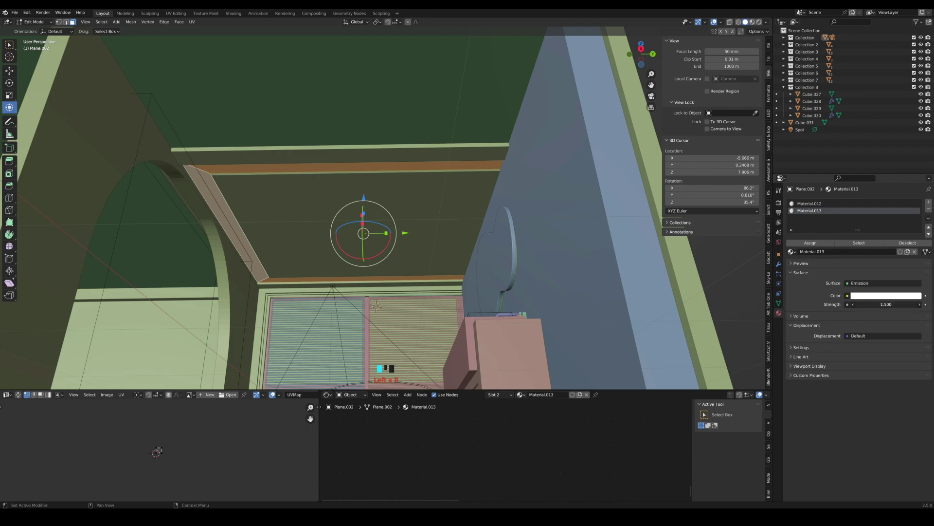
{"action": "left_click", "coordinate": [761, 23]}
{"action": "key", "text": "Tab"}
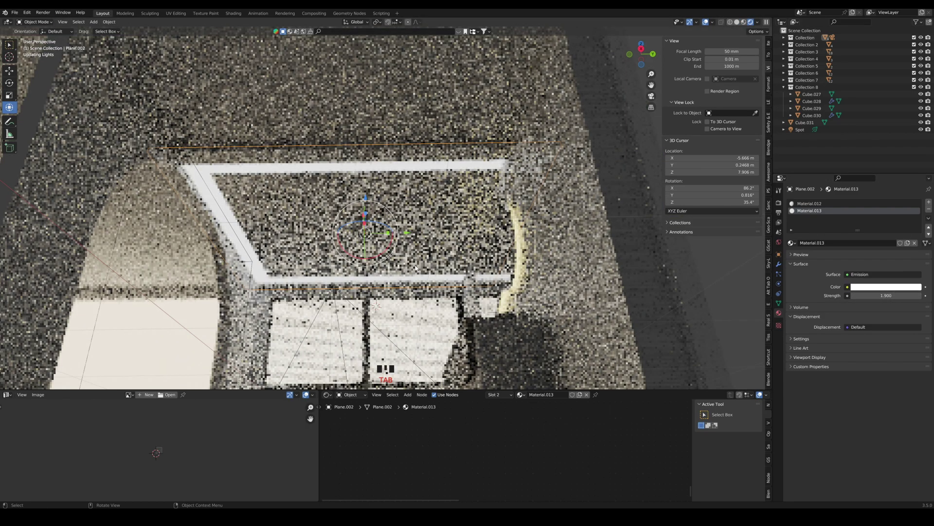
{"action": "left_click", "coordinate": [890, 286]}
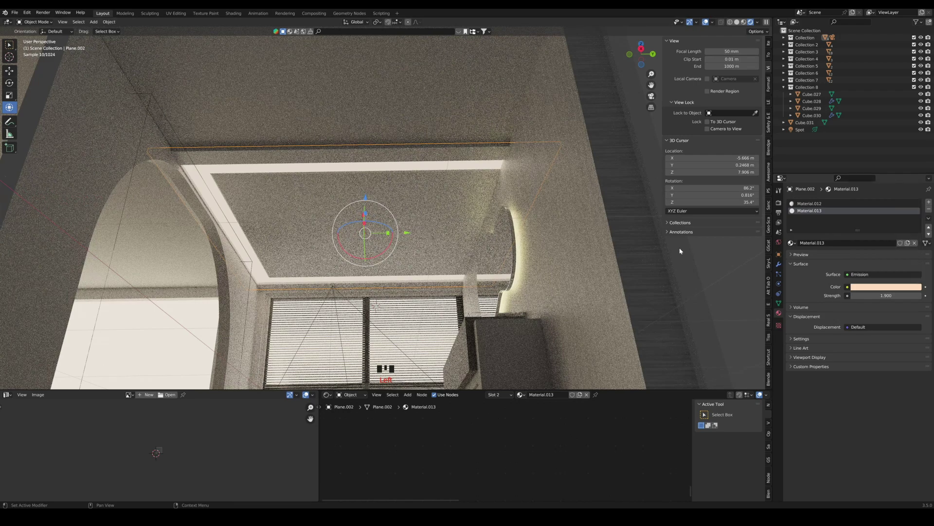
Shift the ceiling panel slightly along the Y axis towards the arch and adjust its height slightly along Z
{"action": "key", "text": "Tab"}
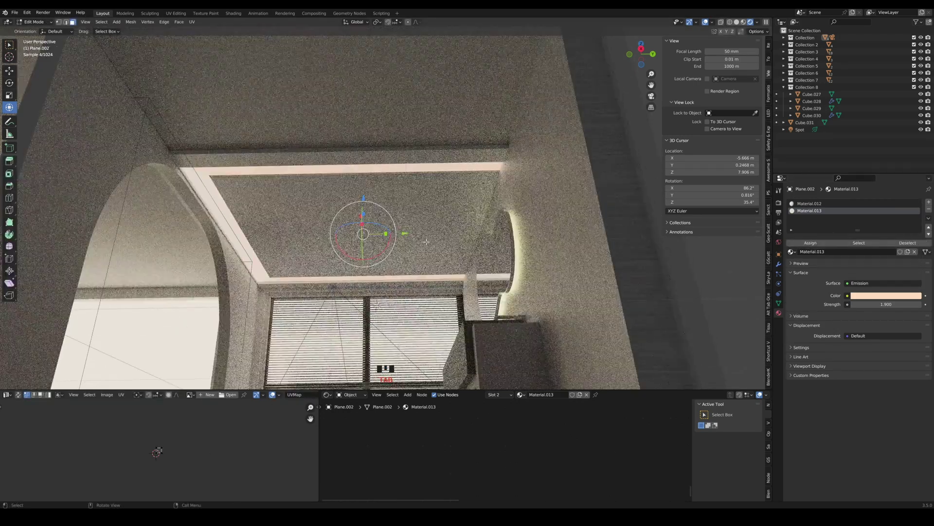
{"action": "key", "text": "Tab"}
{"action": "left_click_drag", "start_coordinate": [405, 235], "coordinate": [377, 233]}
{"action": "middle_click_drag", "start_coordinate": [361, 239], "coordinate": [373, 220]}
{"action": "left_click_drag", "start_coordinate": [361, 213], "coordinate": [365, 211]}
Move the arched partition wall about -1.62 m along the Y axis and return to the camera view
{"action": "middle_click_drag", "start_coordinate": [304, 244], "coordinate": [248, 243]}
{"action": "left_click", "coordinate": [248, 243]}
{"action": "scroll", "coordinate": [250, 241], "scroll_direction": "down", "scroll_amount": 4}
{"action": "middle_click_drag", "start_coordinate": [277, 214], "coordinate": [312, 252]}
{"action": "left_click", "coordinate": [304, 230], "text": "shift"}
{"action": "left_click_drag", "start_coordinate": [362, 294], "coordinate": [341, 301]}
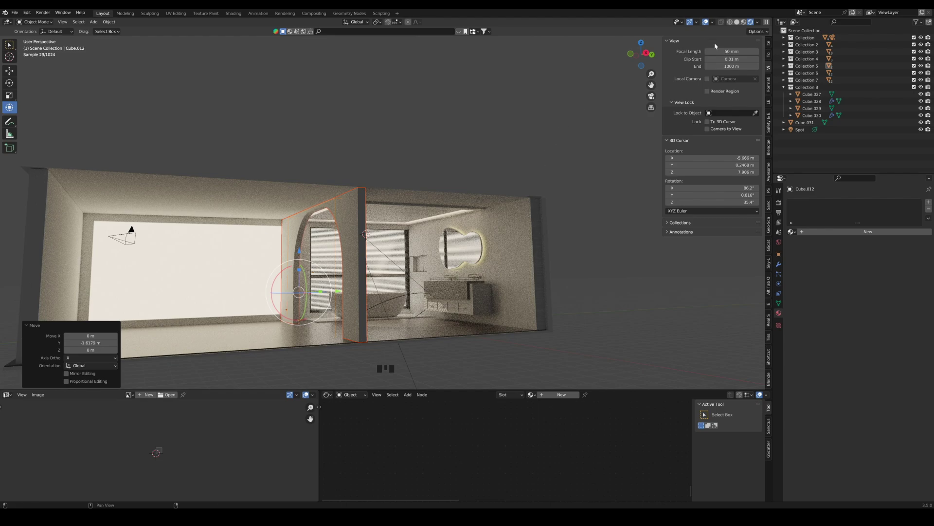
{"action": "left_click", "coordinate": [651, 96]}
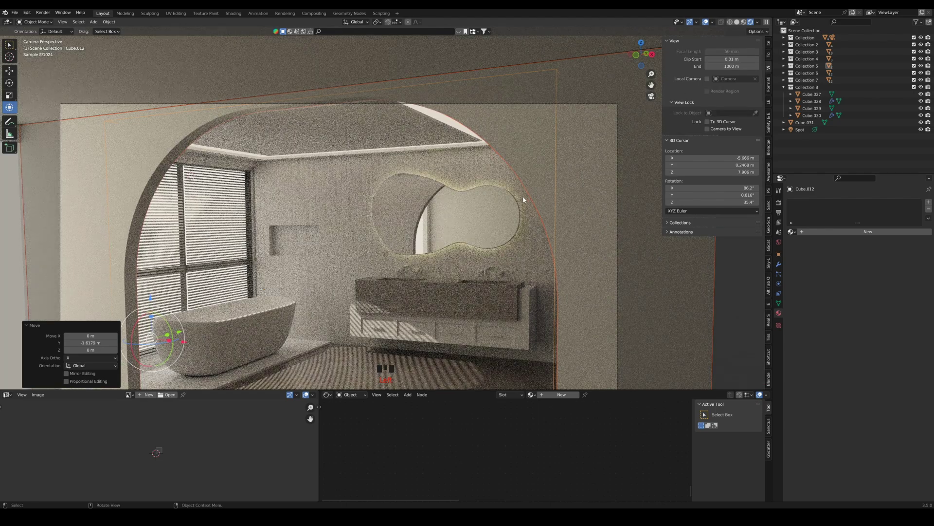
Save the file and select the vanity countertop
{"action": "middle_click_drag", "start_coordinate": [503, 184], "coordinate": [501, 176], "text": "shift"}
{"action": "left_click", "coordinate": [461, 112]}
{"action": "left_click", "coordinate": [455, 96]}
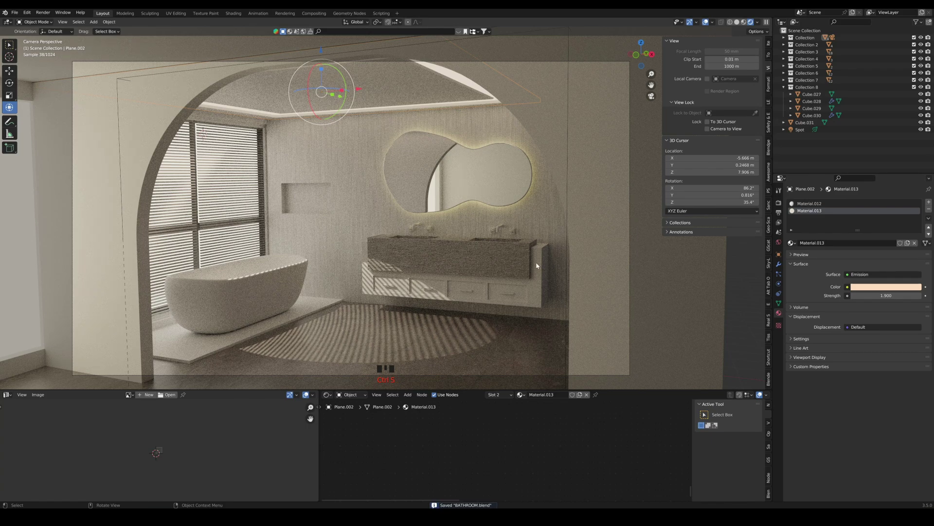
{"action": "left_click", "coordinate": [469, 257]}
{"action": "scroll", "coordinate": [482, 258], "scroll_direction": "up", "scroll_amount": 2}
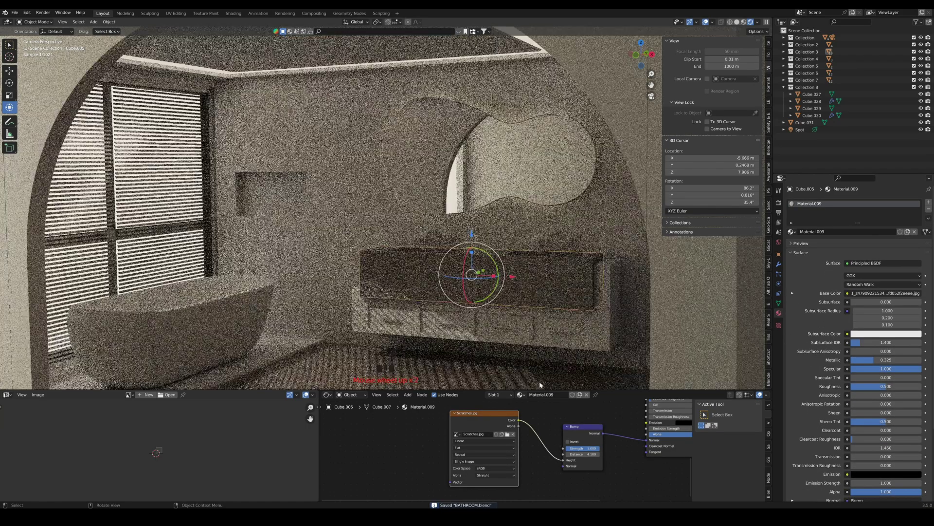
Lower the Bump node's distance to 0.500 in the vanity countertop material and save the file
{"action": "left_click_drag", "start_coordinate": [588, 454], "coordinate": [580, 454]}
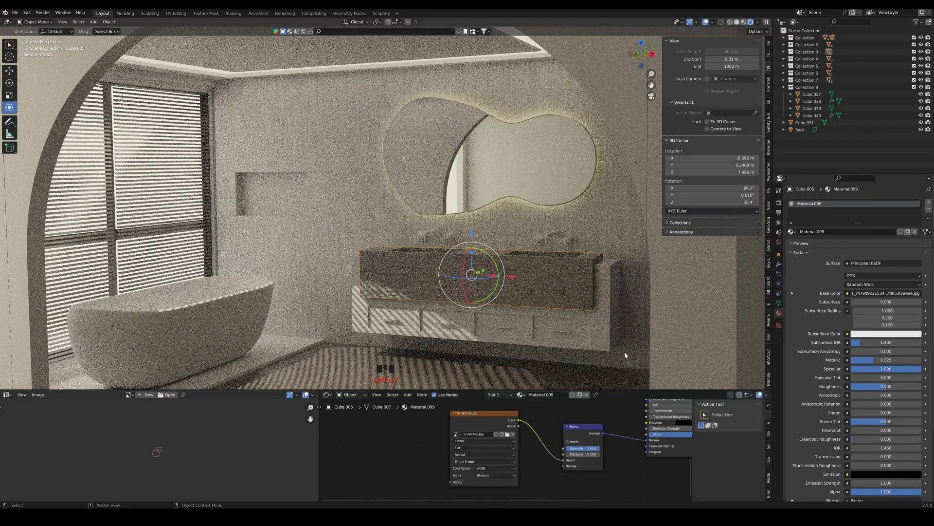
{"action": "left_click", "coordinate": [623, 351]}
{"action": "key", "text": "ctrl+s"}
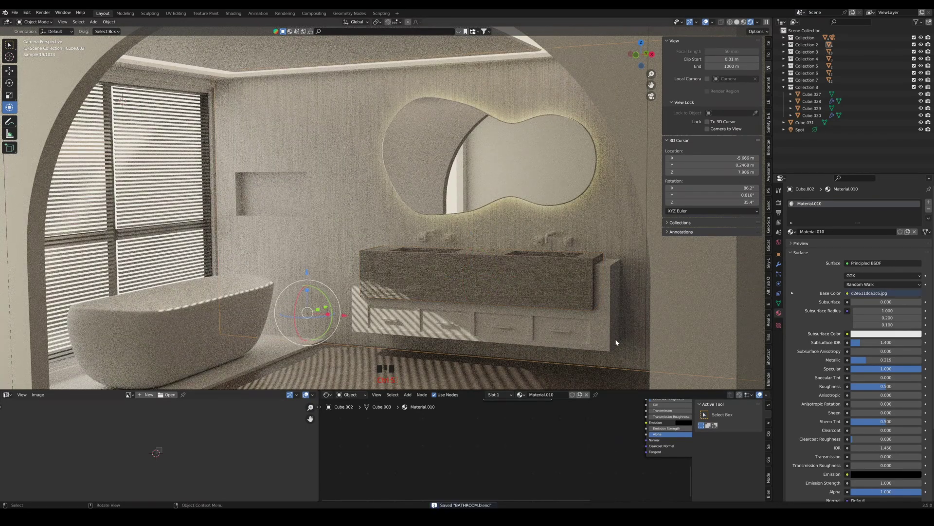
Add a third material slot with a new material to the ceiling panel for the recess's centre face
{"action": "left_click", "coordinate": [342, 69]}
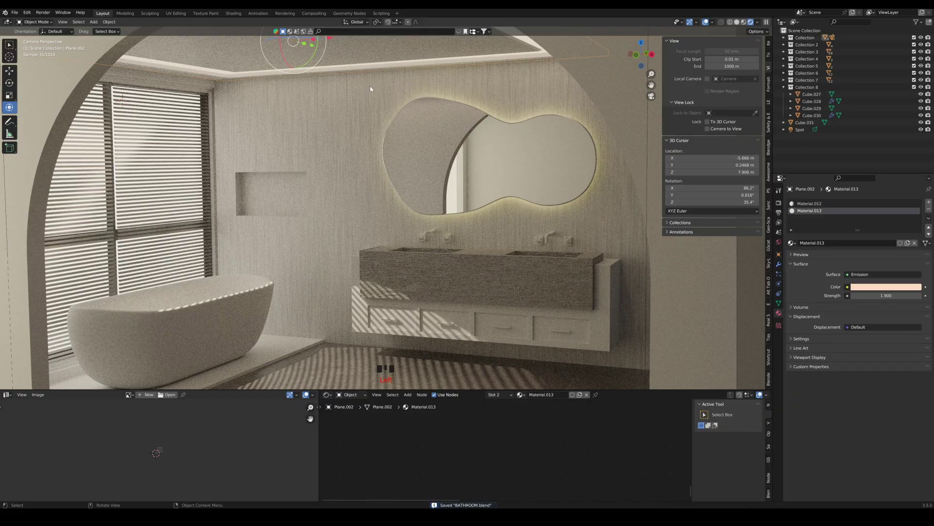
{"action": "middle_click_drag", "start_coordinate": [371, 88], "coordinate": [382, 124]}
{"action": "scroll", "coordinate": [384, 131], "scroll_direction": "down", "scroll_amount": 4}
{"action": "key", "text": "Tab"}
{"action": "left_click", "coordinate": [394, 80]}
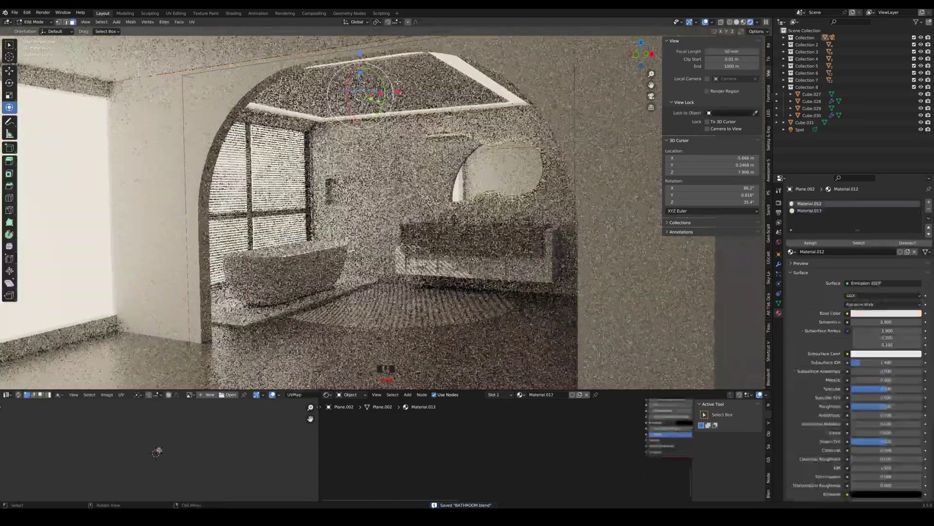
{"action": "left_click", "coordinate": [812, 243]}
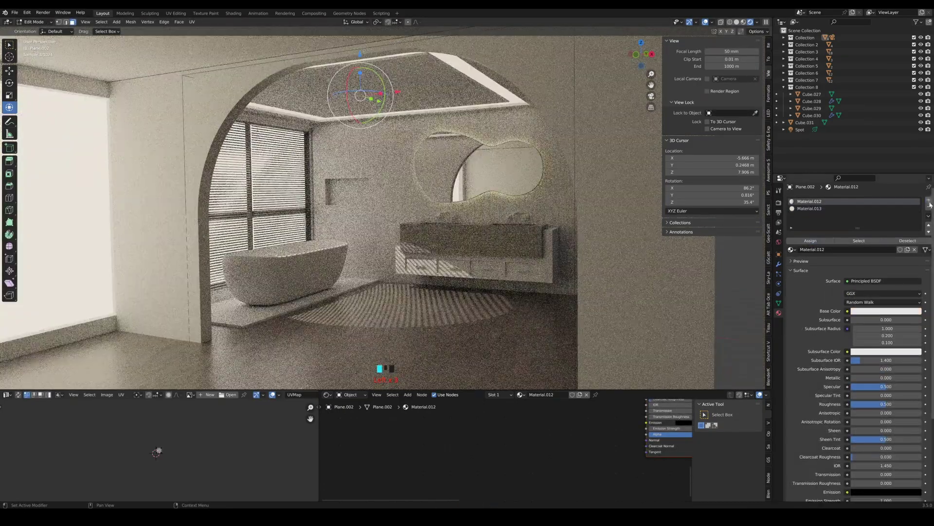
{"action": "left_click", "coordinate": [929, 202]}
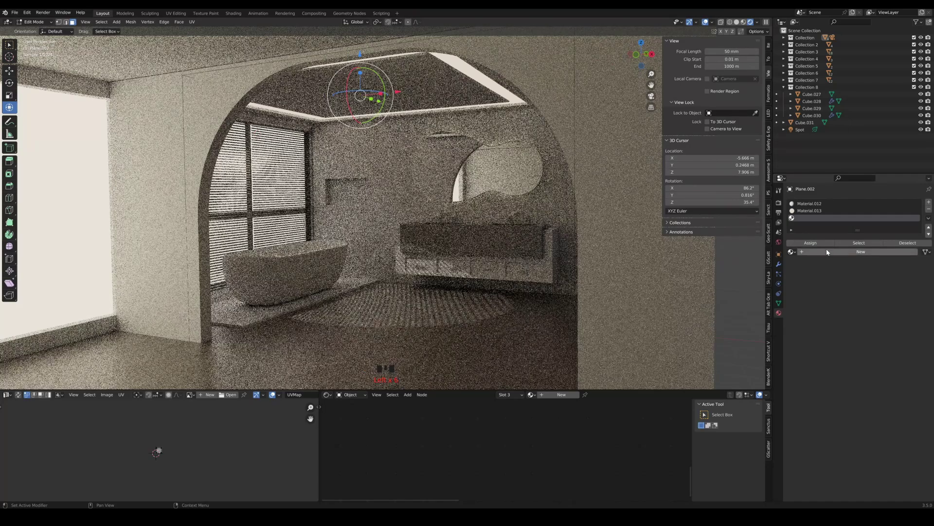
{"action": "left_click", "coordinate": [861, 252]}
{"action": "key", "text": "Tab"}
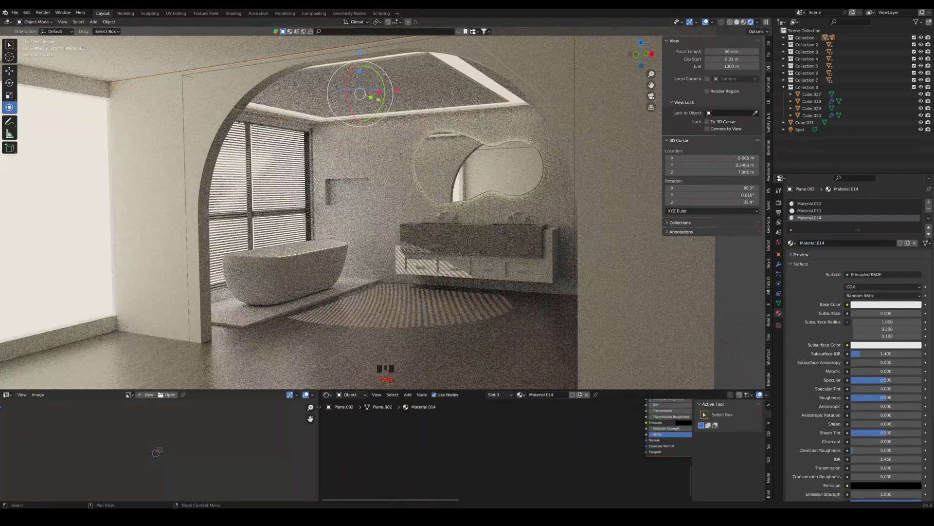
Bring the MetalAluminum_REFL2 image from the maps folder into the new ceiling material and connect it to Base Color
{"action": "mouse_move", "coordinate": [542, 515]}
{"action": "left_click", "coordinate": [547, 494]}
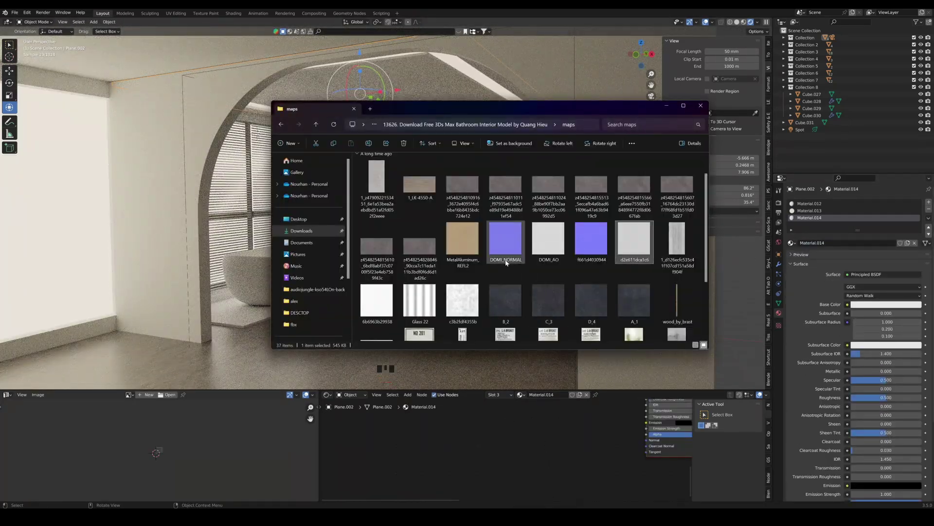
{"action": "scroll", "coordinate": [560, 283], "scroll_direction": "down", "scroll_amount": 2}
{"action": "scroll", "coordinate": [564, 277], "scroll_direction": "up", "scroll_amount": 3}
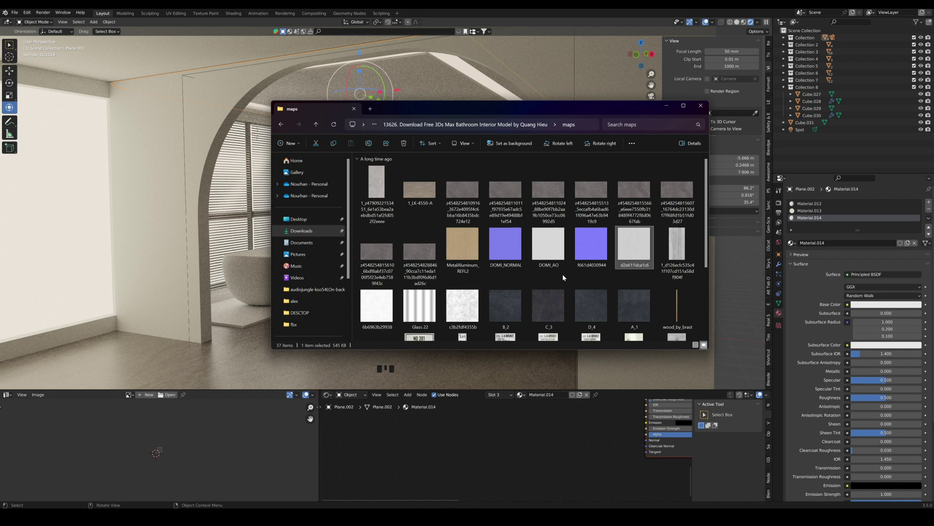
{"action": "left_click", "coordinate": [425, 189]}
{"action": "left_click", "coordinate": [458, 239]}
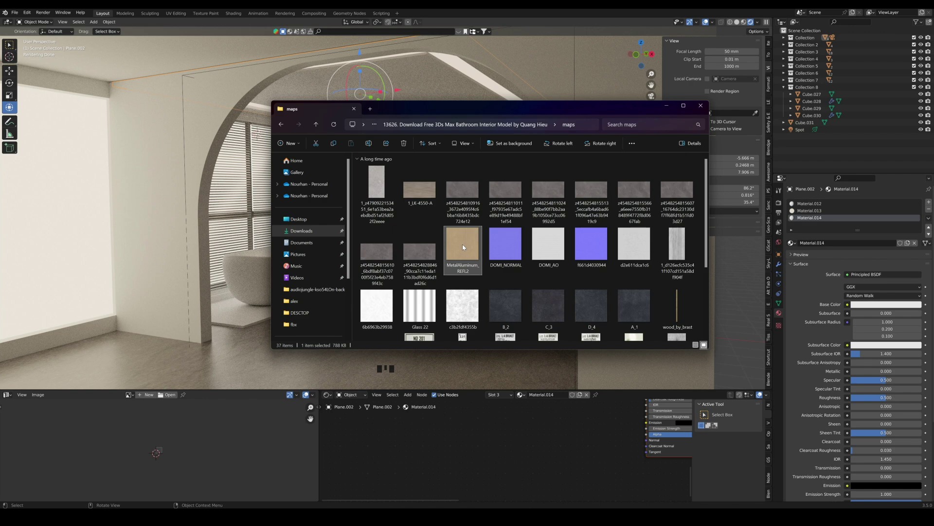
{"action": "left_click_drag", "start_coordinate": [463, 246], "coordinate": [560, 424]}
{"action": "scroll", "coordinate": [560, 424], "scroll_direction": "down", "scroll_amount": 6}
{"action": "middle_click_drag", "start_coordinate": [574, 431], "coordinate": [594, 464]}
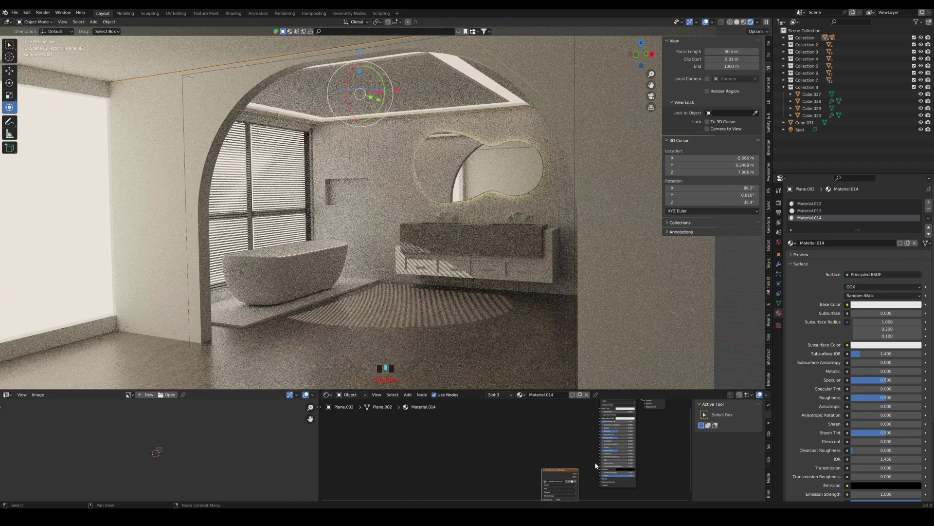
{"action": "left_click_drag", "start_coordinate": [569, 469], "coordinate": [546, 426]}
{"action": "middle_click_drag", "start_coordinate": [559, 436], "coordinate": [560, 461]}
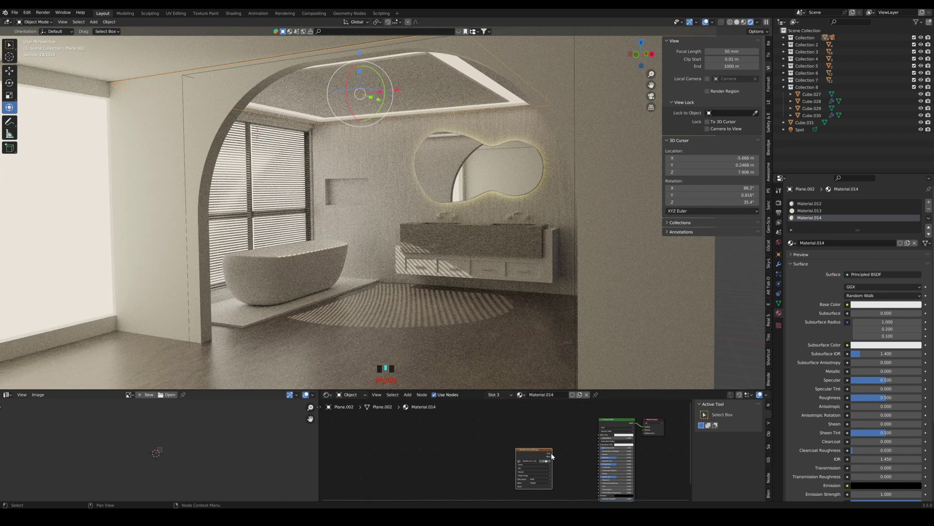
{"action": "left_click_drag", "start_coordinate": [552, 453], "coordinate": [596, 429]}
{"action": "key", "text": "Tab"}
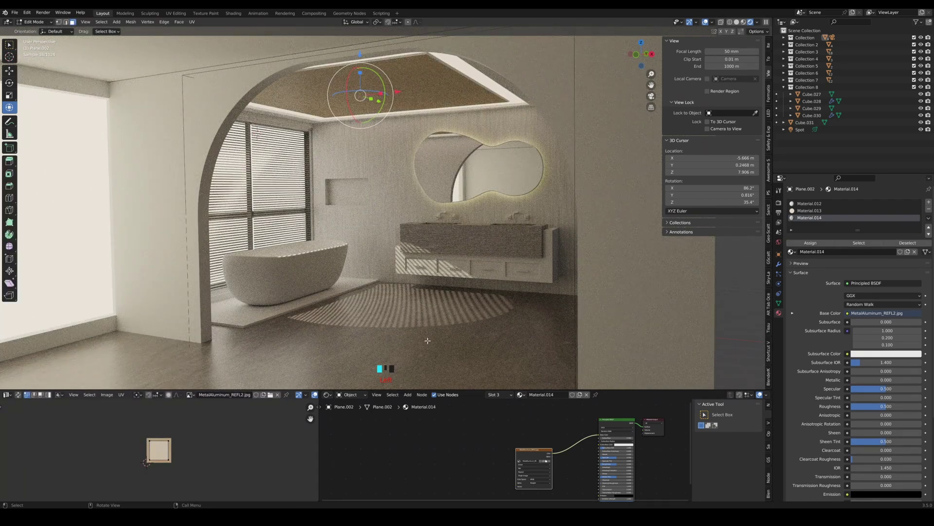
{"action": "key", "text": "Tab"}
Select the floor and preview the grey stone images in the maps folder as possible floor textures
{"action": "left_click", "coordinate": [438, 328]}
{"action": "scroll", "coordinate": [453, 336], "scroll_direction": "up", "scroll_amount": 3}
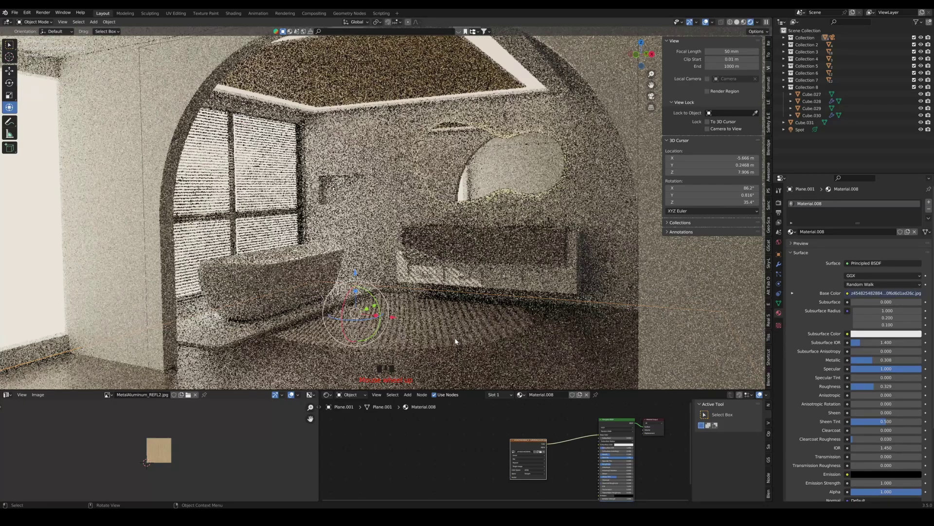
{"action": "middle_click_drag", "start_coordinate": [456, 342], "coordinate": [444, 286], "text": "shift"}
{"action": "key", "text": "alt+Tab"}
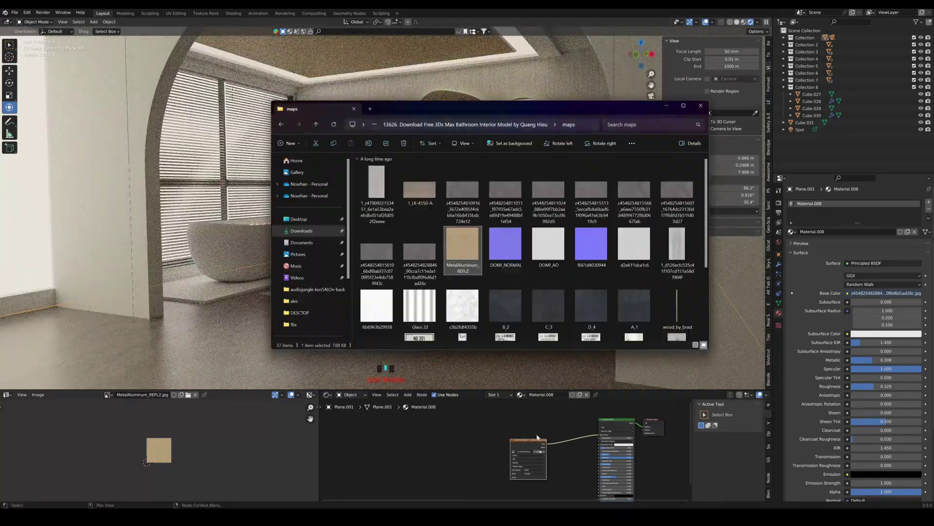
{"action": "left_click", "coordinate": [669, 194]}
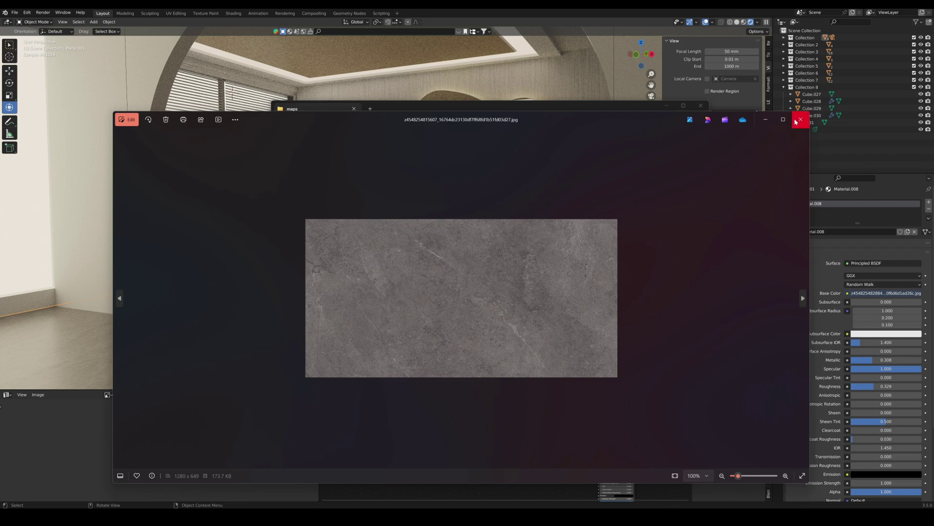
{"action": "left_click", "coordinate": [801, 120]}
{"action": "double_click", "coordinate": [623, 188]}
{"action": "left_click", "coordinate": [799, 119]}
{"action": "double_click", "coordinate": [467, 196]}
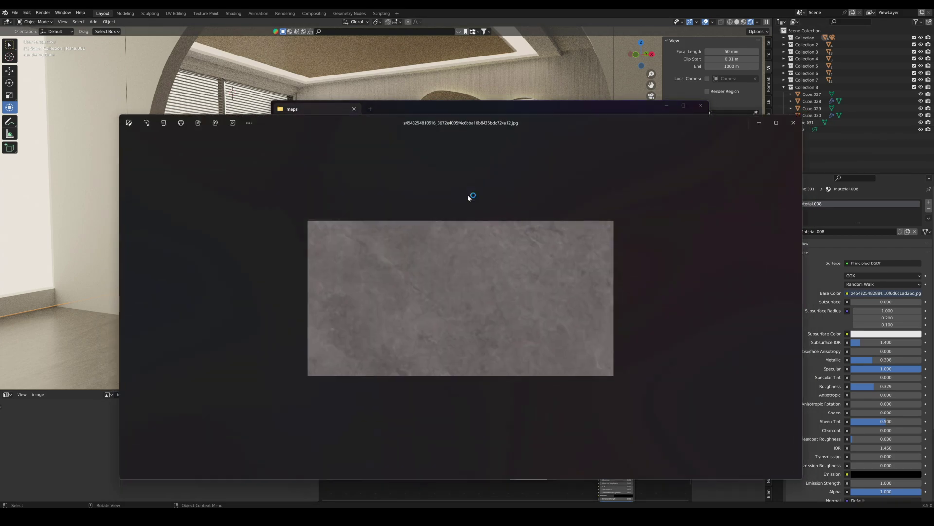
{"action": "left_click", "coordinate": [801, 120]}
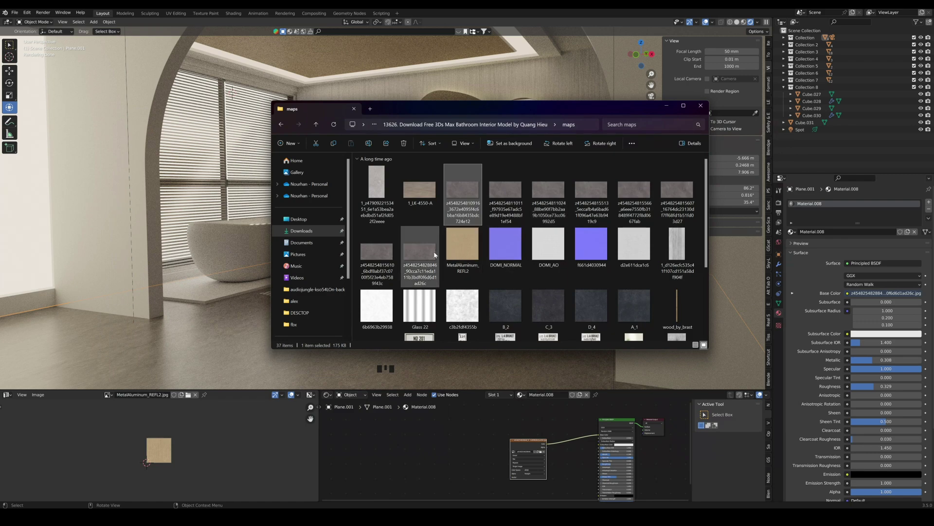
{"action": "double_click", "coordinate": [420, 256]}
{"action": "left_click", "coordinate": [801, 119]}
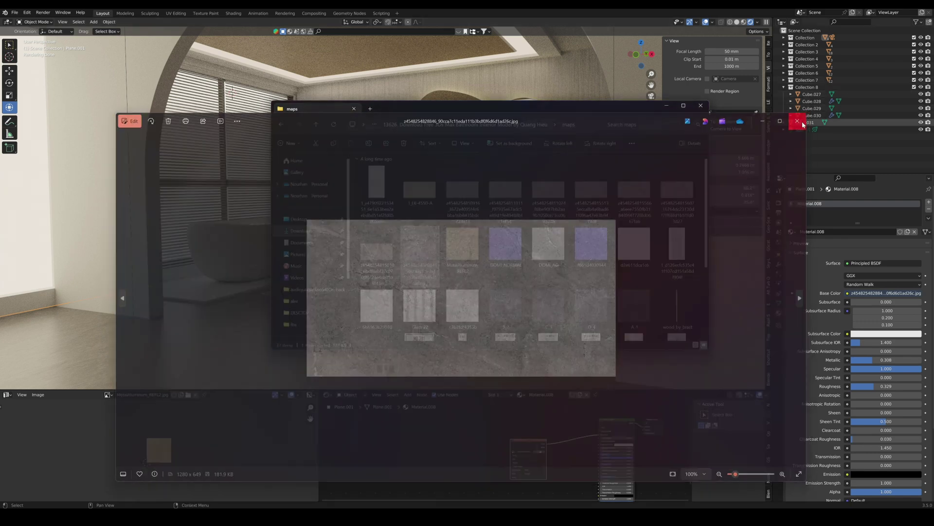
{"action": "scroll", "coordinate": [506, 204], "scroll_direction": "down", "scroll_amount": 3}
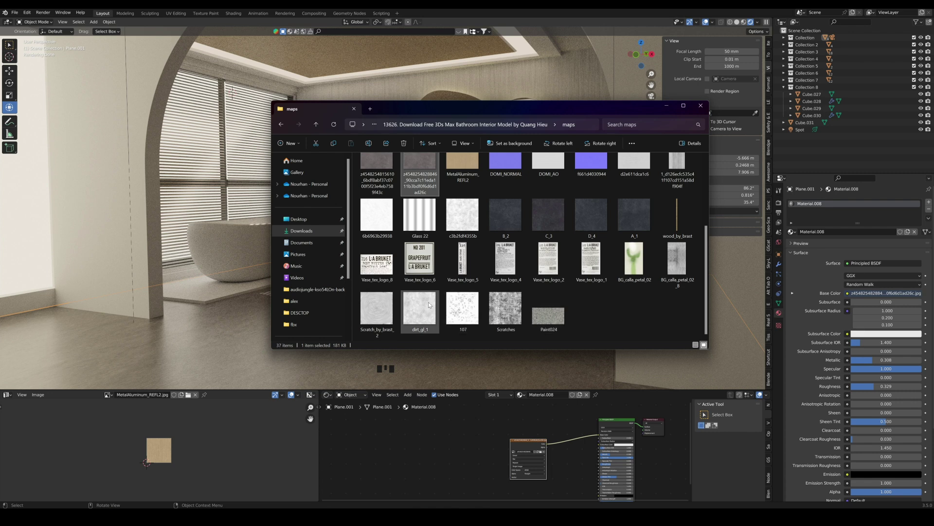
{"action": "scroll", "coordinate": [565, 229], "scroll_direction": "up", "scroll_amount": 3}
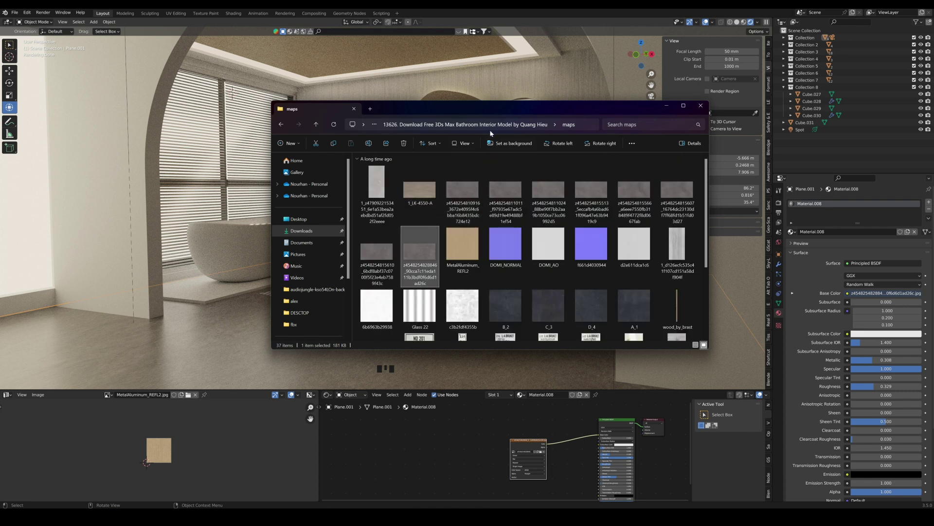
{"action": "left_click_drag", "start_coordinate": [503, 111], "coordinate": [483, 142]}
{"action": "left_click", "coordinate": [646, 137]}
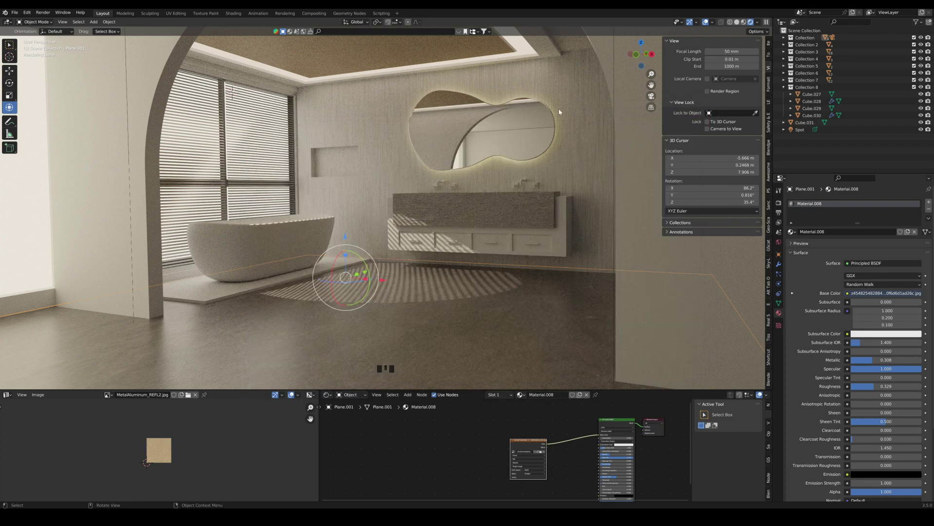
Return to the camera view and give the vanity cabinet below the countertop a new material
{"action": "left_click", "coordinate": [651, 97]}
{"action": "scroll", "coordinate": [450, 248], "scroll_direction": "down", "scroll_amount": 3}
{"action": "mouse_move", "coordinate": [450, 249]}
{"action": "middle_mouse_down", "text": "shift"}
{"action": "mouse_move", "coordinate": [443, 251]}
{"action": "mouse_move", "coordinate": [443, 232]}
{"action": "middle_mouse_up", "text": "shift"}
{"action": "scroll", "coordinate": [448, 258], "scroll_direction": "up", "scroll_amount": 1}
{"action": "left_click", "coordinate": [528, 285]}
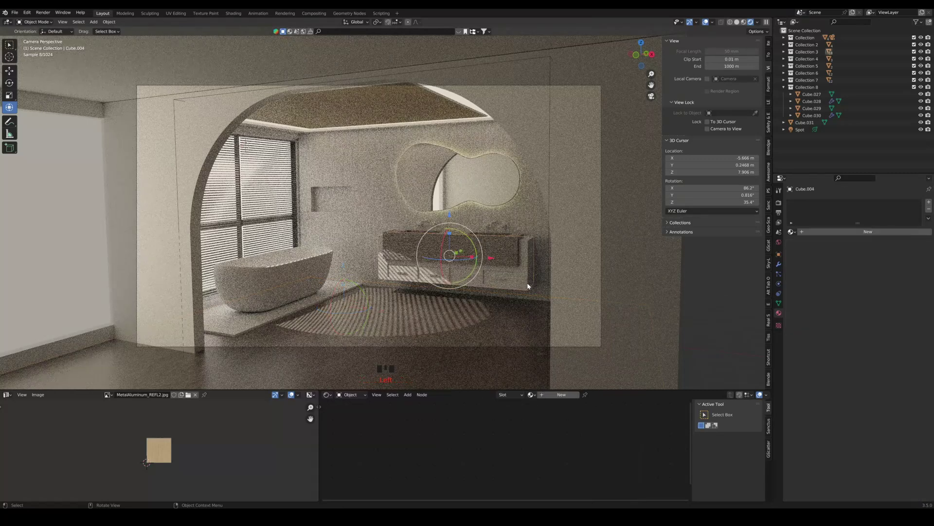
{"action": "left_click", "coordinate": [812, 232]}
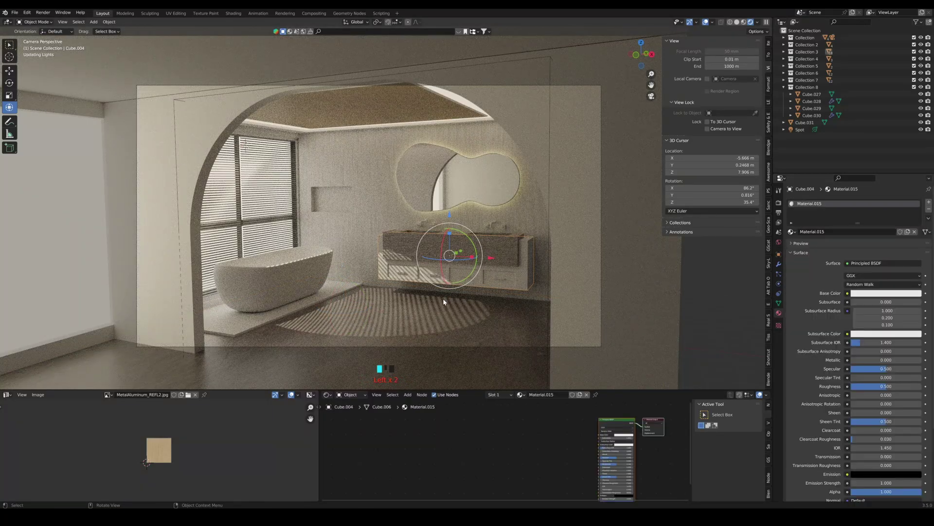
Turn the image editor area into a file browser and go to the blend files folder inside C:\pc
{"action": "left_click", "coordinate": [7, 395]}
{"action": "left_click", "coordinate": [229, 438]}
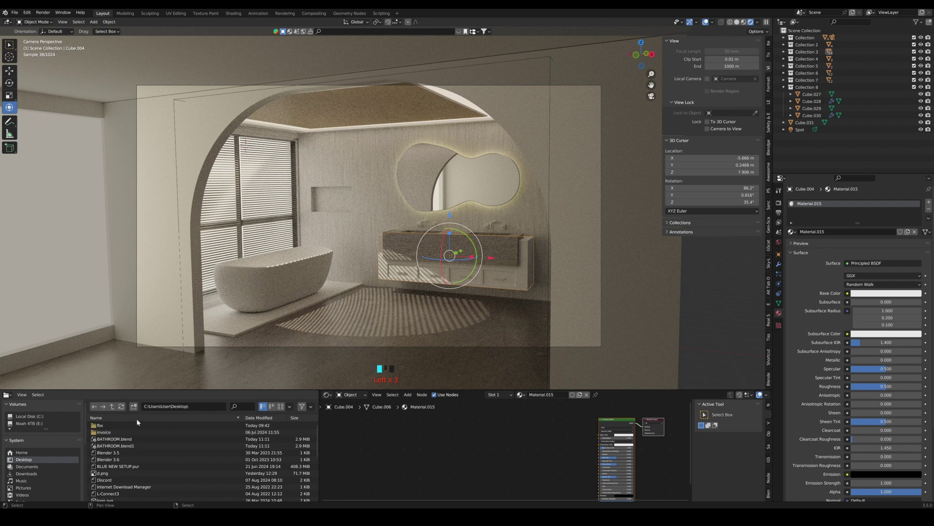
{"action": "left_click", "coordinate": [63, 417]}
{"action": "left_click", "coordinate": [131, 469]}
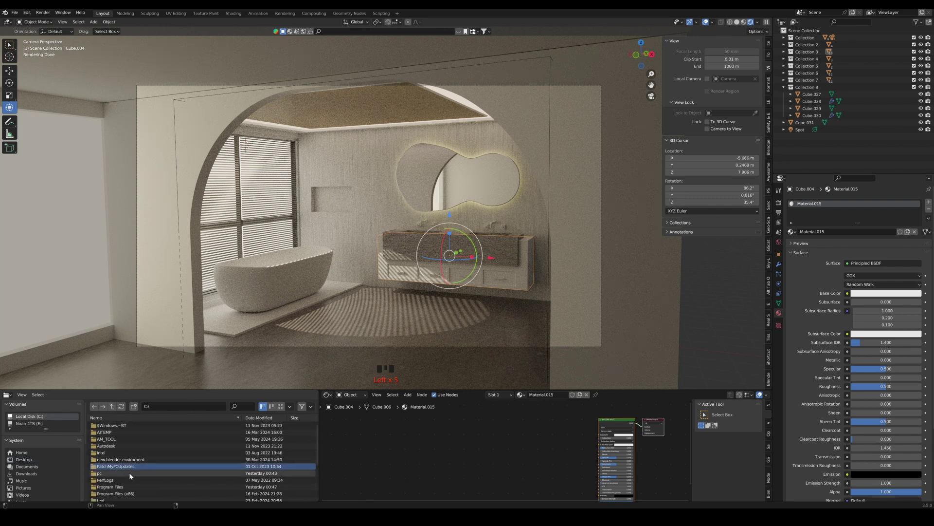
{"action": "double_click", "coordinate": [130, 472]}
{"action": "double_click", "coordinate": [134, 428]}
{"action": "left_click", "coordinate": [134, 428]}
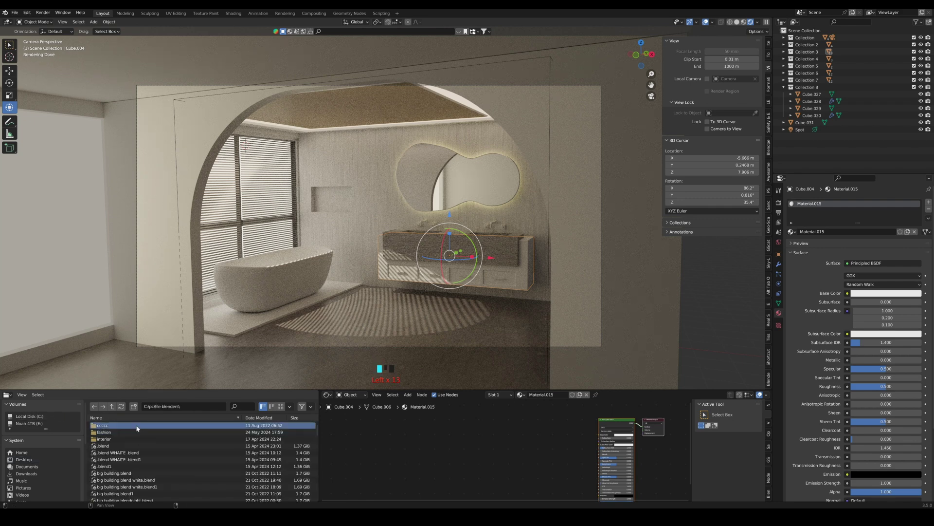
Go through ccccc and Material Pic to the wood subfolder of Floors and show its files as thumbnails
{"action": "double_click", "coordinate": [136, 426]}
{"action": "double_click", "coordinate": [152, 425]}
{"action": "scroll", "coordinate": [180, 450], "scroll_direction": "down", "scroll_amount": 4}
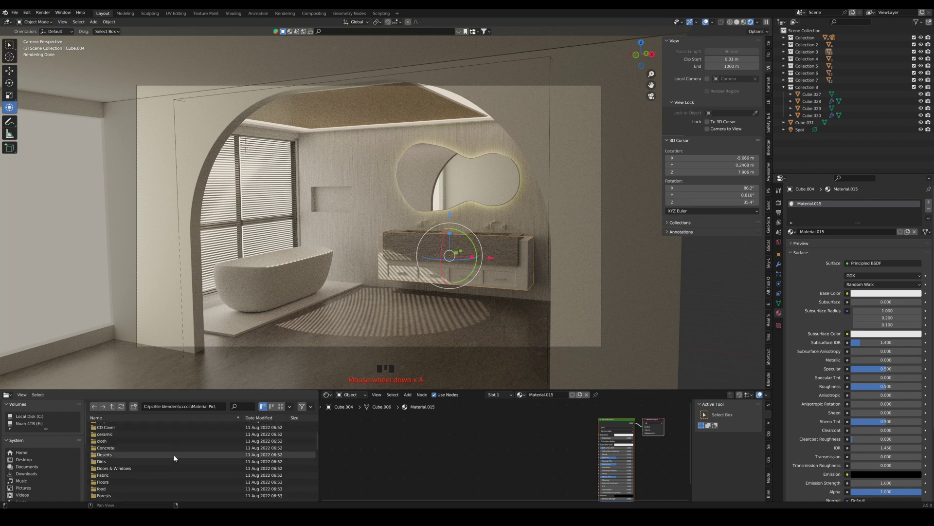
{"action": "left_click", "coordinate": [160, 481]}
{"action": "double_click", "coordinate": [160, 482]}
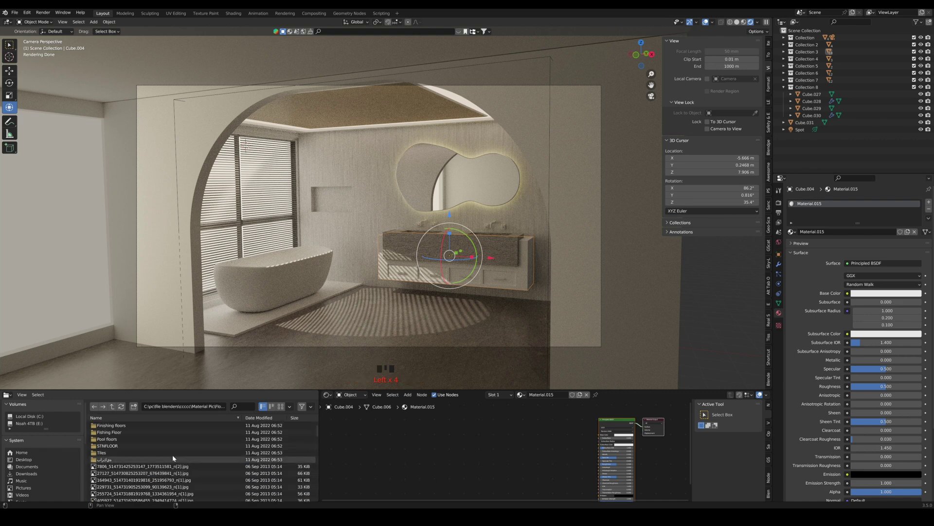
{"action": "double_click", "coordinate": [136, 460]}
{"action": "left_click", "coordinate": [281, 406]}
Add beechwood_java.png to the cabinet material as its Base Color texture and place the image node beside the shader
{"action": "scroll", "coordinate": [268, 466], "scroll_direction": "down", "scroll_amount": 3}
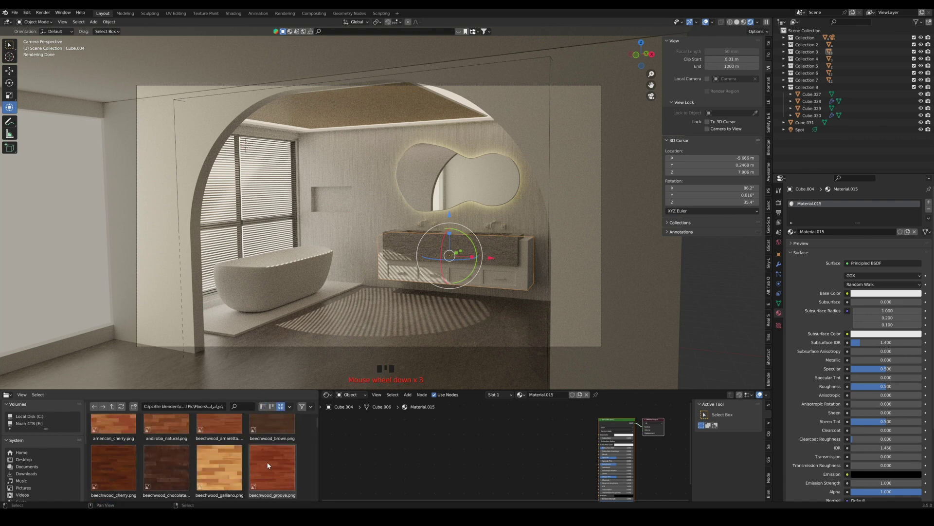
{"action": "scroll", "coordinate": [267, 466], "scroll_direction": "down", "scroll_amount": 7}
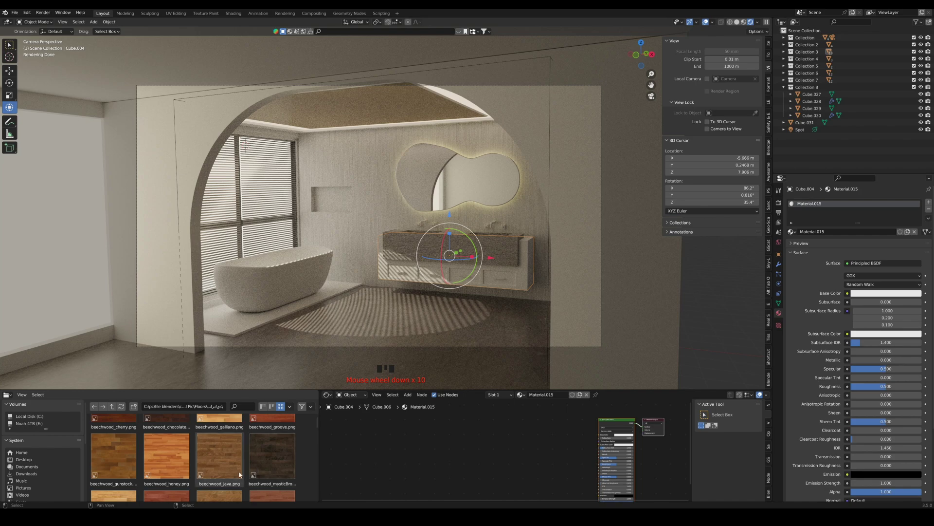
{"action": "left_click_drag", "start_coordinate": [231, 459], "coordinate": [580, 438]}
{"action": "left_click_drag", "start_coordinate": [484, 455], "coordinate": [522, 452]}
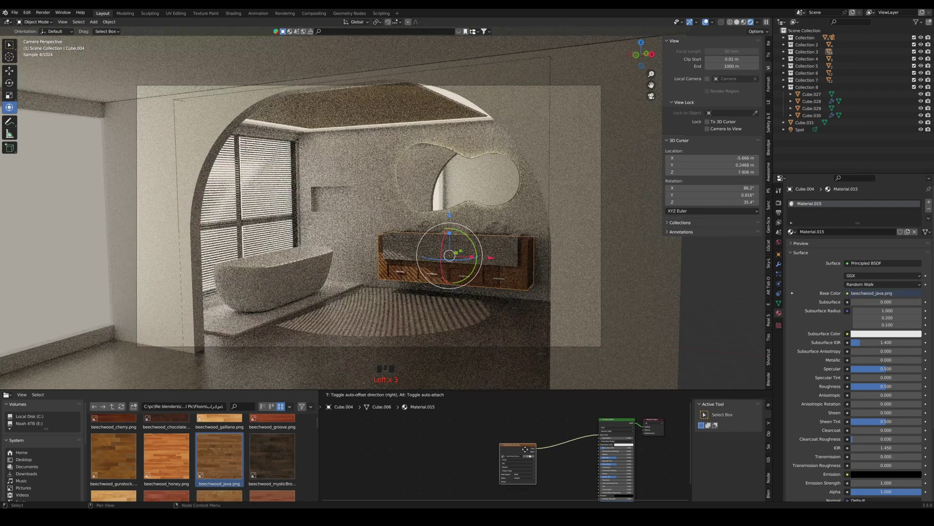
Look through the wood flooring textures for an alternative image for the vanity cabinet
{"action": "scroll", "coordinate": [169, 458], "scroll_direction": "down", "scroll_amount": 18}
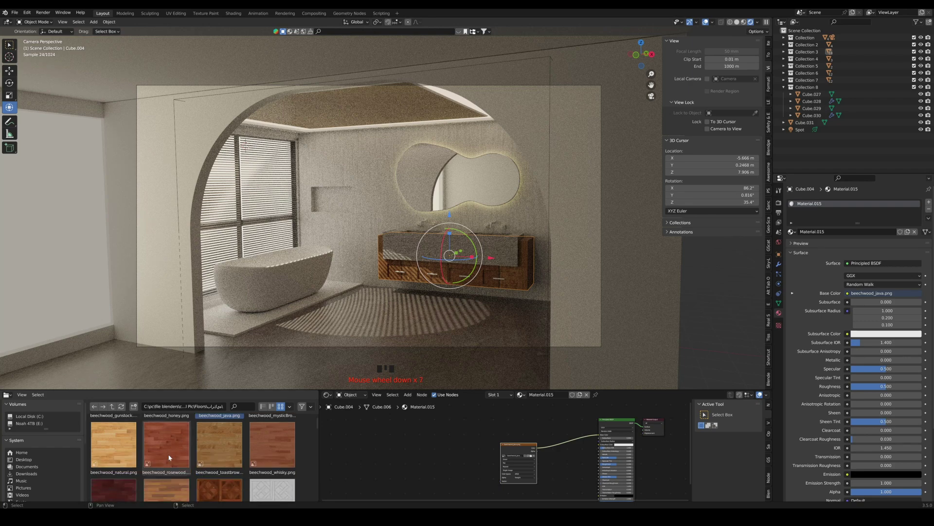
{"action": "scroll", "coordinate": [175, 457], "scroll_direction": "down", "scroll_amount": 20}
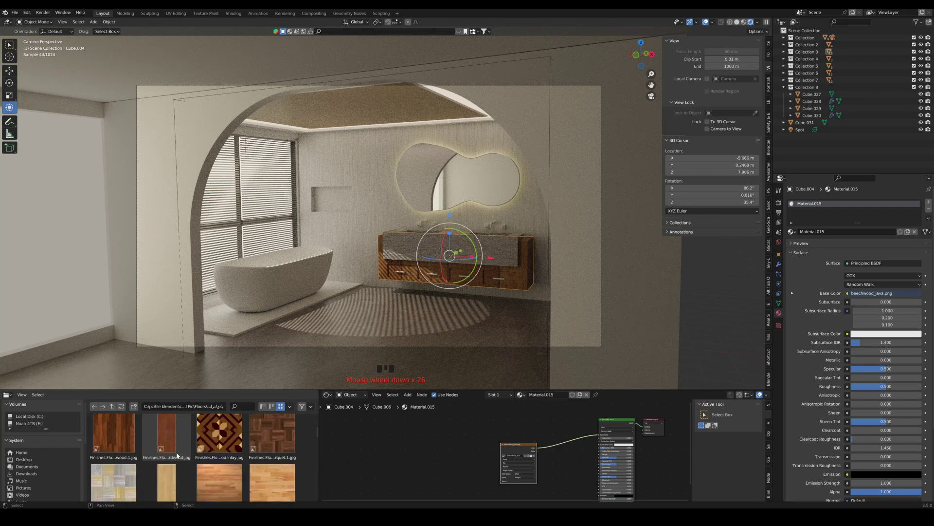
{"action": "scroll", "coordinate": [177, 456], "scroll_direction": "down", "scroll_amount": 16}
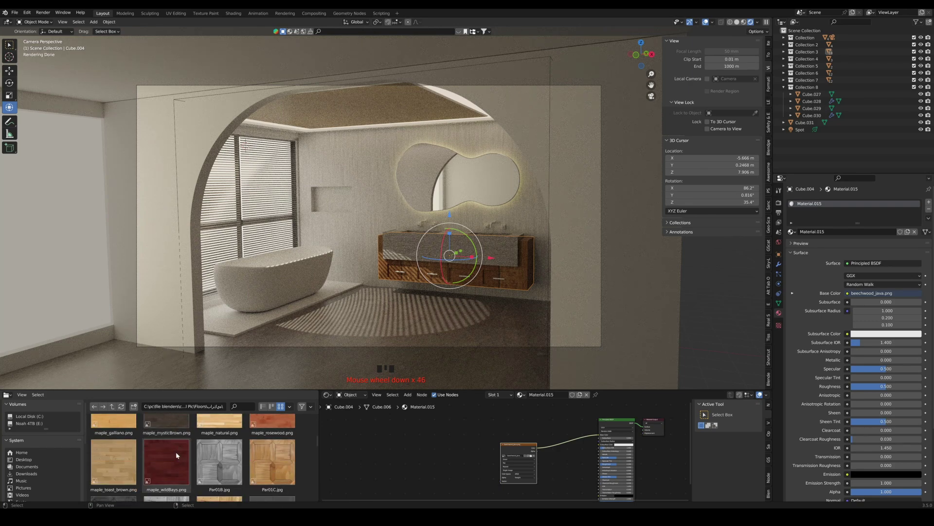
Pick silver_maple_ash.png from the wood texture folder and connect it as the vanity cabinet material's base colour
{"action": "scroll", "coordinate": [177, 454], "scroll_direction": "down", "scroll_amount": 20}
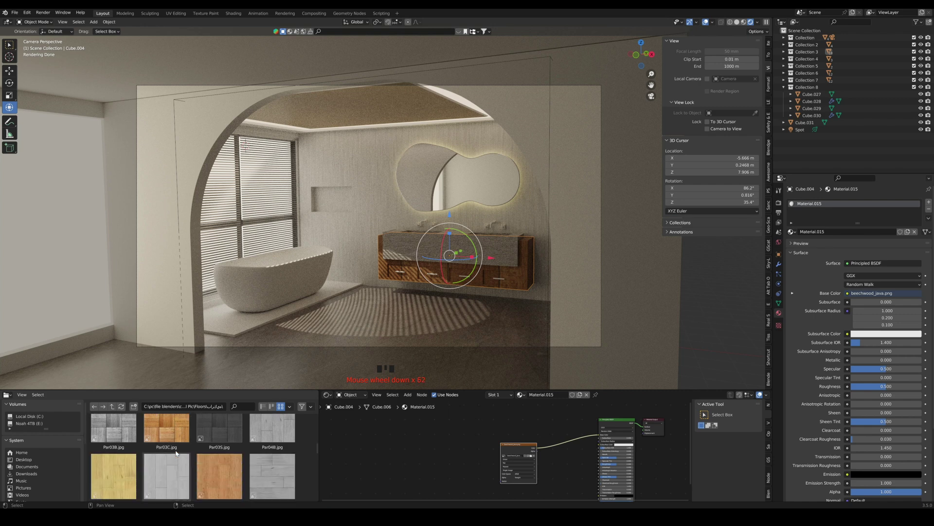
{"action": "scroll", "coordinate": [176, 453], "scroll_direction": "down", "scroll_amount": 20}
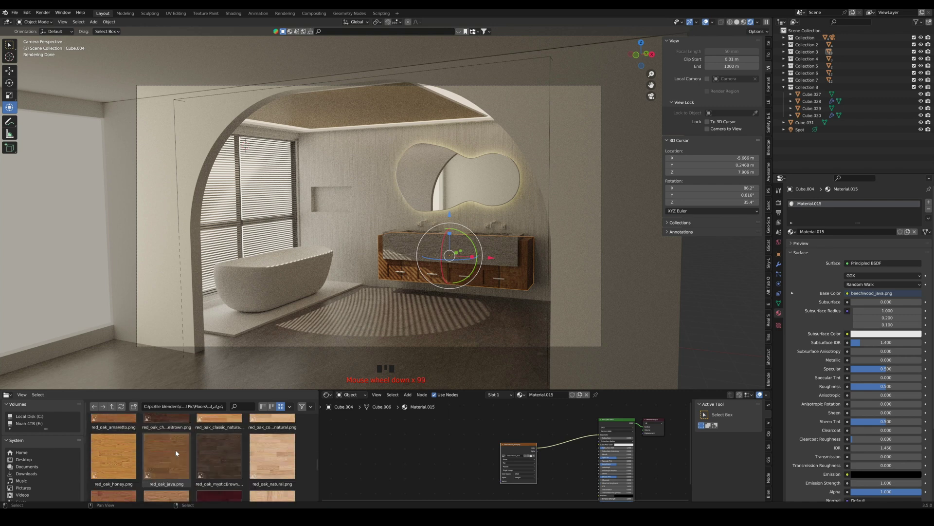
{"action": "scroll", "coordinate": [211, 448], "scroll_direction": "up", "scroll_amount": 3}
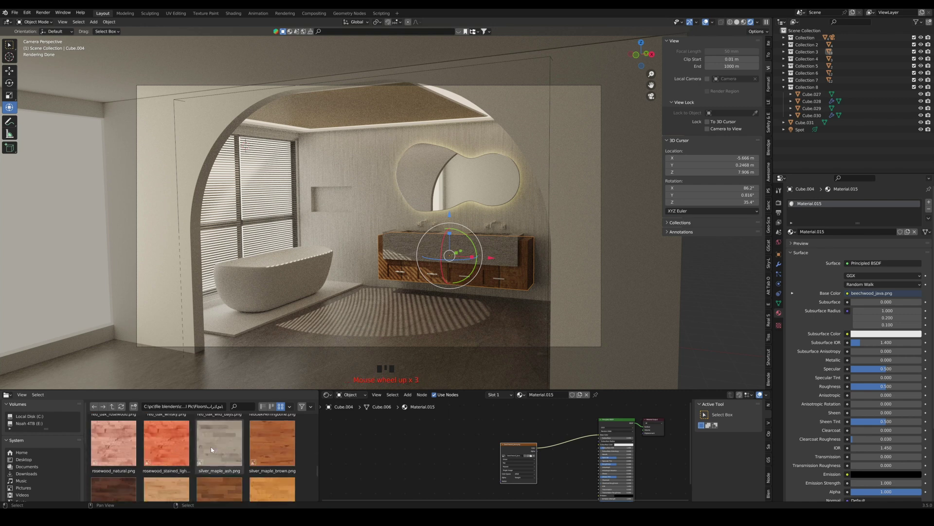
{"action": "scroll", "coordinate": [216, 445], "scroll_direction": "down", "scroll_amount": 13}
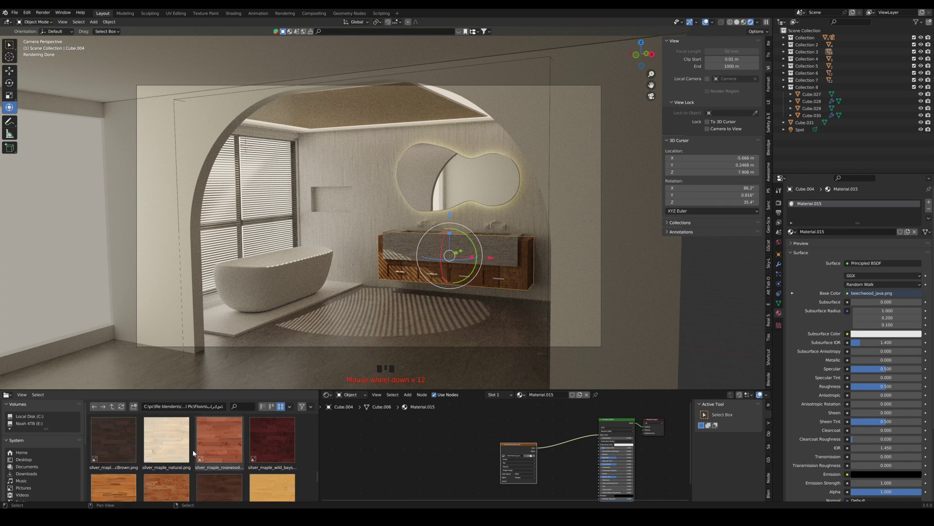
{"action": "scroll", "coordinate": [191, 450], "scroll_direction": "down", "scroll_amount": 20}
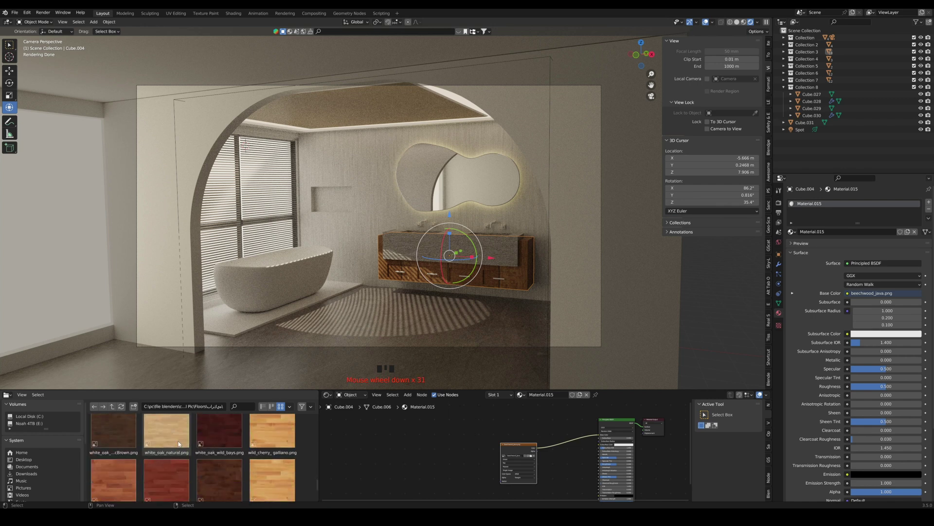
{"action": "scroll", "coordinate": [177, 439], "scroll_direction": "down", "scroll_amount": 20}
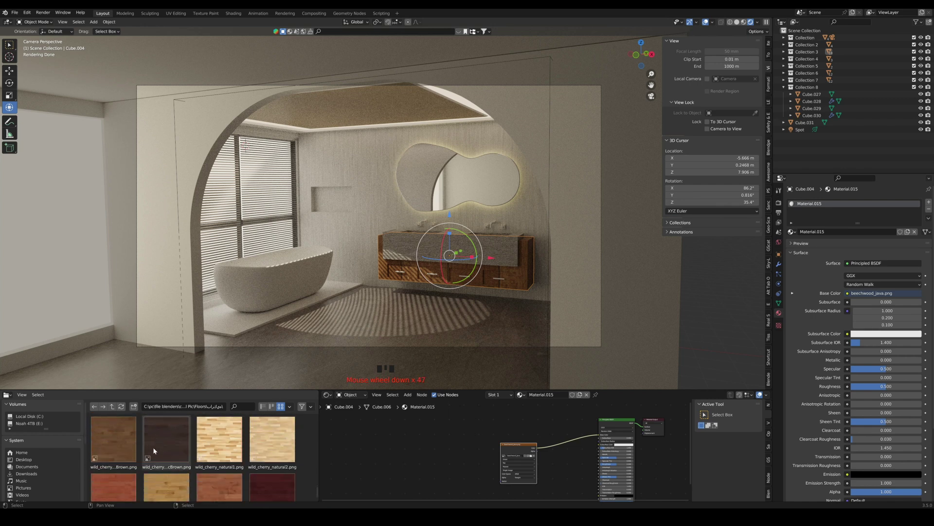
{"action": "scroll", "coordinate": [153, 448], "scroll_direction": "up", "scroll_amount": 20}
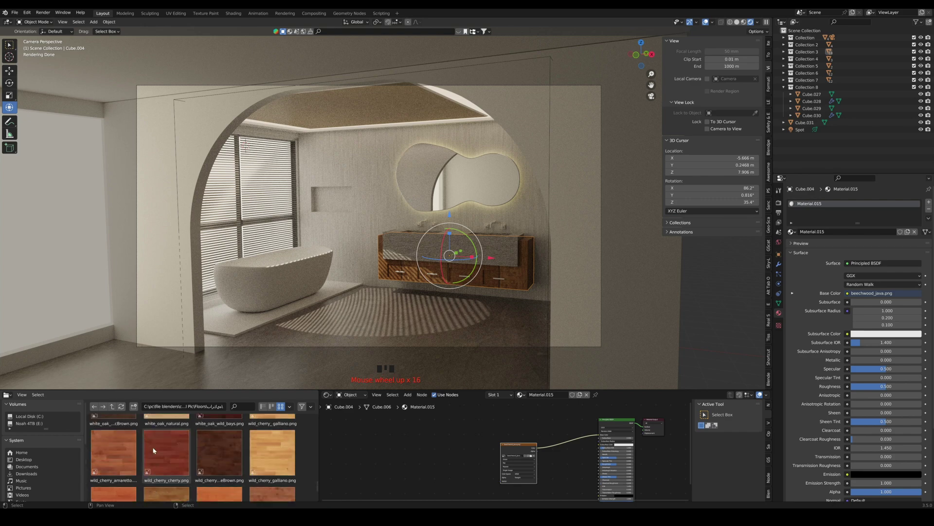
{"action": "scroll", "coordinate": [153, 448], "scroll_direction": "up", "scroll_amount": 20}
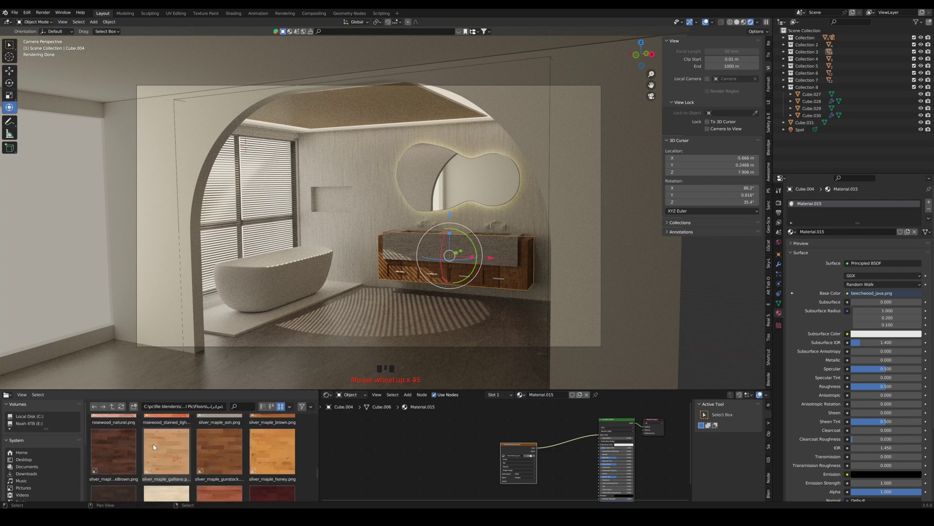
{"action": "left_click_drag", "start_coordinate": [211, 479], "coordinate": [490, 449]}
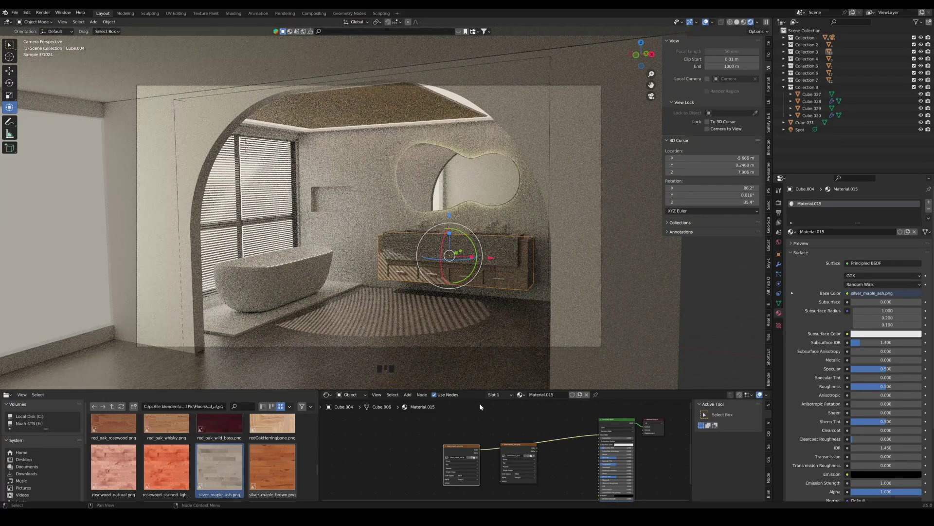
Unwrap the vanity cabinet's faces with Smart UV Project using the default 66° angle limit and return to Object Mode
{"action": "scroll", "coordinate": [492, 300], "scroll_direction": "up", "scroll_amount": 2}
{"action": "scroll", "coordinate": [491, 299], "scroll_direction": "up", "scroll_amount": 6}
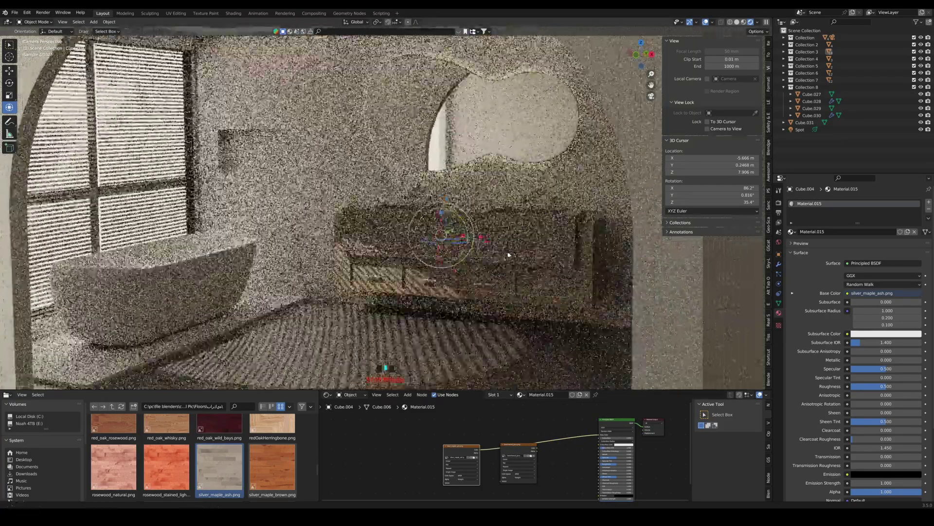
{"action": "key", "text": "Tab"}
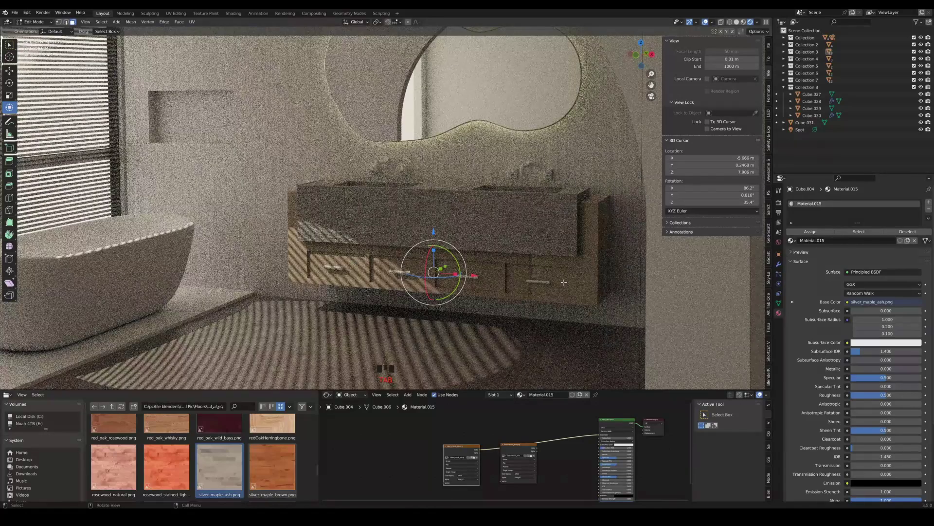
{"action": "right_click", "coordinate": [581, 278]}
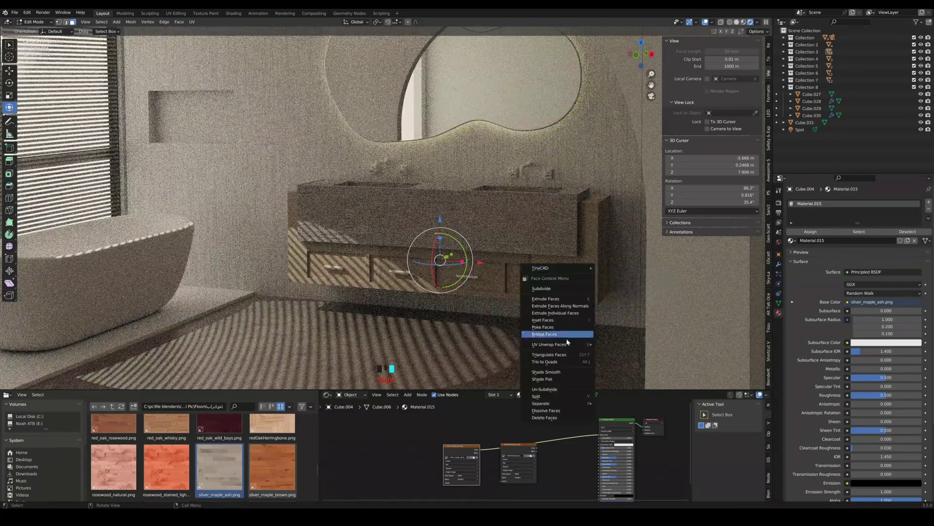
{"action": "mouse_move", "coordinate": [597, 346]}
{"action": "left_click", "coordinate": [624, 356]}
{"action": "left_click", "coordinate": [590, 419]}
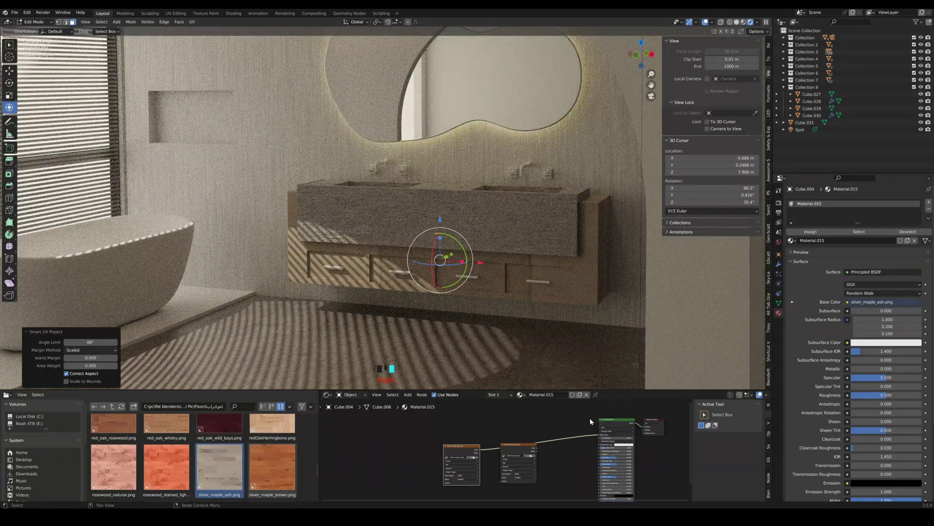
{"action": "key", "text": "Tab"}
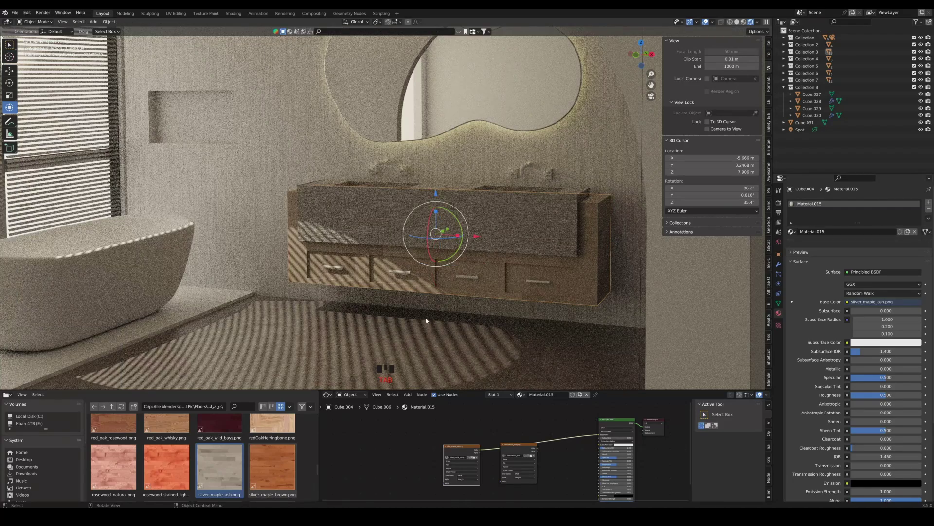
Set the cabinet material's metallic to 0.301, specular to 1.000 and roughness to 0.397
{"action": "scroll", "coordinate": [495, 316], "scroll_direction": "down", "scroll_amount": 2}
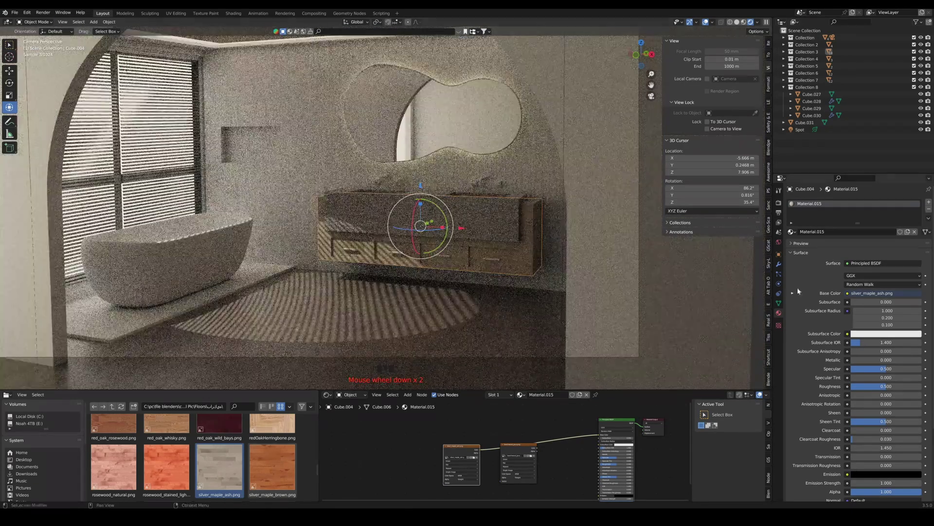
{"action": "left_click_drag", "start_coordinate": [887, 360], "coordinate": [887, 386]}
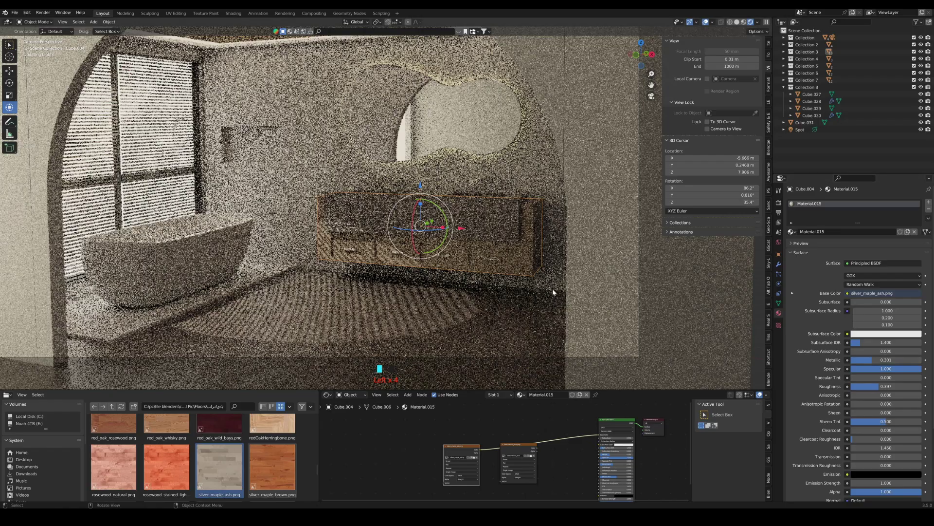
Give the drawer handles a new material with a Glossy BSDF surface and a roughness of 0.205
{"action": "scroll", "coordinate": [553, 292], "scroll_direction": "up", "scroll_amount": 8}
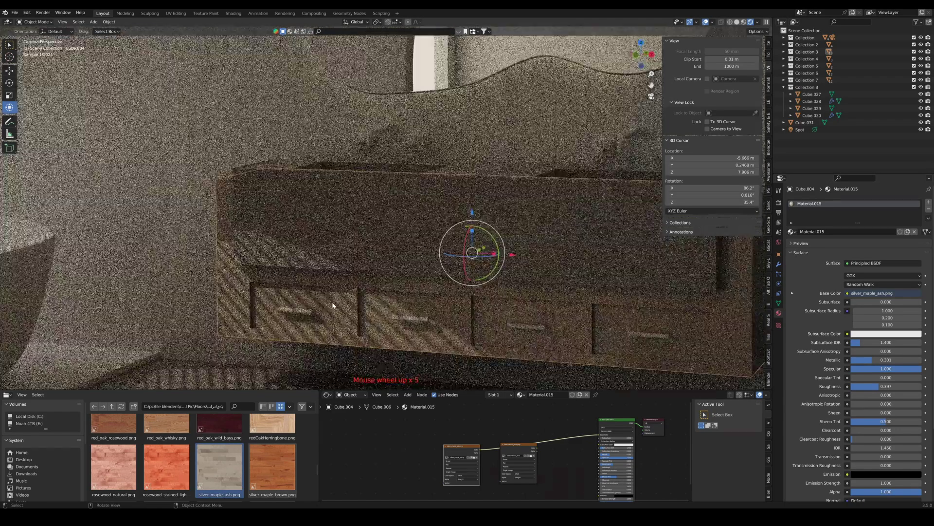
{"action": "left_click", "coordinate": [294, 310]}
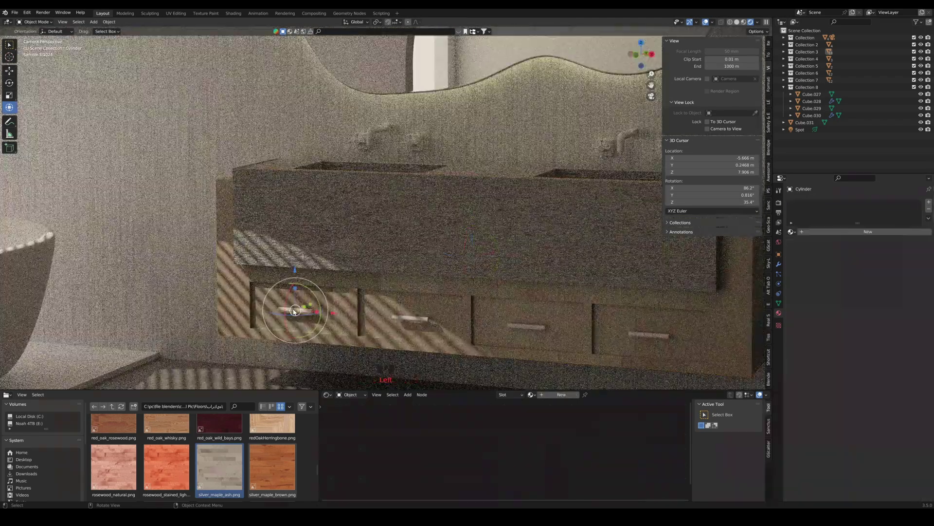
{"action": "left_click", "coordinate": [836, 232]}
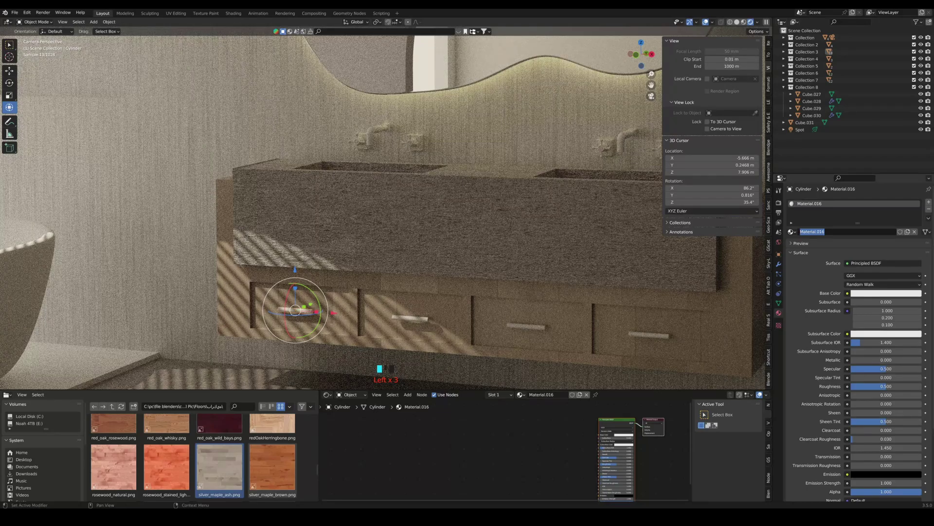
{"action": "left_click", "coordinate": [870, 265]}
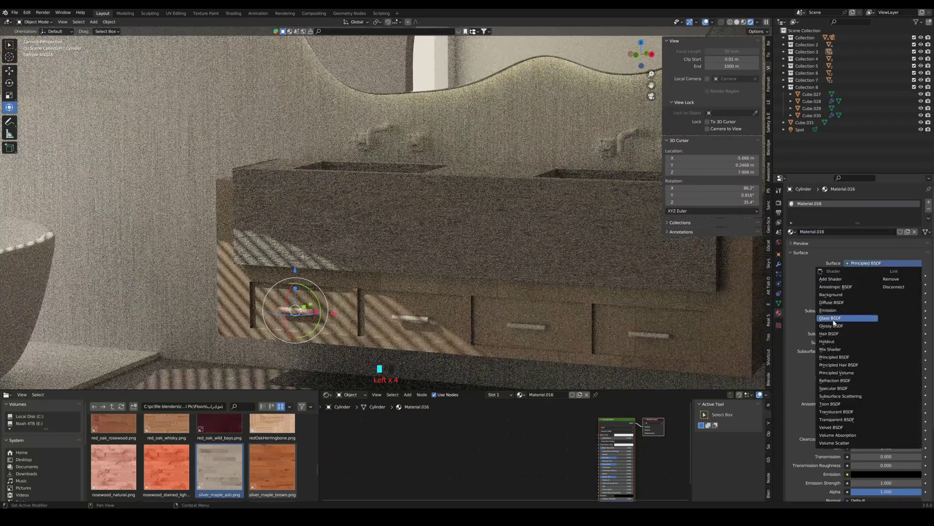
{"action": "left_click", "coordinate": [857, 319]}
{"action": "left_click_drag", "start_coordinate": [886, 293], "coordinate": [865, 293]}
Tint the handles' glossy material a pale warm gold and lower its roughness to 0.140
{"action": "left_click", "coordinate": [878, 285]}
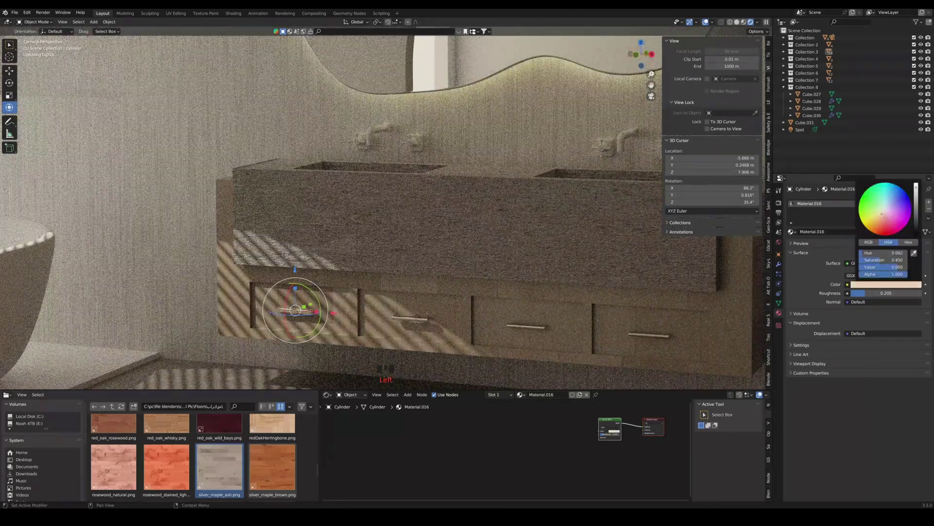
{"action": "left_click_drag", "start_coordinate": [882, 215], "coordinate": [880, 214]}
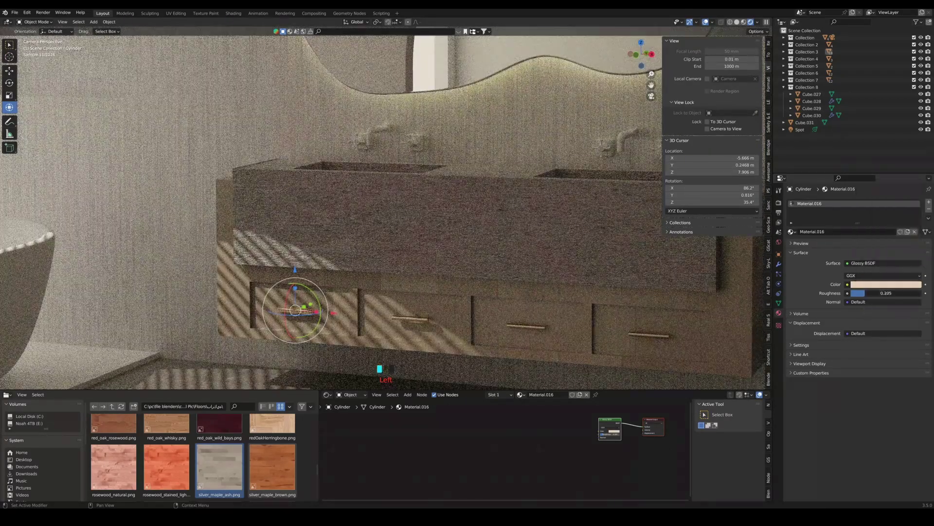
{"action": "left_click_drag", "start_coordinate": [865, 293], "coordinate": [861, 293]}
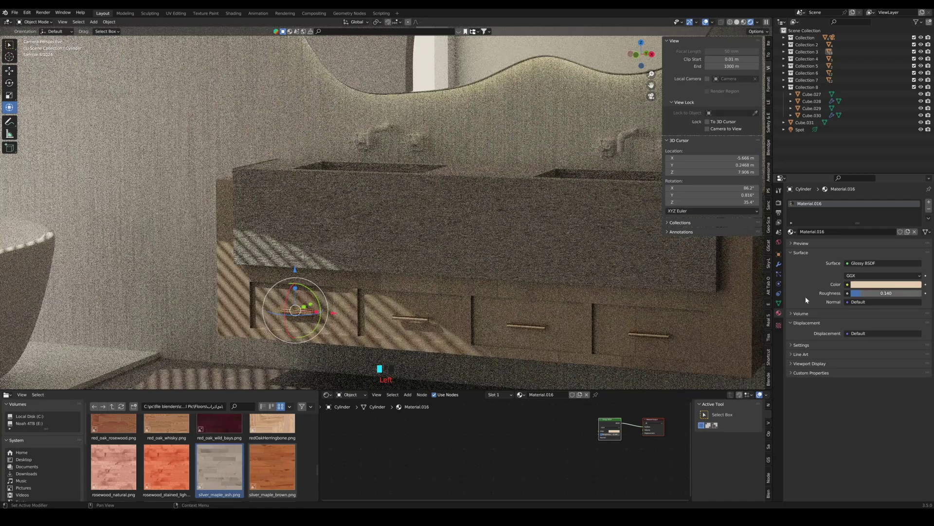
Disconnect the Bump node from the Principled BSDF's Normal input in the stone basin block's material
{"action": "scroll", "coordinate": [499, 296], "scroll_direction": "down", "scroll_amount": 5}
{"action": "left_click", "coordinate": [523, 303]}
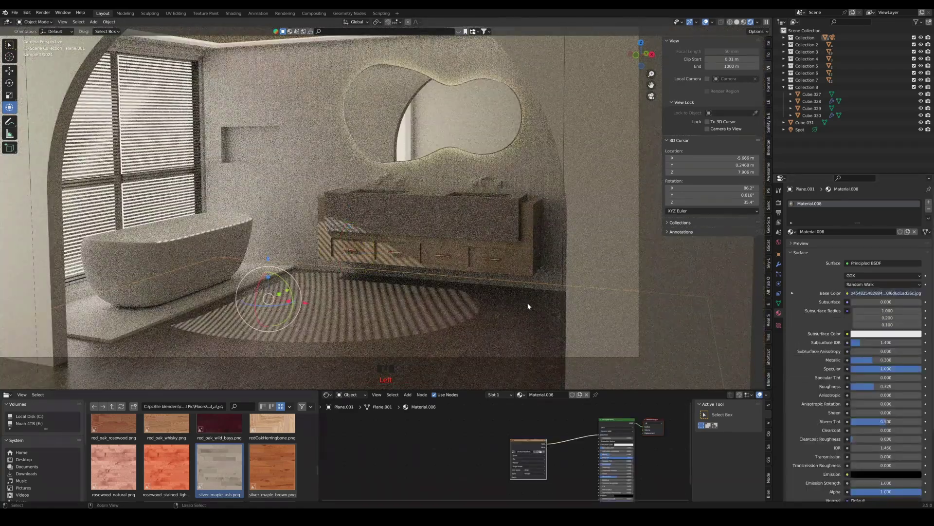
{"action": "left_click", "coordinate": [475, 215]}
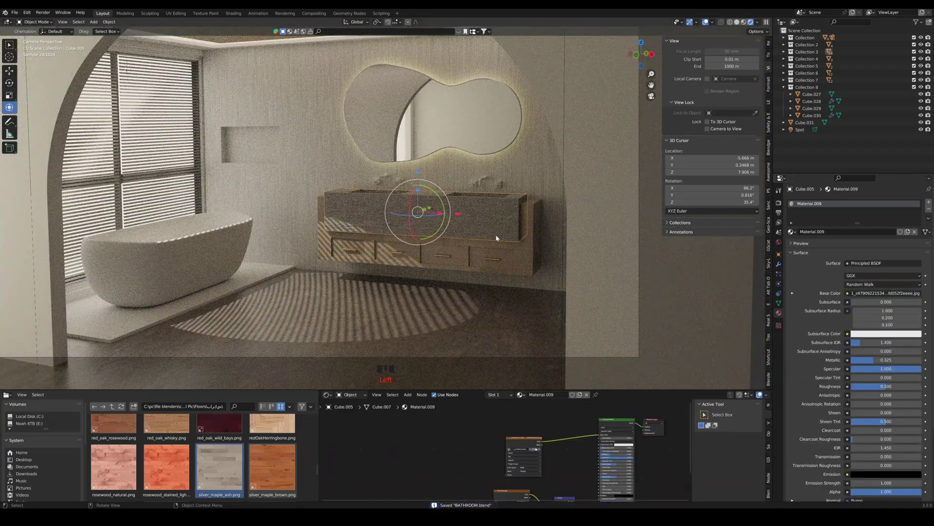
{"action": "middle_click_drag", "start_coordinate": [596, 472], "coordinate": [602, 447]}
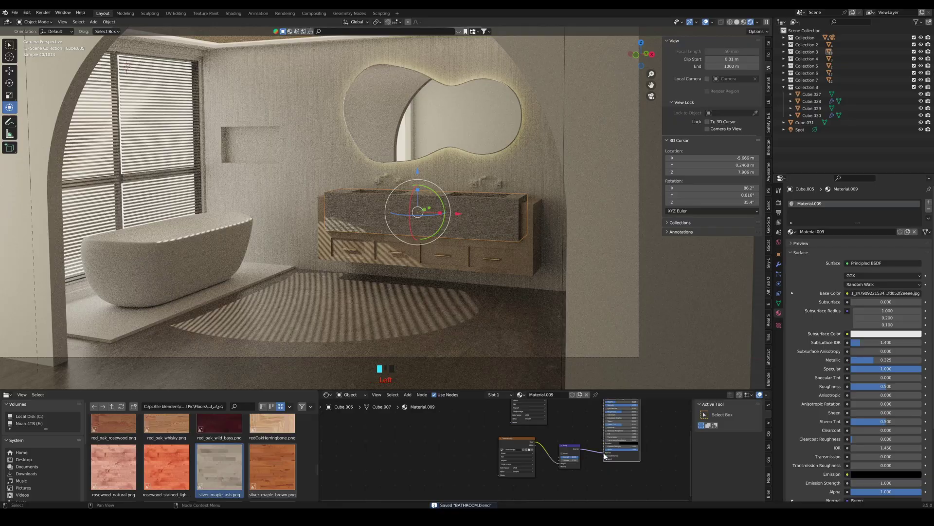
{"action": "scroll", "coordinate": [518, 219], "scroll_direction": "up", "scroll_amount": 5}
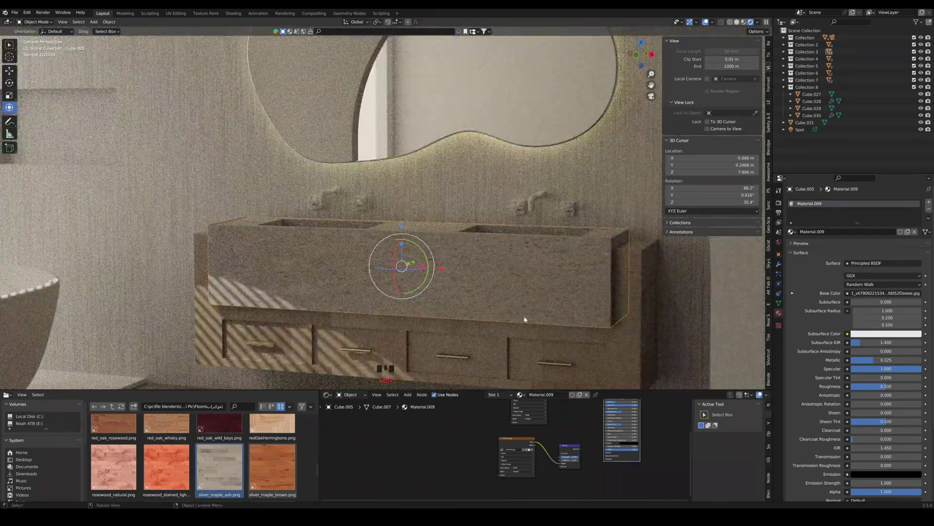
Put the vanity cabinet in Edit Mode and replace the file browser with the UV Editor
{"action": "scroll", "coordinate": [509, 277], "scroll_direction": "down", "scroll_amount": 2}
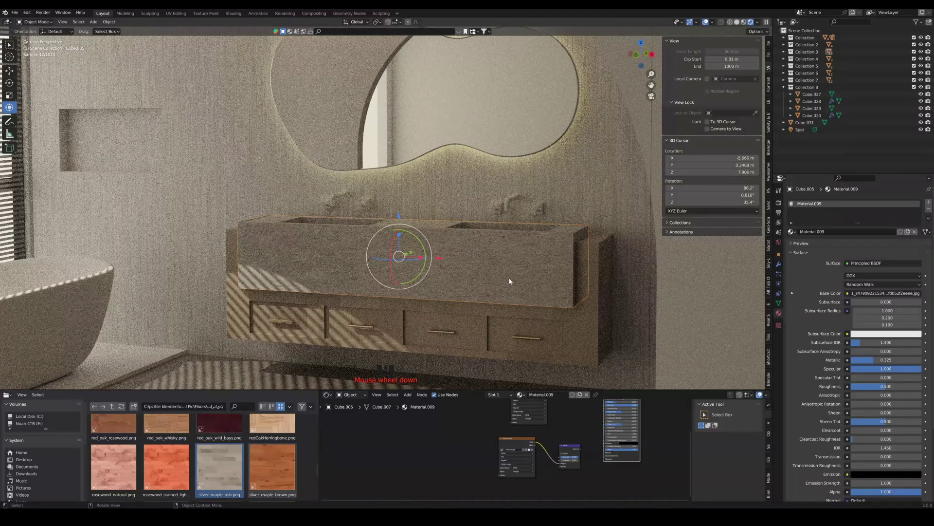
{"action": "scroll", "coordinate": [508, 283], "scroll_direction": "down", "scroll_amount": 1}
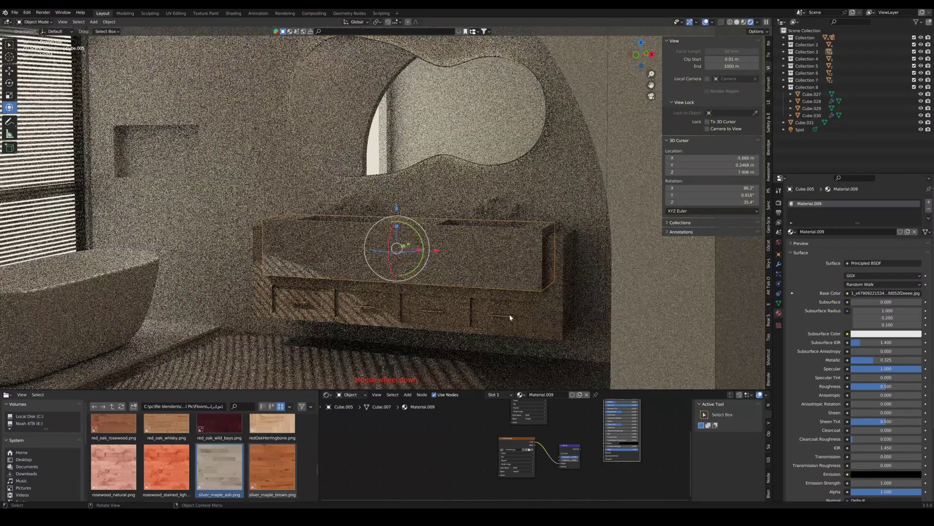
{"action": "left_click", "coordinate": [530, 319]}
{"action": "key", "text": "Tab"}
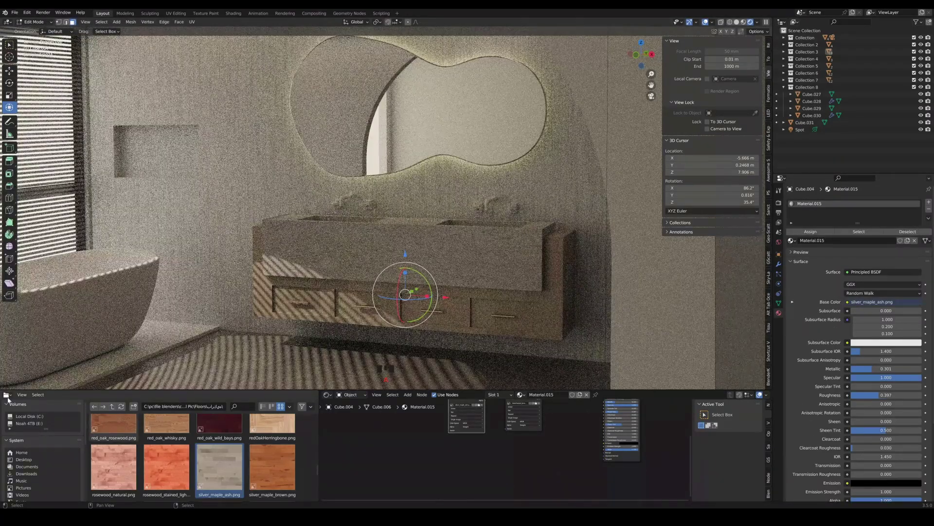
{"action": "left_click", "coordinate": [7, 395]}
{"action": "left_click", "coordinate": [34, 431]}
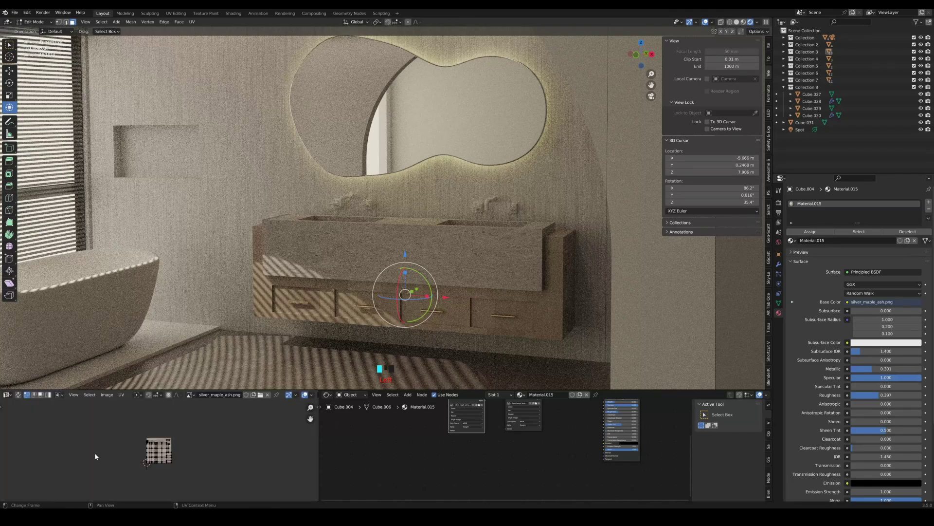
Rotate the cabinet's whole UV layout by about a quarter turn and return to Object Mode
{"action": "key", "text": "r"}
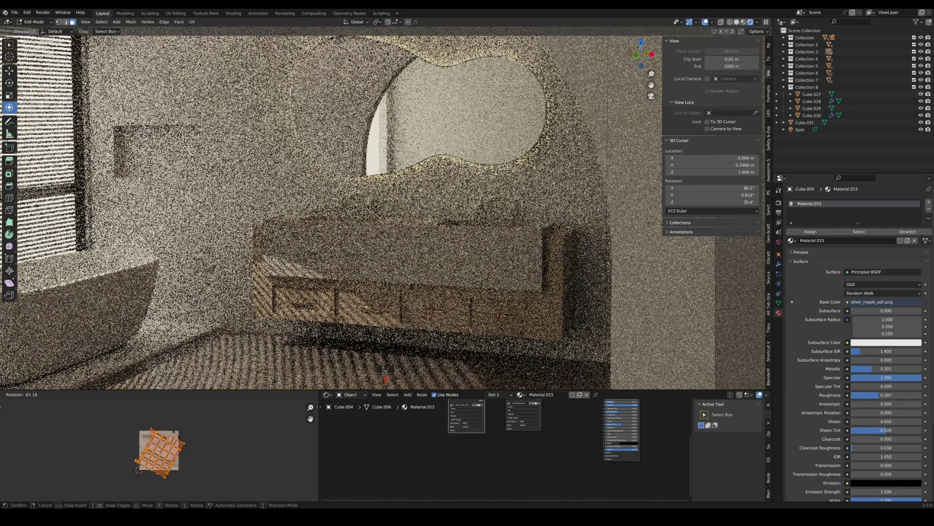
{"action": "left_click", "coordinate": [150, 484]}
{"action": "left_click", "coordinate": [31, 494]}
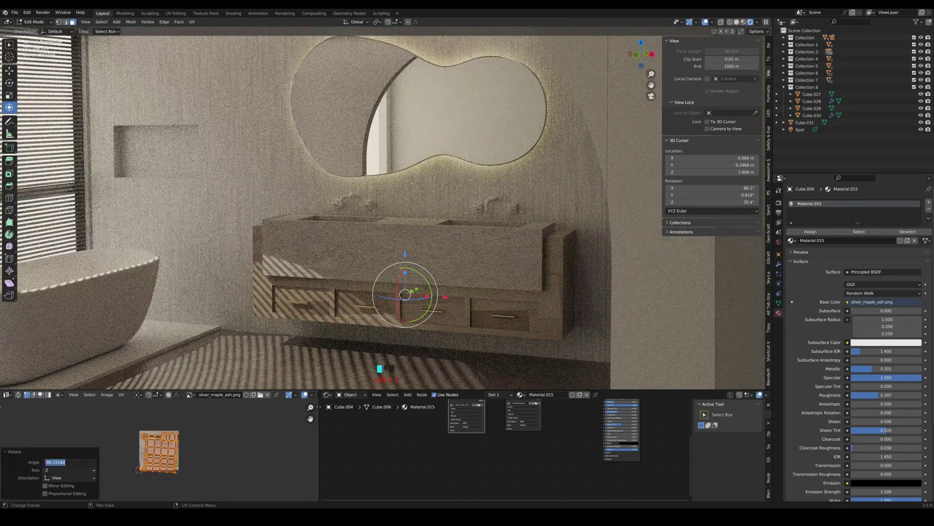
{"action": "key", "text": "Return"}
{"action": "key", "text": "Tab"}
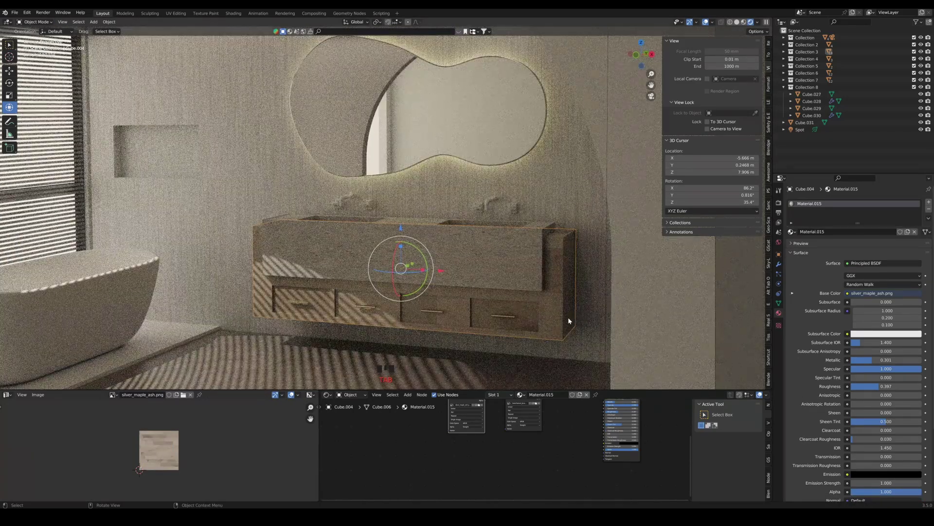
{"action": "scroll", "coordinate": [523, 312], "scroll_direction": "down", "scroll_amount": 4}
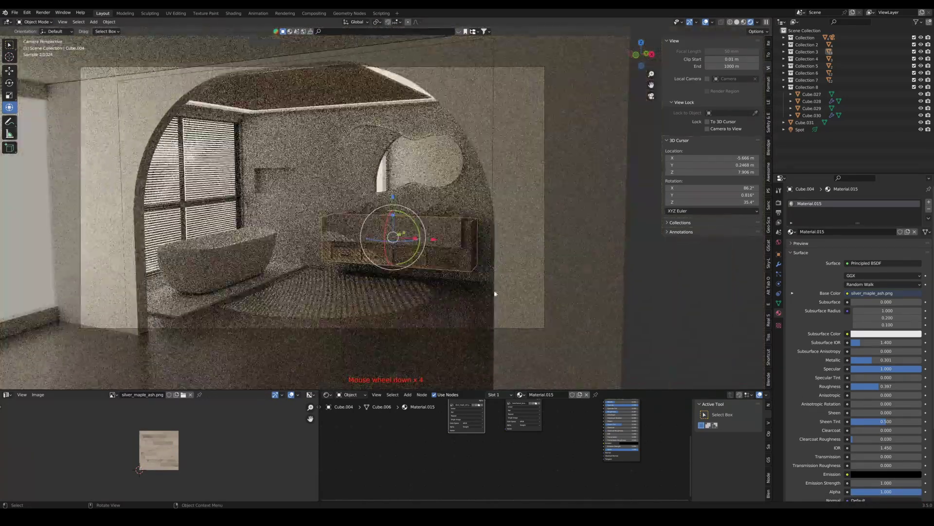
Save the BATHROOM.blend file
{"action": "middle_click_drag", "start_coordinate": [486, 281], "coordinate": [491, 299], "text": "shift"}
{"action": "key", "text": "ctrl+s"}
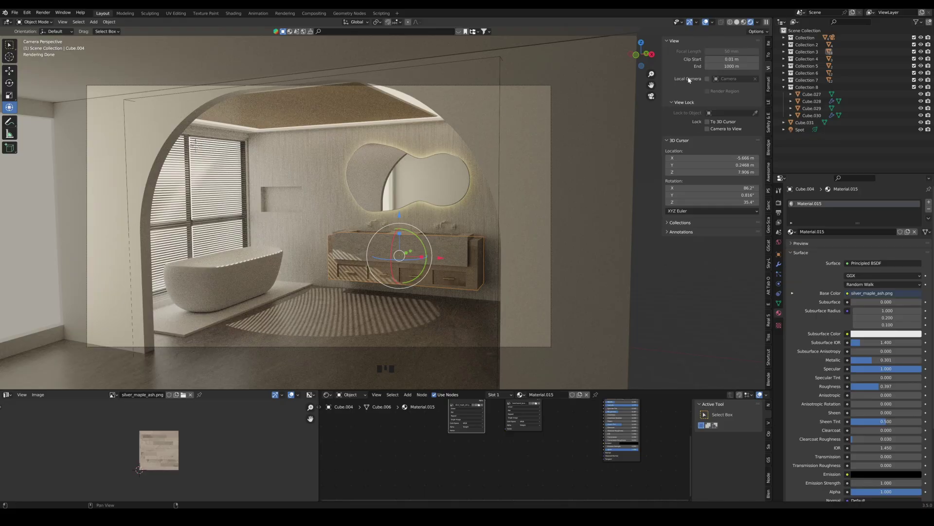
Move the spot light along the Y axis away from the vanity wall and rotate it about Z to aim at the vanity
{"action": "left_click", "coordinate": [801, 130]}
{"action": "middle_click_drag", "start_coordinate": [200, 194], "coordinate": [151, 198]}
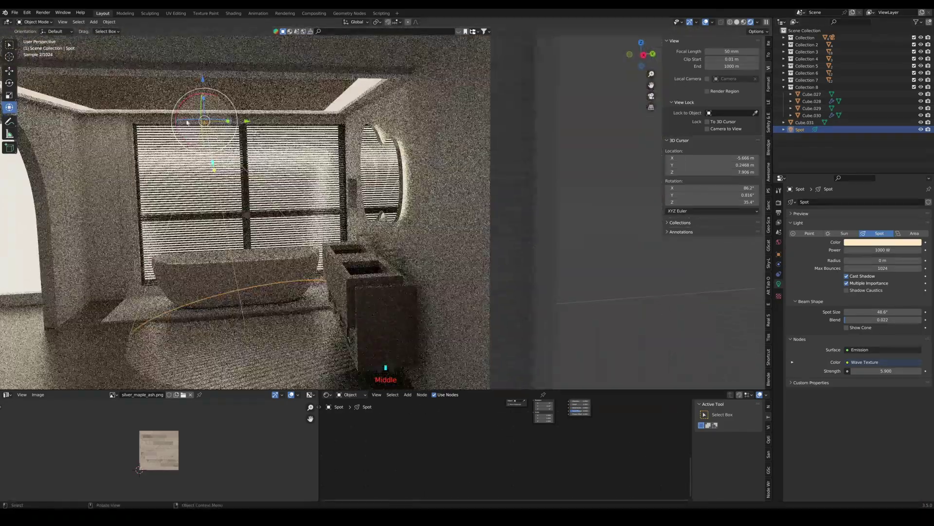
{"action": "left_click_drag", "start_coordinate": [250, 123], "coordinate": [200, 126]}
{"action": "left_click_drag", "start_coordinate": [137, 121], "coordinate": [182, 126]}
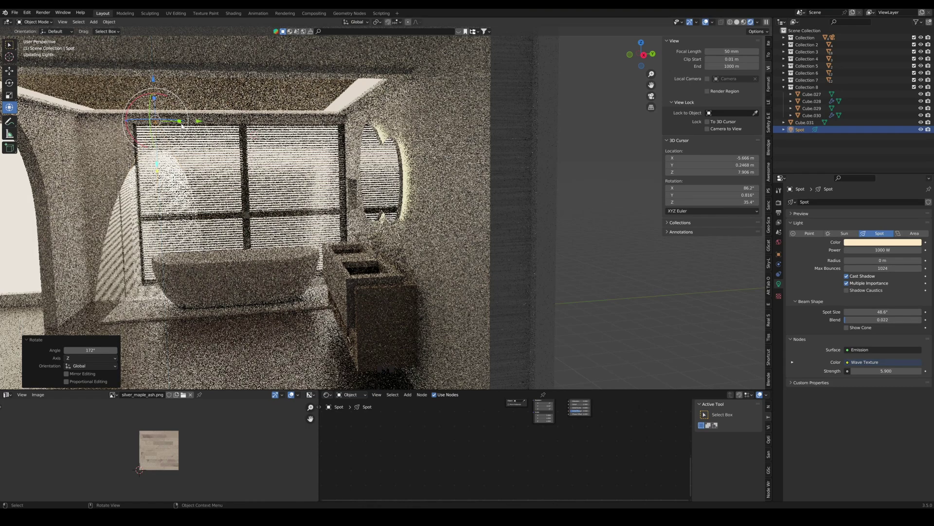
{"action": "key", "text": "ctrl+z"}
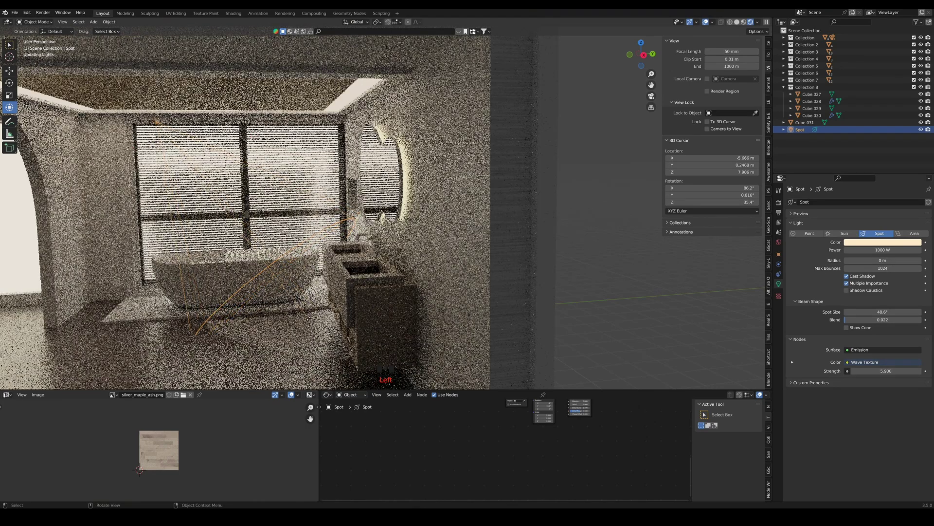
{"action": "left_click_drag", "start_coordinate": [305, 321], "coordinate": [310, 316]}
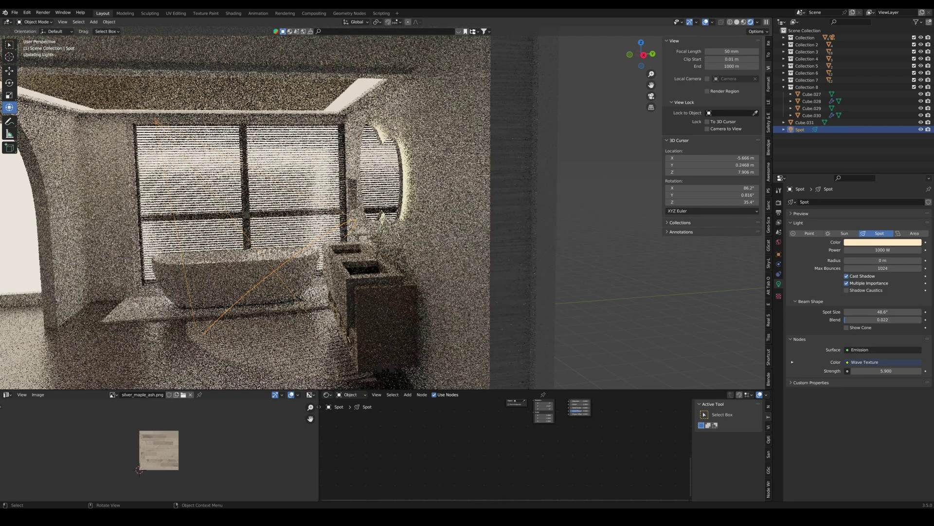
{"action": "left_click", "coordinate": [652, 96]}
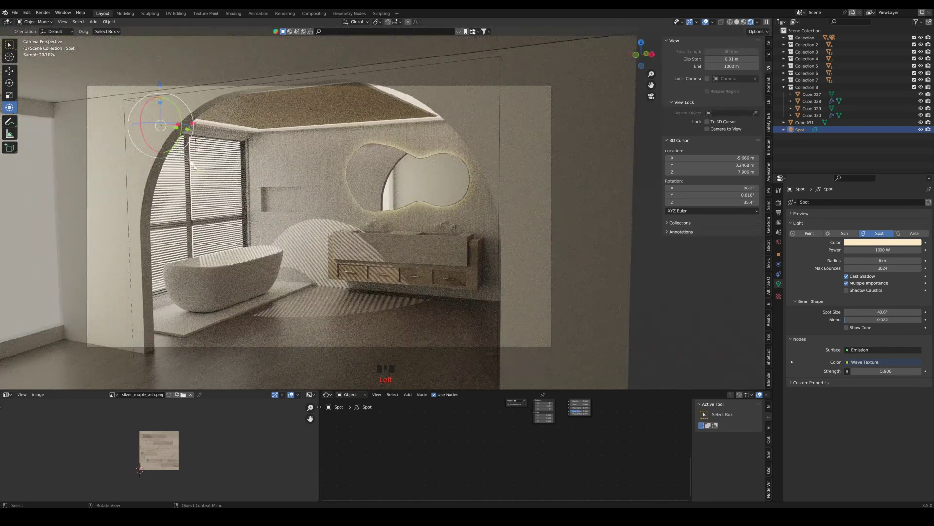
Widen the spot light's beam to 61.7° and tilt the light -10.7° about the global X axis
{"action": "left_click_drag", "start_coordinate": [202, 173], "coordinate": [200, 171]}
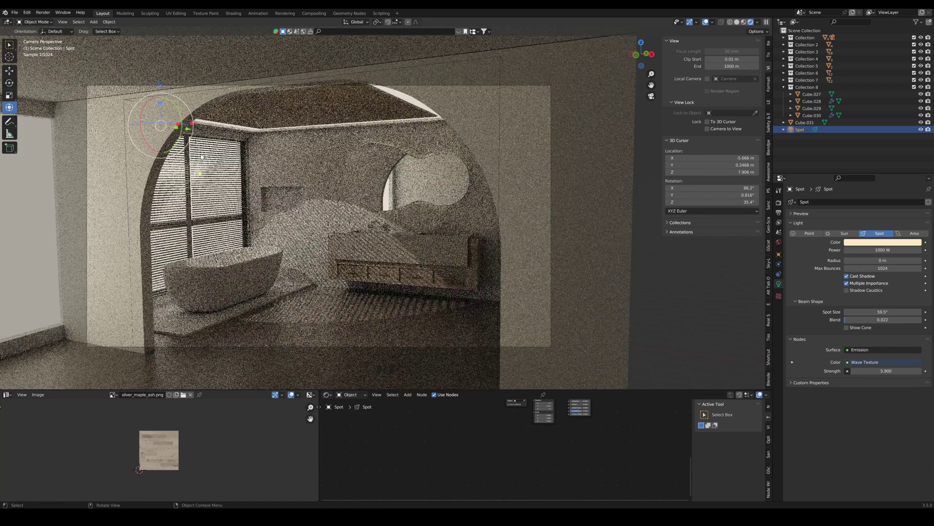
{"action": "left_click_drag", "start_coordinate": [143, 135], "coordinate": [136, 128]}
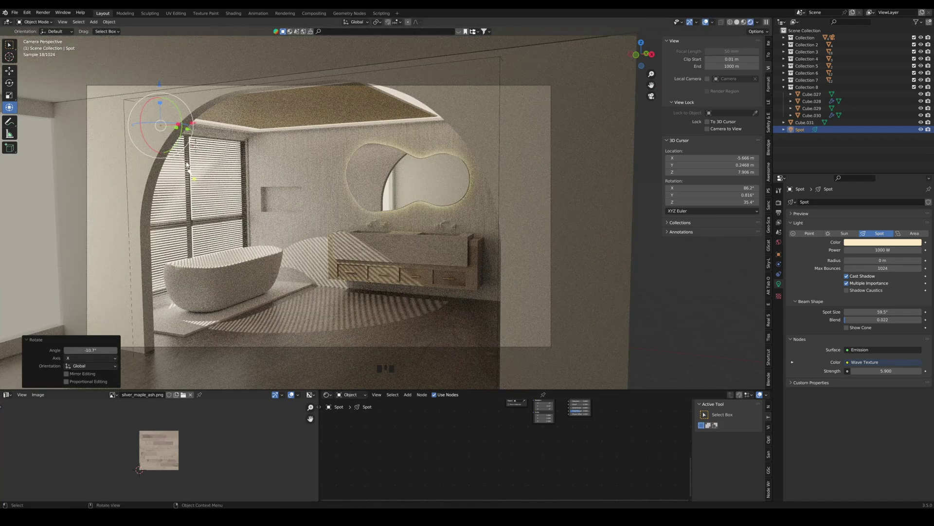
{"action": "left_click_drag", "start_coordinate": [189, 170], "coordinate": [192, 171]}
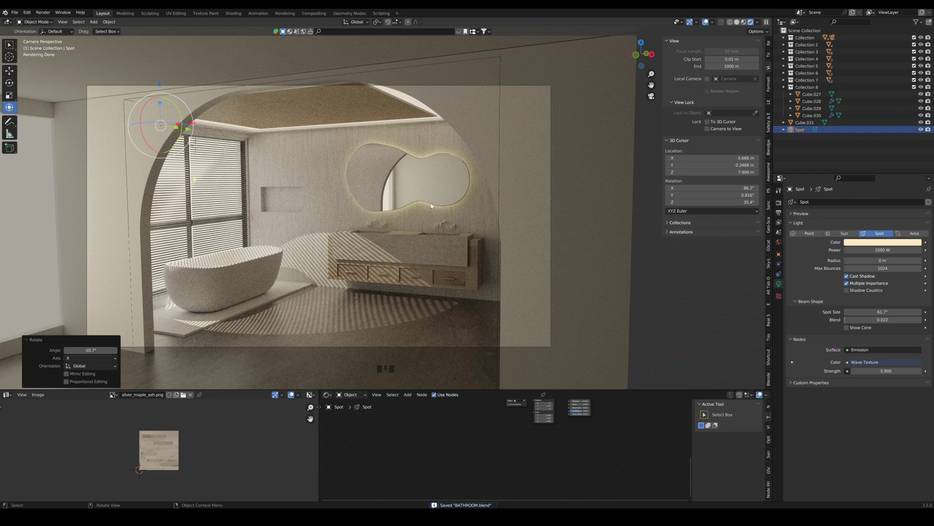
Give the left basin's faucet spout a new near-black material with Metallic 0.295 and Specular 1.000
{"action": "middle_click_drag", "start_coordinate": [437, 247], "coordinate": [423, 235], "text": "shift"}
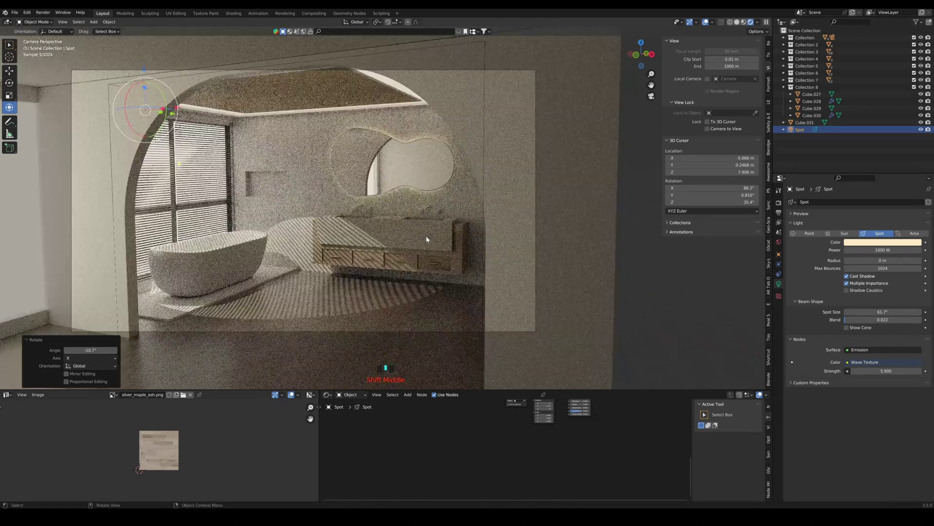
{"action": "scroll", "coordinate": [426, 235], "scroll_direction": "up", "scroll_amount": 10}
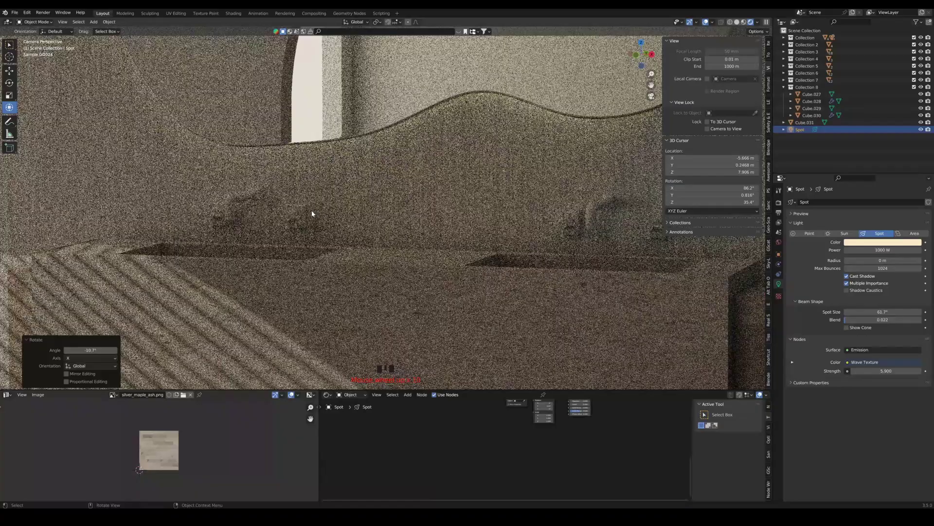
{"action": "scroll", "coordinate": [312, 214], "scroll_direction": "up", "scroll_amount": 2}
{"action": "middle_click_drag", "start_coordinate": [295, 219], "coordinate": [373, 241], "text": "shift"}
{"action": "left_click", "coordinate": [307, 220]}
{"action": "left_click", "coordinate": [307, 218]}
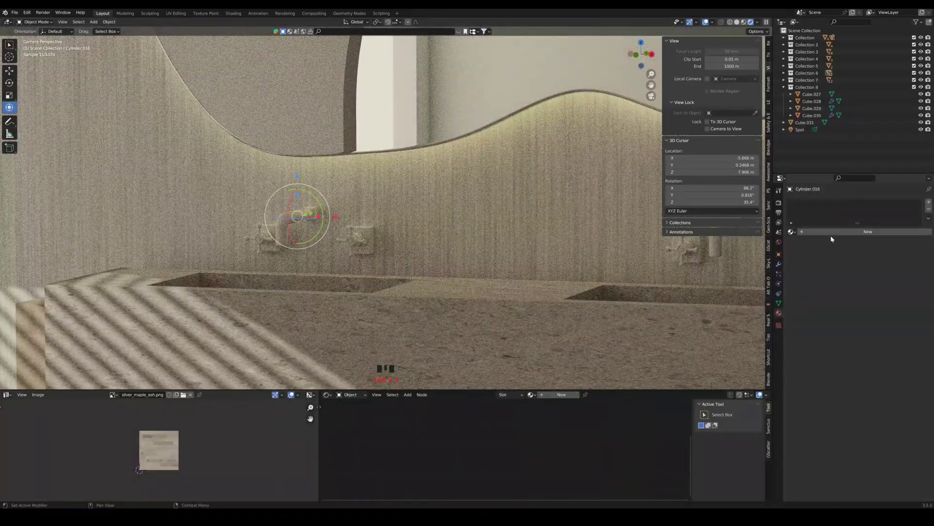
{"action": "left_click", "coordinate": [869, 231]}
{"action": "left_click", "coordinate": [887, 293]}
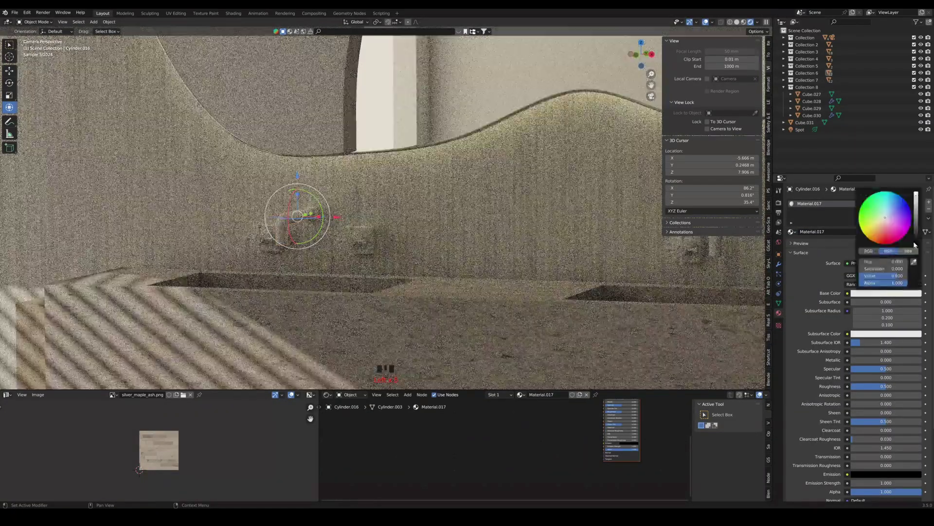
{"action": "left_click_drag", "start_coordinate": [916, 221], "coordinate": [917, 230]}
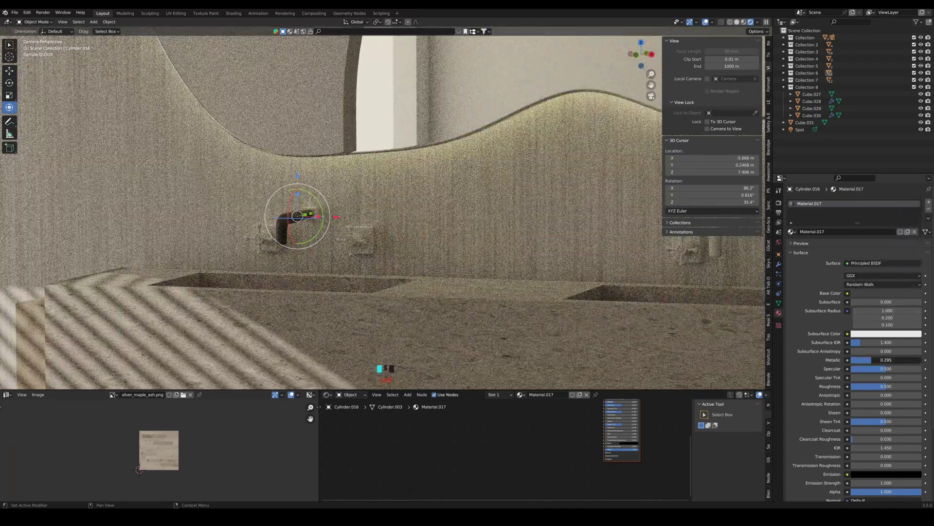
{"action": "left_click_drag", "start_coordinate": [887, 368], "coordinate": [922, 368]}
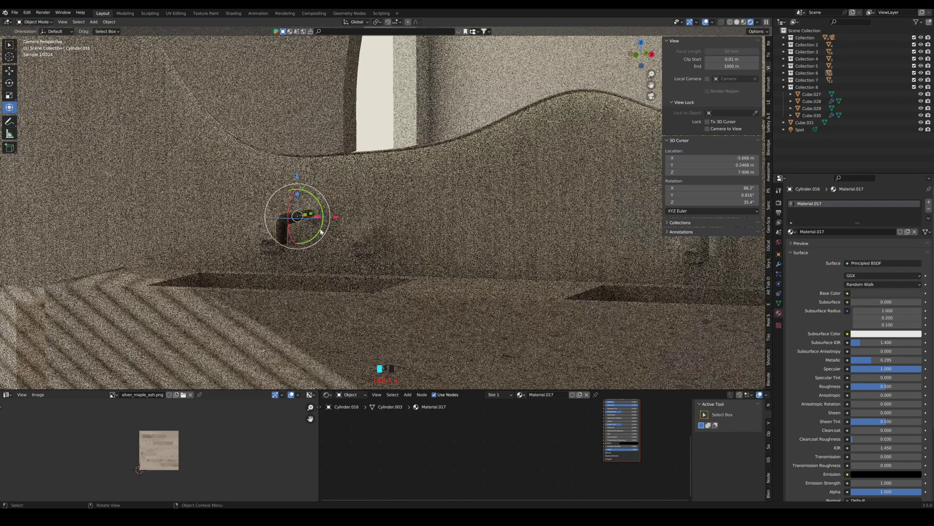
Link the spout's dark material to the round valve bodies beside it
{"action": "left_click", "coordinate": [359, 241]}
{"action": "left_click", "coordinate": [359, 239]}
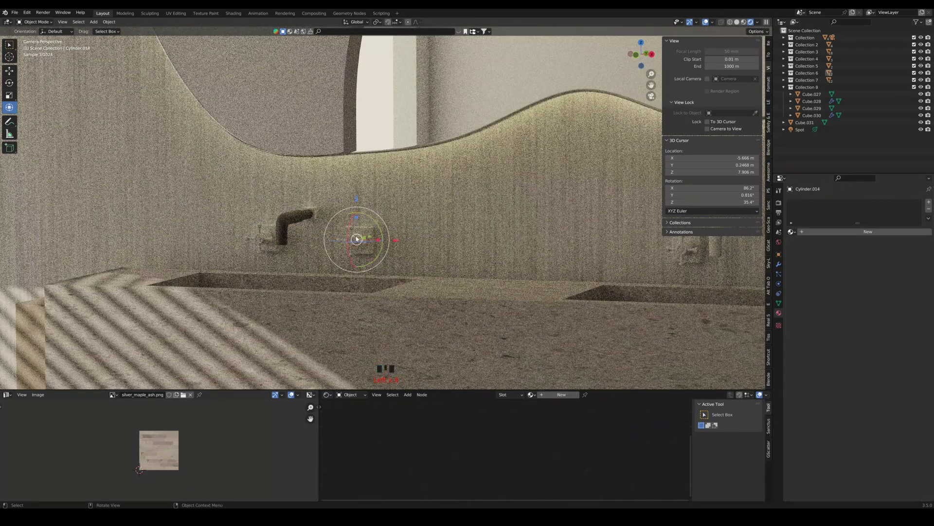
{"action": "left_click", "coordinate": [286, 225], "text": "shift"}
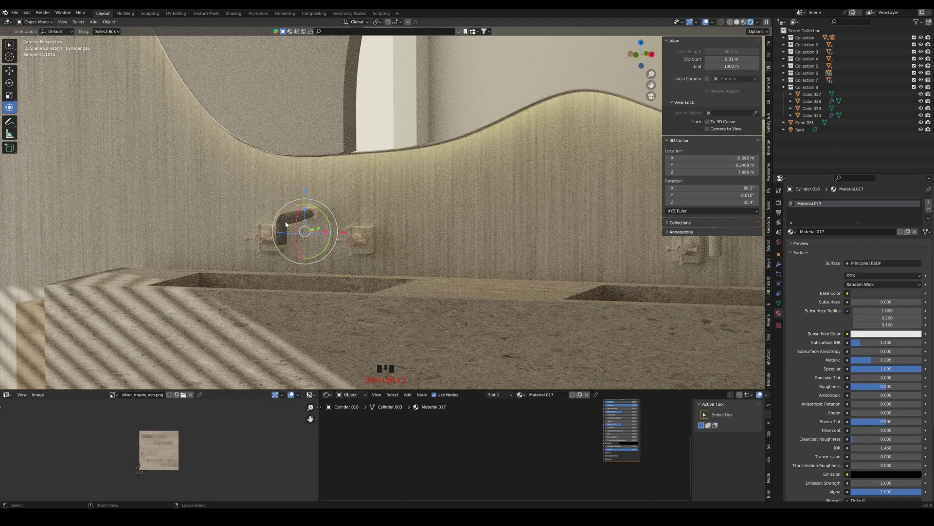
{"action": "key", "text": "ctrl+l"}
{"action": "left_click", "coordinate": [277, 240]}
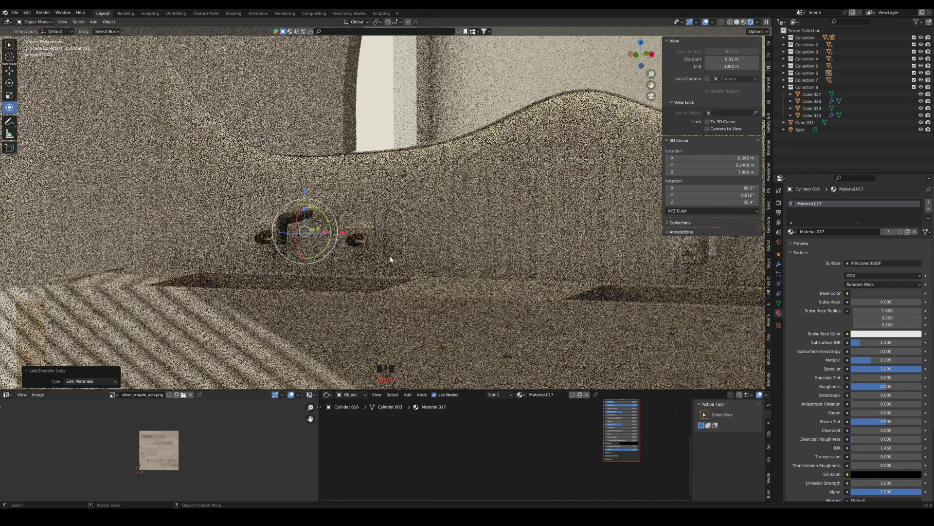
Link the spout's dark material to the cross-shaped handles of the left faucet's valves
{"action": "left_click", "coordinate": [373, 250]}
{"action": "left_click", "coordinate": [360, 242]}
{"action": "left_click", "coordinate": [284, 226], "text": "shift"}
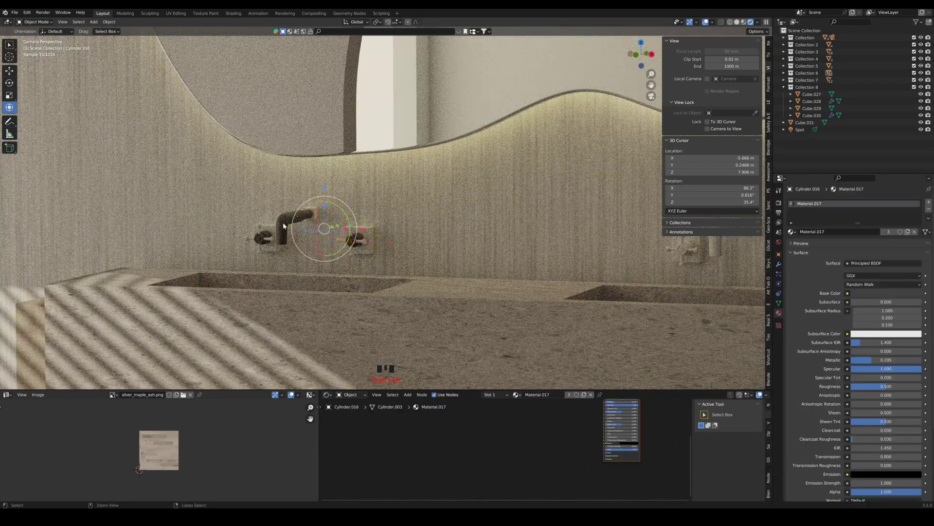
{"action": "key", "text": "ctrl+l"}
{"action": "left_click", "coordinate": [284, 222]}
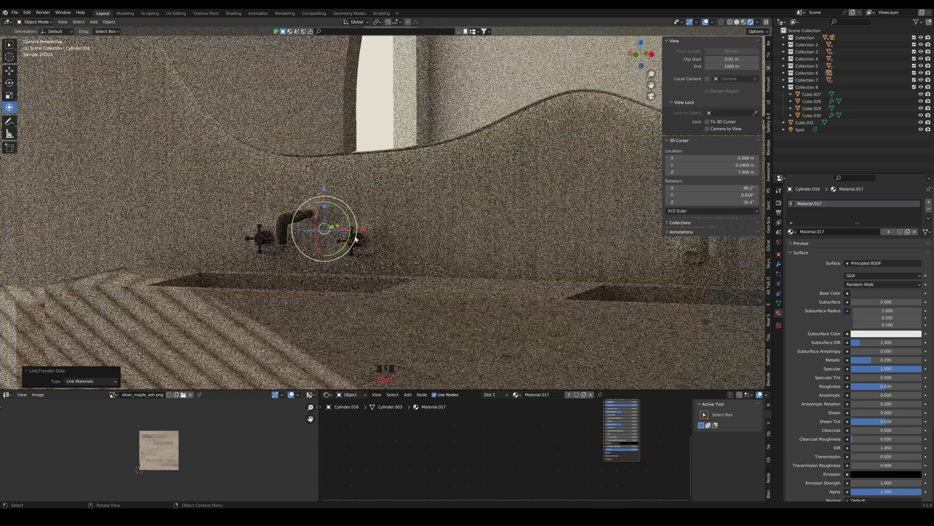
Link the spout's dark material to the square wall plates behind the left faucet's valves
{"action": "left_click", "coordinate": [367, 233]}
{"action": "left_click", "coordinate": [288, 223], "text": "shift"}
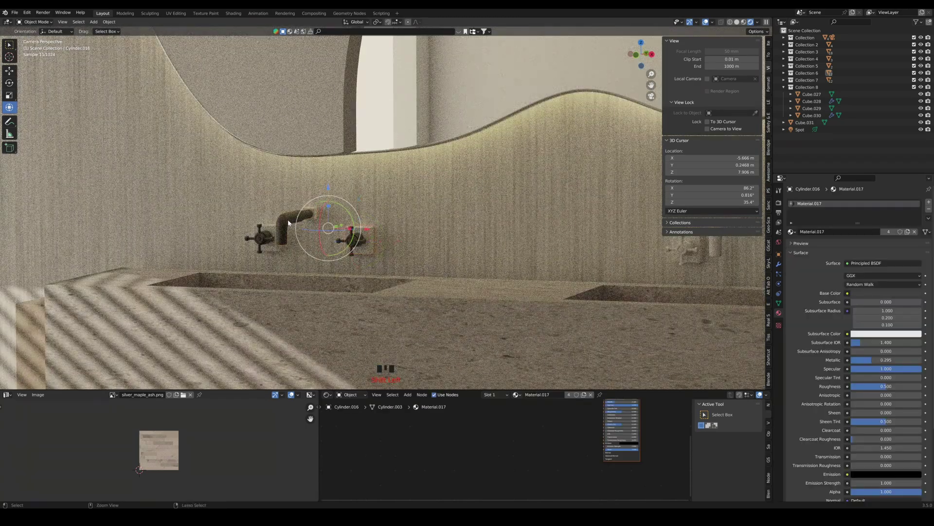
{"action": "key", "text": "ctrl+l"}
{"action": "left_click", "coordinate": [290, 219]}
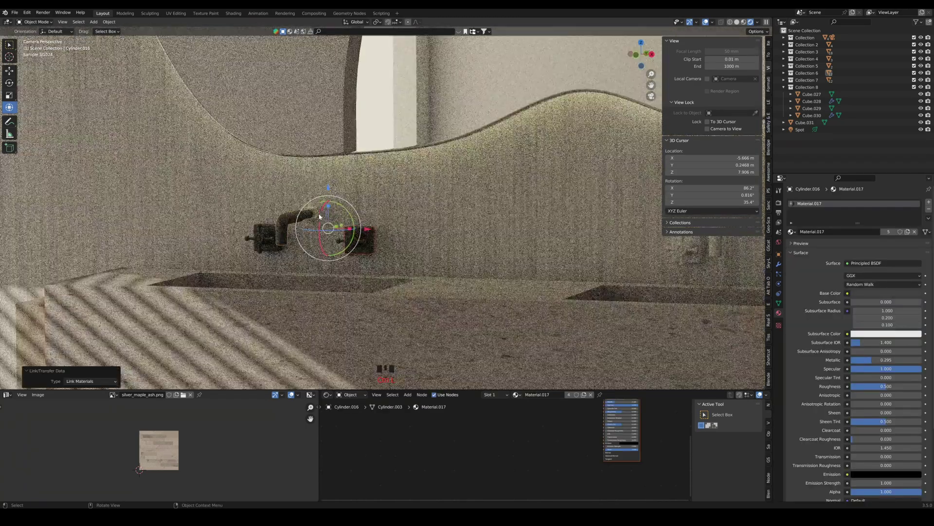
Link the dark faucet material to the small plate at the end of the spout
{"action": "left_click", "coordinate": [304, 216]}
{"action": "left_click", "coordinate": [301, 216]}
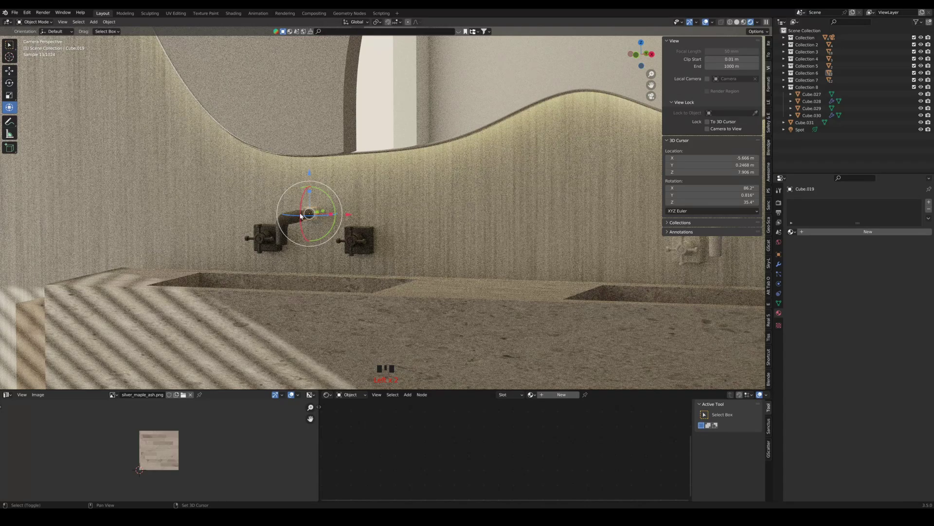
{"action": "left_click", "coordinate": [301, 217], "text": "shift"}
{"action": "key", "text": "ctrl+l"}
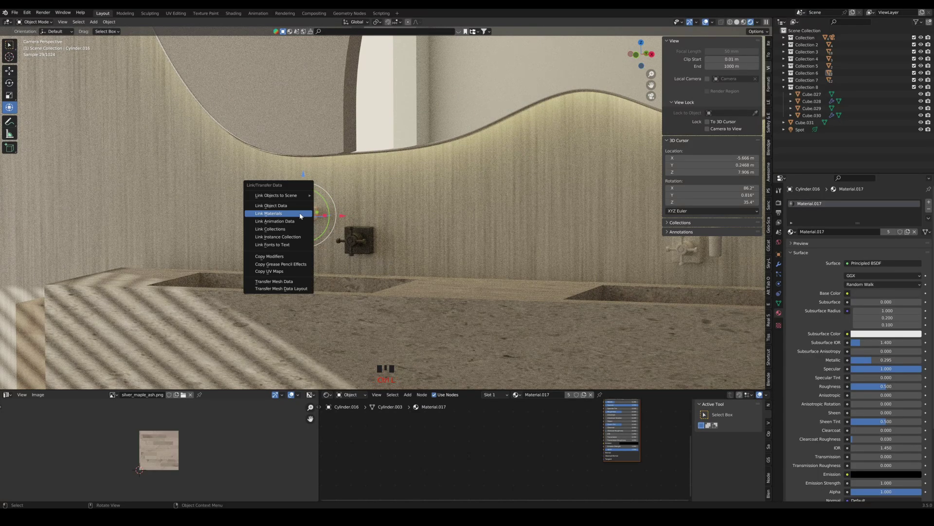
{"action": "left_click", "coordinate": [302, 214]}
Set the dark faucet material's Metallic to 0.480 and Roughness to 0.308, and save the file
{"action": "left_click", "coordinate": [350, 237]}
{"action": "left_click", "coordinate": [351, 237]}
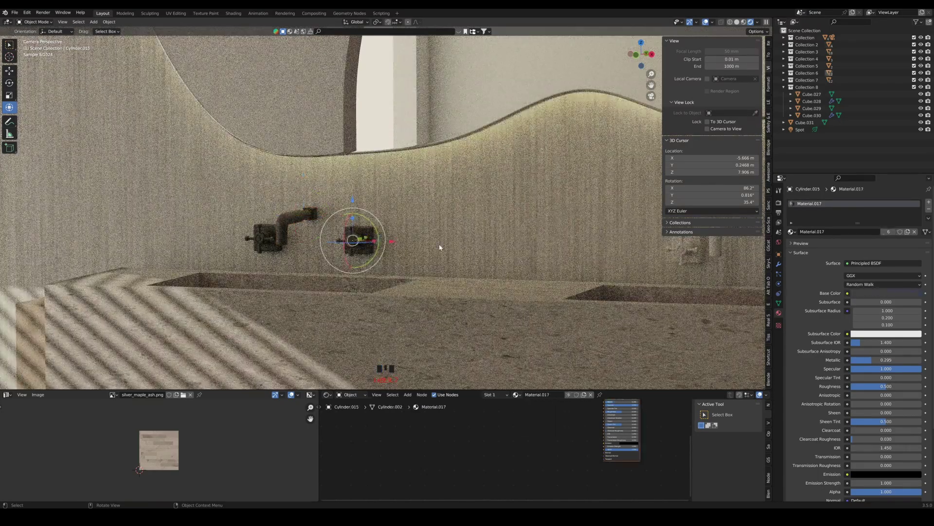
{"action": "left_click", "coordinate": [351, 237]}
{"action": "left_click_drag", "start_coordinate": [889, 386], "coordinate": [875, 387]}
{"action": "scroll", "coordinate": [521, 223], "scroll_direction": "down", "scroll_amount": 5}
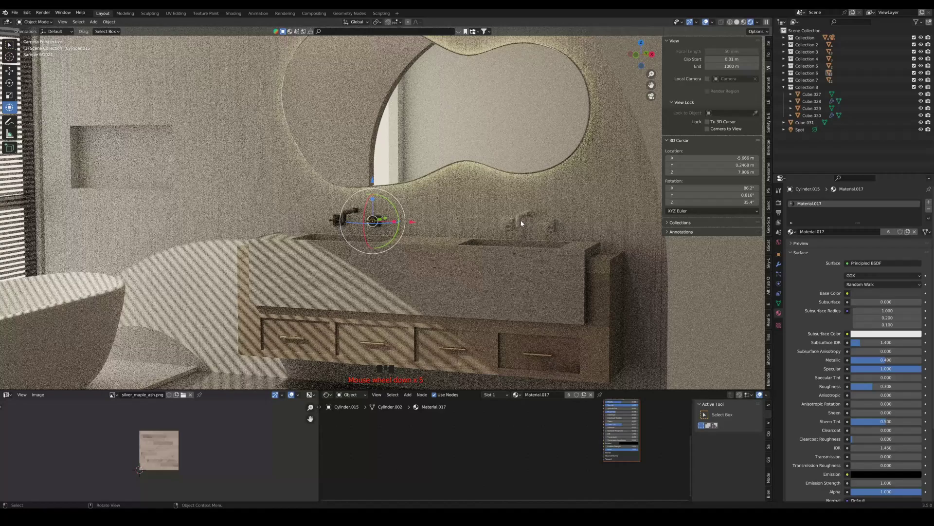
{"action": "left_click", "coordinate": [521, 224]}
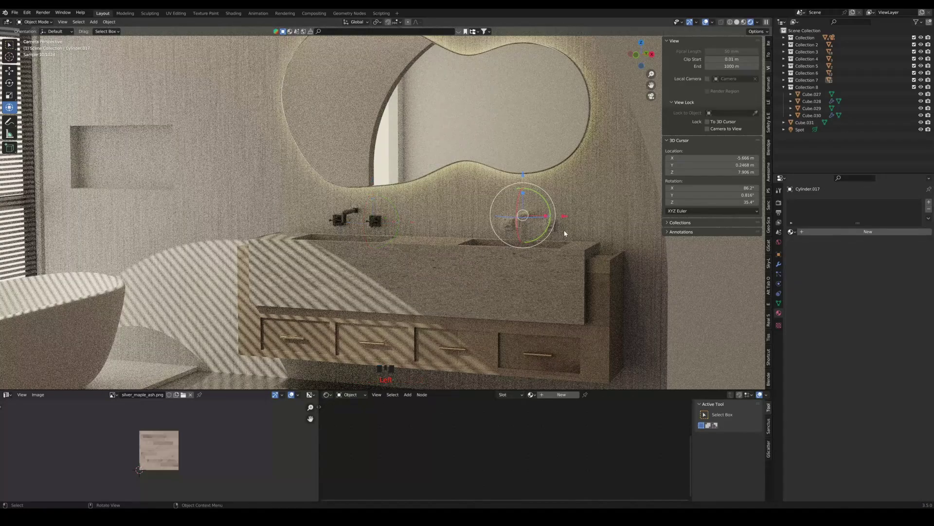
{"action": "key", "text": "ctrl+s"}
Shift the left faucet's spout and its end plate along X to centre them between the two valves, and save the file
{"action": "left_click", "coordinate": [350, 215]}
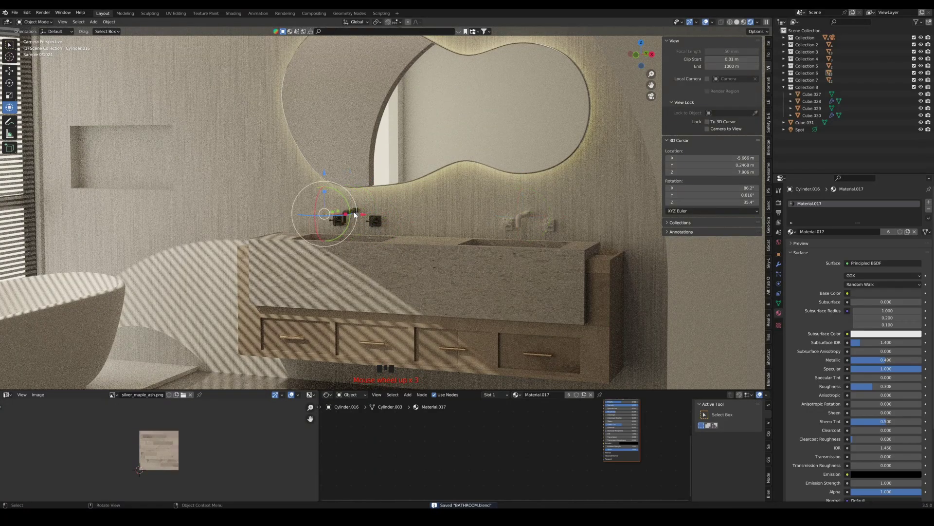
{"action": "scroll", "coordinate": [348, 214], "scroll_direction": "up", "scroll_amount": 5}
{"action": "left_click", "coordinate": [295, 218]}
{"action": "left_click", "coordinate": [312, 213], "text": "shift"}
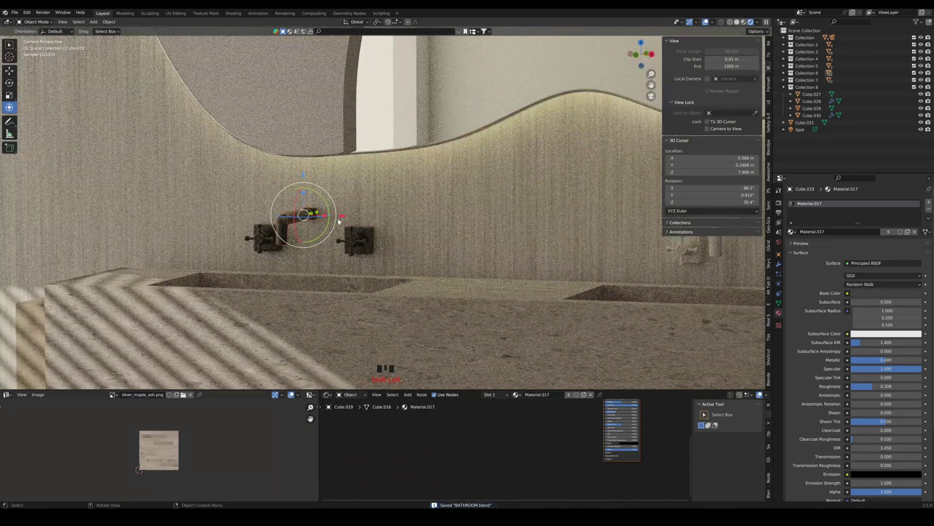
{"action": "left_click_drag", "start_coordinate": [342, 216], "coordinate": [357, 217]}
{"action": "left_click", "coordinate": [458, 225]}
{"action": "scroll", "coordinate": [460, 226], "scroll_direction": "down", "scroll_amount": 5}
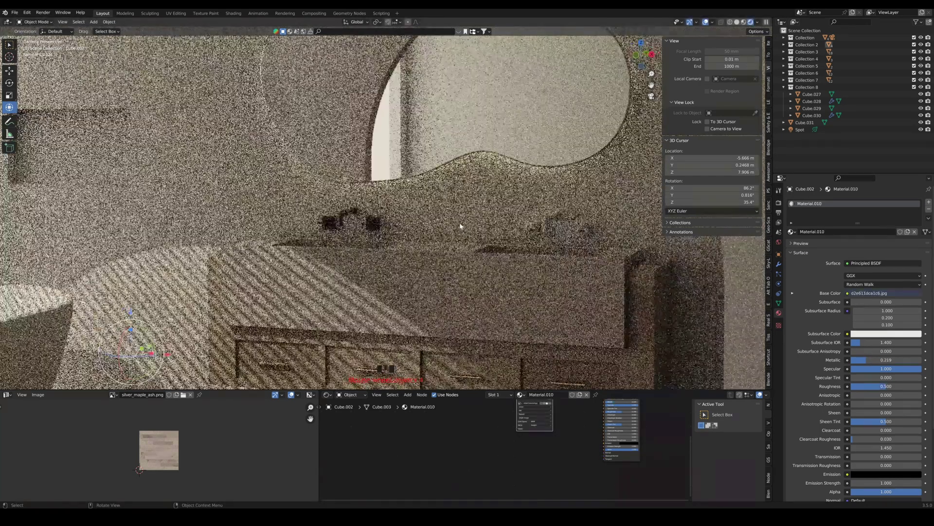
{"action": "scroll", "coordinate": [500, 246], "scroll_direction": "down", "scroll_amount": 6}
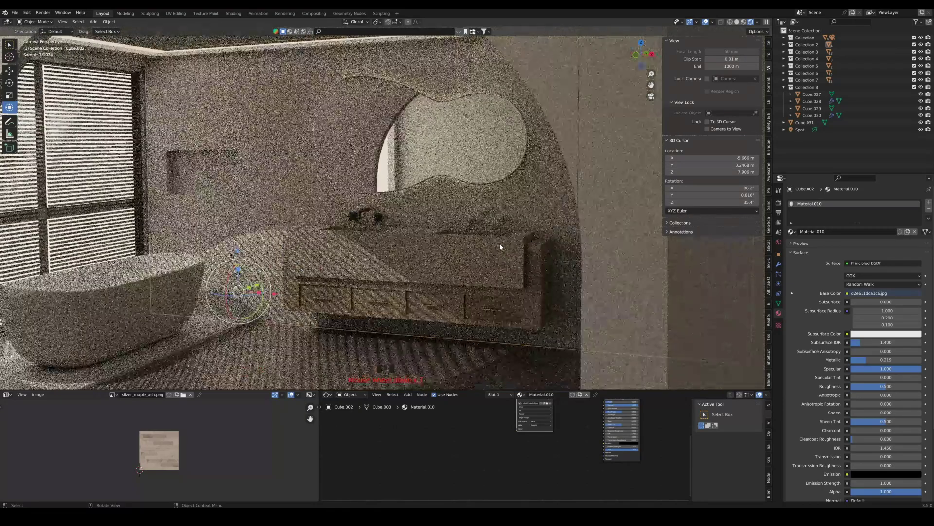
{"action": "key", "text": "ctrl+s"}
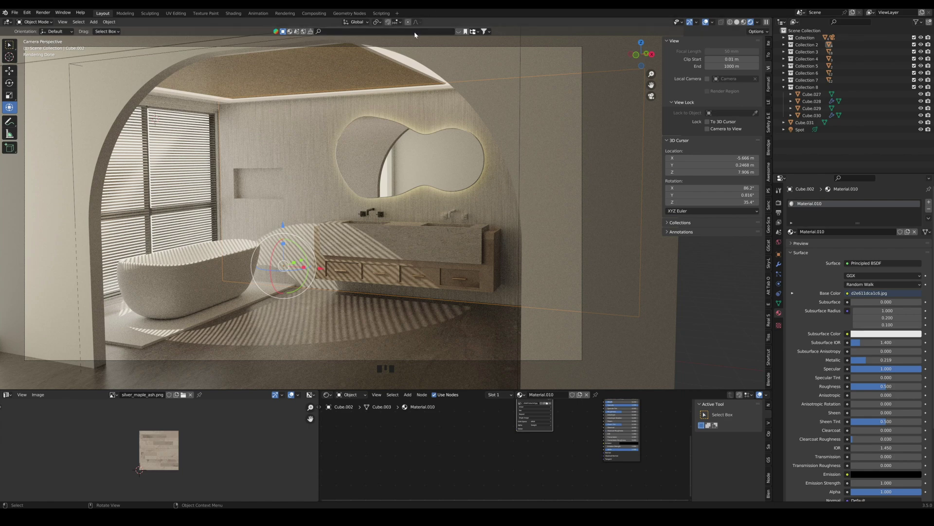
Add a new material to the arched partition wall and switch to the maps texture folder in File Explorer
{"action": "scroll", "coordinate": [382, 138], "scroll_direction": "down", "scroll_amount": 2}
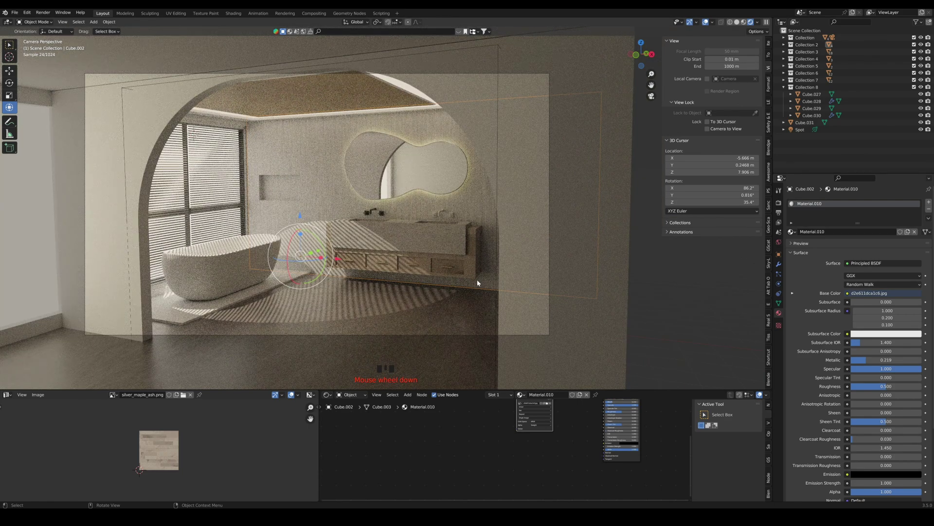
{"action": "left_click", "coordinate": [116, 257]}
{"action": "left_click", "coordinate": [814, 231]}
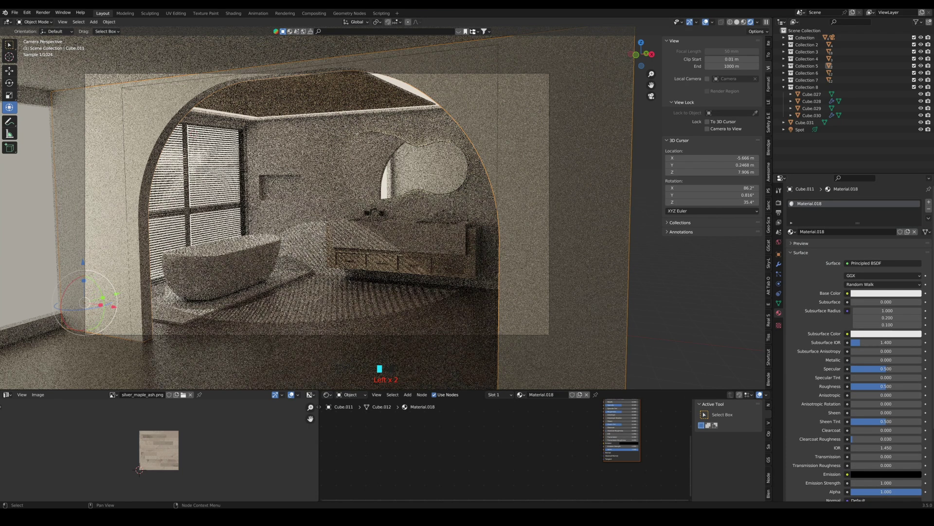
{"action": "key", "text": "alt+Tab"}
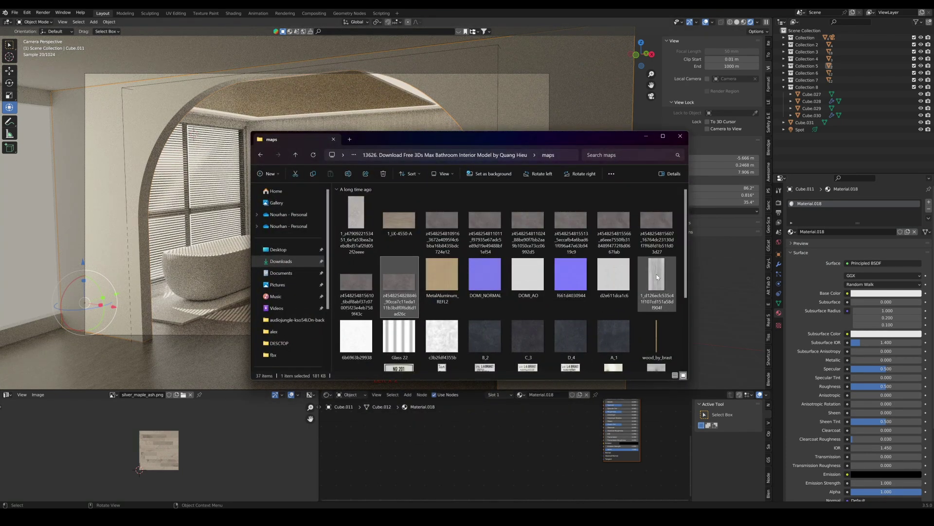
Try the d2e611dca1c6 image from the maps folder as the arched wall material's Base Color
{"action": "left_click_drag", "start_coordinate": [614, 279], "coordinate": [524, 433]}
{"action": "middle_click_drag", "start_coordinate": [523, 433], "coordinate": [543, 458]}
{"action": "scroll", "coordinate": [542, 457], "scroll_direction": "down", "scroll_amount": 3}
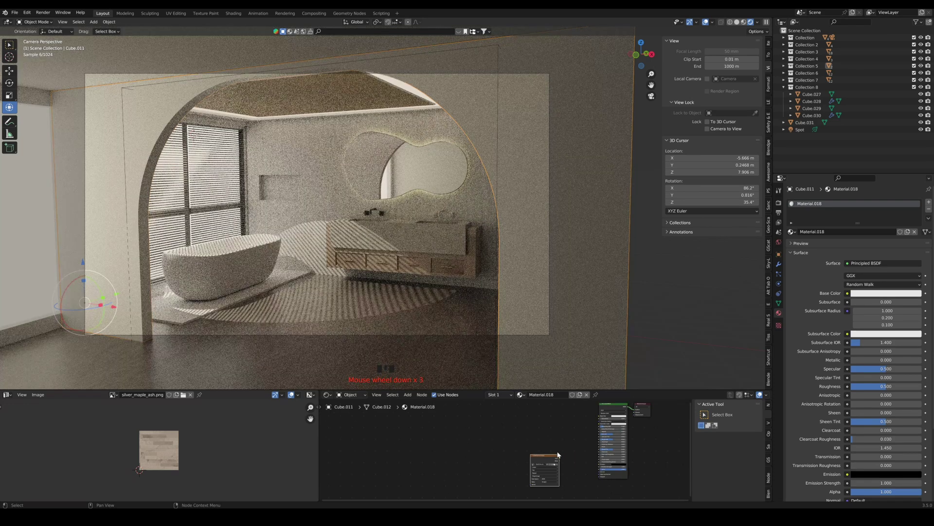
{"action": "left_click_drag", "start_coordinate": [542, 457], "coordinate": [550, 414]}
{"action": "scroll", "coordinate": [540, 426], "scroll_direction": "up", "scroll_amount": 5}
{"action": "middle_click_drag", "start_coordinate": [586, 411], "coordinate": [532, 433]}
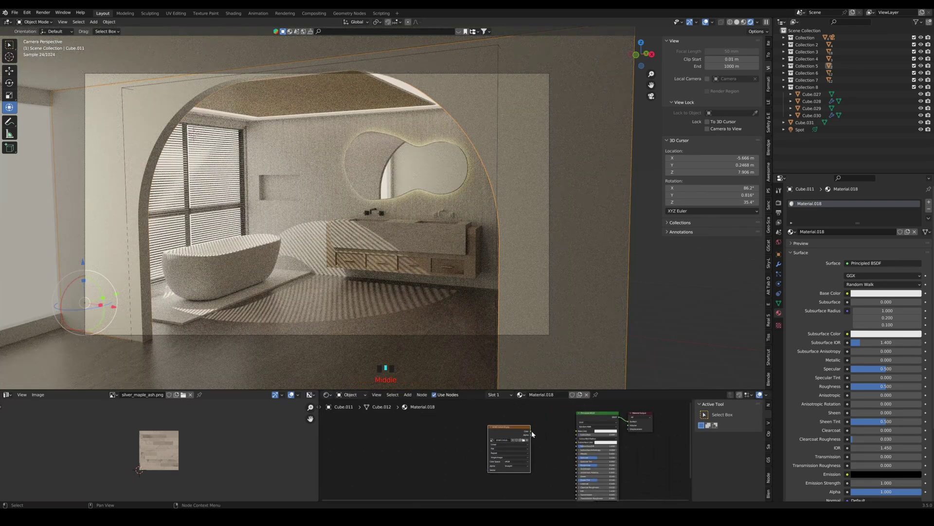
{"action": "left_click_drag", "start_coordinate": [531, 431], "coordinate": [576, 430]}
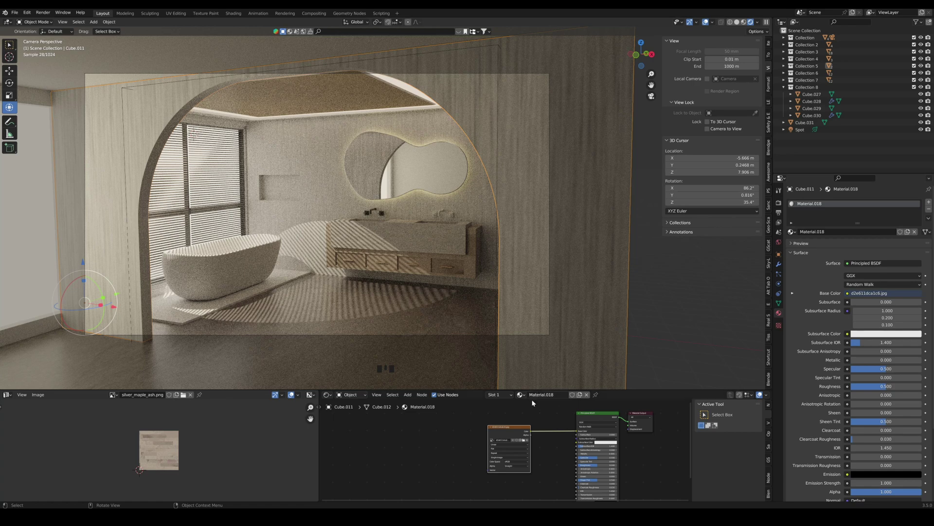
Try the DOMI_AO image as the arched wall's Base Color, and delete both image texture nodes
{"action": "key", "text": "alt+Tab"}
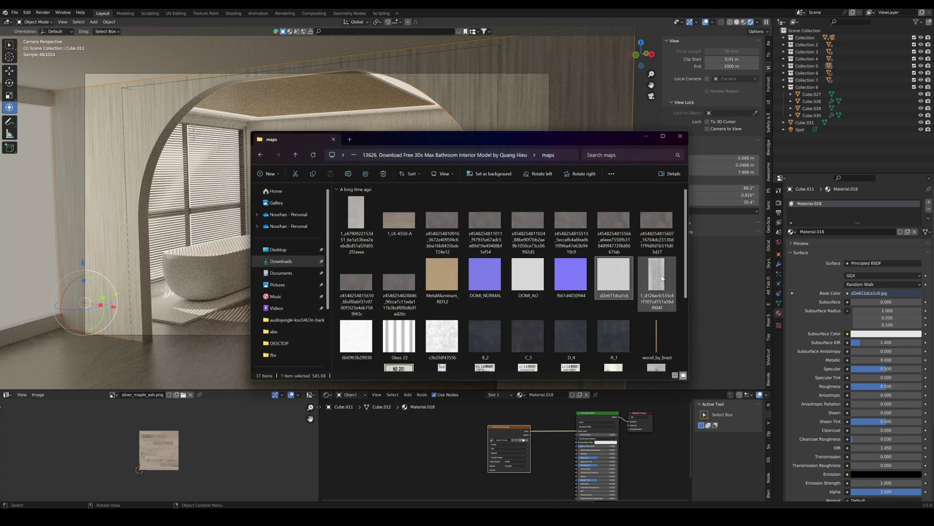
{"action": "left_click_drag", "start_coordinate": [528, 272], "coordinate": [577, 431]}
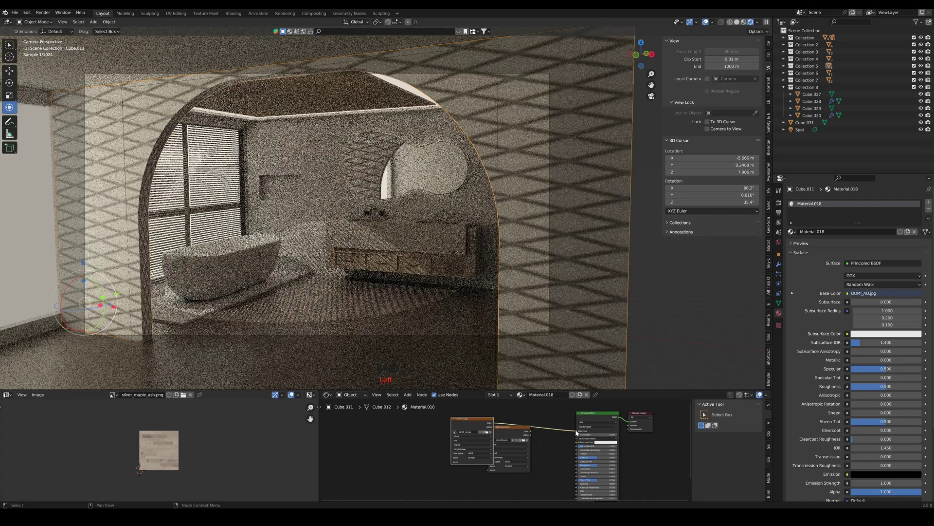
{"action": "key", "text": "Delete"}
{"action": "left_click", "coordinate": [510, 431]}
{"action": "key", "text": "Delete"}
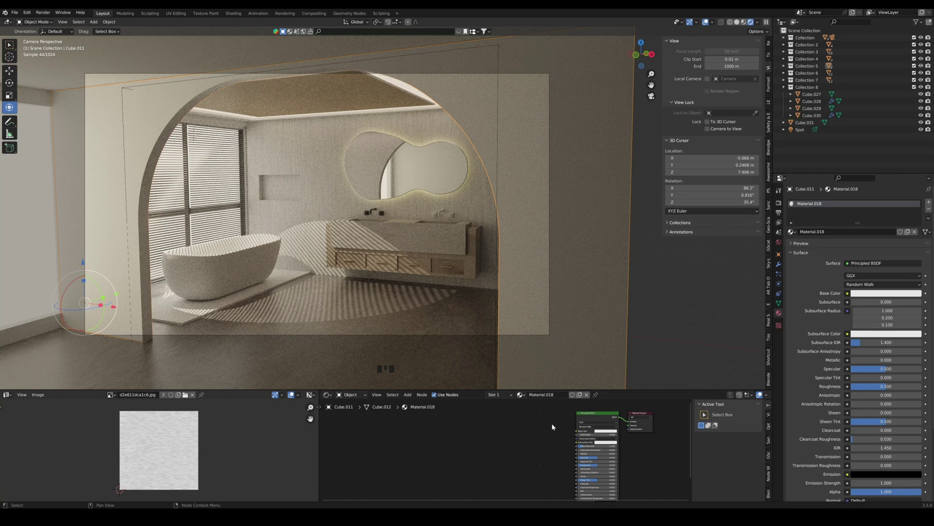
Try the tall light stone image, first in the maps folder, as the arched wall's Base Color, and delete its node
{"action": "left_click", "coordinate": [532, 508]}
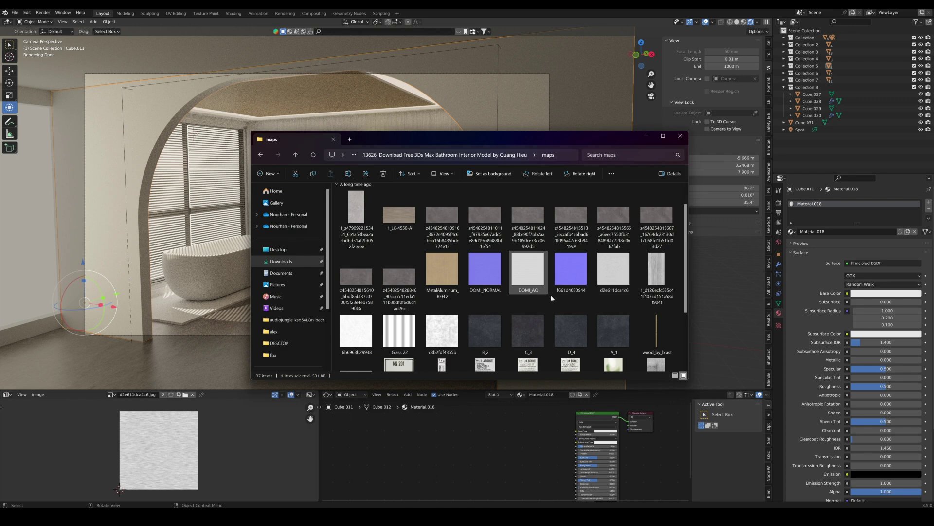
{"action": "scroll", "coordinate": [551, 294], "scroll_direction": "up", "scroll_amount": 1}
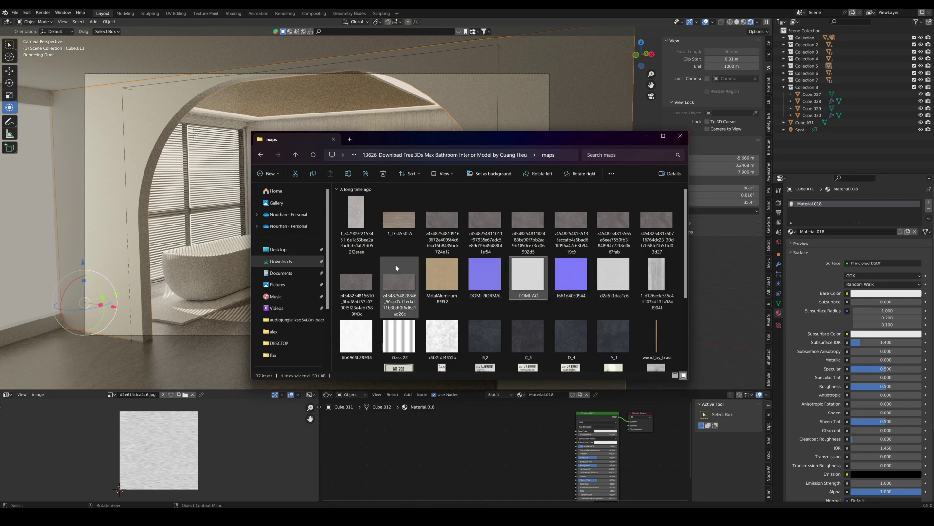
{"action": "left_click_drag", "start_coordinate": [360, 220], "coordinate": [579, 432]}
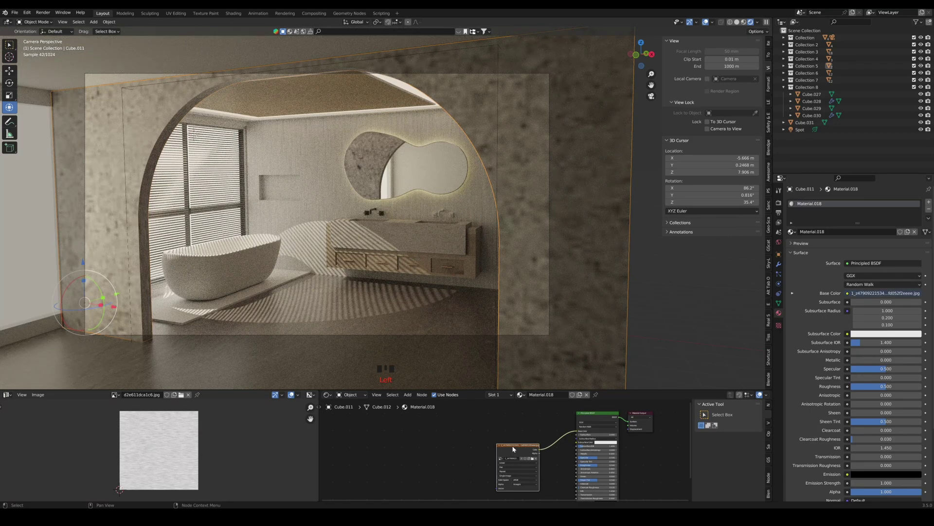
{"action": "key", "text": "Delete"}
{"action": "left_click", "coordinate": [525, 516]}
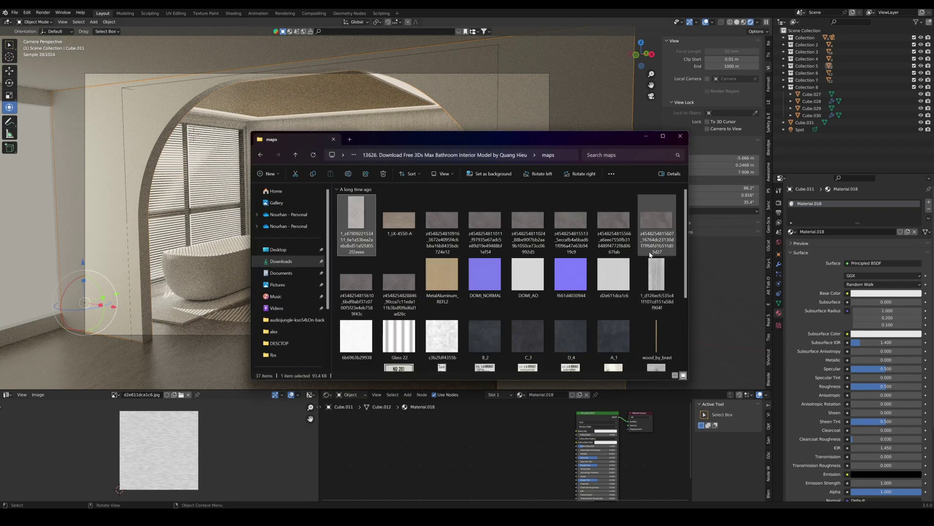
{"action": "left_click_drag", "start_coordinate": [613, 223], "coordinate": [531, 416]}
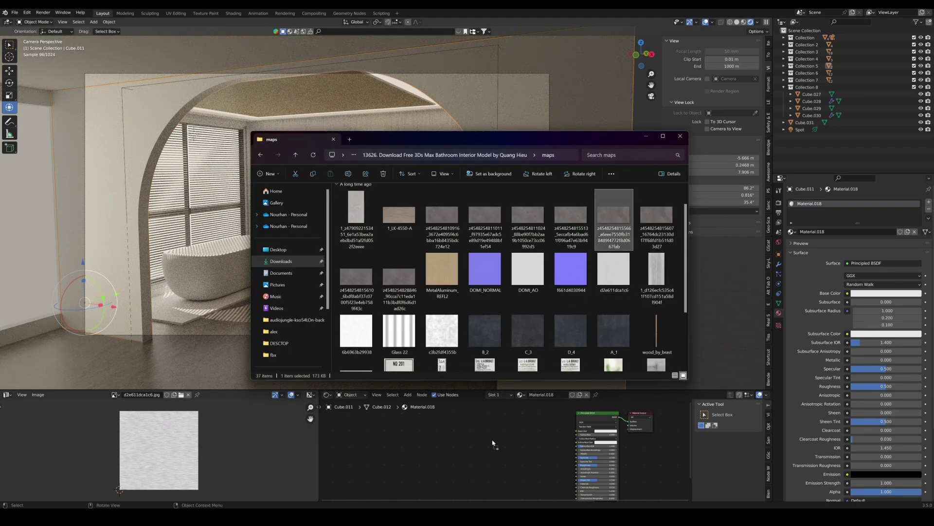
{"action": "left_click_drag", "start_coordinate": [492, 441], "coordinate": [579, 442]}
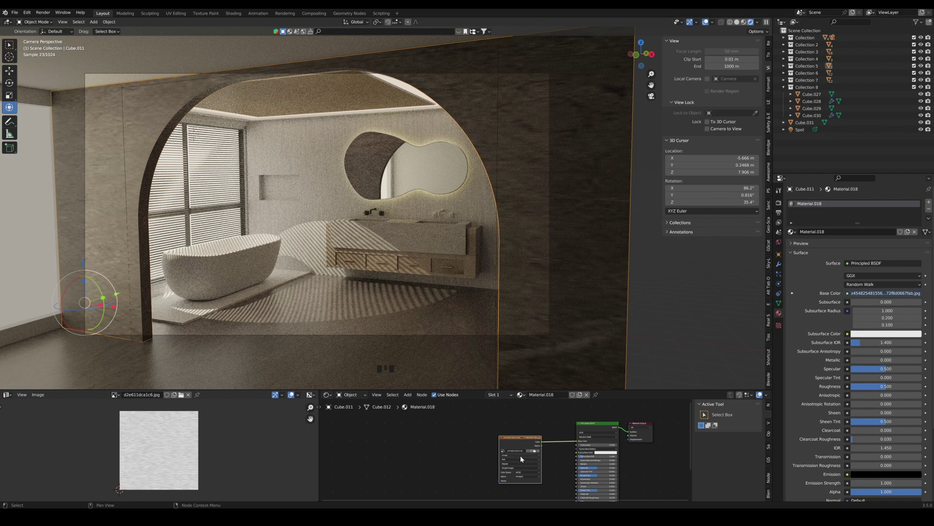
{"action": "key", "text": "Delete"}
Bring the dirt_gl_1 image from the maps folder into the arched wall material and connect it to Base Color
{"action": "key", "text": "alt+Tab"}
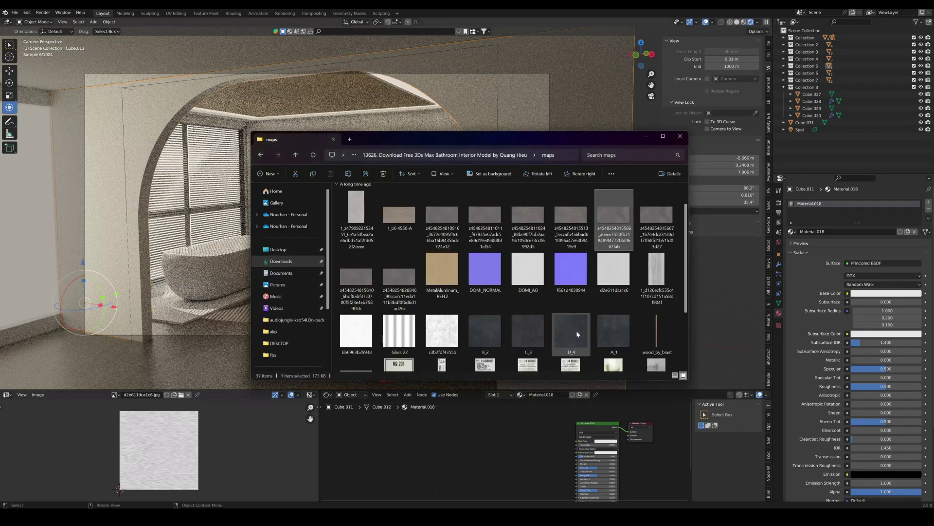
{"action": "scroll", "coordinate": [613, 303], "scroll_direction": "down", "scroll_amount": 2}
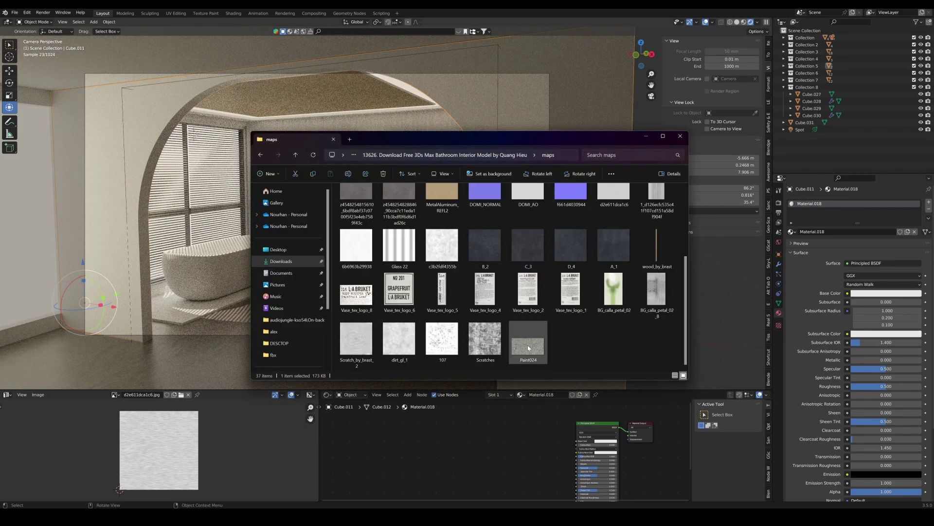
{"action": "left_click_drag", "start_coordinate": [401, 343], "coordinate": [578, 441]}
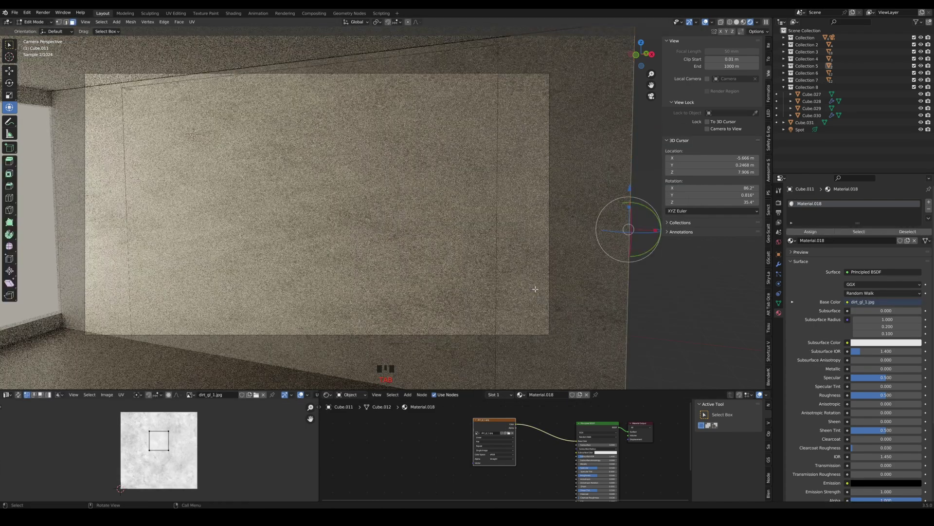
Unwrap all faces of the arched wall with Smart UV Project, scale the UVs up, and save the file
{"action": "key", "text": "Tab"}
{"action": "key", "text": "a"}
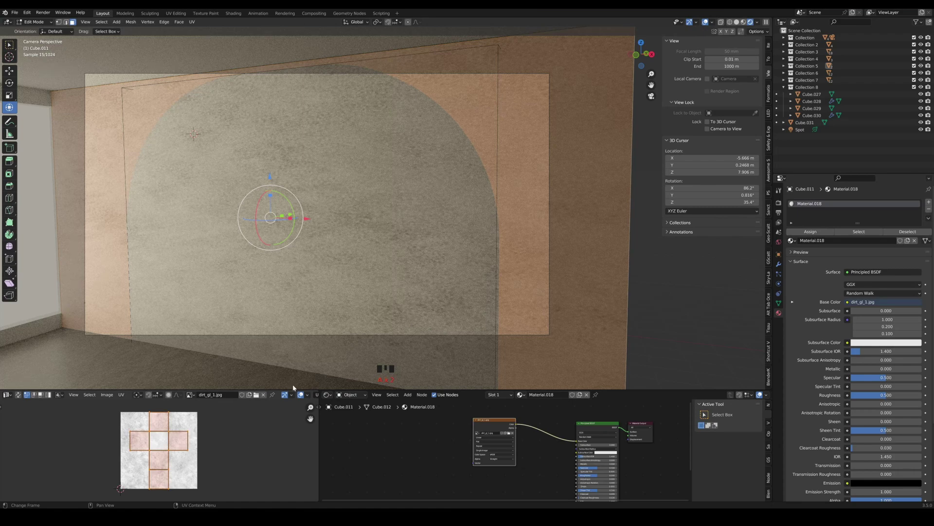
{"action": "right_click", "coordinate": [395, 216]}
{"action": "mouse_move", "coordinate": [376, 292]}
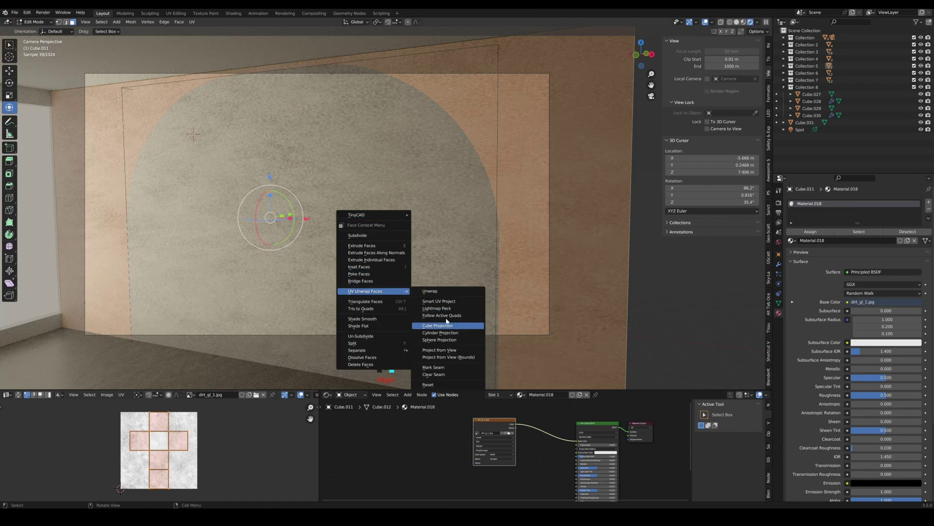
{"action": "left_click", "coordinate": [461, 303]}
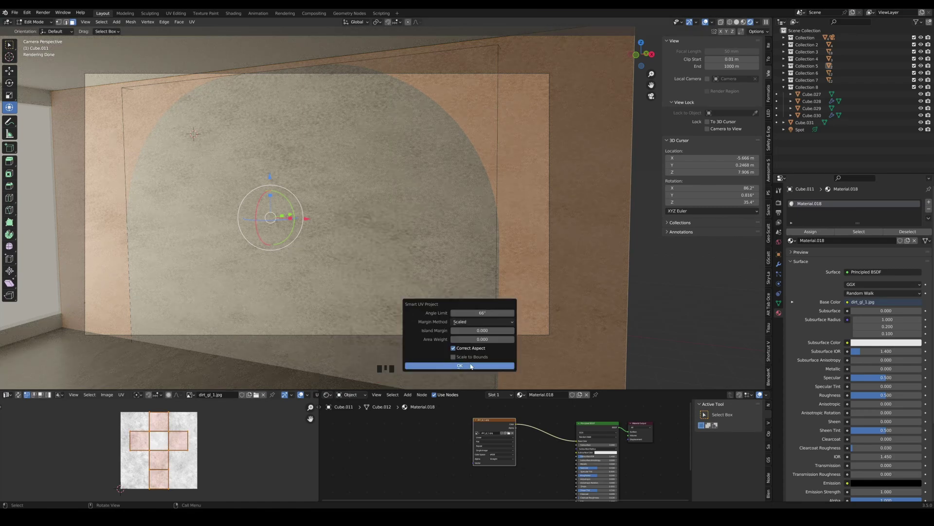
{"action": "left_click", "coordinate": [471, 367]}
{"action": "key", "text": "s"}
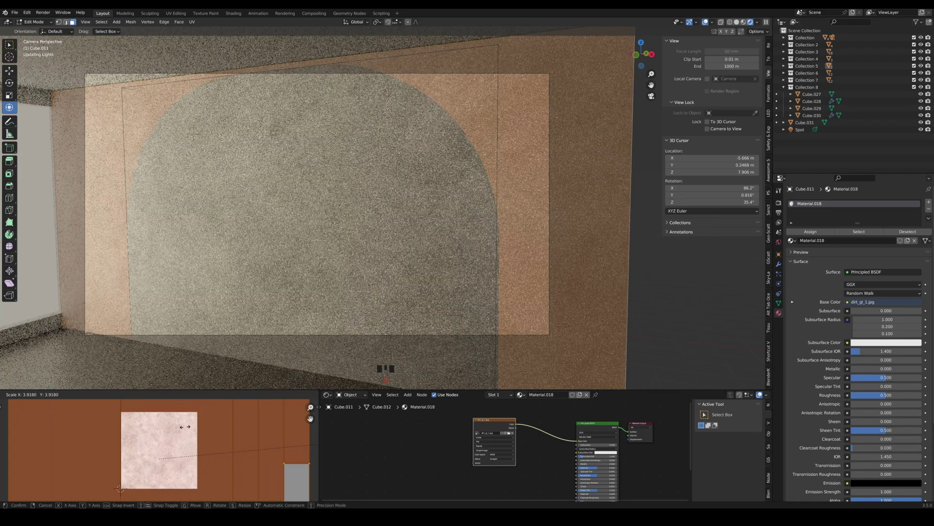
{"action": "left_click", "coordinate": [294, 412]}
{"action": "key", "text": "Tab"}
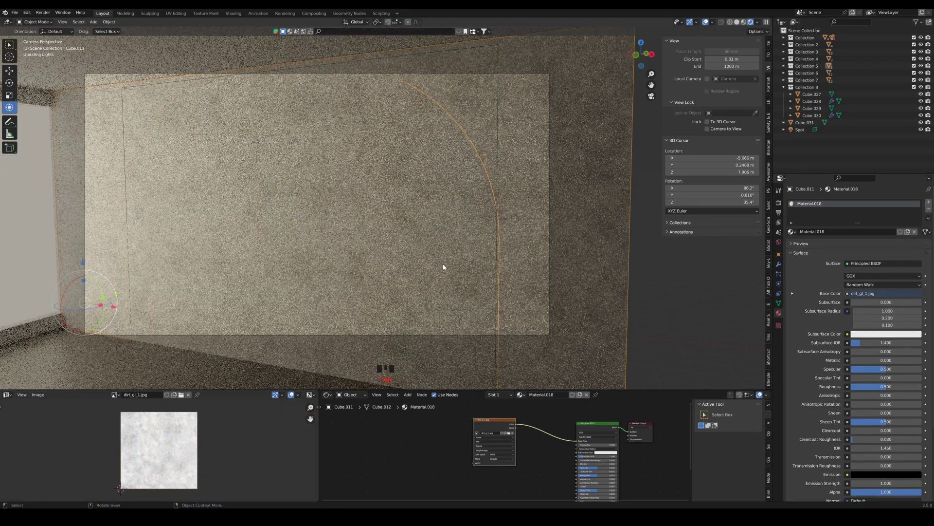
{"action": "key", "text": "ctrl+s"}
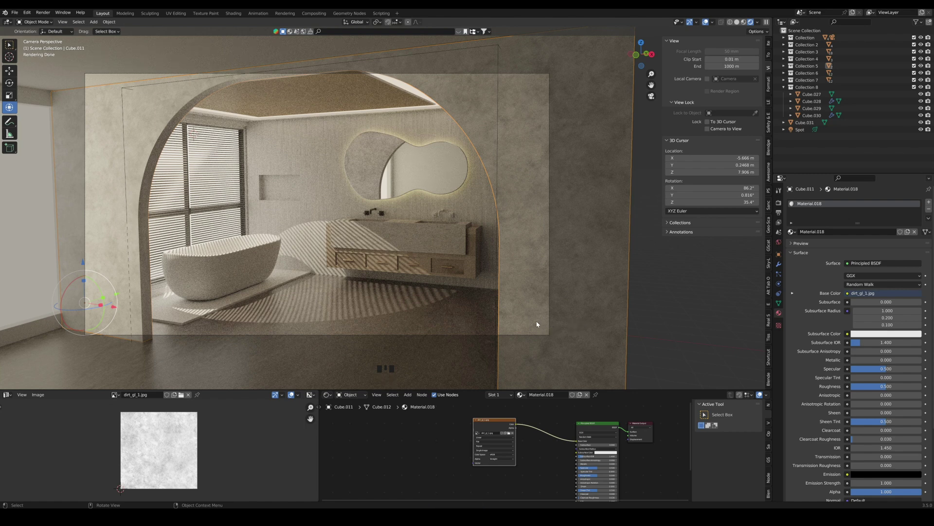
Set the arched wall material's Metallic to 0.349 and Specular to 1.000
{"action": "left_click_drag", "start_coordinate": [852, 360], "coordinate": [877, 360]}
{"action": "left_click_drag", "start_coordinate": [886, 368], "coordinate": [928, 369]}
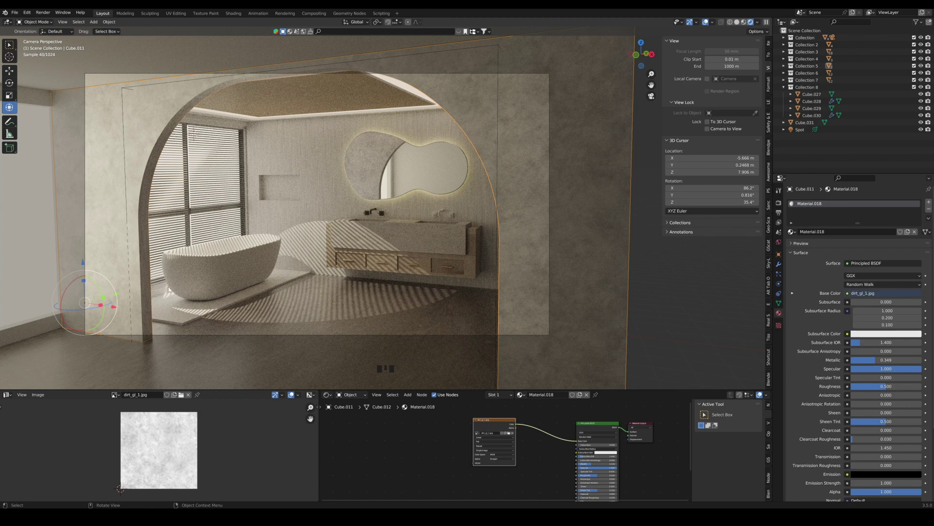
Shift the platform under the bathtub along Y towards the arched wall
{"action": "left_click", "coordinate": [247, 292]}
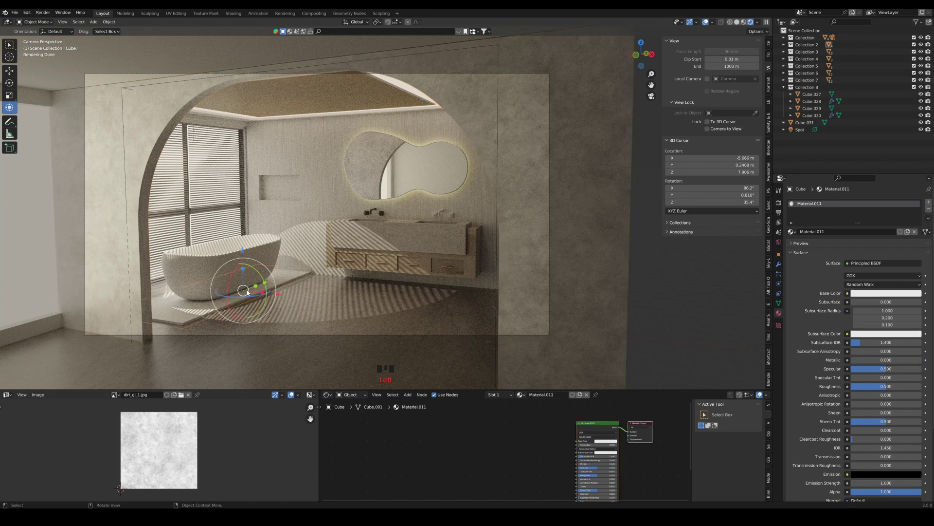
{"action": "left_click_drag", "start_coordinate": [255, 286], "coordinate": [259, 291]}
{"action": "left_click", "coordinate": [338, 311]}
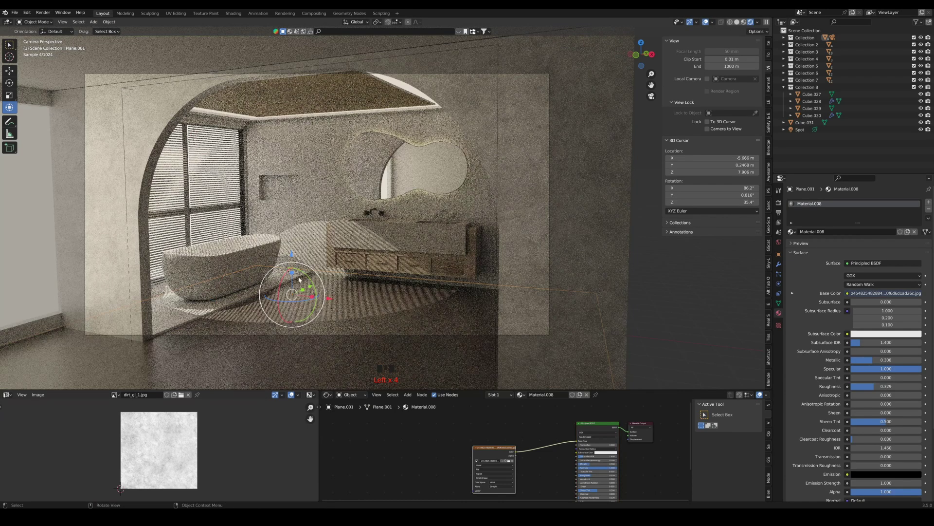
Give the bathtub a new material with a brighter white Base Color and higher Metallic and Specular, and save the file
{"action": "left_click", "coordinate": [264, 267]}
{"action": "left_click", "coordinate": [850, 232]}
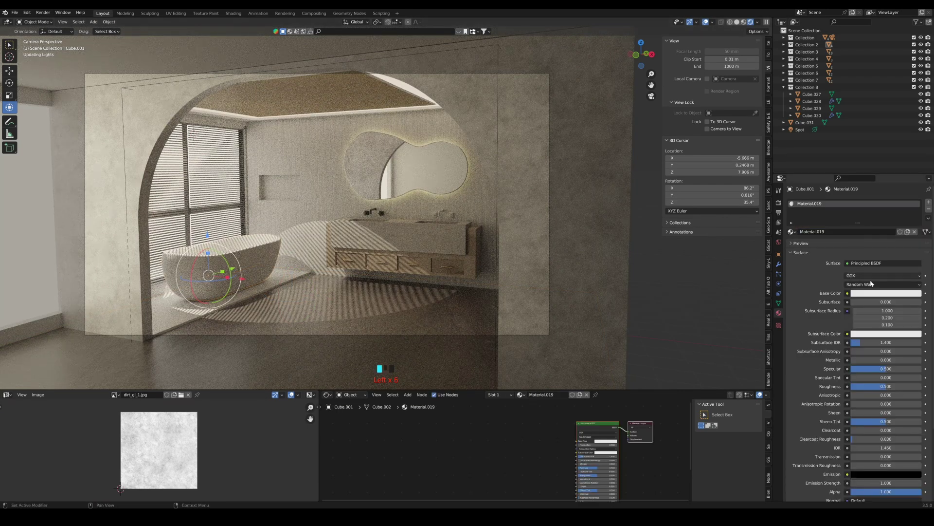
{"action": "left_click", "coordinate": [887, 293]}
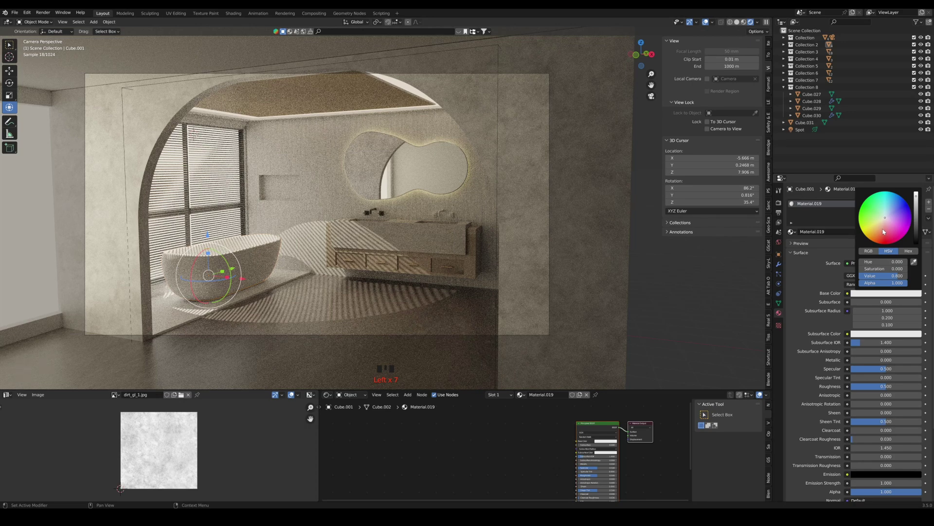
{"action": "left_click_drag", "start_coordinate": [917, 201], "coordinate": [917, 189]}
{"action": "left_click_drag", "start_coordinate": [862, 361], "coordinate": [882, 361]}
{"action": "left_click_drag", "start_coordinate": [871, 368], "coordinate": [883, 386]}
{"action": "left_click", "coordinate": [417, 272]}
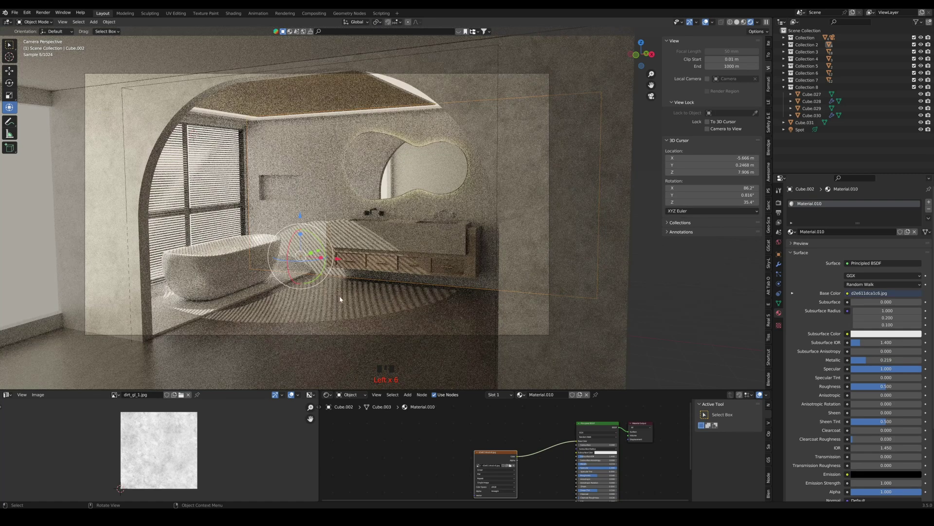
{"action": "left_click", "coordinate": [281, 284]}
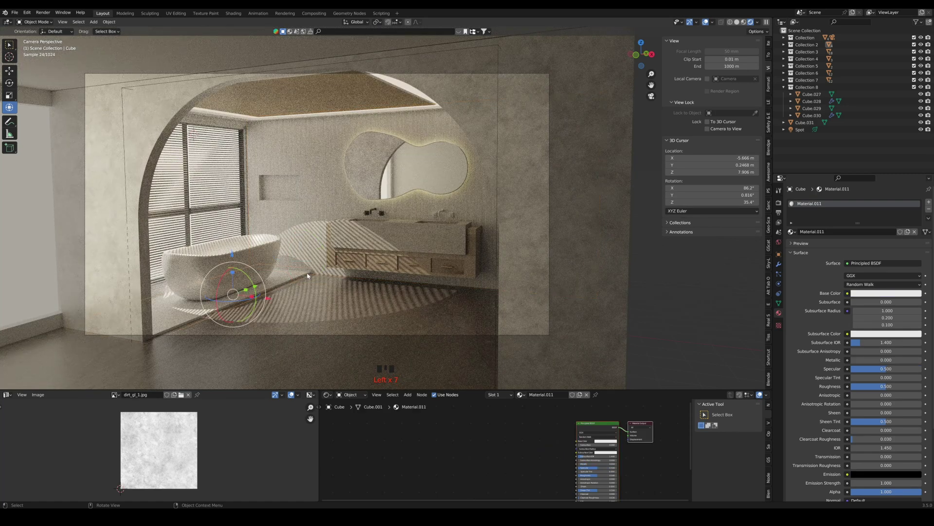
{"action": "key", "text": "ctrl+s"}
Open the room shell mesh in Edit Mode with solid shading, viewed close to the window with the blinds
{"action": "left_click", "coordinate": [245, 131]}
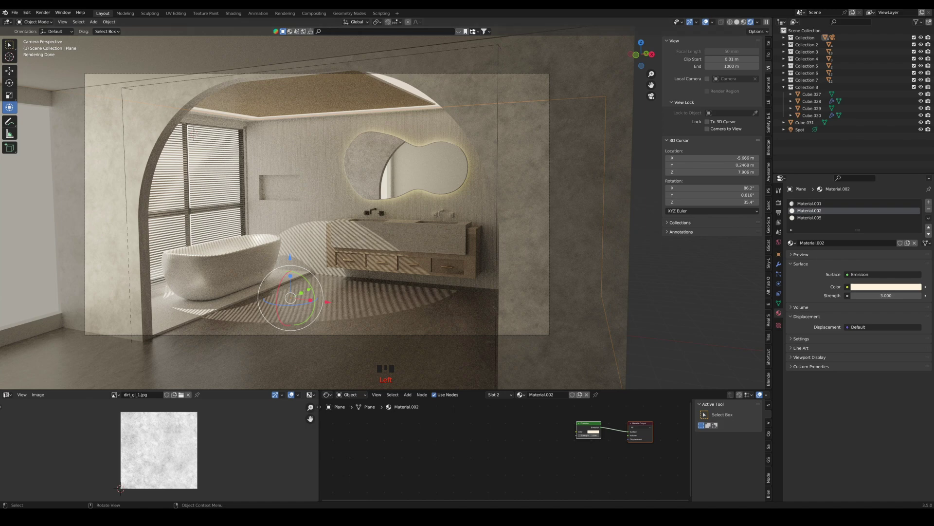
{"action": "left_click", "coordinate": [737, 23]}
{"action": "mouse_move", "coordinate": [277, 176]}
{"action": "middle_mouse_down"}
{"action": "mouse_move", "coordinate": [225, 211]}
{"action": "mouse_move", "coordinate": [276, 227]}
{"action": "mouse_move", "coordinate": [257, 226]}
{"action": "mouse_move", "coordinate": [244, 176]}
{"action": "middle_mouse_up"}
{"action": "scroll", "coordinate": [198, 206], "scroll_direction": "up", "scroll_amount": 4}
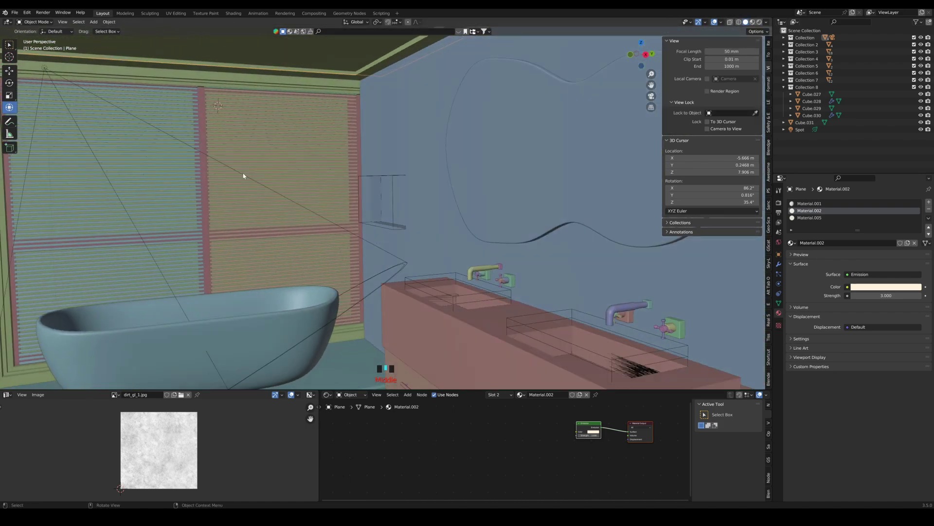
{"action": "key", "text": "Tab"}
Select the room shell's stepped face loops that form the window frame around the blinds
{"action": "left_click", "coordinate": [297, 81]}
{"action": "middle_click_drag", "start_coordinate": [178, 113], "coordinate": [271, 142], "text": "shift"}
{"action": "left_click", "coordinate": [99, 103], "text": "alt"}
{"action": "left_click", "coordinate": [100, 104], "text": "alt+shift"}
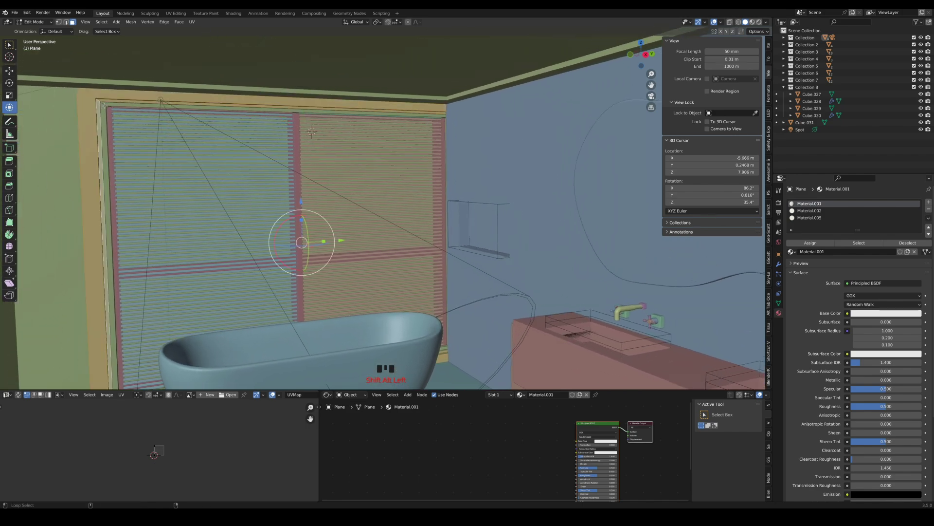
{"action": "left_click", "coordinate": [105, 106], "text": "alt+shift"}
{"action": "middle_click_drag", "start_coordinate": [105, 107], "coordinate": [292, 201]}
{"action": "scroll", "coordinate": [92, 127], "scroll_direction": "up", "scroll_amount": 4}
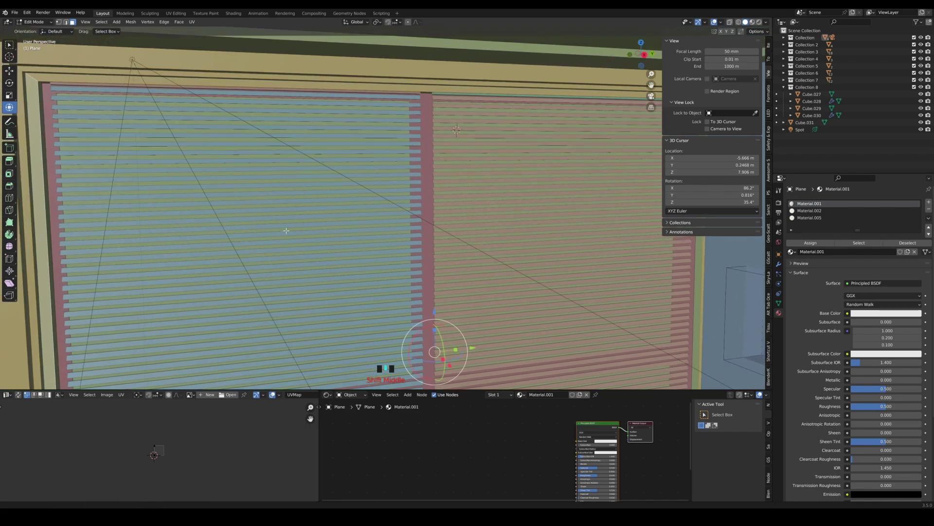
{"action": "middle_click_drag", "start_coordinate": [115, 170], "coordinate": [220, 117]}
{"action": "scroll", "coordinate": [74, 160], "scroll_direction": "up", "scroll_amount": 3}
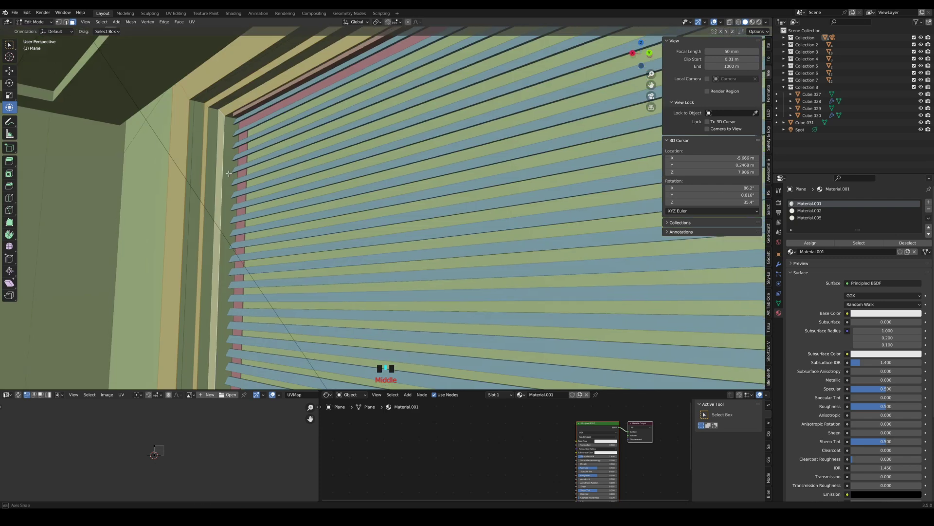
{"action": "left_click", "coordinate": [220, 115], "text": "alt+shift"}
{"action": "left_click", "coordinate": [213, 111], "text": "alt+shift"}
{"action": "left_click", "coordinate": [200, 106], "text": "alt+shift"}
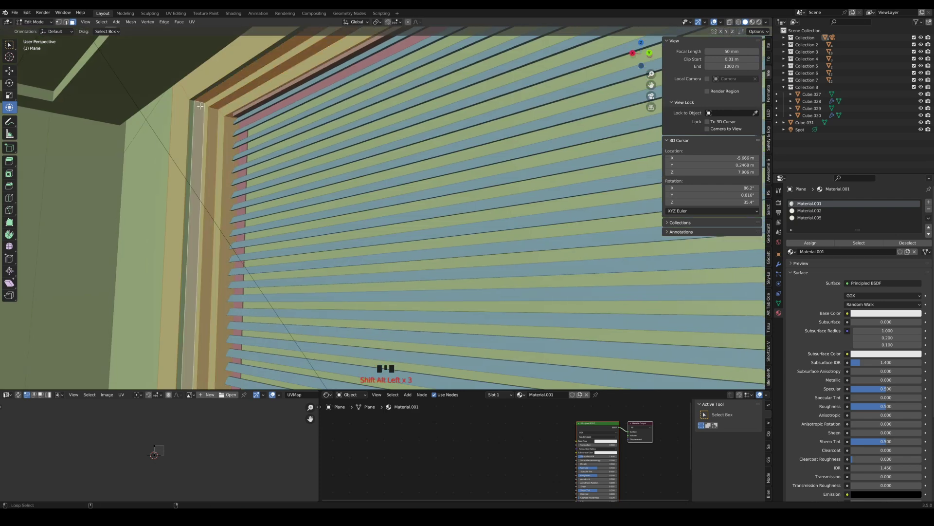
{"action": "middle_click_drag", "start_coordinate": [195, 103], "coordinate": [523, 159]}
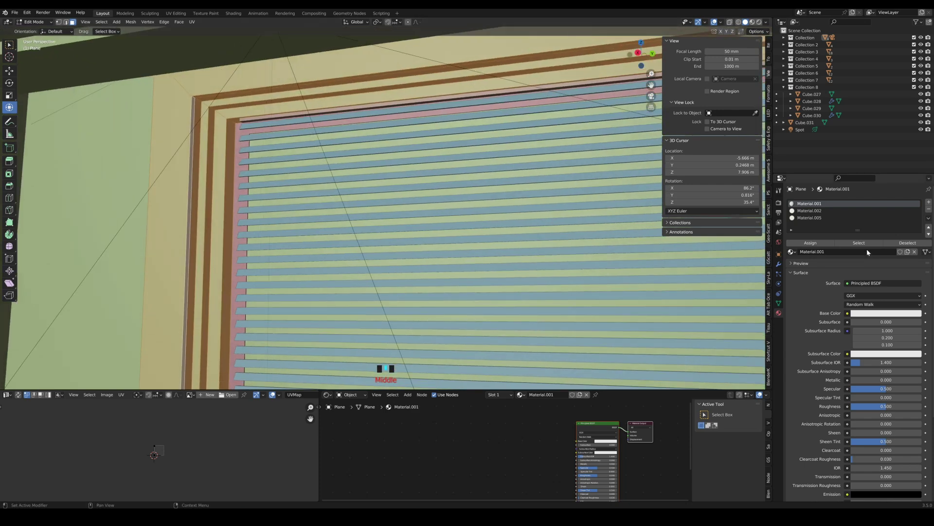
Add a fourth material slot with a new material, assign it to the selected frame faces and darken its Base Color to near black
{"action": "left_click", "coordinate": [811, 244]}
{"action": "left_click", "coordinate": [811, 244]}
{"action": "left_click", "coordinate": [929, 202]}
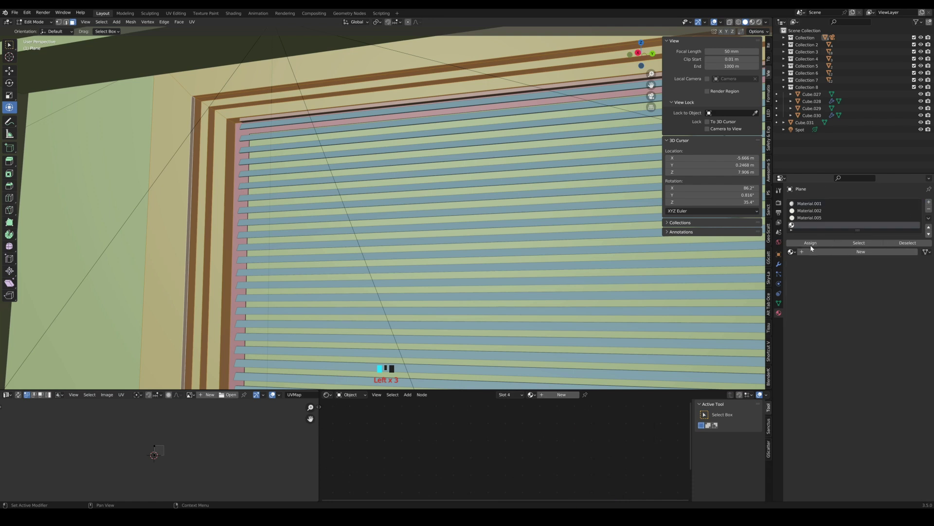
{"action": "double_click", "coordinate": [811, 243]}
{"action": "left_click", "coordinate": [859, 252]}
{"action": "left_click", "coordinate": [898, 314]}
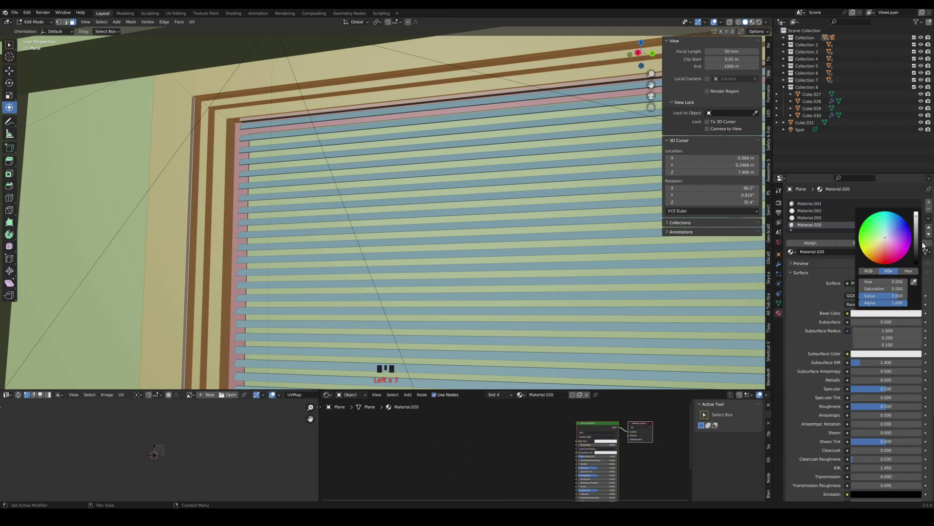
{"action": "scroll", "coordinate": [883, 236], "scroll_direction": "down", "scroll_amount": 10}
{"action": "scroll", "coordinate": [584, 197], "scroll_direction": "down", "scroll_amount": 3}
{"action": "key", "text": "Tab"}
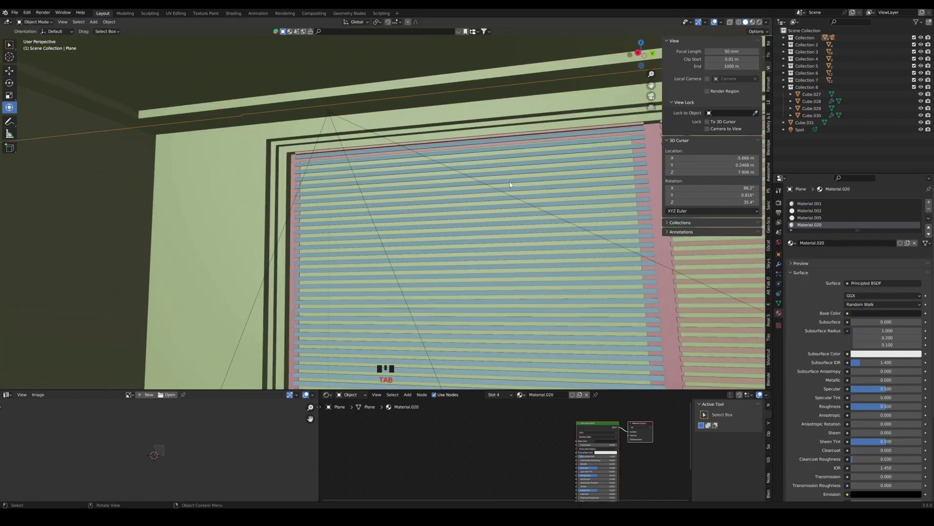
Show the rendered camera view and lighten the window frame material's Base Color to a dark grey
{"action": "left_click", "coordinate": [652, 96]}
{"action": "left_click", "coordinate": [759, 22]}
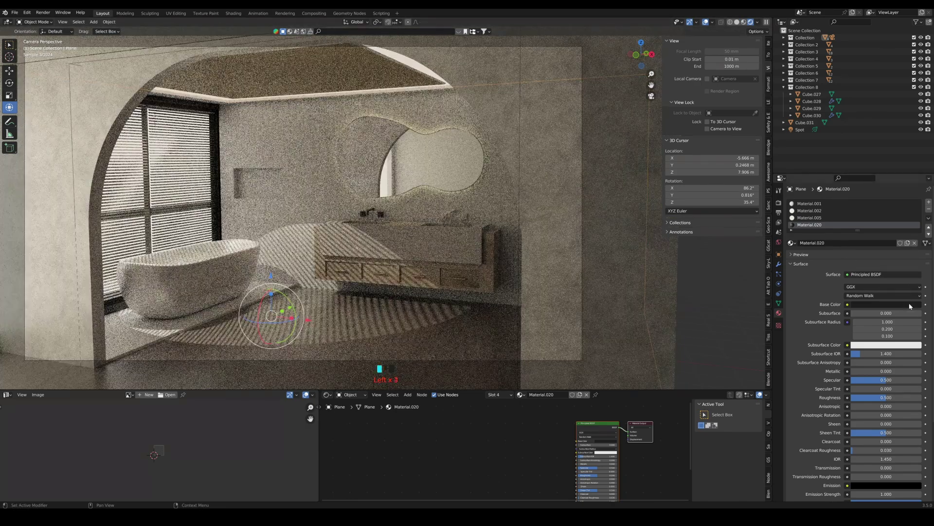
{"action": "left_click", "coordinate": [900, 305]}
{"action": "left_click", "coordinate": [916, 239]}
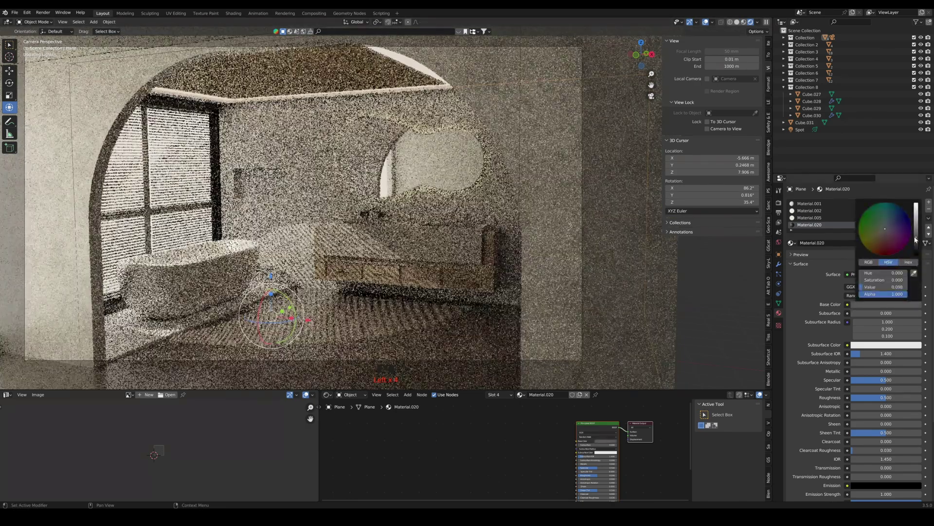
{"action": "left_click_drag", "start_coordinate": [916, 239], "coordinate": [916, 234]}
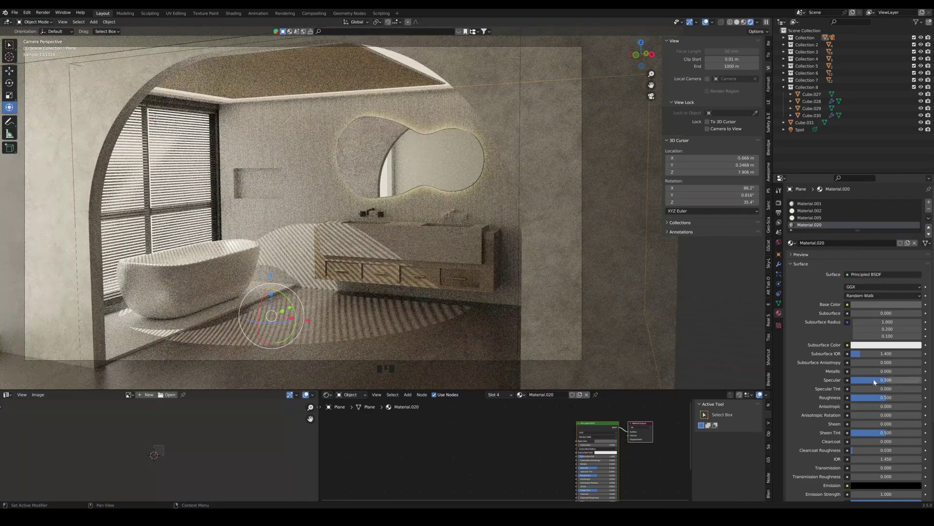
Set the window frame material's Metallic to 0.247, Specular to 1.000 and Roughness to 0.339, and save the file
{"action": "left_click_drag", "start_coordinate": [875, 372], "coordinate": [887, 398]}
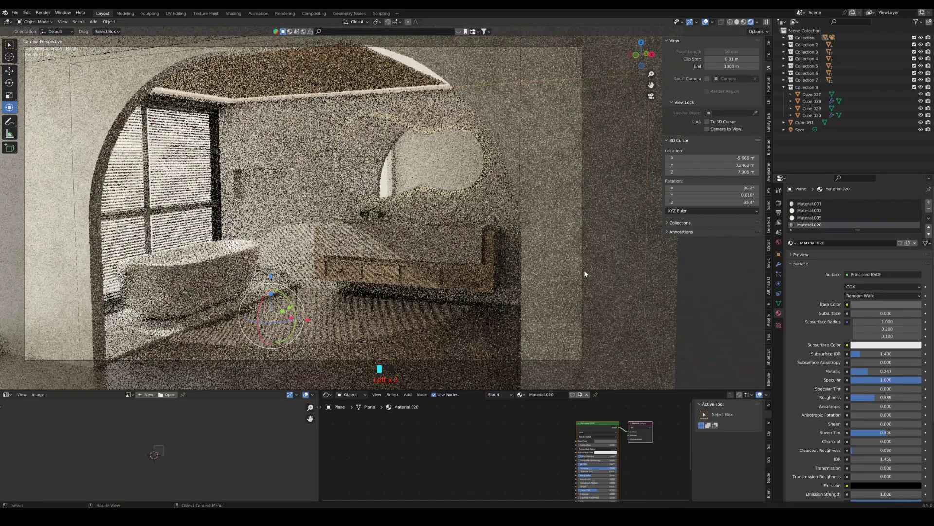
{"action": "left_click", "coordinate": [464, 223]}
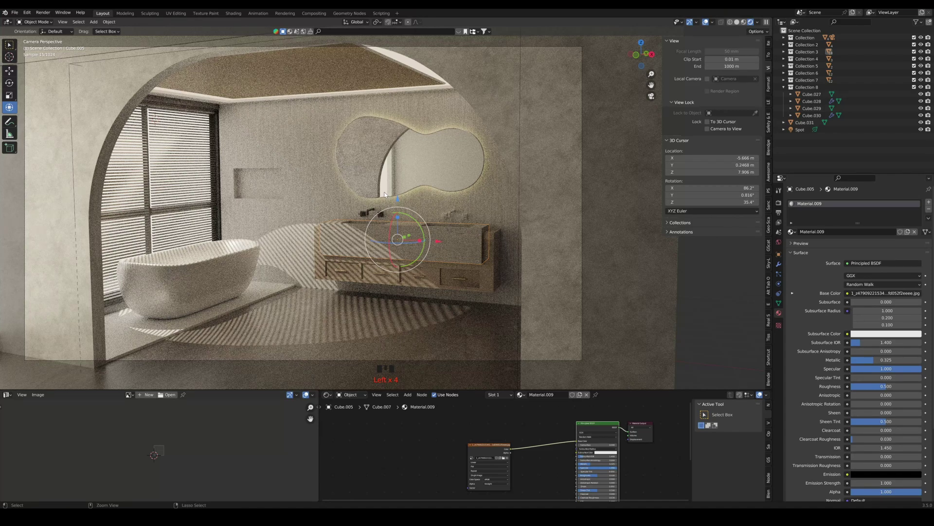
{"action": "key", "text": "ctrl+s"}
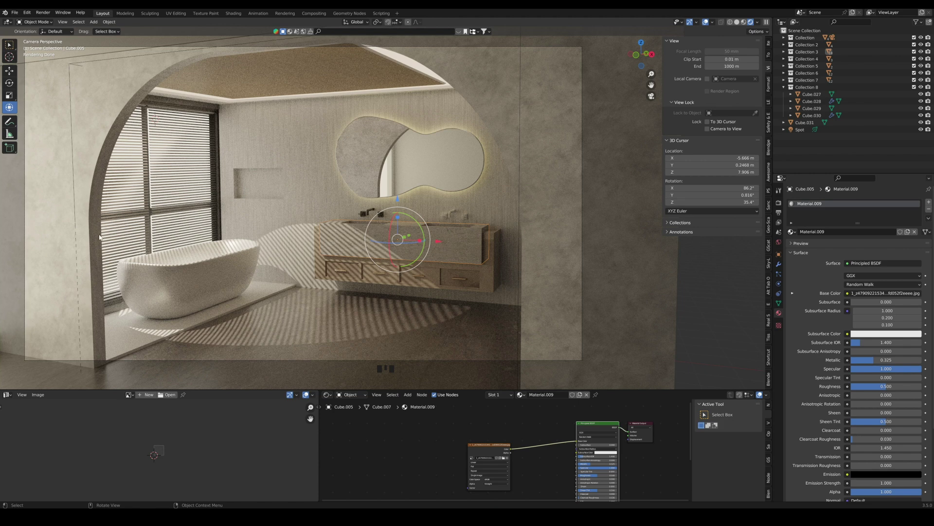
Scale the boolean cutter object of the arched wall by 1.002
{"action": "left_click", "coordinate": [95, 192]}
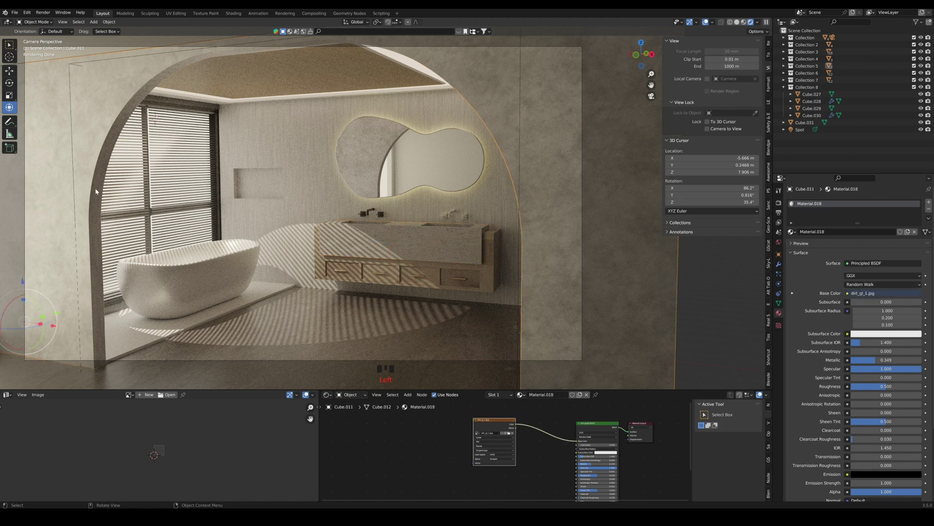
{"action": "left_click", "coordinate": [72, 122]}
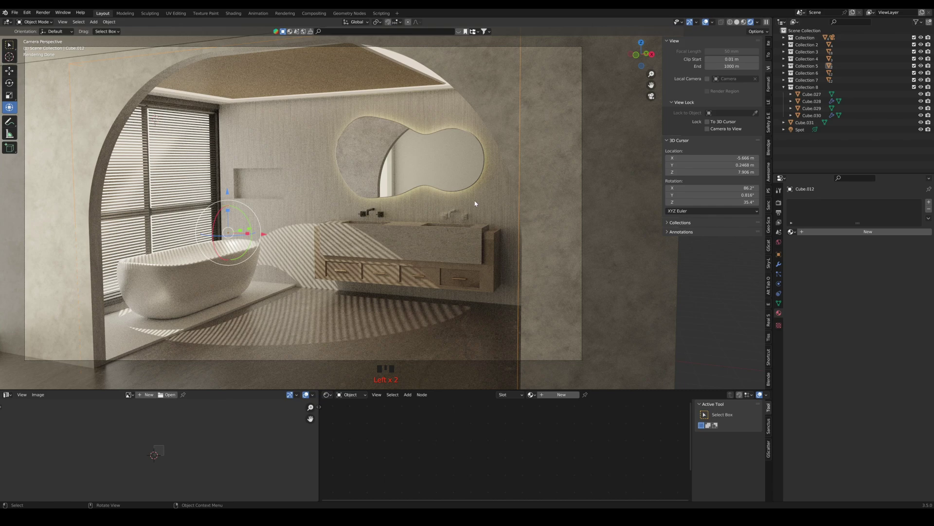
{"action": "key", "text": "s"}
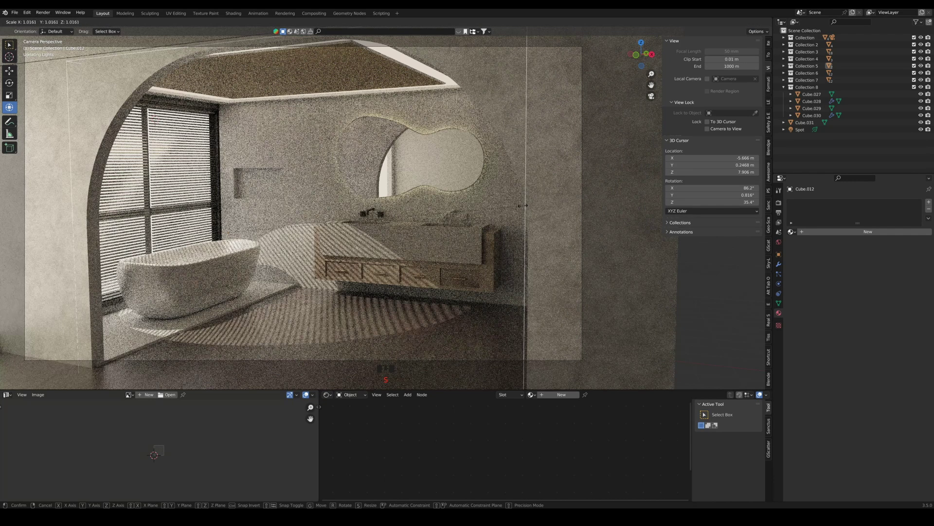
{"action": "left_click", "coordinate": [518, 206]}
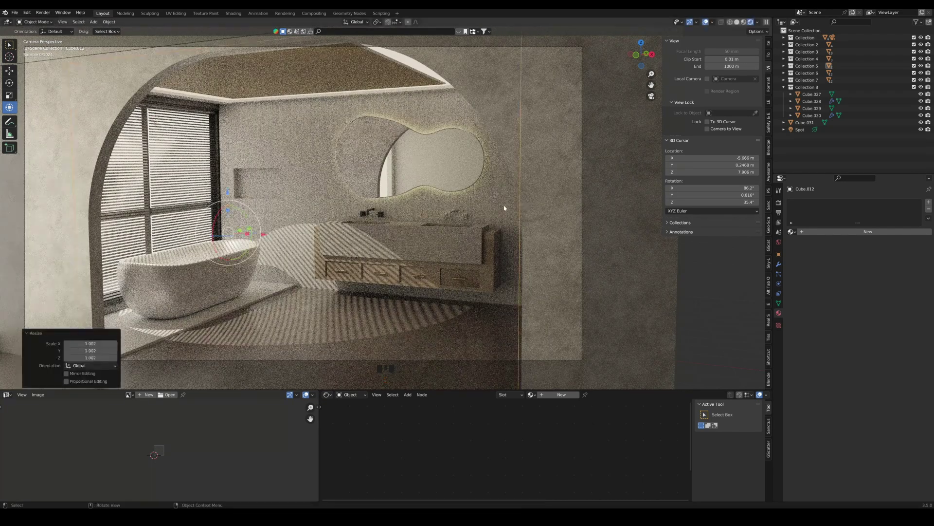
Cut the cutter object out of the arched wall with Bool Tool's Auto Boolean Difference
{"action": "left_click", "coordinate": [527, 161], "text": "shift"}
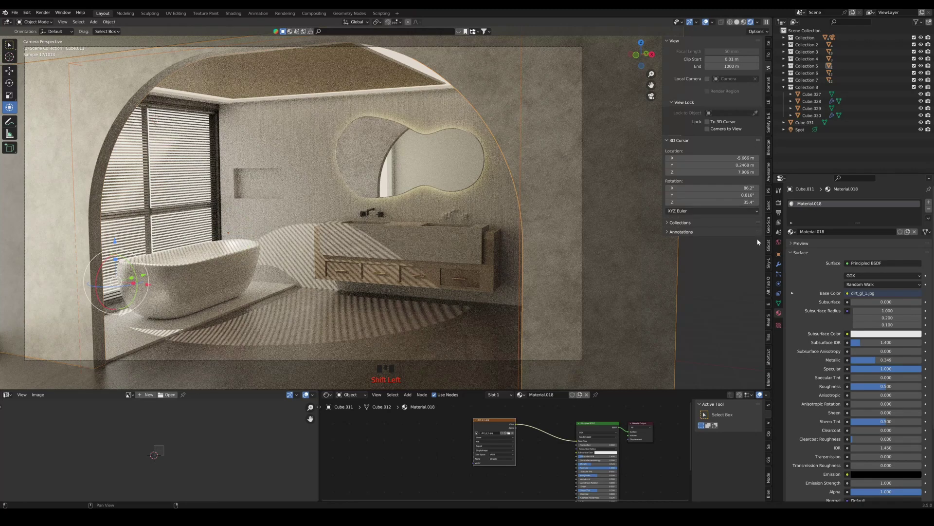
{"action": "left_click", "coordinate": [769, 320]}
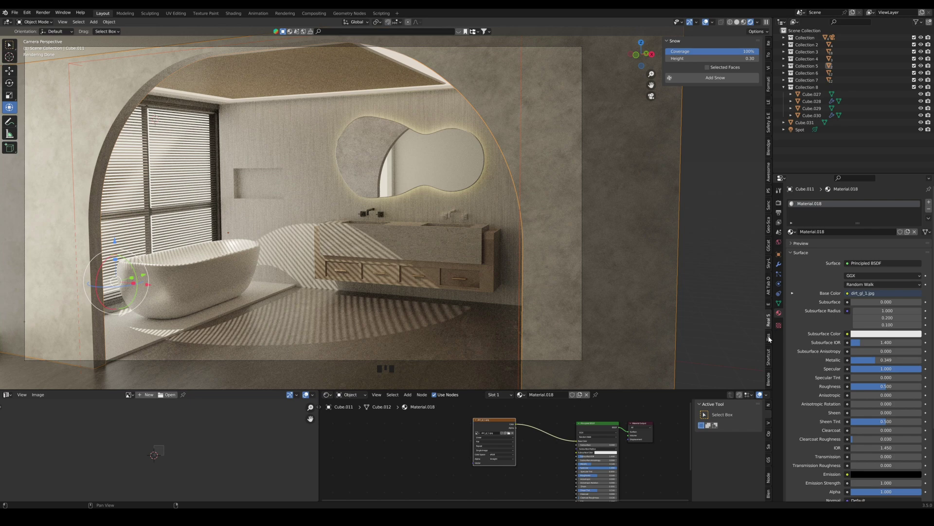
{"action": "left_click", "coordinate": [769, 304]}
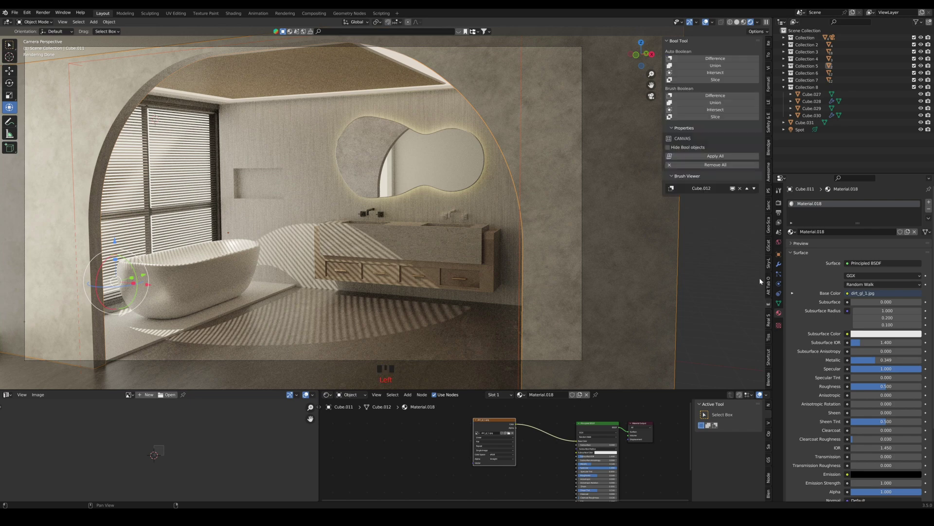
{"action": "left_click", "coordinate": [719, 58]}
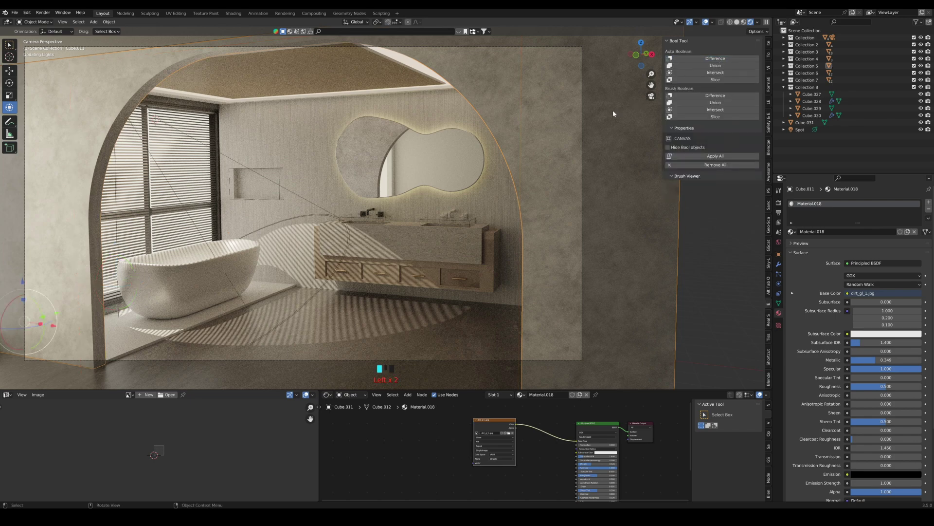
Open the arched wall in Edit Mode and try to loop-select the faces lining the inside of the arch
{"action": "left_click", "coordinate": [118, 77]}
{"action": "left_click", "coordinate": [117, 77]}
{"action": "key", "text": "Tab"}
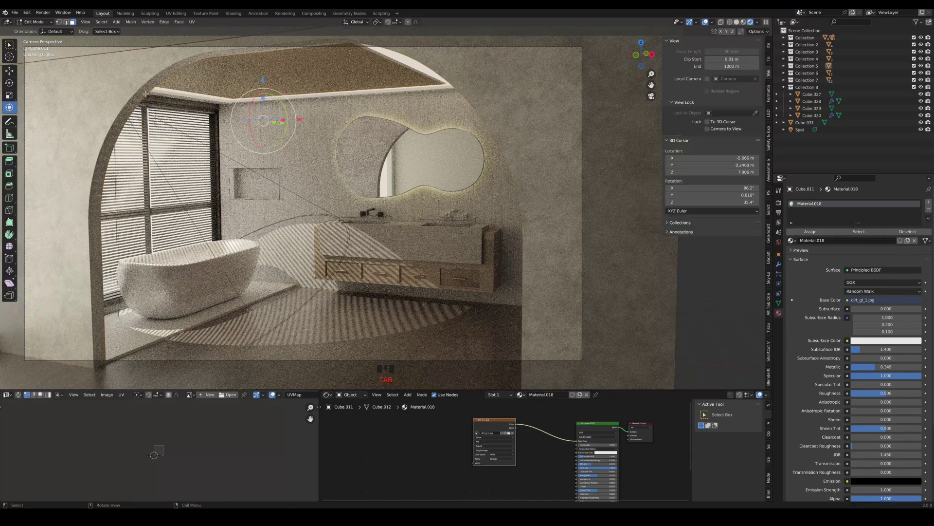
{"action": "left_click", "coordinate": [142, 92]}
{"action": "left_click", "coordinate": [140, 97], "text": "alt"}
{"action": "left_click", "coordinate": [138, 98], "text": "alt"}
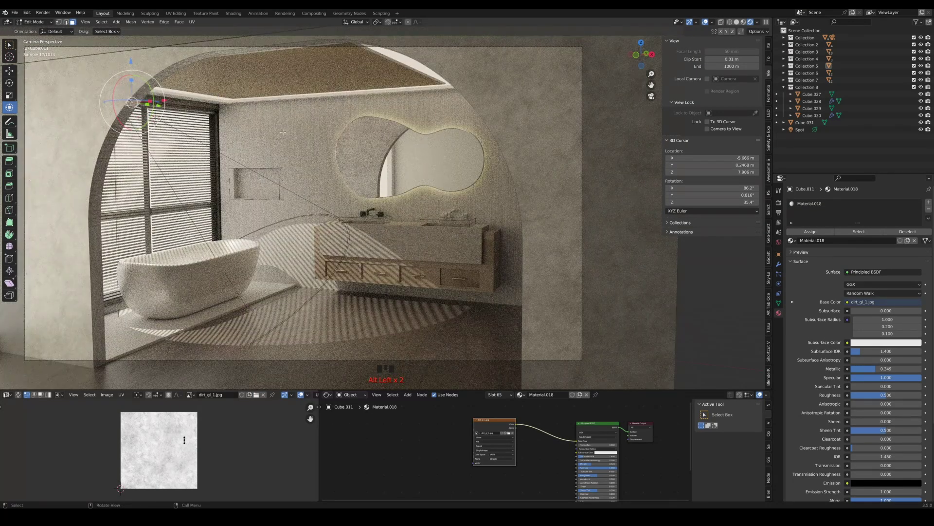
{"action": "left_click", "coordinate": [139, 111]}
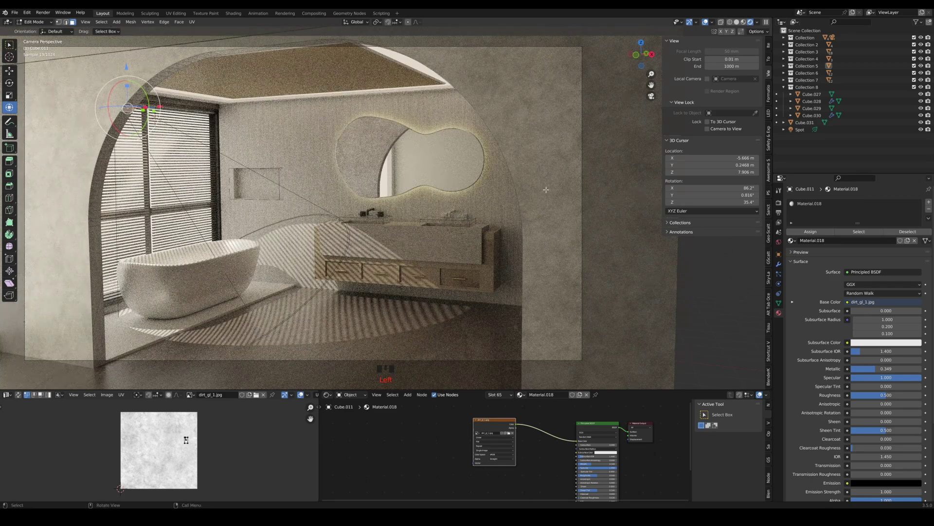
{"action": "left_click", "coordinate": [512, 187]}
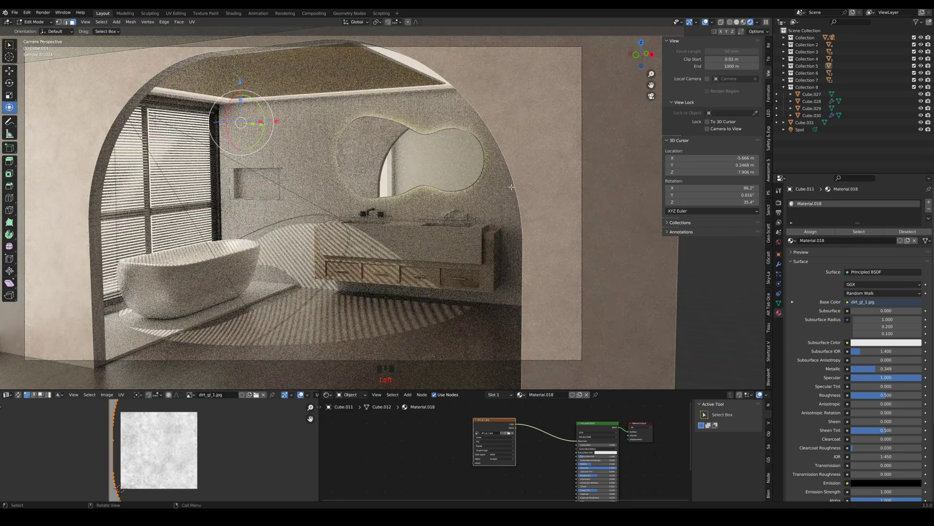
Select the faces lining the inside of the arch from its foot upwards, together with the wall's front face
{"action": "left_click", "coordinate": [97, 300], "text": "shift"}
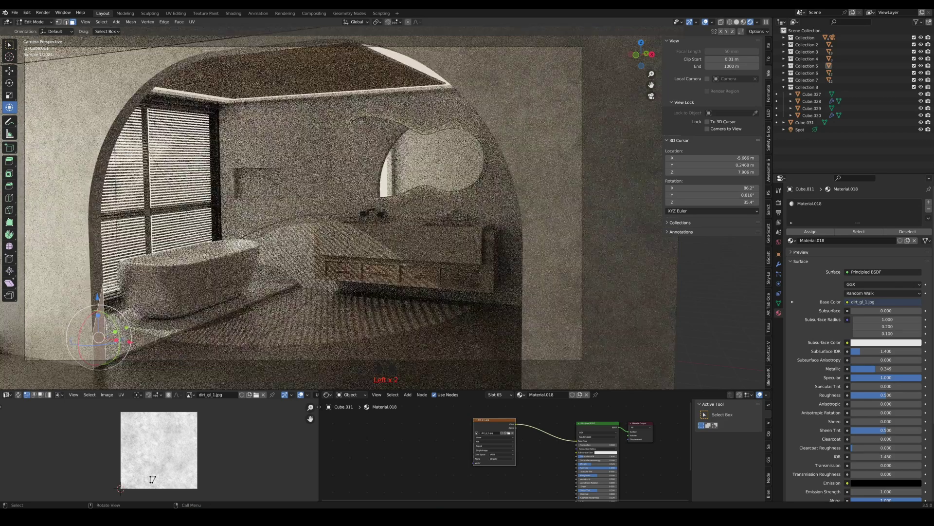
{"action": "left_click", "coordinate": [99, 213], "text": "shift"}
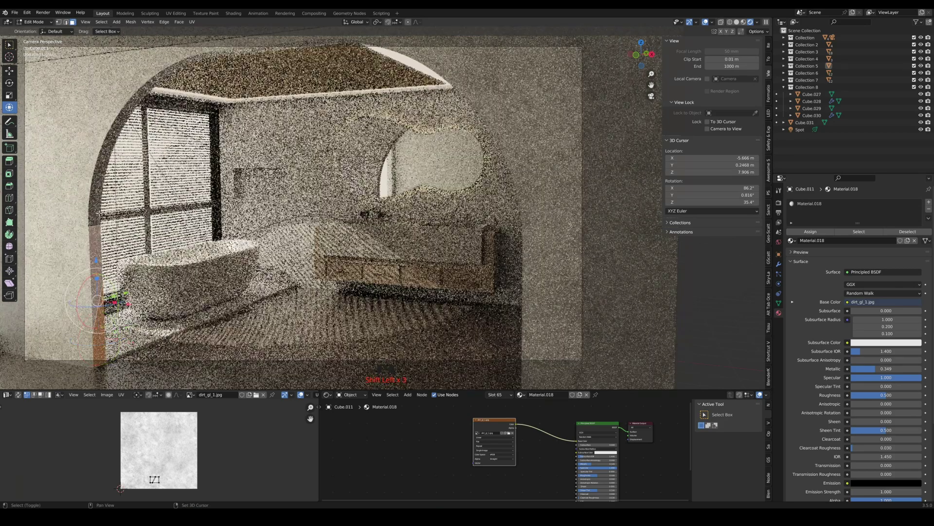
{"action": "left_click", "coordinate": [99, 180], "text": "shift"}
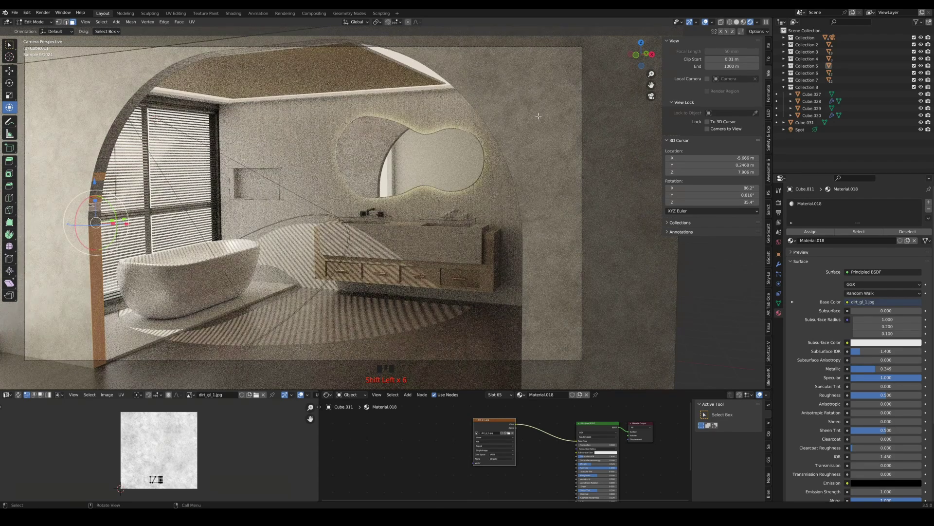
{"action": "key", "text": "a"}
{"action": "left_click", "coordinate": [536, 153], "text": "shift"}
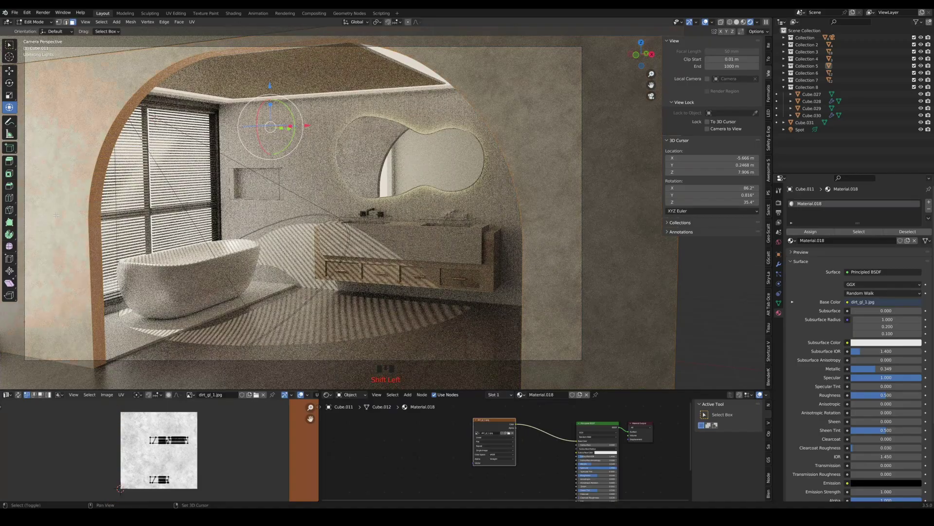
Add the arched wall's end face and back face to the face selection, checking the coverage with X-ray display
{"action": "middle_click_drag", "start_coordinate": [460, 194], "coordinate": [269, 234]}
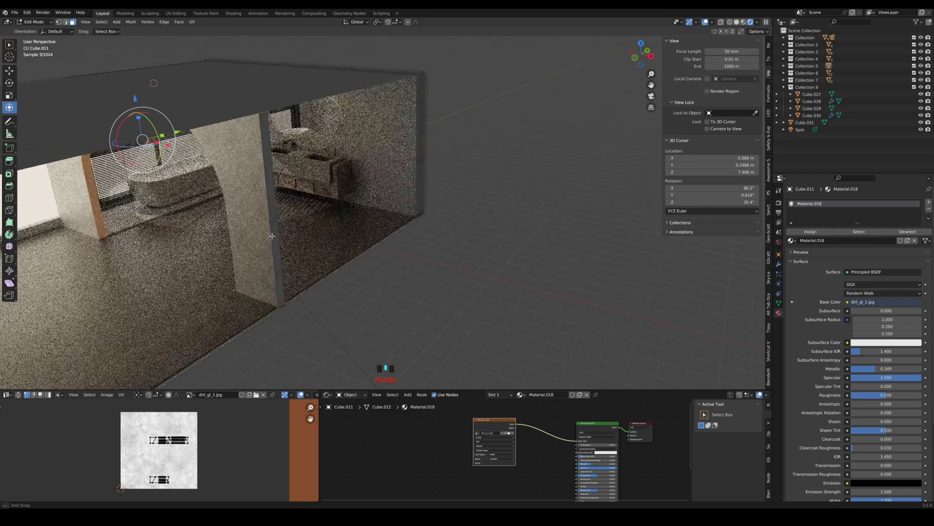
{"action": "left_click", "coordinate": [262, 116], "text": "shift"}
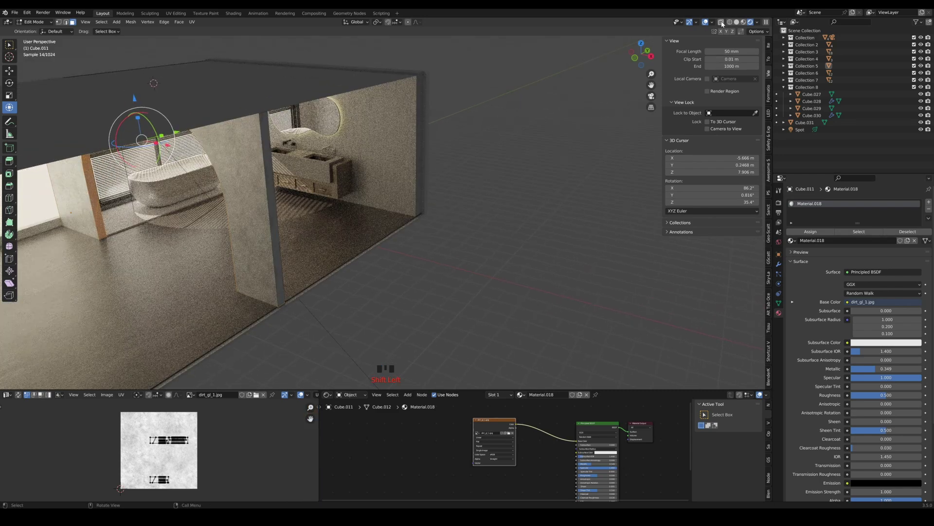
{"action": "left_click", "coordinate": [722, 22]}
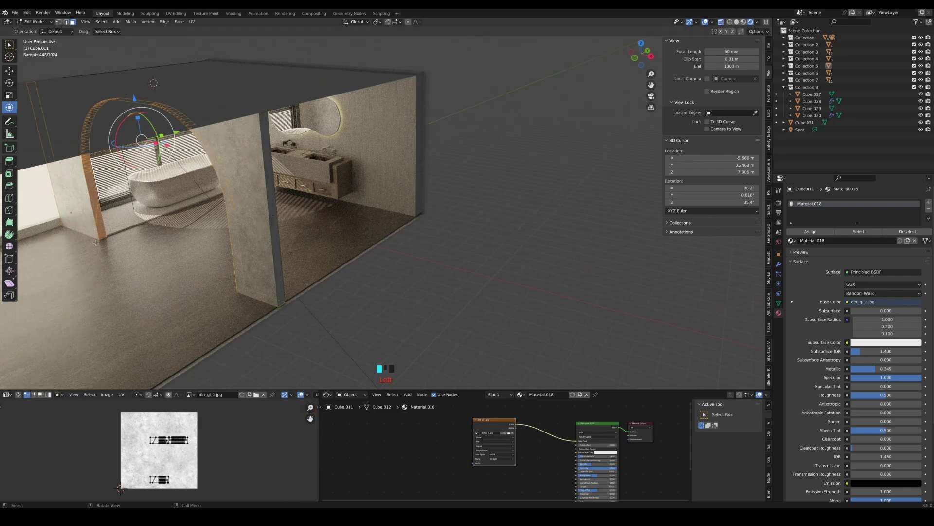
{"action": "middle_click_drag", "start_coordinate": [96, 242], "coordinate": [217, 229]}
{"action": "left_click", "coordinate": [52, 225], "text": "shift"}
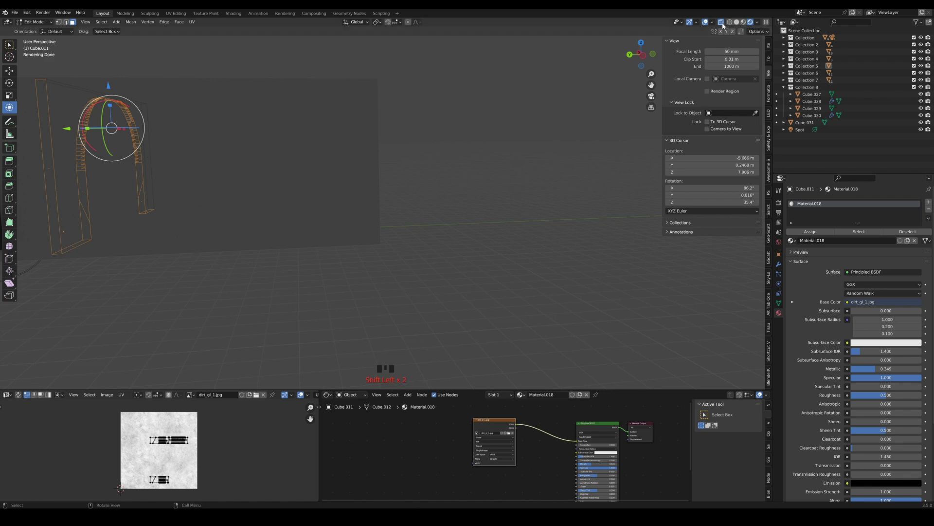
{"action": "middle_click_drag", "start_coordinate": [307, 135], "coordinate": [547, 157], "text": "shift"}
{"action": "middle_click_drag", "start_coordinate": [340, 234], "coordinate": [299, 232]}
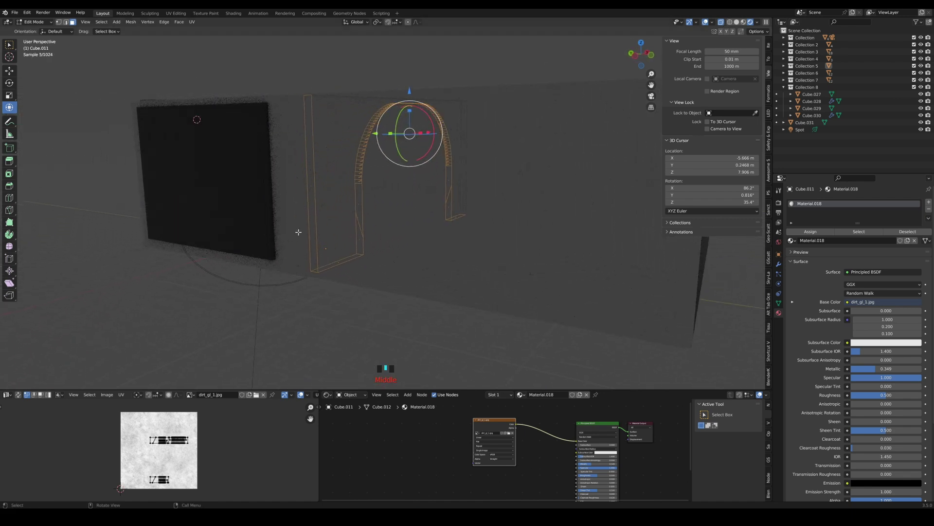
{"action": "scroll", "coordinate": [298, 233], "scroll_direction": "up", "scroll_amount": 1}
{"action": "left_click", "coordinate": [723, 25]}
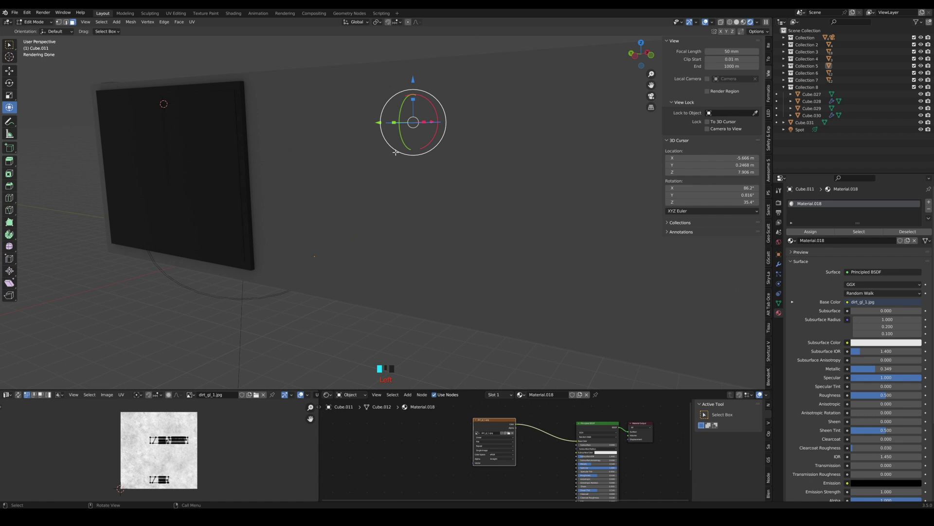
{"action": "left_click", "coordinate": [305, 196], "text": "shift"}
{"action": "left_click", "coordinate": [720, 22]}
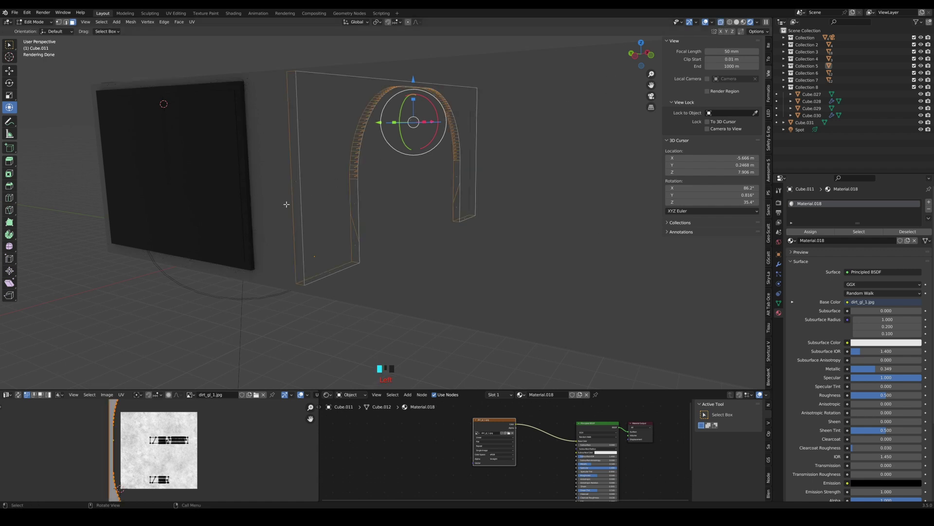
Add the undersides of the arched wall's legs and its other outer end face to the selection
{"action": "middle_click_drag", "start_coordinate": [305, 245], "coordinate": [320, 205]}
{"action": "left_click", "coordinate": [299, 308], "text": "shift"}
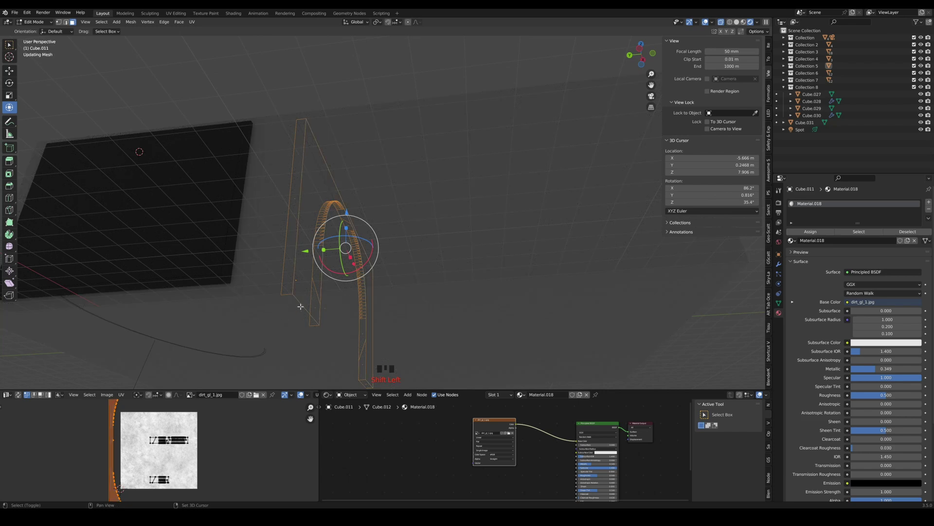
{"action": "middle_click_drag", "start_coordinate": [348, 308], "coordinate": [345, 290], "text": "shift"}
{"action": "left_click", "coordinate": [362, 358], "text": "shift"}
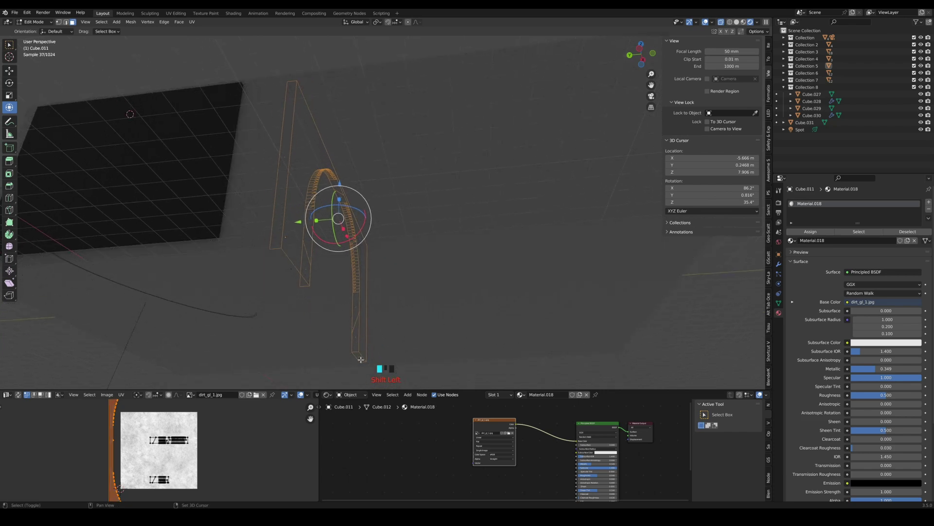
{"action": "left_click", "coordinate": [369, 305], "text": "shift"}
{"action": "middle_click_drag", "start_coordinate": [357, 257], "coordinate": [330, 222]}
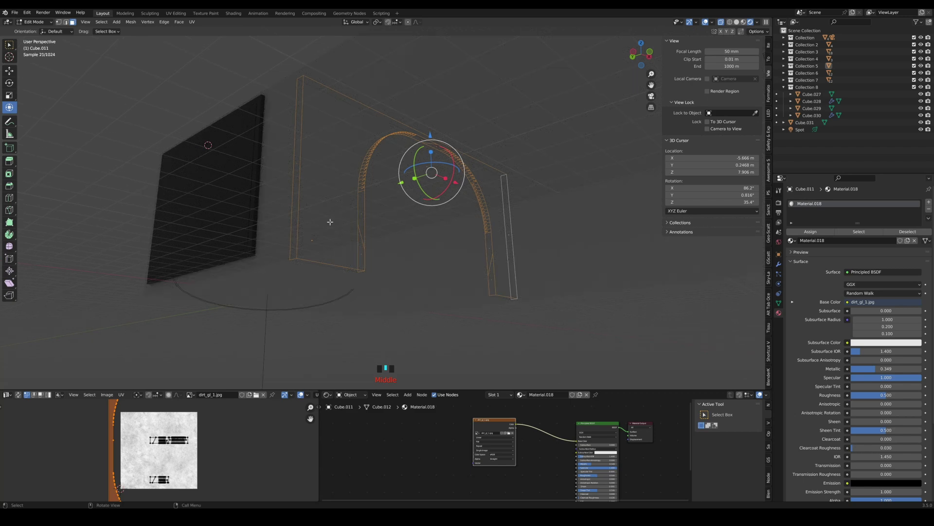
Try to add the remaining narrow faces along the arched wall's outer edge to the selection
{"action": "left_click", "coordinate": [299, 221], "text": "shift"}
{"action": "left_click", "coordinate": [296, 236], "text": "shift"}
{"action": "left_click", "coordinate": [298, 253], "text": "shift"}
{"action": "left_click", "coordinate": [297, 260], "text": "shift"}
{"action": "left_click", "coordinate": [295, 262], "text": "shift"}
{"action": "left_click", "coordinate": [293, 254], "text": "shift"}
{"action": "middle_click_drag", "start_coordinate": [360, 223], "coordinate": [300, 275]}
Switch the viewport to solid shading without X-ray and return to the camera view of the arched wall
{"action": "left_click", "coordinate": [730, 23]}
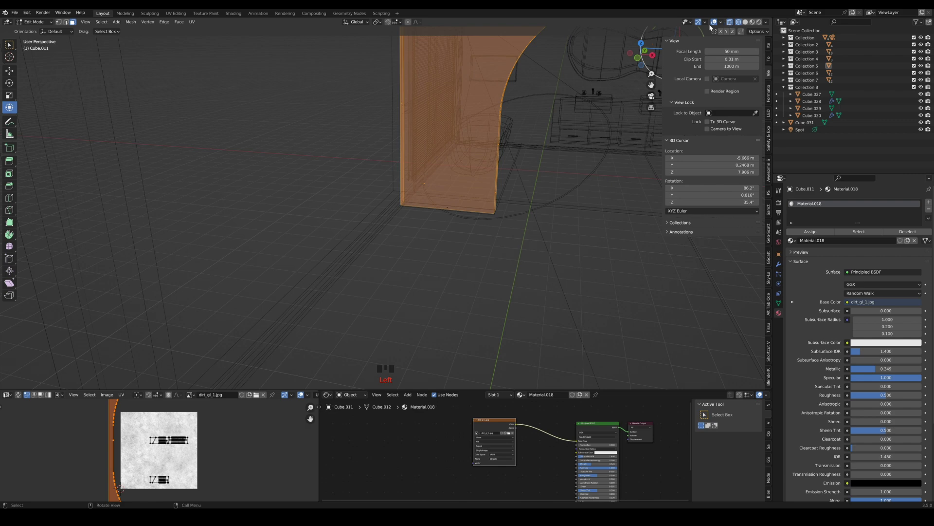
{"action": "middle_click_drag", "start_coordinate": [395, 229], "coordinate": [390, 248], "text": "shift"}
{"action": "left_click", "coordinate": [453, 167], "text": "shift"}
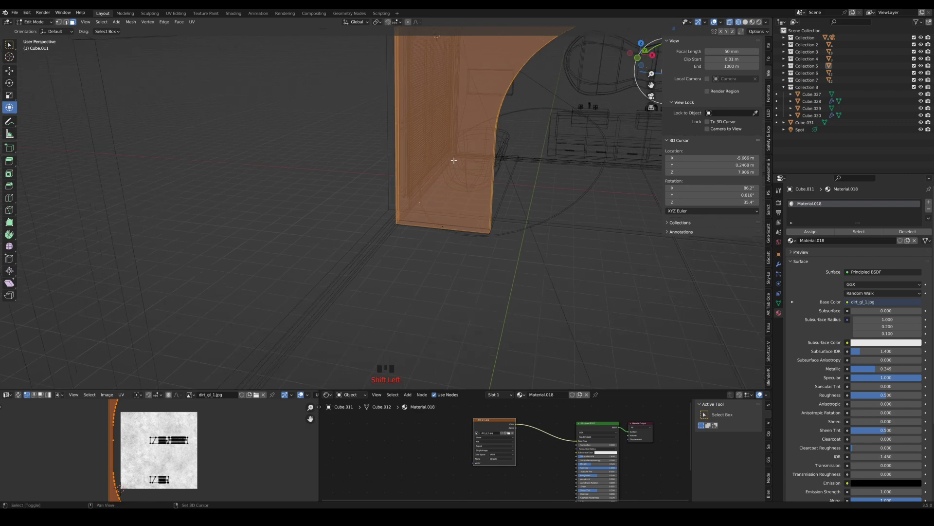
{"action": "left_click", "coordinate": [732, 23]}
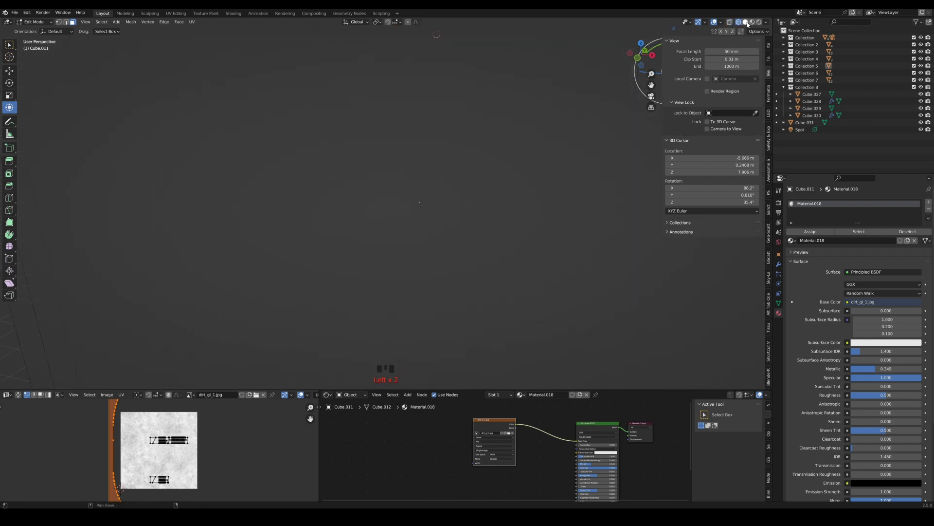
{"action": "left_click", "coordinate": [746, 23]}
{"action": "middle_click_drag", "start_coordinate": [540, 114], "coordinate": [552, 122]}
{"action": "scroll", "coordinate": [344, 176], "scroll_direction": "down", "scroll_amount": 2}
{"action": "middle_click_drag", "start_coordinate": [344, 175], "coordinate": [563, 145]}
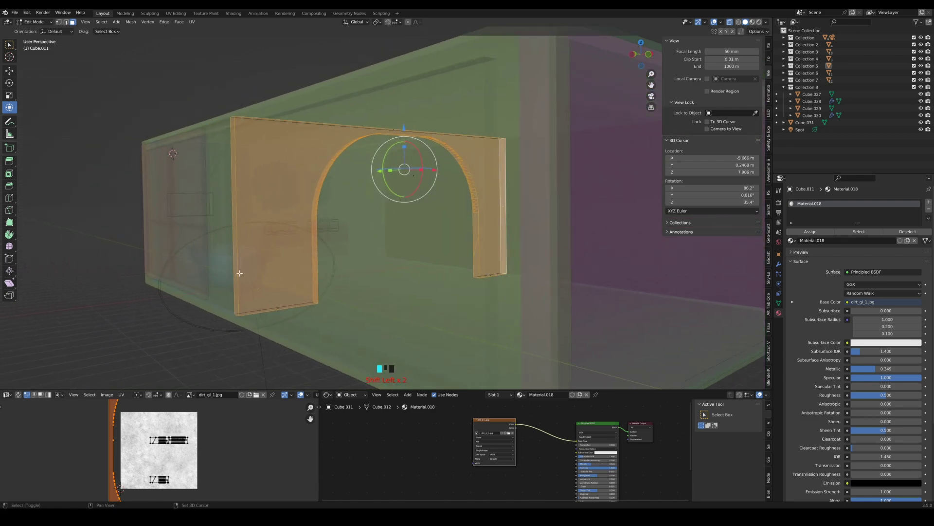
{"action": "scroll", "coordinate": [290, 226], "scroll_direction": "down", "scroll_amount": 4}
{"action": "scroll", "coordinate": [290, 226], "scroll_direction": "down", "scroll_amount": 3}
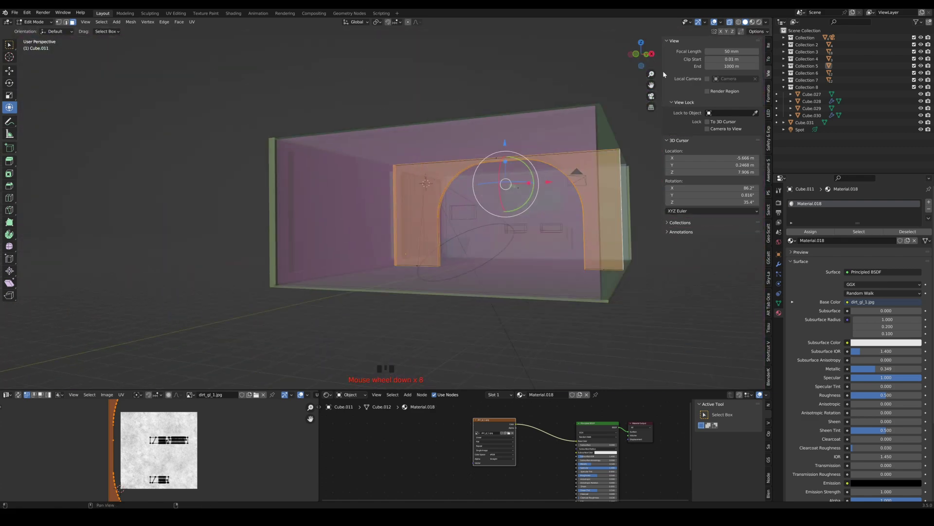
{"action": "left_click", "coordinate": [652, 97]}
{"action": "left_click", "coordinate": [729, 21]}
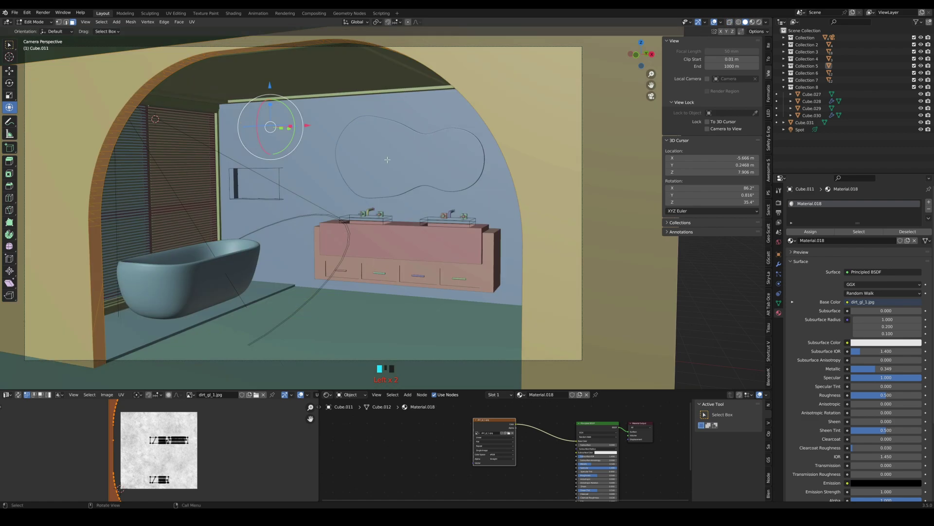
Try to extrude the selected arched wall faces along their normals, and undo the extrusion
{"action": "scroll", "coordinate": [387, 169], "scroll_direction": "down", "scroll_amount": 2}
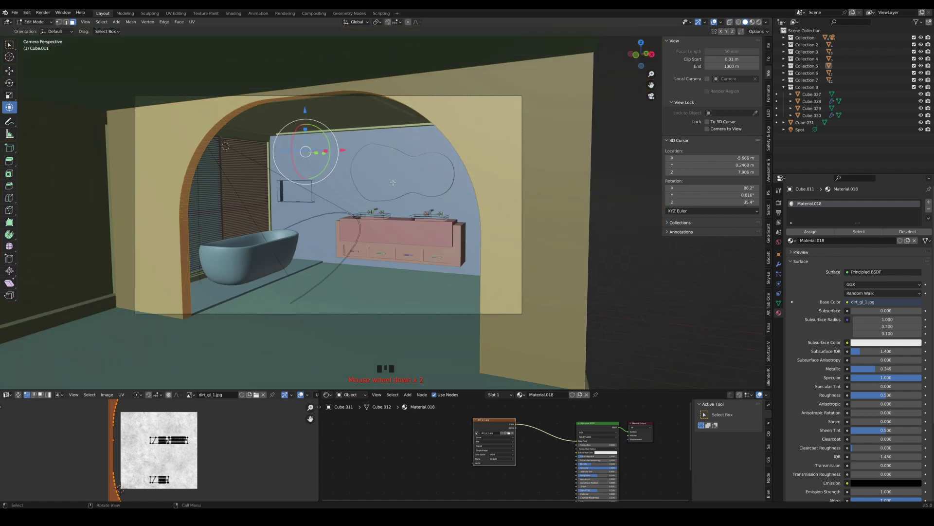
{"action": "key", "text": "e"}
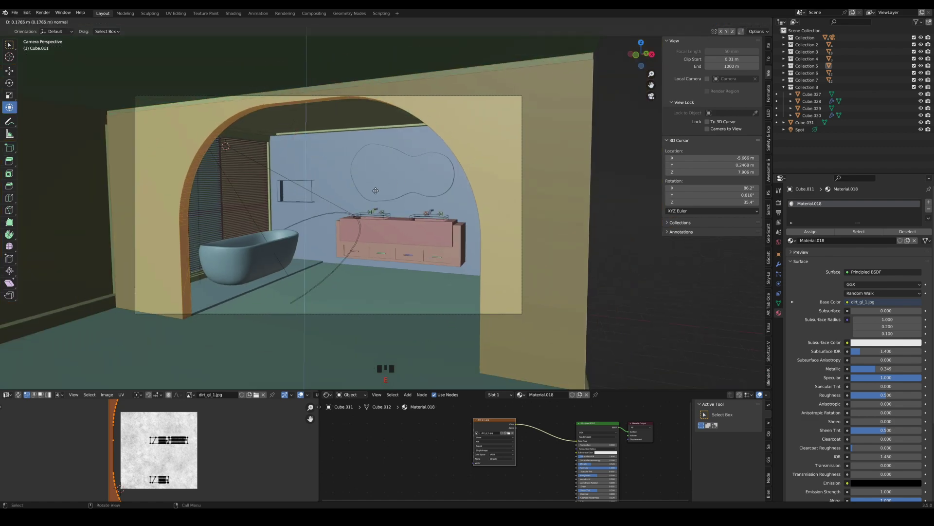
{"action": "left_click", "coordinate": [351, 199]}
{"action": "key", "text": "ctrl+z"}
{"action": "key", "text": "ctrl+z"}
Try selecting the arched wall's linked faces and the individual faces lining the inside of the arch at its foot
{"action": "left_click", "coordinate": [530, 166]}
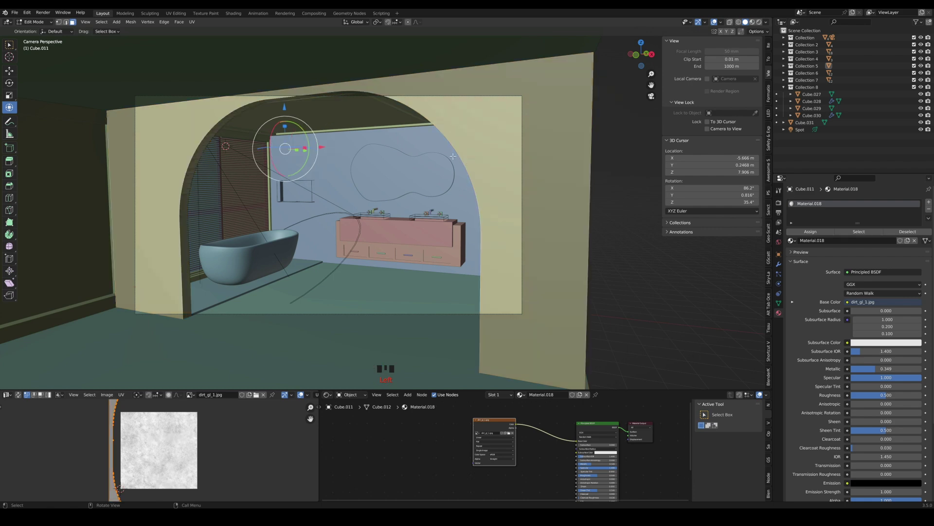
{"action": "middle_click_drag", "start_coordinate": [475, 153], "coordinate": [421, 168]}
{"action": "left_click", "coordinate": [470, 241]}
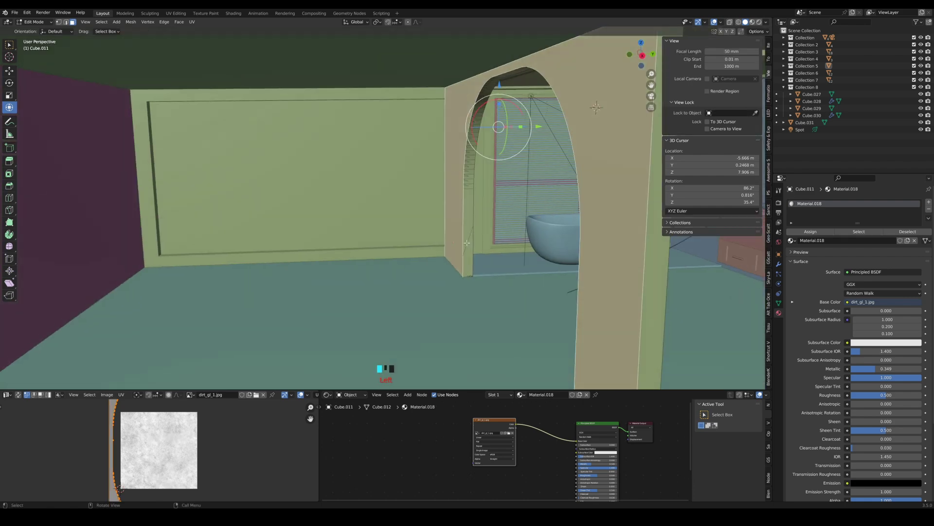
{"action": "key", "text": "l"}
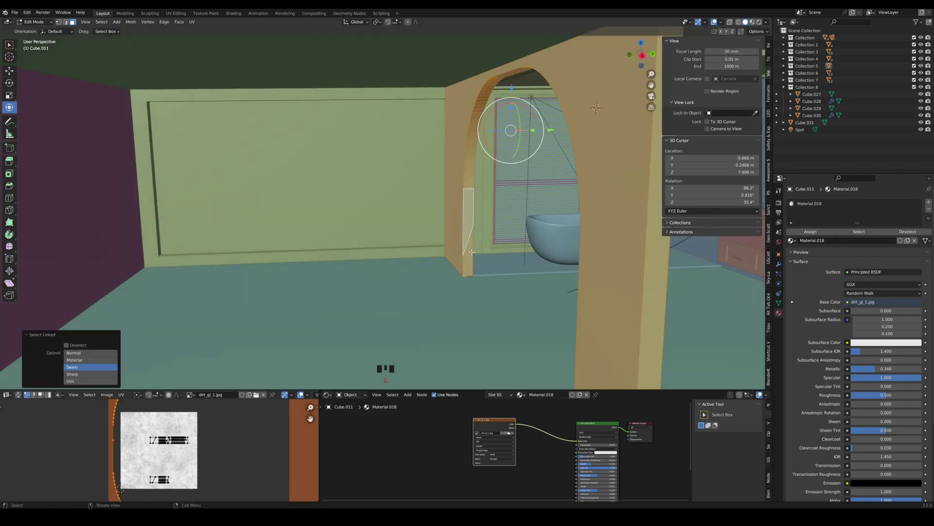
{"action": "left_click", "coordinate": [472, 252]}
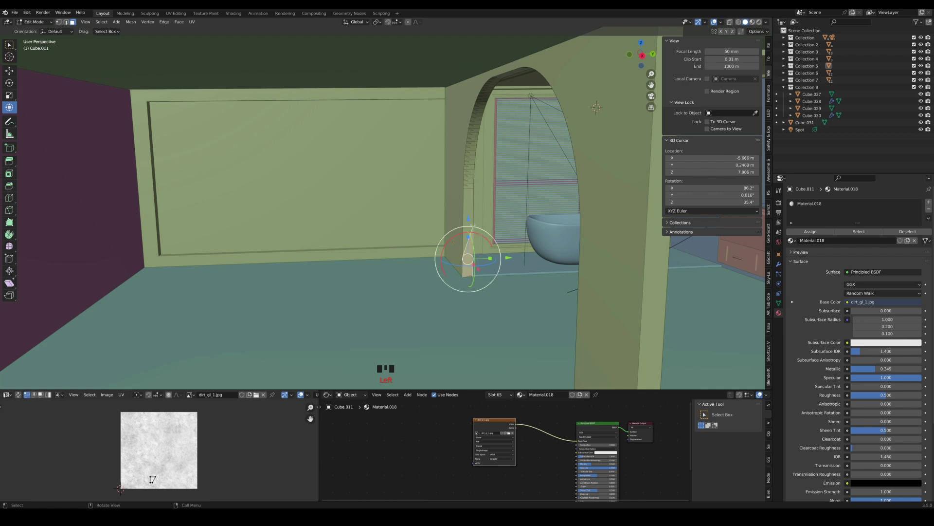
{"action": "left_click", "coordinate": [475, 197], "text": "shift"}
{"action": "key", "text": "Tab"}
{"action": "key", "text": "Tab"}
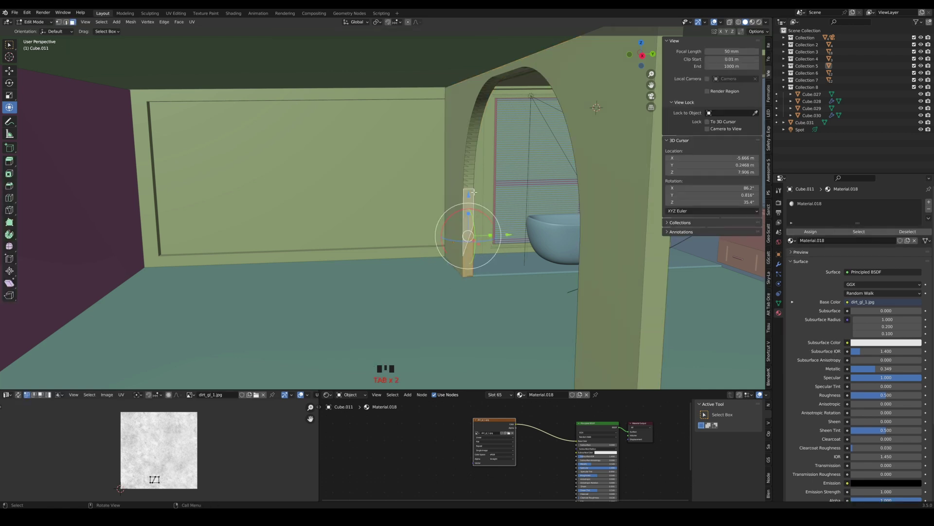
Apply Poke Faces to all faces of the arched wall, and undo it
{"action": "key", "text": "a"}
{"action": "right_click", "coordinate": [473, 190]}
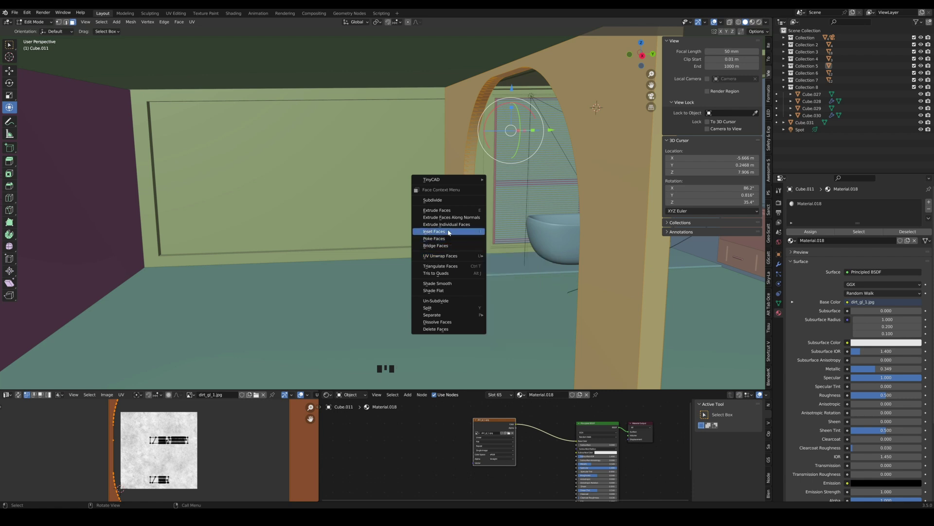
{"action": "left_click", "coordinate": [448, 239]}
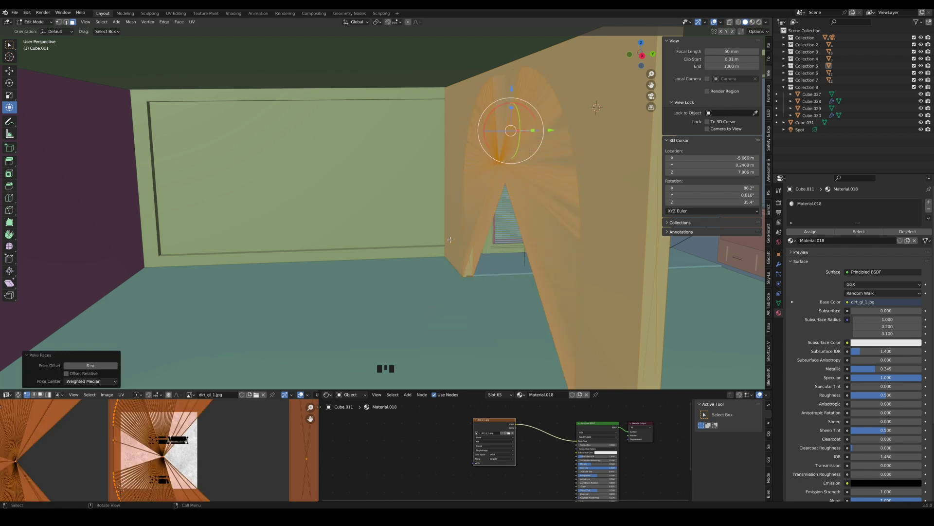
{"action": "key", "text": "ctrl+z"}
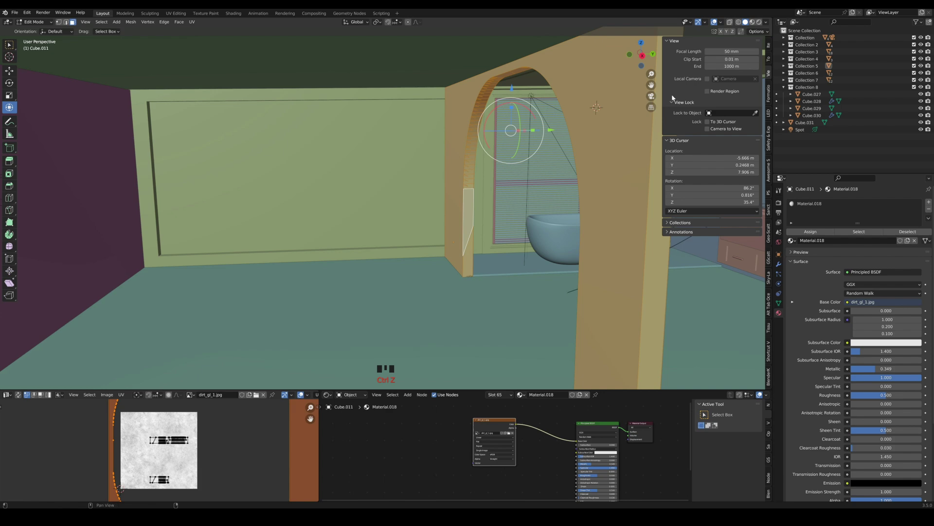
Leave Edit Mode, make a linked duplicate of the arched wall in camera view, and scale it by 0.978
{"action": "left_click", "coordinate": [651, 97]}
{"action": "key", "text": "Tab"}
{"action": "scroll", "coordinate": [458, 187], "scroll_direction": "down", "scroll_amount": 2}
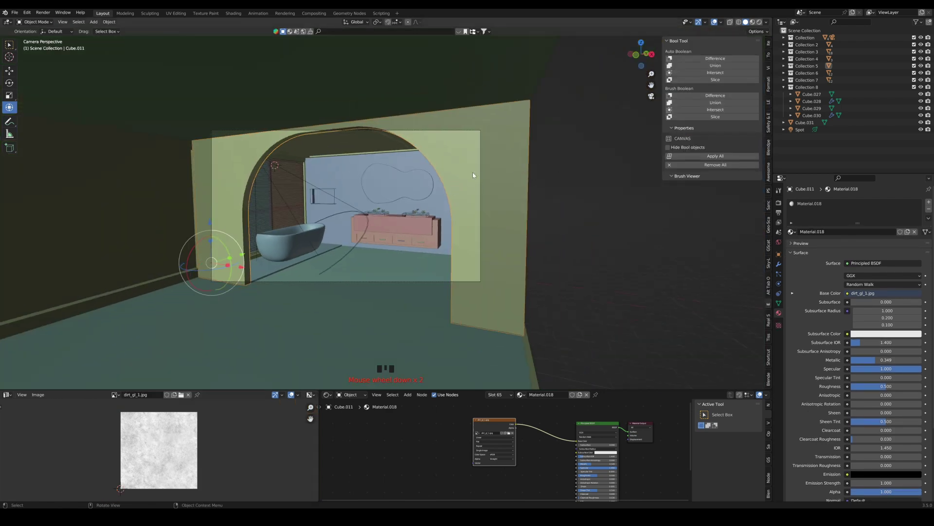
{"action": "key", "text": "alt+d"}
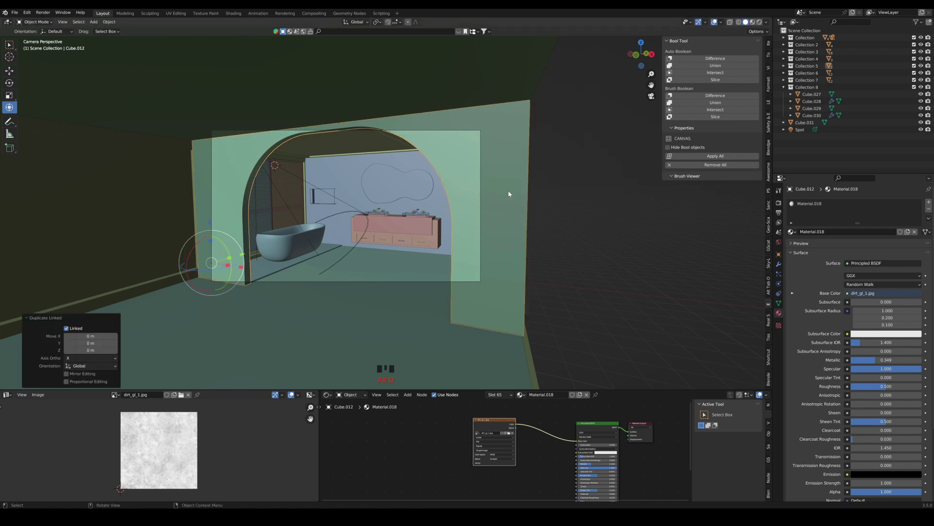
{"action": "key", "text": "s"}
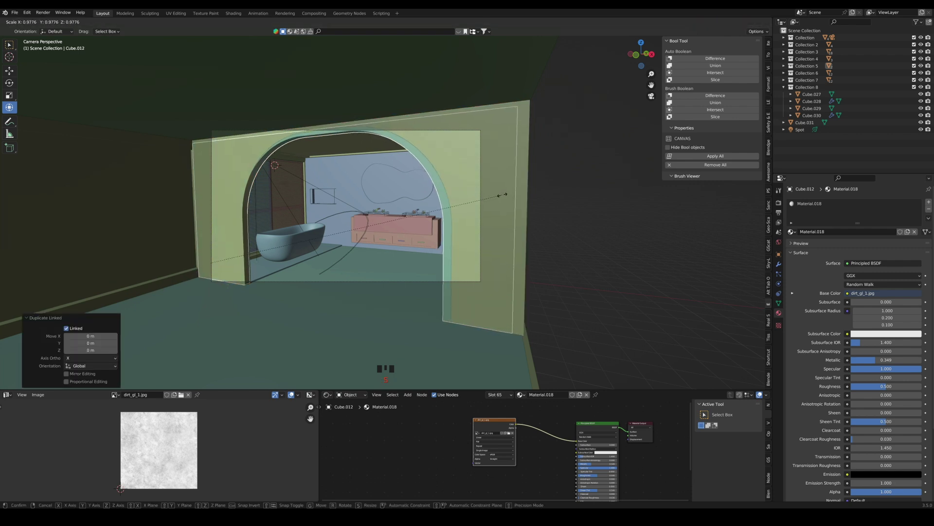
{"action": "left_click", "coordinate": [502, 194]}
{"action": "scroll", "coordinate": [423, 198], "scroll_direction": "up", "scroll_amount": 2}
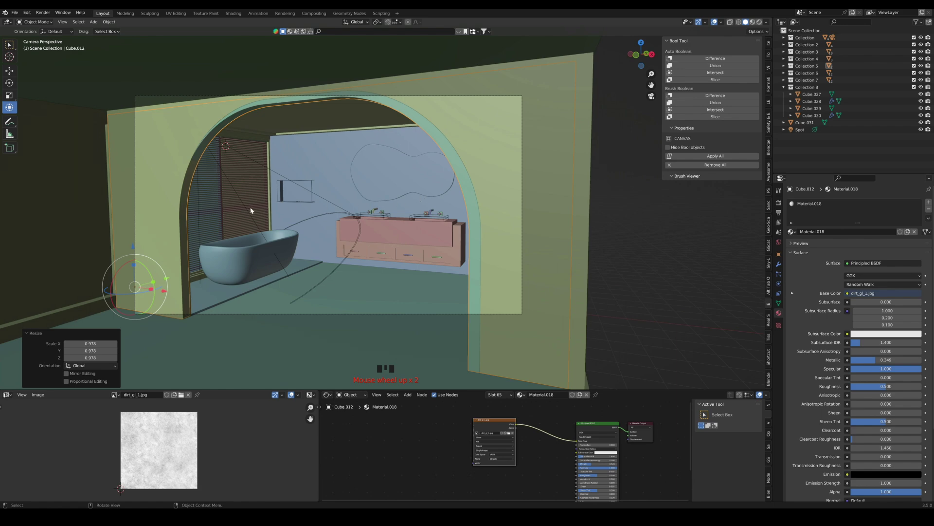
Shift the duplicate arch slightly along X and scale its thickness by 0.652 along Y
{"action": "left_click_drag", "start_coordinate": [166, 291], "coordinate": [172, 292]}
{"action": "middle_click_drag", "start_coordinate": [214, 291], "coordinate": [183, 279]}
{"action": "left_click_drag", "start_coordinate": [172, 285], "coordinate": [163, 286]}
{"action": "middle_click_drag", "start_coordinate": [165, 286], "coordinate": [605, 111]}
{"action": "left_click", "coordinate": [653, 97]}
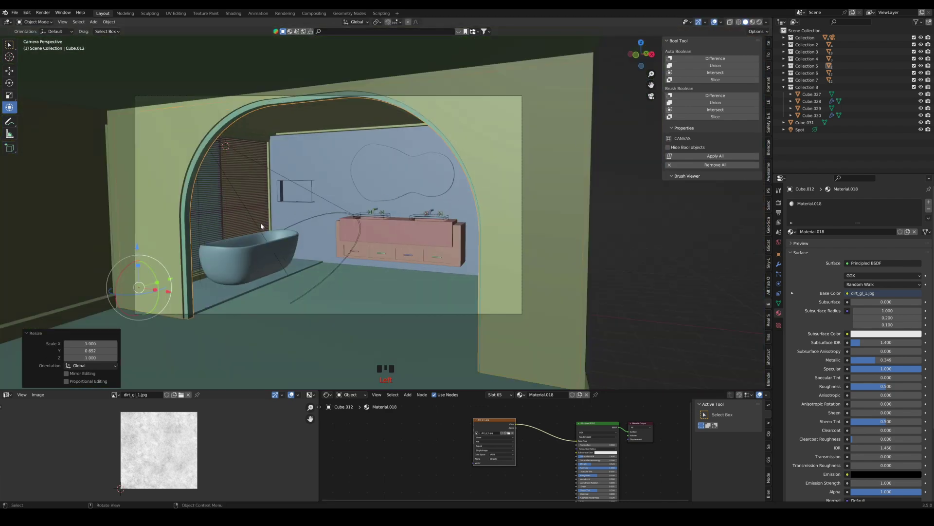
Fine-tune the duplicate arch's overall size by scaling it by 1.013 and again by 0.982
{"action": "key", "text": "s"}
{"action": "left_click", "coordinate": [238, 261]}
{"action": "key", "text": "s"}
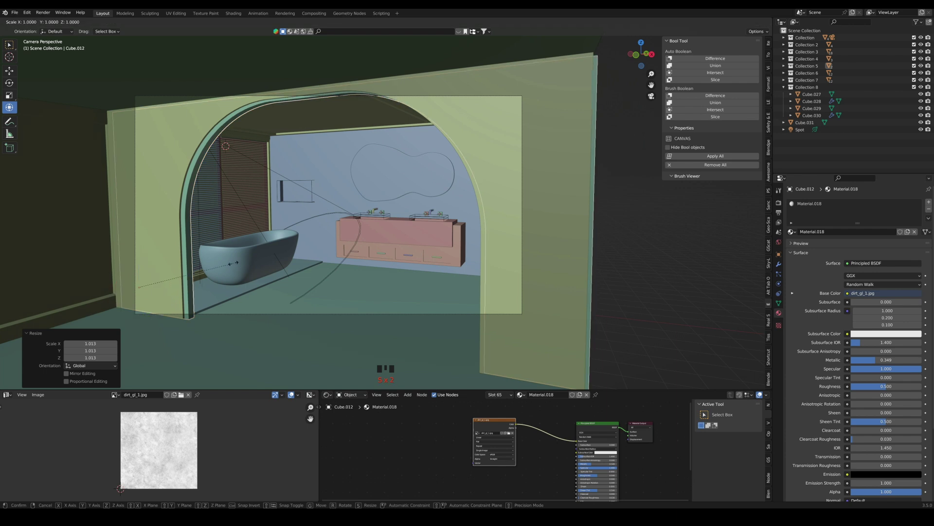
{"action": "left_click", "coordinate": [205, 273]}
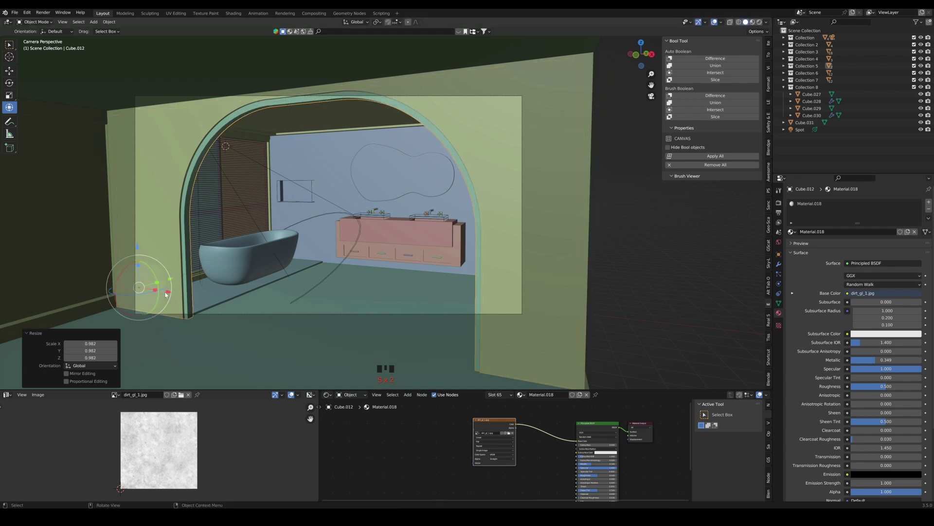
Nudge the duplicate arch along X, raise it about 0.105 m, and shift it about 0.015 m further along X
{"action": "left_click_drag", "start_coordinate": [169, 293], "coordinate": [169, 292]}
{"action": "left_click_drag", "start_coordinate": [138, 249], "coordinate": [137, 245]}
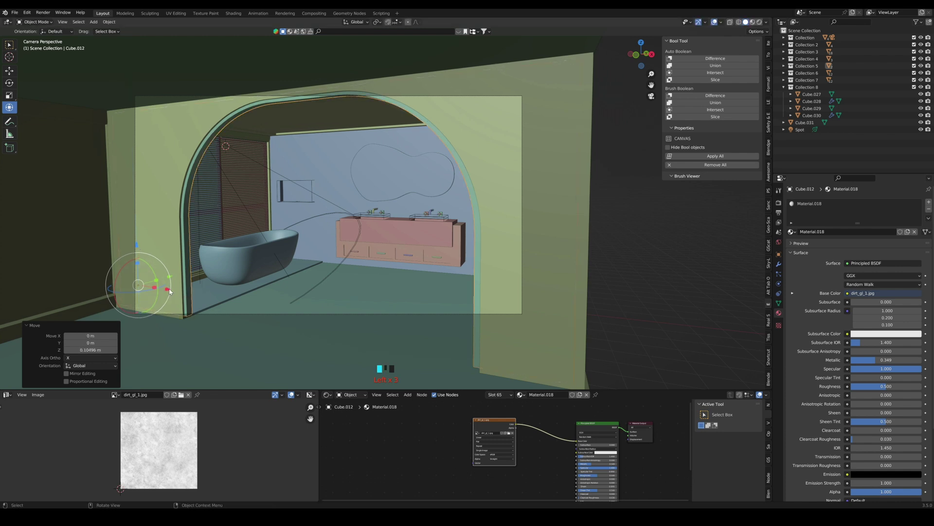
{"action": "left_click_drag", "start_coordinate": [170, 292], "coordinate": [170, 291]}
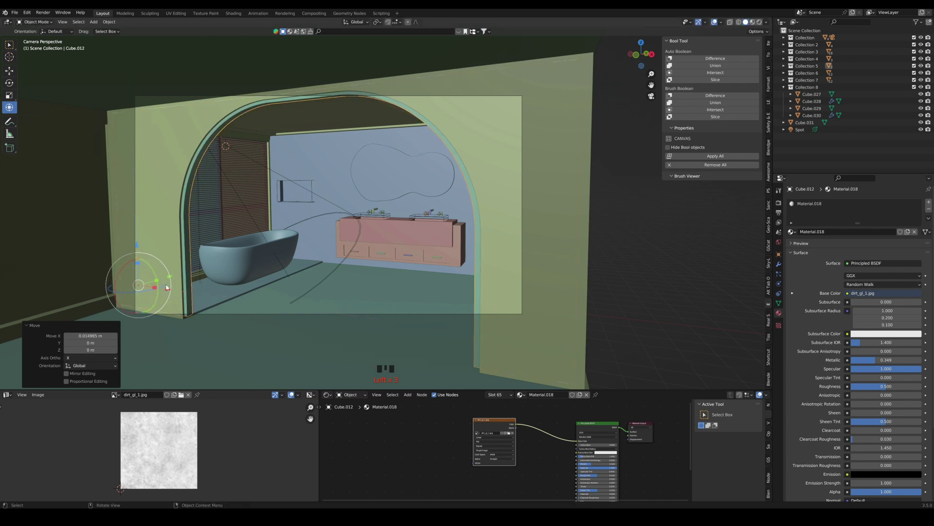
Switch the viewport to rendered shading with the scene deselected and save the file
{"action": "left_click", "coordinate": [97, 199]}
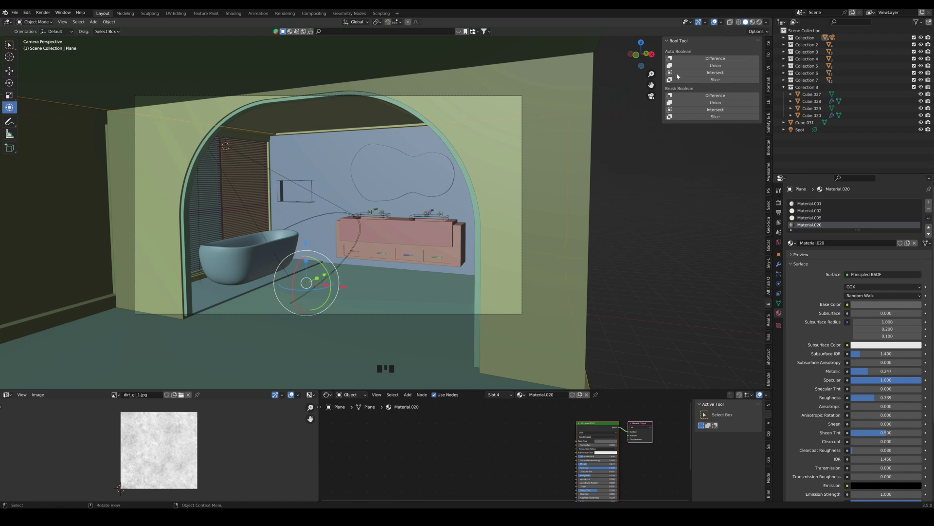
{"action": "left_click", "coordinate": [759, 22]}
{"action": "left_click", "coordinate": [641, 249]}
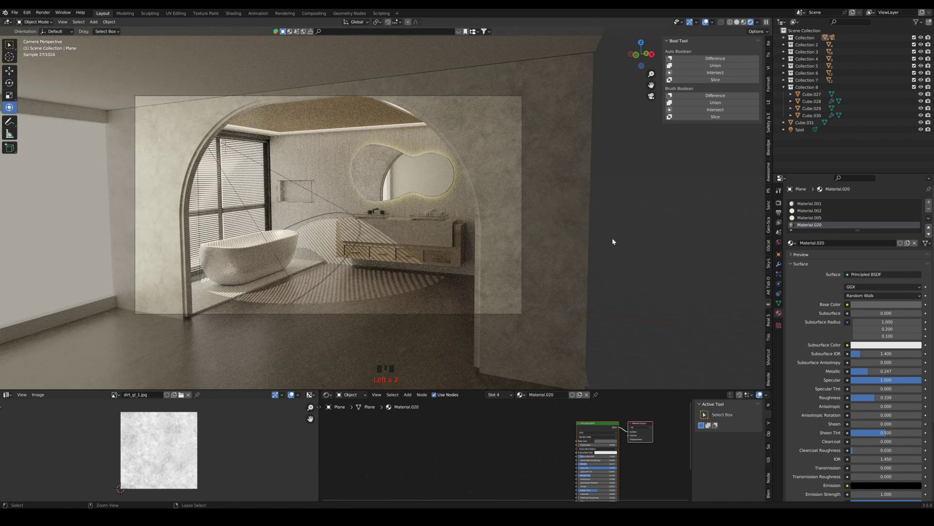
{"action": "key", "text": "ctrl+s"}
Unlink Material.018 from the arched wall and create a new material in the active slot
{"action": "left_click", "coordinate": [554, 251]}
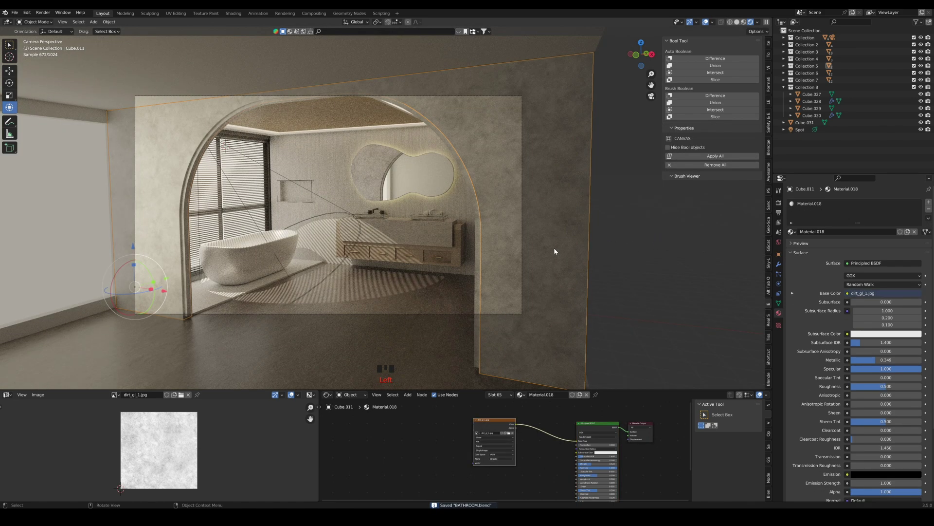
{"action": "left_click", "coordinate": [926, 232]}
{"action": "left_click", "coordinate": [915, 241]}
{"action": "left_click", "coordinate": [908, 232]}
{"action": "left_click", "coordinate": [914, 246]}
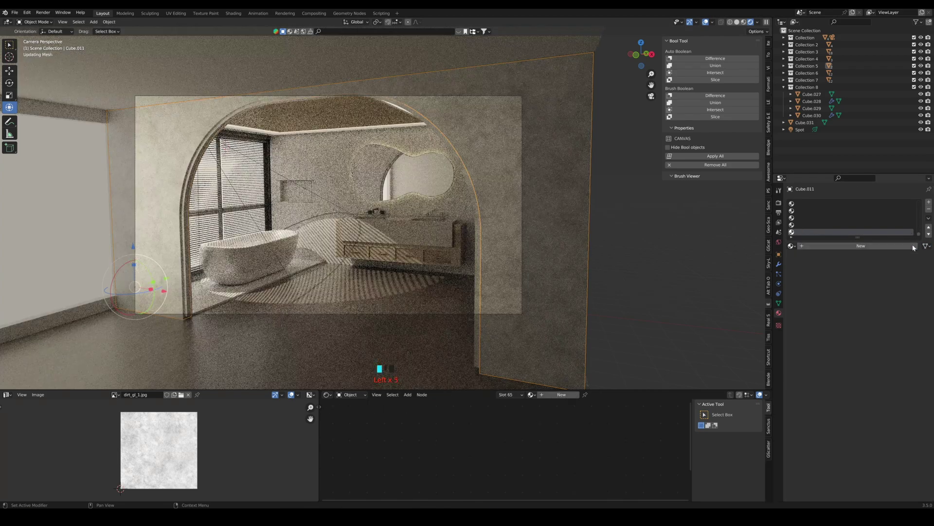
{"action": "left_click", "coordinate": [891, 246]}
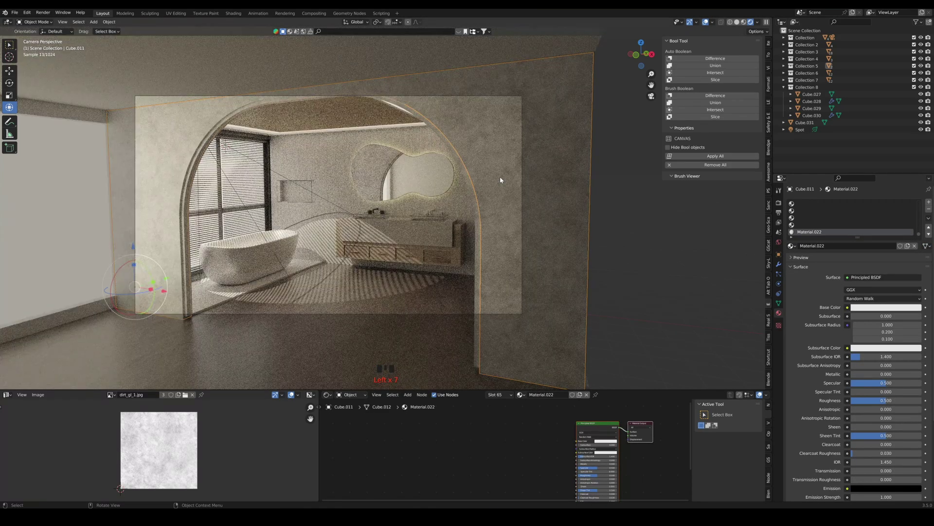
Select all faces of the arched wall in Edit Mode and replace the active slot's material with another new one
{"action": "key", "text": "Tab"}
{"action": "key", "text": "Tab"}
{"action": "key", "text": "Tab"}
{"action": "key", "text": "Tab"}
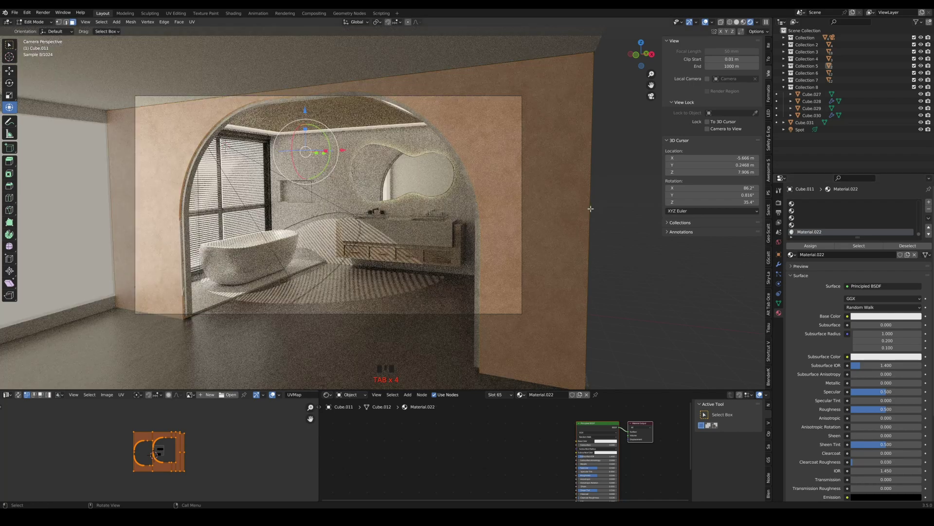
{"action": "key", "text": "a"}
{"action": "left_click", "coordinate": [915, 255]}
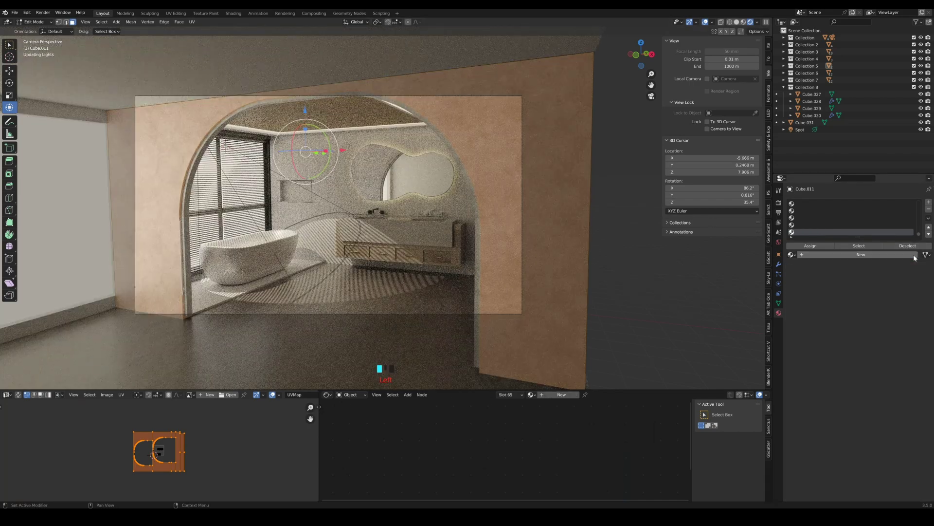
{"action": "left_click", "coordinate": [915, 255]}
{"action": "key", "text": "Tab"}
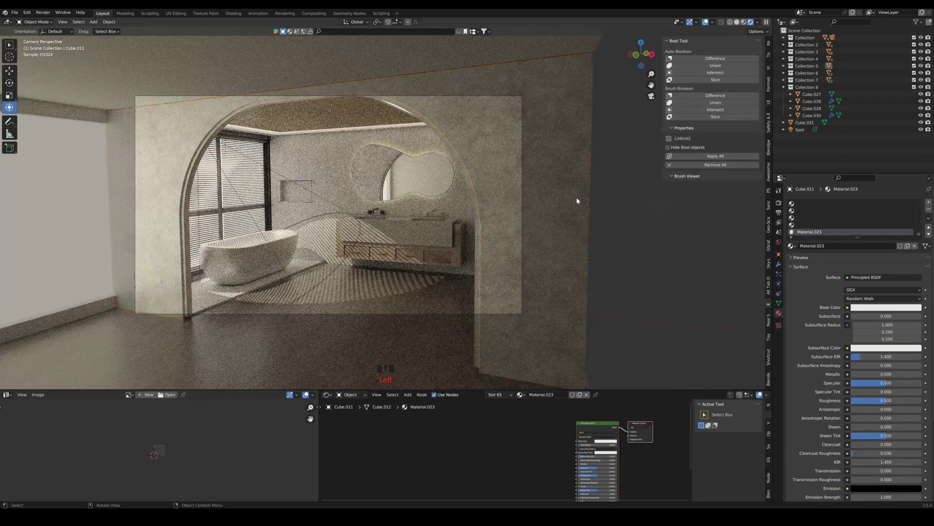
Remove a batch of empty material slots from the arched wall and make its Material.018 slot active
{"action": "scroll", "coordinate": [877, 222], "scroll_direction": "up", "scroll_amount": 6}
{"action": "scroll", "coordinate": [881, 219], "scroll_direction": "up", "scroll_amount": 20}
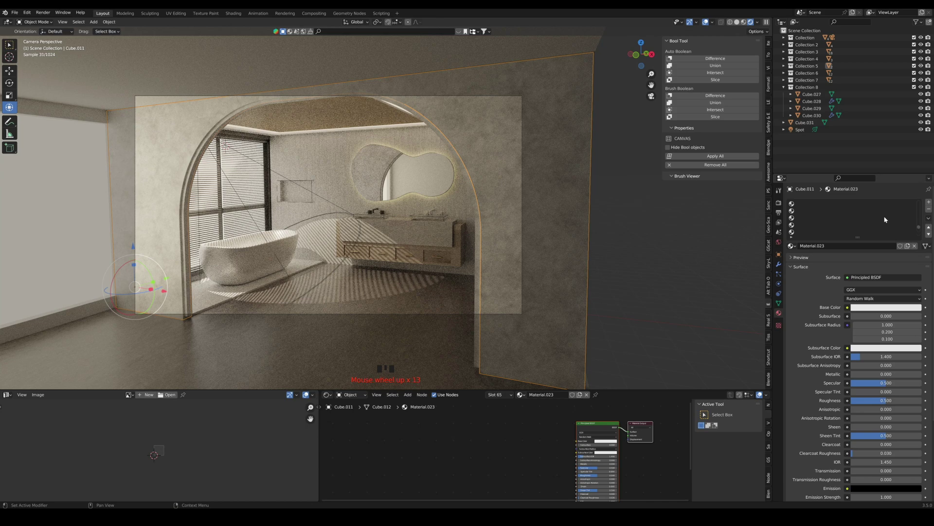
{"action": "left_click", "coordinate": [895, 204]}
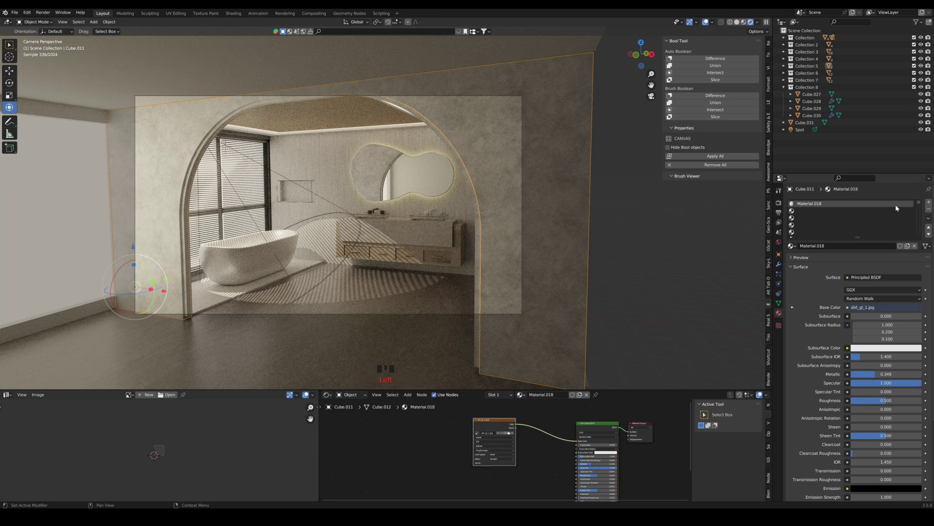
{"action": "left_click", "coordinate": [888, 211]}
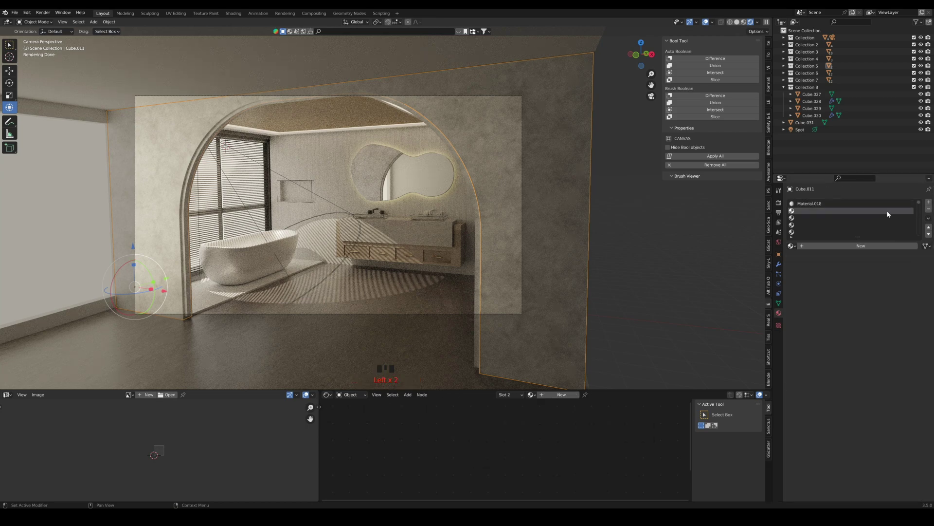
{"action": "left_click", "coordinate": [929, 210]}
{"action": "left_click", "coordinate": [929, 211]}
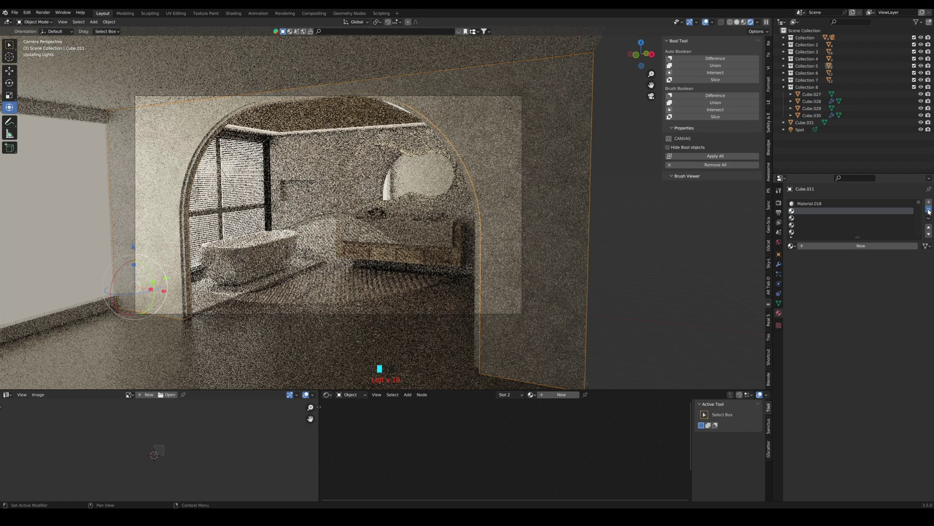
{"action": "left_click", "coordinate": [848, 219]}
{"action": "scroll", "coordinate": [849, 235], "scroll_direction": "down", "scroll_amount": 20}
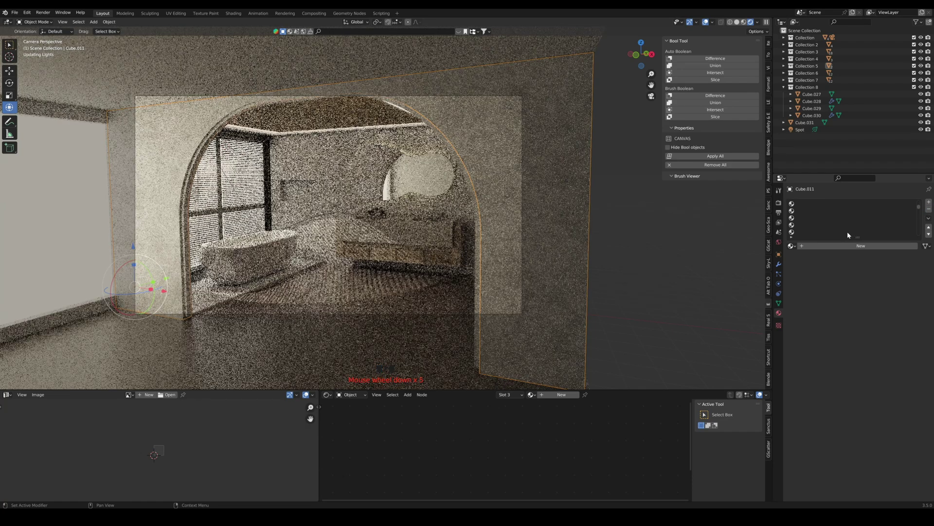
{"action": "scroll", "coordinate": [848, 226], "scroll_direction": "up", "scroll_amount": 20}
{"action": "left_click", "coordinate": [848, 205]}
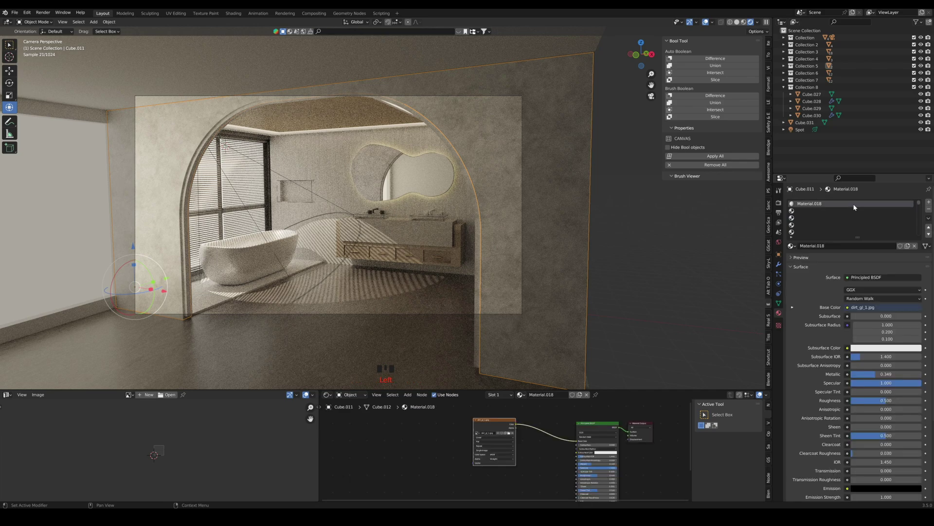
Link the arched wall's first material slot to the object instead of the mesh data and give it a new material
{"action": "left_click", "coordinate": [926, 246]}
{"action": "left_click", "coordinate": [921, 263]}
{"action": "left_click", "coordinate": [915, 246]}
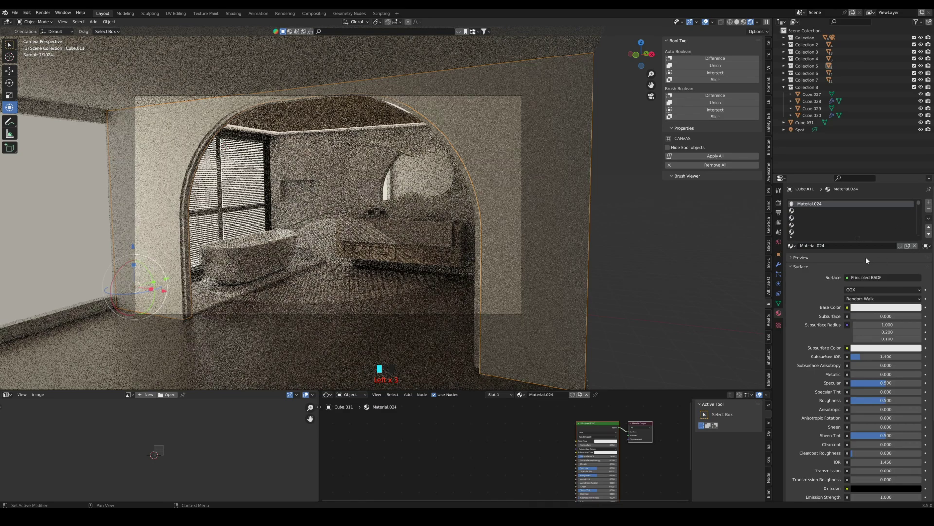
{"action": "left_click", "coordinate": [702, 258]}
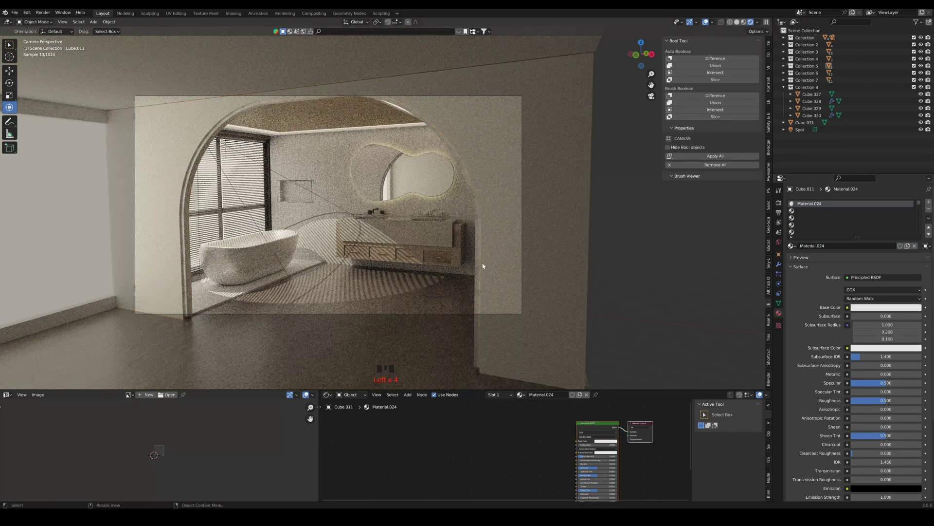
Unlink Material.023 and Material.018 from the inner arch trim and create a new material in its first slot
{"action": "left_click", "coordinate": [473, 209]}
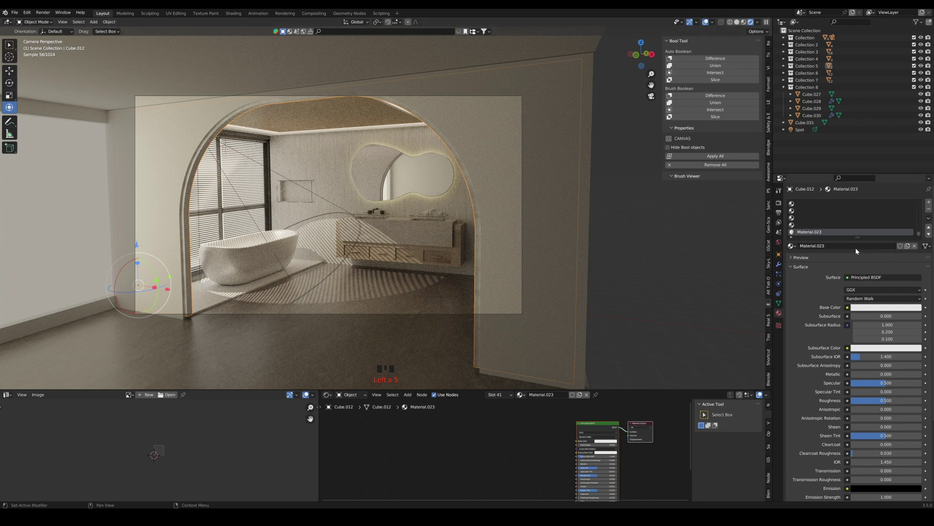
{"action": "scroll", "coordinate": [870, 217], "scroll_direction": "up", "scroll_amount": 20}
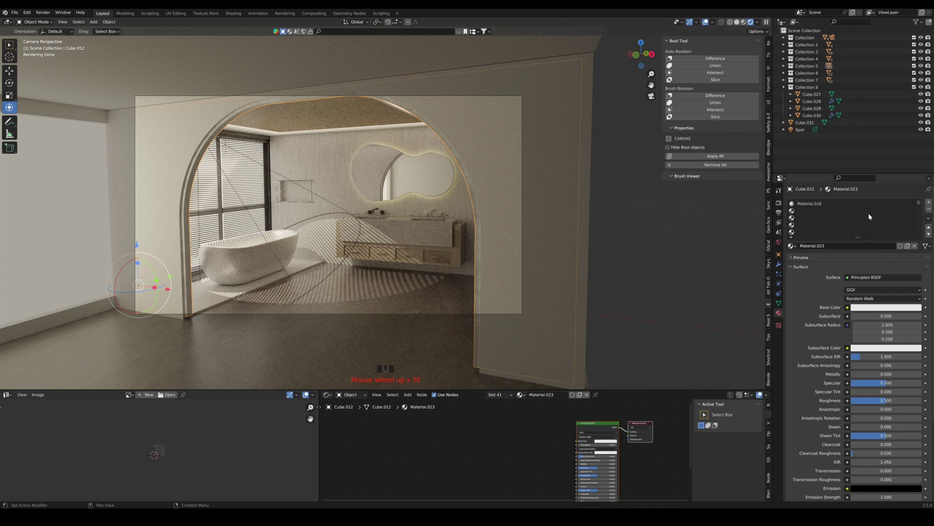
{"action": "left_click", "coordinate": [915, 245]}
{"action": "left_click", "coordinate": [901, 204]}
{"action": "left_click", "coordinate": [917, 246]}
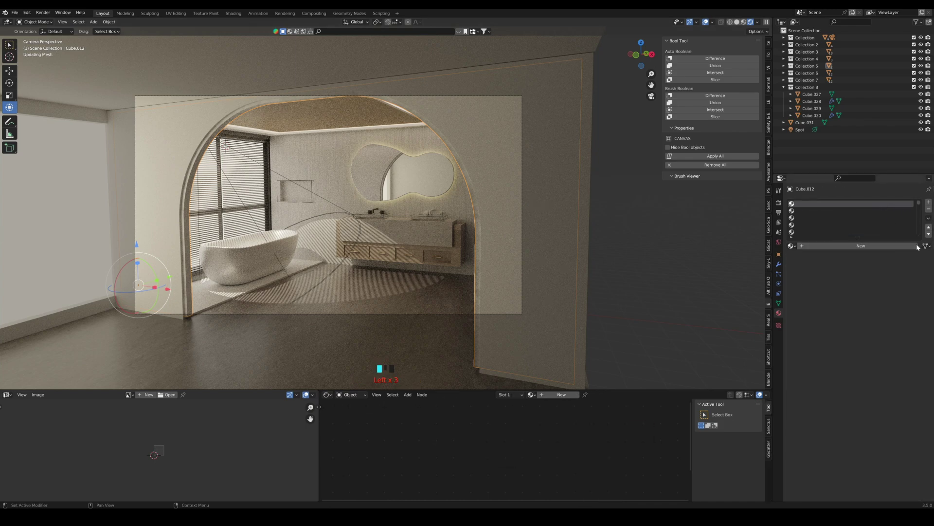
{"action": "left_click", "coordinate": [914, 246]}
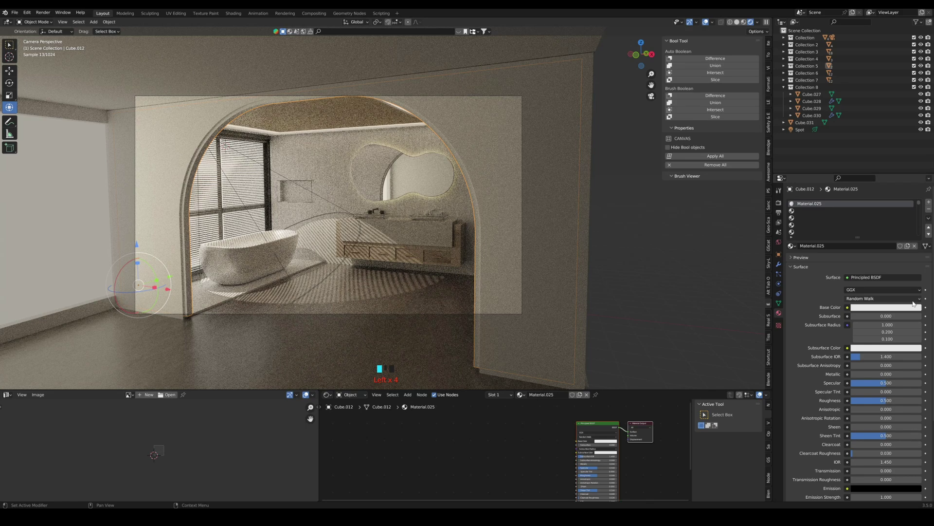
Tint the arch trim's base colour warm beige, with hue 0.096 and saturation 0.455
{"action": "left_click", "coordinate": [915, 308]}
{"action": "left_click_drag", "start_coordinate": [889, 236], "coordinate": [881, 237]}
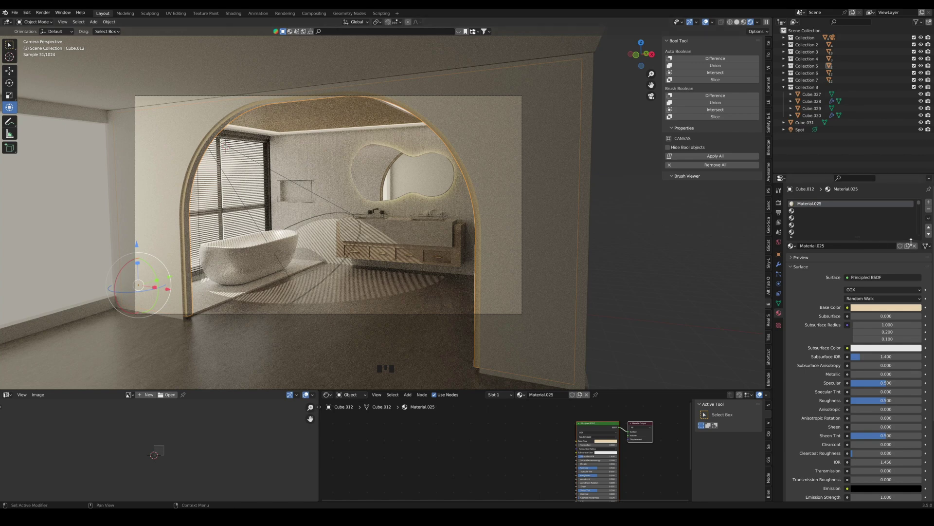
{"action": "left_click", "coordinate": [904, 308]}
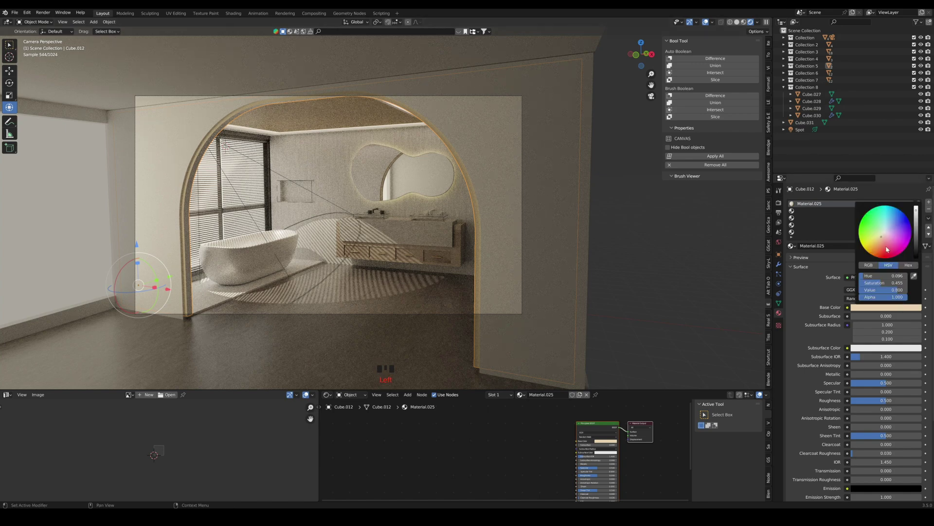
Link the vanity's upper cabinet material, Material.009, to the inner arch trim
{"action": "left_click", "coordinate": [434, 241], "text": "shift"}
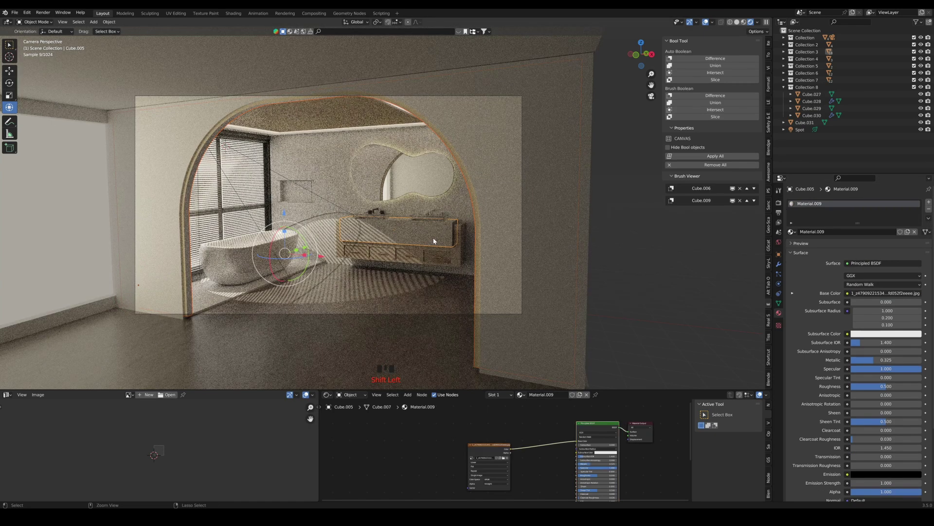
{"action": "right_click", "coordinate": [434, 241]}
{"action": "left_click", "coordinate": [430, 243]}
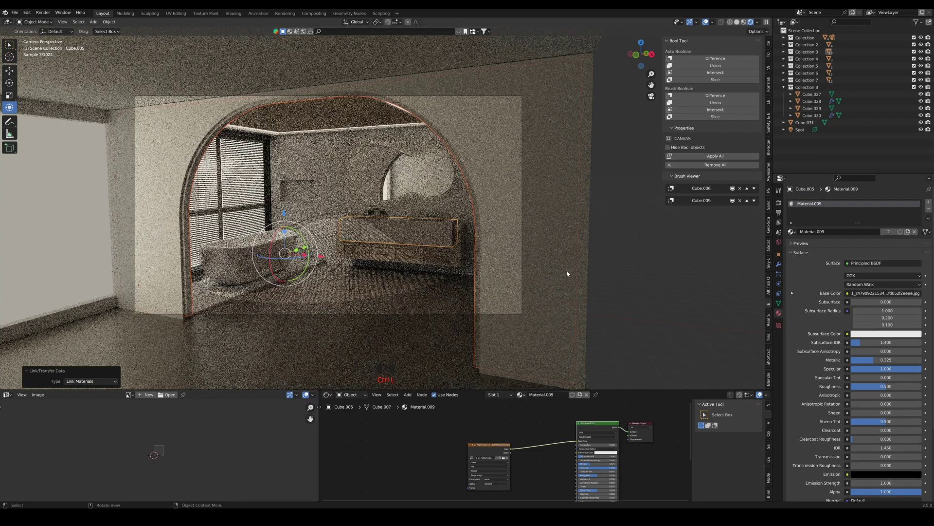
{"action": "left_click", "coordinate": [565, 247]}
Scale the inner arch trim up slightly by 1.003
{"action": "left_click", "coordinate": [532, 231]}
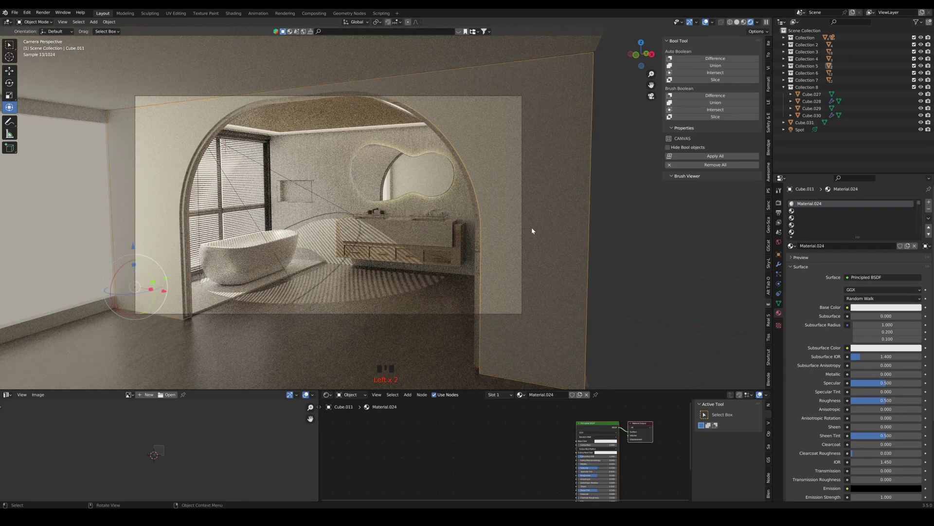
{"action": "left_click", "coordinate": [478, 259]}
{"action": "key", "text": "s"}
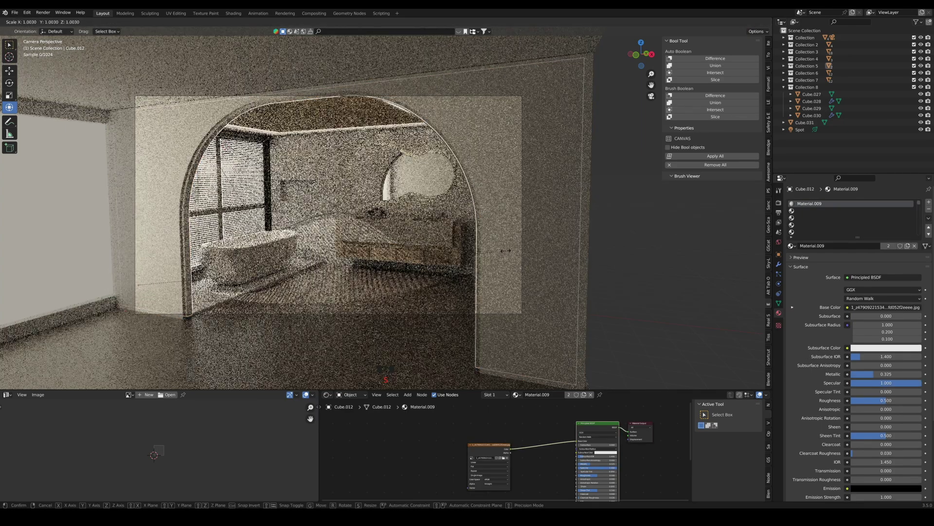
{"action": "left_click", "coordinate": [505, 254]}
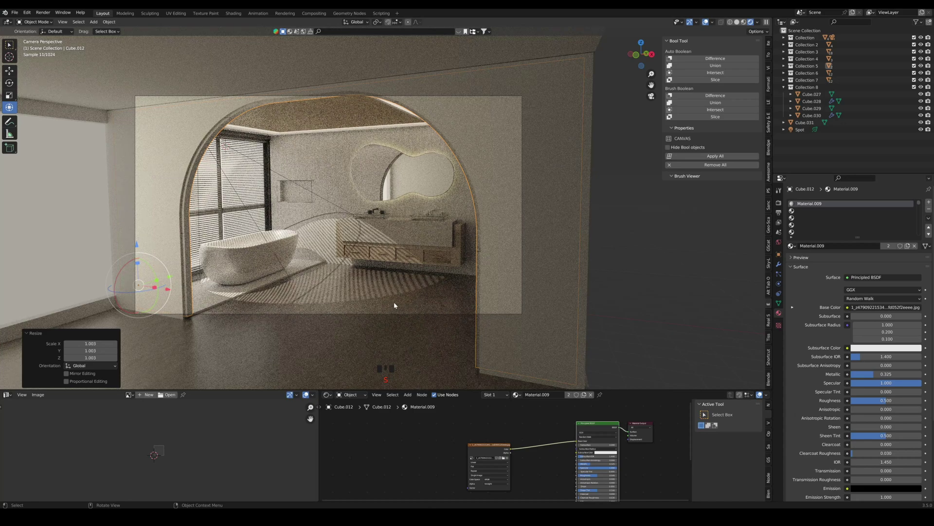
{"action": "key", "text": "Tab"}
{"action": "key", "text": "Tab"}
Link the back wall's material, Material.010, to the arched wall and save the file
{"action": "left_click", "coordinate": [533, 260]}
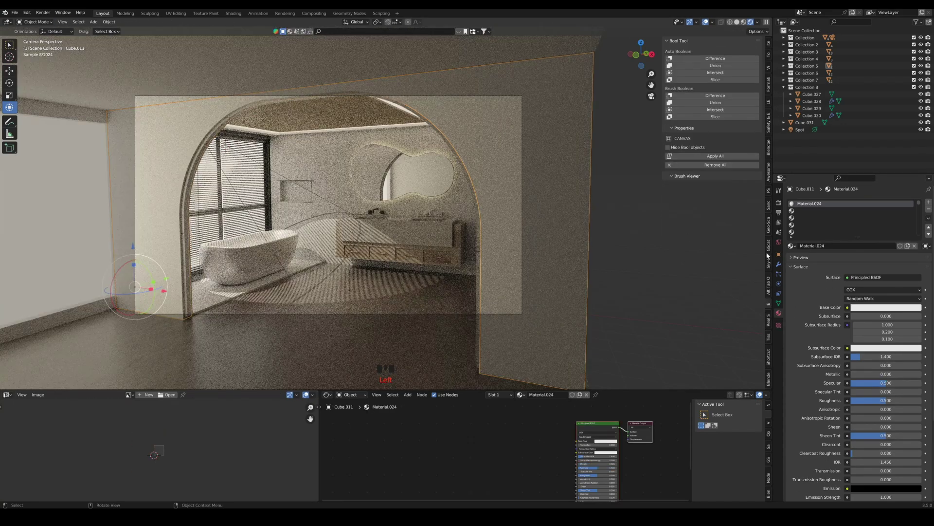
{"action": "left_click", "coordinate": [322, 174], "text": "shift"}
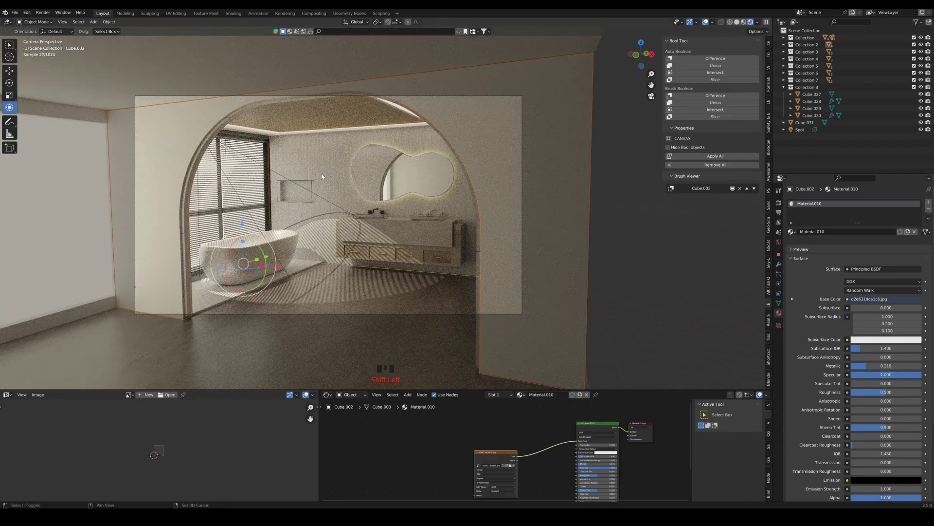
{"action": "key", "text": "ctrl+l"}
{"action": "left_click", "coordinate": [322, 173]}
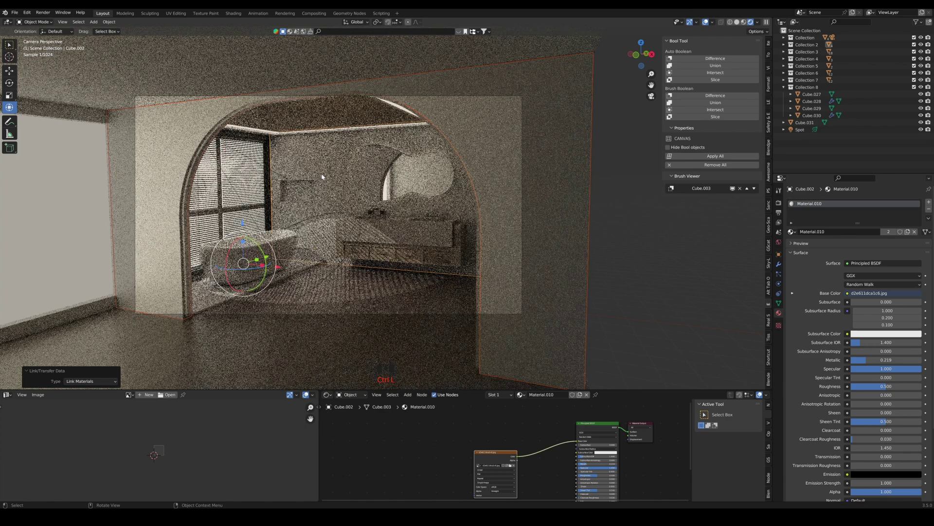
{"action": "left_click", "coordinate": [631, 264]}
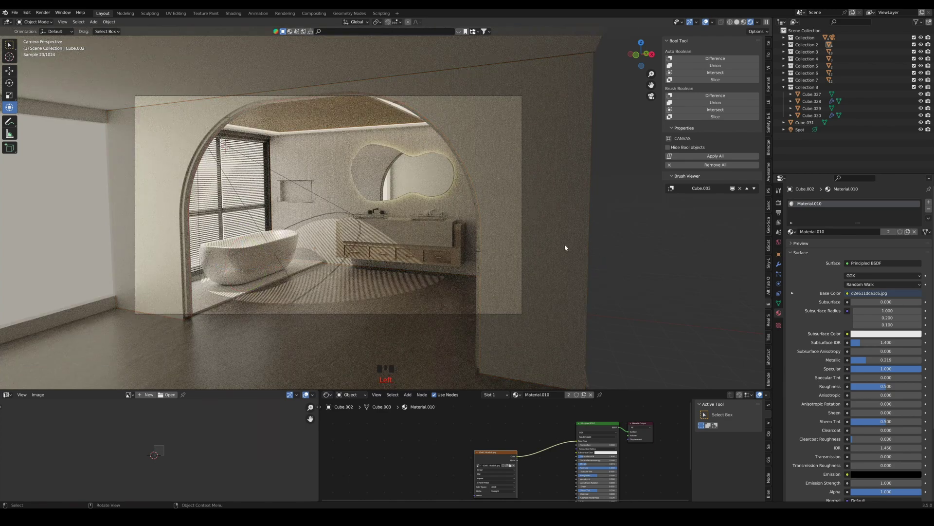
{"action": "key", "text": "ctrl+s"}
Re-aim the spot light by rotating it 4.51° about X, raising it slightly, and rotating it -7.88° about X
{"action": "left_click", "coordinate": [255, 224]}
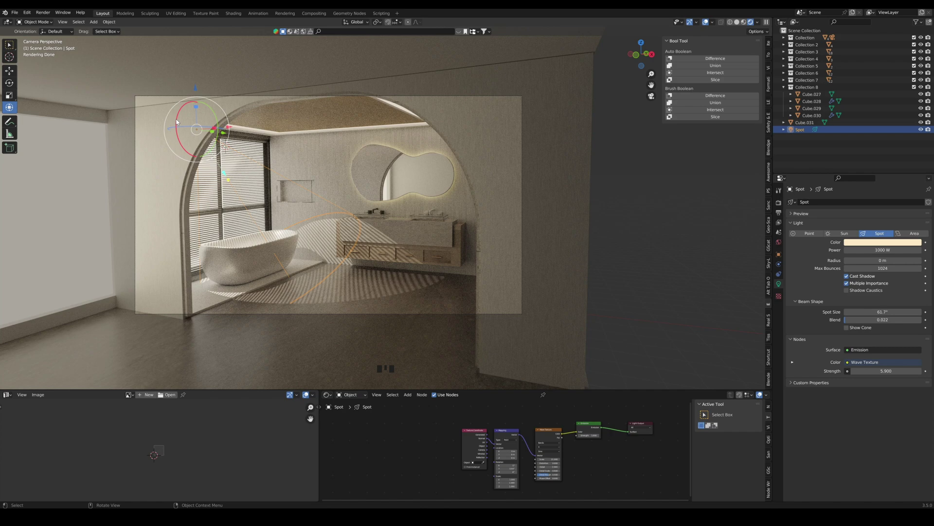
{"action": "left_click_drag", "start_coordinate": [178, 122], "coordinate": [175, 119]}
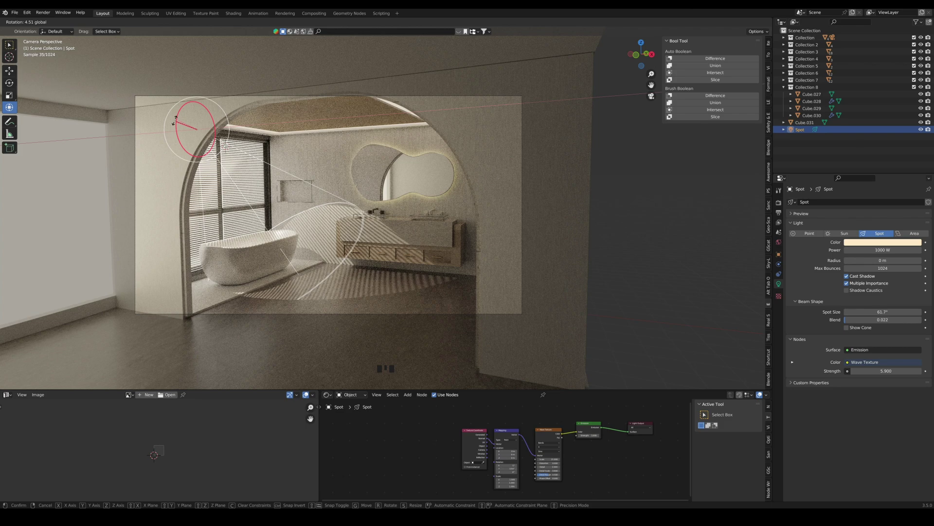
{"action": "left_click_drag", "start_coordinate": [175, 119], "coordinate": [175, 119]}
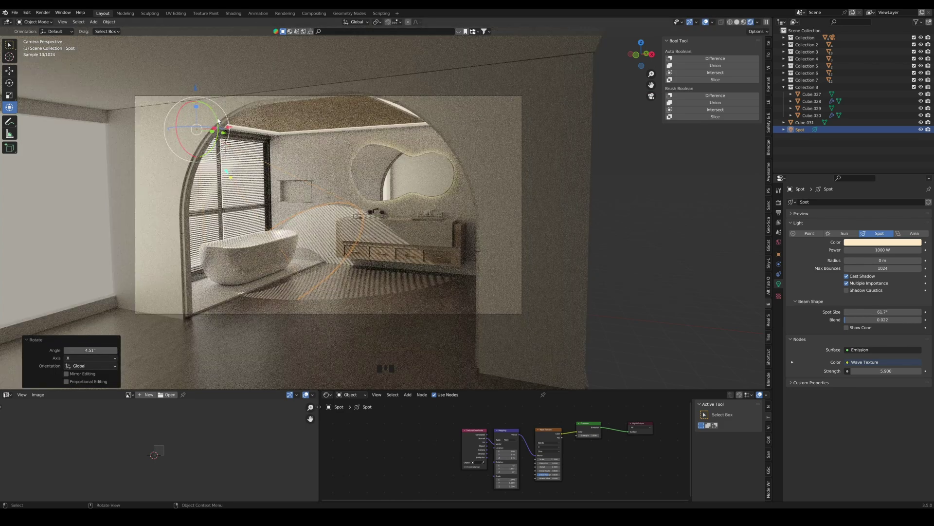
{"action": "left_click_drag", "start_coordinate": [195, 88], "coordinate": [175, 105]}
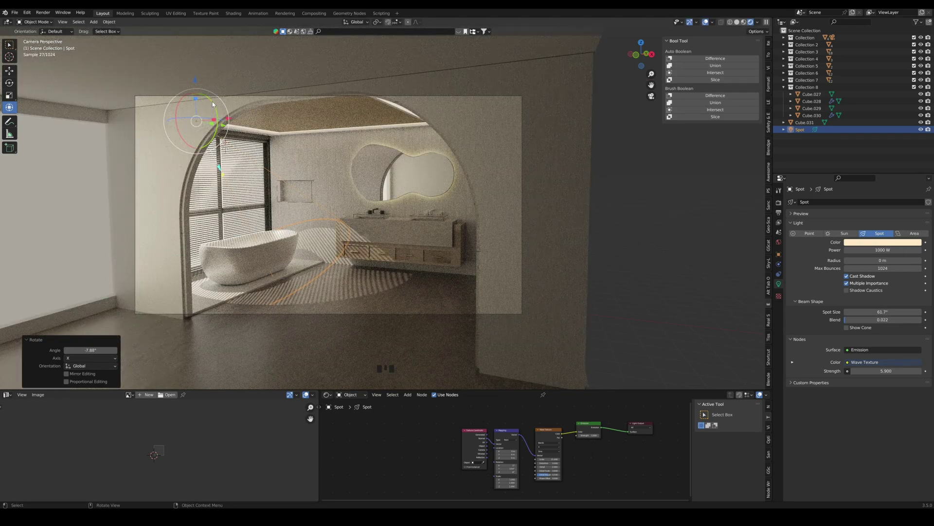
Rotate the spot light slightly further to fine-tune its aim, deselect it, and save the file
{"action": "left_click_drag", "start_coordinate": [212, 102], "coordinate": [209, 96]}
{"action": "left_click", "coordinate": [622, 251]}
{"action": "key", "text": "ctrl+s"}
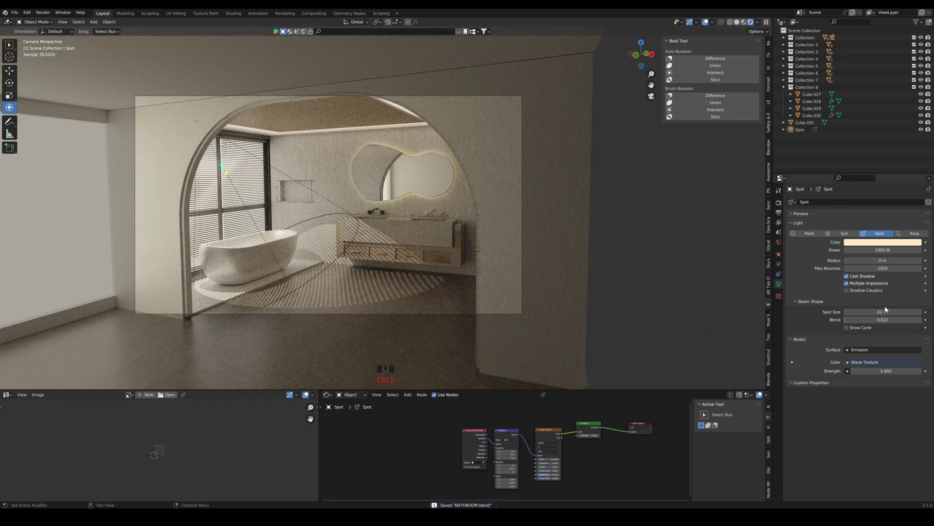
Set the spot light's size to 78.1°, its blend to 0.010 and its maximum bounces to 686, leaving shadow caustics off
{"action": "left_click_drag", "start_coordinate": [887, 312], "coordinate": [920, 312]}
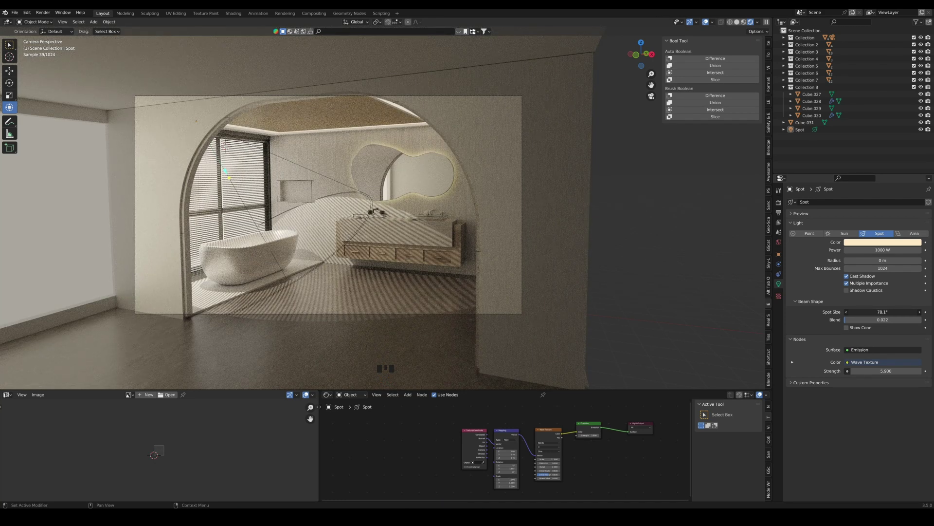
{"action": "left_click_drag", "start_coordinate": [892, 320], "coordinate": [846, 320]}
{"action": "left_click_drag", "start_coordinate": [885, 268], "coordinate": [859, 268]}
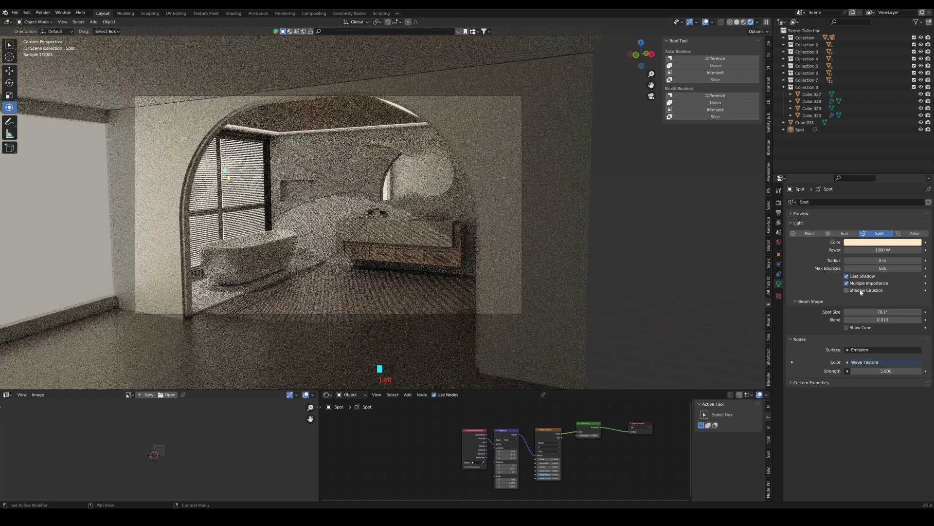
{"action": "left_click", "coordinate": [850, 291]}
{"action": "left_click", "coordinate": [849, 291]}
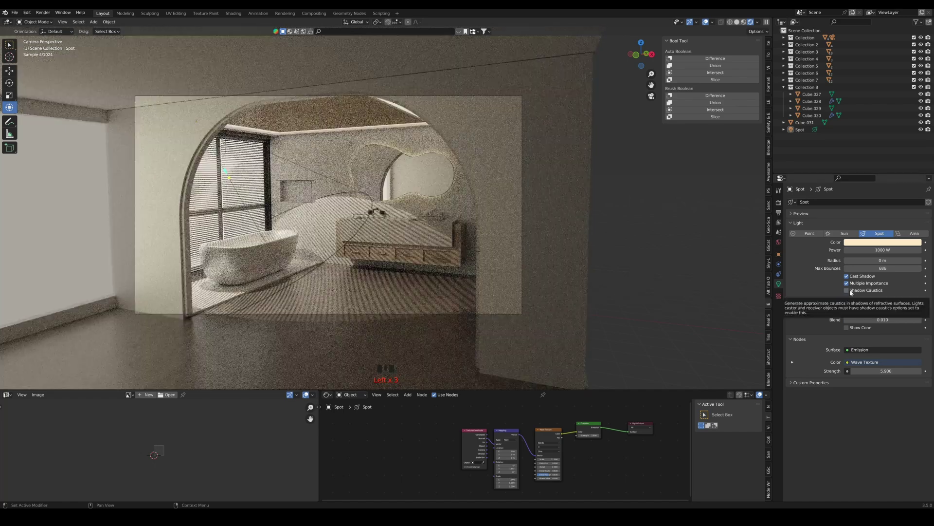
Set the bathtub material's roughness to 0.654 and metallic to 0.479
{"action": "left_click", "coordinate": [265, 258]}
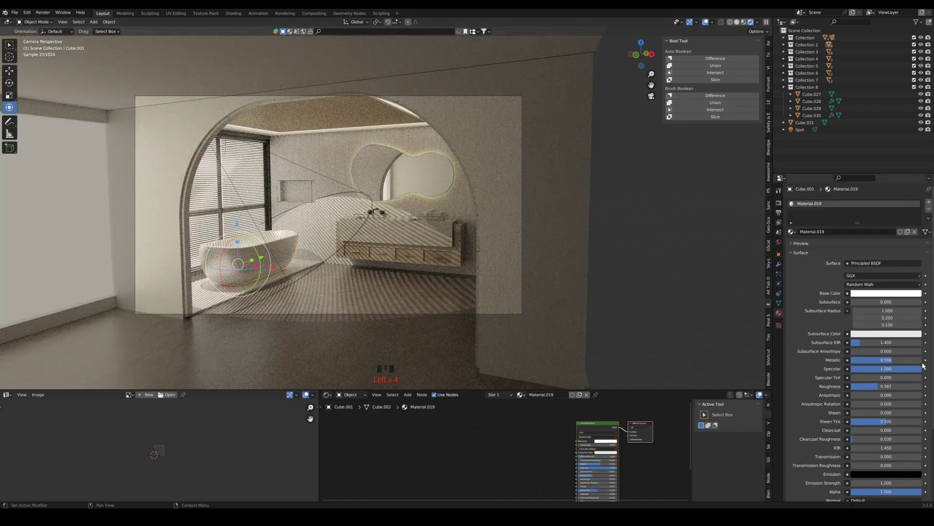
{"action": "left_click_drag", "start_coordinate": [886, 386], "coordinate": [899, 360]}
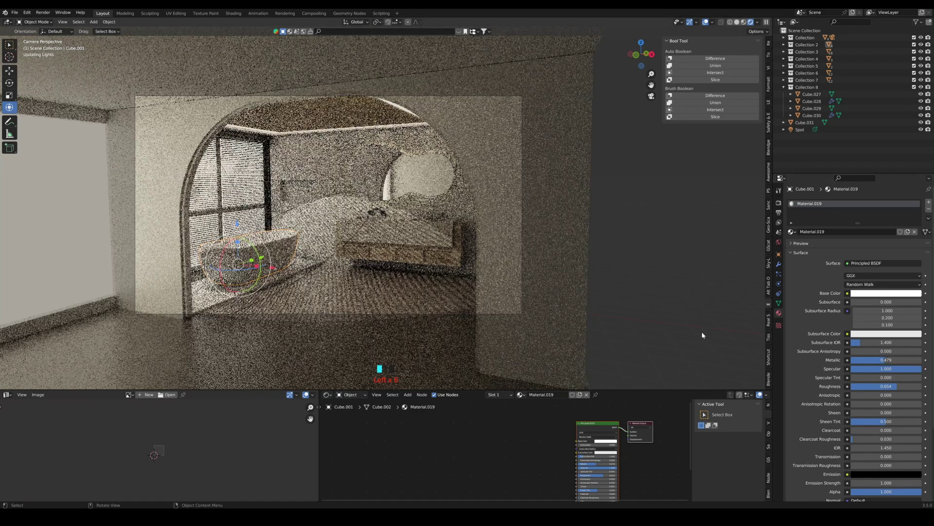
{"action": "left_click", "coordinate": [668, 261]}
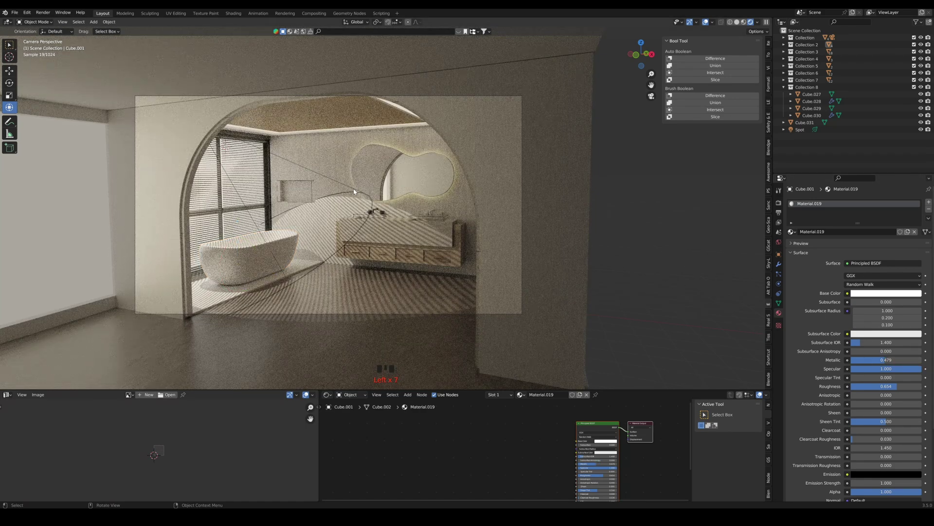
Narrow the spot light's beam to 64.2° and save the file
{"action": "left_click", "coordinate": [215, 156]}
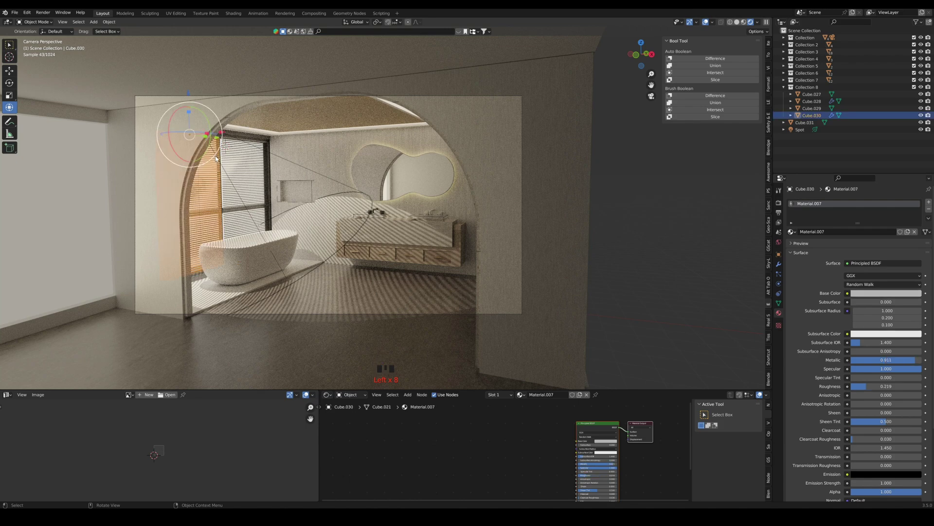
{"action": "left_click_drag", "start_coordinate": [222, 162], "coordinate": [221, 163]}
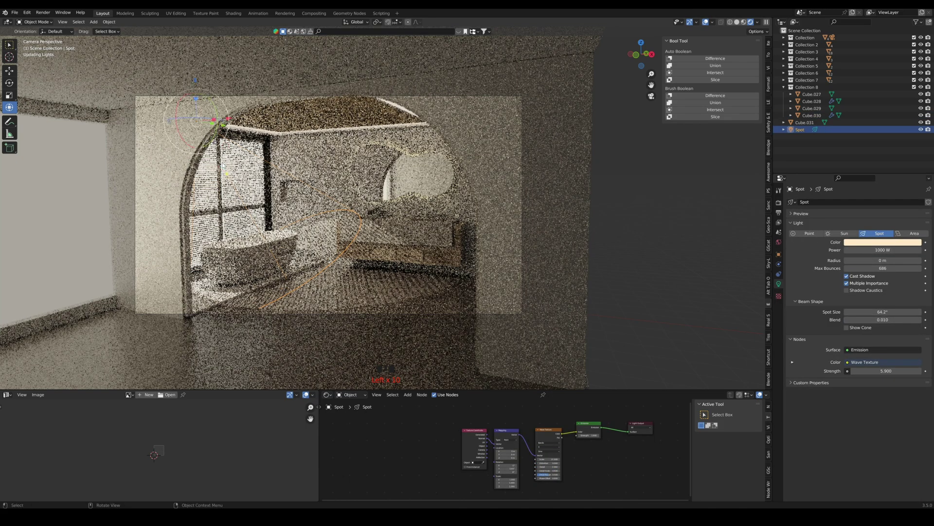
{"action": "left_click", "coordinate": [646, 241]}
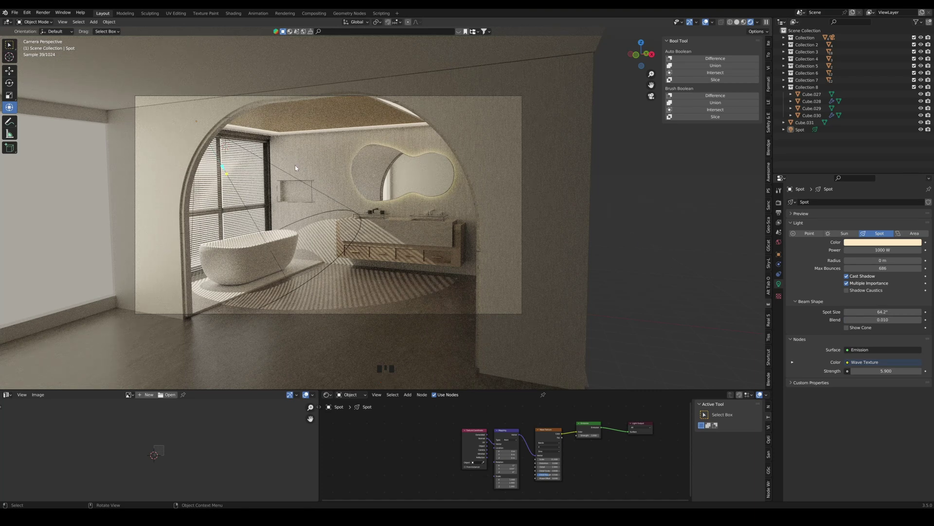
{"action": "key", "text": "ctrl+s"}
Switch to solid shading and delete all Collection 7 objects, the faucet and handles at the sink farther from the bathtub
{"action": "left_click", "coordinate": [737, 22]}
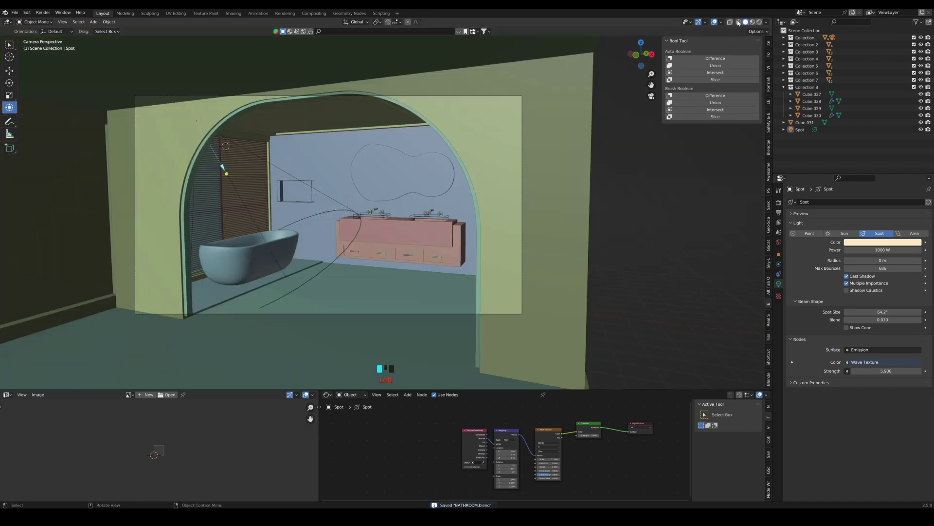
{"action": "scroll", "coordinate": [410, 211], "scroll_direction": "up", "scroll_amount": 11}
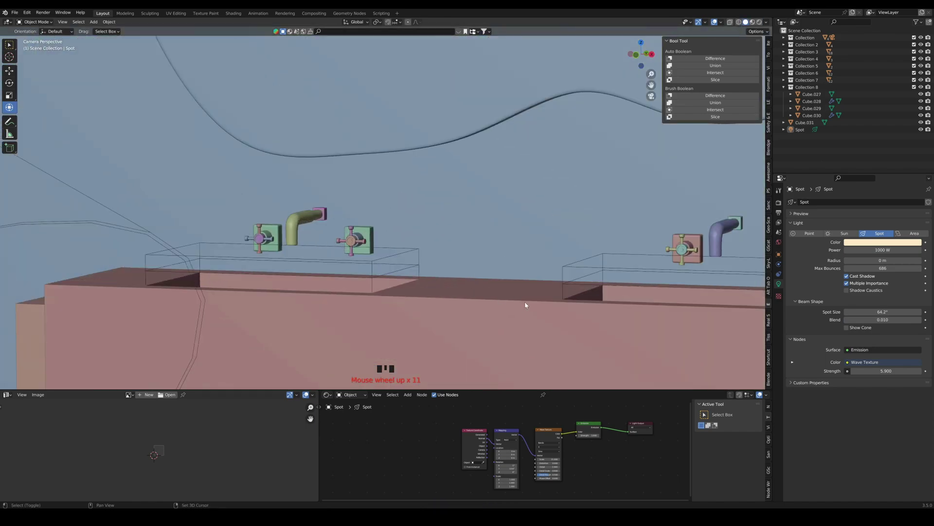
{"action": "middle_click_drag", "start_coordinate": [525, 303], "coordinate": [372, 249], "text": "shift"}
{"action": "left_click", "coordinate": [531, 195]}
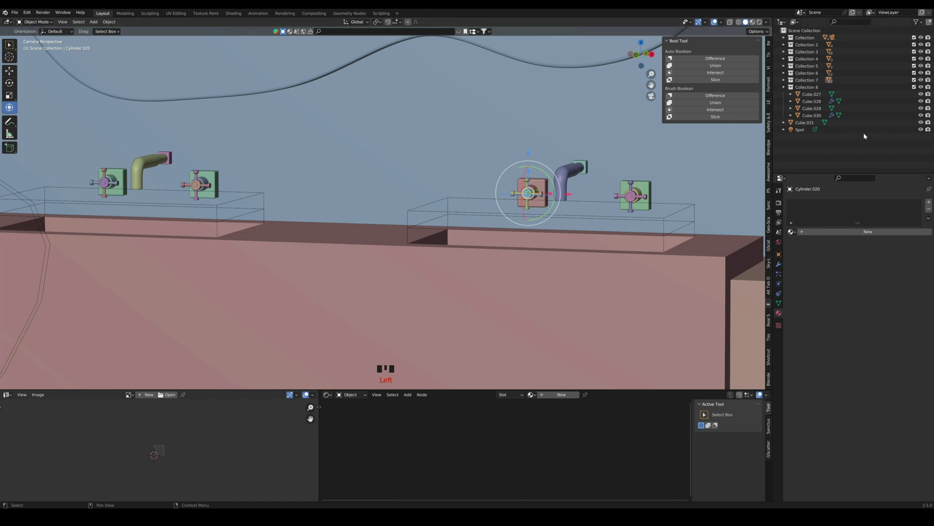
{"action": "right_click", "coordinate": [808, 80]}
{"action": "left_click", "coordinate": [789, 83]}
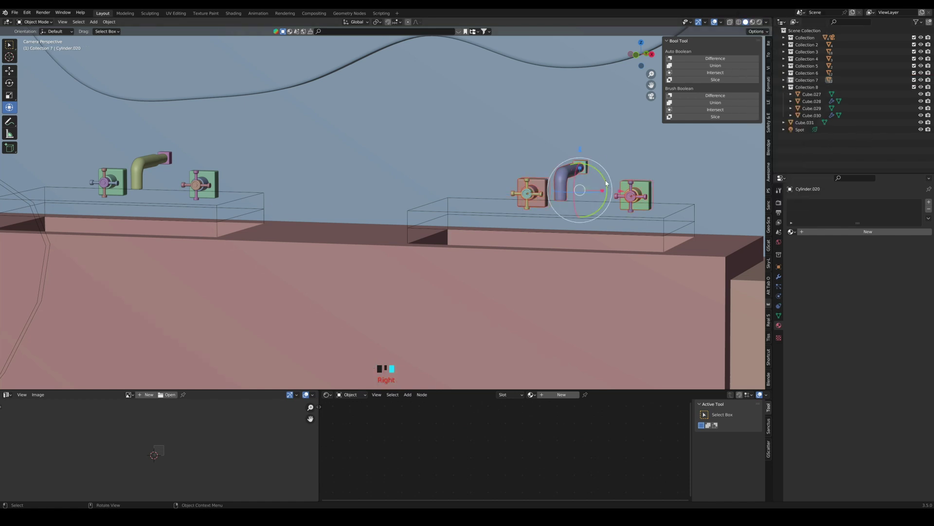
{"action": "key", "text": "Delete"}
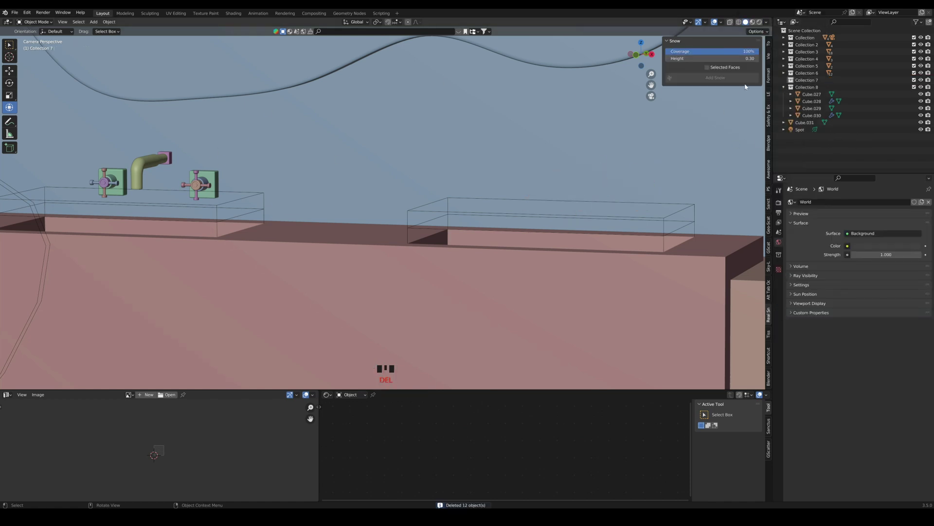
Copy the remaining faucet set's objects from Collection 6 and paste them into Collection 7
{"action": "right_click", "coordinate": [807, 73]}
{"action": "left_click", "coordinate": [790, 75]}
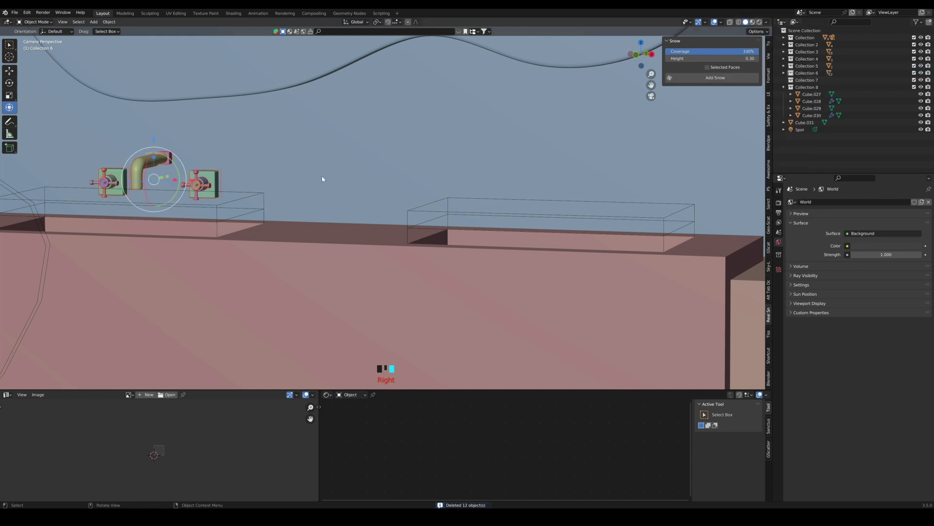
{"action": "left_click", "coordinate": [806, 80]}
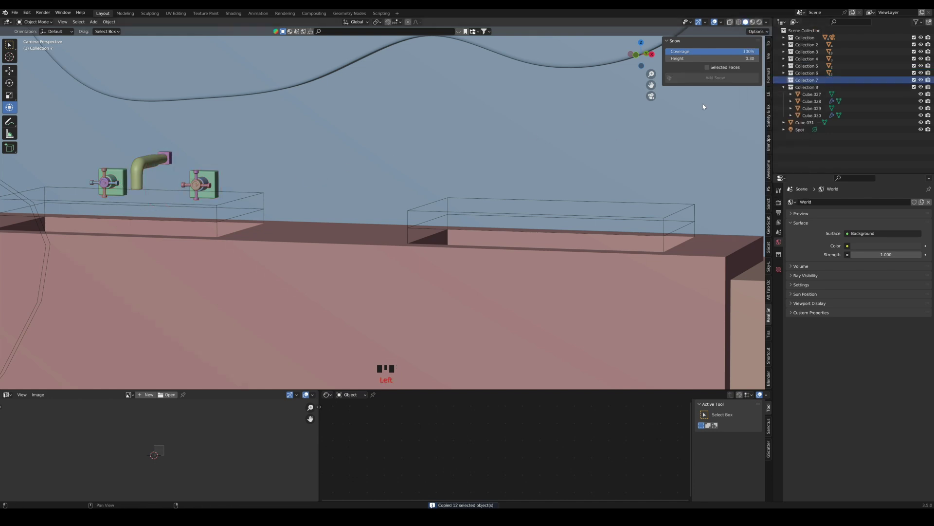
{"action": "key", "text": "ctrl+v"}
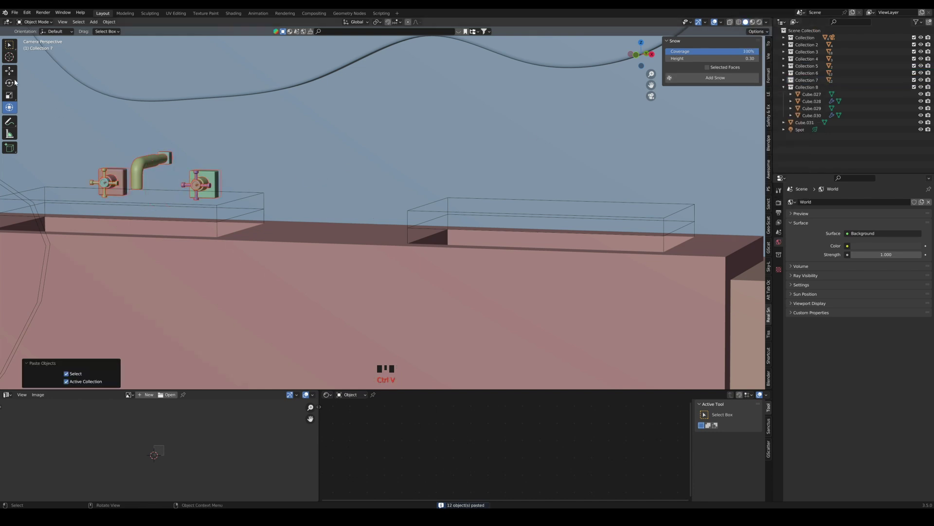
Move the pasted faucet set 3.4349 m along X to the empty second sink and save the file
{"action": "left_click", "coordinate": [10, 71]}
{"action": "left_click", "coordinate": [9, 107]}
{"action": "left_click_drag", "start_coordinate": [193, 180], "coordinate": [605, 188]}
{"action": "scroll", "coordinate": [501, 153], "scroll_direction": "down", "scroll_amount": 12}
{"action": "middle_click_drag", "start_coordinate": [404, 217], "coordinate": [457, 183], "text": "shift"}
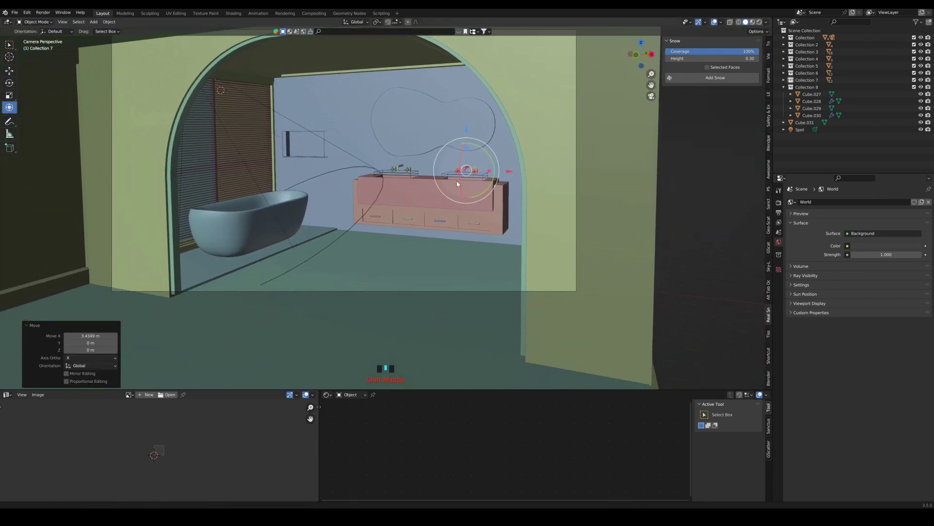
{"action": "key", "text": "ctrl+s"}
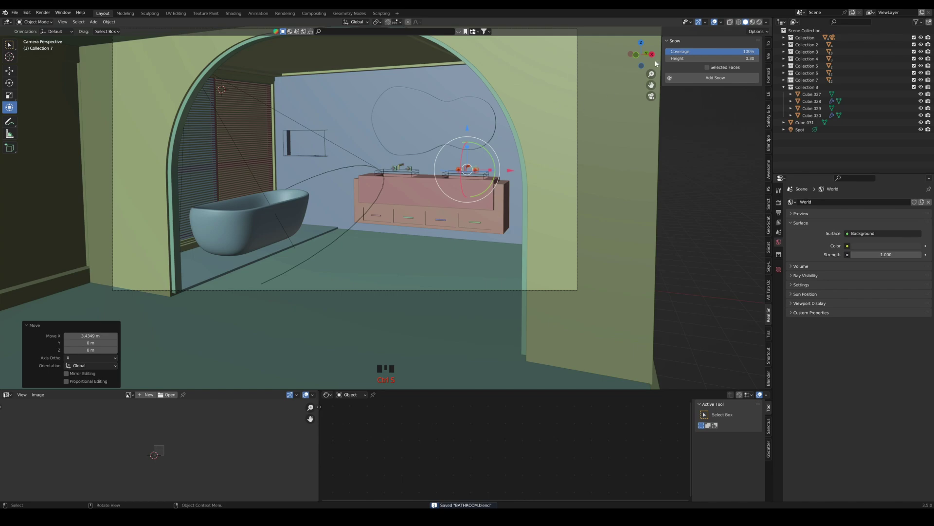
Return to rendered shading and set the spot light's power to 1300 W and emission strength to 13.100
{"action": "left_click", "coordinate": [760, 22]}
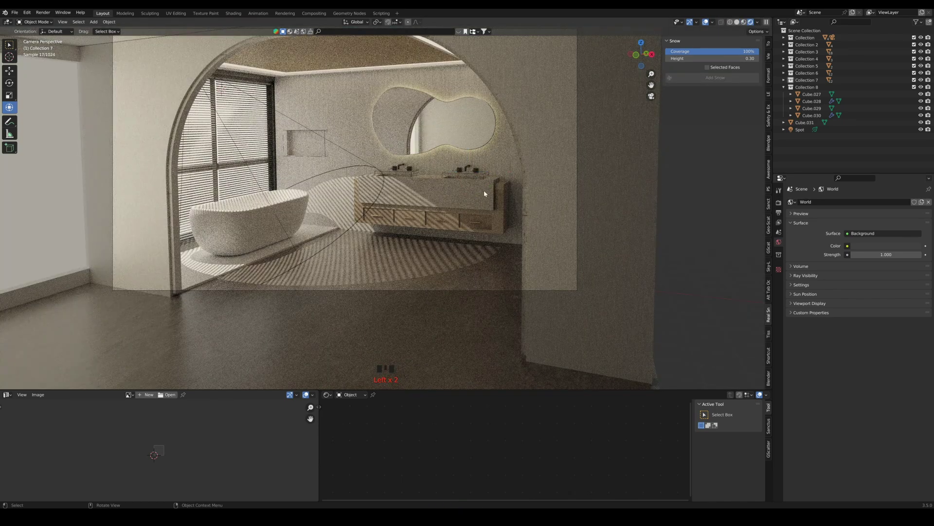
{"action": "scroll", "coordinate": [463, 189], "scroll_direction": "up", "scroll_amount": 3}
{"action": "middle_click_drag", "start_coordinate": [314, 168], "coordinate": [346, 185], "text": "shift"}
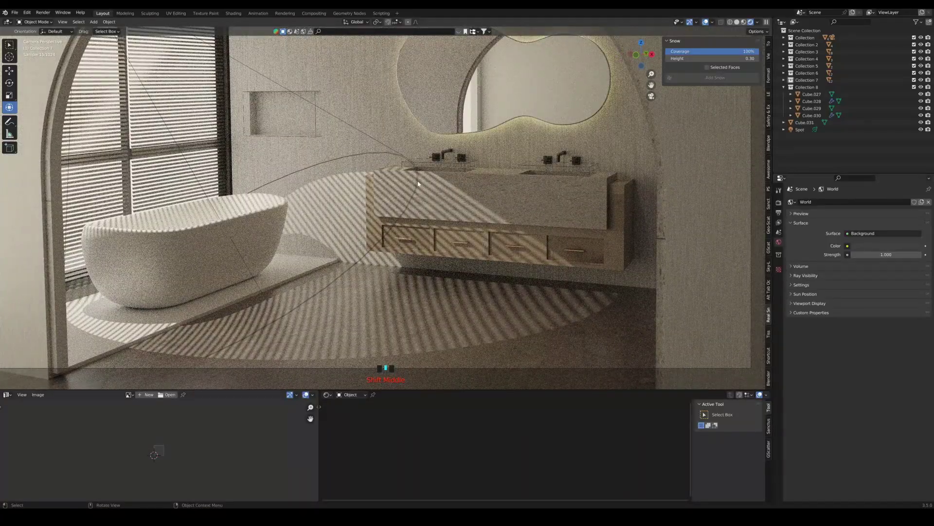
{"action": "scroll", "coordinate": [420, 184], "scroll_direction": "down", "scroll_amount": 2}
{"action": "left_click", "coordinate": [357, 172]}
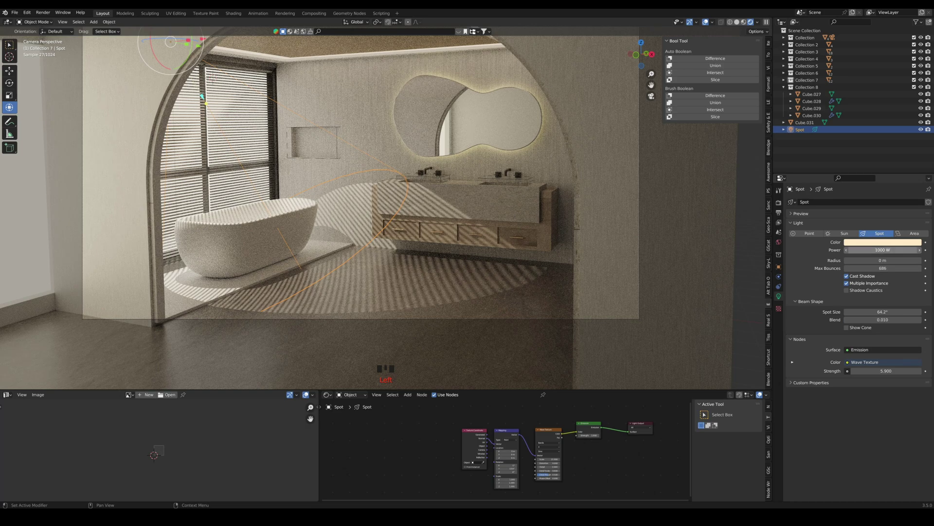
{"action": "double_click", "coordinate": [848, 249]}
{"action": "type", "text": "1300"}
{"action": "key", "text": "Return"}
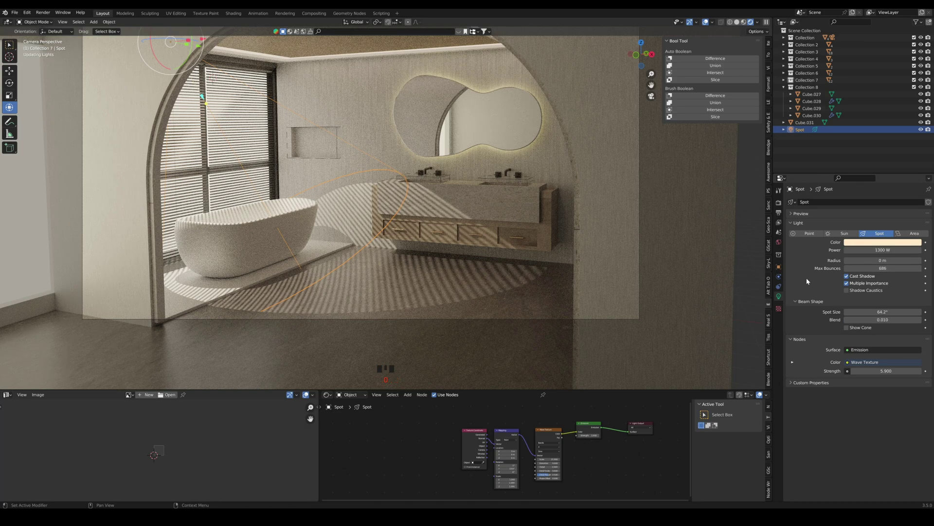
{"action": "left_click_drag", "start_coordinate": [900, 371], "coordinate": [932, 371]}
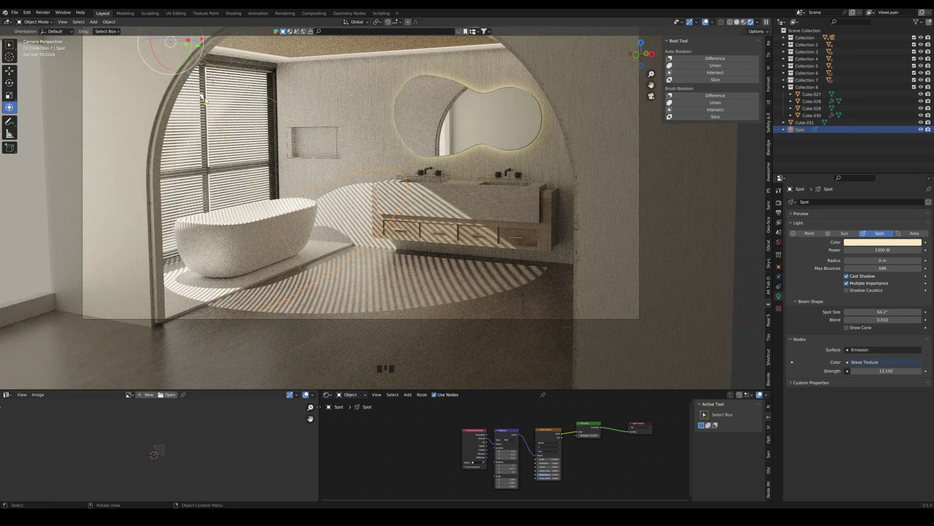
Narrow the spot light's beam to 55.1°, rotate the light -0.4° about X, and save the file
{"action": "left_click_drag", "start_coordinate": [204, 99], "coordinate": [202, 93]}
{"action": "left_click_drag", "start_coordinate": [190, 52], "coordinate": [143, 47]}
{"action": "key", "text": "ctrl+s"}
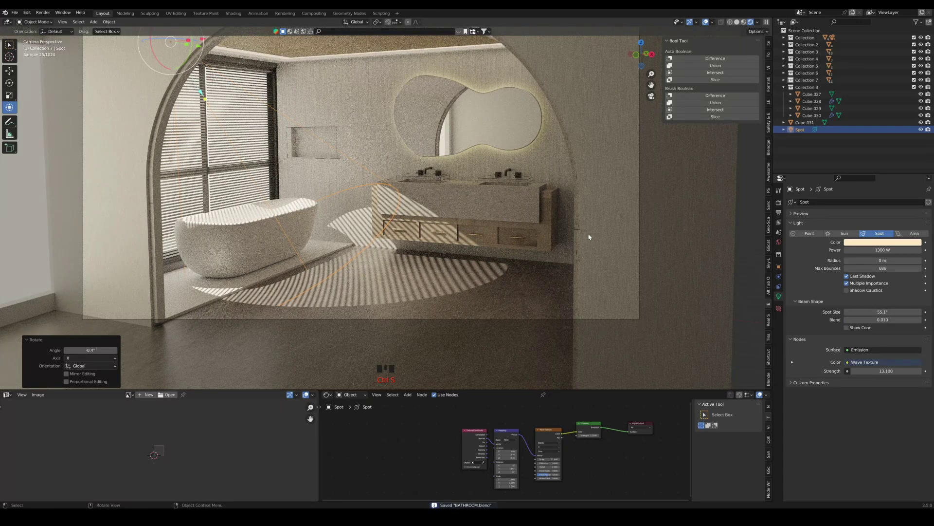
Set the mirror backlight's emission strength to 12.500, shift its color to a deeper orange, and save the file
{"action": "left_click", "coordinate": [534, 130]}
{"action": "mouse_move", "coordinate": [891, 283]}
{"action": "left_mouse_down"}
{"action": "mouse_move", "coordinate": [905, 284]}
{"action": "mouse_move", "coordinate": [892, 283]}
{"action": "left_mouse_up"}
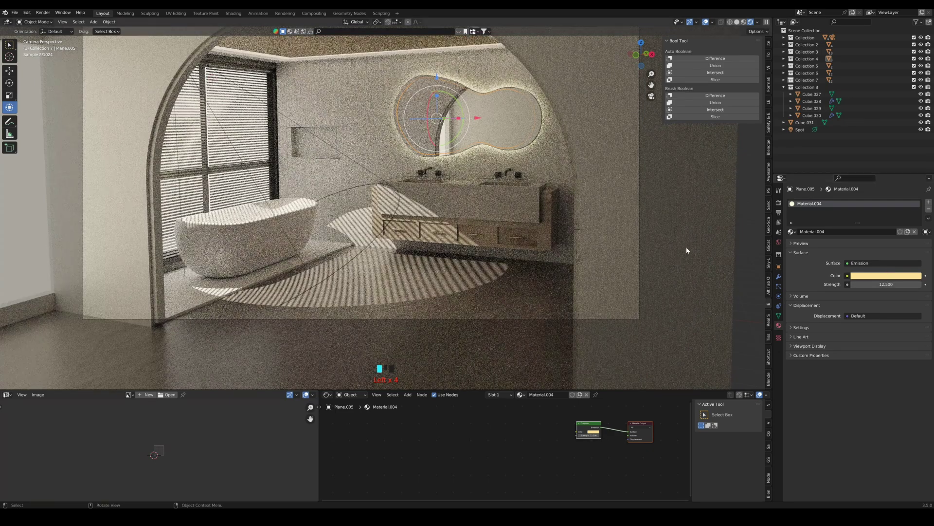
{"action": "left_click", "coordinate": [889, 276]}
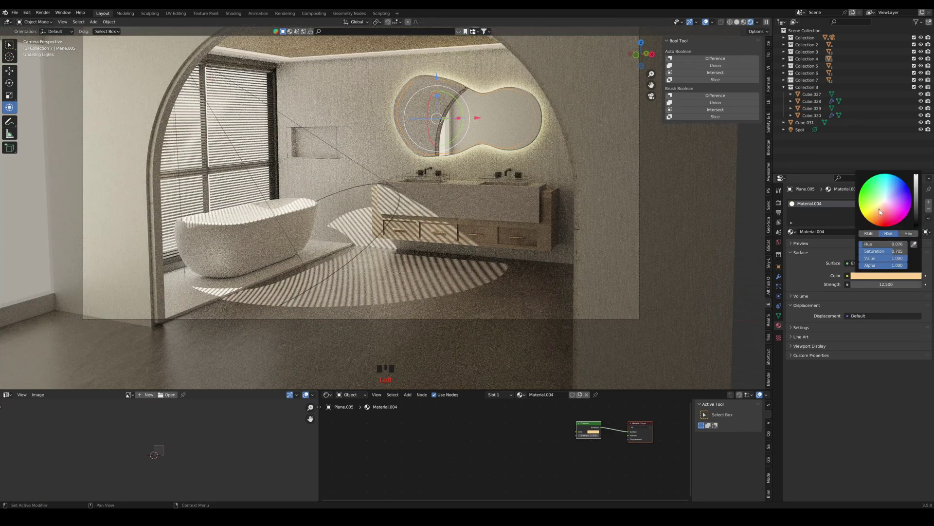
{"action": "left_click", "coordinate": [879, 212]}
{"action": "key", "text": "ctrl+s"}
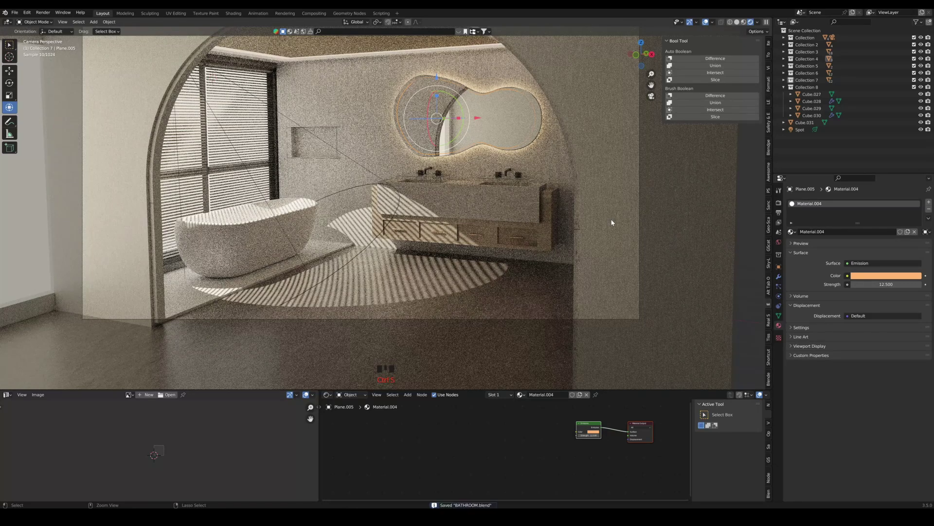
{"action": "left_click", "coordinate": [613, 223]}
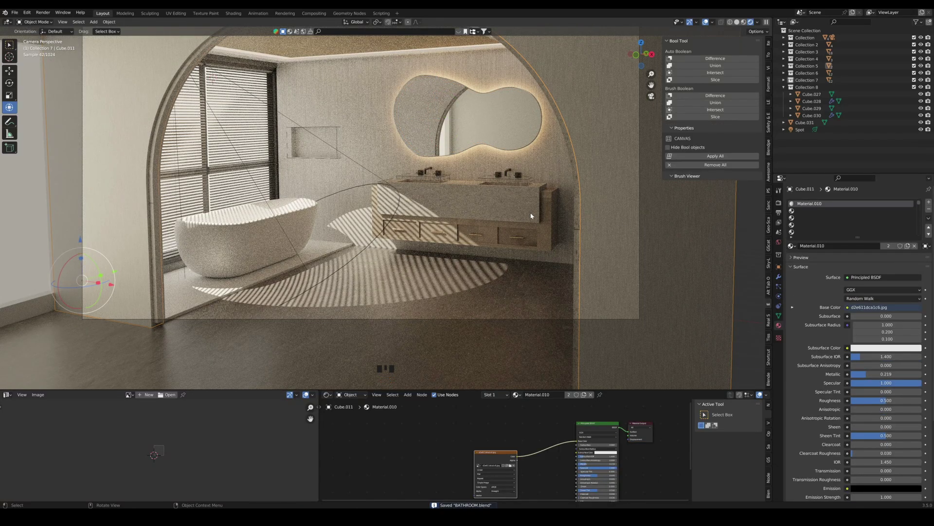
Set the ceiling's emissive Material.013 to strength 3.300 with a warm light-orange color and save the file
{"action": "left_click", "coordinate": [392, 42]}
{"action": "left_click", "coordinate": [824, 210]}
{"action": "left_click_drag", "start_coordinate": [885, 295], "coordinate": [912, 295]}
{"action": "left_click", "coordinate": [890, 287]}
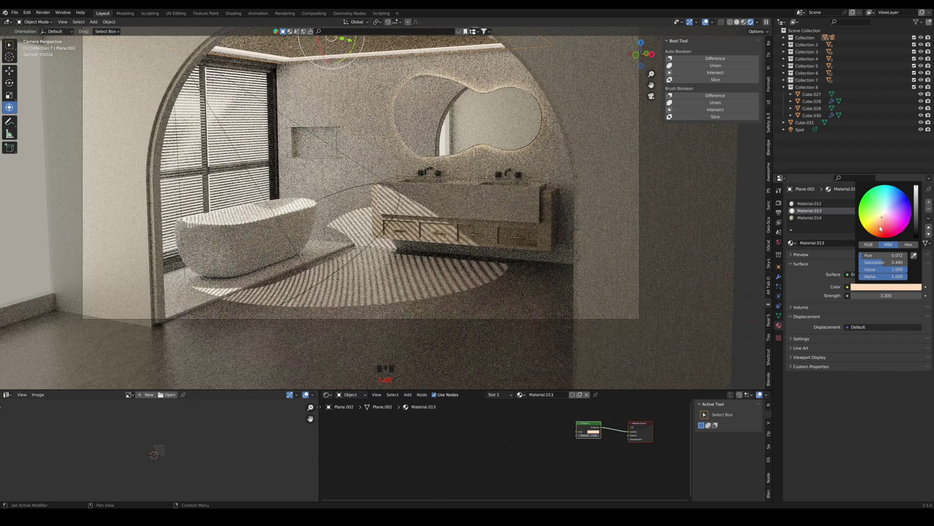
{"action": "left_click", "coordinate": [880, 225]}
{"action": "left_click_drag", "start_coordinate": [880, 227], "coordinate": [880, 220]}
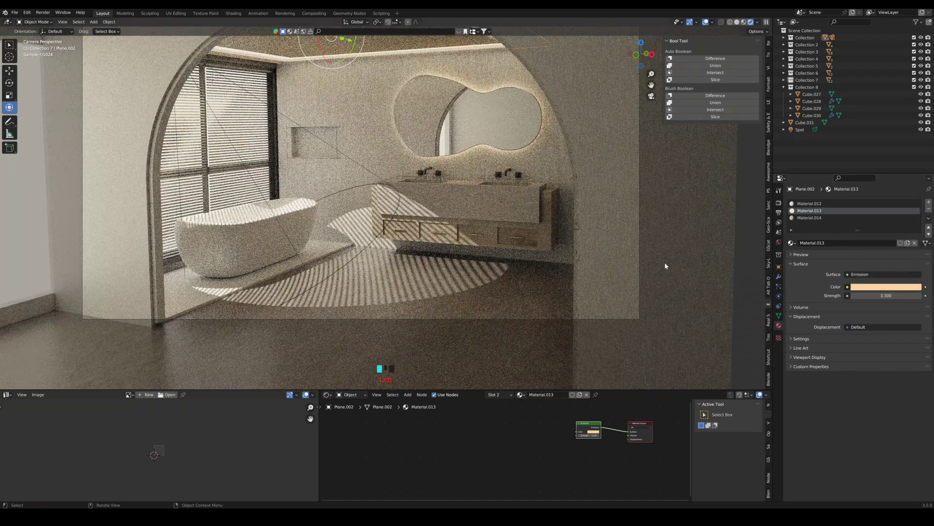
{"action": "left_click", "coordinate": [658, 250]}
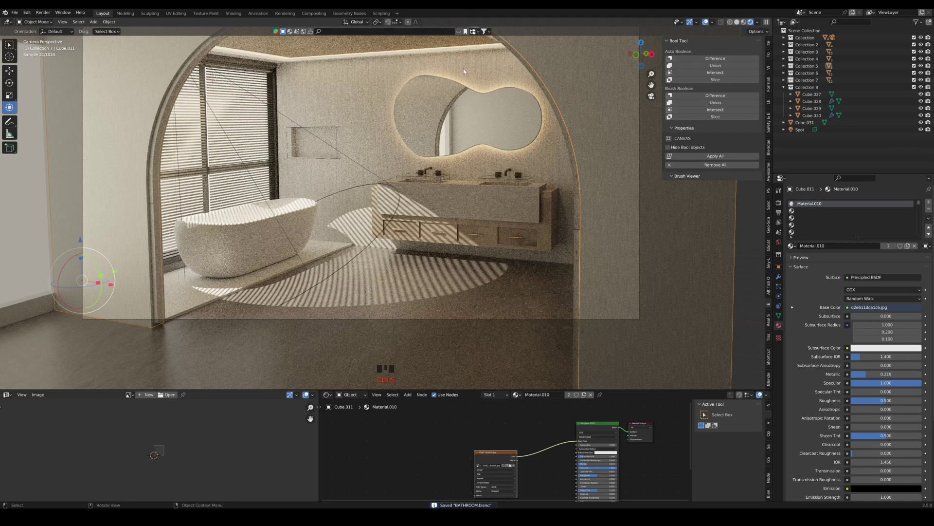
Darken the base color of the ceiling's Material.012 to a gray with value 0.247
{"action": "left_click", "coordinate": [310, 59]}
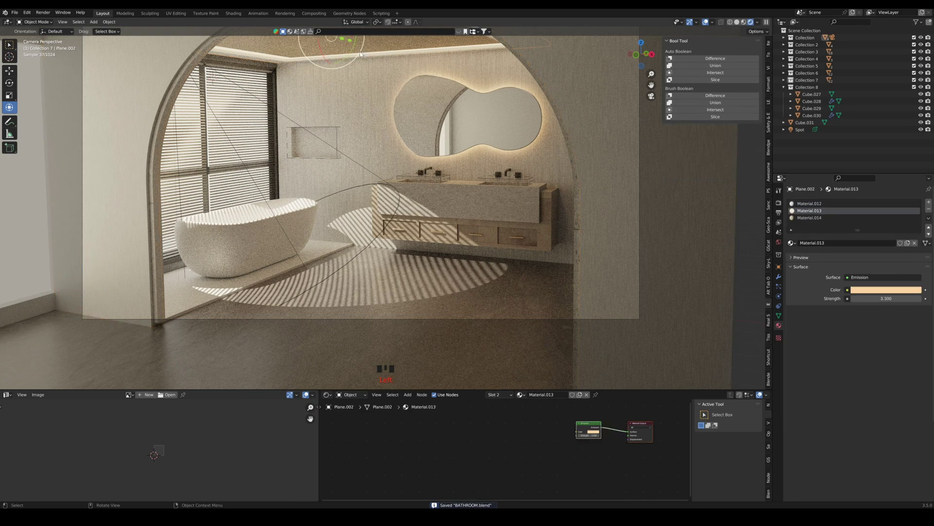
{"action": "left_click", "coordinate": [809, 204]}
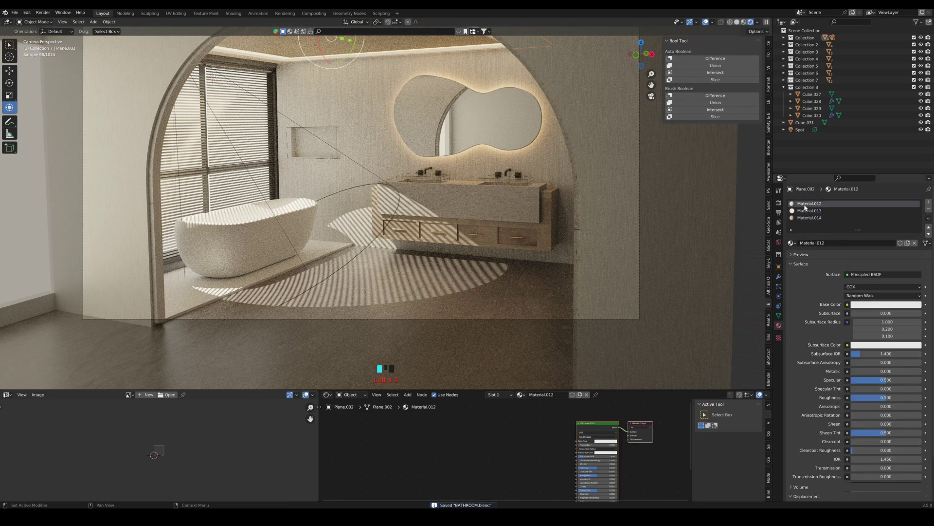
{"action": "left_click", "coordinate": [886, 305]}
{"action": "left_click_drag", "start_coordinate": [916, 221], "coordinate": [917, 227]}
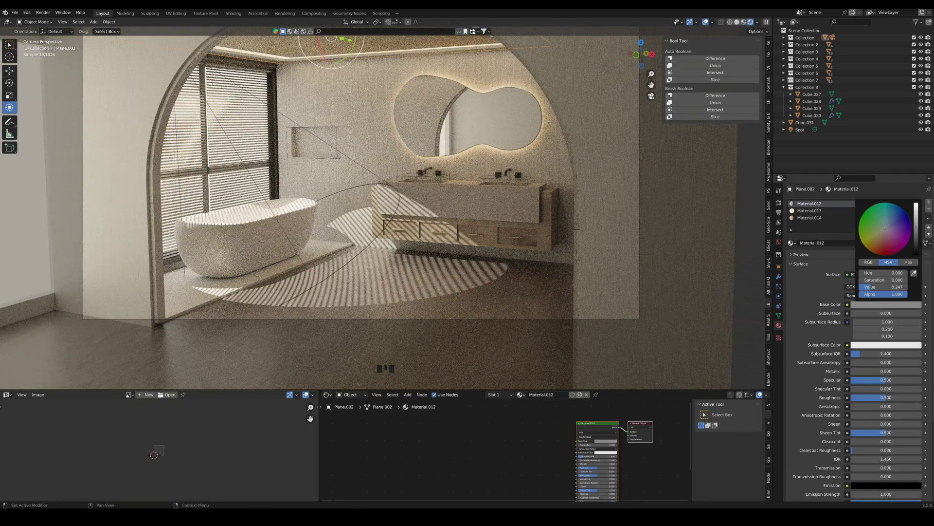
Copy the MetalAluminum_REFL2.jpg texture node from Material.014 into the ceiling's Material.012 and connect it to the Base Color
{"action": "left_click", "coordinate": [834, 220]}
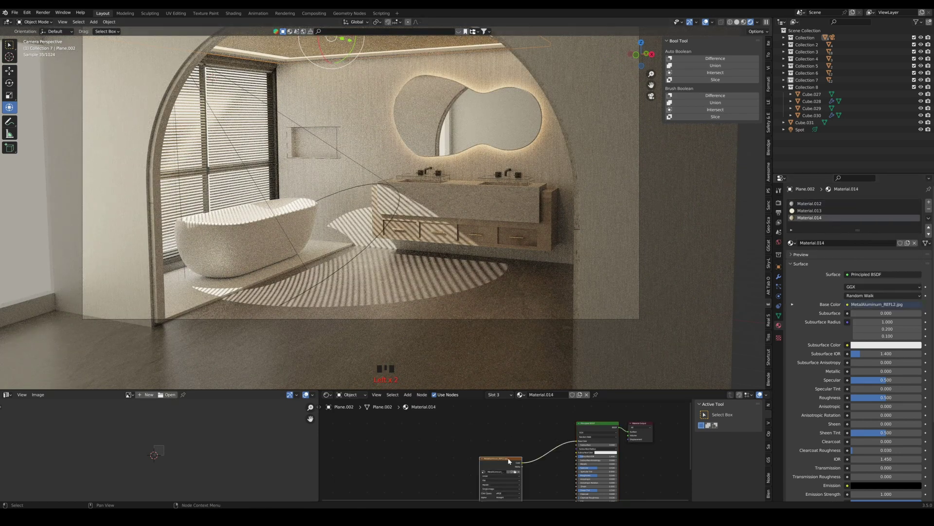
{"action": "left_click", "coordinate": [809, 205]}
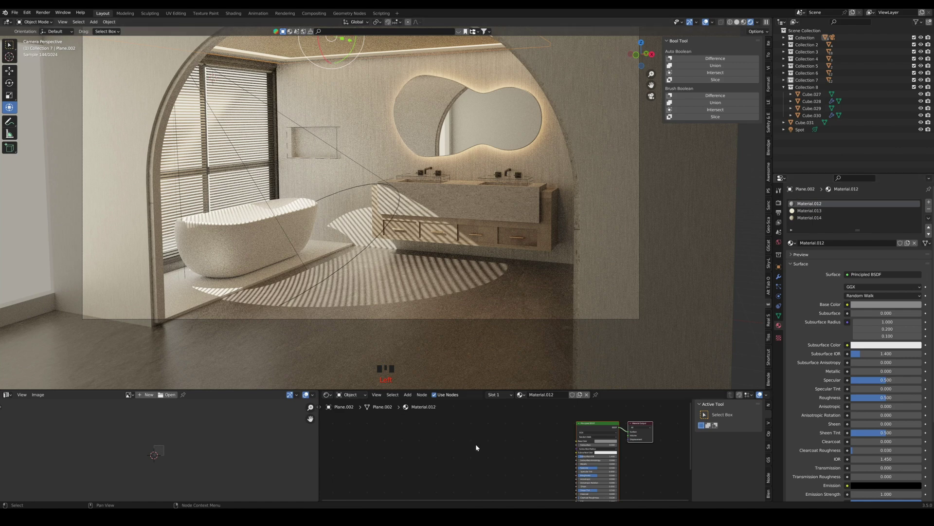
{"action": "key", "text": "ctrl+v"}
{"action": "left_click_drag", "start_coordinate": [481, 425], "coordinate": [579, 441]}
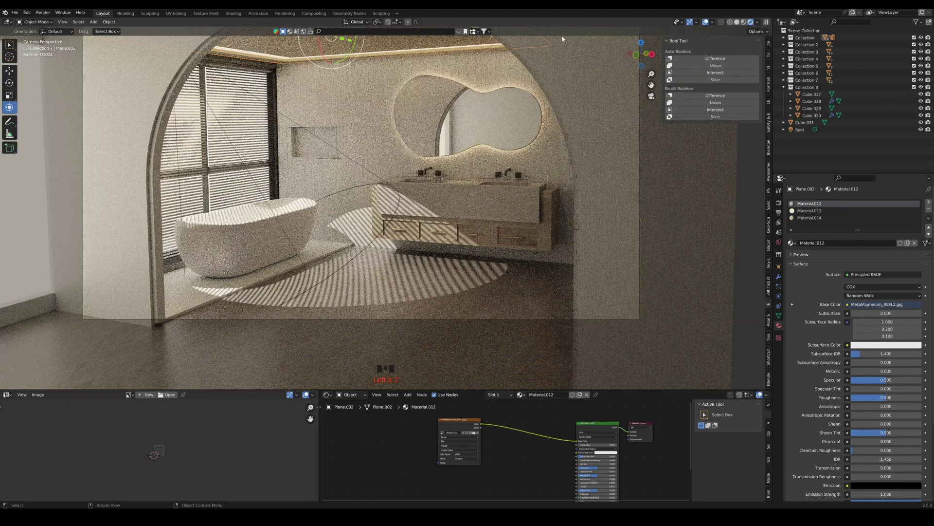
{"action": "left_click", "coordinate": [513, 86]}
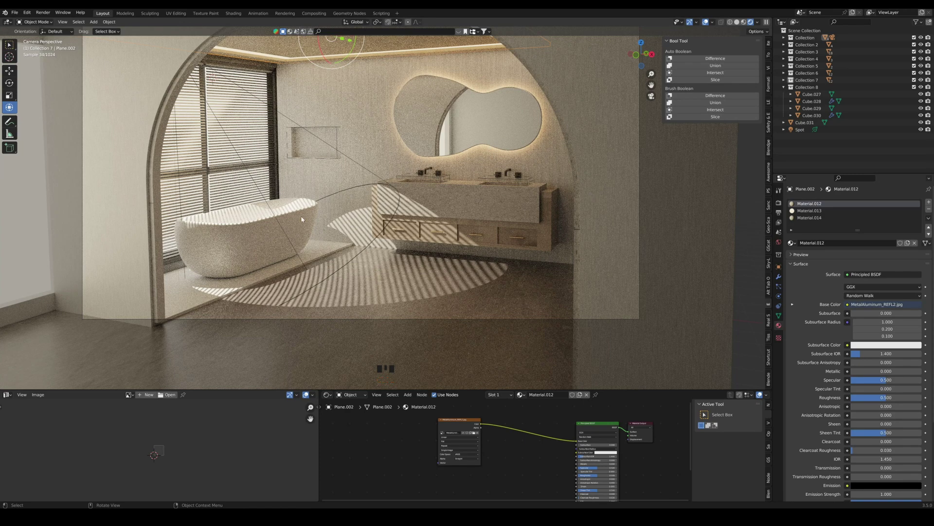
{"action": "left_click", "coordinate": [334, 247]}
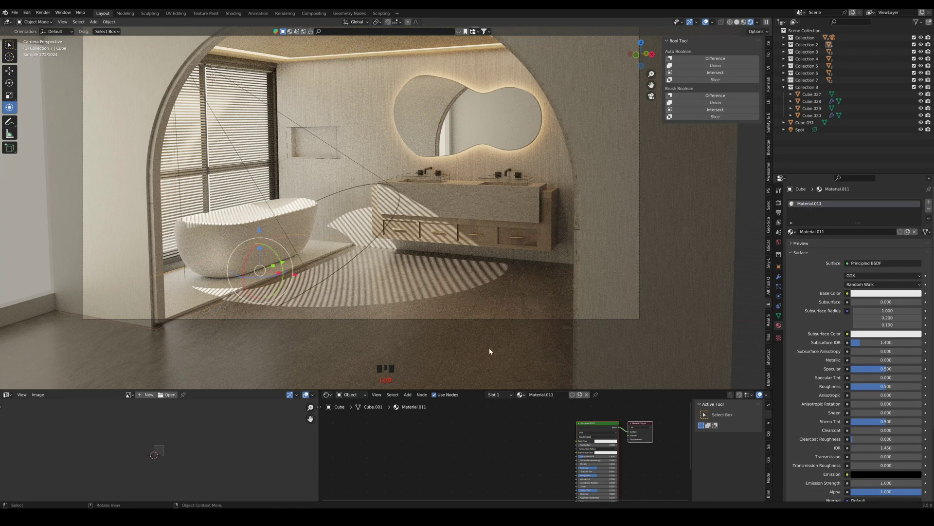
{"action": "left_click", "coordinate": [517, 516]}
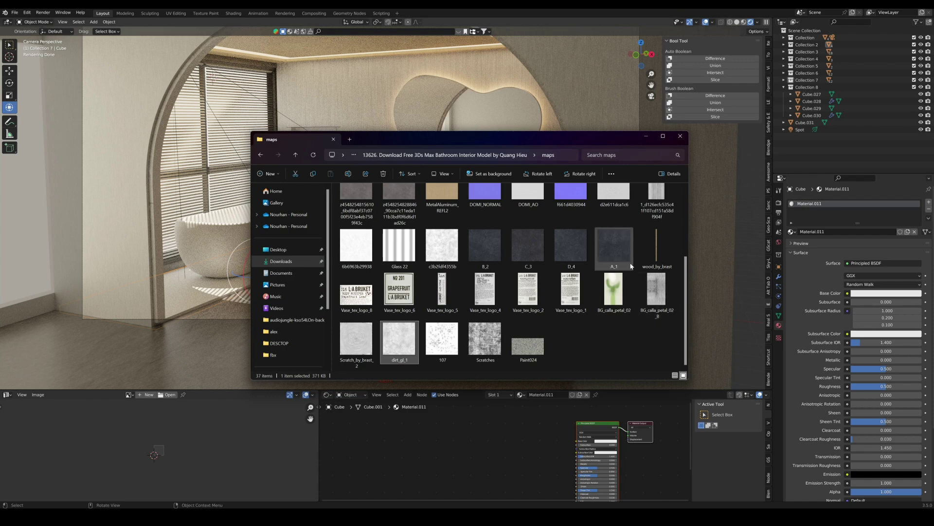
{"action": "scroll", "coordinate": [664, 291], "scroll_direction": "up", "scroll_amount": 3}
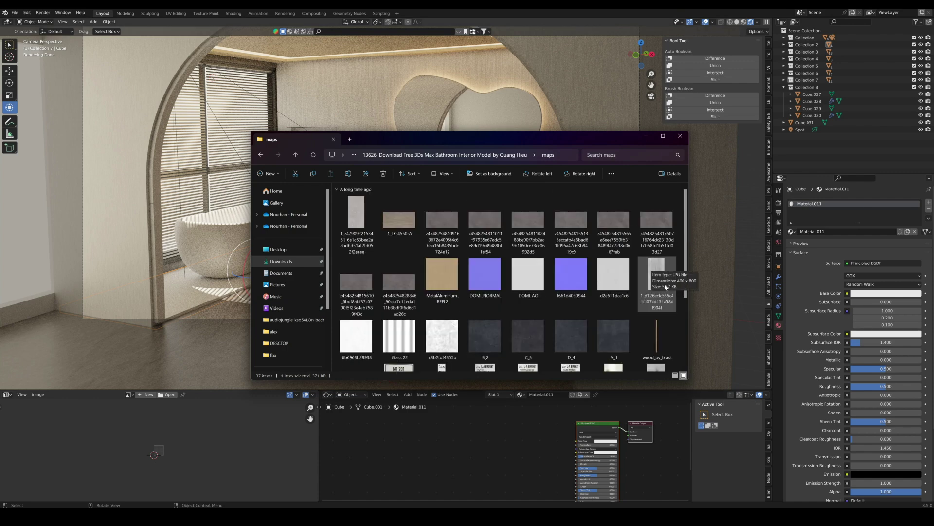
{"action": "left_click_drag", "start_coordinate": [655, 218], "coordinate": [577, 440]}
{"action": "left_click", "coordinate": [478, 444]}
Set the bathtub platform's Material.011 to metallic 0.212 and specular 1.000
{"action": "left_click", "coordinate": [298, 297]}
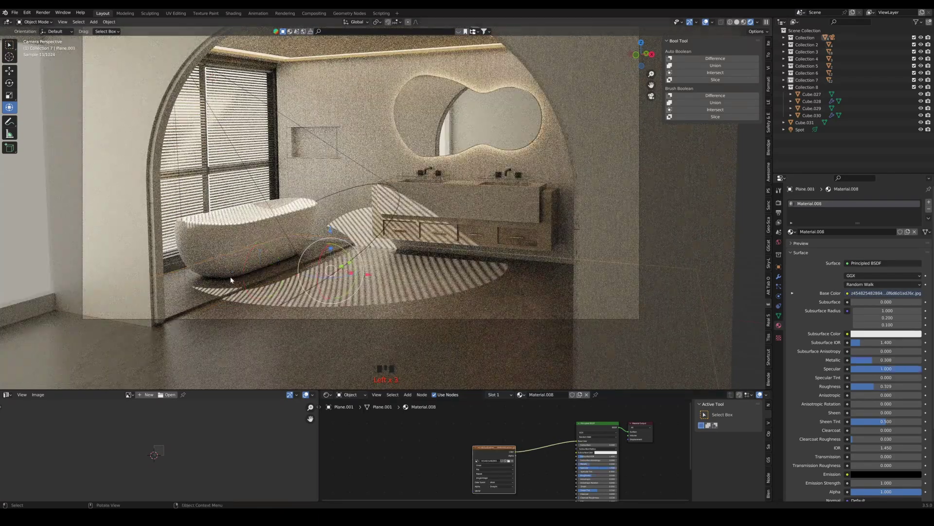
{"action": "left_click", "coordinate": [213, 283]}
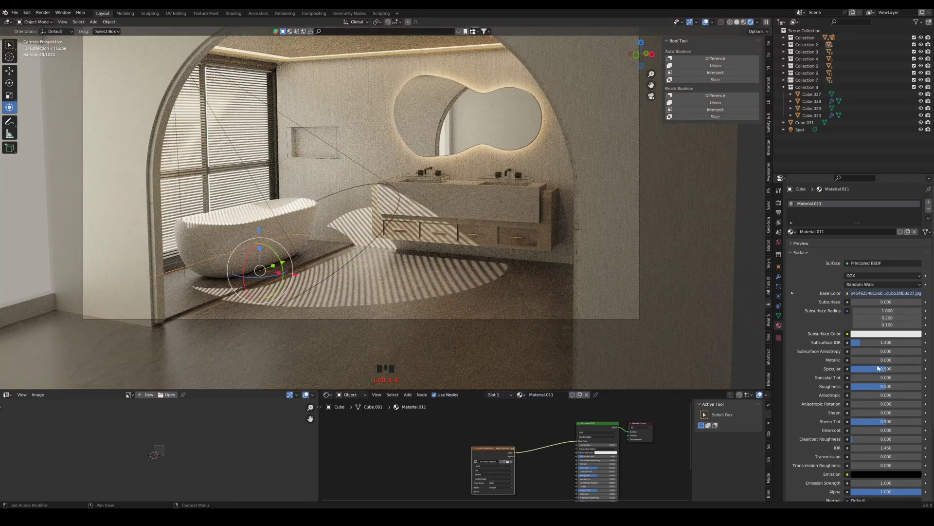
{"action": "left_click_drag", "start_coordinate": [876, 361], "coordinate": [919, 369]}
{"action": "left_click", "coordinate": [572, 302]}
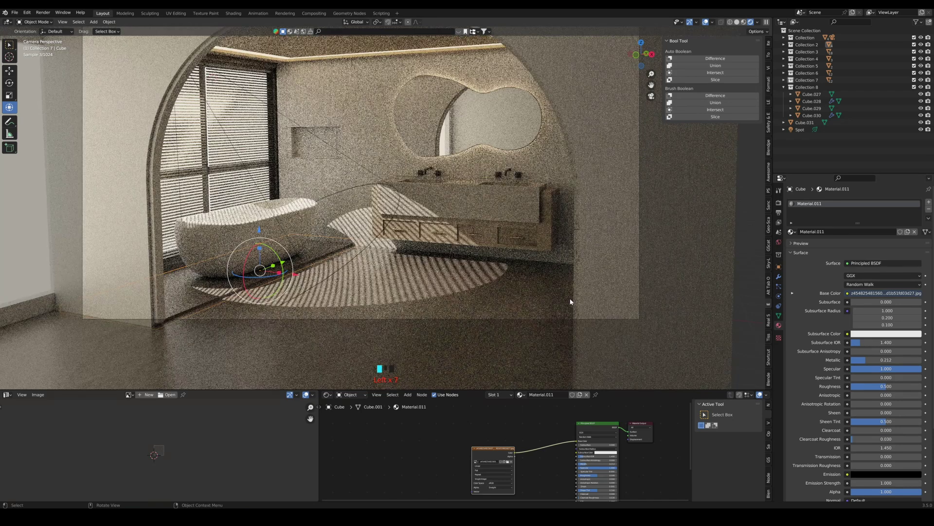
Lower the spot light's emission strength to 6.800 and save the file
{"action": "left_click", "coordinate": [257, 187]}
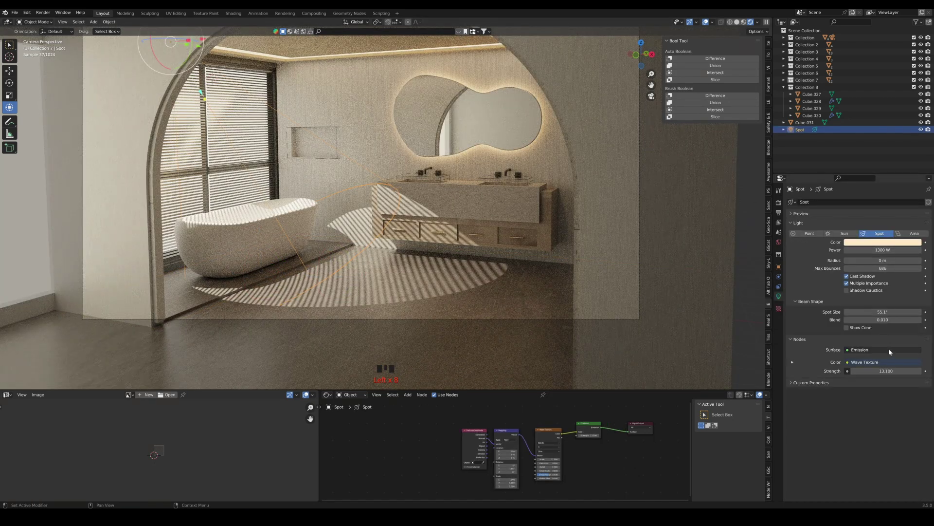
{"action": "left_click", "coordinate": [886, 371]}
{"action": "left_click_drag", "start_coordinate": [885, 371], "coordinate": [871, 371]}
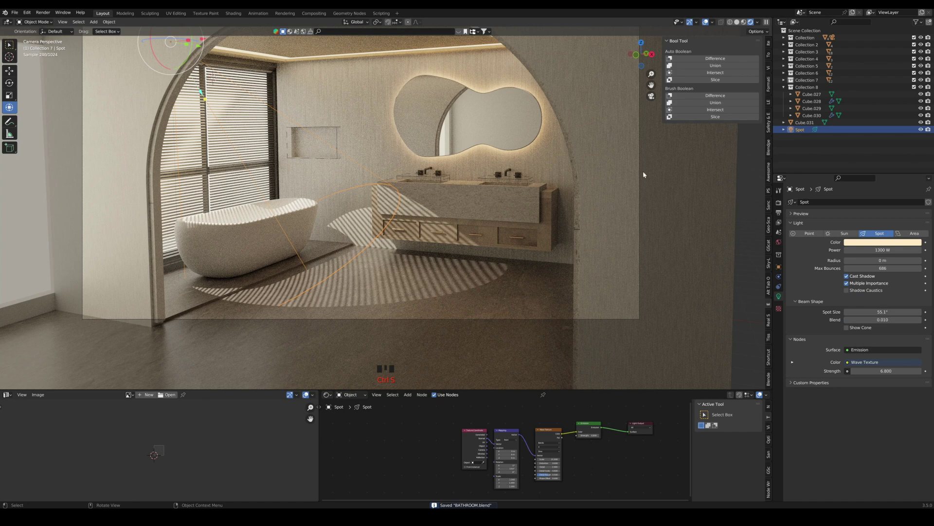
Switch to solid shading and select the upper and lower outer pane faces of the window Cube.031 in edit mode
{"action": "left_click", "coordinate": [737, 23]}
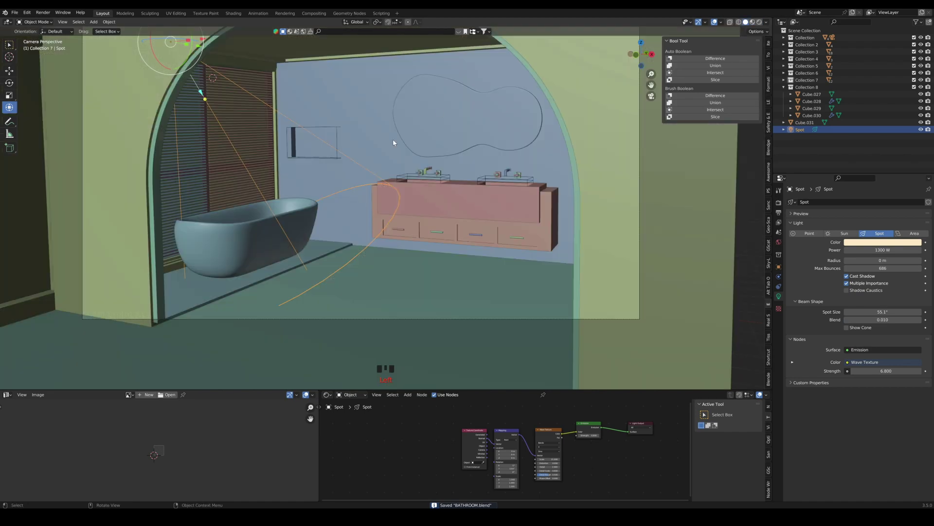
{"action": "mouse_move", "coordinate": [389, 185]}
{"action": "middle_mouse_down"}
{"action": "mouse_move", "coordinate": [235, 195]}
{"action": "mouse_move", "coordinate": [267, 182]}
{"action": "middle_mouse_up"}
{"action": "middle_click_drag", "start_coordinate": [435, 201], "coordinate": [307, 230], "text": "shift"}
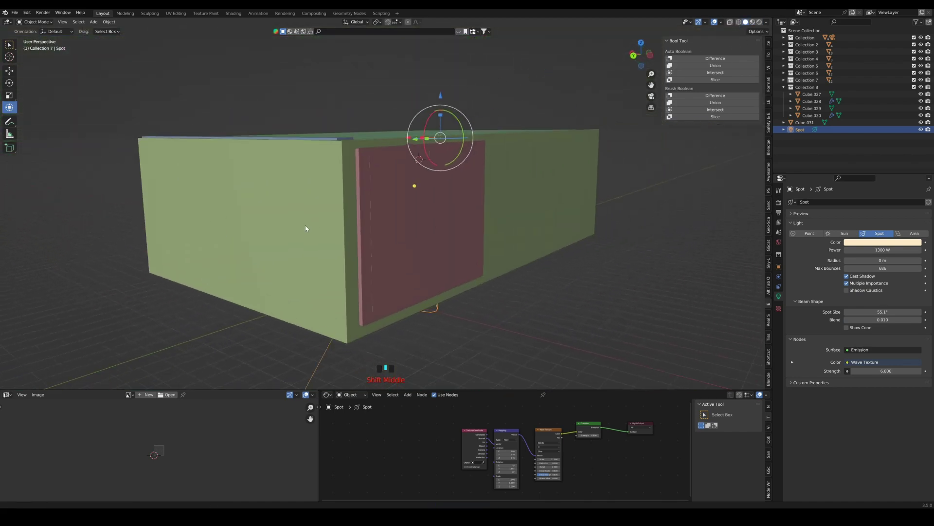
{"action": "scroll", "coordinate": [416, 229], "scroll_direction": "up", "scroll_amount": 1}
{"action": "left_click", "coordinate": [415, 229]}
{"action": "key", "text": "Tab"}
{"action": "left_click", "coordinate": [418, 231]}
{"action": "left_click", "coordinate": [440, 257], "text": "shift"}
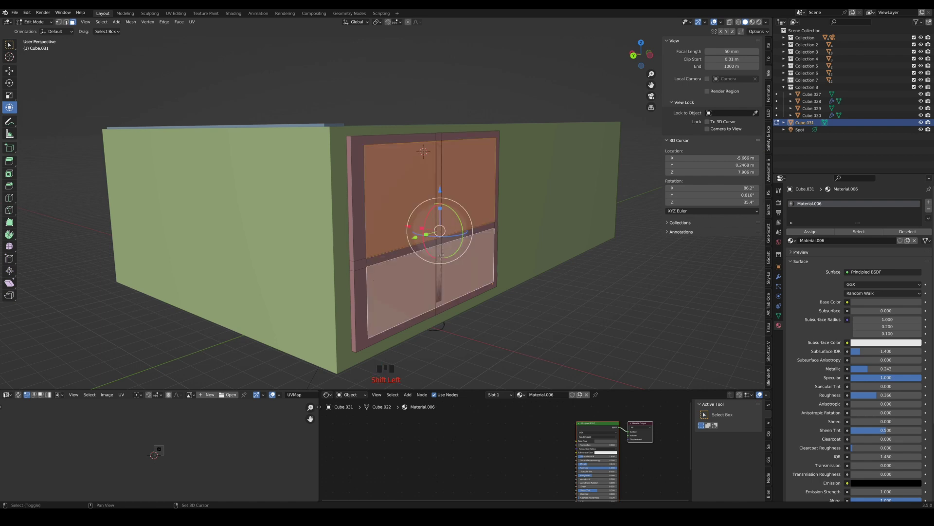
{"action": "scroll", "coordinate": [430, 250], "scroll_direction": "up", "scroll_amount": 1}
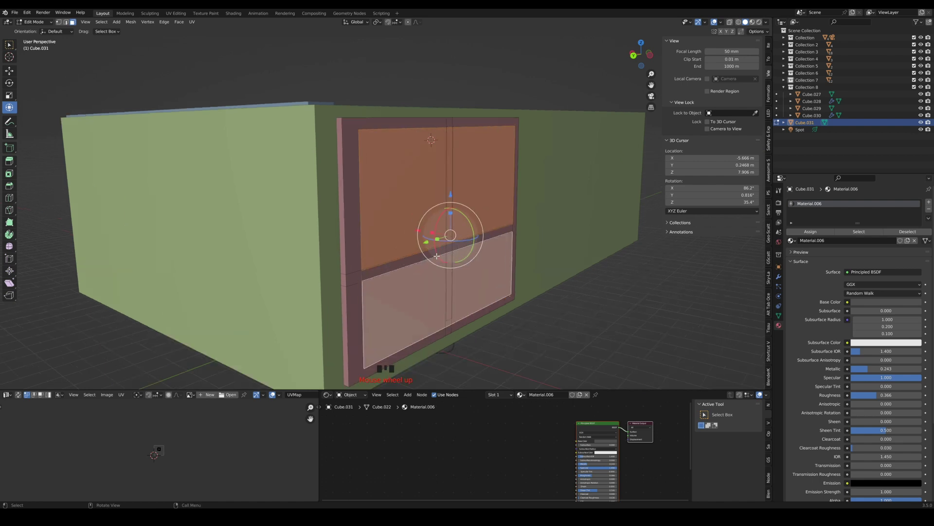
{"action": "key", "text": "Delete"}
{"action": "left_click", "coordinate": [463, 253]}
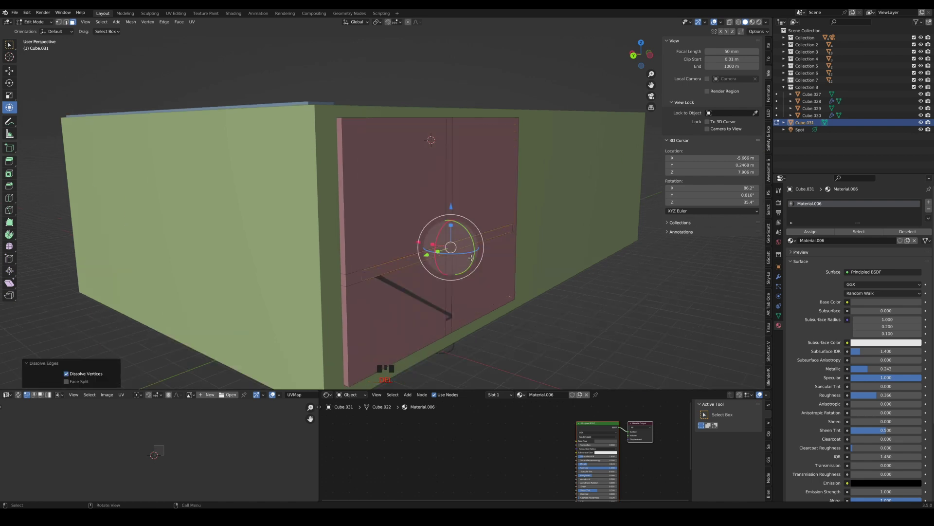
{"action": "key", "text": "ctrl+z"}
Delete the window's selected upper and lower pane faces
{"action": "mouse_move", "coordinate": [472, 257]}
{"action": "middle_mouse_down"}
{"action": "mouse_move", "coordinate": [427, 264]}
{"action": "mouse_move", "coordinate": [456, 265]}
{"action": "middle_mouse_up"}
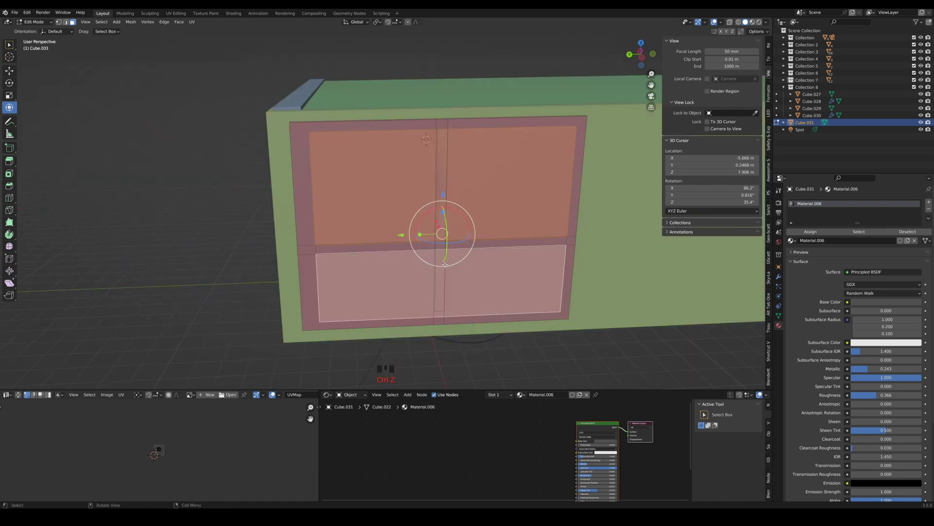
{"action": "key", "text": "Delete"}
{"action": "left_click", "coordinate": [430, 228]}
Select the window's four remaining pane faces between the crossing bars
{"action": "left_click", "coordinate": [389, 218]}
{"action": "left_click", "coordinate": [487, 205], "text": "shift"}
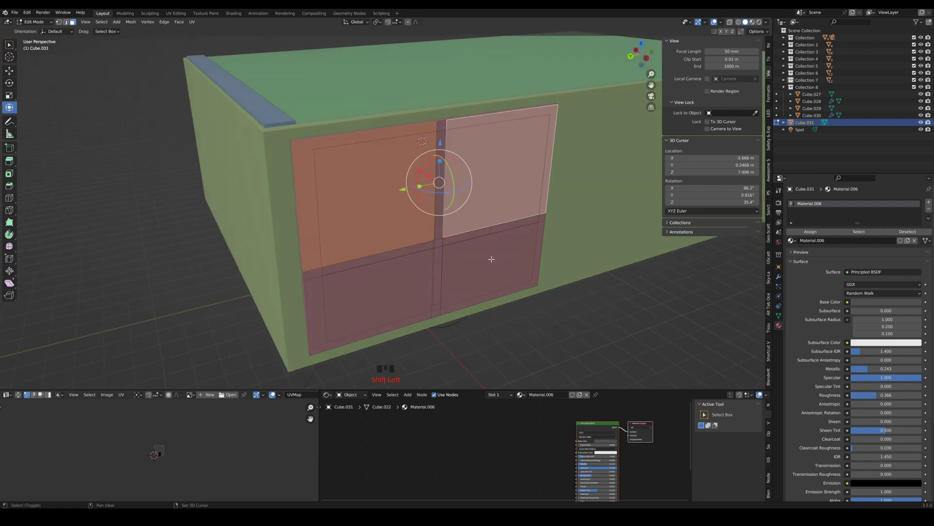
{"action": "left_click", "coordinate": [491, 259], "text": "shift"}
{"action": "left_click", "coordinate": [413, 273], "text": "shift"}
{"action": "key", "text": "i"}
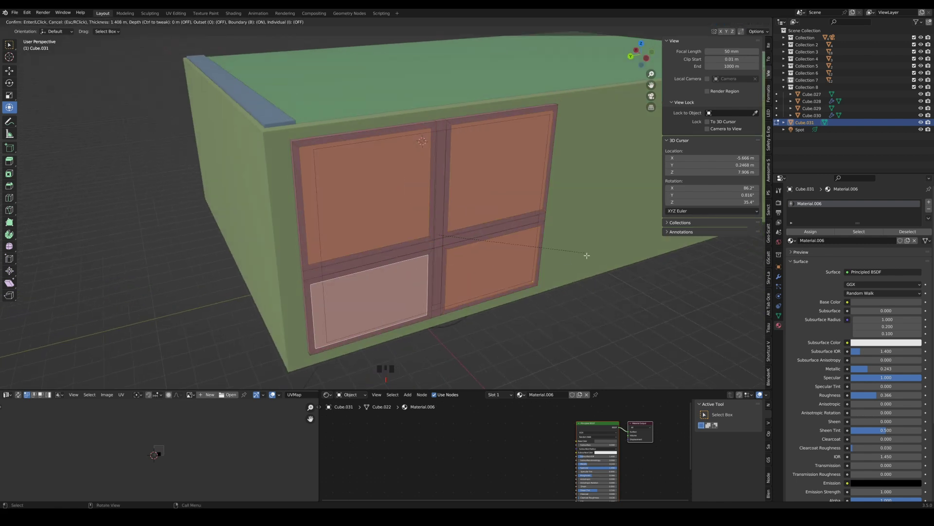
{"action": "left_click", "coordinate": [586, 255]}
{"action": "key", "text": "ctrl+z"}
Delete the four selected pane faces and leave edit mode on the window
{"action": "key", "text": "Delete"}
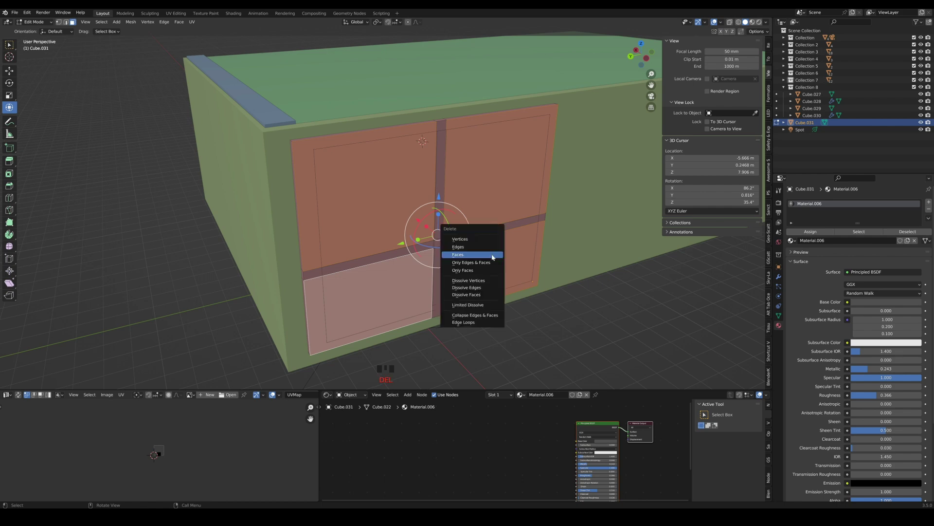
{"action": "left_click", "coordinate": [494, 256]}
{"action": "scroll", "coordinate": [457, 240], "scroll_direction": "up", "scroll_amount": 1}
{"action": "key", "text": "Tab"}
Delete the outer wall face behind the window frame from the room shell in edit mode
{"action": "left_click", "coordinate": [410, 229]}
{"action": "key", "text": "Tab"}
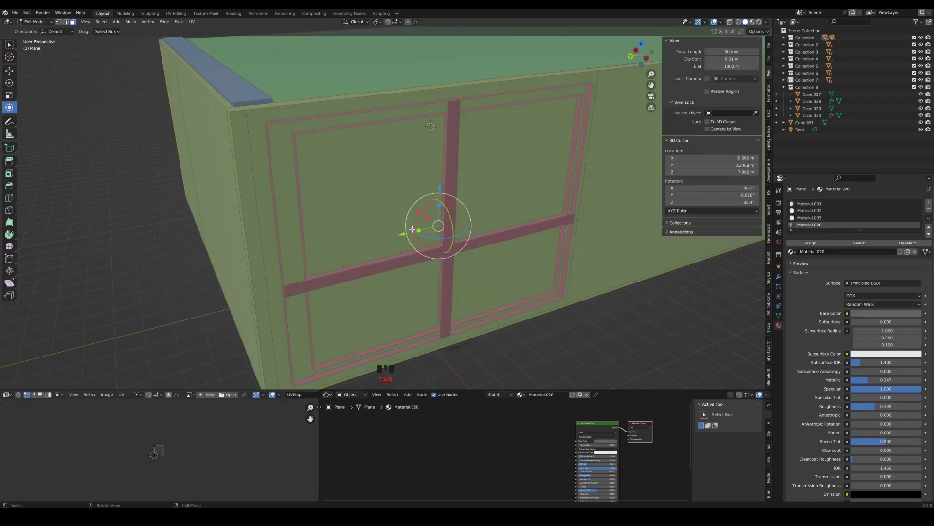
{"action": "left_click", "coordinate": [411, 229]}
{"action": "mouse_move", "coordinate": [412, 229]}
{"action": "middle_mouse_down"}
{"action": "mouse_move", "coordinate": [543, 210]}
{"action": "mouse_move", "coordinate": [398, 225]}
{"action": "middle_mouse_up"}
{"action": "middle_click_drag", "start_coordinate": [307, 247], "coordinate": [460, 234]}
{"action": "key", "text": "ctrl+z"}
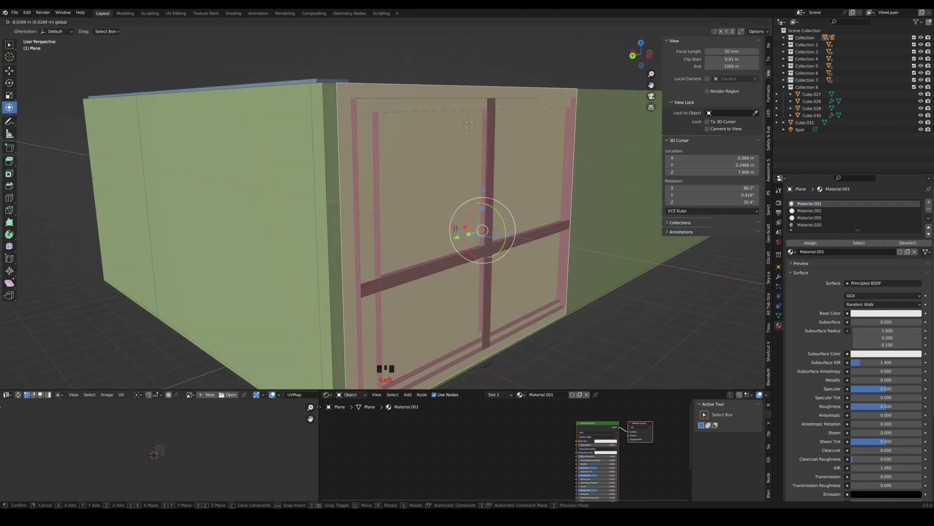
{"action": "key", "text": "x"}
{"action": "left_click", "coordinate": [465, 222]}
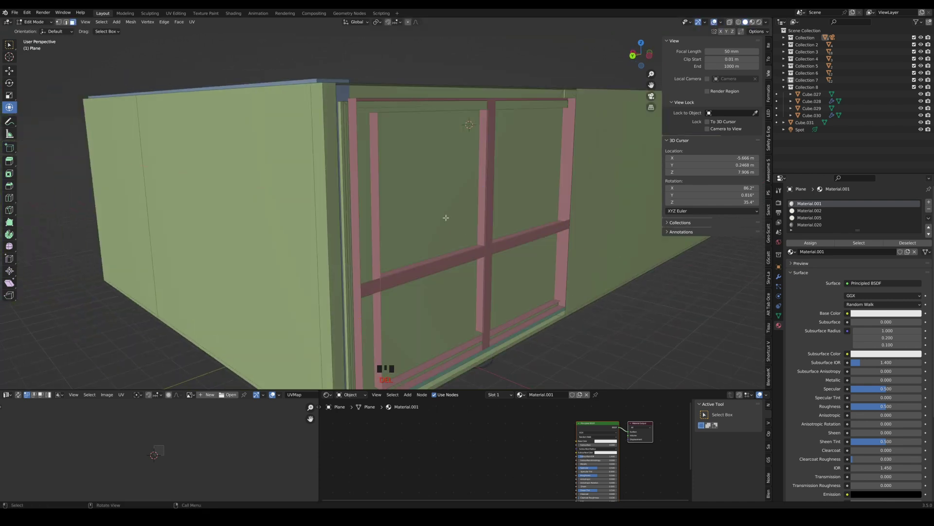
Delete the emissive Material.002 face behind the window opening and return to object mode
{"action": "left_click", "coordinate": [445, 217]}
{"action": "middle_click_drag", "start_coordinate": [459, 227], "coordinate": [473, 245]}
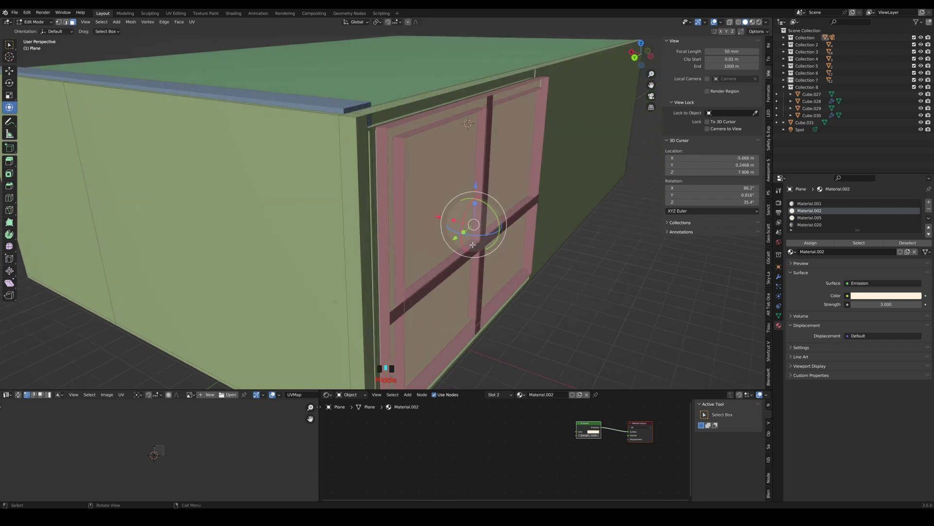
{"action": "left_click_drag", "start_coordinate": [443, 220], "coordinate": [452, 221]}
{"action": "key", "text": "Delete"}
{"action": "left_click", "coordinate": [451, 220]}
{"action": "key", "text": "Tab"}
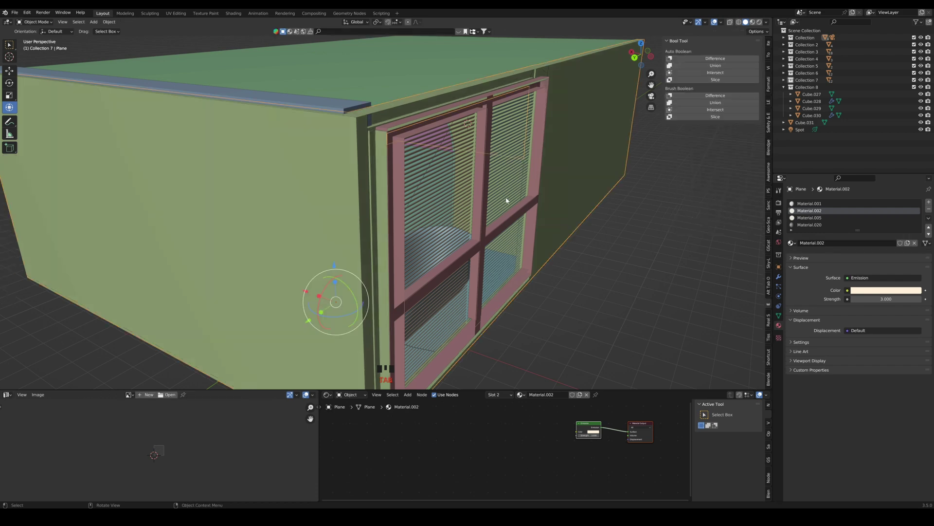
Return to the camera view and move the spot light -3.8194 m along the X axis
{"action": "middle_click_drag", "start_coordinate": [506, 202], "coordinate": [441, 194]}
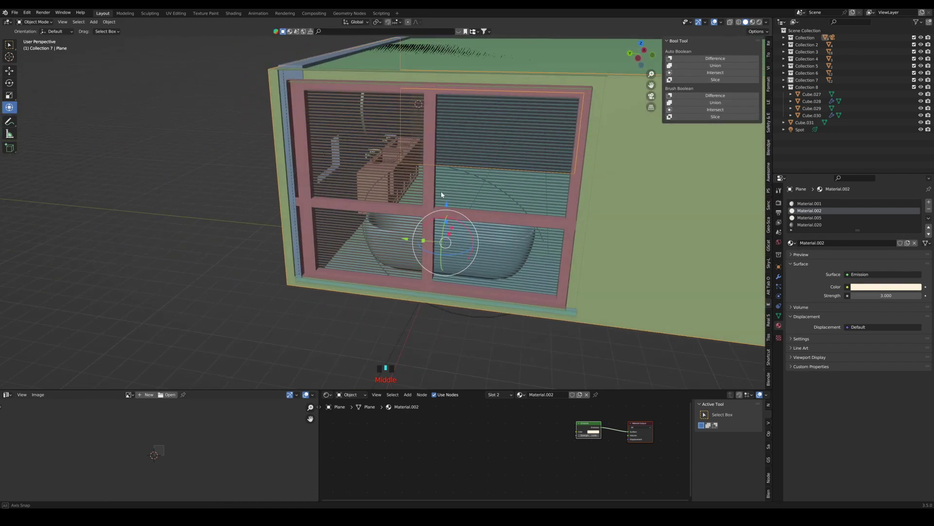
{"action": "left_click", "coordinate": [651, 96]}
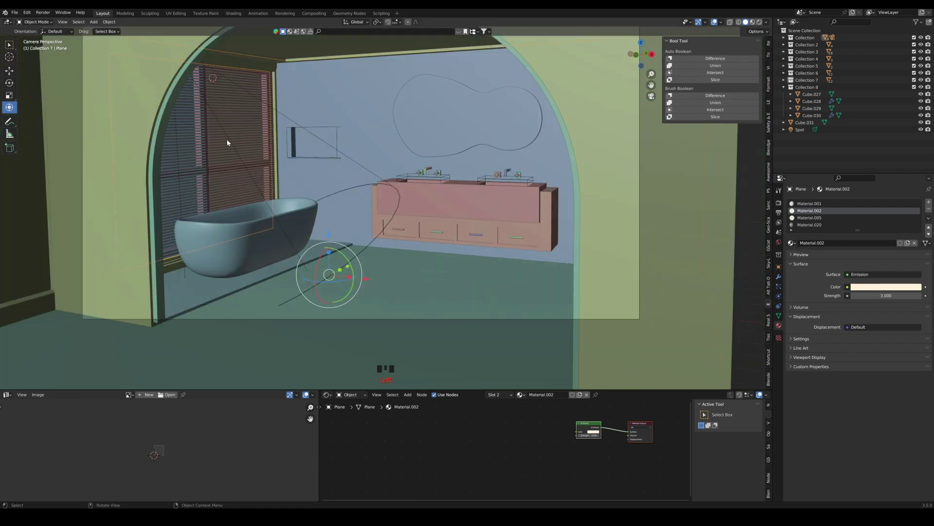
{"action": "left_click", "coordinate": [227, 141]}
{"action": "left_click", "coordinate": [229, 141]}
{"action": "scroll", "coordinate": [231, 140], "scroll_direction": "down", "scroll_amount": 2}
{"action": "middle_click_drag", "start_coordinate": [250, 144], "coordinate": [351, 241], "text": "shift"}
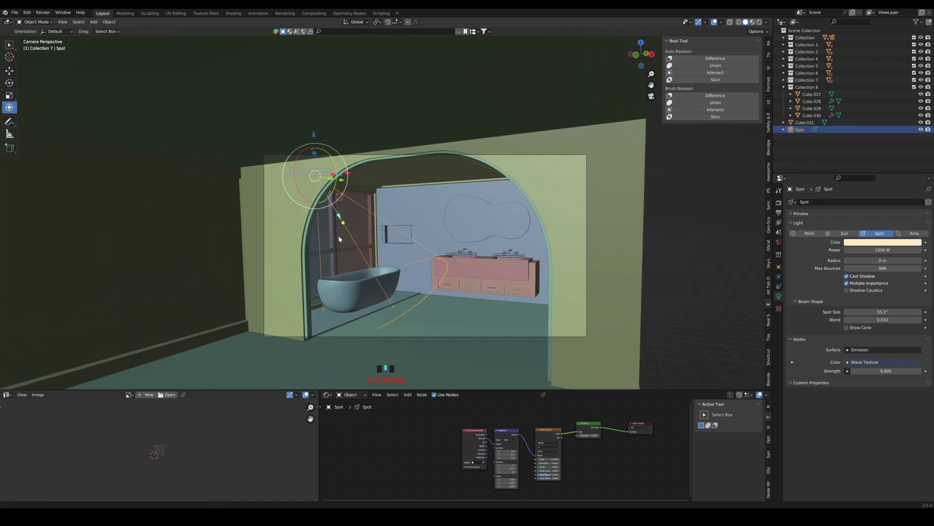
{"action": "middle_click_drag", "start_coordinate": [351, 241], "coordinate": [378, 266]}
{"action": "scroll", "coordinate": [358, 214], "scroll_direction": "down", "scroll_amount": 3}
{"action": "left_click_drag", "start_coordinate": [351, 175], "coordinate": [291, 175]}
{"action": "left_click", "coordinate": [651, 96]}
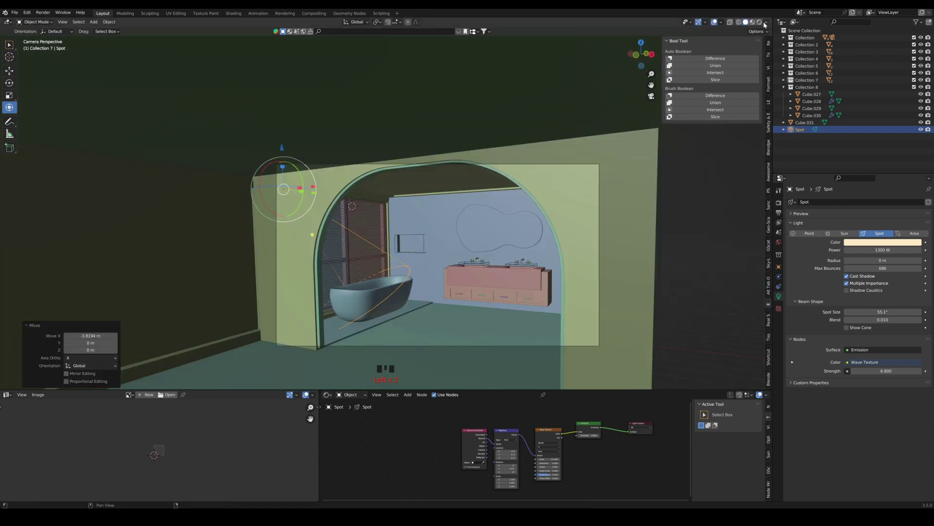
Switch to rendered shading and examine the moved spot light's effect on the bathroom
{"action": "left_click", "coordinate": [762, 22]}
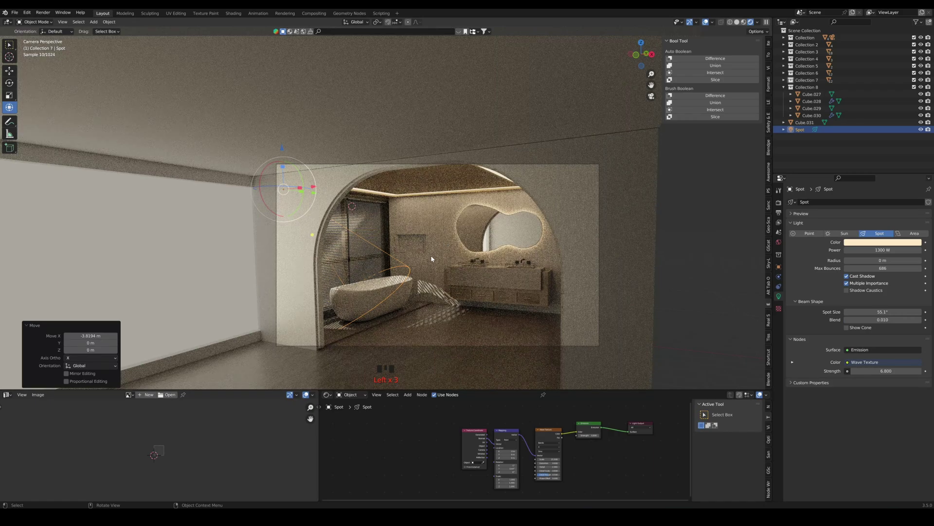
{"action": "scroll", "coordinate": [432, 265], "scroll_direction": "up", "scroll_amount": 2}
{"action": "middle_click_drag", "start_coordinate": [435, 263], "coordinate": [428, 177], "text": "shift"}
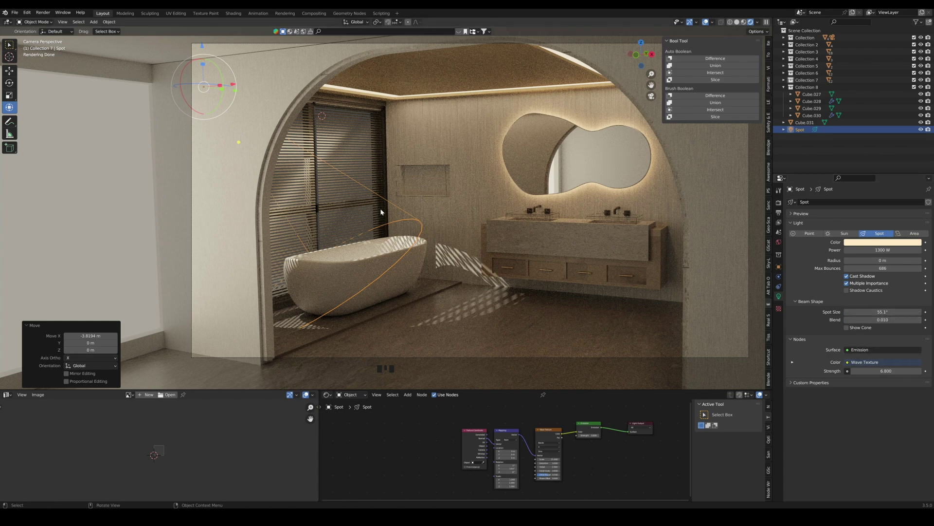
Delete the spot light and reduce the metallic value of the near window blind's material to 0.267
{"action": "key", "text": "Delete"}
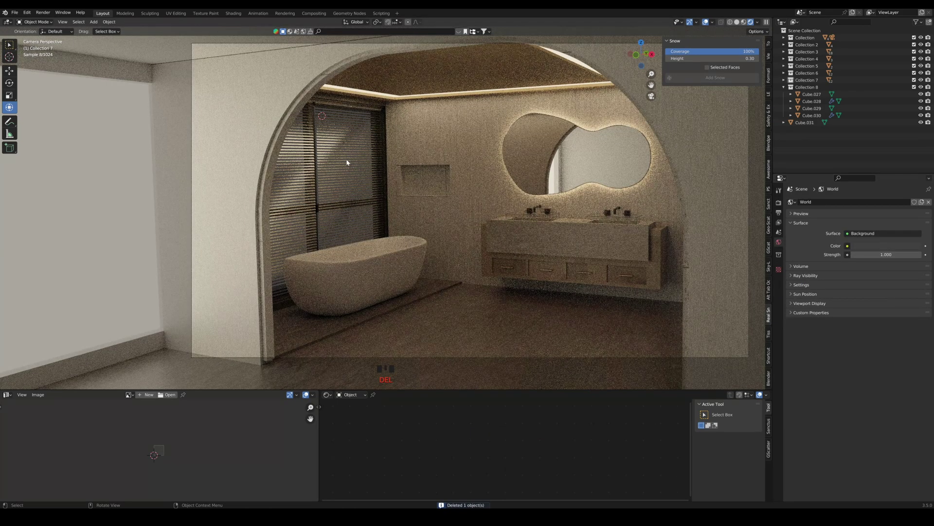
{"action": "left_click", "coordinate": [337, 153]}
{"action": "left_click", "coordinate": [342, 174]}
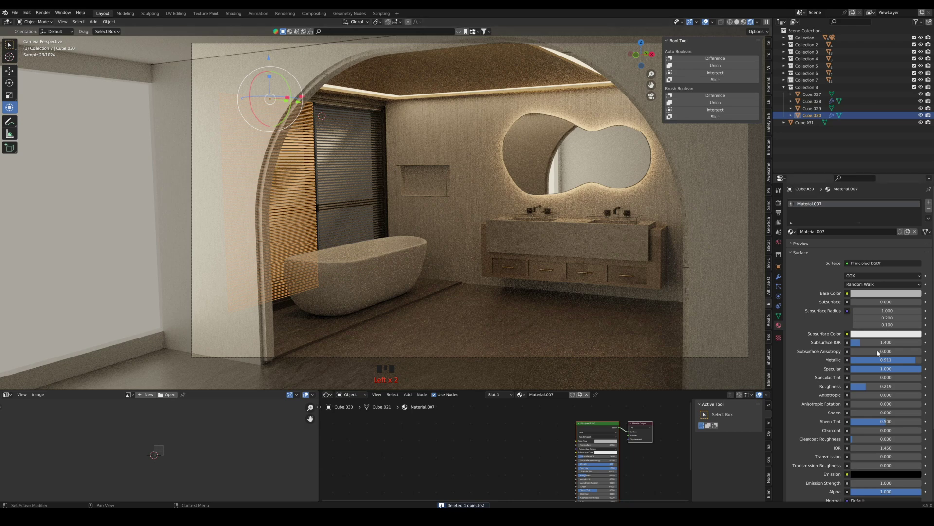
{"action": "scroll", "coordinate": [877, 352], "scroll_direction": "down", "scroll_amount": 3}
{"action": "left_click_drag", "start_coordinate": [881, 331], "coordinate": [869, 331]}
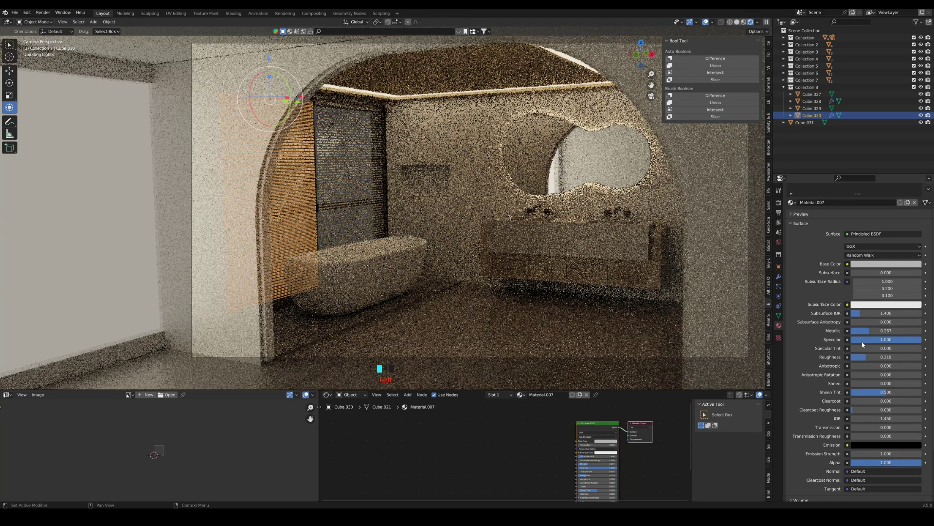
Adjust the back wall material's roughness, lower the other window blind's metallic value, and select the vanity cabinet
{"action": "left_click", "coordinate": [528, 221]}
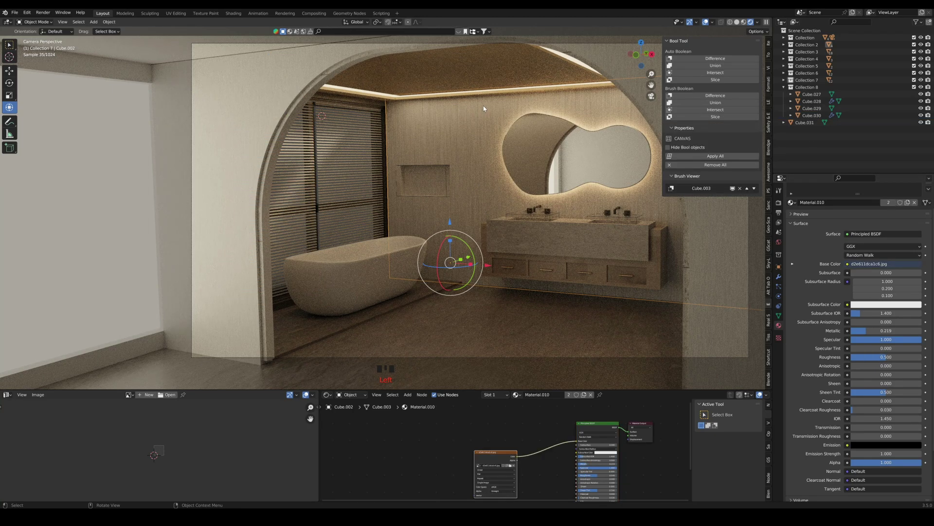
{"action": "left_click_drag", "start_coordinate": [900, 357], "coordinate": [902, 357]}
{"action": "left_click", "coordinate": [332, 162]}
{"action": "left_click_drag", "start_coordinate": [870, 331], "coordinate": [860, 331]}
{"action": "left_click", "coordinate": [551, 270]}
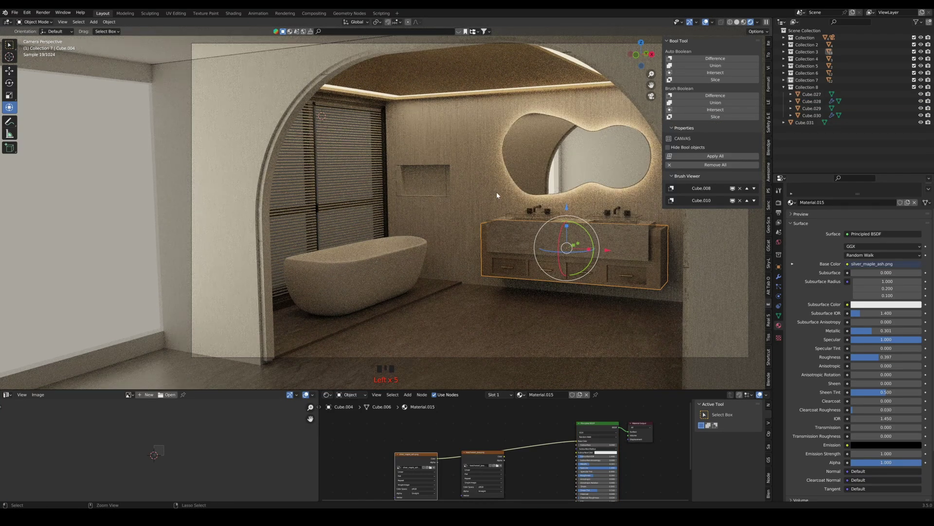
Add an area light outside the window at a newly placed 3D cursor and rotate it about 67° around Y toward the room
{"action": "middle_click_drag", "start_coordinate": [497, 193], "coordinate": [399, 224]}
{"action": "right_click", "coordinate": [368, 178], "text": "shift"}
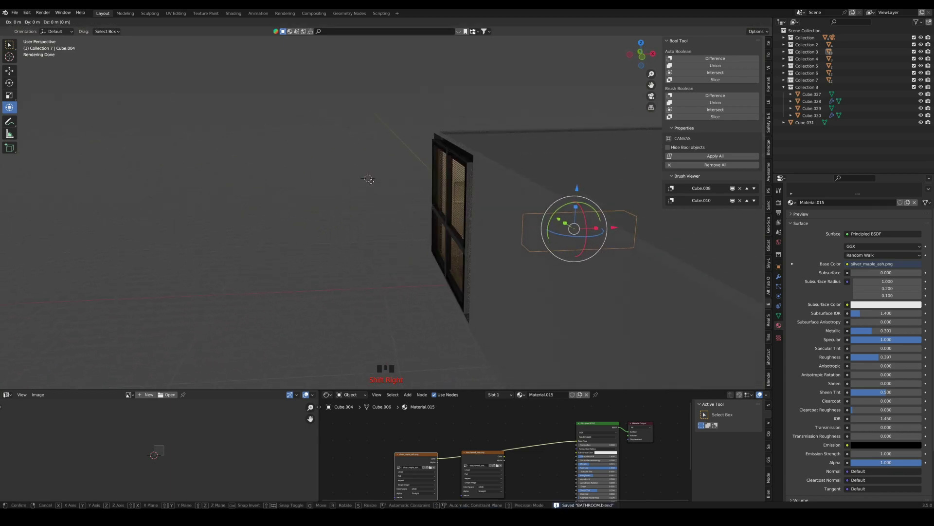
{"action": "key", "text": "shift+a"}
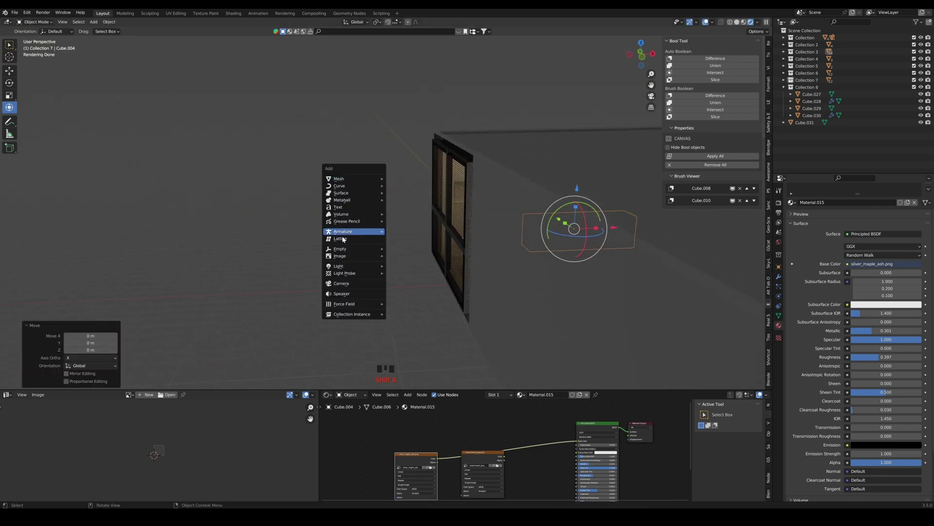
{"action": "mouse_move", "coordinate": [355, 268]}
{"action": "left_click", "coordinate": [425, 290]}
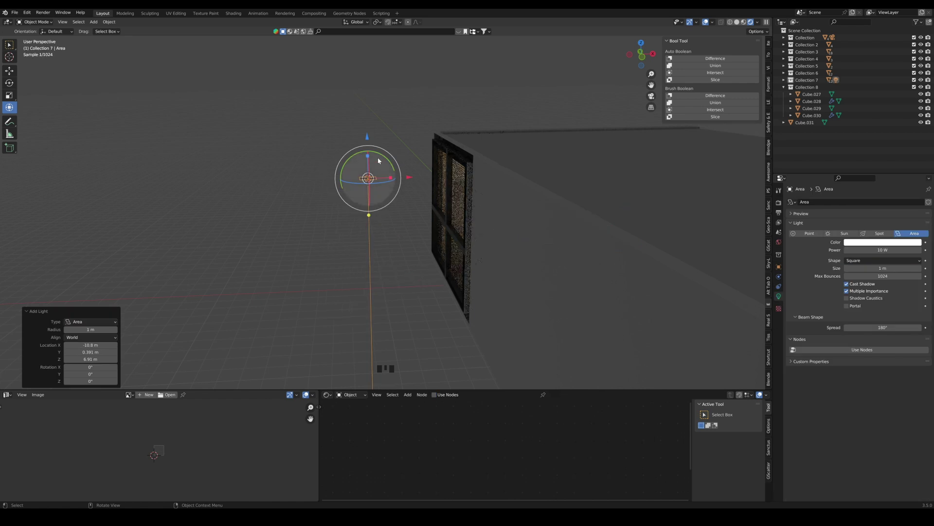
{"action": "left_click_drag", "start_coordinate": [381, 155], "coordinate": [344, 145]}
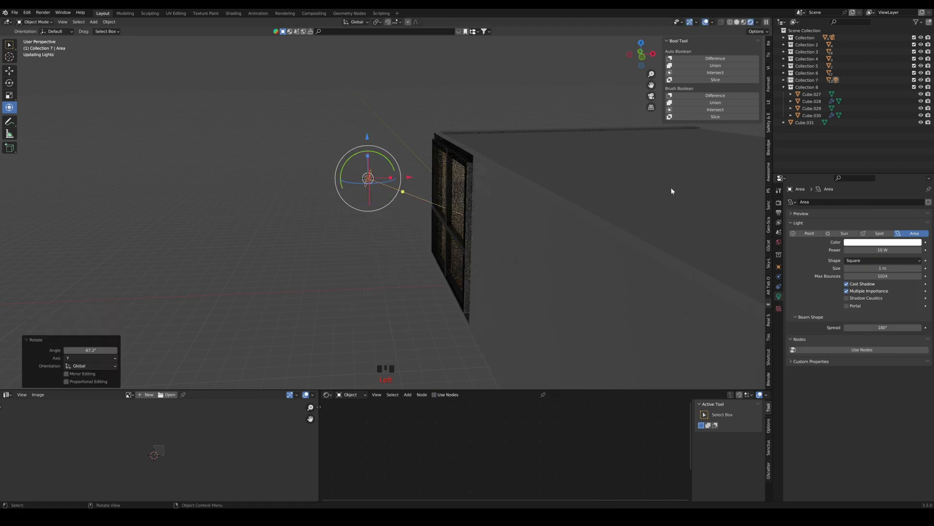
Set the area light's power to 2000 W and return to the camera view
{"action": "double_click", "coordinate": [907, 251]}
{"action": "type", "text": "200"}
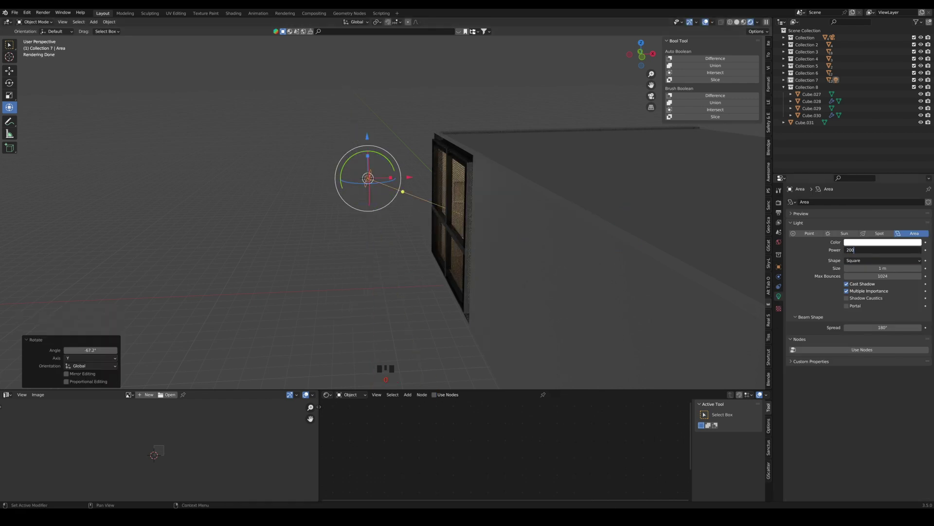
{"action": "type", "text": "0"}
{"action": "key", "text": "Return"}
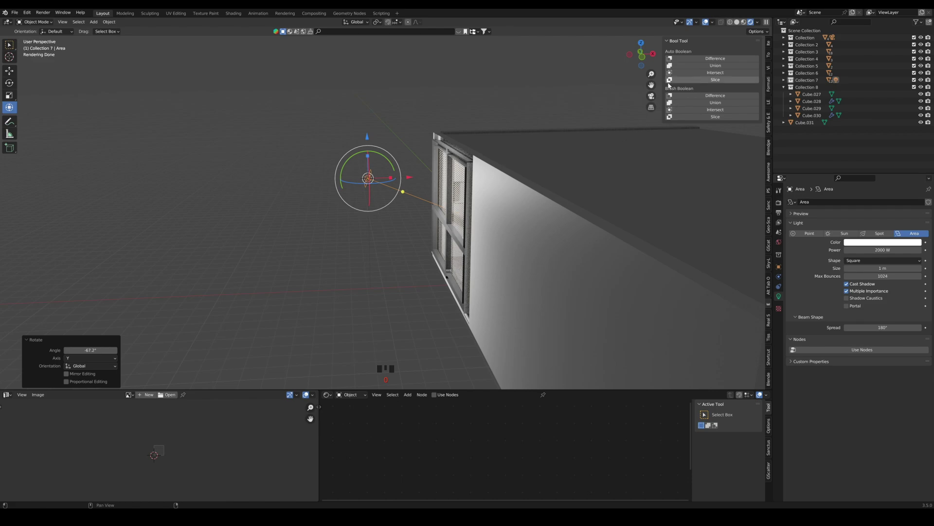
{"action": "left_click", "coordinate": [651, 96]}
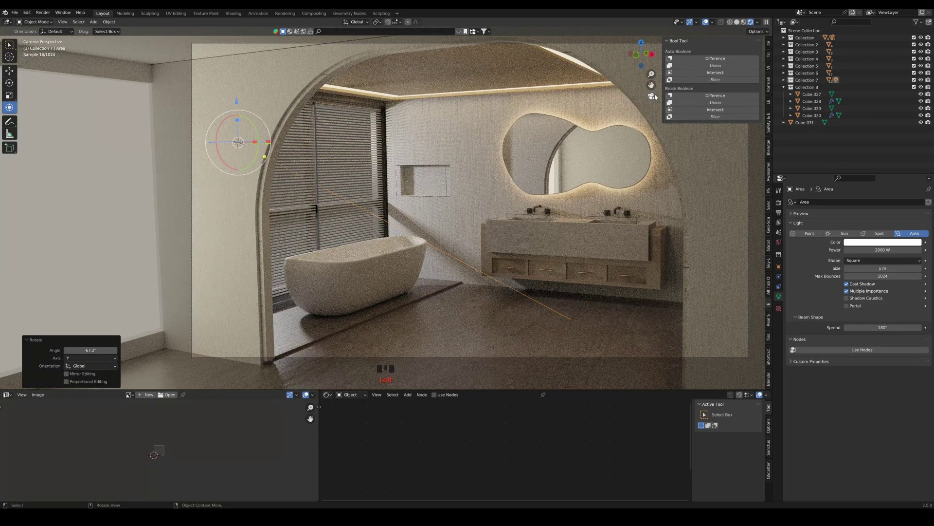
Enlarge the area light outside the window, scaling it by 1.429 and again by 3.091
{"action": "middle_click_drag", "start_coordinate": [392, 186], "coordinate": [413, 192]}
{"action": "scroll", "coordinate": [413, 191], "scroll_direction": "down", "scroll_amount": 13}
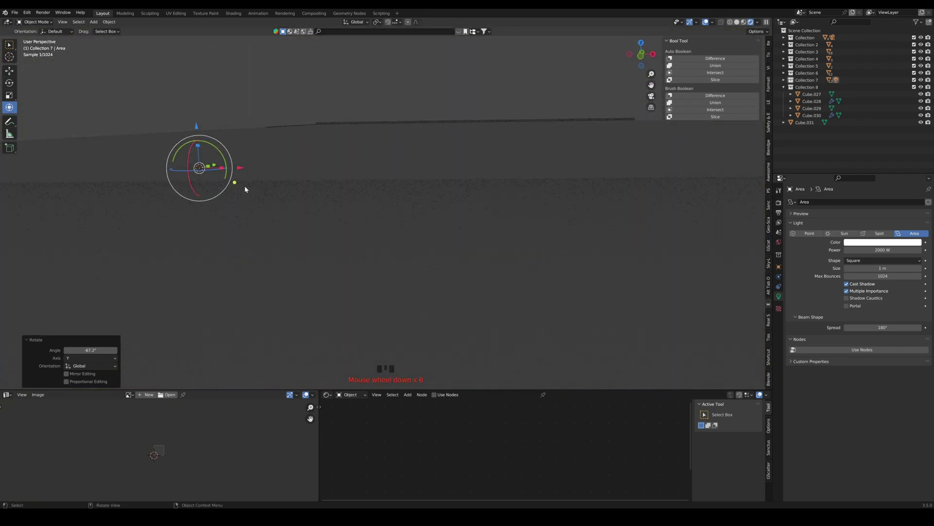
{"action": "middle_click_drag", "start_coordinate": [246, 191], "coordinate": [664, 197], "text": "shift"}
{"action": "middle_click_drag", "start_coordinate": [436, 204], "coordinate": [482, 209]}
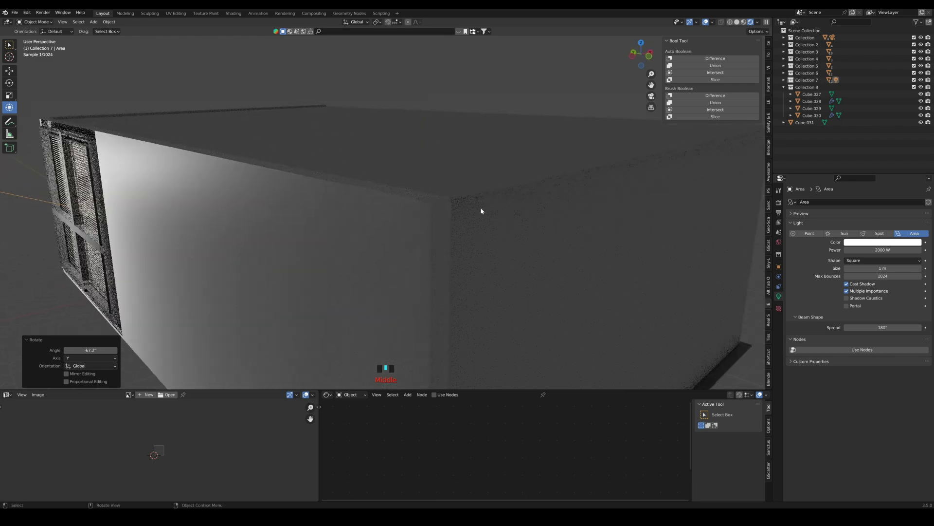
{"action": "key", "text": "s"}
{"action": "left_click", "coordinate": [409, 252]}
{"action": "scroll", "coordinate": [429, 231], "scroll_direction": "down", "scroll_amount": 4}
{"action": "middle_click_drag", "start_coordinate": [437, 233], "coordinate": [501, 234], "text": "shift"}
{"action": "key", "text": "s"}
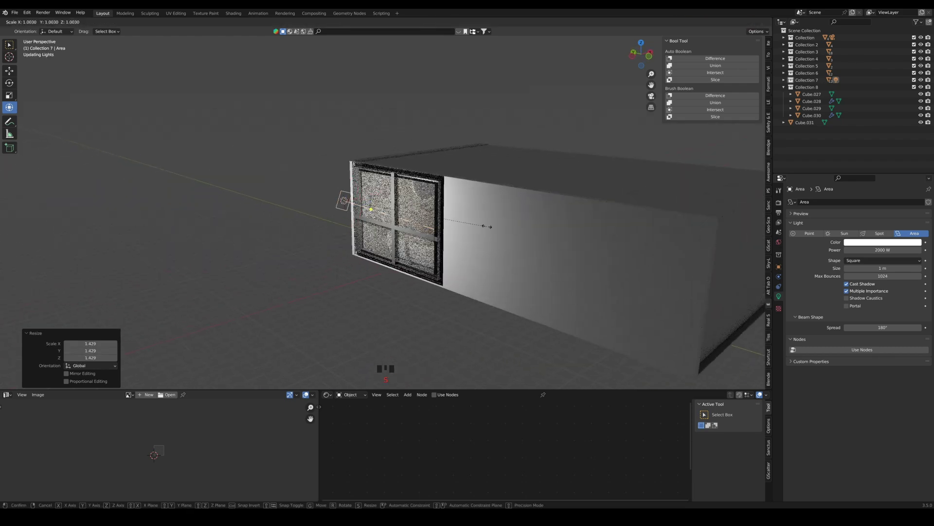
{"action": "left_click", "coordinate": [30, 224]}
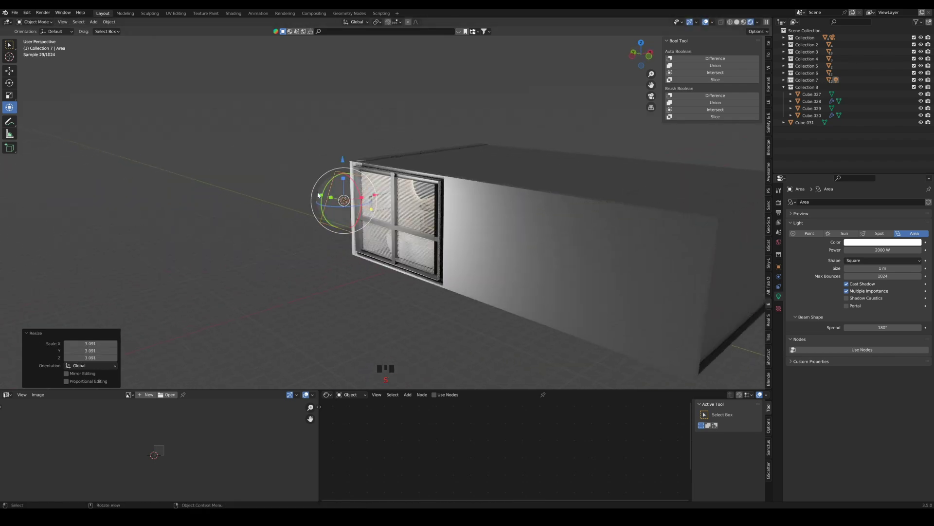
Move the area light -3.3939 m along Y, raise and tilt it slightly, and return to the camera view
{"action": "left_click_drag", "start_coordinate": [327, 196], "coordinate": [361, 206]}
{"action": "middle_click_drag", "start_coordinate": [360, 205], "coordinate": [336, 205]}
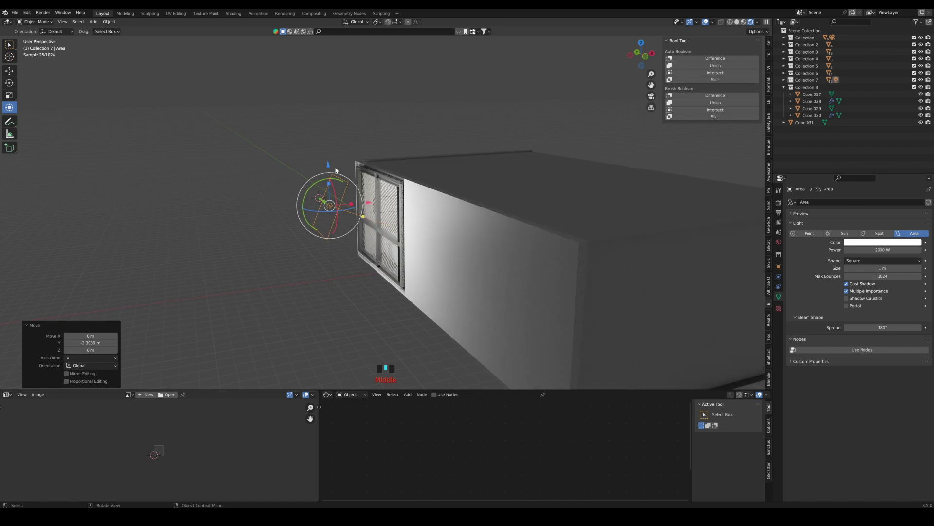
{"action": "mouse_move", "coordinate": [332, 166]}
{"action": "left_mouse_down"}
{"action": "mouse_move", "coordinate": [331, 140]}
{"action": "mouse_move", "coordinate": [323, 157]}
{"action": "left_mouse_up"}
{"action": "left_click", "coordinate": [652, 96]}
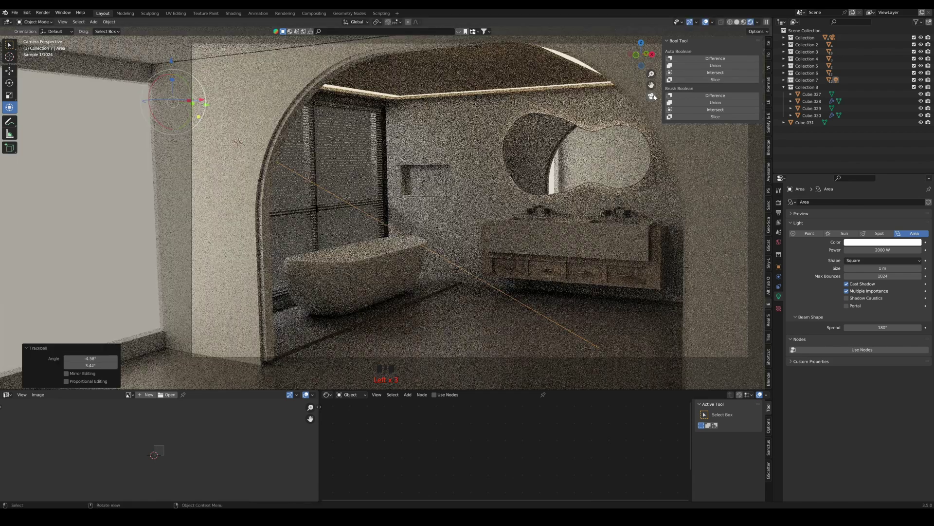
Enable nodes on the area light with an emission strength of 2.100 and move it about 4.1 m along X
{"action": "left_click", "coordinate": [877, 351]}
{"action": "left_click_drag", "start_coordinate": [883, 371], "coordinate": [892, 370]}
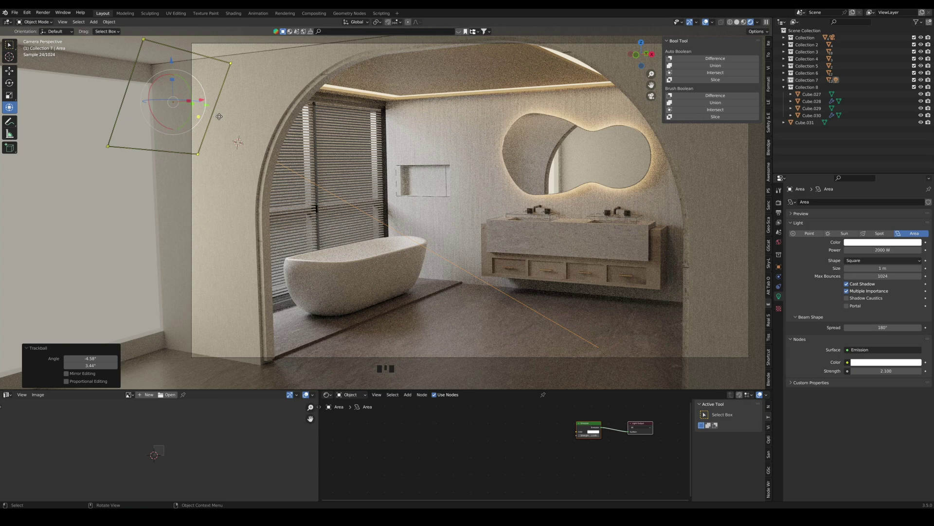
{"action": "key", "text": "g"}
{"action": "key", "text": "x"}
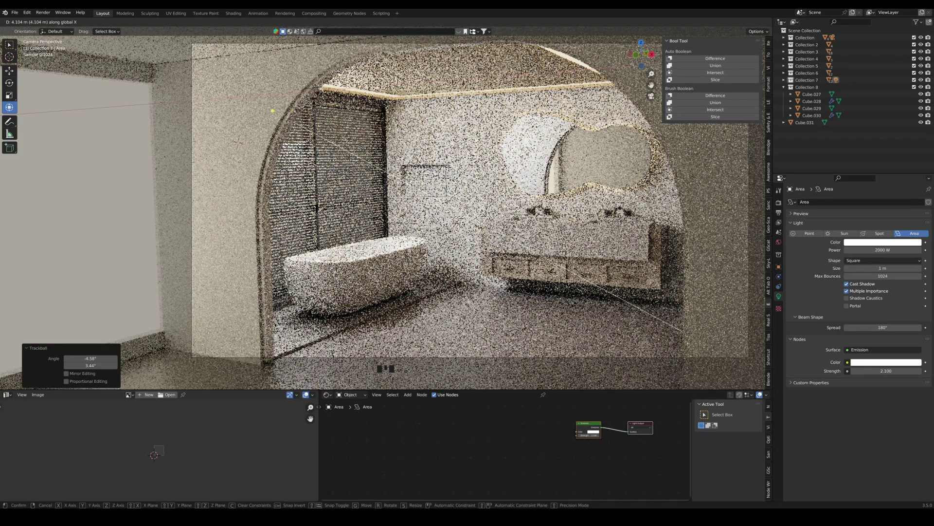
{"action": "left_click", "coordinate": [310, 141]}
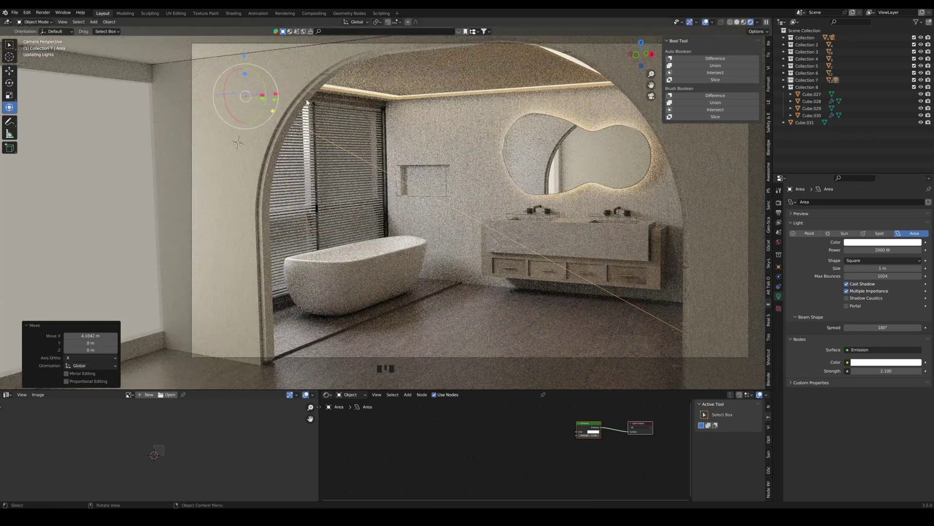
Scale the area light by 1.413, lower it in front of the window and move it -2.8113 m along X
{"action": "middle_click_drag", "start_coordinate": [355, 137], "coordinate": [387, 137]}
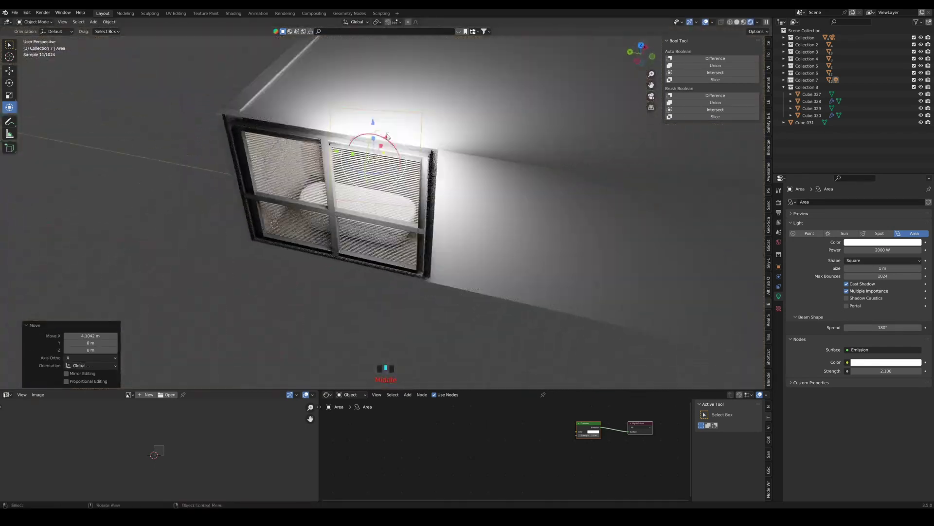
{"action": "key", "text": "s"}
{"action": "key", "text": "g"}
{"action": "key", "text": "z"}
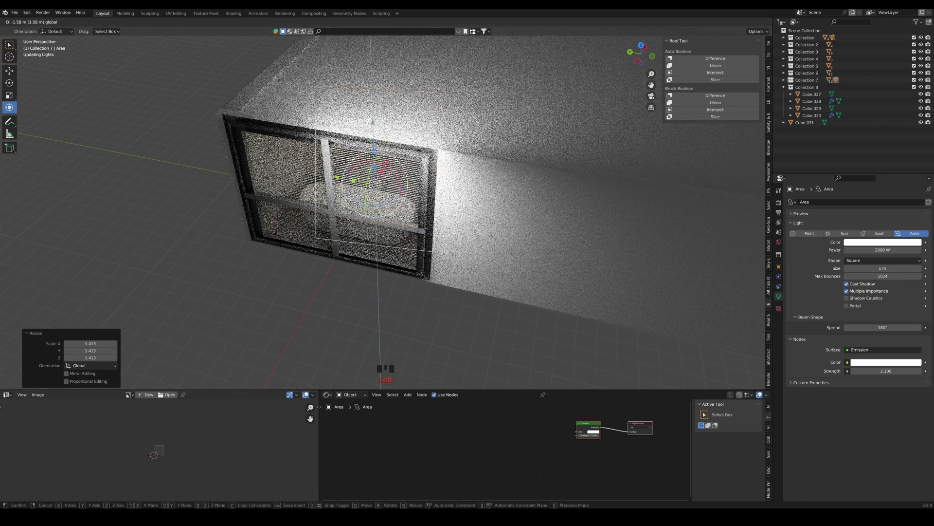
{"action": "left_click", "coordinate": [379, 221]}
{"action": "left_click_drag", "start_coordinate": [378, 233], "coordinate": [389, 230]}
{"action": "left_click_drag", "start_coordinate": [389, 193], "coordinate": [372, 231]}
{"action": "left_click", "coordinate": [651, 98]}
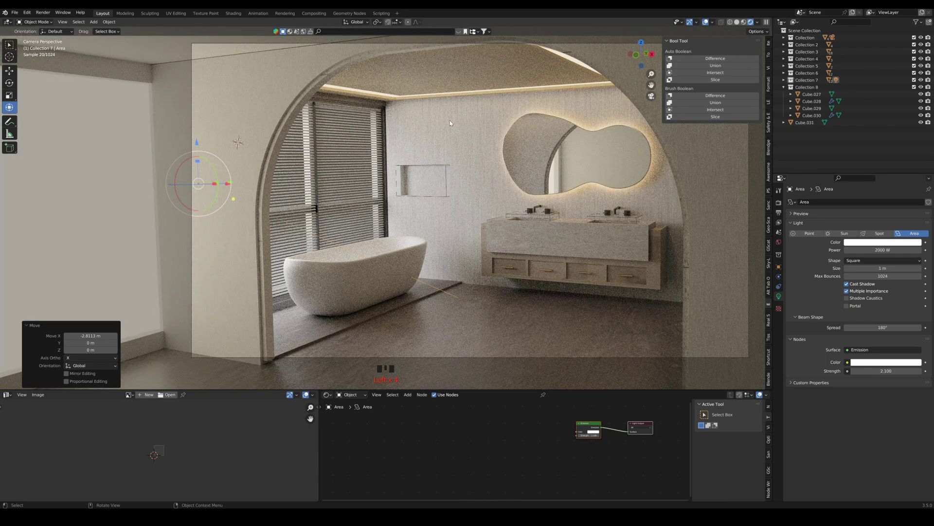
Change the area light's type to Spot and raise it 2.6695 m along Z
{"action": "left_click", "coordinate": [879, 233]}
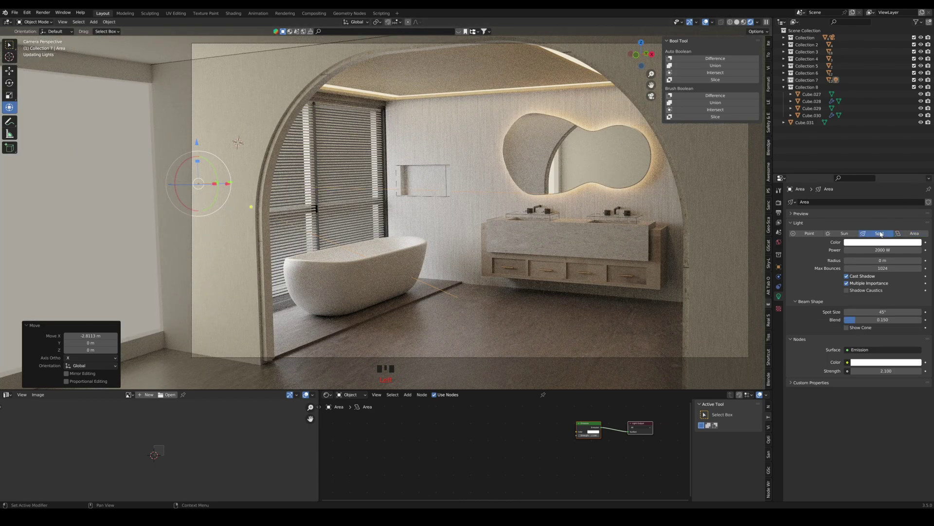
{"action": "scroll", "coordinate": [286, 188], "scroll_direction": "down", "scroll_amount": 7}
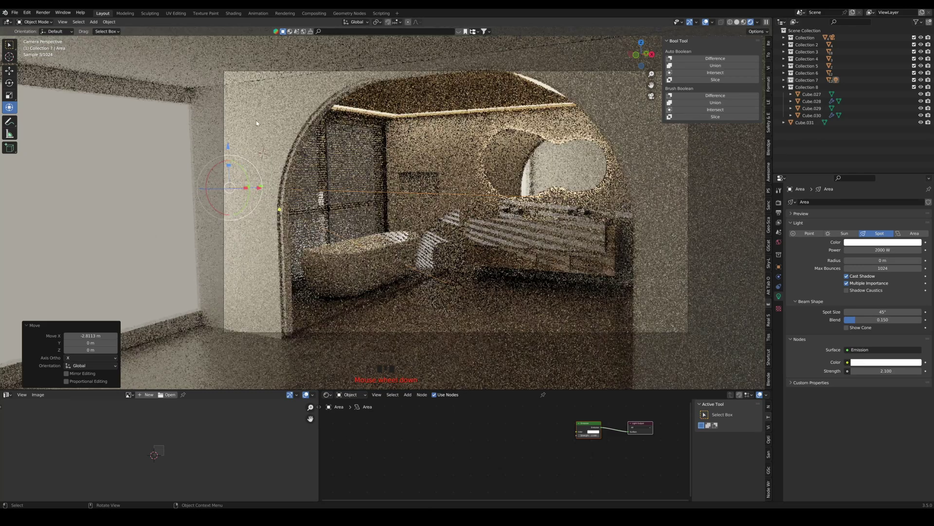
{"action": "scroll", "coordinate": [286, 188], "scroll_direction": "down", "scroll_amount": 3}
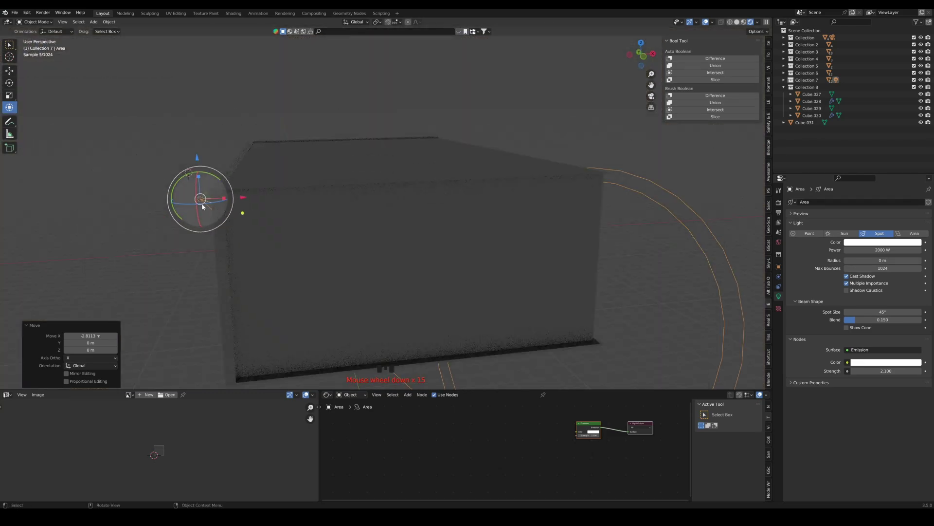
{"action": "middle_click_drag", "start_coordinate": [384, 223], "coordinate": [509, 247]}
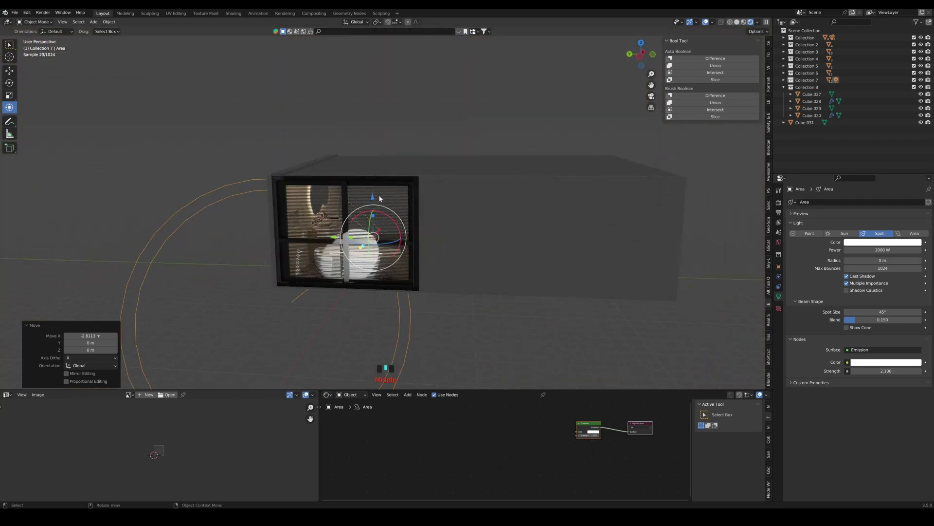
{"action": "left_click_drag", "start_coordinate": [373, 197], "coordinate": [371, 161]}
{"action": "middle_click_drag", "start_coordinate": [370, 174], "coordinate": [400, 178]}
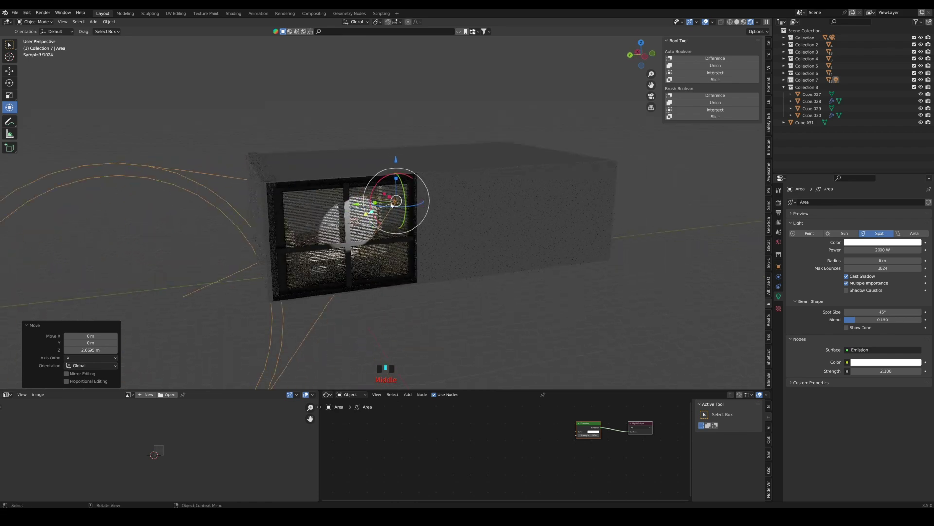
Widen the light's spot size to 65.1° and move it about -4.47 m along X and -4.20 m along Y
{"action": "left_click_drag", "start_coordinate": [366, 220], "coordinate": [371, 218]}
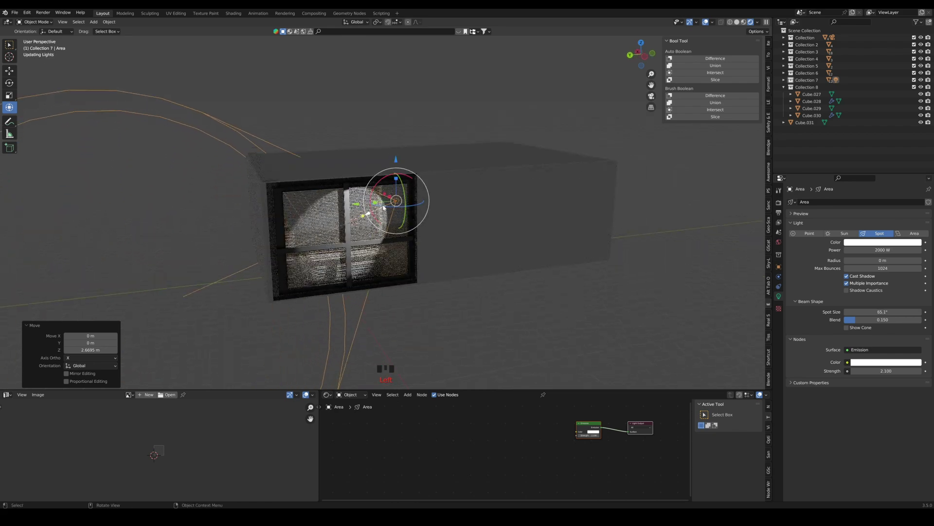
{"action": "middle_click_drag", "start_coordinate": [385, 196], "coordinate": [427, 225]}
{"action": "left_click_drag", "start_coordinate": [366, 186], "coordinate": [425, 193]}
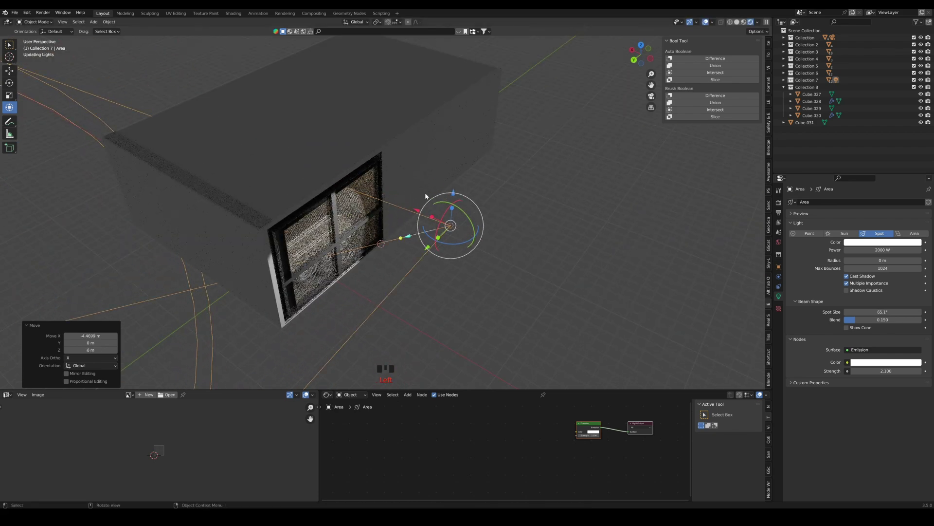
{"action": "middle_click_drag", "start_coordinate": [425, 192], "coordinate": [416, 218]}
{"action": "left_click_drag", "start_coordinate": [370, 268], "coordinate": [416, 240]}
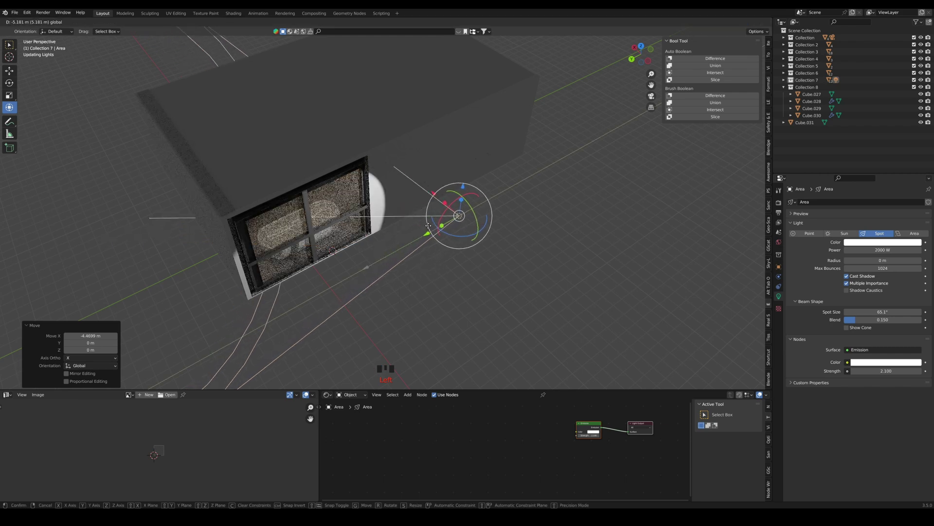
{"action": "left_click", "coordinate": [651, 96]}
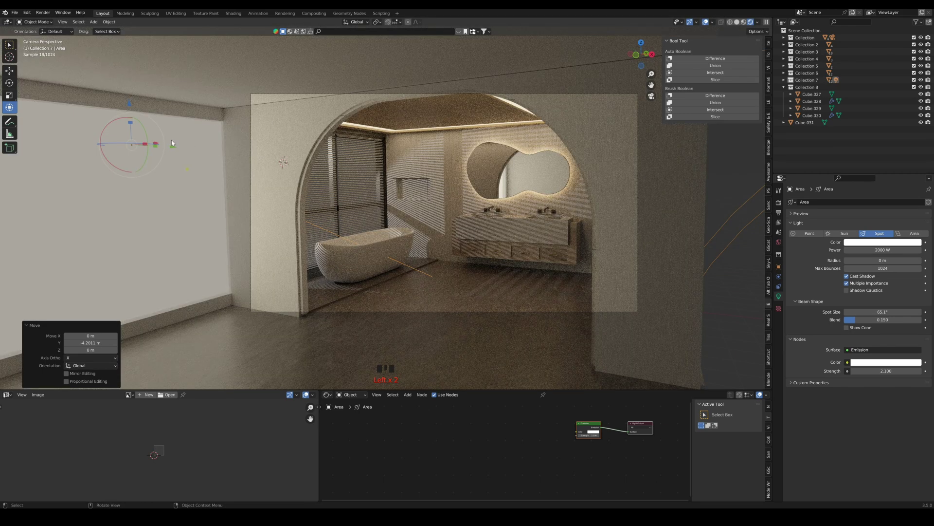
Rotate the spot light 30.5° about the Y axis and raise it 4.2735 m along Z
{"action": "left_click_drag", "start_coordinate": [144, 130], "coordinate": [147, 142]}
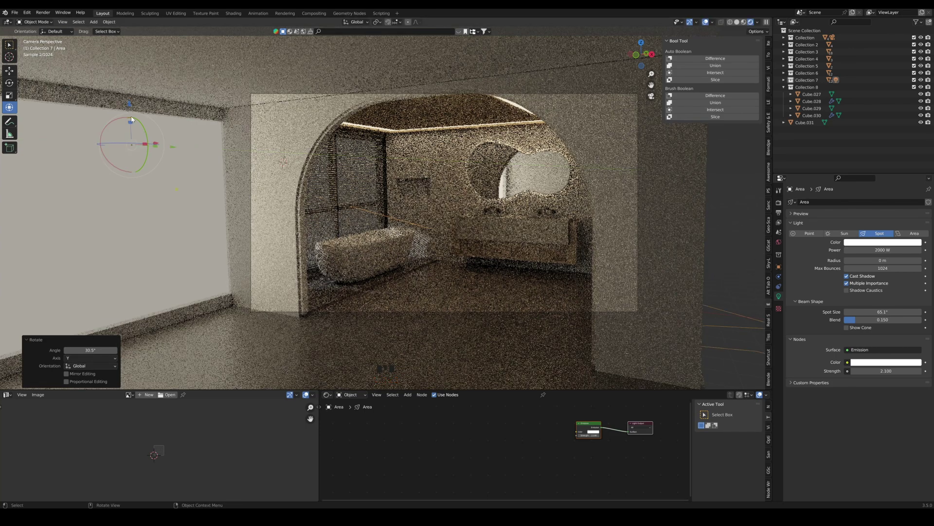
{"action": "left_click_drag", "start_coordinate": [130, 106], "coordinate": [151, 390]}
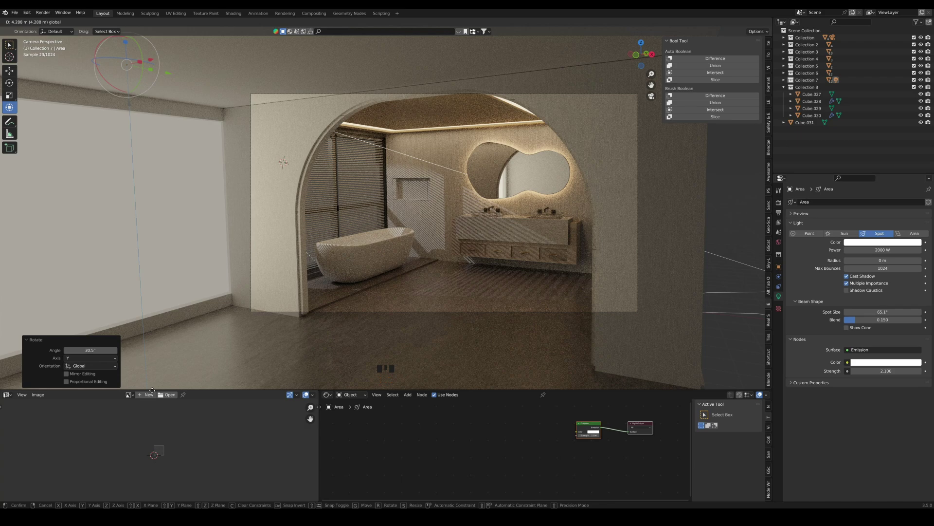
{"action": "left_click_drag", "start_coordinate": [151, 390], "coordinate": [152, 390]}
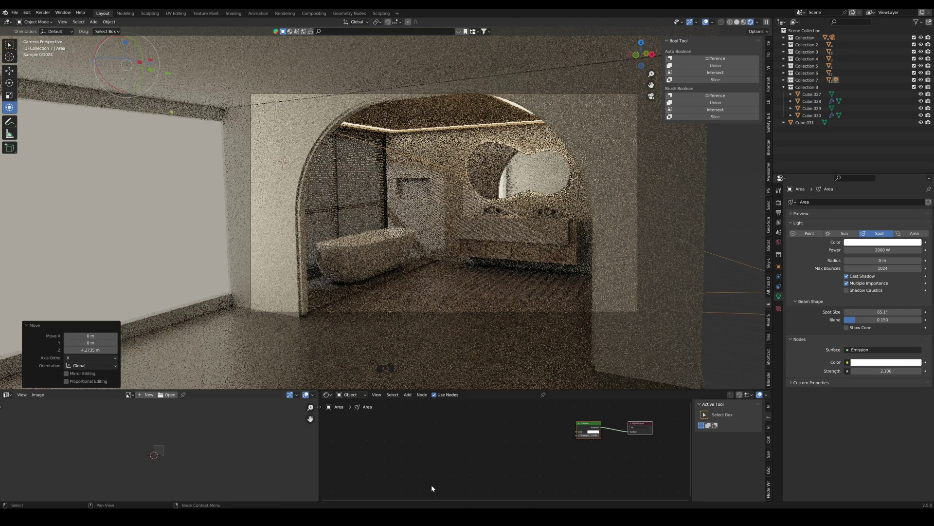
Increase the spot light's power to 4500 W and its emission strength to 8.100
{"action": "left_click_drag", "start_coordinate": [883, 371], "coordinate": [900, 371]}
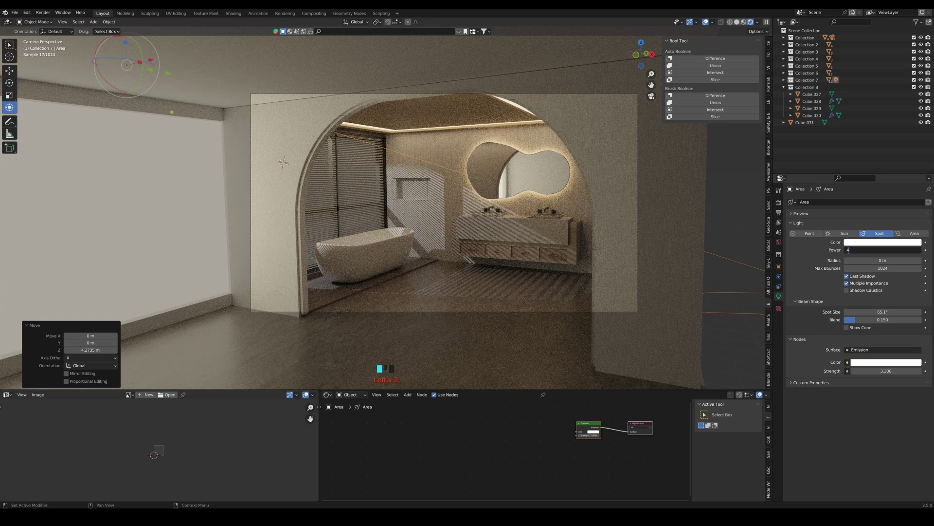
{"action": "key", "text": "Return"}
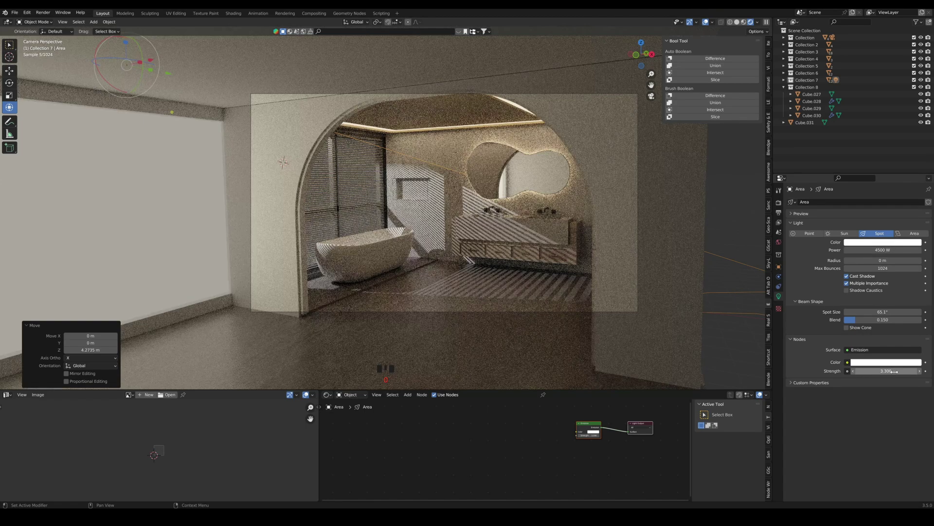
{"action": "left_click_drag", "start_coordinate": [890, 371], "coordinate": [913, 371]}
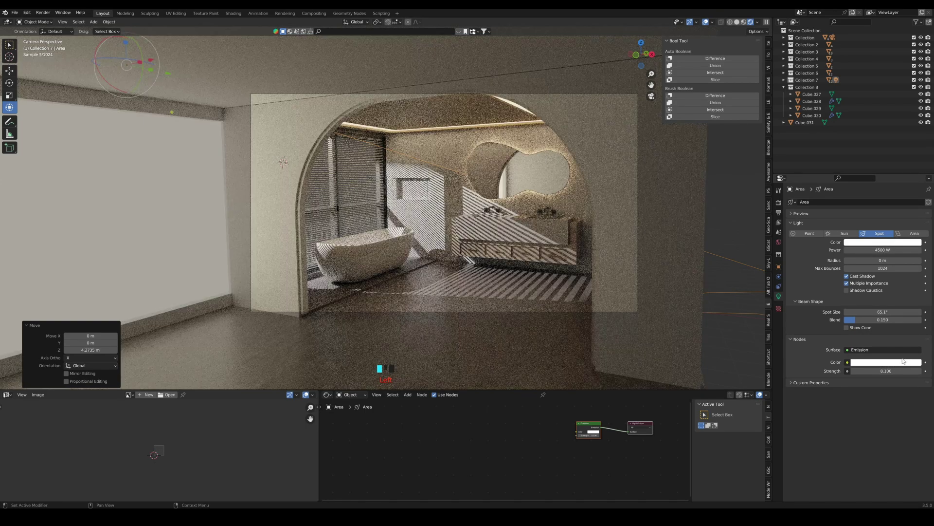
{"action": "left_click", "coordinate": [900, 363]}
{"action": "left_click", "coordinate": [882, 295]}
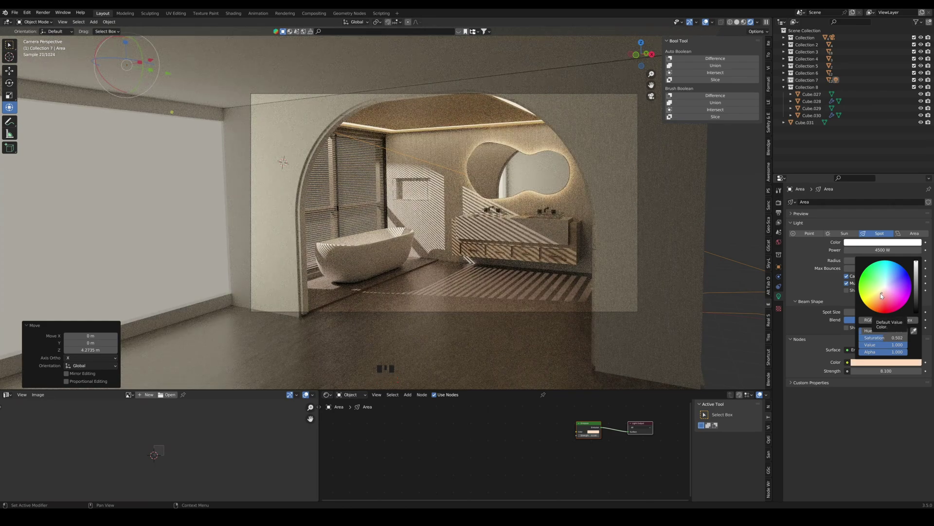
{"action": "left_click", "coordinate": [880, 291]}
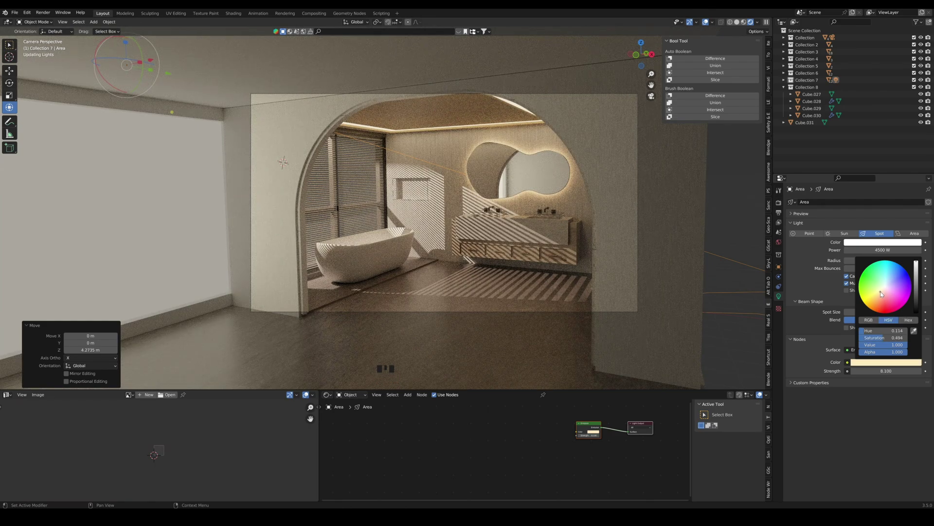
{"action": "left_click", "coordinate": [880, 363]}
{"action": "left_click_drag", "start_coordinate": [894, 334], "coordinate": [827, 337]}
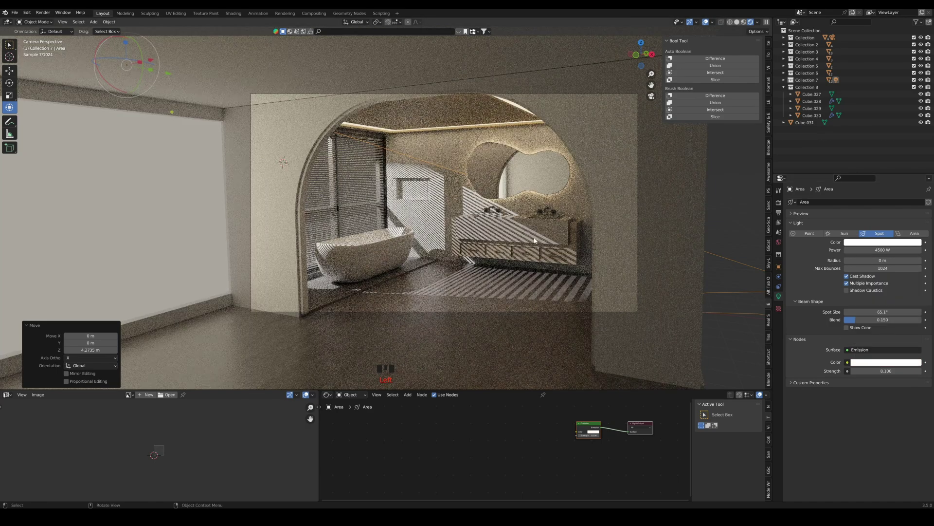
Give the spot light's own color a warm tint with hue 0.053 and saturation 0.383
{"action": "left_click", "coordinate": [890, 242]}
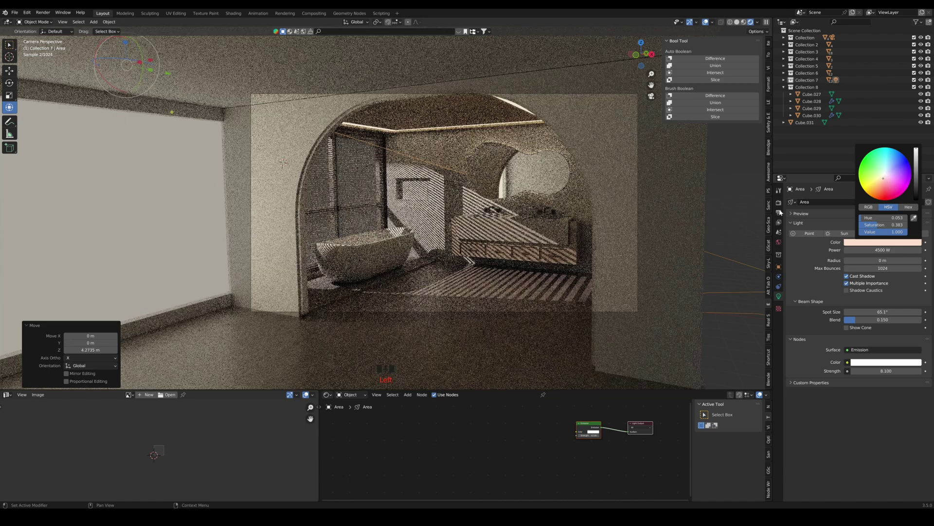
Place a plane behind the window blinds and scale it by 1.453 along Z
{"action": "middle_click_drag", "start_coordinate": [428, 229], "coordinate": [532, 282]}
{"action": "left_click_drag", "start_coordinate": [445, 267], "coordinate": [486, 275]}
{"action": "middle_click_drag", "start_coordinate": [460, 311], "coordinate": [546, 333]}
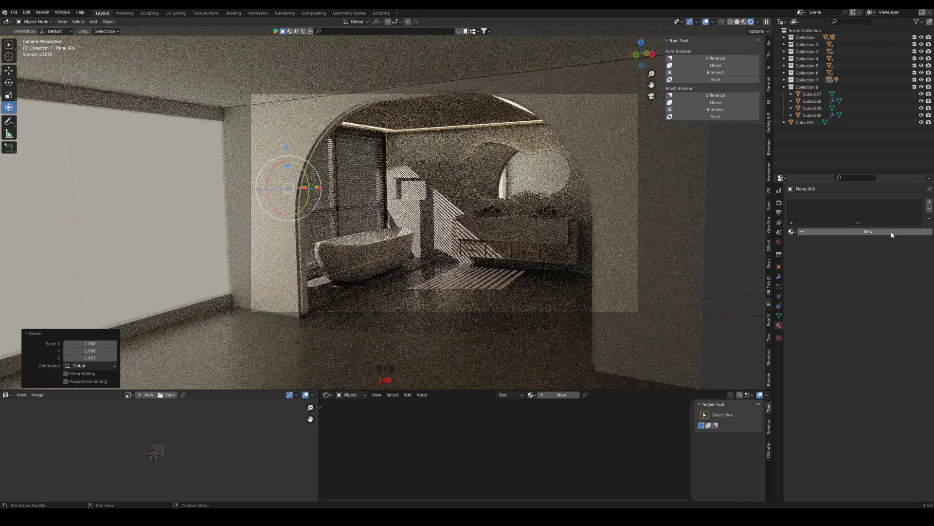
Give the plane a new Emission material with strength 1.500 and a warm color of hue 0.083 and saturation 0.339
{"action": "left_click", "coordinate": [888, 232]}
{"action": "left_click", "coordinate": [878, 263]}
{"action": "left_click", "coordinate": [849, 310]}
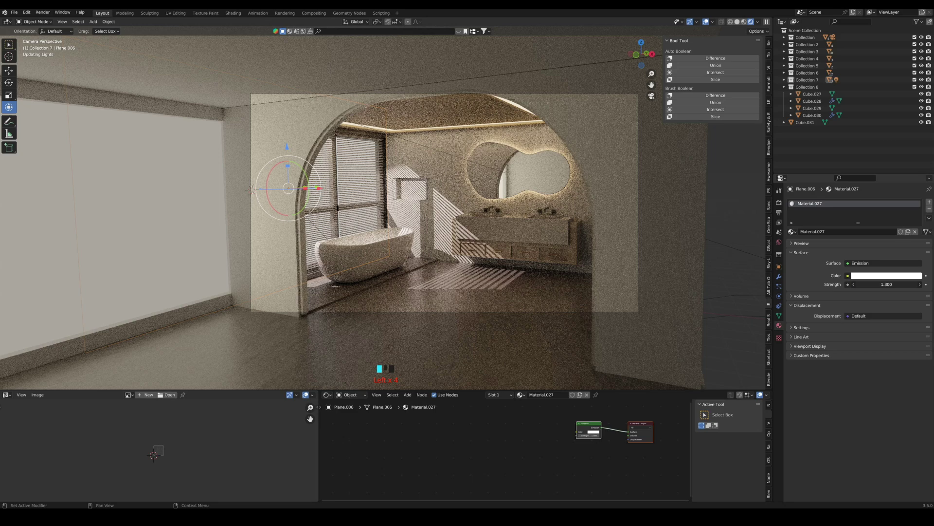
{"action": "left_click_drag", "start_coordinate": [886, 285], "coordinate": [889, 285]}
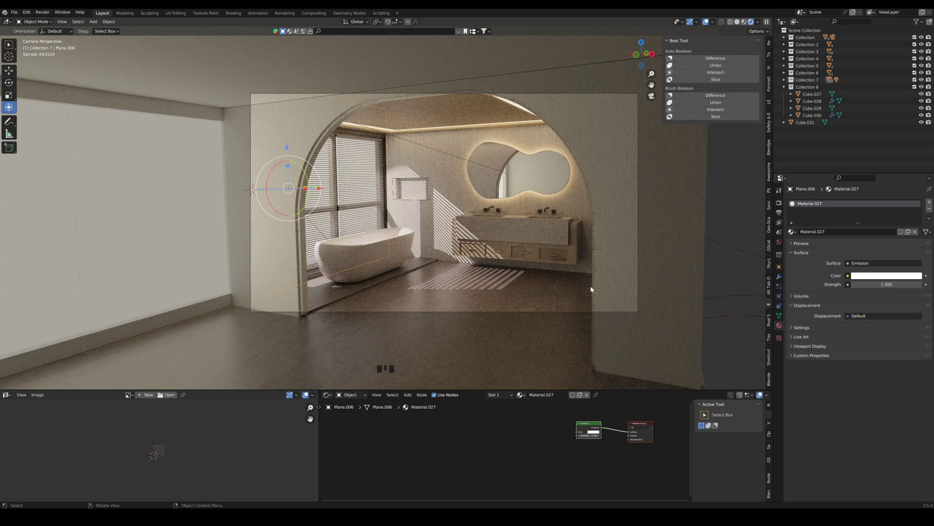
{"action": "left_click", "coordinate": [896, 276]}
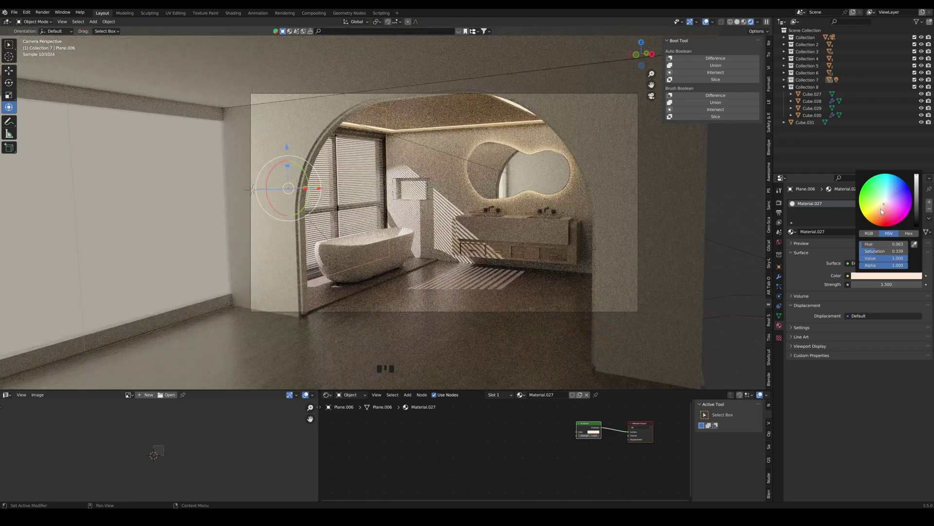
Darken the base color of the window blinds' material to a value of 0.247
{"action": "scroll", "coordinate": [421, 280], "scroll_direction": "up", "scroll_amount": 2}
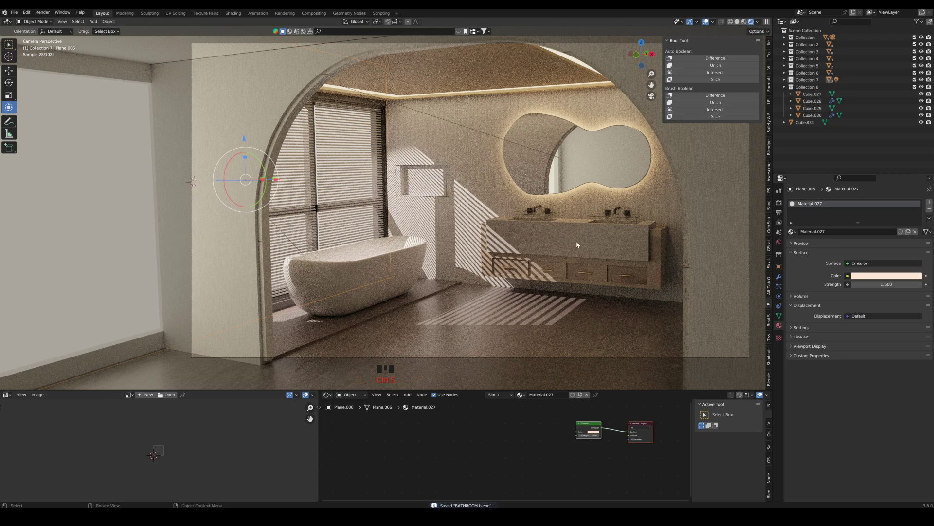
{"action": "middle_click_drag", "start_coordinate": [507, 244], "coordinate": [490, 234], "text": "shift"}
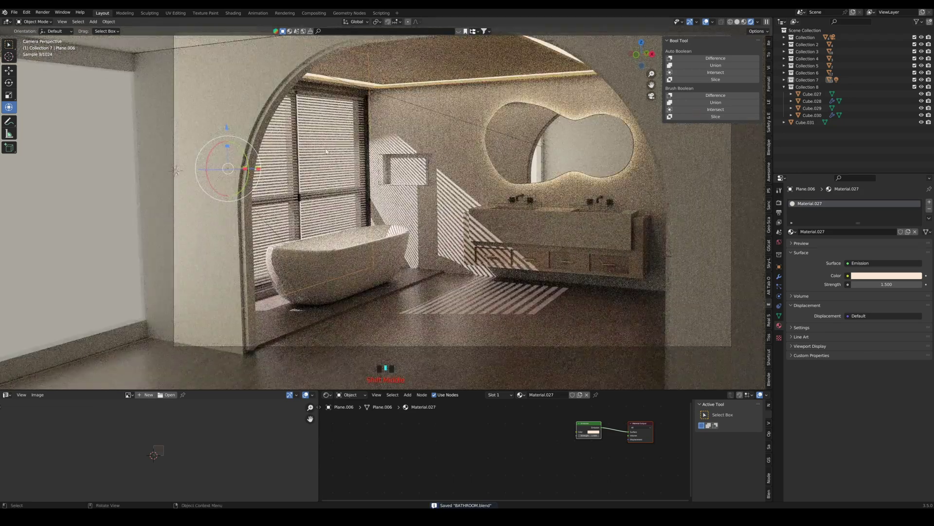
{"action": "left_click", "coordinate": [326, 152]}
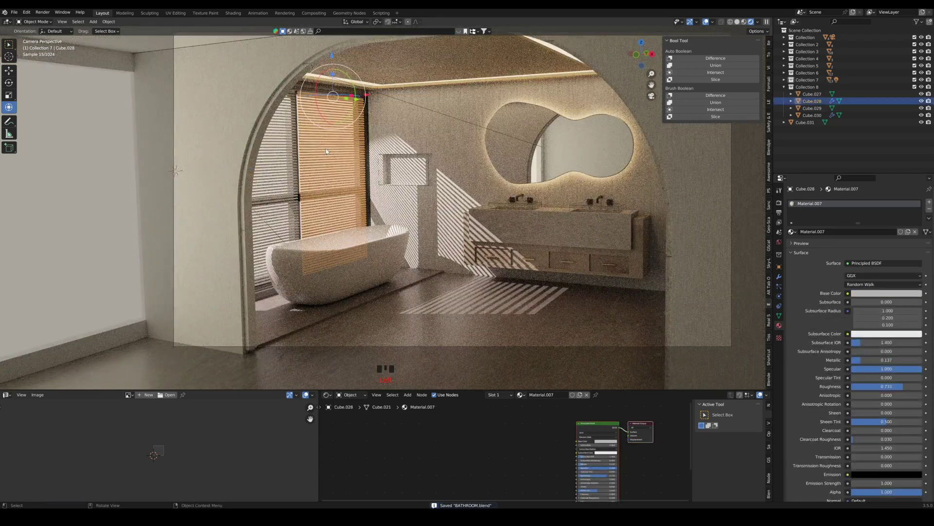
{"action": "left_click", "coordinate": [905, 294]}
{"action": "left_click_drag", "start_coordinate": [918, 209], "coordinate": [918, 217]}
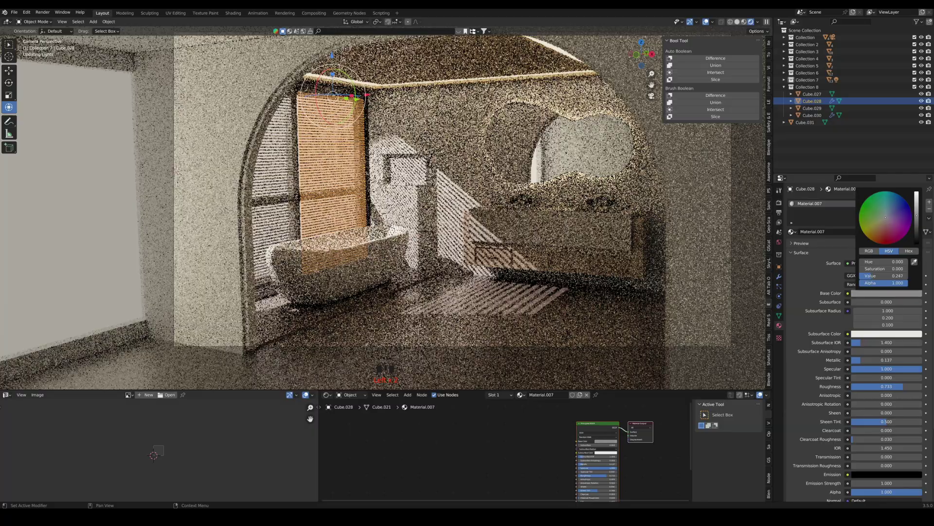
{"action": "scroll", "coordinate": [897, 463], "scroll_direction": "down", "scroll_amount": 3}
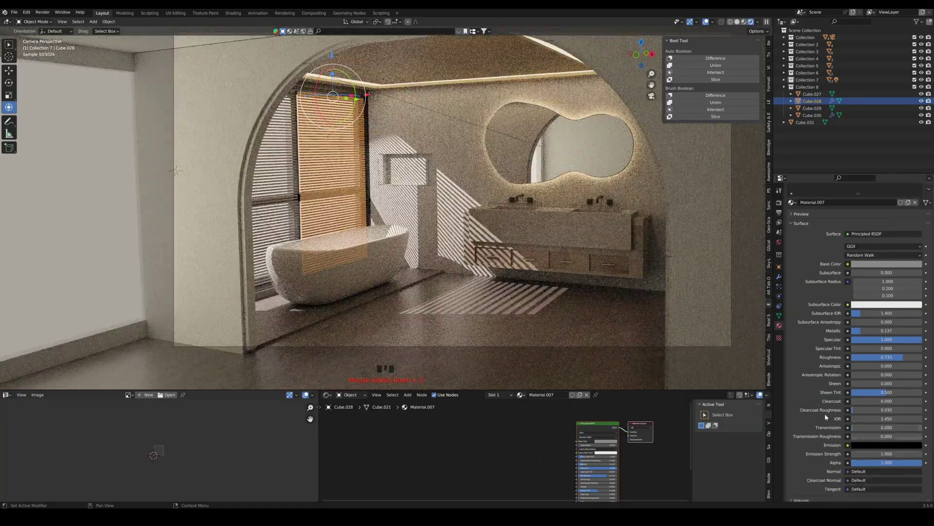
Reshape the blind slat in Edit Mode, moving the selected geometry about 0.055 m along X and -0.009 m along Z
{"action": "scroll", "coordinate": [447, 239], "scroll_direction": "up", "scroll_amount": 5}
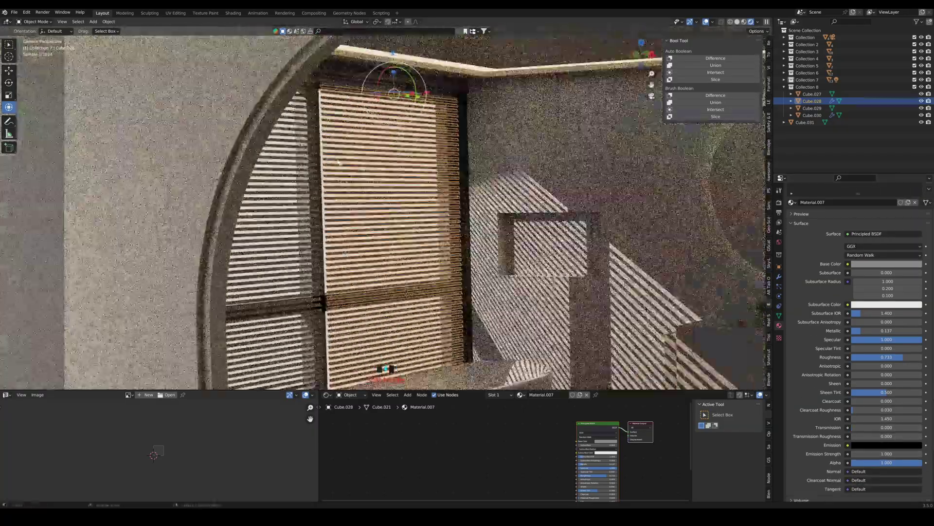
{"action": "scroll", "coordinate": [332, 141], "scroll_direction": "down", "scroll_amount": 5}
{"action": "key", "text": "Tab"}
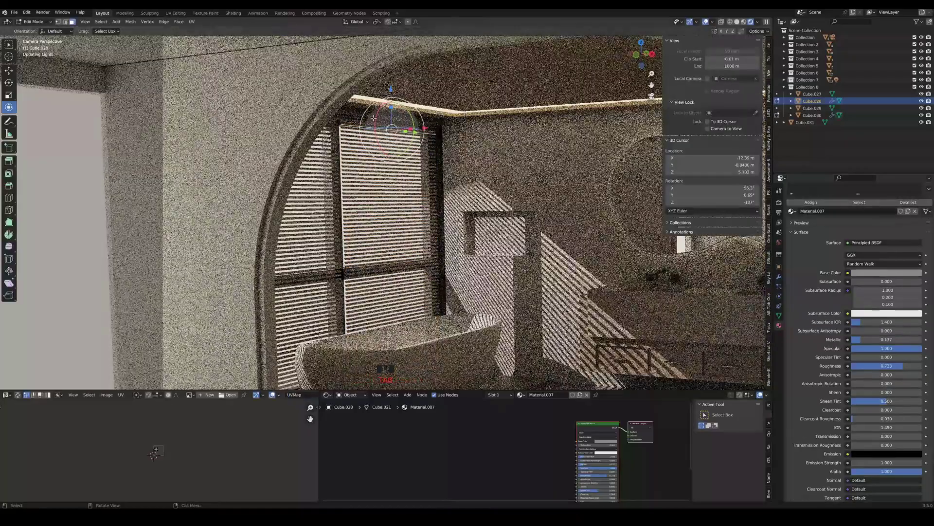
{"action": "scroll", "coordinate": [389, 123], "scroll_direction": "up", "scroll_amount": 3}
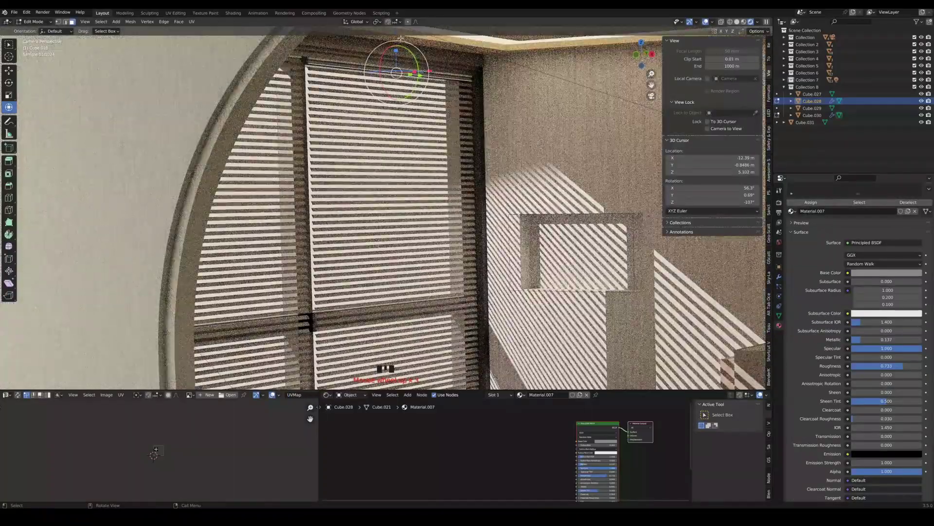
{"action": "left_click_drag", "start_coordinate": [396, 38], "coordinate": [398, 39]}
{"action": "left_click_drag", "start_coordinate": [432, 75], "coordinate": [434, 75]}
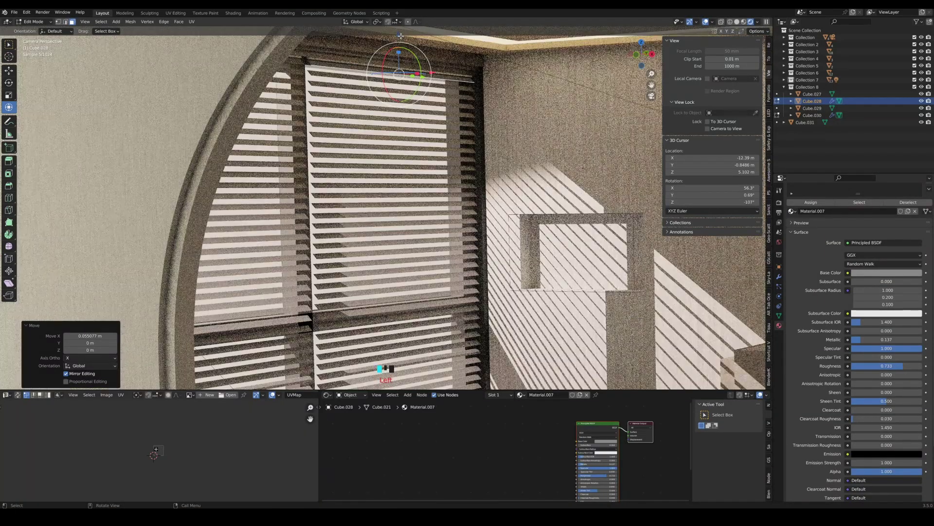
{"action": "left_click_drag", "start_coordinate": [400, 35], "coordinate": [400, 36]}
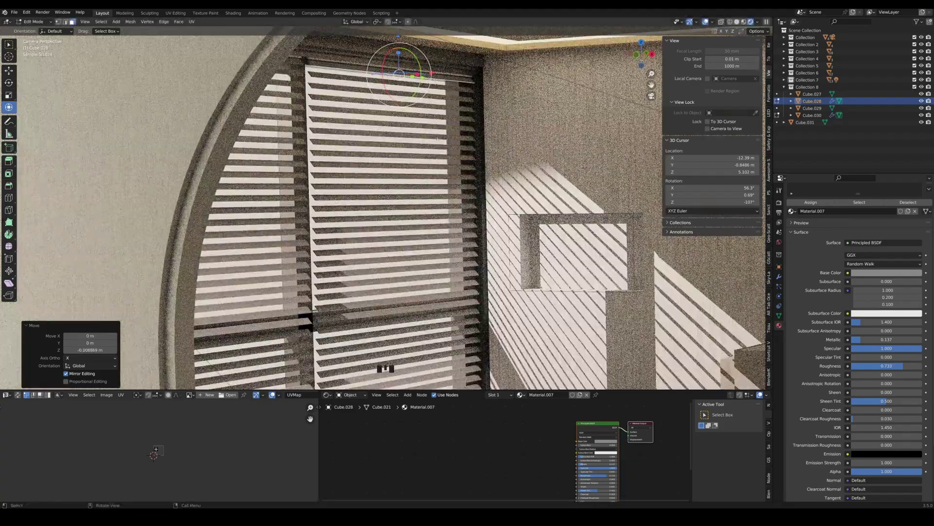
{"action": "scroll", "coordinate": [438, 139], "scroll_direction": "down", "scroll_amount": 4}
{"action": "key", "text": "Tab"}
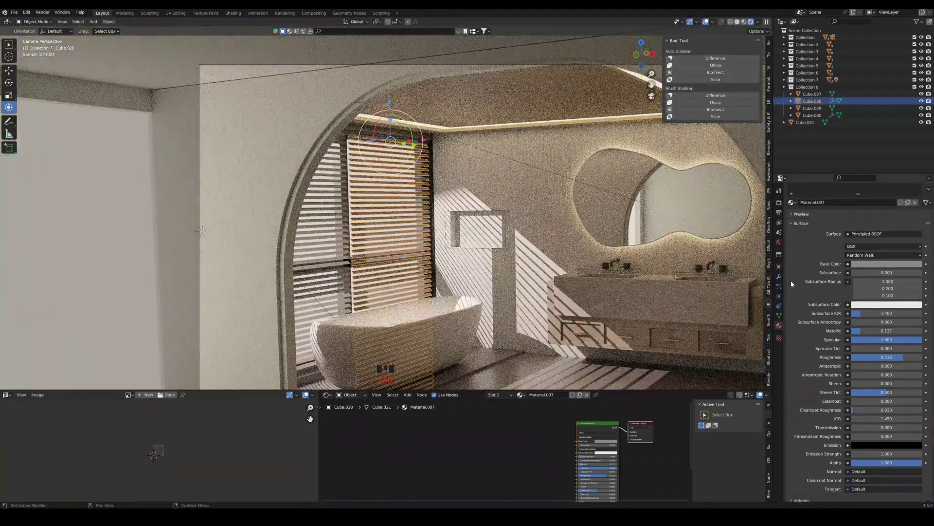
Set the Z factor of the Array modifier's relative offset to -1.400 on the blind nearest the room corner
{"action": "left_click", "coordinate": [779, 276]}
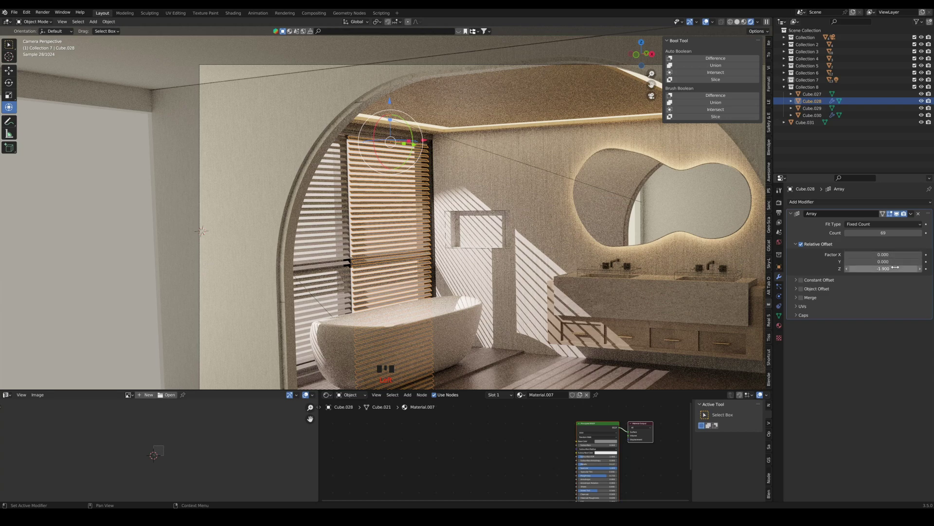
{"action": "left_click_drag", "start_coordinate": [888, 269], "coordinate": [900, 269]}
{"action": "left_click", "coordinate": [920, 269]}
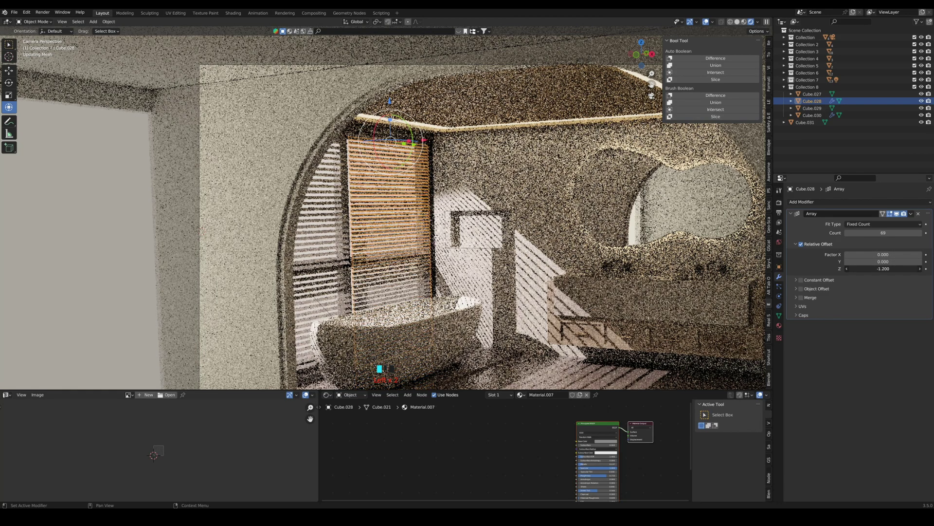
{"action": "left_click", "coordinate": [920, 269]}
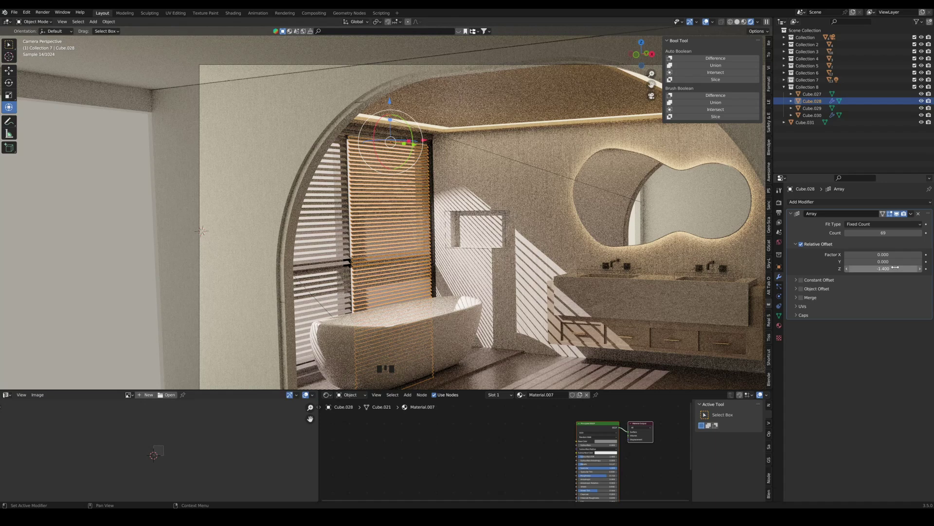
{"action": "left_click", "coordinate": [549, 284]}
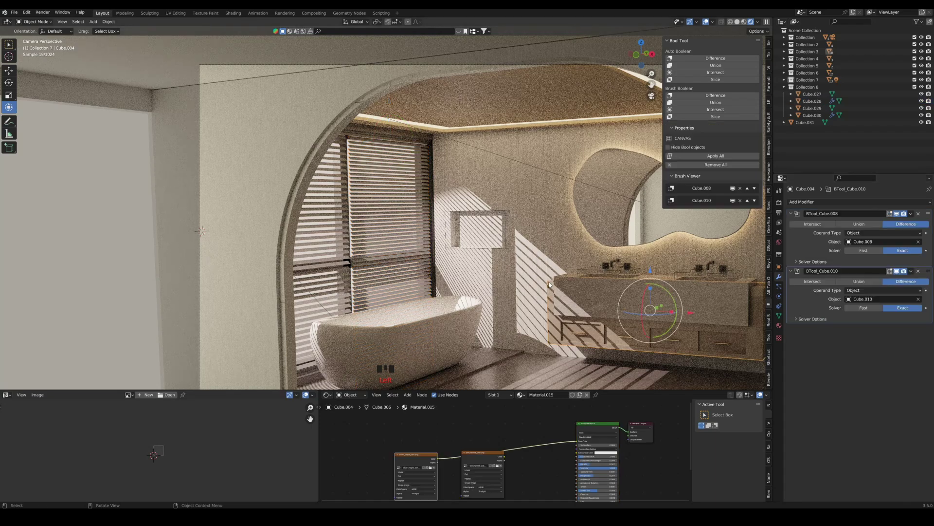
Match the blind beside the arch by setting its Array relative offset Z factor to -1.4
{"action": "left_click", "coordinate": [319, 231]}
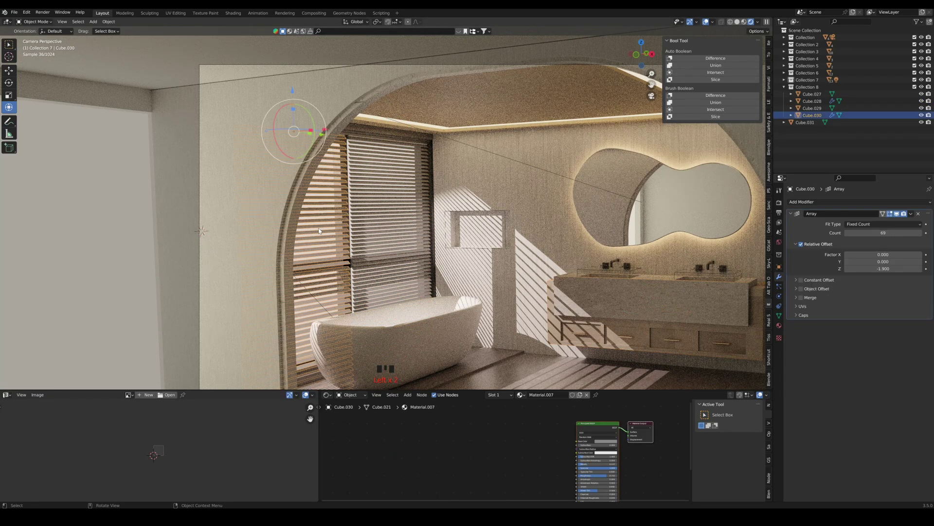
{"action": "left_click", "coordinate": [881, 269]}
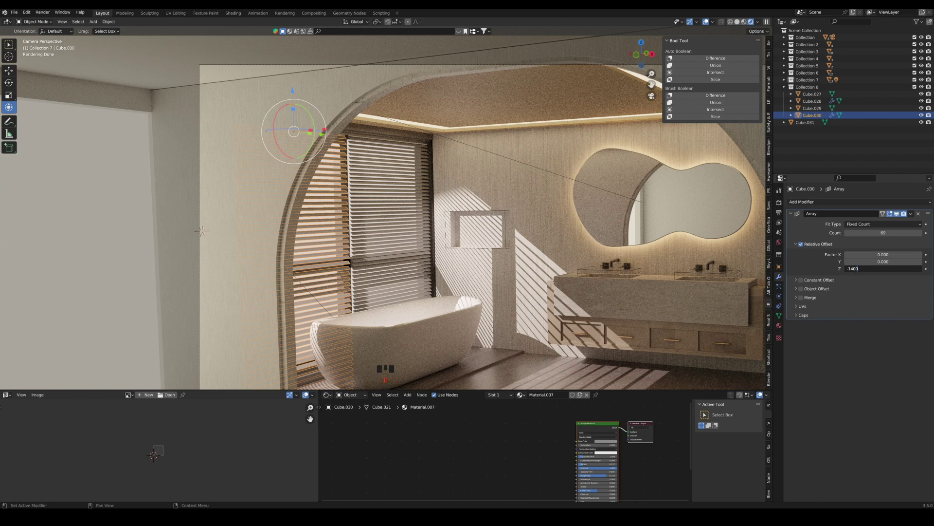
{"action": "key", "text": "Return"}
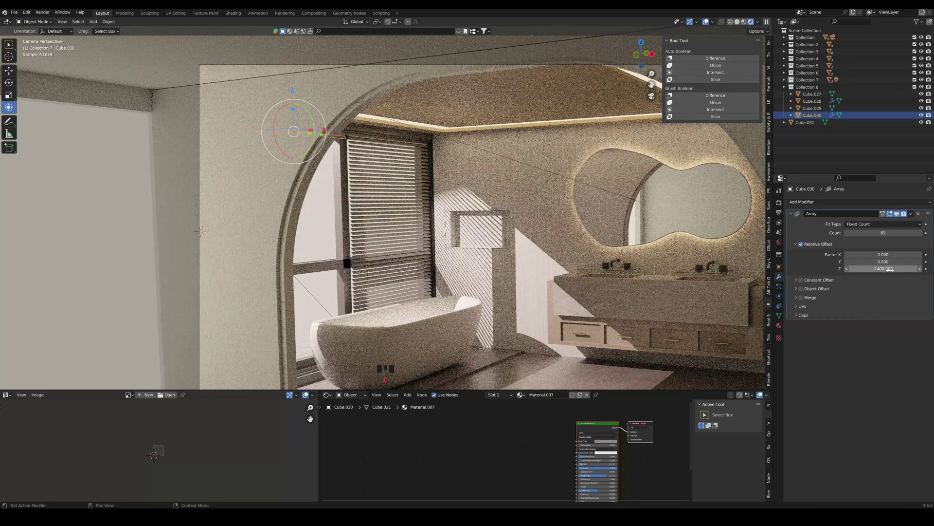
{"action": "left_click", "coordinate": [882, 269]}
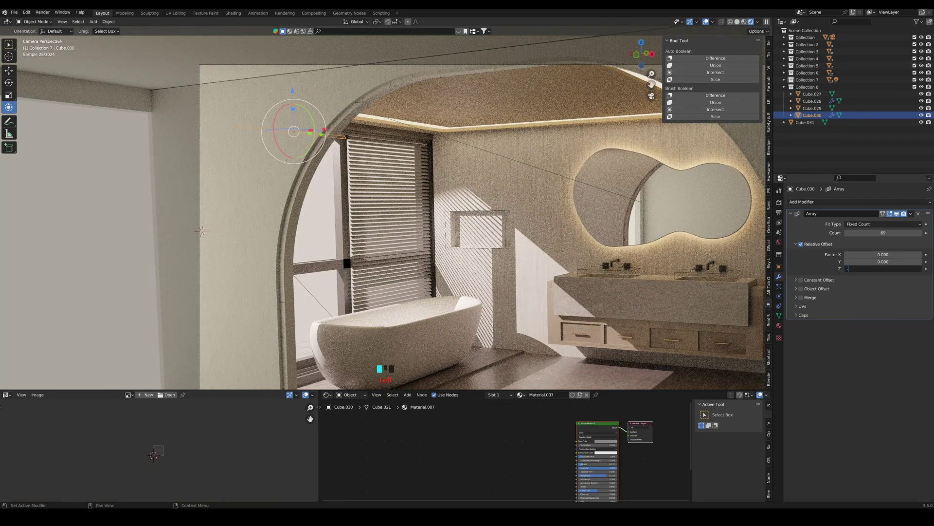
{"action": "type", "text": "-1.4"}
{"action": "key", "text": "Return"}
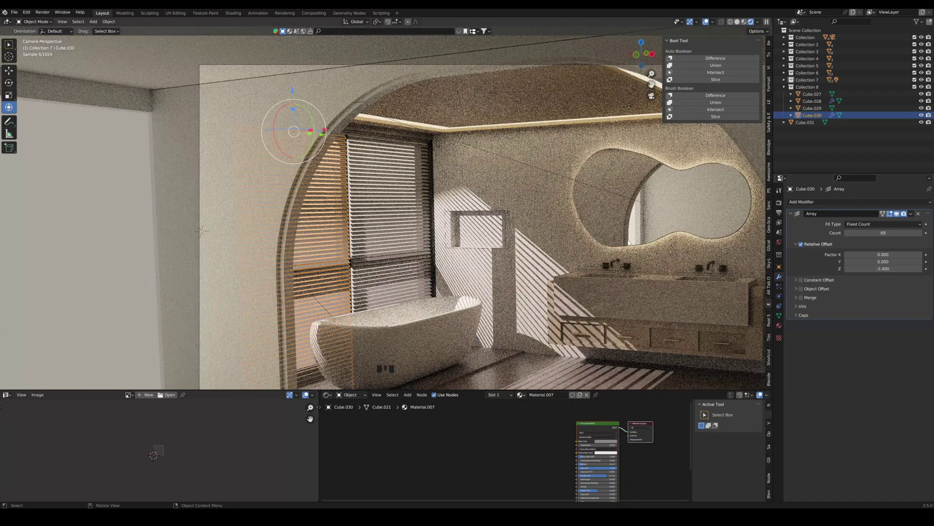
{"action": "left_click", "coordinate": [602, 242]}
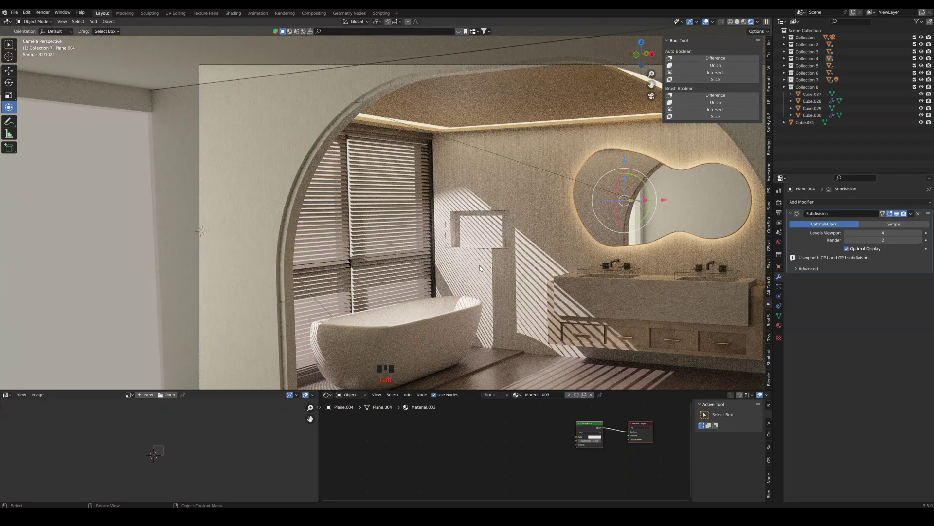
Select the bathroom floor and move its image texture node farther from the Principled BSDF node
{"action": "scroll", "coordinate": [482, 267], "scroll_direction": "down", "scroll_amount": 2}
{"action": "scroll", "coordinate": [605, 306], "scroll_direction": "down", "scroll_amount": 1}
{"action": "left_click", "coordinate": [723, 328]}
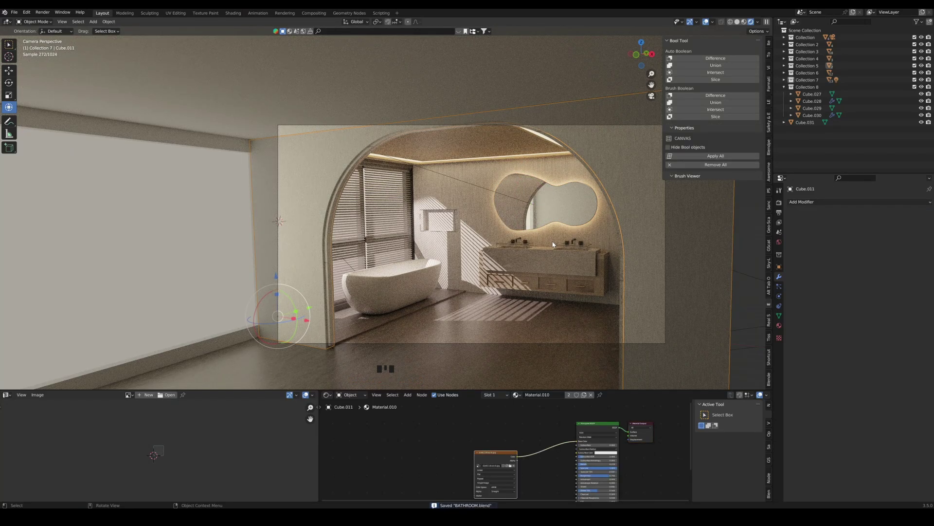
{"action": "left_click", "coordinate": [547, 318]}
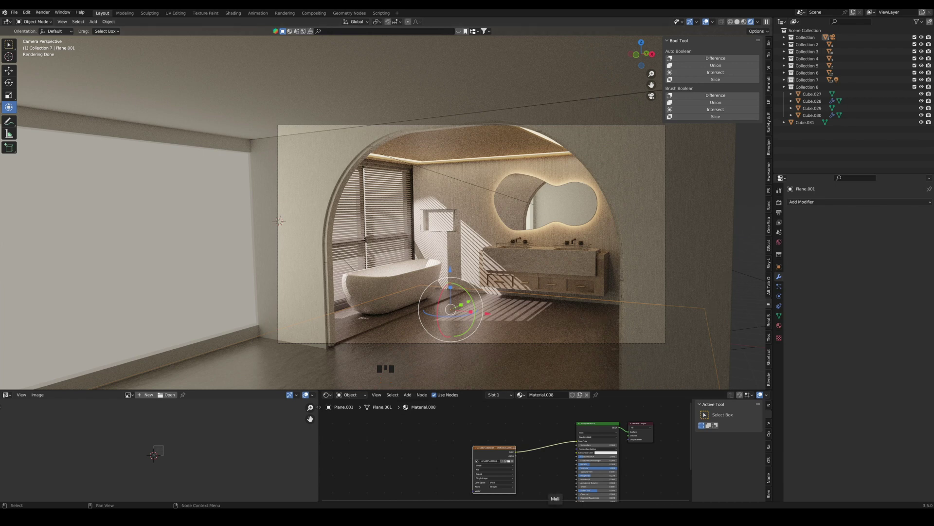
{"action": "scroll", "coordinate": [542, 480], "scroll_direction": "up", "scroll_amount": 4}
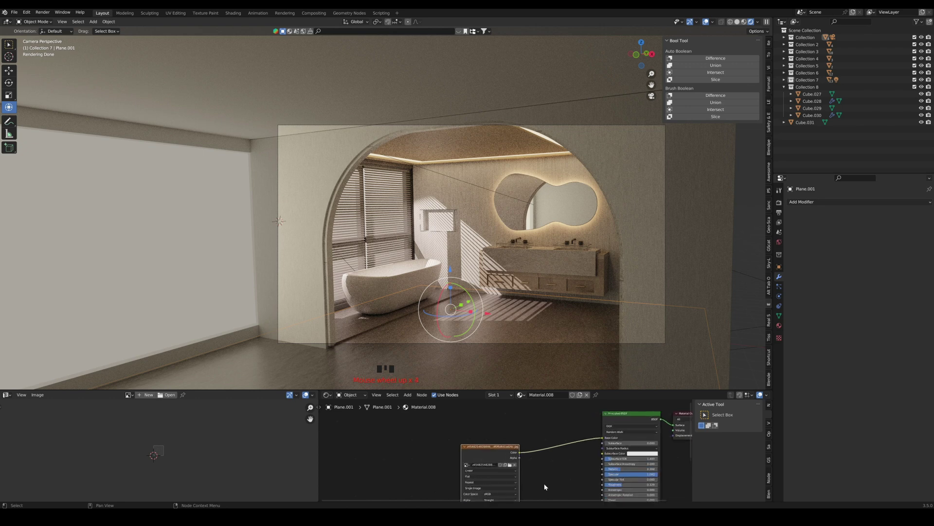
{"action": "middle_click_drag", "start_coordinate": [540, 465], "coordinate": [534, 458]}
{"action": "left_click_drag", "start_coordinate": [481, 448], "coordinate": [398, 455]}
{"action": "left_click", "coordinate": [539, 456]}
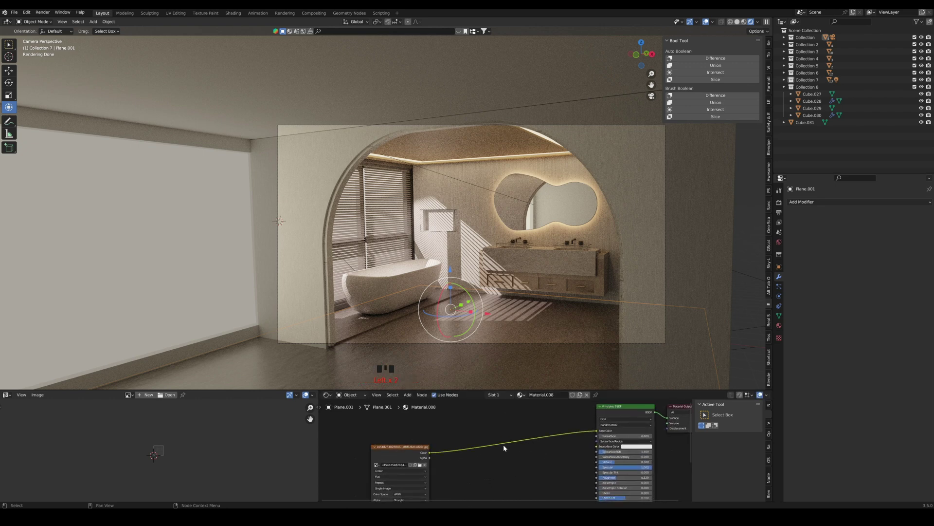
Insert a ColorRamp between the floor's image texture and Base Color, and slide its white stop to around the middle of the ramp
{"action": "key", "text": "shift+a"}
{"action": "type", "text": "c"}
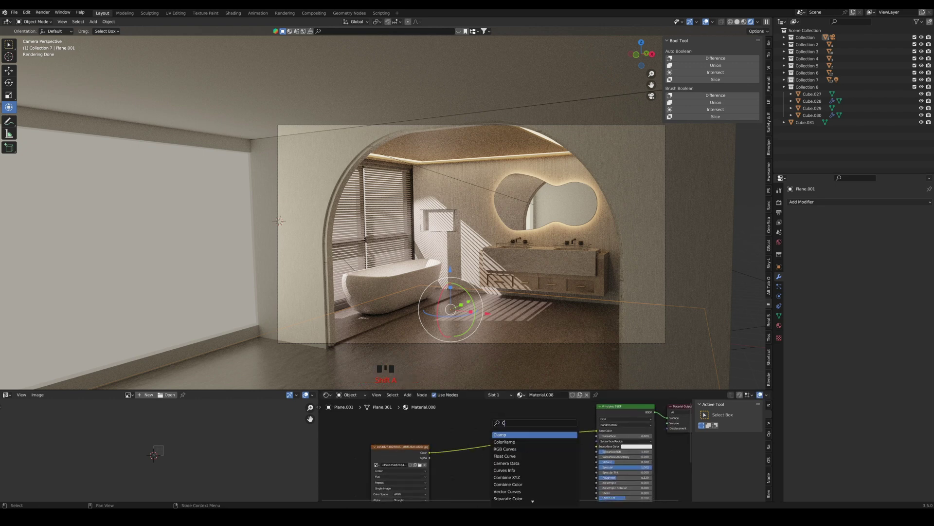
{"action": "type", "text": "OLOR"}
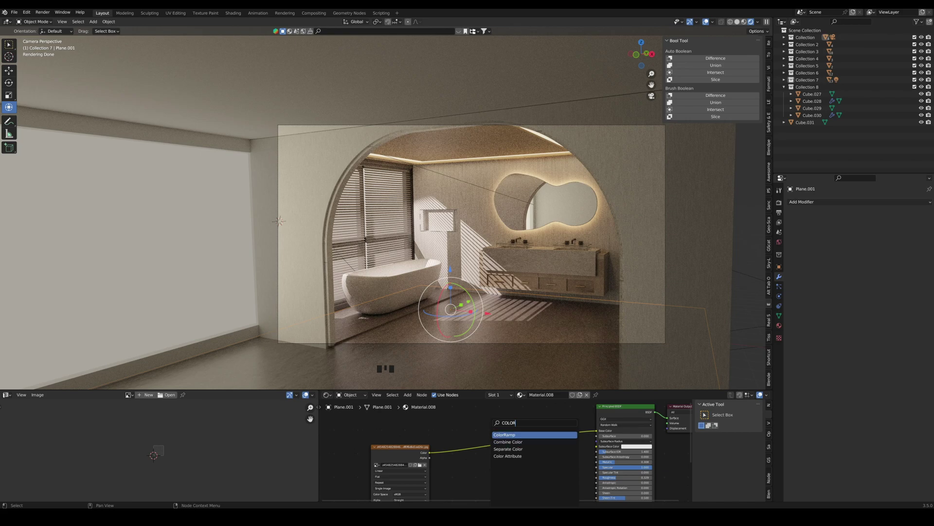
{"action": "left_click", "coordinate": [532, 434]}
{"action": "left_click", "coordinate": [503, 443]}
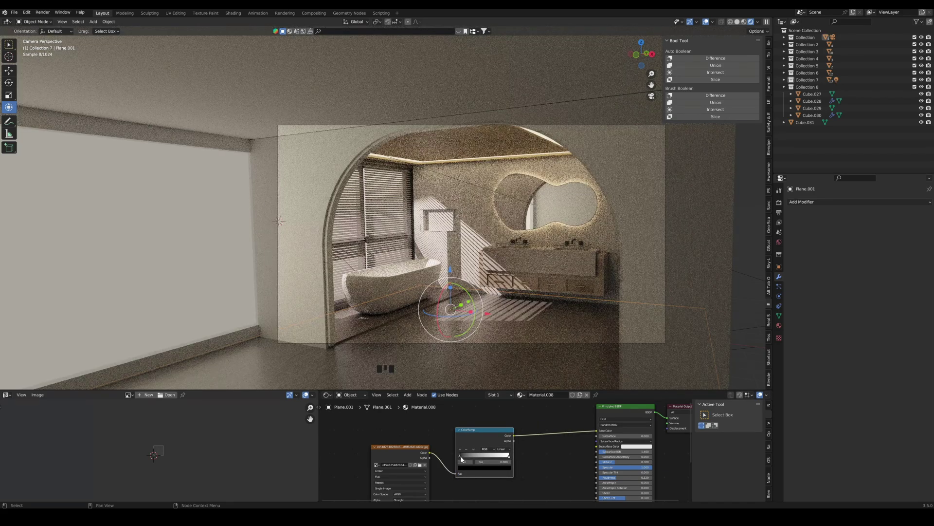
{"action": "left_click_drag", "start_coordinate": [469, 457], "coordinate": [488, 458]}
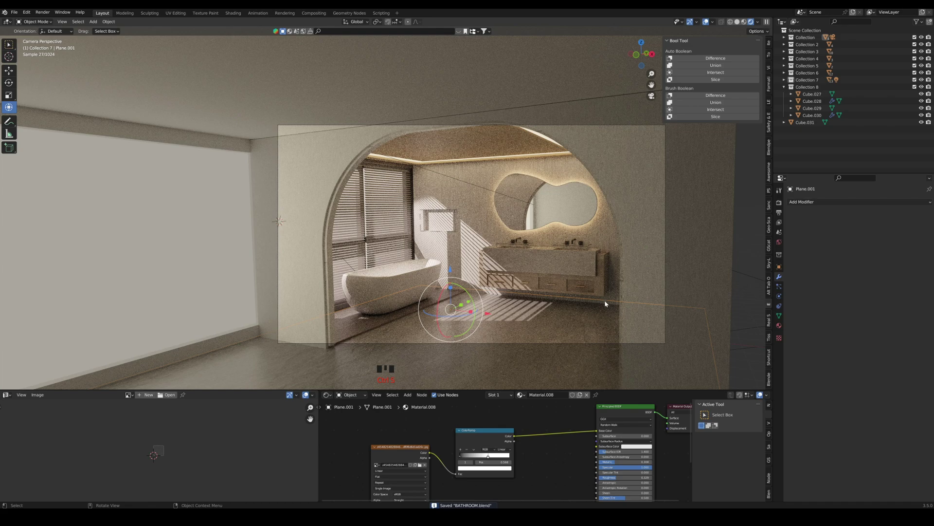
Move the area light outside the window about 1.735 m along Z and -0.359 m along X, and return to the camera view
{"action": "scroll", "coordinate": [609, 305], "scroll_direction": "up", "scroll_amount": 1}
{"action": "middle_click_drag", "start_coordinate": [630, 317], "coordinate": [622, 304], "text": "shift"}
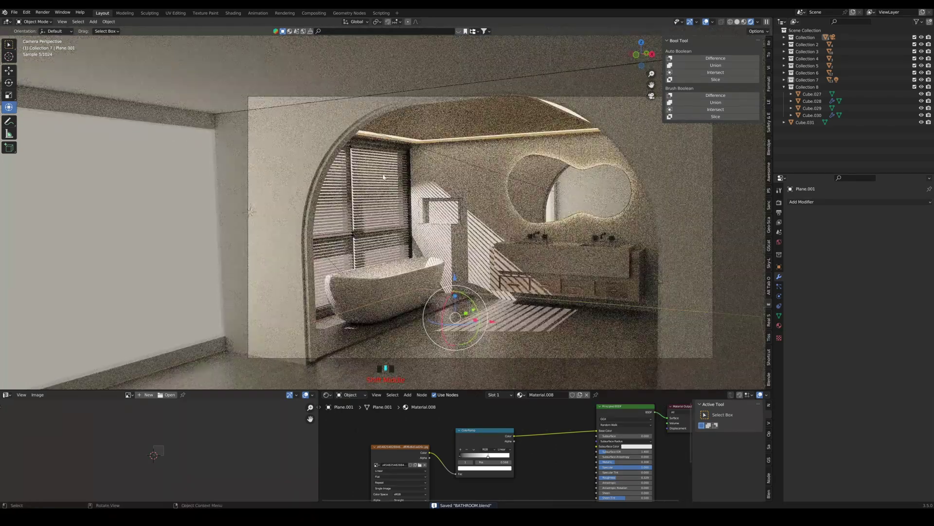
{"action": "left_click", "coordinate": [477, 167]}
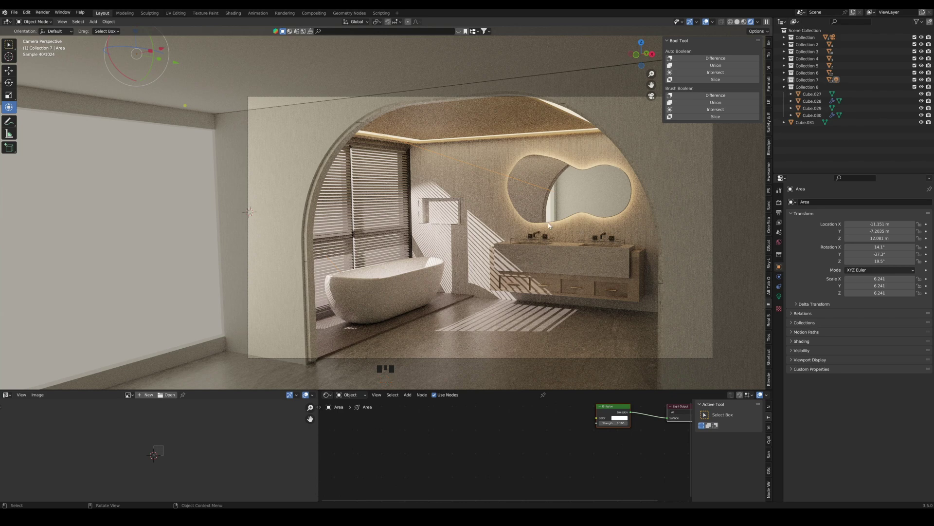
{"action": "middle_click_drag", "start_coordinate": [549, 225], "coordinate": [556, 250]}
{"action": "scroll", "coordinate": [349, 238], "scroll_direction": "down", "scroll_amount": 3}
{"action": "middle_click_drag", "start_coordinate": [349, 238], "coordinate": [417, 281]}
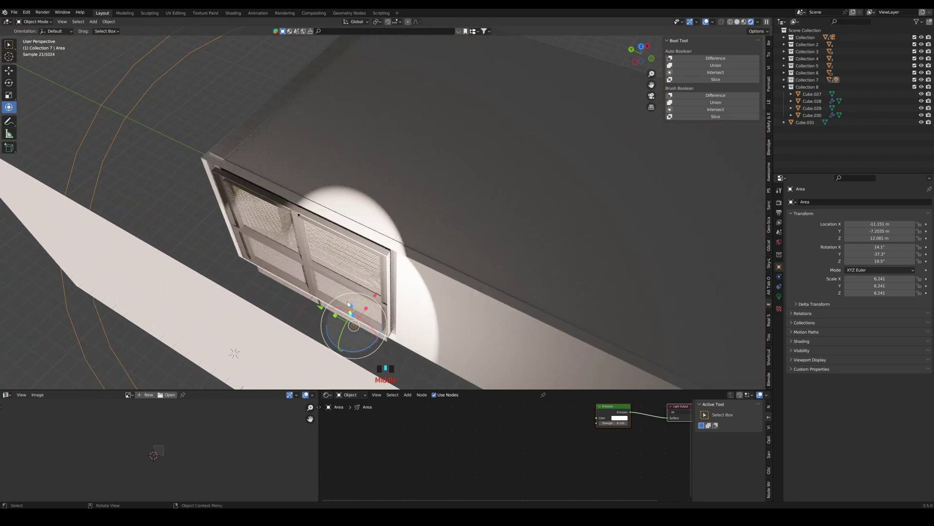
{"action": "left_click_drag", "start_coordinate": [356, 306], "coordinate": [359, 281]}
{"action": "middle_click_drag", "start_coordinate": [365, 285], "coordinate": [334, 288]}
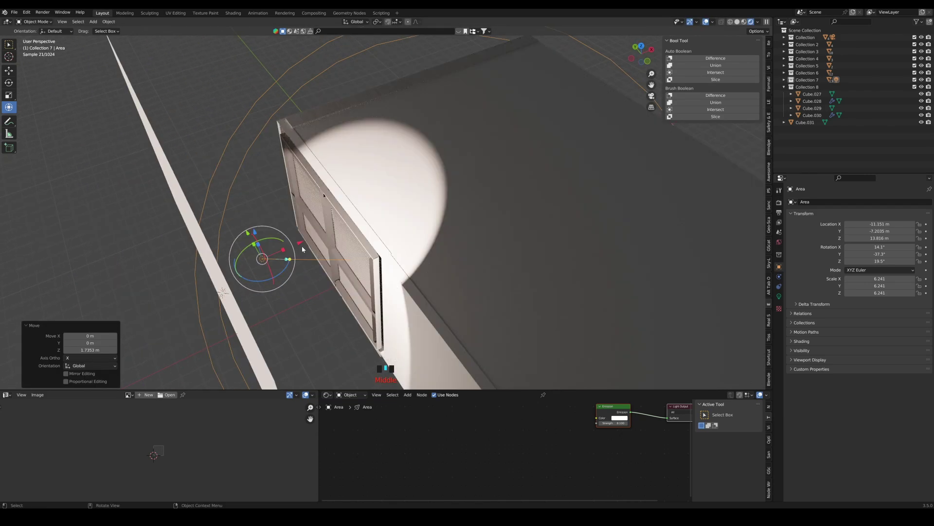
{"action": "left_click_drag", "start_coordinate": [300, 244], "coordinate": [291, 246]}
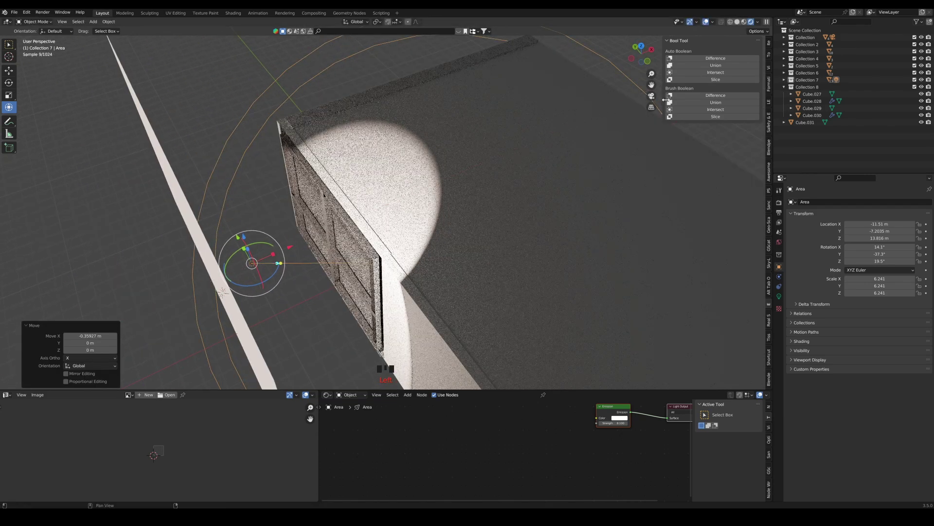
{"action": "left_click", "coordinate": [652, 96]}
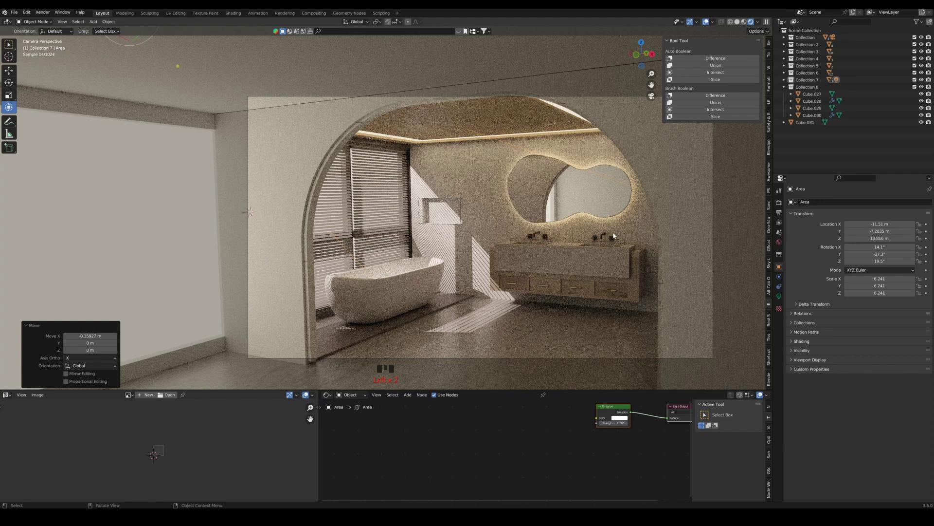
Rotate the area light by trackball about 6.9° and 12°, plus -1.7° around the global Y axis
{"action": "key", "text": "r"}
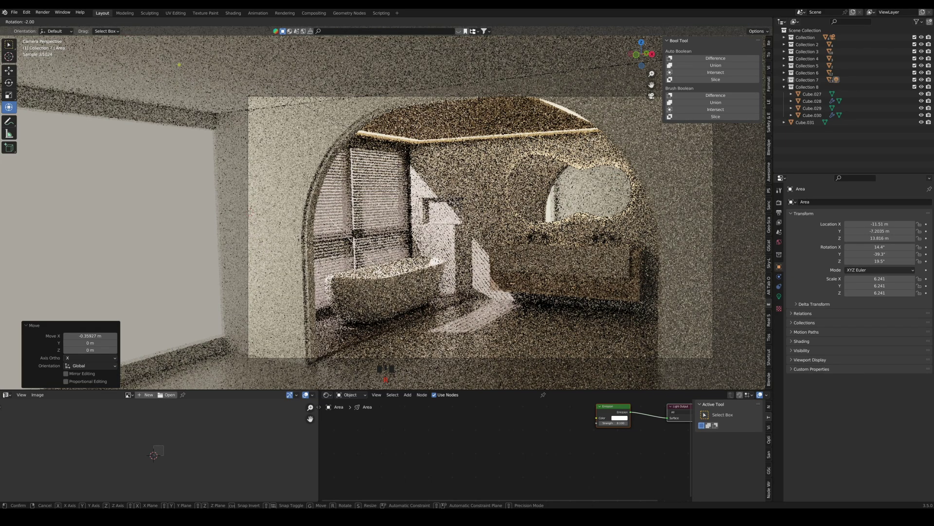
{"action": "key", "text": "r"}
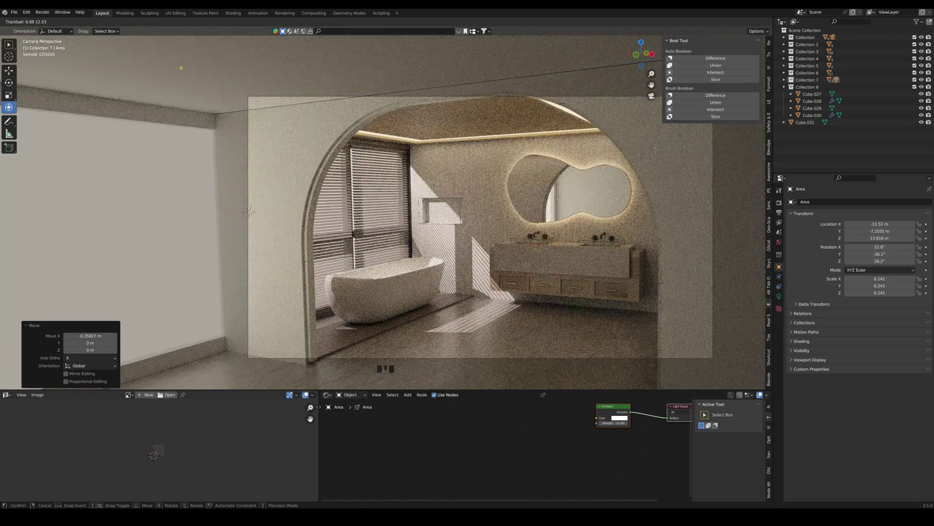
{"action": "left_click", "coordinate": [535, 245]}
{"action": "key", "text": "r"}
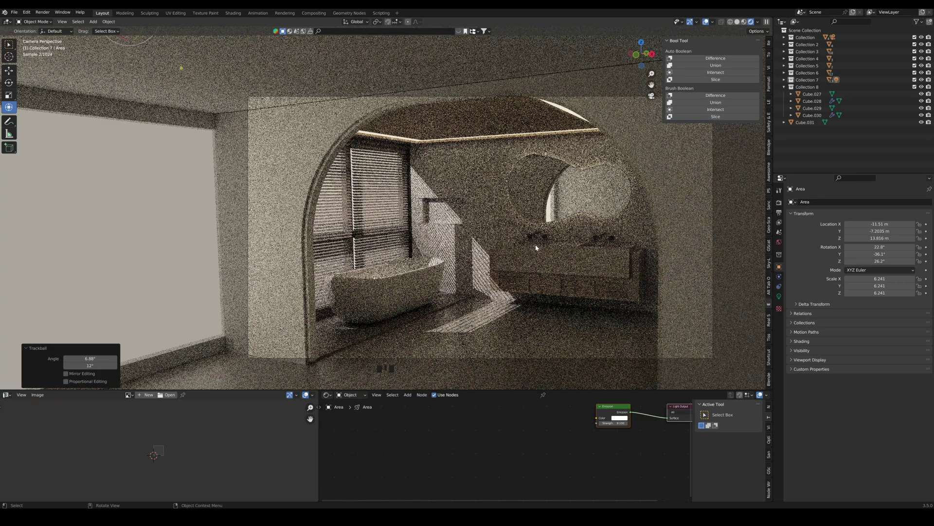
{"action": "key", "text": "y"}
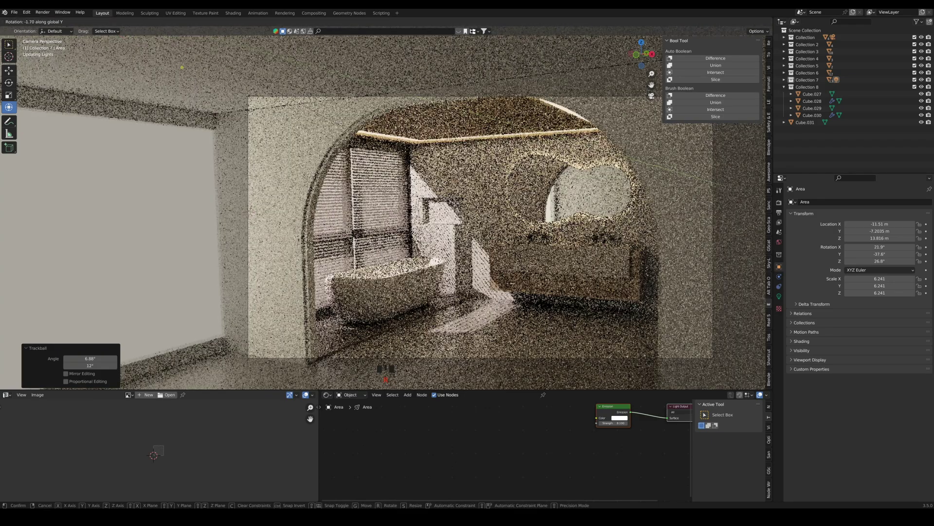
{"action": "left_click", "coordinate": [539, 210]}
Lower the area light about 0.888 m along Z, rotate it about -2.43° around Z, and return to the camera view
{"action": "middle_click_drag", "start_coordinate": [538, 197], "coordinate": [539, 223]}
{"action": "scroll", "coordinate": [363, 214], "scroll_direction": "down", "scroll_amount": 4}
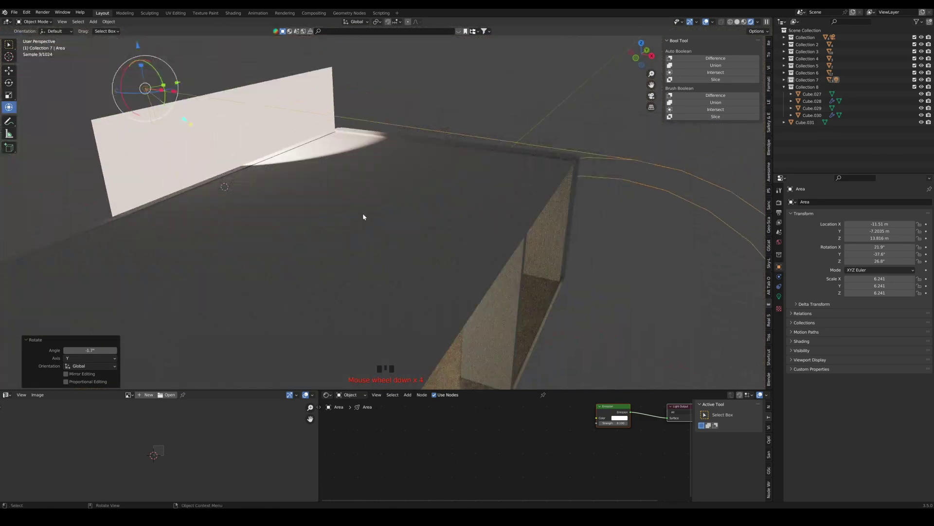
{"action": "middle_click_drag", "start_coordinate": [363, 214], "coordinate": [407, 222]}
{"action": "scroll", "coordinate": [407, 222], "scroll_direction": "down", "scroll_amount": 3}
{"action": "middle_click_drag", "start_coordinate": [307, 253], "coordinate": [503, 286]}
{"action": "middle_click_drag", "start_coordinate": [391, 191], "coordinate": [404, 204], "text": "shift"}
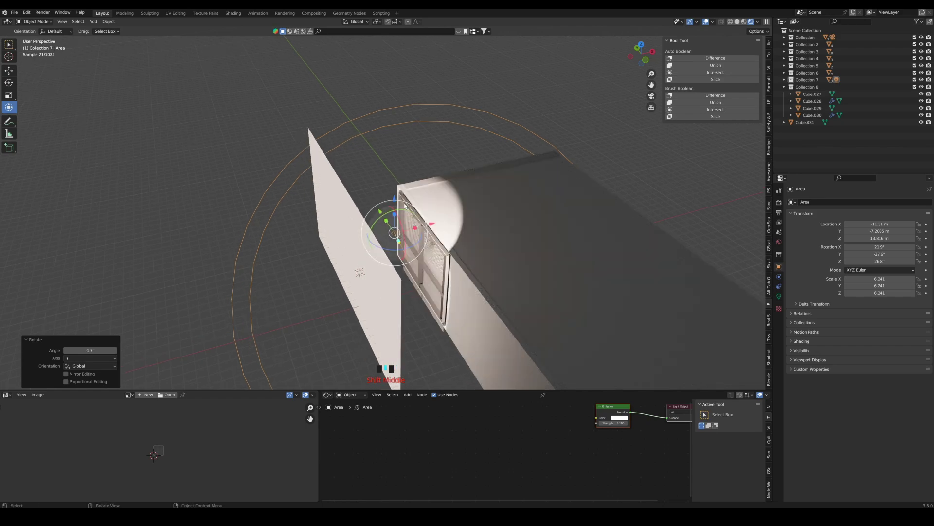
{"action": "left_click_drag", "start_coordinate": [395, 199], "coordinate": [395, 209]}
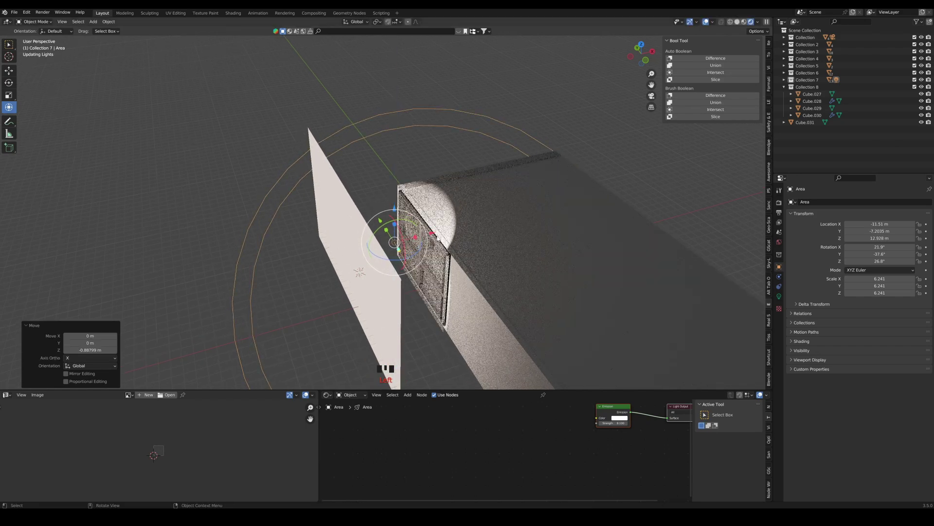
{"action": "left_click_drag", "start_coordinate": [422, 250], "coordinate": [421, 252]}
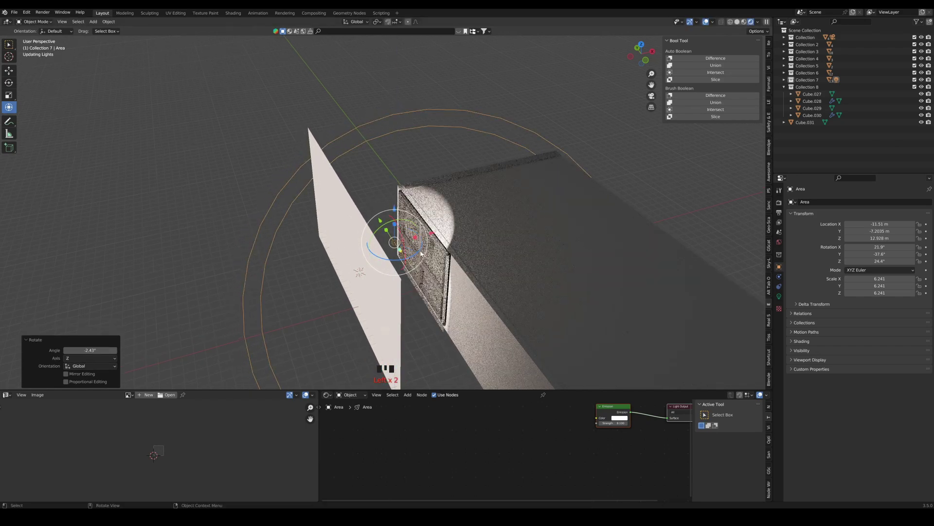
{"action": "left_click", "coordinate": [652, 96]}
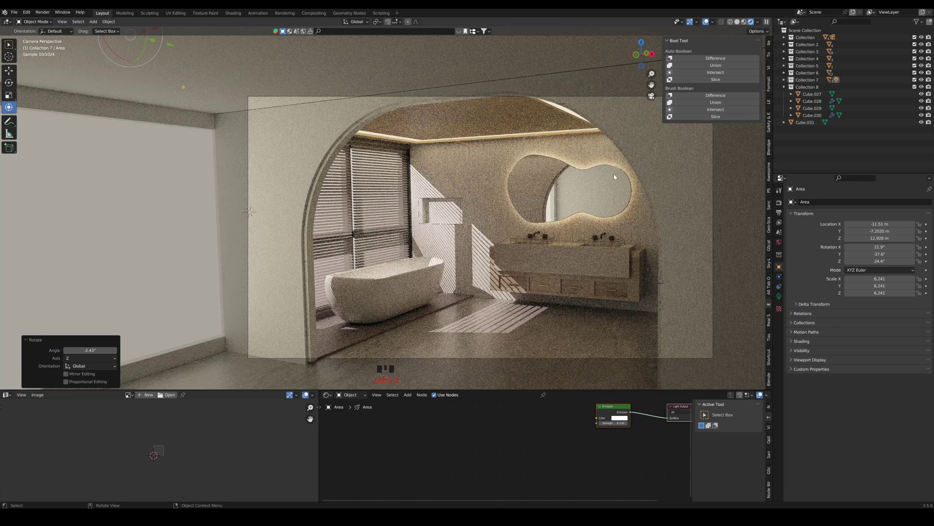
Save the bathroom scene file with the adjusted window lighting
{"action": "scroll", "coordinate": [593, 279], "scroll_direction": "up", "scroll_amount": 2, "text": "ctrl"}
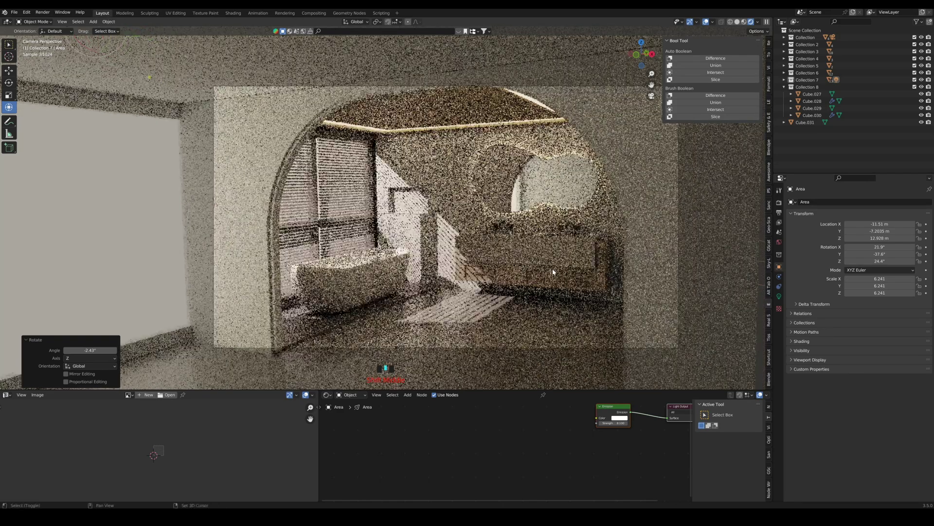
{"action": "key", "text": "ctrl+s"}
{"action": "scroll", "coordinate": [584, 273], "scroll_direction": "up", "scroll_amount": 1}
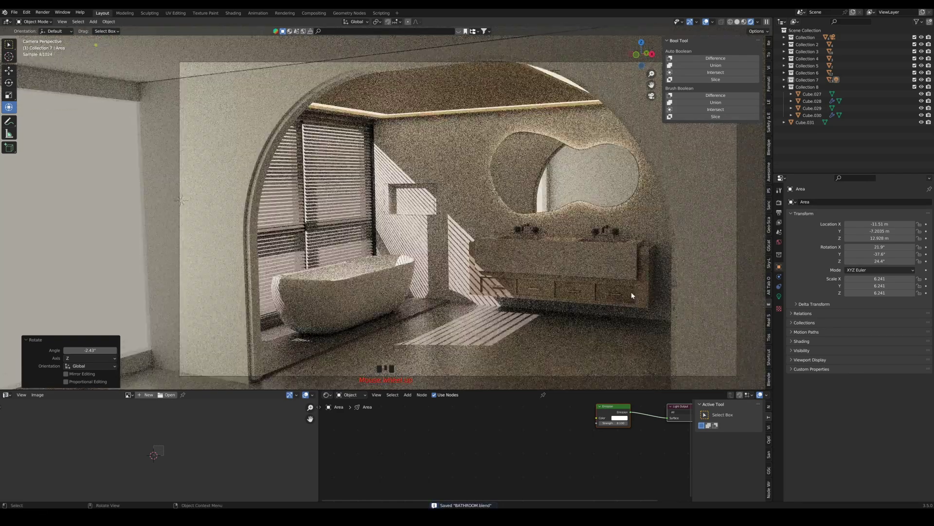
{"action": "middle_click_drag", "start_coordinate": [632, 292], "coordinate": [496, 293], "text": "shift"}
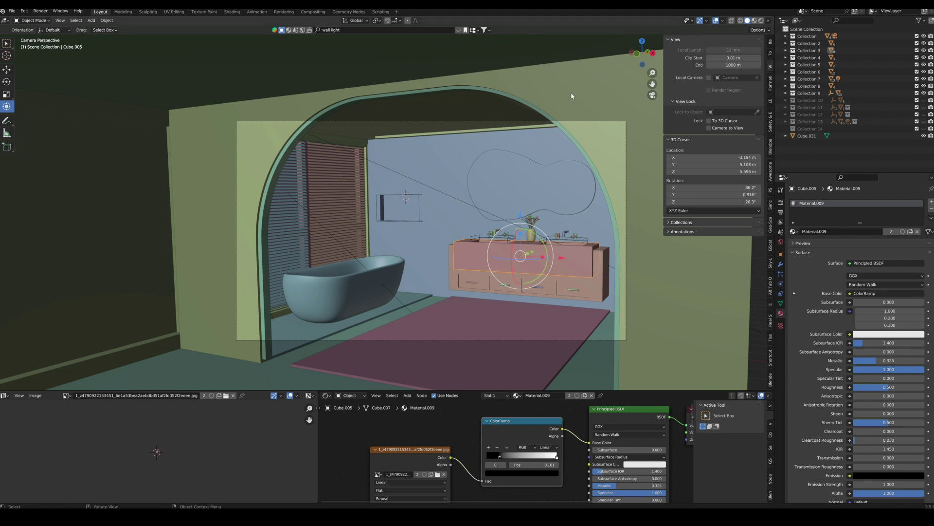
Unhide Collection 10 in the viewport to bring the bottles into the wall niche
{"action": "scroll", "coordinate": [562, 179], "scroll_direction": "down", "scroll_amount": 2}
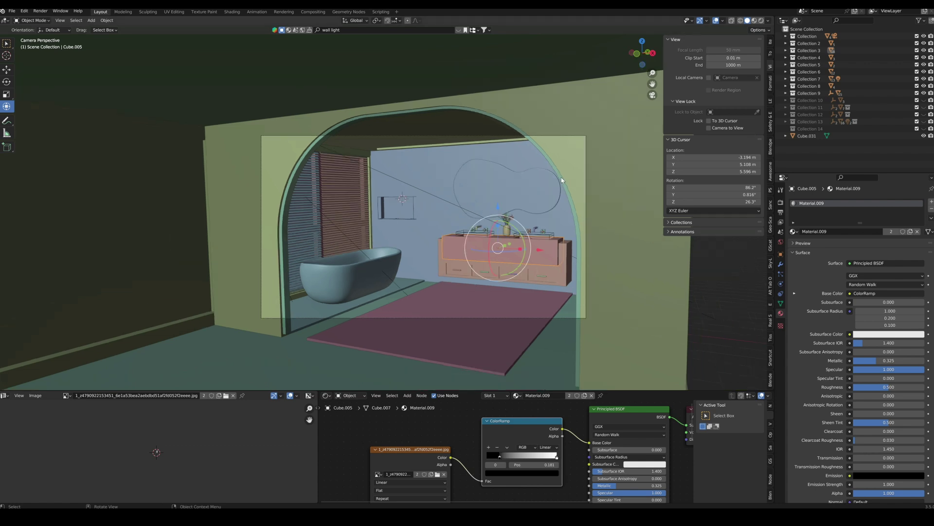
{"action": "left_click", "coordinate": [924, 100]}
{"action": "middle_click_drag", "start_coordinate": [477, 183], "coordinate": [457, 188]}
{"action": "scroll", "coordinate": [457, 188], "scroll_direction": "up", "scroll_amount": 4}
{"action": "scroll", "coordinate": [440, 241], "scroll_direction": "down", "scroll_amount": 5}
{"action": "scroll", "coordinate": [373, 198], "scroll_direction": "up", "scroll_amount": 6}
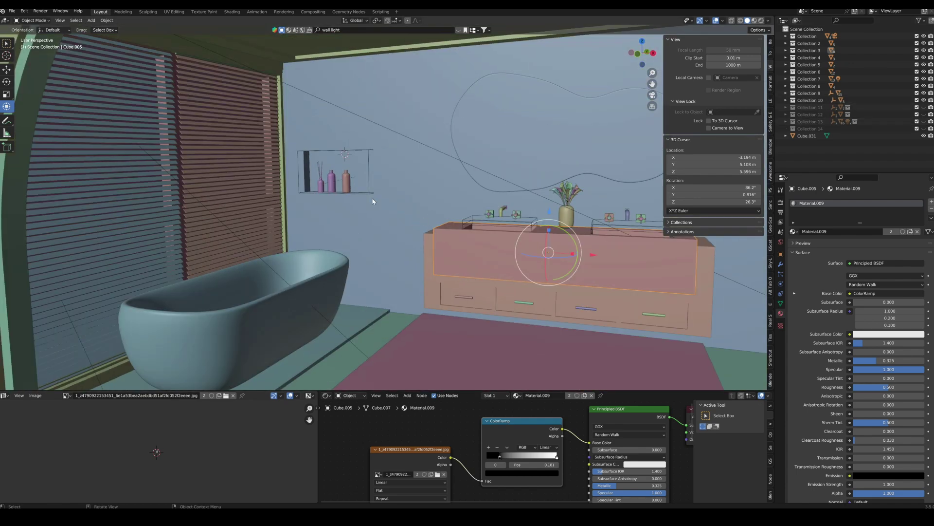
Examine the decorative bottles in the wall niche up close, selecting the one nearest the vanity
{"action": "middle_click_drag", "start_coordinate": [374, 198], "coordinate": [438, 233], "text": "shift"}
{"action": "scroll", "coordinate": [373, 187], "scroll_direction": "up", "scroll_amount": 4}
{"action": "left_click", "coordinate": [389, 196]}
{"action": "scroll", "coordinate": [391, 193], "scroll_direction": "down", "scroll_amount": 2}
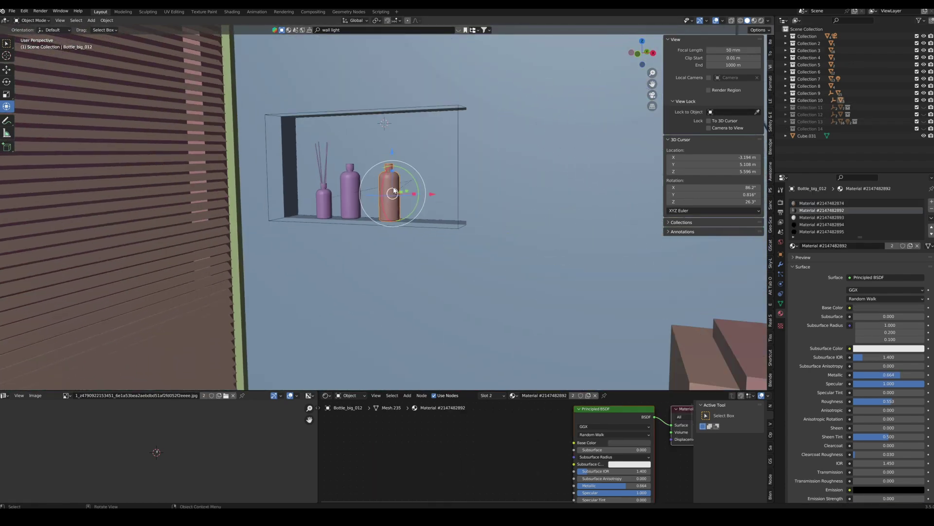
{"action": "scroll", "coordinate": [393, 192], "scroll_direction": "up", "scroll_amount": 2}
{"action": "scroll", "coordinate": [395, 191], "scroll_direction": "down", "scroll_amount": 2}
{"action": "scroll", "coordinate": [394, 191], "scroll_direction": "down", "scroll_amount": 2}
{"action": "scroll", "coordinate": [621, 180], "scroll_direction": "down", "scroll_amount": 3}
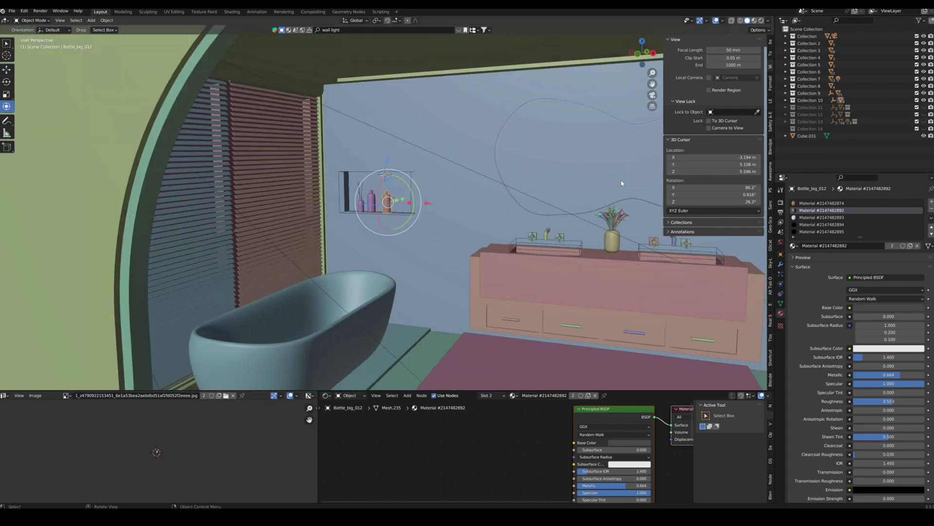
{"action": "middle_click_drag", "start_coordinate": [602, 218], "coordinate": [520, 214], "text": "shift"}
{"action": "scroll", "coordinate": [519, 214], "scroll_direction": "down", "scroll_amount": 3}
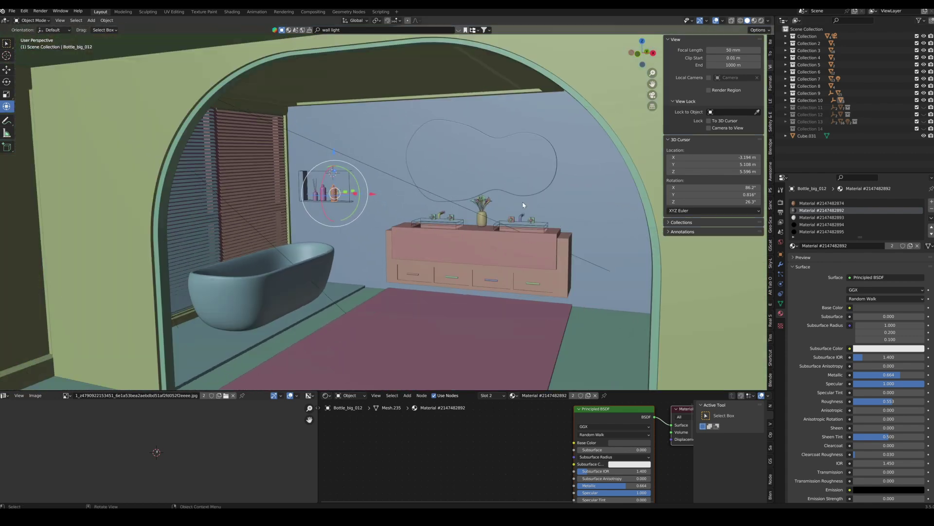
Unhide Collection 11 and select its tall potted plant, followed by the freestanding bathtub faucet
{"action": "left_click", "coordinate": [925, 107]}
{"action": "scroll", "coordinate": [356, 260], "scroll_direction": "up", "scroll_amount": 2}
{"action": "left_click", "coordinate": [353, 240]}
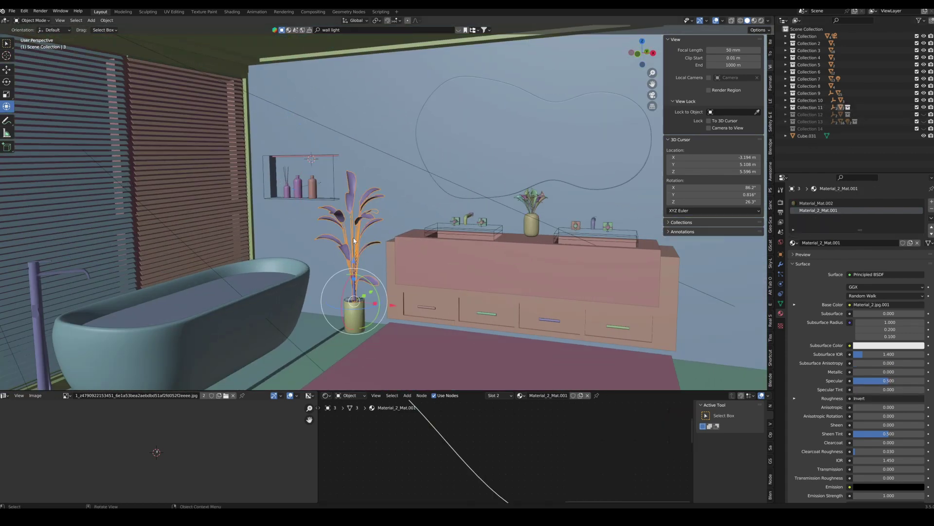
{"action": "left_click", "coordinate": [69, 276]}
{"action": "scroll", "coordinate": [224, 289], "scroll_direction": "down", "scroll_amount": 1}
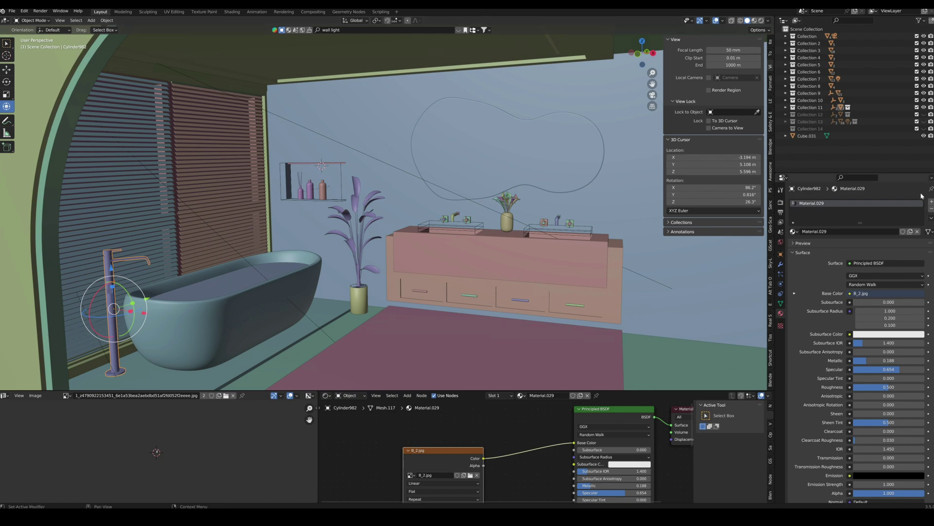
Unhide Collection 12 and Collection 13 and view the furnished bathroom through the camera
{"action": "left_click", "coordinate": [924, 115]}
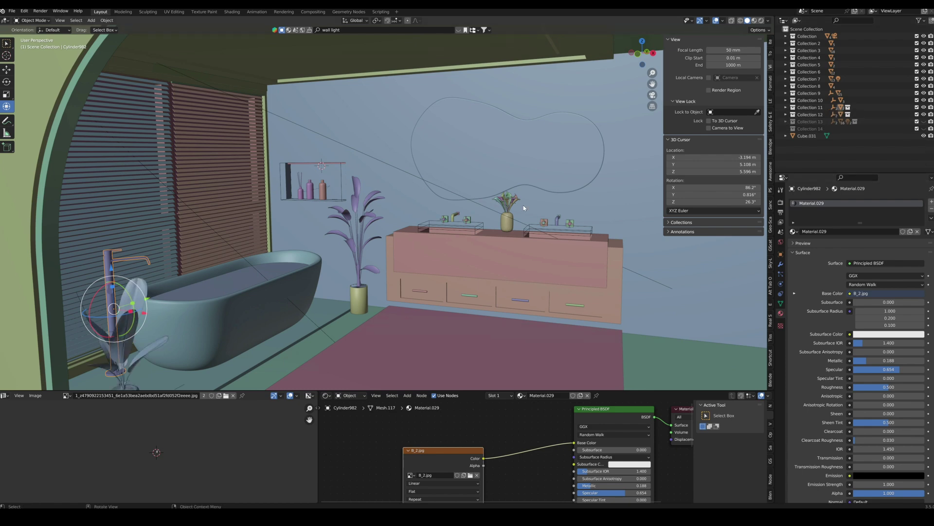
{"action": "scroll", "coordinate": [662, 204], "scroll_direction": "down", "scroll_amount": 2}
{"action": "key", "text": "KP_0"}
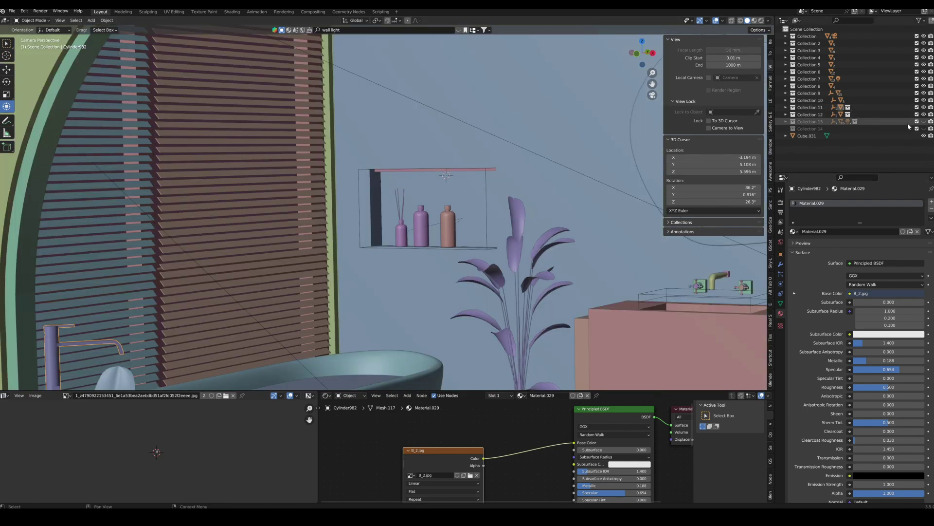
{"action": "left_click", "coordinate": [924, 122]}
{"action": "scroll", "coordinate": [498, 196], "scroll_direction": "down", "scroll_amount": 6}
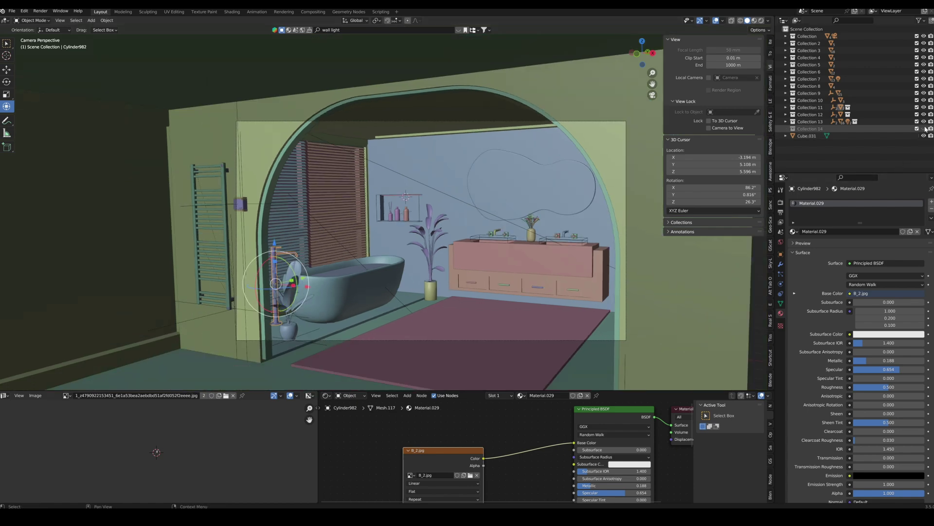
Frame the furnished bathroom in the camera view and start rendering a still image
{"action": "scroll", "coordinate": [504, 237], "scroll_direction": "up", "scroll_amount": 4}
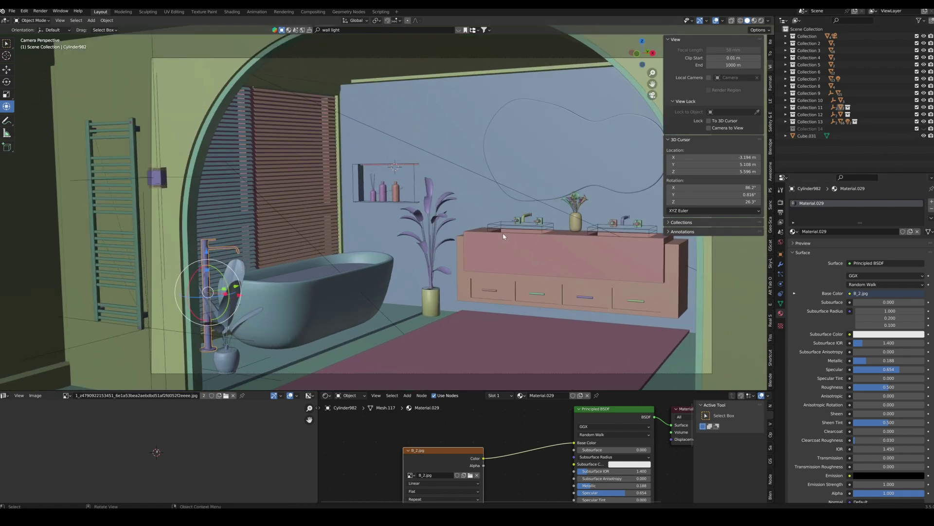
{"action": "middle_click_drag", "start_coordinate": [504, 236], "coordinate": [487, 236], "text": "shift"}
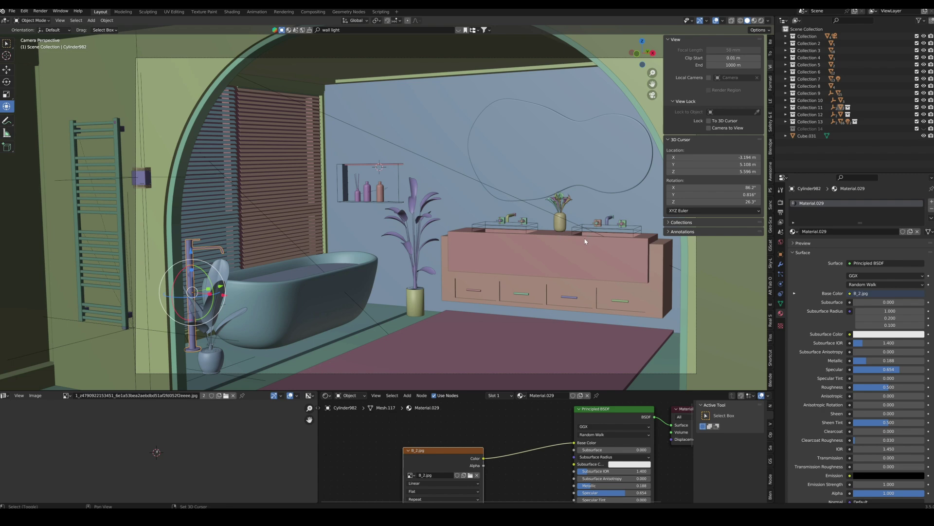
{"action": "middle_click_drag", "start_coordinate": [586, 240], "coordinate": [555, 243], "text": "shift"}
{"action": "left_click", "coordinate": [40, 11]}
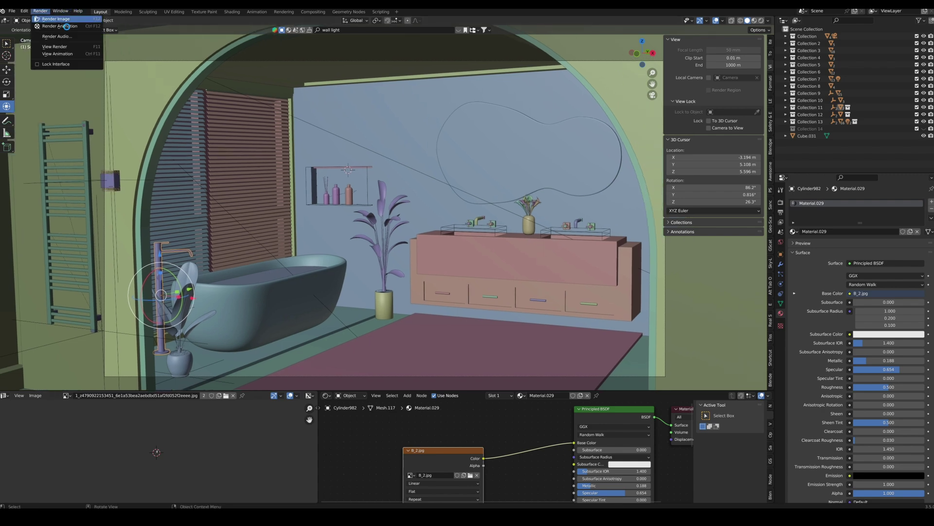
{"action": "left_click", "coordinate": [51, 21]}
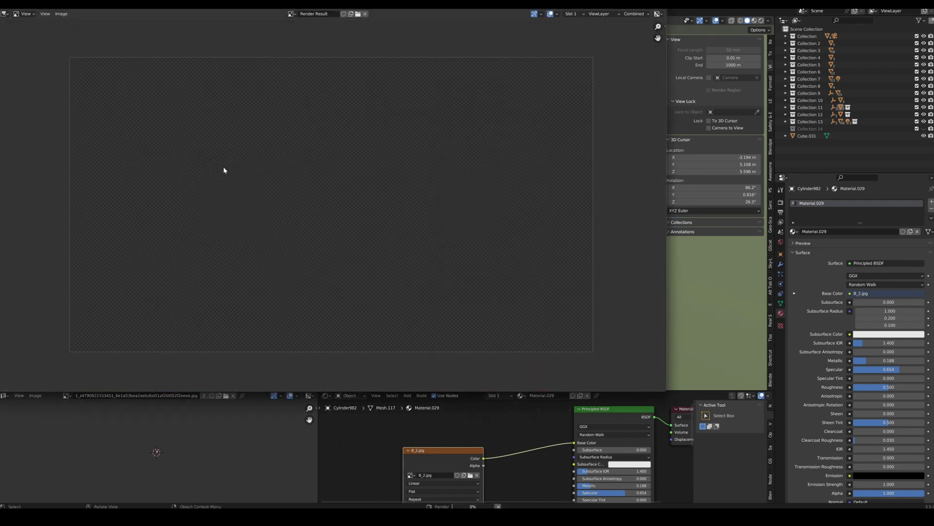